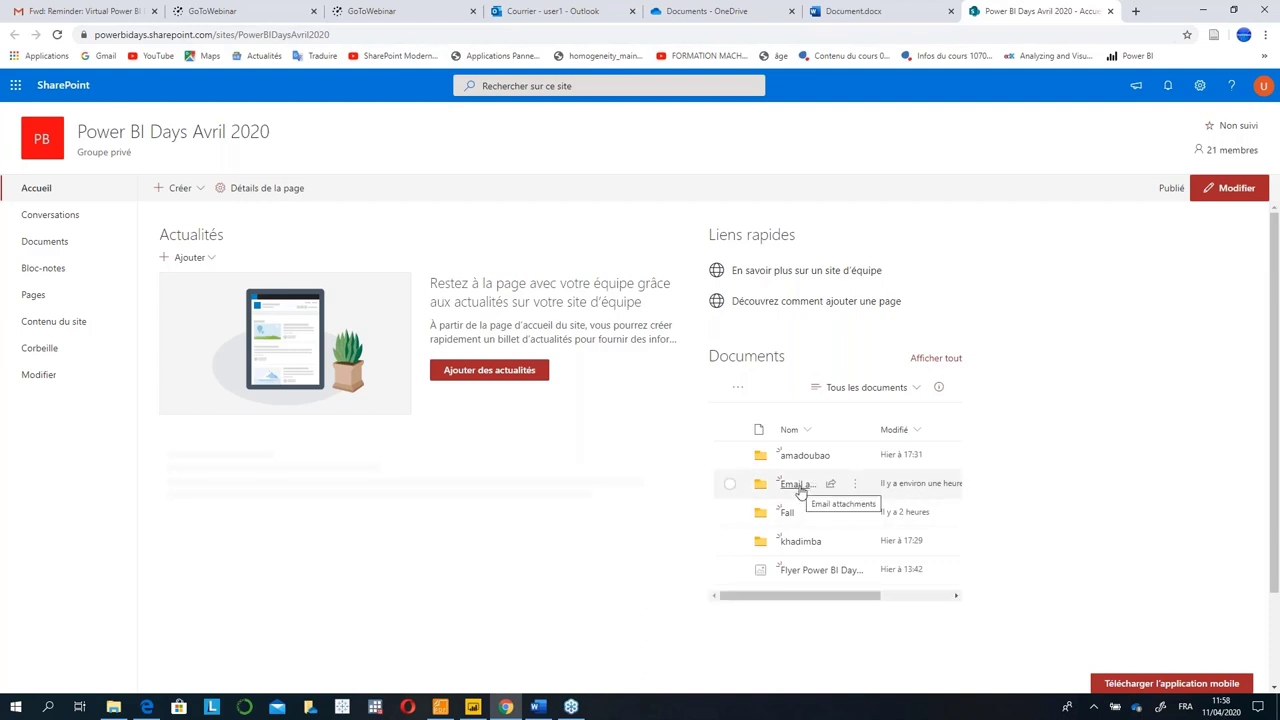
Open the presenter's folder in the SharePoint site's Documents library and show the available actions for the Senegal enterprises Excel workbook.
{"action": "left_click", "coordinate": [795, 541]}
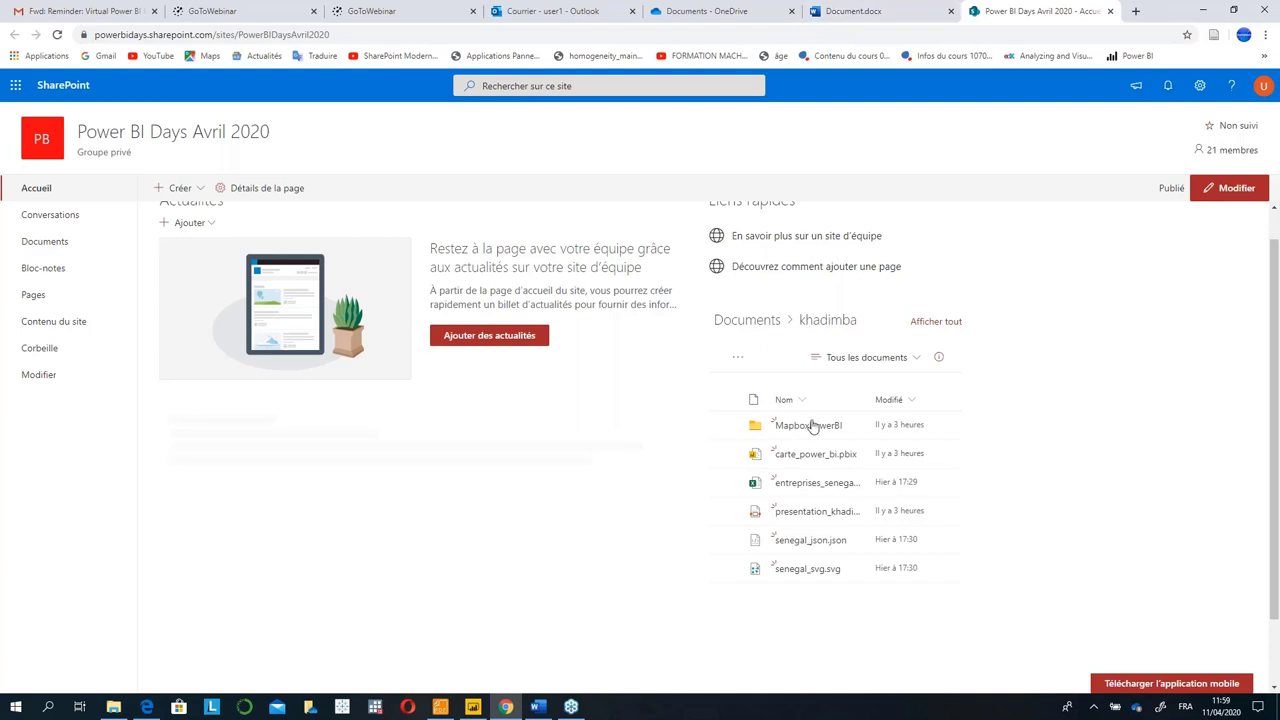
{"action": "left_click", "coordinate": [469, 710]}
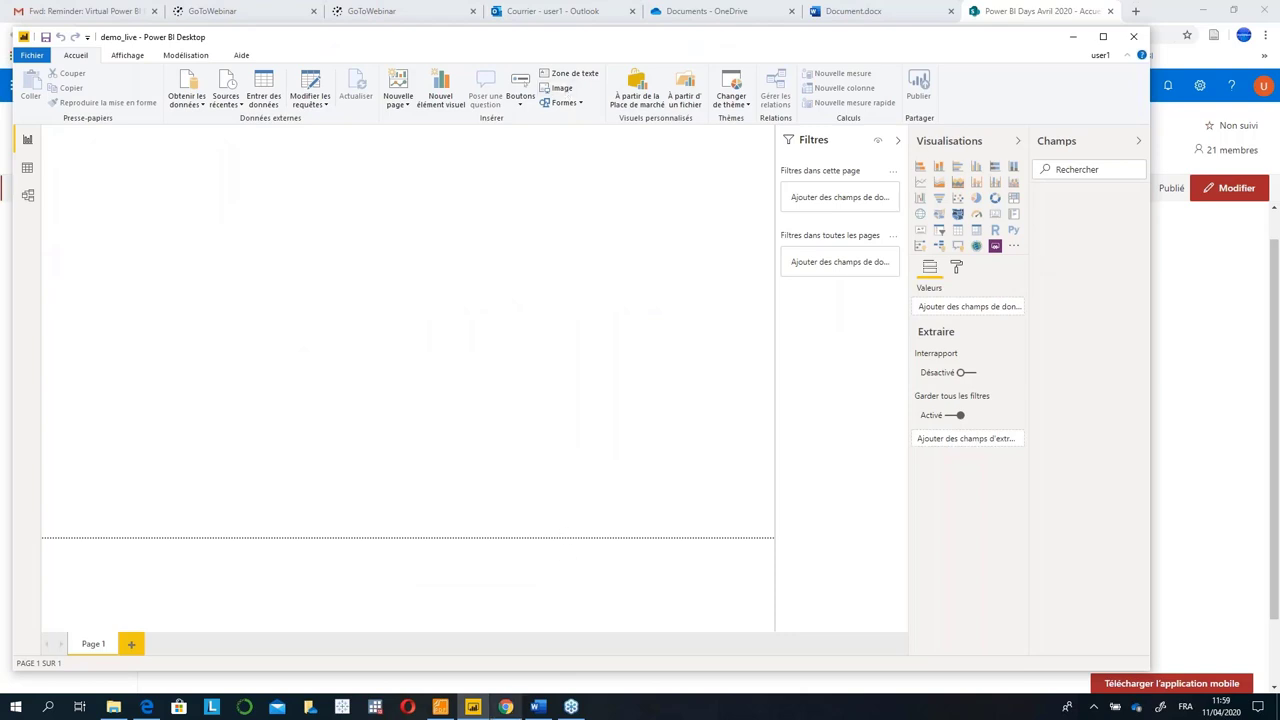
{"action": "left_click", "coordinate": [475, 709]}
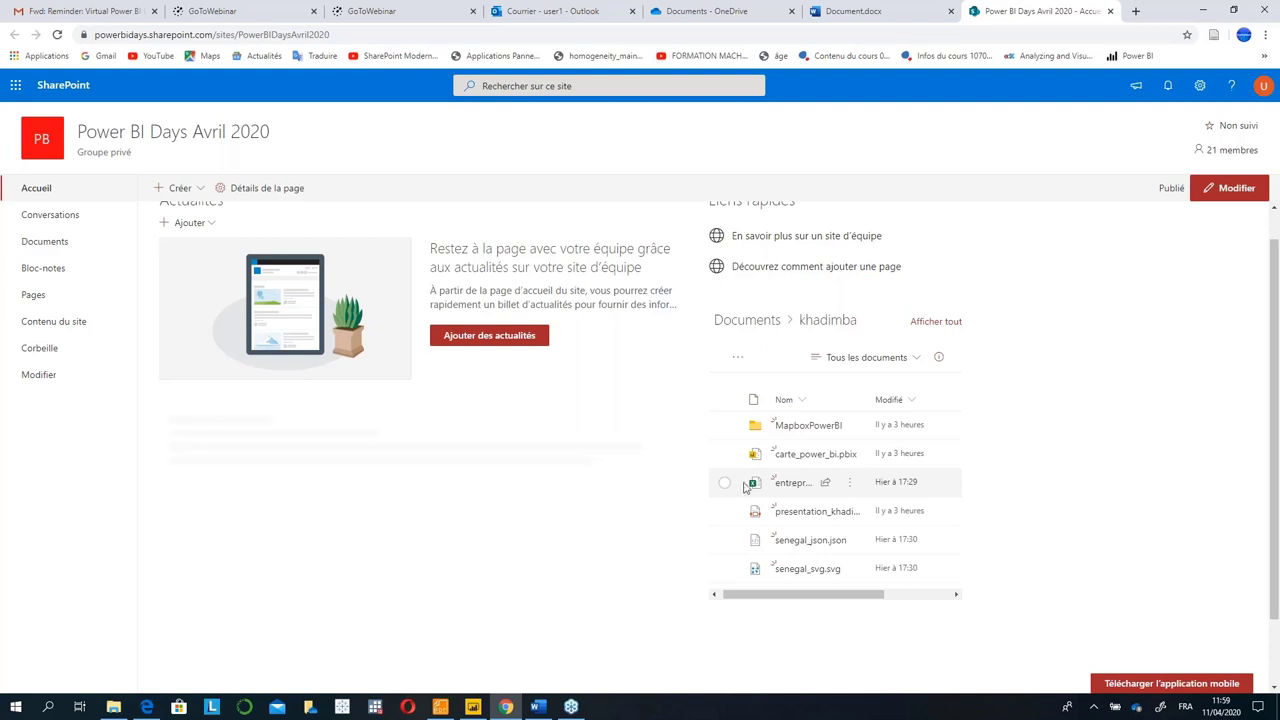
{"action": "left_click", "coordinate": [475, 707]}
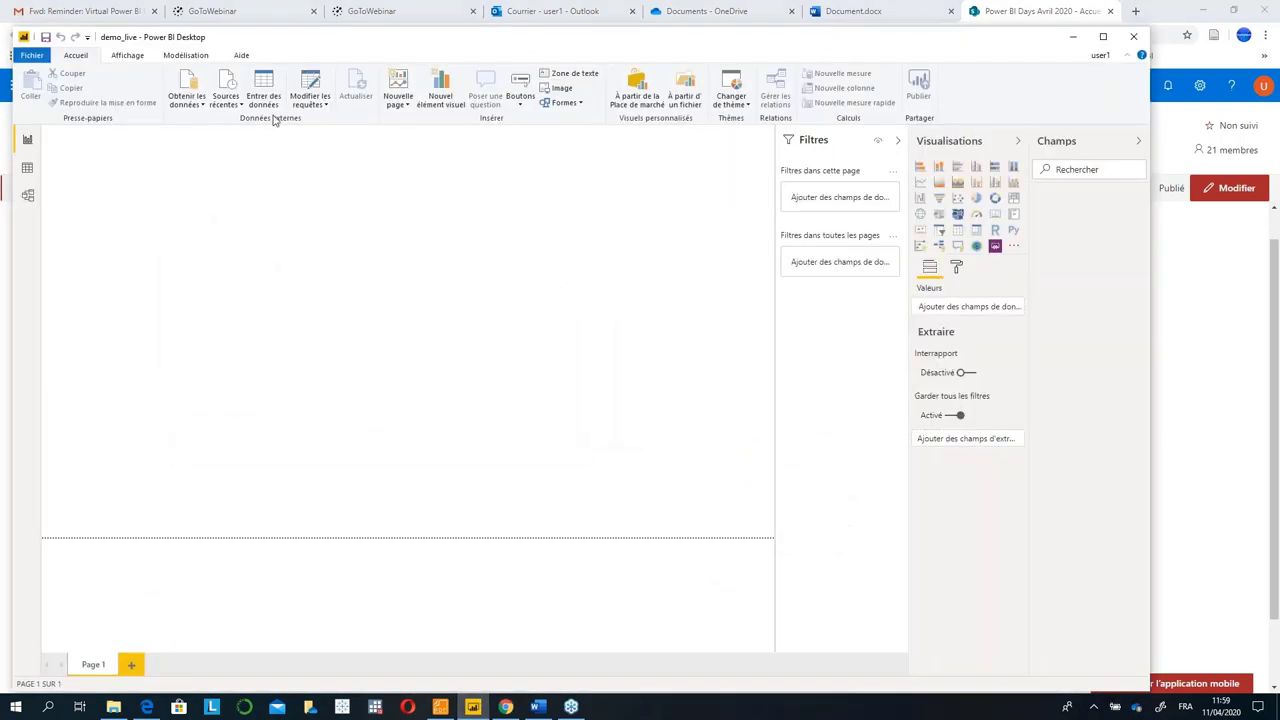
{"action": "left_click", "coordinate": [182, 104]}
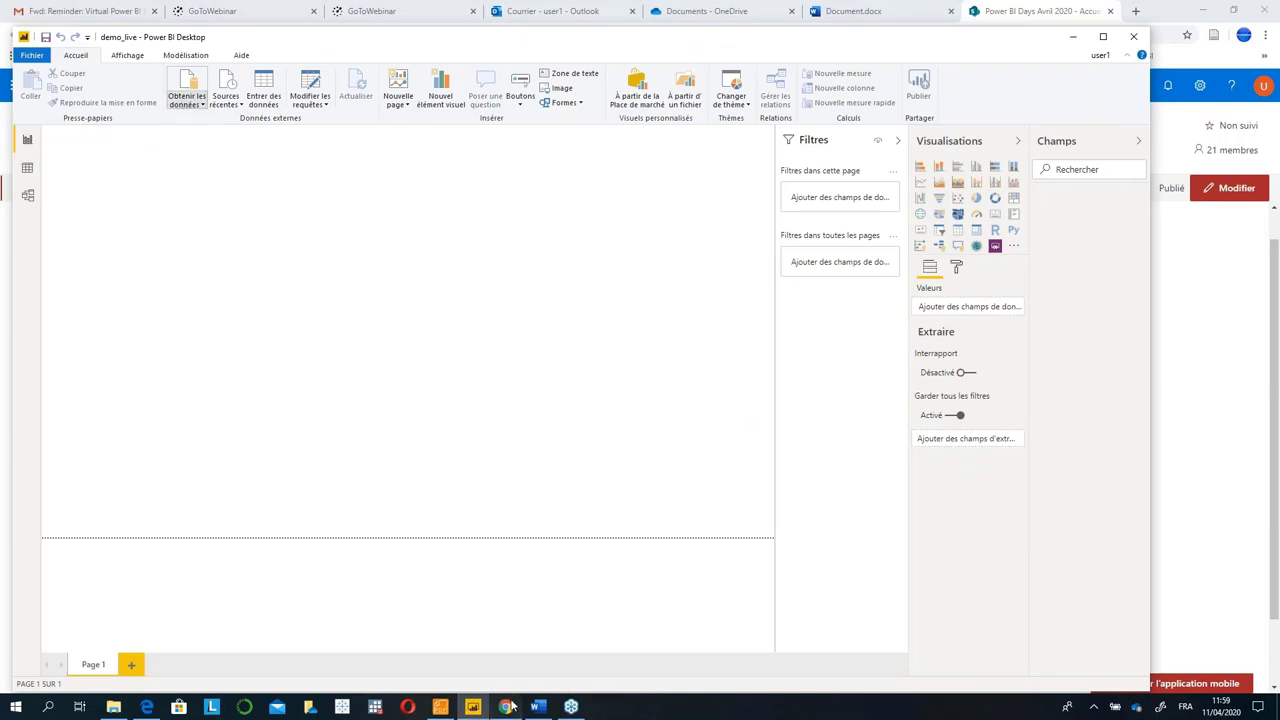
{"action": "left_click", "coordinate": [473, 709]}
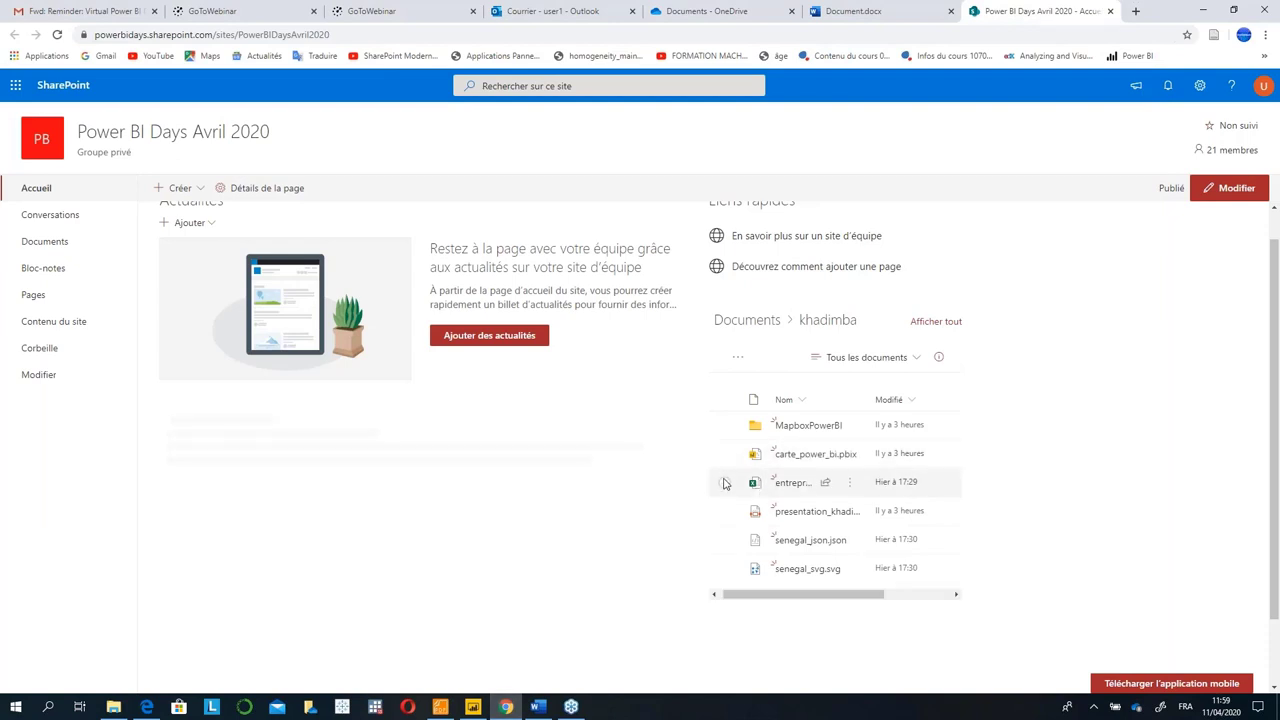
{"action": "left_click", "coordinate": [725, 483]}
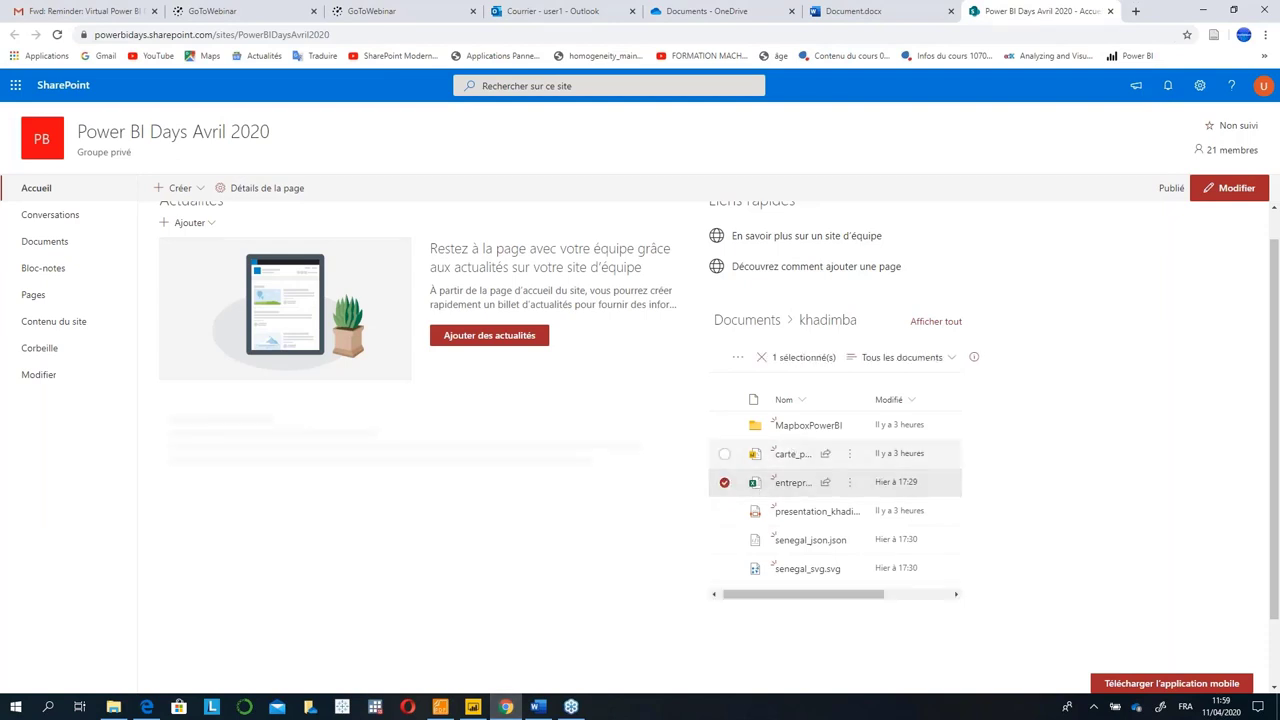
{"action": "left_click", "coordinate": [847, 483]}
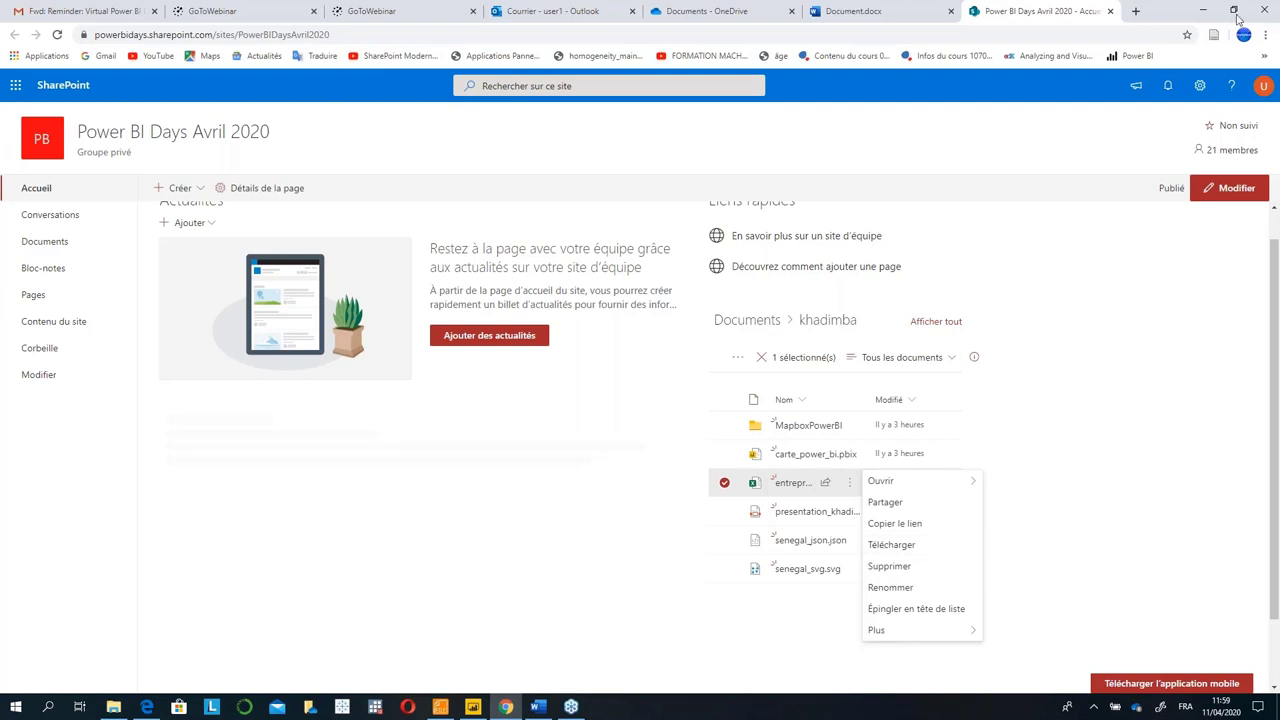
Switch to Power BI Desktop and load the nbre_Ent_reg sheet from the entreprises_senegal_rge Excel workbook.
{"action": "left_click", "coordinate": [1203, 17]}
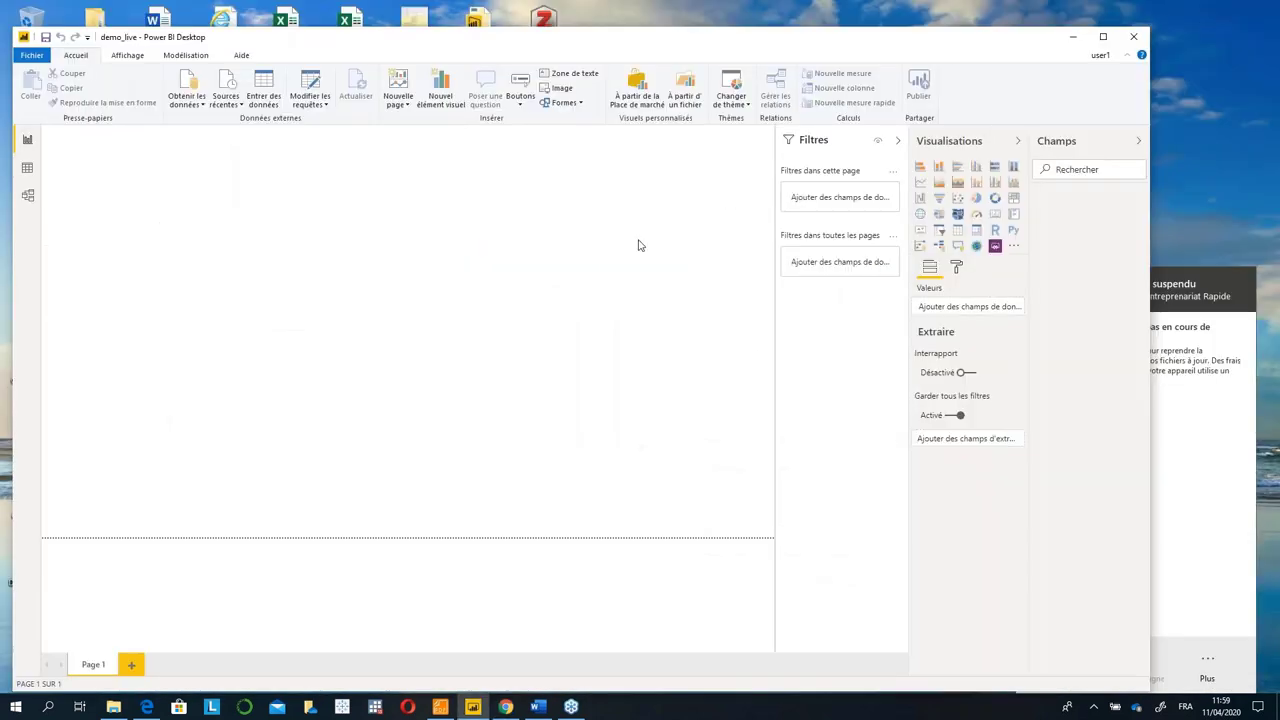
{"action": "left_click", "coordinate": [1103, 36]}
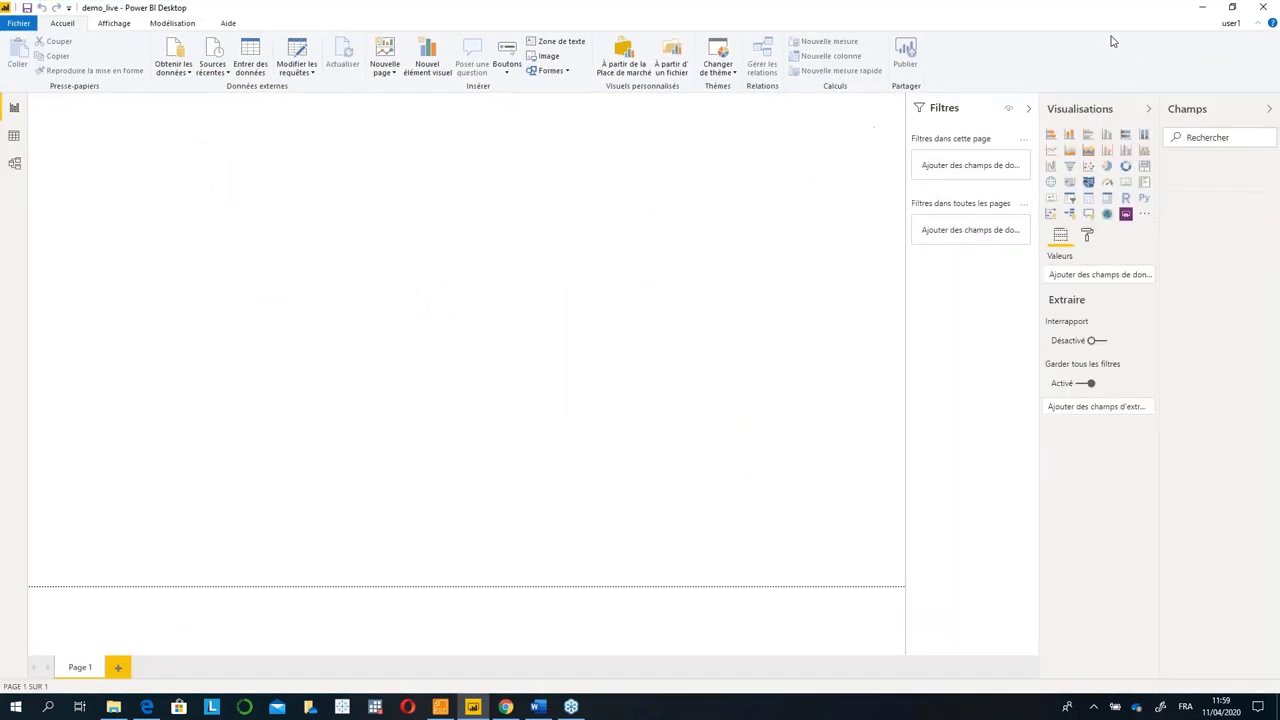
{"action": "left_click", "coordinate": [185, 80]}
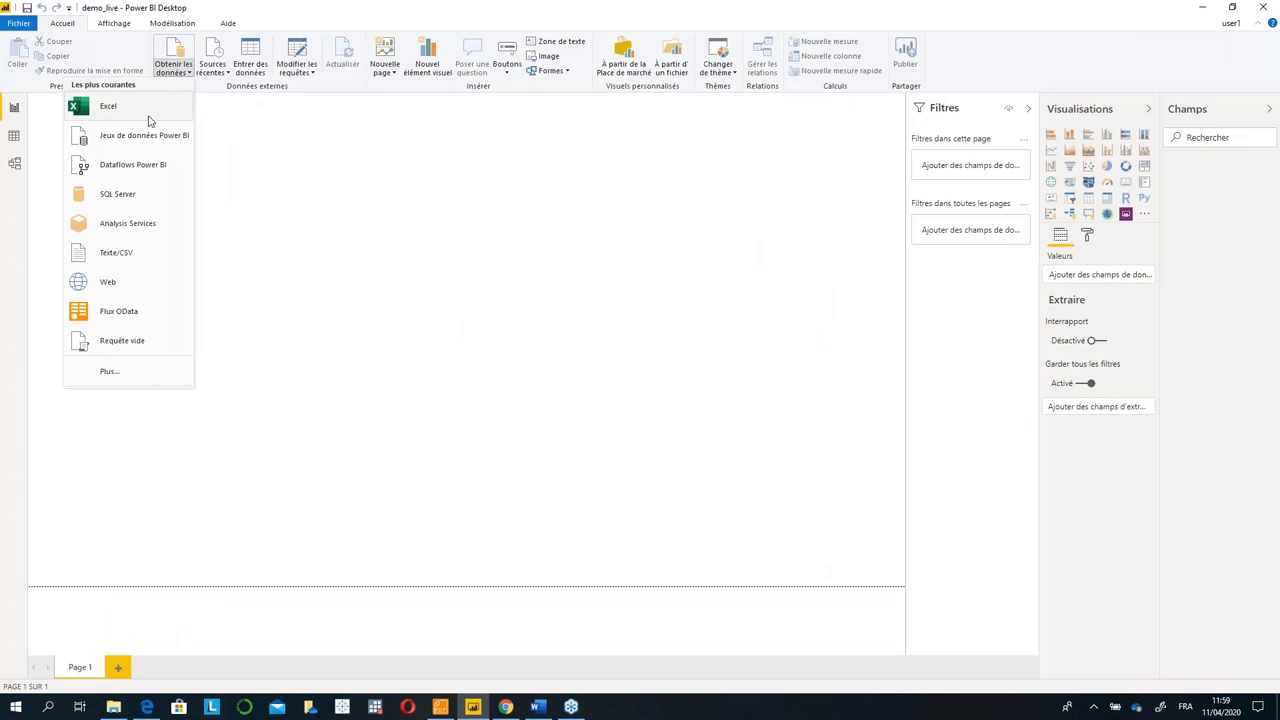
{"action": "left_click", "coordinate": [108, 105]}
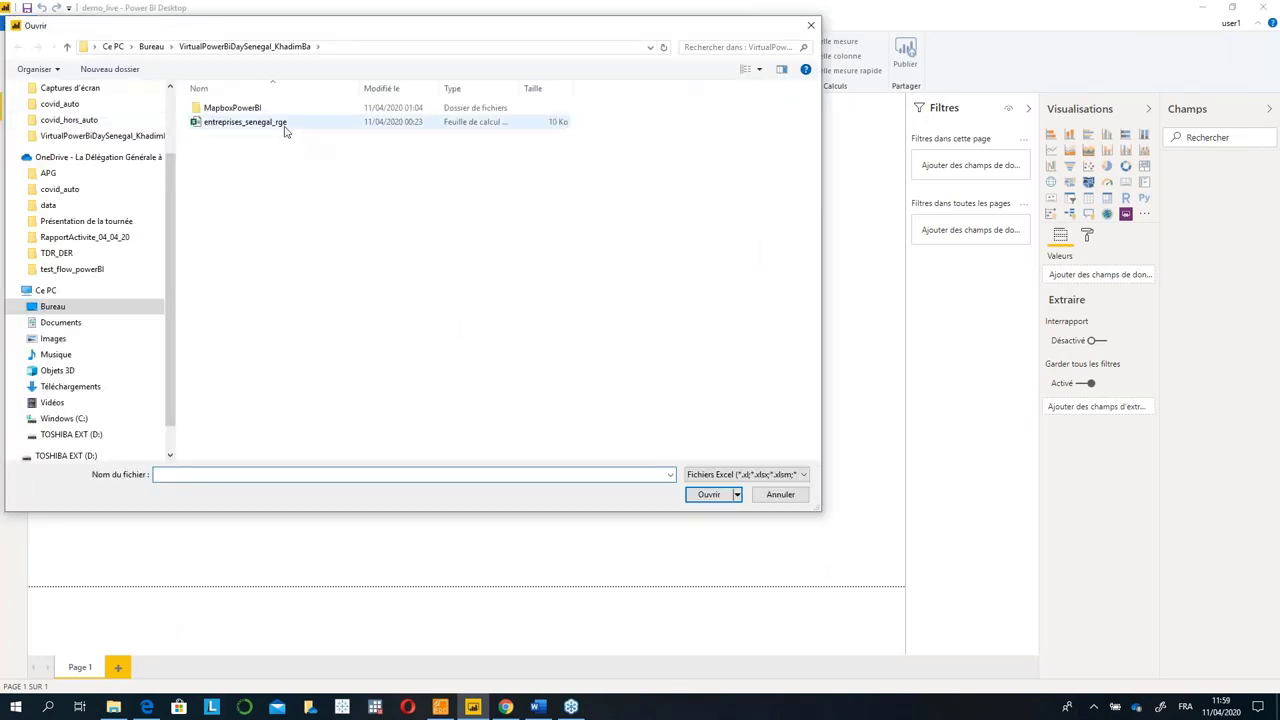
{"action": "left_click", "coordinate": [284, 124]}
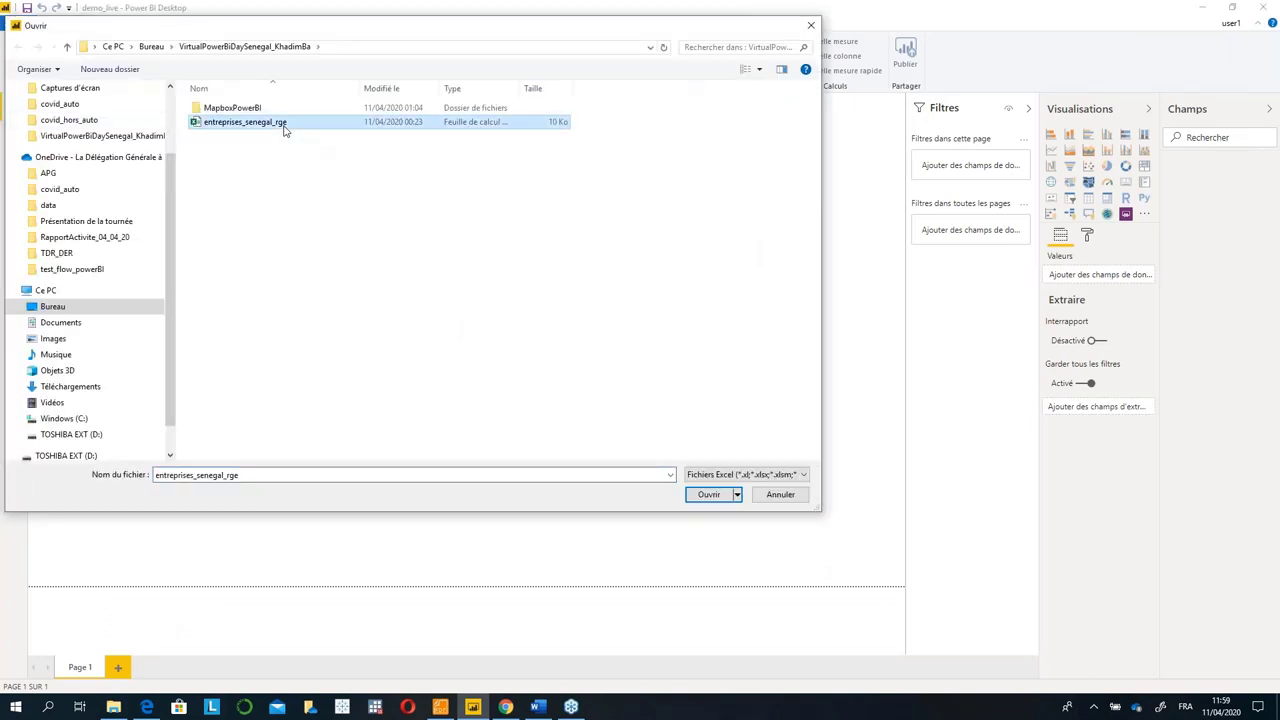
{"action": "left_click", "coordinate": [703, 495]}
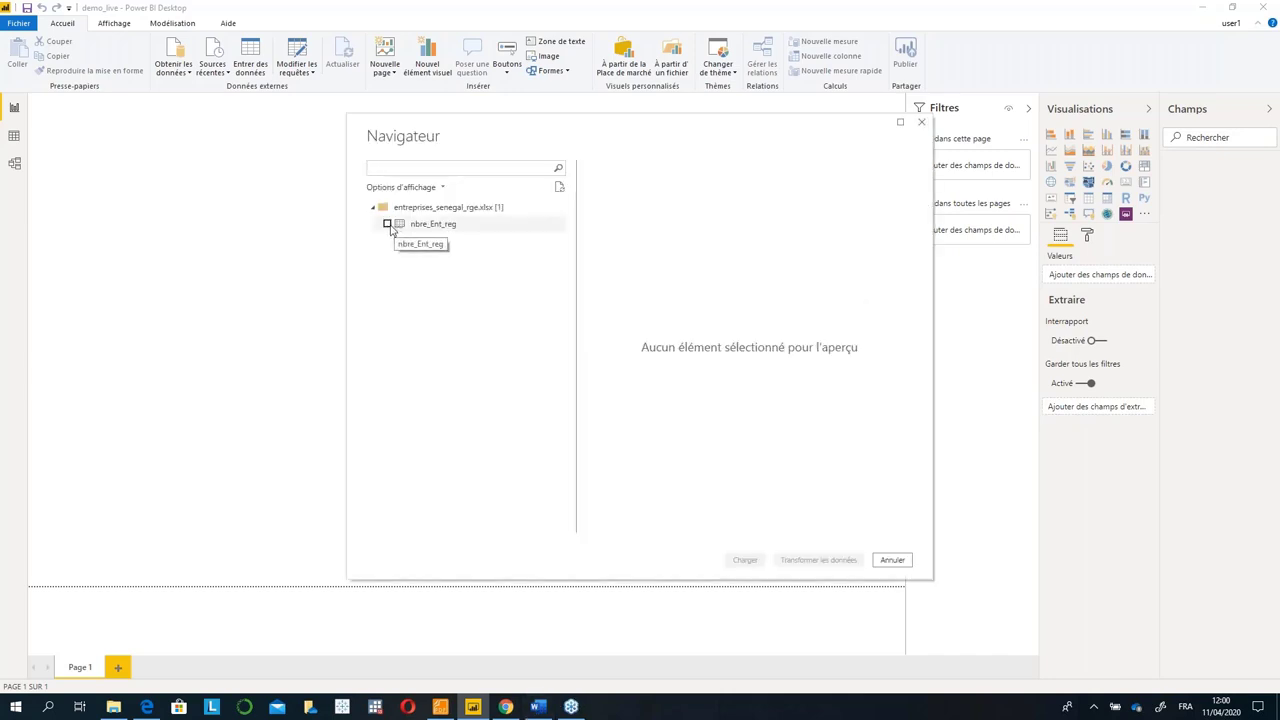
{"action": "left_click", "coordinate": [388, 224]}
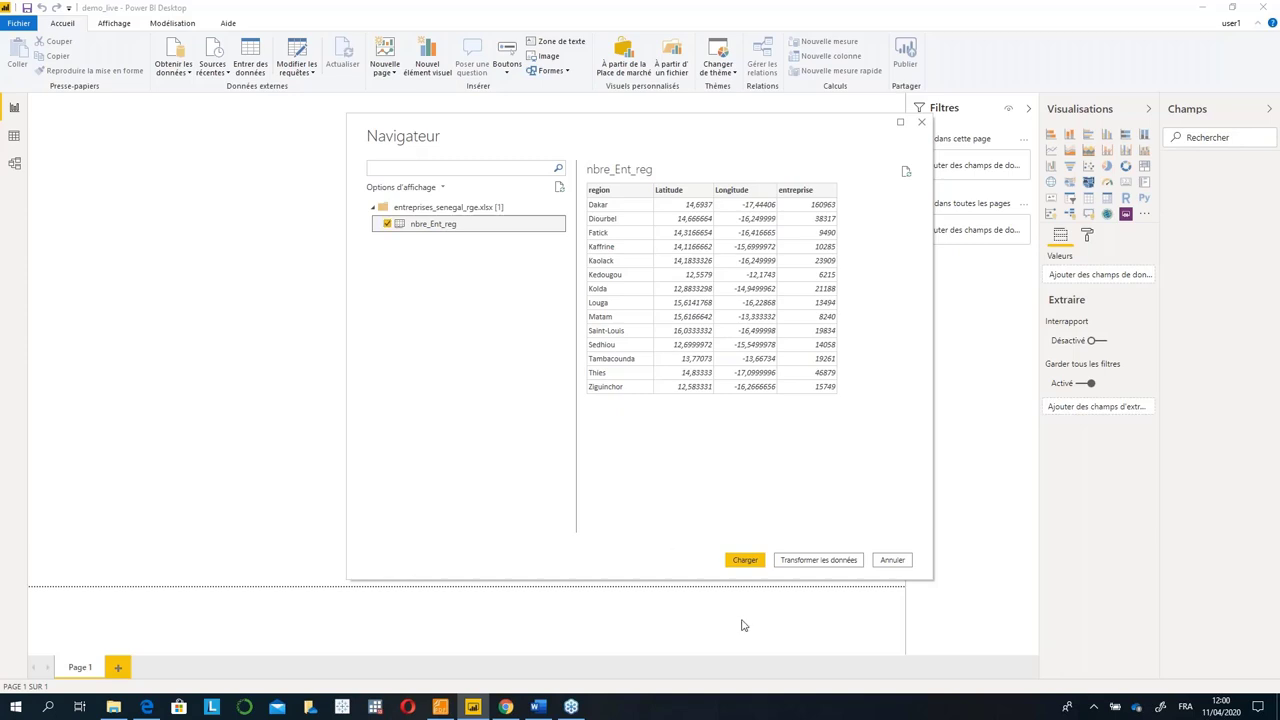
{"action": "left_click", "coordinate": [744, 562]}
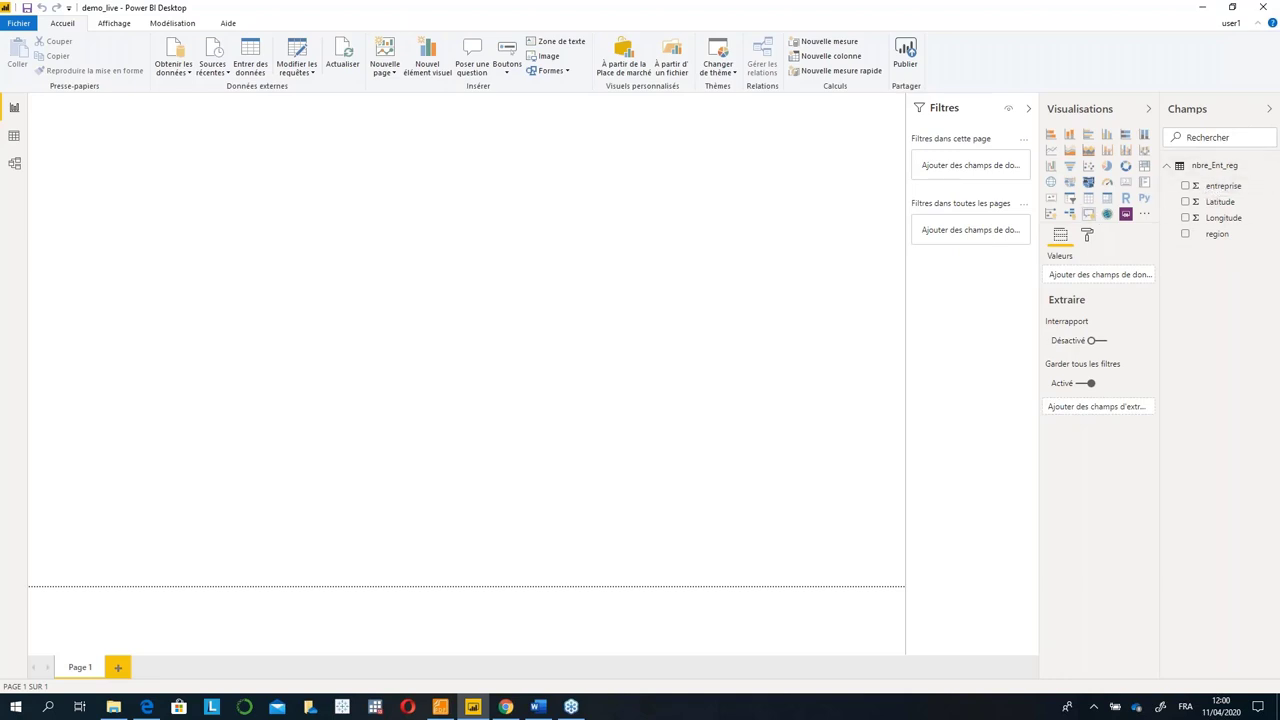
Insert a map visual on Page 1, move it below the page's upper edge and enlarge it to about half the page width.
{"action": "left_click", "coordinate": [1056, 187]}
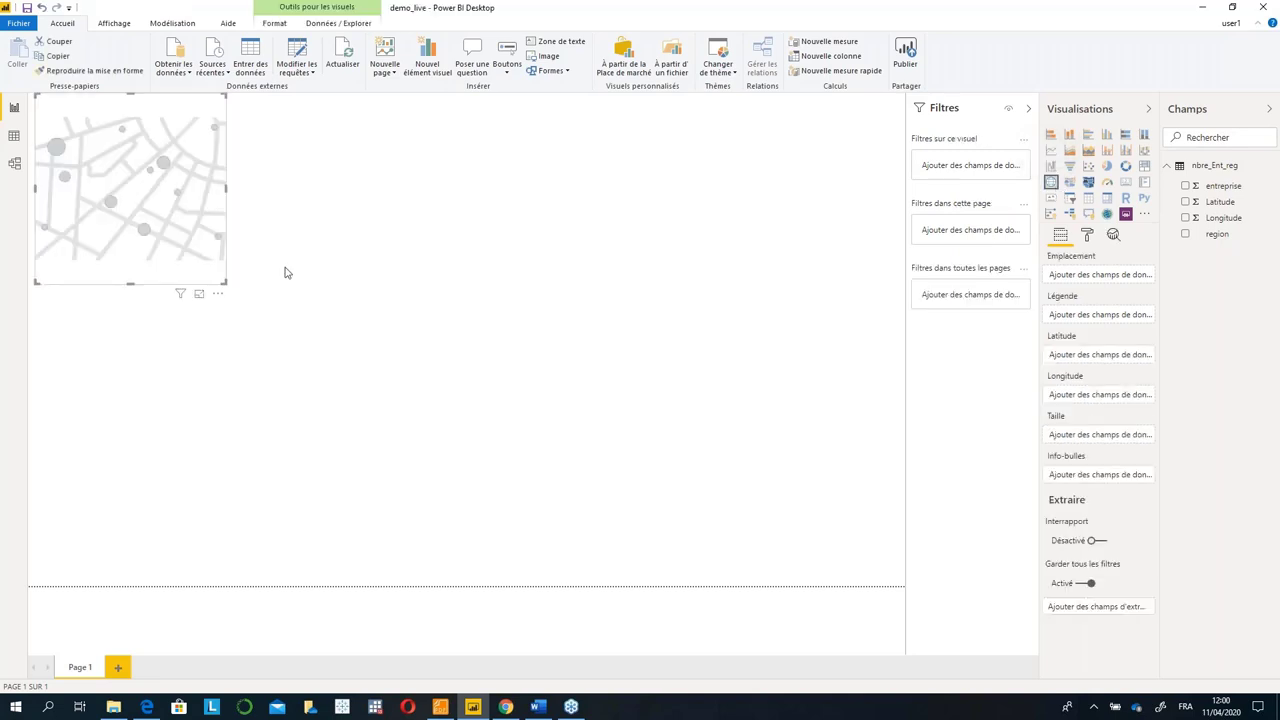
{"action": "left_click_drag", "start_coordinate": [223, 283], "coordinate": [250, 305]}
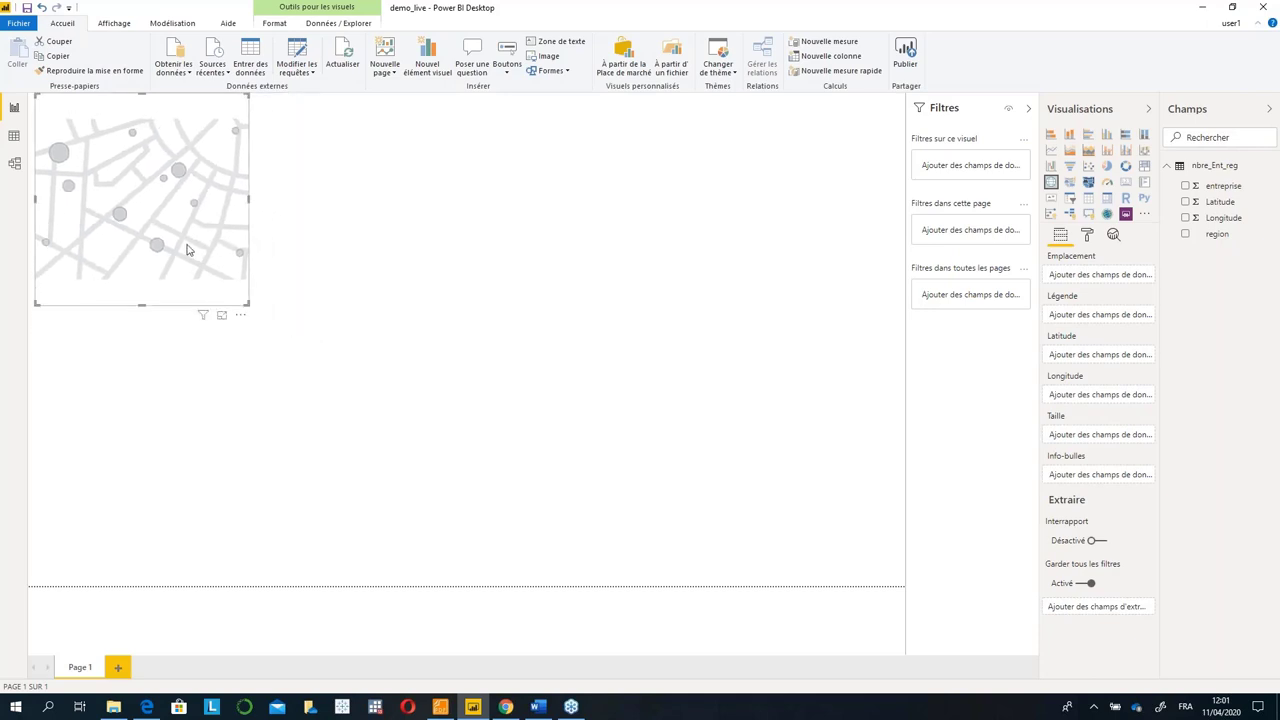
{"action": "left_click_drag", "start_coordinate": [189, 251], "coordinate": [166, 323]}
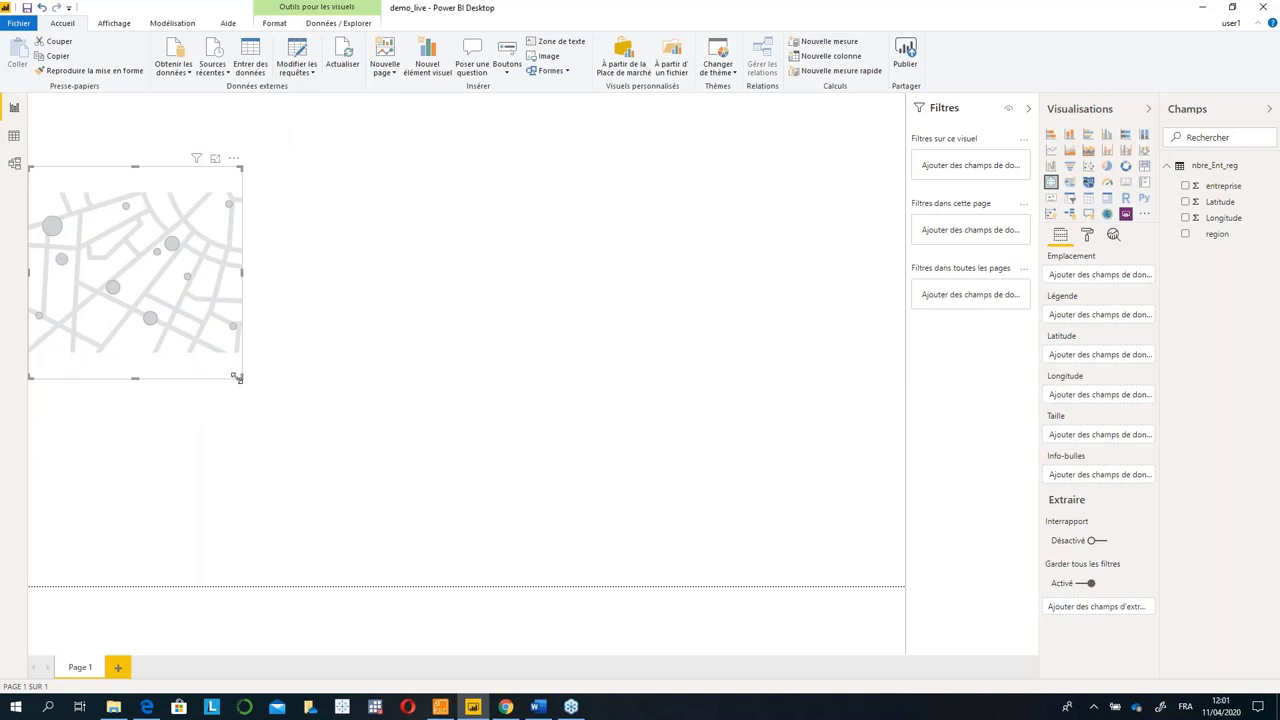
{"action": "left_click_drag", "start_coordinate": [237, 377], "coordinate": [505, 541]}
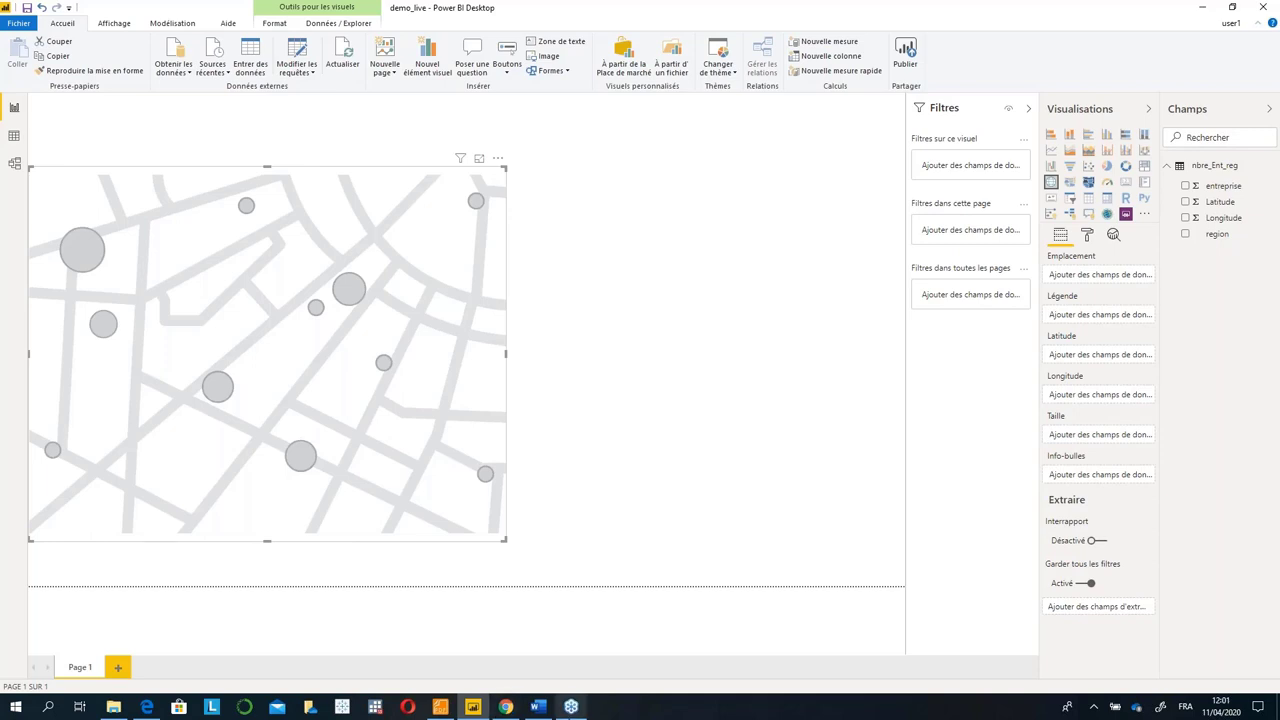
{"action": "left_click", "coordinate": [571, 707]}
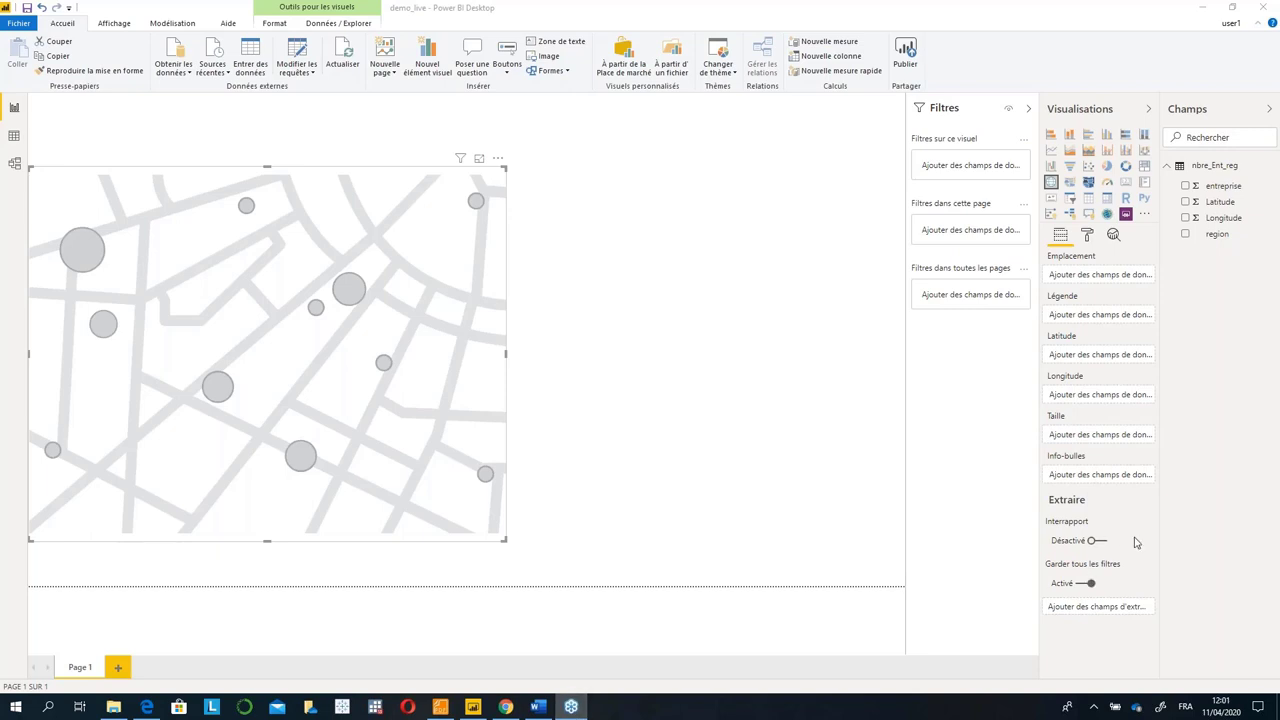
{"action": "left_click", "coordinate": [915, 334]}
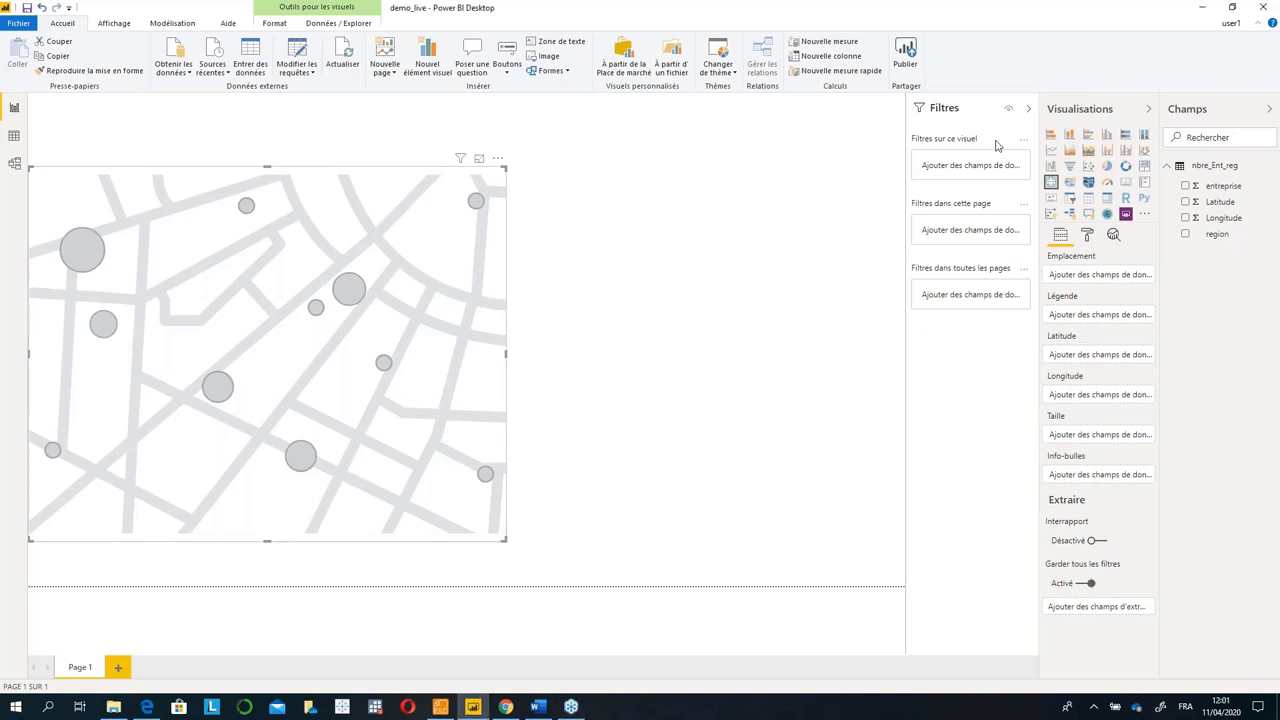
Assign the region field to the map visual's Emplacement (location).
{"action": "left_click", "coordinate": [1230, 7]}
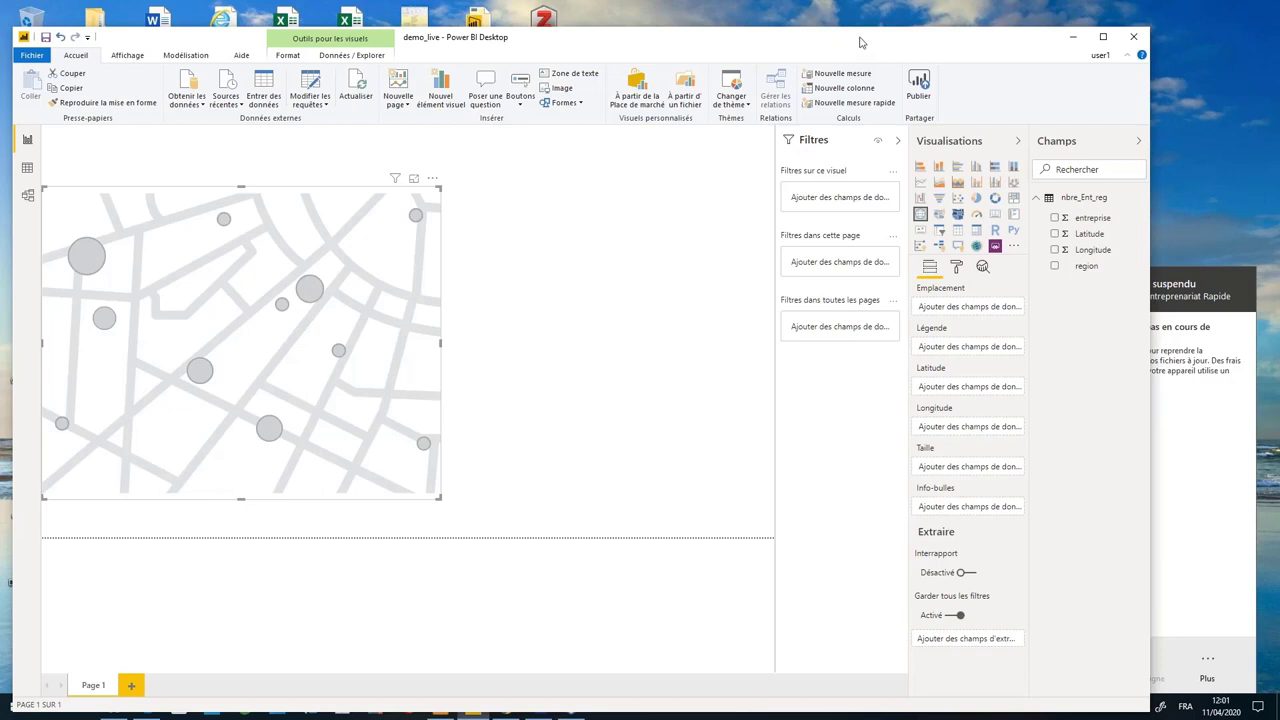
{"action": "left_click", "coordinate": [1068, 272]}
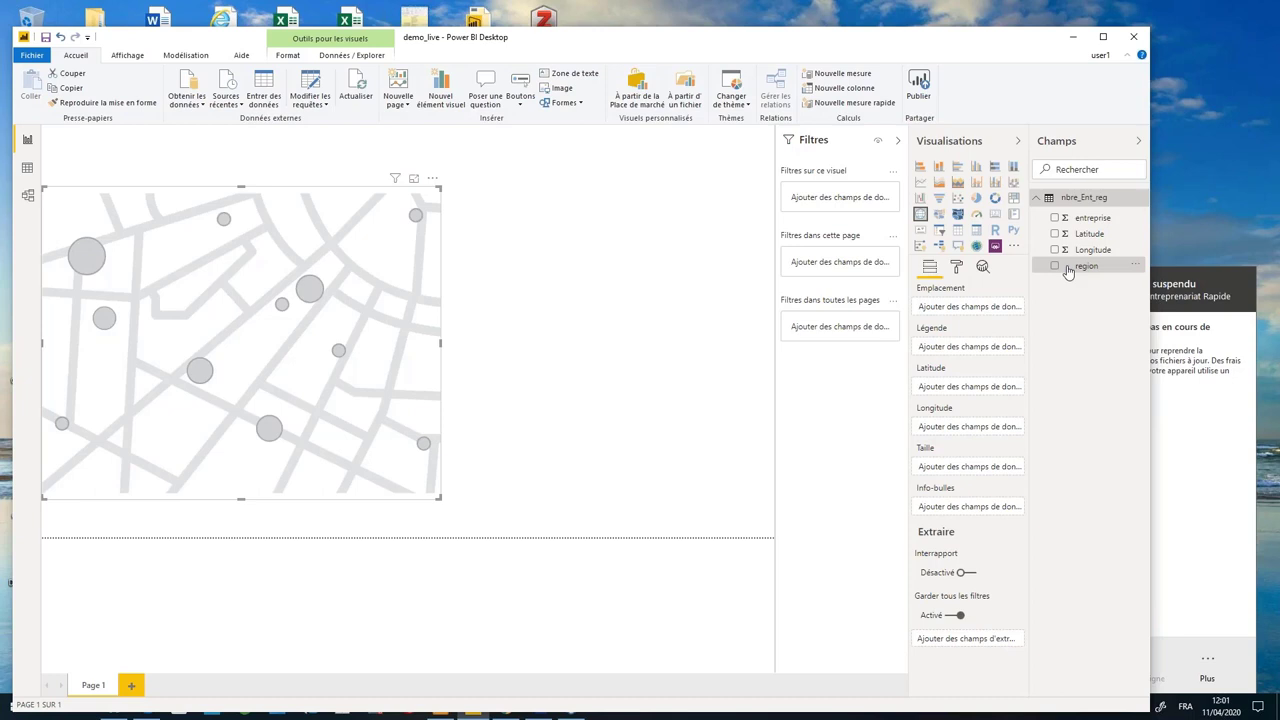
{"action": "left_click_drag", "start_coordinate": [1068, 272], "coordinate": [951, 307]}
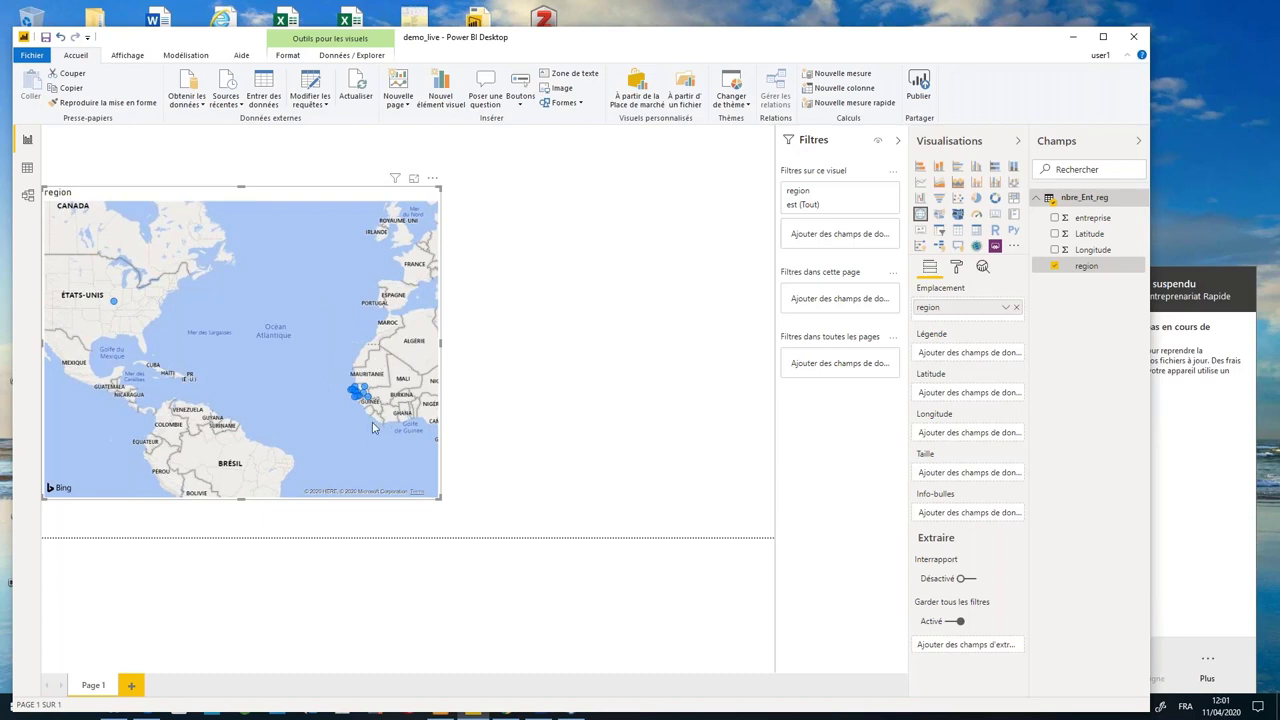
Examine at world scale where the map places the region points.
{"action": "scroll", "coordinate": [372, 428], "scroll_direction": "down", "scroll_amount": 2}
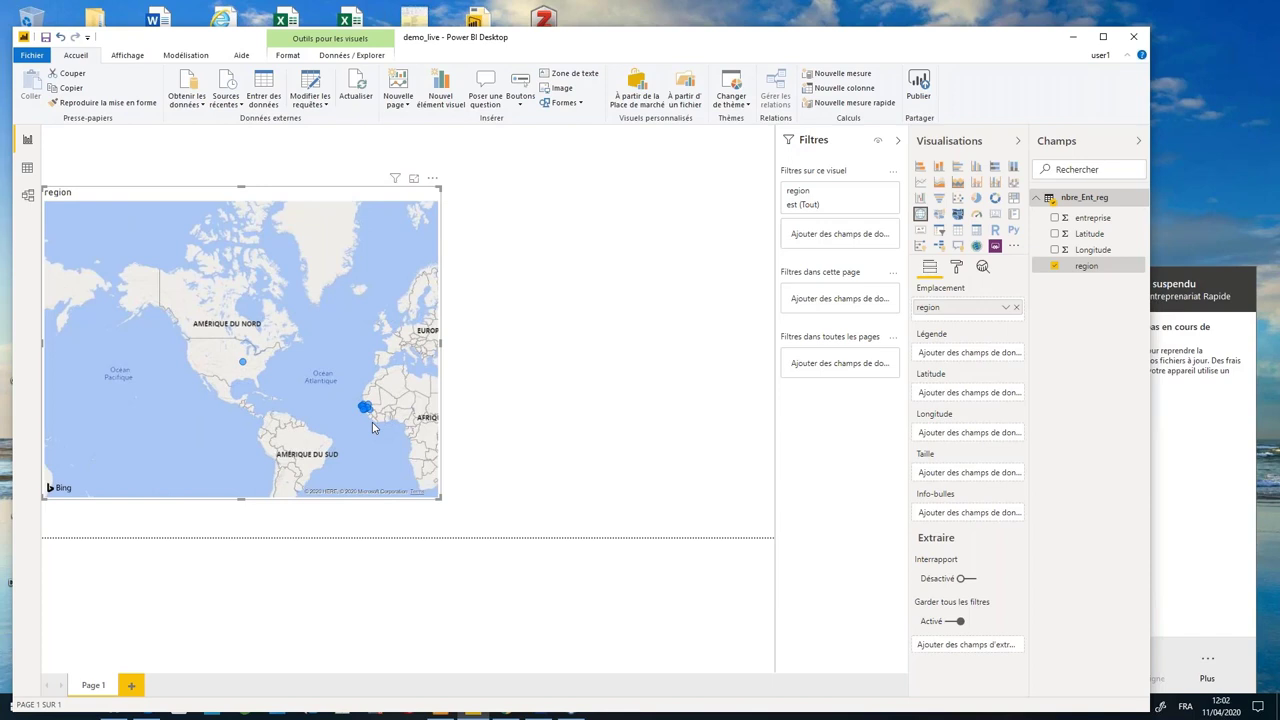
{"action": "scroll", "coordinate": [372, 428], "scroll_direction": "up", "scroll_amount": 3}
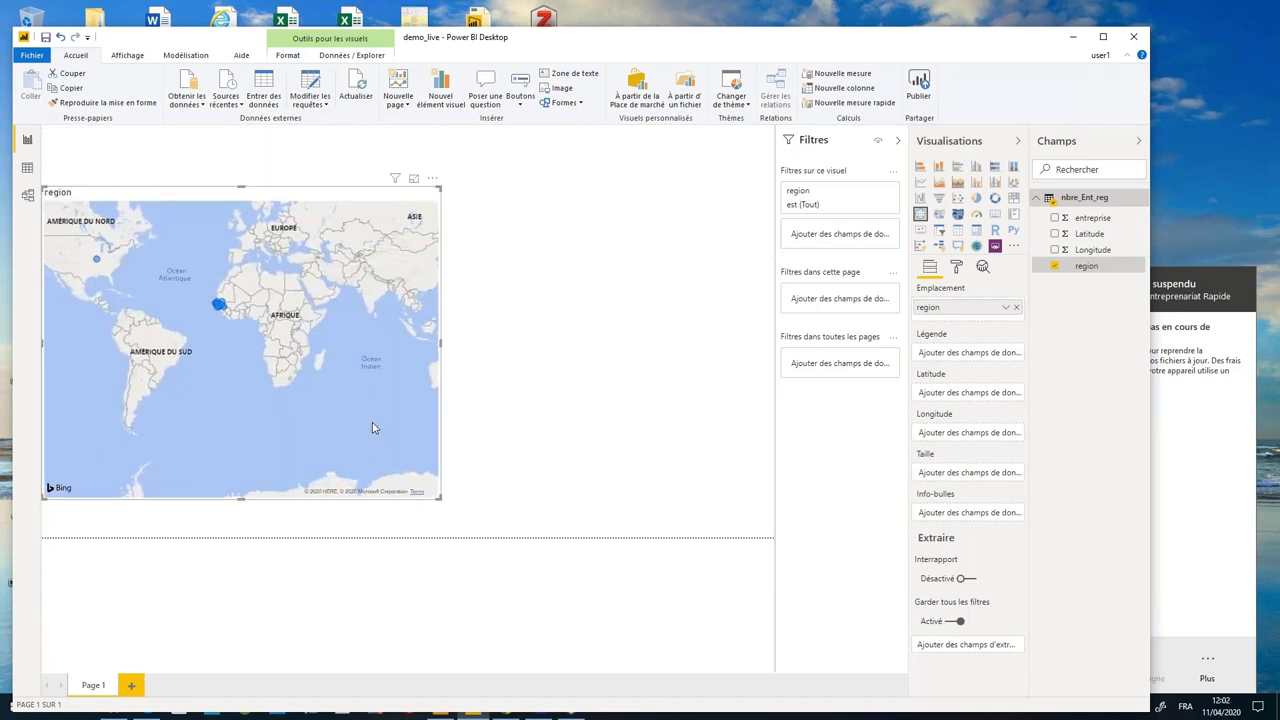
{"action": "right_click", "coordinate": [372, 428]}
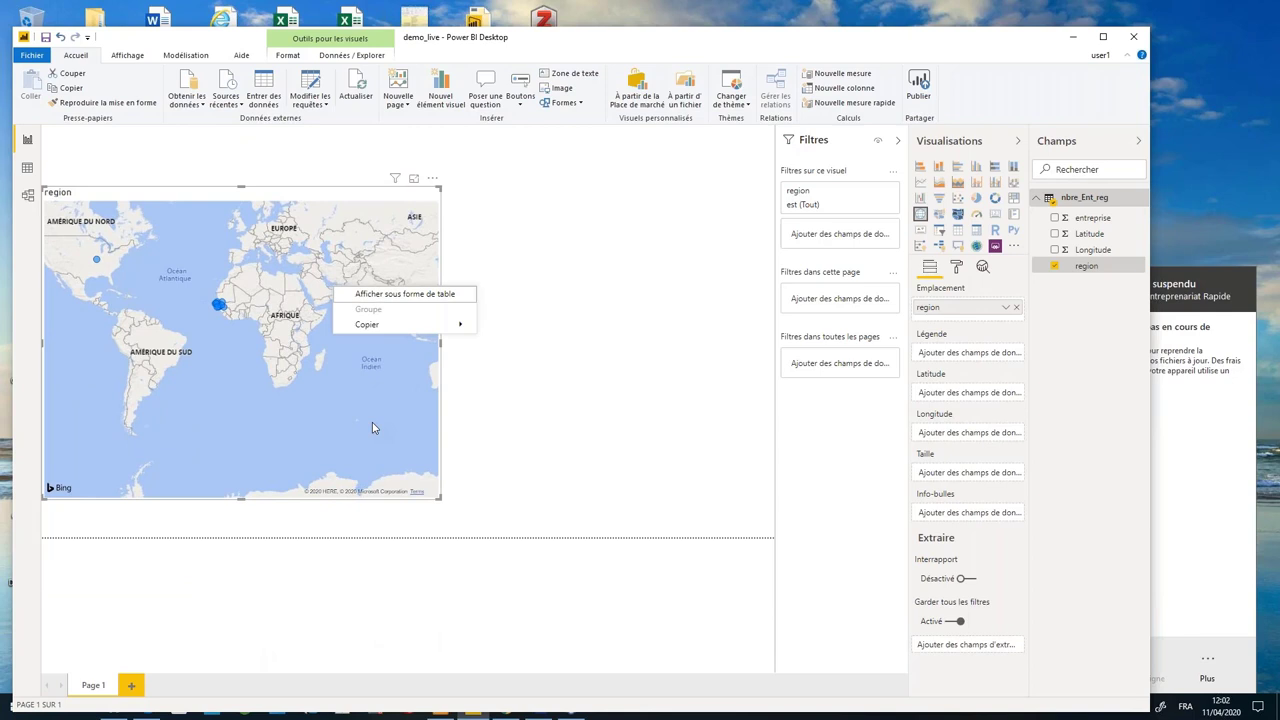
{"action": "left_click", "coordinate": [213, 317]}
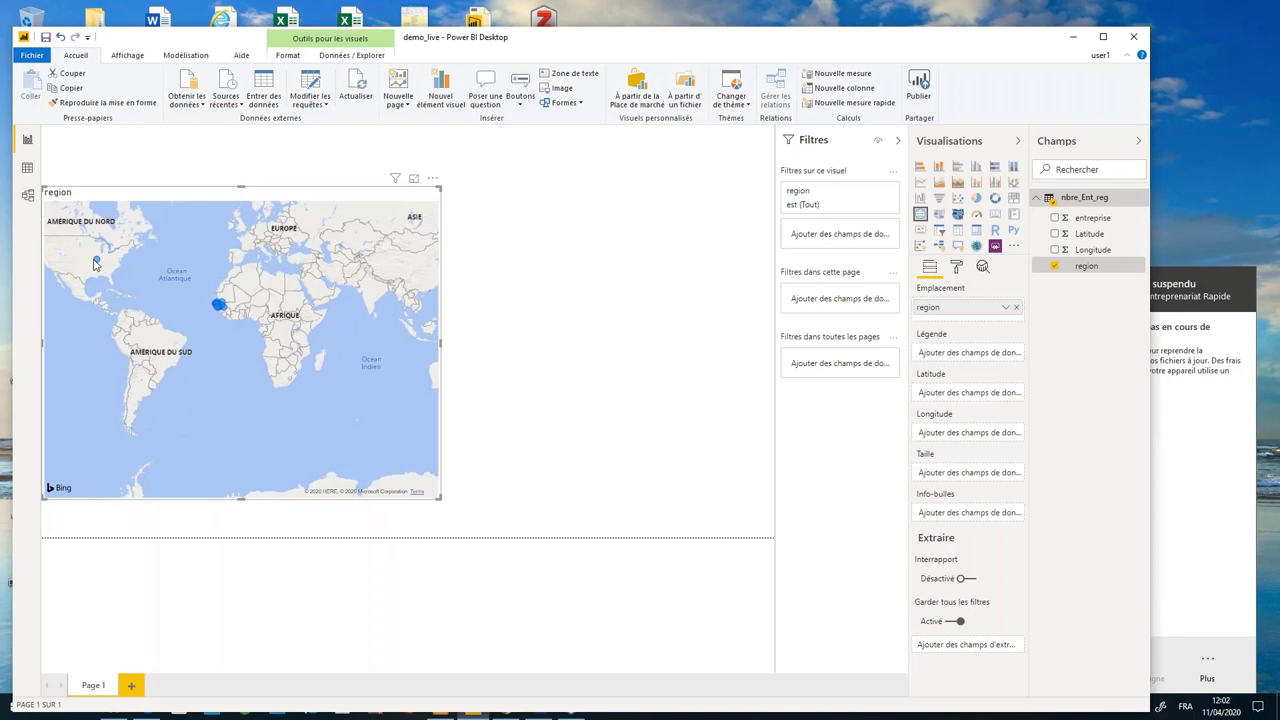
{"action": "mouse_move", "coordinate": [95, 263]}
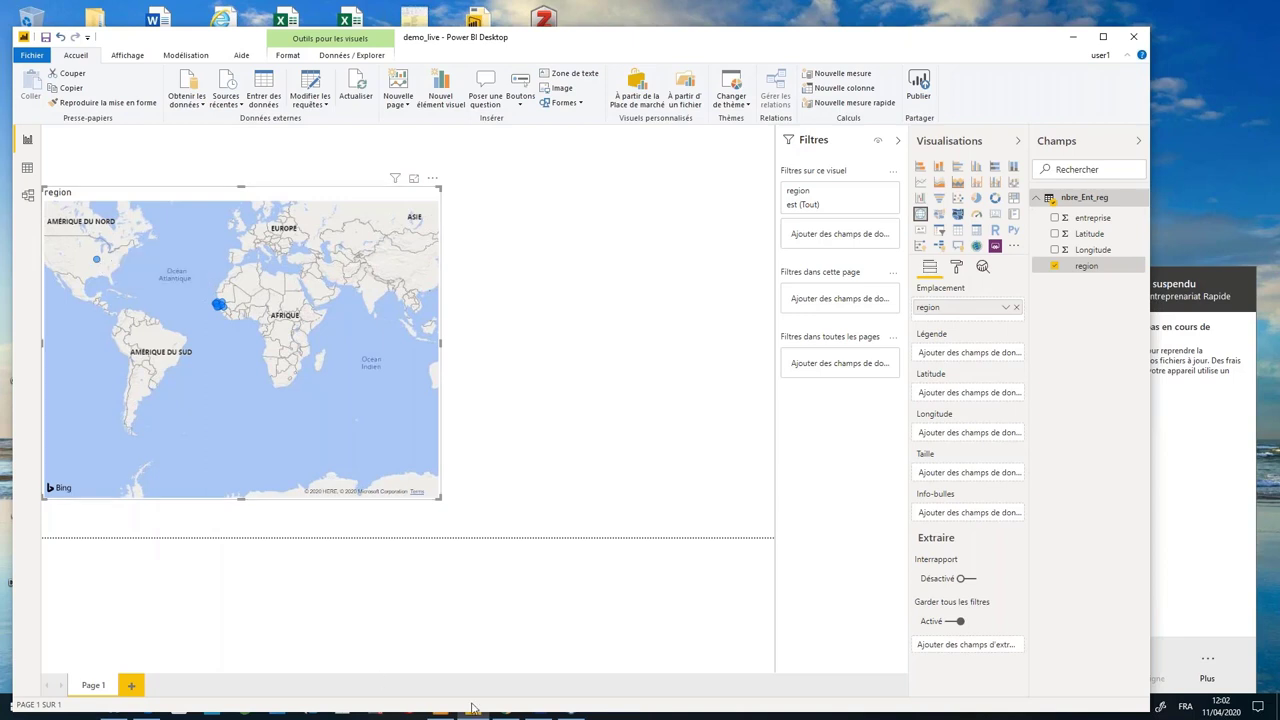
Switch to File Explorer and open the entreprises_senegal_rge workbook in Excel to inspect its region names and coordinates.
{"action": "mouse_move", "coordinate": [571, 707]}
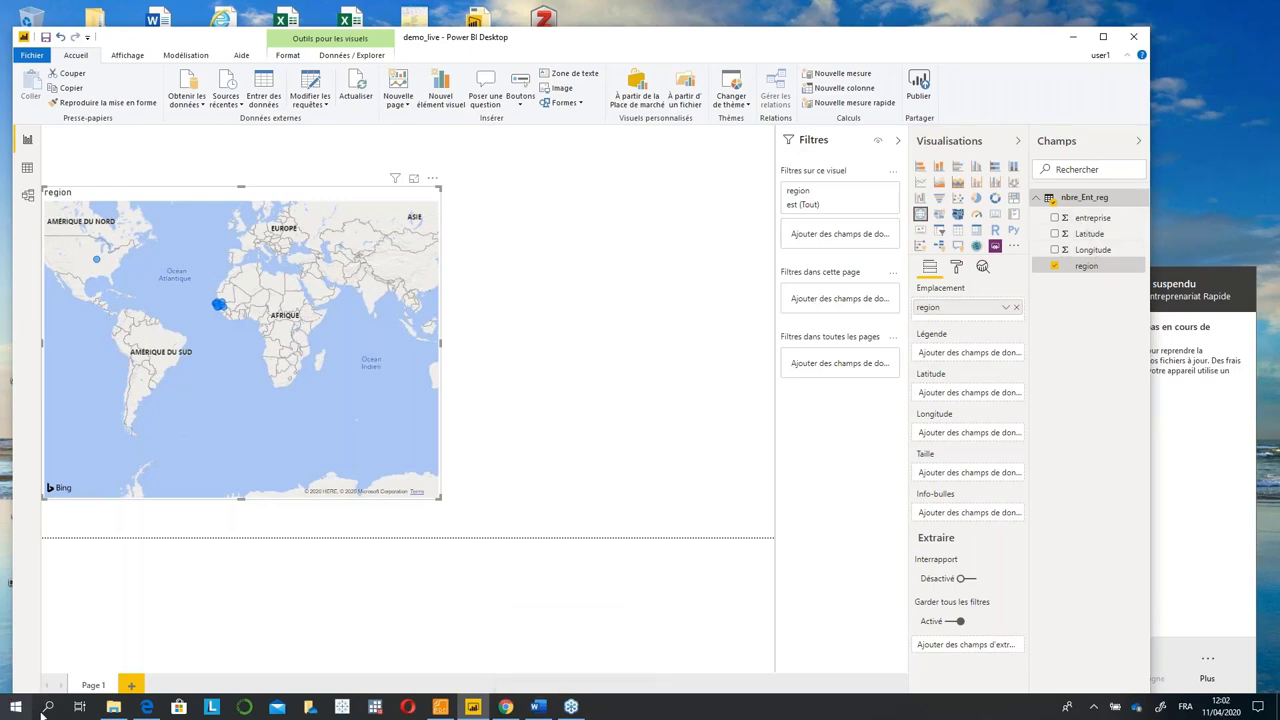
{"action": "left_click", "coordinate": [113, 708]}
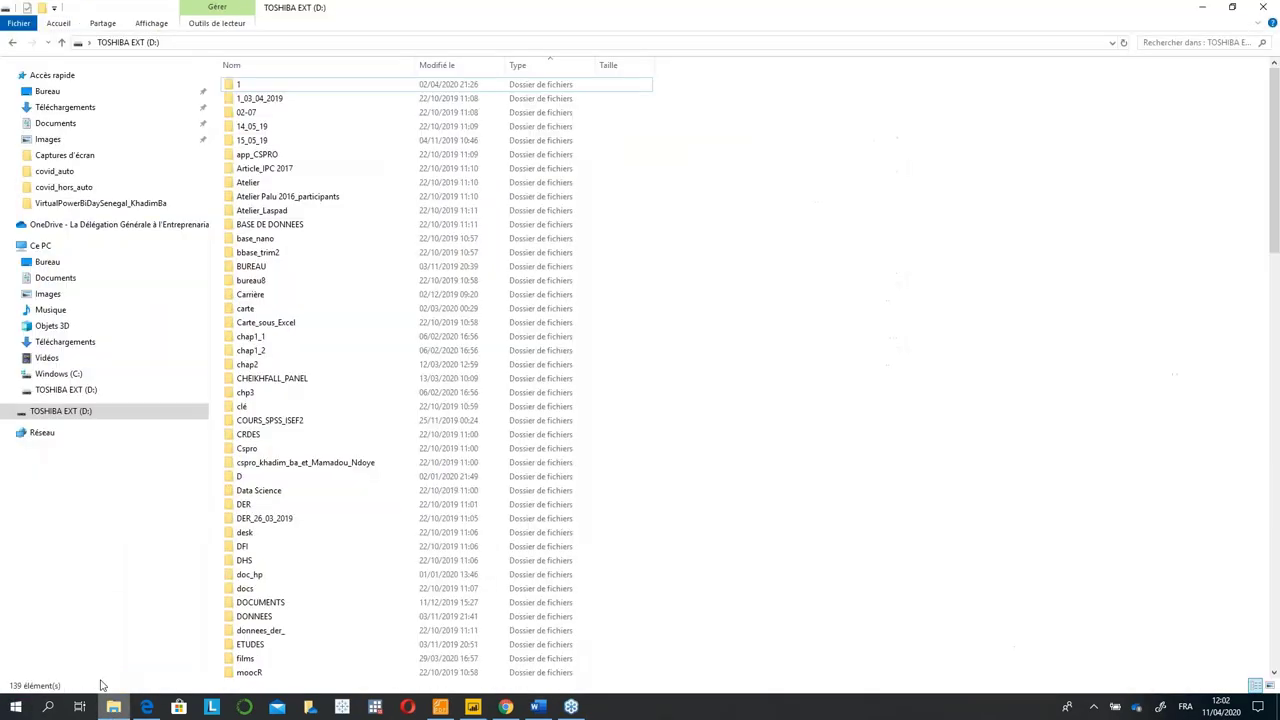
{"action": "left_click", "coordinate": [90, 205]}
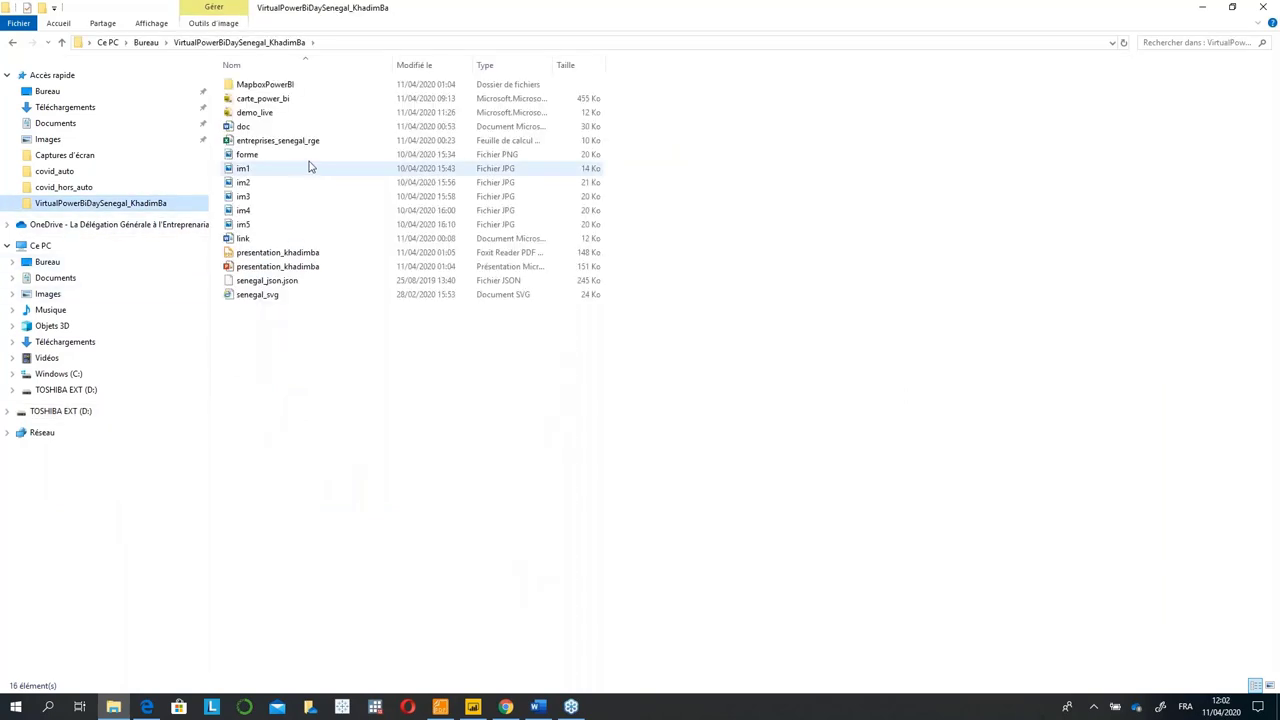
{"action": "left_click", "coordinate": [303, 140]}
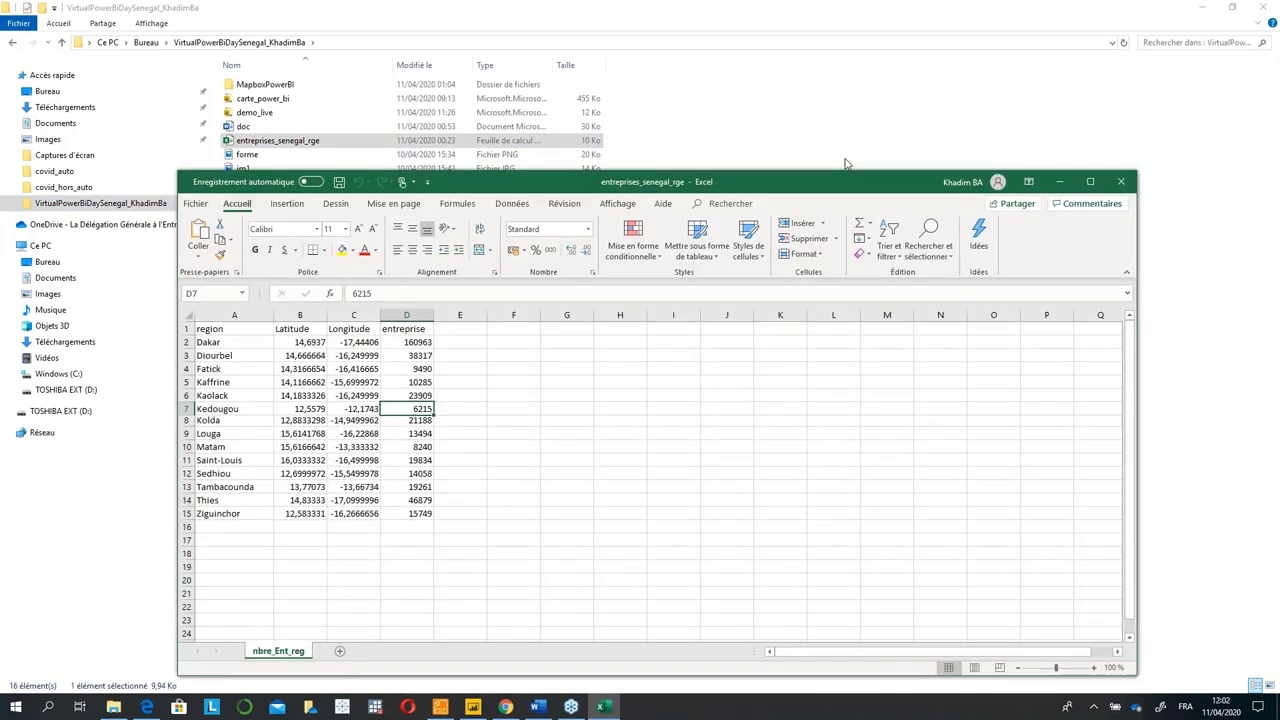
{"action": "left_click_drag", "start_coordinate": [905, 190], "coordinate": [823, 152]}
{"action": "scroll", "coordinate": [823, 152], "scroll_direction": "up", "scroll_amount": 3, "text": "ctrl"}
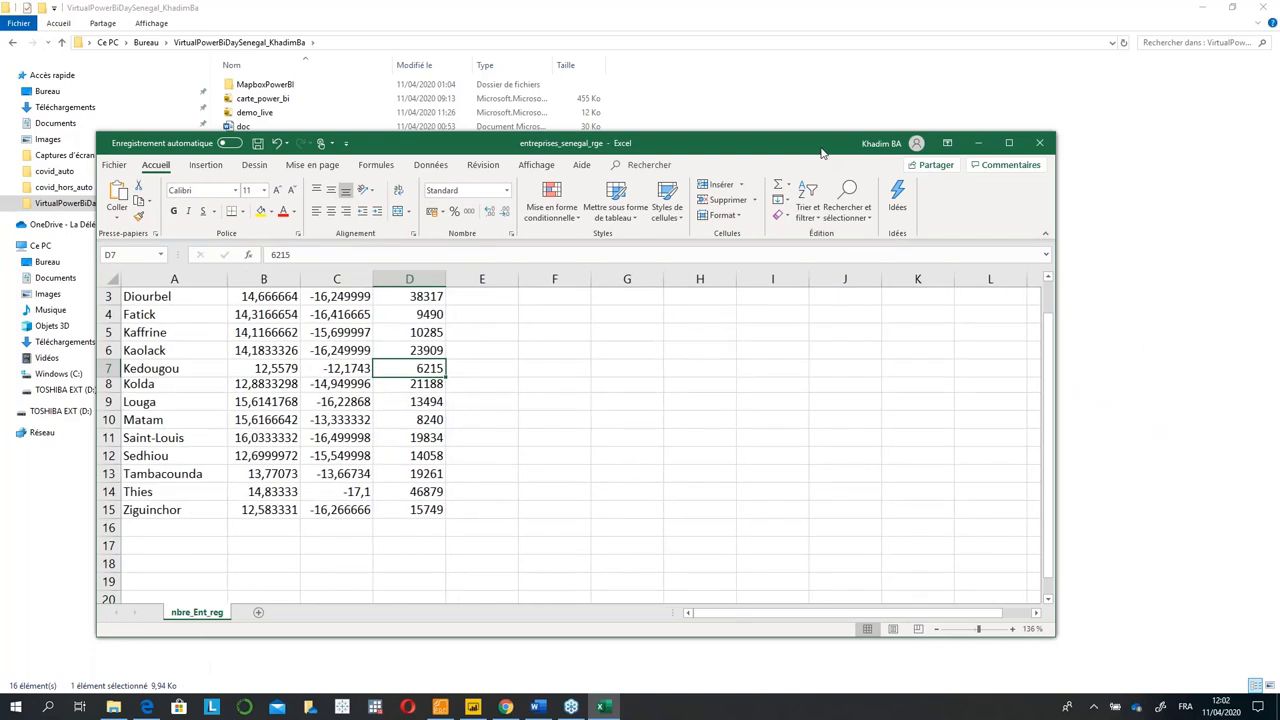
Change the region name in cell A11 to "Saint-Louis, senegal" and save the workbook.
{"action": "left_click", "coordinate": [108, 437]}
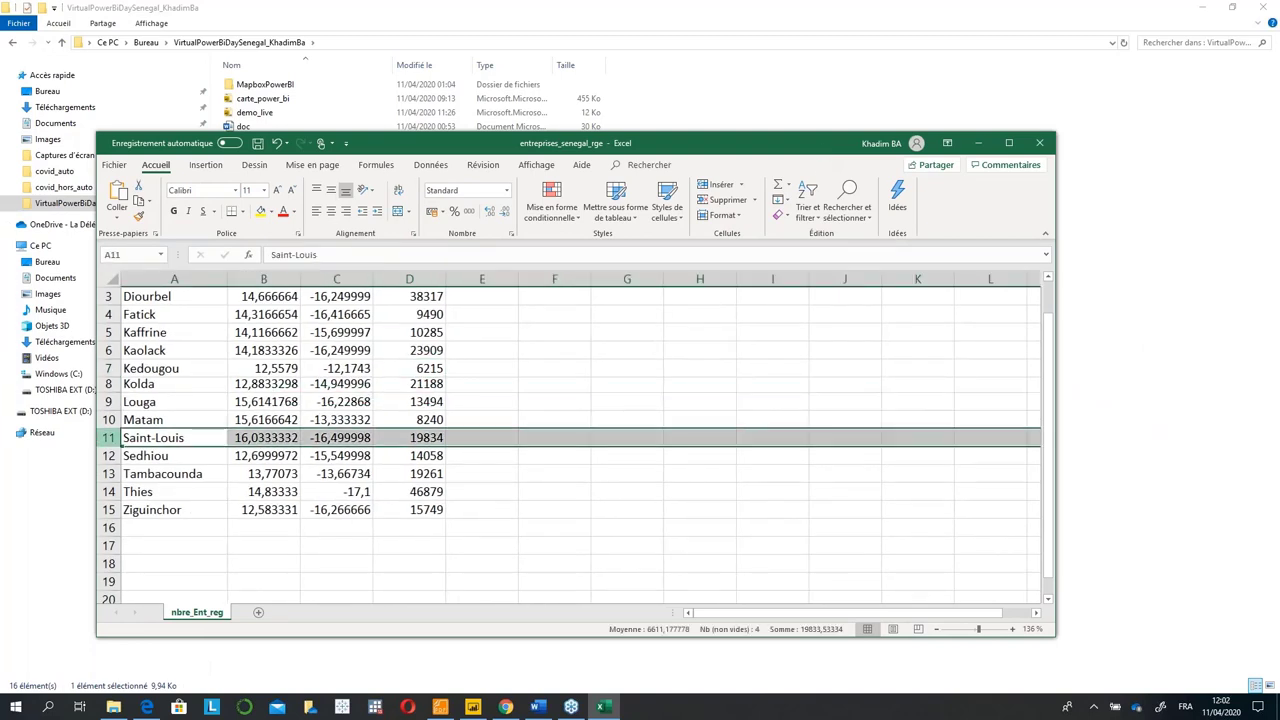
{"action": "left_click", "coordinate": [390, 260]}
{"action": "type", "text": ", s"}
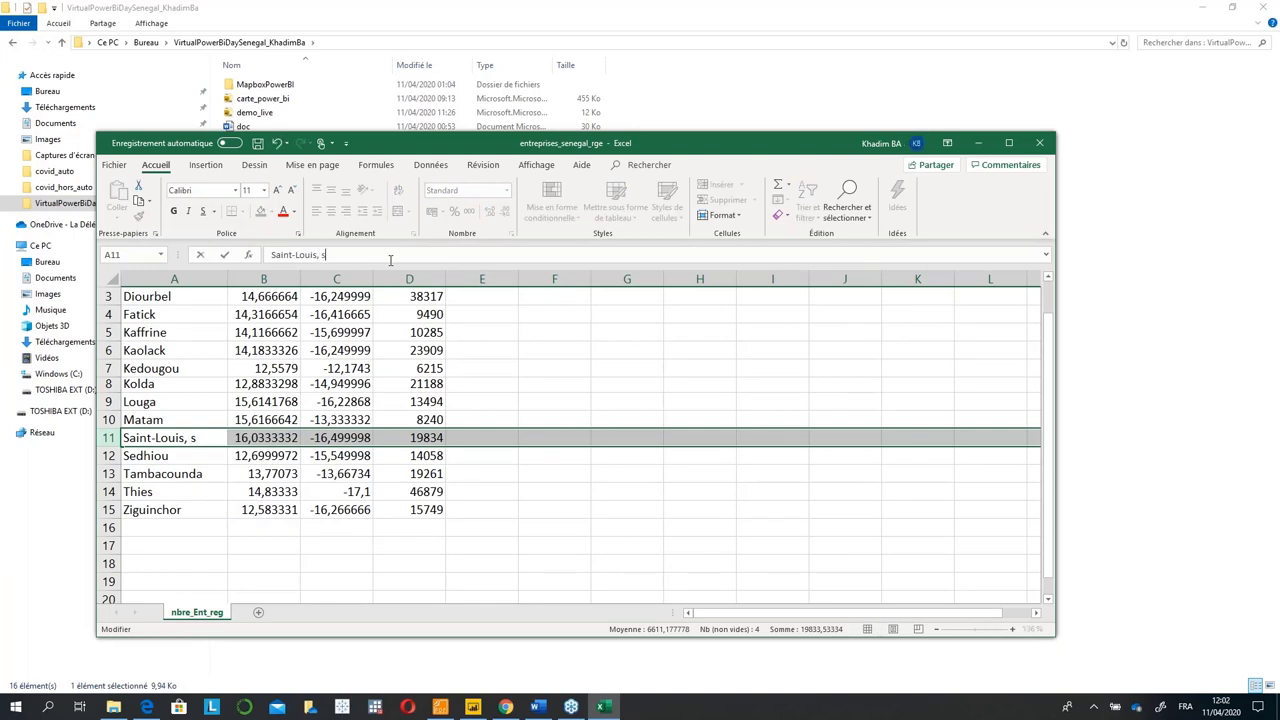
{"action": "type", "text": "enegal"}
{"action": "left_click", "coordinate": [258, 144]}
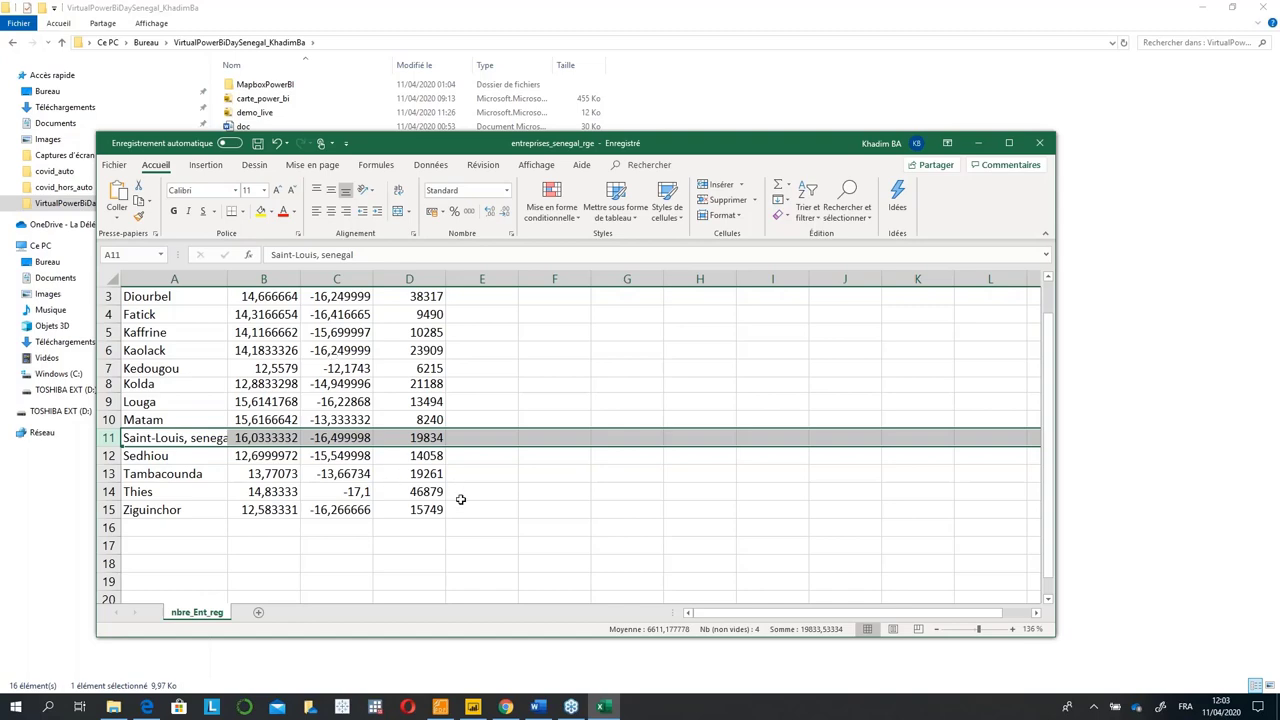
Return to the Excel workbook, widen column A to fit the full Saint-Louis entry, and save.
{"action": "left_click", "coordinate": [473, 707]}
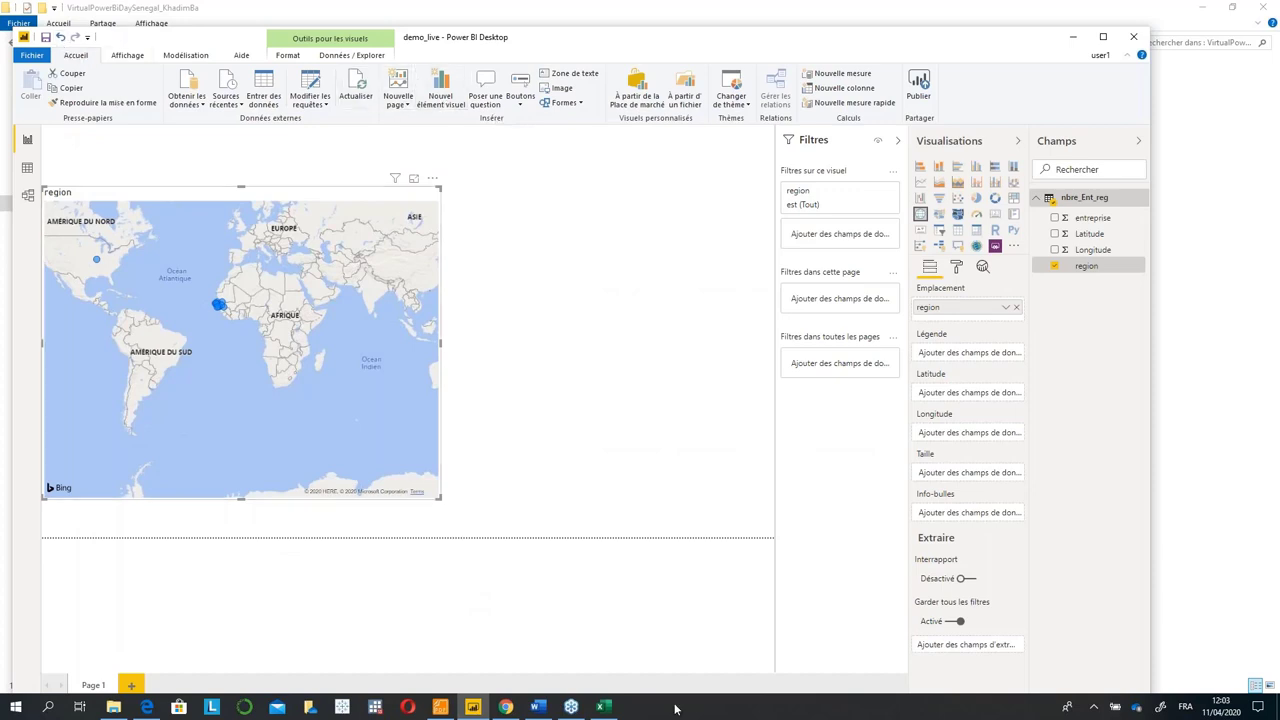
{"action": "left_click", "coordinate": [601, 709]}
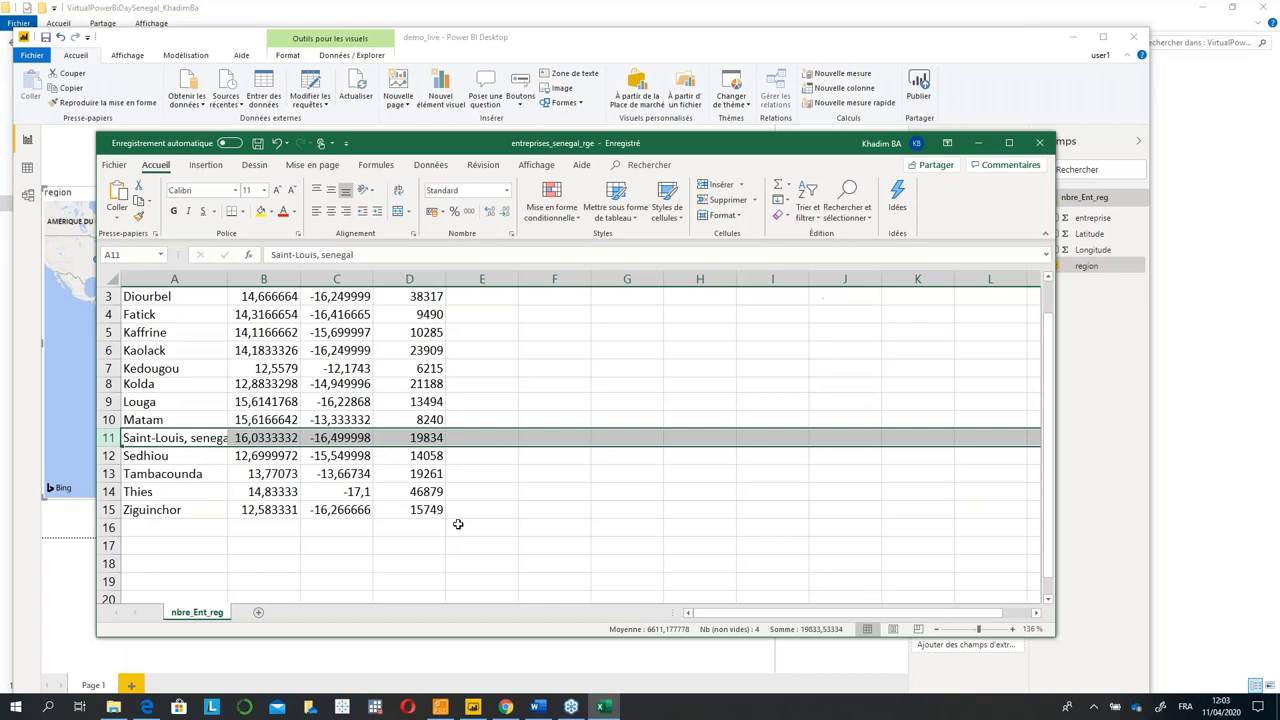
{"action": "left_click", "coordinate": [364, 475]}
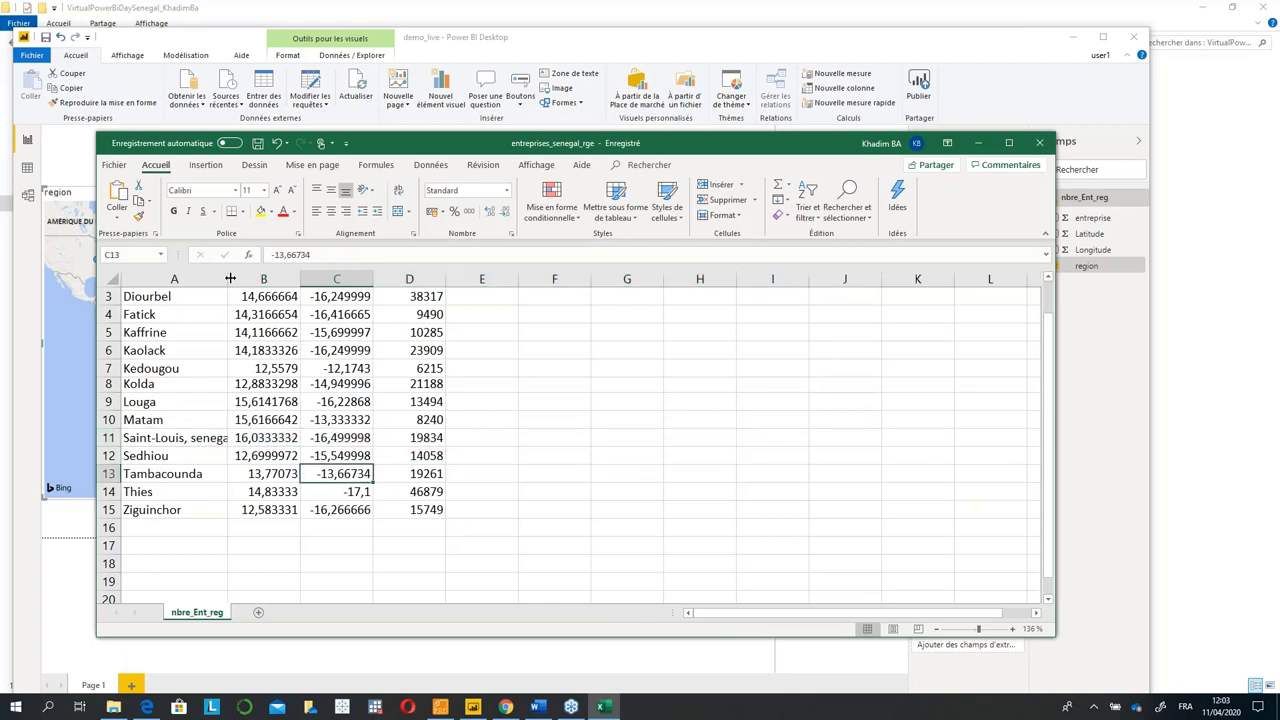
{"action": "left_click_drag", "start_coordinate": [227, 279], "coordinate": [292, 281]}
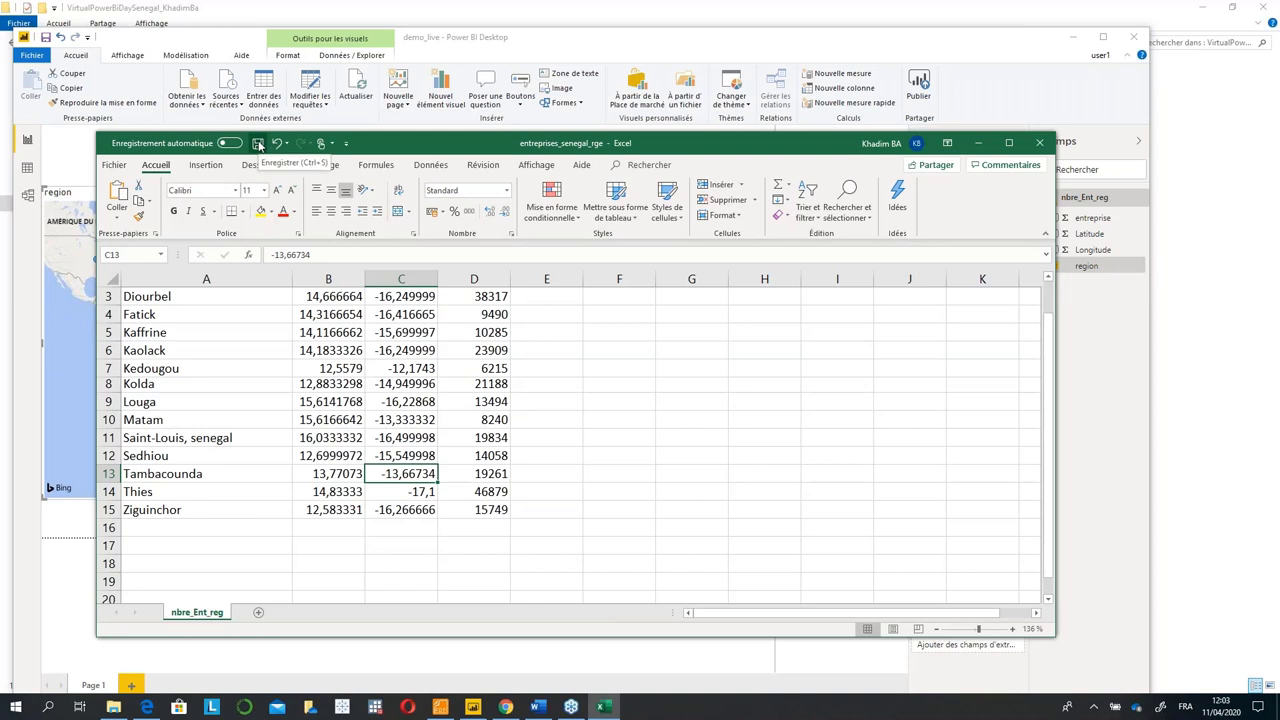
{"action": "left_click", "coordinate": [258, 144]}
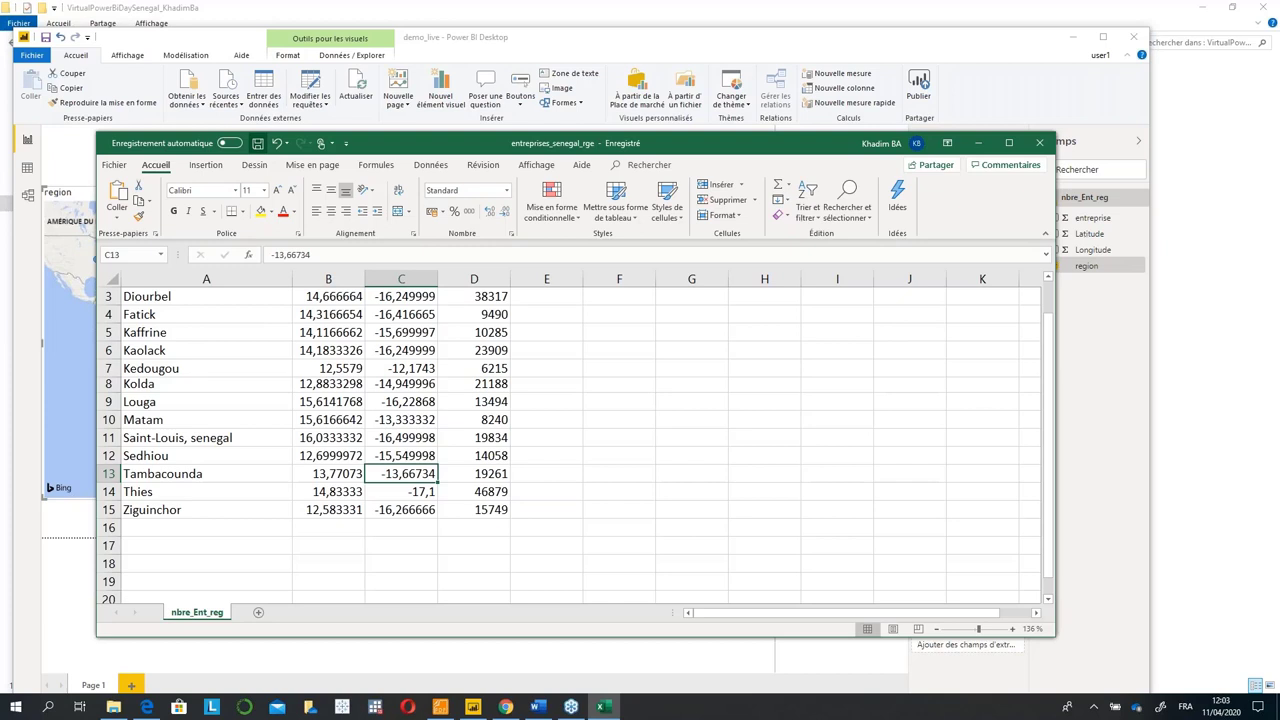
Add the accents to the country name in cell A11 so the entry reads "Saint-Louis, sénégal".
{"action": "left_click", "coordinate": [195, 437]}
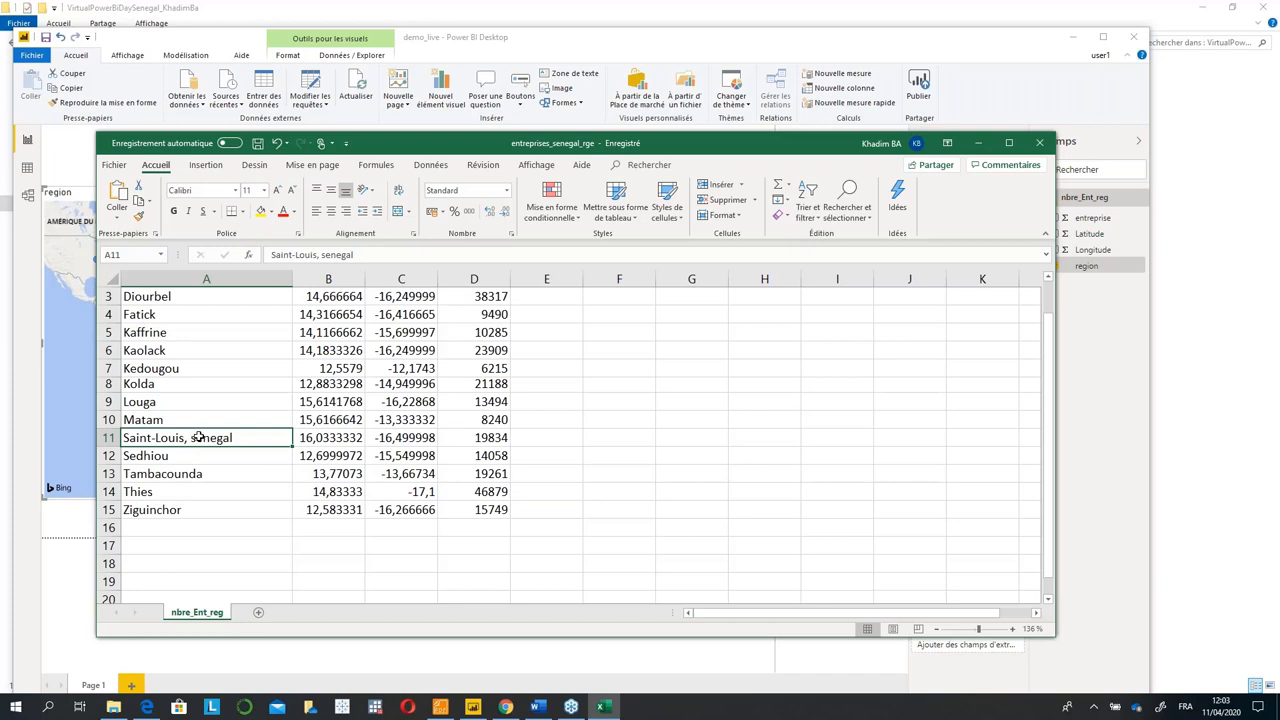
{"action": "left_click", "coordinate": [327, 255]}
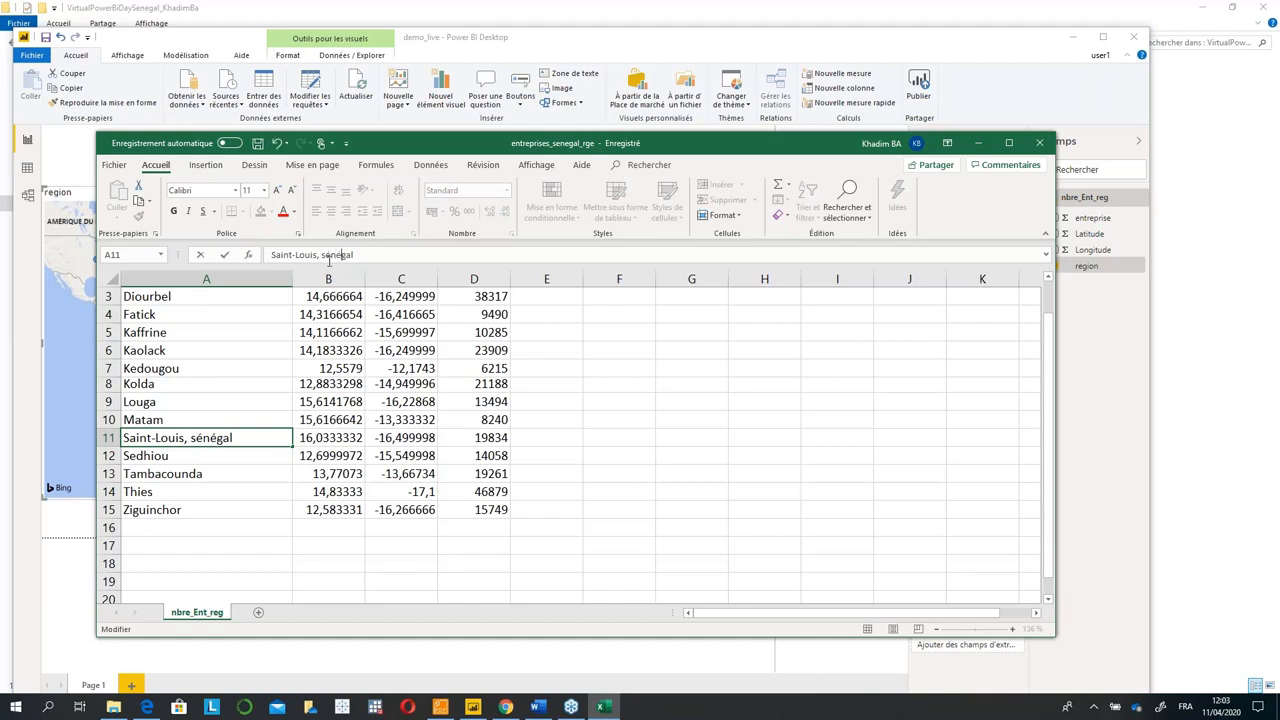
{"action": "left_click", "coordinate": [543, 528]}
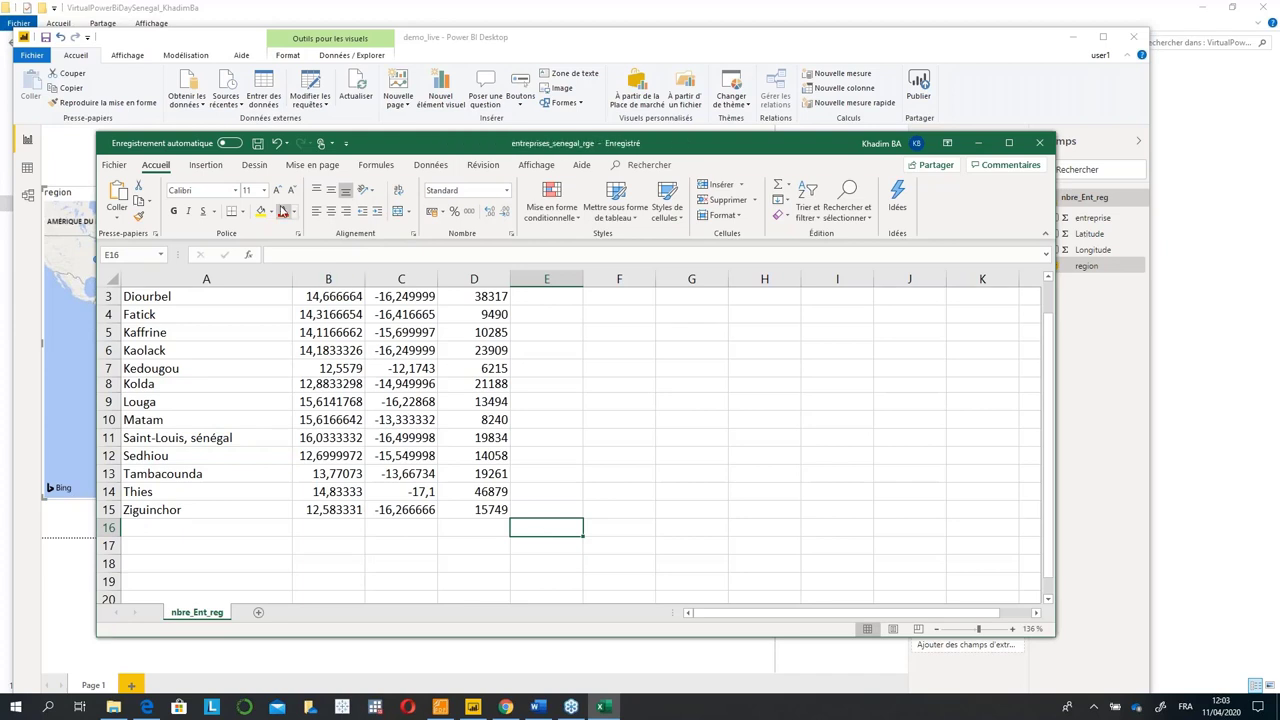
Switch to Power BI, refresh the report data and check the Saint-Louis point on the map.
{"action": "left_click", "coordinate": [985, 148]}
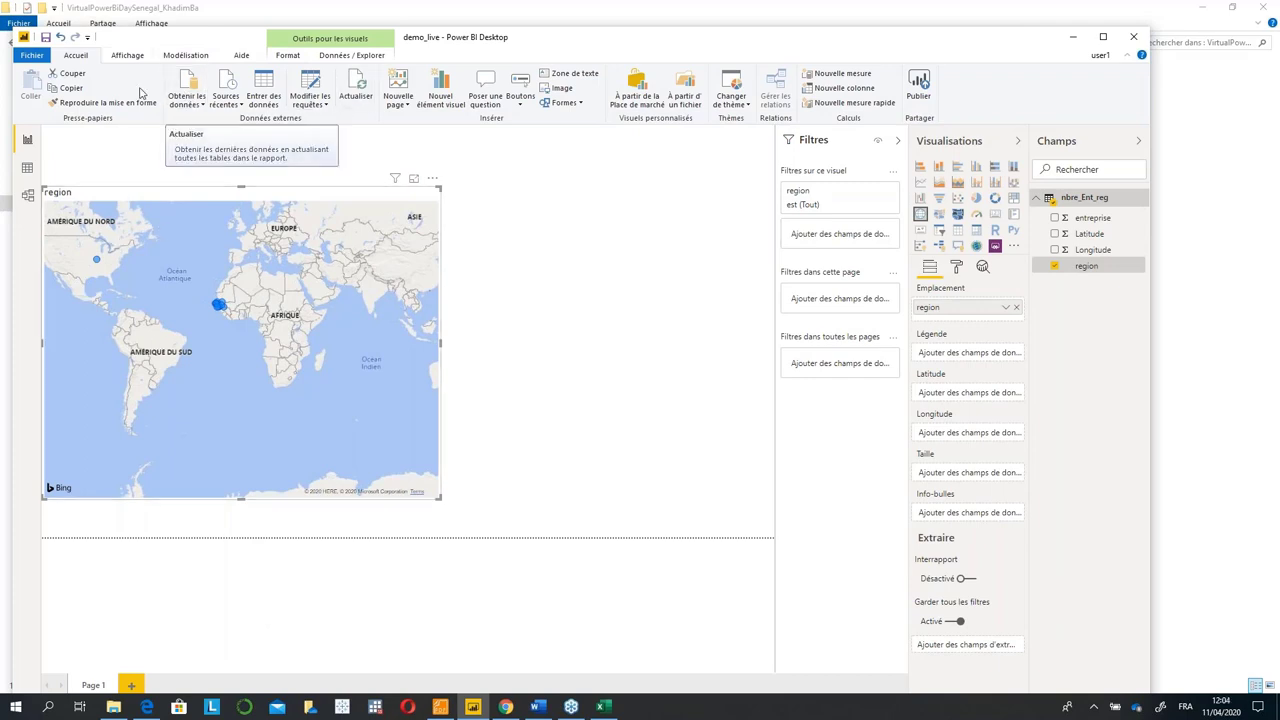
{"action": "double_click", "coordinate": [75, 58]}
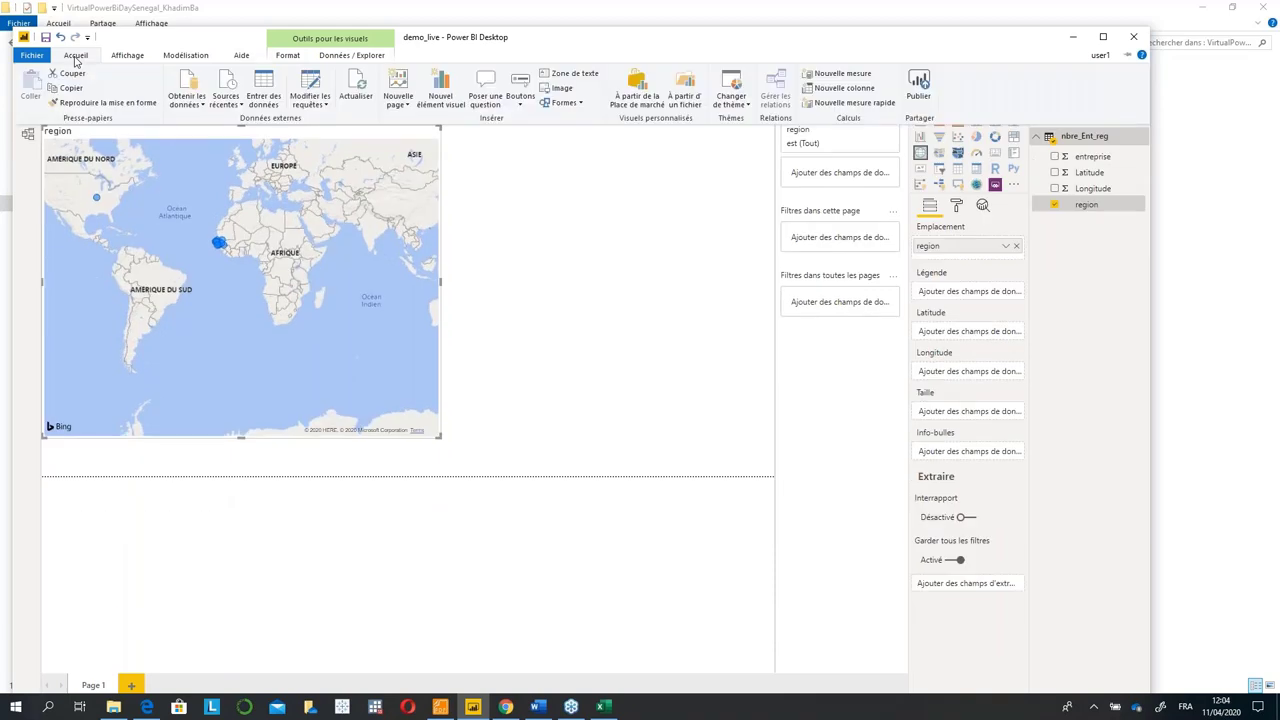
{"action": "left_click", "coordinate": [362, 92]}
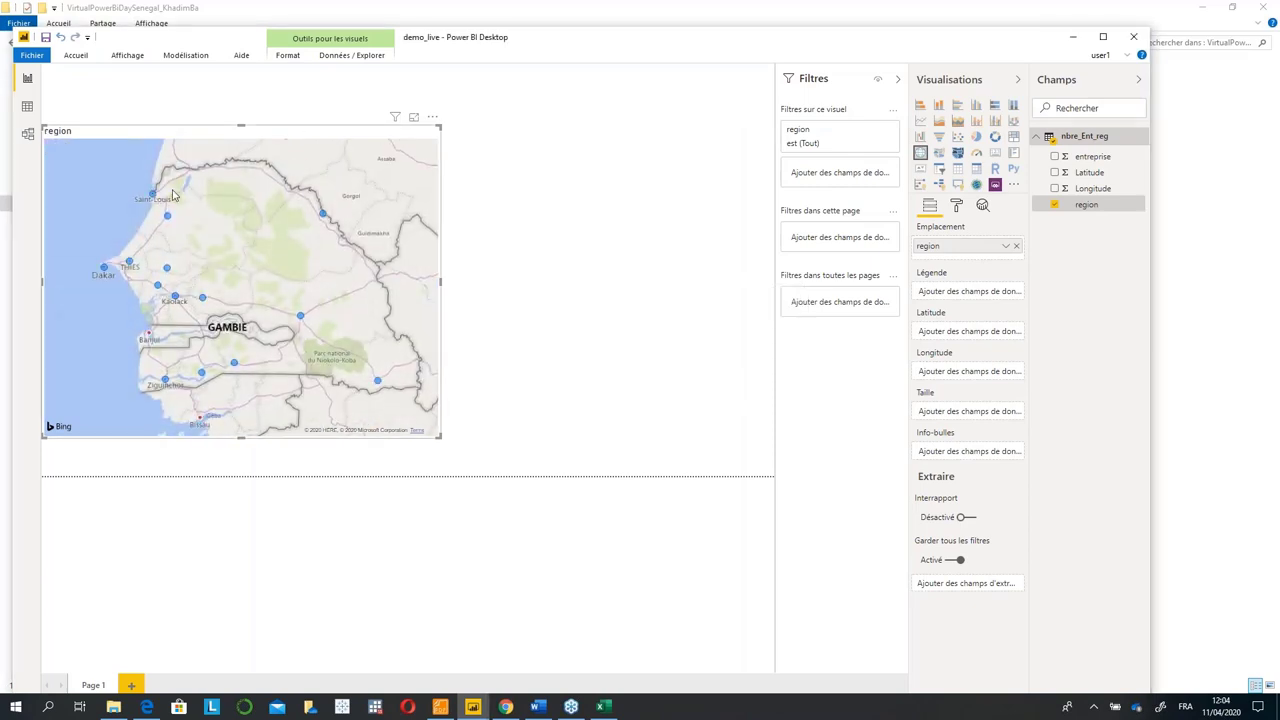
{"action": "mouse_move", "coordinate": [155, 197]}
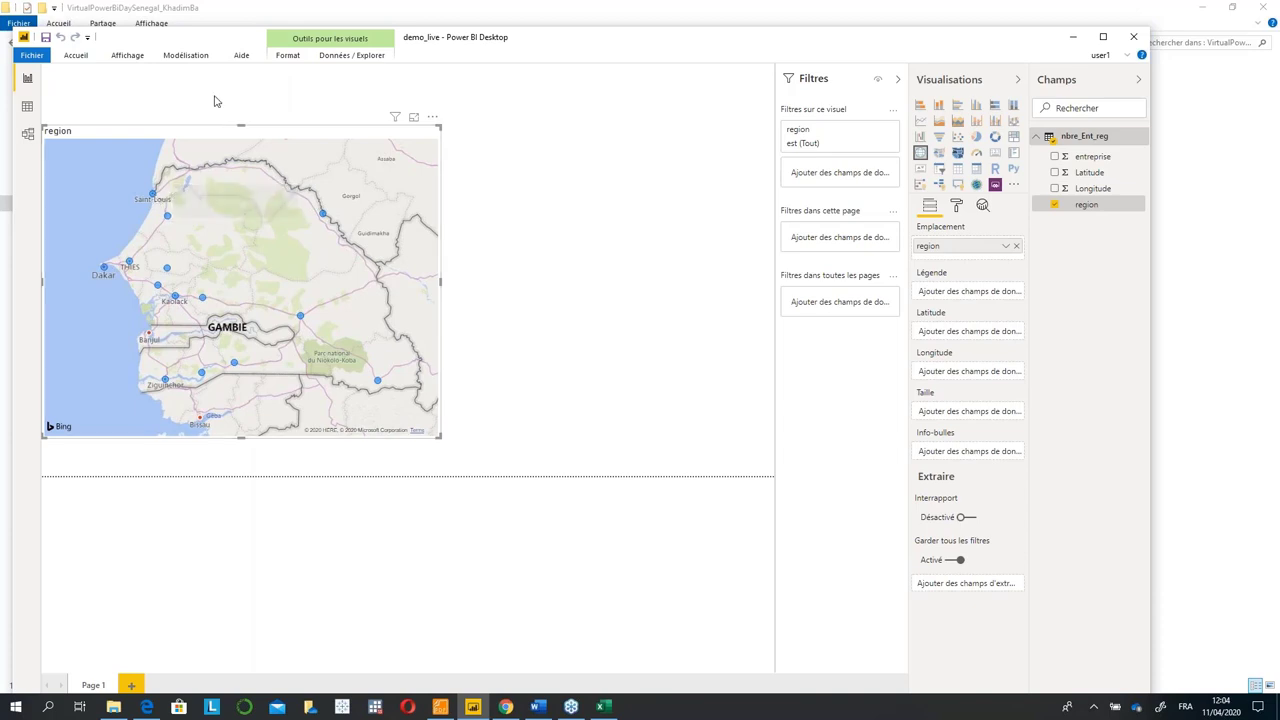
Bring the demo_live Power BI report back to the front and maximize its window.
{"action": "left_click", "coordinate": [1070, 38]}
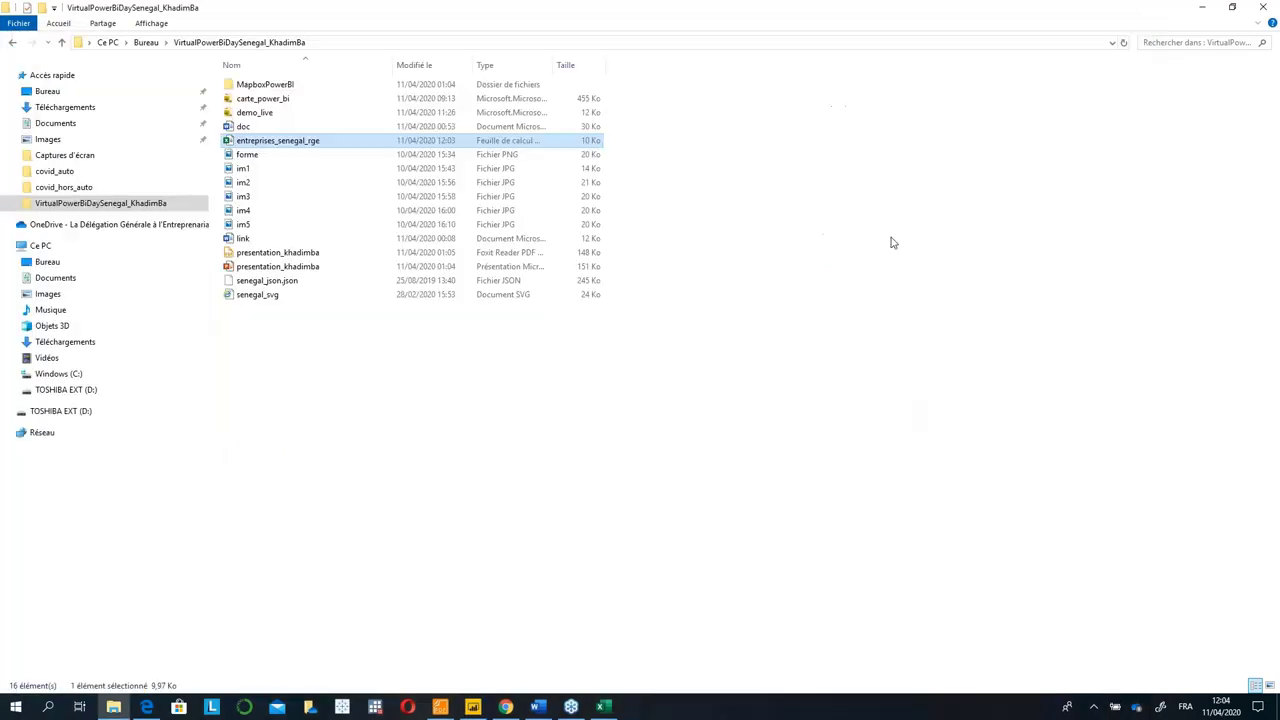
{"action": "left_click", "coordinate": [474, 707]}
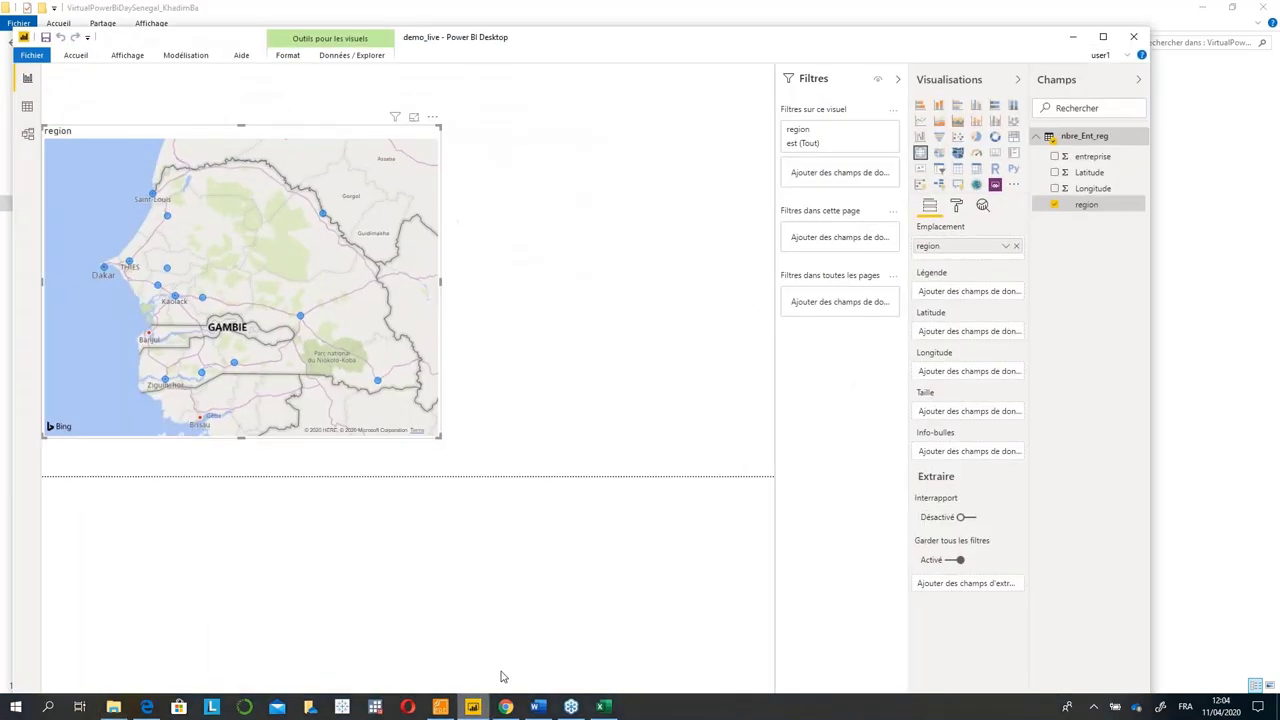
{"action": "left_click", "coordinate": [1210, 38]}
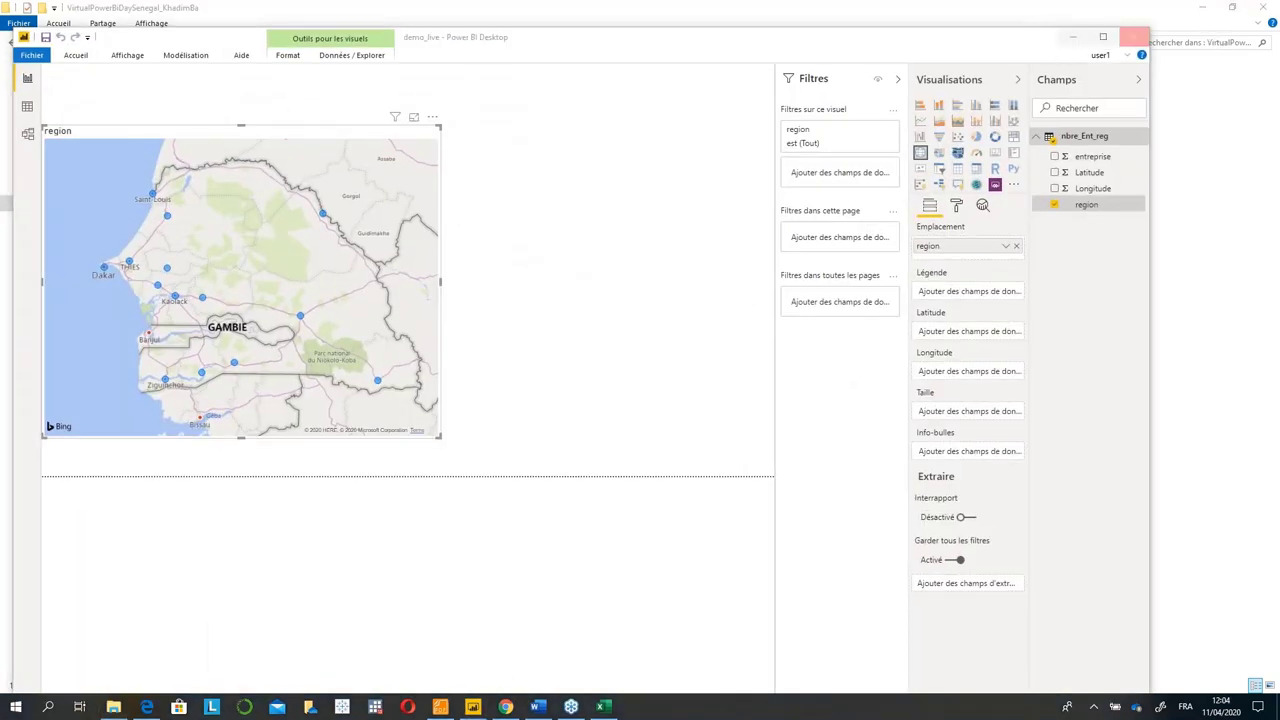
{"action": "left_click", "coordinate": [1117, 48]}
{"action": "left_click", "coordinate": [1103, 37]}
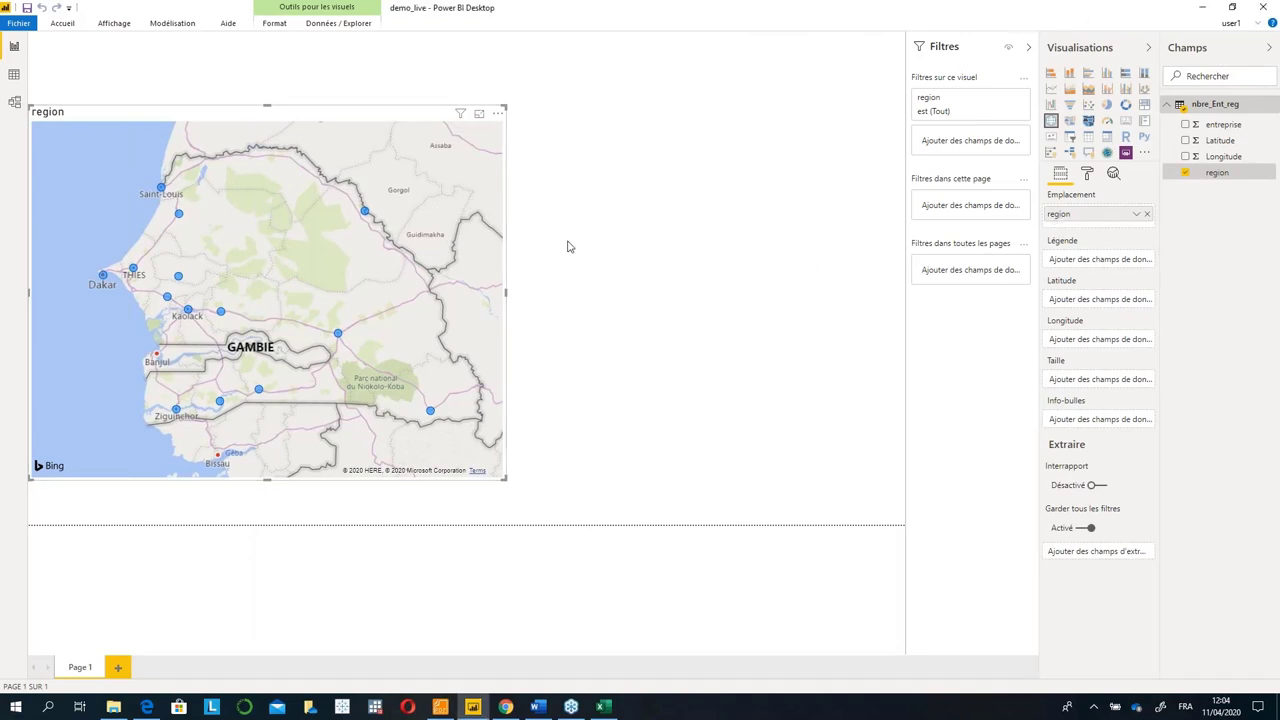
Switch to Excel, shorten the entry in cell A11 to "Saint-Louis", save the workbook and minimize it.
{"action": "left_click", "coordinate": [604, 707]}
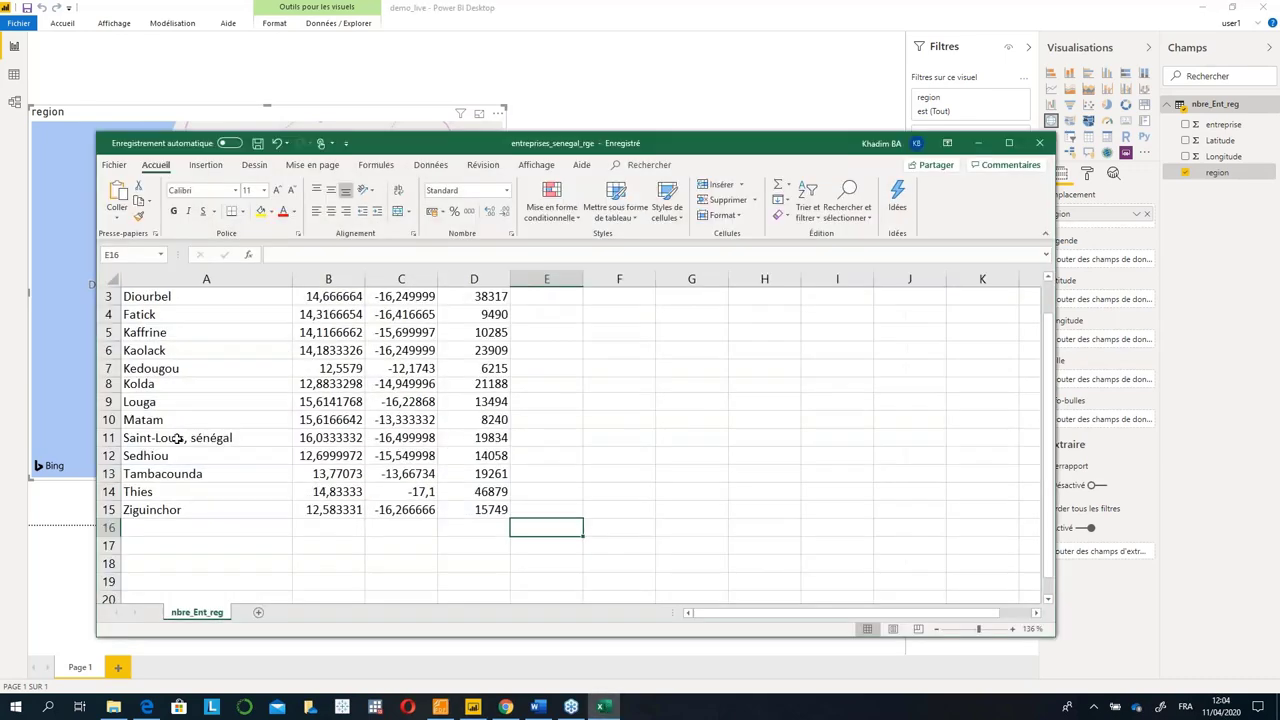
{"action": "double_click", "coordinate": [244, 437]}
{"action": "key", "text": "BackSpace"}
{"action": "key", "text": "BackSpace"}
{"action": "key", "text": "BackSpace"}
{"action": "key", "text": "BackSpace"}
{"action": "key", "text": "BackSpace"}
{"action": "key", "text": "BackSpace"}
{"action": "key", "text": "BackSpace"}
{"action": "key", "text": "BackSpace"}
{"action": "key", "text": "BackSpace"}
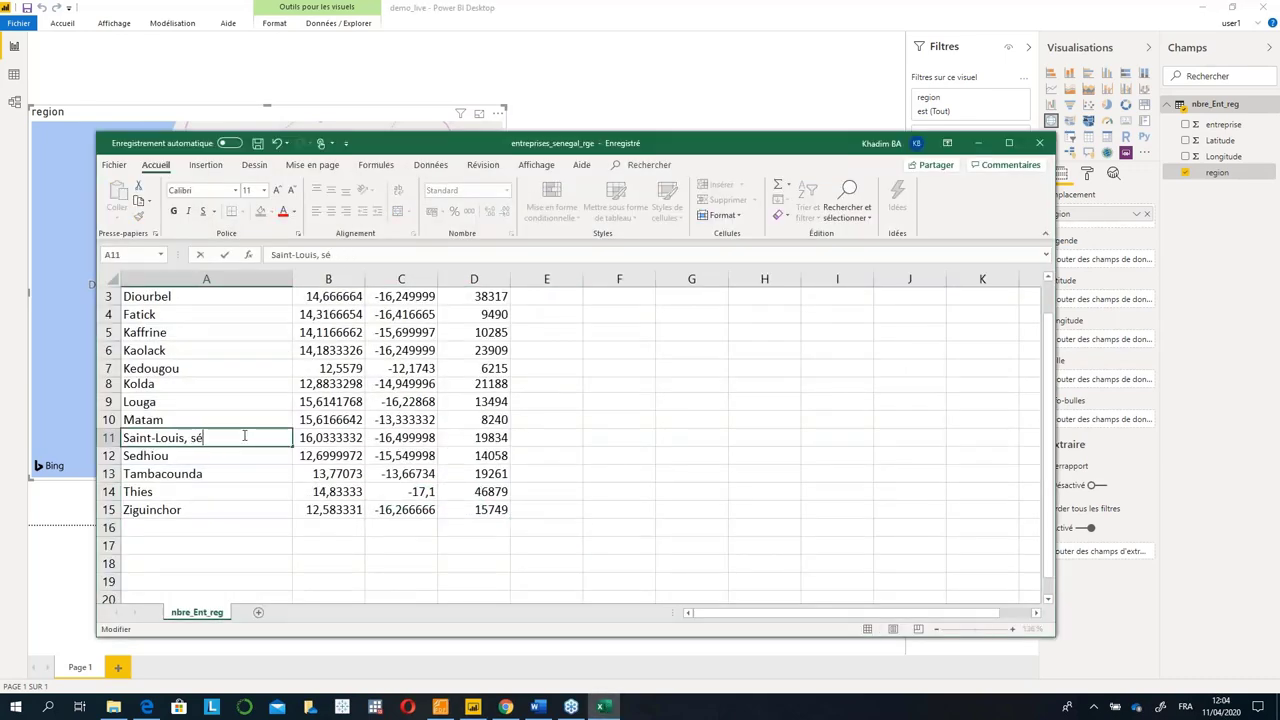
{"action": "key", "text": "ctrl+Return"}
{"action": "key", "text": "Return"}
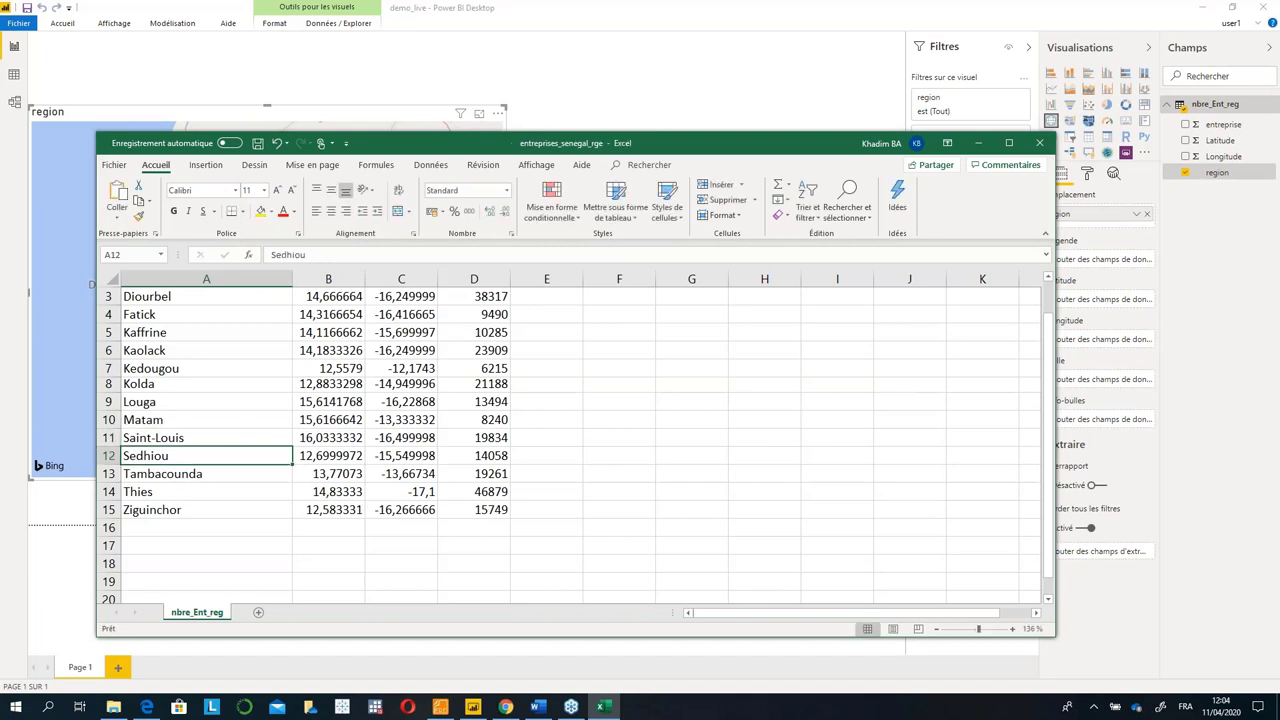
{"action": "key", "text": "ctrl+s"}
{"action": "left_click", "coordinate": [986, 146]}
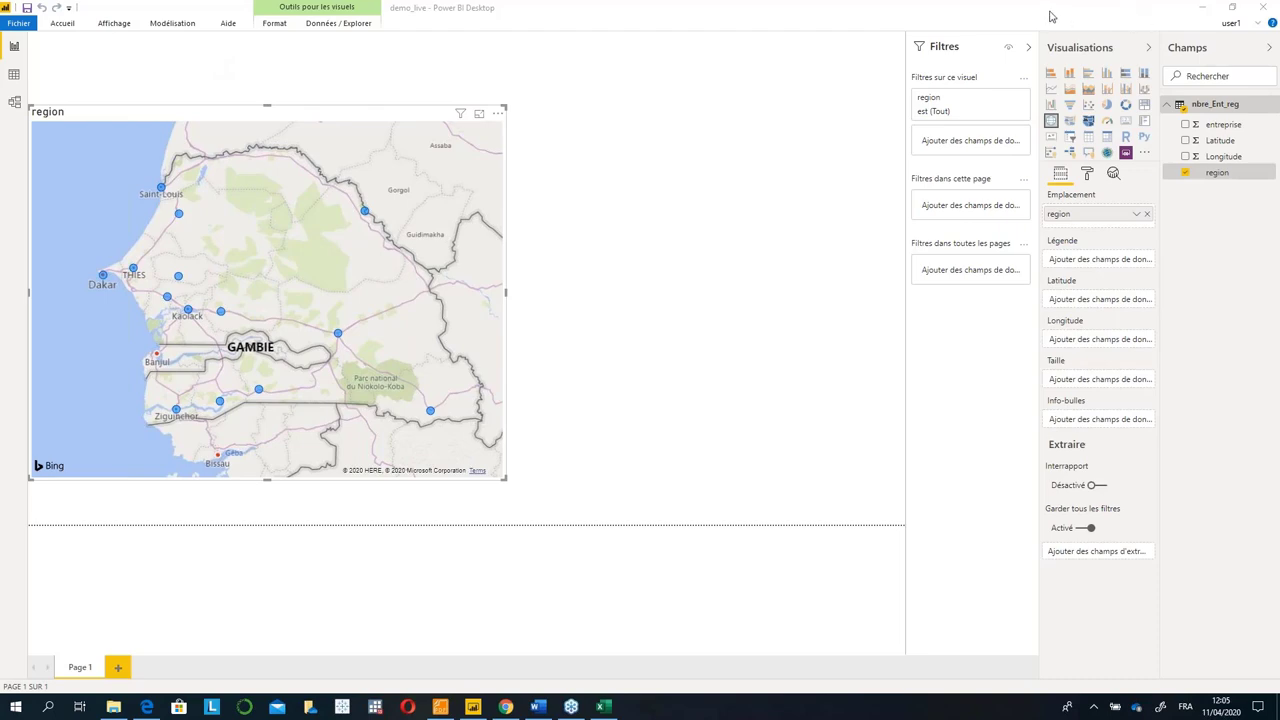
{"action": "left_click_drag", "start_coordinate": [1050, 16], "coordinate": [735, 79]}
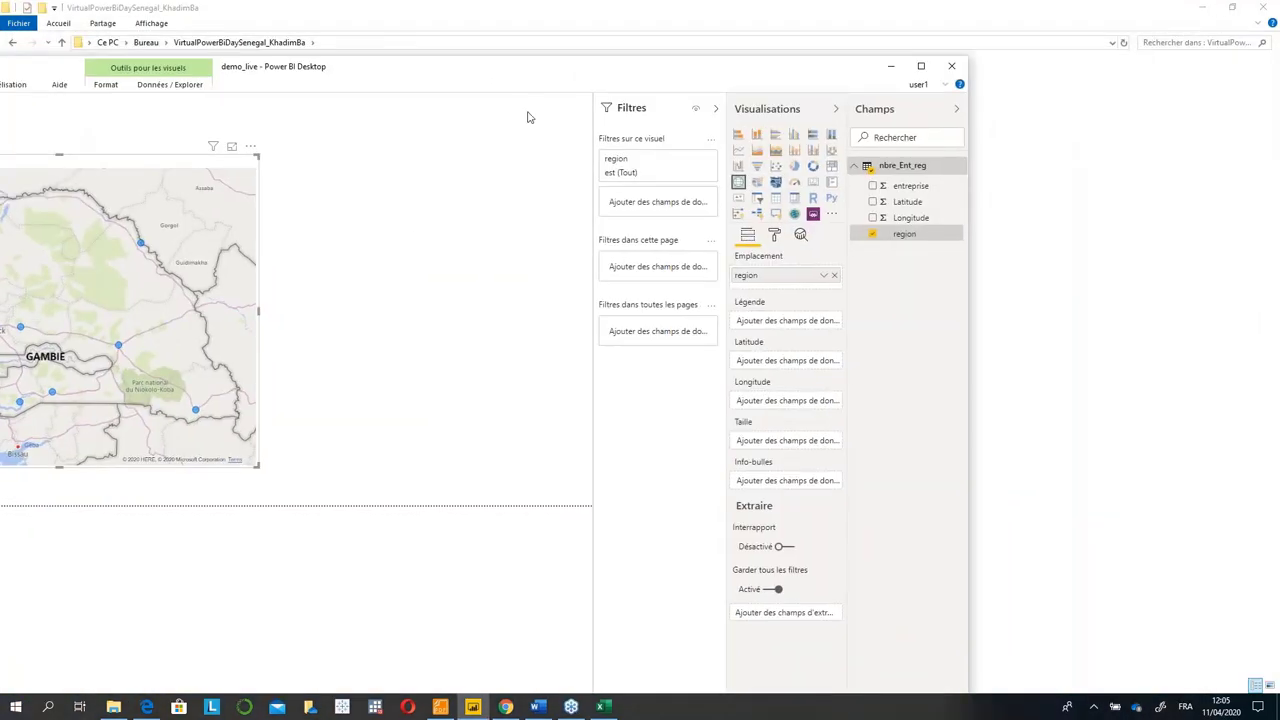
{"action": "left_click", "coordinate": [920, 68]}
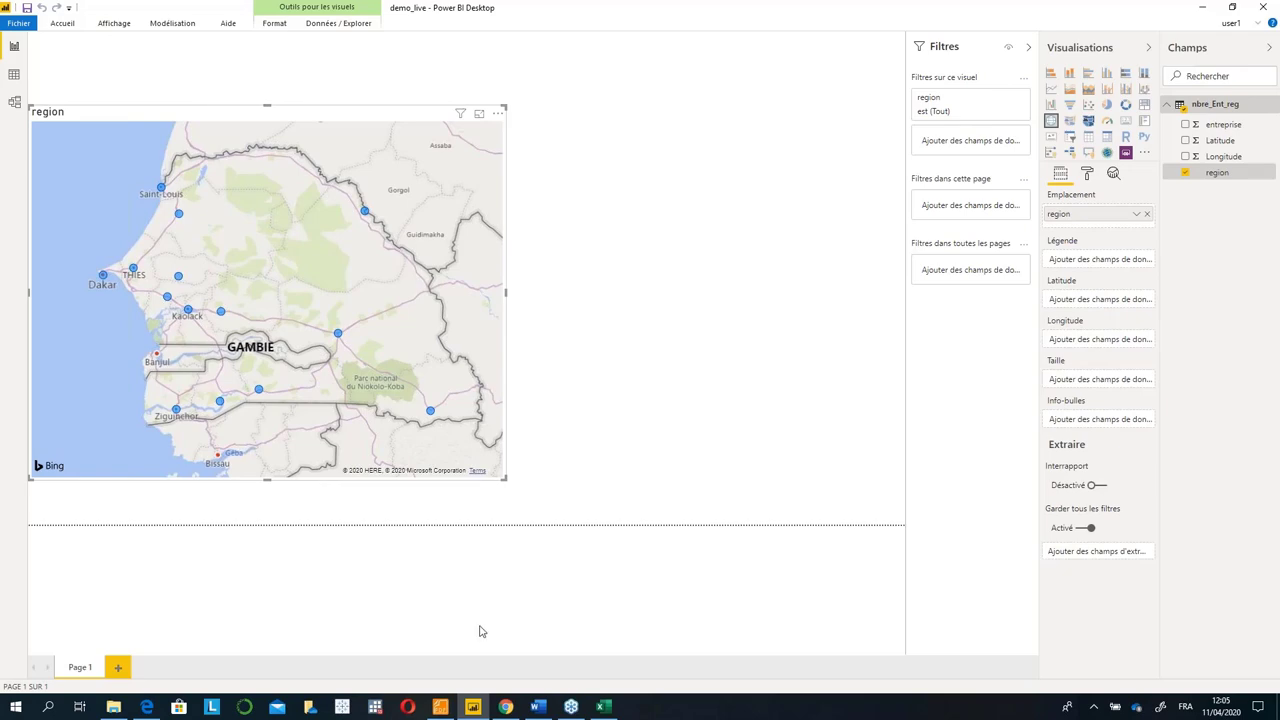
Switch to Chrome and show the file actions for the entreprises_senegal_rge workbook on the Power BI Days Avril 2020 SharePoint site.
{"action": "left_click", "coordinate": [510, 707]}
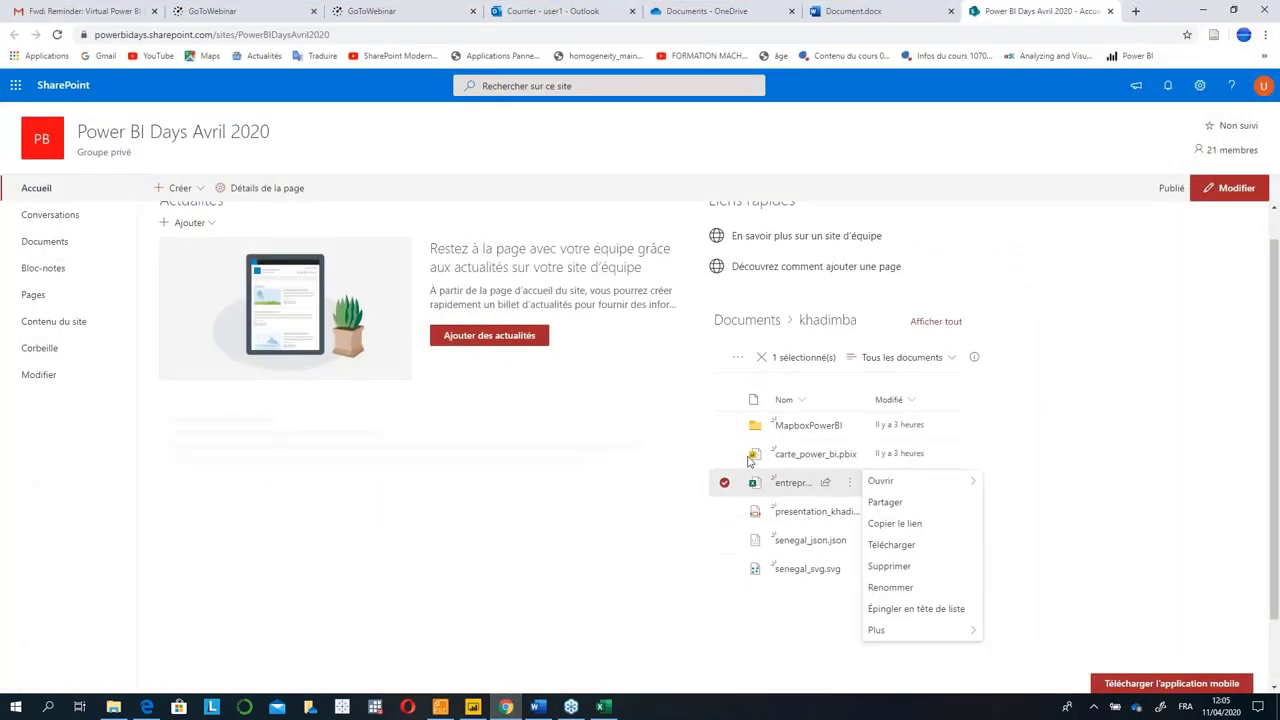
{"action": "left_click", "coordinate": [792, 483]}
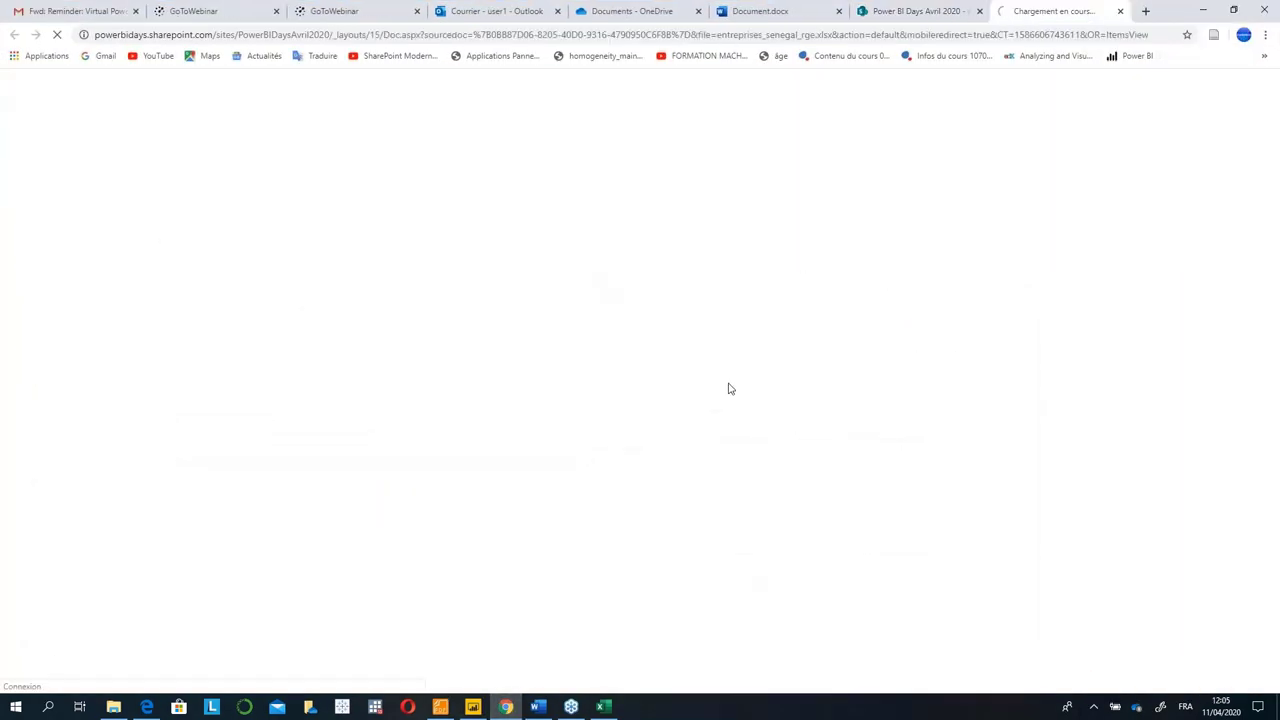
{"action": "left_click", "coordinate": [800, 11]}
{"action": "left_click", "coordinate": [940, 10]}
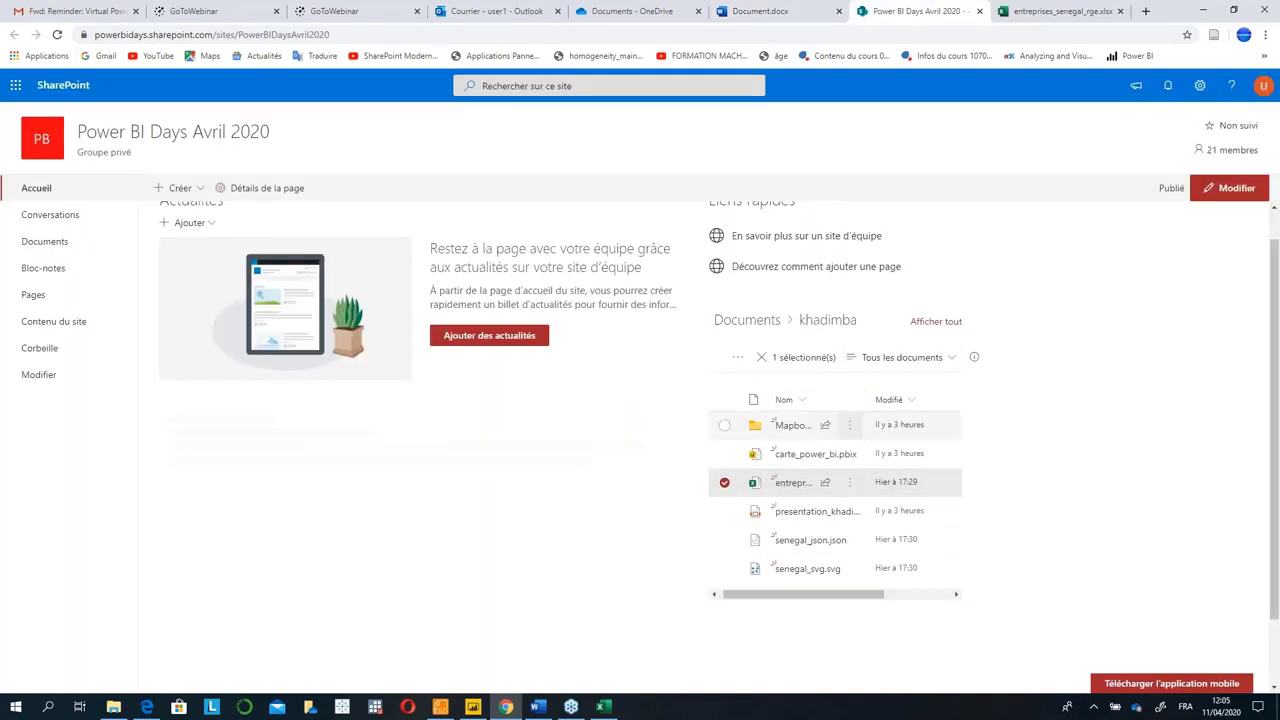
{"action": "left_click", "coordinate": [850, 484]}
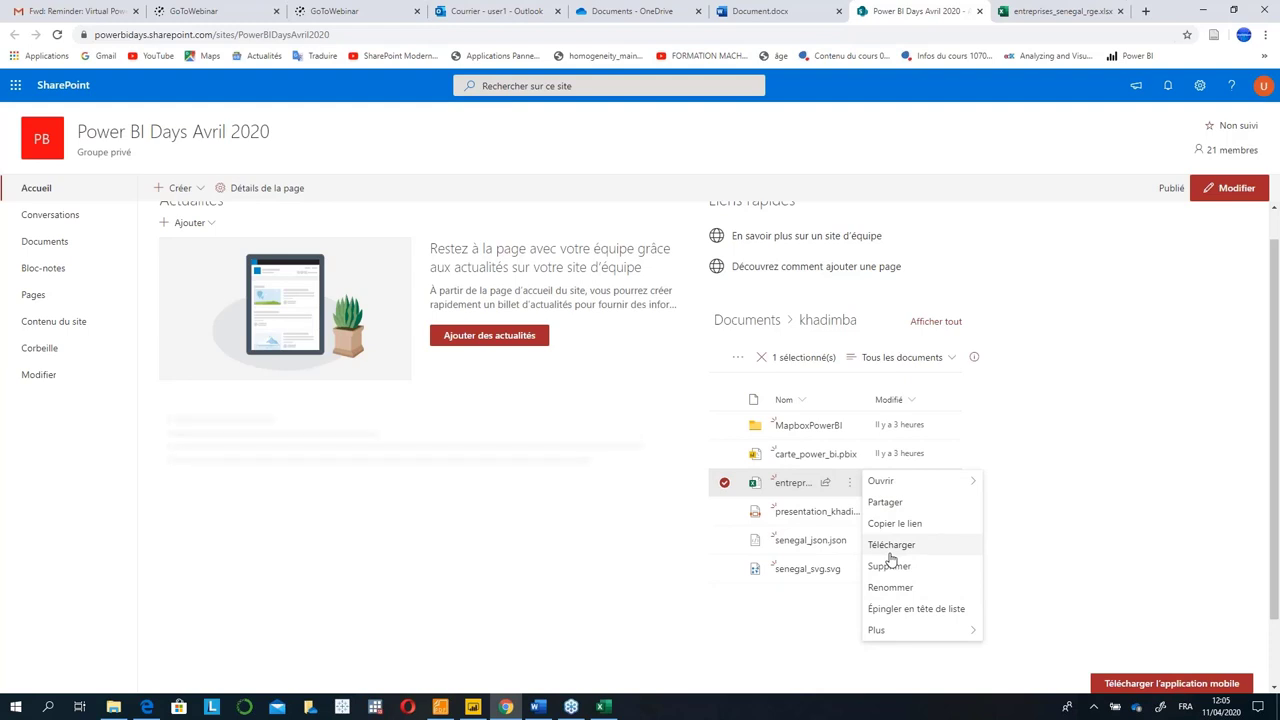
Switch to Power BI and demonstrate choosing the entreprises_senegal_rge workbook as an Excel data source, closing the file selection without importing.
{"action": "left_click", "coordinate": [474, 707]}
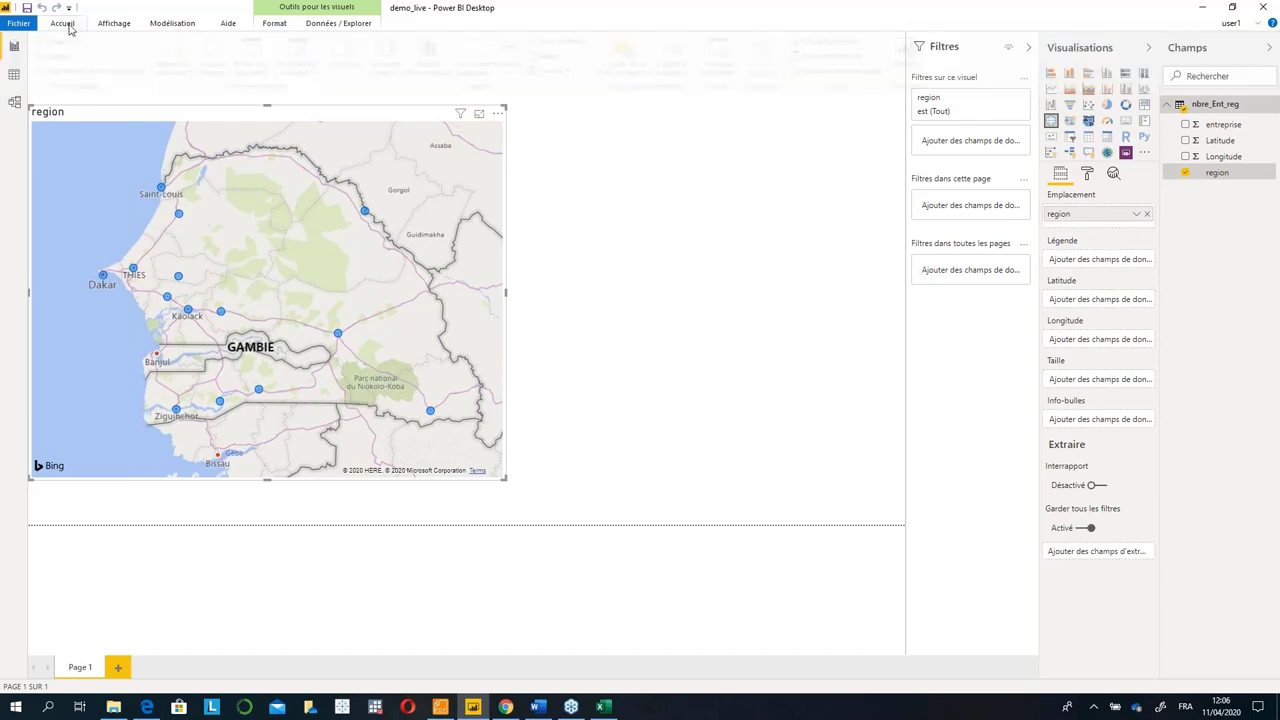
{"action": "left_click", "coordinate": [66, 24]}
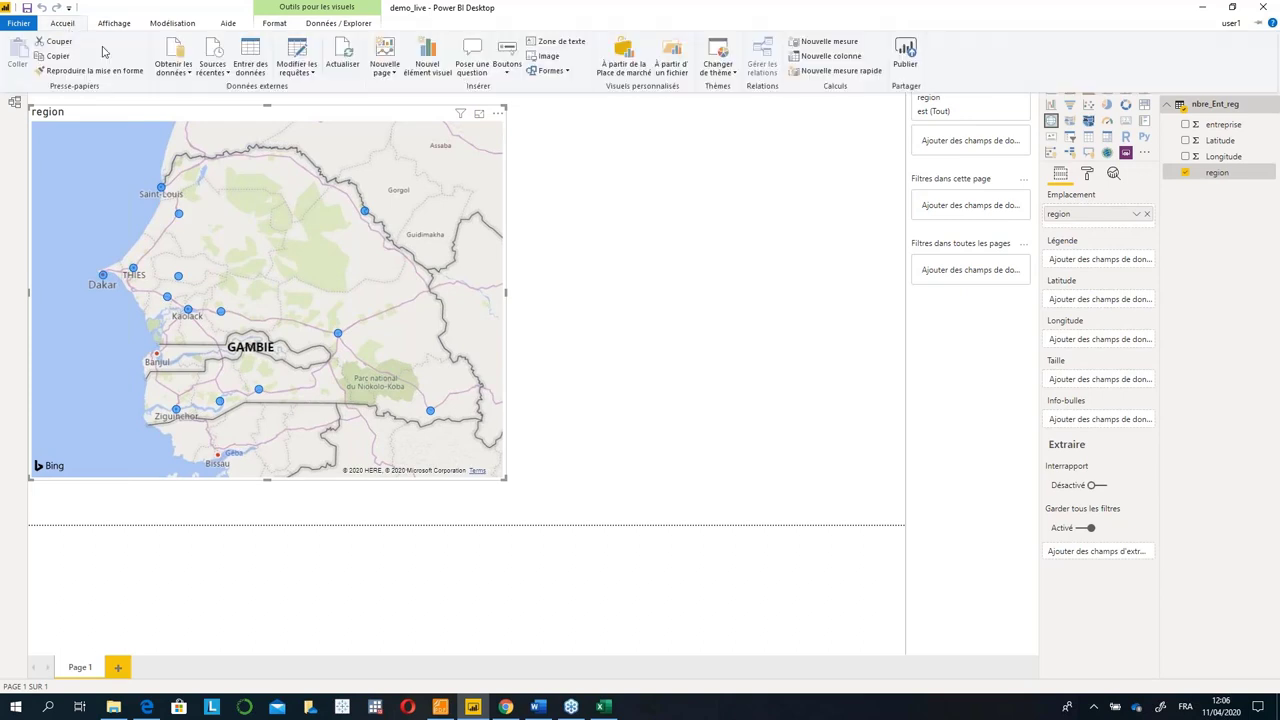
{"action": "left_click", "coordinate": [190, 72]}
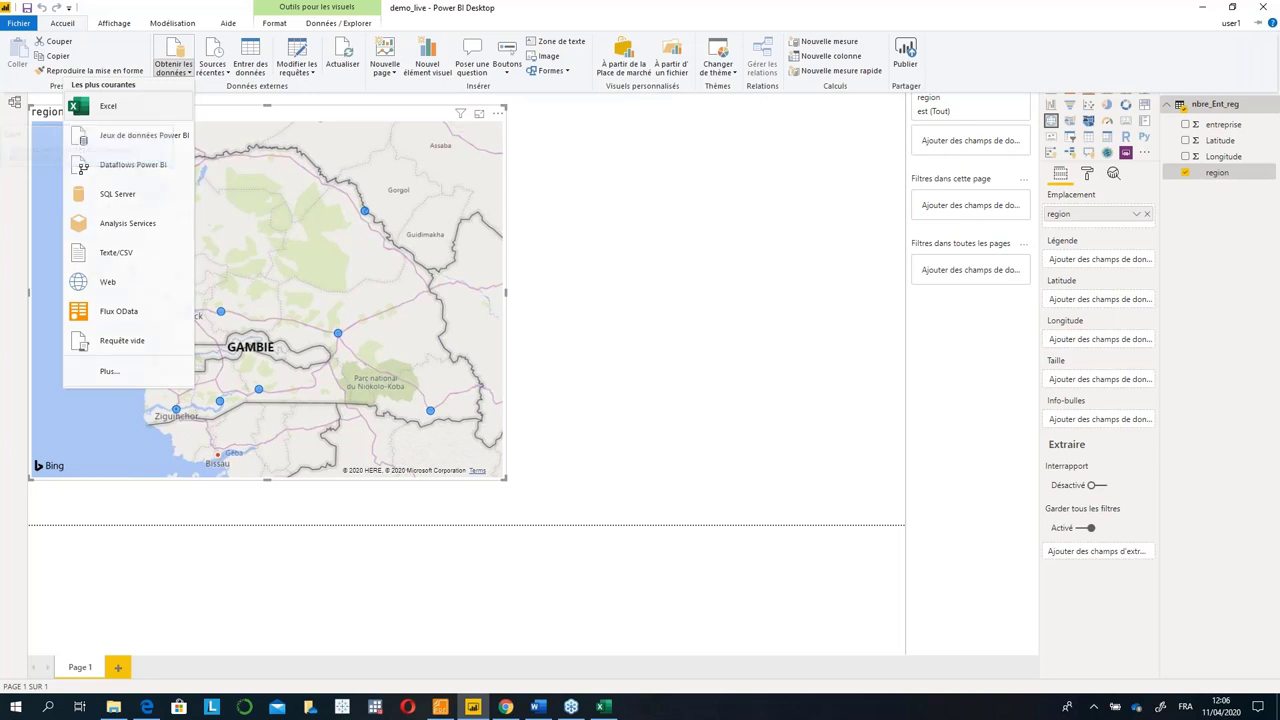
{"action": "left_click", "coordinate": [140, 108]}
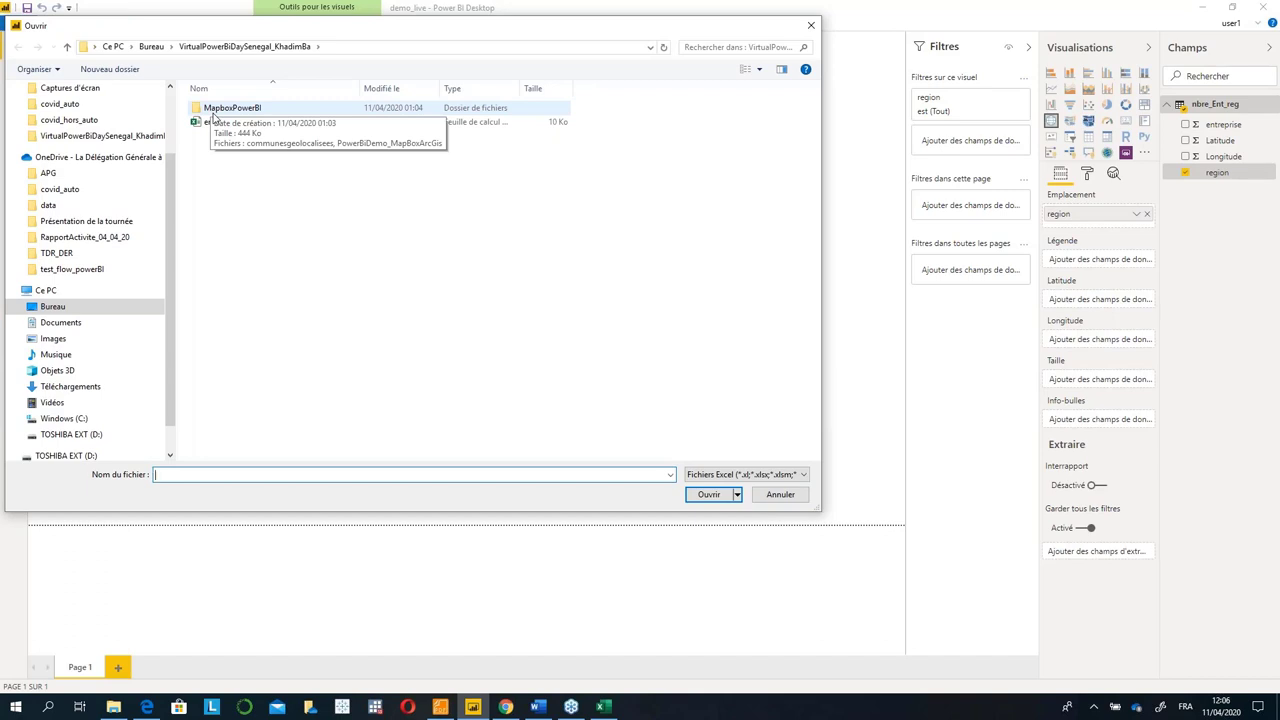
{"action": "left_click", "coordinate": [58, 190]}
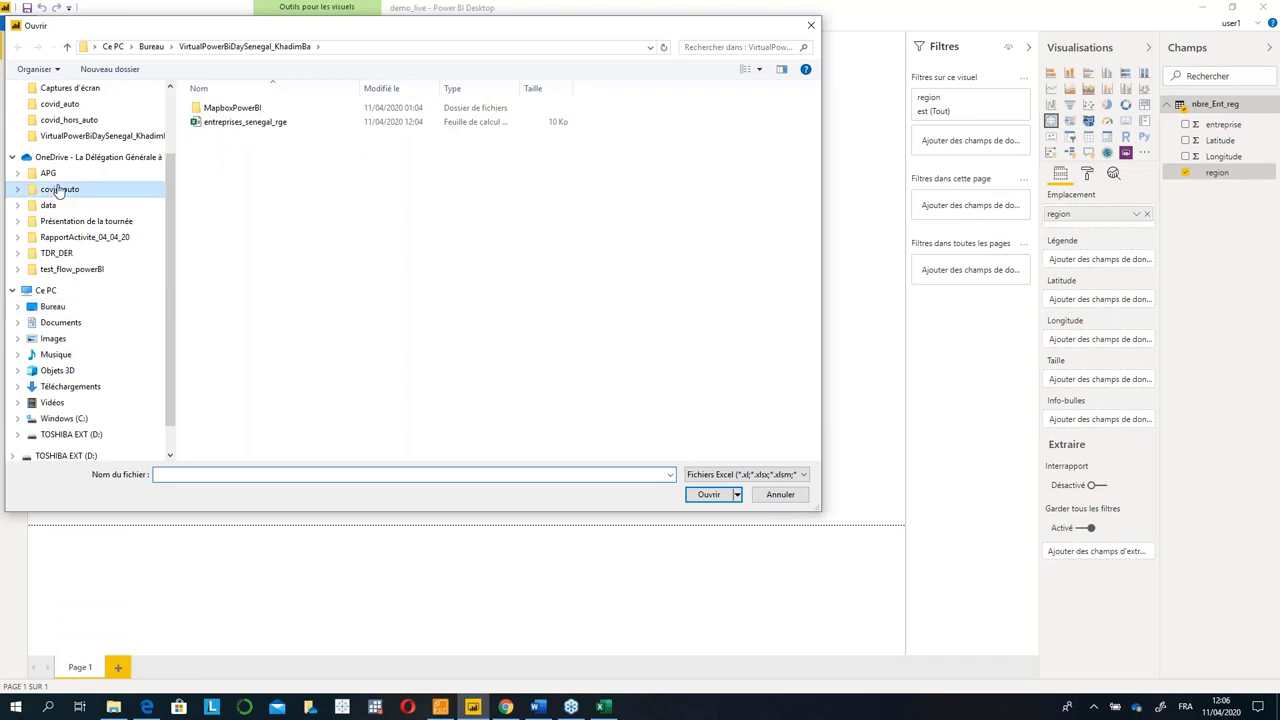
{"action": "left_click", "coordinate": [85, 120]}
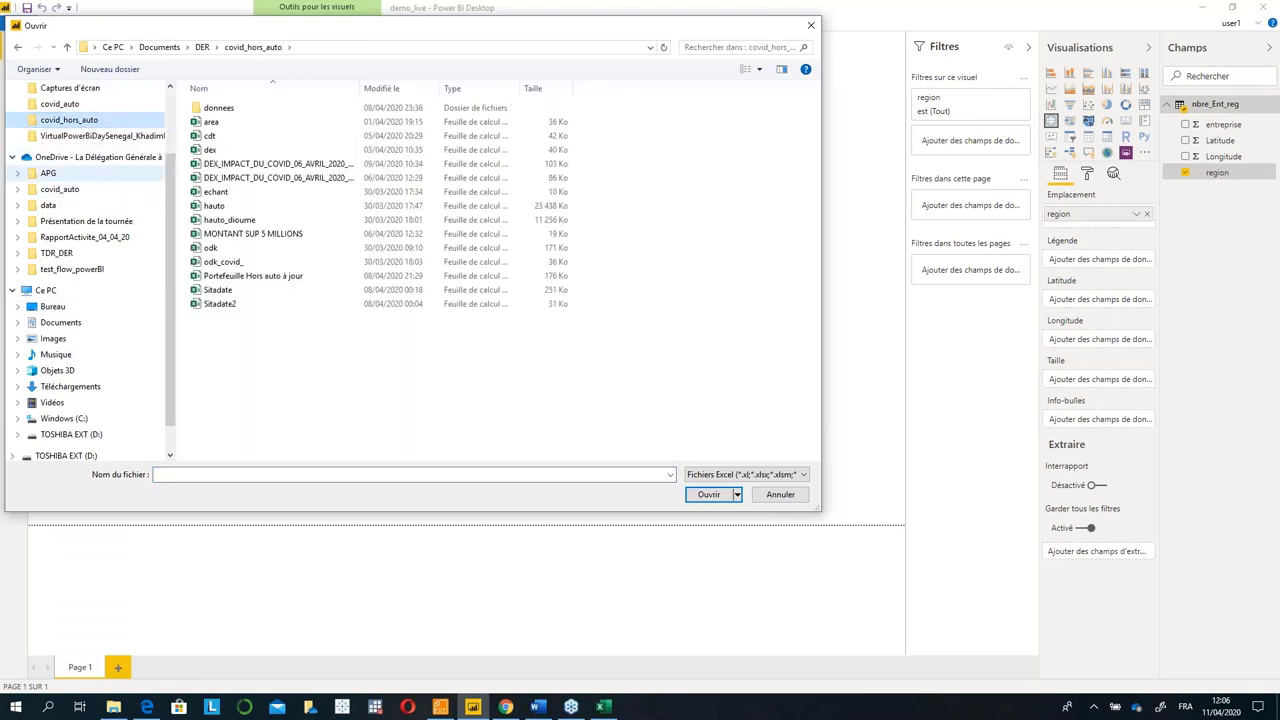
{"action": "left_click", "coordinate": [127, 138]}
{"action": "left_click", "coordinate": [284, 123]}
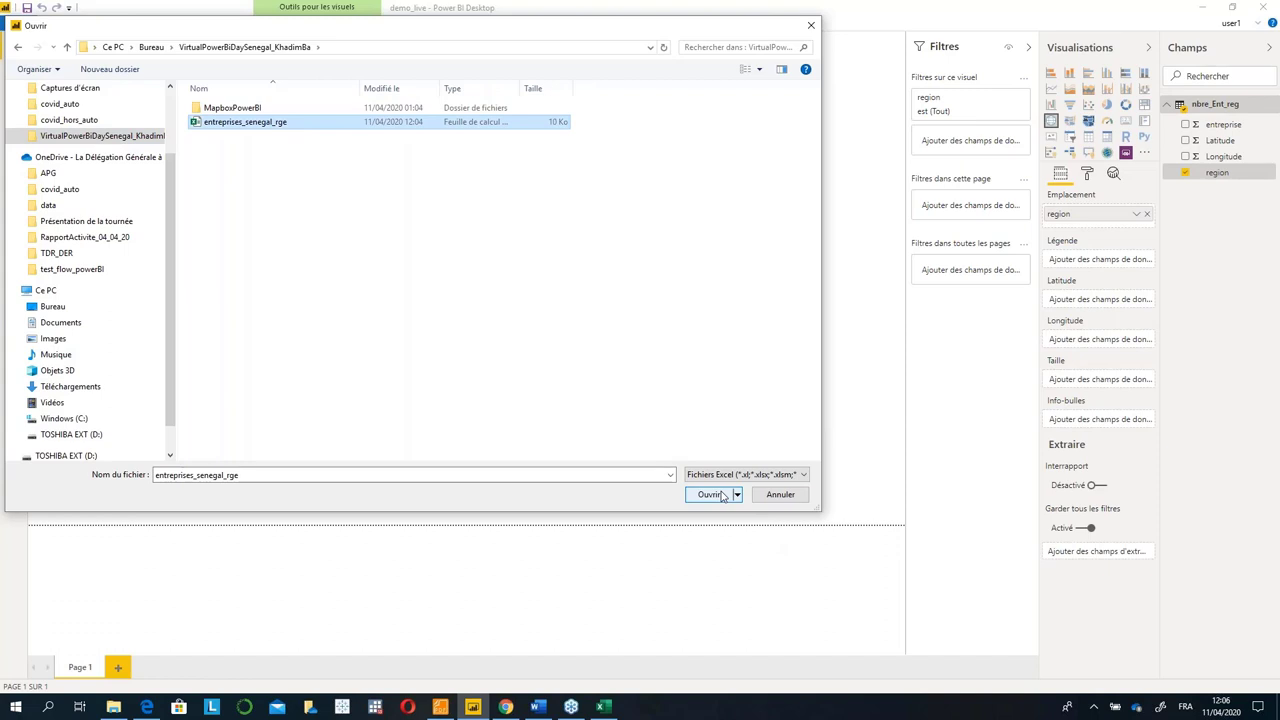
{"action": "left_click", "coordinate": [779, 495]}
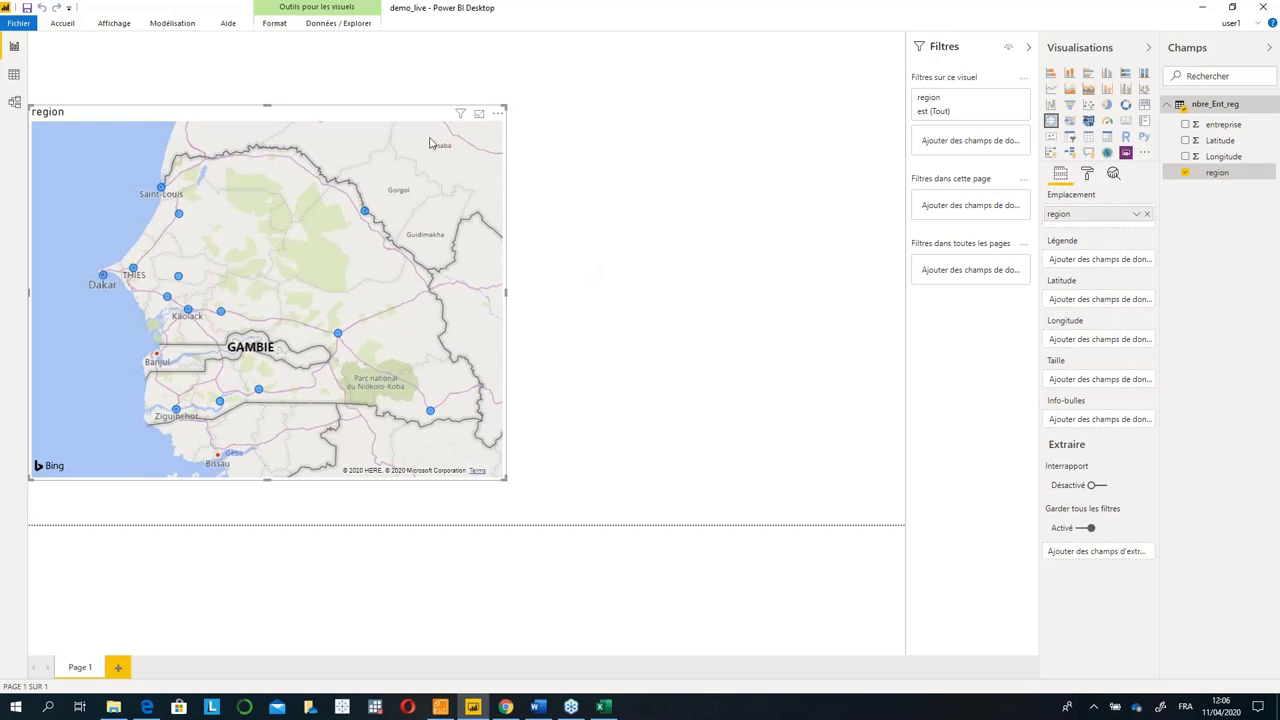
Check the region data in the entreprises_senegal_rge workbook in Excel, return to Power BI and refresh the report data.
{"action": "left_click_drag", "start_coordinate": [340, 111], "coordinate": [339, 111]}
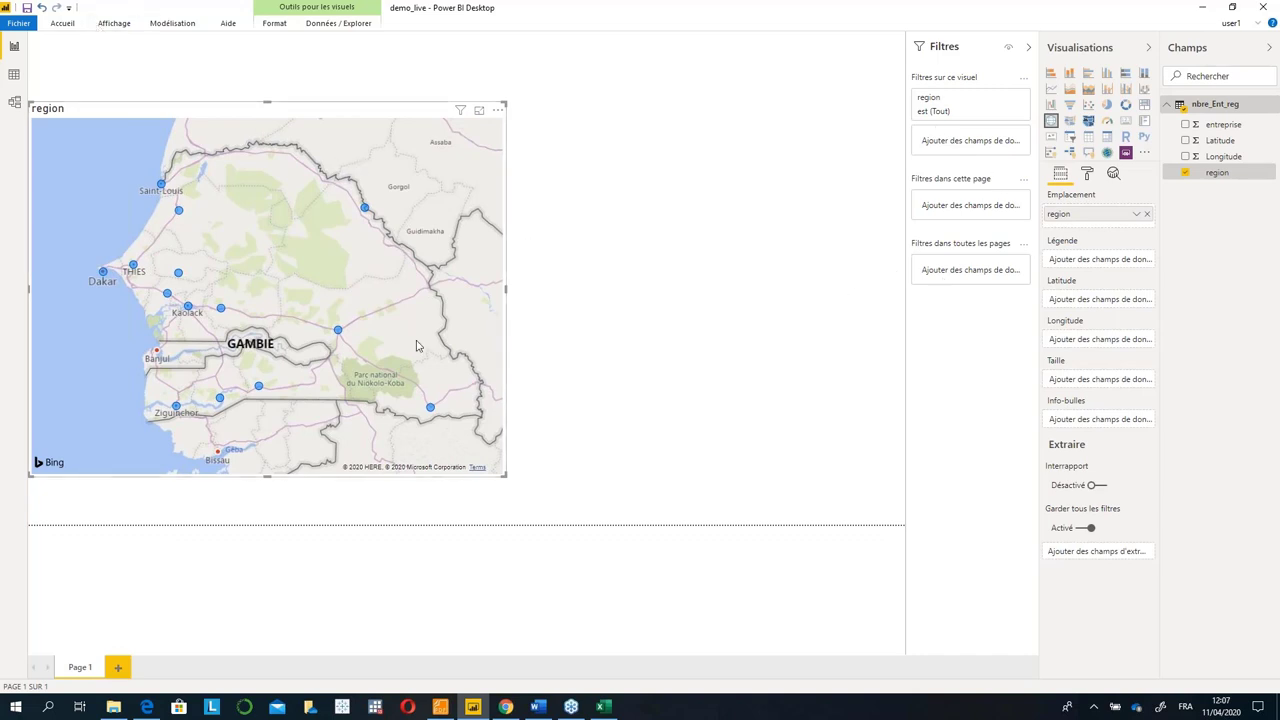
{"action": "left_click", "coordinate": [603, 706]}
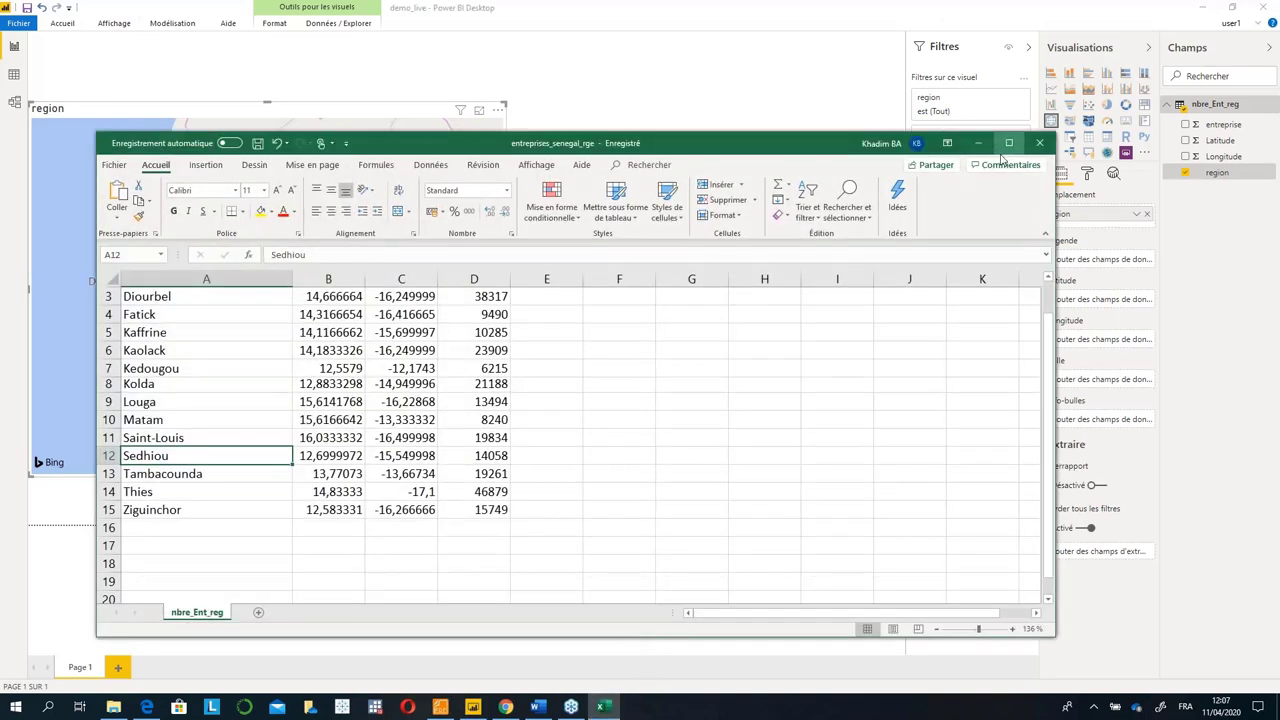
{"action": "left_click", "coordinate": [982, 150]}
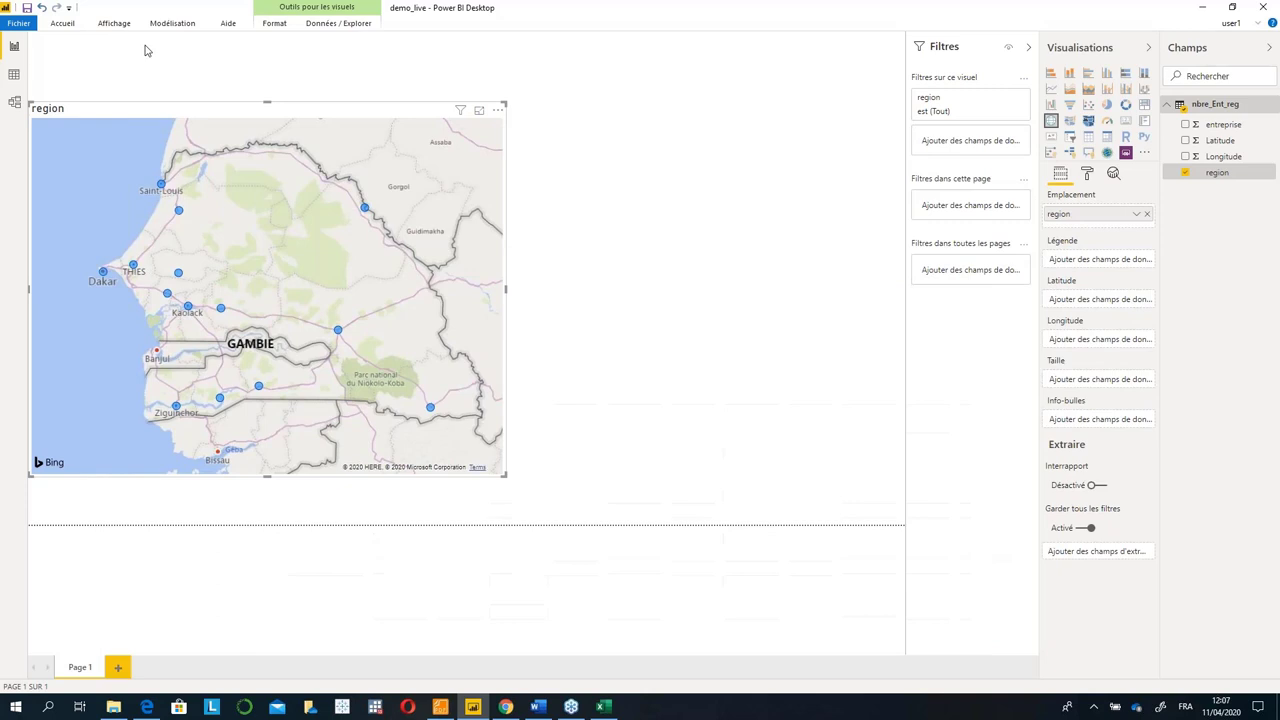
{"action": "left_click", "coordinate": [80, 27]}
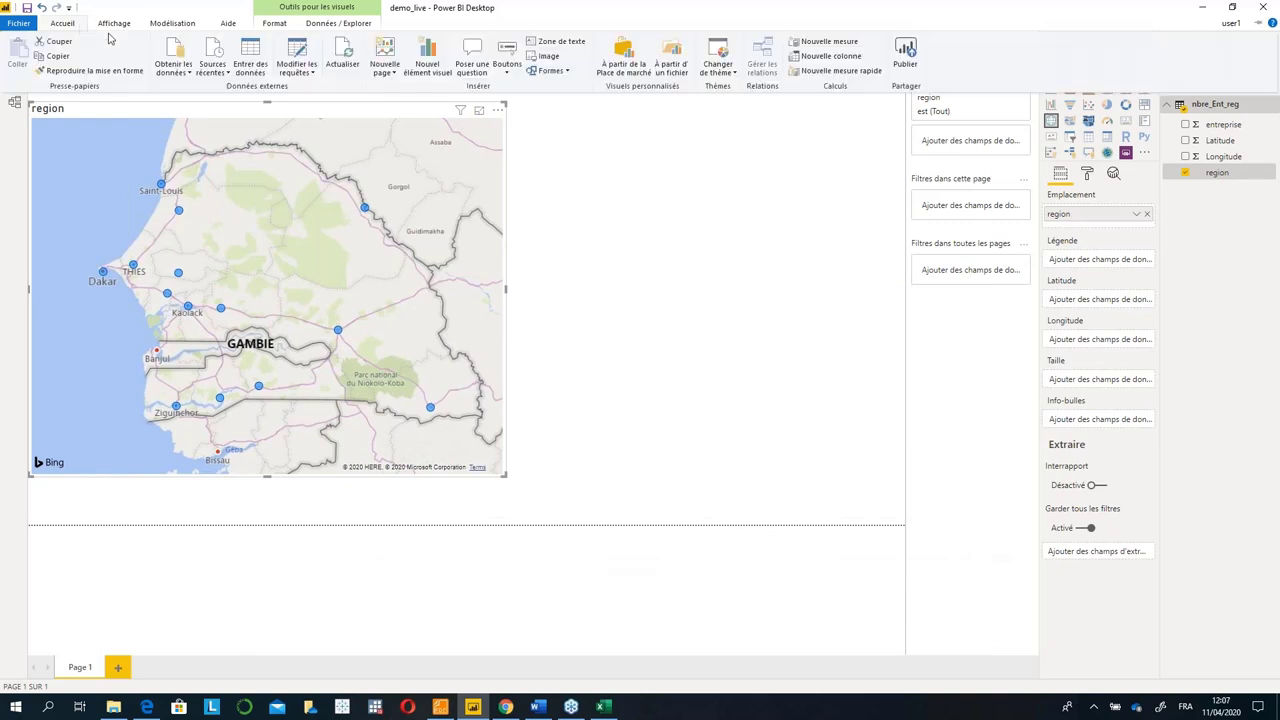
{"action": "left_click", "coordinate": [342, 55]}
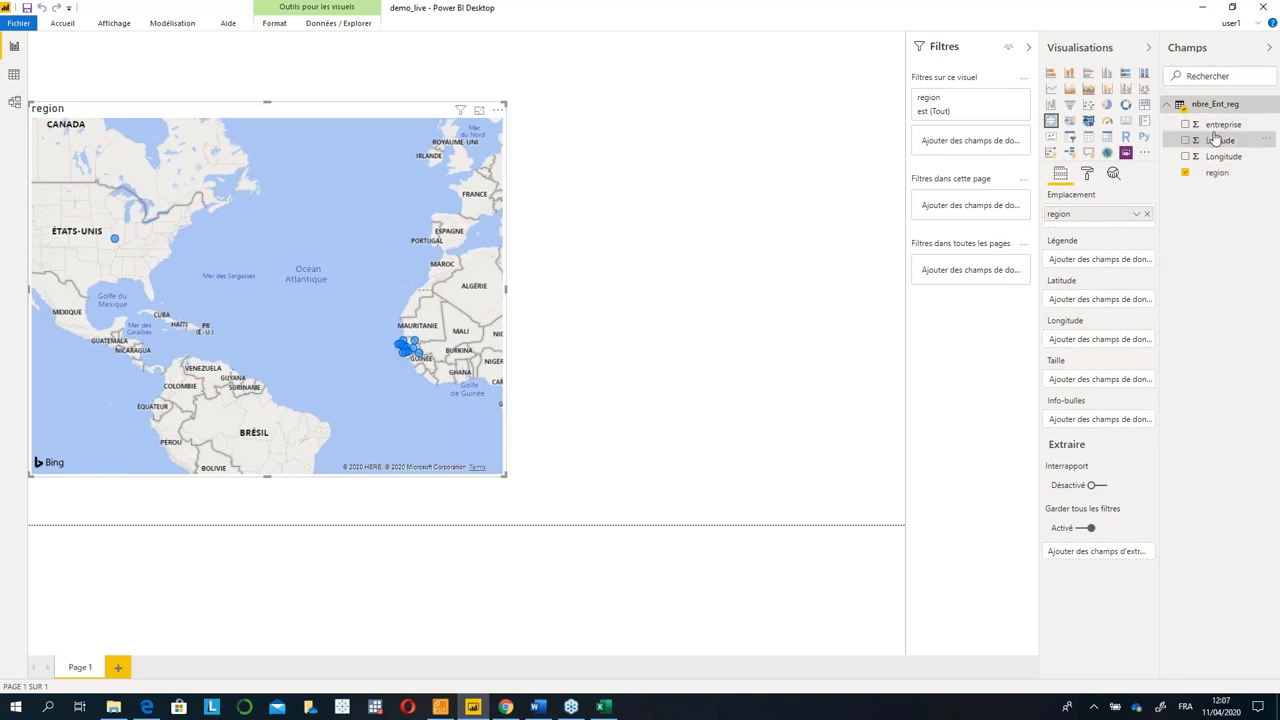
Position the map's points by assigning the Latitude and Longitude fields to the matching coordinates of the visual.
{"action": "left_click_drag", "start_coordinate": [1214, 138], "coordinate": [1095, 299]}
{"action": "left_click_drag", "start_coordinate": [1163, 196], "coordinate": [1094, 300]}
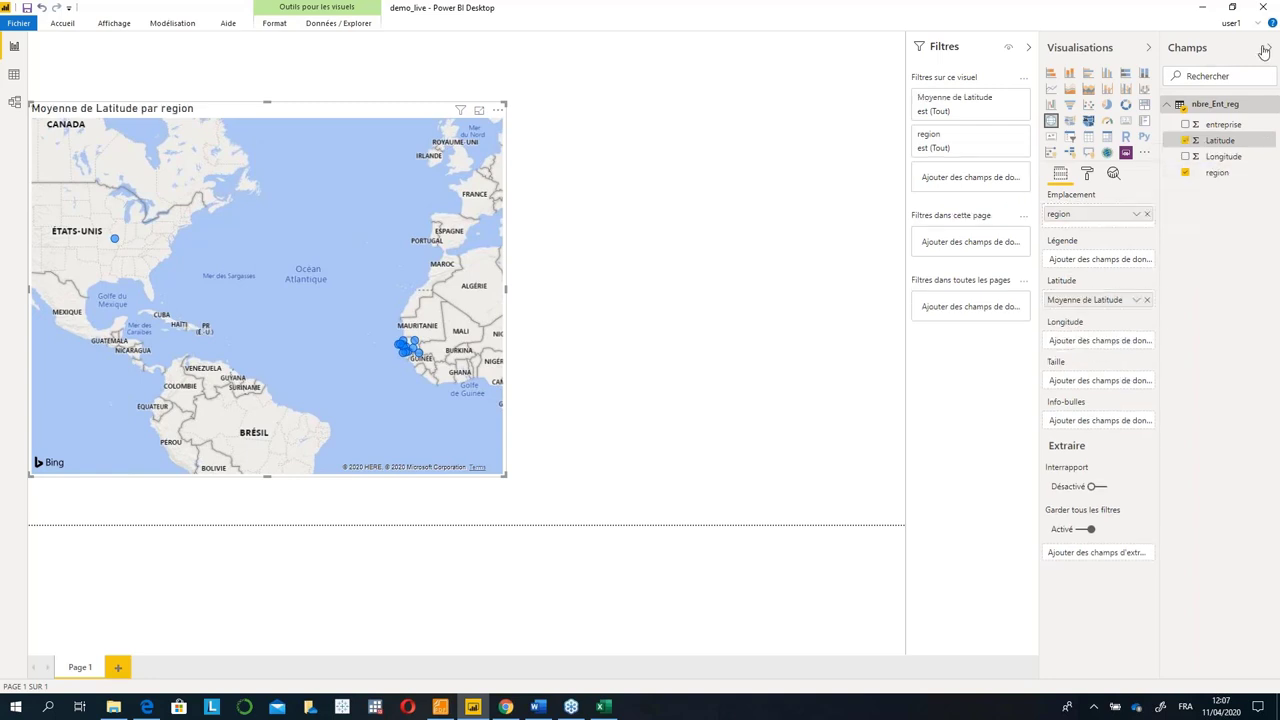
{"action": "left_click_drag", "start_coordinate": [1224, 157], "coordinate": [1100, 344]}
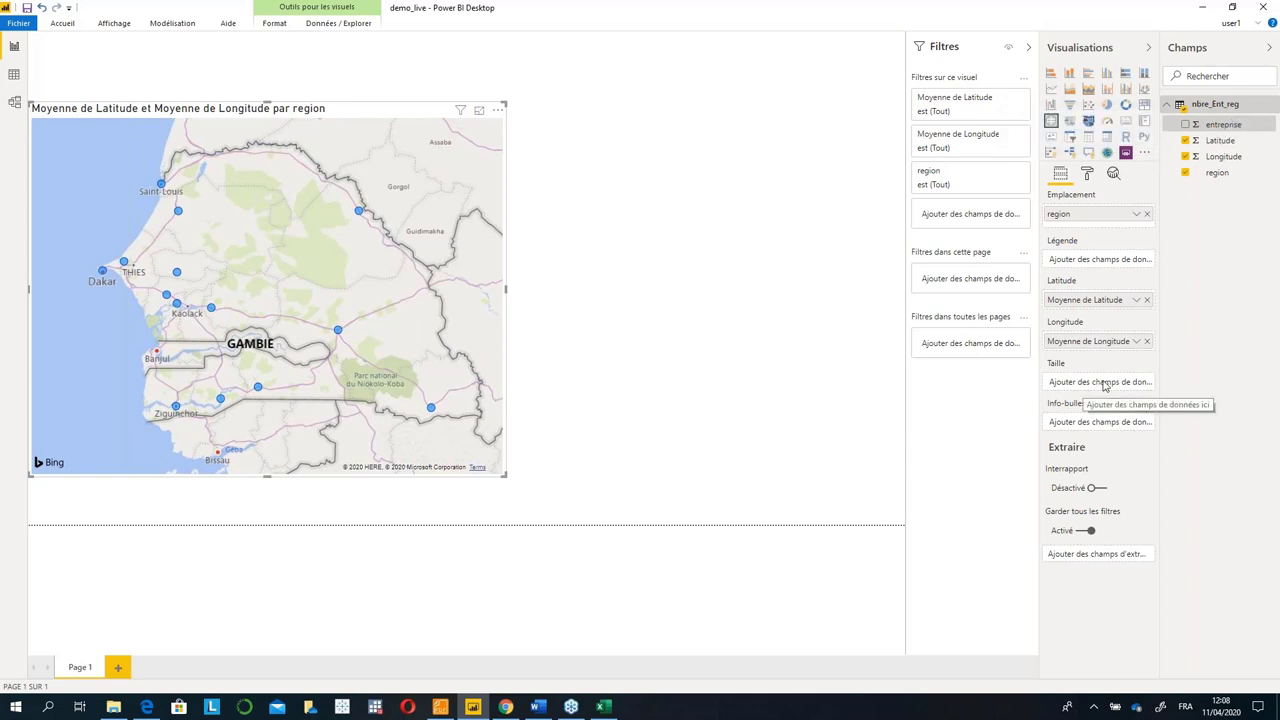
Size the map bubbles by the entreprise field and inspect the Dakar and Diourbel bubbles.
{"action": "left_click_drag", "start_coordinate": [1212, 127], "coordinate": [1110, 381]}
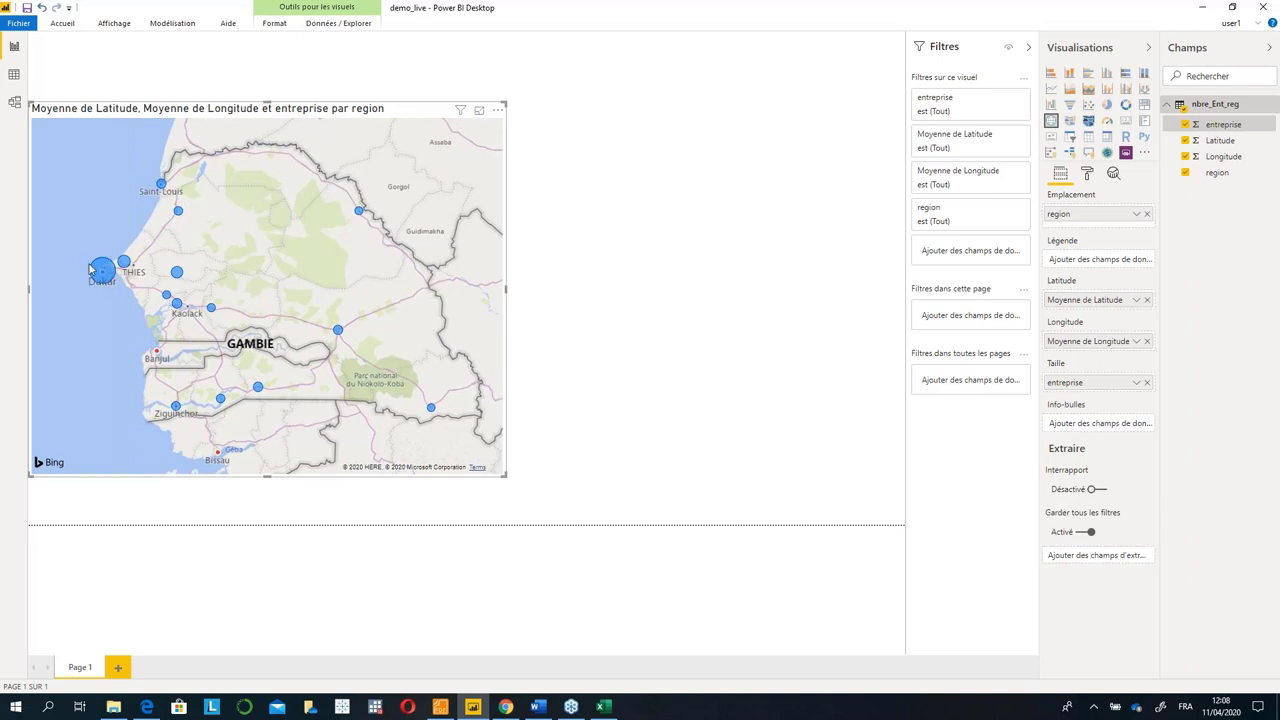
{"action": "mouse_move", "coordinate": [112, 278]}
{"action": "mouse_move", "coordinate": [180, 276]}
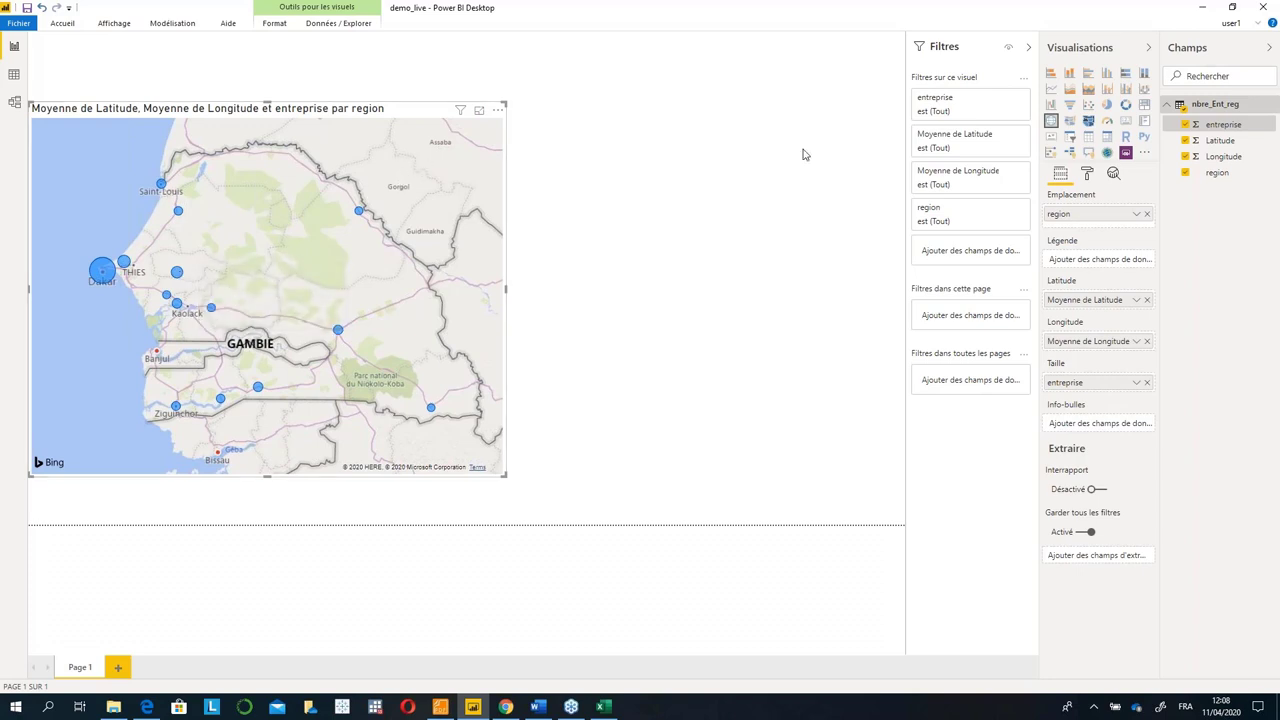
Turn on the map's region labels and set the bubble size to -2.
{"action": "left_click", "coordinate": [1088, 176]}
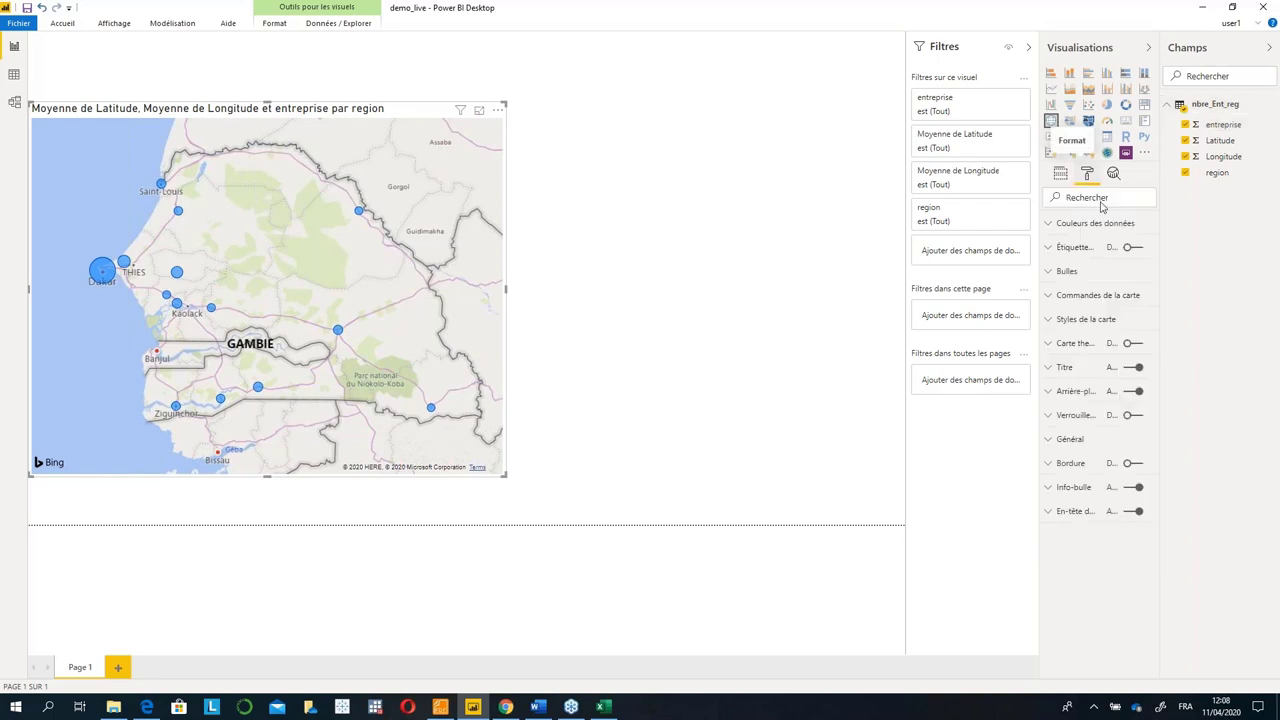
{"action": "left_click", "coordinate": [1131, 247]}
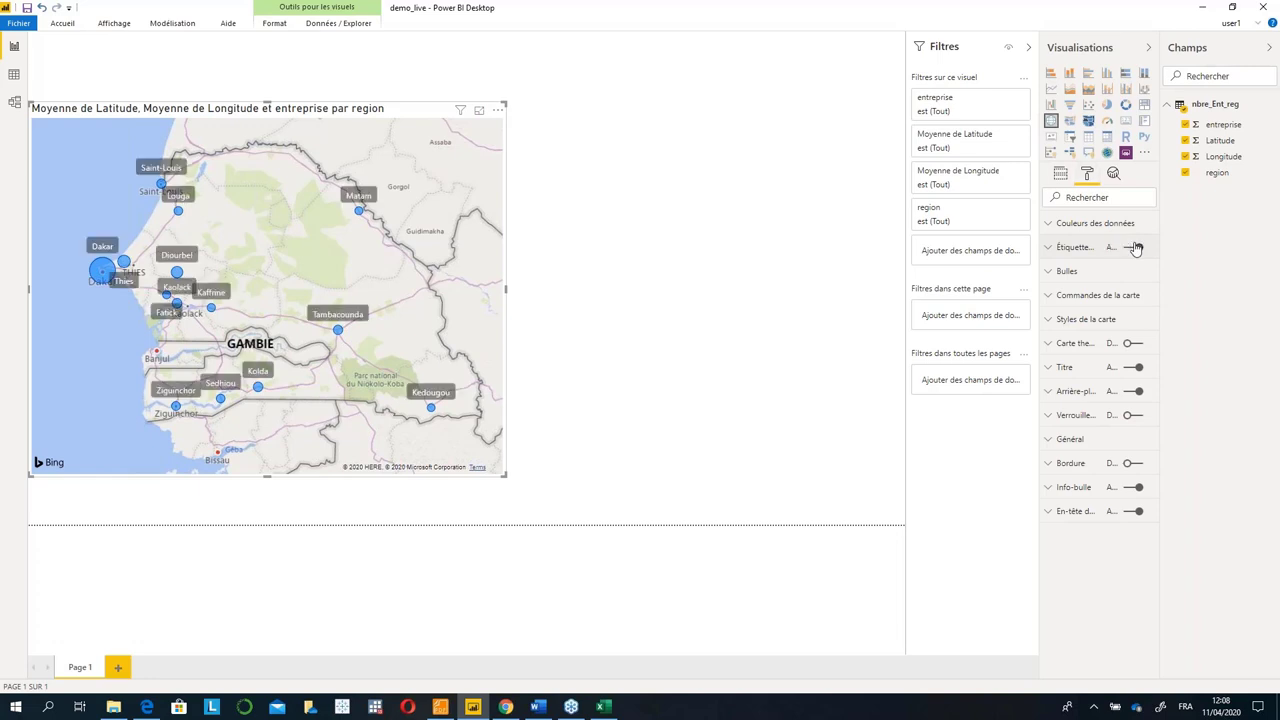
{"action": "left_click", "coordinate": [1067, 272]}
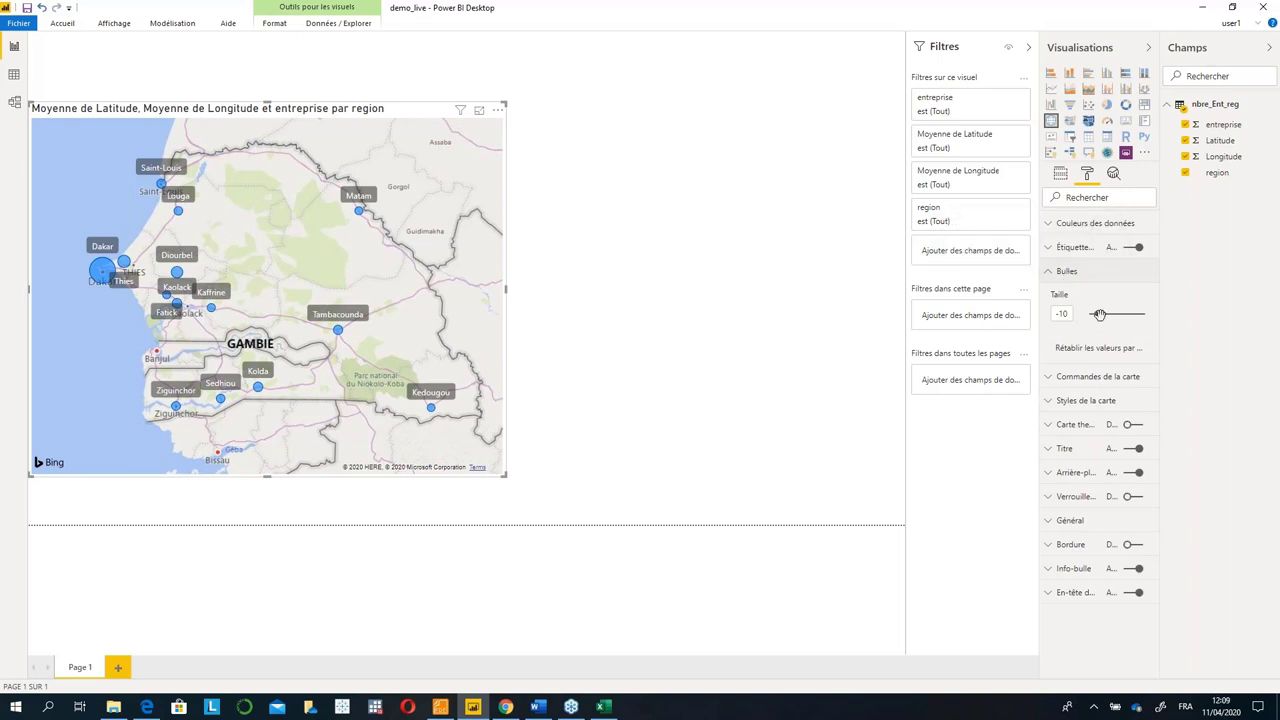
{"action": "left_click_drag", "start_coordinate": [1099, 314], "coordinate": [1100, 314]}
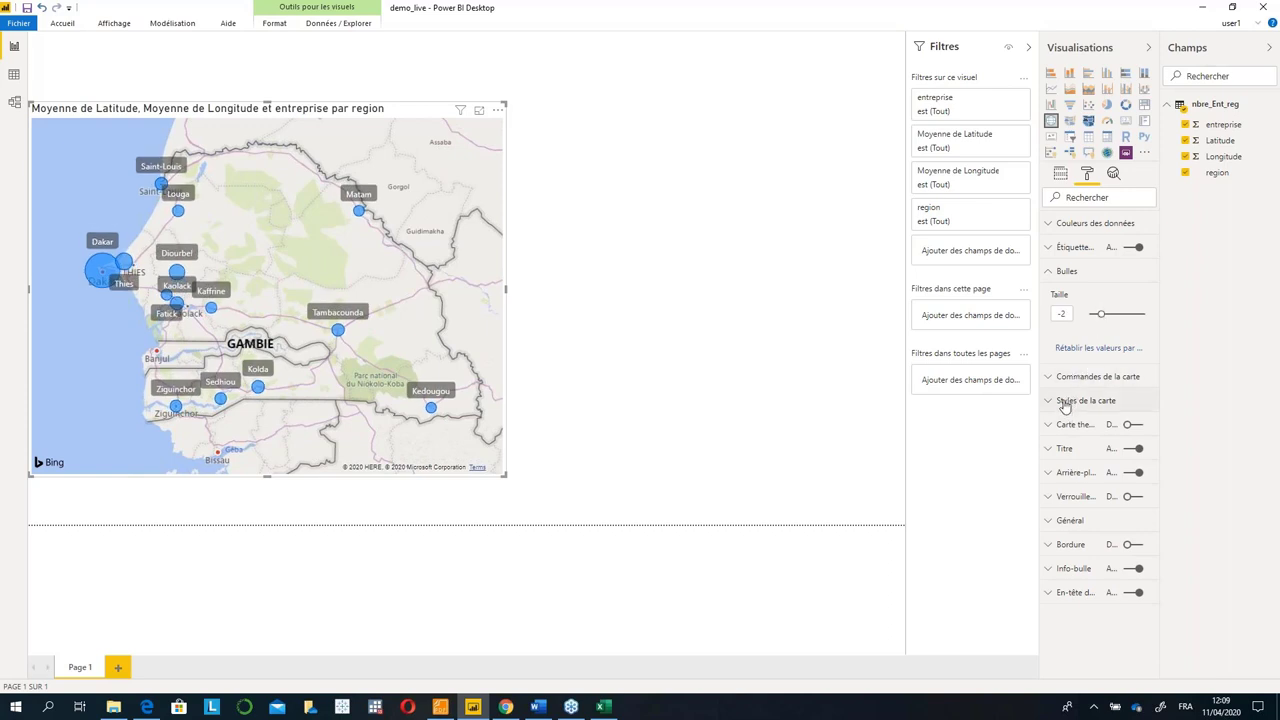
{"action": "left_click", "coordinate": [1056, 273]}
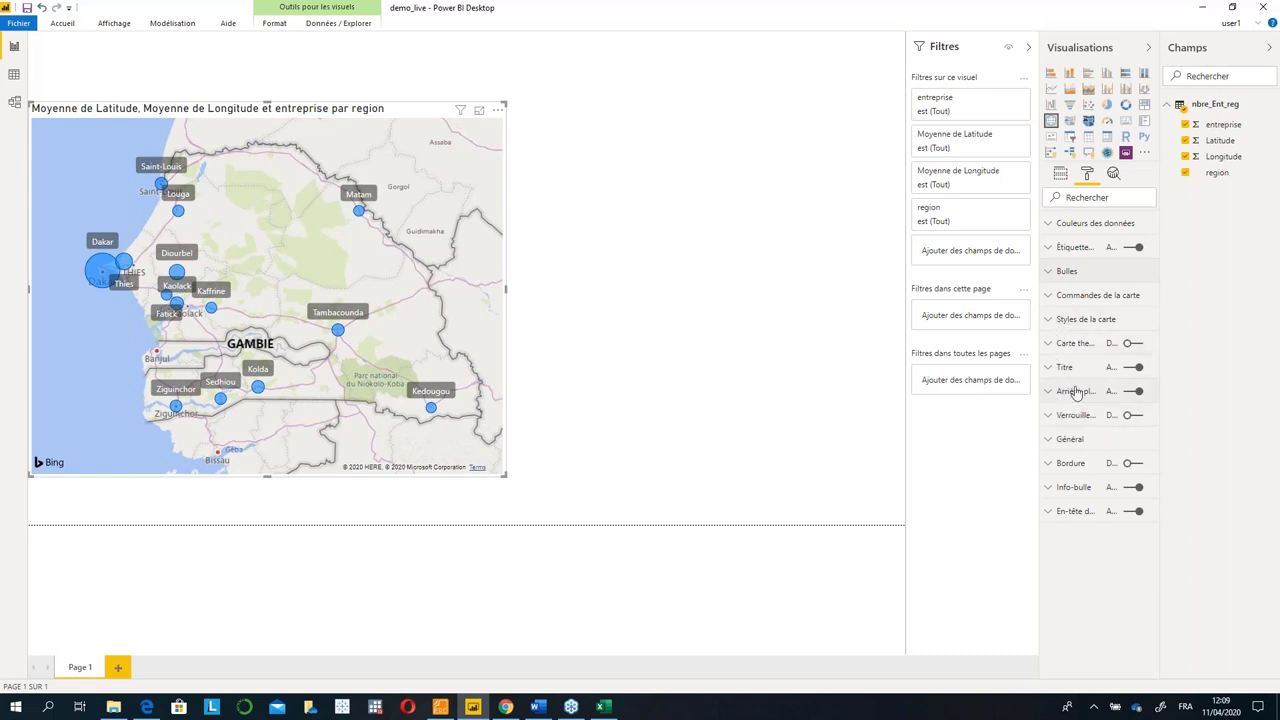
Look at the map style options and enable the zoom buttons in the map controls.
{"action": "left_click", "coordinate": [1057, 325]}
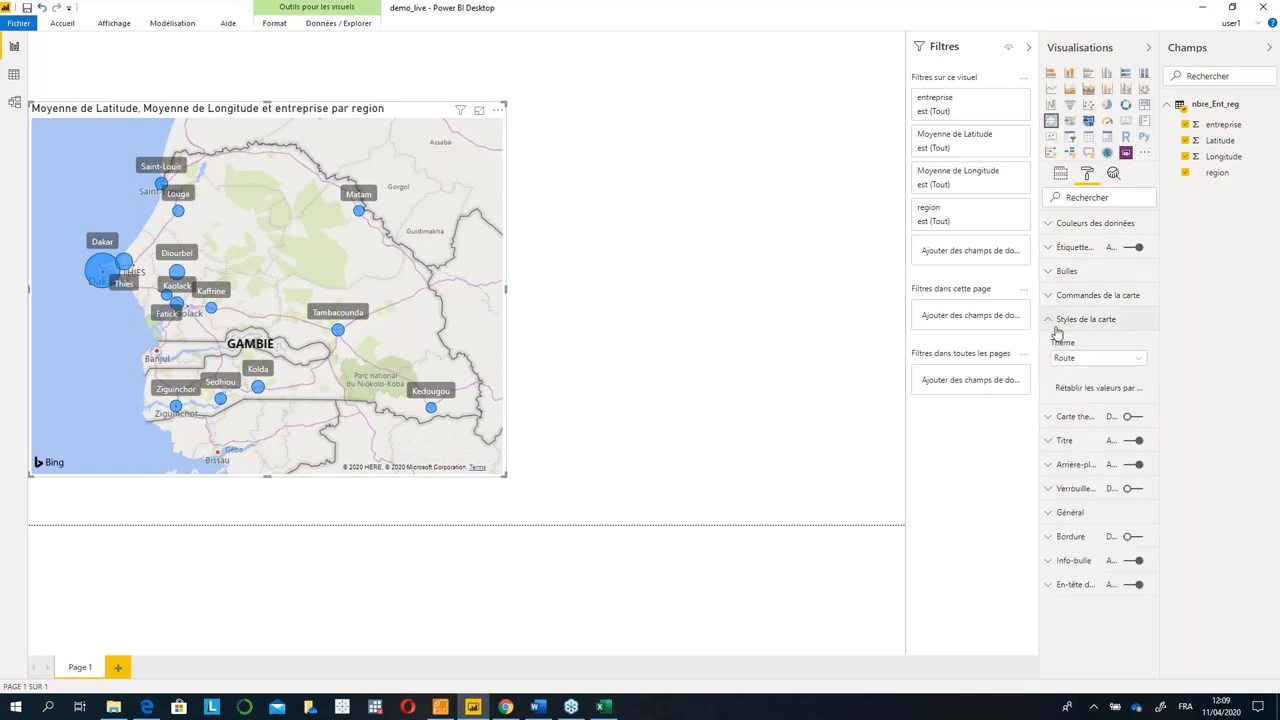
{"action": "left_click", "coordinate": [1056, 324]}
{"action": "left_click", "coordinate": [1052, 300]}
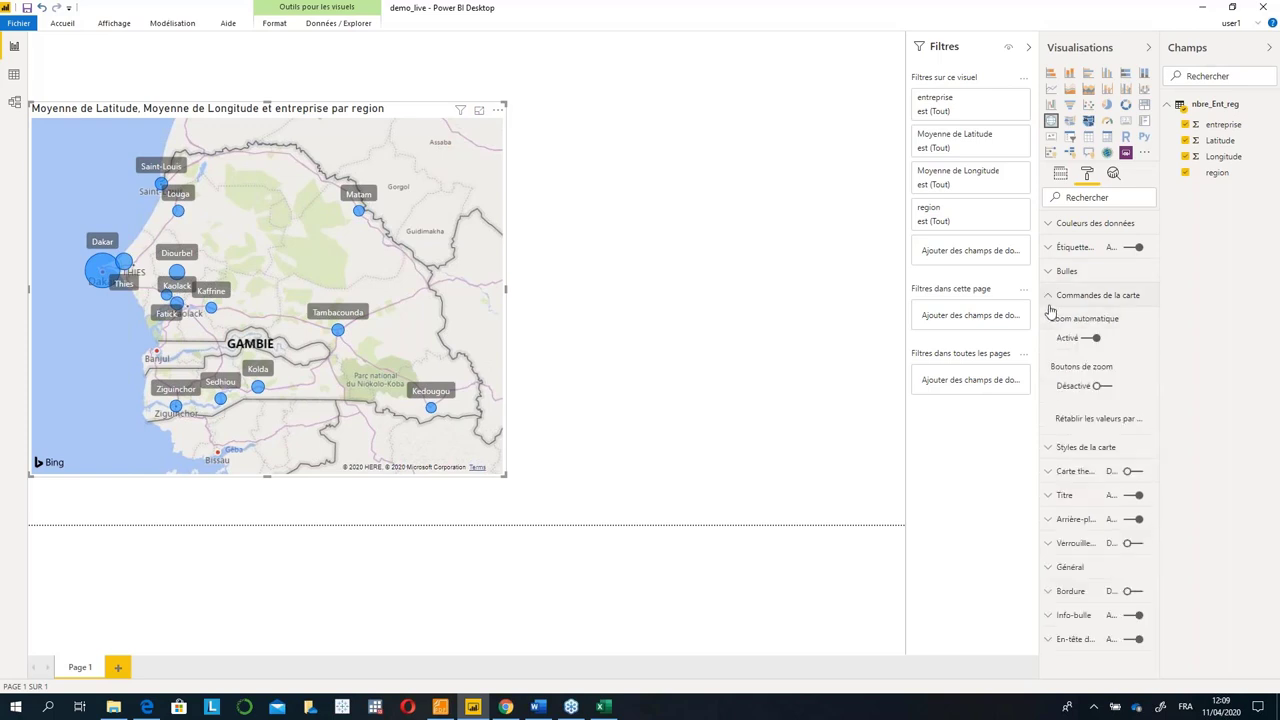
{"action": "left_click", "coordinate": [1101, 386]}
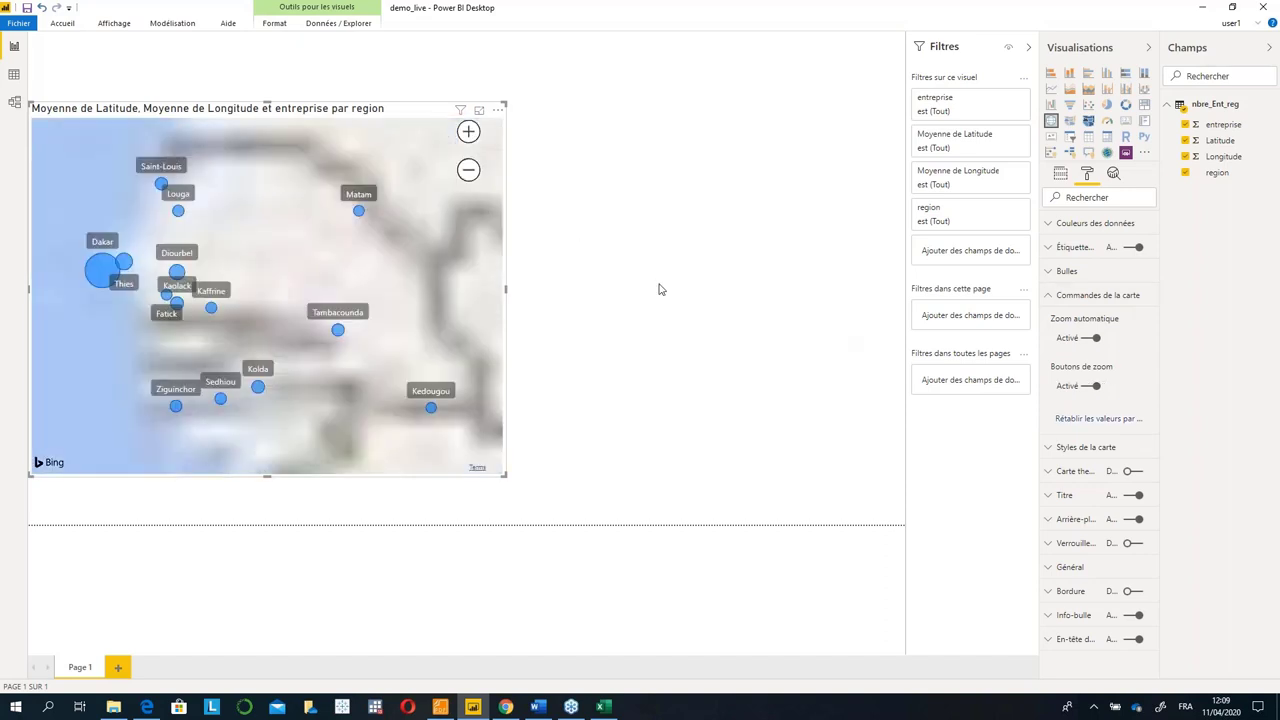
Try the map's zoom buttons, zooming out and in and finishing on a view of all of Senegal.
{"action": "left_click", "coordinate": [468, 170]}
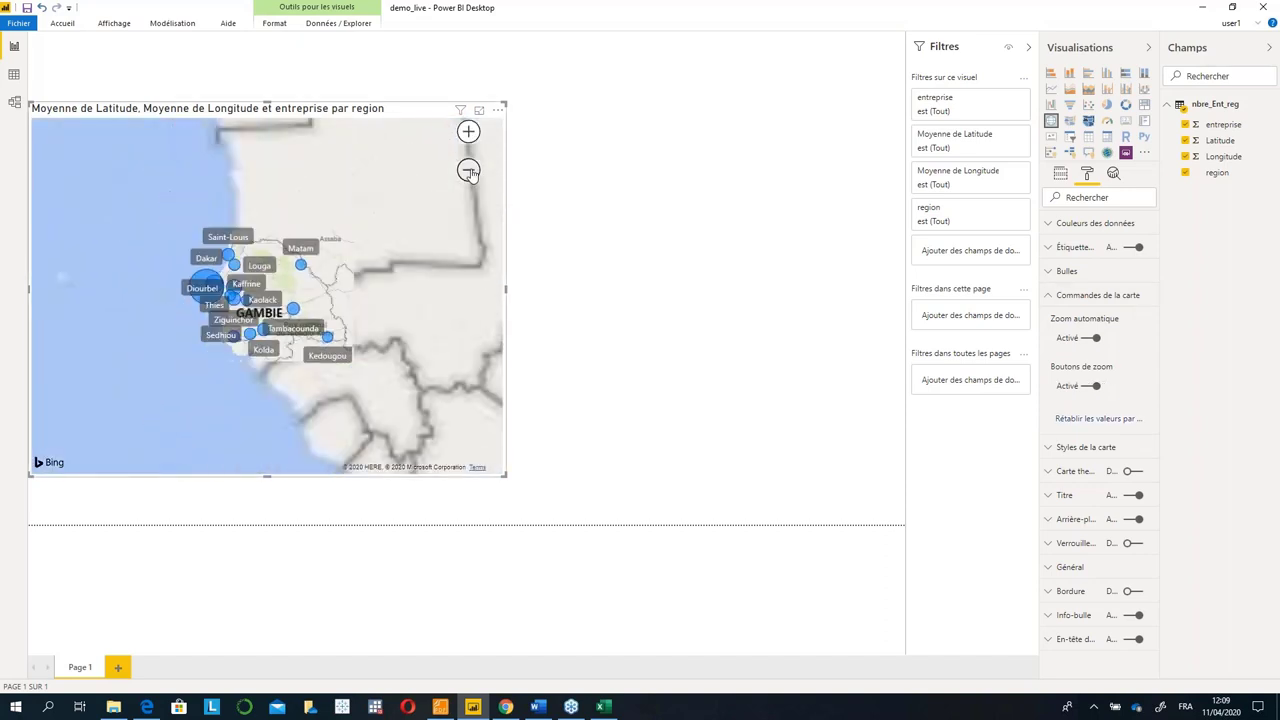
{"action": "left_click", "coordinate": [467, 138]}
{"action": "left_click", "coordinate": [467, 138]}
{"action": "left_click", "coordinate": [467, 138]}
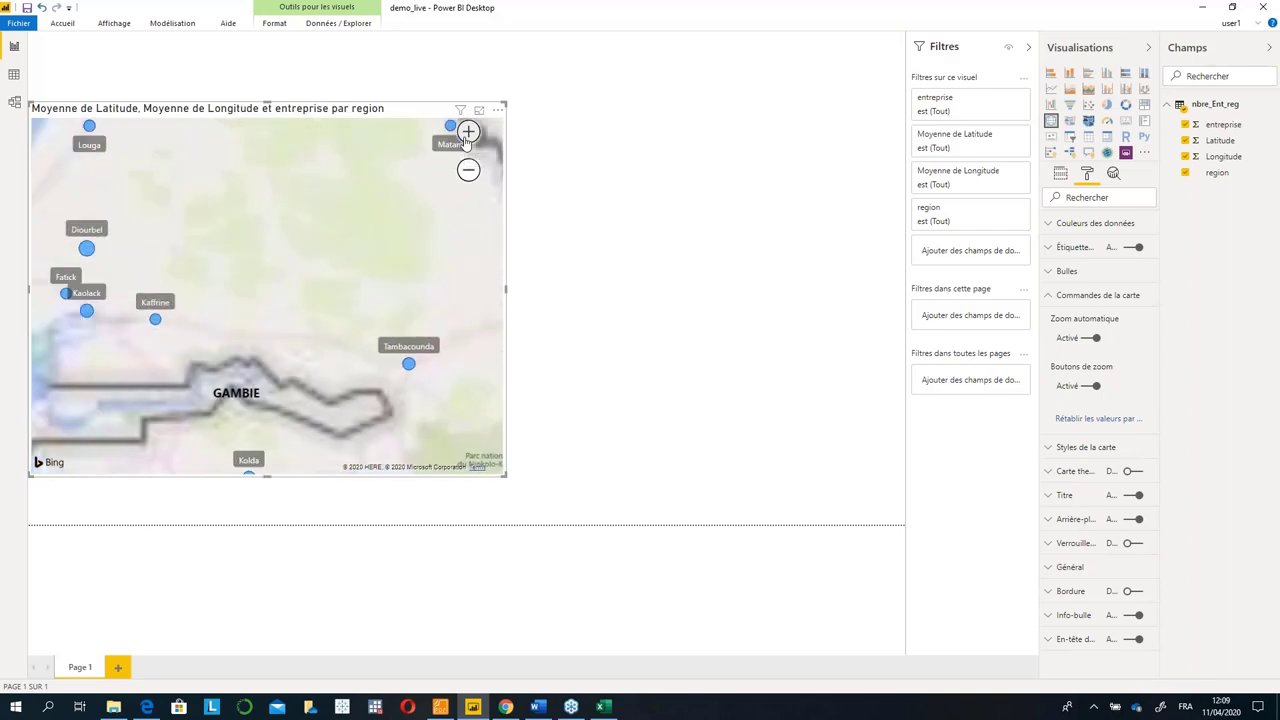
{"action": "left_click", "coordinate": [470, 172]}
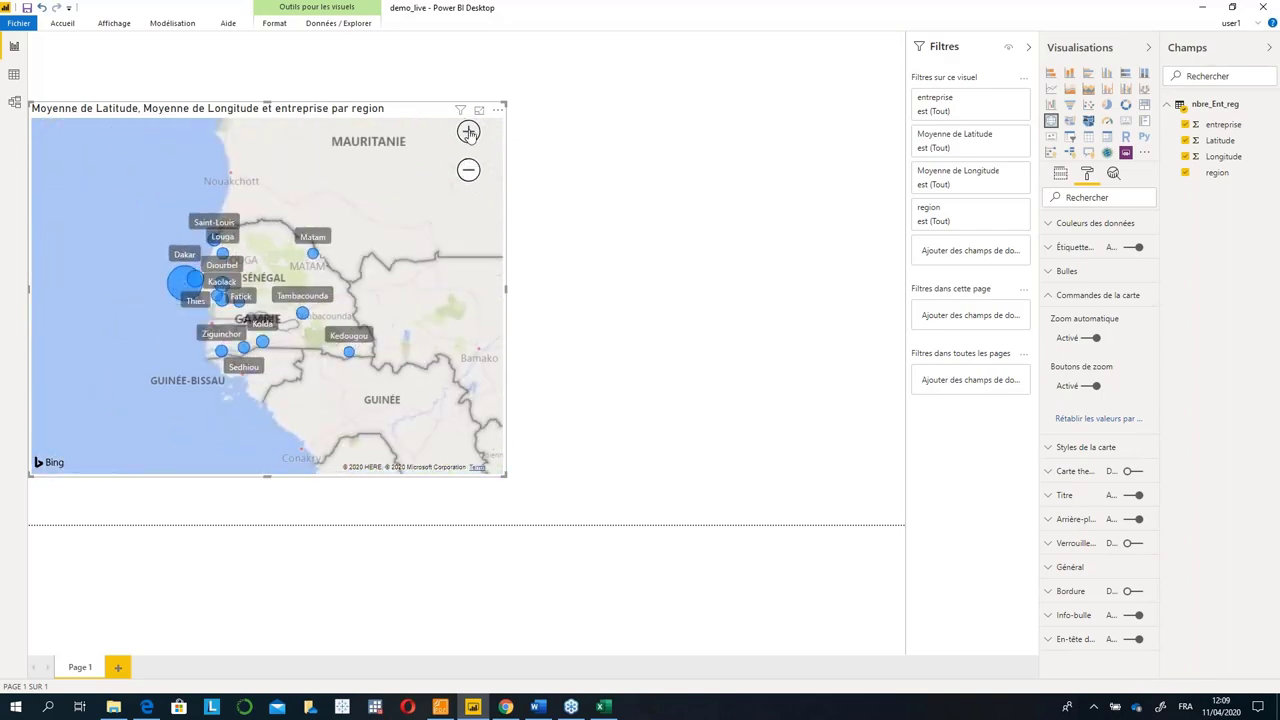
{"action": "left_click", "coordinate": [469, 133]}
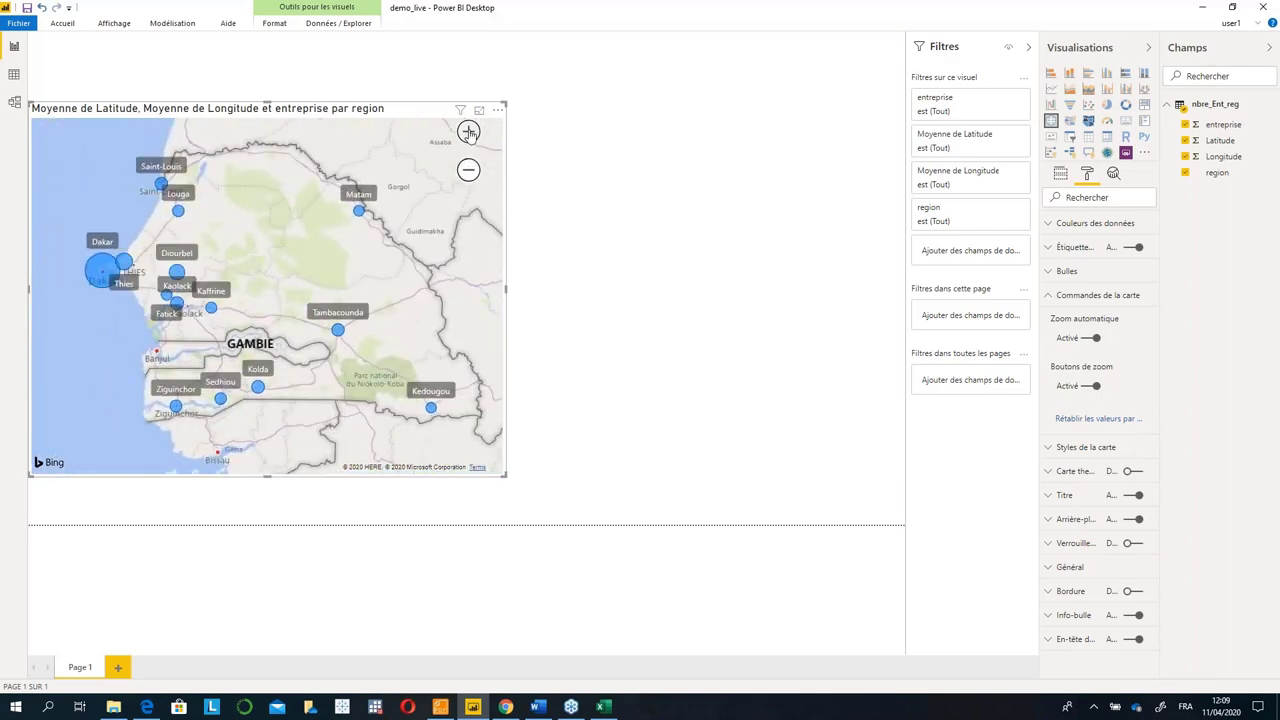
{"action": "left_click", "coordinate": [618, 275]}
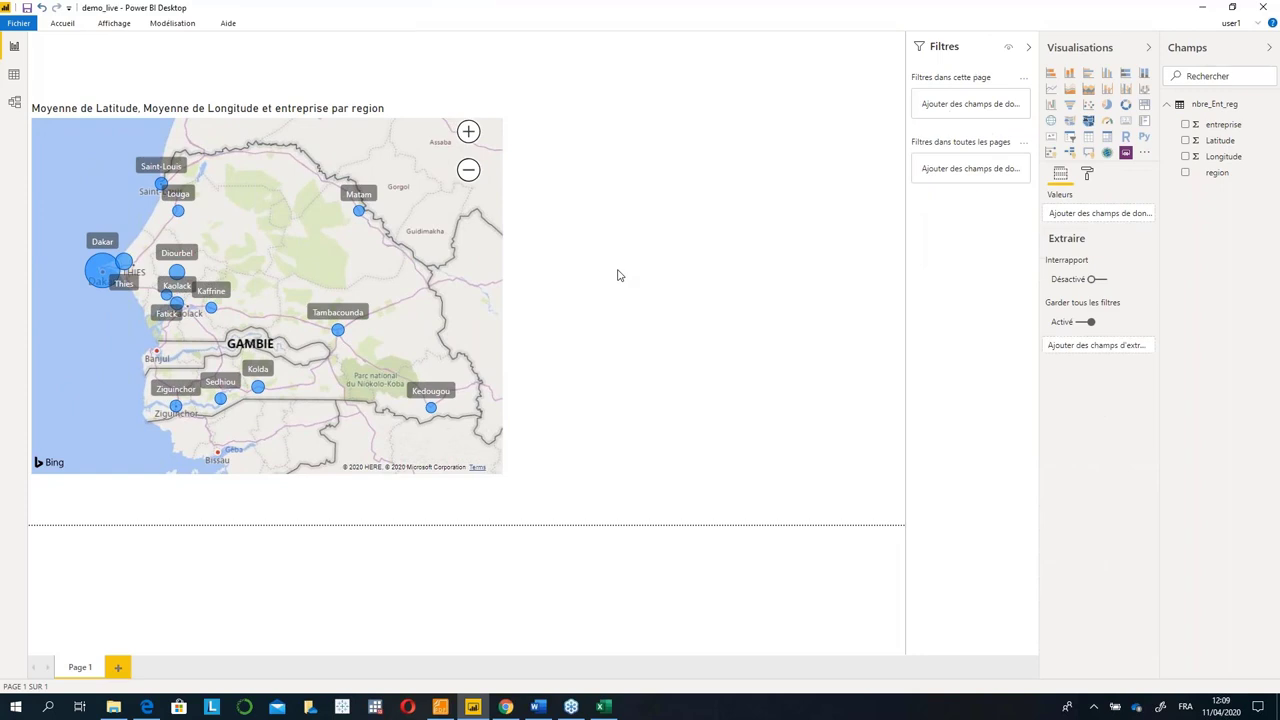
Make the map visual slightly narrower from its right edge and deselect it on the report page.
{"action": "left_click", "coordinate": [500, 310]}
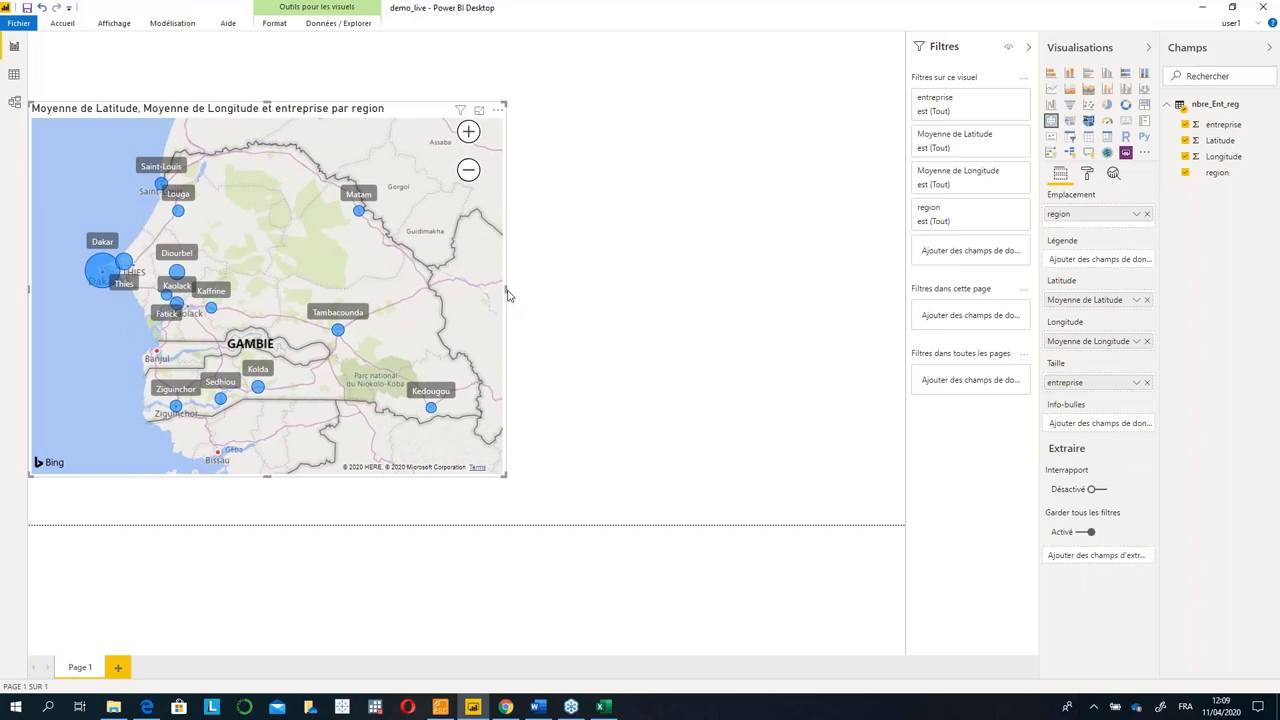
{"action": "left_click_drag", "start_coordinate": [507, 294], "coordinate": [479, 295]}
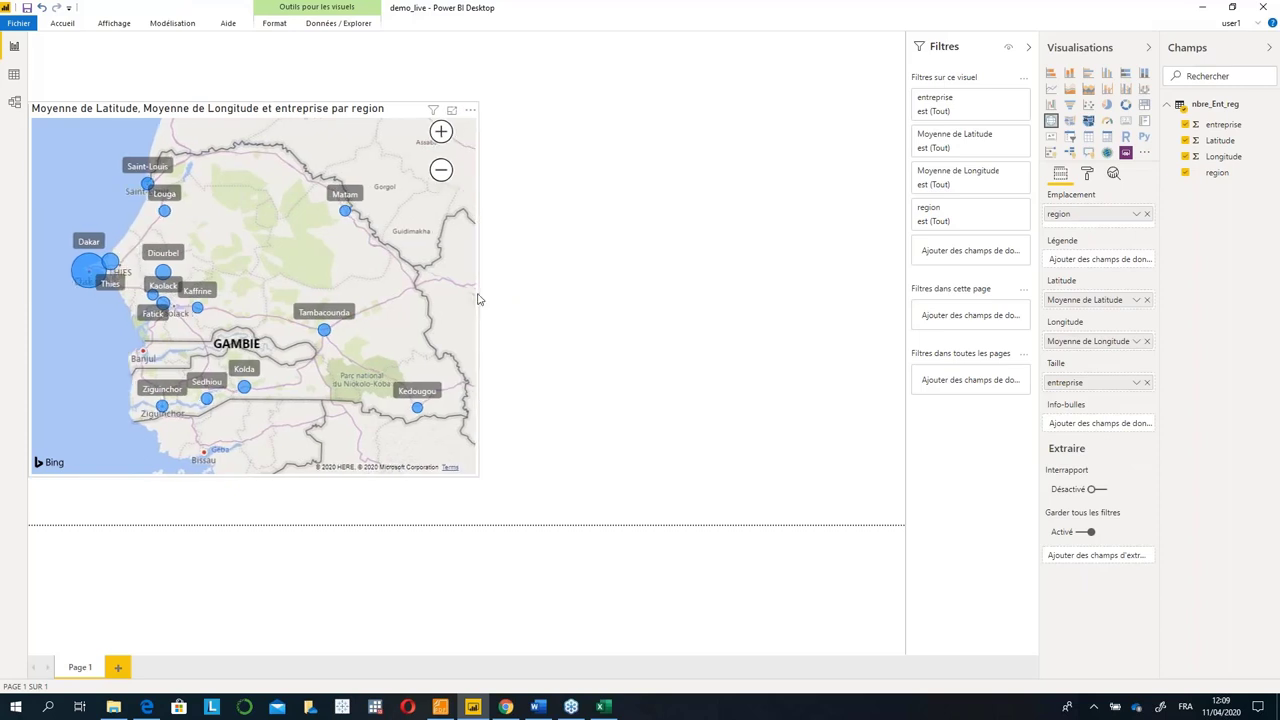
{"action": "left_click", "coordinate": [573, 290]}
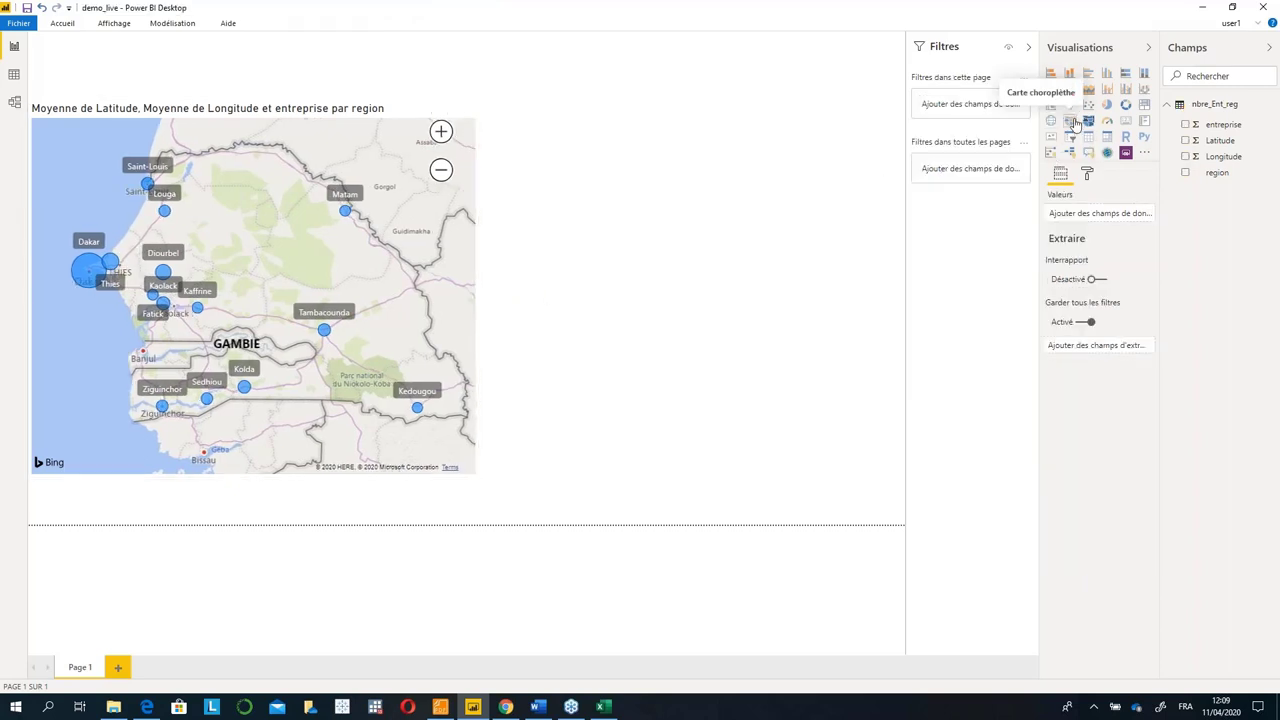
{"action": "left_click", "coordinate": [470, 280]}
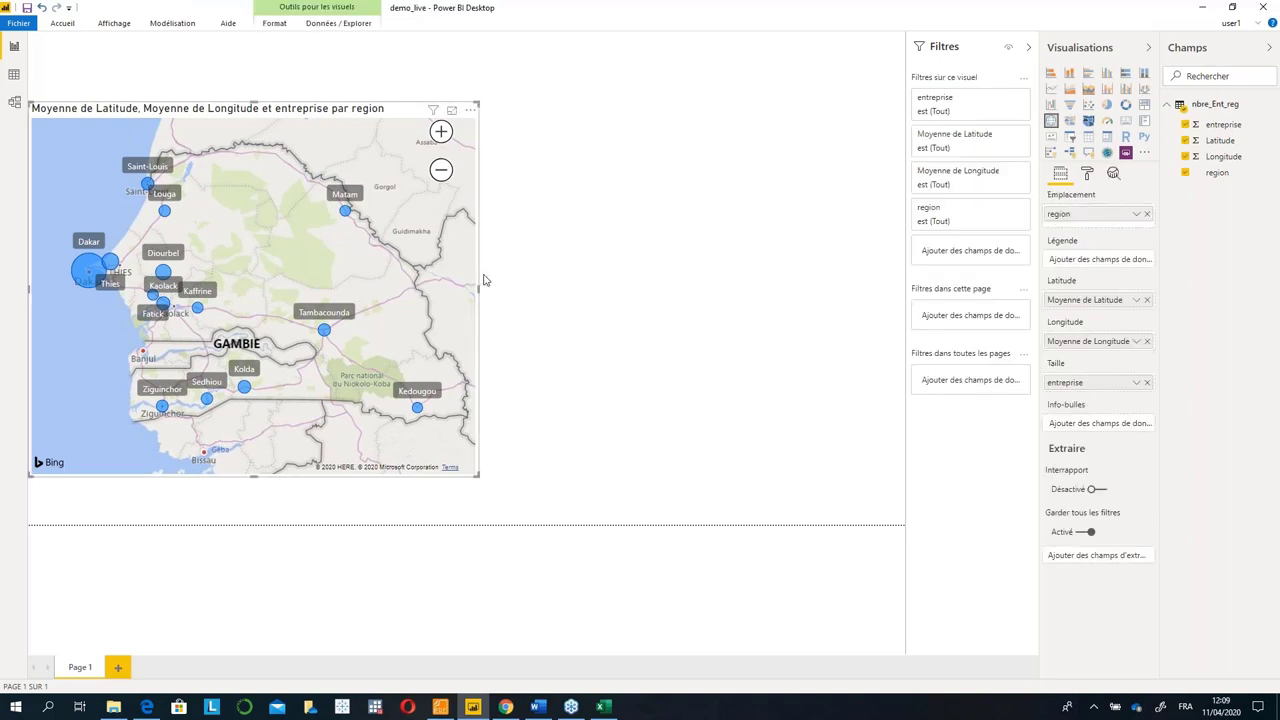
{"action": "left_click", "coordinate": [500, 280]}
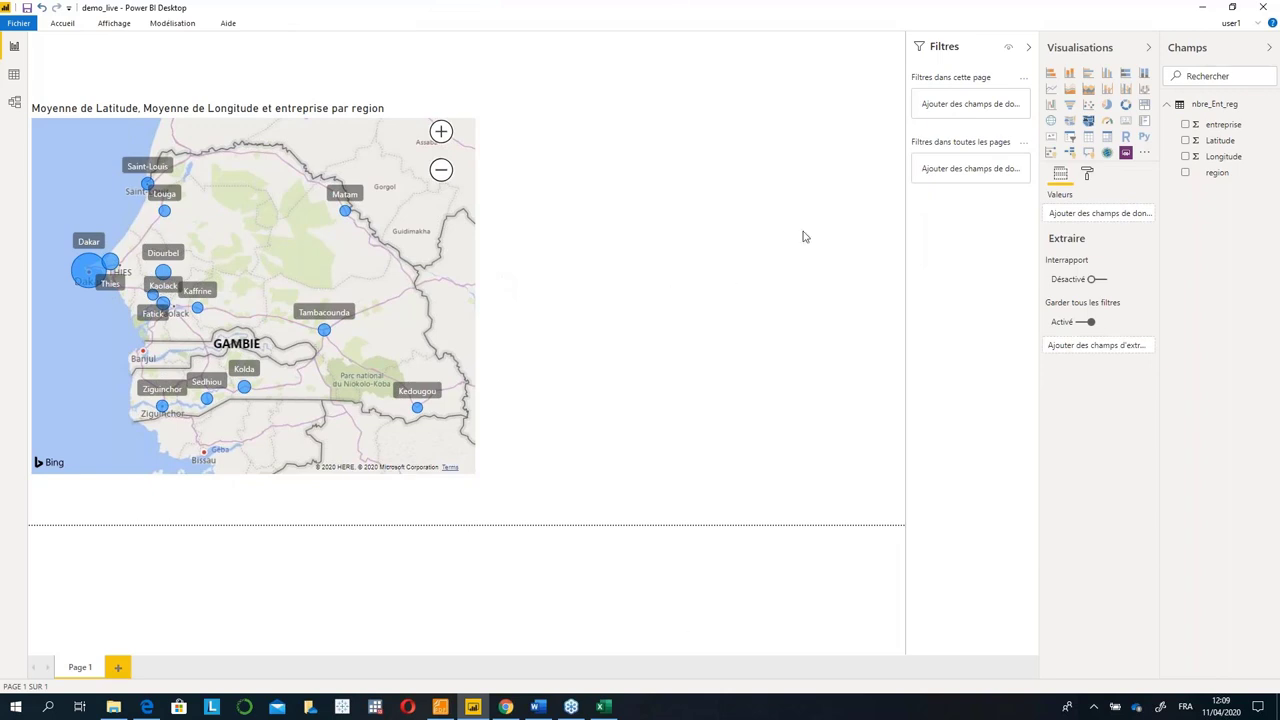
Add a filled map beside the bubble map and assign the region field as its location.
{"action": "left_click", "coordinate": [1067, 122]}
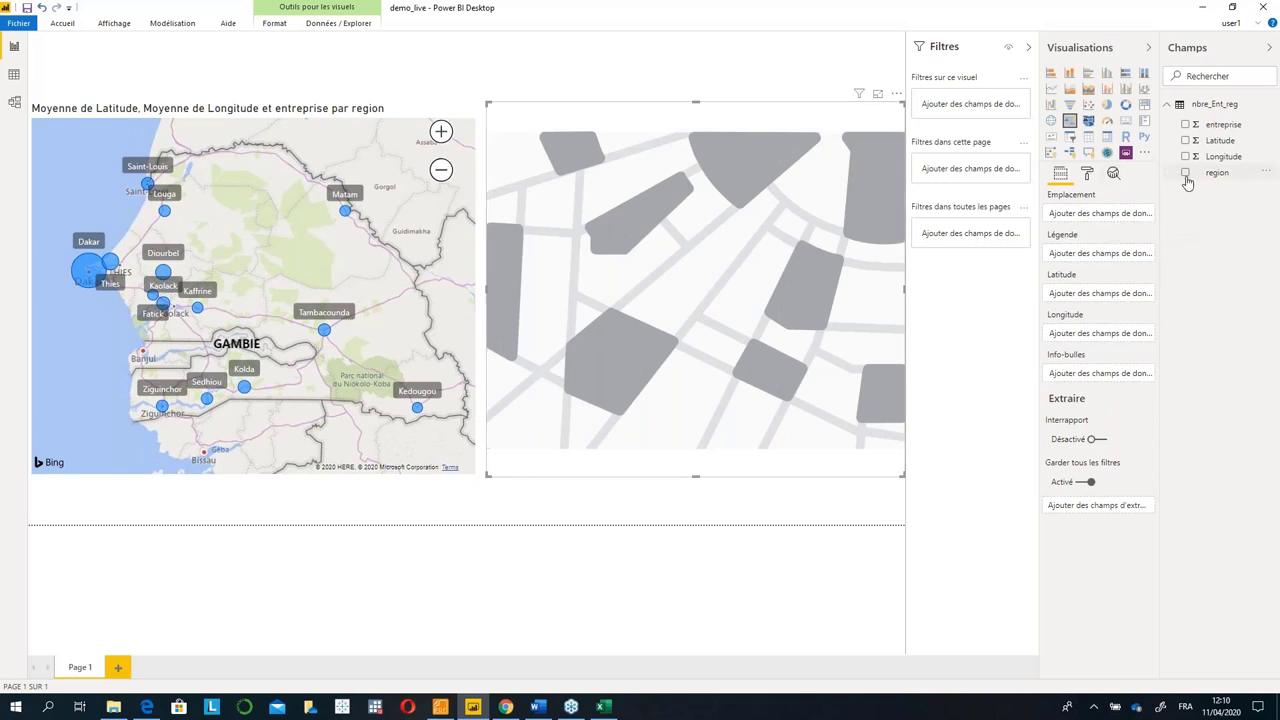
{"action": "left_click_drag", "start_coordinate": [1207, 178], "coordinate": [1096, 214]}
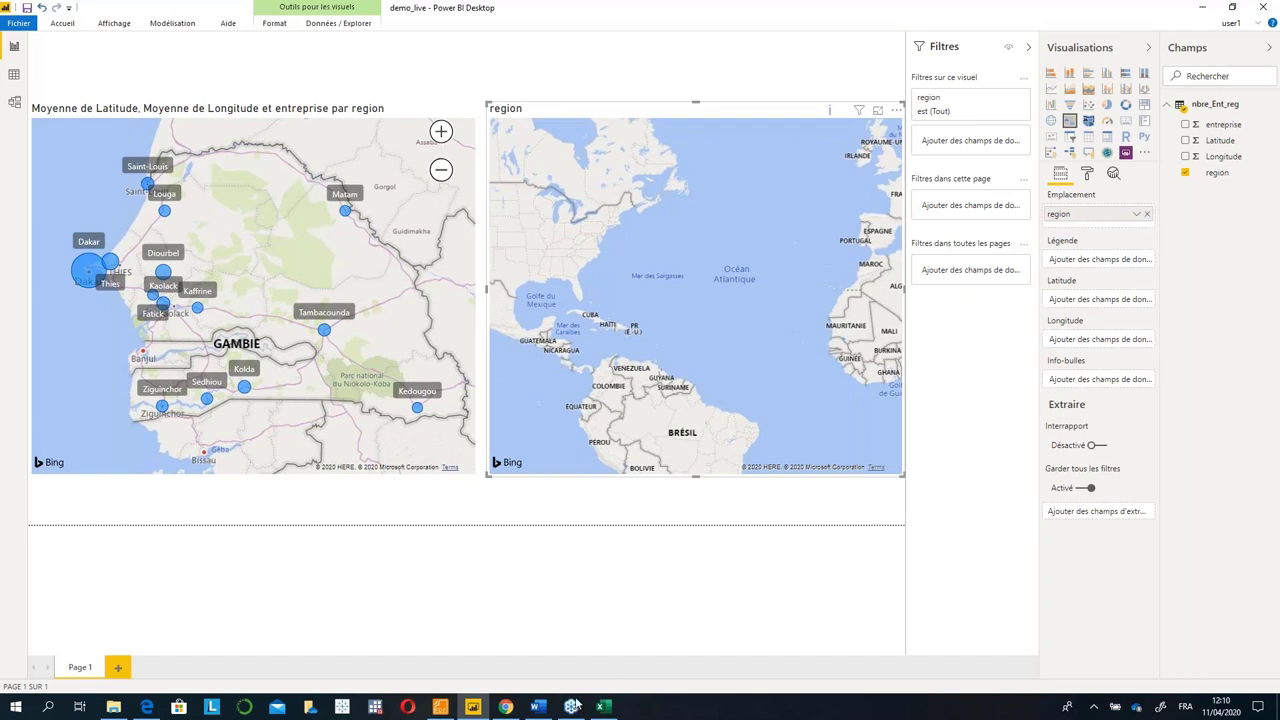
Restore the Power BI window from full screen to a smaller window floating over the browser.
{"action": "mouse_move", "coordinate": [571, 707]}
{"action": "mouse_move", "coordinate": [507, 708]}
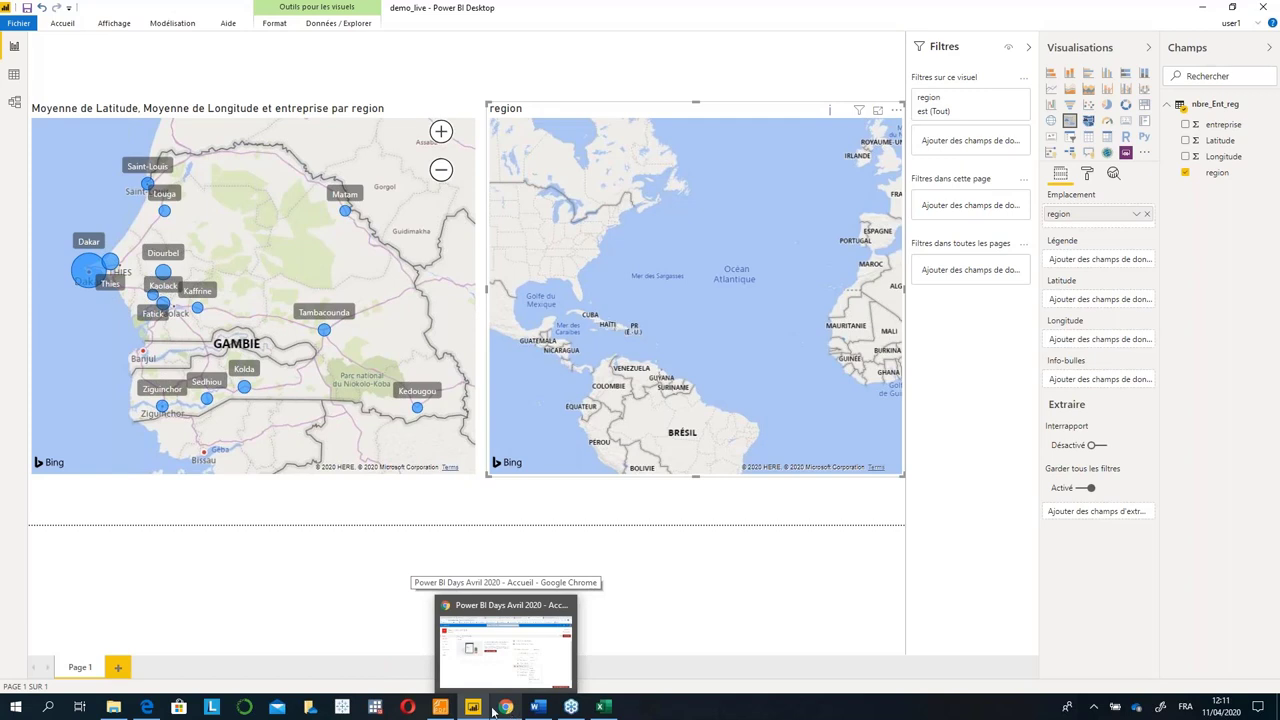
{"action": "left_click", "coordinate": [571, 707]}
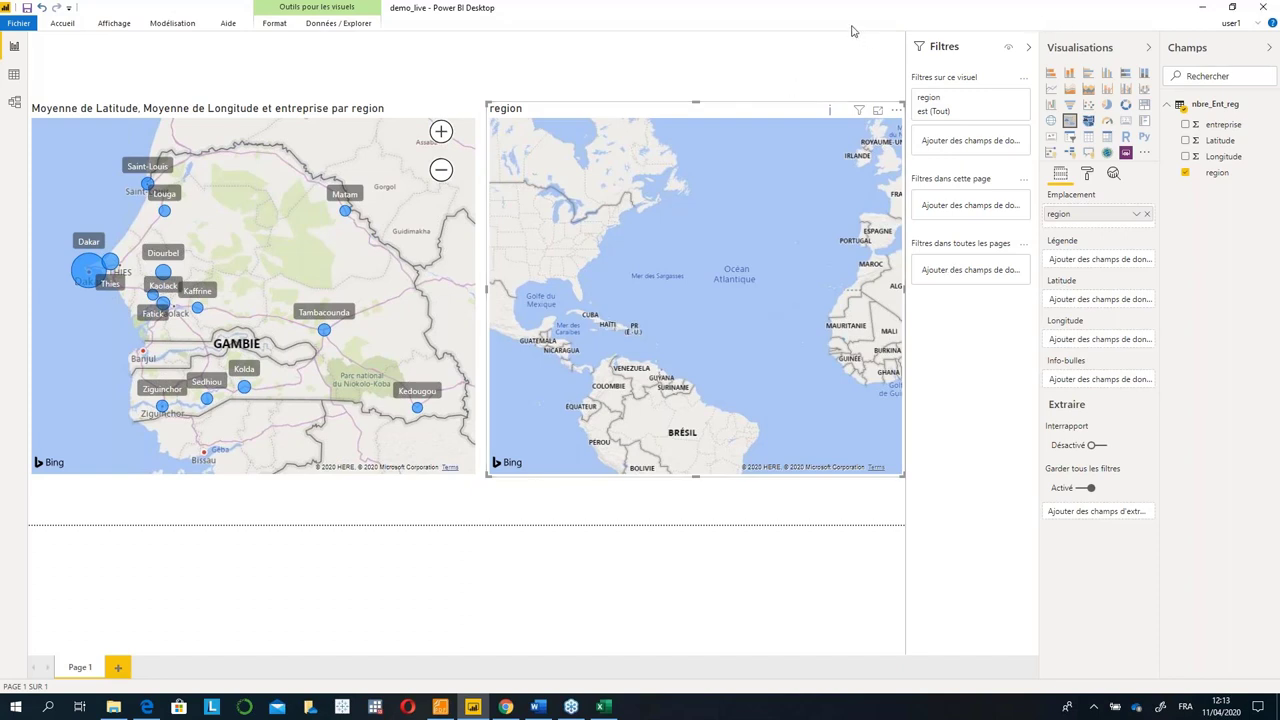
{"action": "double_click", "coordinate": [781, 33]}
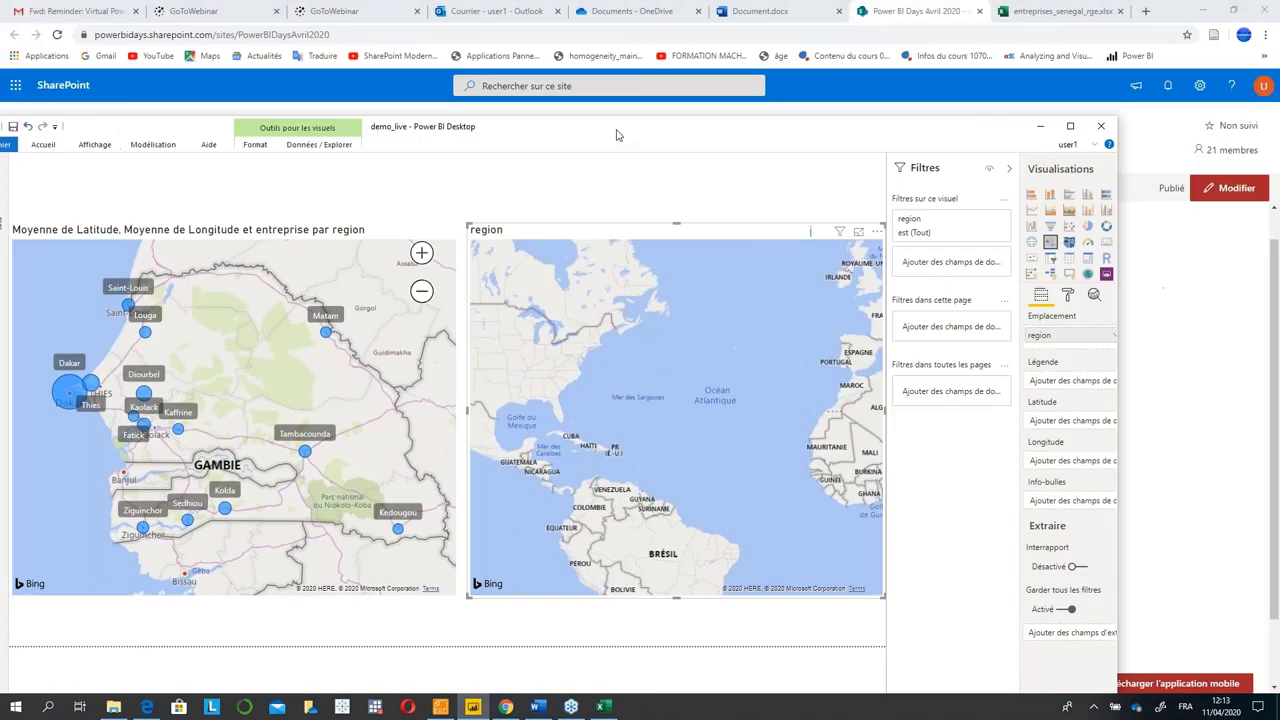
{"action": "left_click_drag", "start_coordinate": [932, 140], "coordinate": [862, 158]}
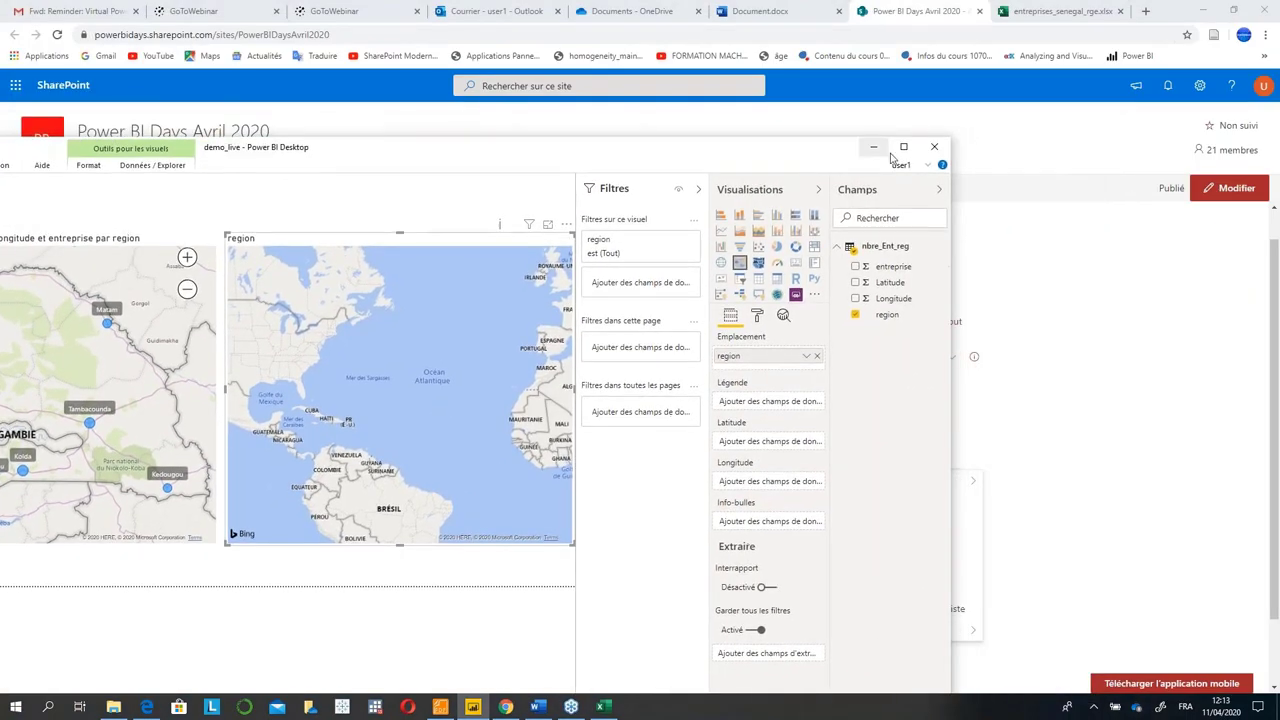
{"action": "left_click", "coordinate": [900, 147]}
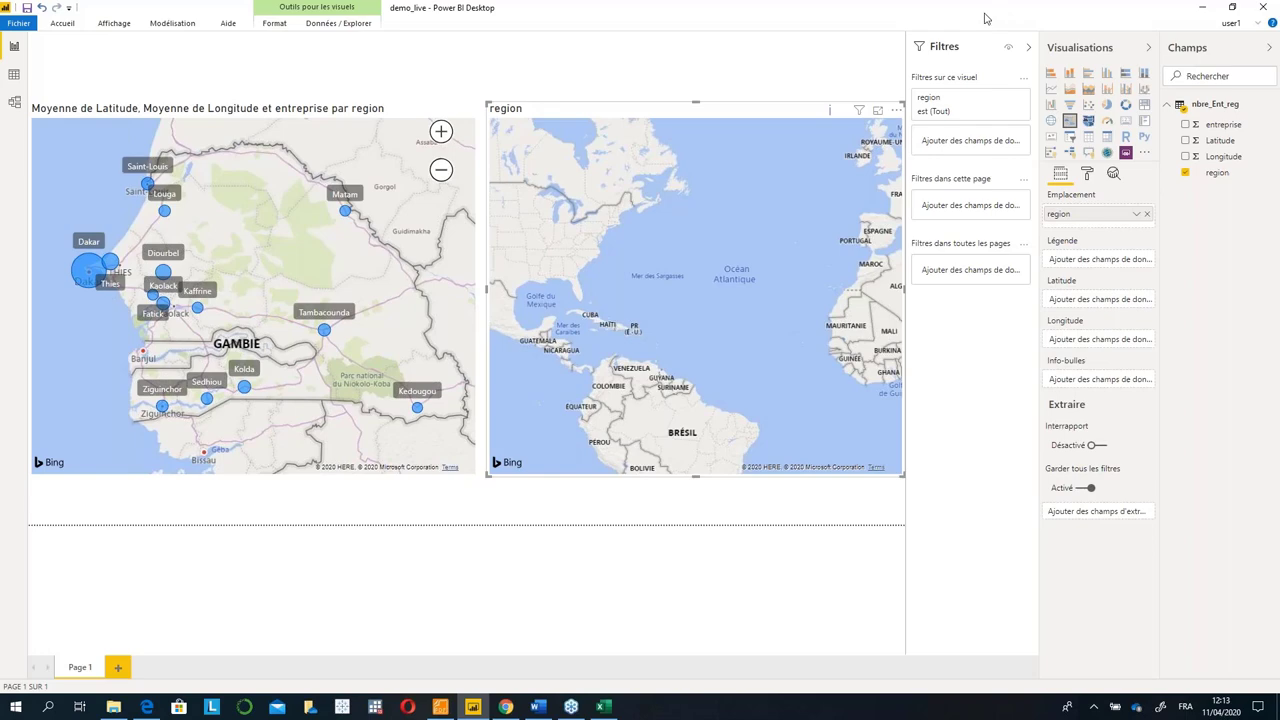
{"action": "left_click_drag", "start_coordinate": [994, 14], "coordinate": [790, 56]}
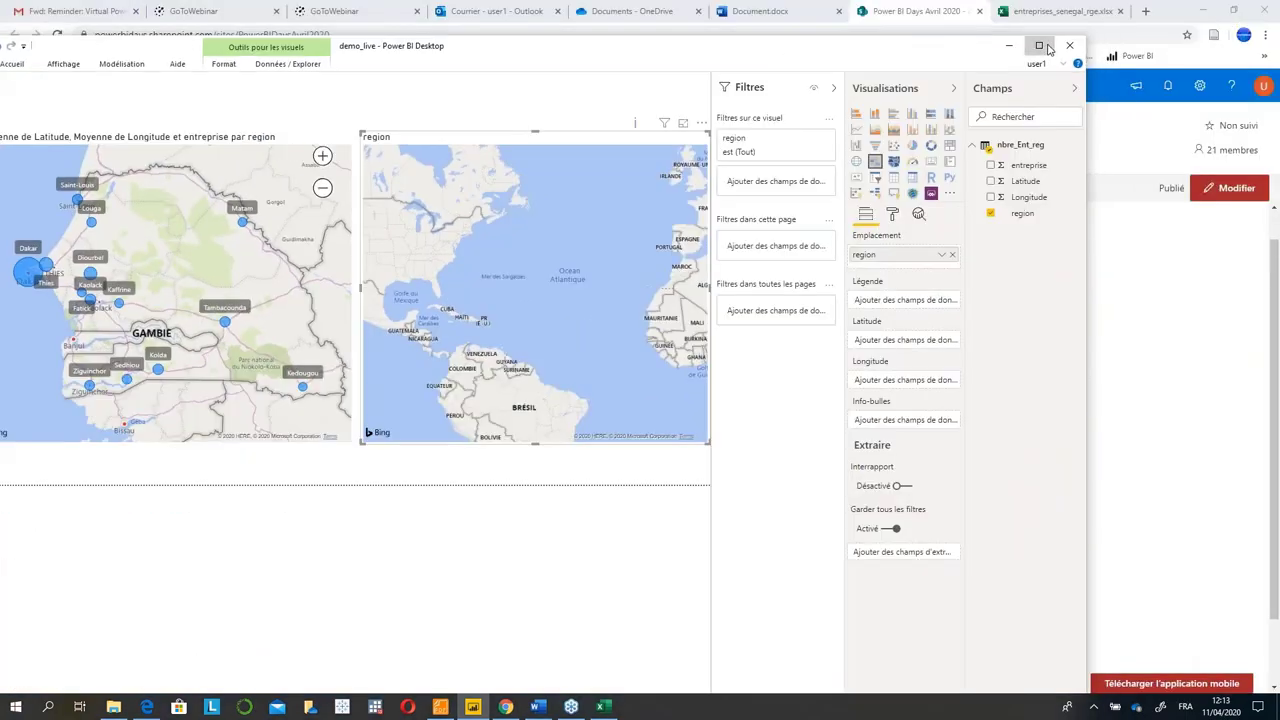
{"action": "left_click", "coordinate": [1040, 46]}
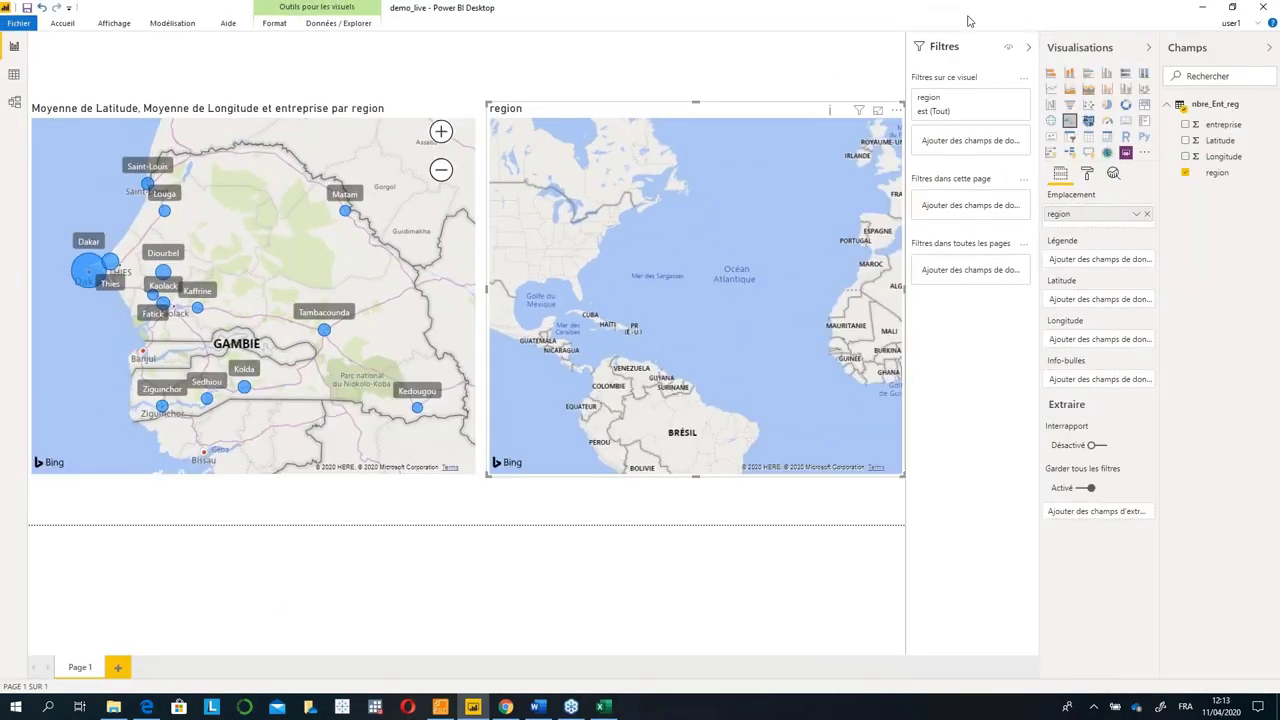
{"action": "left_click_drag", "start_coordinate": [966, 17], "coordinate": [809, 47]}
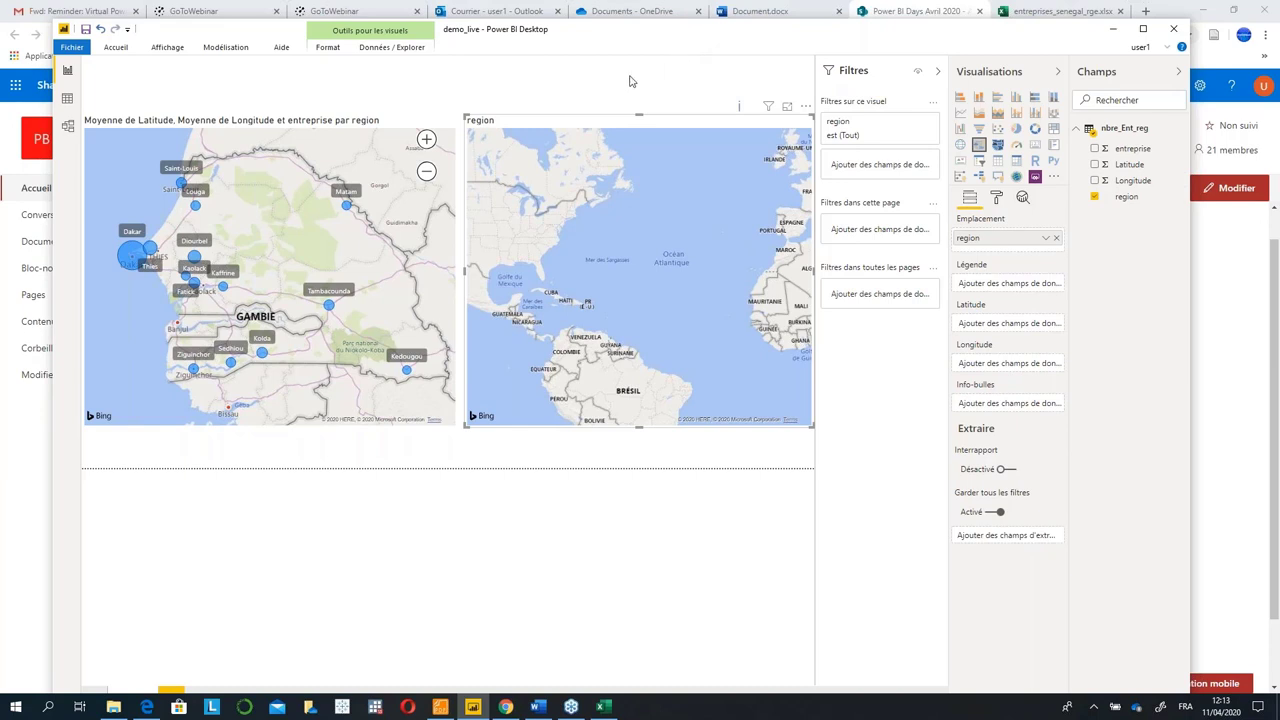
Compare the field assignments of the bubble map with those of the filled map.
{"action": "left_click", "coordinate": [443, 124]}
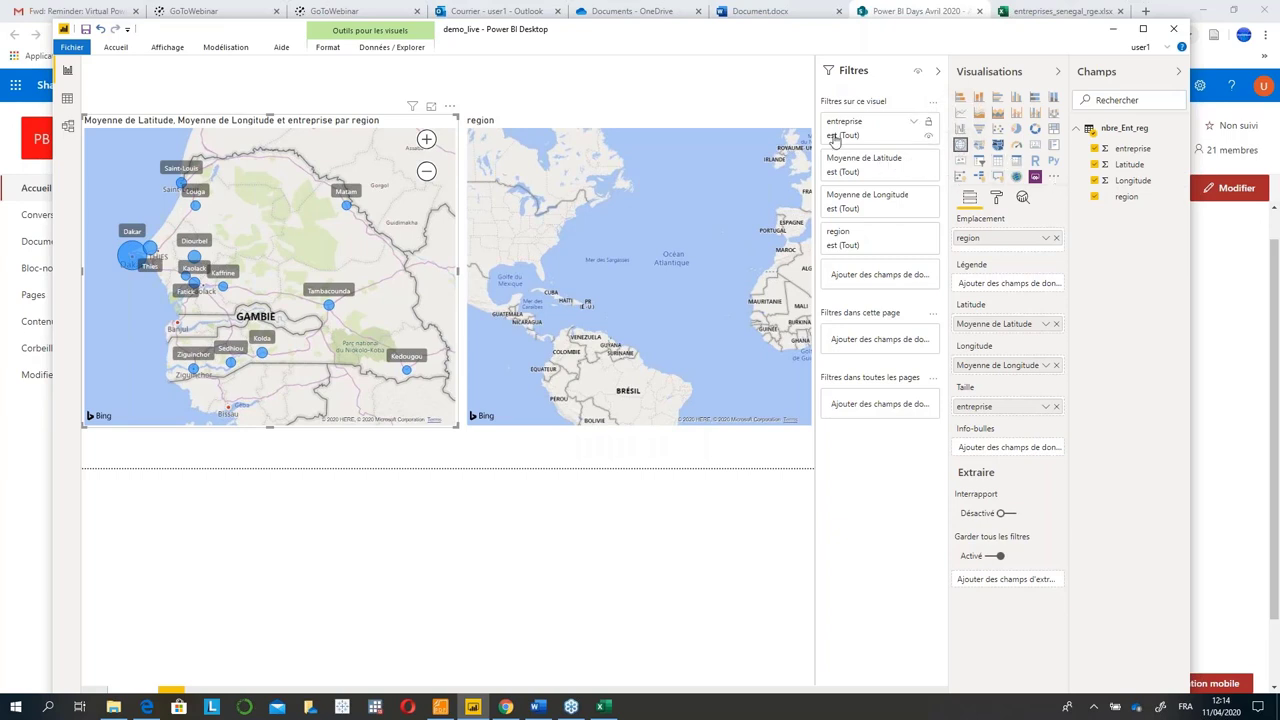
{"action": "left_click", "coordinate": [734, 125]}
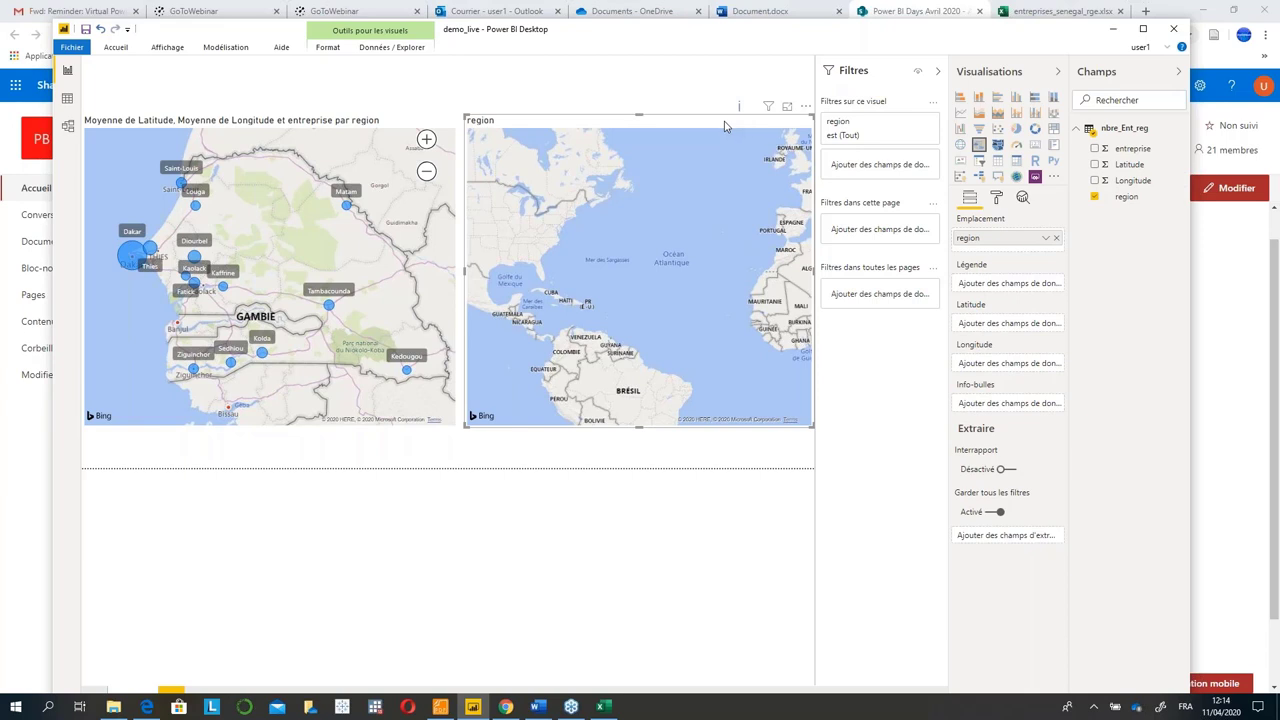
{"action": "left_click", "coordinate": [407, 120]}
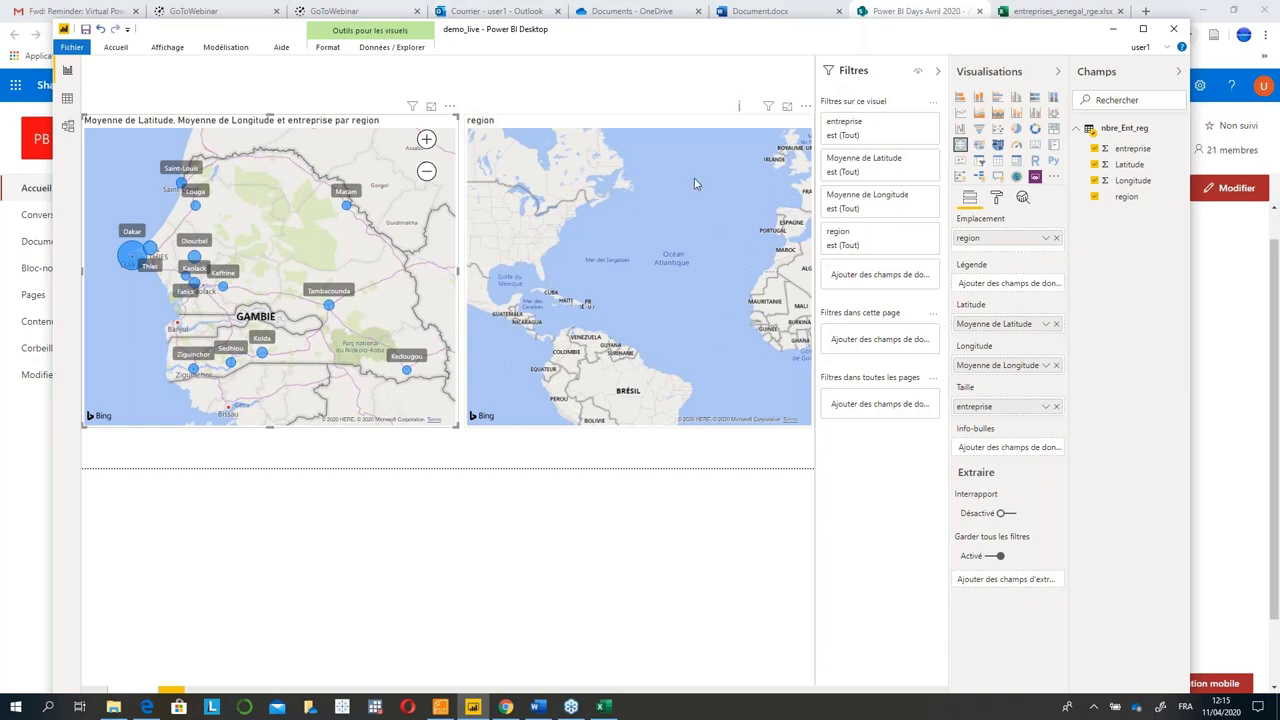
{"action": "left_click", "coordinate": [674, 121]}
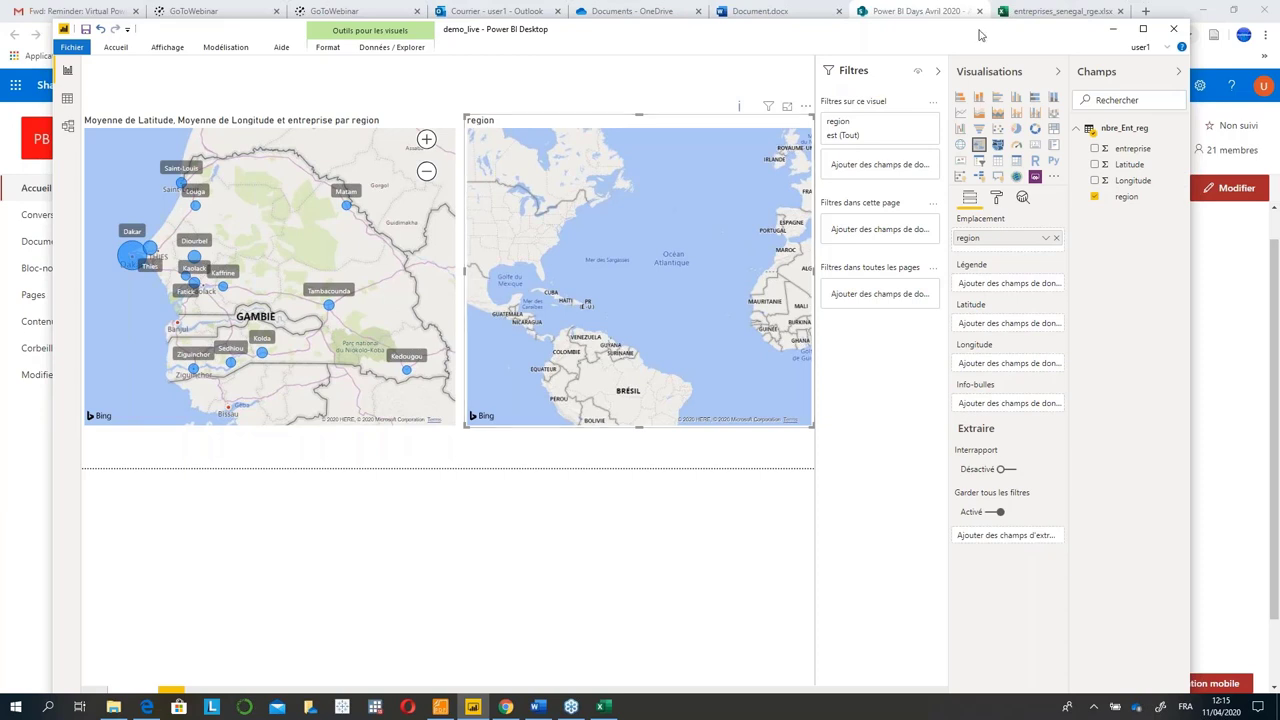
{"action": "left_click_drag", "start_coordinate": [979, 35], "coordinate": [781, 48]}
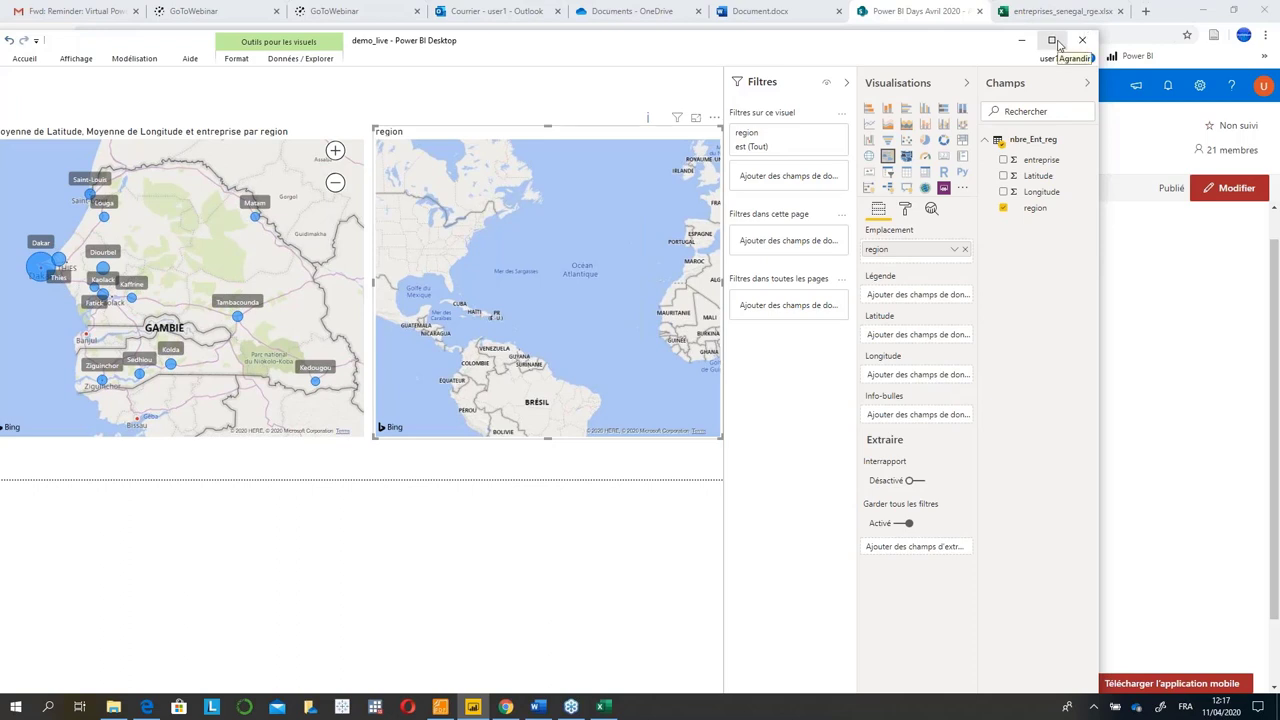
Clear all fields from the bubble map and delete both map visuals from the page.
{"action": "left_click", "coordinate": [323, 140]}
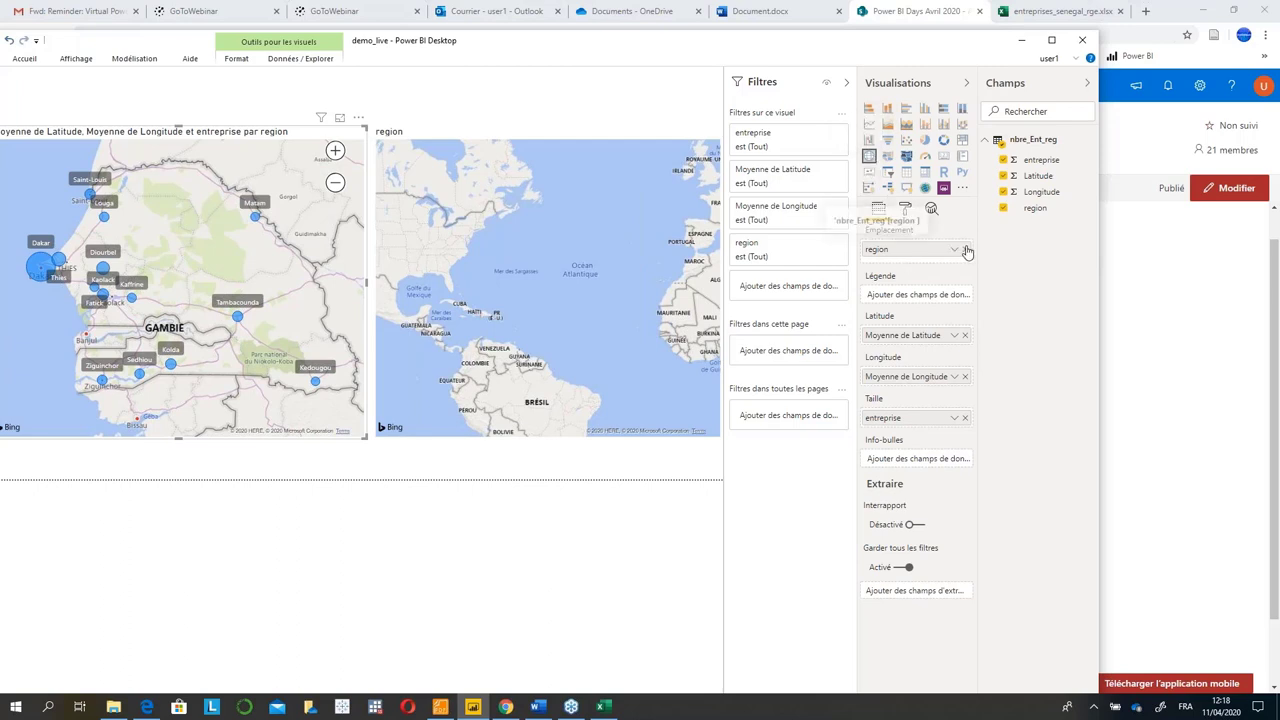
{"action": "left_click", "coordinate": [965, 329]}
{"action": "left_click", "coordinate": [964, 369]}
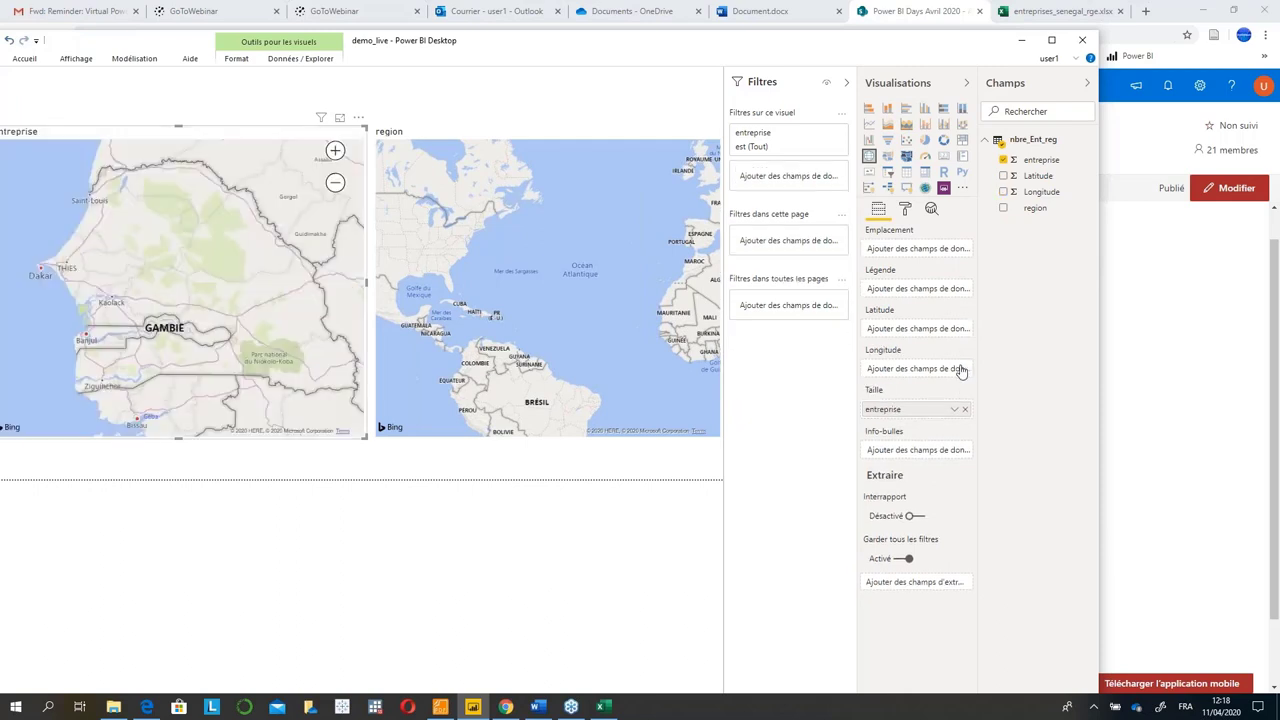
{"action": "left_click", "coordinate": [963, 409]}
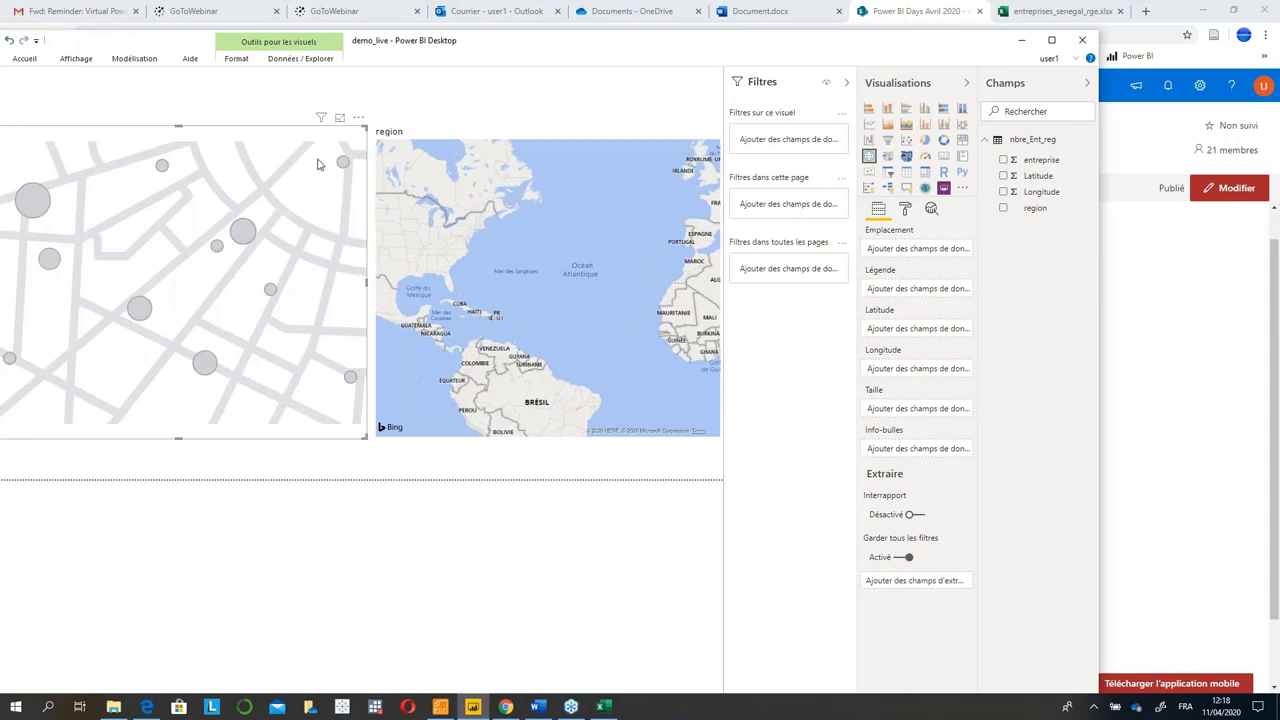
{"action": "key", "text": "Delete"}
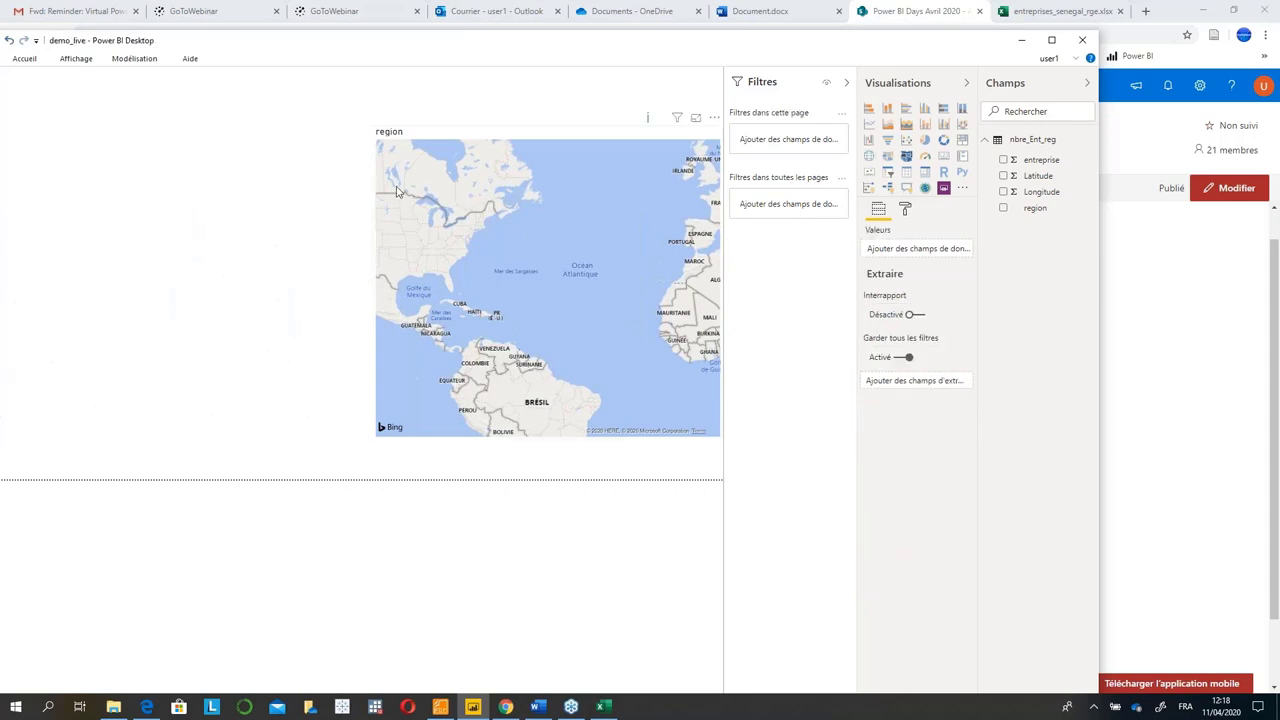
{"action": "left_click", "coordinate": [396, 192]}
{"action": "key", "text": "Delete"}
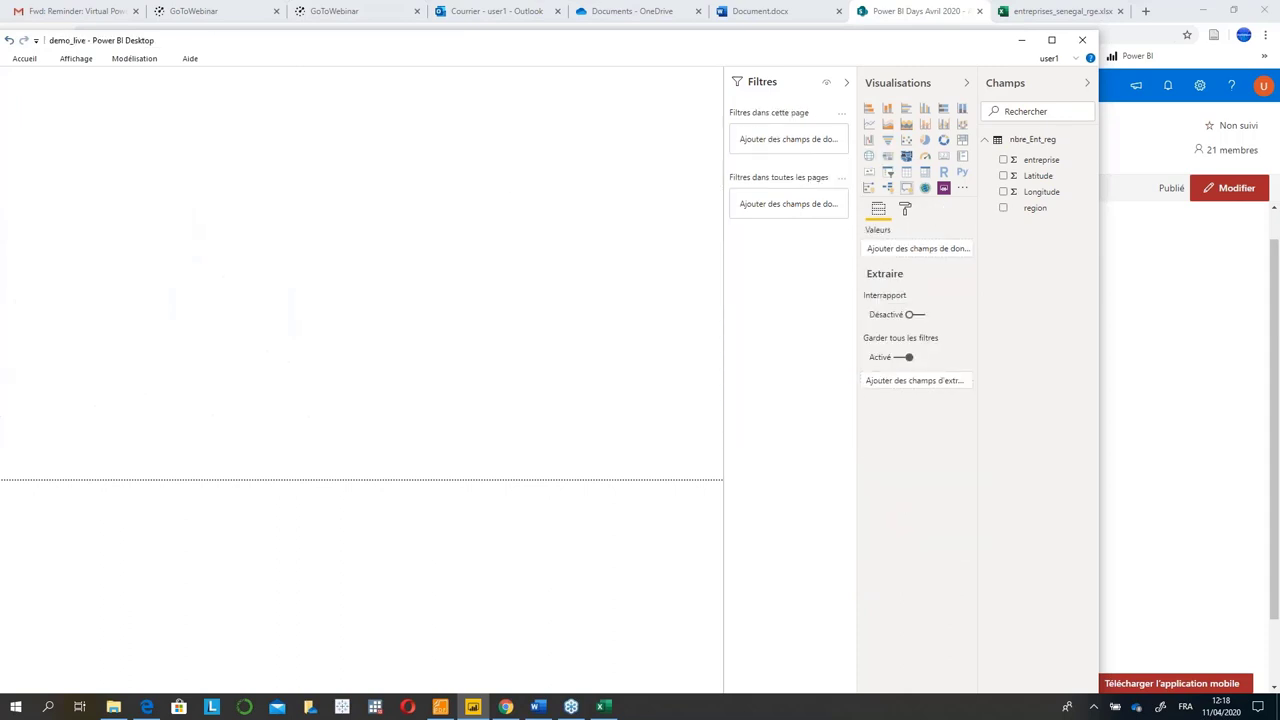
Insert a new, enlarged bubble map on the empty page and assign region as its location.
{"action": "left_click", "coordinate": [869, 158]}
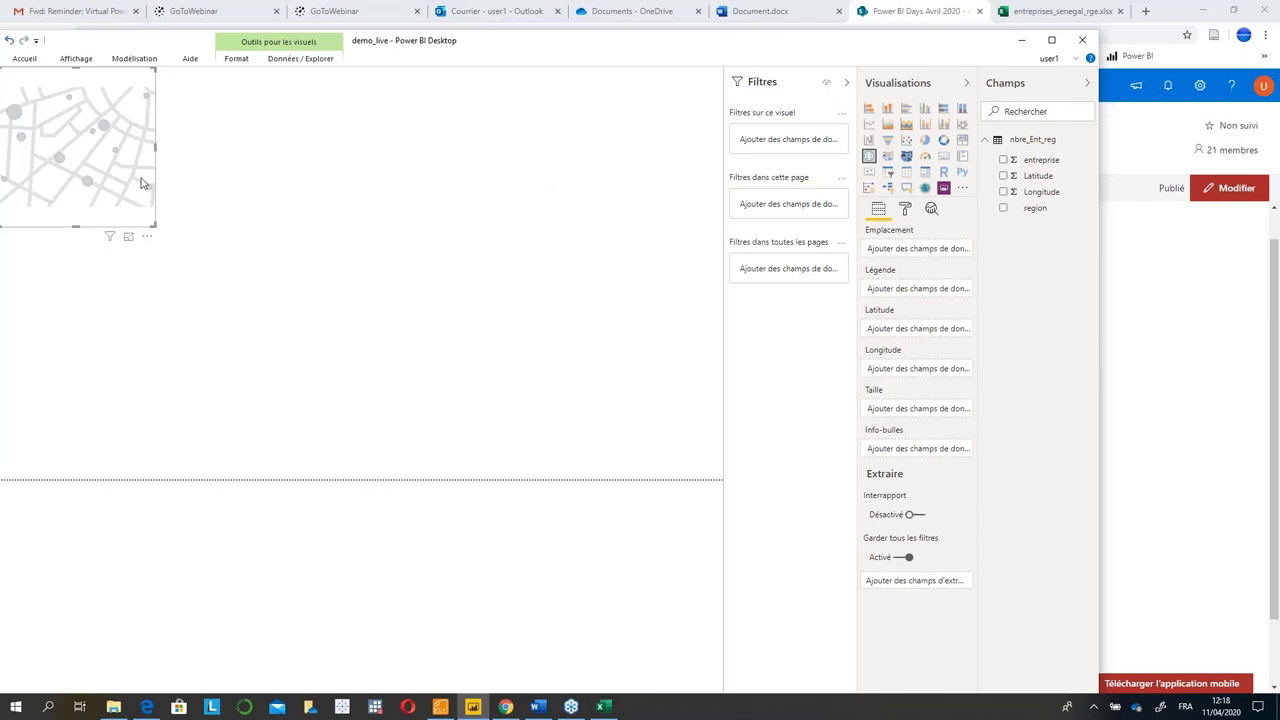
{"action": "left_click_drag", "start_coordinate": [147, 188], "coordinate": [149, 212]}
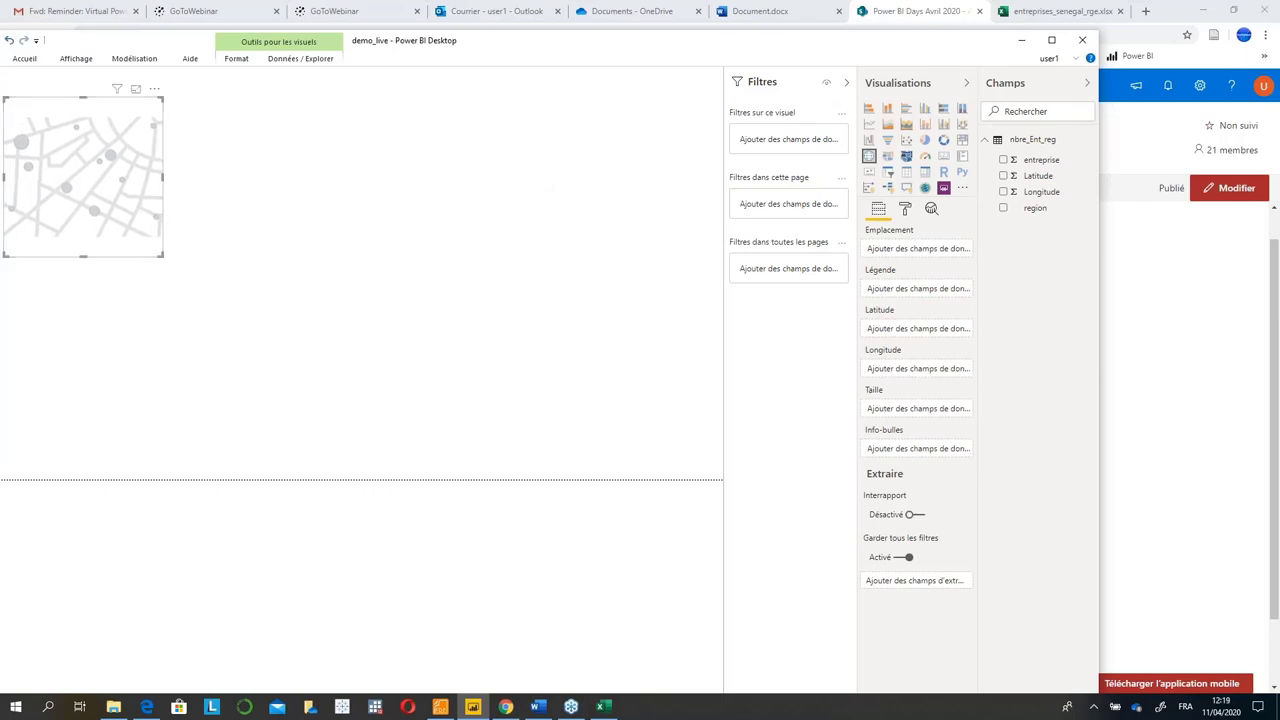
{"action": "left_click_drag", "start_coordinate": [162, 256], "coordinate": [409, 420]}
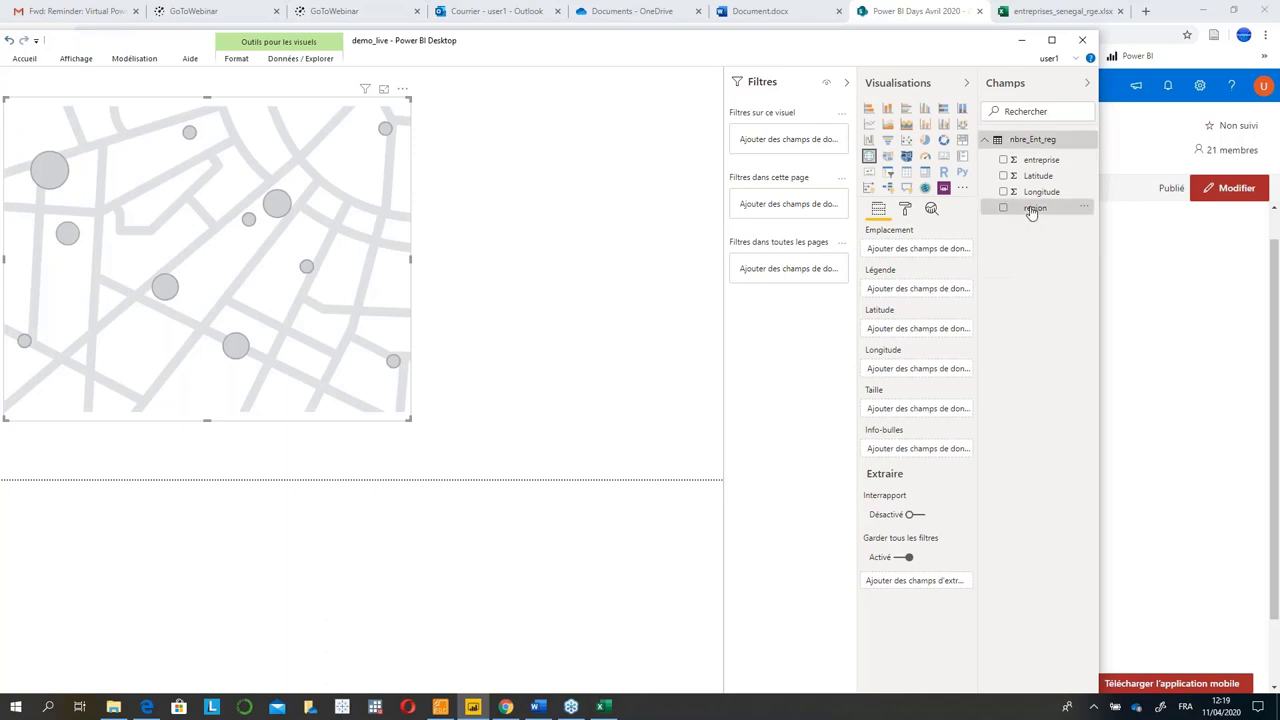
{"action": "left_click_drag", "start_coordinate": [1030, 210], "coordinate": [905, 251]}
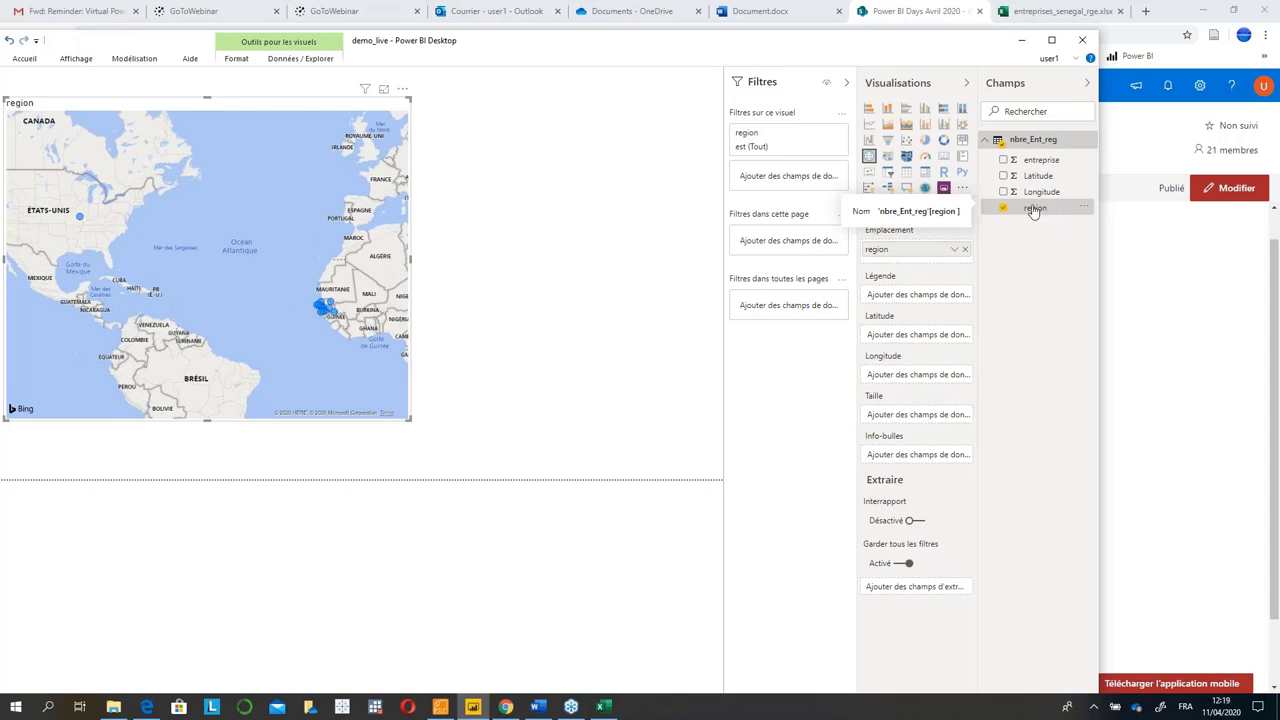
Set the region field's data category to Région and review the list of available categories.
{"action": "left_click", "coordinate": [134, 59]}
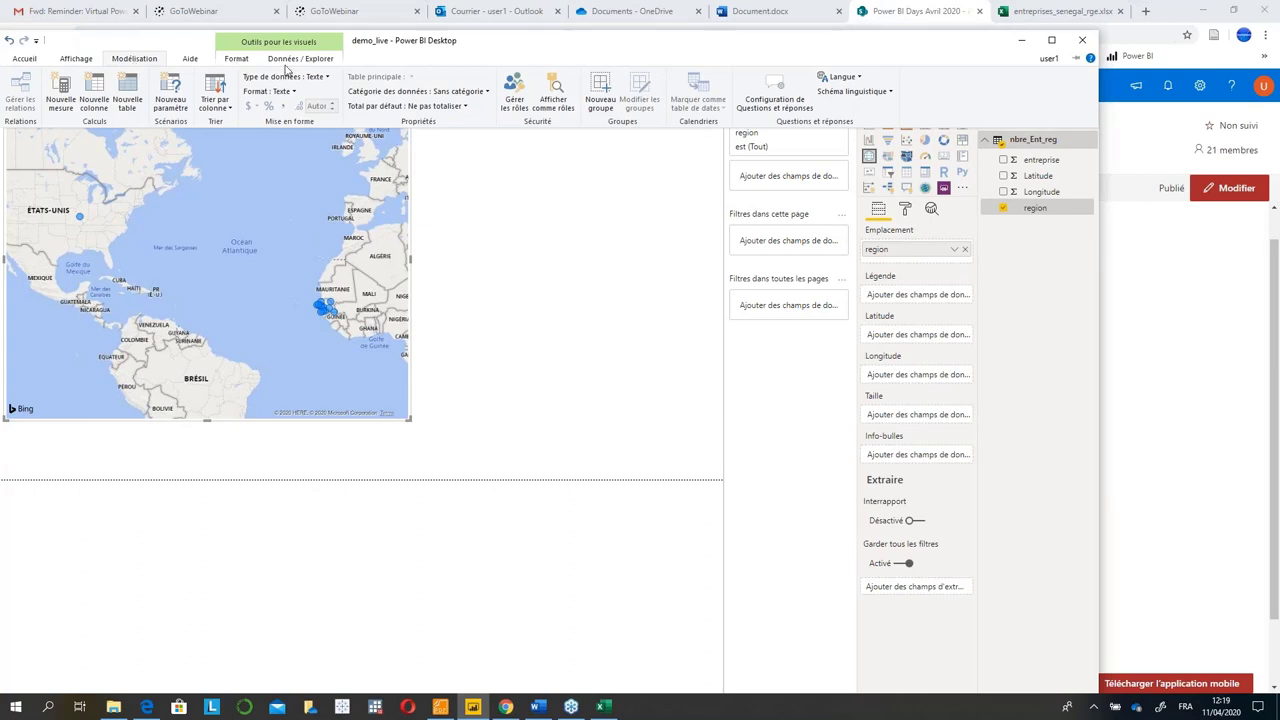
{"action": "left_click", "coordinate": [441, 93]}
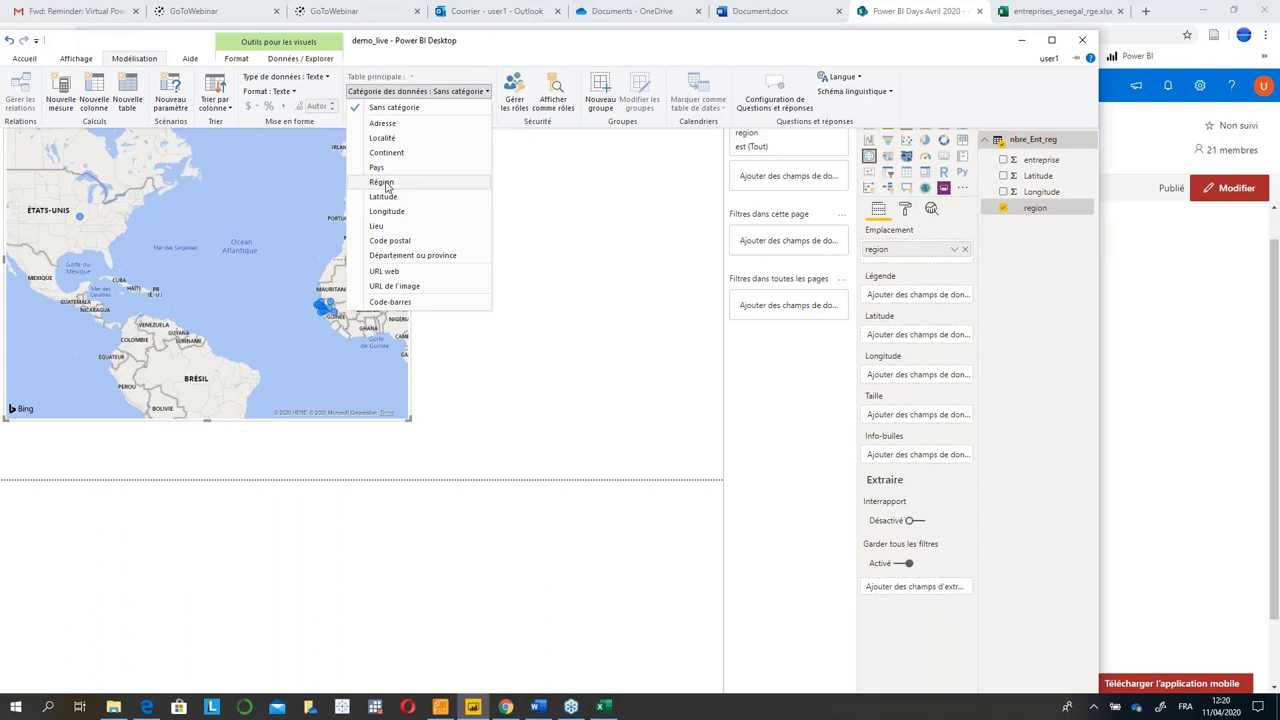
{"action": "left_click", "coordinate": [382, 182]}
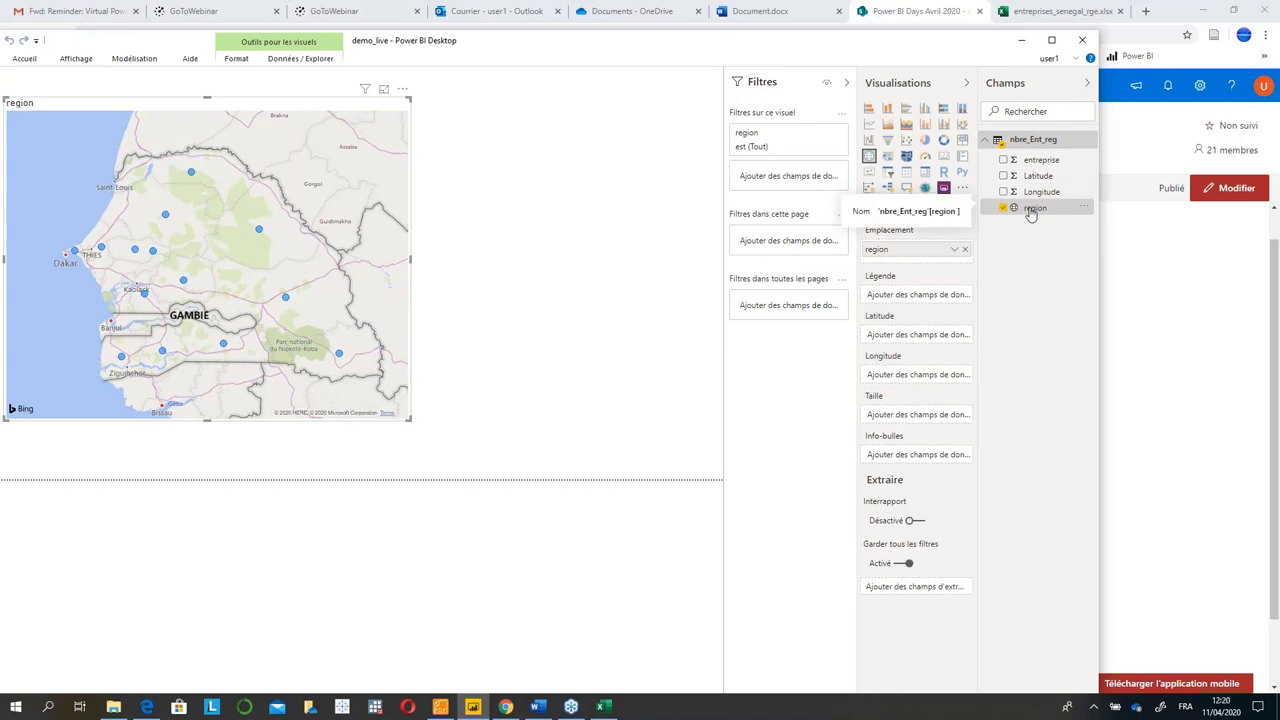
{"action": "left_click", "coordinate": [146, 61]}
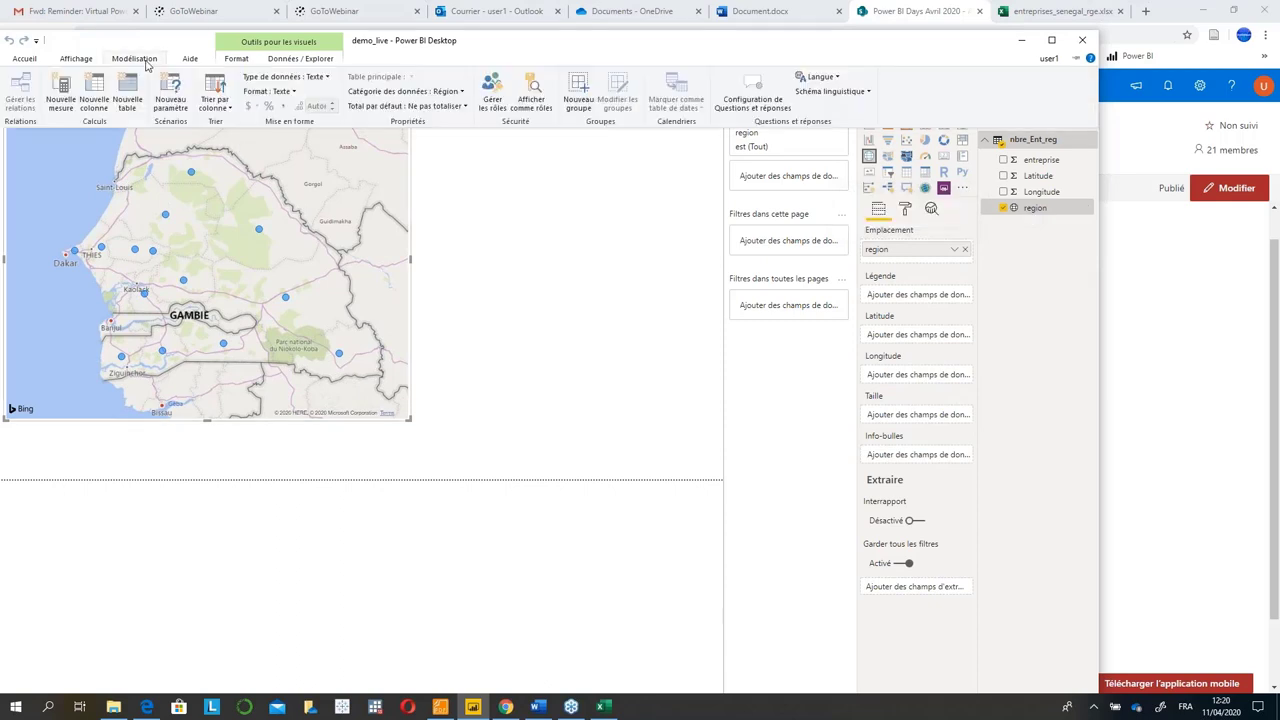
{"action": "left_click", "coordinate": [408, 93]}
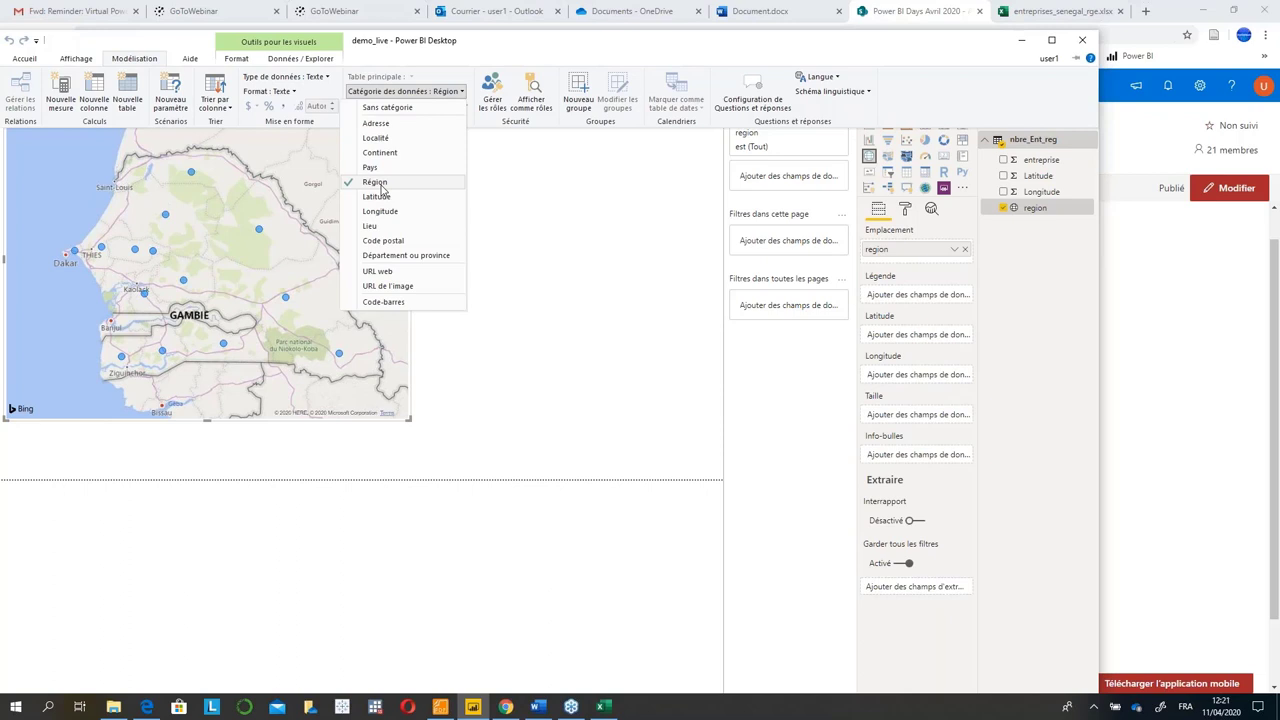
{"action": "left_click", "coordinate": [511, 194]}
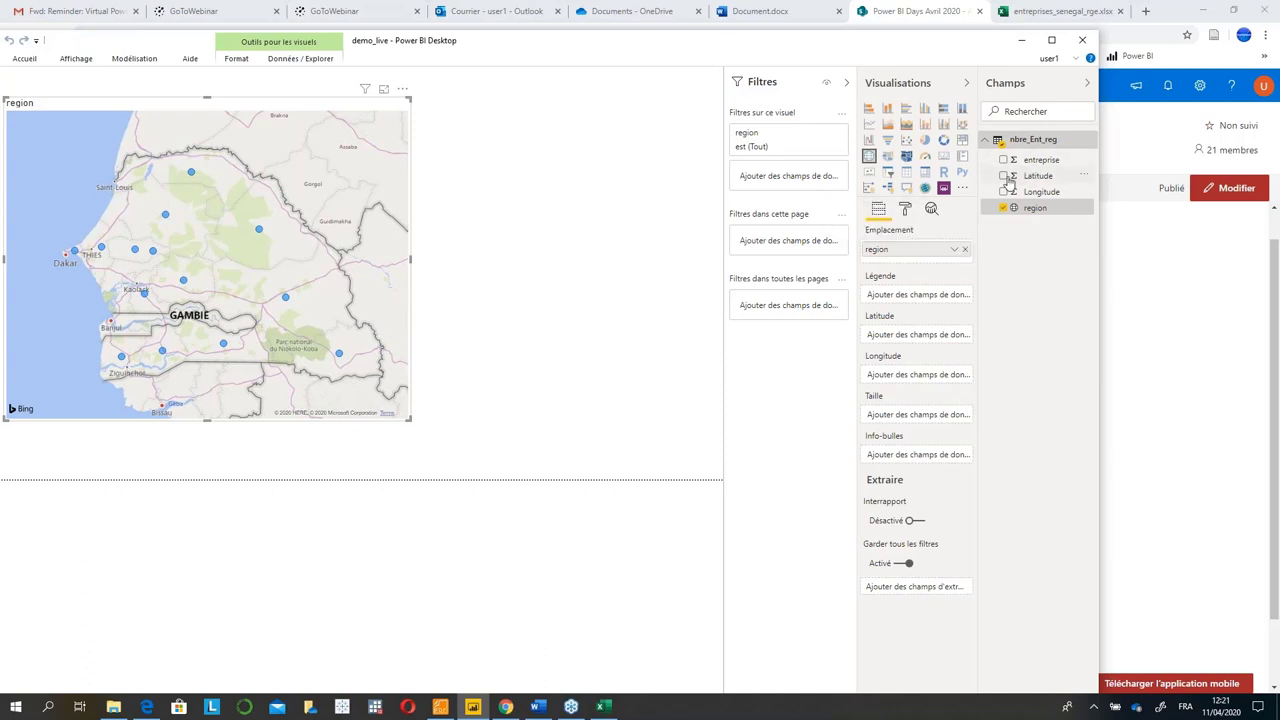
Add the Latitude and Longitude fields to the map and remove region from its location.
{"action": "left_click", "coordinate": [1004, 176]}
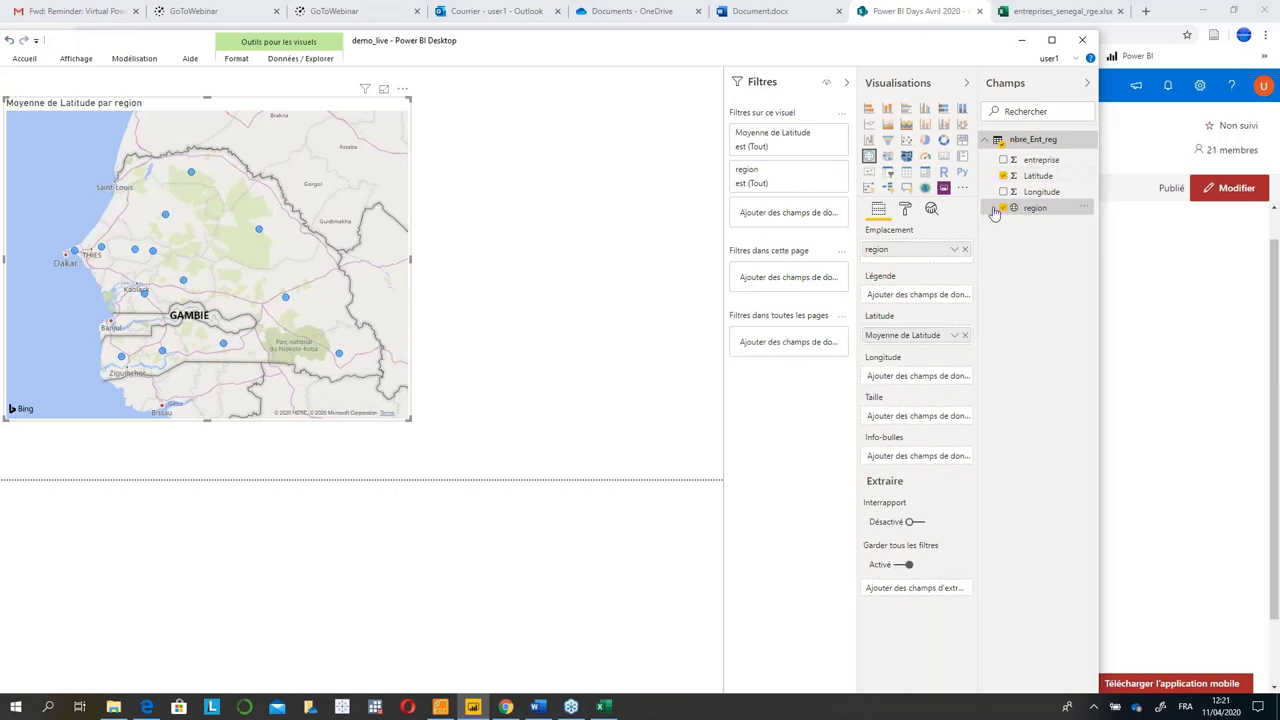
{"action": "left_click", "coordinate": [1005, 192]}
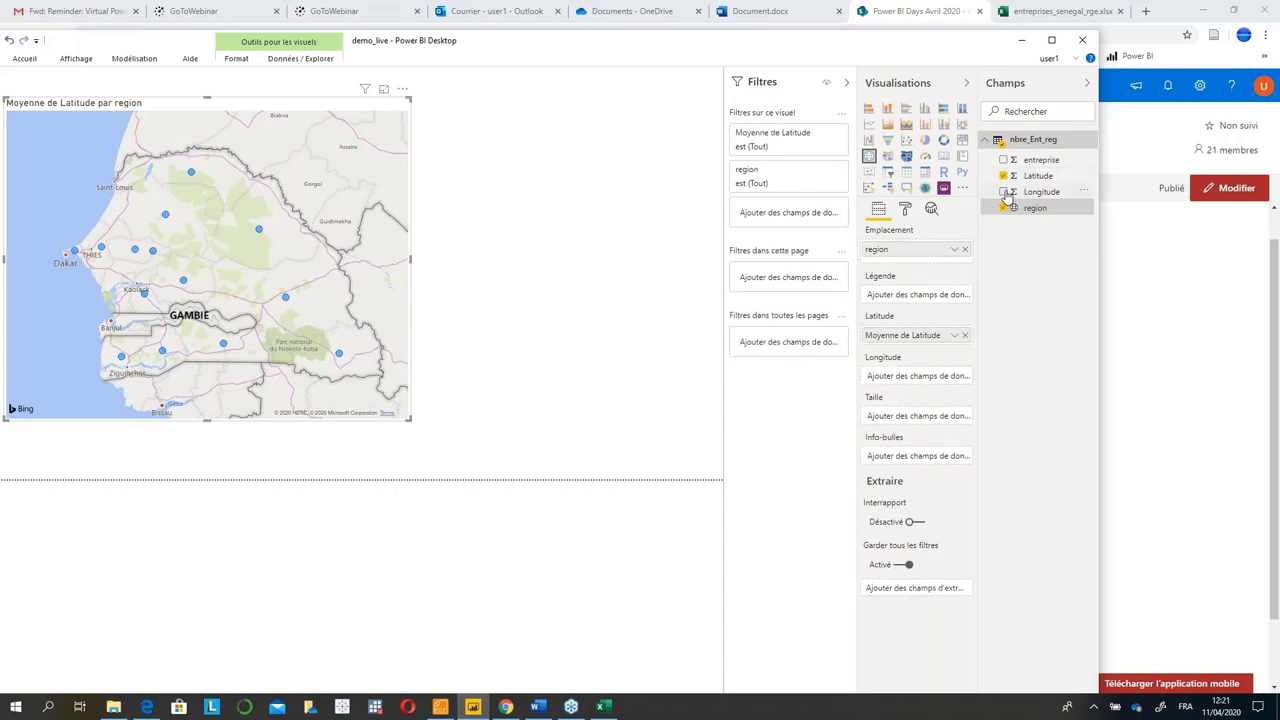
{"action": "left_click", "coordinate": [965, 249]}
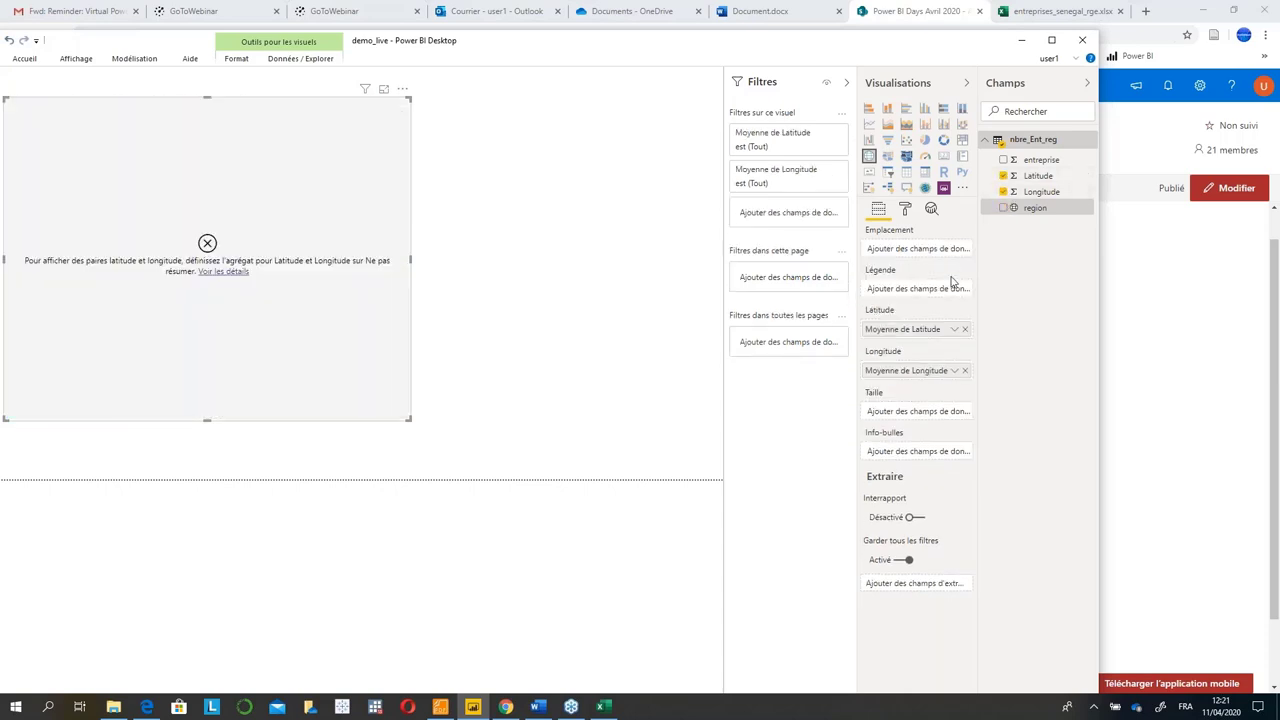
Set both Latitude and Longitude on the map to Ne pas résumer.
{"action": "left_click", "coordinate": [956, 332]}
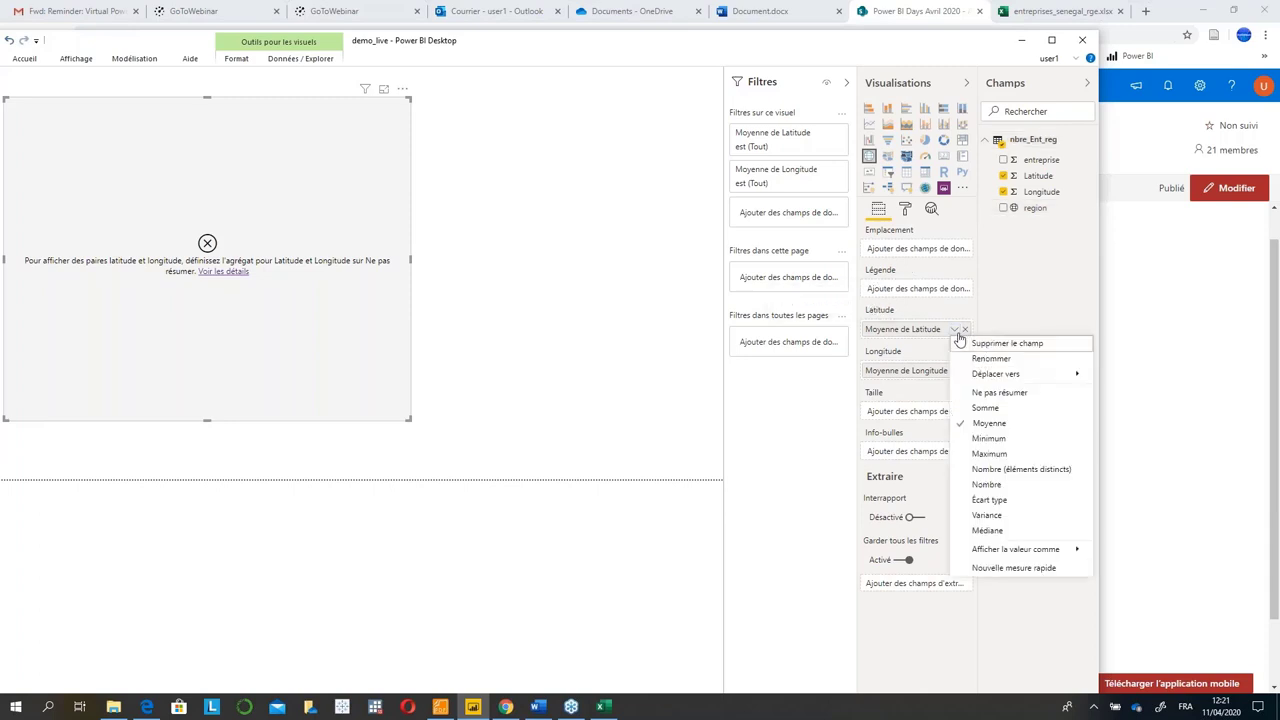
{"action": "left_click", "coordinate": [990, 392]}
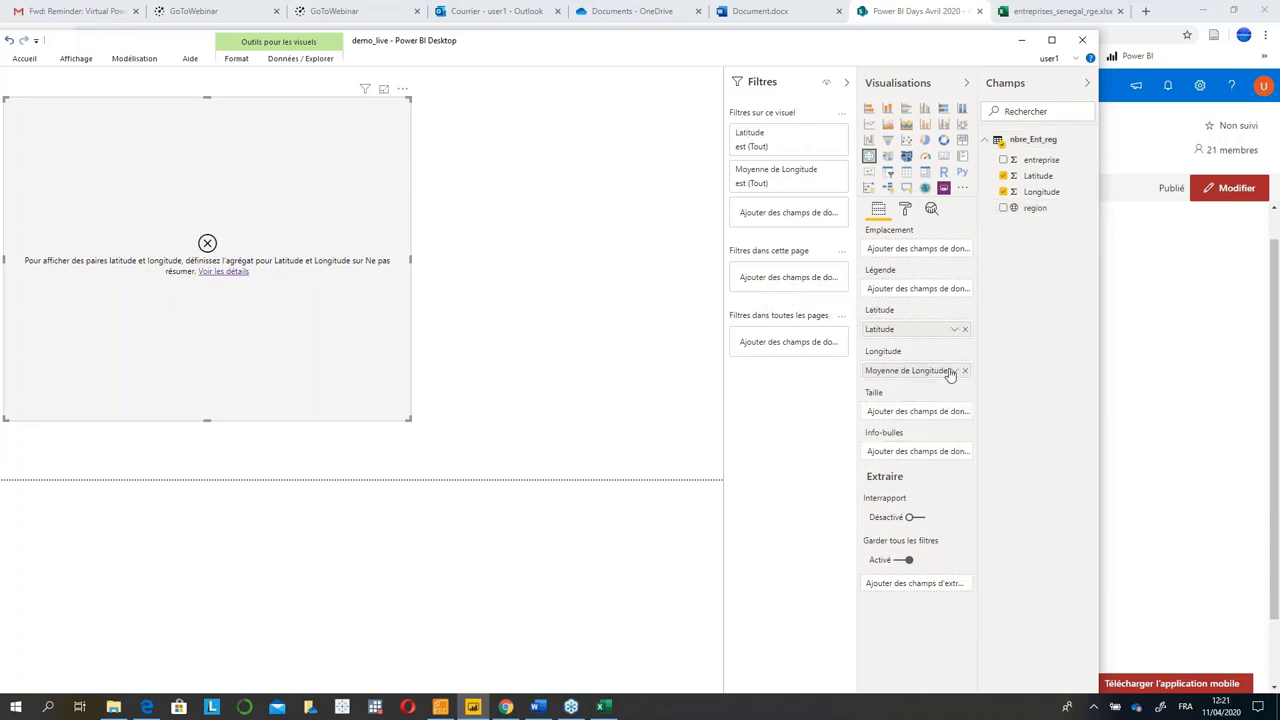
{"action": "left_click", "coordinate": [955, 371]}
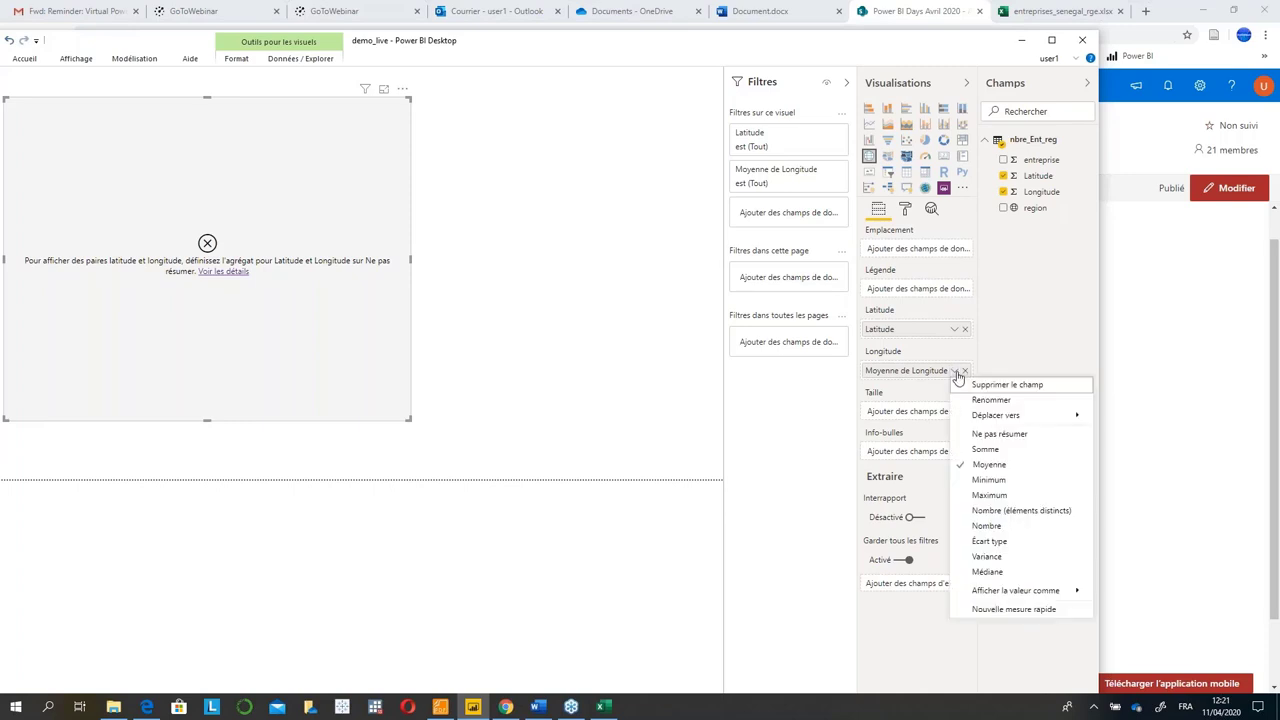
{"action": "left_click", "coordinate": [990, 434]}
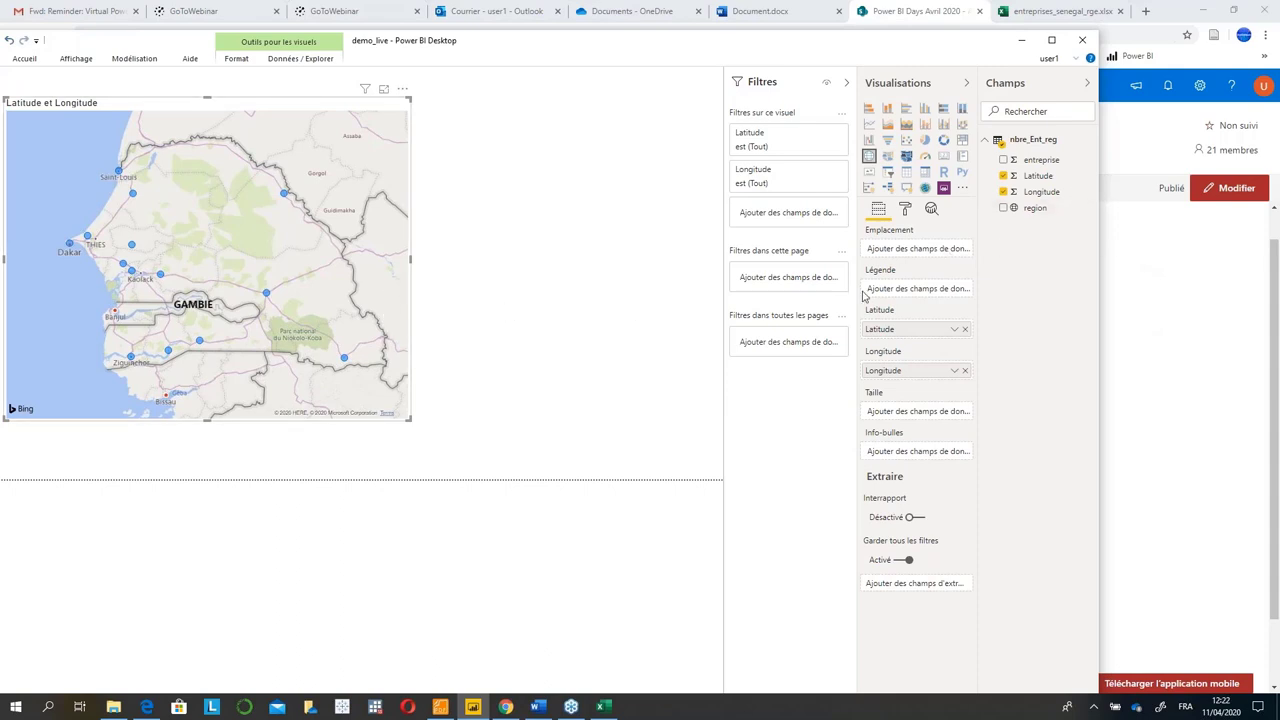
Try region as the map's location, remove it again, and review the aggregation options of Latitude.
{"action": "left_click_drag", "start_coordinate": [1042, 208], "coordinate": [918, 254]}
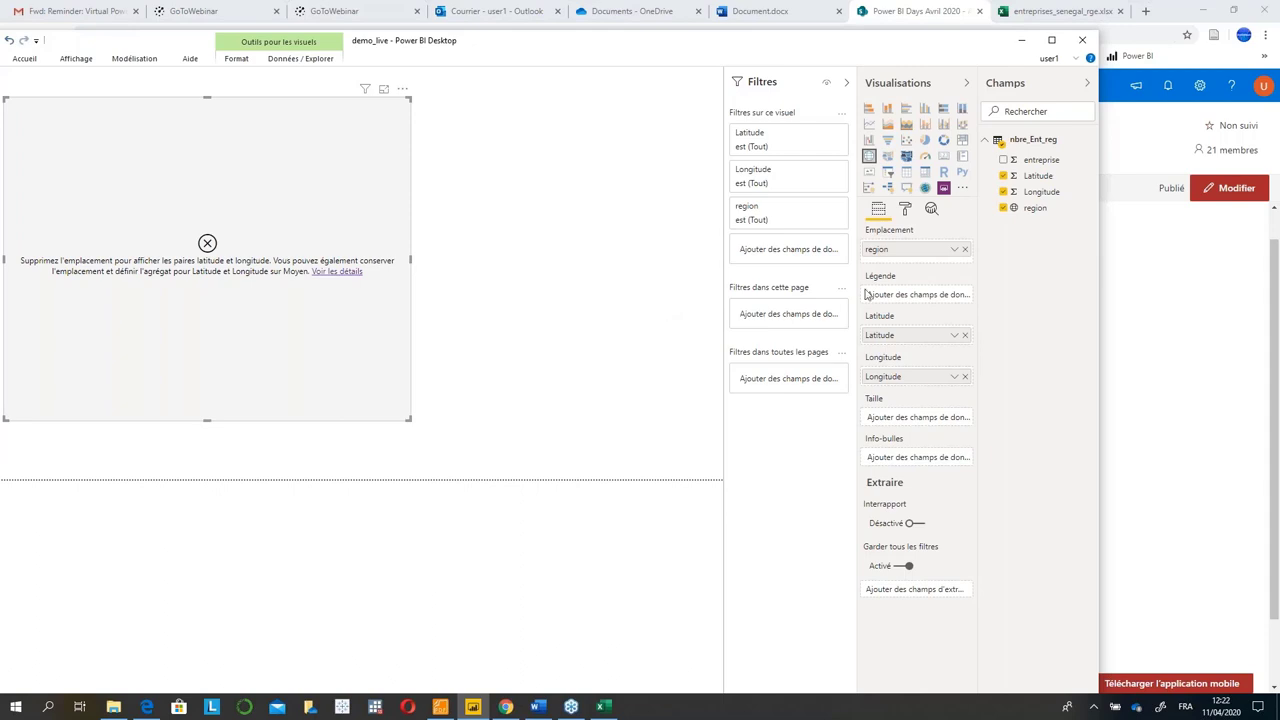
{"action": "left_click", "coordinate": [965, 250]}
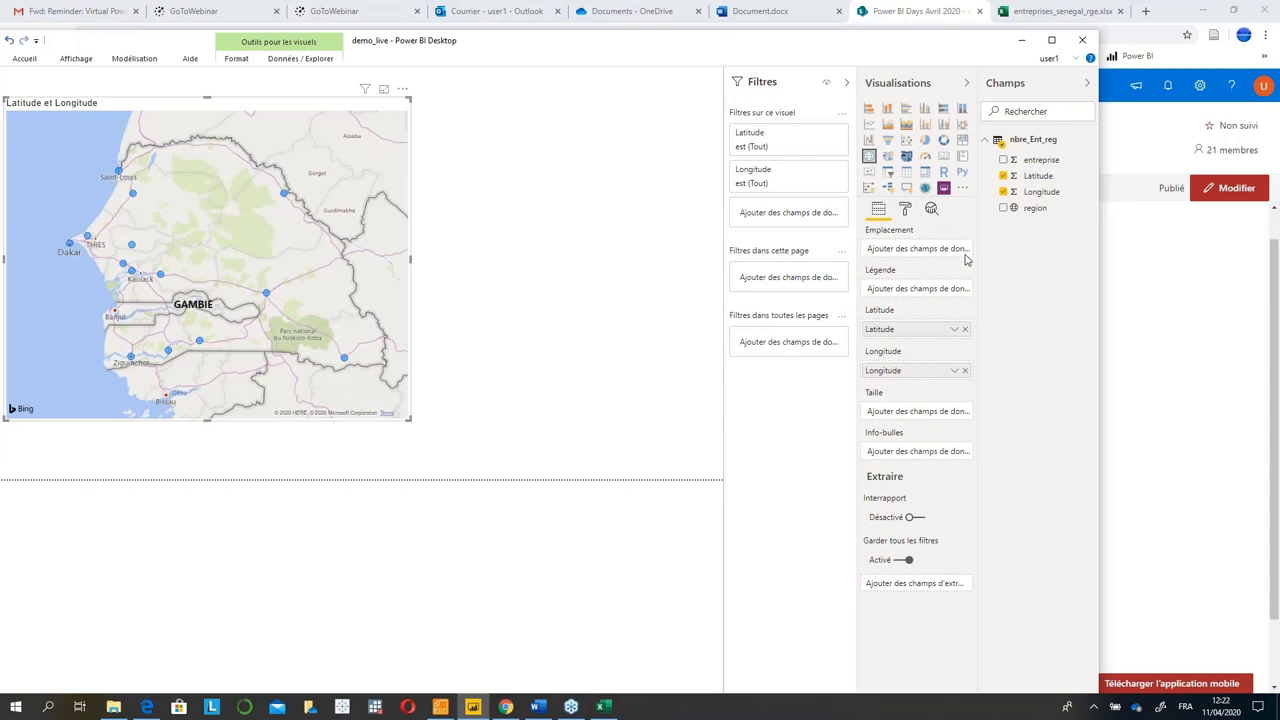
{"action": "left_click", "coordinate": [954, 330]}
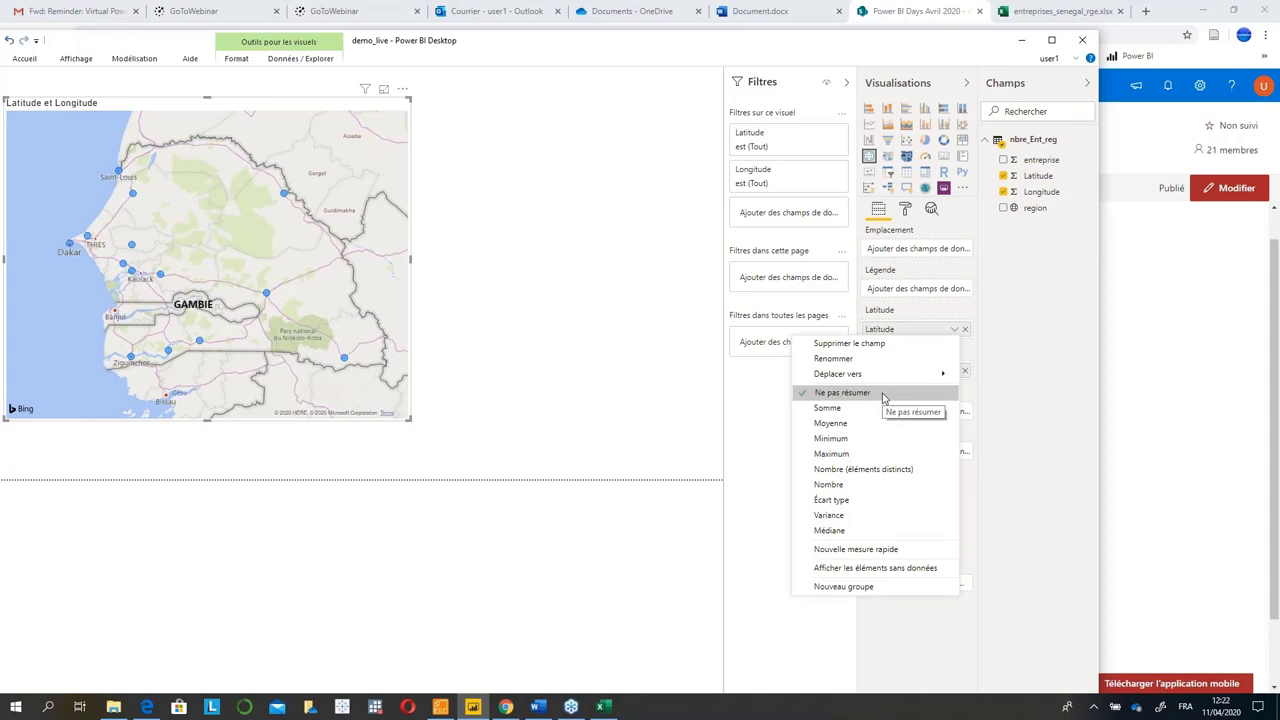
{"action": "left_click", "coordinate": [960, 324]}
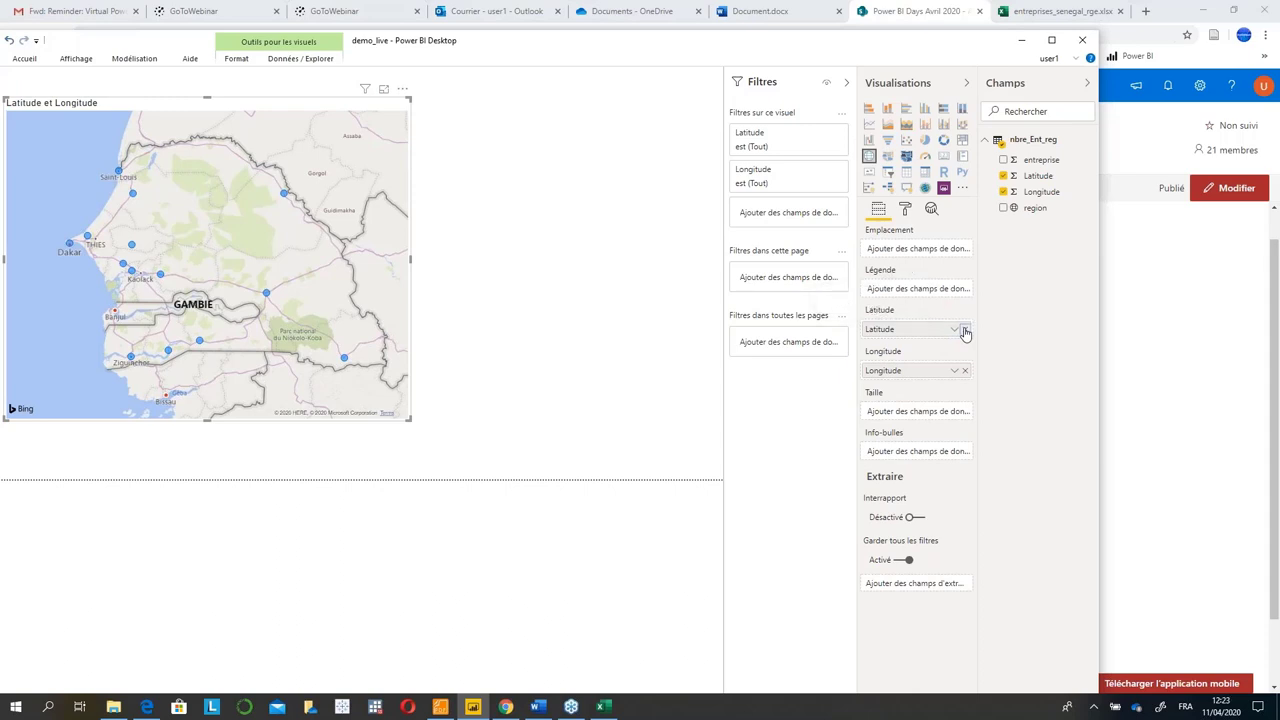
Remove Latitude and Longitude from the map and delete the map visual from the page.
{"action": "left_click", "coordinate": [965, 330]}
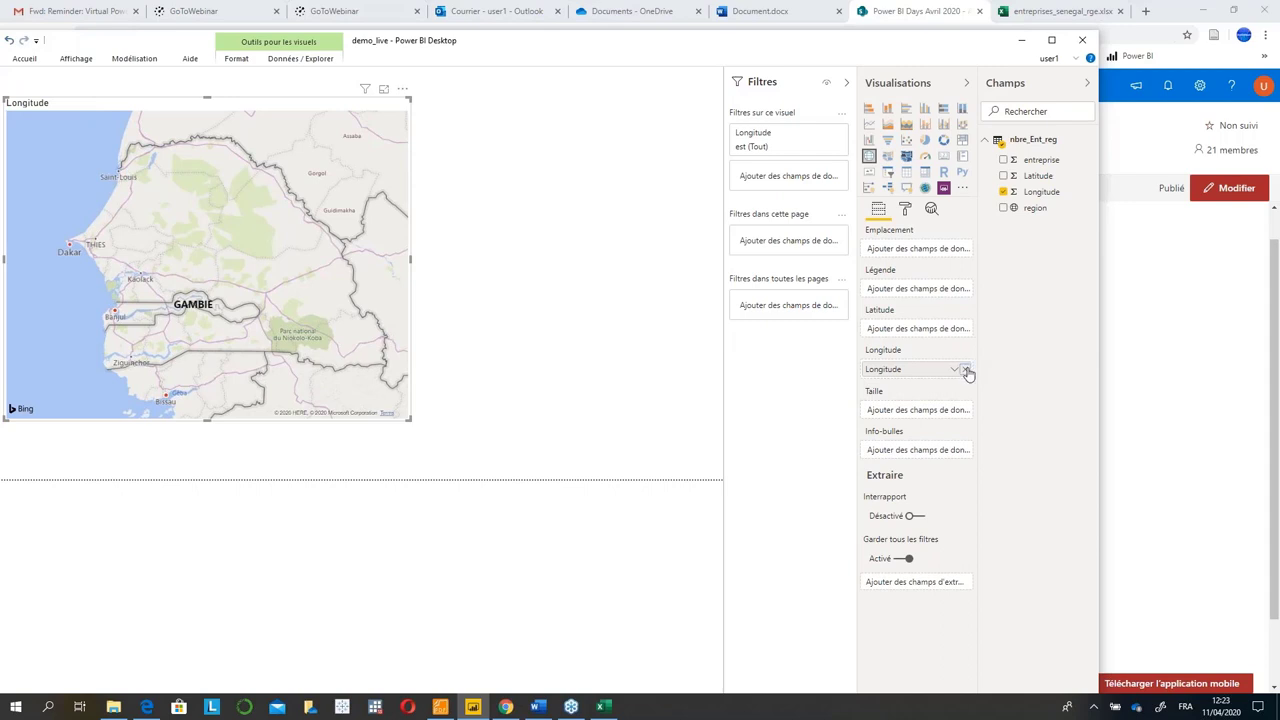
{"action": "left_click", "coordinate": [965, 370]}
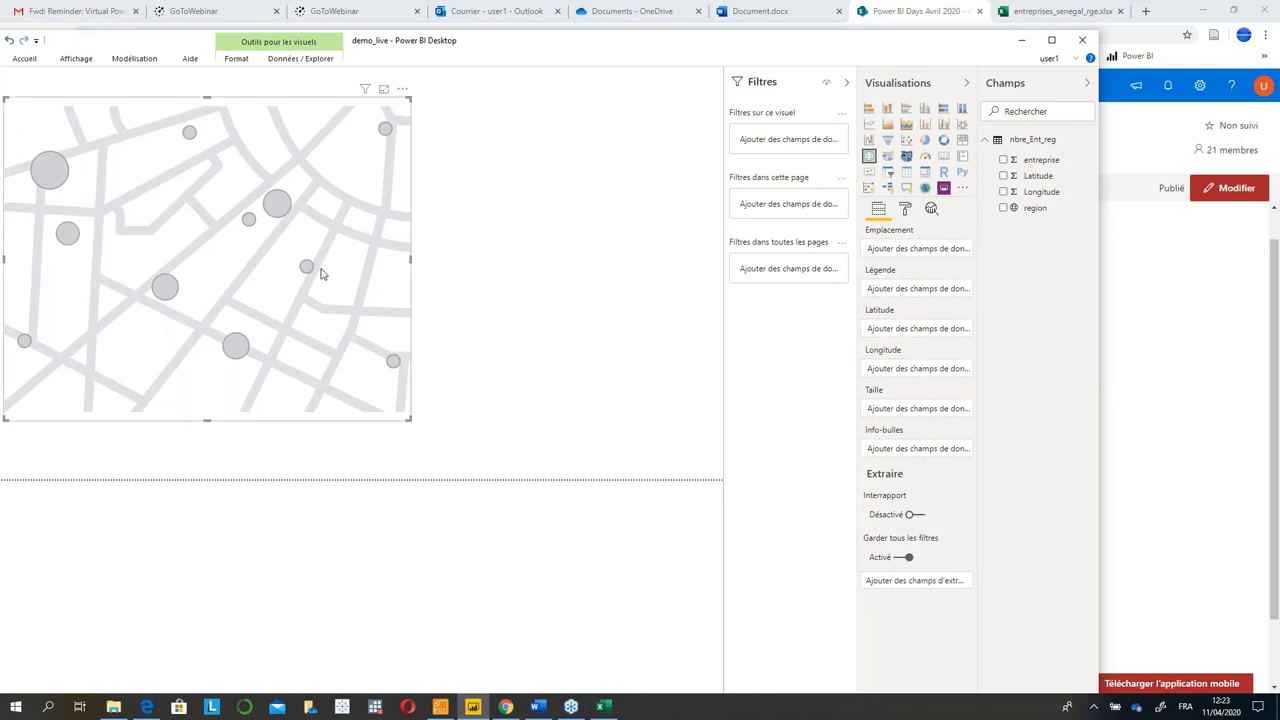
{"action": "key", "text": "Delete"}
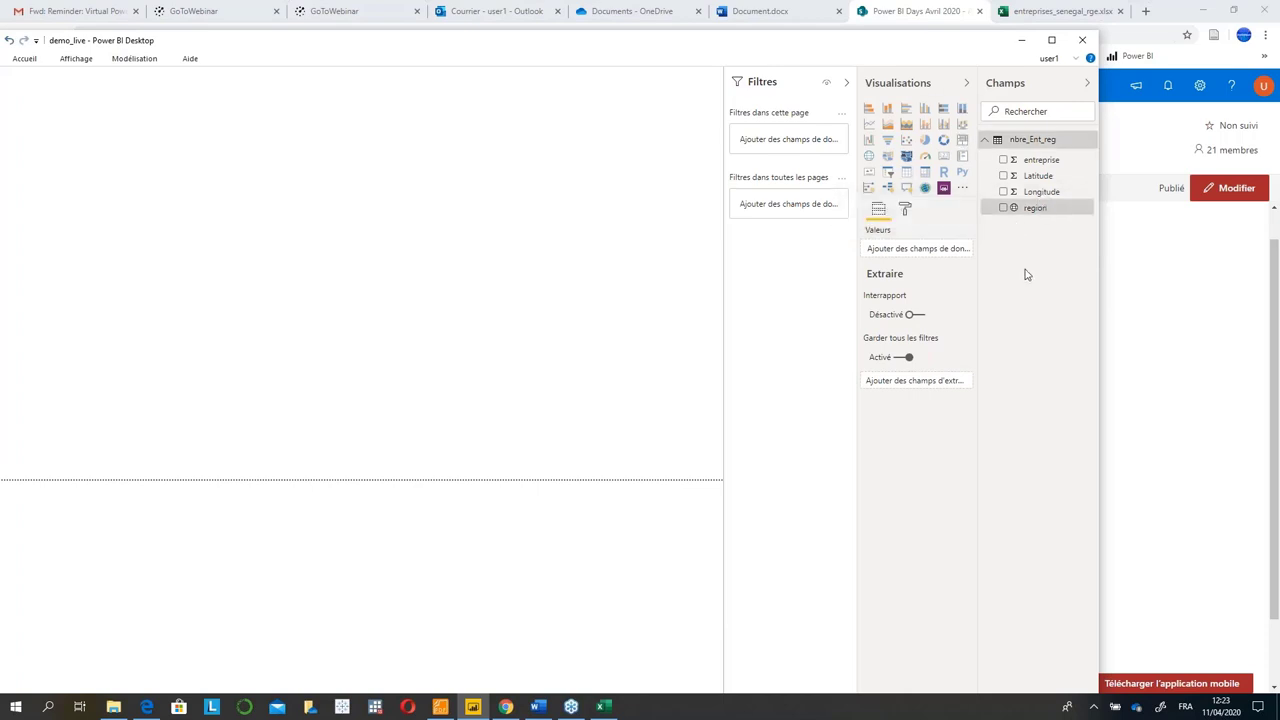
{"action": "left_click", "coordinate": [1050, 214]}
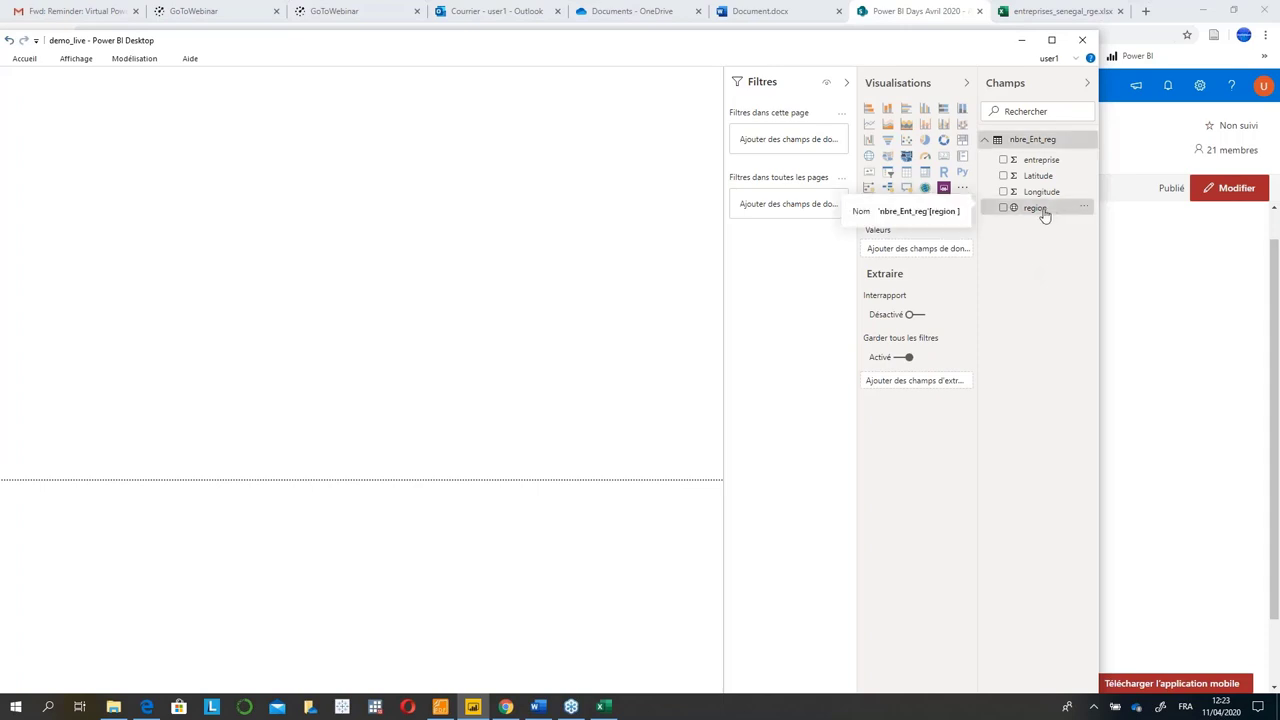
{"action": "left_click", "coordinate": [1022, 305]}
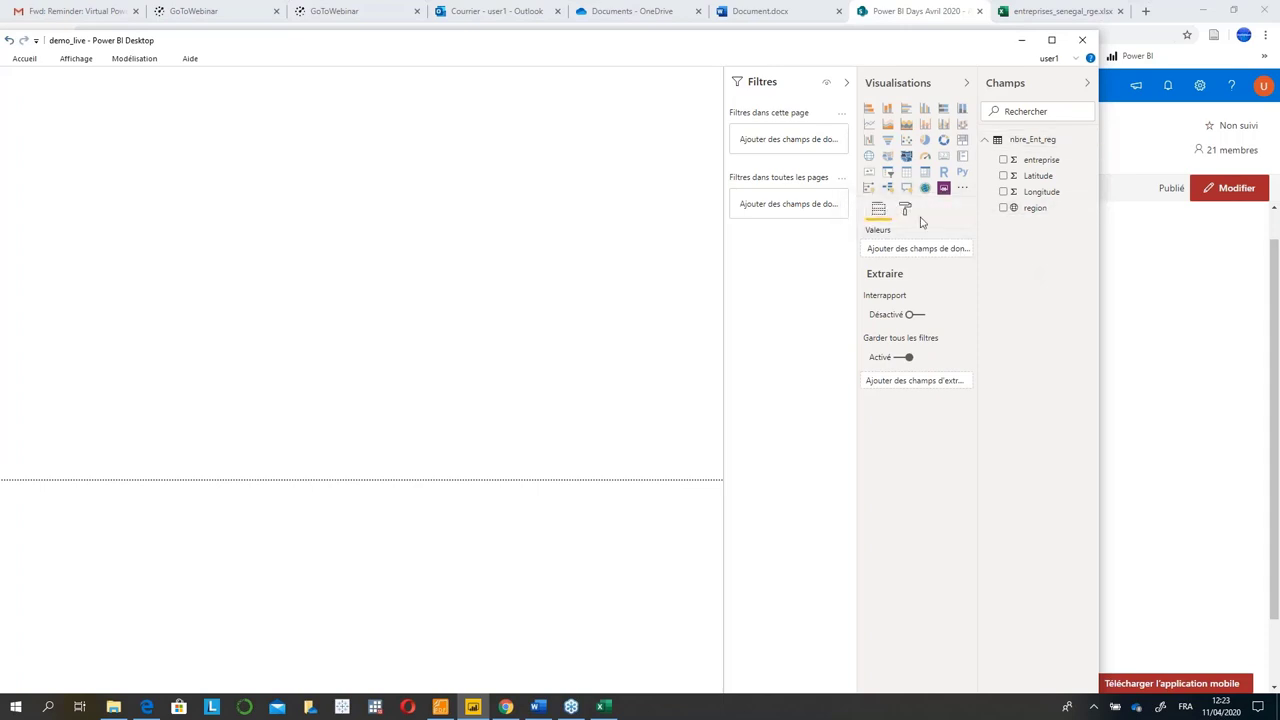
Insert a new, enlarged bubble map on the empty page and assign the Latitude and Longitude fields as its coordinates.
{"action": "left_click", "coordinate": [869, 157]}
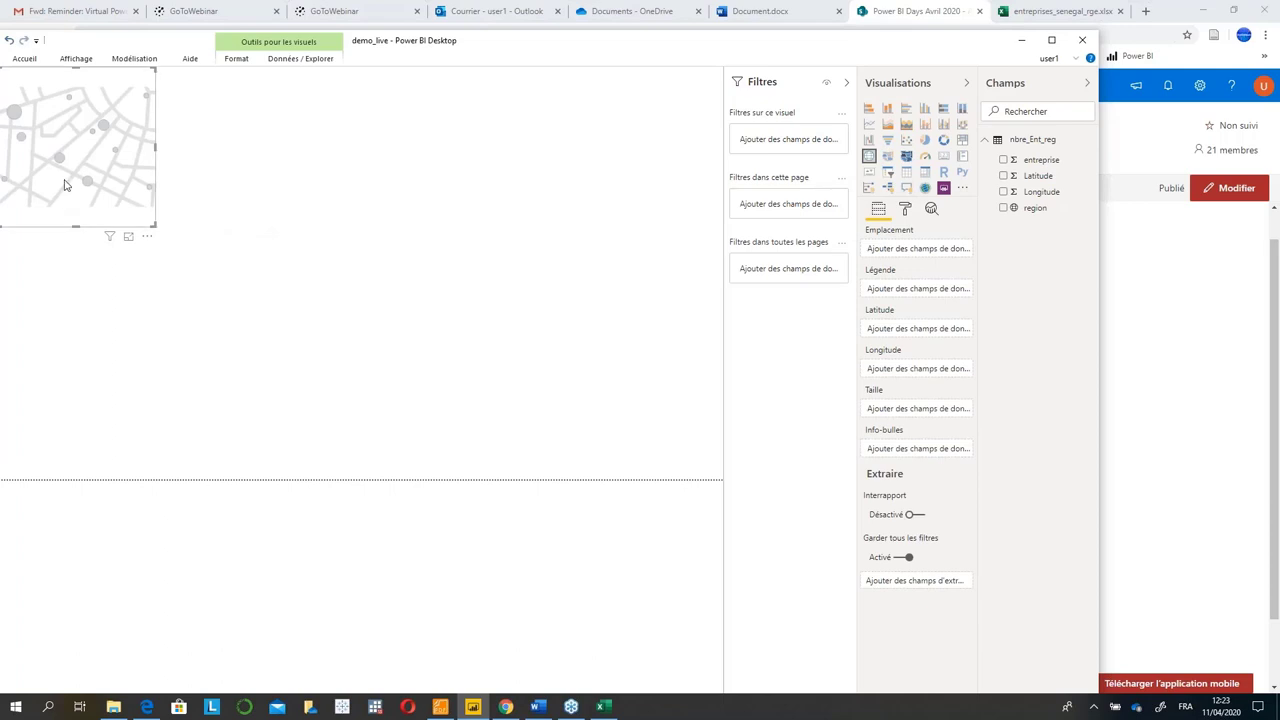
{"action": "left_click_drag", "start_coordinate": [60, 228], "coordinate": [63, 251]}
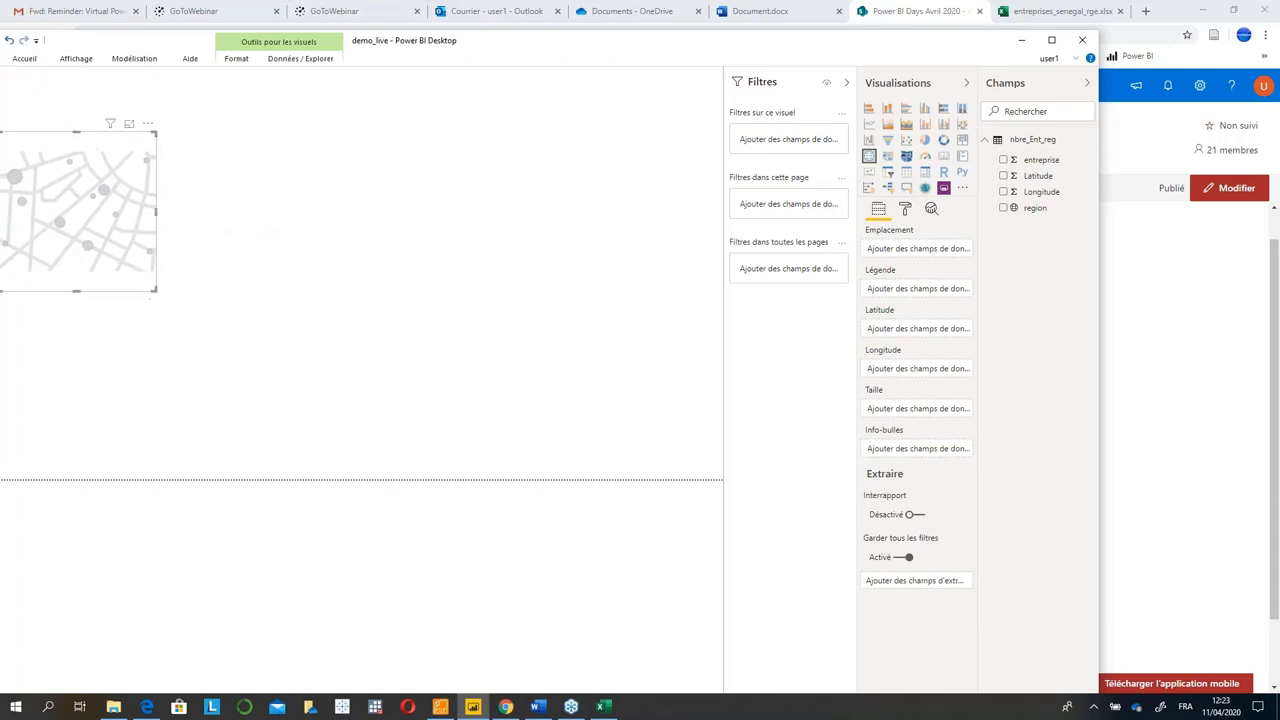
{"action": "left_click_drag", "start_coordinate": [153, 291], "coordinate": [387, 452]}
{"action": "left_click_drag", "start_coordinate": [286, 347], "coordinate": [295, 349]}
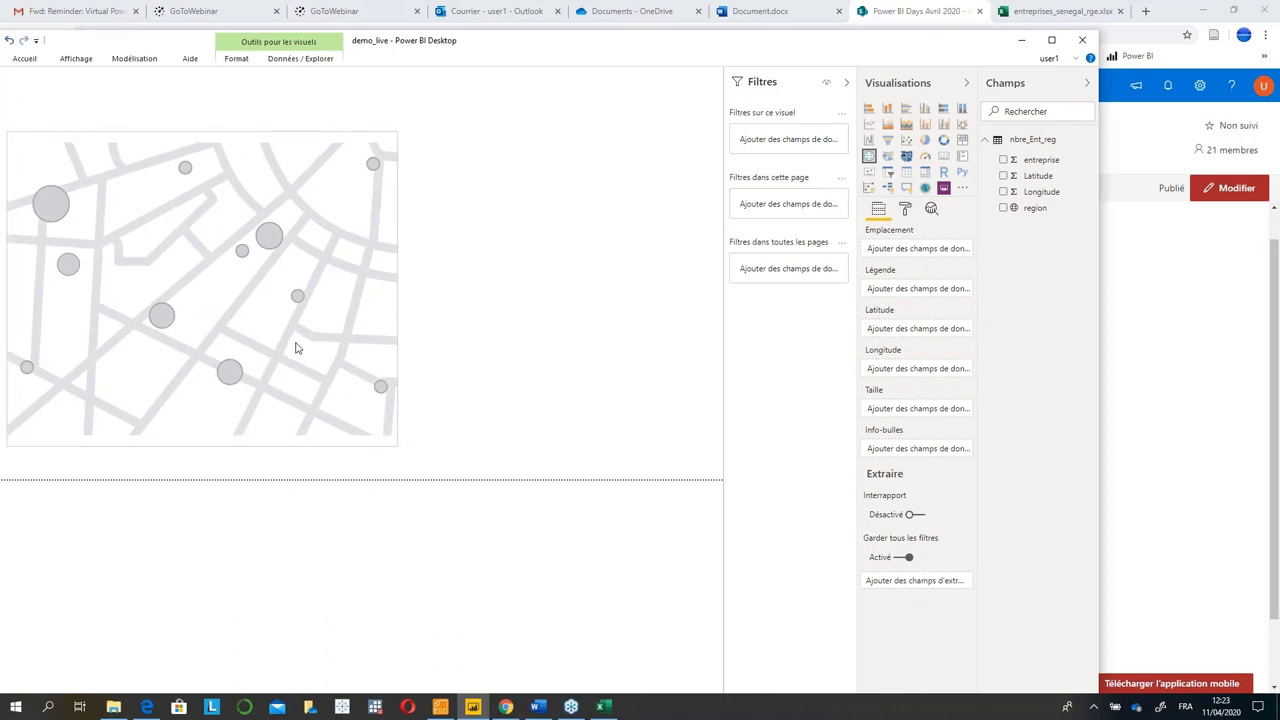
{"action": "left_click", "coordinate": [443, 314]}
{"action": "left_click", "coordinate": [376, 286]}
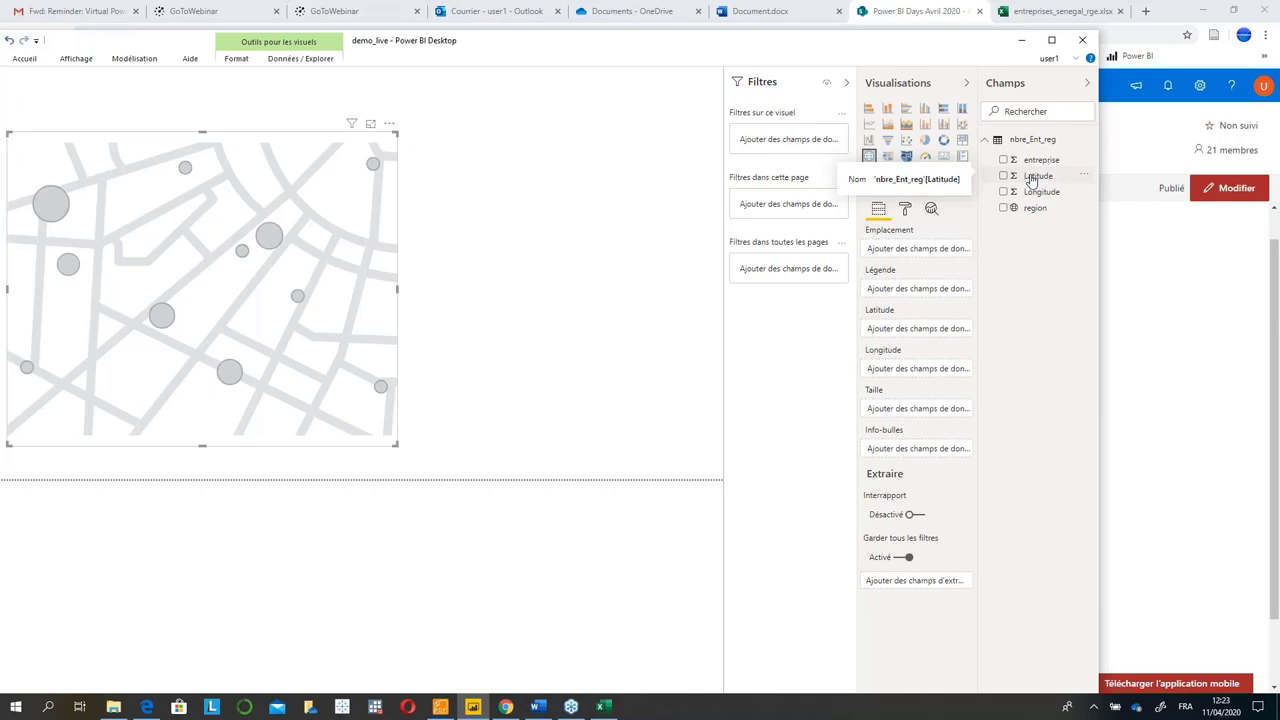
{"action": "left_click_drag", "start_coordinate": [1031, 178], "coordinate": [905, 330]}
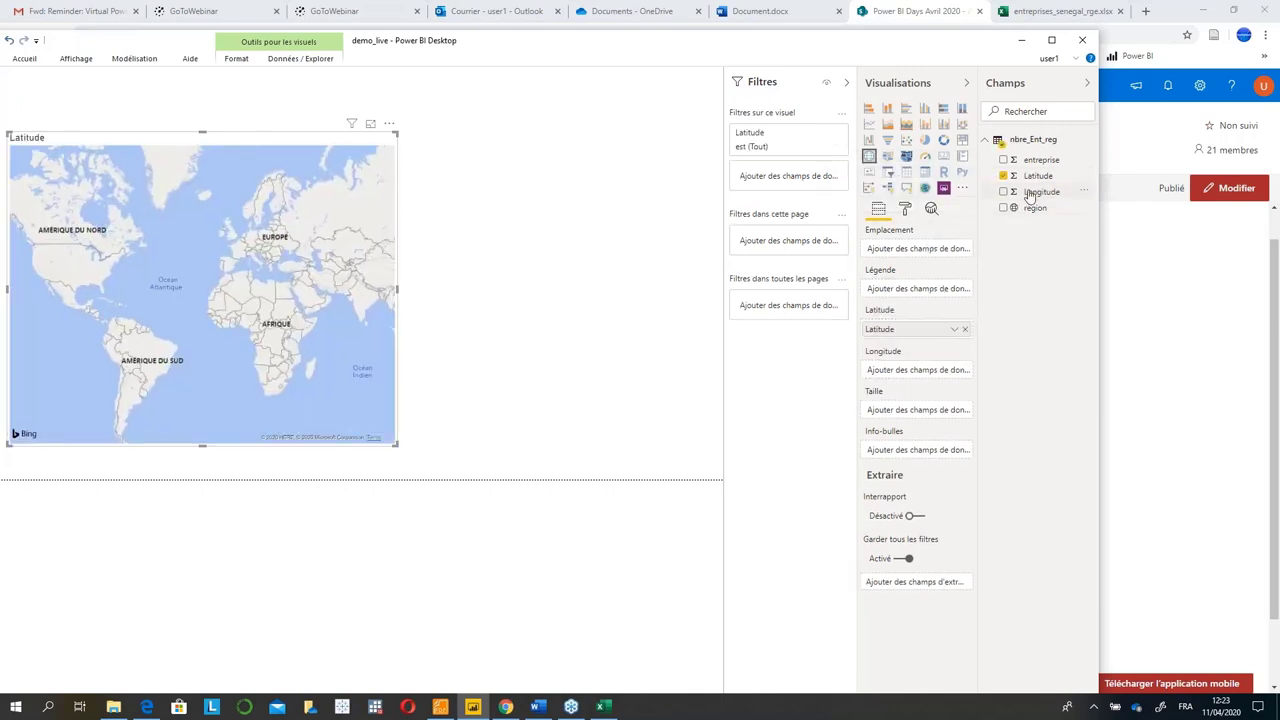
{"action": "left_click_drag", "start_coordinate": [1035, 197], "coordinate": [912, 370]}
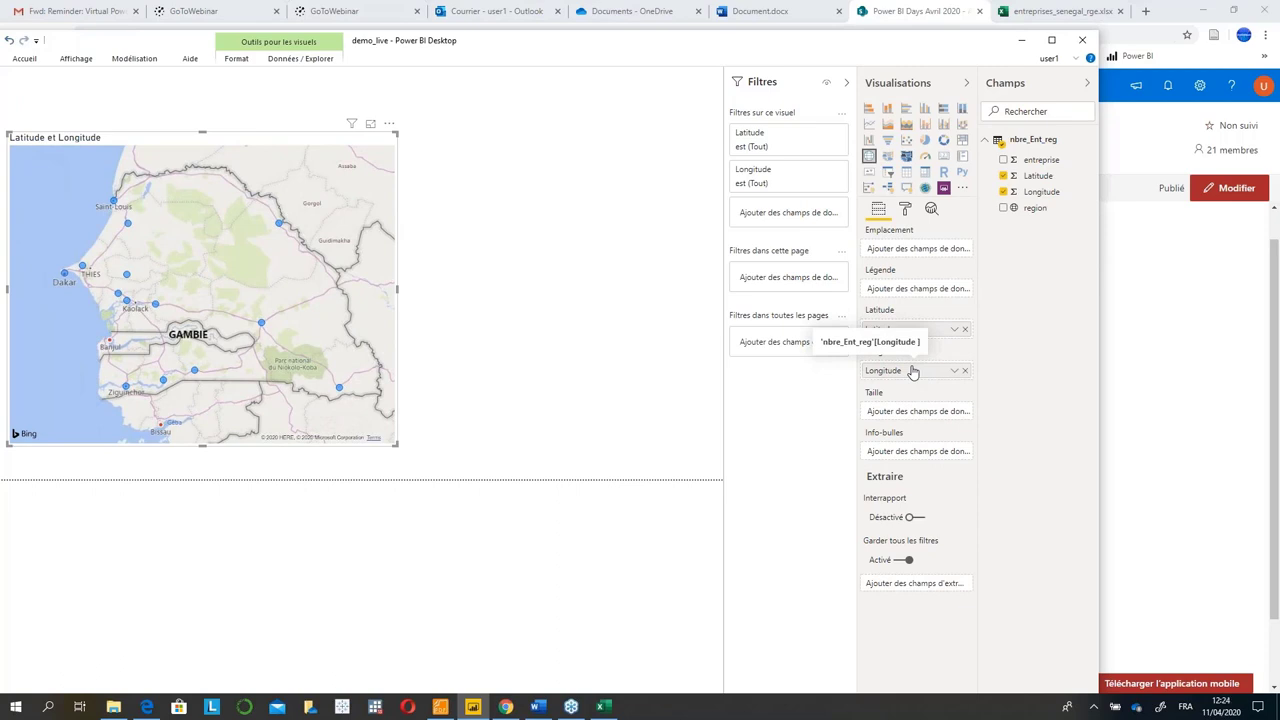
Try the Moyenne aggregation on the map's Latitude and switch it back to Ne pas résumer.
{"action": "left_click", "coordinate": [955, 330]}
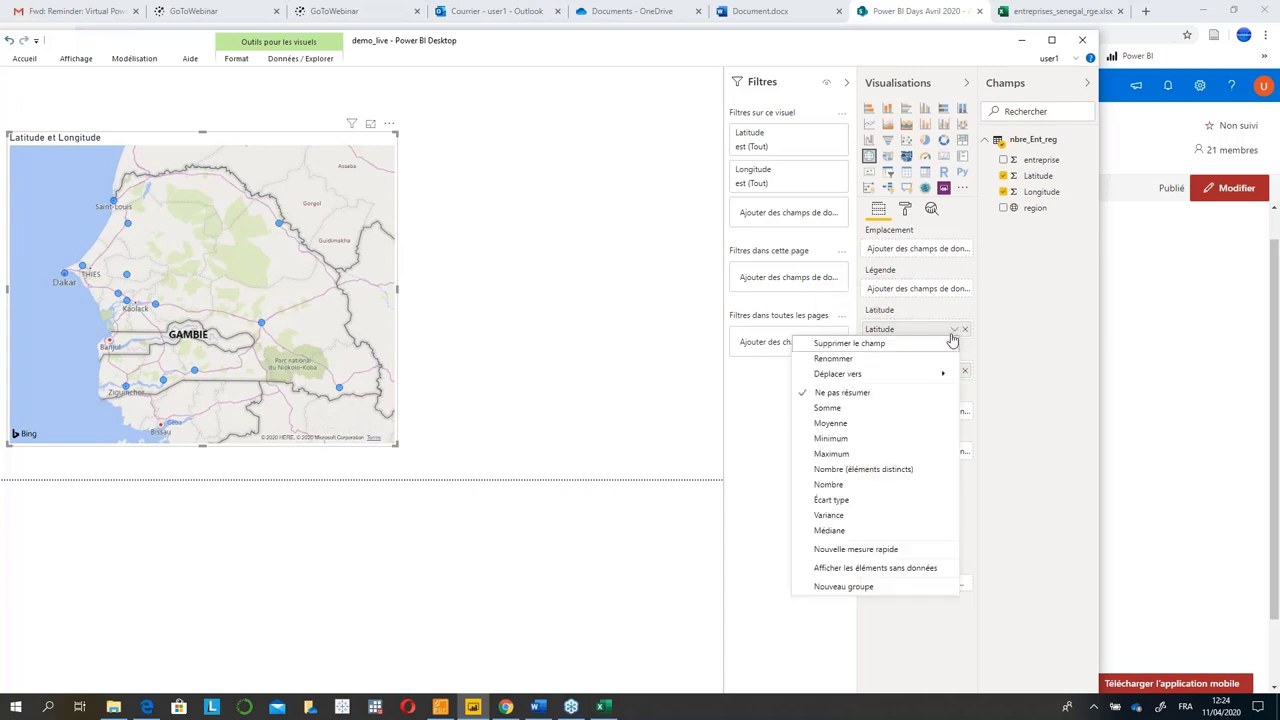
{"action": "left_click", "coordinate": [883, 423]}
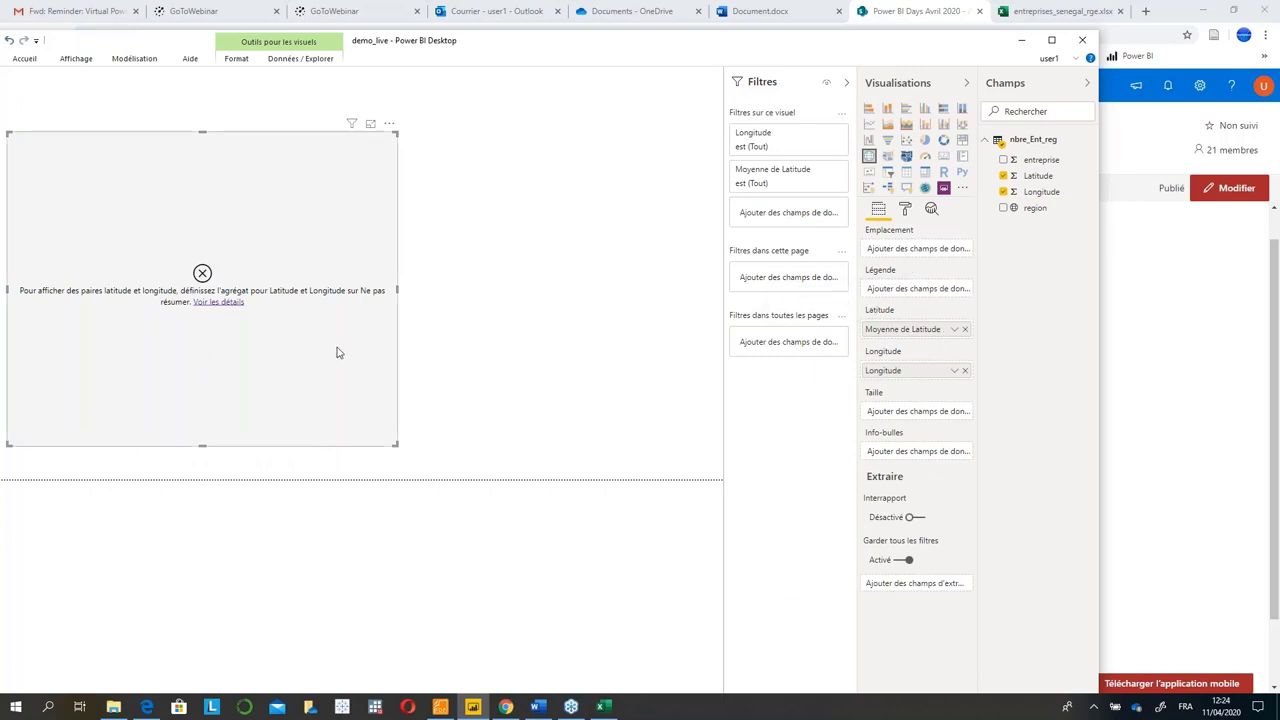
{"action": "left_click", "coordinate": [954, 331]}
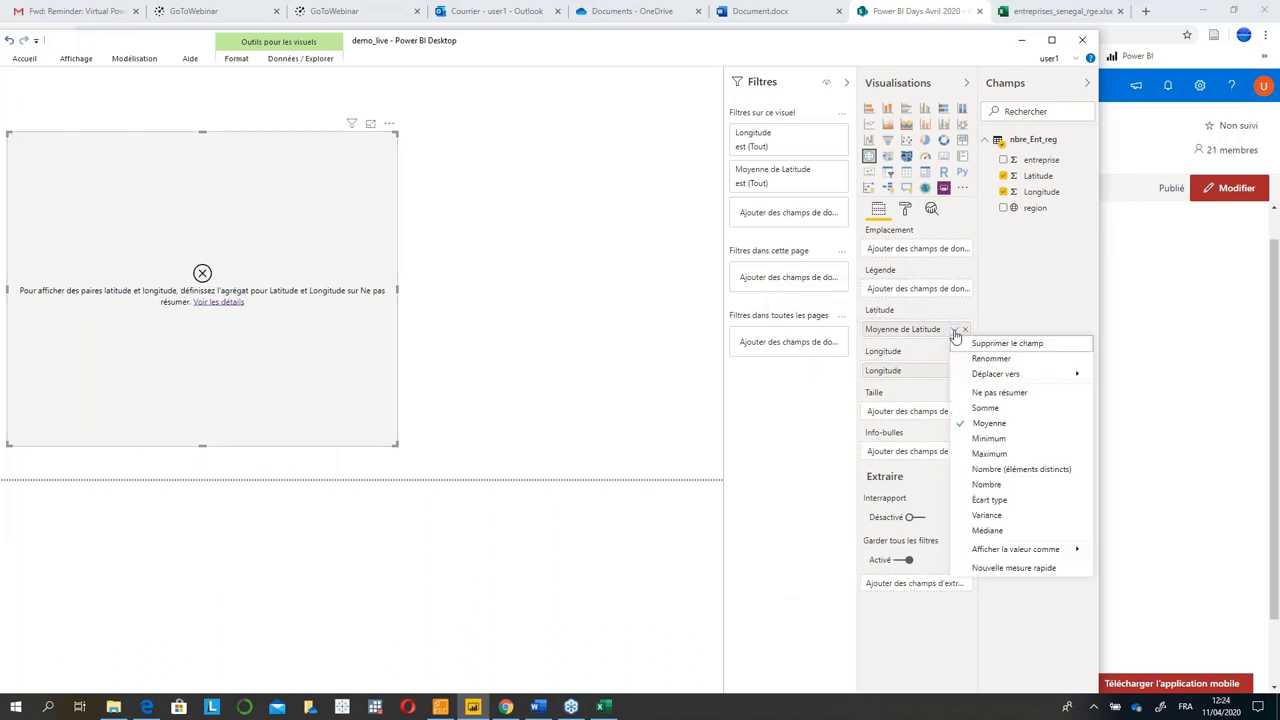
{"action": "left_click", "coordinate": [990, 395]}
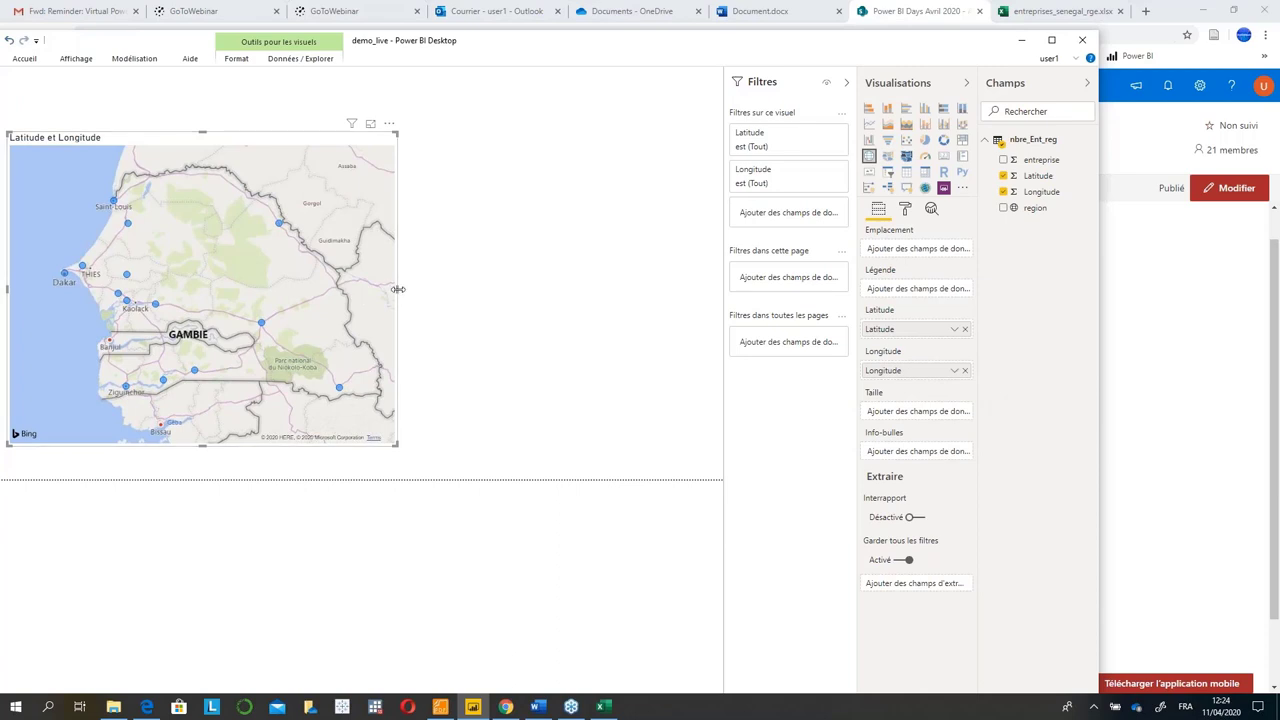
Narrow the existing map and place a second bubble map beside it with region as its location.
{"action": "left_click_drag", "start_coordinate": [398, 289], "coordinate": [305, 289]}
{"action": "left_click", "coordinate": [426, 258]}
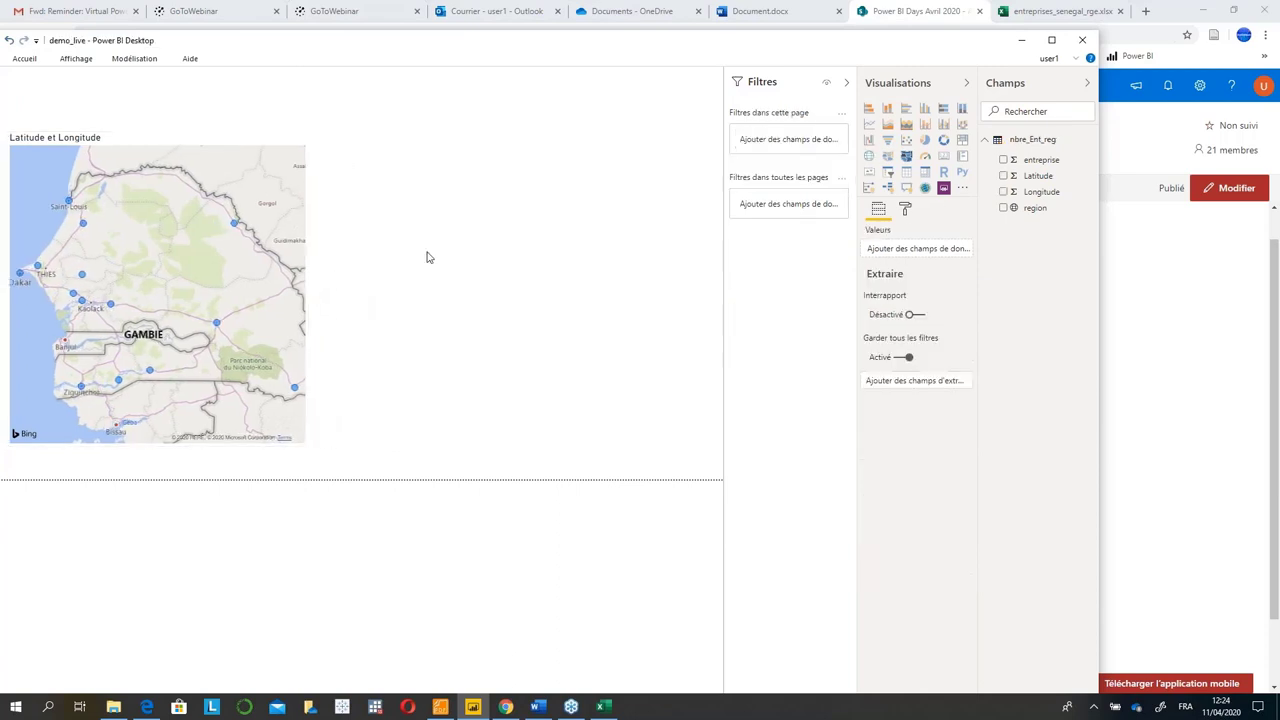
{"action": "left_click", "coordinate": [869, 157]}
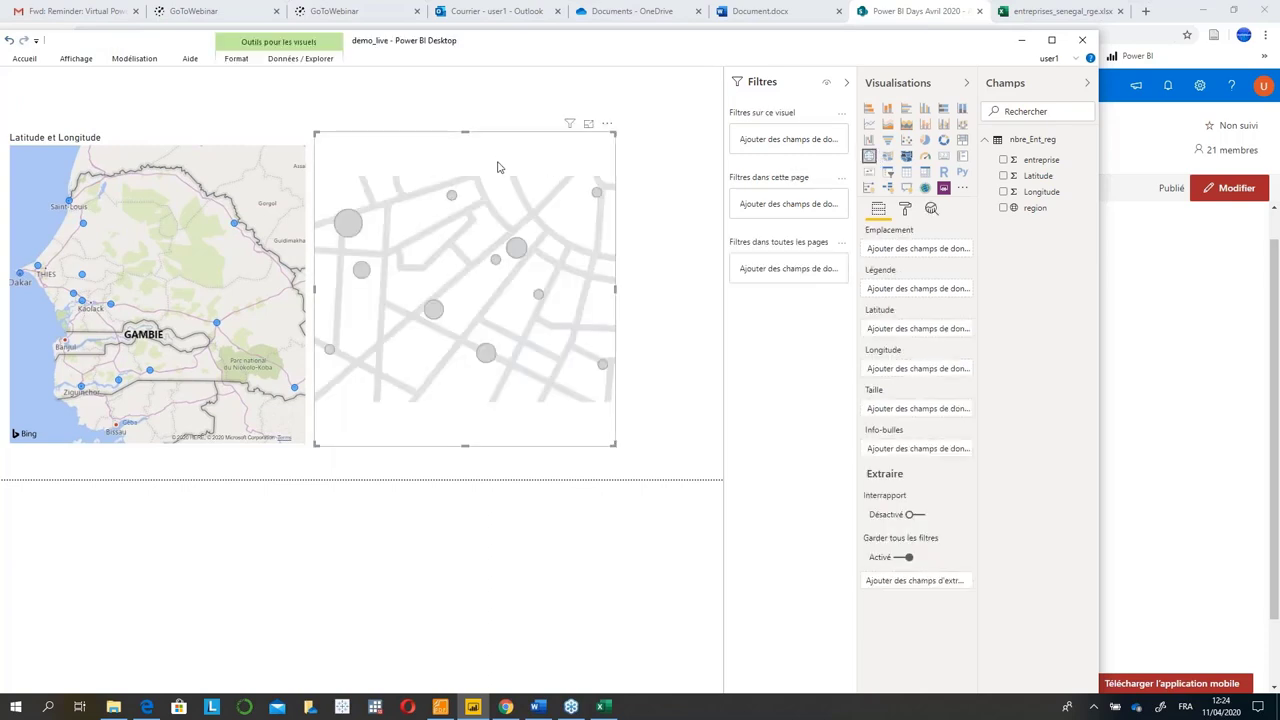
{"action": "left_click_drag", "start_coordinate": [500, 165], "coordinate": [543, 164]}
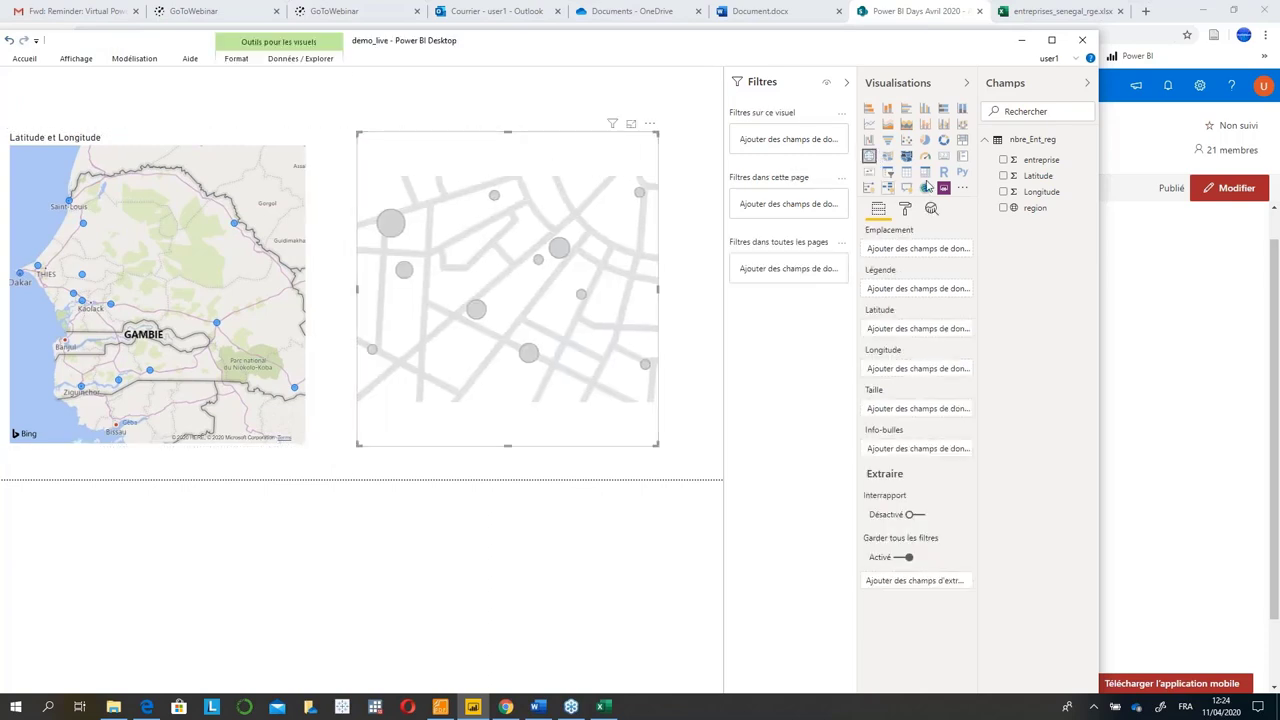
{"action": "left_click_drag", "start_coordinate": [1021, 213], "coordinate": [876, 254]}
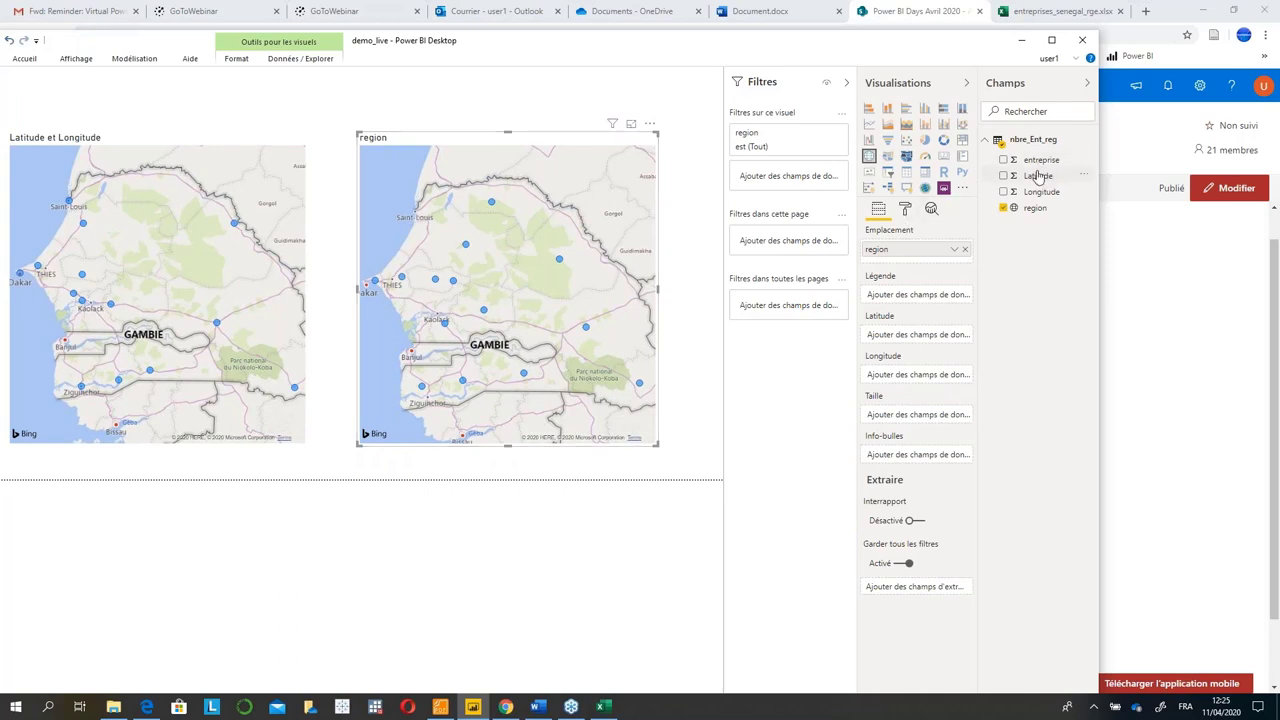
Add Latitude and Longitude as the second map's coordinates and set the Latitude aggregation to Moyenne.
{"action": "left_click_drag", "start_coordinate": [1038, 176], "coordinate": [920, 297]}
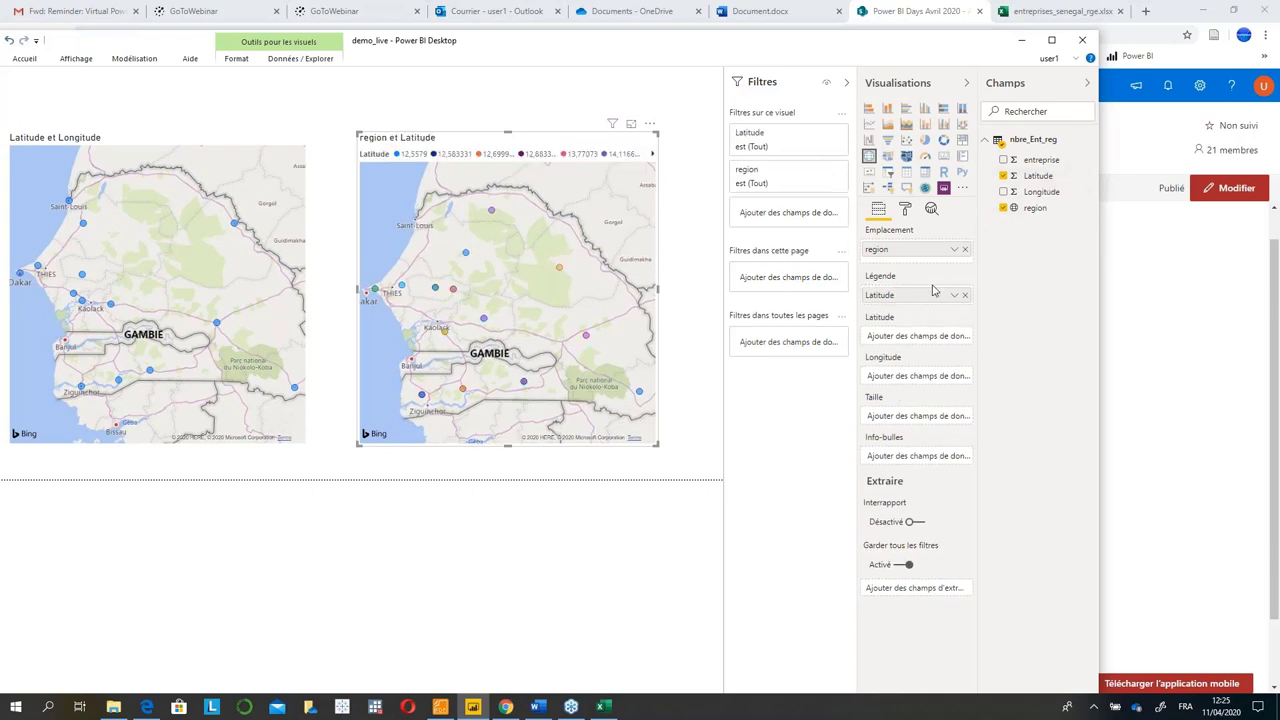
{"action": "left_click_drag", "start_coordinate": [932, 297], "coordinate": [924, 337]}
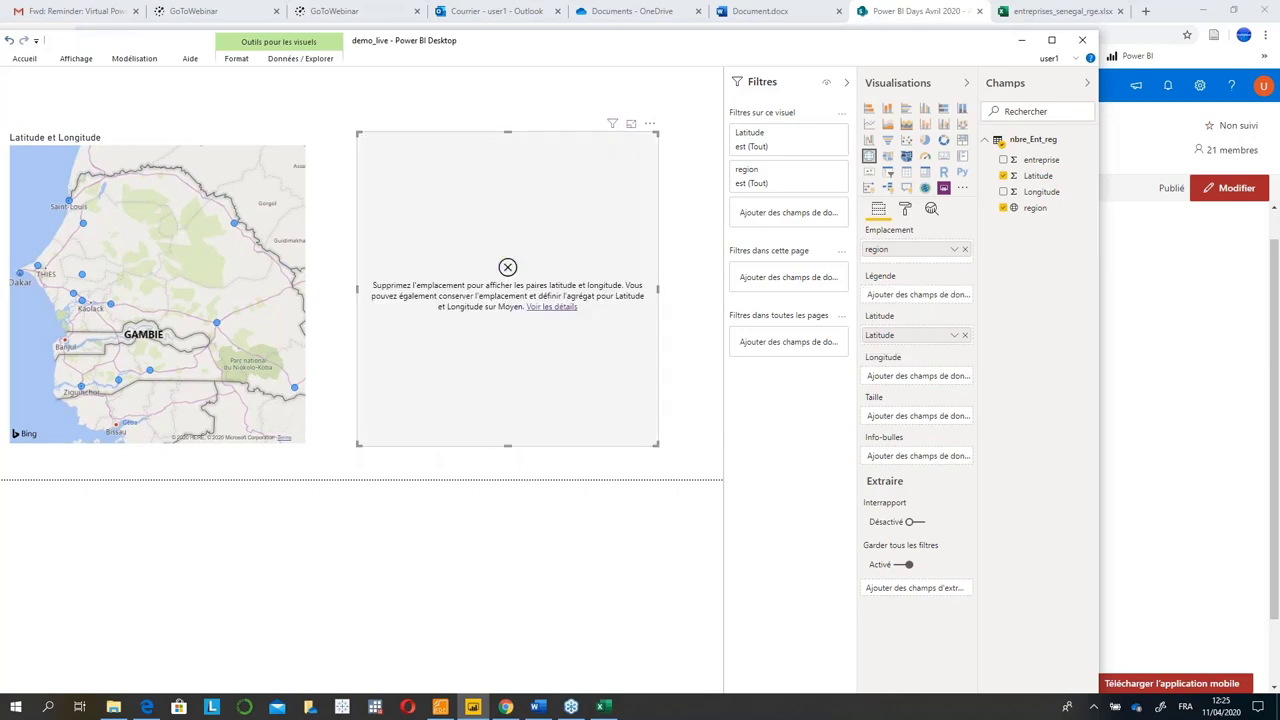
{"action": "left_click_drag", "start_coordinate": [1050, 195], "coordinate": [956, 371]}
{"action": "left_click_drag", "start_coordinate": [951, 374], "coordinate": [951, 375]}
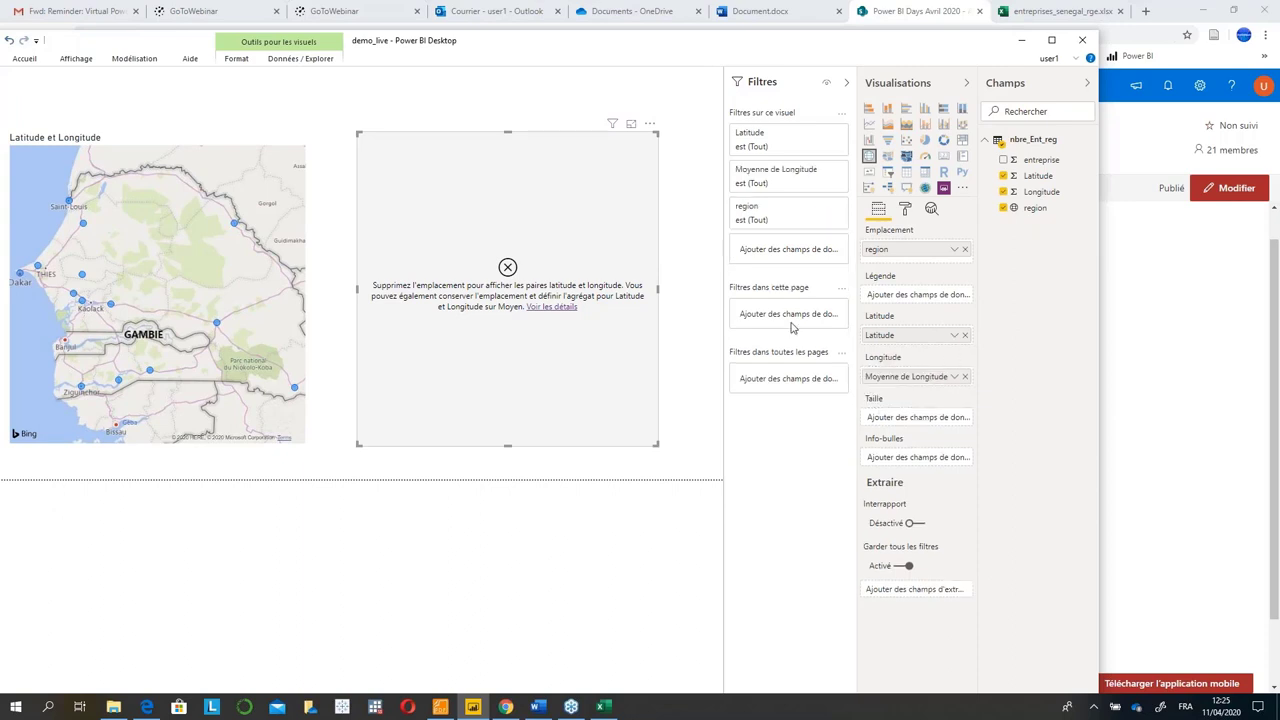
{"action": "left_click", "coordinate": [955, 336]}
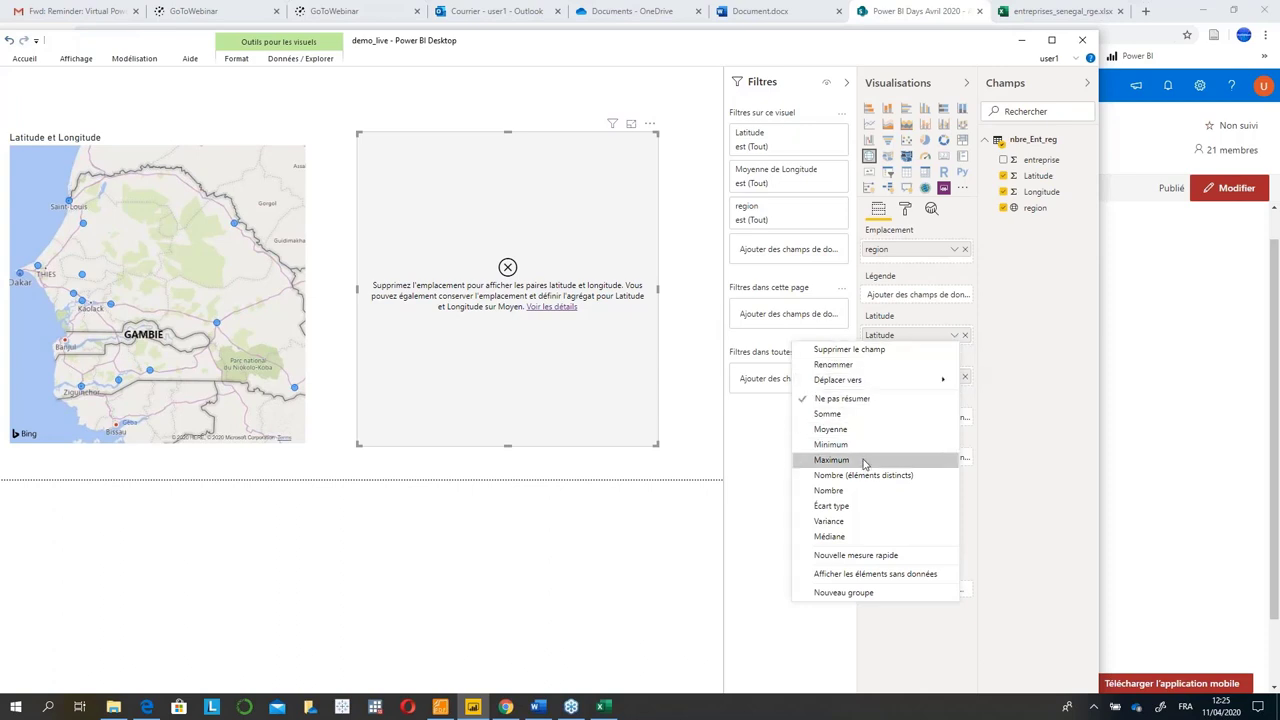
{"action": "left_click", "coordinate": [847, 429]}
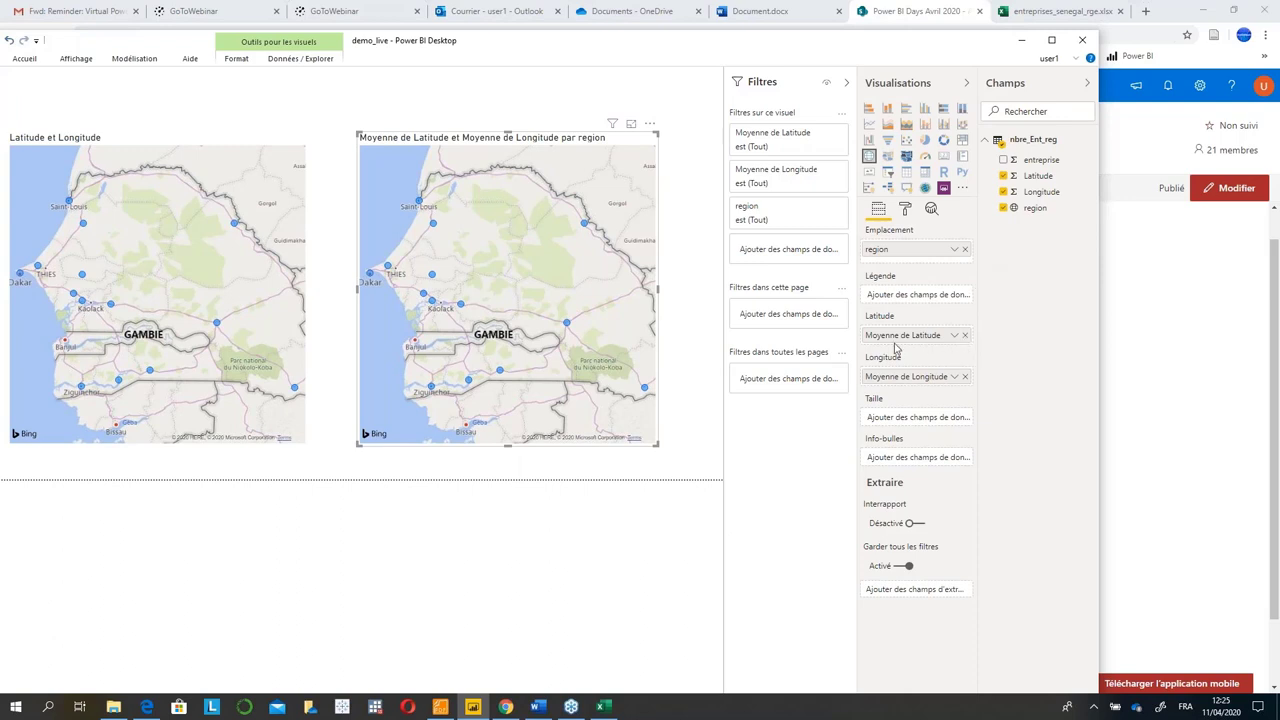
Widen the Latitude et Longitude map toward the second map.
{"action": "right_click", "coordinate": [613, 336]}
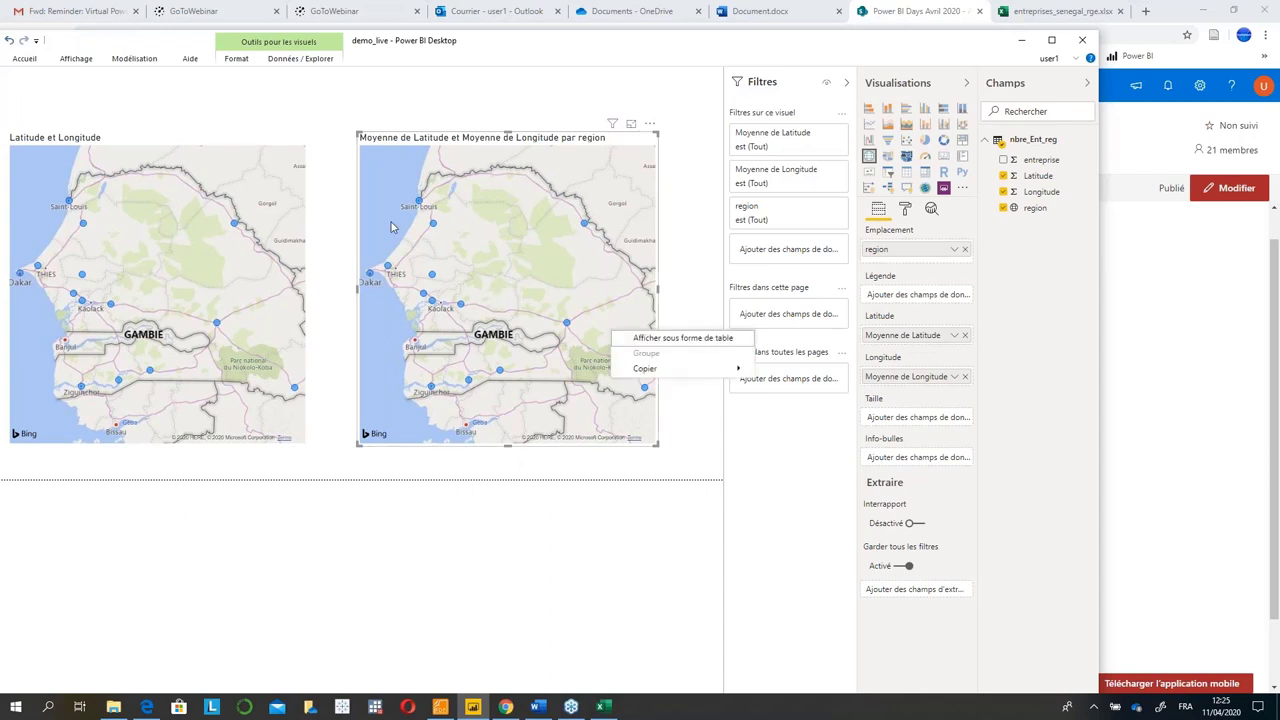
{"action": "left_click", "coordinate": [309, 209]}
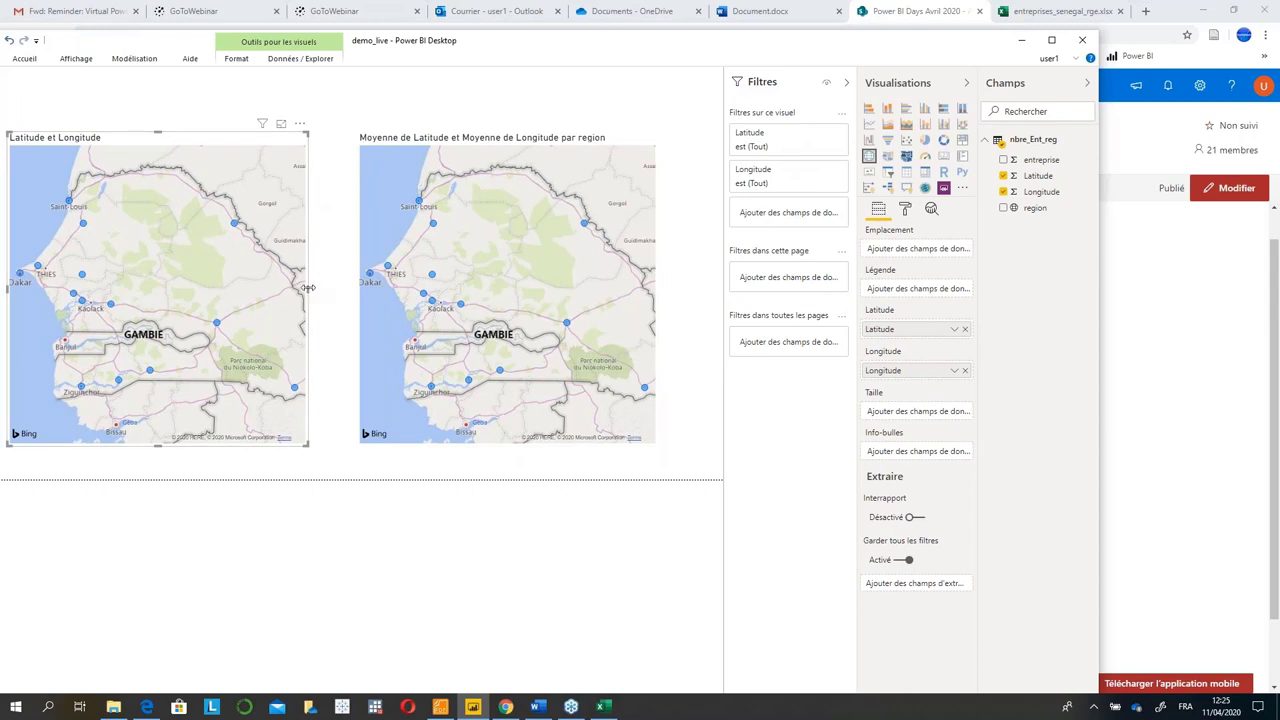
{"action": "left_click_drag", "start_coordinate": [308, 288], "coordinate": [337, 289]}
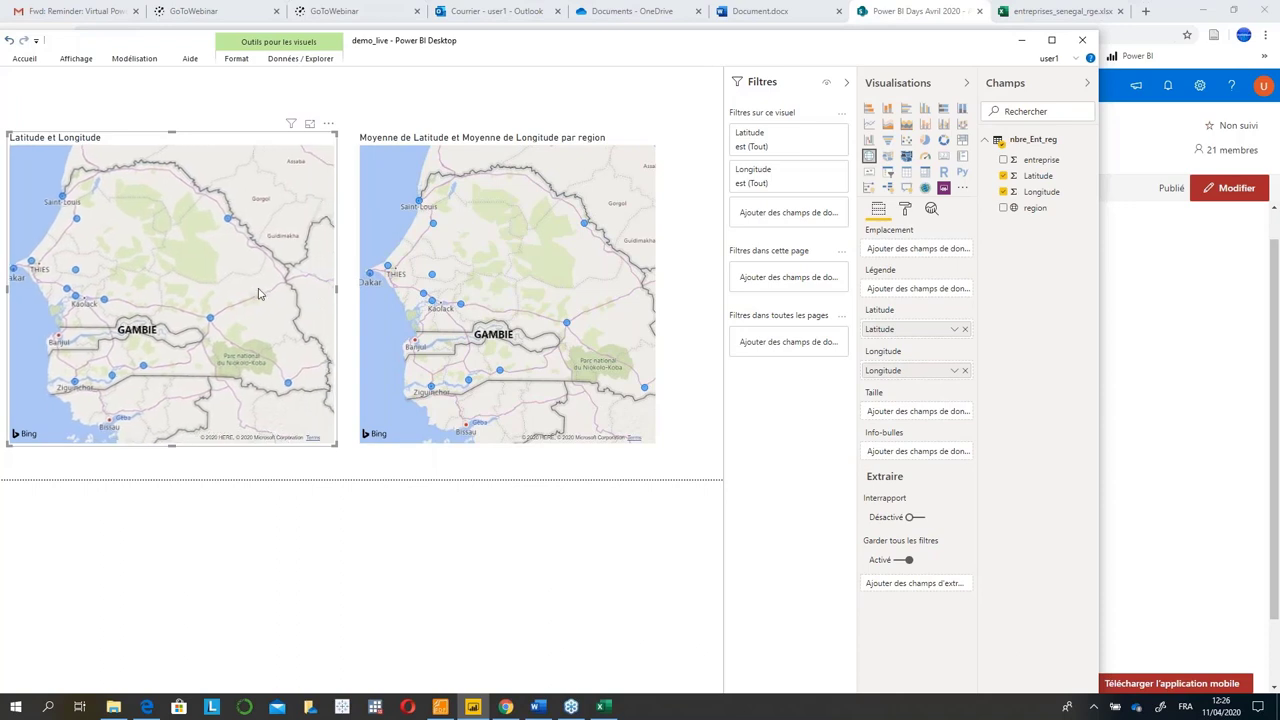
Size the second map's bubbles by entreprise.
{"action": "left_click_drag", "start_coordinate": [477, 305], "coordinate": [464, 307]}
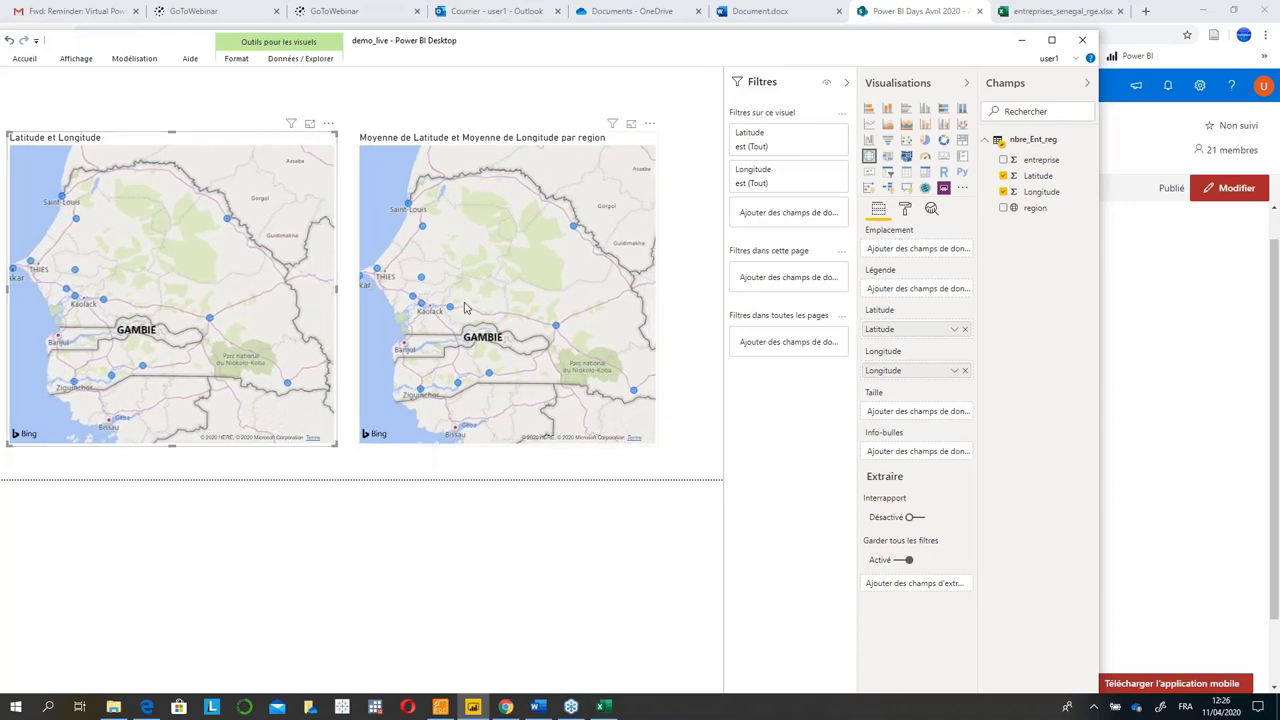
{"action": "left_click", "coordinate": [464, 307]}
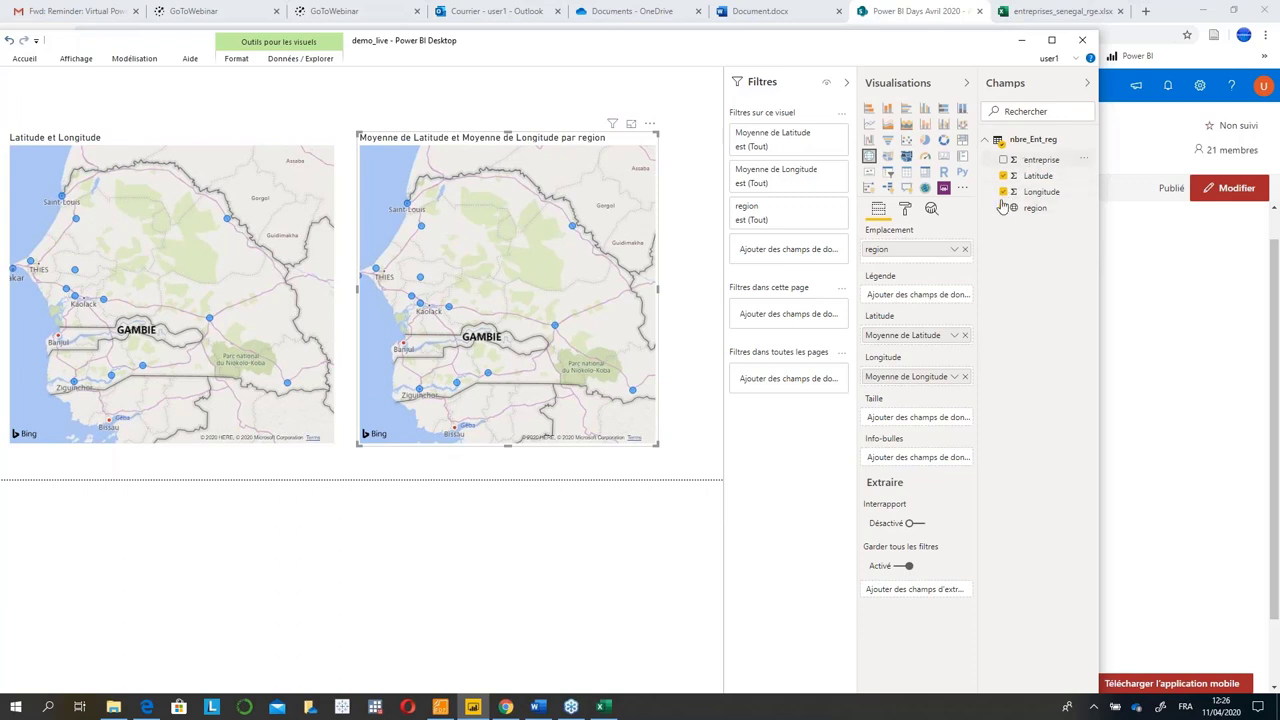
{"action": "left_click_drag", "start_coordinate": [1003, 205], "coordinate": [906, 418]}
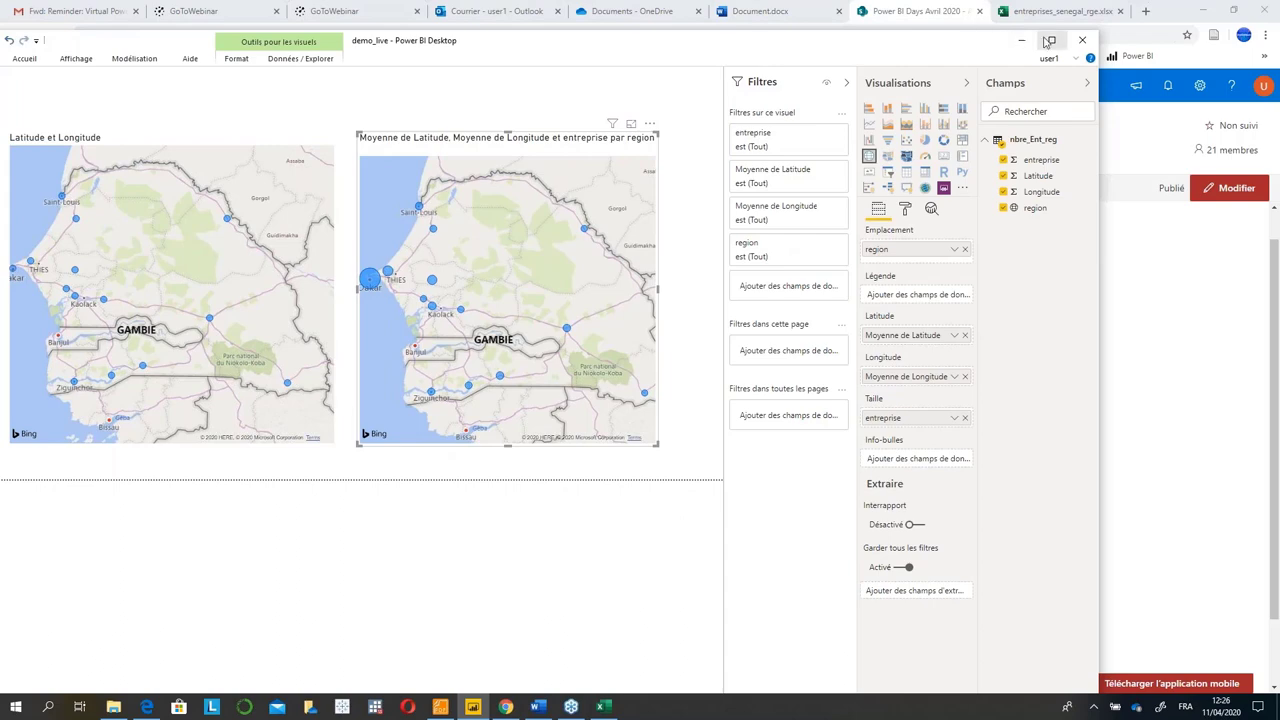
Add a second report page with an empty choropleth map, shift the map down and enlarge it to about half the page width.
{"action": "left_click", "coordinate": [1048, 41]}
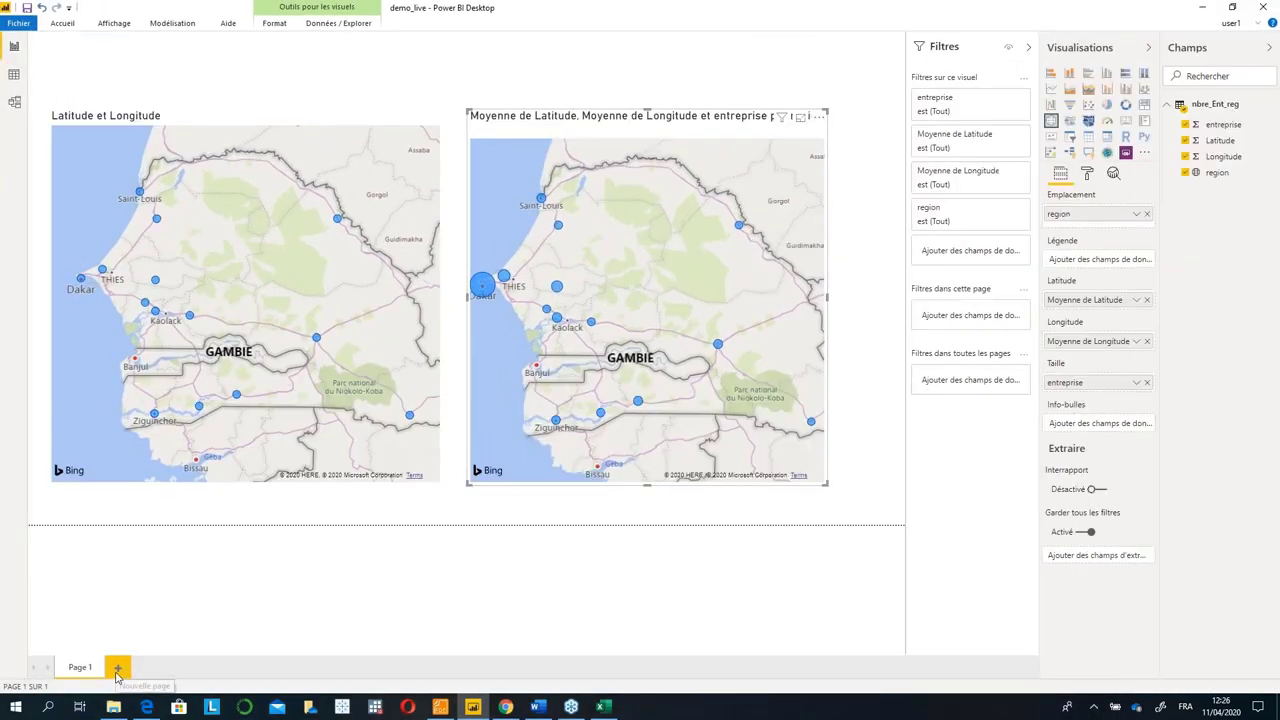
{"action": "left_click", "coordinate": [117, 668]}
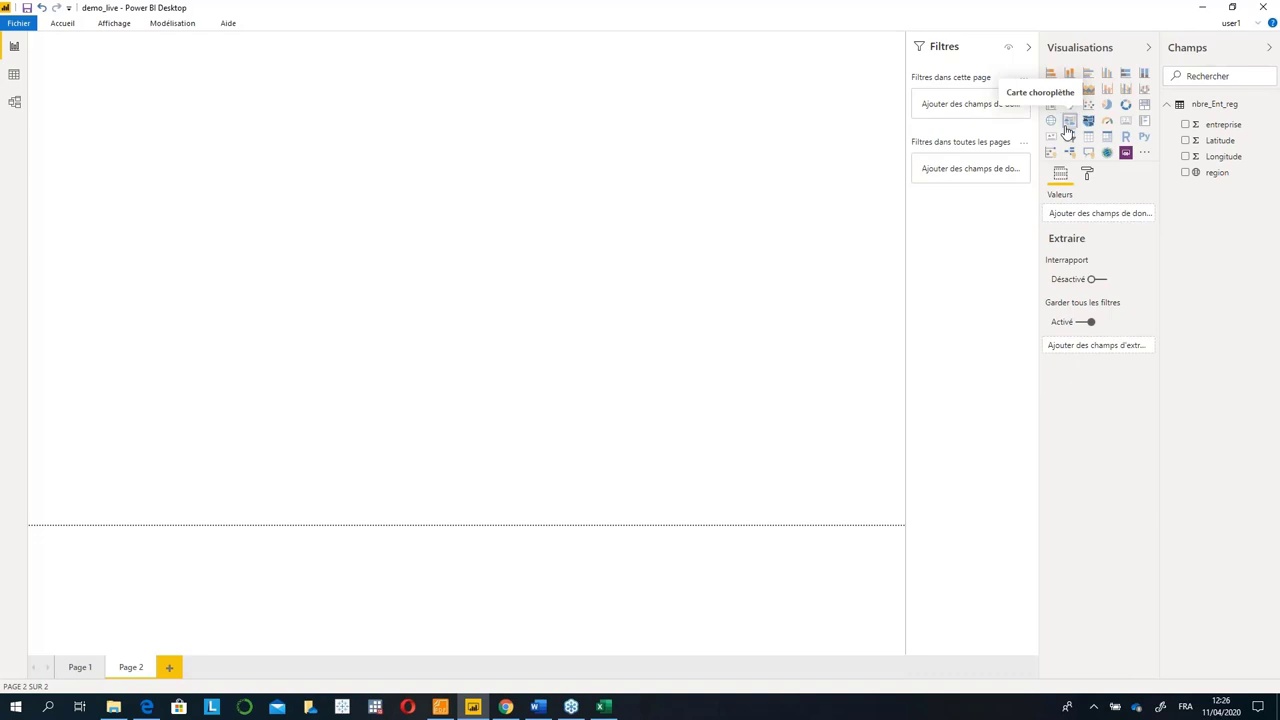
{"action": "left_click", "coordinate": [1068, 121]}
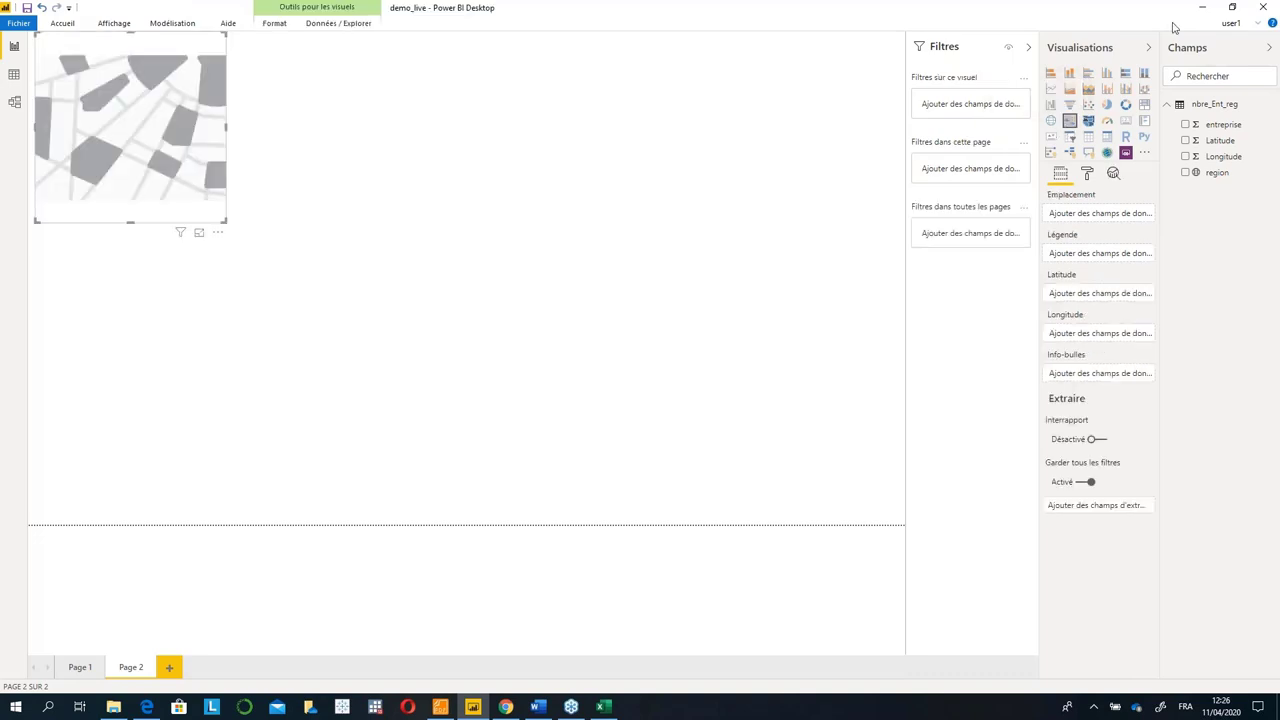
{"action": "double_click", "coordinate": [1036, 20]}
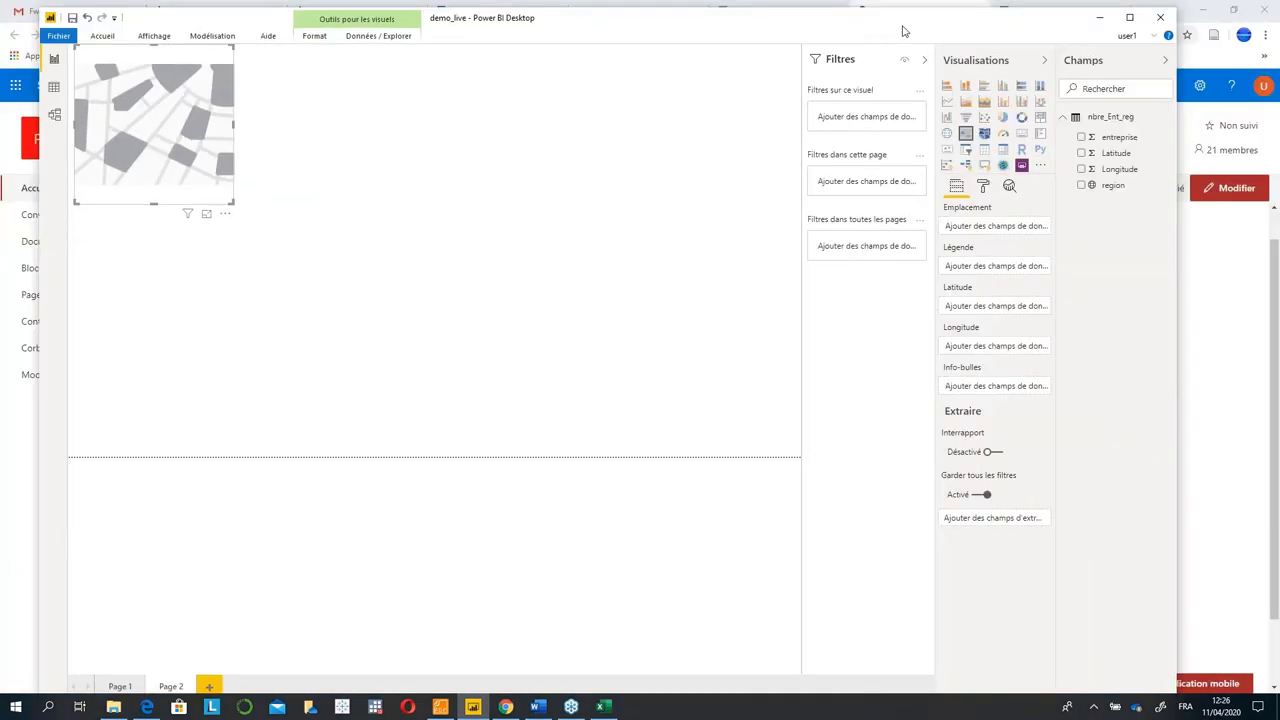
{"action": "left_click_drag", "start_coordinate": [899, 31], "coordinate": [855, 27]}
{"action": "left_click_drag", "start_coordinate": [105, 146], "coordinate": [90, 193]}
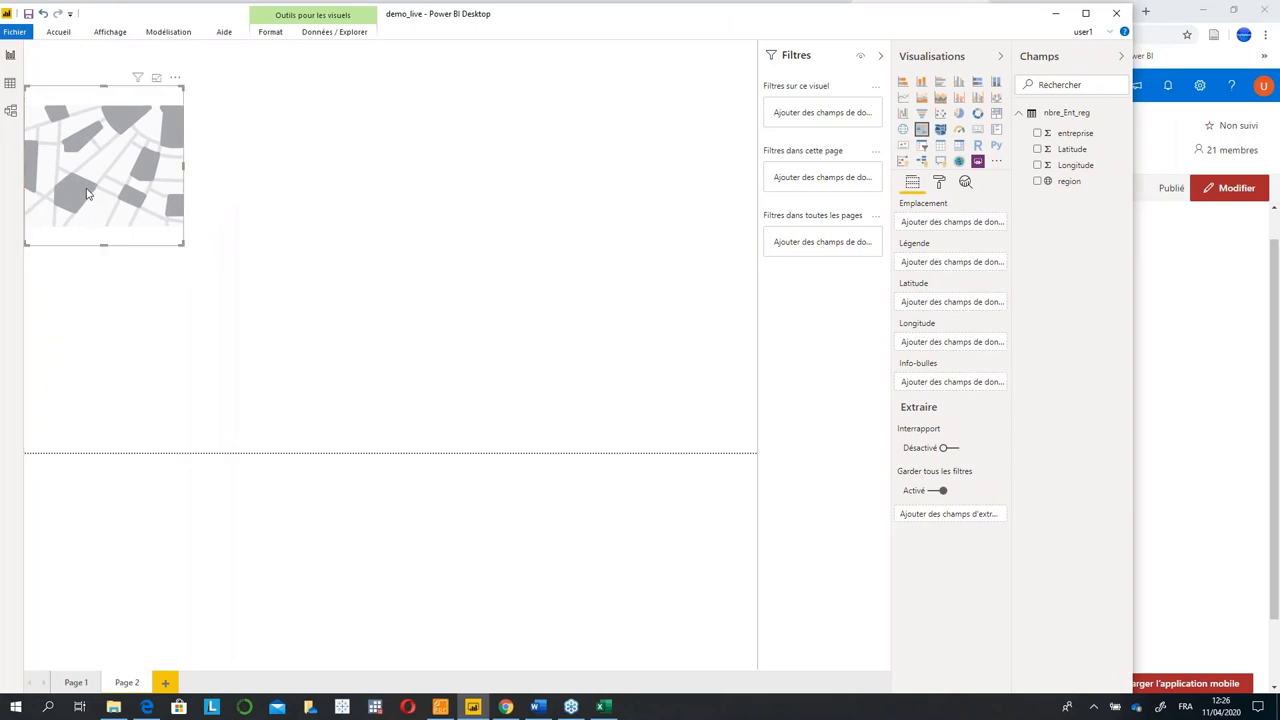
{"action": "left_click_drag", "start_coordinate": [183, 245], "coordinate": [364, 392]}
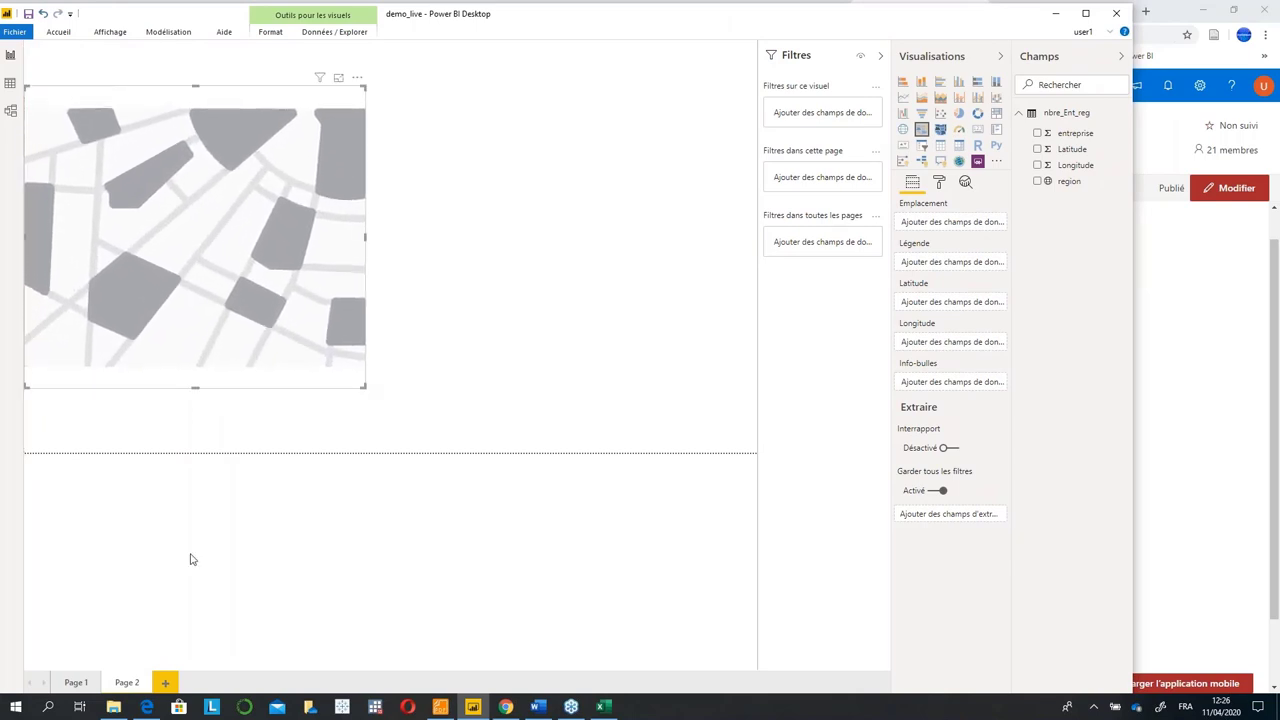
Review the maps on Page 1 and check the region names in the entreprises_senegal_rge Excel workbook.
{"action": "left_click", "coordinate": [78, 684]}
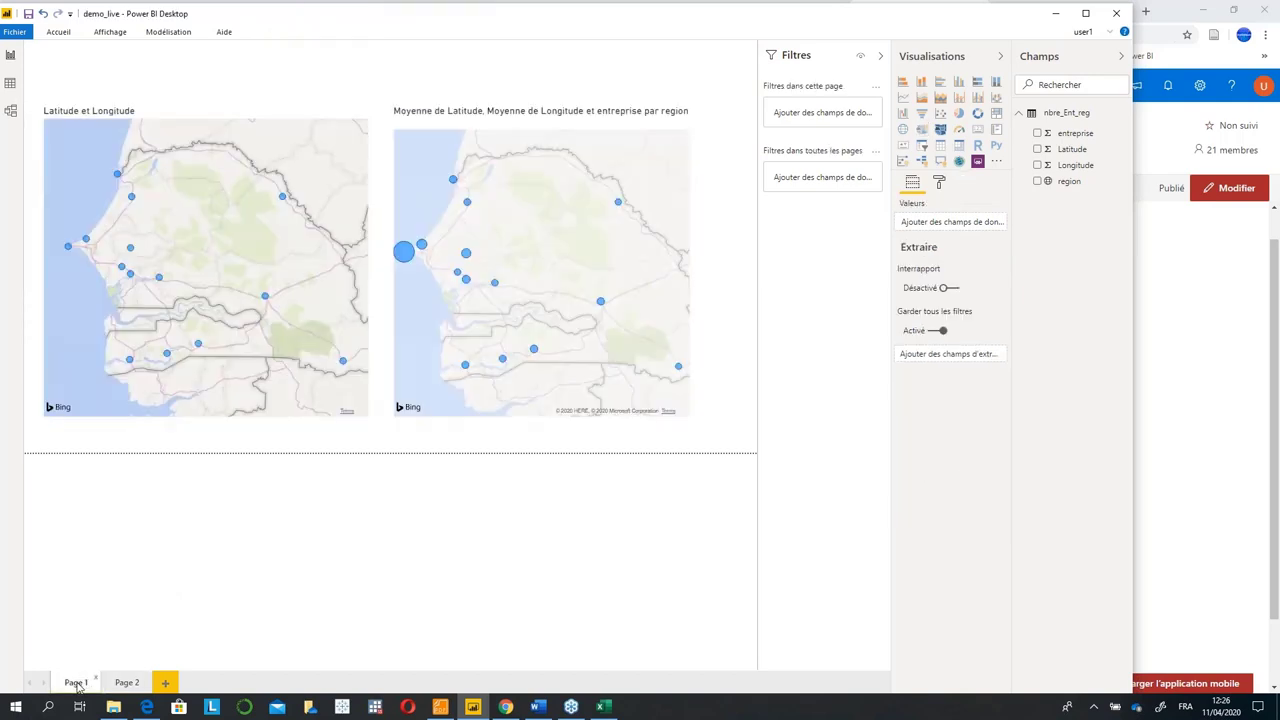
{"action": "mouse_move", "coordinate": [603, 706]}
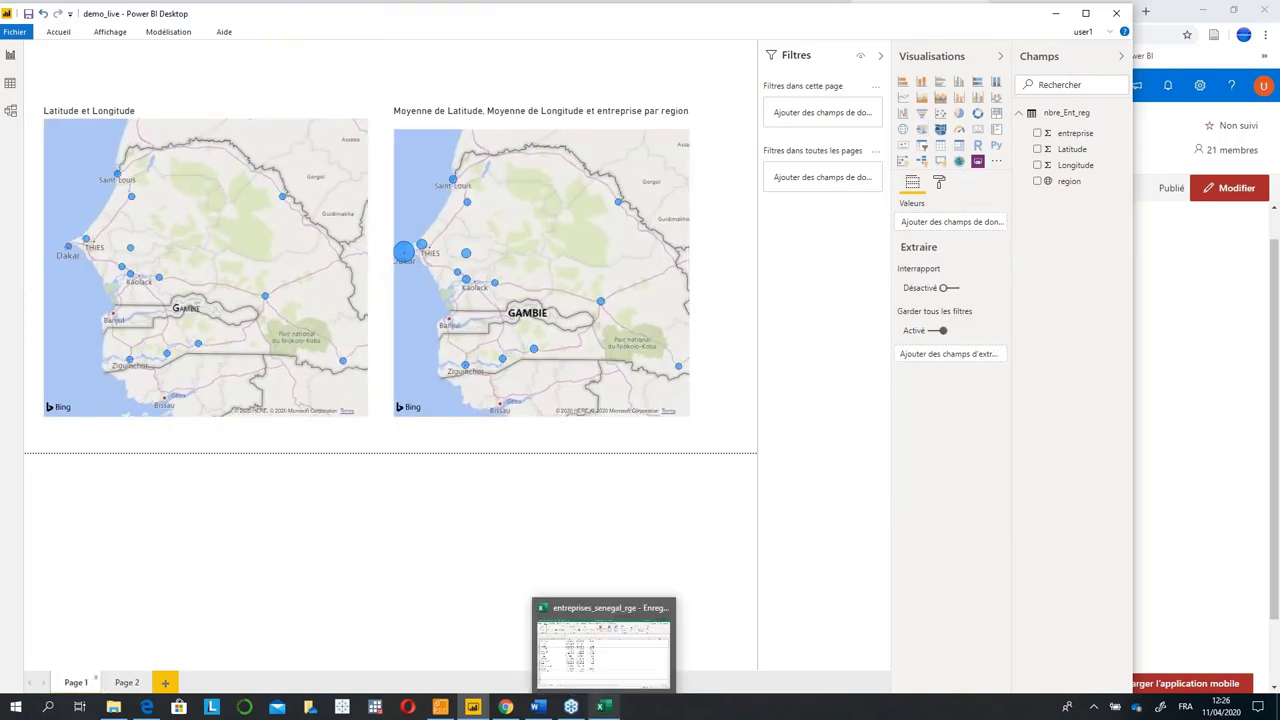
{"action": "left_click", "coordinate": [600, 650]}
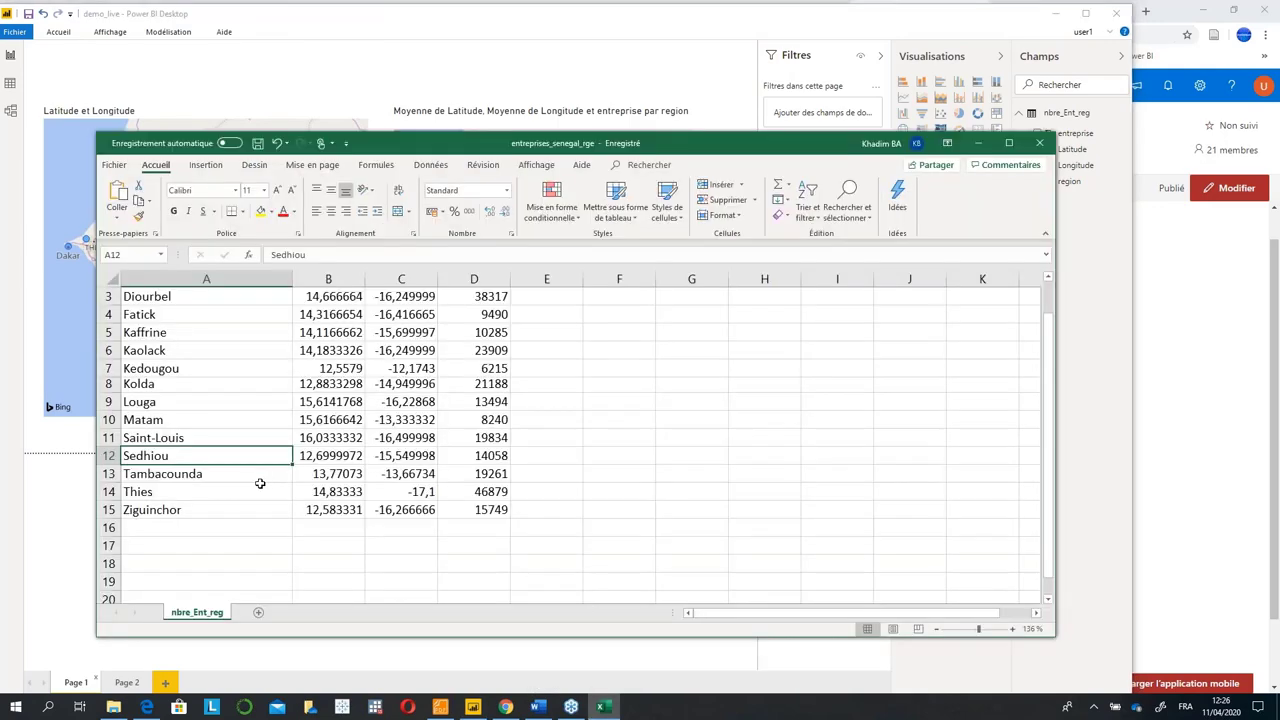
{"action": "double_click", "coordinate": [193, 437]}
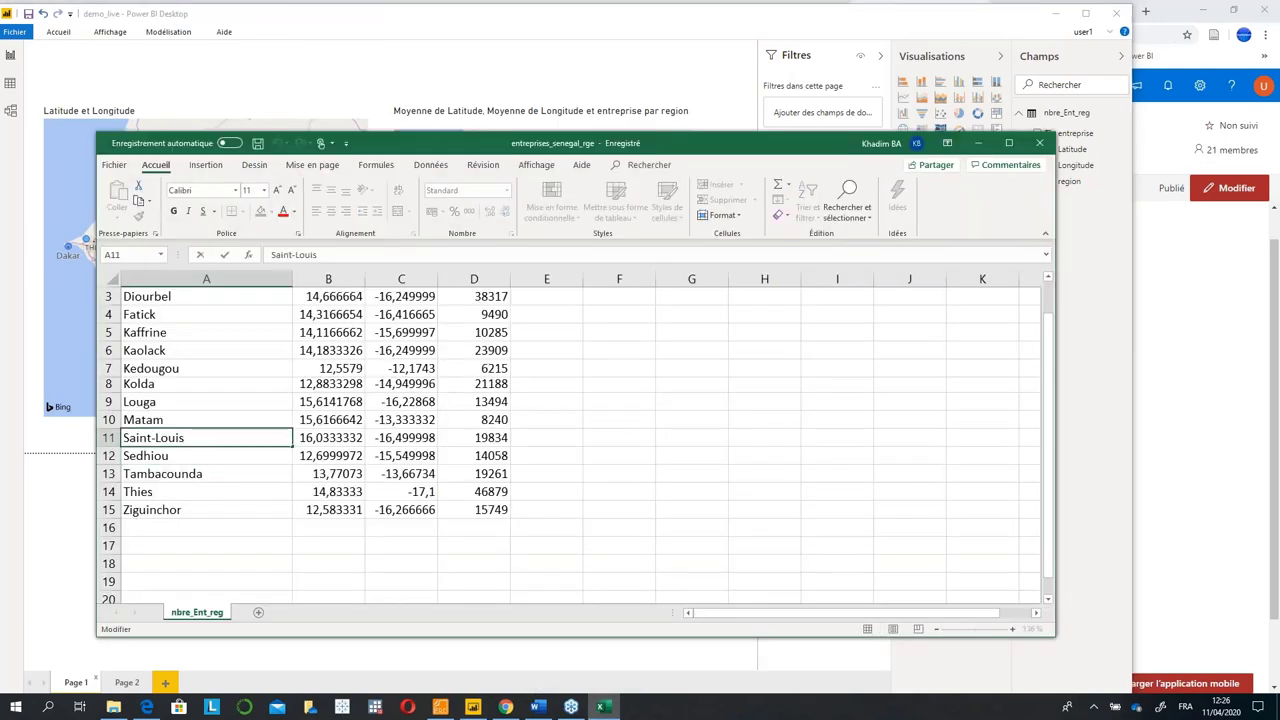
{"action": "left_click", "coordinate": [977, 143]}
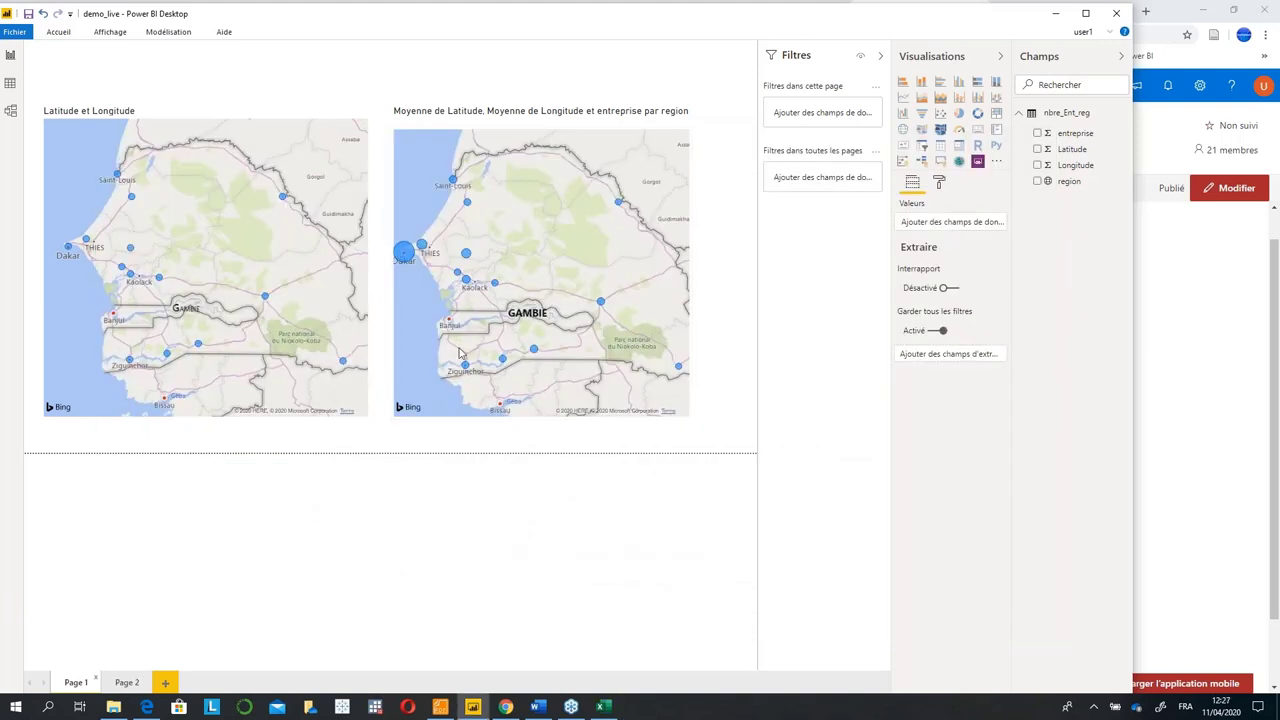
Assign region as the location of the choropleth map on Page 2.
{"action": "left_click", "coordinate": [127, 684]}
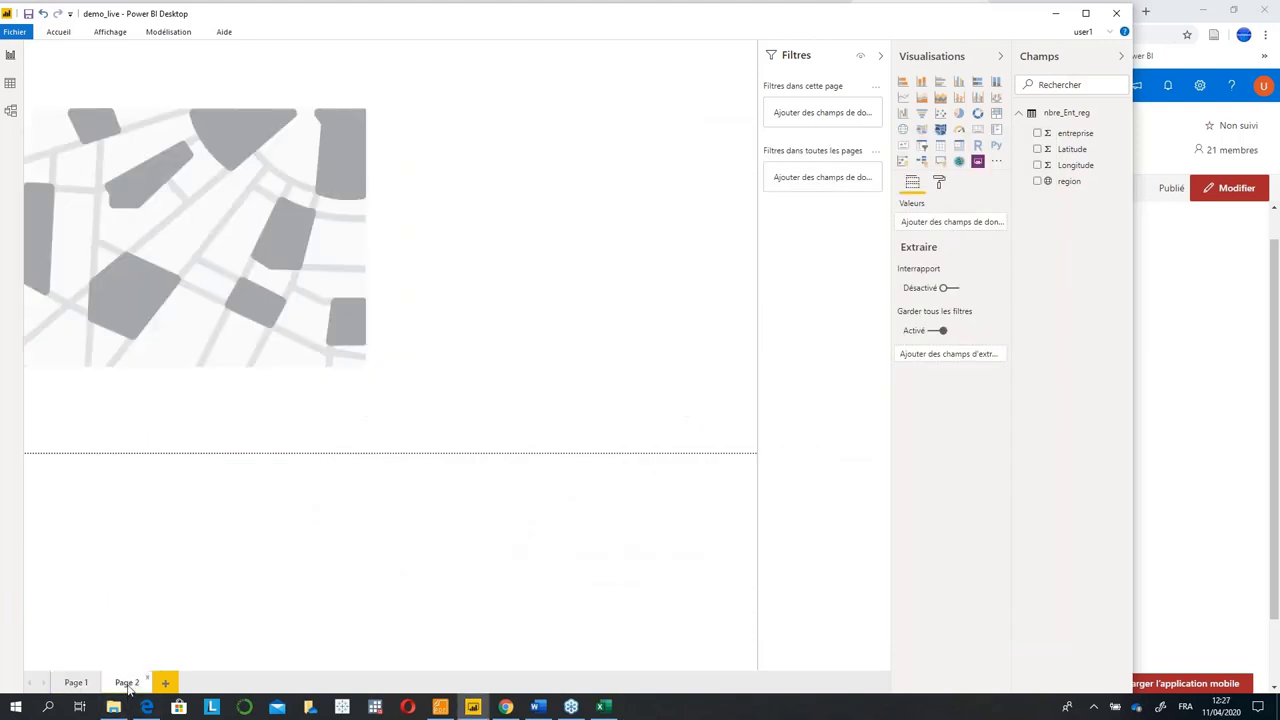
{"action": "left_click", "coordinate": [218, 259]}
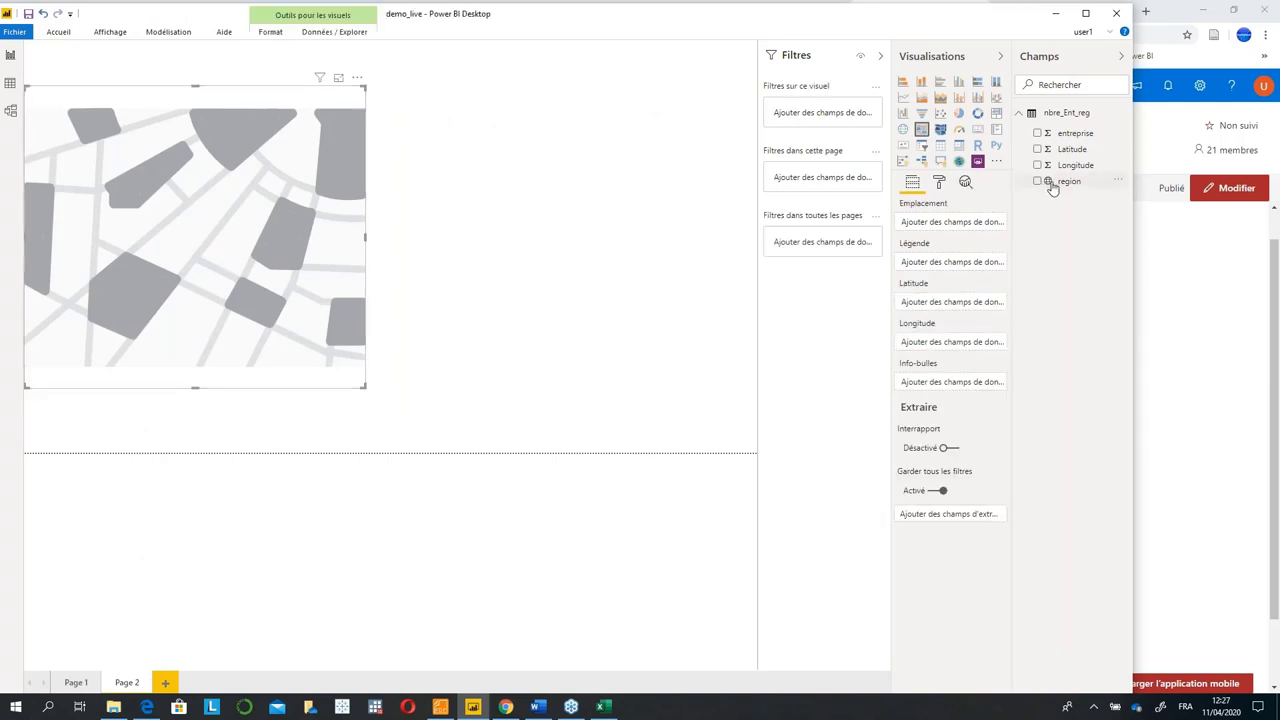
{"action": "left_click_drag", "start_coordinate": [1052, 188], "coordinate": [949, 230]}
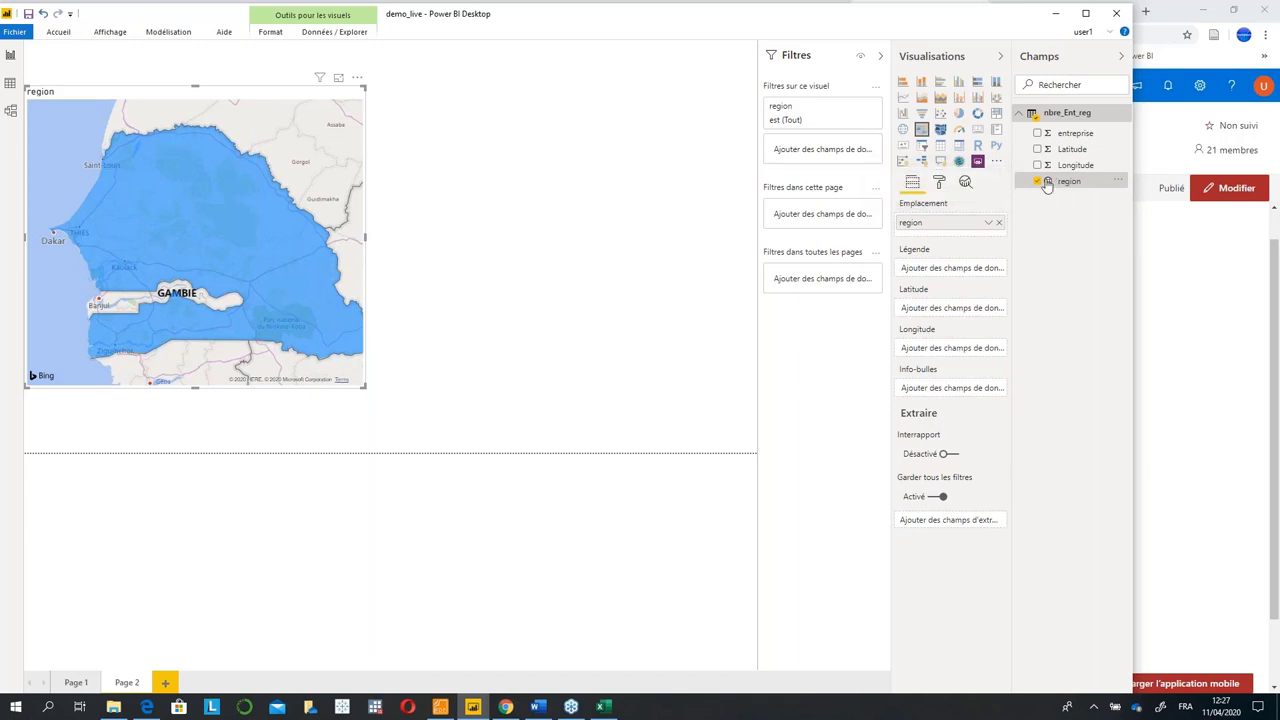
Check the data category assigned to the region field.
{"action": "left_click", "coordinate": [168, 32]}
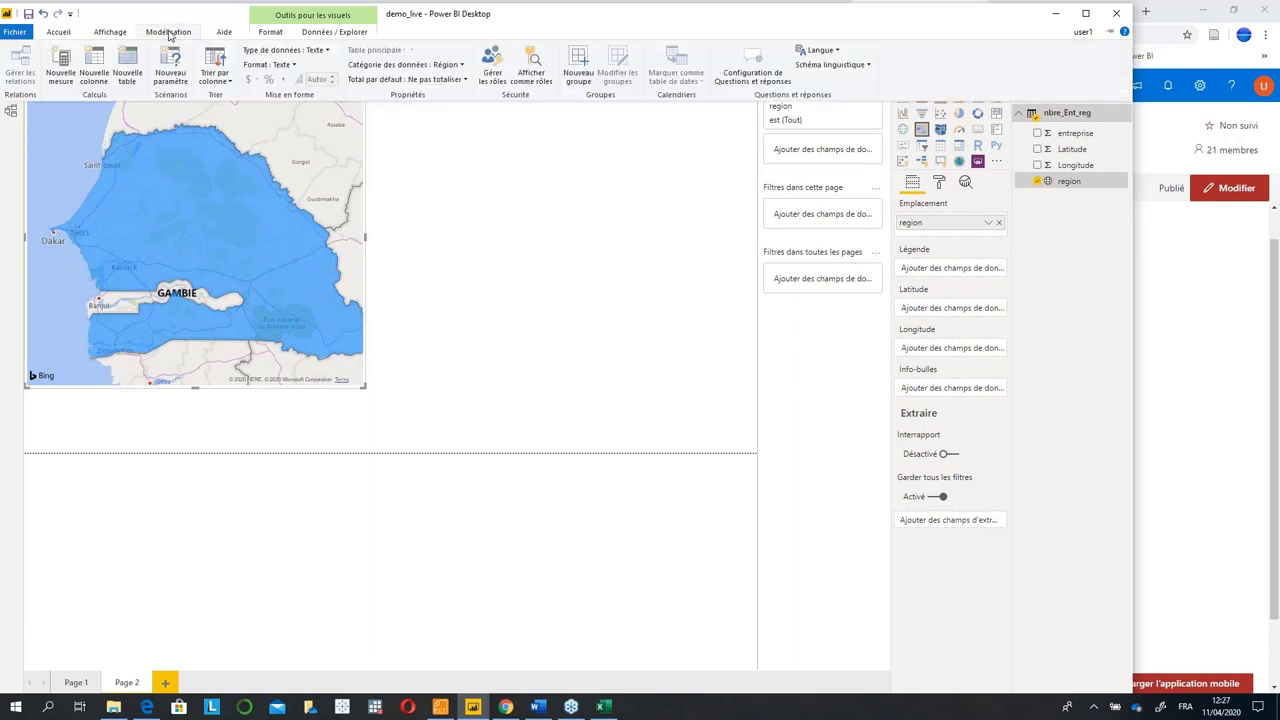
{"action": "left_click", "coordinate": [424, 68]}
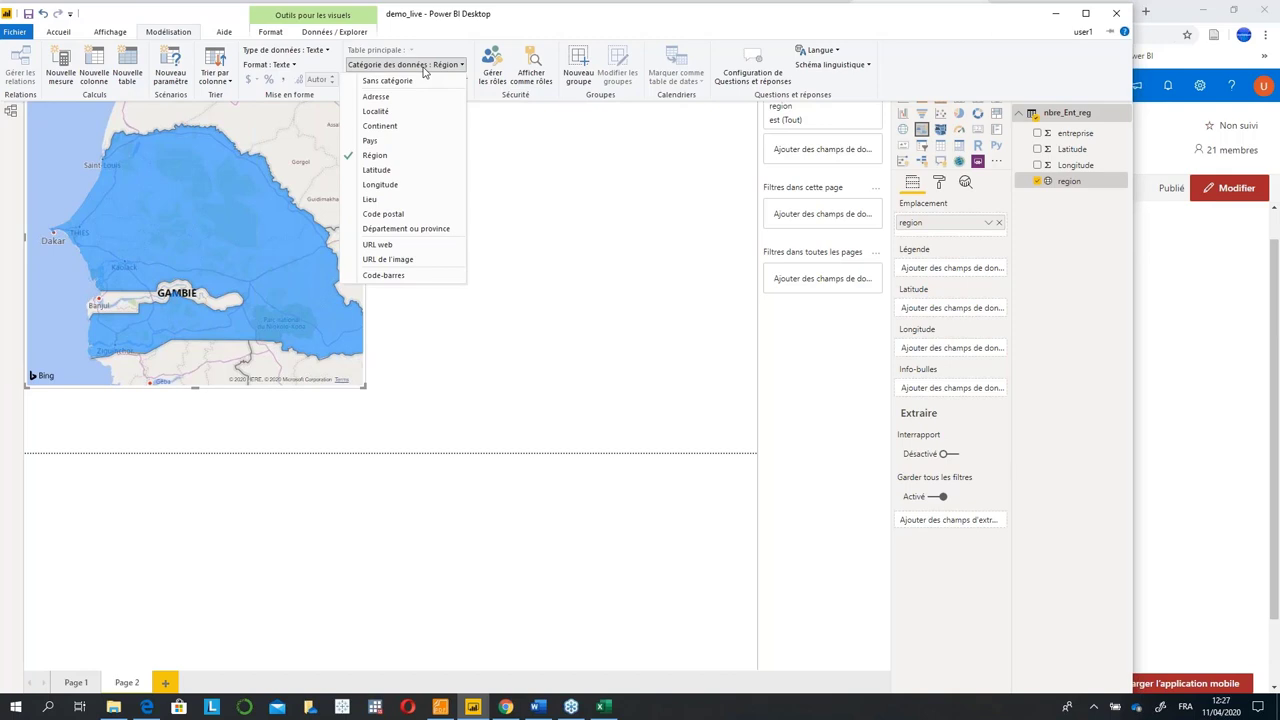
{"action": "left_click", "coordinate": [266, 196]}
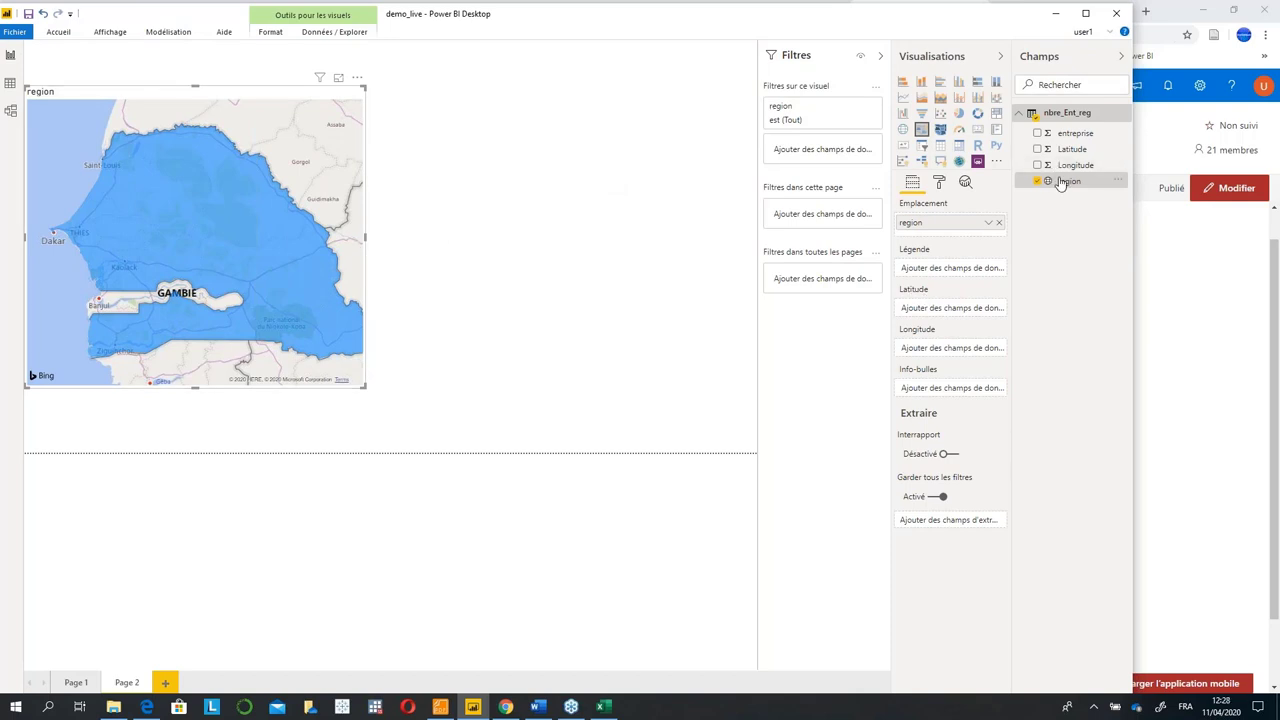
Colour the choropleth map by using region as its legend and enlarge the map to about two thirds of the page width.
{"action": "left_click_drag", "start_coordinate": [1062, 183], "coordinate": [934, 268]}
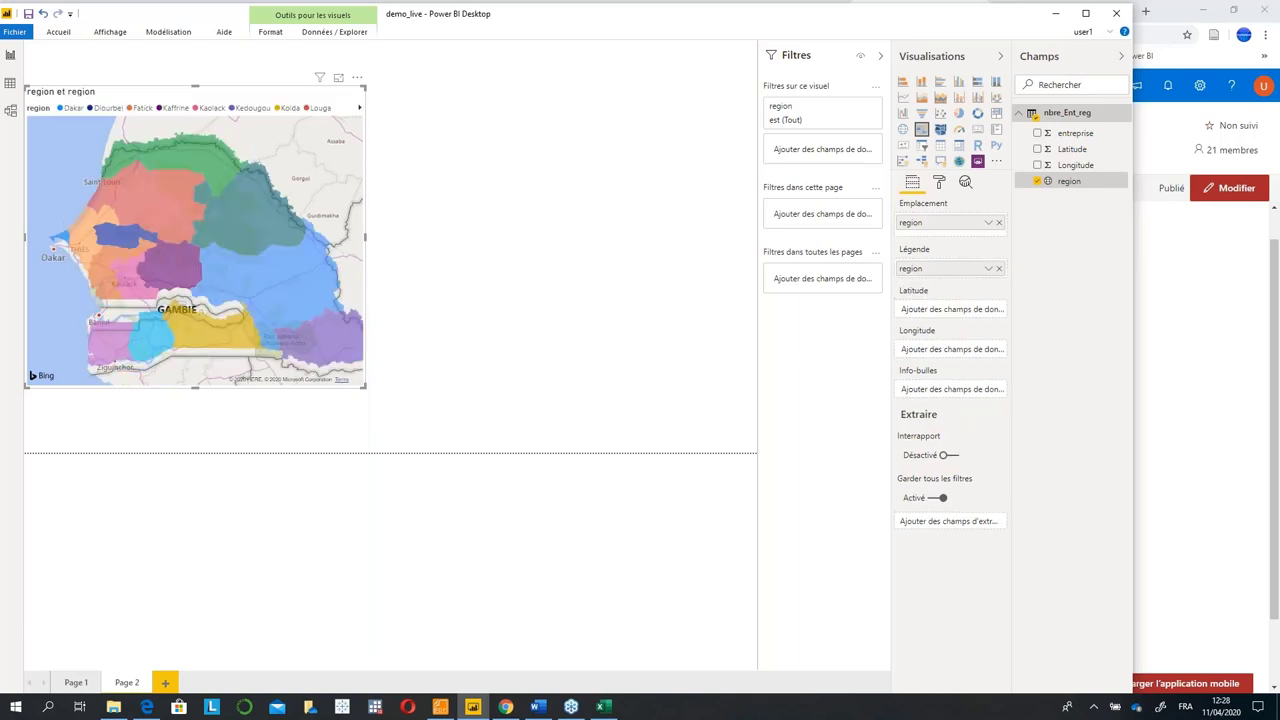
{"action": "left_click_drag", "start_coordinate": [366, 386], "coordinate": [509, 458]}
Highlight individual regions on the choropleth map one after another, including Tambacounda, Saint-Louis, Louga and Matam.
{"action": "left_click", "coordinate": [312, 258]}
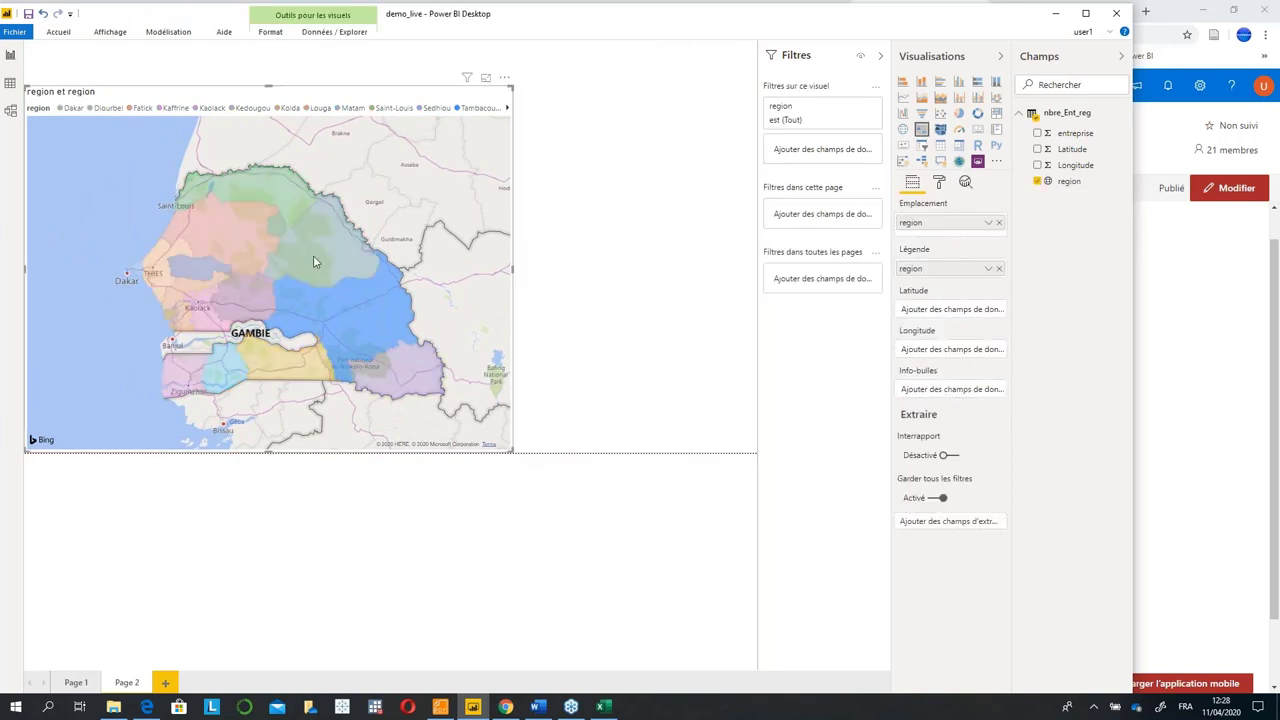
{"action": "left_click", "coordinate": [245, 247]}
{"action": "left_click", "coordinate": [282, 197]}
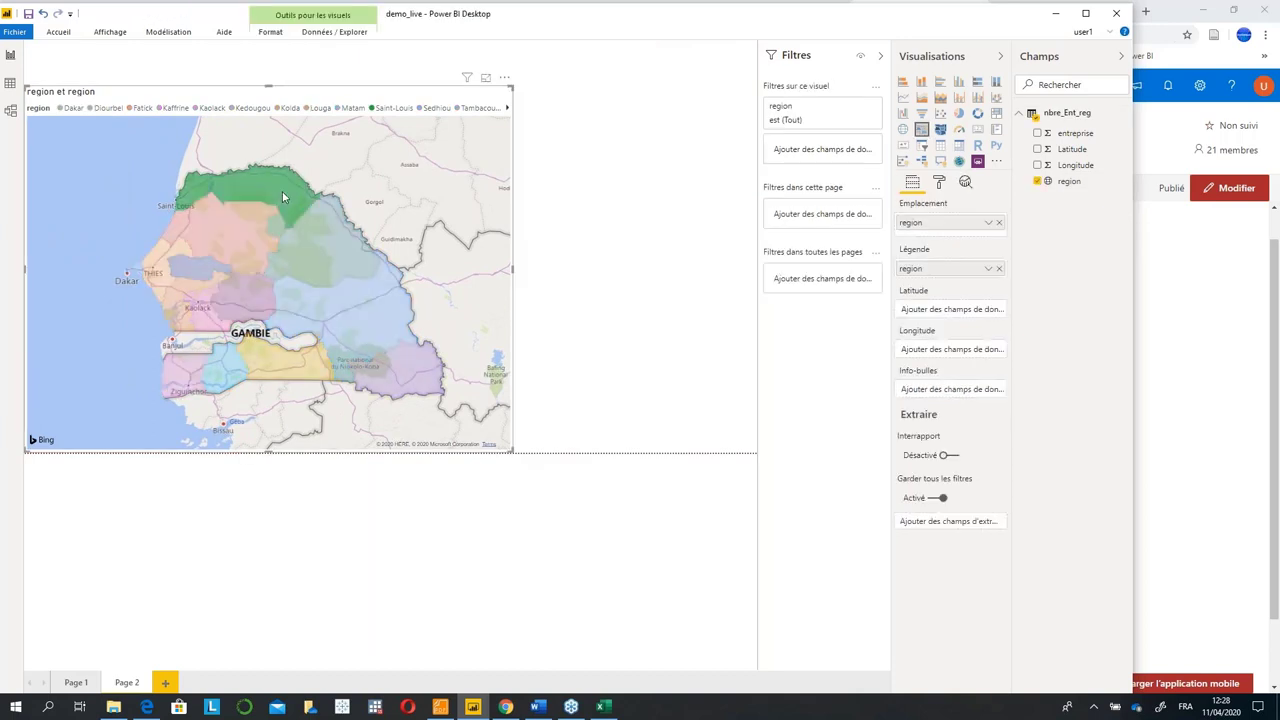
{"action": "left_click", "coordinate": [313, 244]}
{"action": "left_click", "coordinate": [231, 244]}
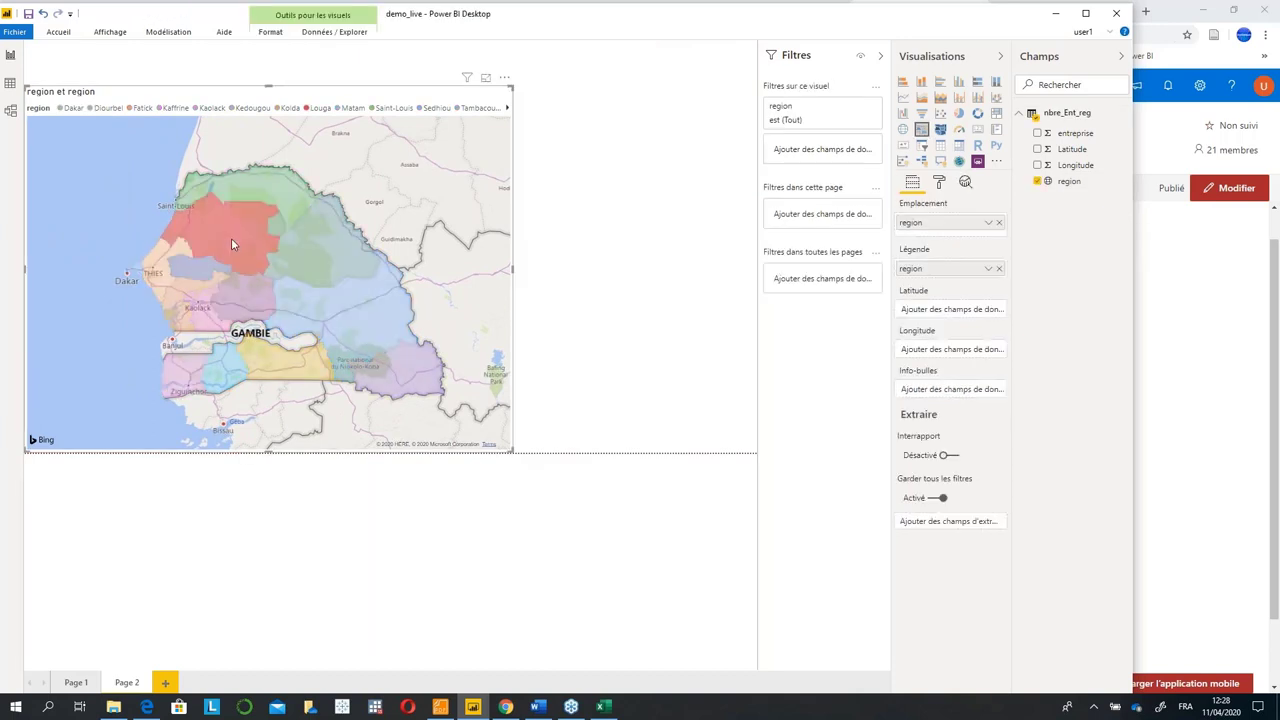
{"action": "left_click", "coordinate": [180, 288]}
{"action": "left_click", "coordinate": [329, 254]}
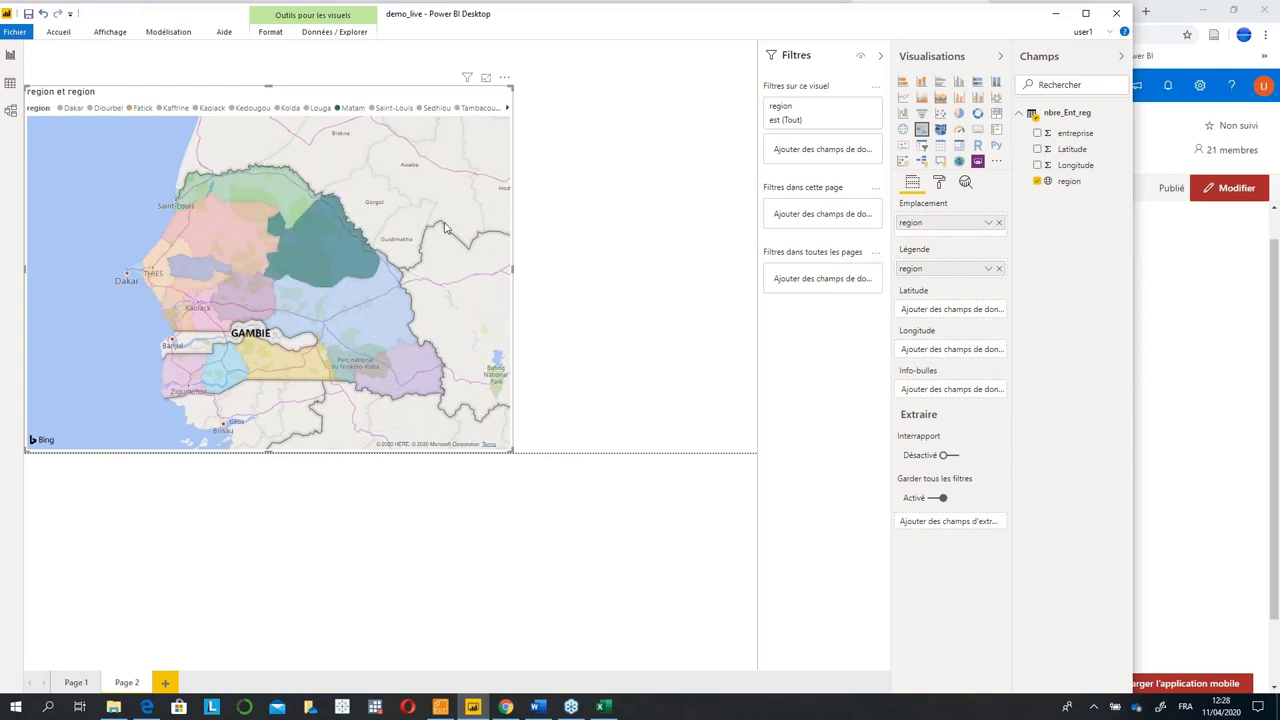
Add a clustered bar chart of entreprise by region beside the choropleth map.
{"action": "left_click", "coordinate": [628, 212]}
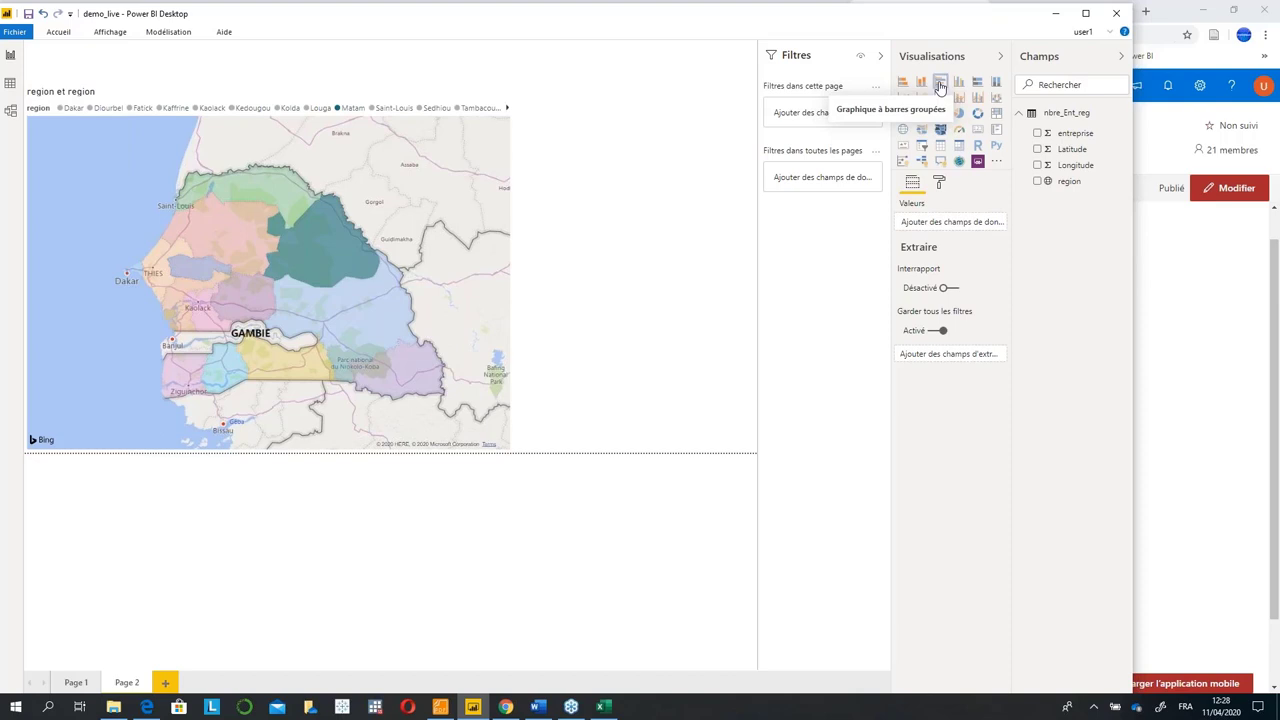
{"action": "left_click", "coordinate": [940, 85]}
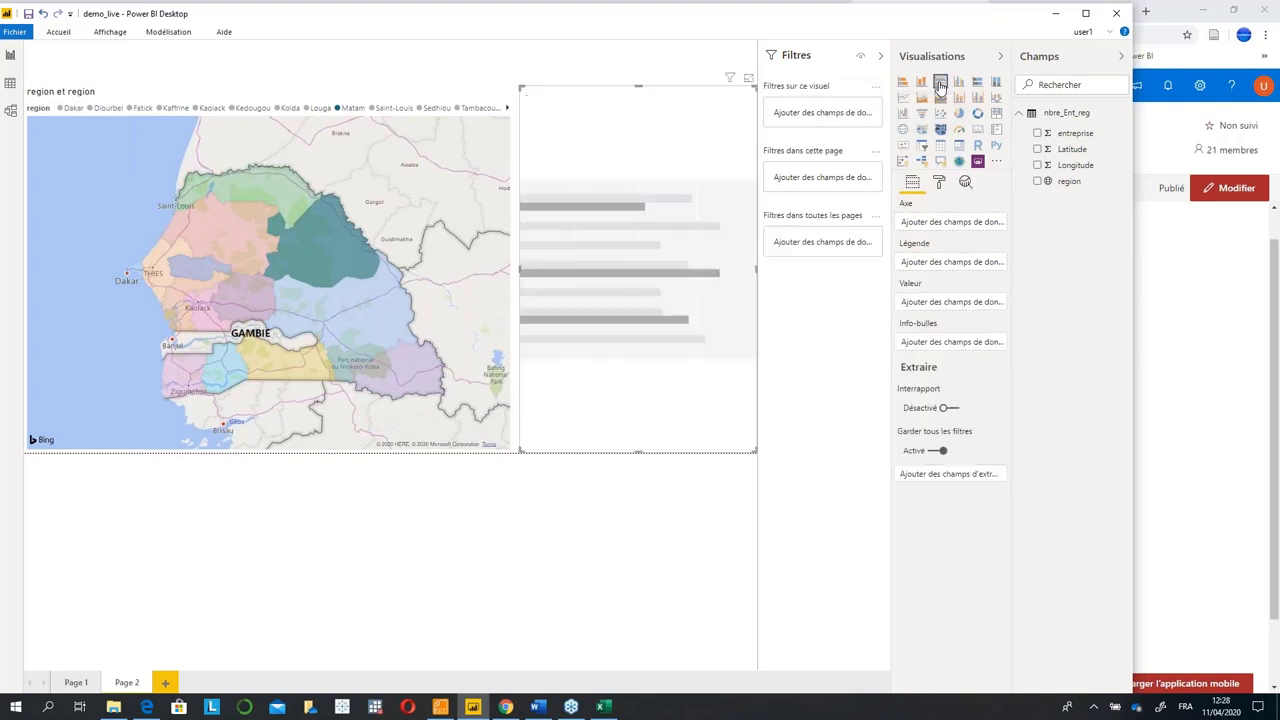
{"action": "left_click", "coordinate": [1038, 184]}
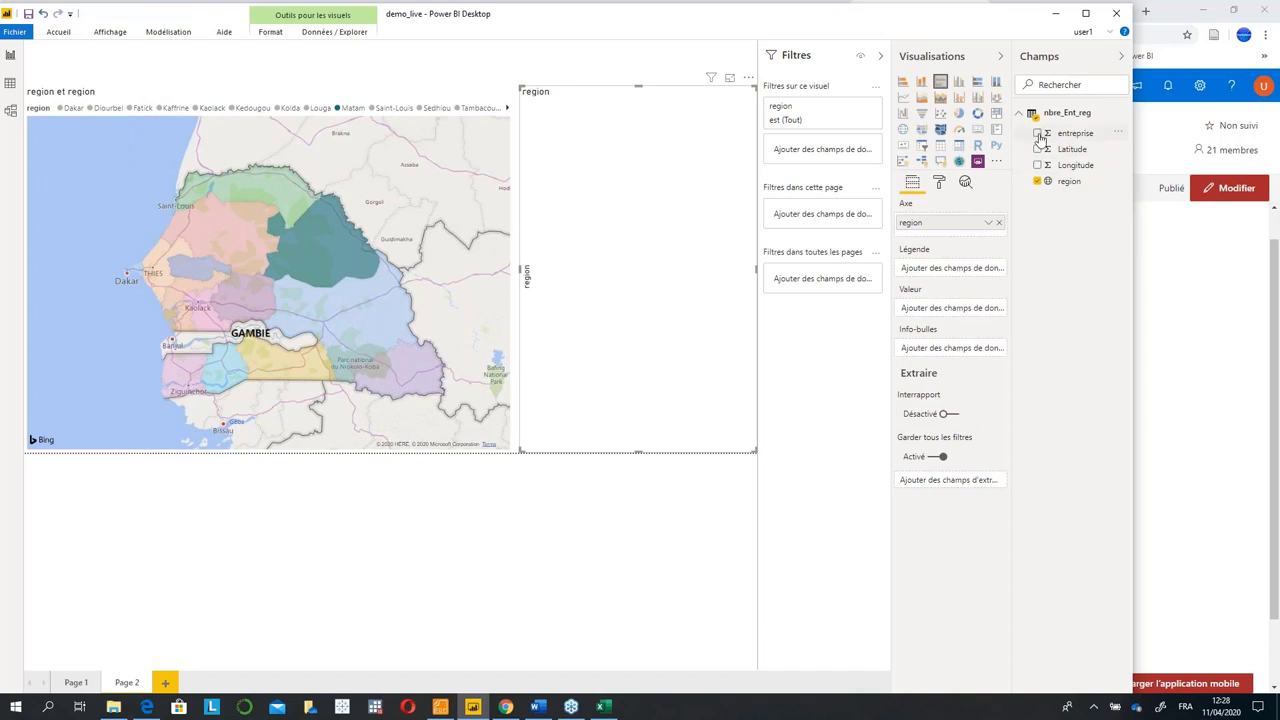
{"action": "left_click", "coordinate": [1038, 134]}
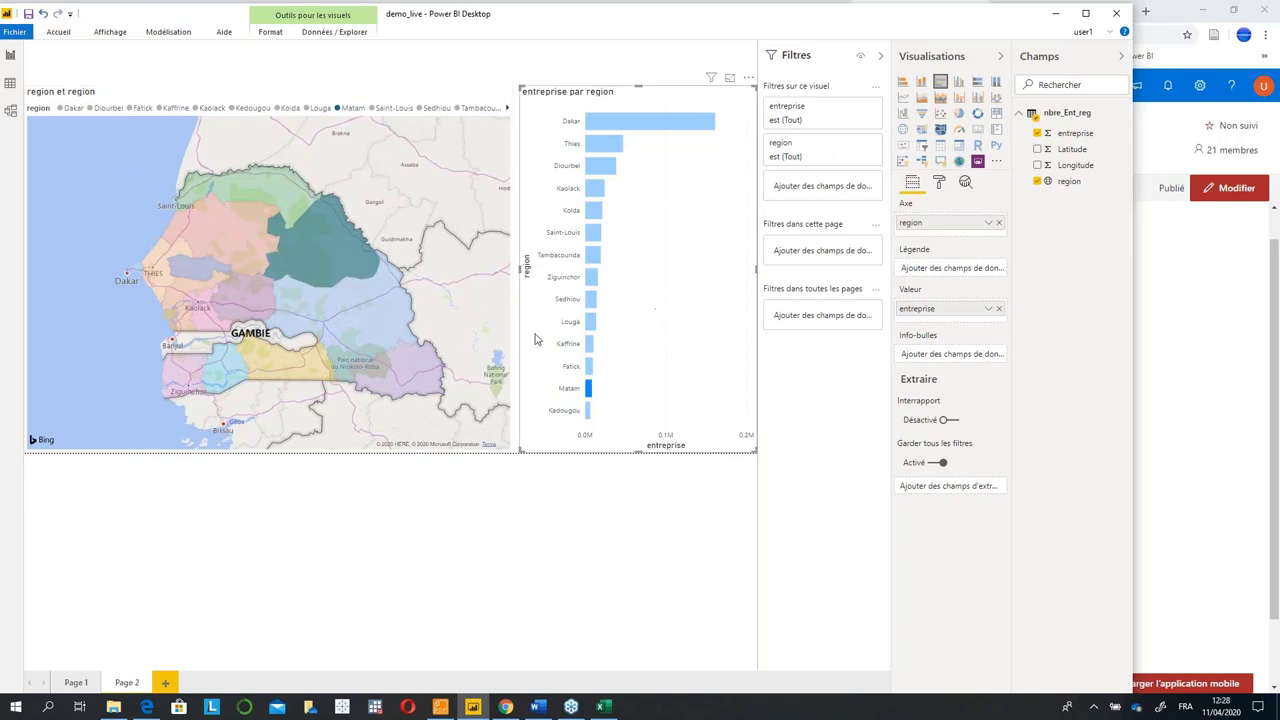
Select regions such as Matam and Louga on the map to test the cross-highlighting of the bar chart.
{"action": "left_click", "coordinate": [133, 270]}
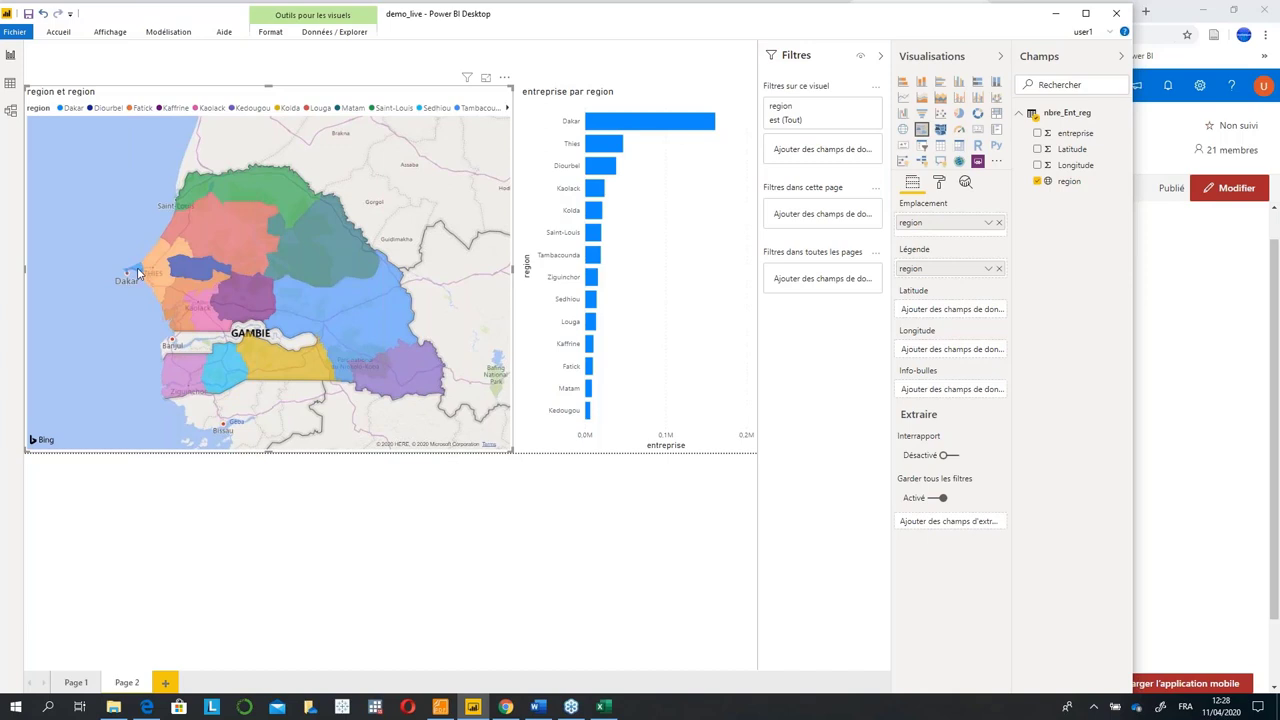
{"action": "left_click", "coordinate": [137, 267]}
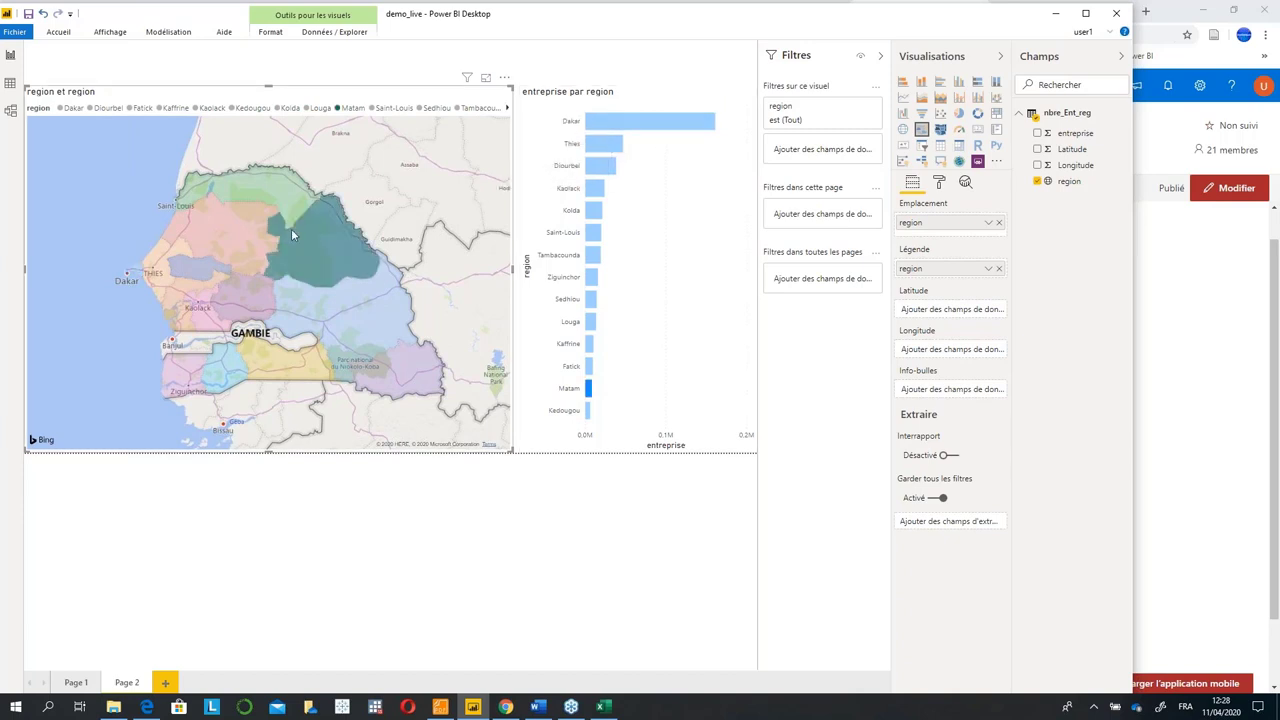
{"action": "left_click", "coordinate": [240, 235]}
Delete the bar chart of entreprise by region.
{"action": "left_click", "coordinate": [698, 154]}
{"action": "key", "text": "Delete"}
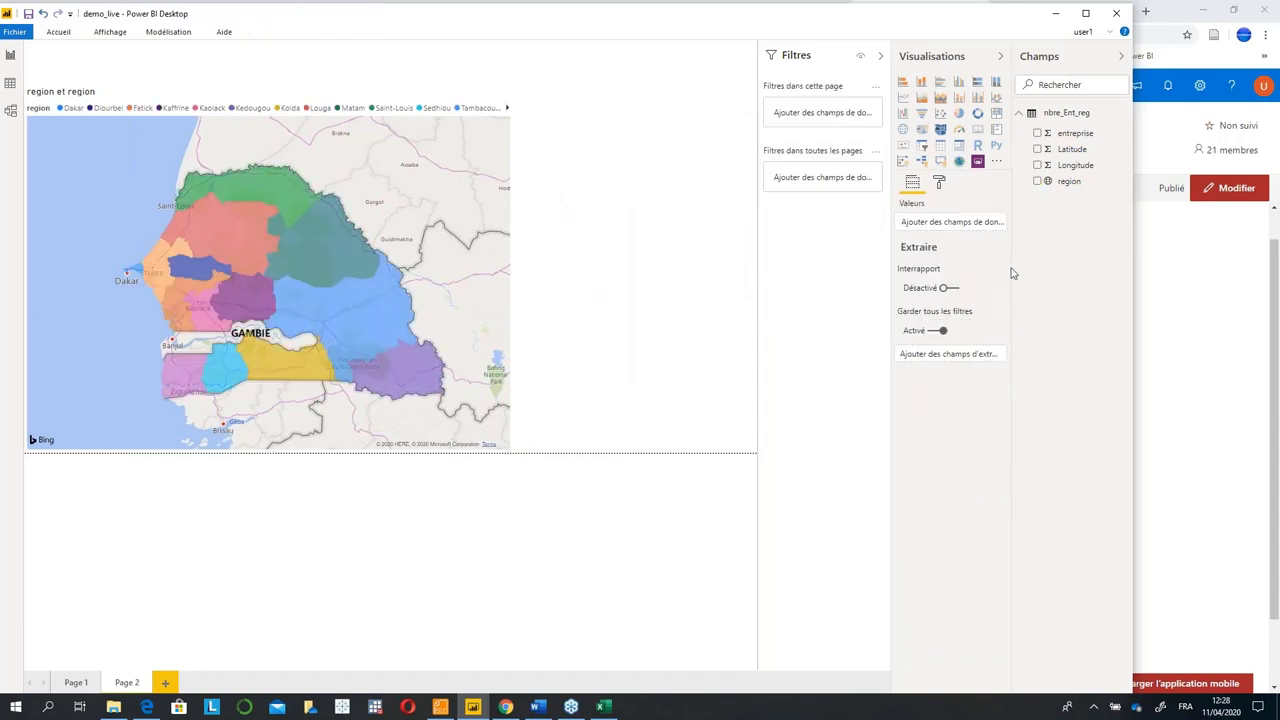
Remove the region field from the choropleth map's legend.
{"action": "left_click", "coordinate": [508, 224]}
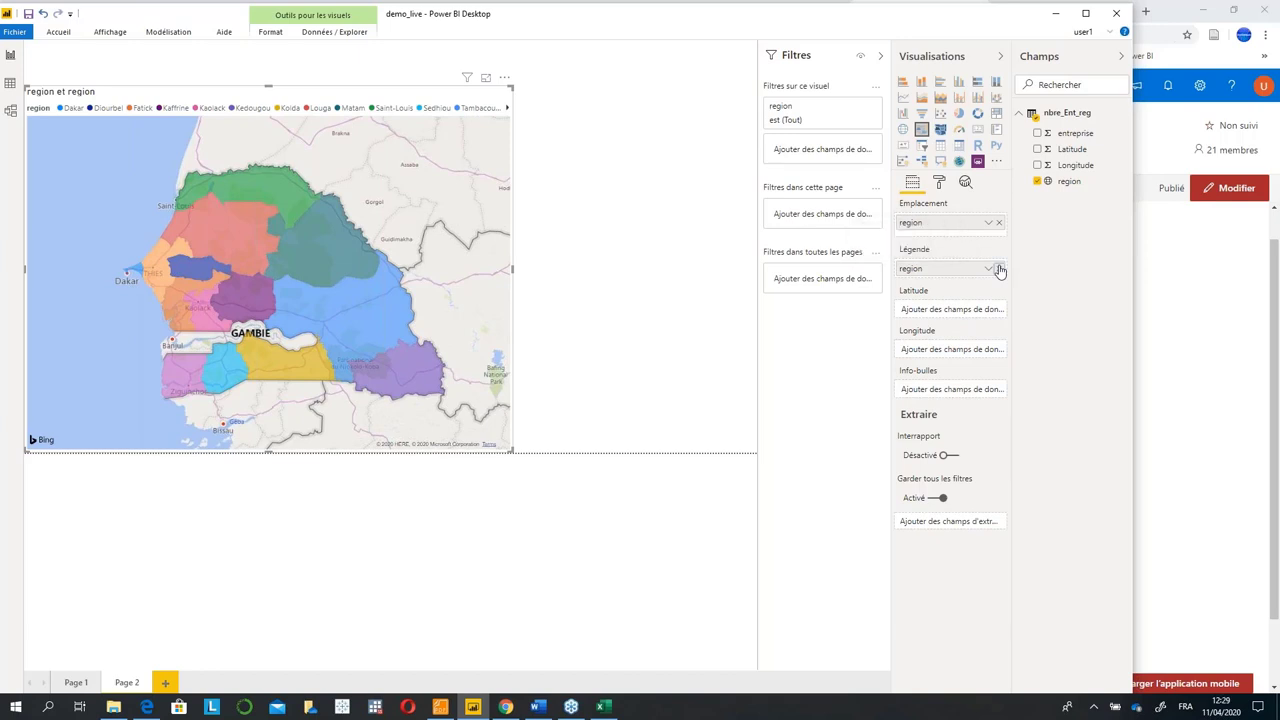
{"action": "left_click", "coordinate": [999, 269]}
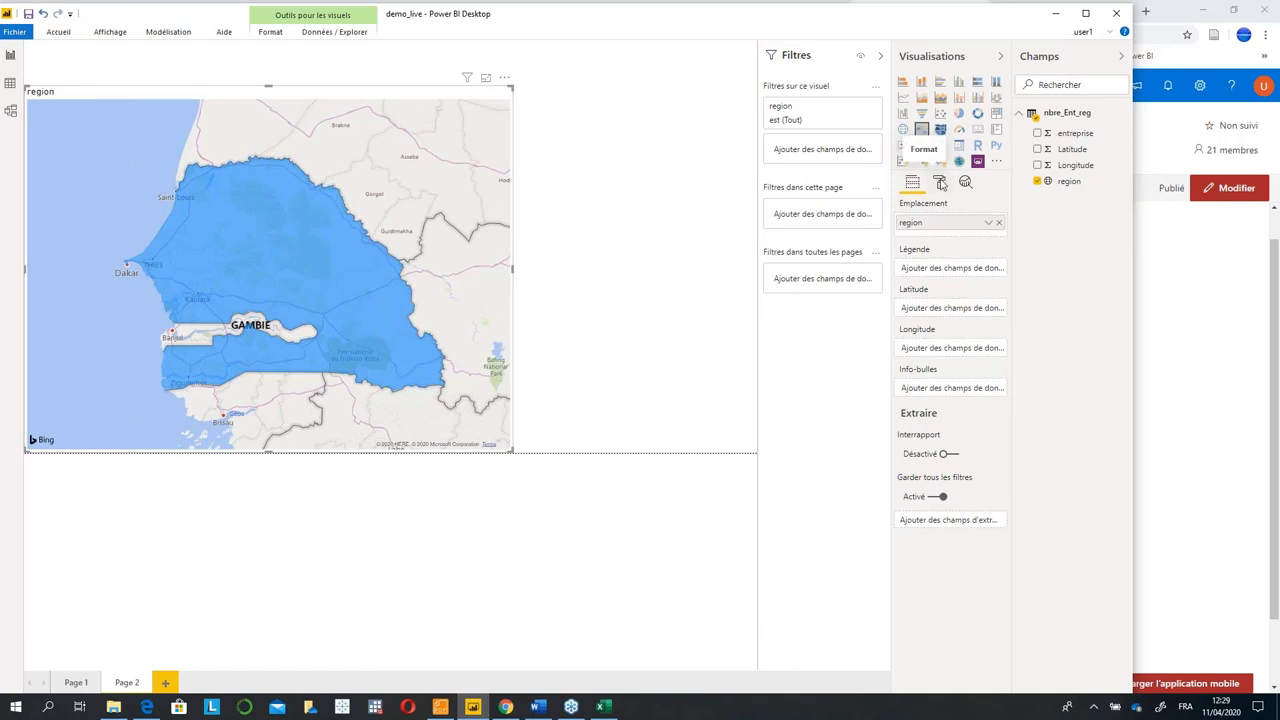
{"action": "left_click", "coordinate": [940, 184]}
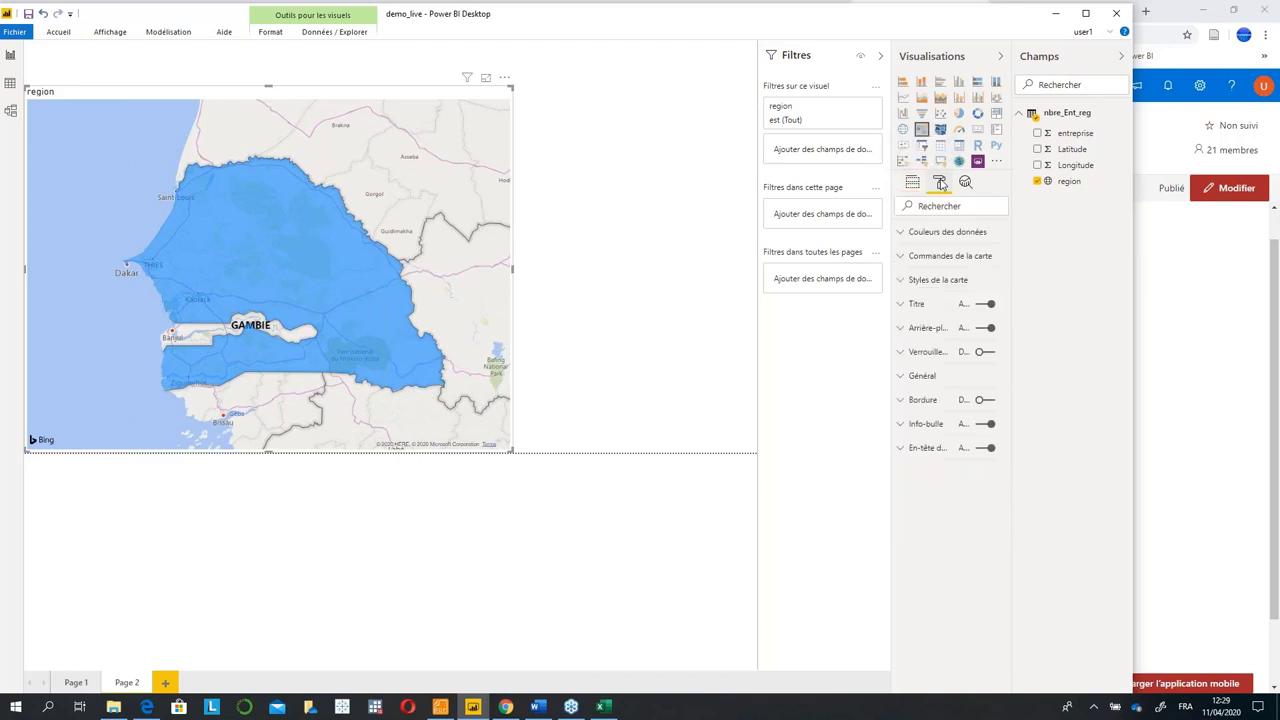
{"action": "left_click", "coordinate": [936, 233]}
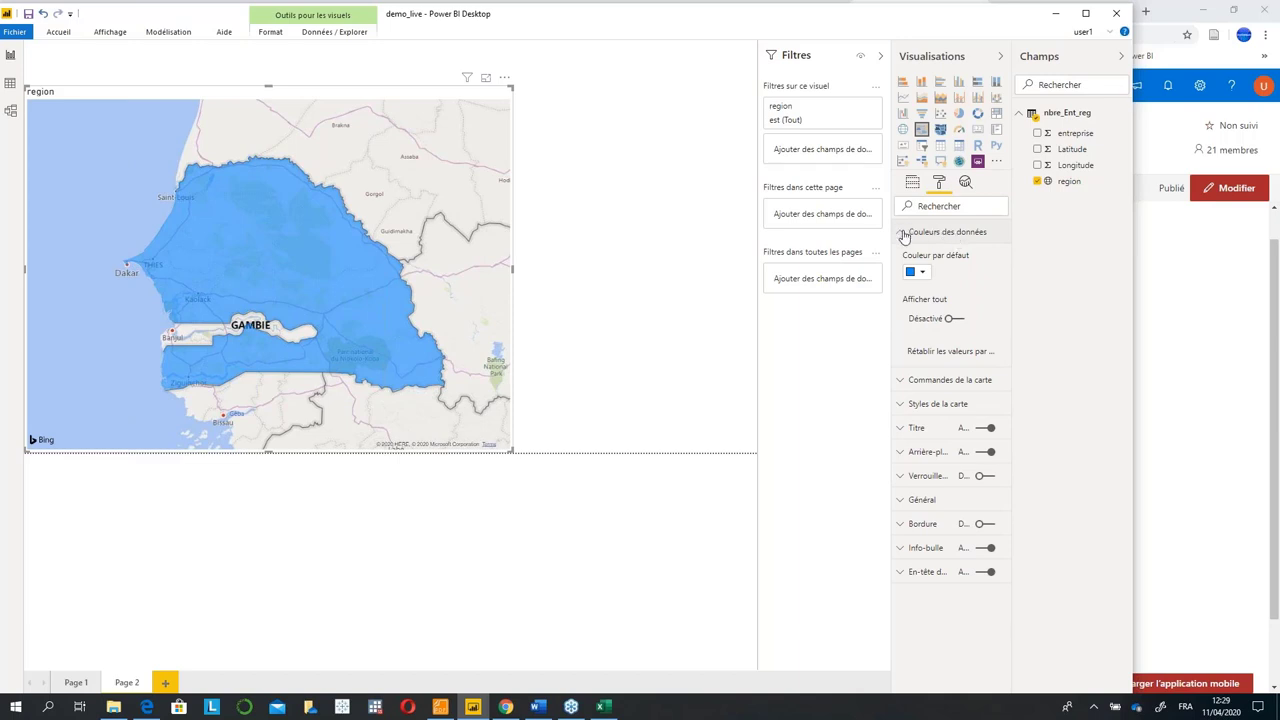
{"action": "left_click", "coordinate": [904, 234]}
{"action": "left_click", "coordinate": [912, 237]}
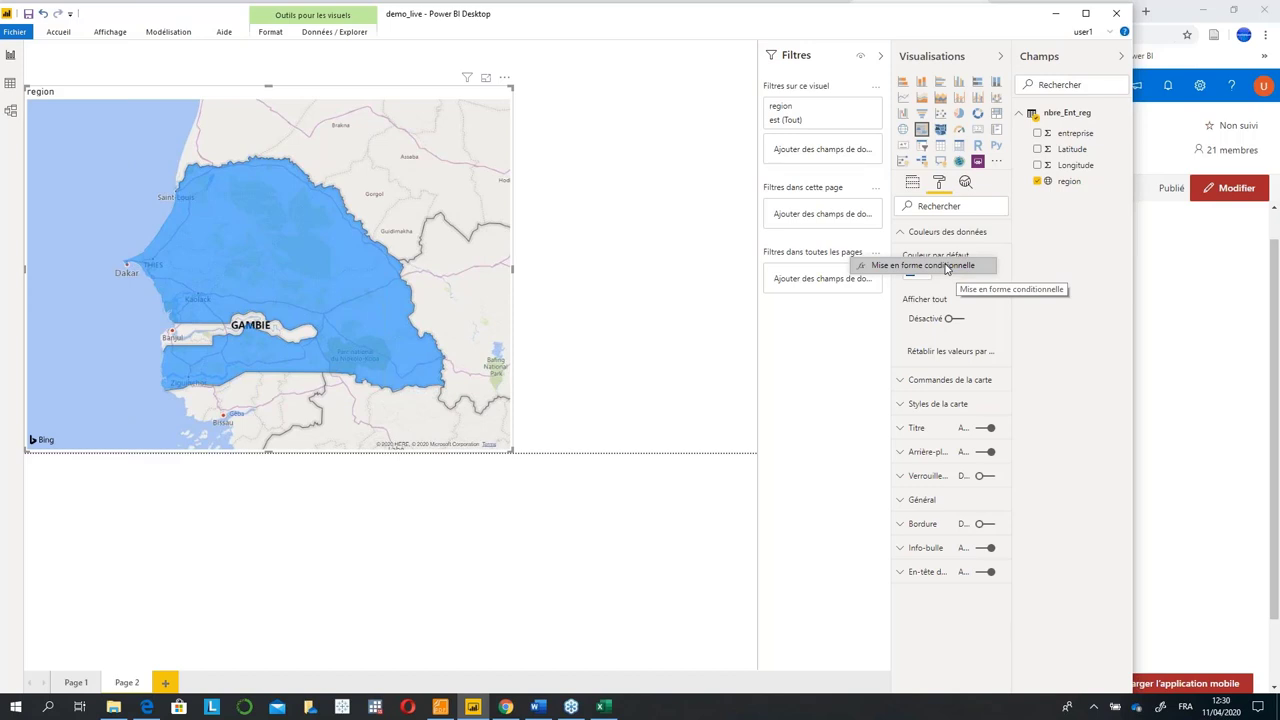
{"action": "left_click", "coordinate": [946, 267]}
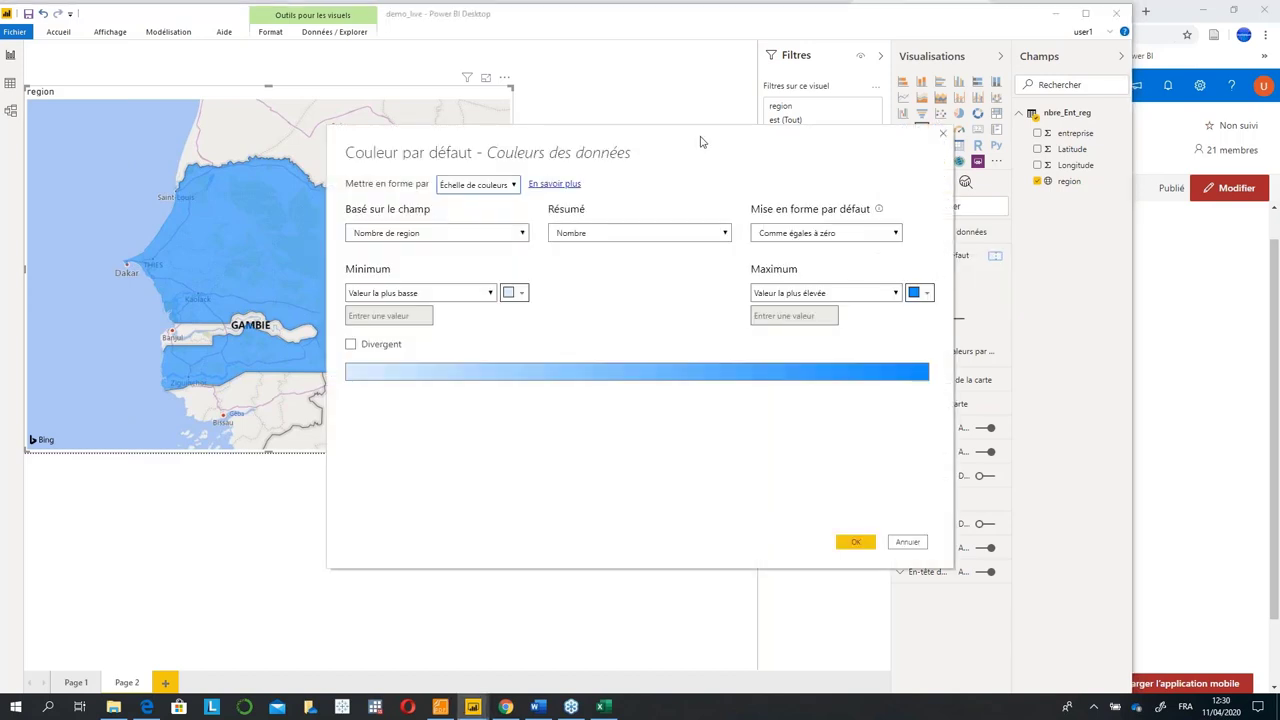
{"action": "left_click_drag", "start_coordinate": [691, 139], "coordinate": [677, 133]}
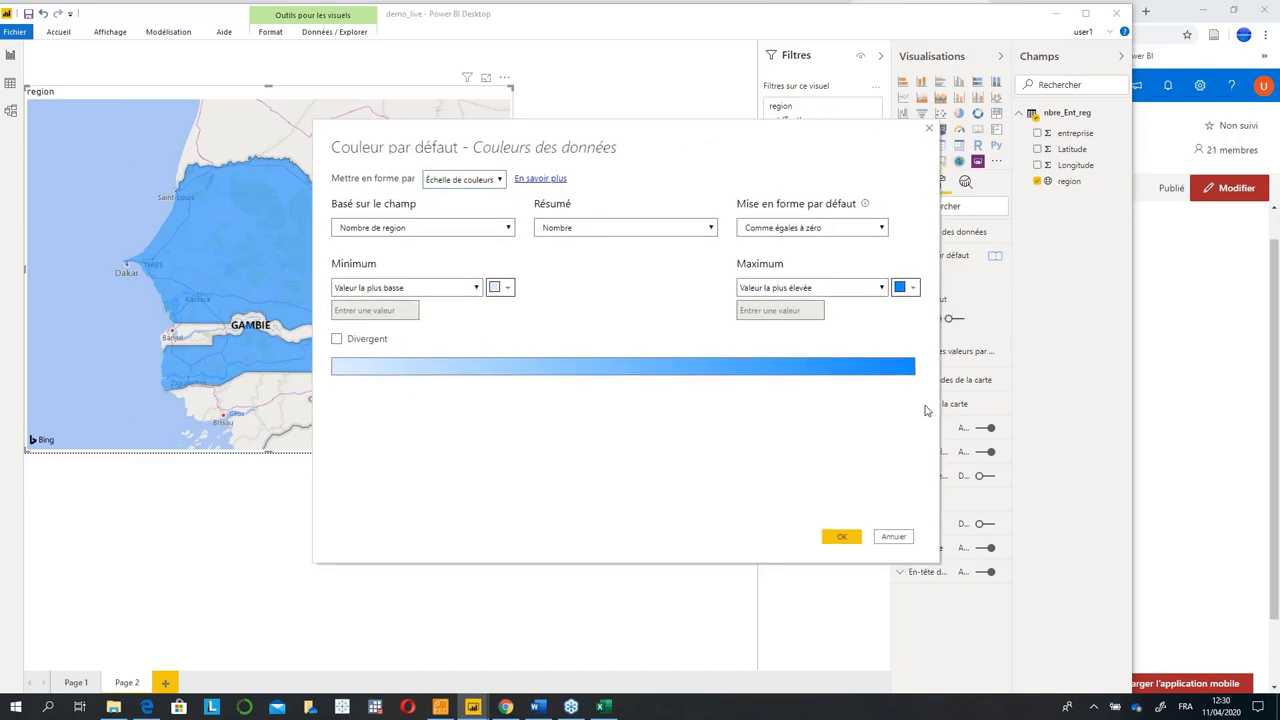
{"action": "left_click", "coordinate": [448, 228]}
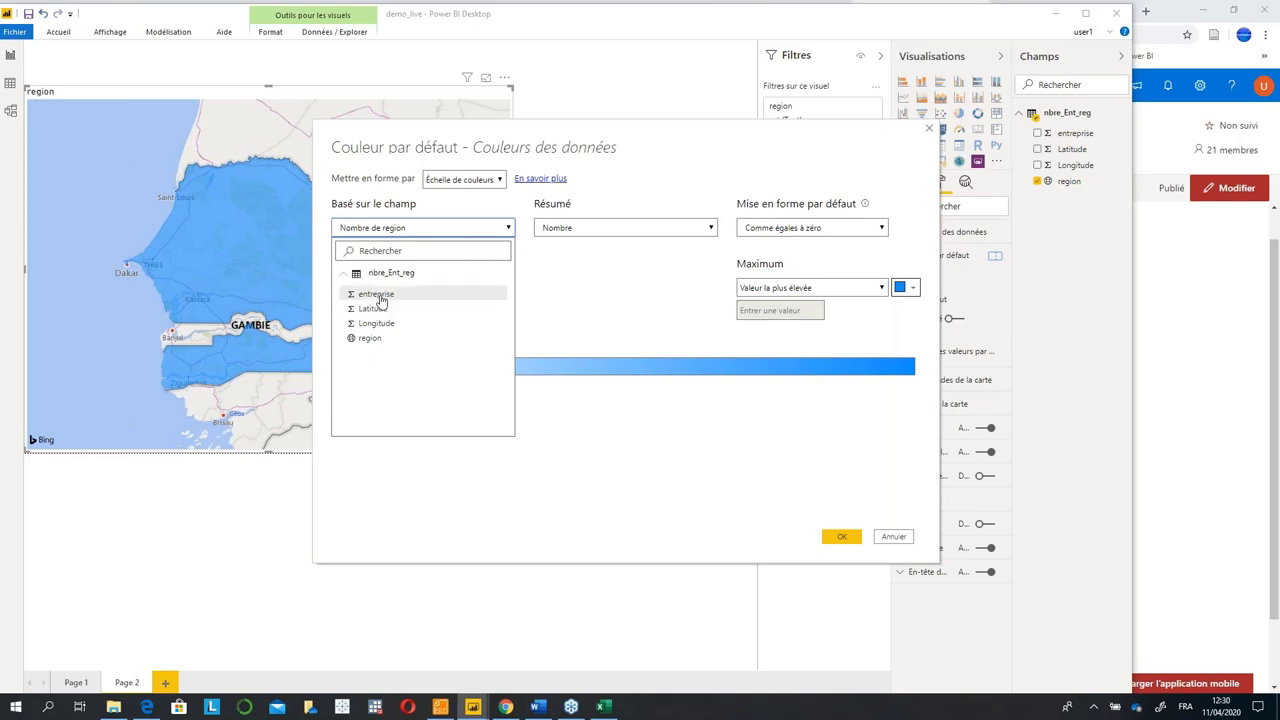
{"action": "left_click", "coordinate": [377, 294]}
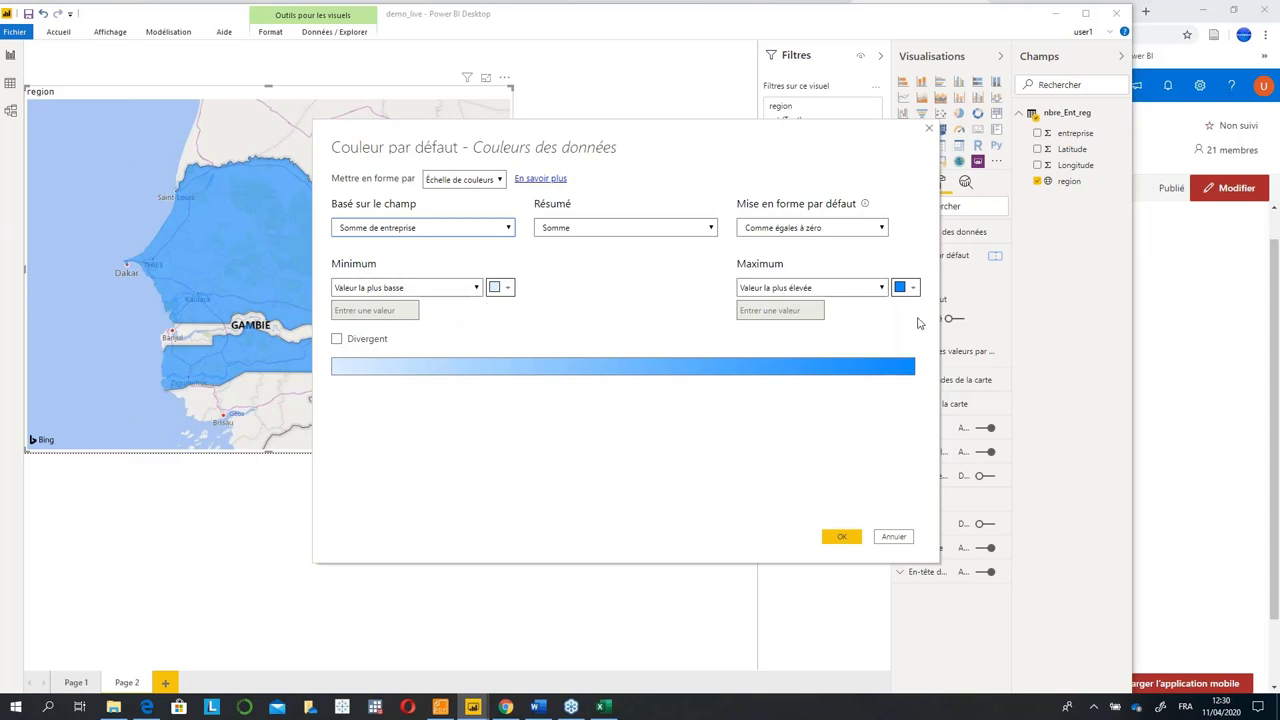
{"action": "left_click", "coordinate": [338, 340]}
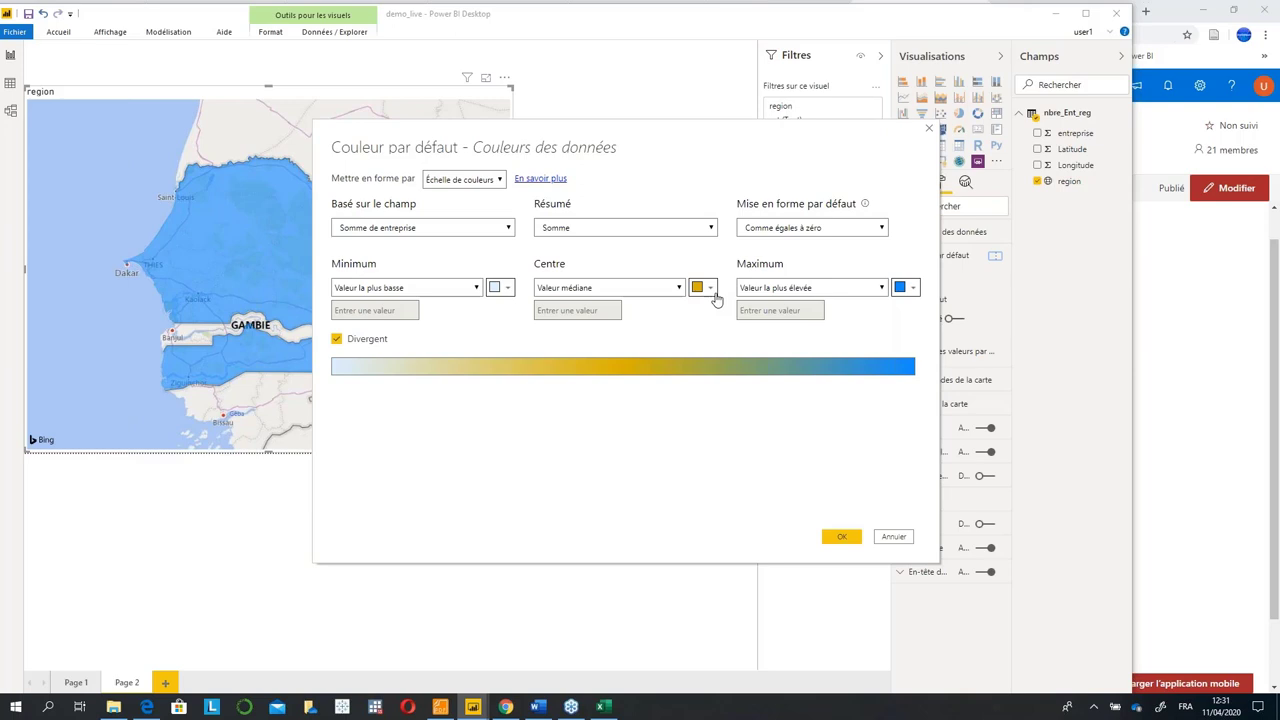
{"action": "left_click", "coordinate": [347, 341]}
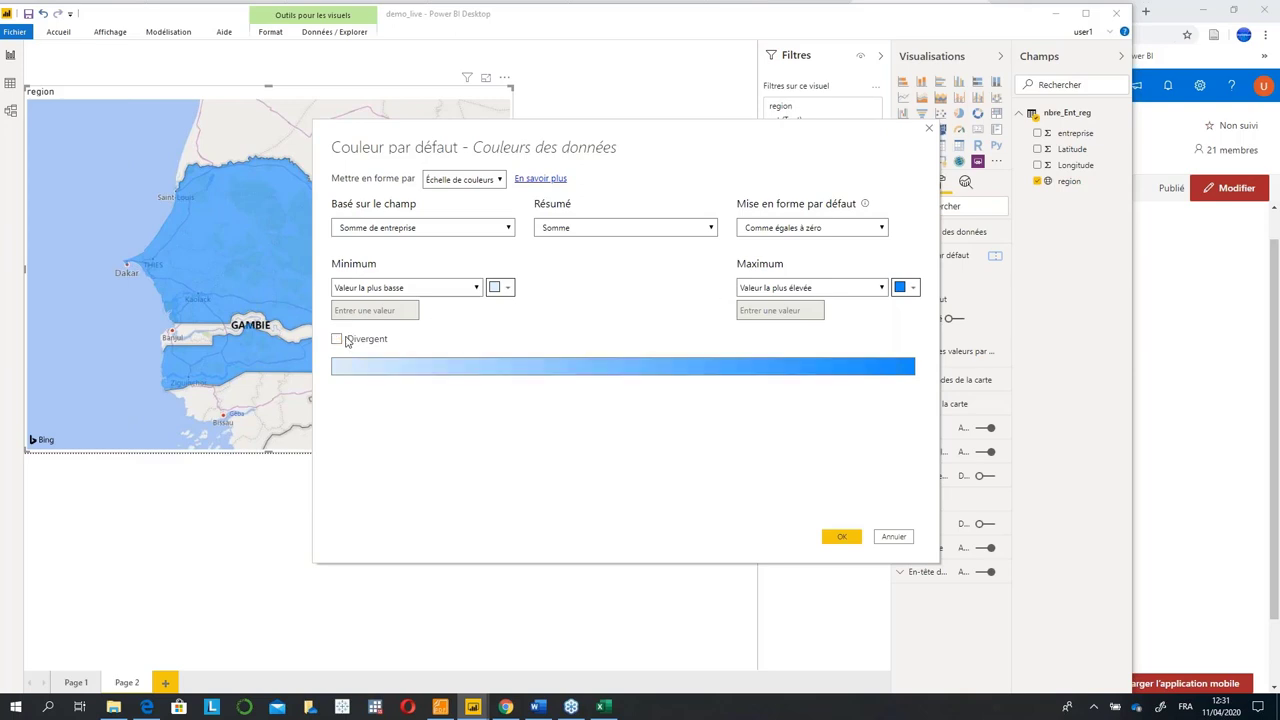
{"action": "left_click", "coordinate": [345, 340]}
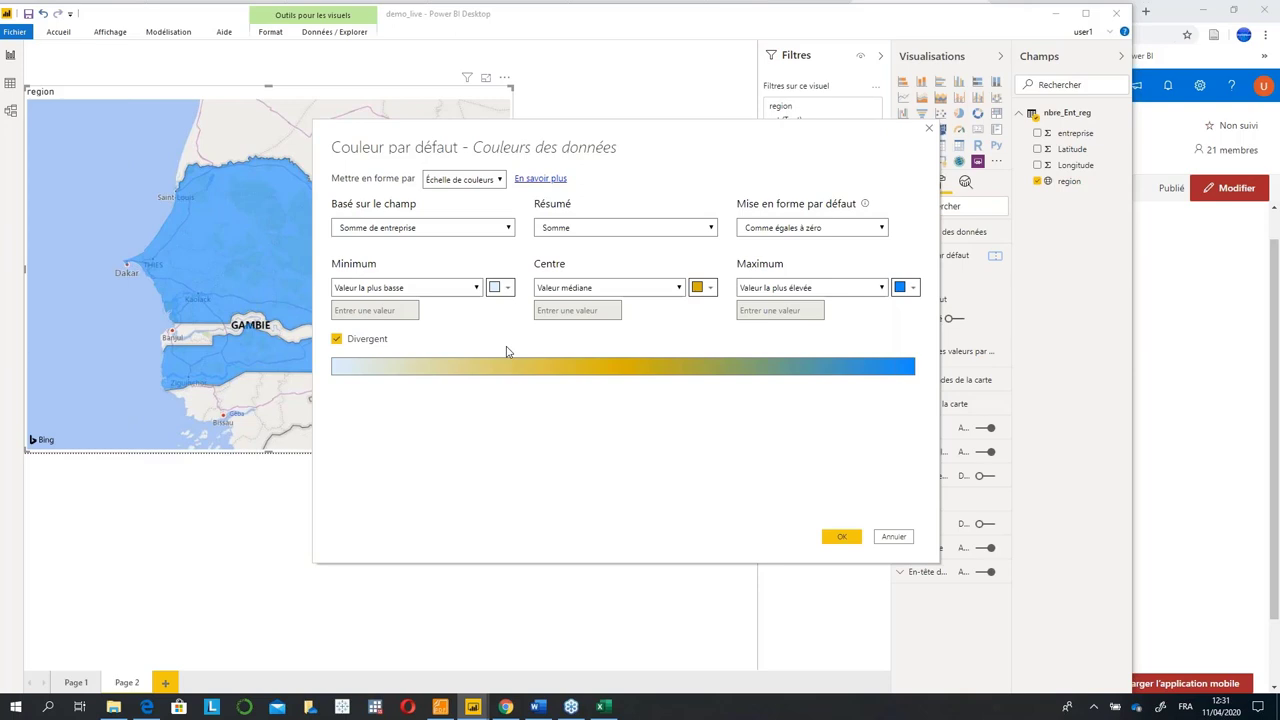
{"action": "left_click", "coordinate": [928, 131]}
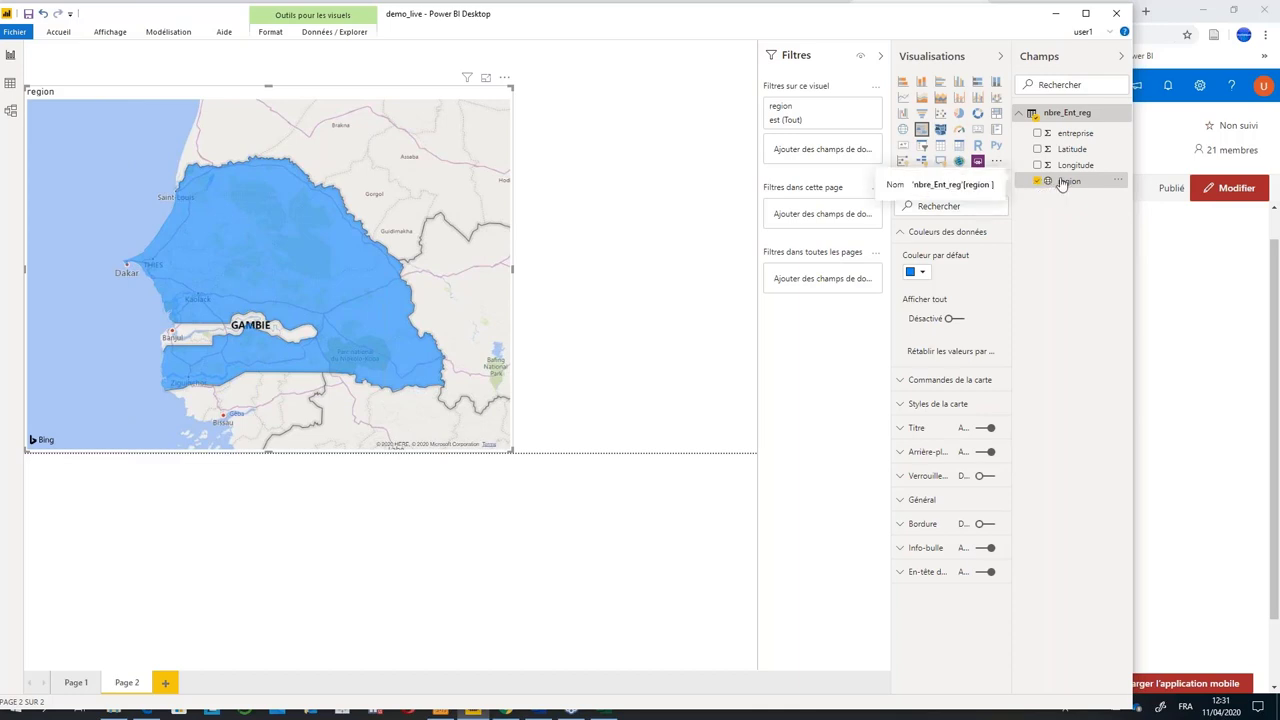
Try the region field as the choropleth map's legend again and remove it.
{"action": "left_click", "coordinate": [912, 183]}
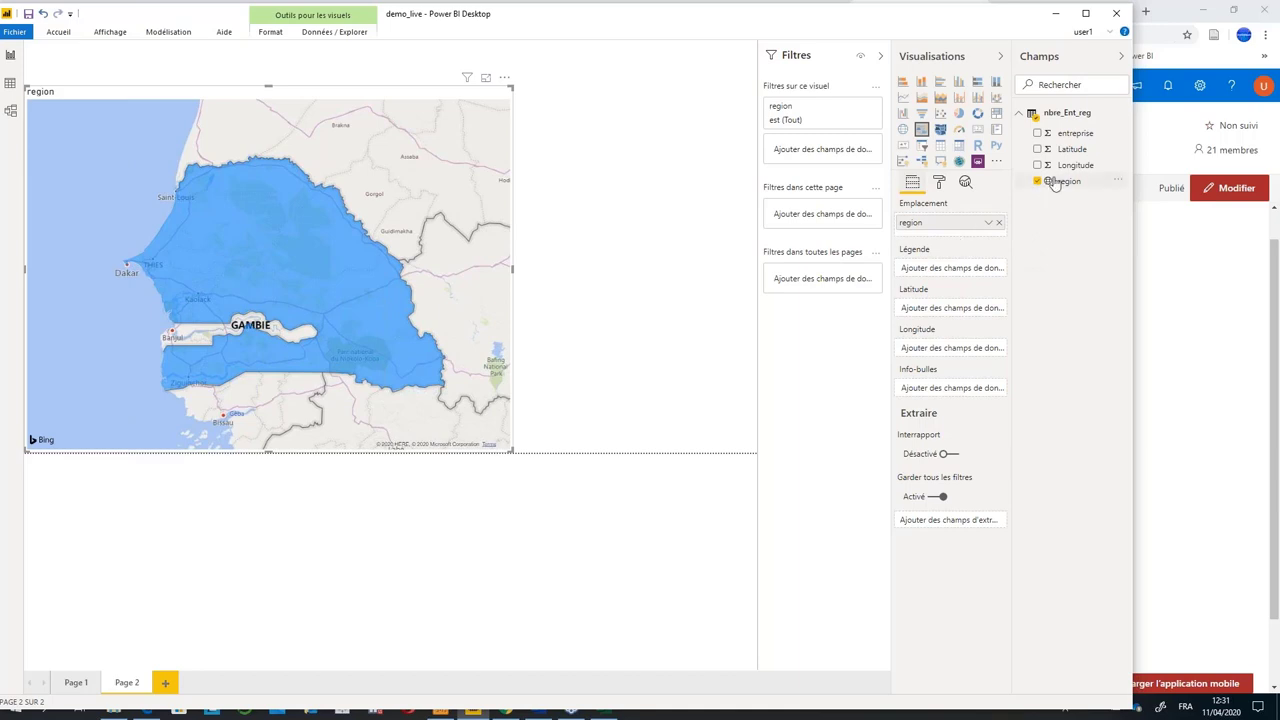
{"action": "left_click_drag", "start_coordinate": [1062, 180], "coordinate": [938, 266]}
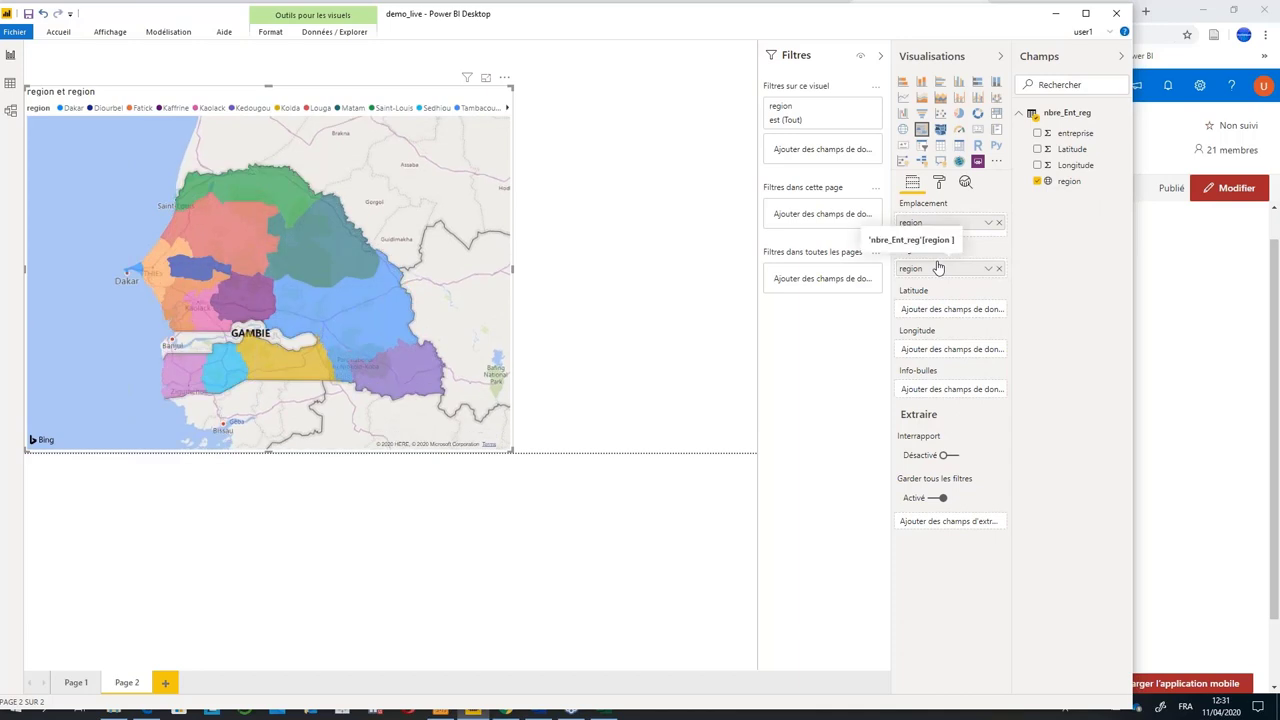
{"action": "left_click", "coordinate": [998, 268]}
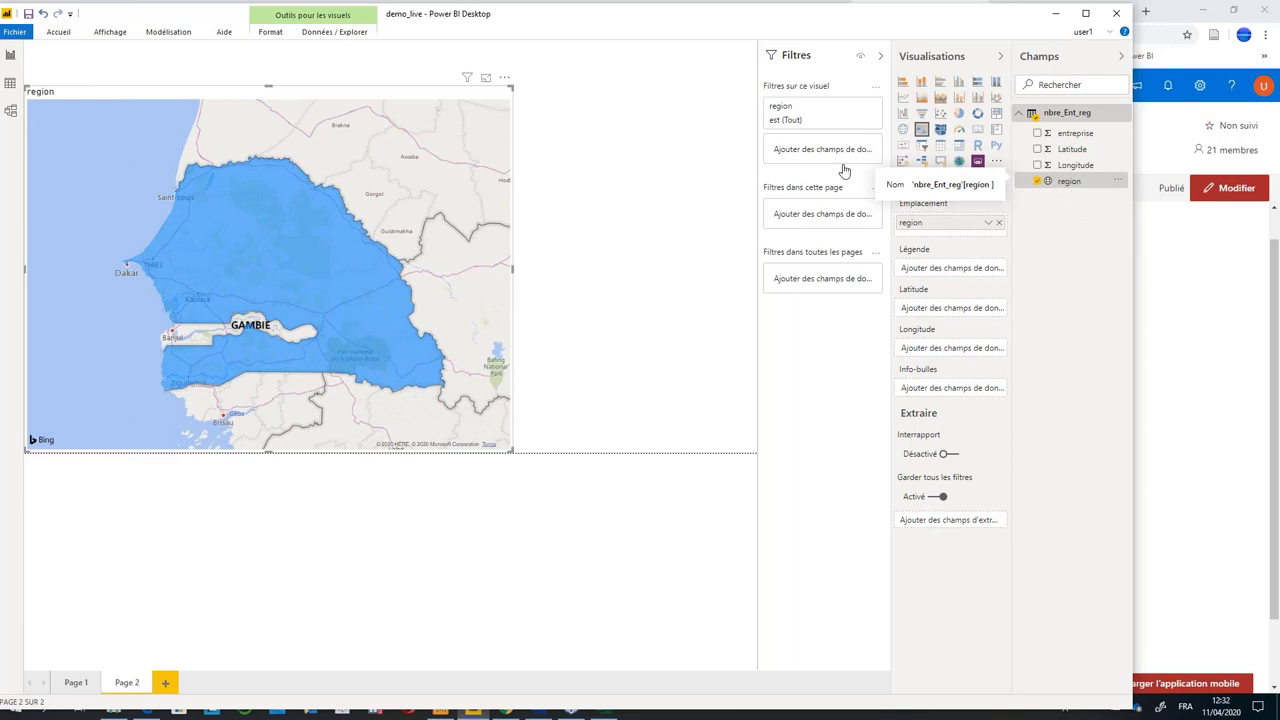
Check the data category assigned to the region field.
{"action": "left_click", "coordinate": [168, 32]}
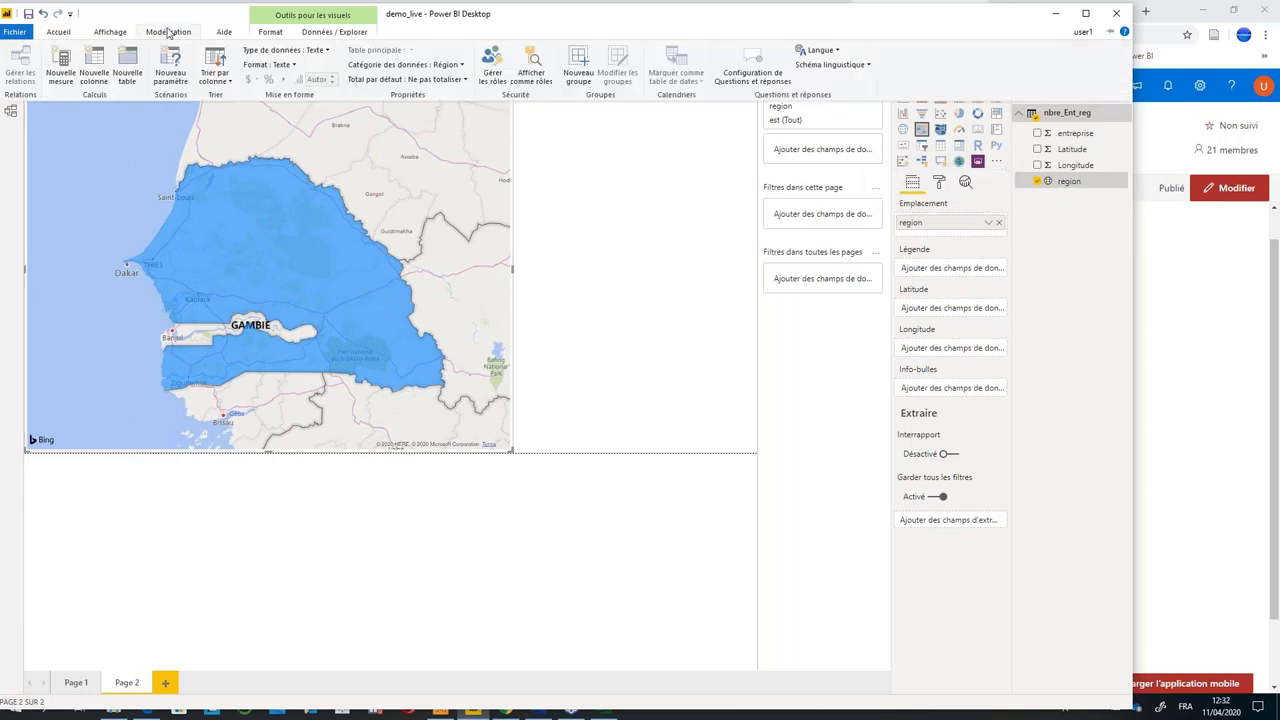
{"action": "left_click", "coordinate": [401, 66]}
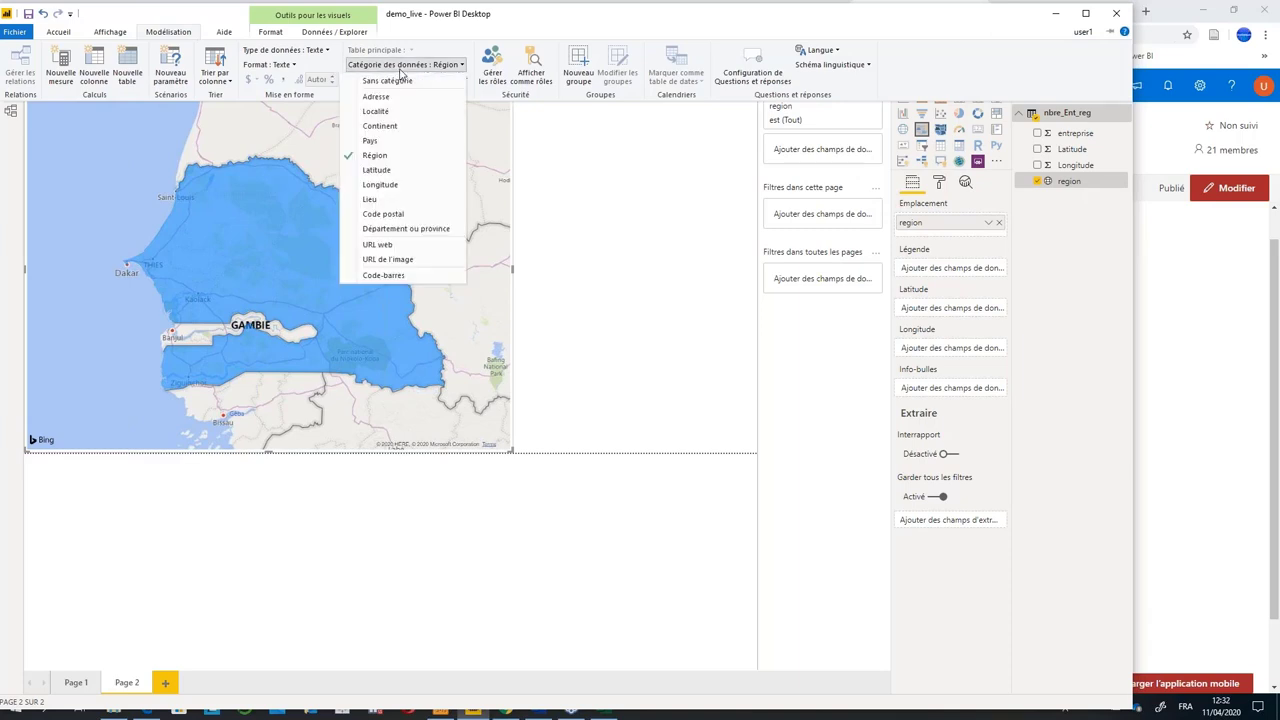
{"action": "left_click", "coordinate": [1054, 186]}
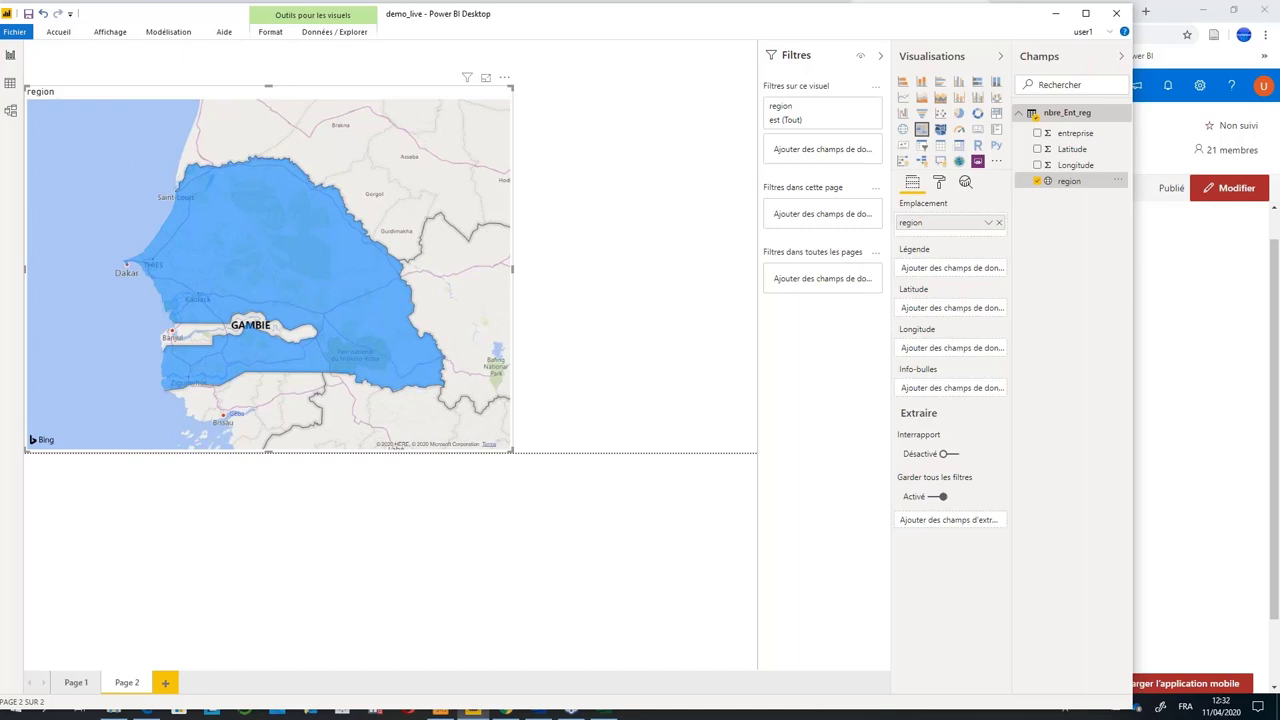
{"action": "left_click", "coordinate": [1152, 150]}
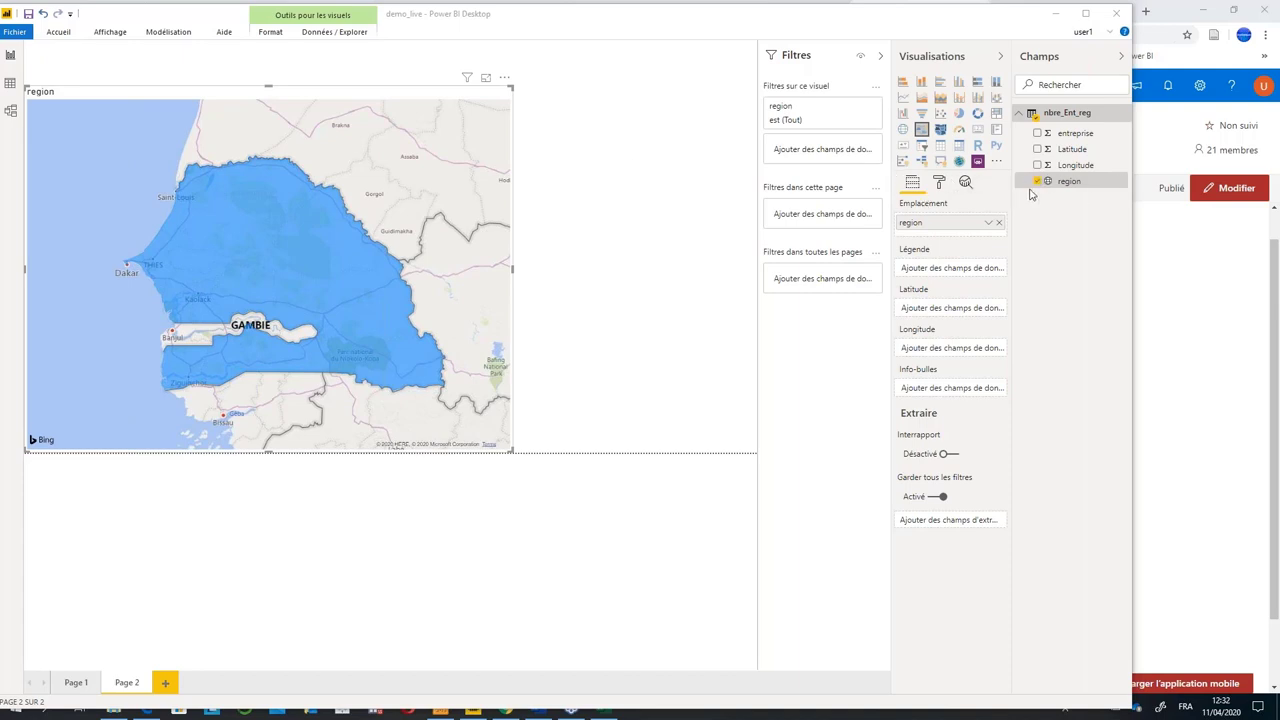
Set up conditional formatting for the map's default data colour, using a colour scale based on the entreprise field.
{"action": "left_click", "coordinate": [940, 185]}
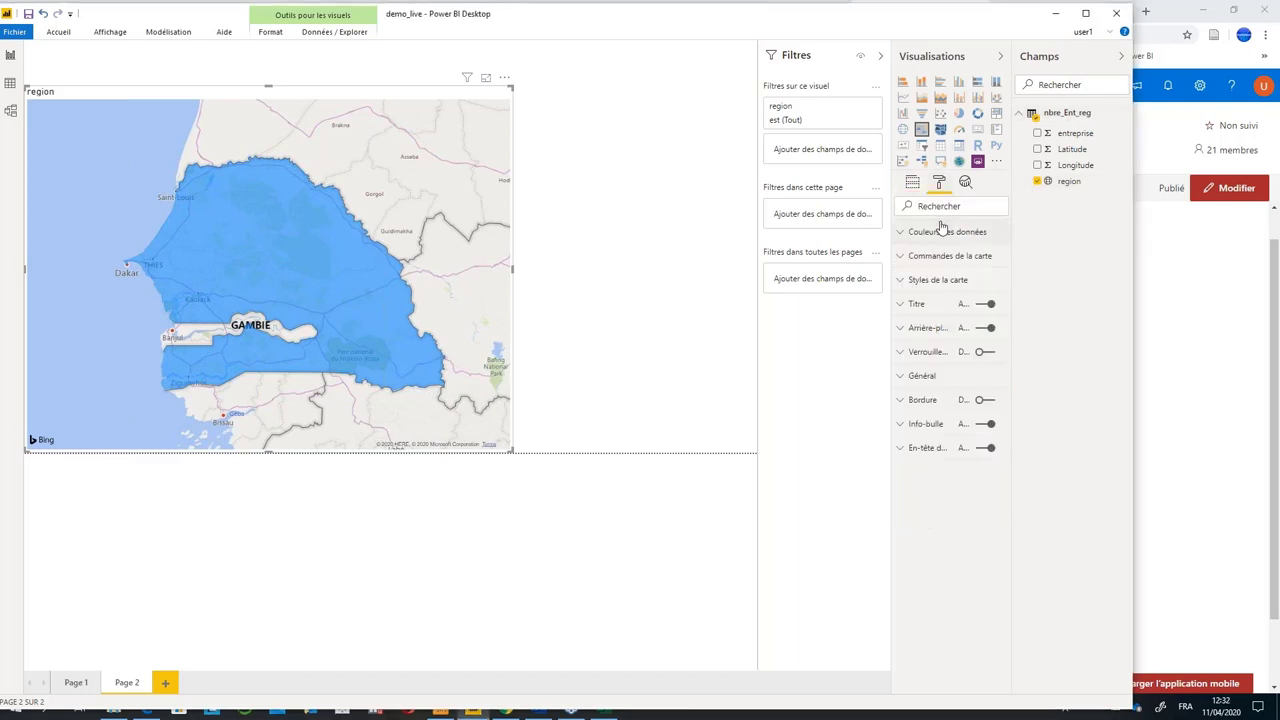
{"action": "left_click", "coordinate": [943, 231]}
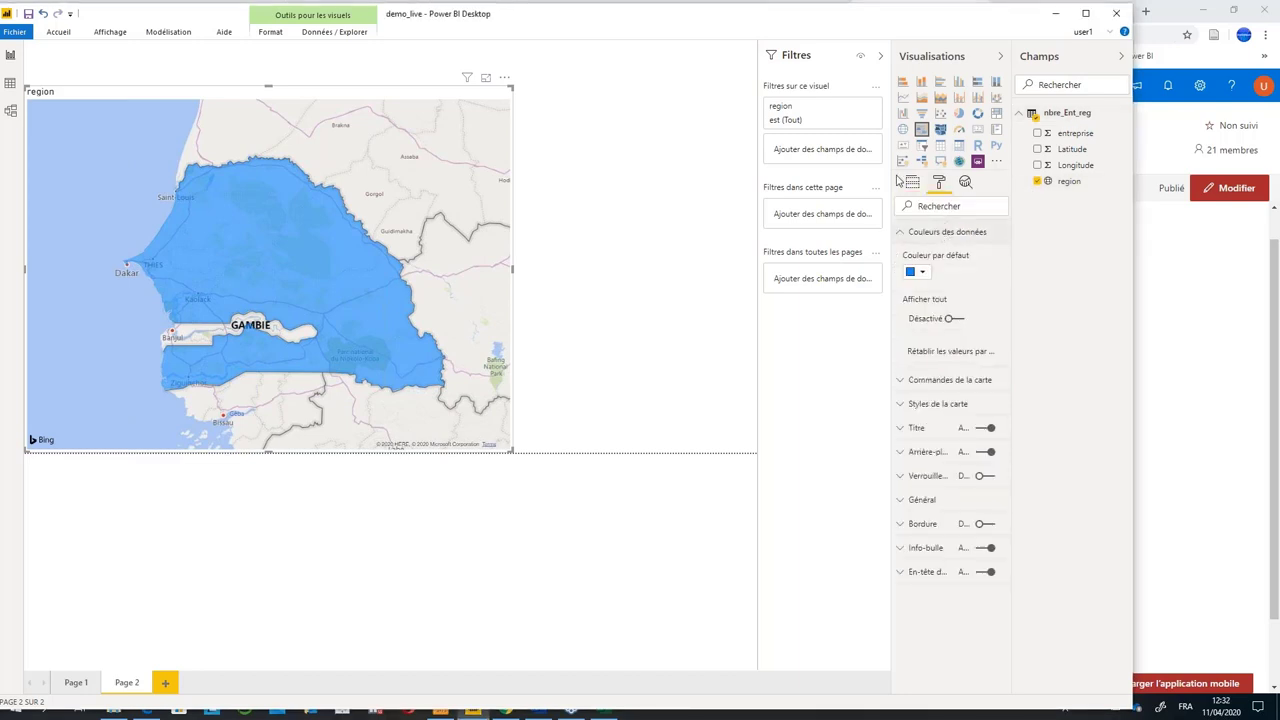
{"action": "left_click", "coordinate": [912, 182]}
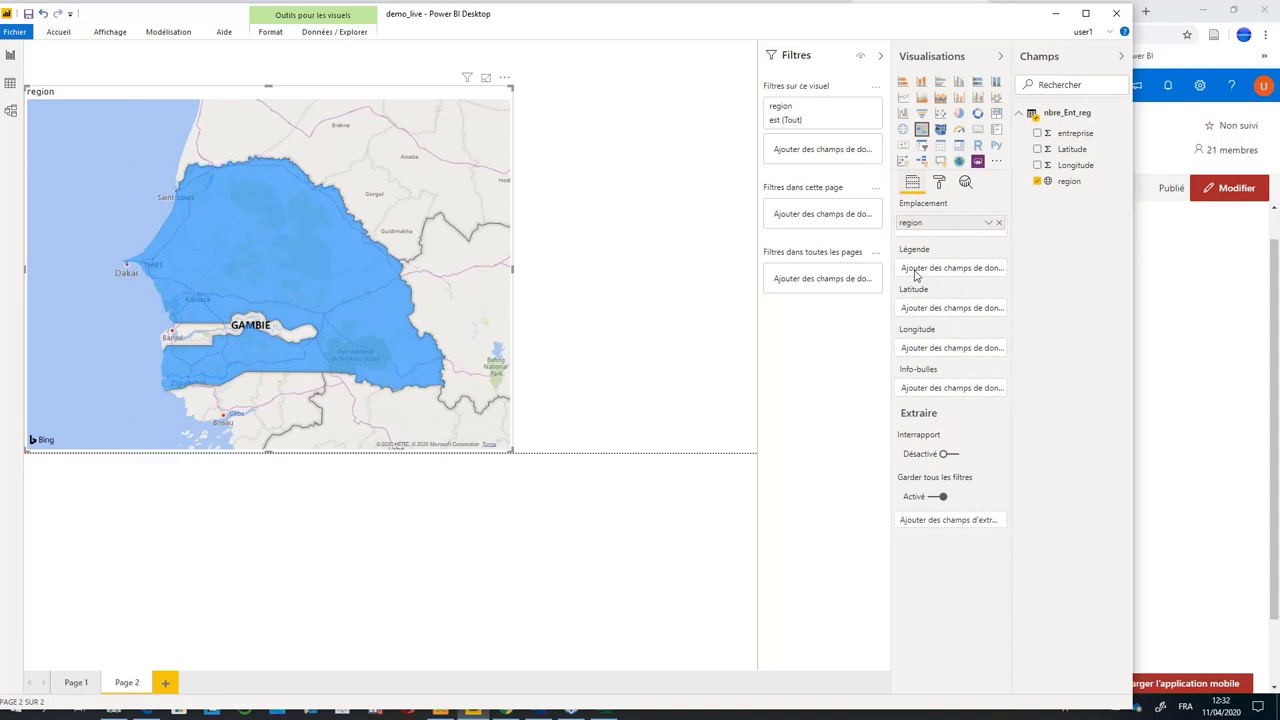
{"action": "left_click", "coordinate": [938, 185]}
{"action": "left_click", "coordinate": [937, 231]}
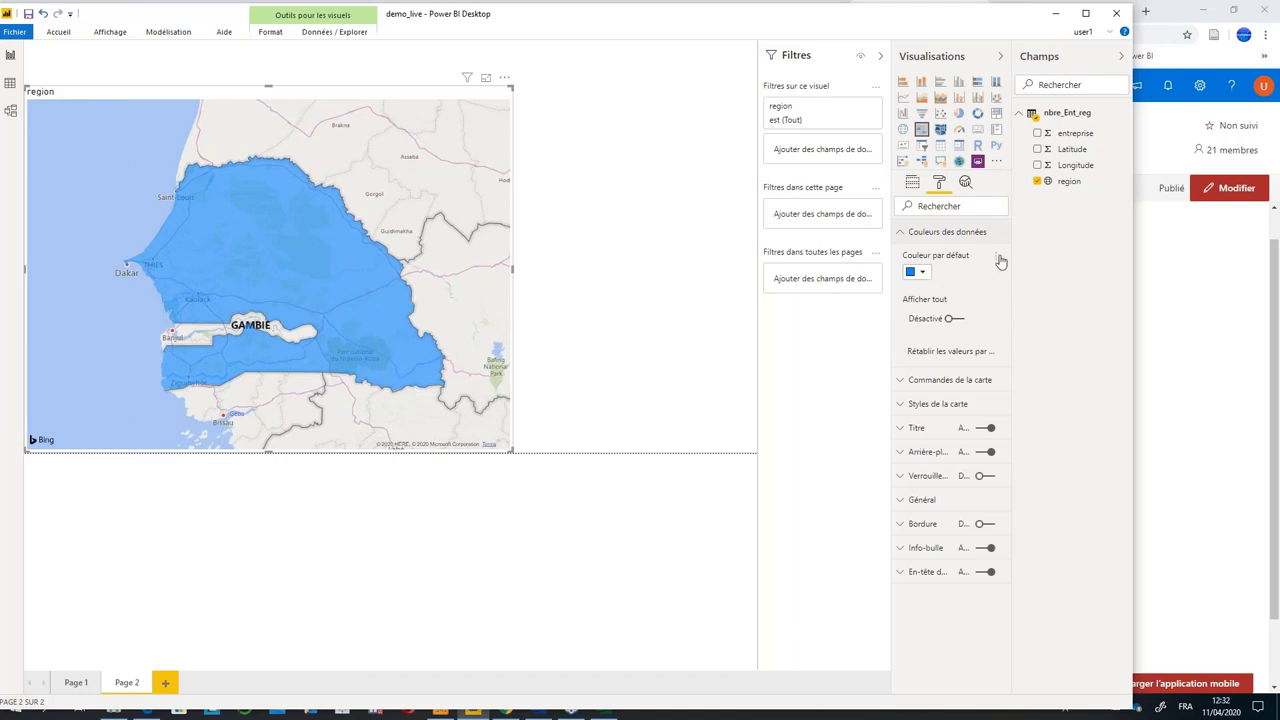
{"action": "left_click", "coordinate": [995, 259]}
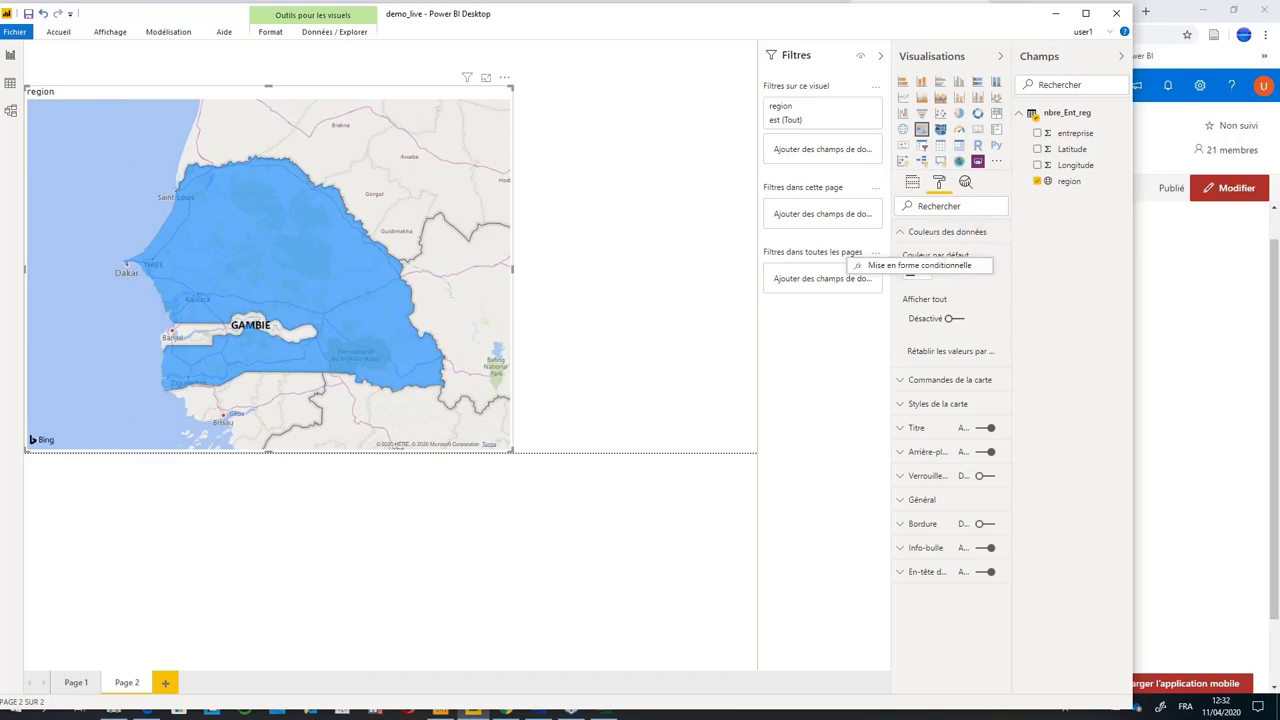
{"action": "left_click", "coordinate": [978, 266]}
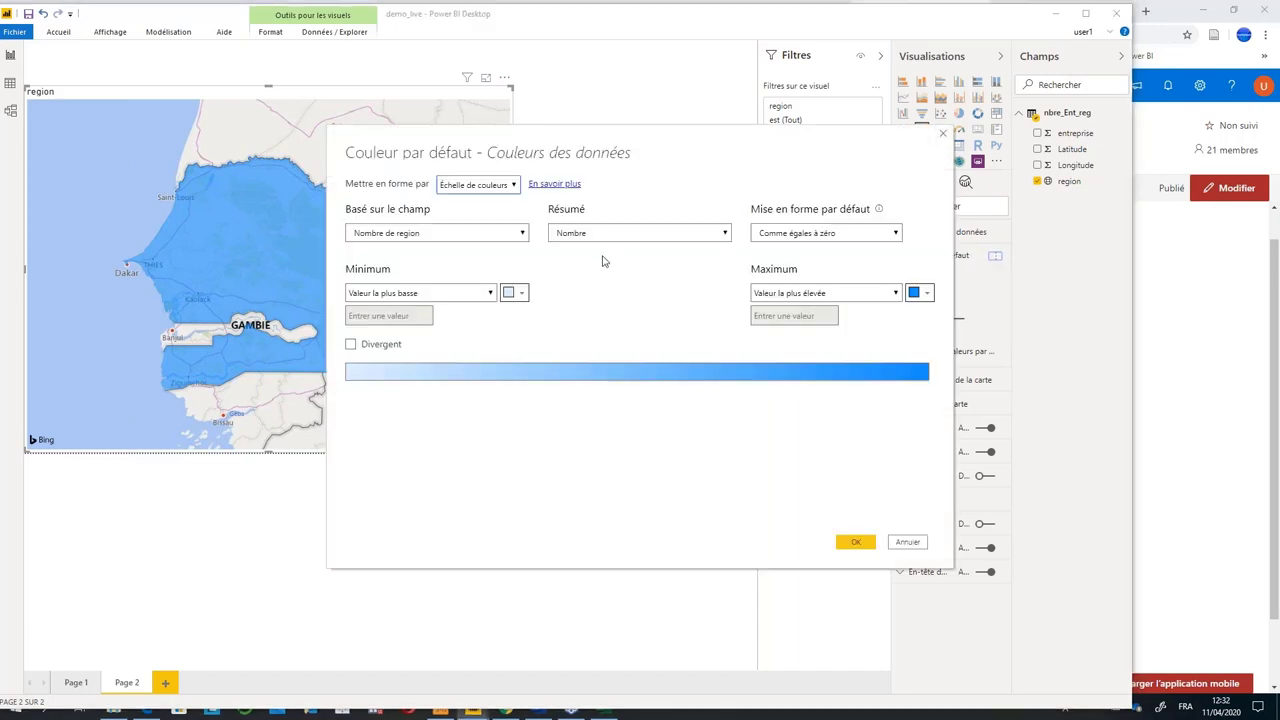
{"action": "left_click", "coordinate": [503, 234]}
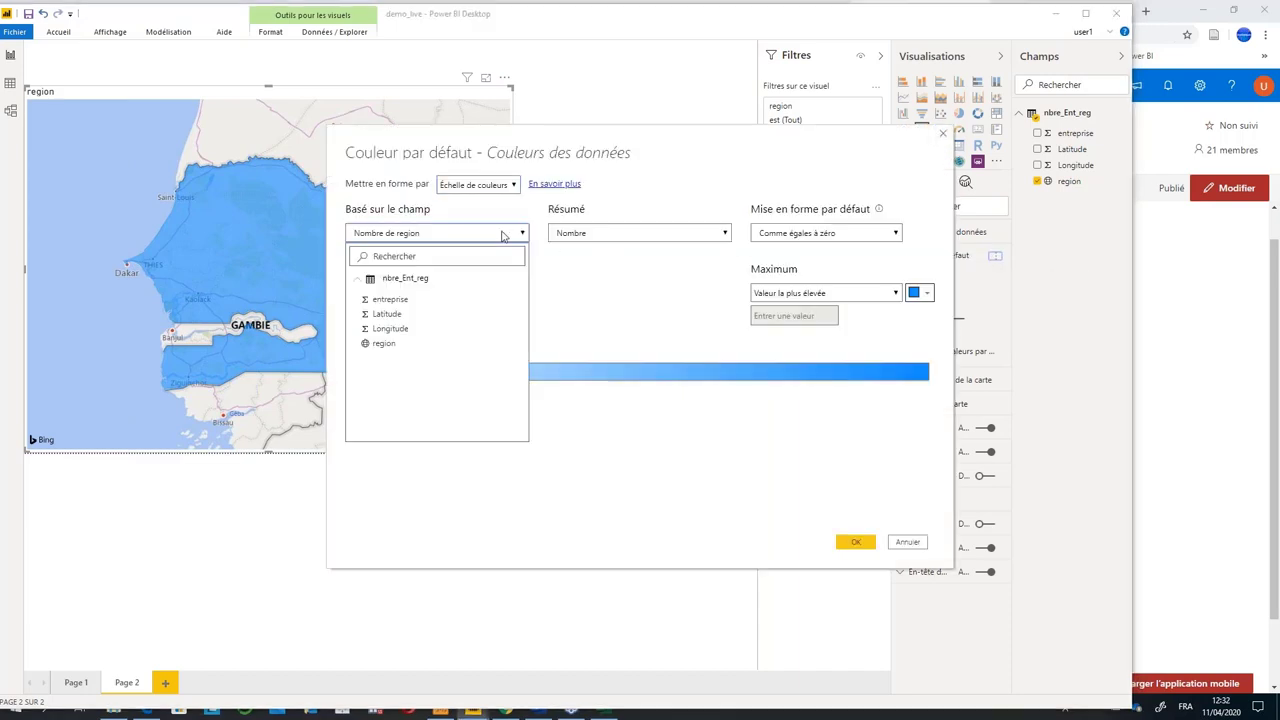
{"action": "left_click", "coordinate": [389, 301]}
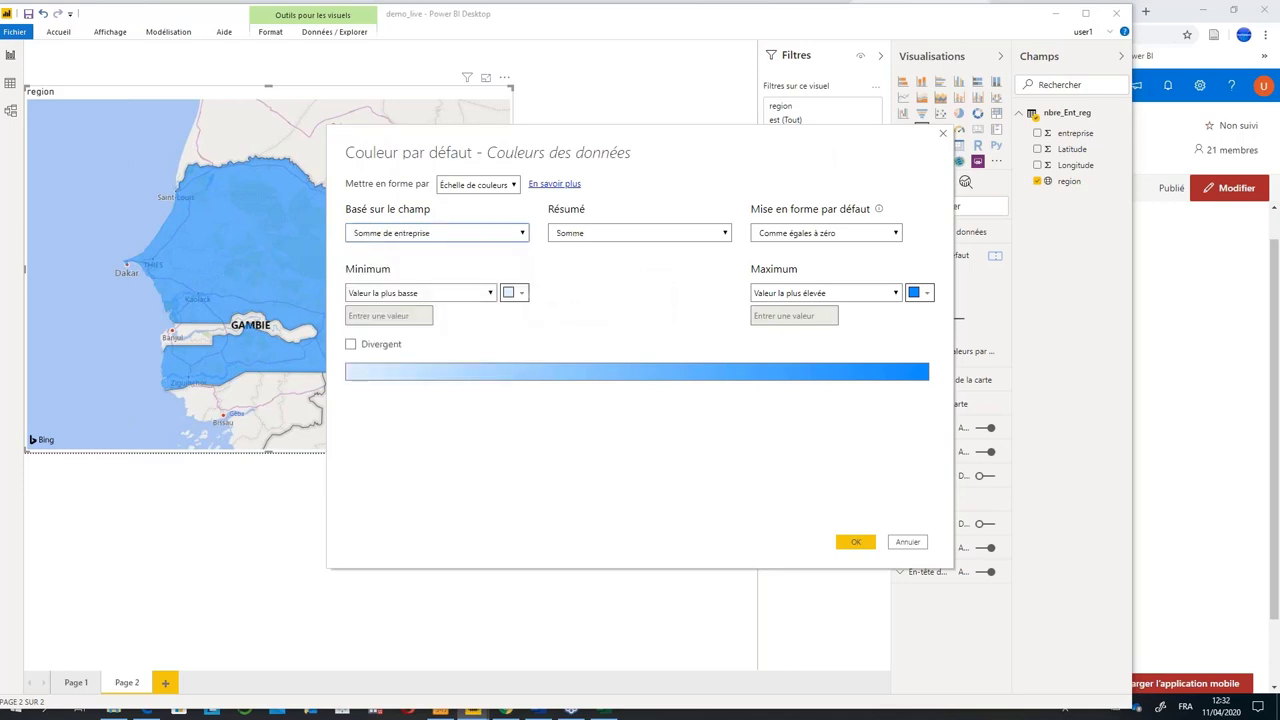
Summarise entreprise by Nombre, make the colour scale divergent and apply the formatting to the map.
{"action": "left_click", "coordinate": [617, 236]}
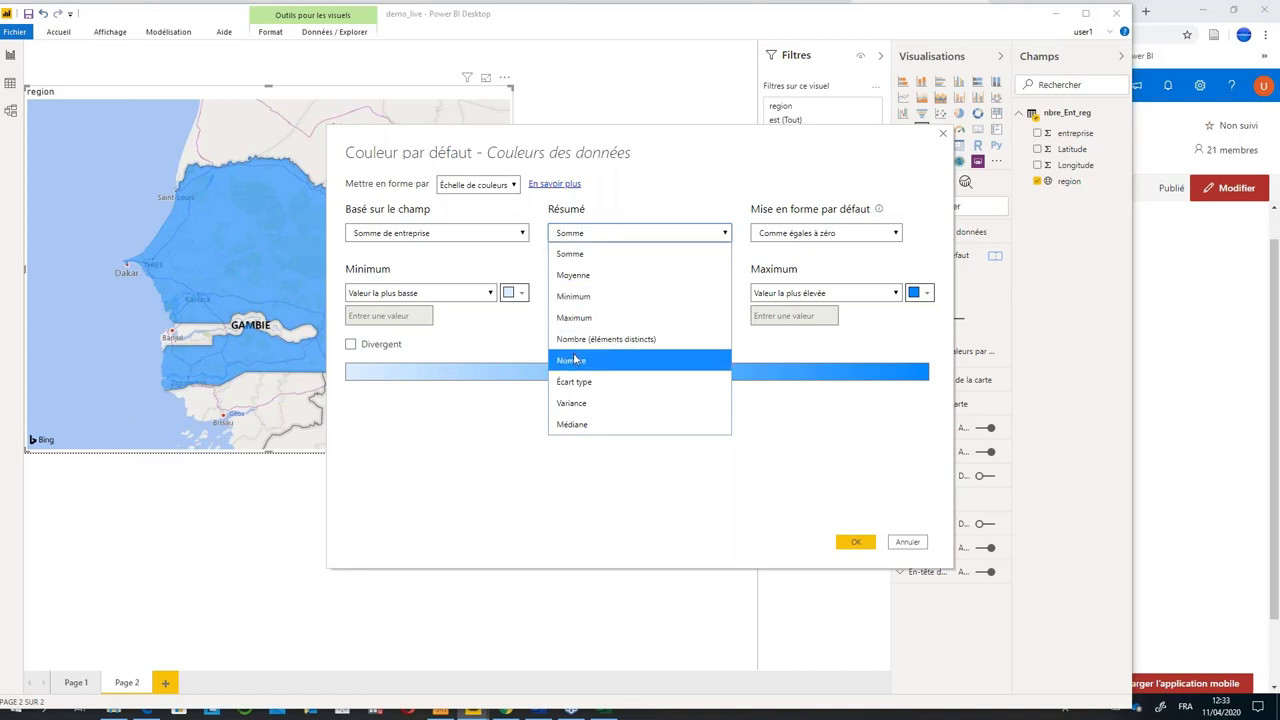
{"action": "left_click", "coordinate": [574, 360]}
{"action": "left_click", "coordinate": [660, 237]}
{"action": "left_click", "coordinate": [588, 364]}
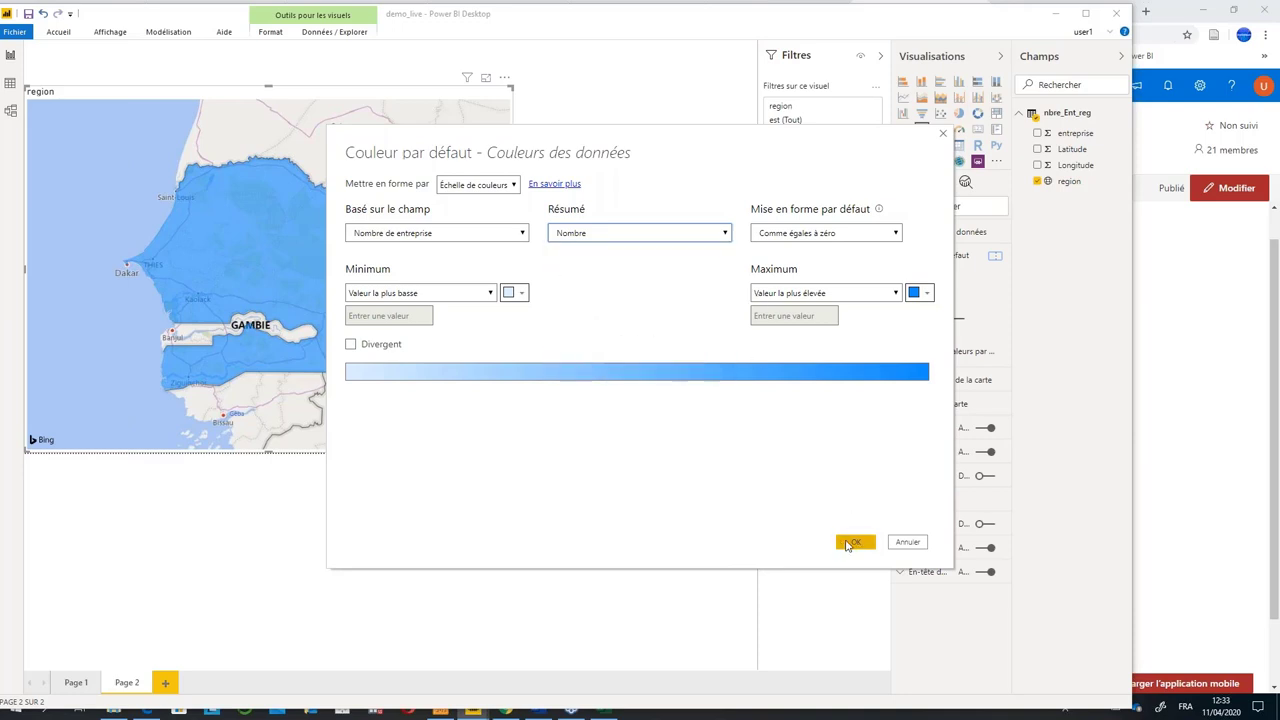
{"action": "left_click", "coordinate": [361, 345]}
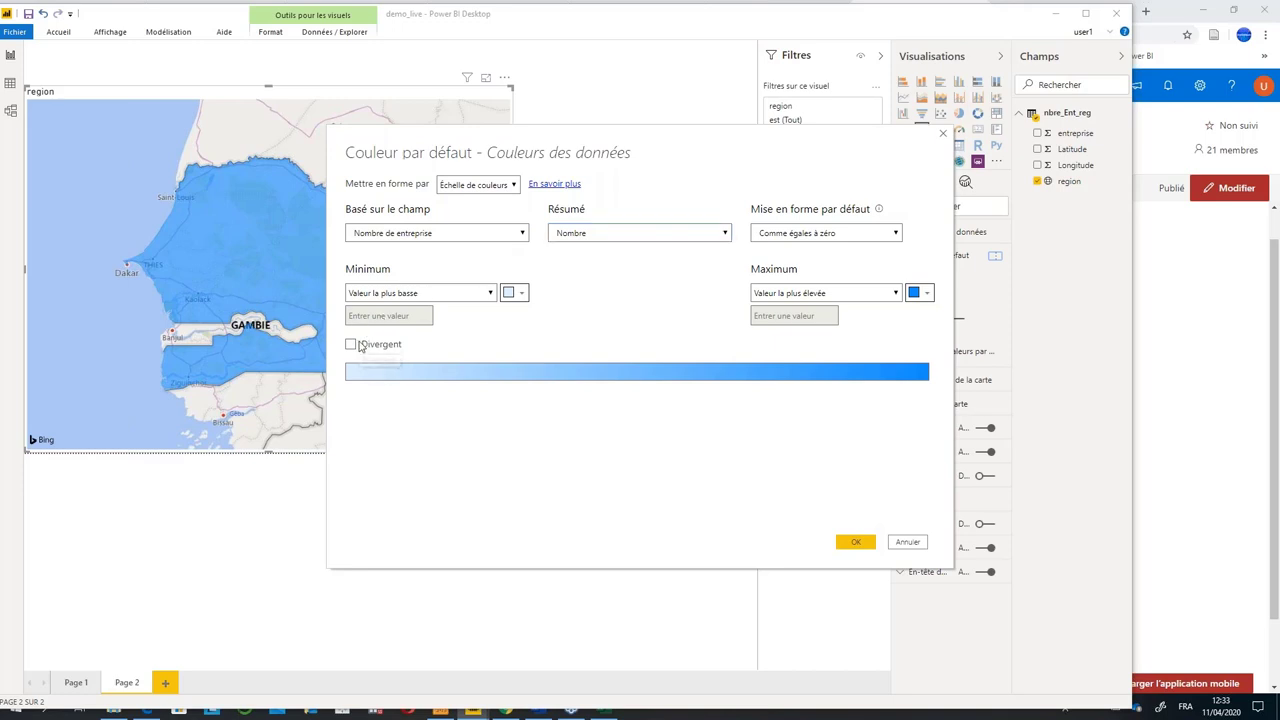
{"action": "left_click", "coordinate": [855, 543]}
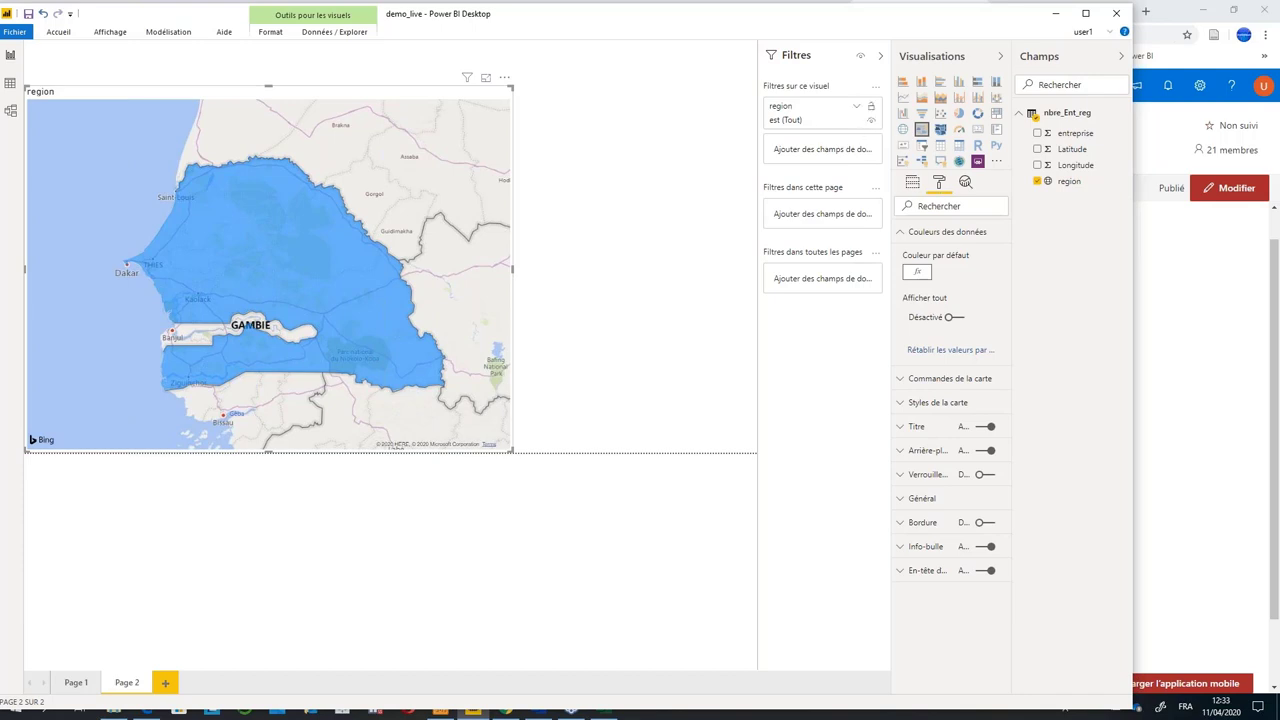
Select all regions in the map's visual-level region filter.
{"action": "left_click", "coordinate": [820, 118]}
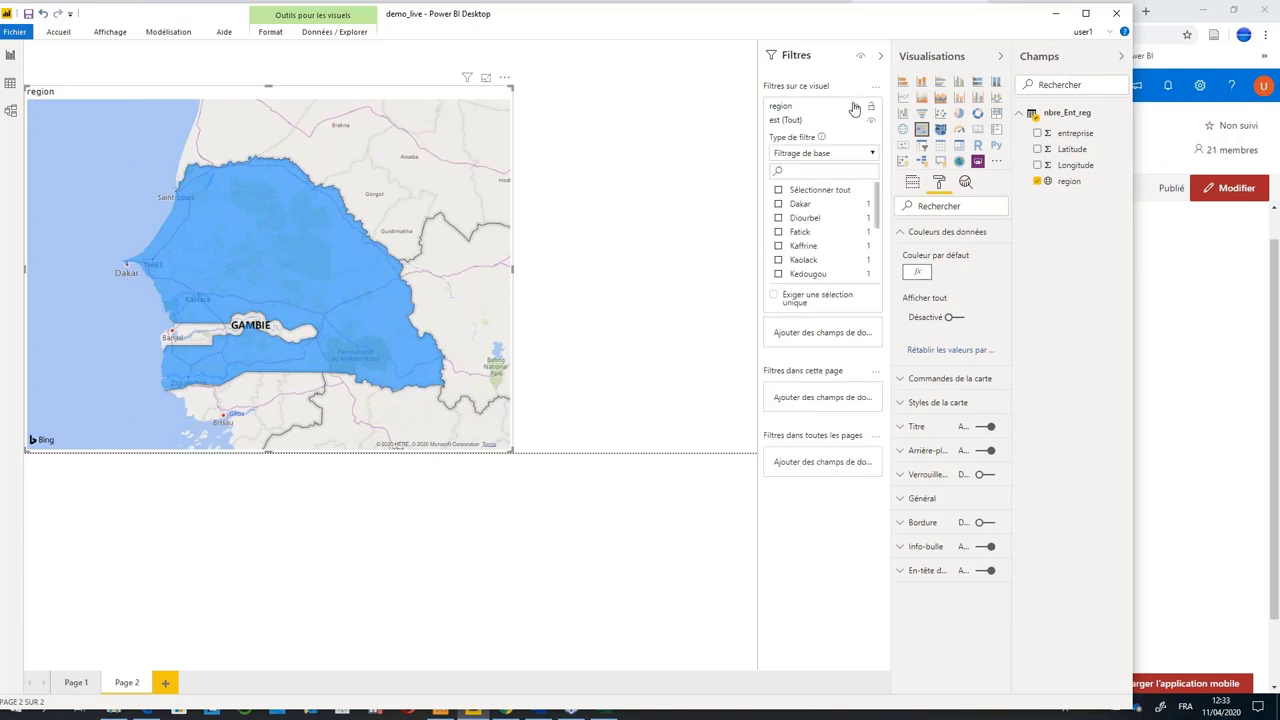
{"action": "left_click", "coordinate": [780, 190]}
Summarise entreprise by Somme in the map's default colour formatting, turn off the divergent scale and apply it.
{"action": "left_click", "coordinate": [918, 272]}
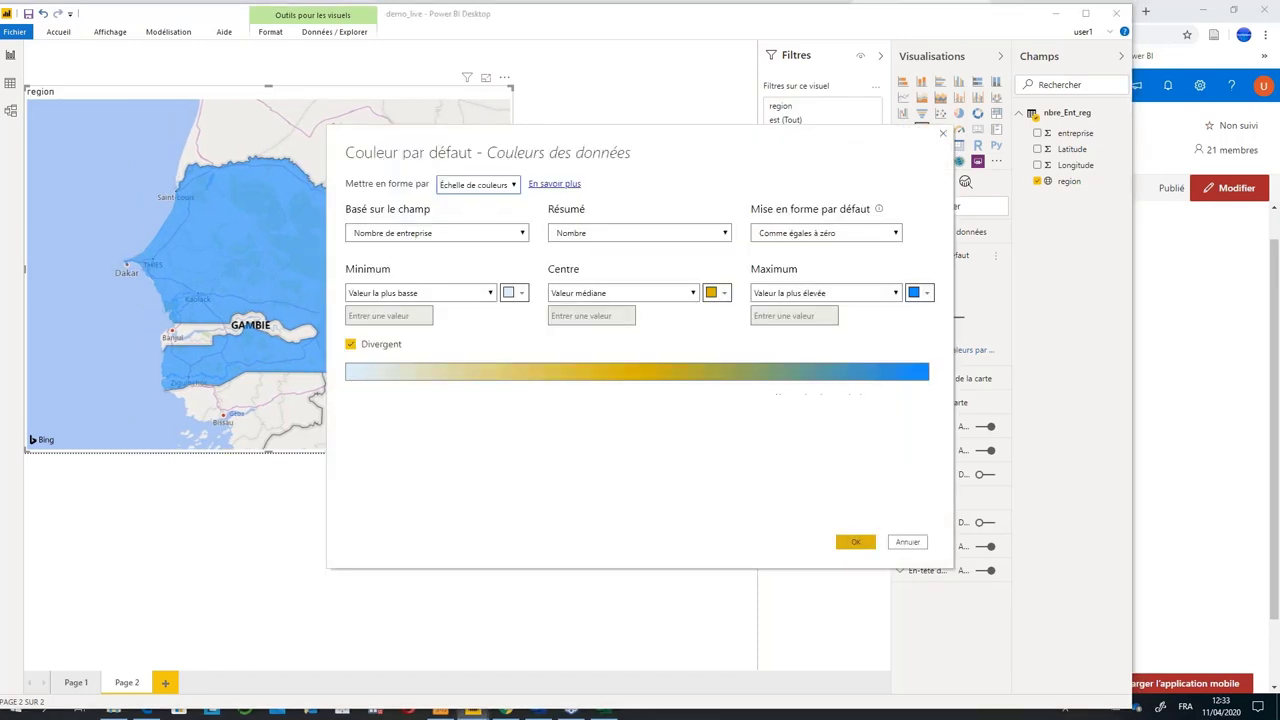
{"action": "left_click", "coordinate": [590, 236]}
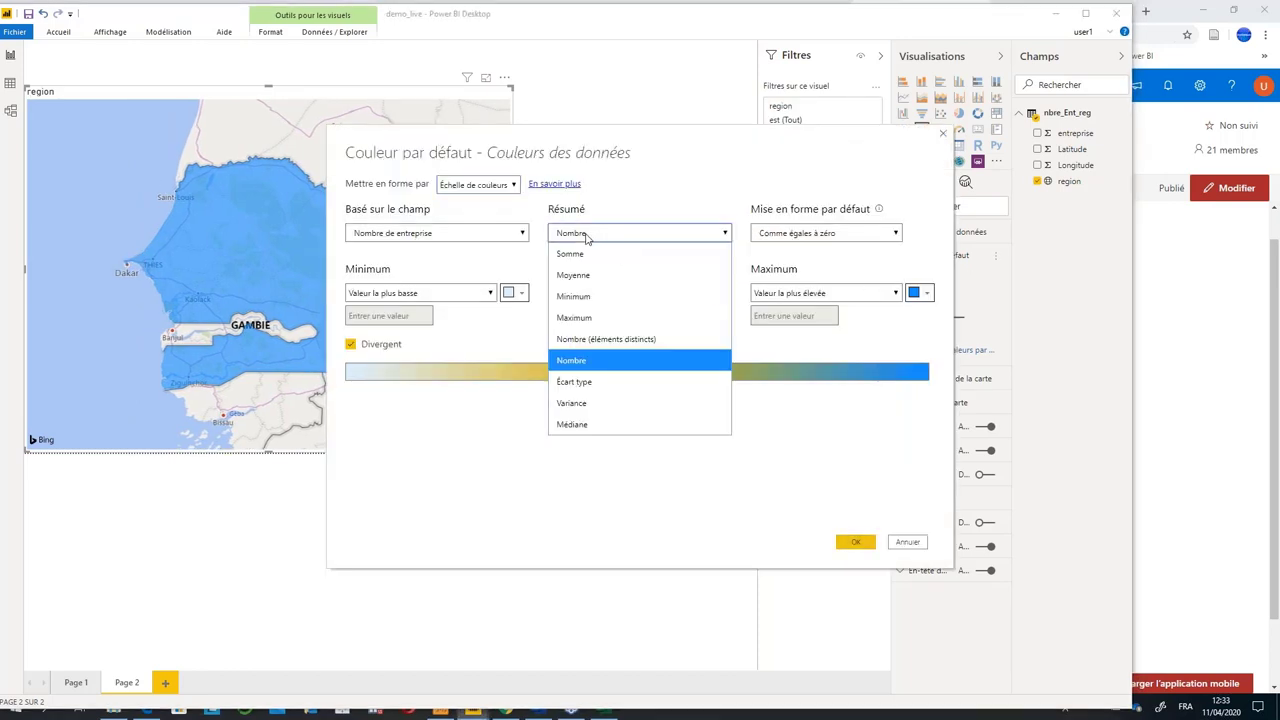
{"action": "left_click", "coordinate": [572, 262]}
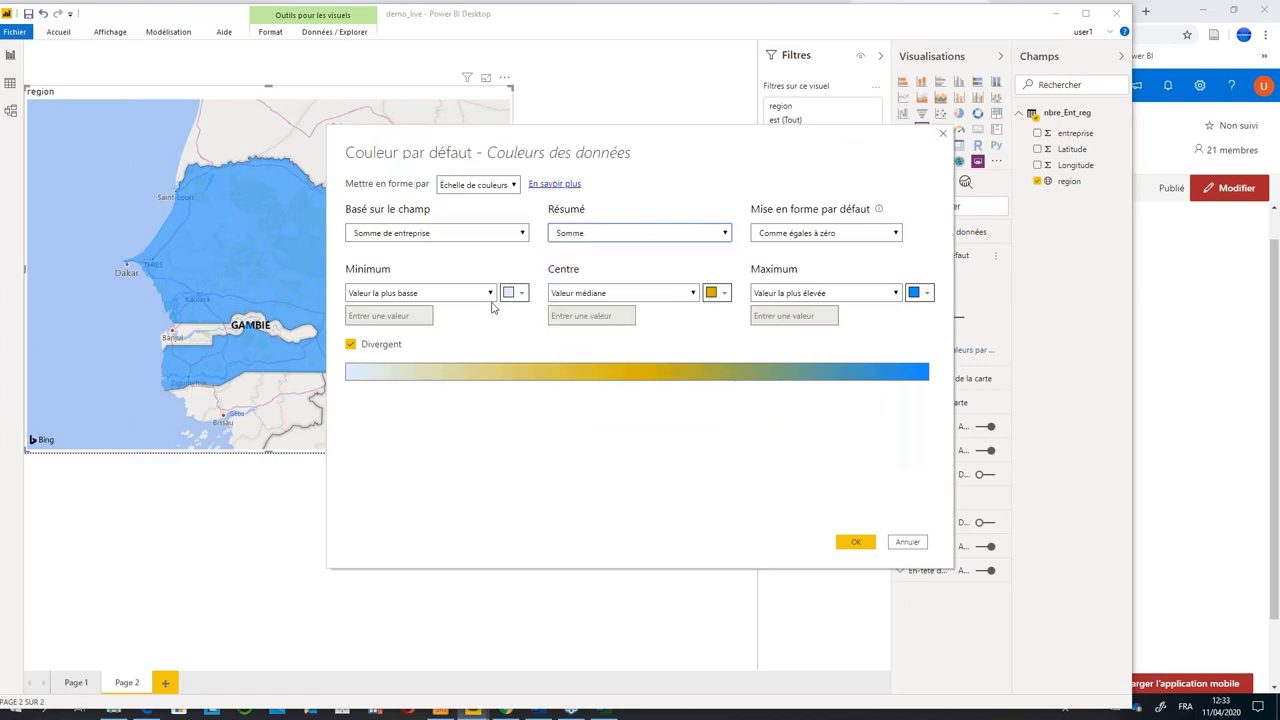
{"action": "left_click", "coordinate": [352, 346]}
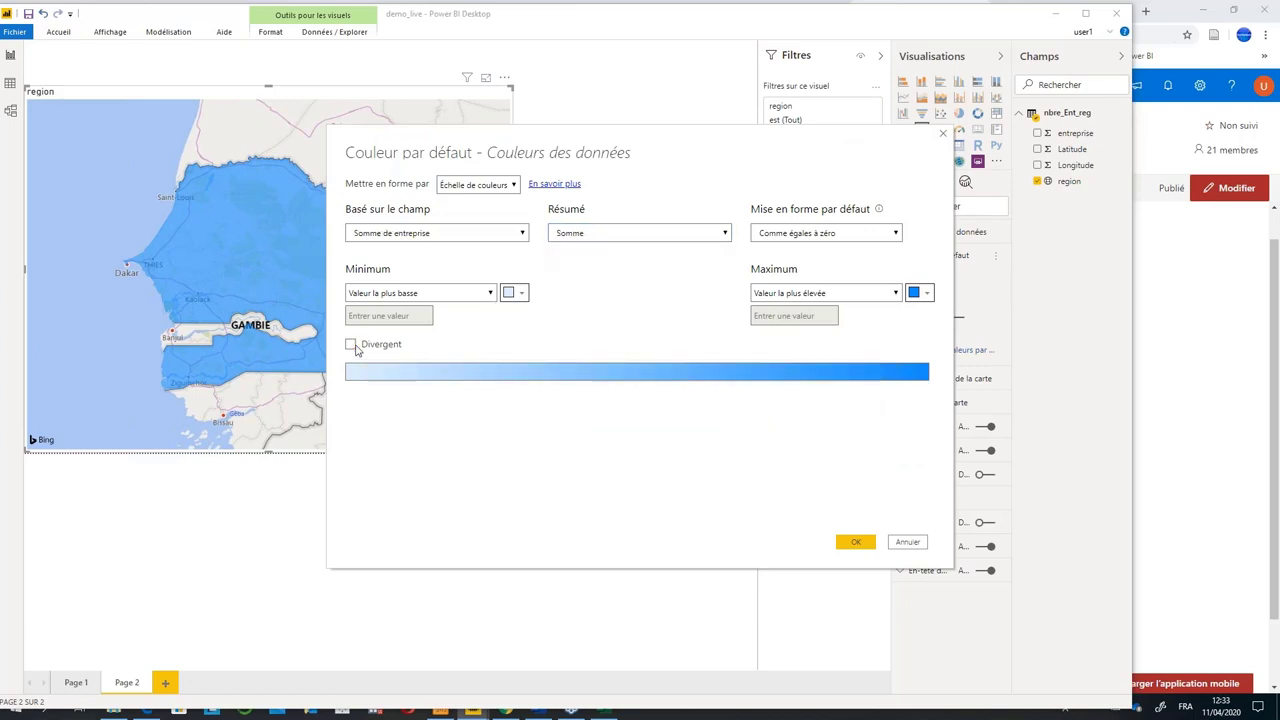
{"action": "left_click", "coordinate": [858, 543]}
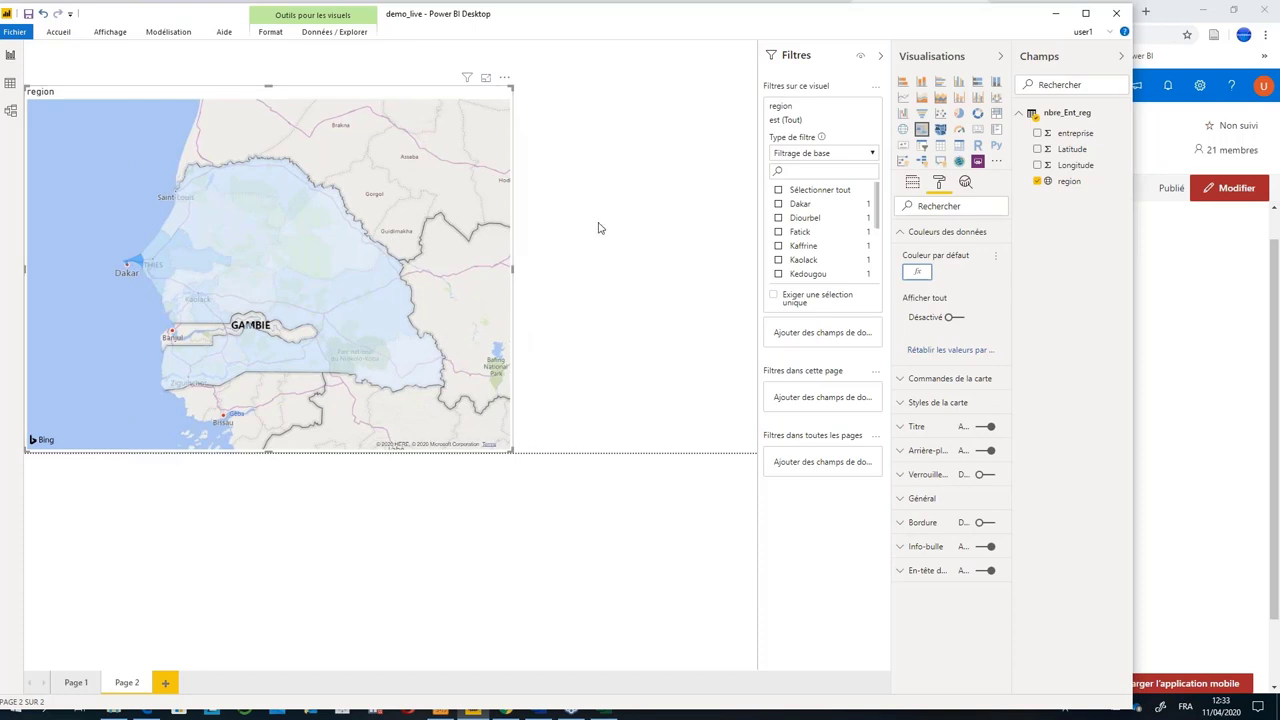
Select all regions in the map's visual-level filter, exclude Dakar, and include Dakar again.
{"action": "left_click", "coordinate": [779, 191]}
{"action": "left_click", "coordinate": [569, 257]}
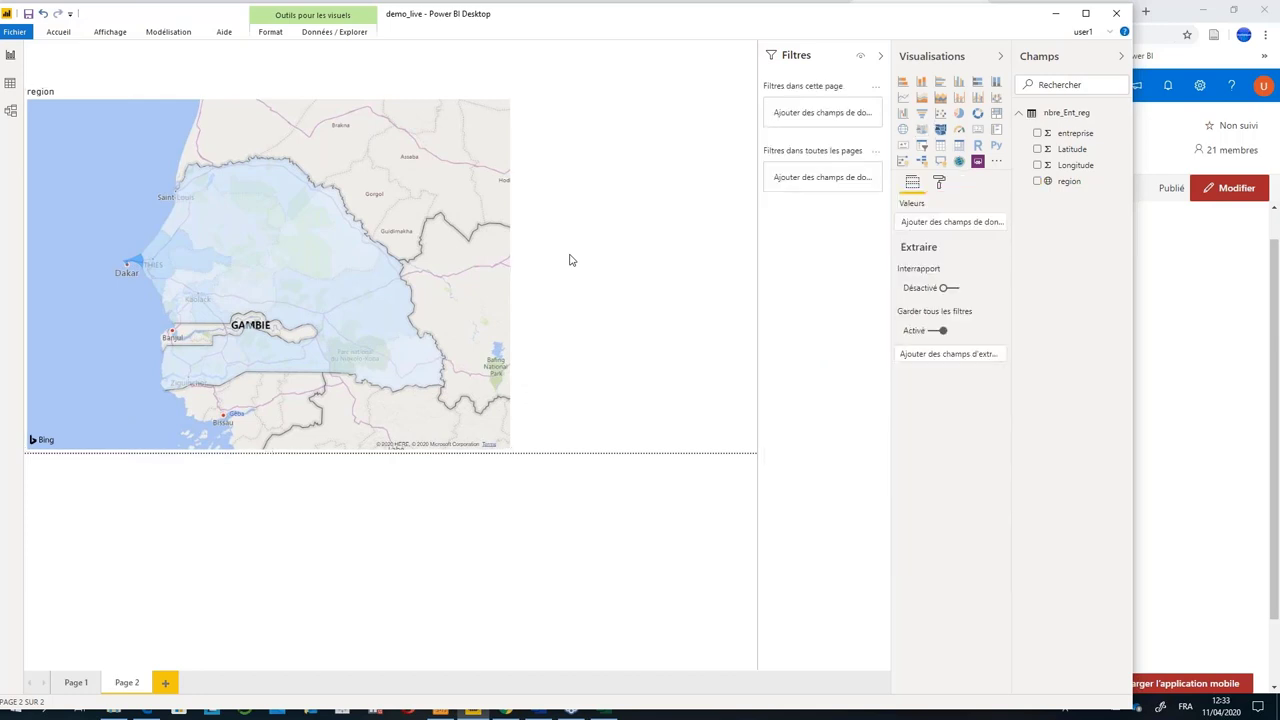
{"action": "left_click", "coordinate": [476, 256]}
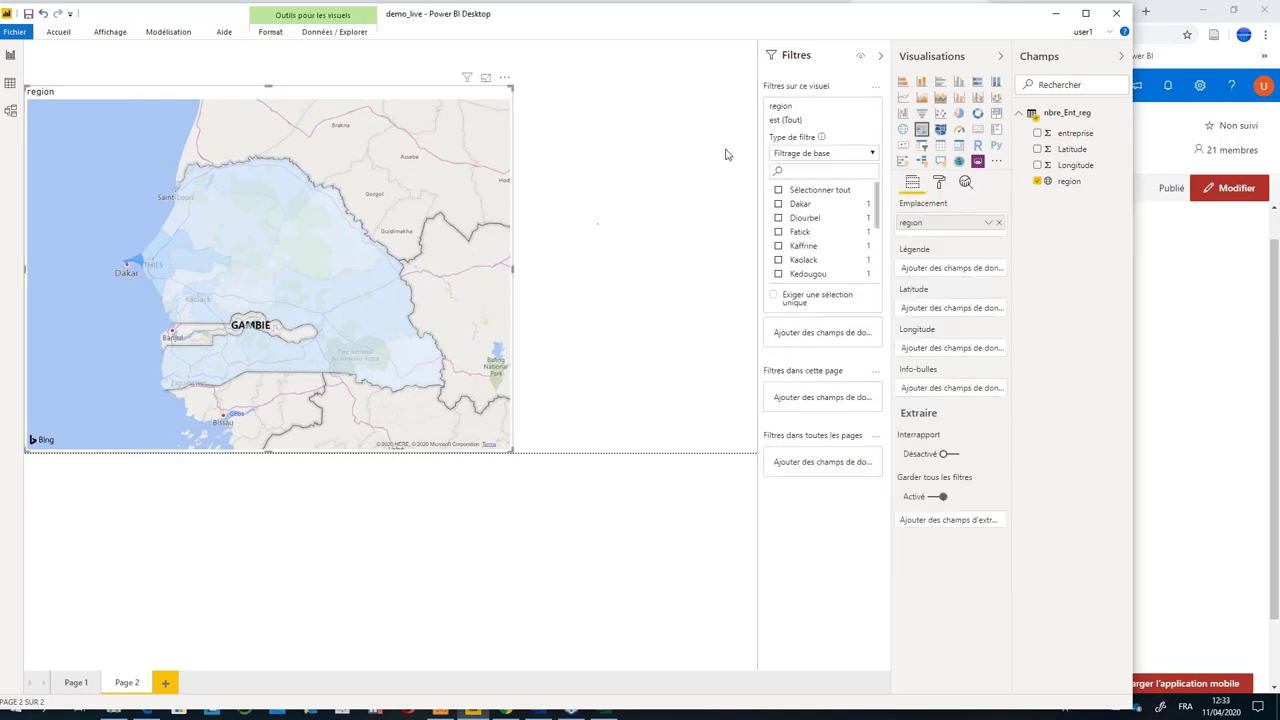
{"action": "left_click", "coordinate": [815, 191]}
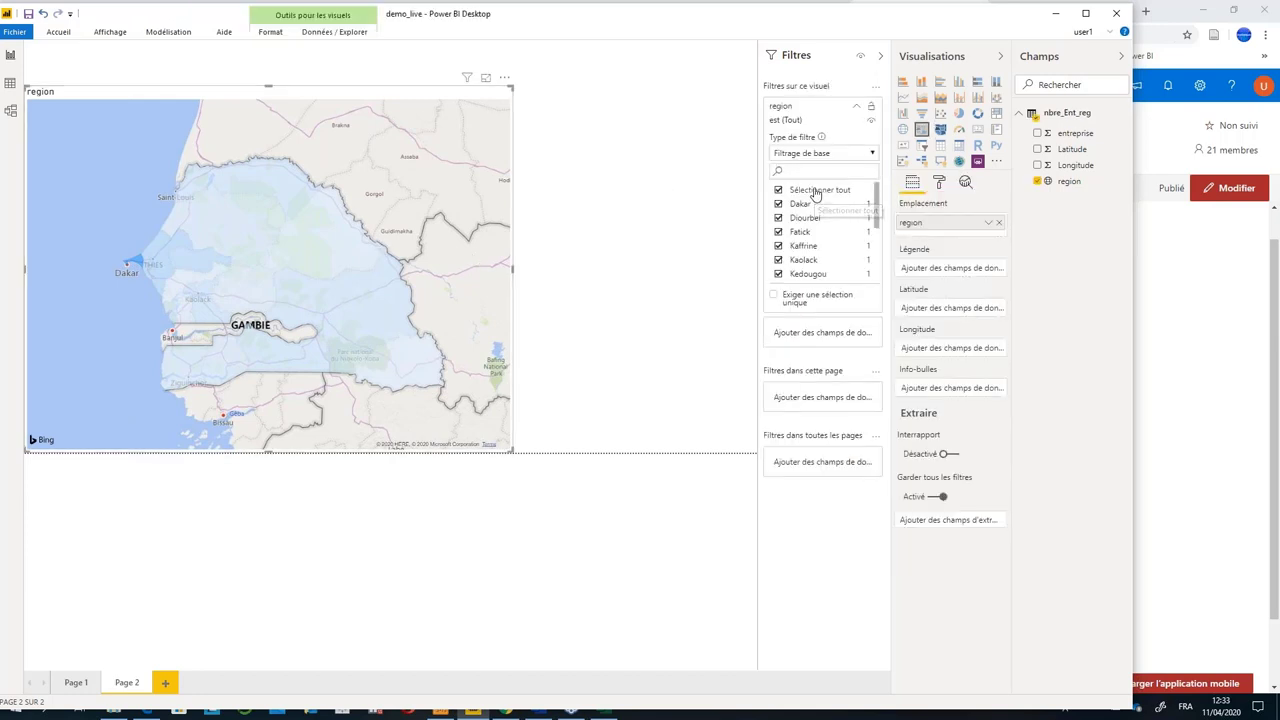
{"action": "left_click", "coordinate": [779, 204]}
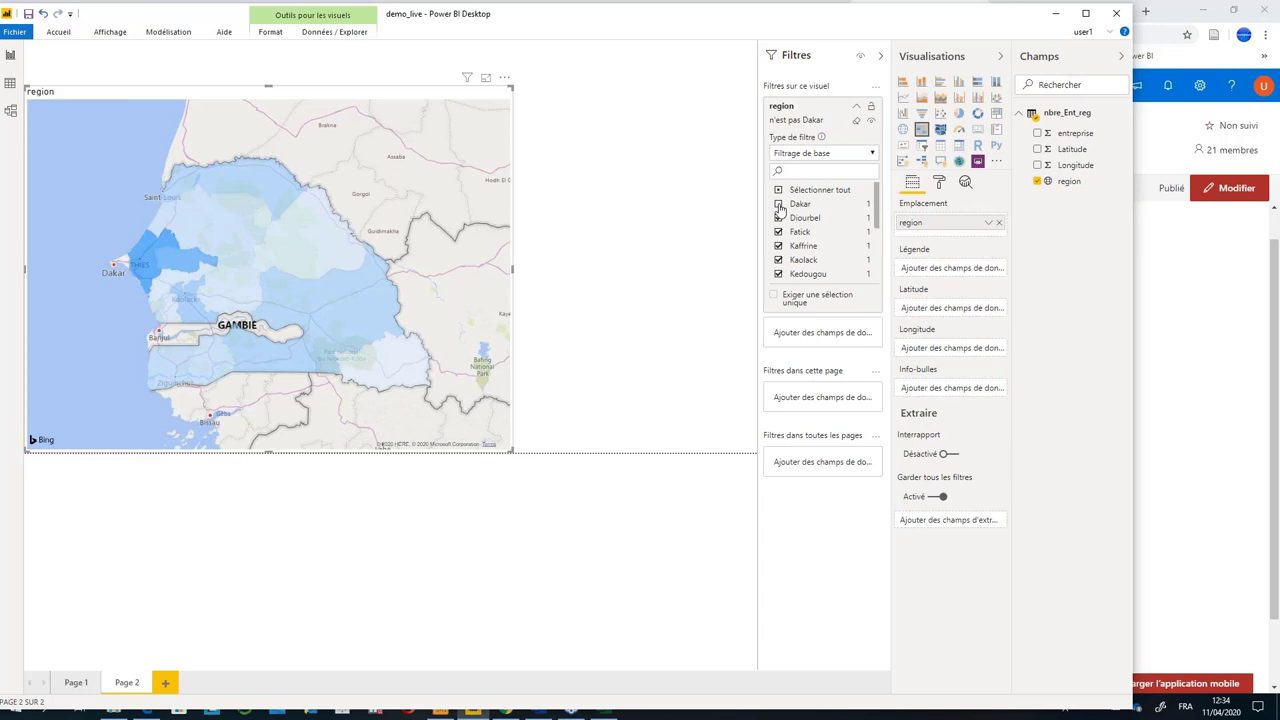
{"action": "left_click", "coordinate": [779, 204]}
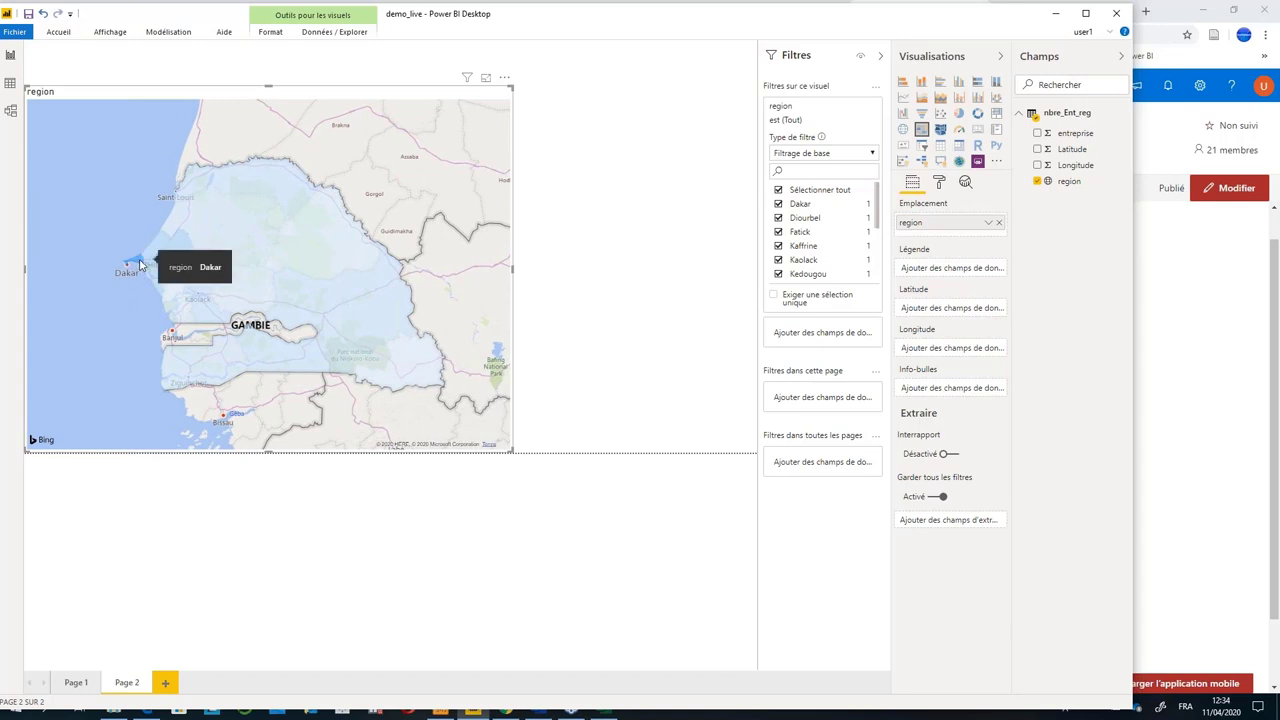
Add the entreprise field to the choropleth map's tooltips and check the tooltip on a region.
{"action": "mouse_move", "coordinate": [165, 263]}
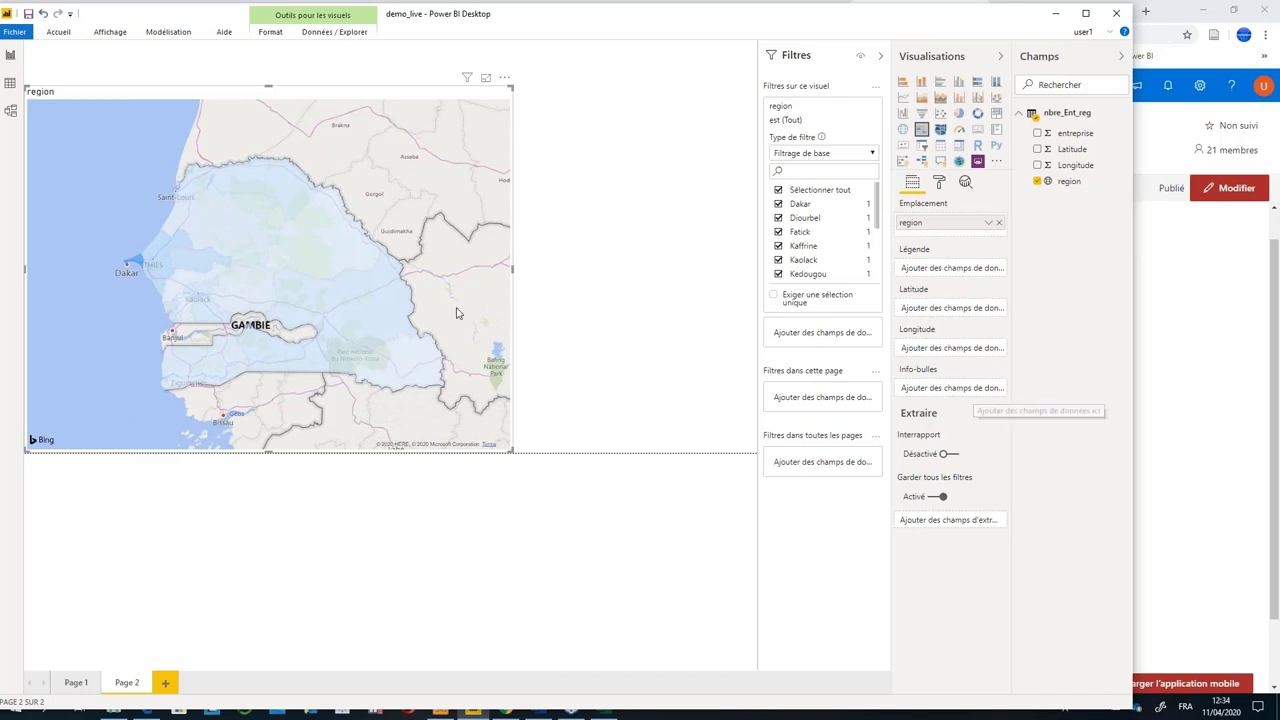
{"action": "mouse_move", "coordinate": [330, 316]}
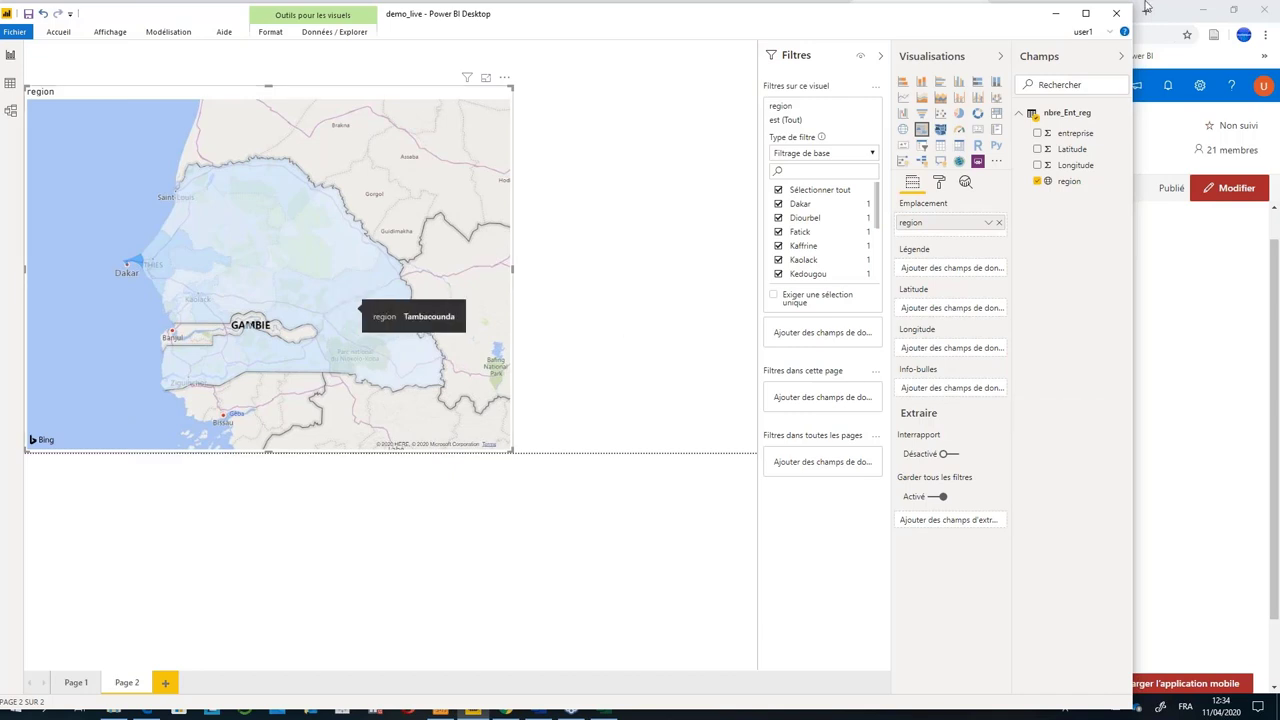
{"action": "left_click_drag", "start_coordinate": [1066, 140], "coordinate": [938, 396]}
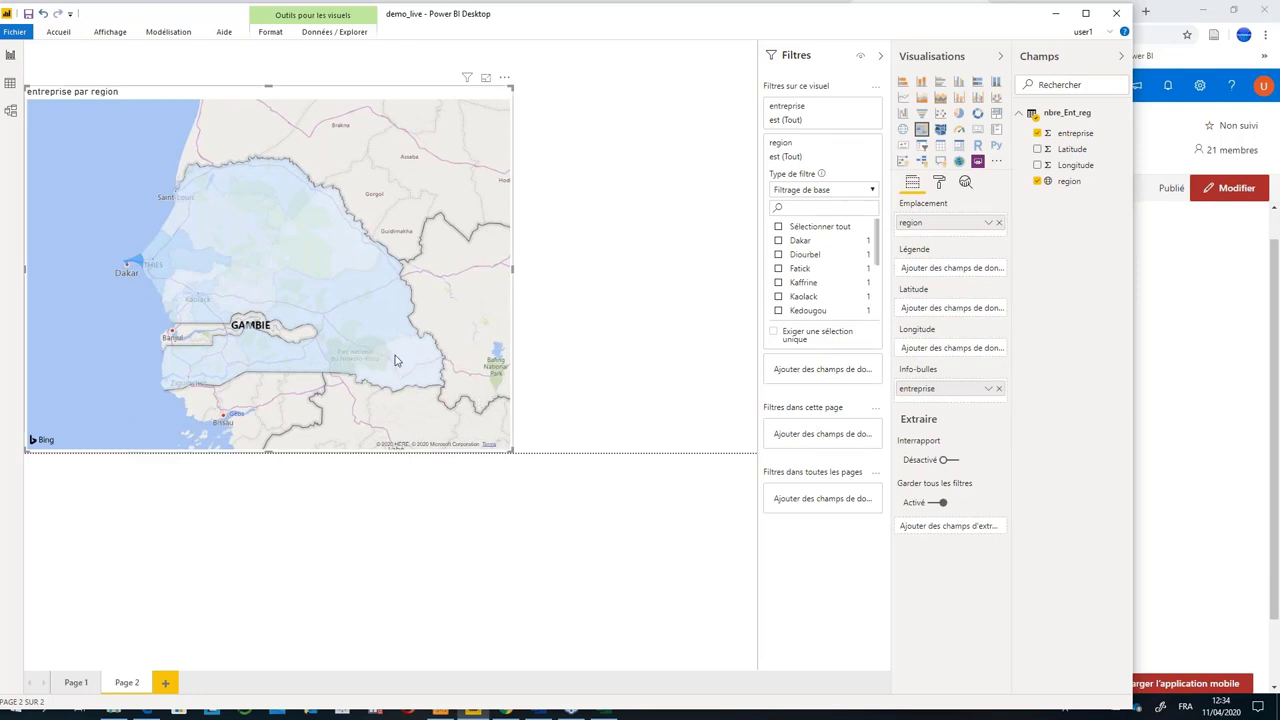
{"action": "mouse_move", "coordinate": [395, 361]}
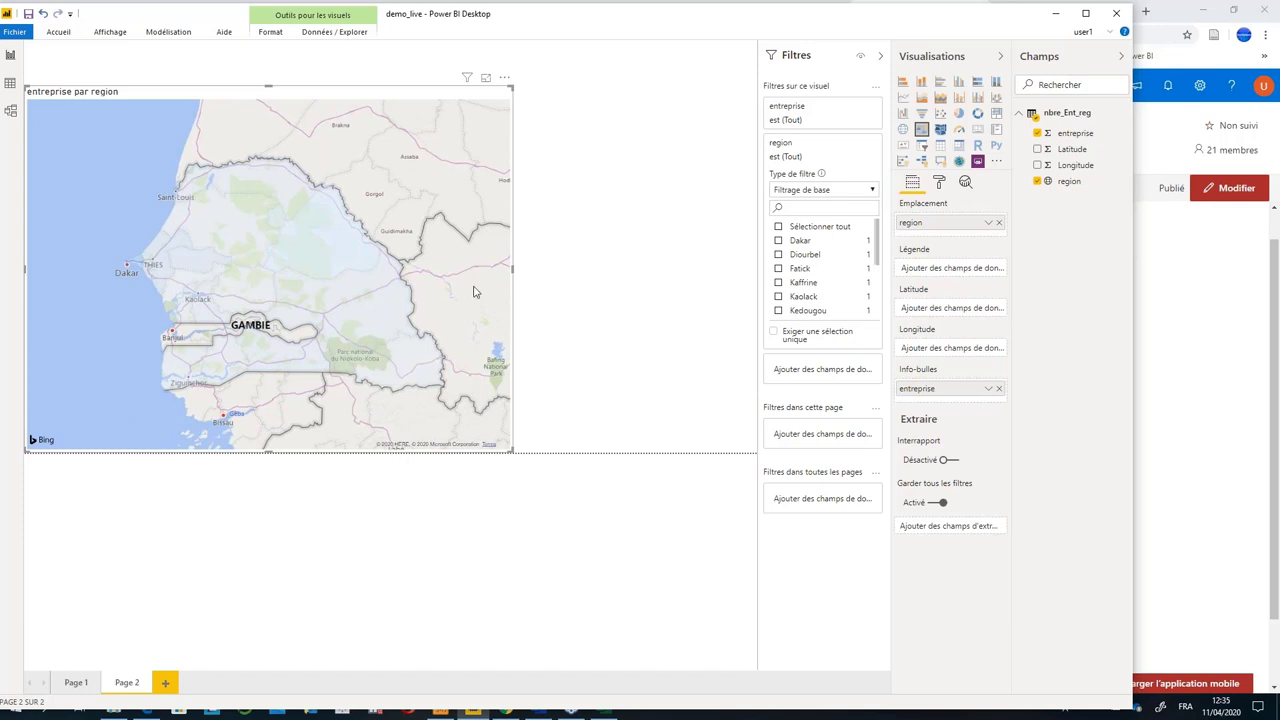
Narrow the choropleth map visual from its right edge and add a new report page.
{"action": "left_click_drag", "start_coordinate": [515, 270], "coordinate": [366, 240]}
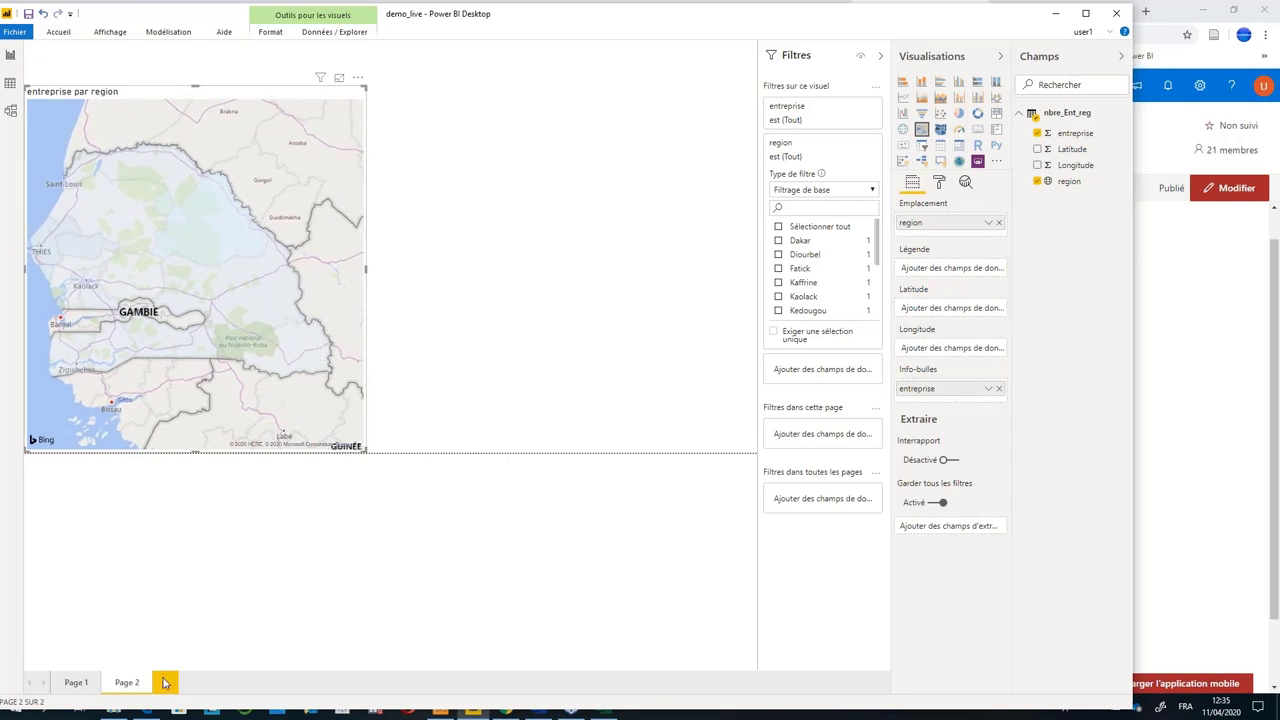
{"action": "left_click", "coordinate": [165, 681]}
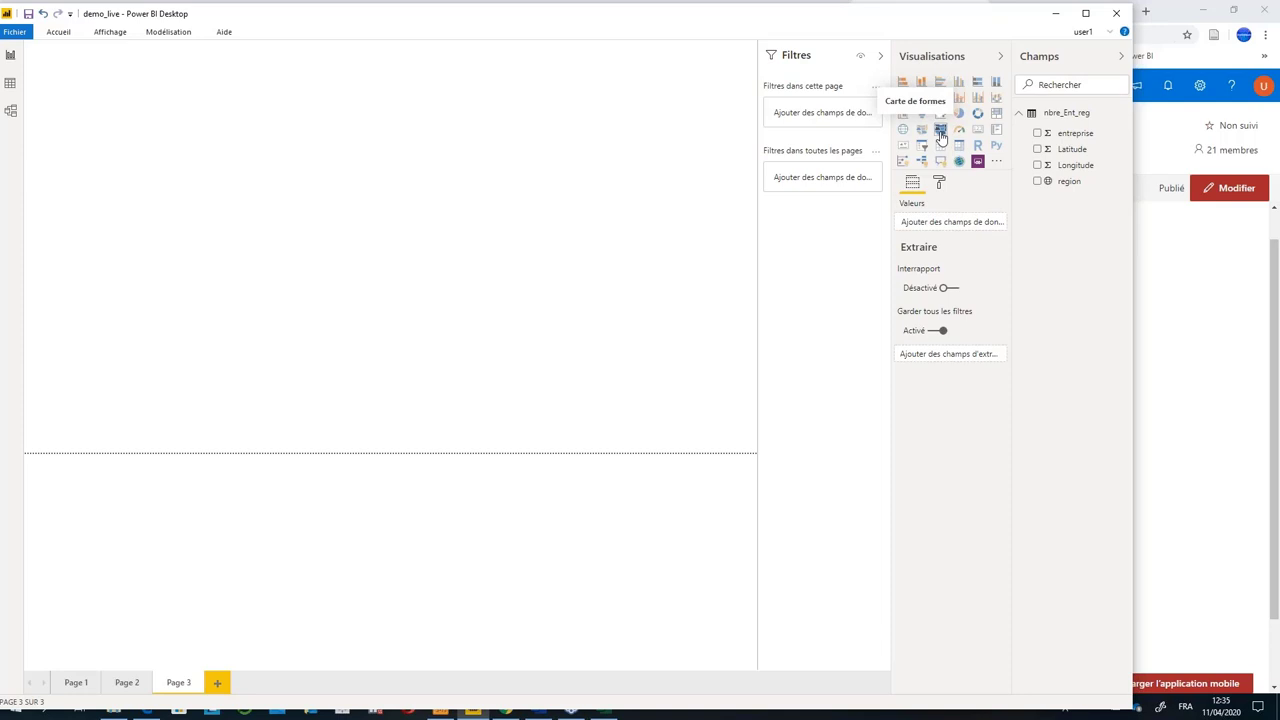
Check the Visuel Carte de formes setting among the preview features in the global options.
{"action": "left_click", "coordinate": [16, 32]}
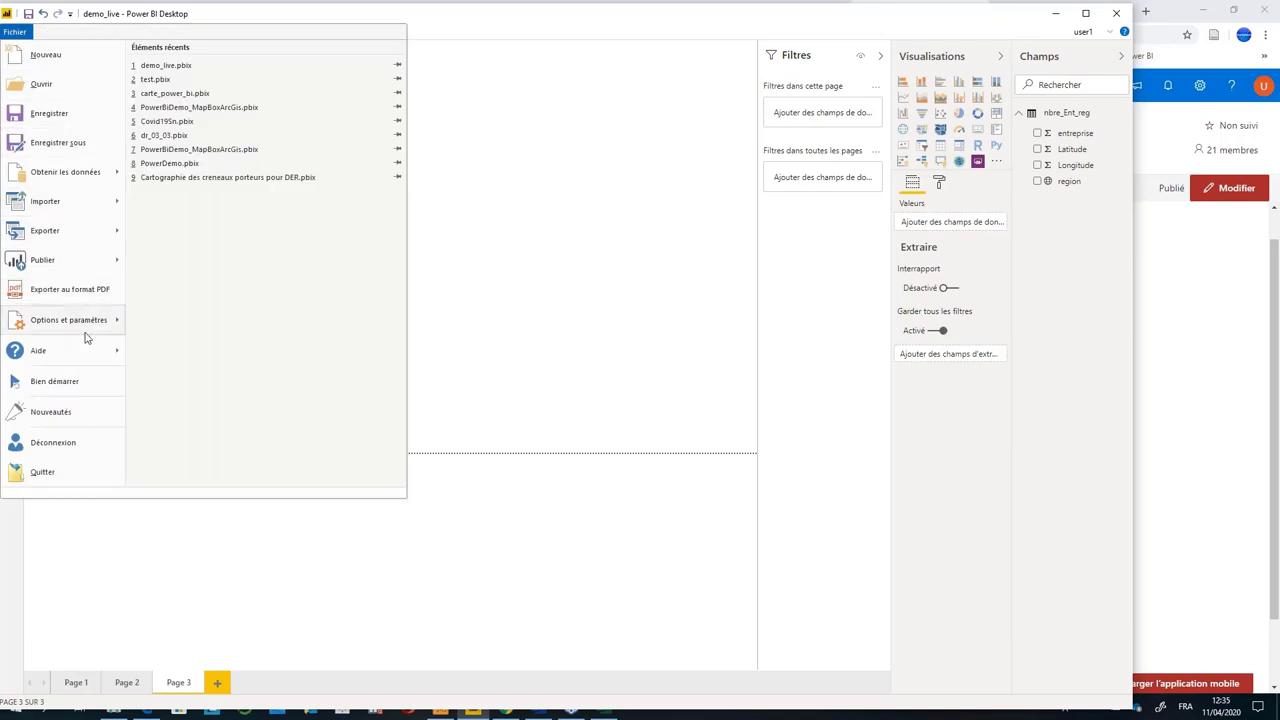
{"action": "mouse_move", "coordinate": [86, 328]}
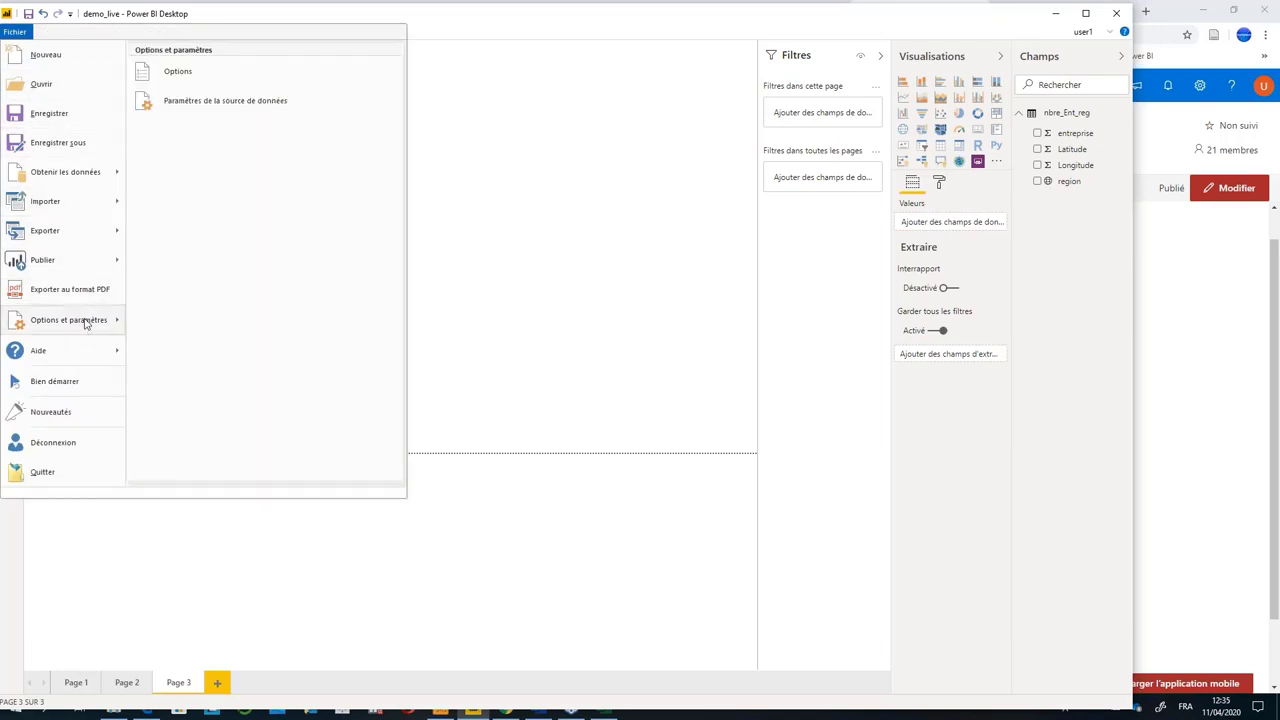
{"action": "left_click", "coordinate": [171, 76]}
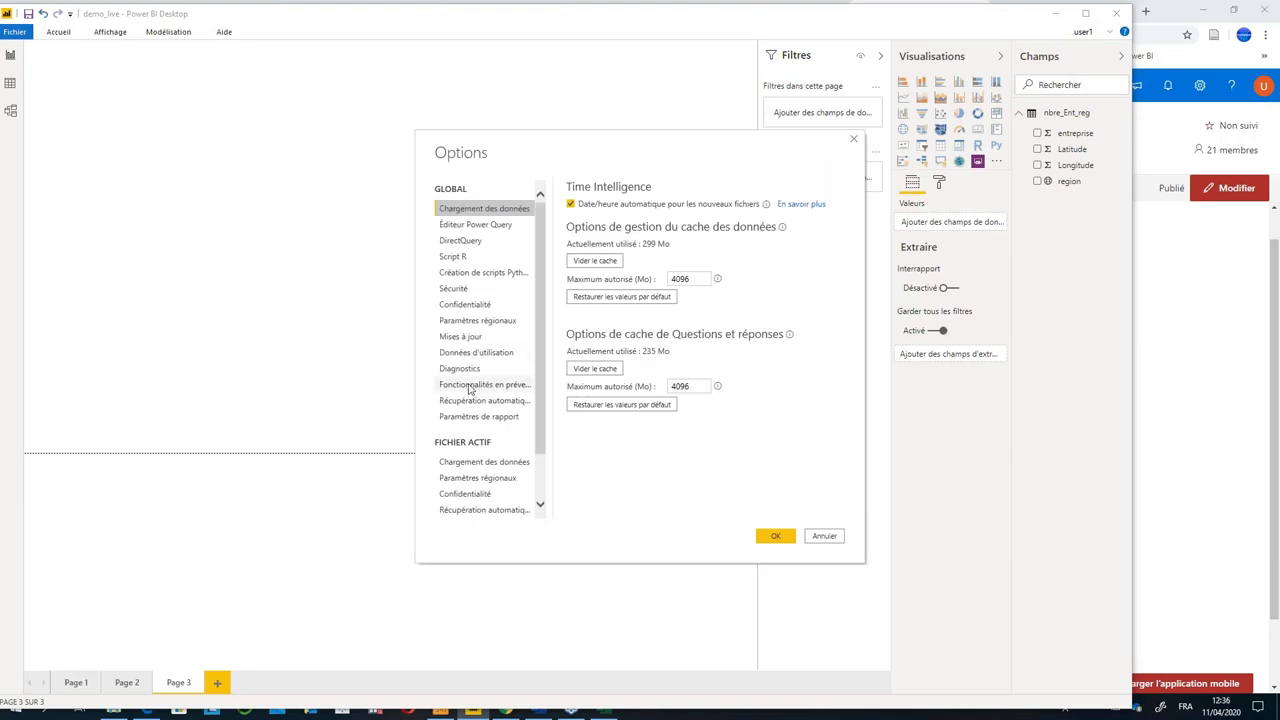
{"action": "left_click", "coordinate": [472, 386]}
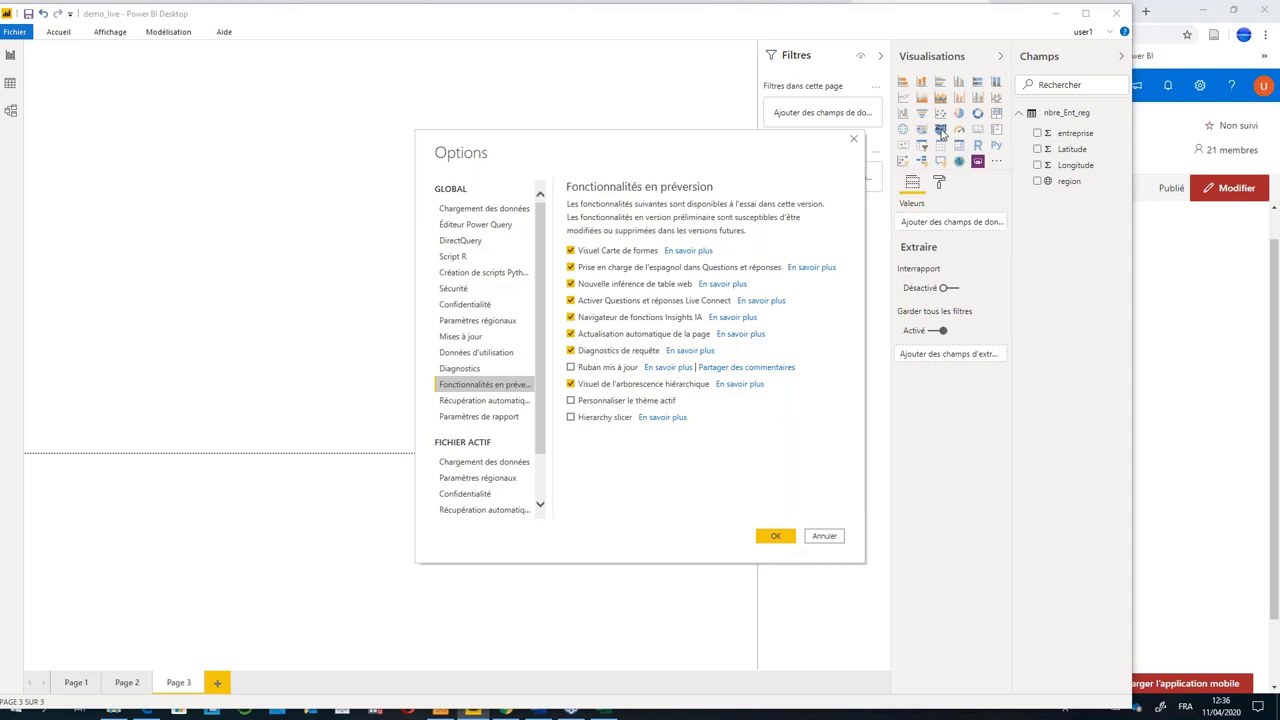
{"action": "left_click", "coordinate": [854, 139]}
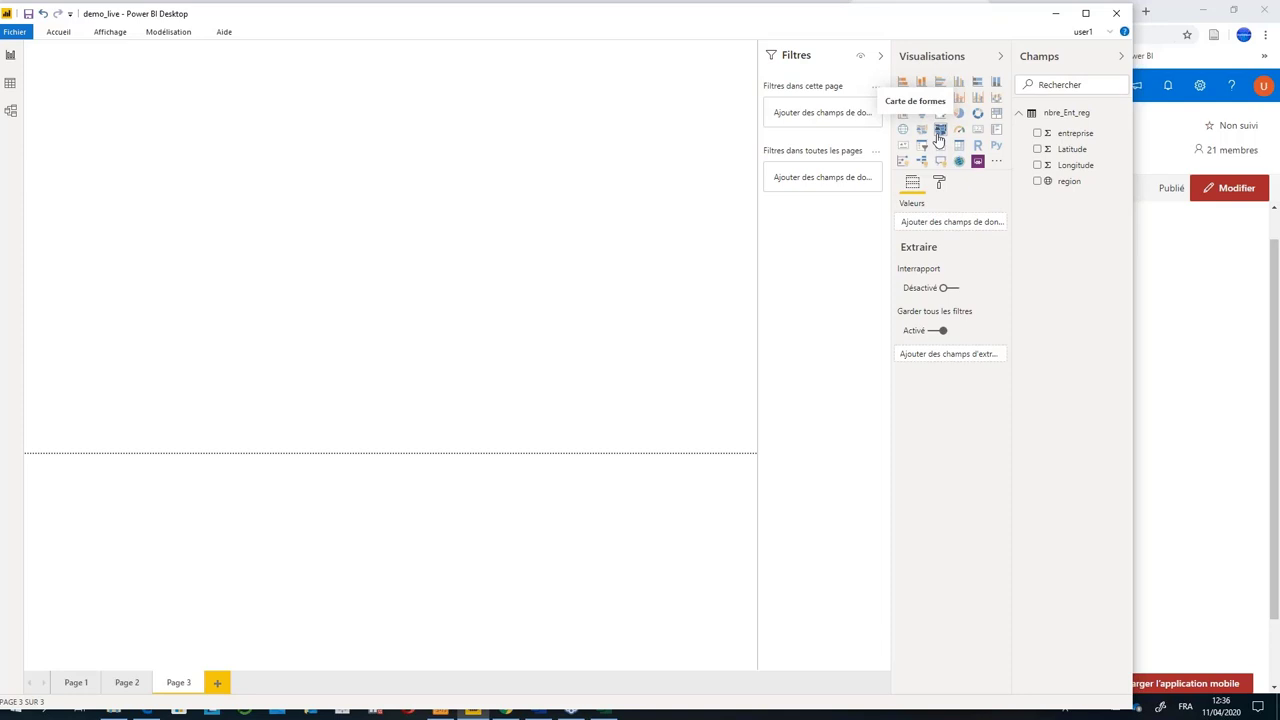
{"action": "left_click", "coordinate": [15, 32]}
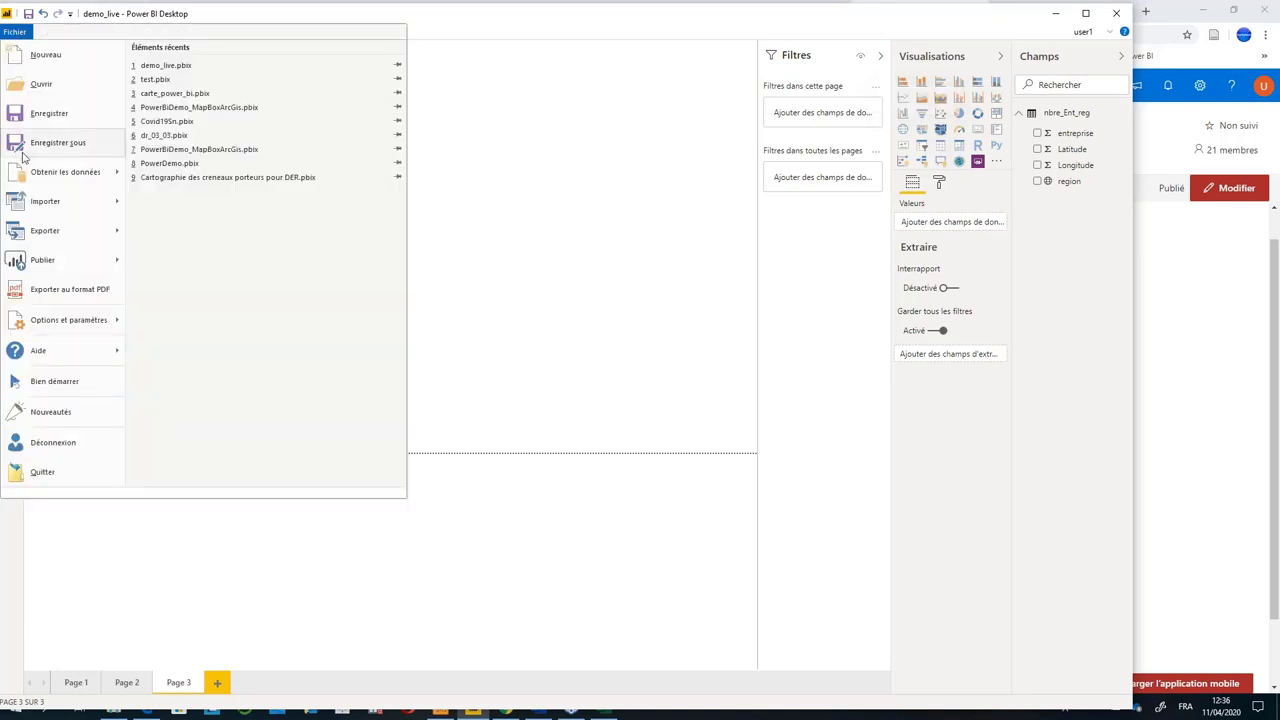
{"action": "mouse_move", "coordinate": [57, 322]}
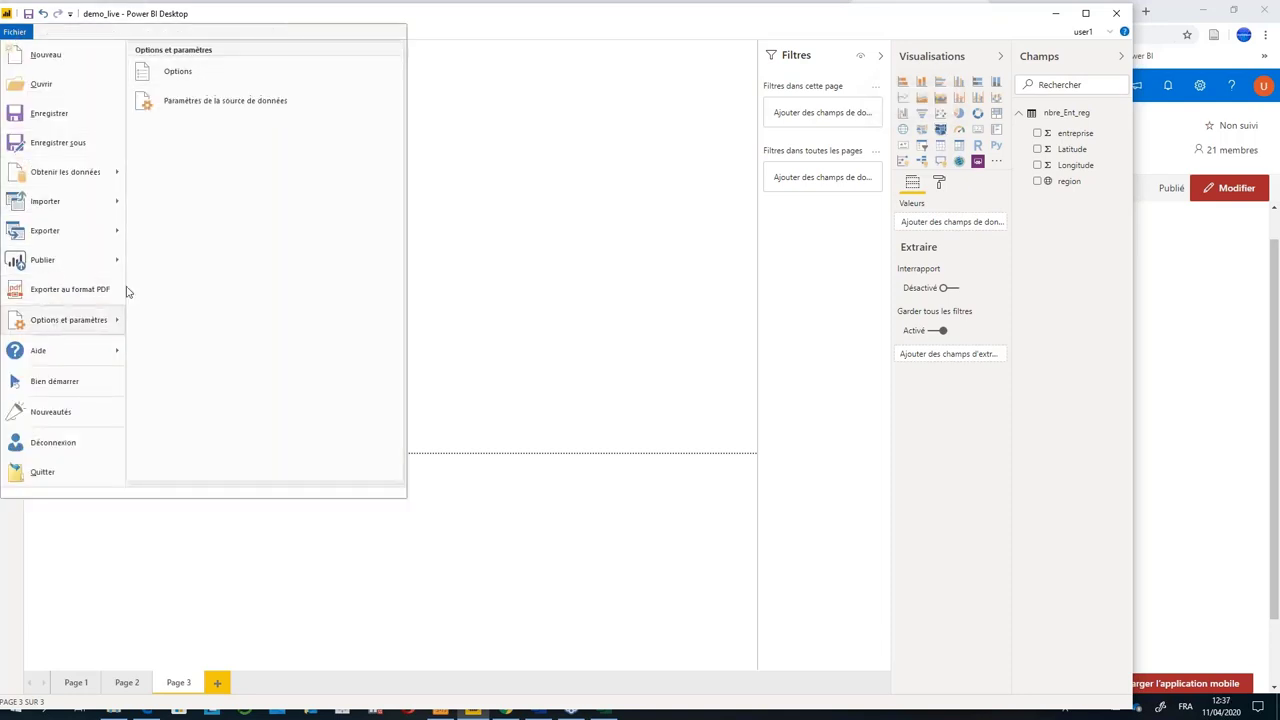
{"action": "left_click", "coordinate": [180, 74]}
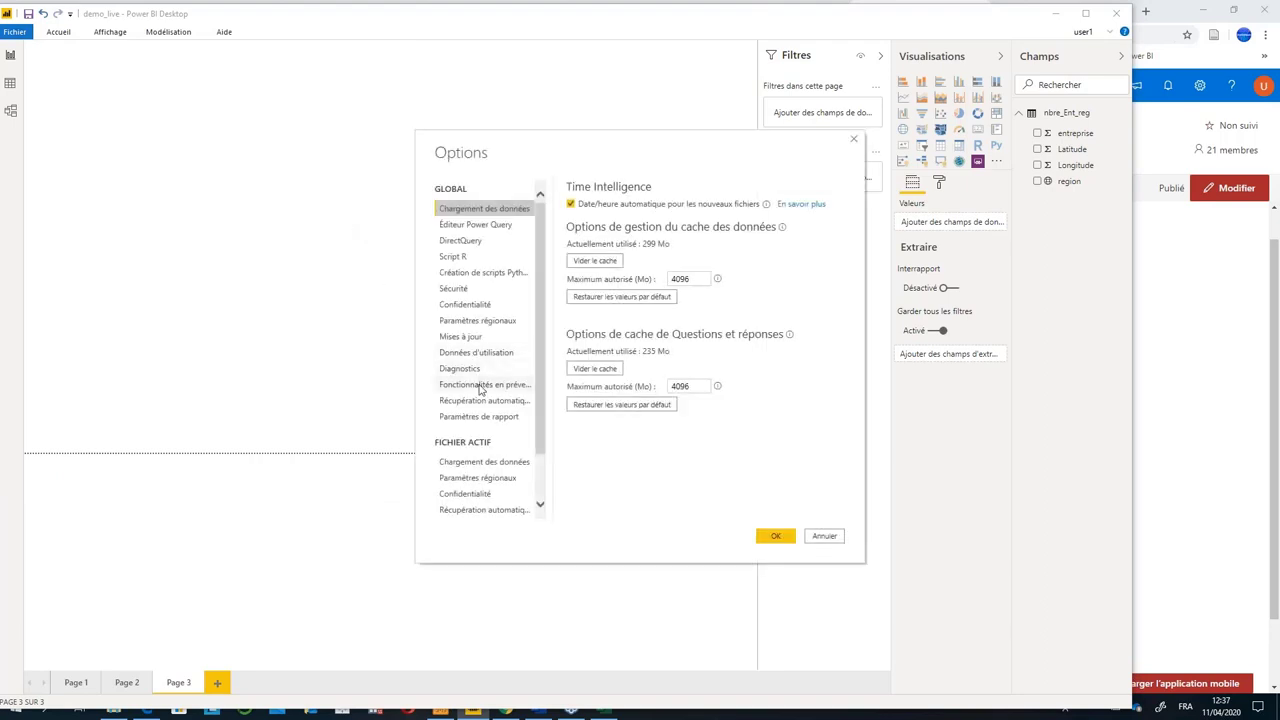
{"action": "left_click", "coordinate": [484, 384]}
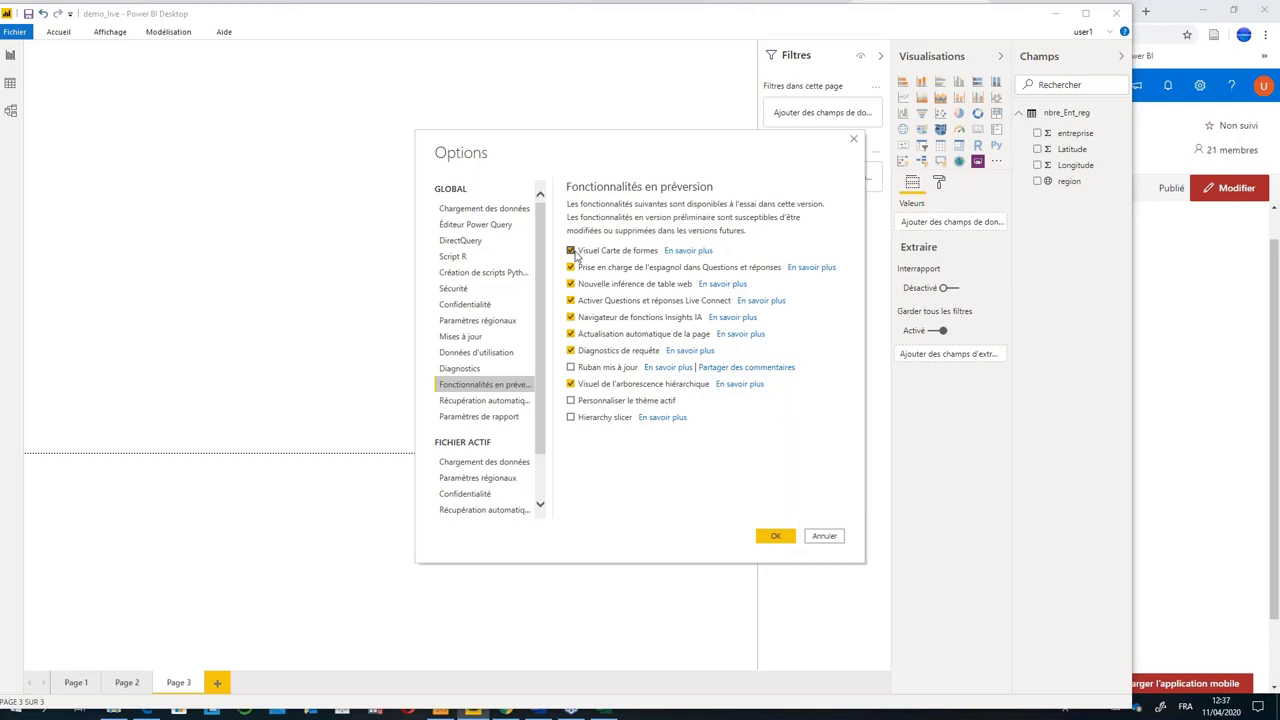
{"action": "left_click", "coordinate": [825, 536]}
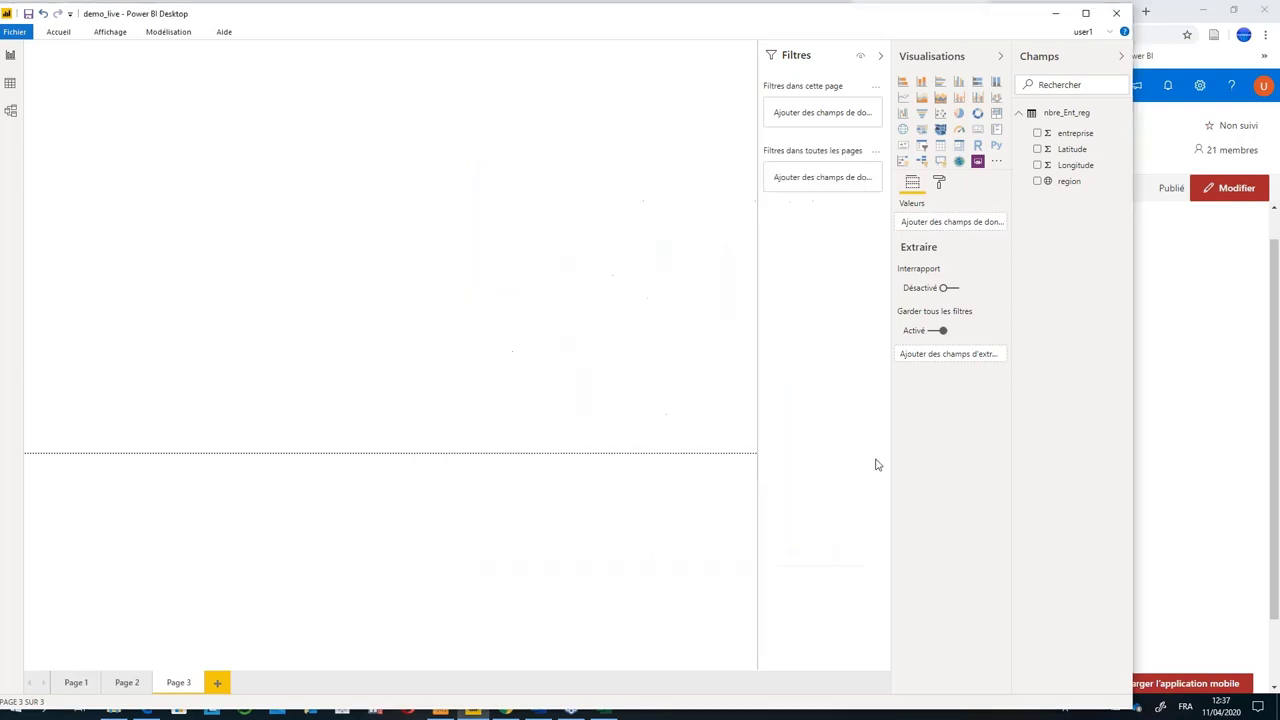
Insert a shape map on the new page, enlarge it and assign the region field as its location.
{"action": "left_click", "coordinate": [940, 133]}
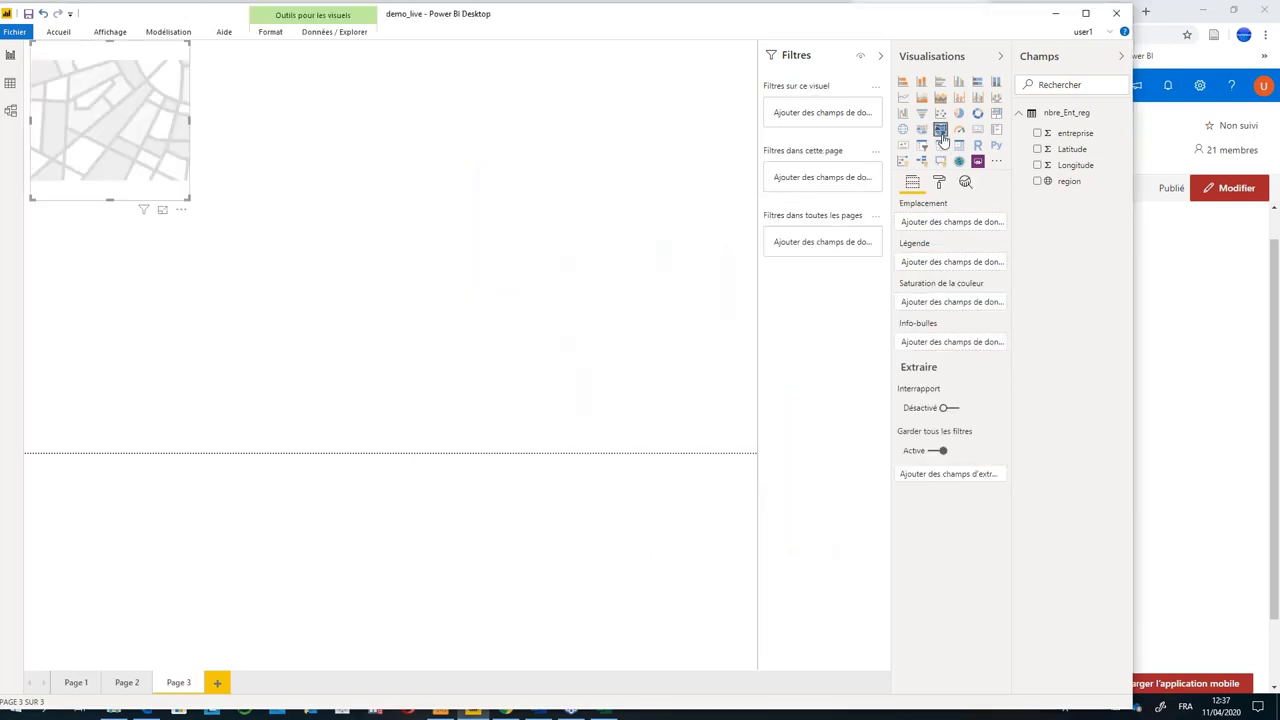
{"action": "left_click_drag", "start_coordinate": [139, 132], "coordinate": [123, 163]}
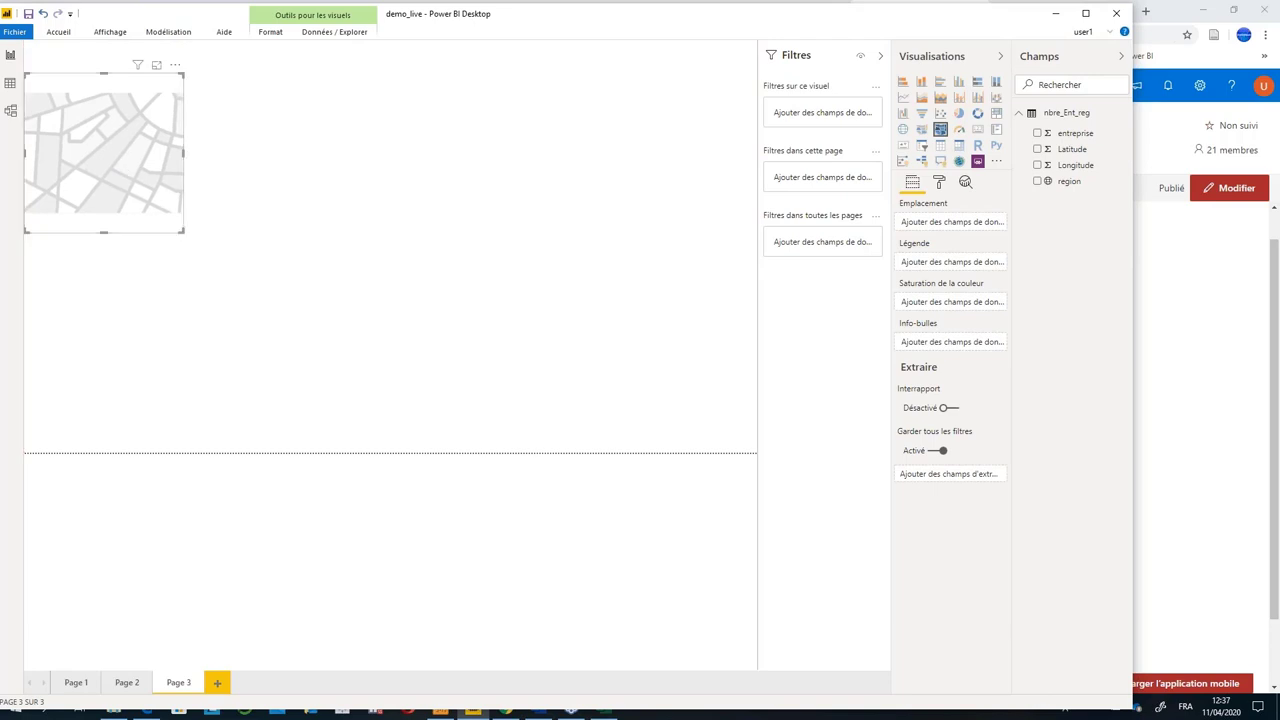
{"action": "left_click_drag", "start_coordinate": [182, 231], "coordinate": [434, 403]}
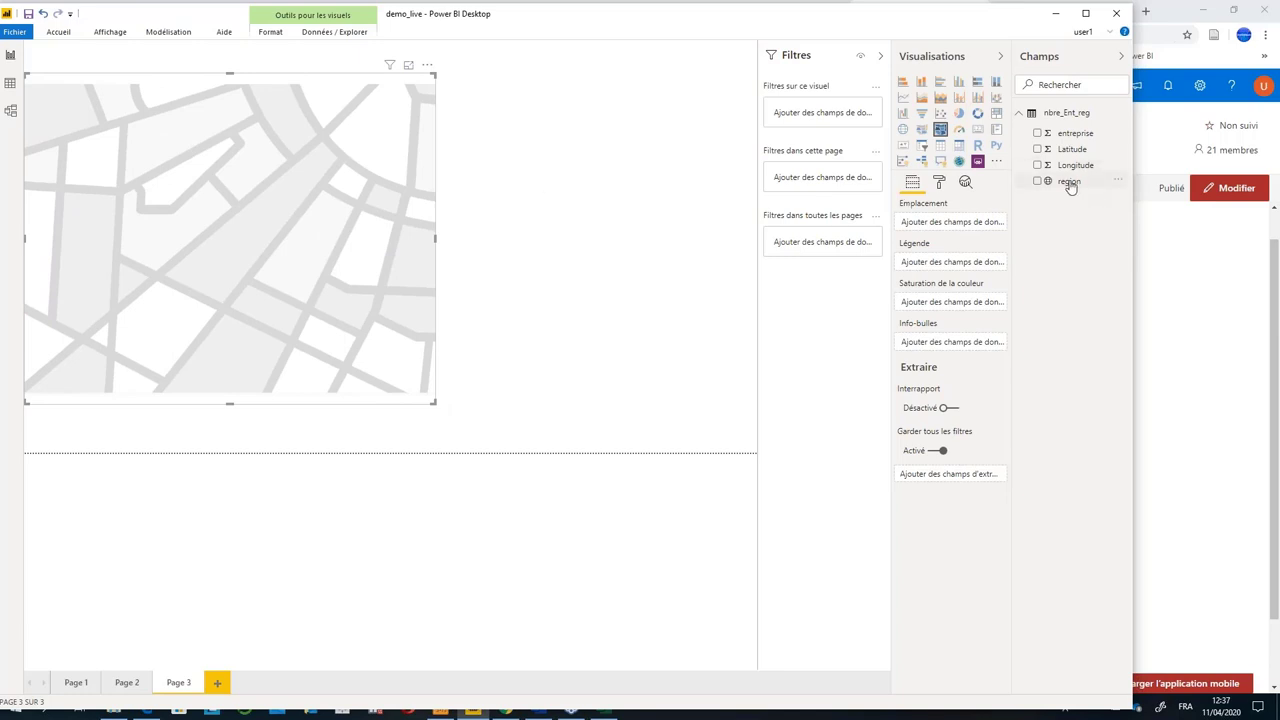
{"action": "left_click_drag", "start_coordinate": [1070, 186], "coordinate": [956, 224]}
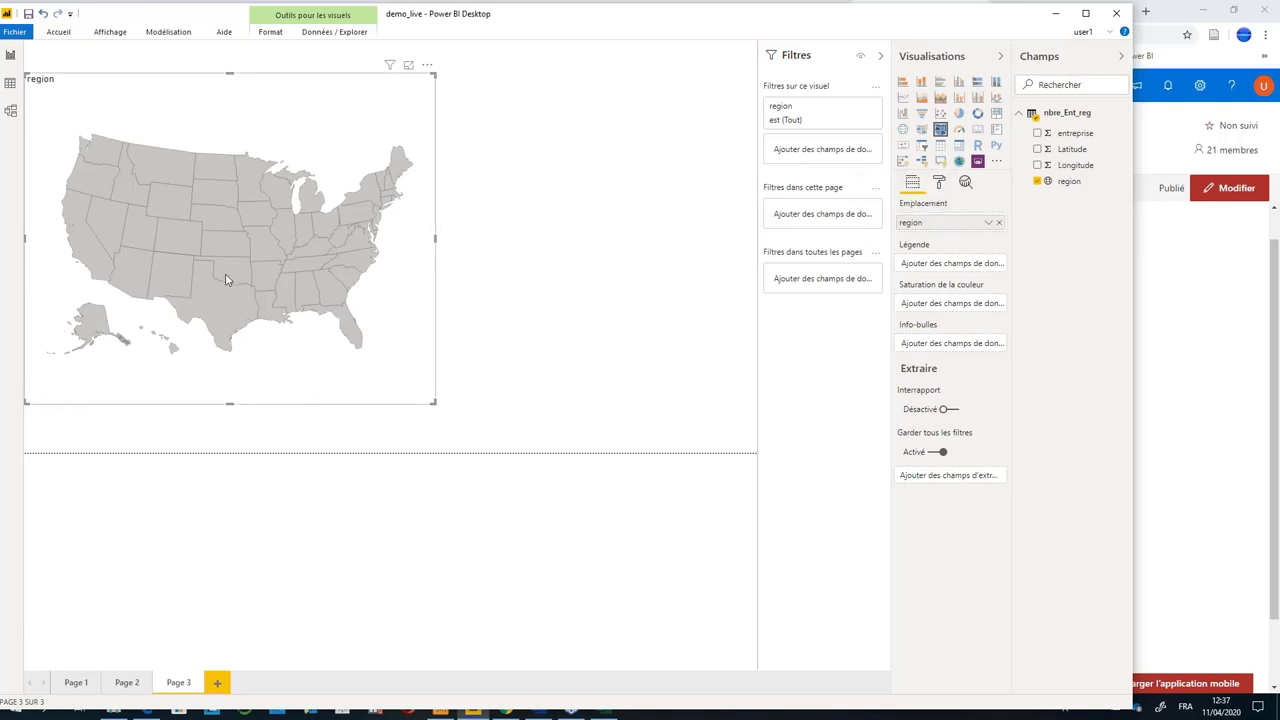
{"action": "mouse_move", "coordinate": [226, 280]}
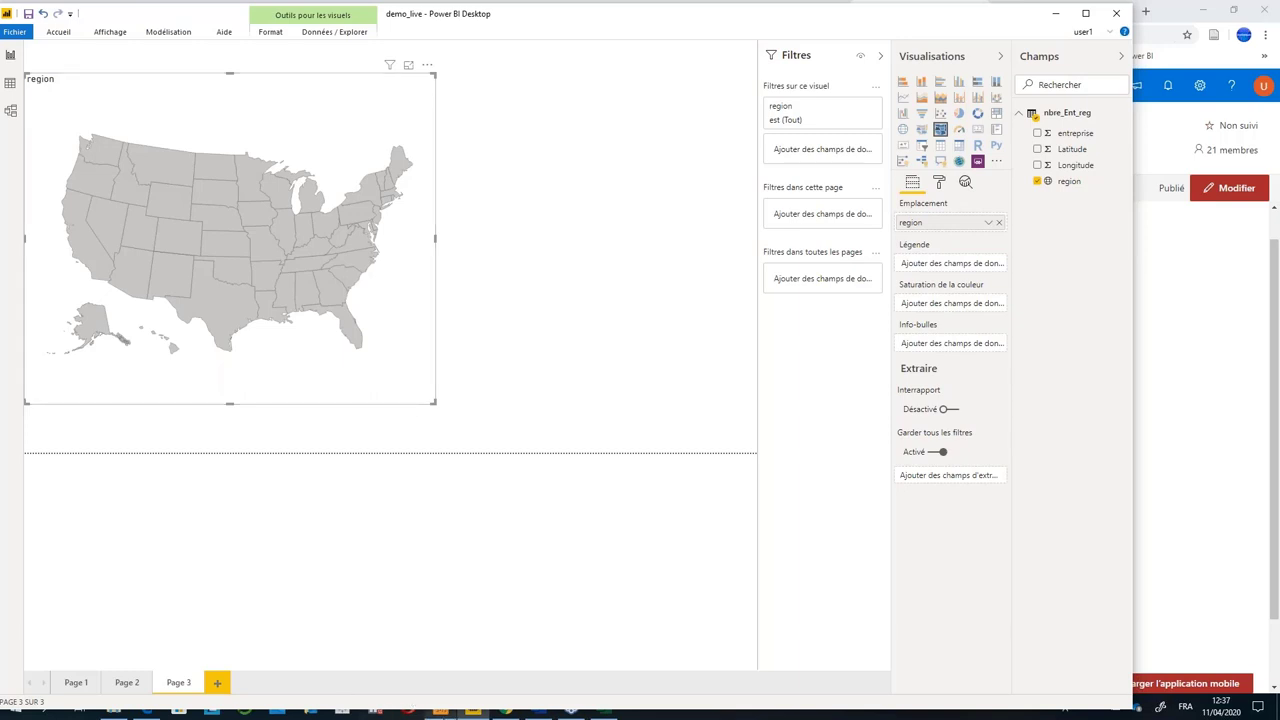
Switch to the presentation in Foxit Reader and highlight the Carte de forme heading under the custom maps section.
{"action": "left_click", "coordinate": [440, 711]}
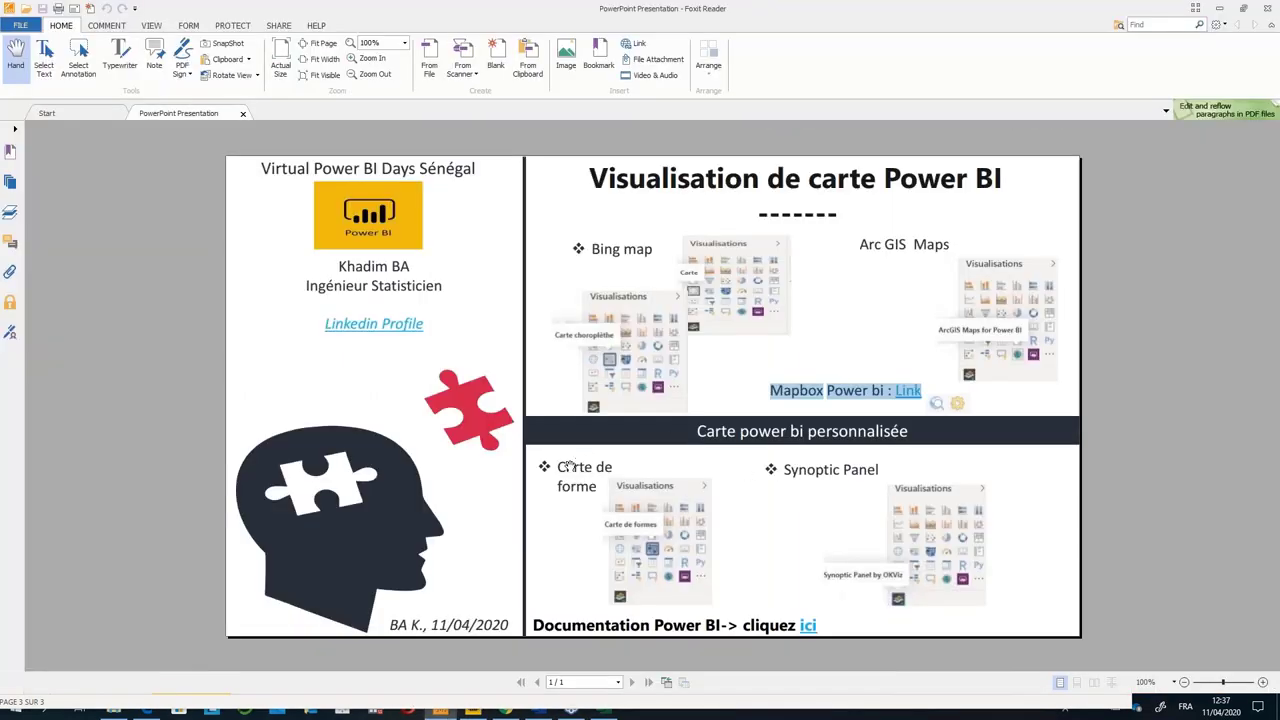
{"action": "left_click", "coordinate": [549, 465]}
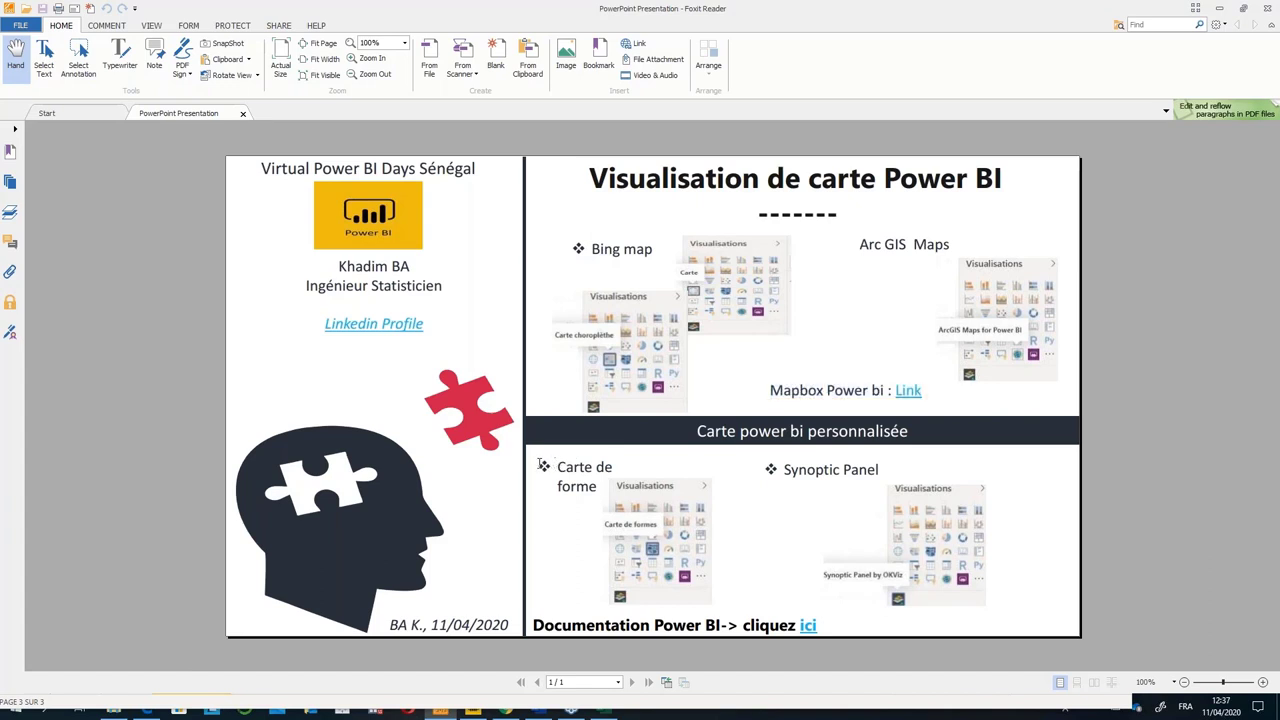
{"action": "left_click_drag", "start_coordinate": [543, 465], "coordinate": [578, 488]}
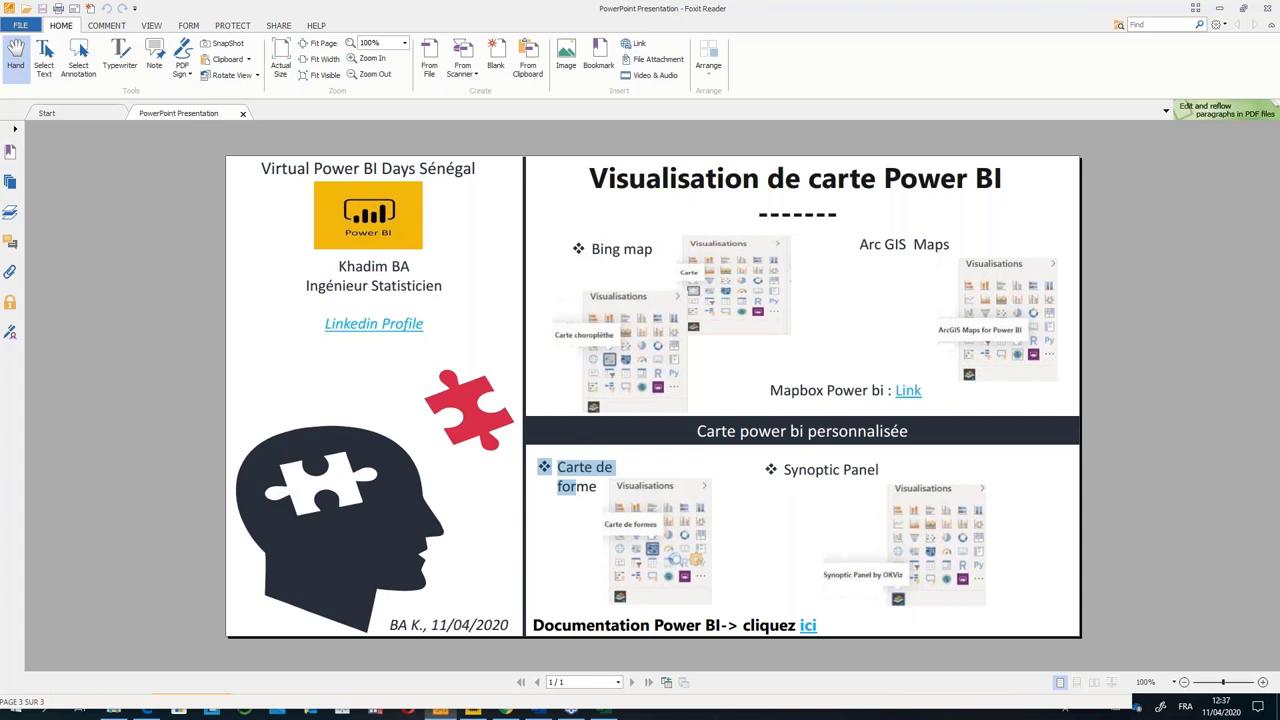
{"action": "key", "text": "Escape"}
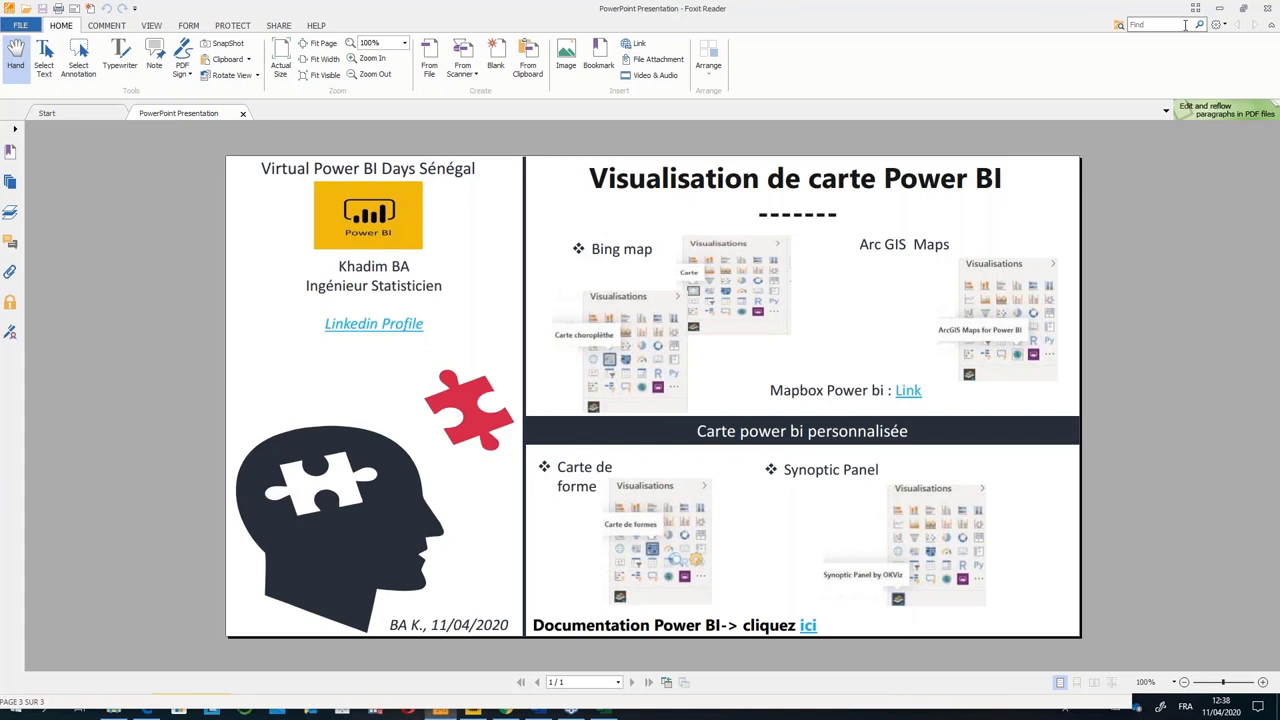
Switch to the SharePoint team site in Chrome and locate senegal_json.json in the document list, then return to the Power BI report.
{"action": "left_click", "coordinate": [1219, 14]}
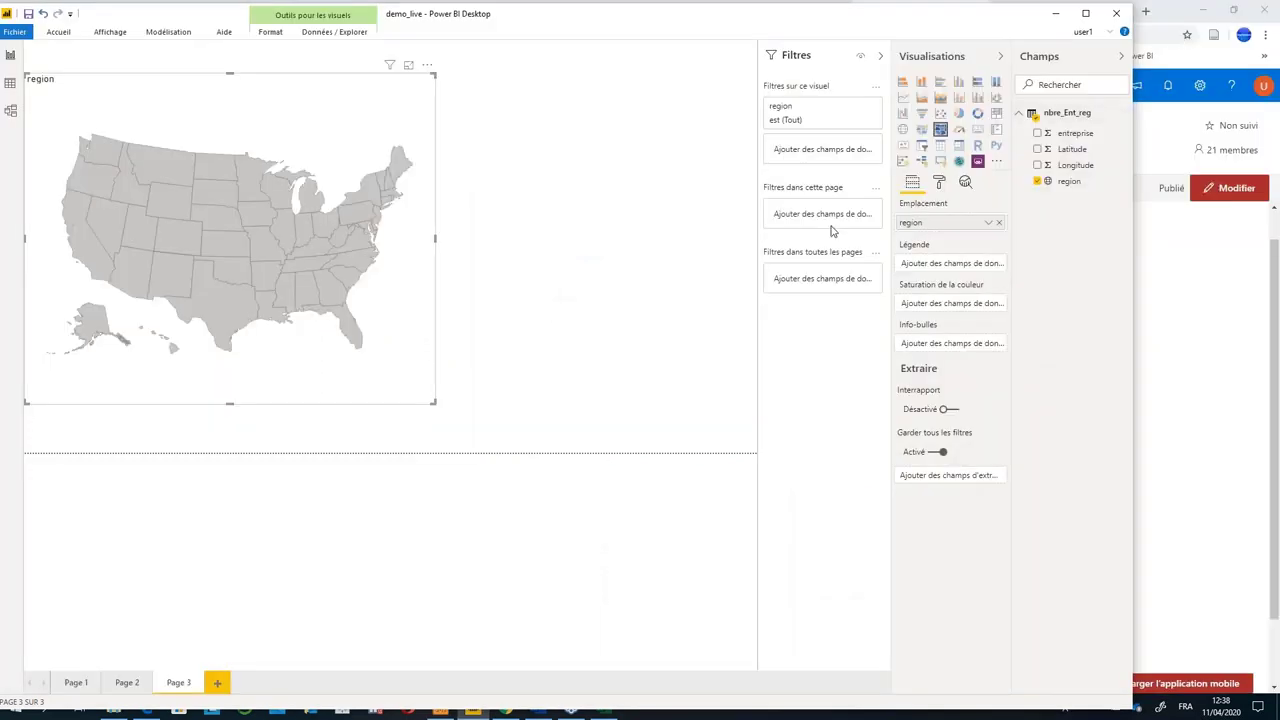
{"action": "mouse_move", "coordinate": [473, 706]}
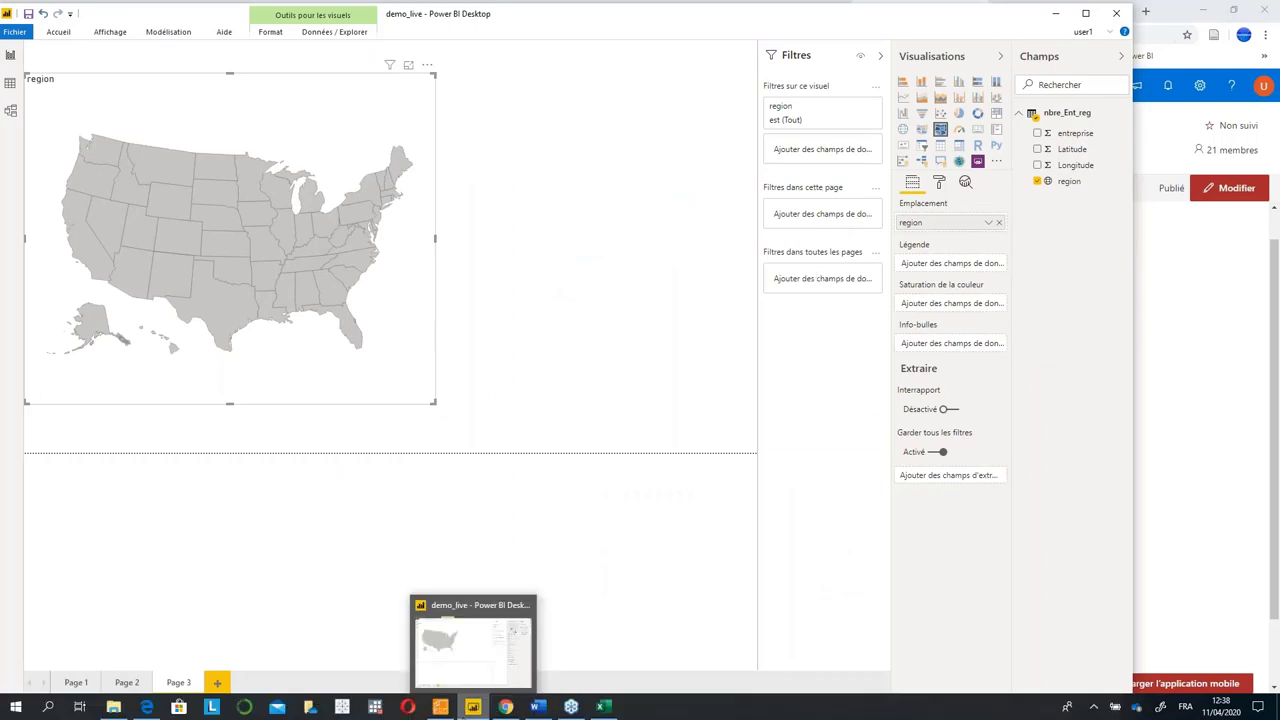
{"action": "mouse_move", "coordinate": [465, 664]}
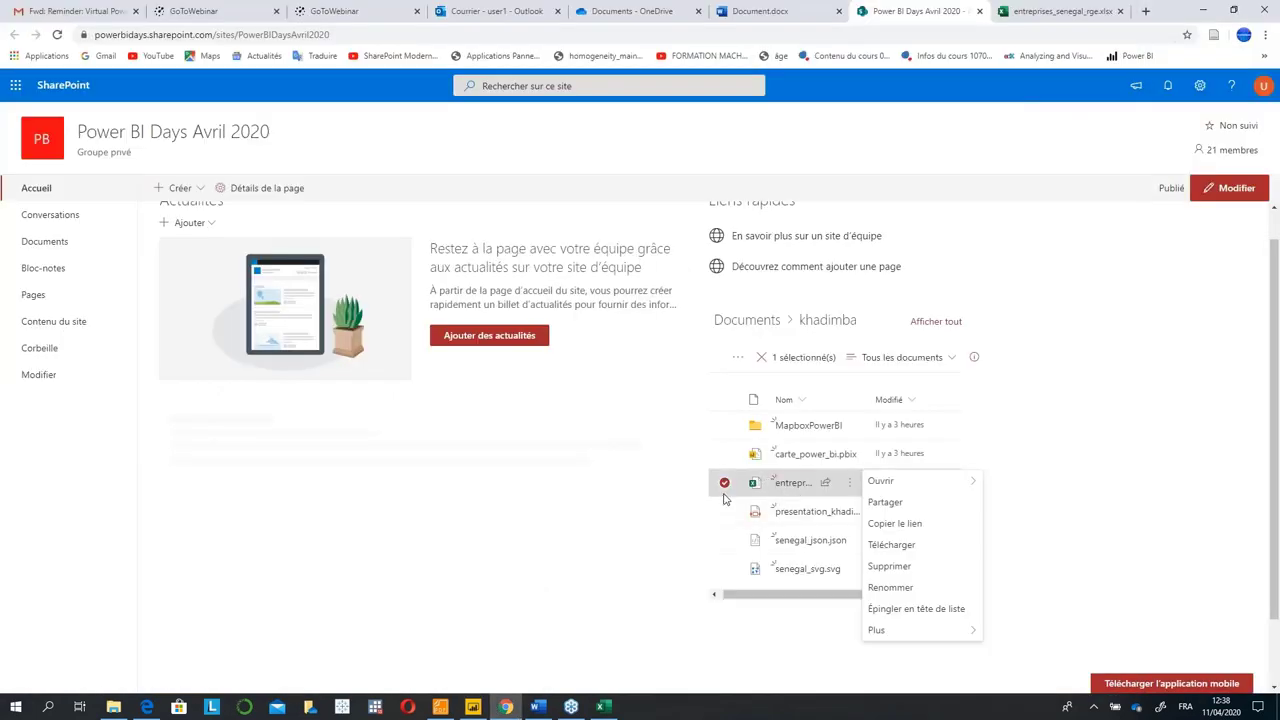
{"action": "key", "text": "Escape"}
{"action": "key", "text": "Escape"}
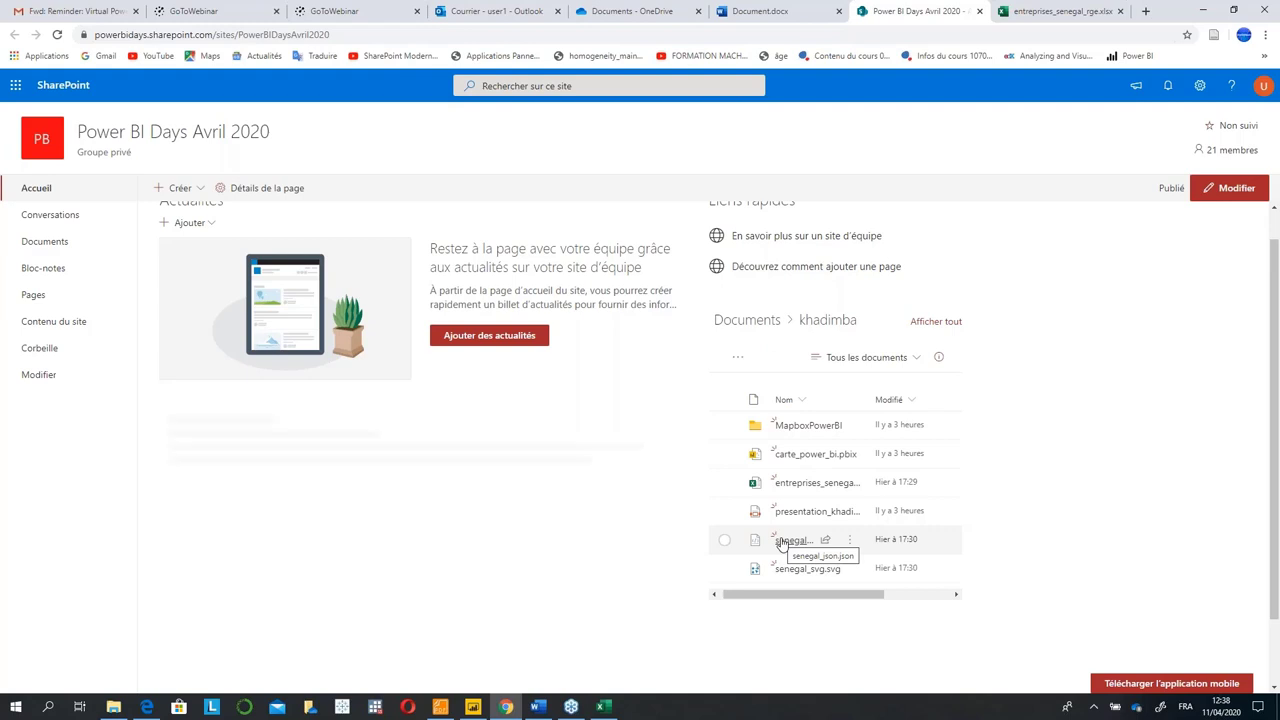
{"action": "left_click", "coordinate": [1206, 13]}
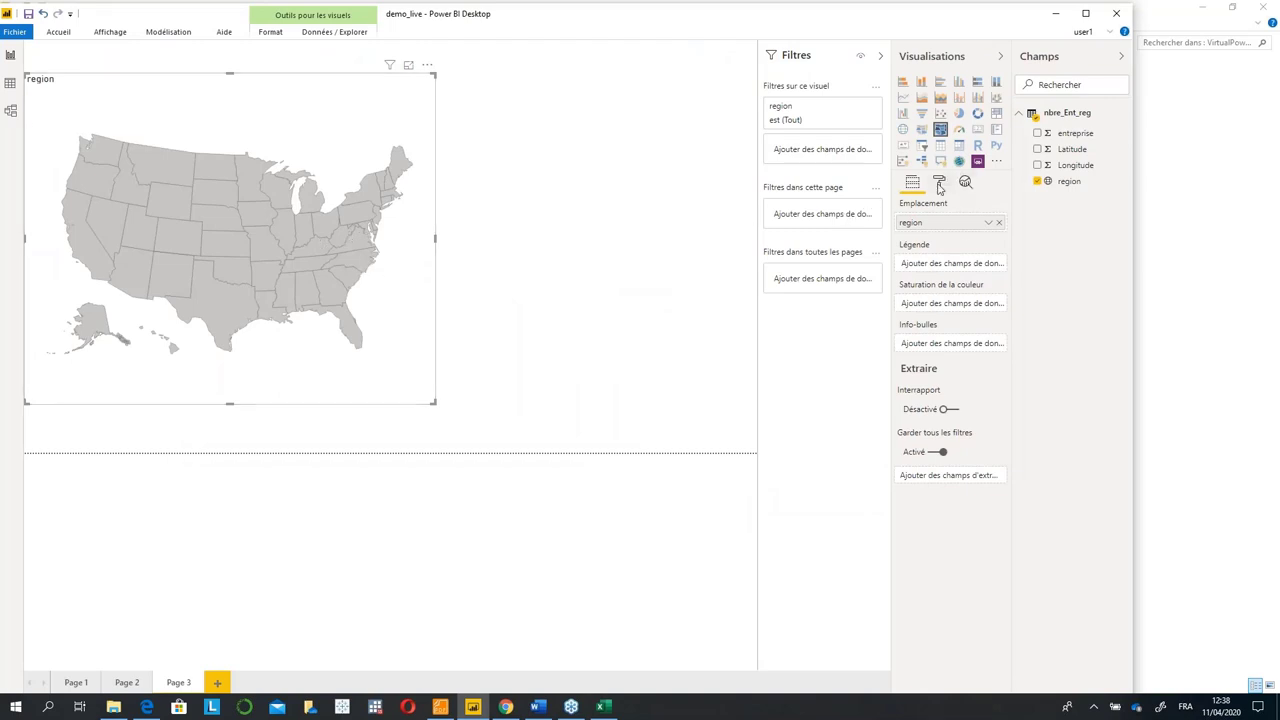
Load senegal_json.json from the Virtual Power BI Day desktop folder as the shape map's custom map.
{"action": "left_click", "coordinate": [939, 184]}
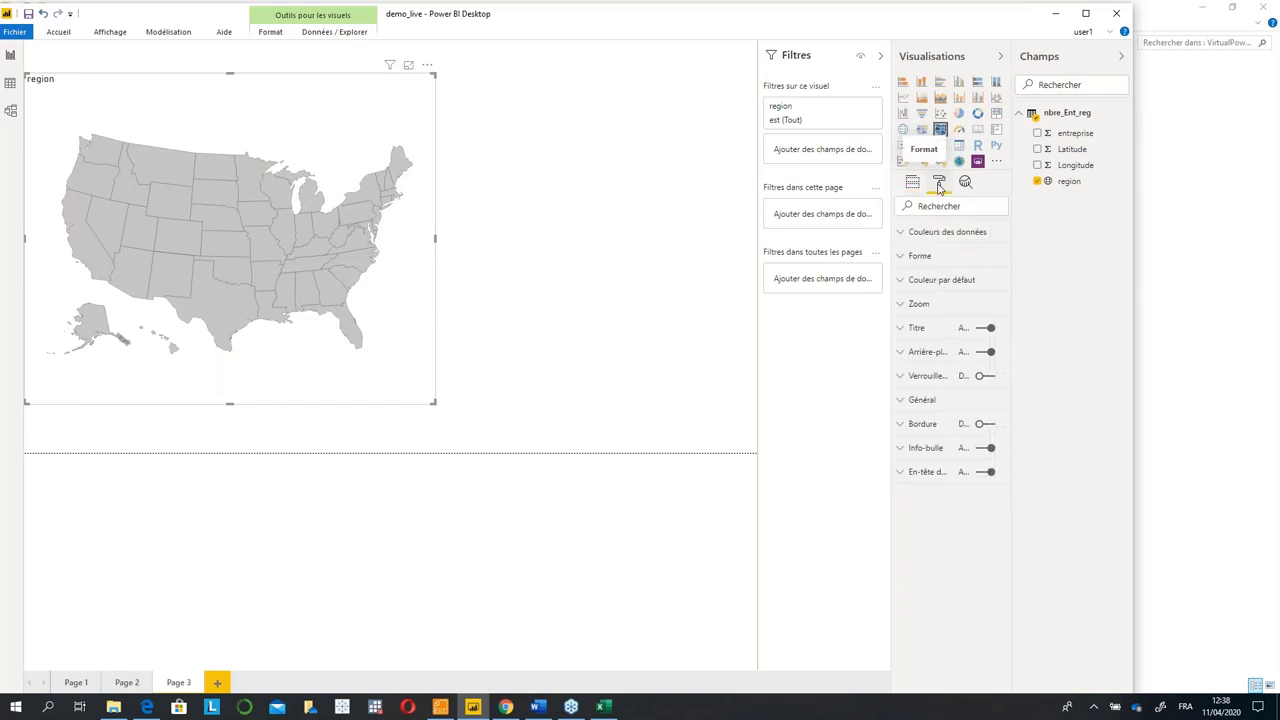
{"action": "left_click", "coordinate": [905, 262]}
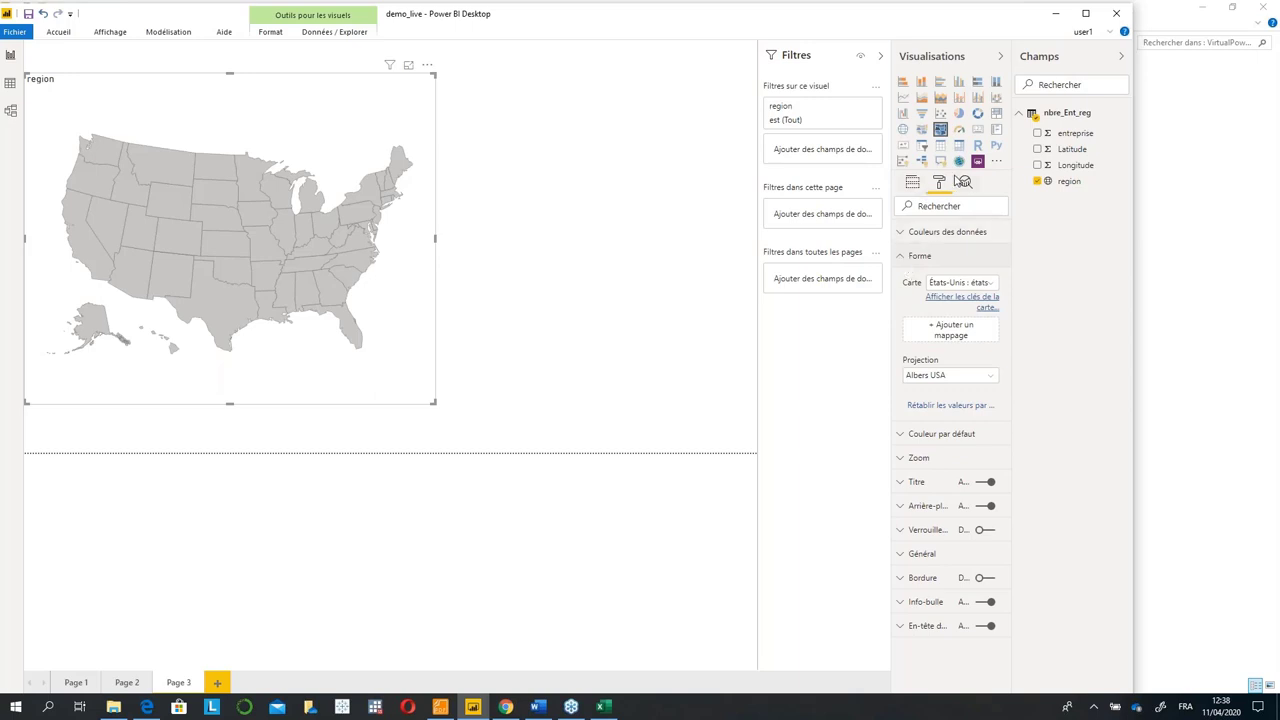
{"action": "left_click", "coordinate": [960, 334]}
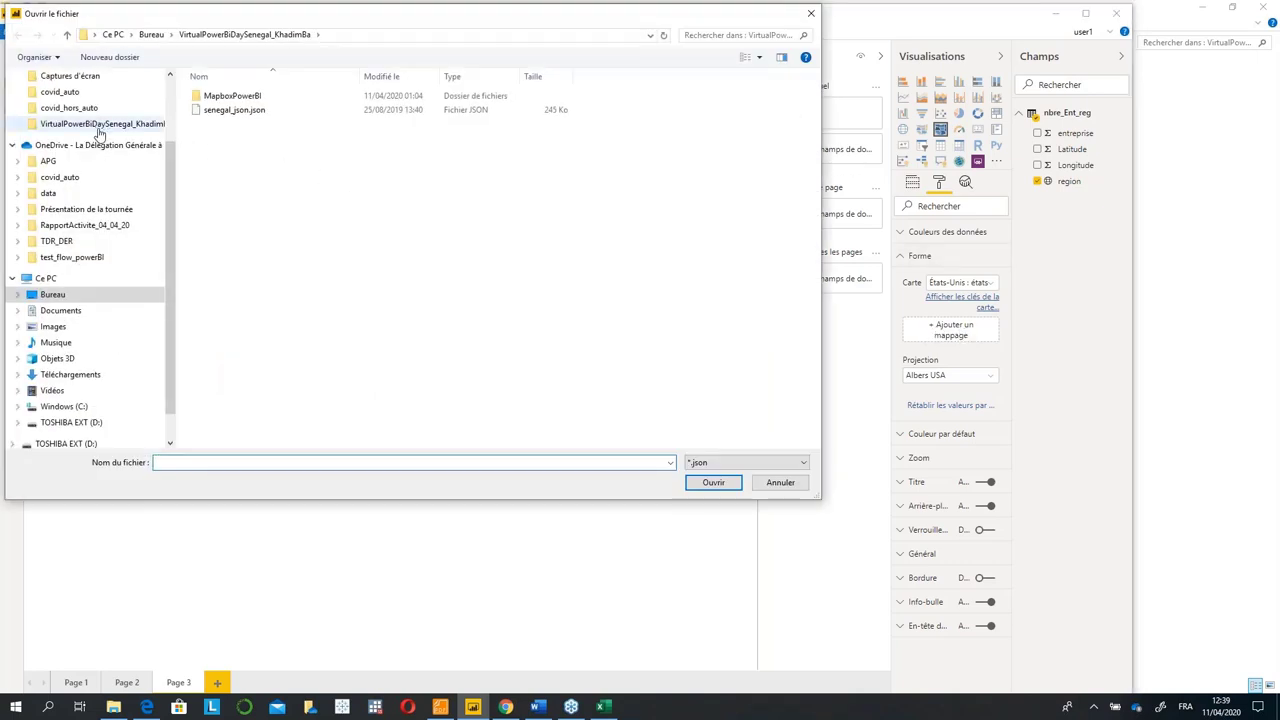
{"action": "left_click", "coordinate": [95, 178]}
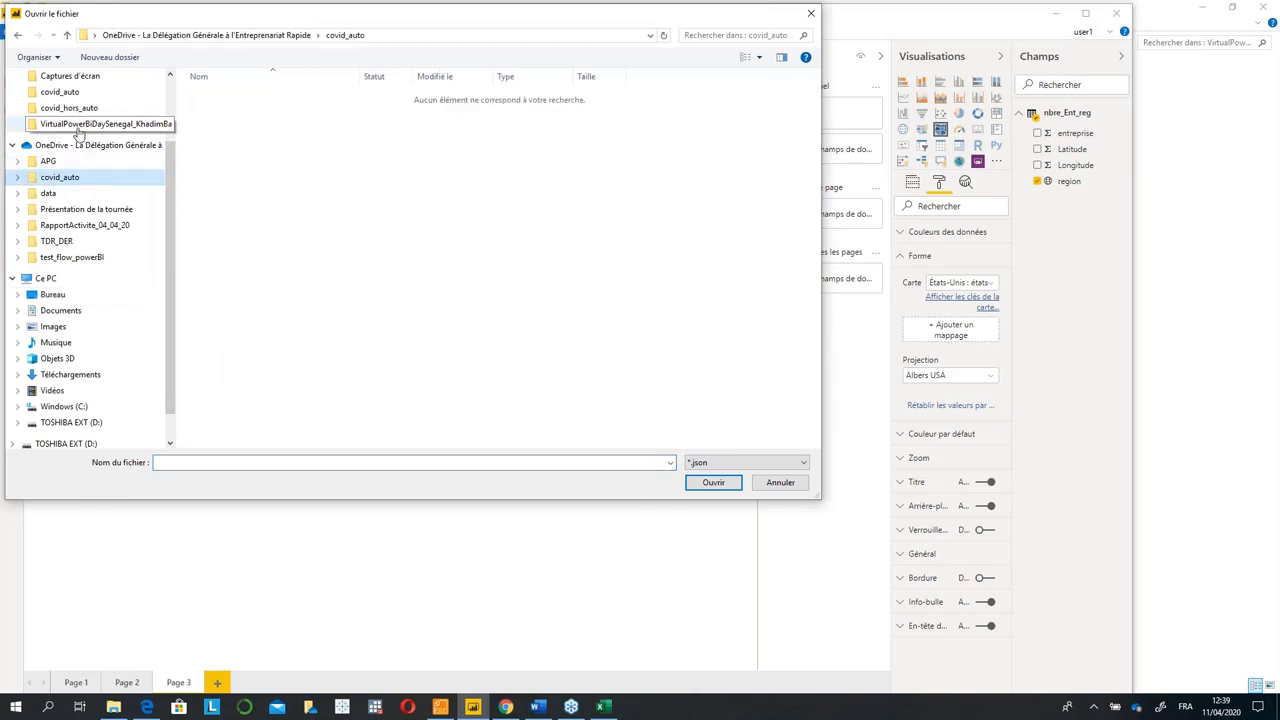
{"action": "left_click", "coordinate": [150, 124]}
{"action": "left_click", "coordinate": [230, 116]}
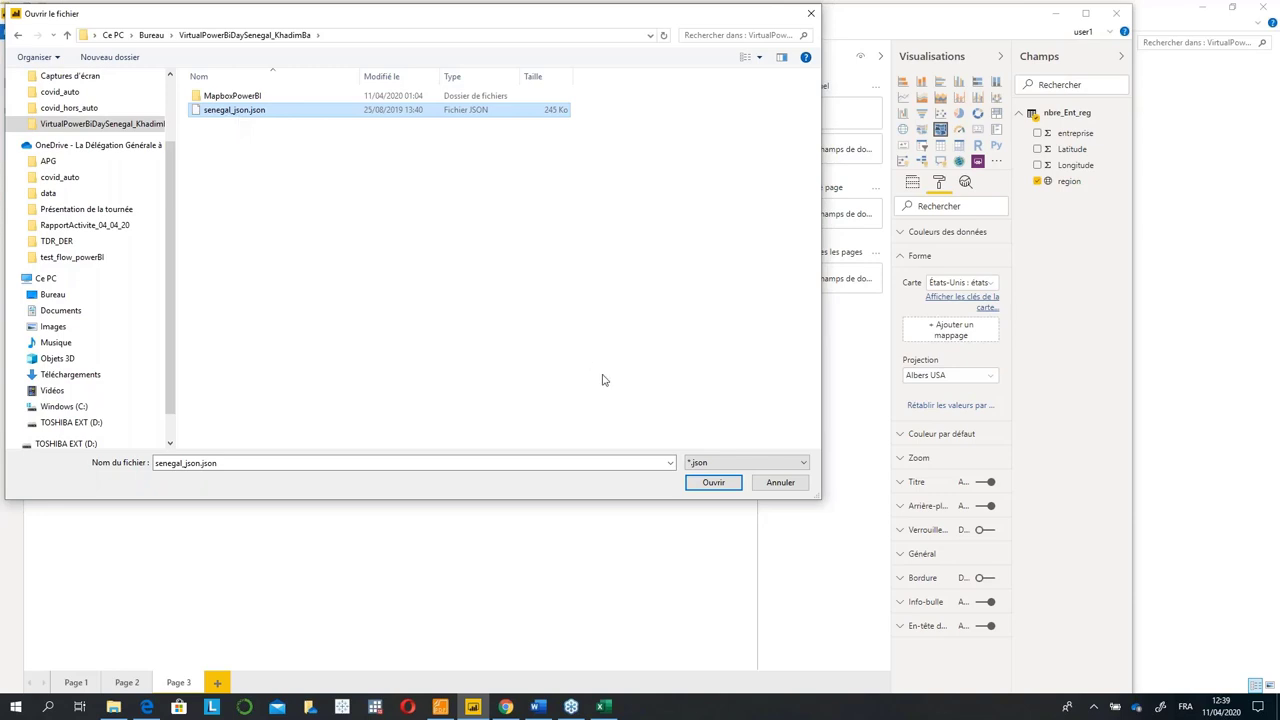
{"action": "left_click", "coordinate": [709, 483]}
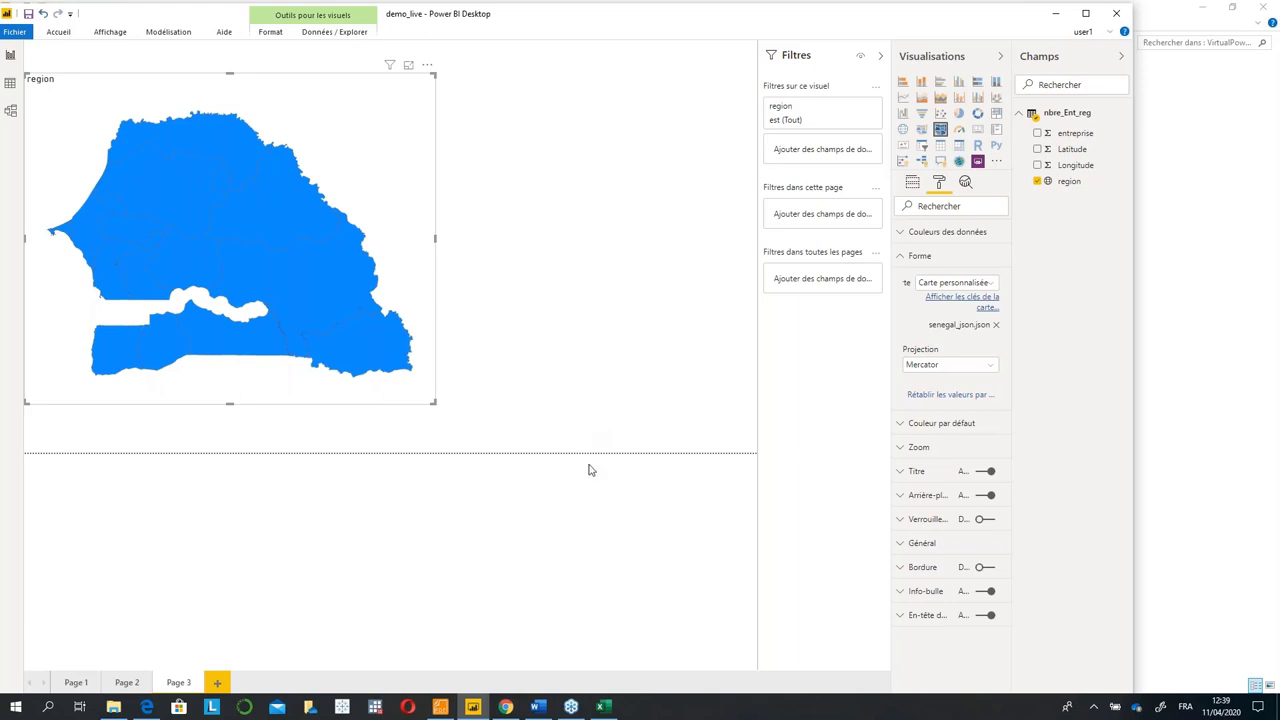
Switch to the presentation in Foxit Reader and highlight the Documentation Power BI line with its link.
{"action": "left_click", "coordinate": [442, 708]}
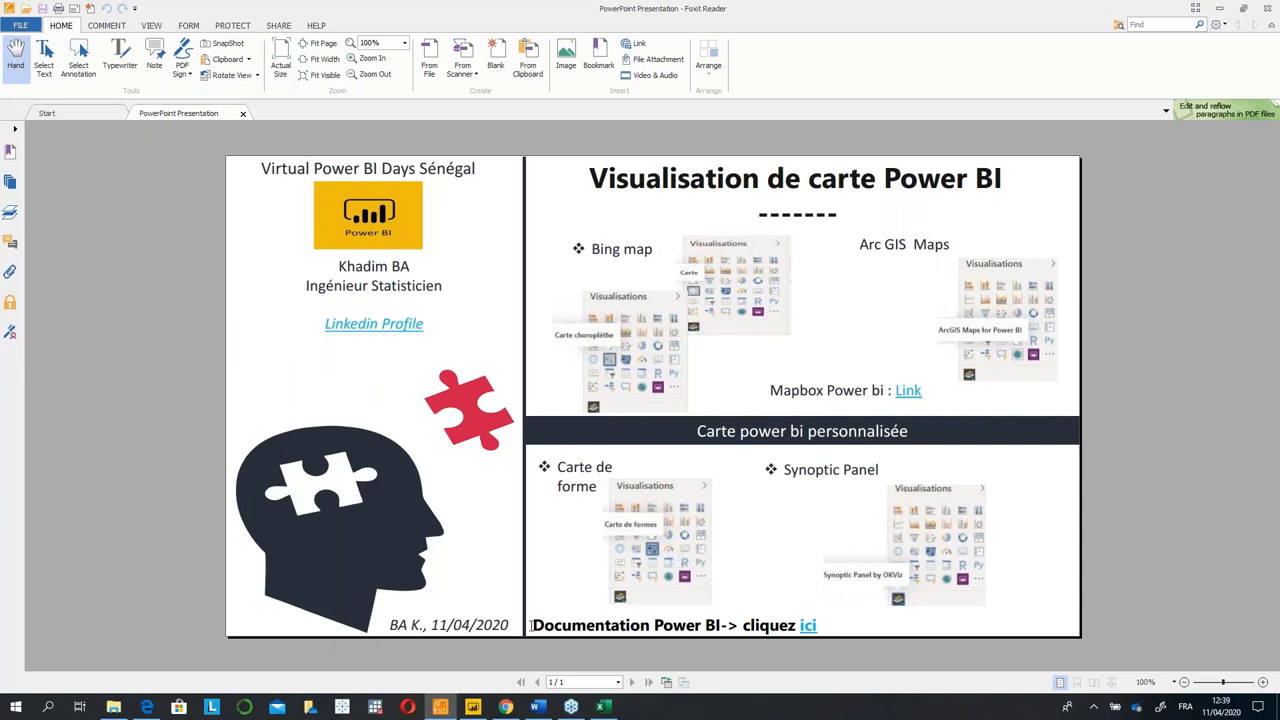
{"action": "left_click_drag", "start_coordinate": [533, 625], "coordinate": [821, 628]}
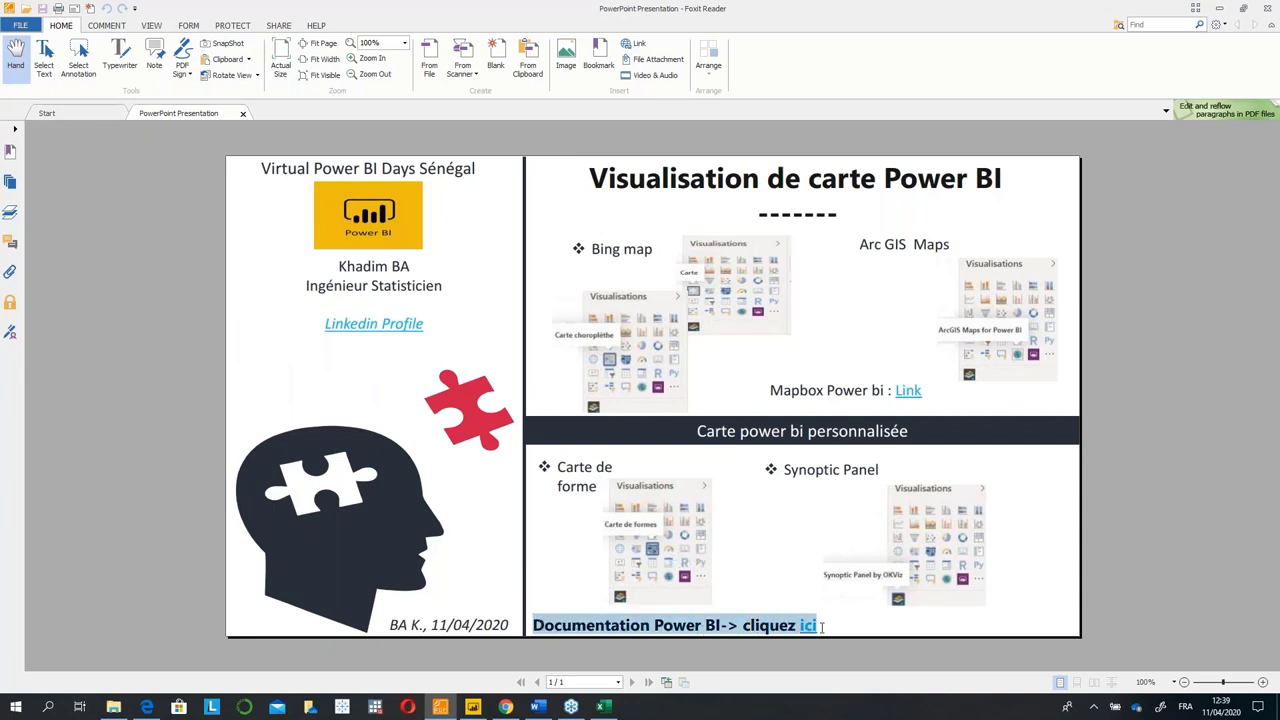
{"action": "left_click", "coordinate": [822, 620]}
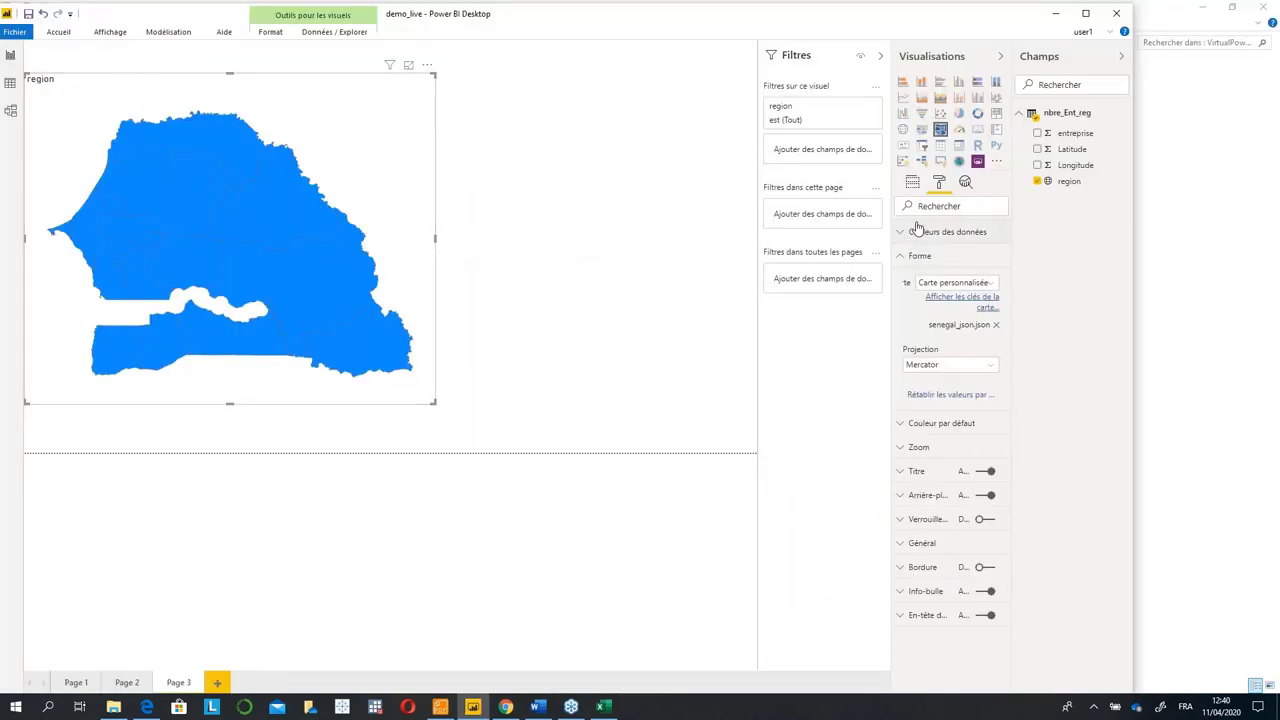
Review the choropleth on Page 2 and assign entreprise as the colour saturation of the shape map on Page 3.
{"action": "left_click", "coordinate": [913, 183]}
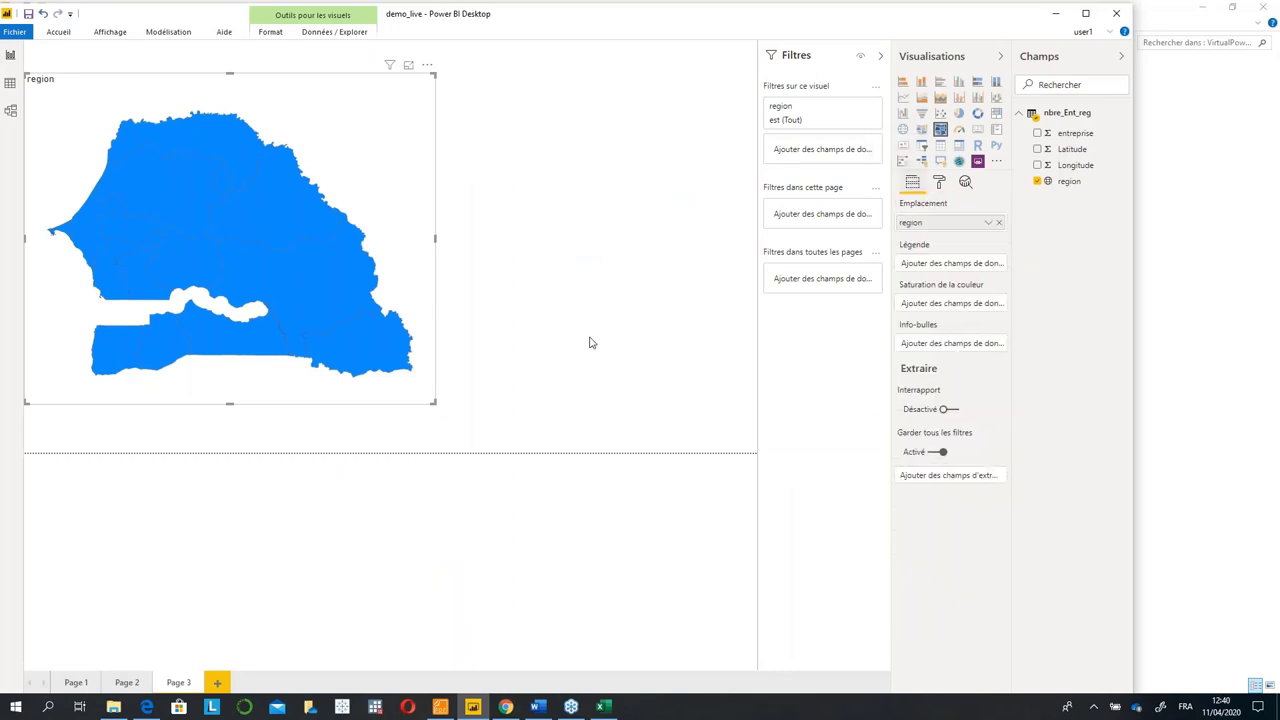
{"action": "left_click", "coordinate": [122, 685]}
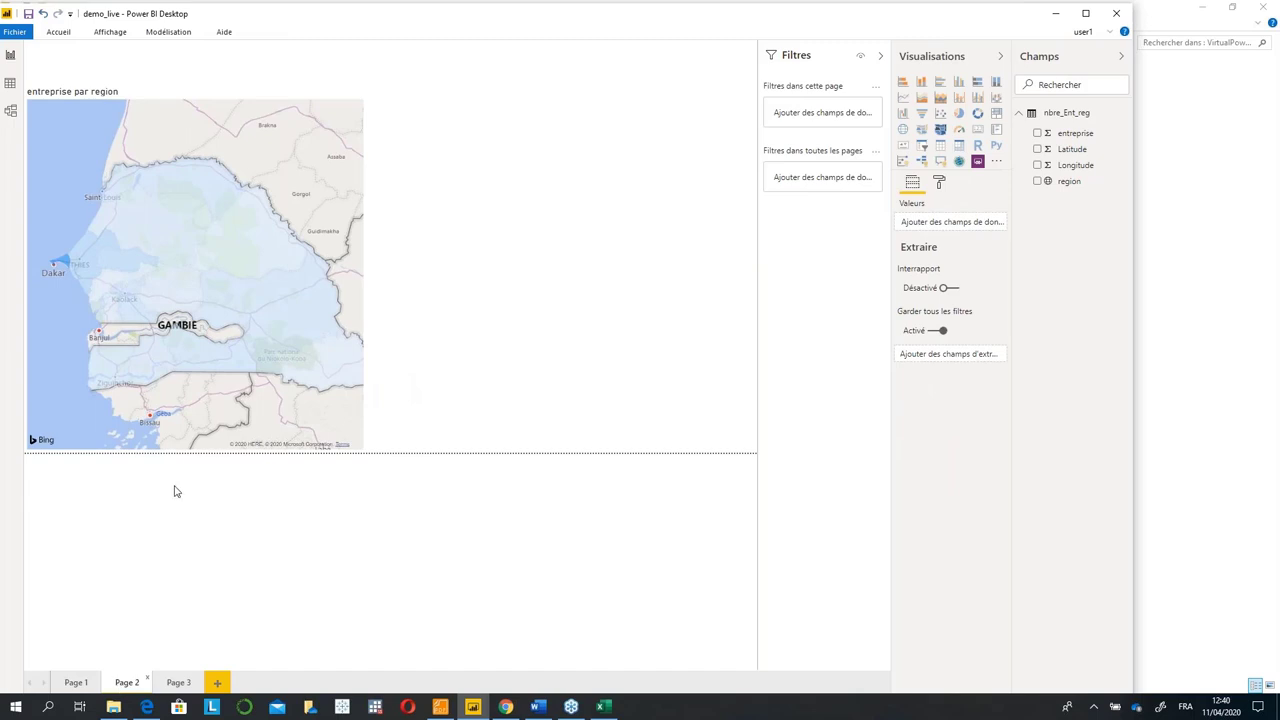
{"action": "left_click", "coordinate": [176, 683]}
{"action": "left_click", "coordinate": [413, 250]}
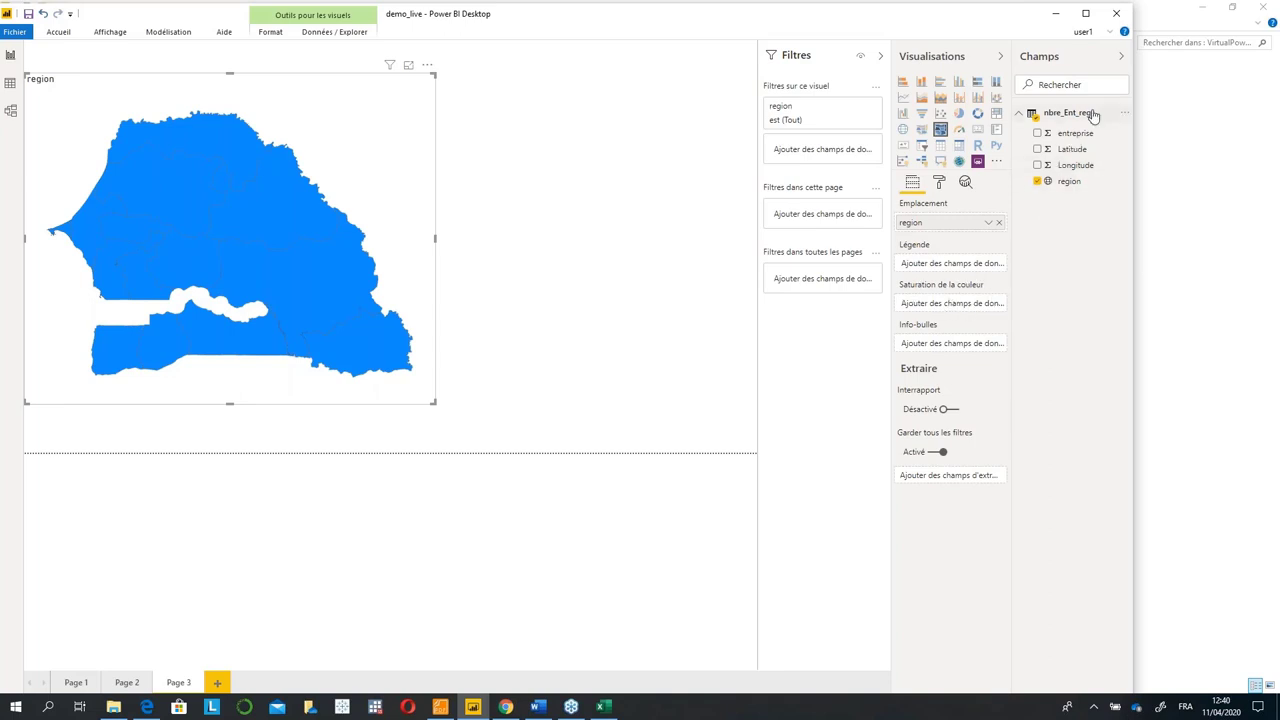
{"action": "left_click_drag", "start_coordinate": [1071, 137], "coordinate": [956, 305]}
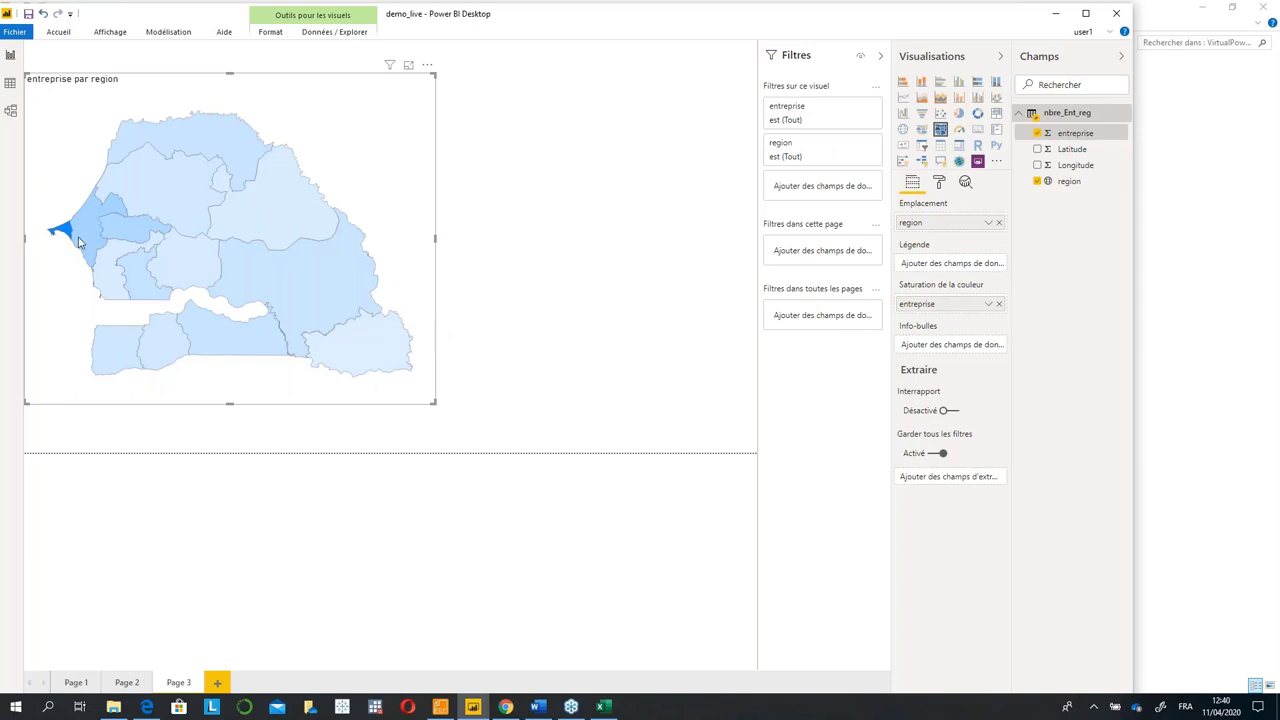
{"action": "mouse_move", "coordinate": [79, 241]}
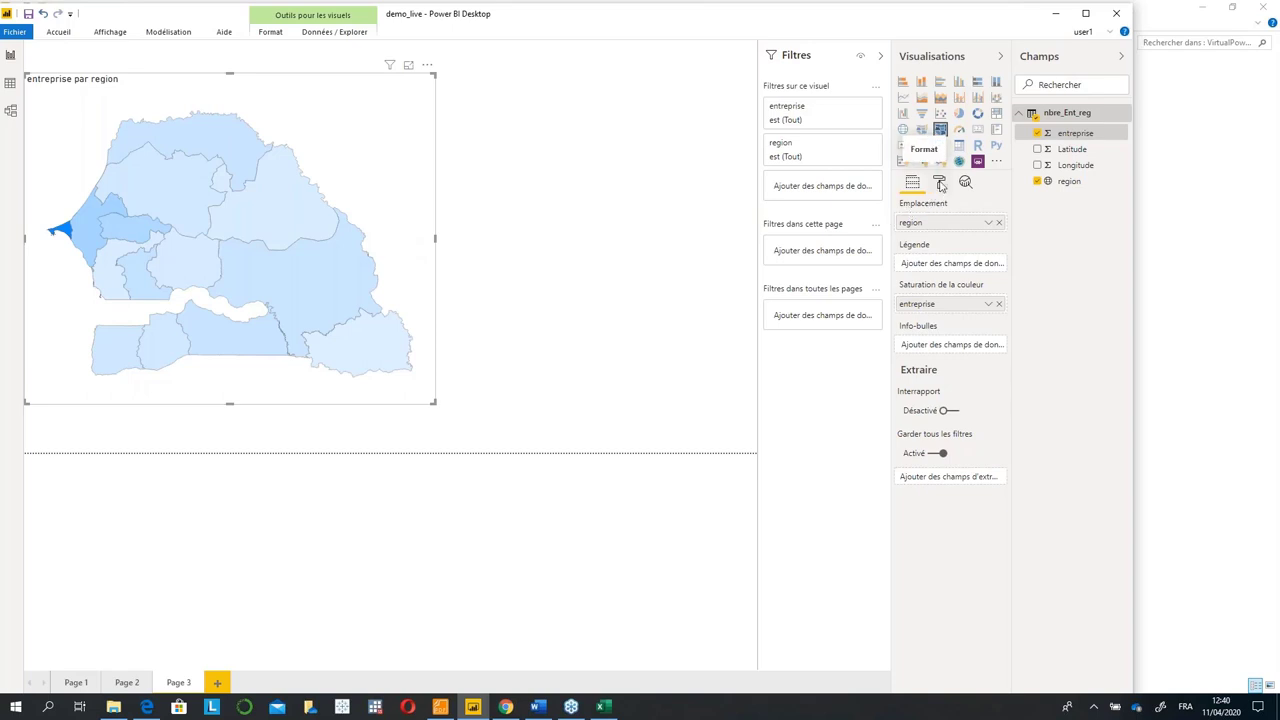
Enable the Divergent option in the shape map's data colours and compare the shading with it off and on.
{"action": "left_click", "coordinate": [940, 184]}
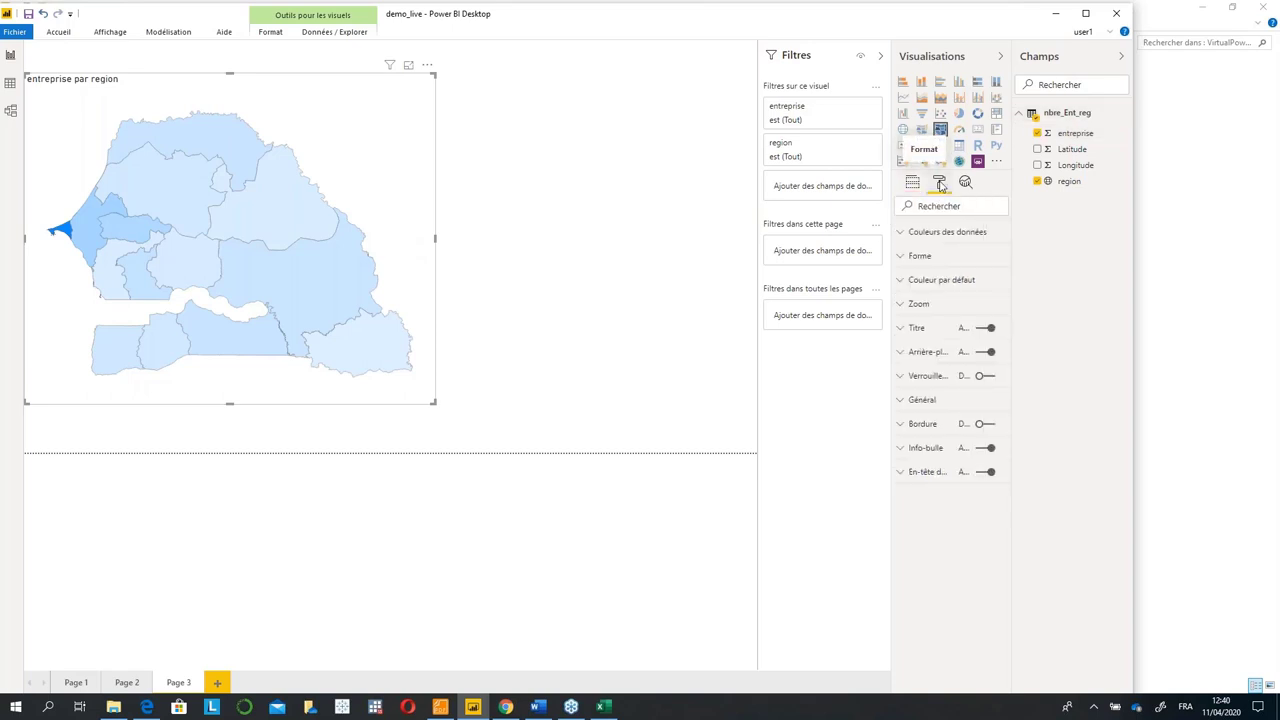
{"action": "left_click", "coordinate": [914, 236]}
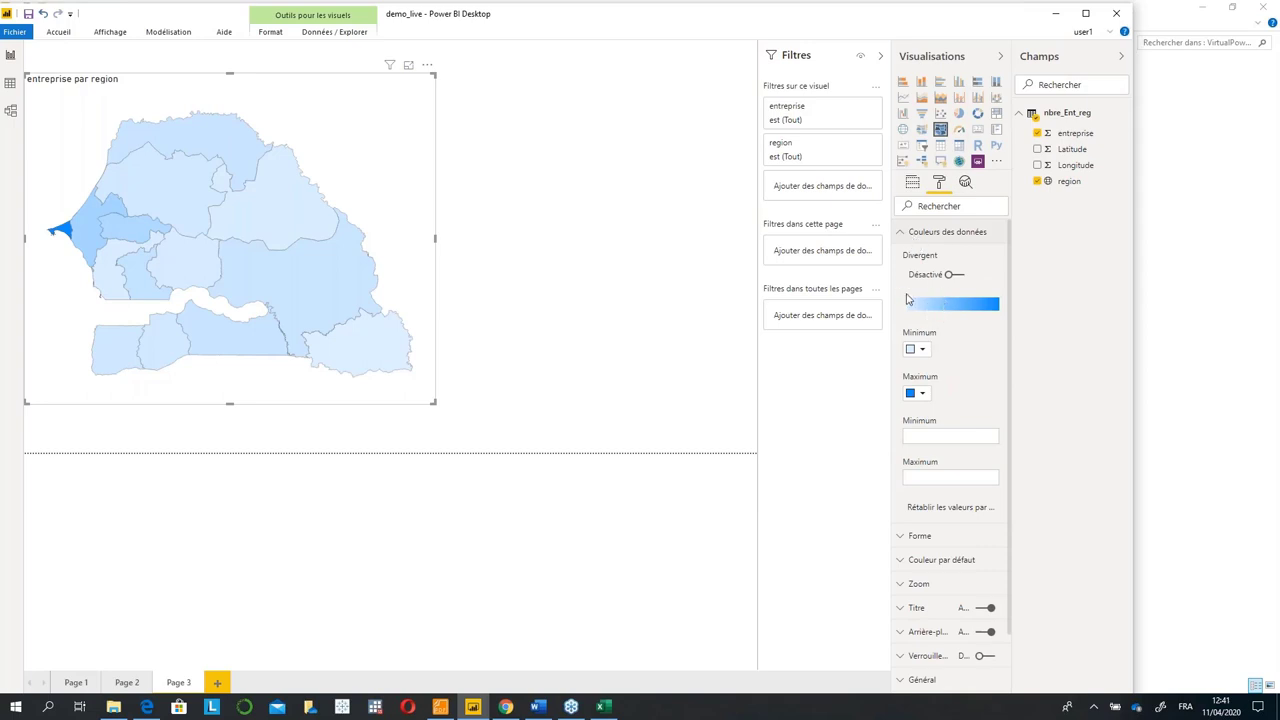
{"action": "left_click", "coordinate": [957, 278]}
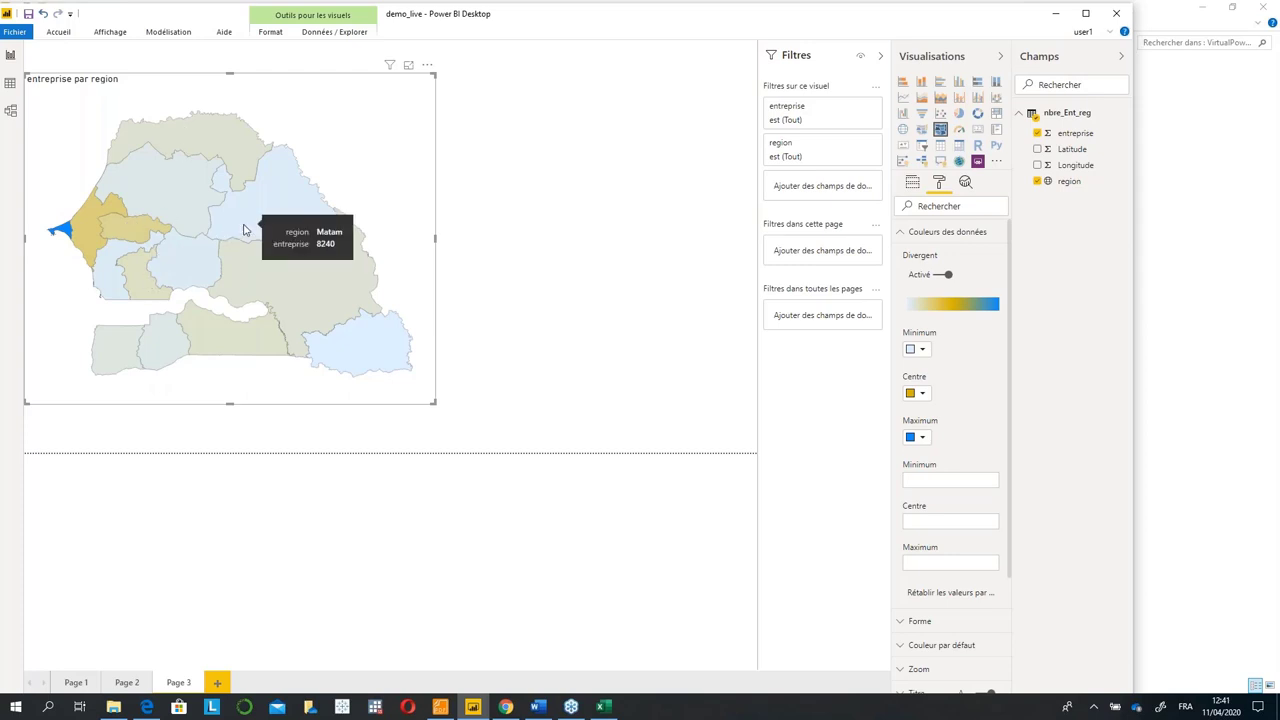
{"action": "left_click", "coordinate": [943, 275]}
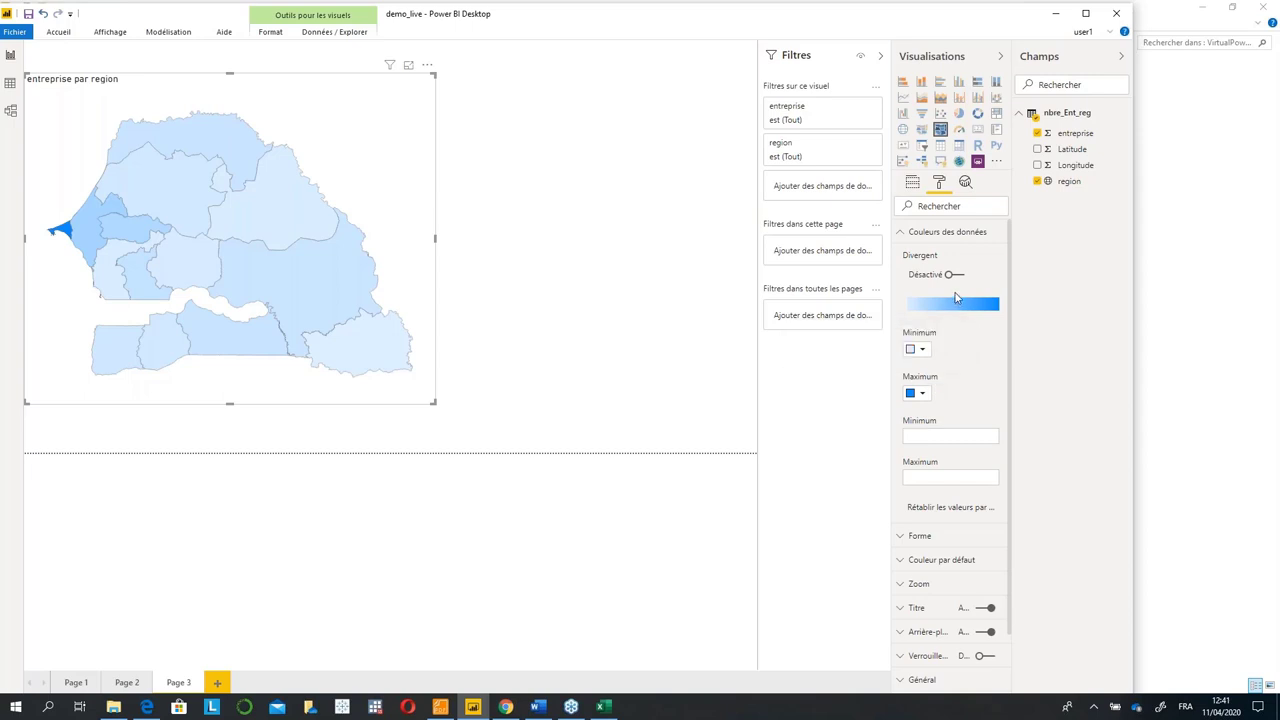
{"action": "left_click", "coordinate": [948, 275]}
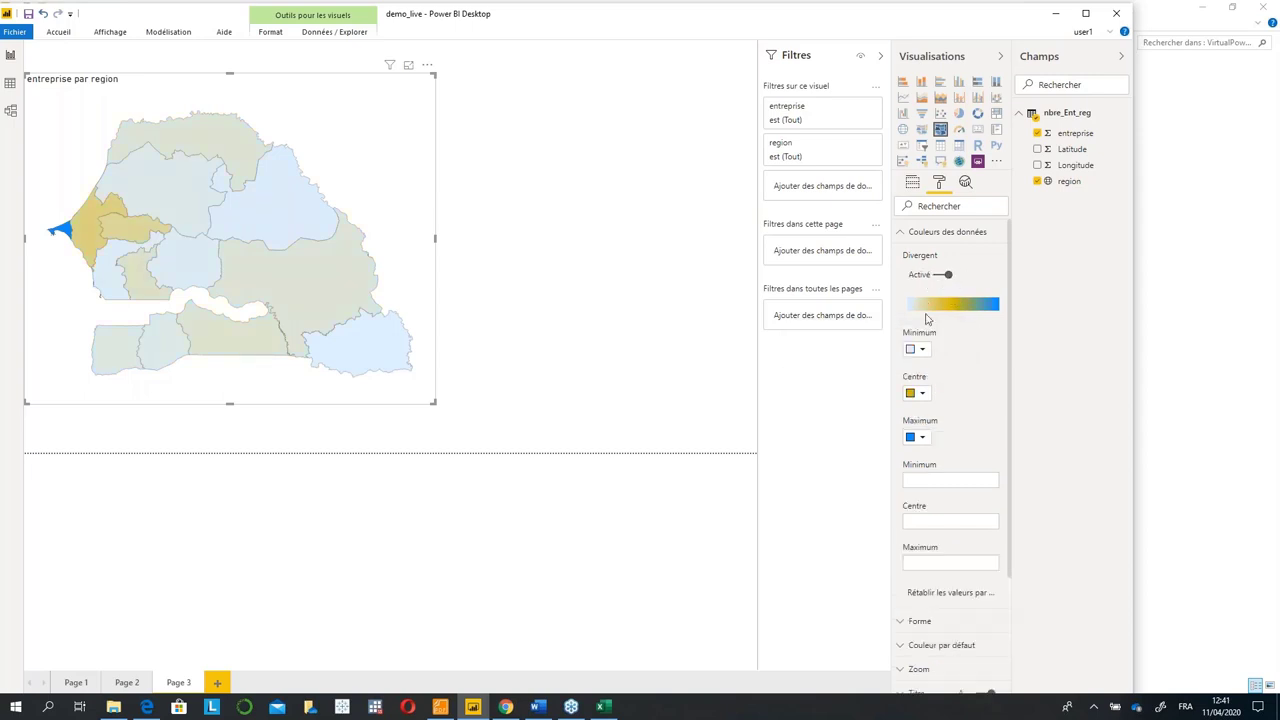
Try Zoom automatique on the shape map, turn it back off and enable Zoom de sélection.
{"action": "left_click", "coordinate": [898, 238]}
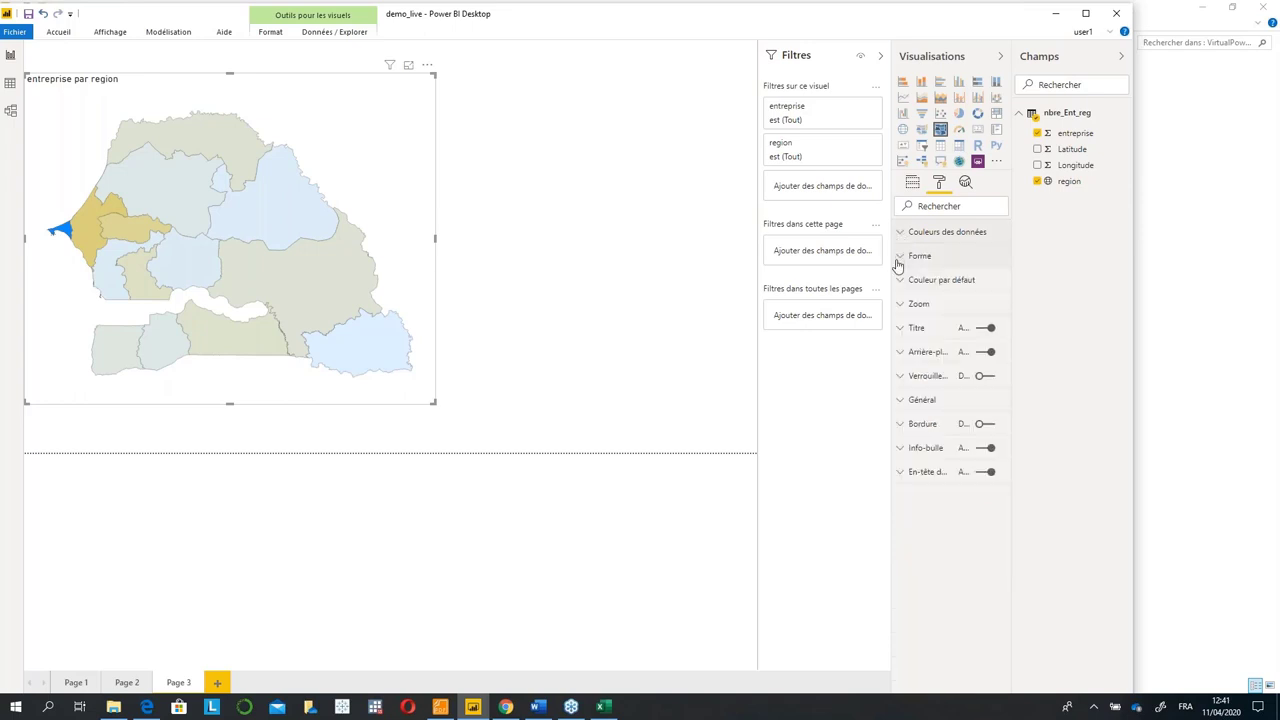
{"action": "left_click", "coordinate": [898, 260]}
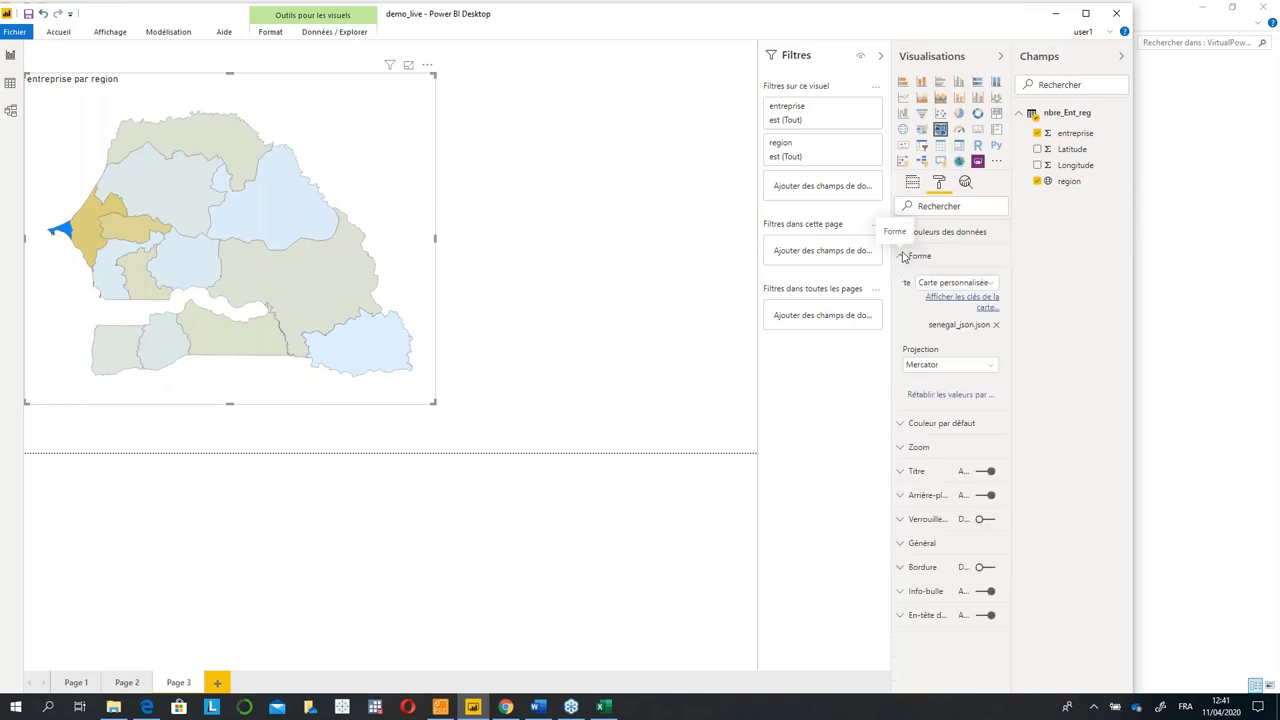
{"action": "left_click", "coordinate": [903, 256]}
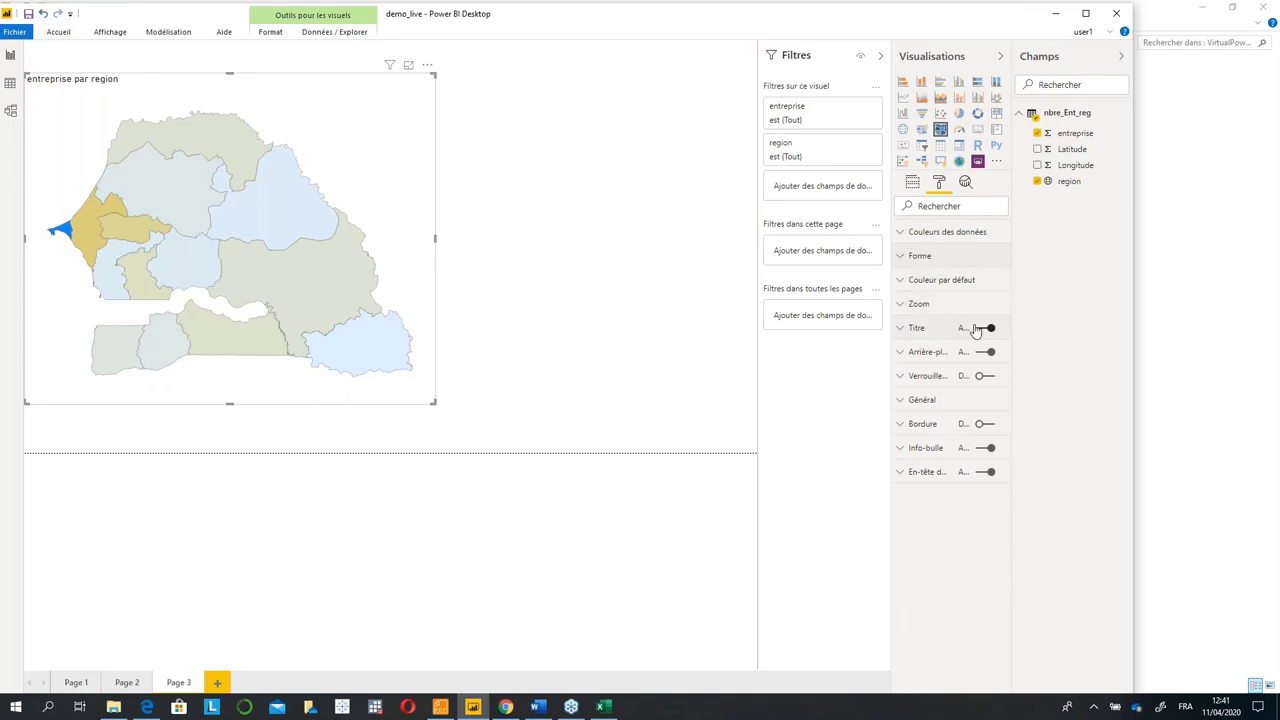
{"action": "left_click", "coordinate": [906, 312]}
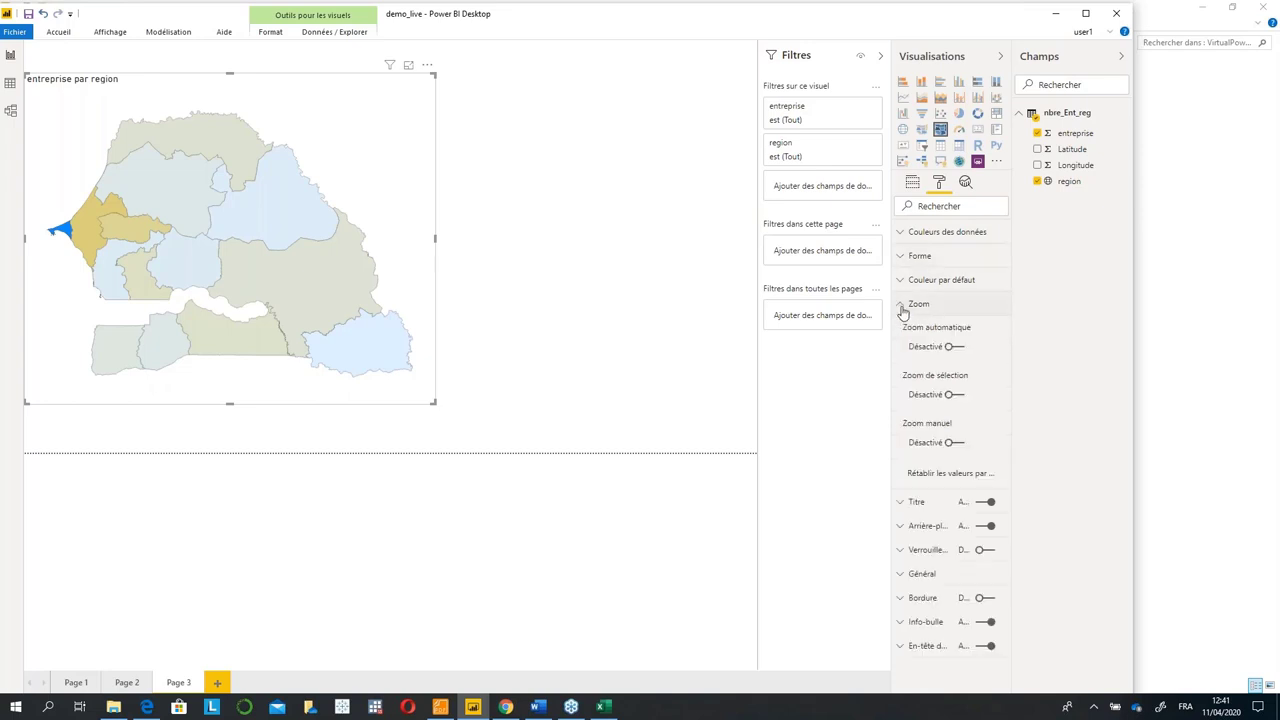
{"action": "left_click", "coordinate": [950, 347]}
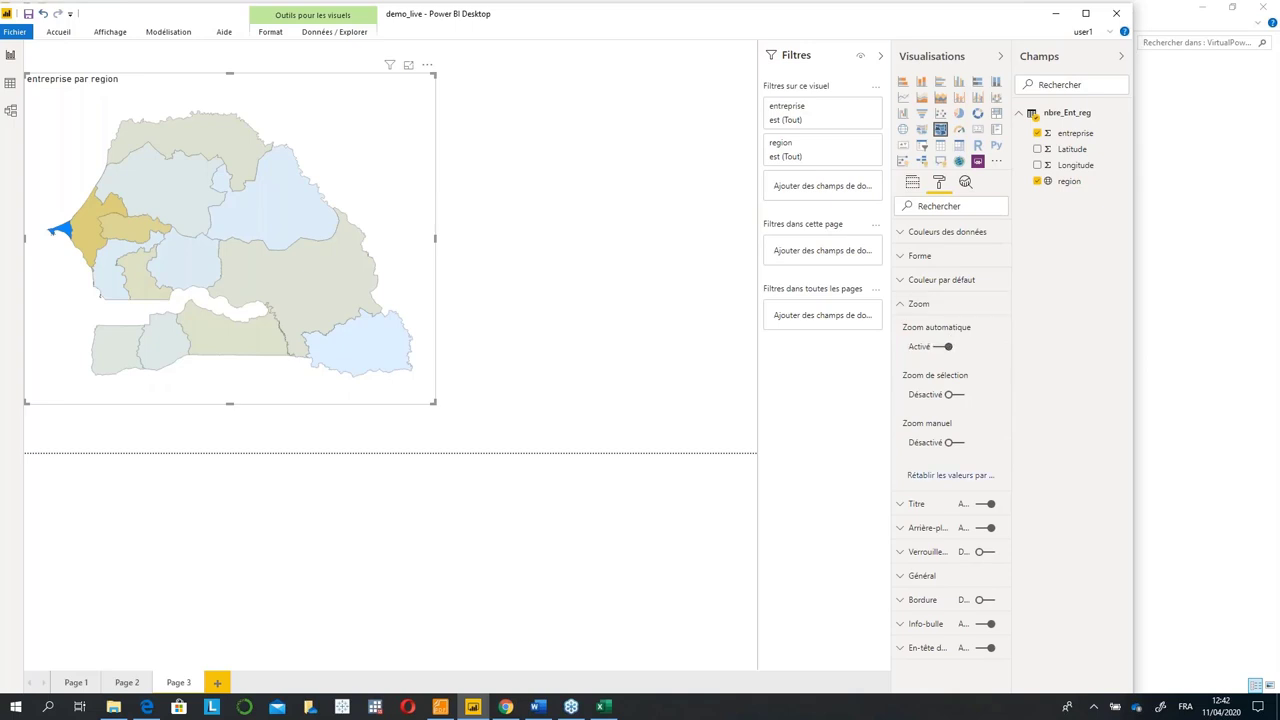
{"action": "left_click", "coordinate": [946, 347]}
{"action": "left_click", "coordinate": [948, 395]}
Insert a slicer beside the shape map and assign the region field to it.
{"action": "left_click", "coordinate": [628, 306]}
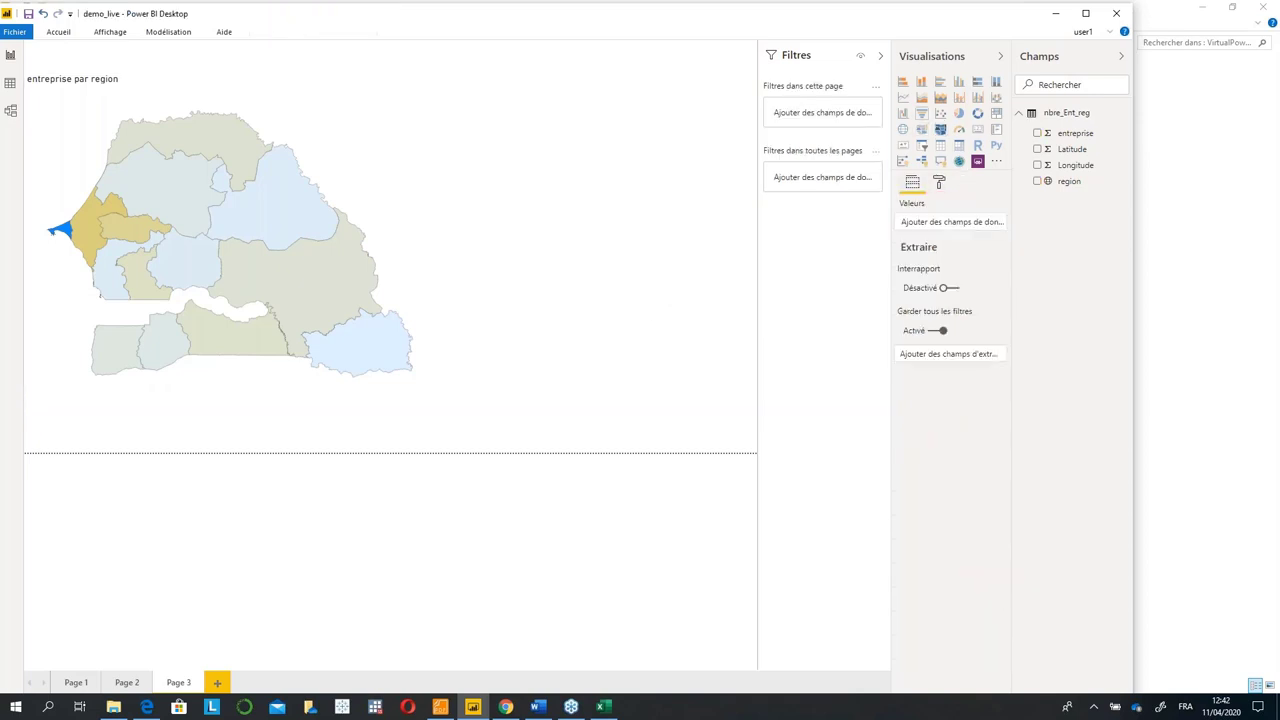
{"action": "left_click", "coordinate": [922, 146]}
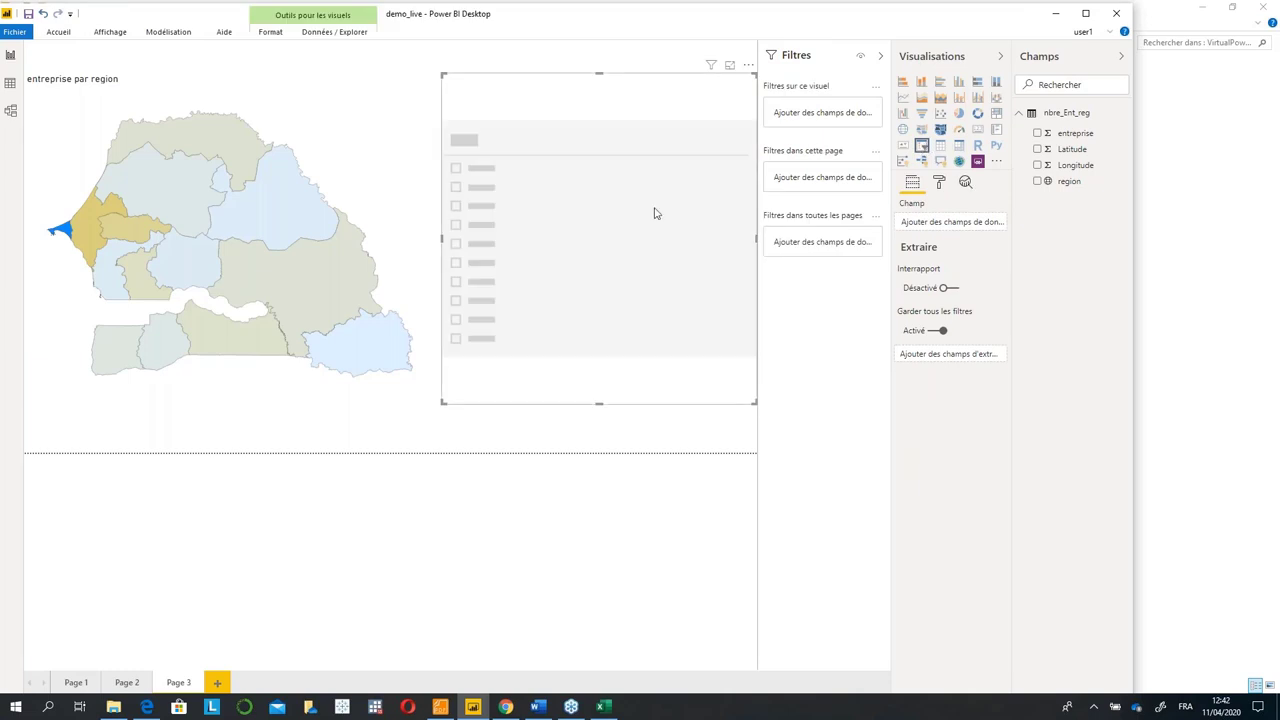
{"action": "left_click", "coordinate": [1038, 182]}
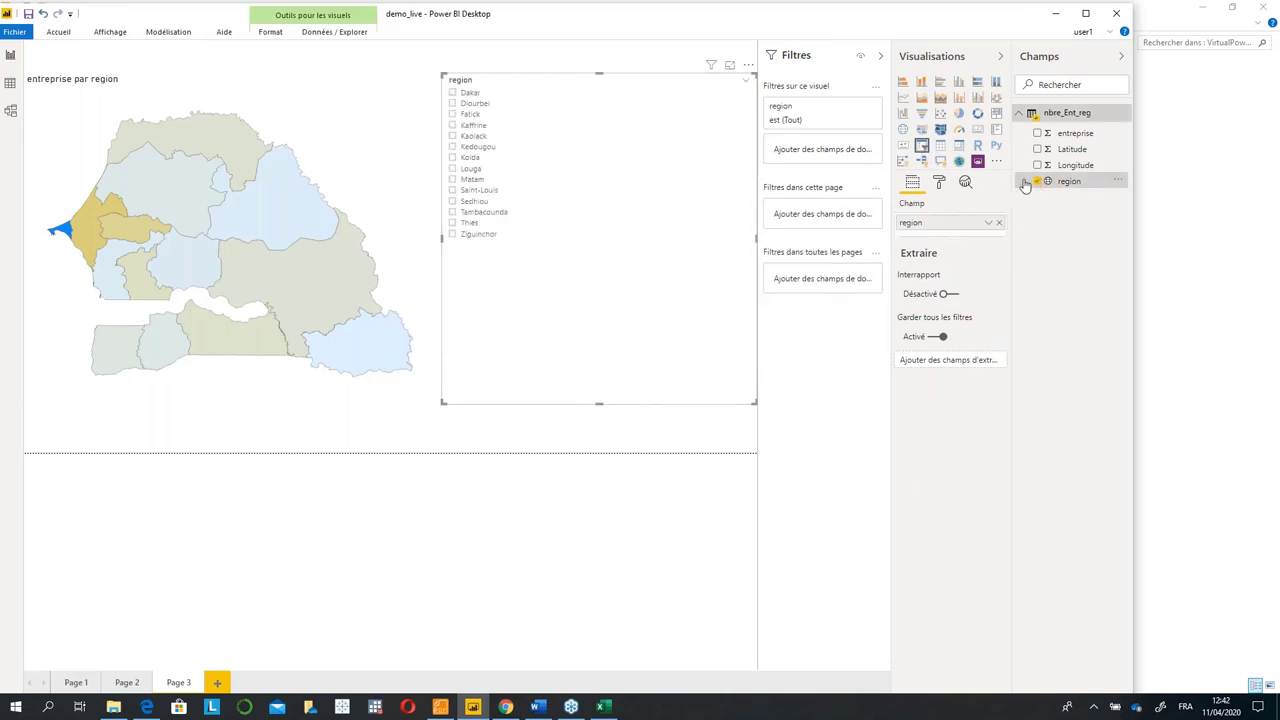
Filter the map by Matam and then by Louga in the region slicer, and select the map visual.
{"action": "left_click", "coordinate": [478, 180]}
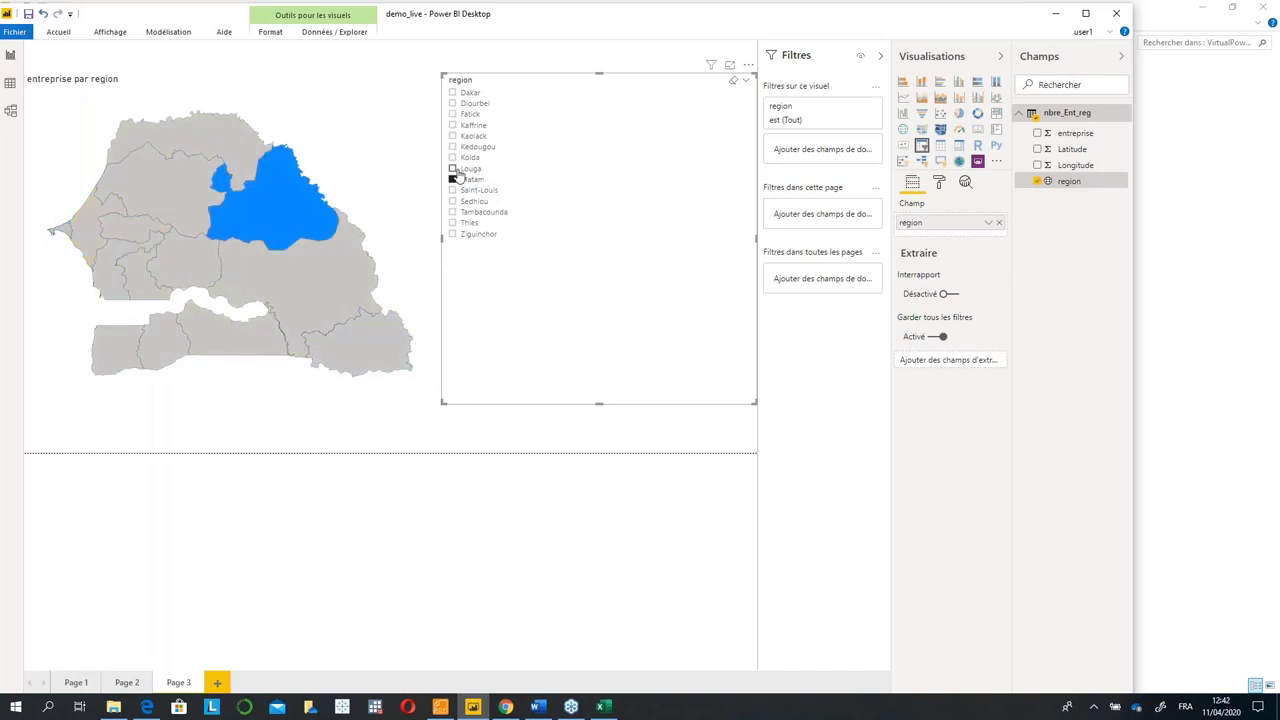
{"action": "left_click", "coordinate": [455, 169]}
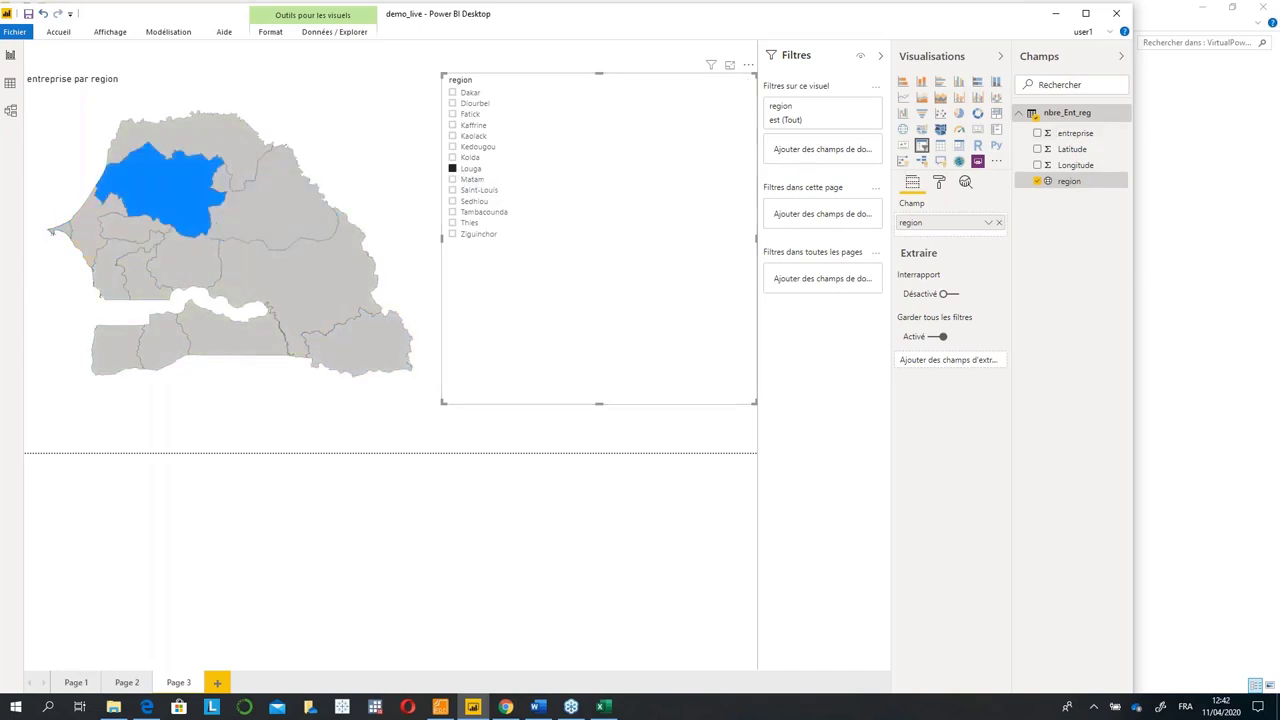
{"action": "left_click", "coordinate": [360, 218]}
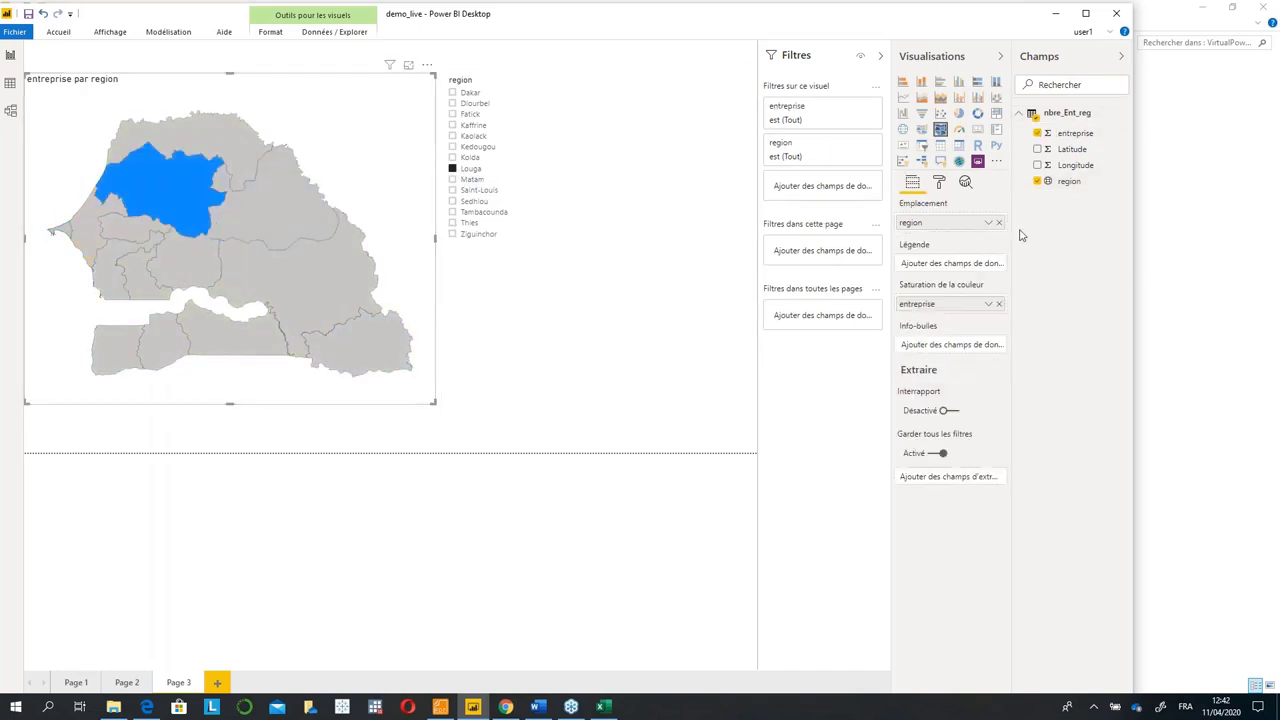
Enable Zoom automatique in the shape map's zoom settings.
{"action": "left_click", "coordinate": [939, 182]}
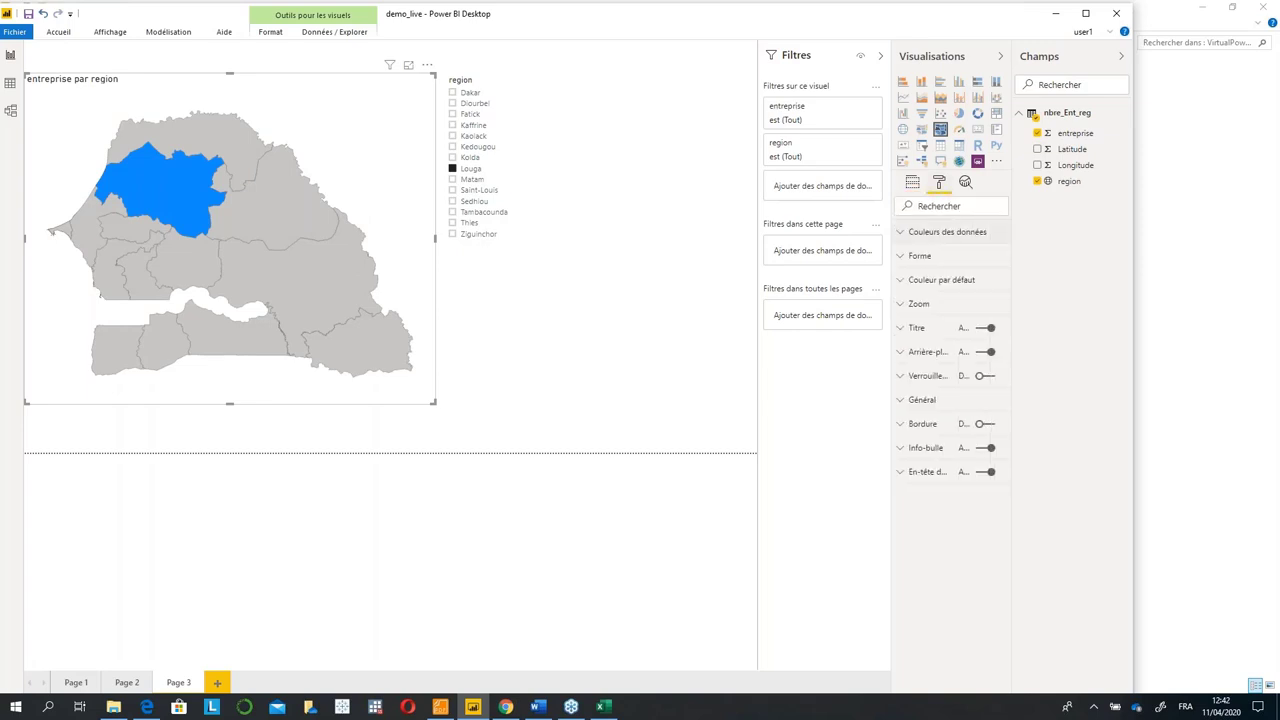
{"action": "left_click", "coordinate": [916, 304]}
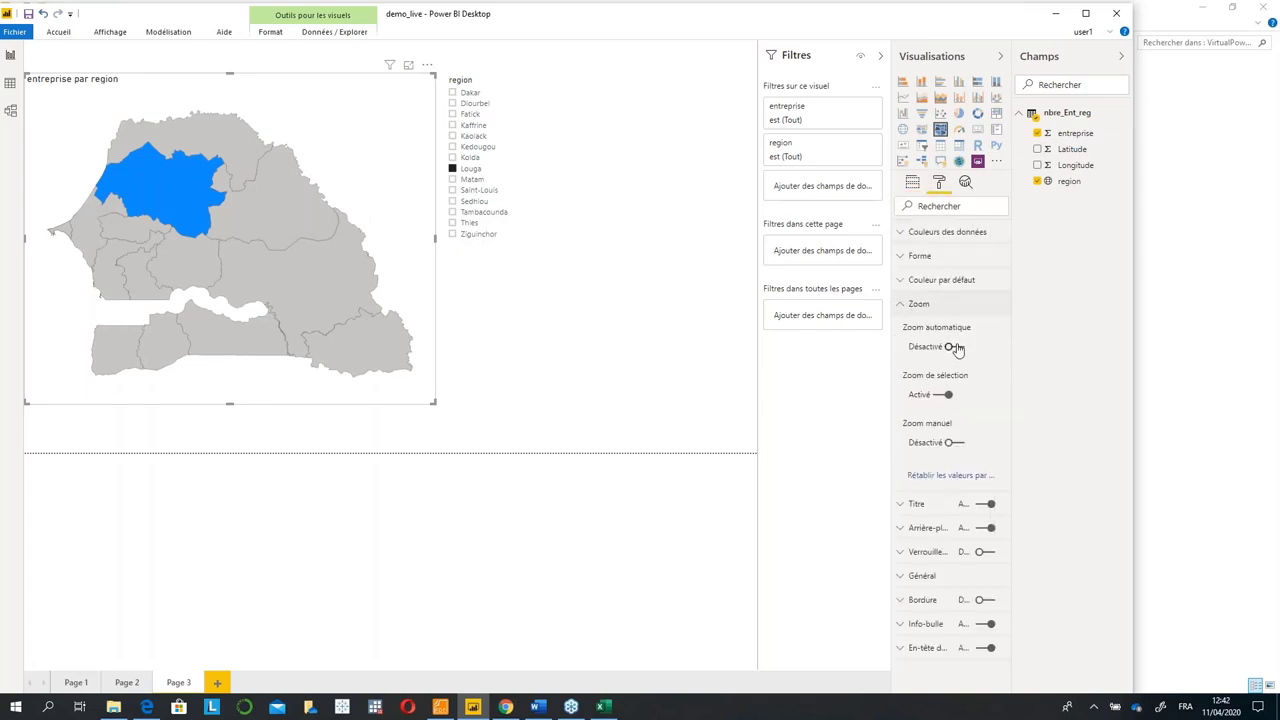
{"action": "left_click", "coordinate": [951, 346]}
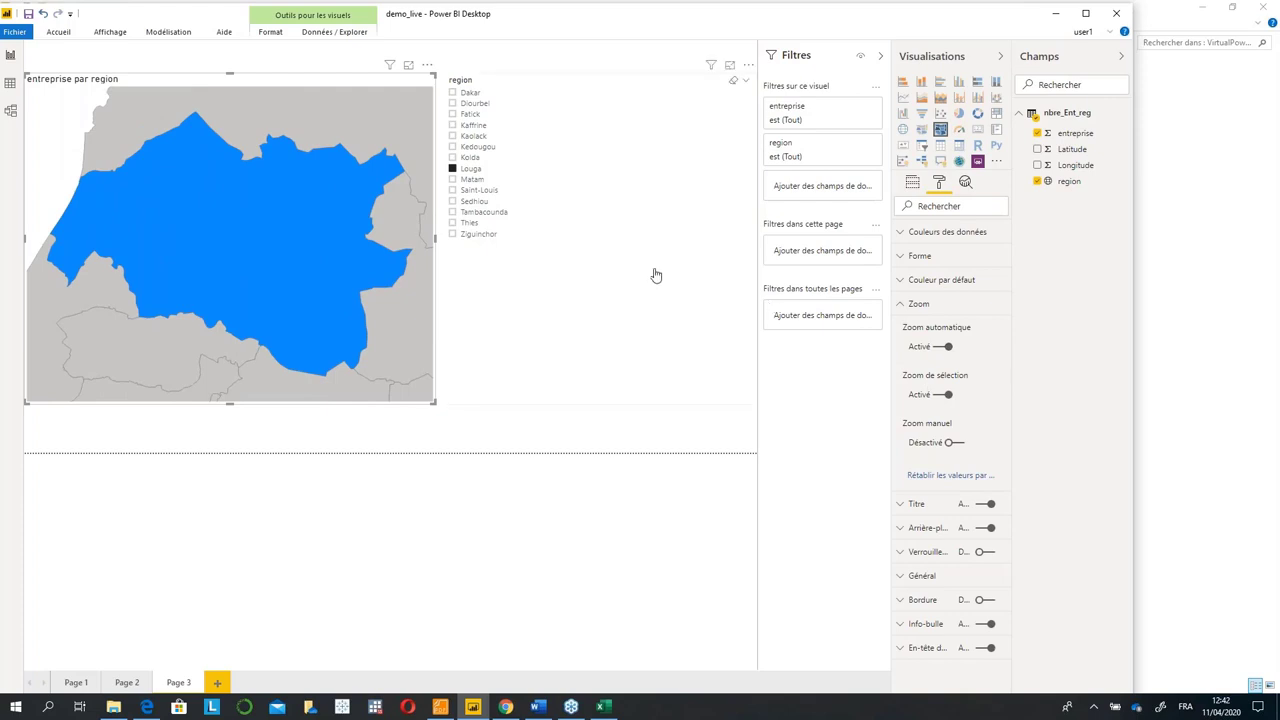
Filter the map by Ziguinchor, Dakar, Kaffrine and Kolda in turn in the region slicer, and clear the selection.
{"action": "left_click", "coordinate": [487, 242]}
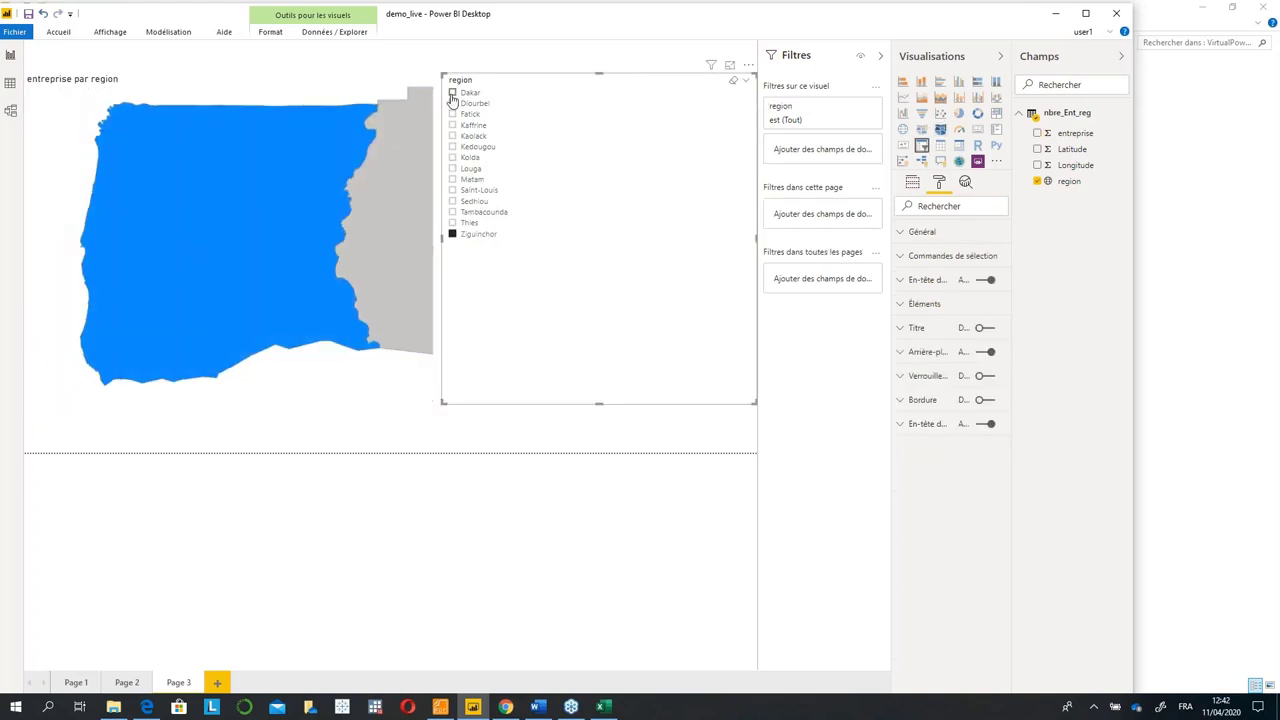
{"action": "left_click", "coordinate": [452, 93]}
{"action": "left_click", "coordinate": [453, 126]}
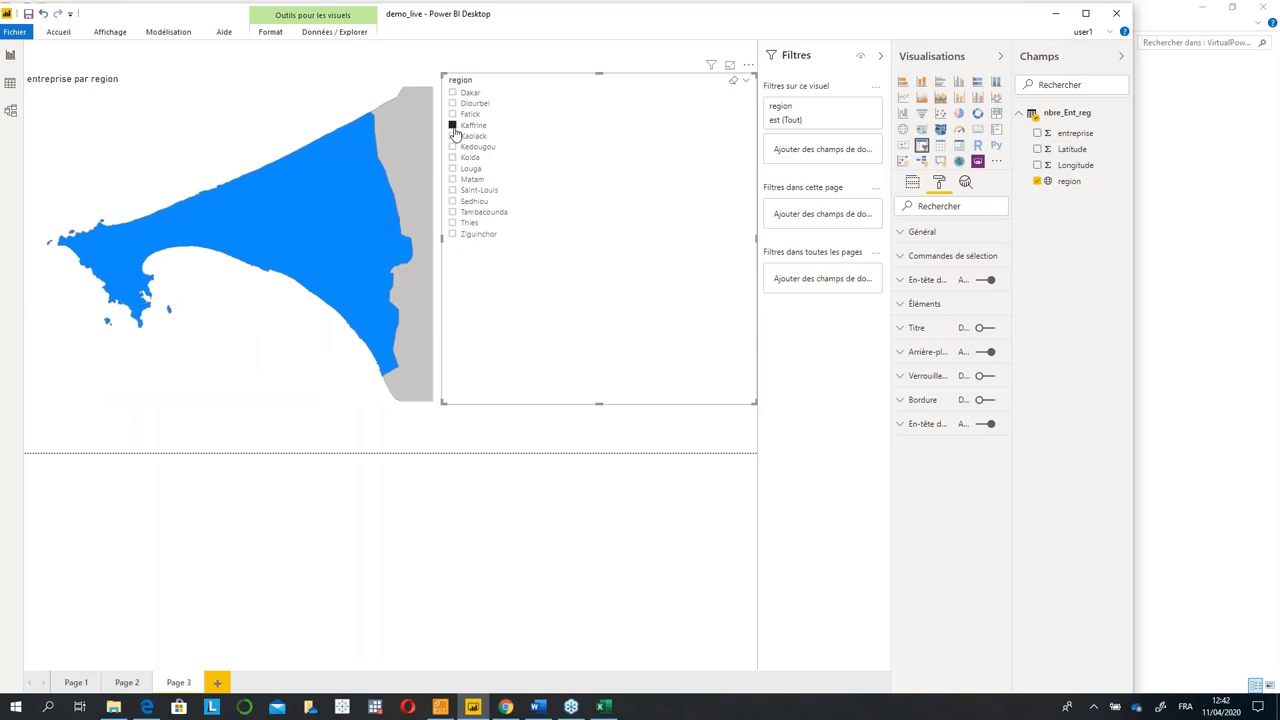
{"action": "left_click", "coordinate": [453, 158]}
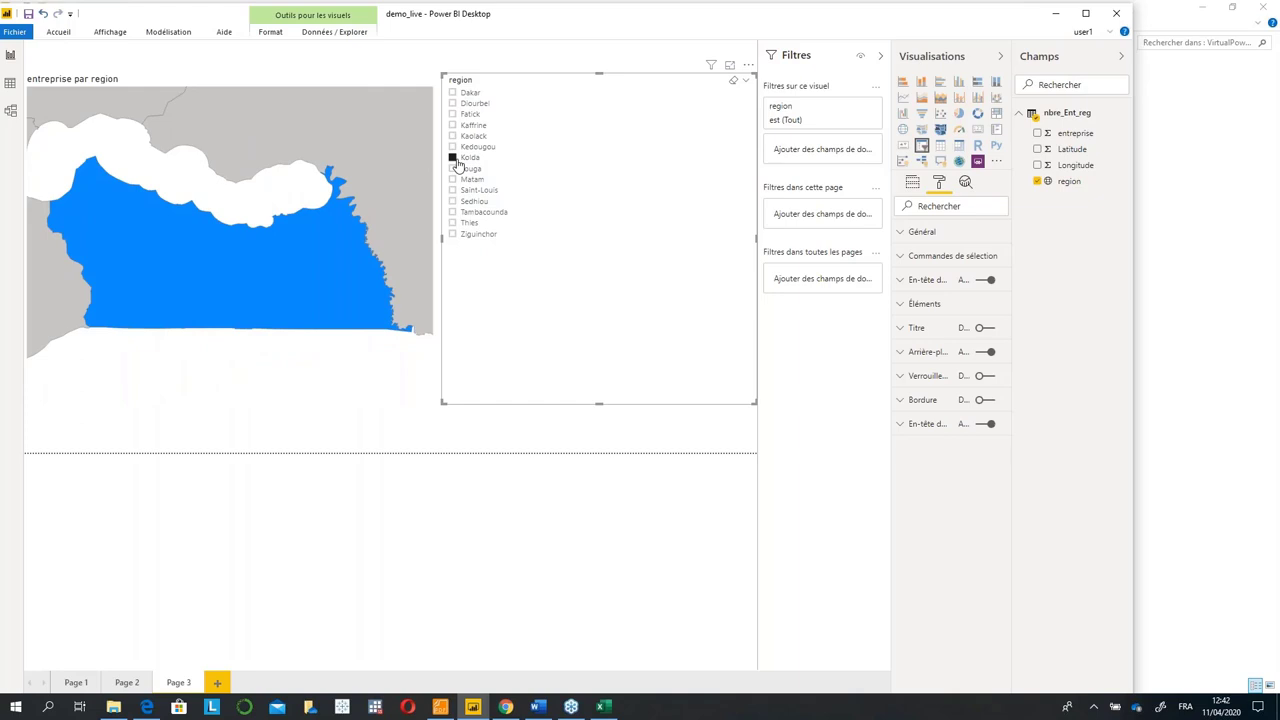
{"action": "left_click", "coordinate": [455, 160]}
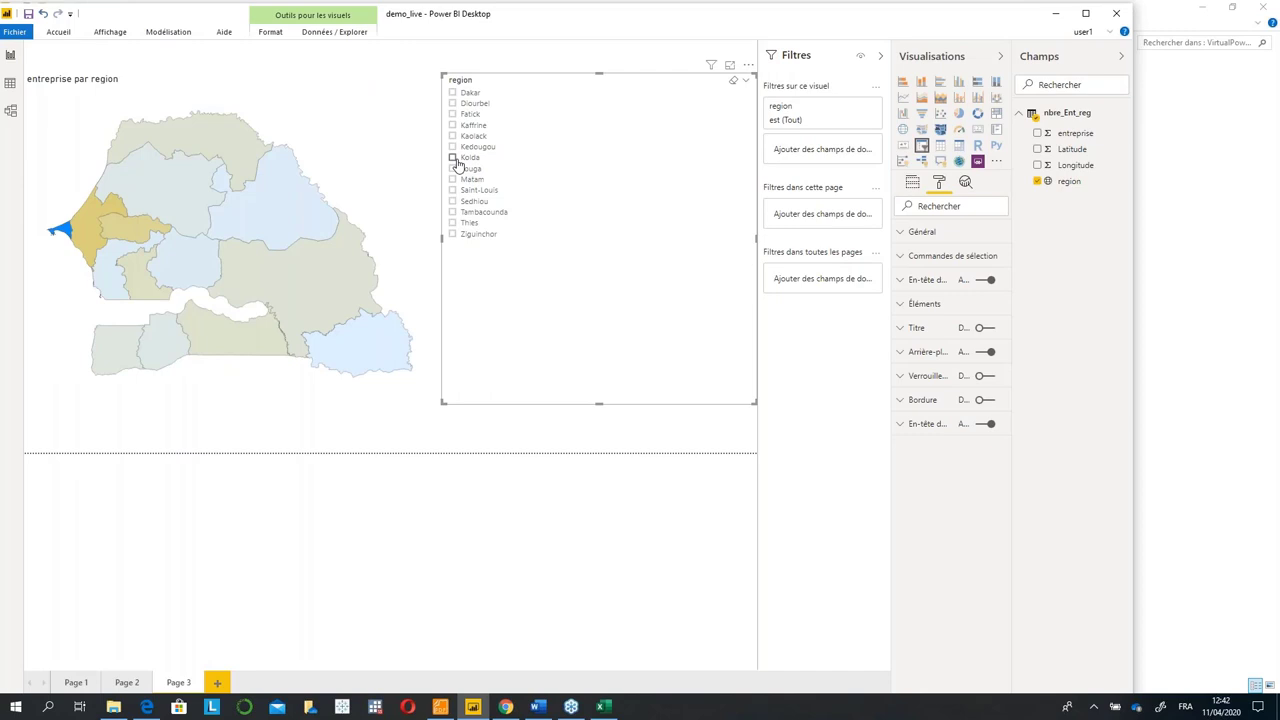
Delete the region slicer and narrow the shape map visual from its outer edge.
{"action": "key", "text": "Delete"}
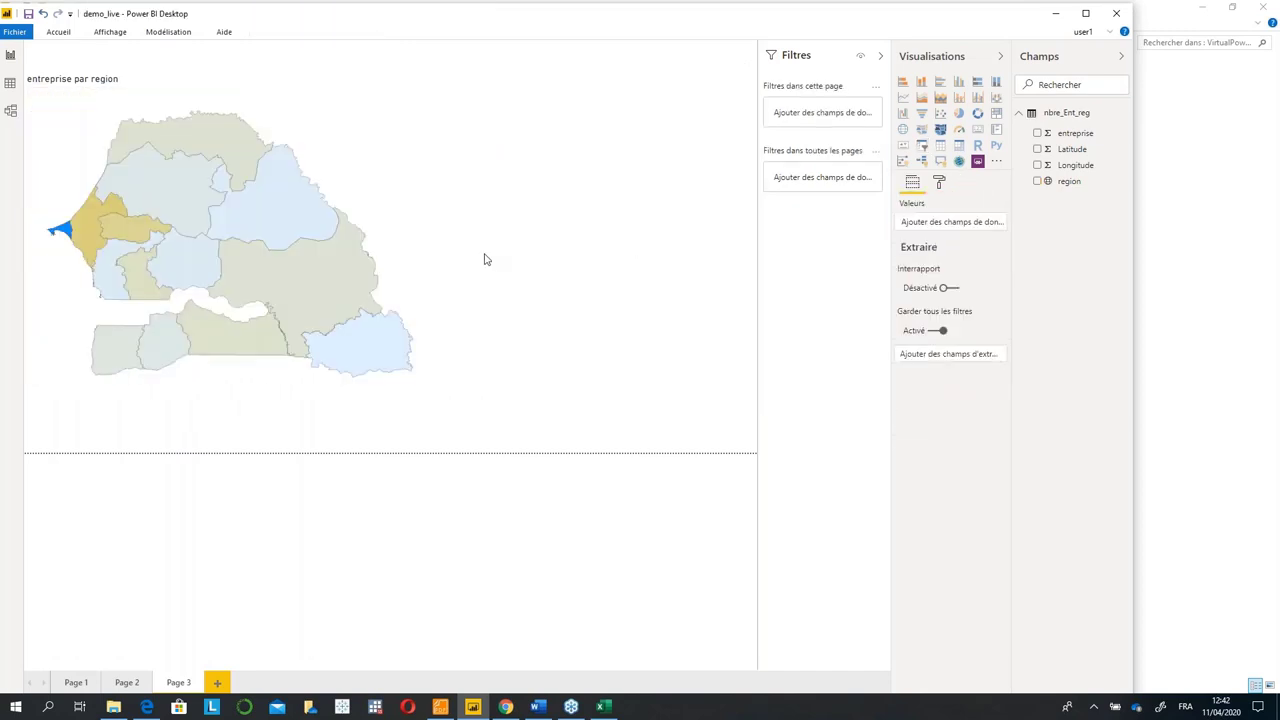
{"action": "left_click", "coordinate": [431, 240]}
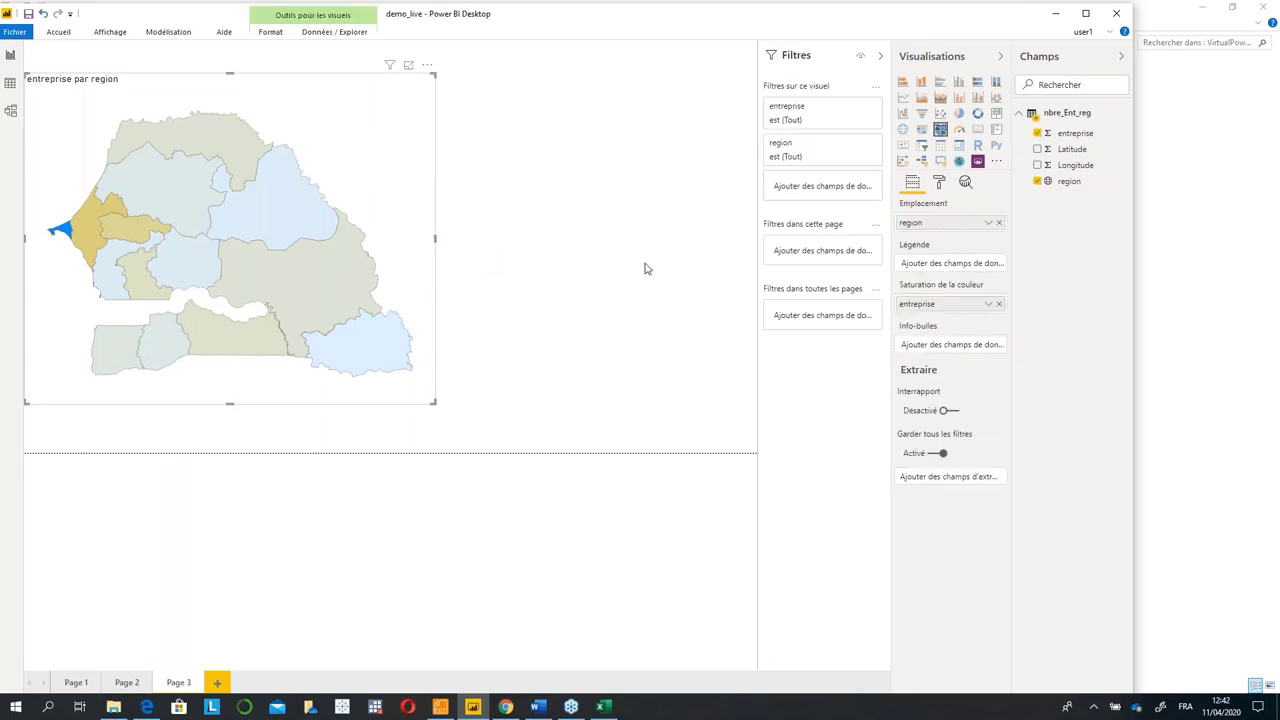
{"action": "left_click", "coordinate": [940, 183]}
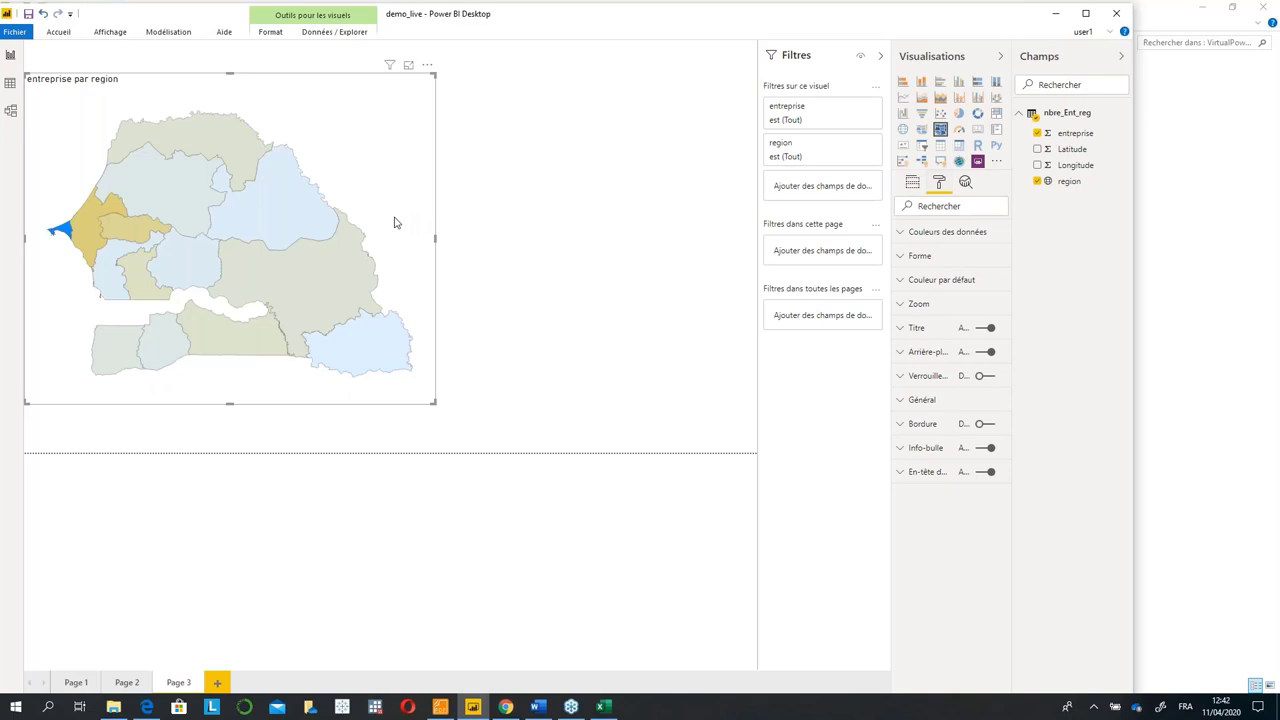
{"action": "left_click_drag", "start_coordinate": [434, 239], "coordinate": [354, 243]}
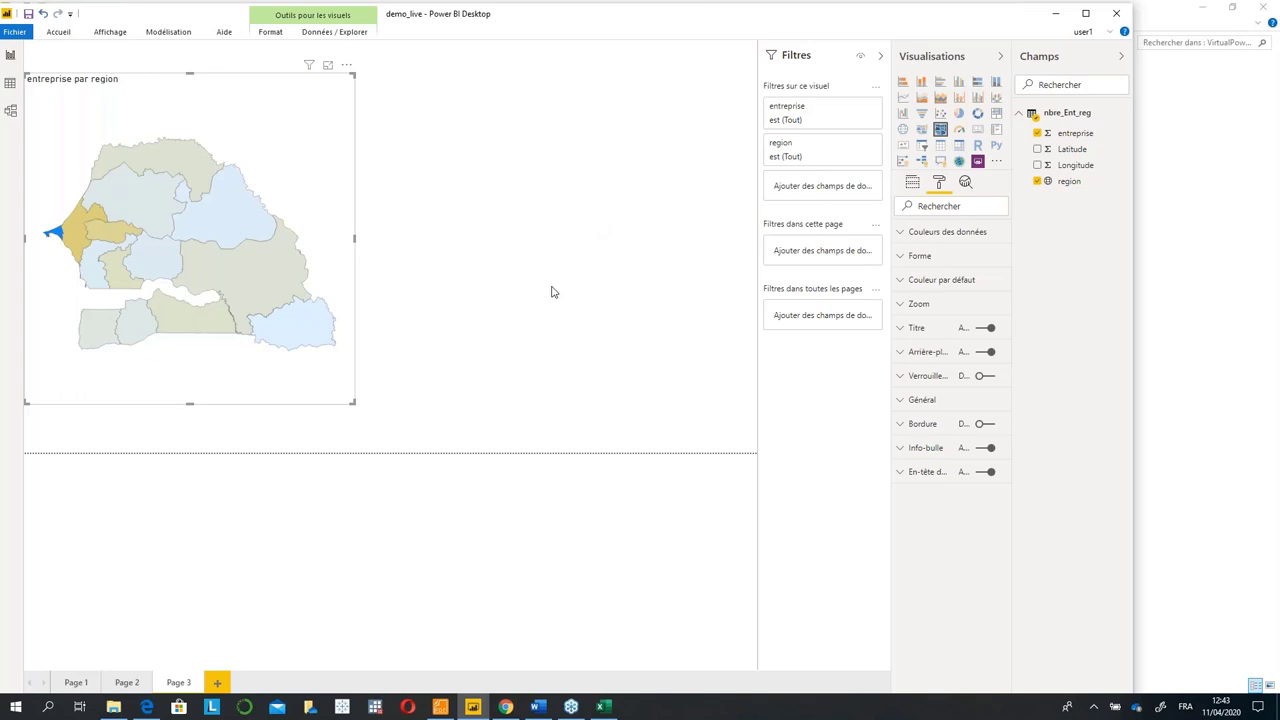
Add a fourth report page and review the Synoptic Panel entry in the Foxit Reader presentation.
{"action": "left_click", "coordinate": [226, 684]}
{"action": "mouse_move", "coordinate": [477, 708]}
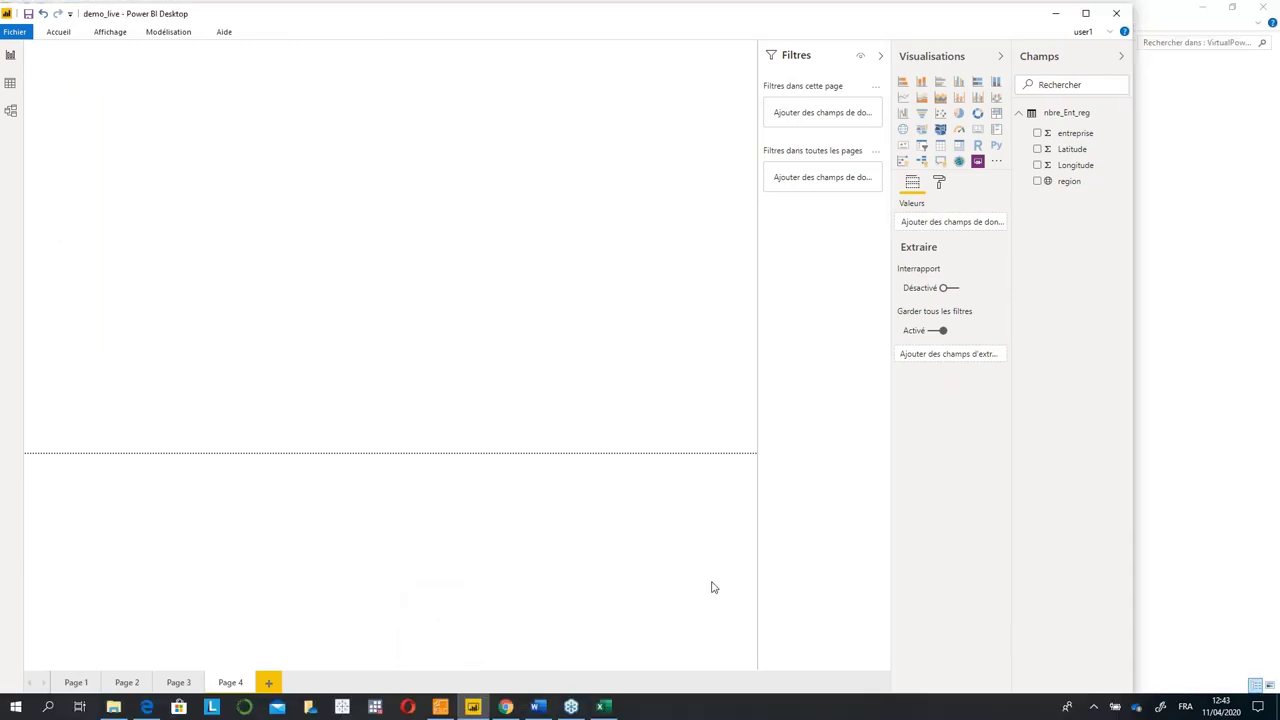
{"action": "left_click", "coordinate": [440, 707]}
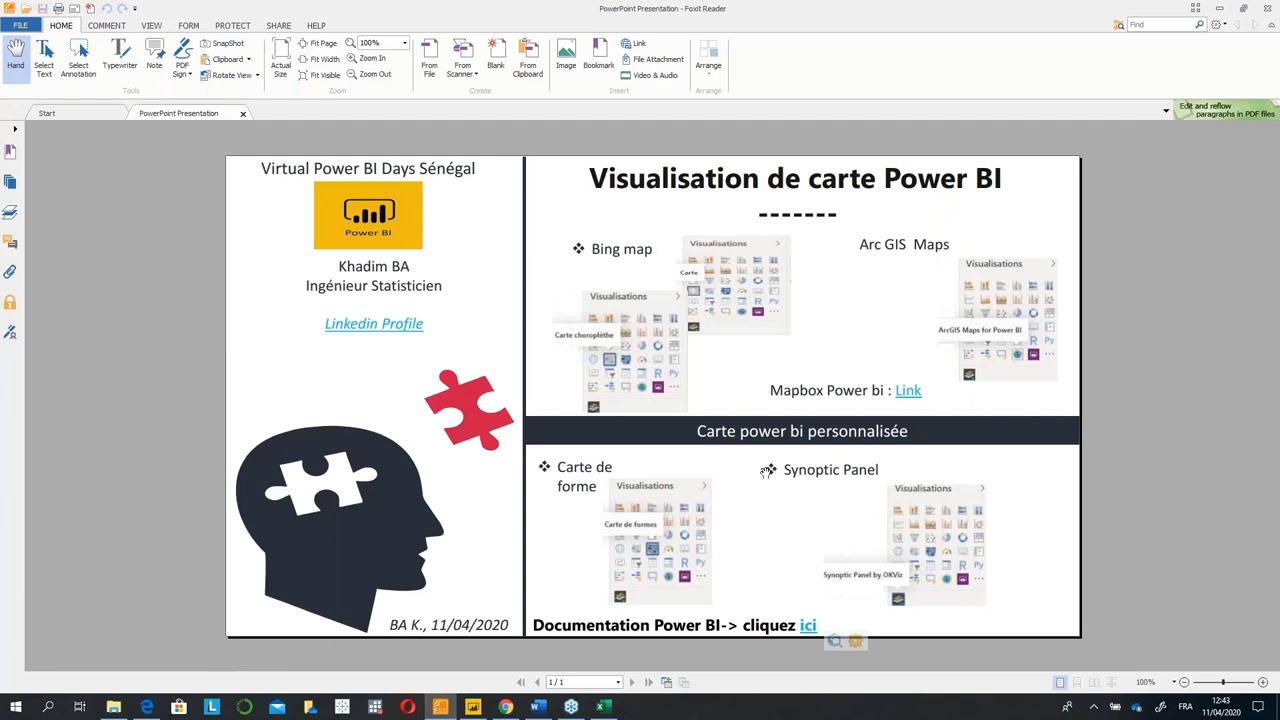
{"action": "left_click_drag", "start_coordinate": [767, 470], "coordinate": [882, 470]}
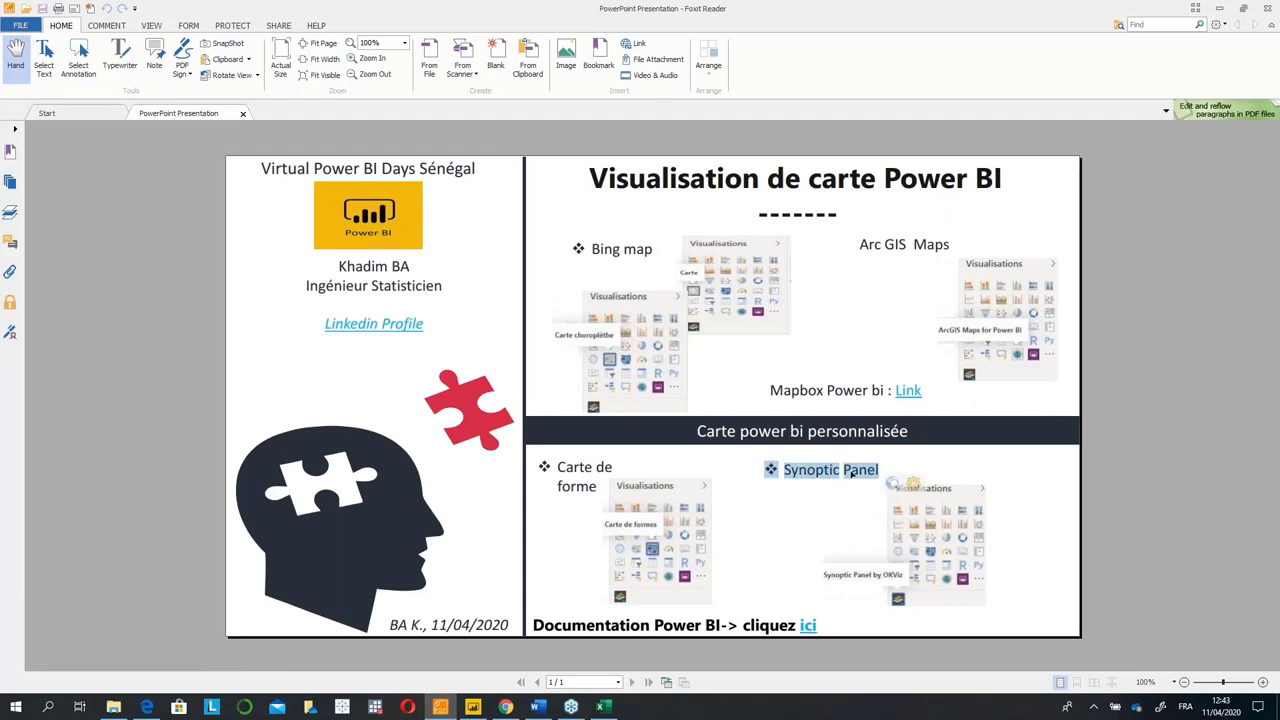
{"action": "left_click", "coordinate": [1220, 10]}
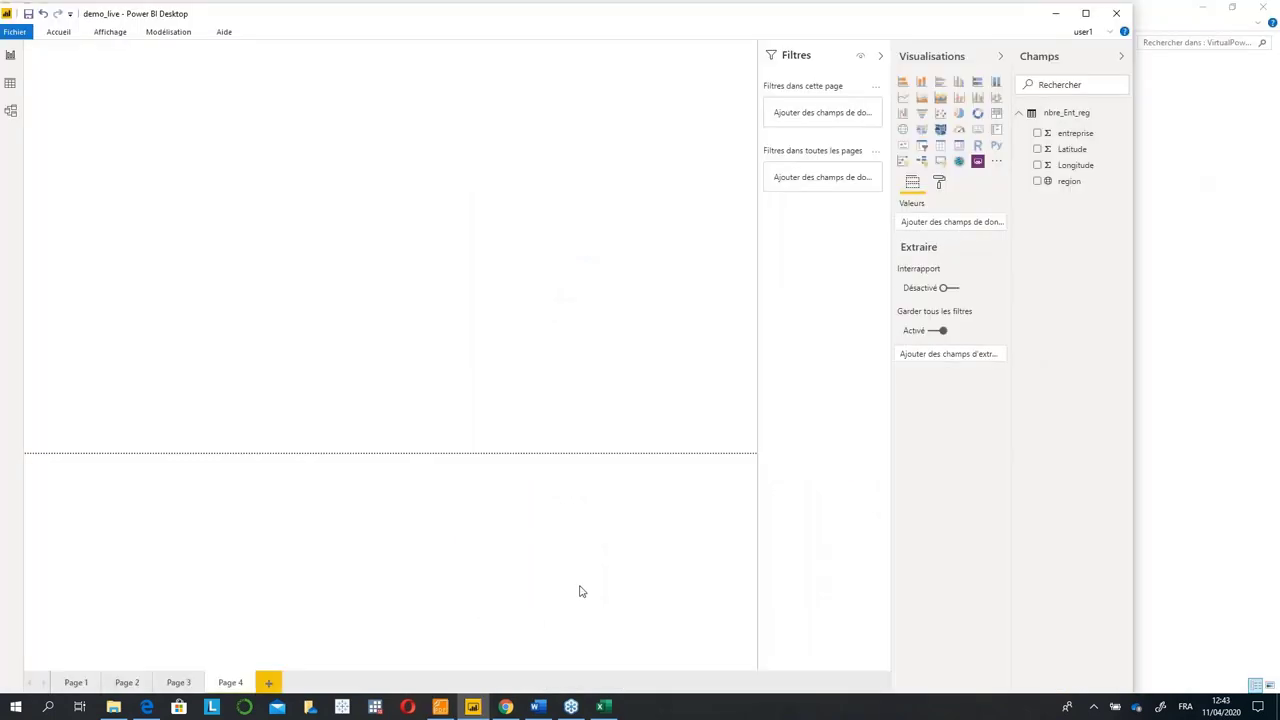
Switch to Chrome and view the available actions, including Télécharger, for the senegal file listed below senegal_json.json on the SharePoint site.
{"action": "left_click", "coordinate": [507, 707]}
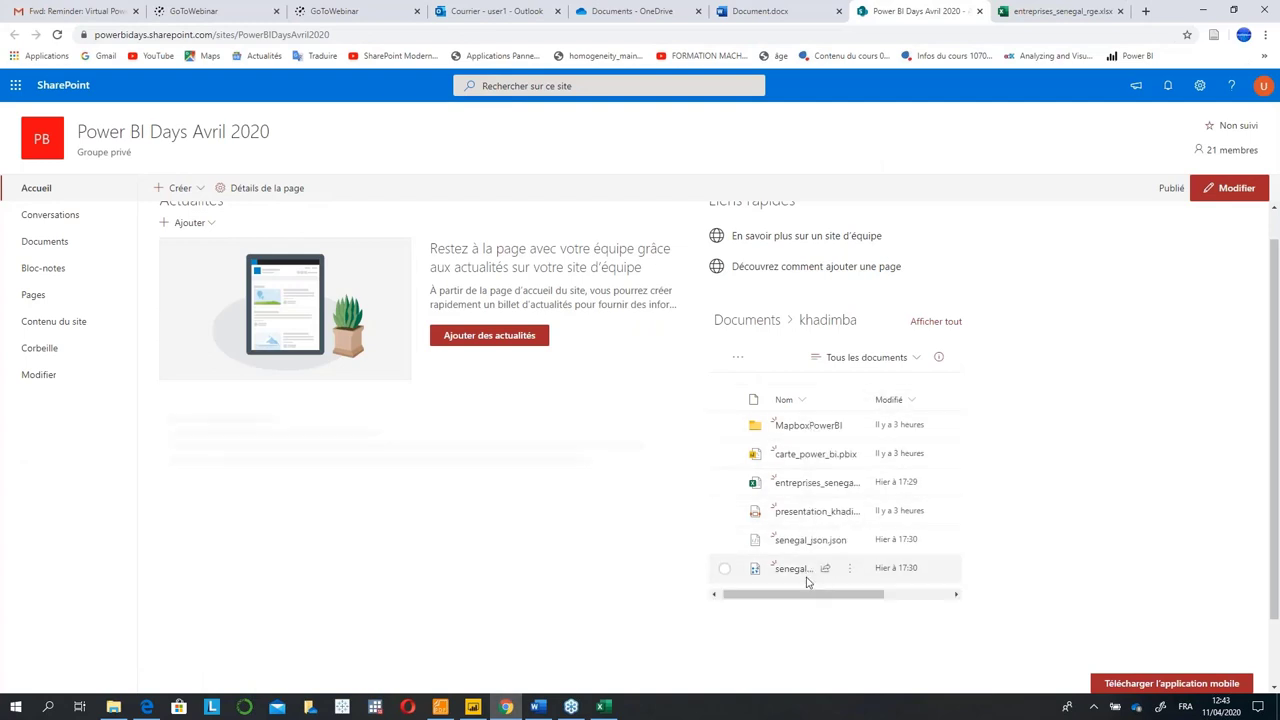
{"action": "left_click", "coordinate": [724, 569]}
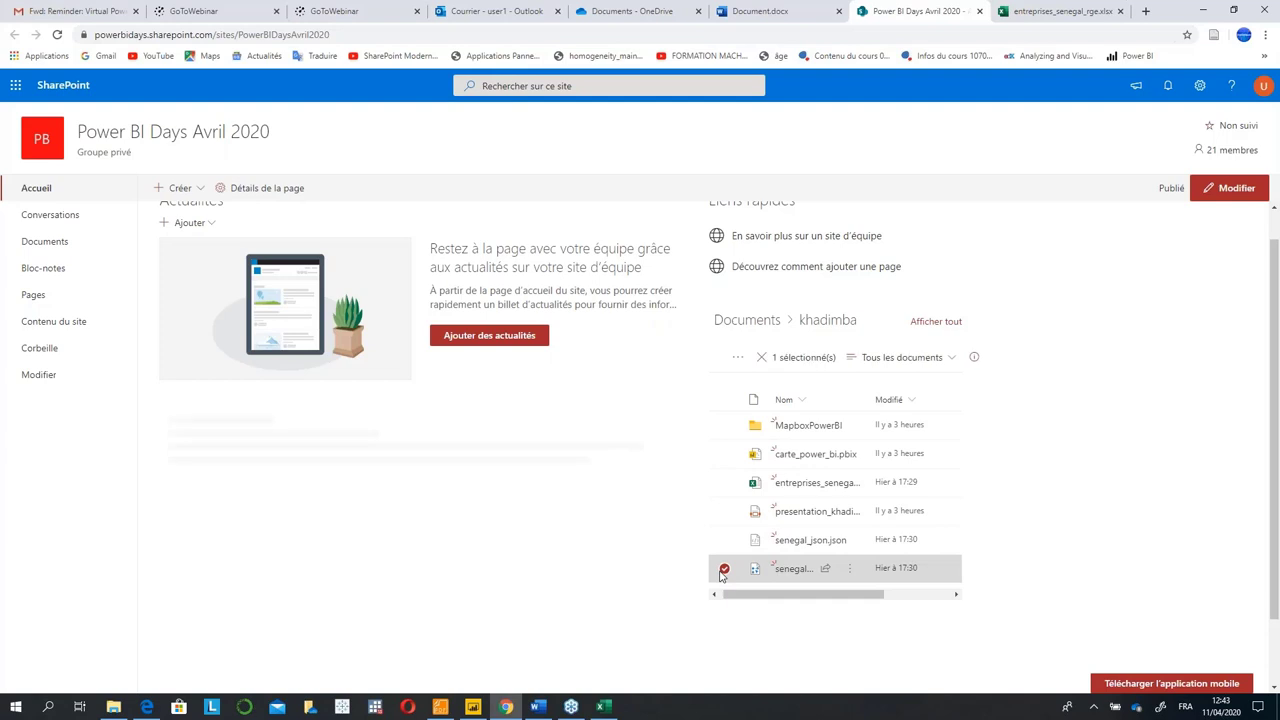
{"action": "left_click", "coordinate": [849, 569]}
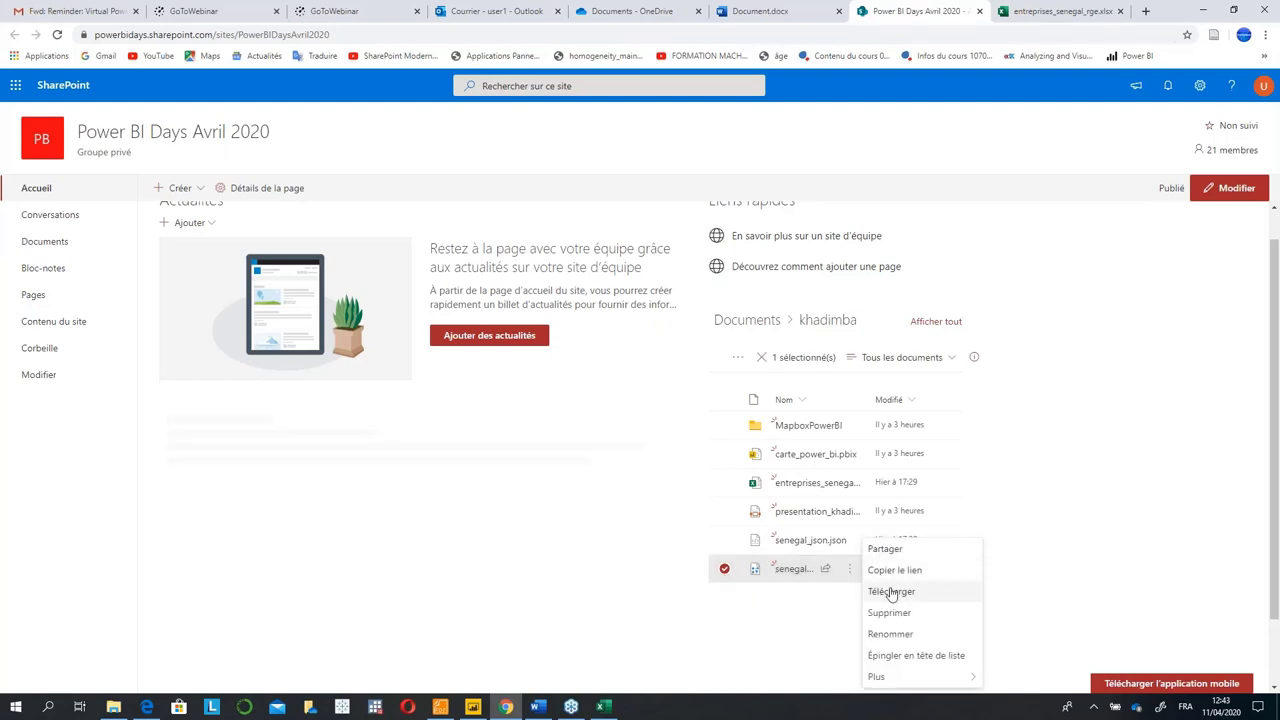
{"action": "left_click", "coordinate": [725, 570]}
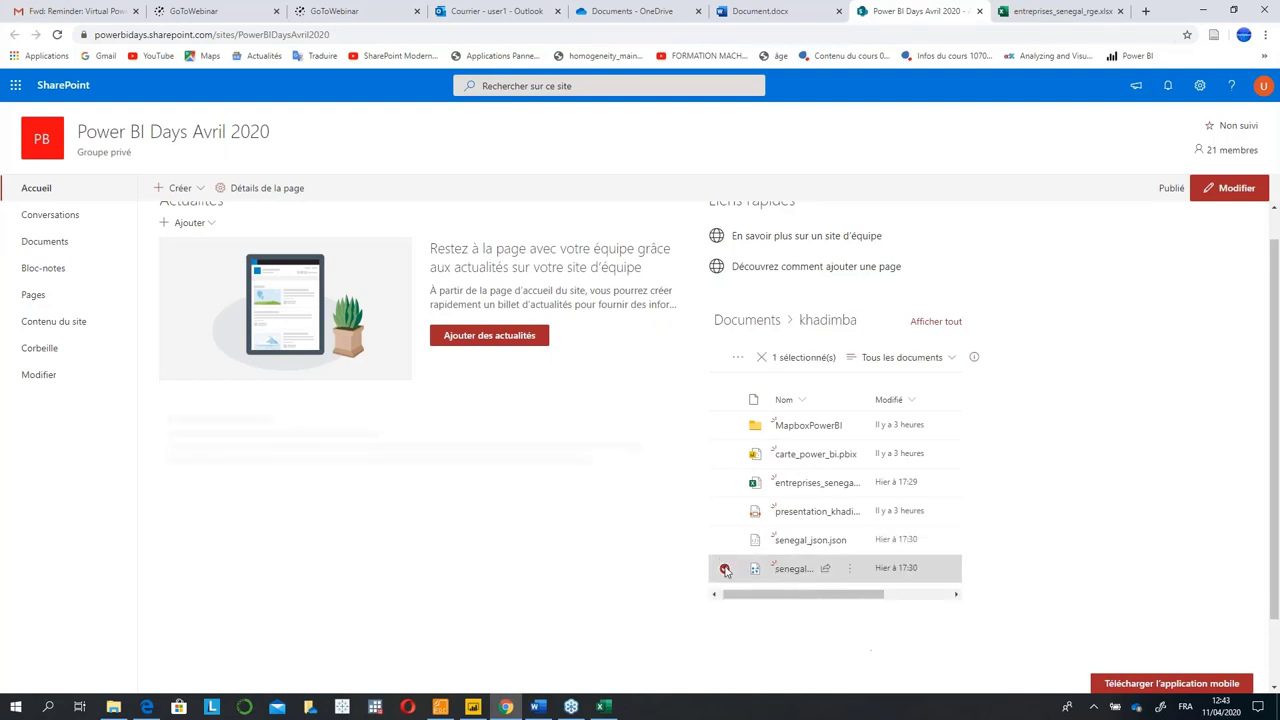
{"action": "left_click", "coordinate": [725, 570]}
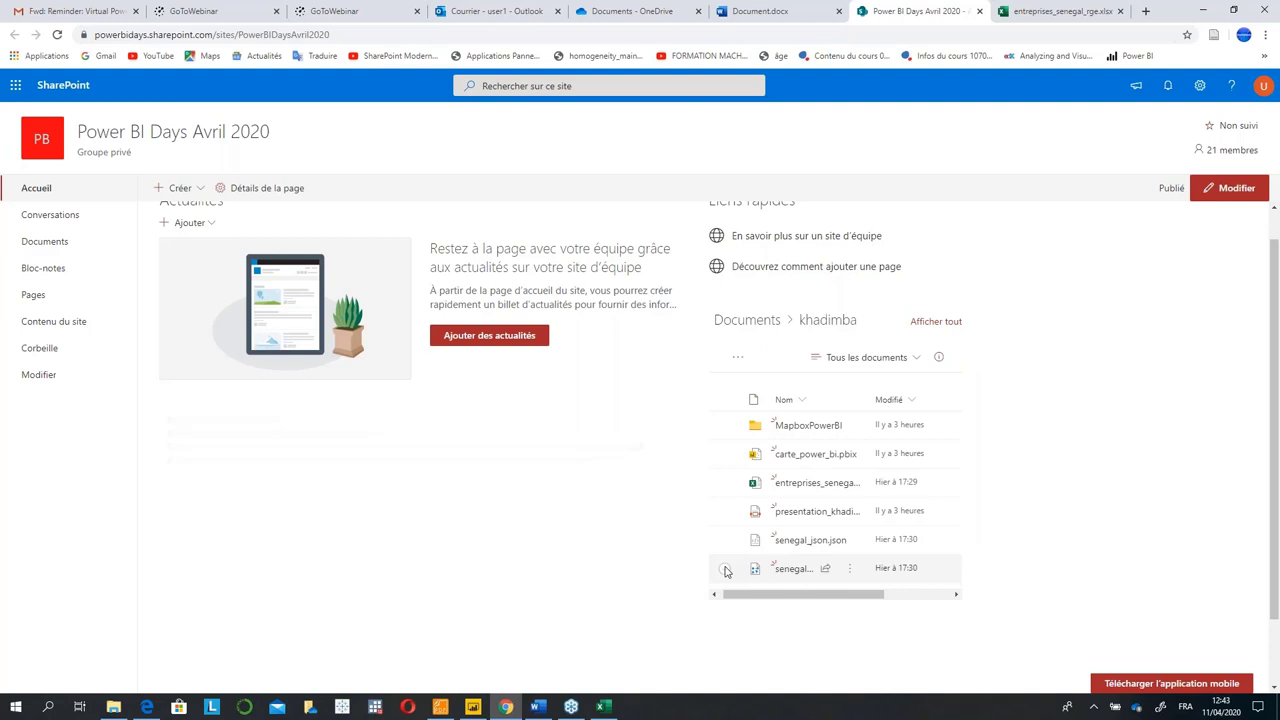
{"action": "left_click", "coordinate": [1207, 12]}
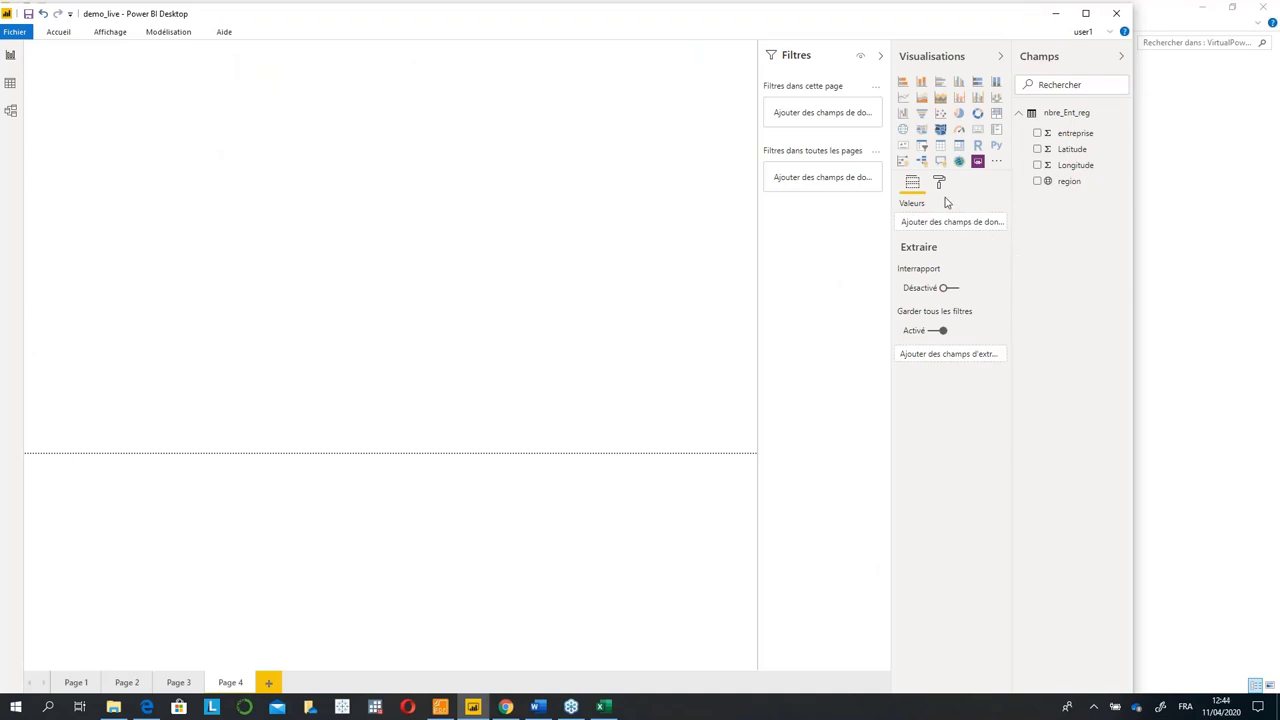
Check the Synoptic Panel by OKViz visual in the Foxit Reader presentation and open the Power BI custom visuals marketplace.
{"action": "left_click", "coordinate": [436, 709]}
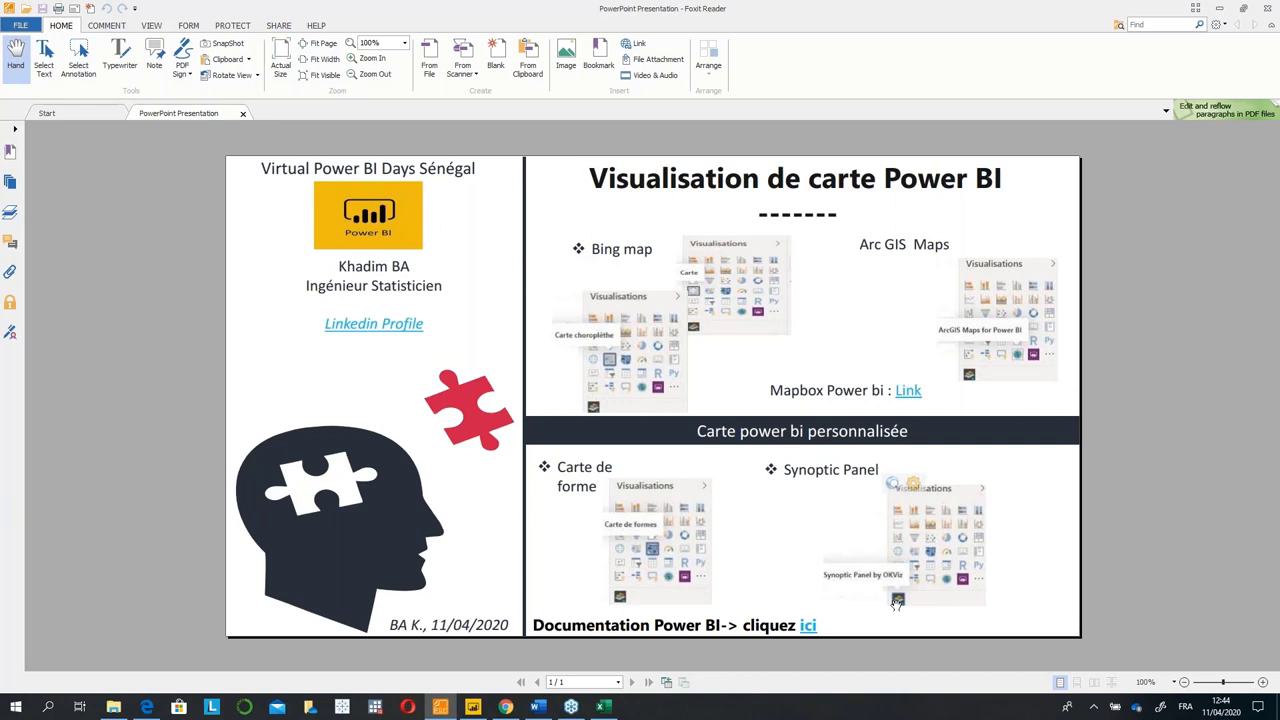
{"action": "left_click", "coordinate": [1220, 8]}
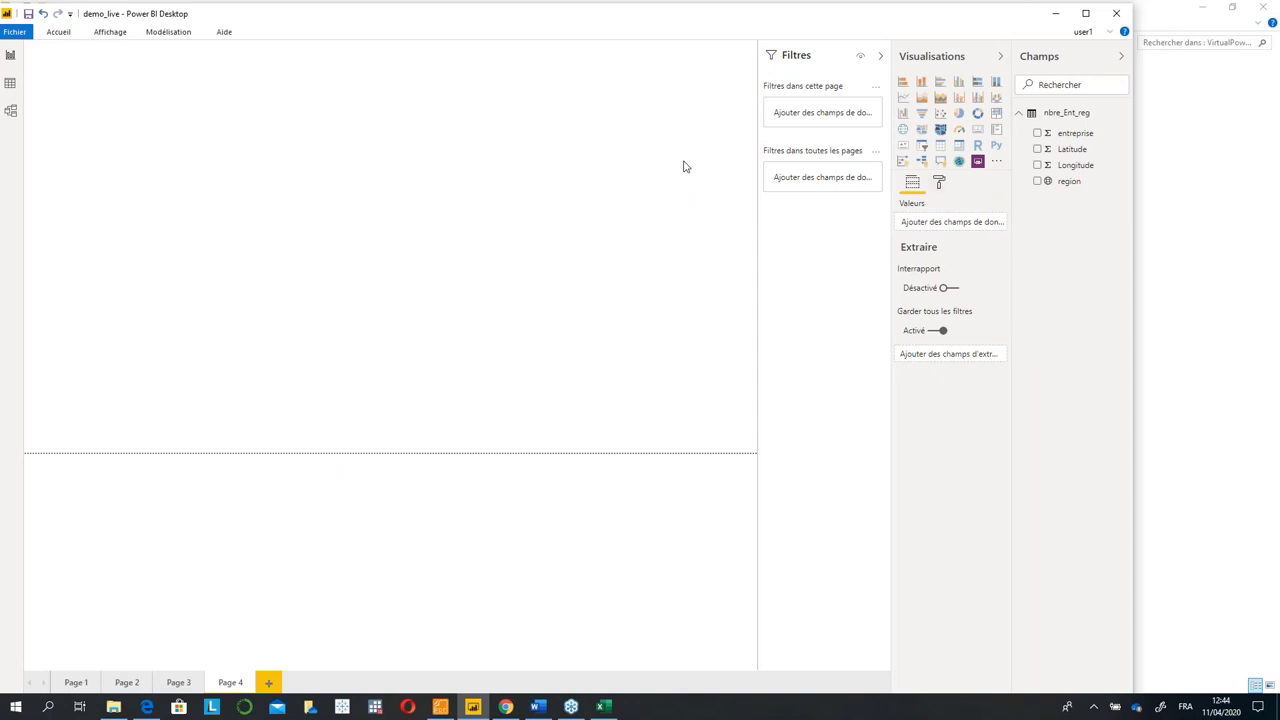
{"action": "left_click", "coordinate": [55, 33]}
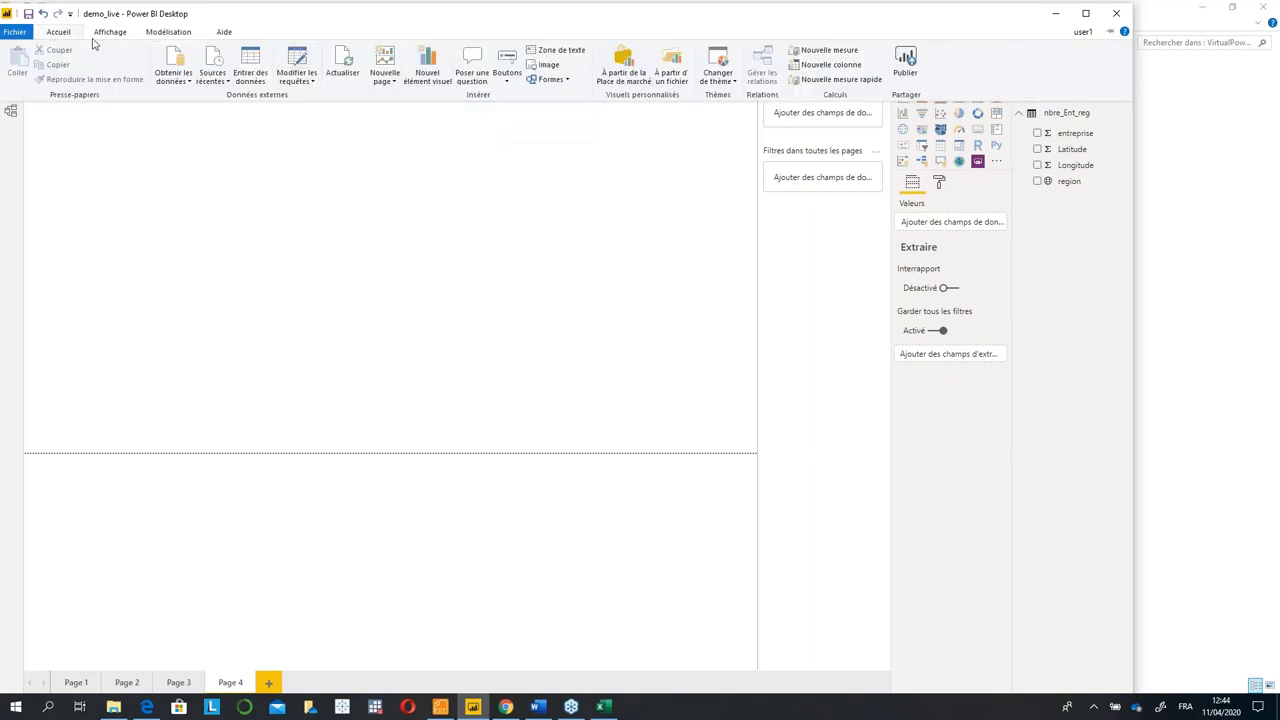
{"action": "left_click", "coordinate": [622, 85]}
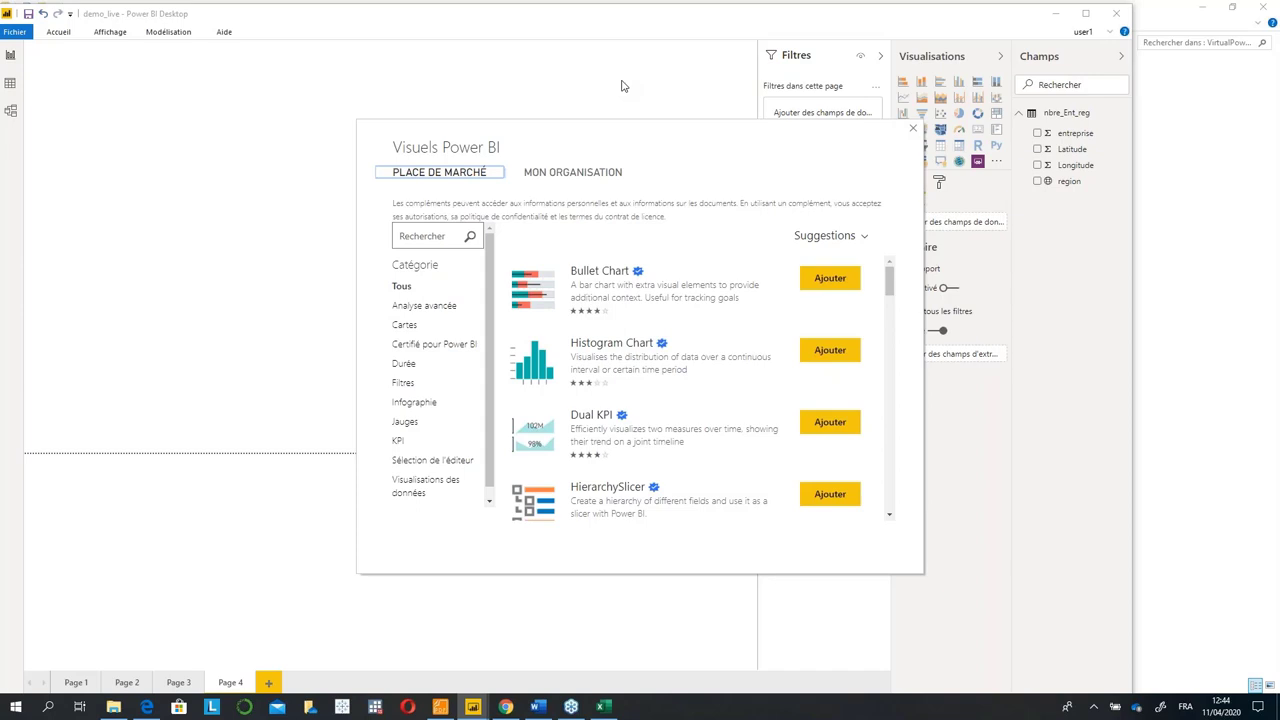
List the marketplace visuals under the Certifié pour Power BI category, and return to all categories.
{"action": "left_click", "coordinate": [417, 347]}
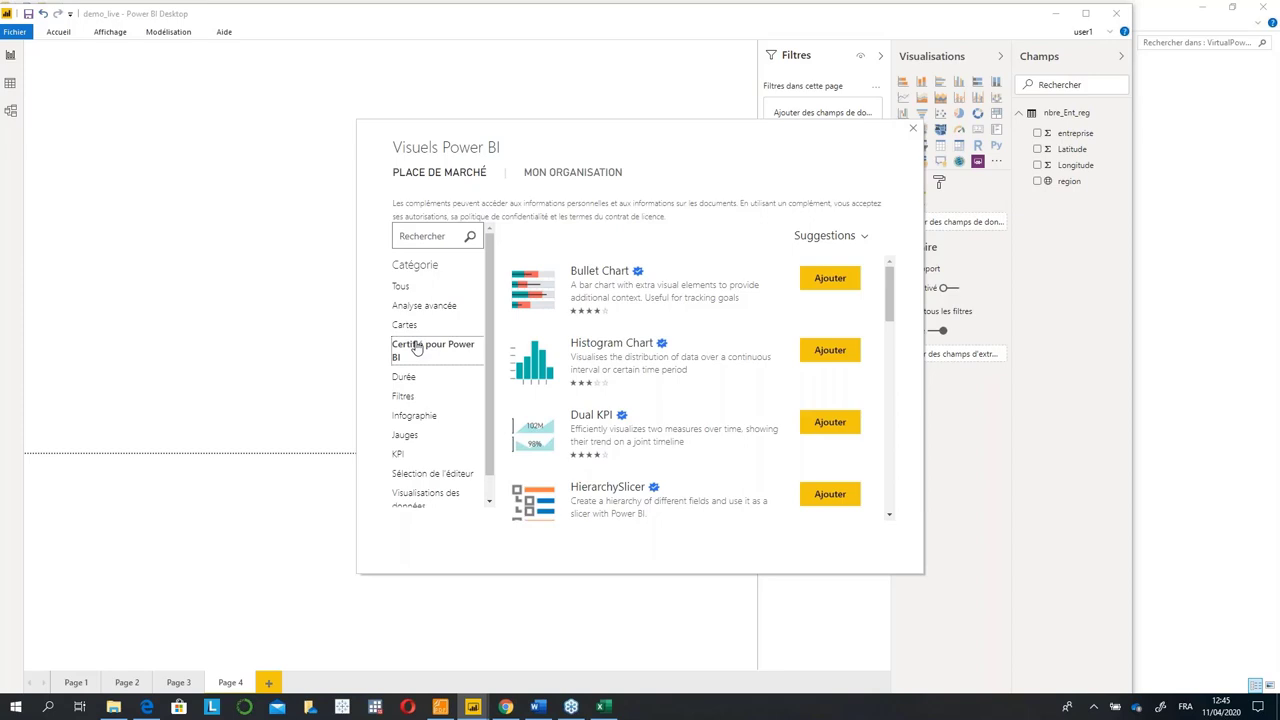
{"action": "left_click", "coordinate": [416, 346]}
{"action": "left_click", "coordinate": [401, 287]}
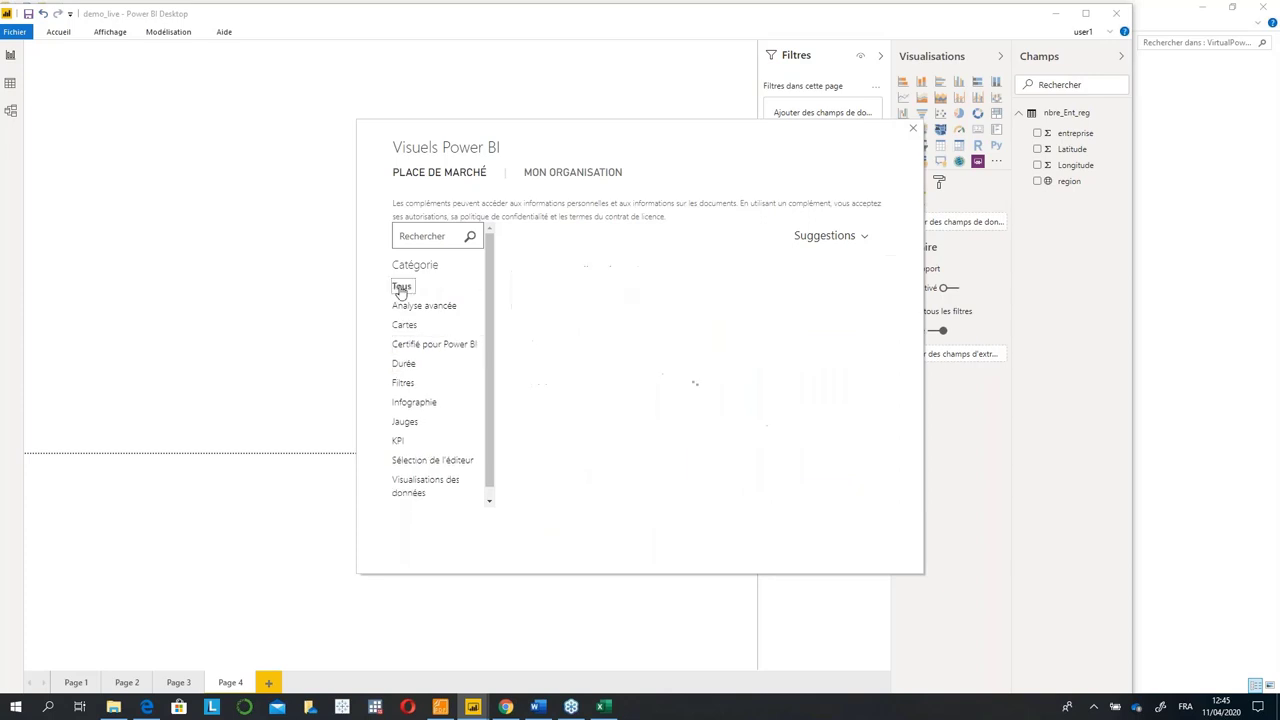
Try to search the visuals marketplace for "sy", clear the entry and close the marketplace dialog.
{"action": "left_click", "coordinate": [418, 240]}
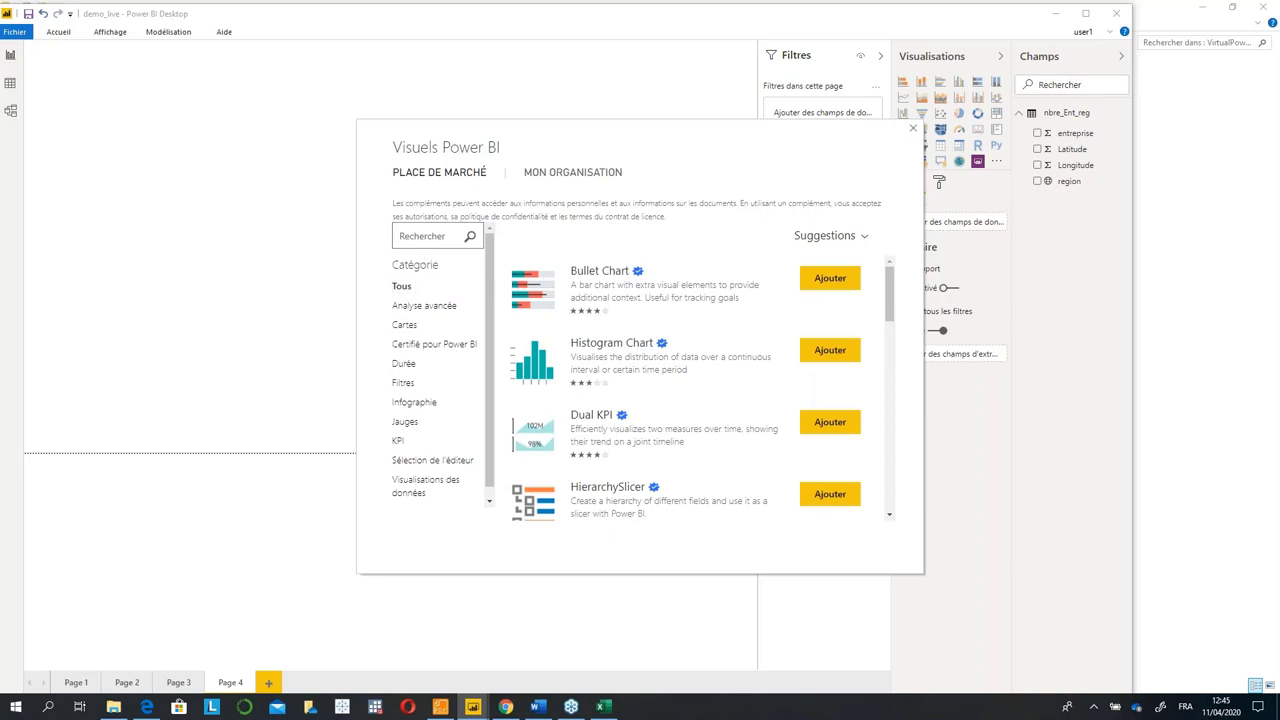
{"action": "left_click_drag", "start_coordinate": [797, 134], "coordinate": [634, 79]}
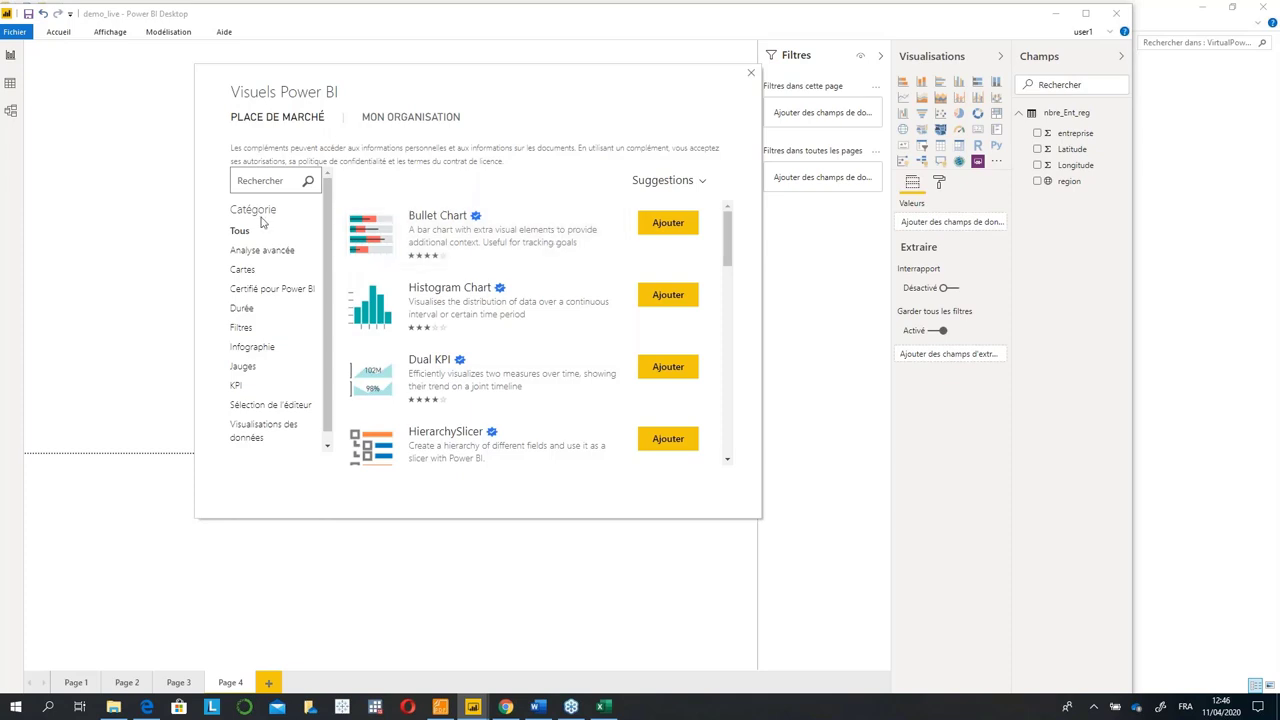
{"action": "left_click", "coordinate": [1093, 707]}
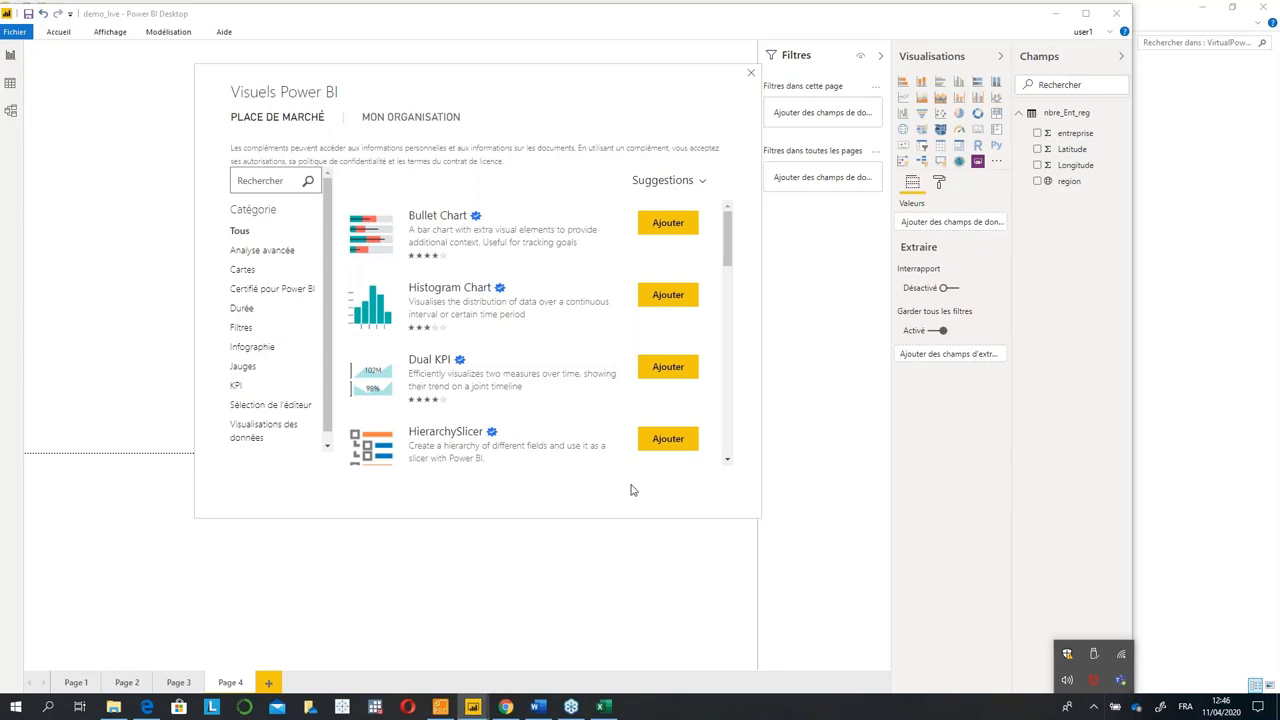
{"action": "left_click", "coordinate": [375, 228]}
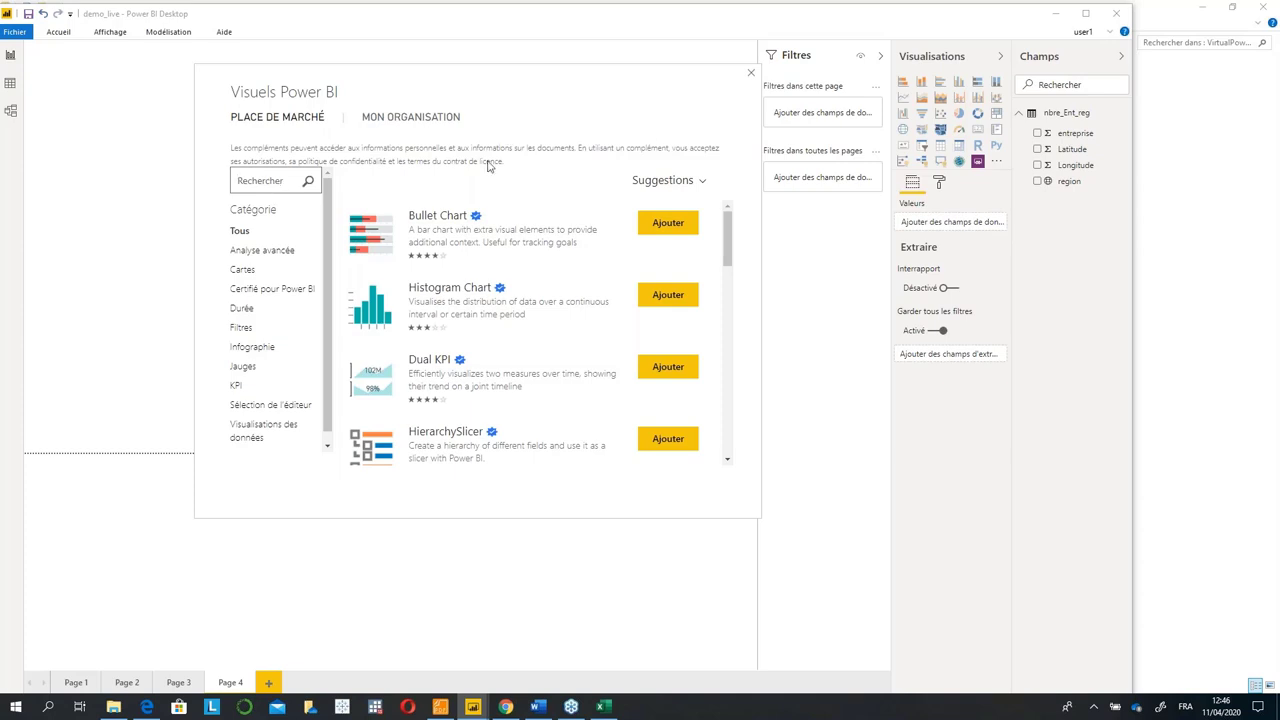
{"action": "type", "text": "sy"}
{"action": "key", "text": "BackSpace"}
{"action": "key", "text": "BackSpace"}
{"action": "type", "text": "s"}
{"action": "key", "text": "BackSpace"}
{"action": "left_click", "coordinate": [751, 78]}
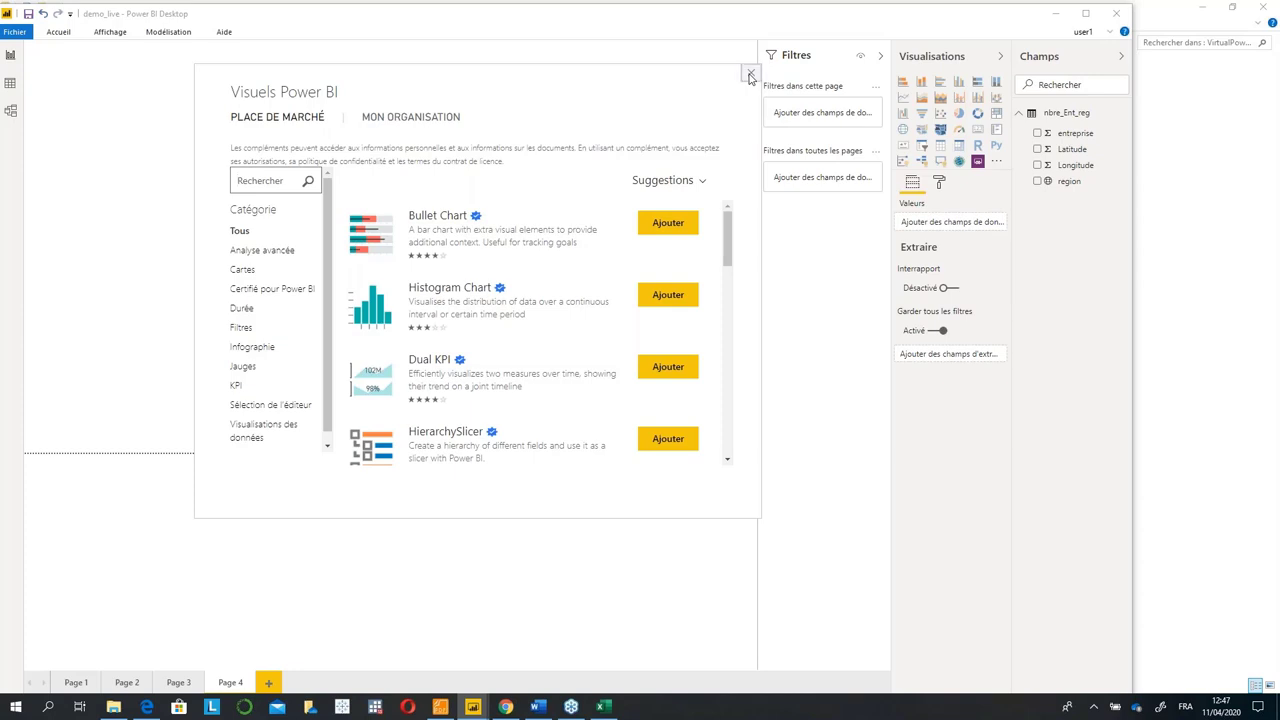
{"action": "left_click", "coordinate": [71, 33]}
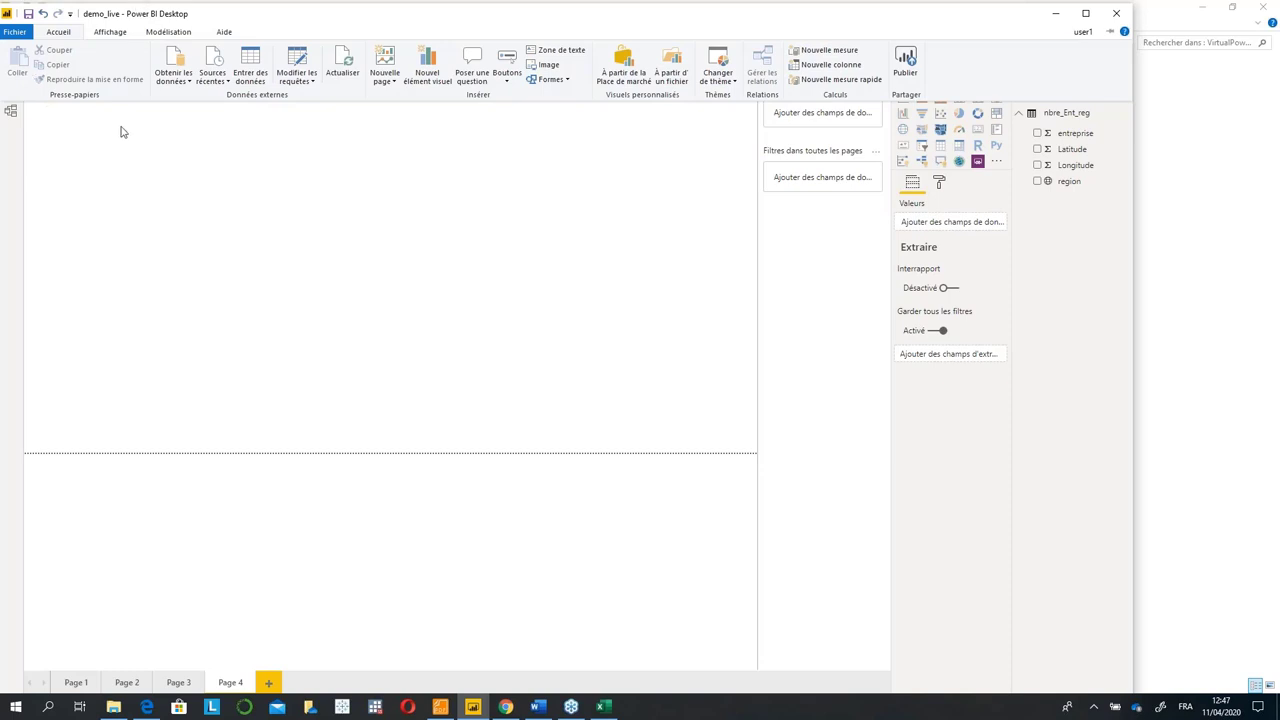
{"action": "left_click", "coordinate": [60, 38]}
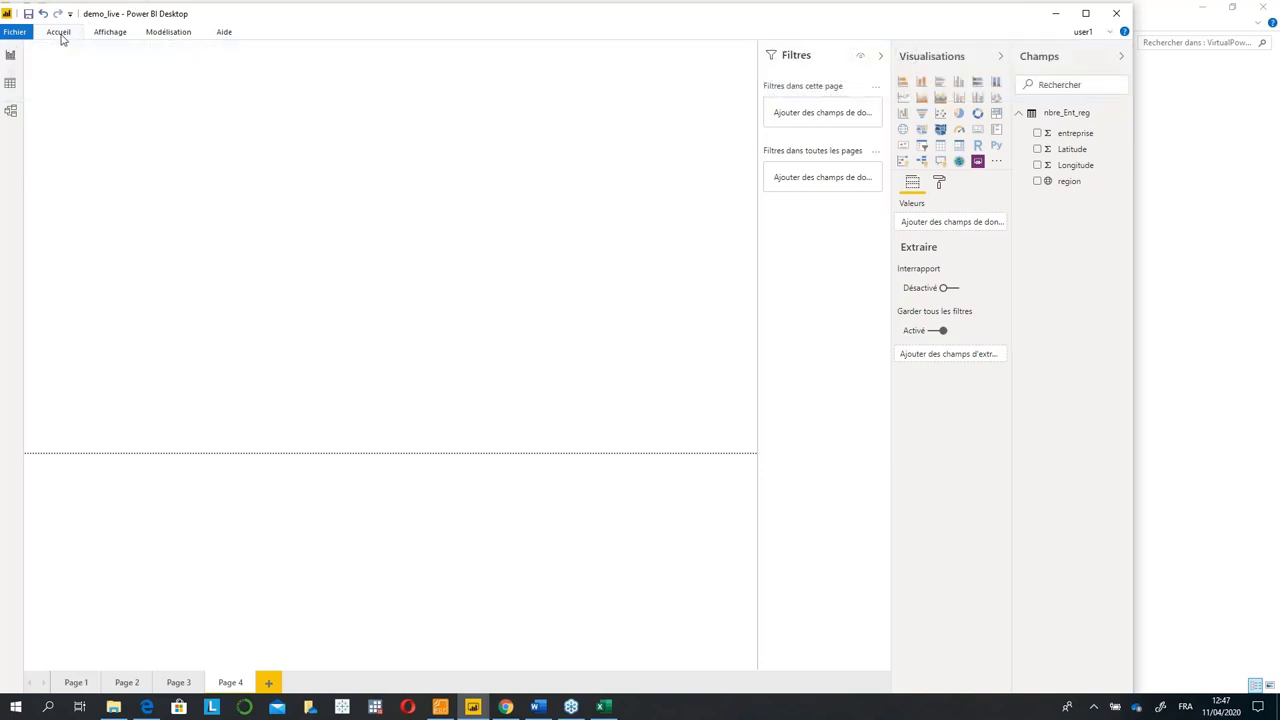
{"action": "left_click", "coordinate": [60, 38]}
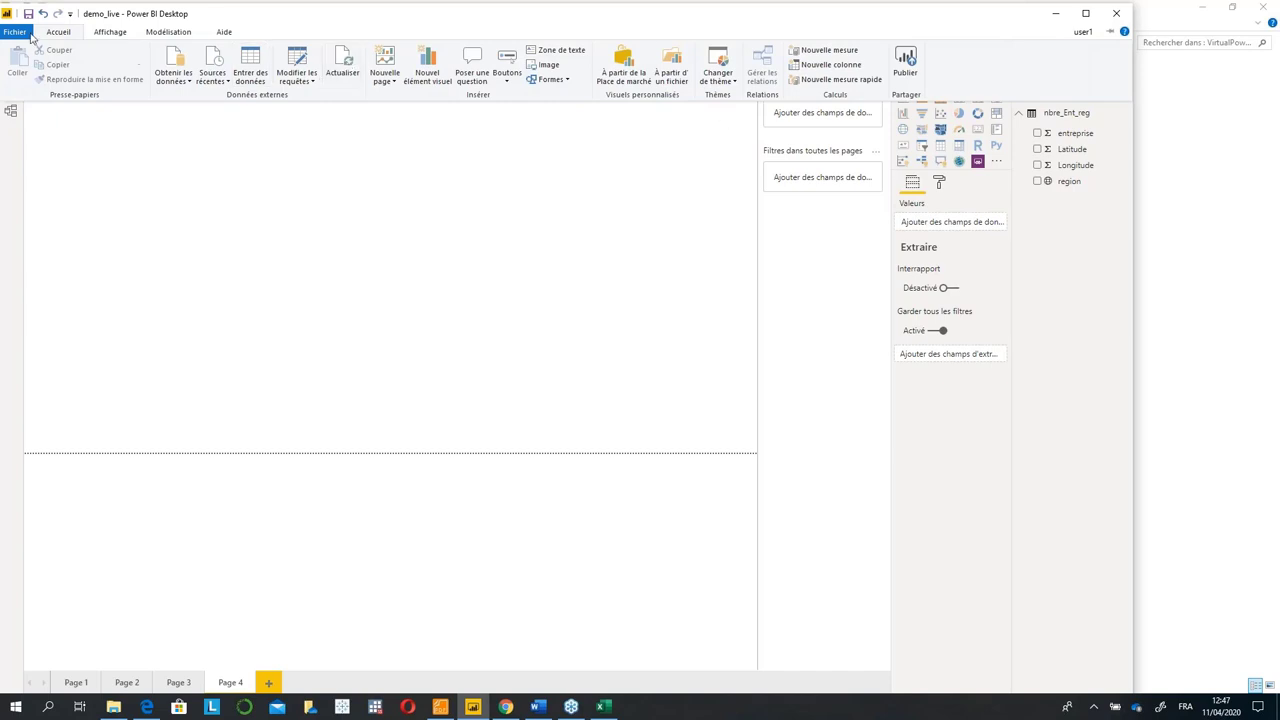
{"action": "left_click", "coordinate": [63, 33]}
{"action": "left_click", "coordinate": [62, 33]}
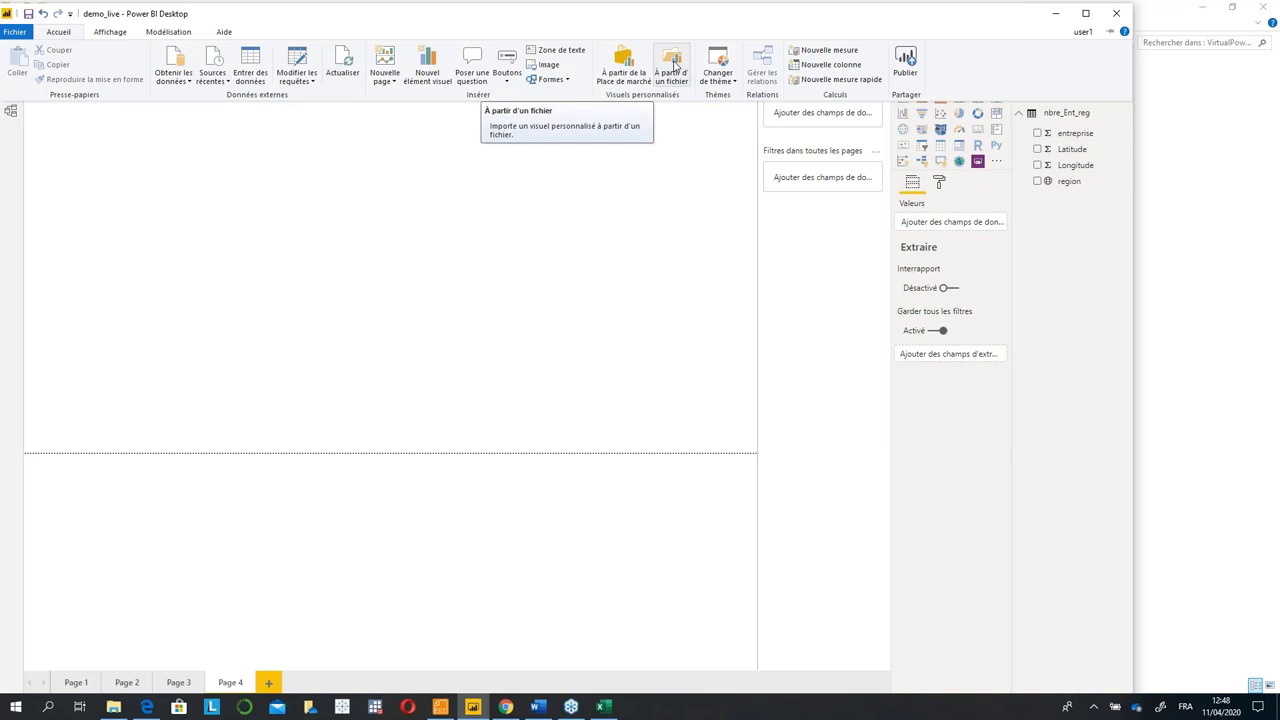
{"action": "left_click", "coordinate": [667, 70]}
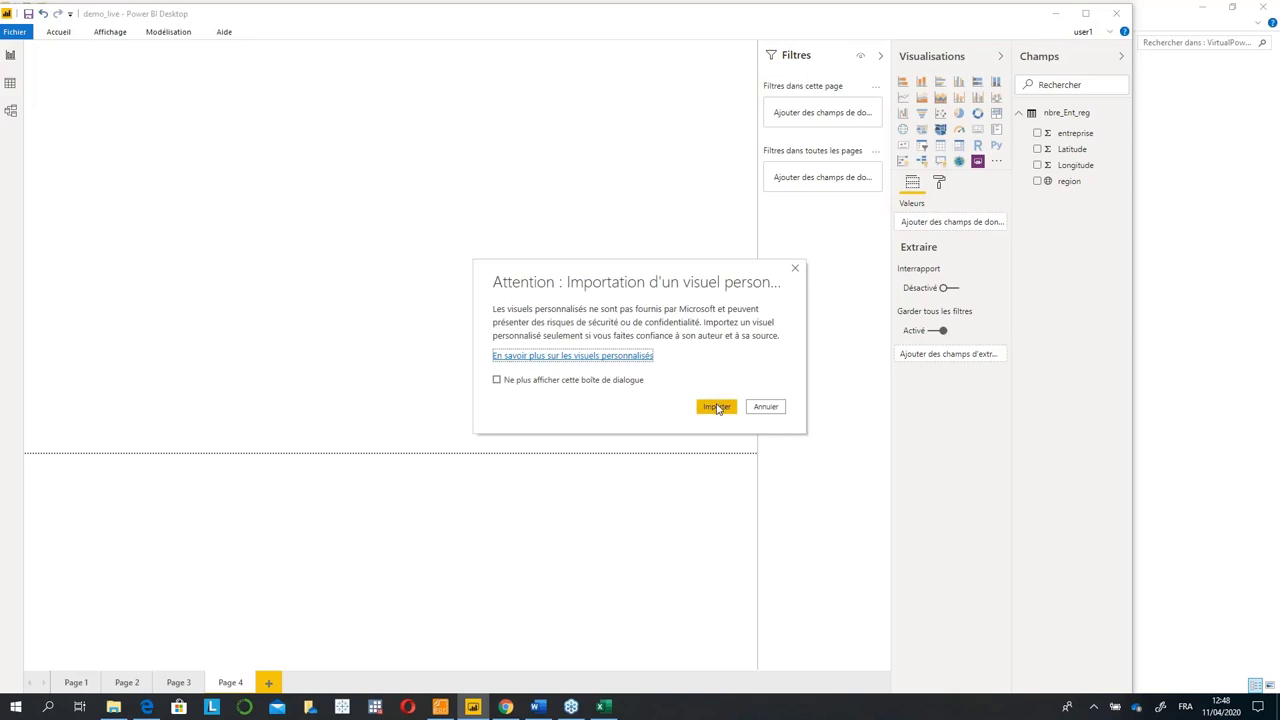
{"action": "left_click", "coordinate": [716, 407]}
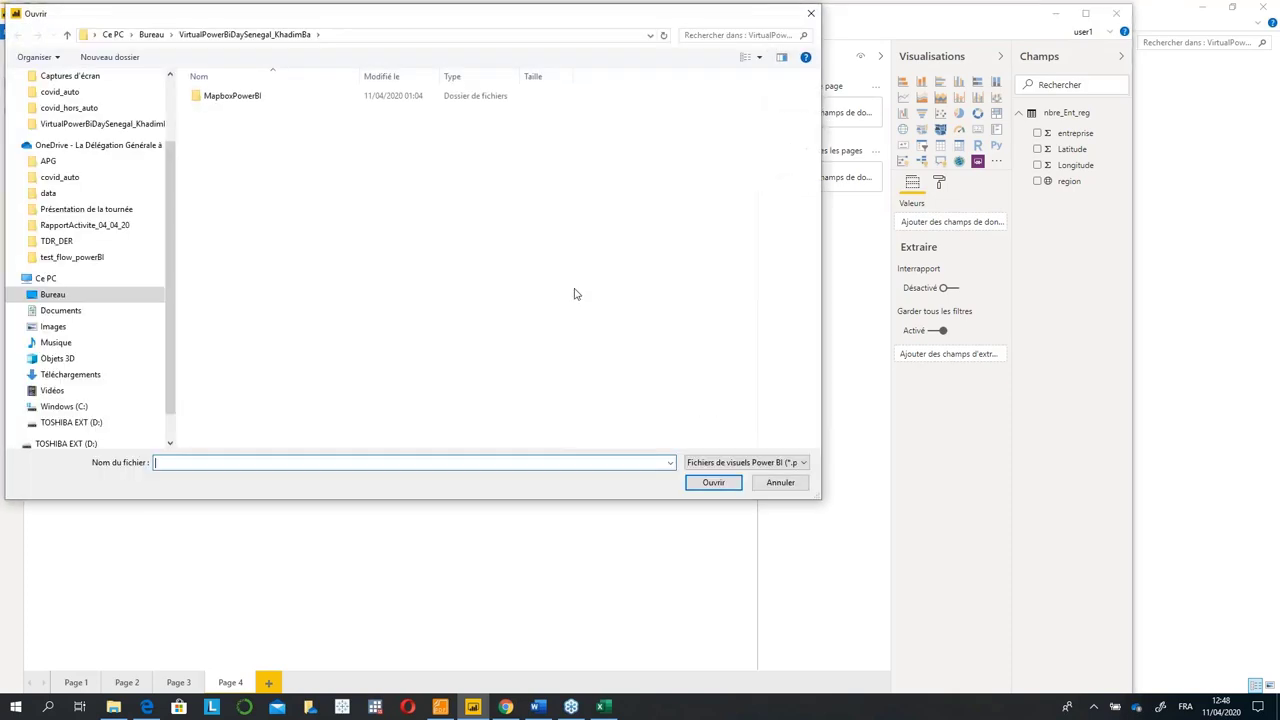
{"action": "left_click", "coordinate": [780, 483]}
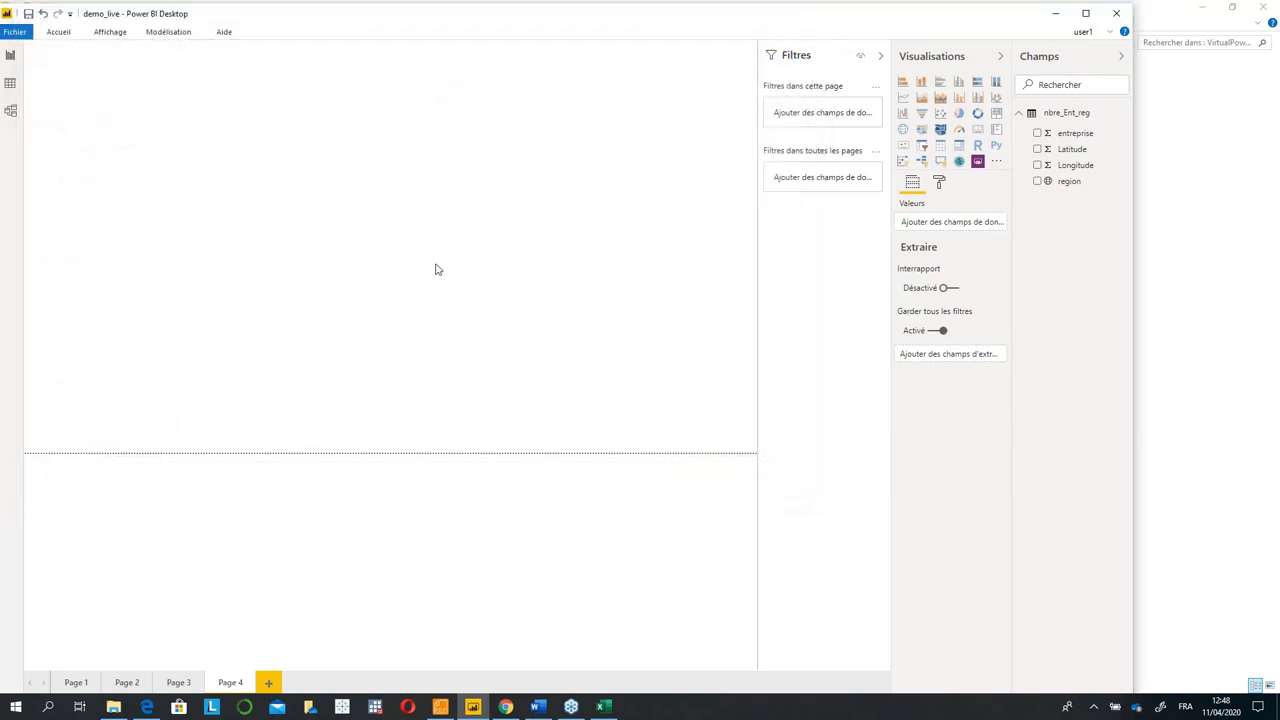
{"action": "left_click", "coordinate": [60, 33]}
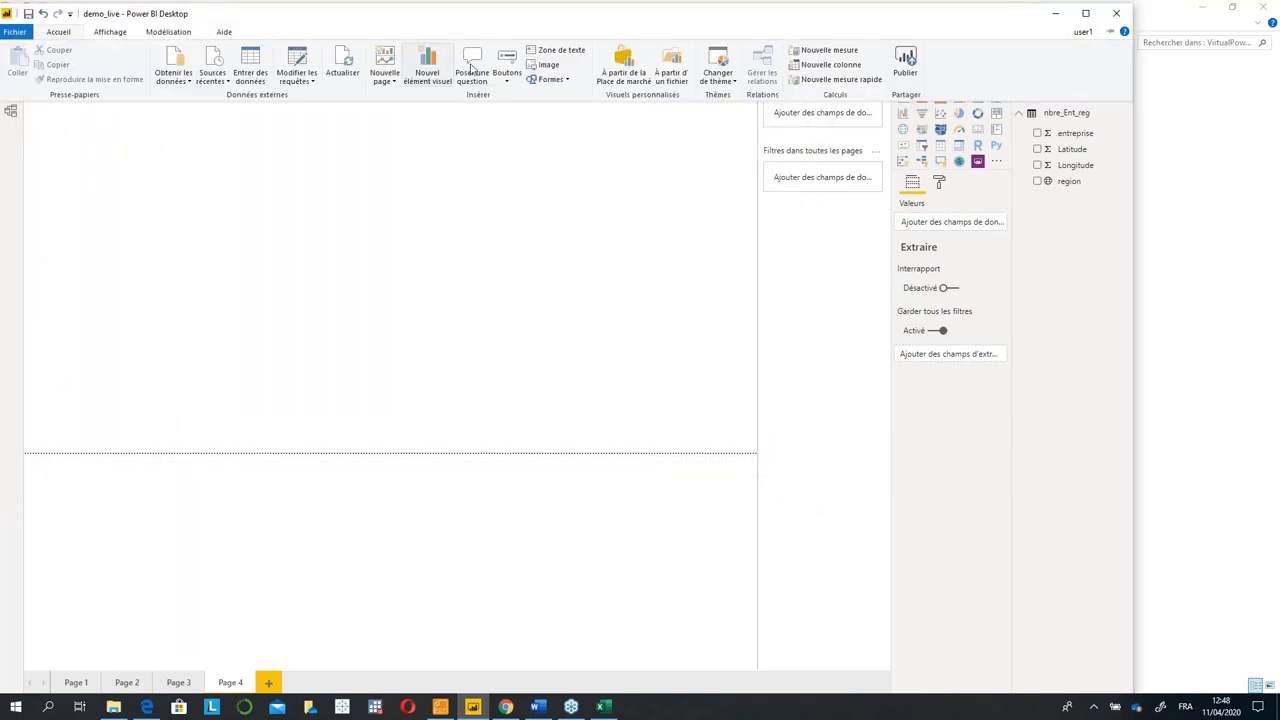
{"action": "left_click", "coordinate": [630, 78]}
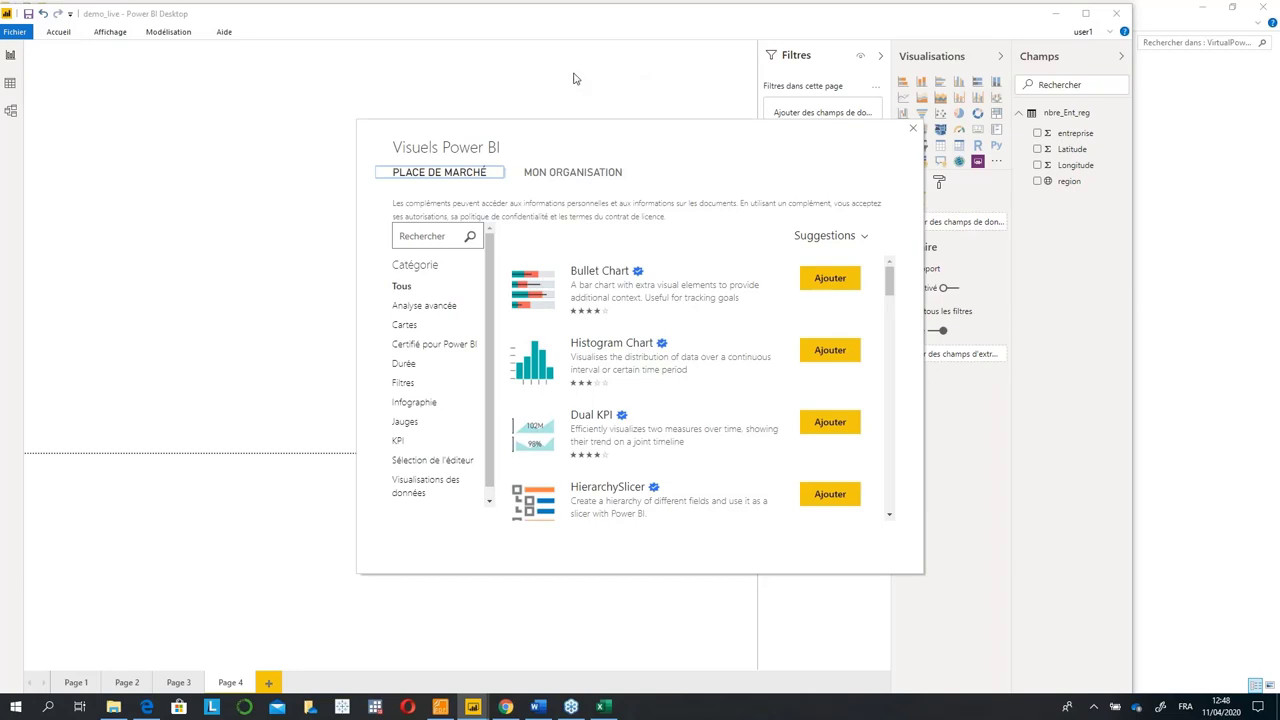
{"action": "left_click", "coordinate": [405, 228]}
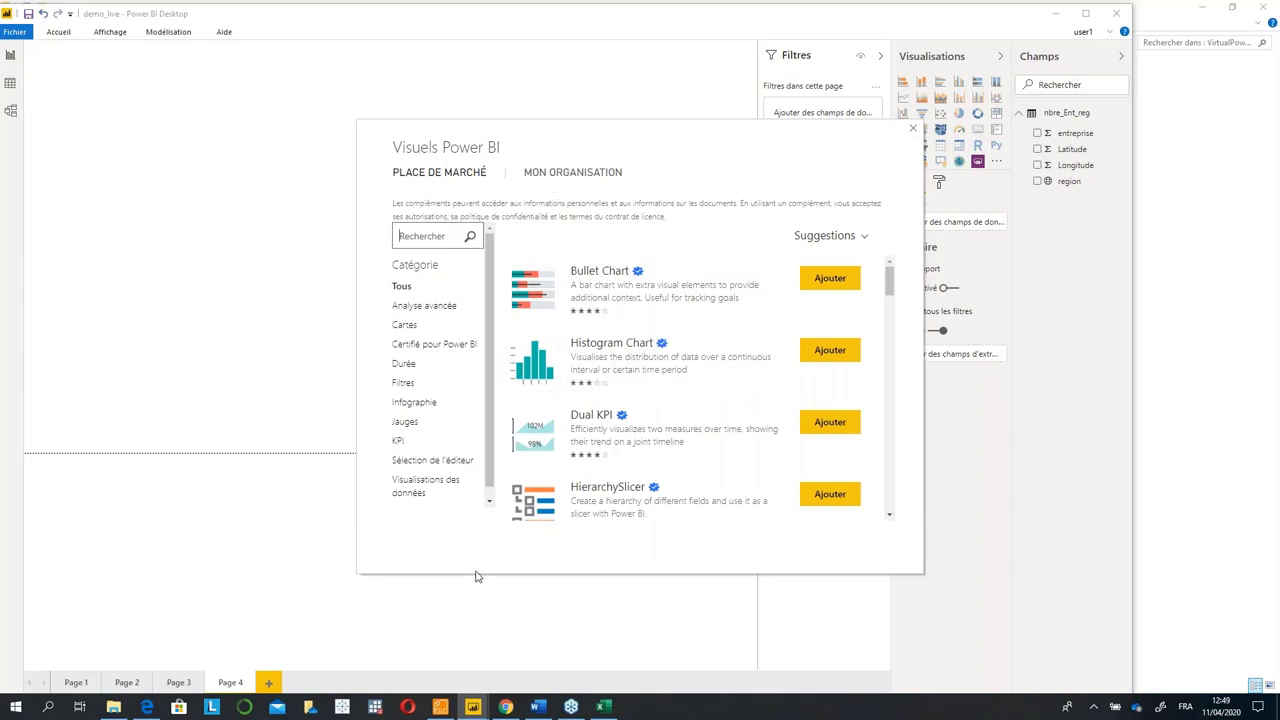
{"action": "mouse_move", "coordinate": [440, 706]}
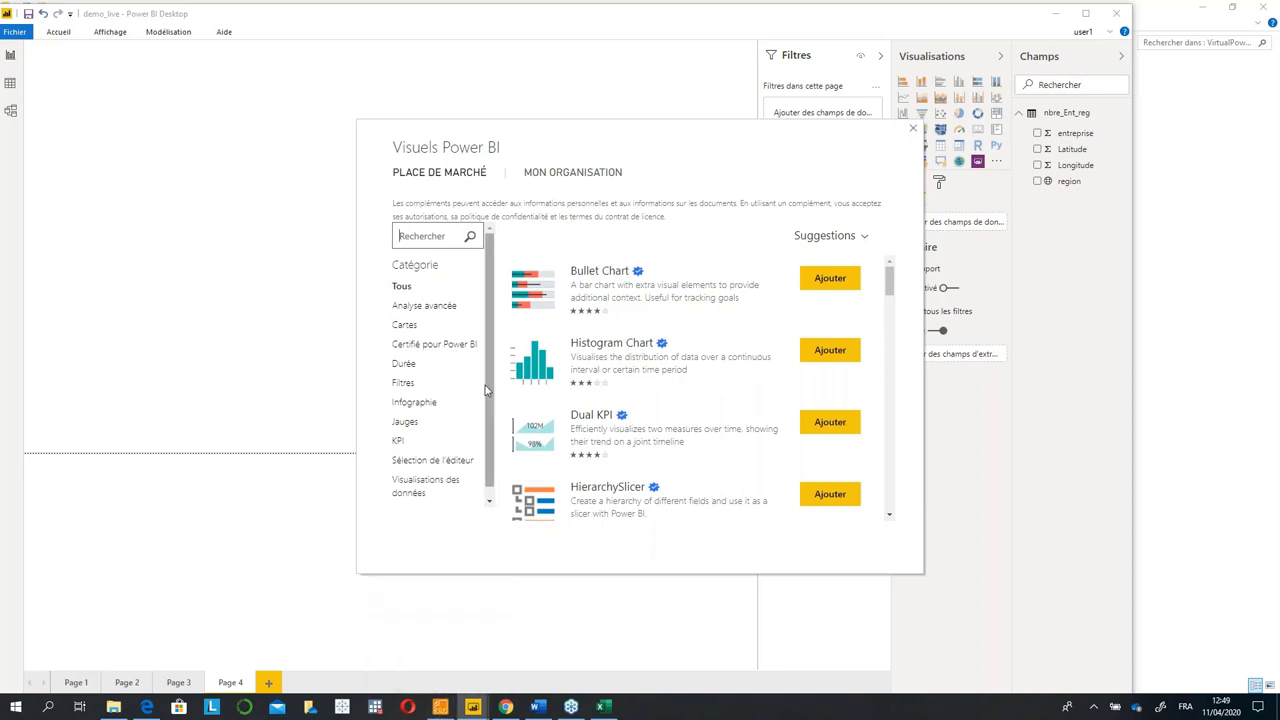
{"action": "left_click", "coordinate": [916, 132]}
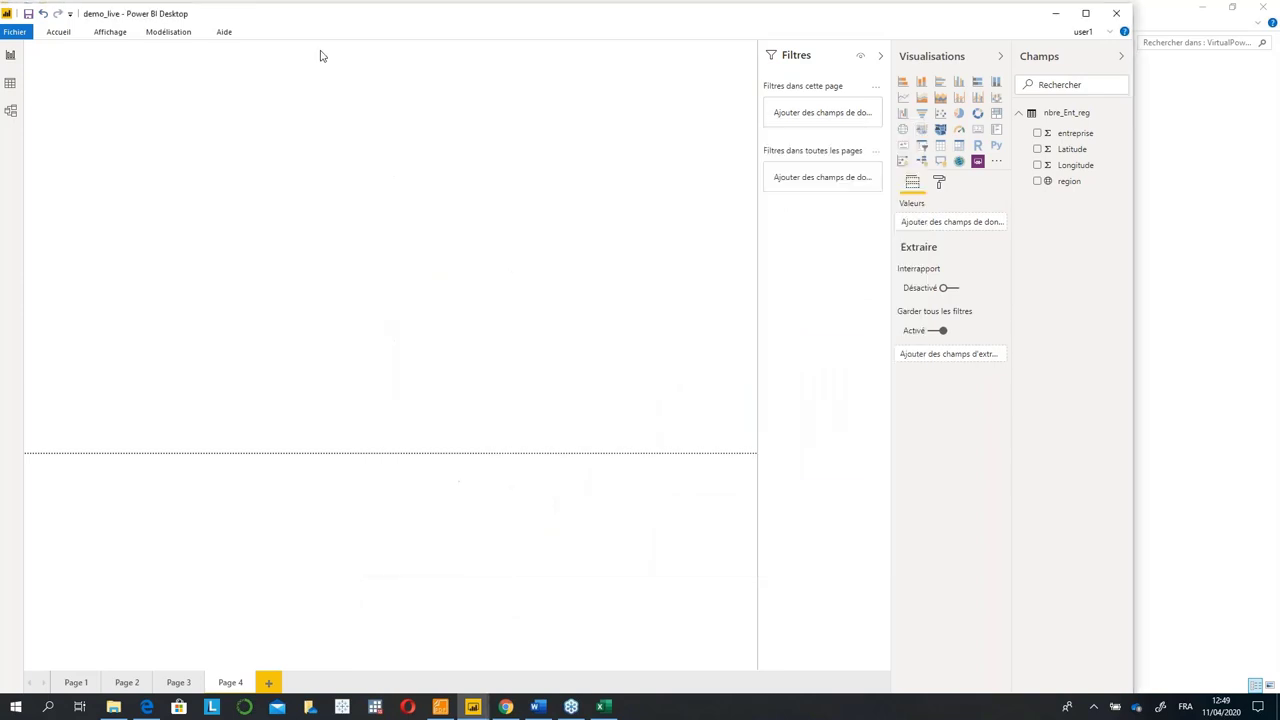
Check the Synoptic Panel name in the Foxit Reader presentation and search the Power BI visuals marketplace for "synoptic".
{"action": "left_click", "coordinate": [60, 32]}
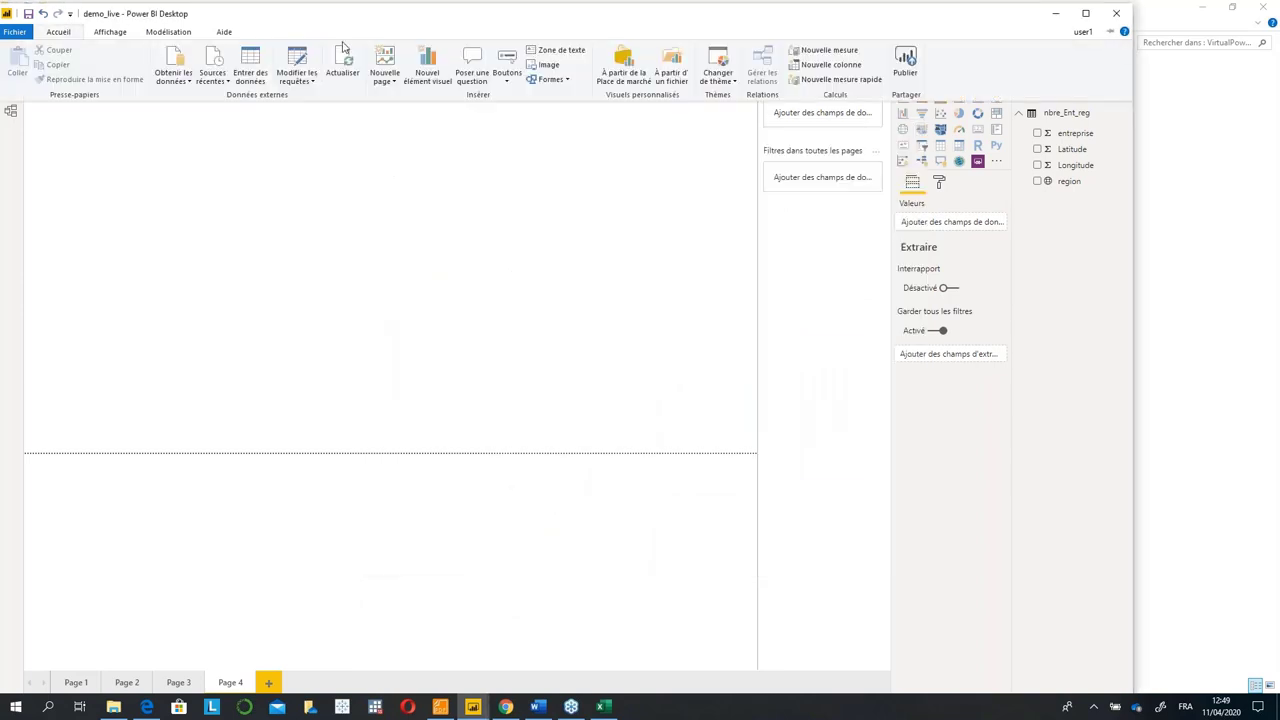
{"action": "left_click", "coordinate": [607, 80]}
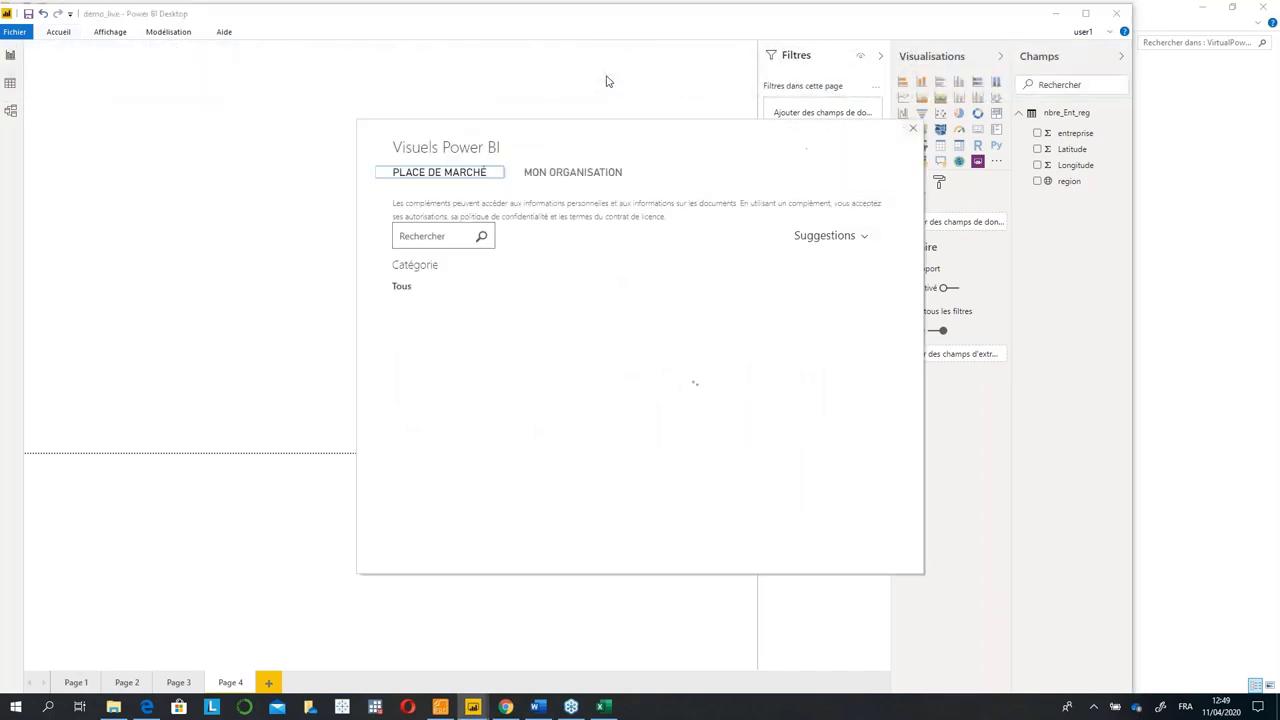
{"action": "left_click", "coordinate": [400, 236]}
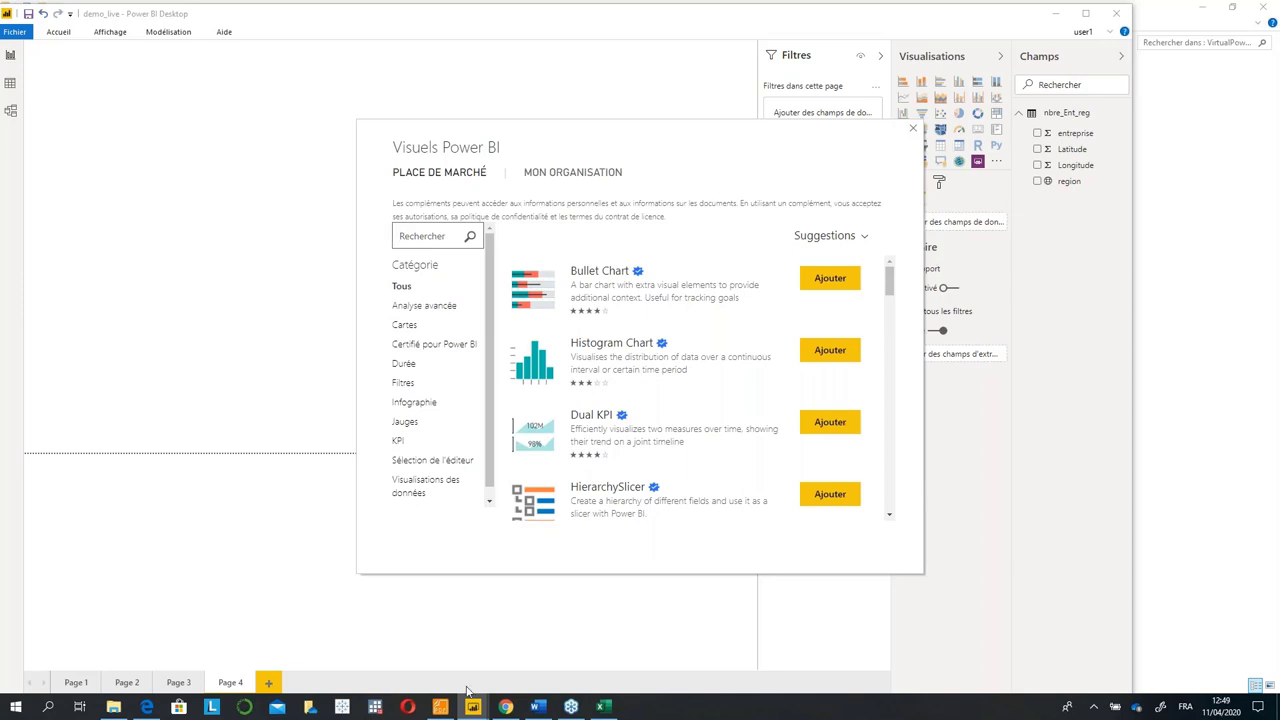
{"action": "left_click", "coordinate": [441, 708]}
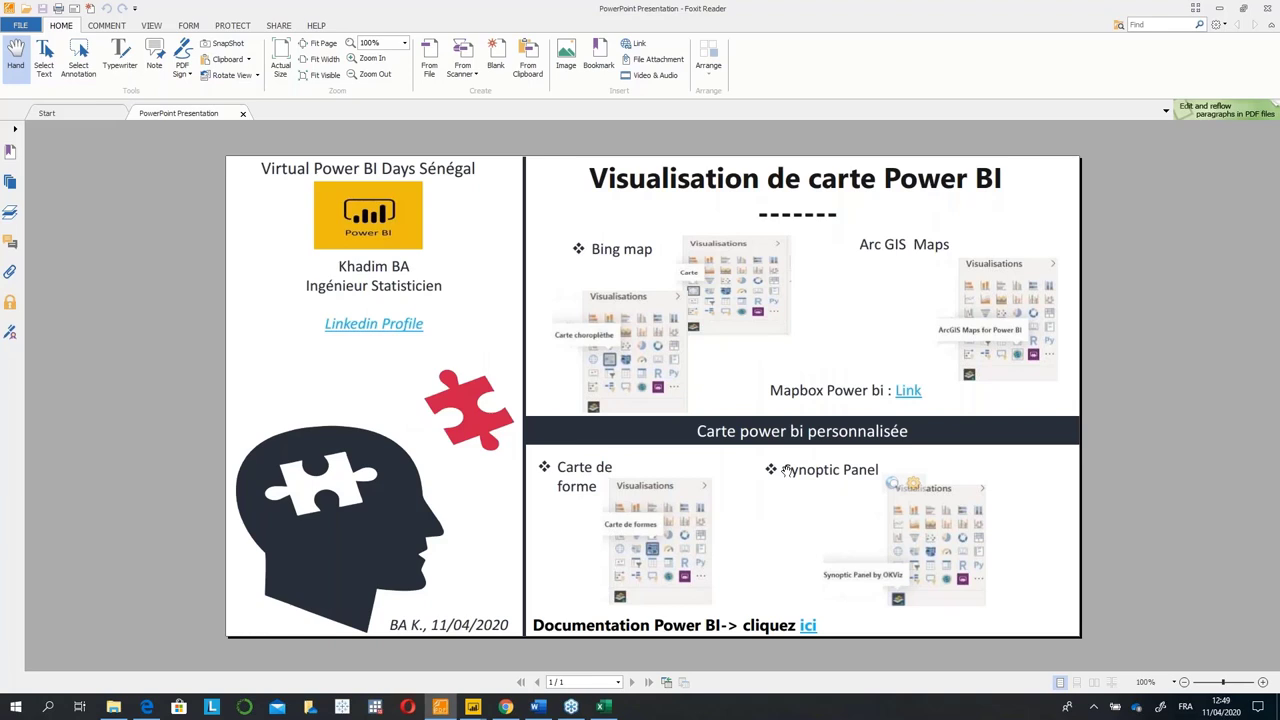
{"action": "left_click", "coordinate": [1218, 8]}
{"action": "type", "text": "sy"}
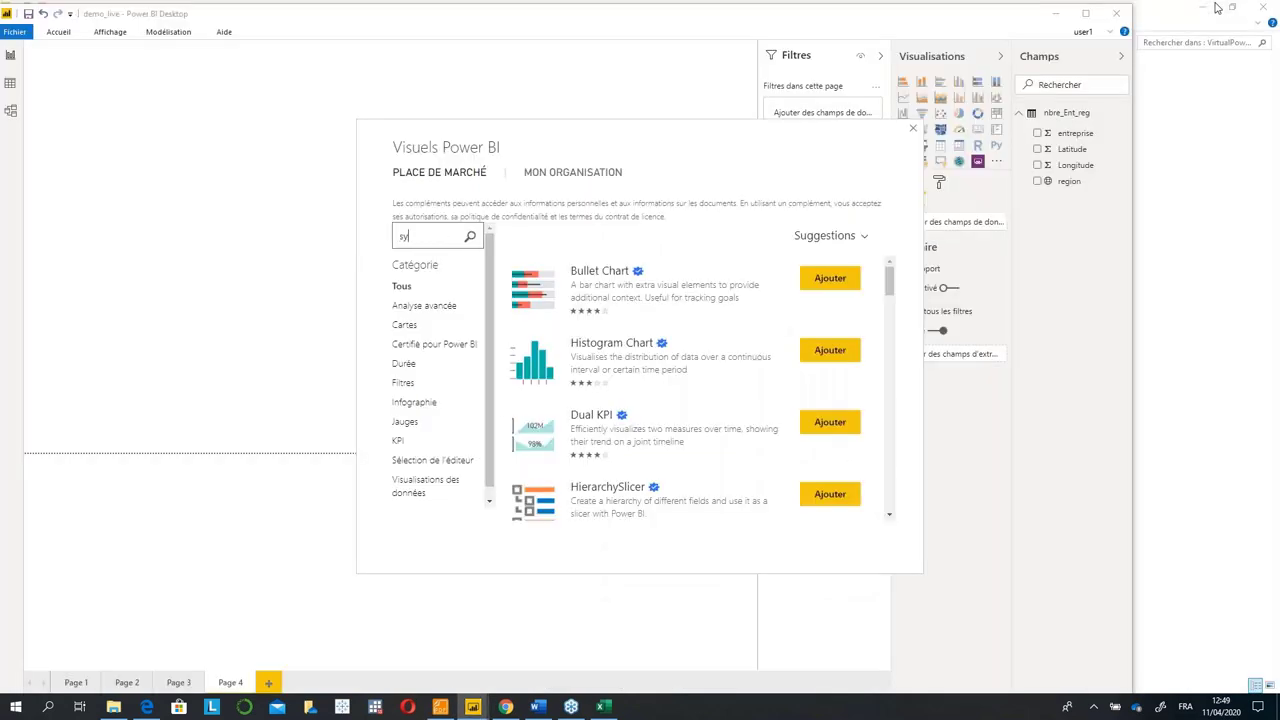
{"action": "type", "text": "noptic"}
{"action": "left_click", "coordinate": [466, 237]}
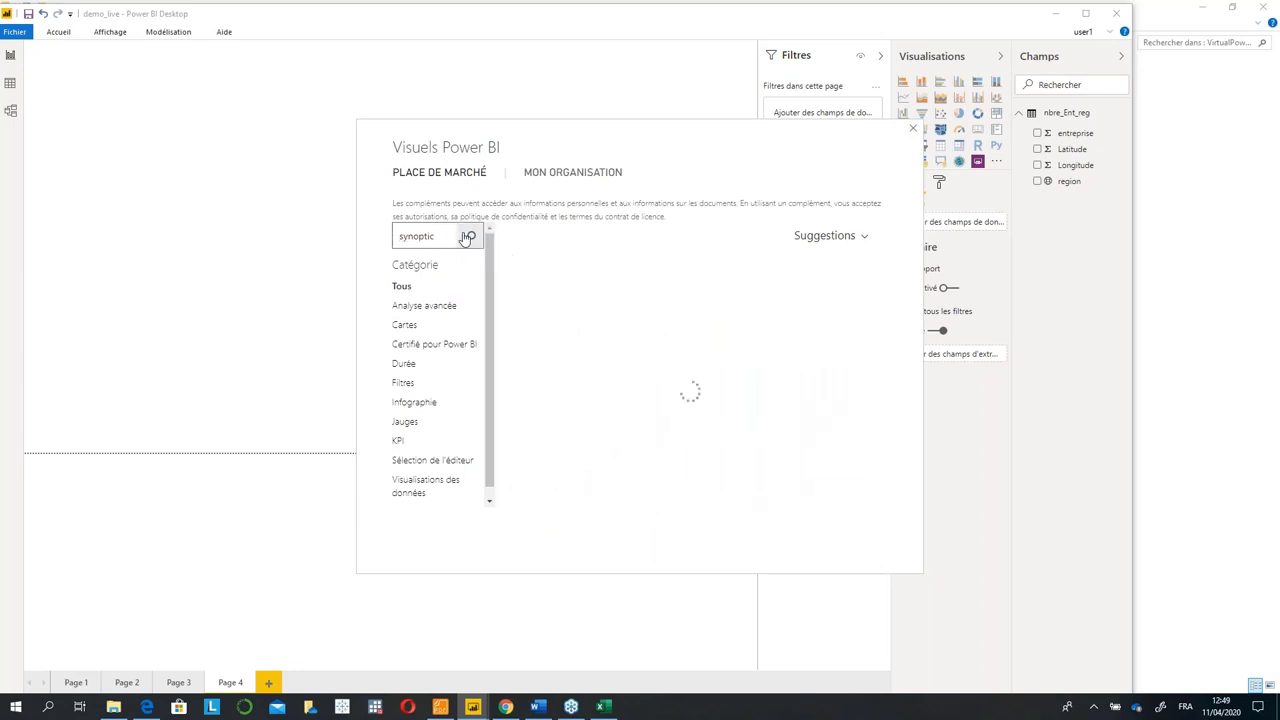
Add the Synoptic Panel by OKViz visual from the marketplace to the report.
{"action": "left_click", "coordinate": [517, 288]}
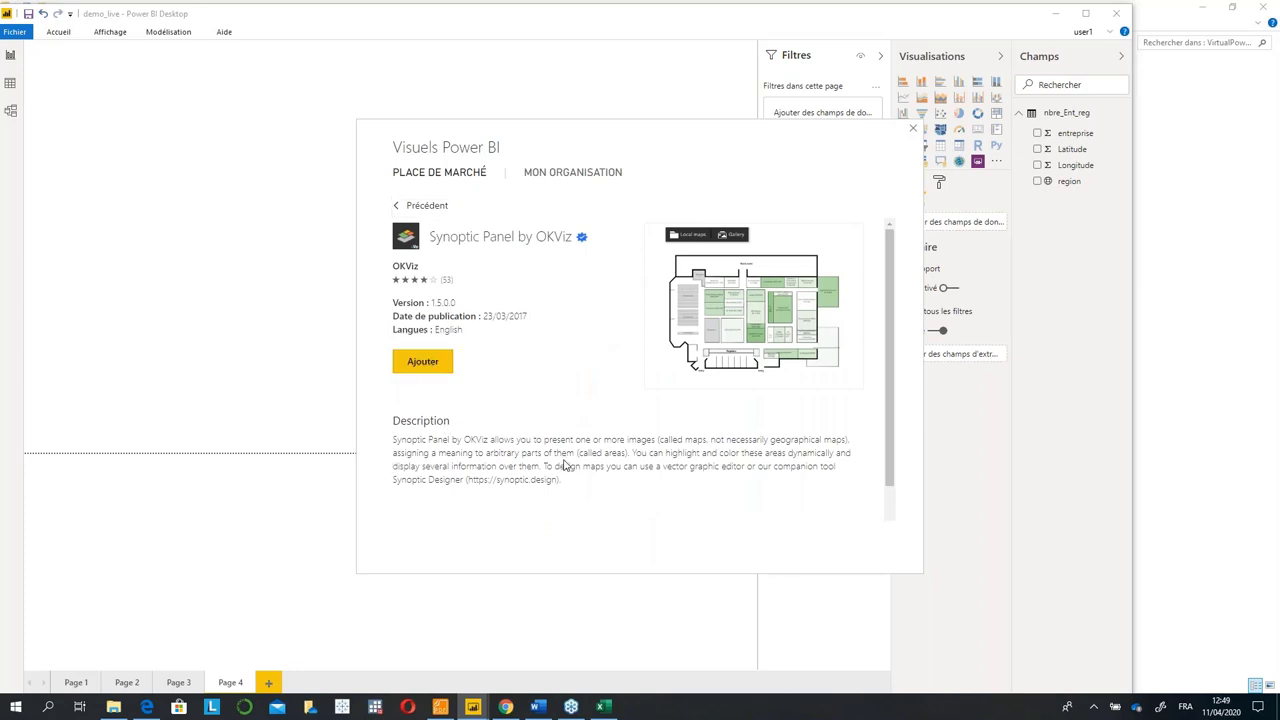
{"action": "left_click", "coordinate": [423, 363]}
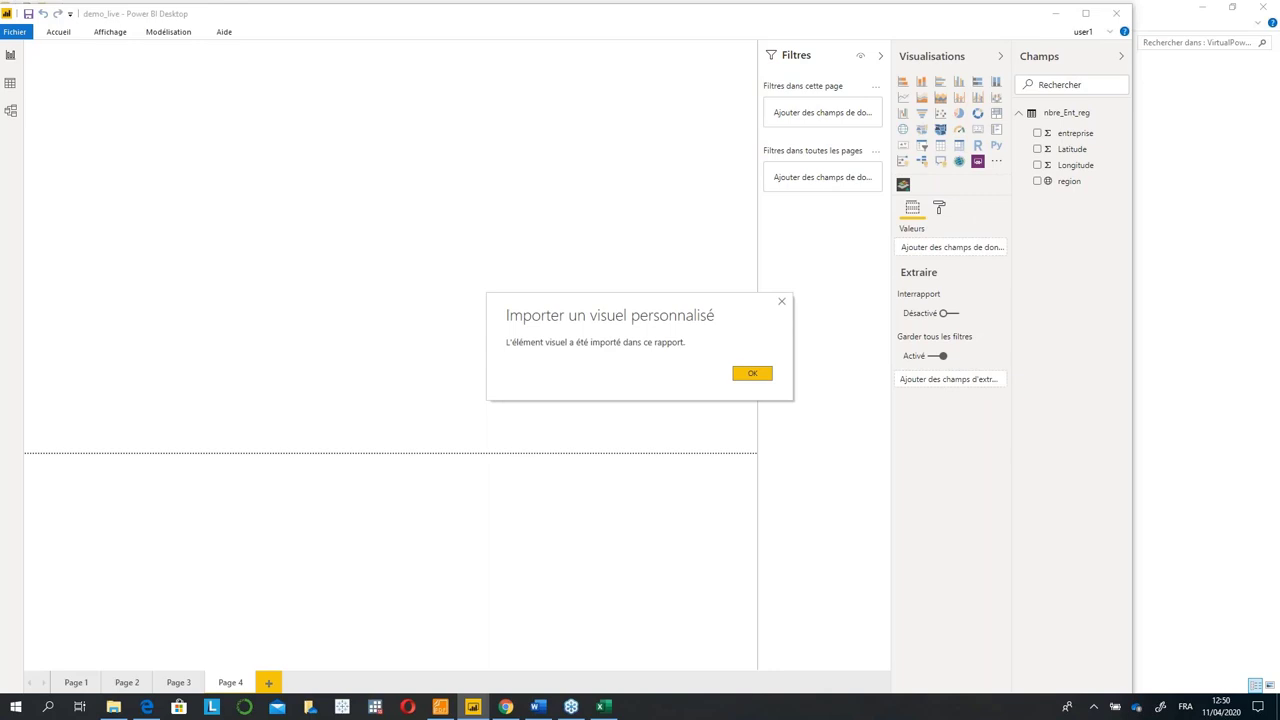
{"action": "left_click", "coordinate": [752, 373]}
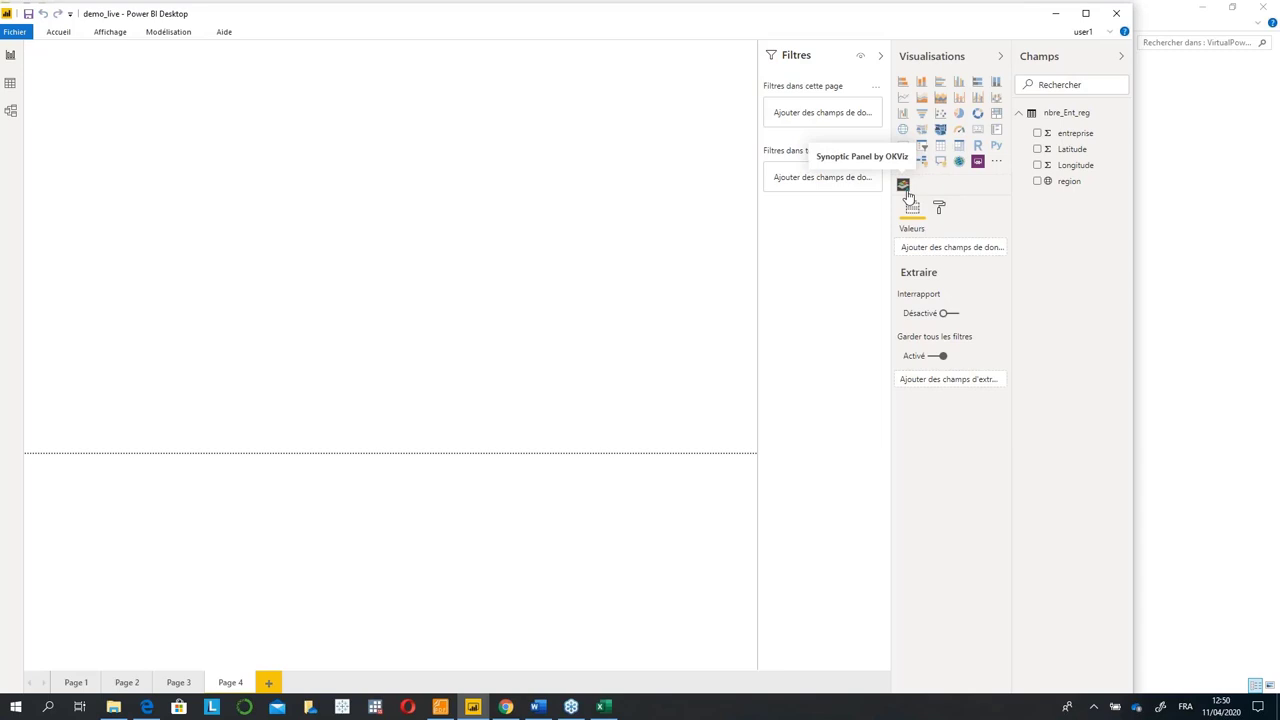
Insert a Synoptic Panel visual on Page 4, move it slightly down, and enlarge it to nearly the bottom of the page.
{"action": "left_click", "coordinate": [904, 187]}
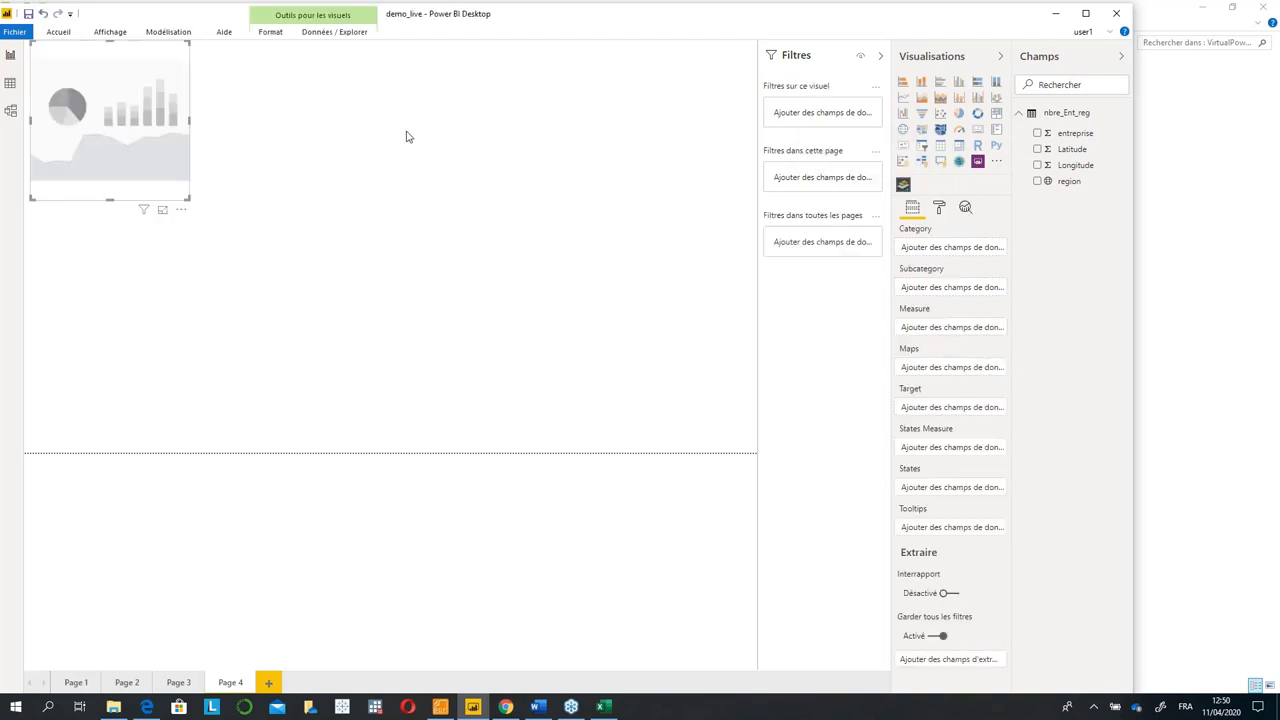
{"action": "left_click_drag", "start_coordinate": [123, 167], "coordinate": [110, 221]}
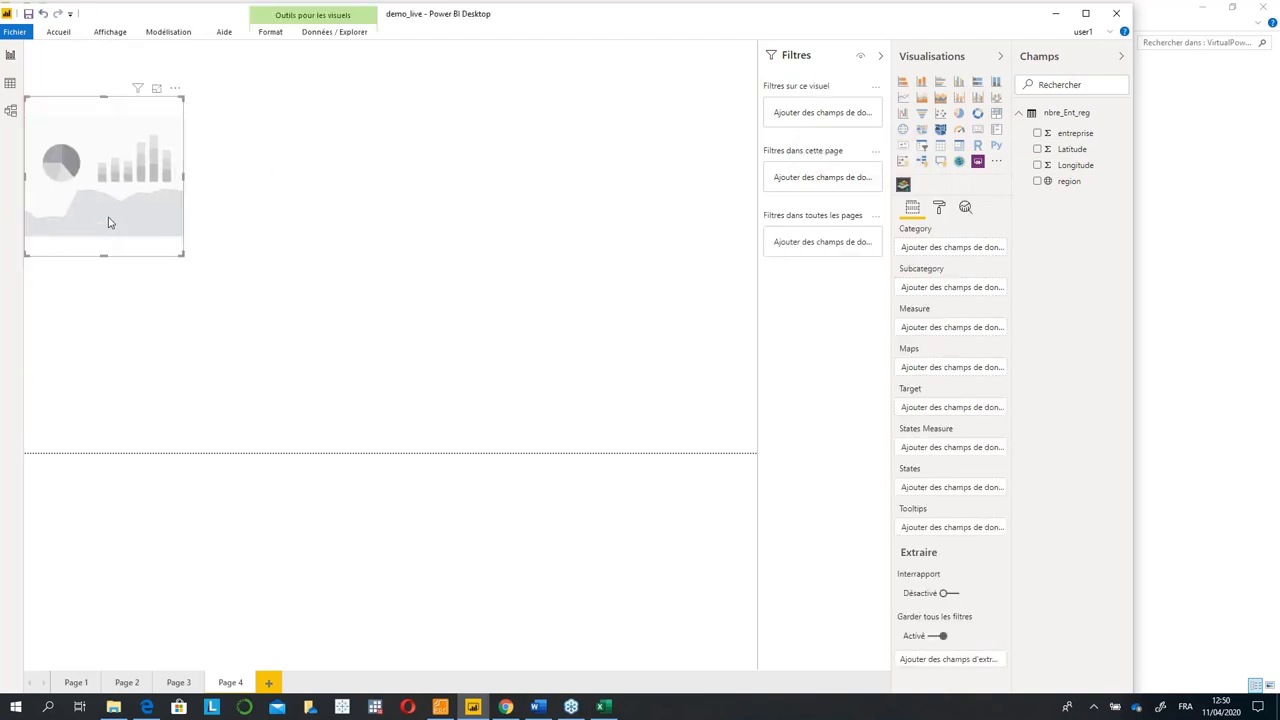
{"action": "left_click", "coordinate": [185, 262]}
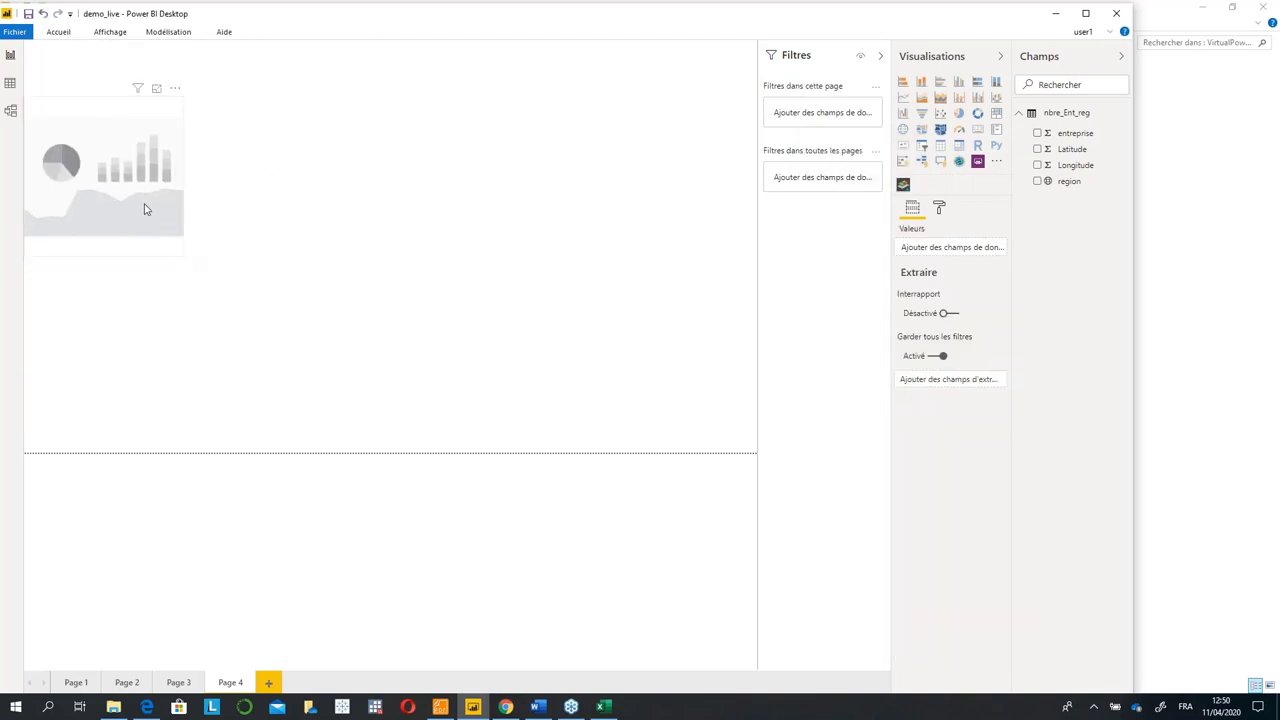
{"action": "left_click", "coordinate": [166, 228]}
{"action": "left_click_drag", "start_coordinate": [182, 256], "coordinate": [498, 429]}
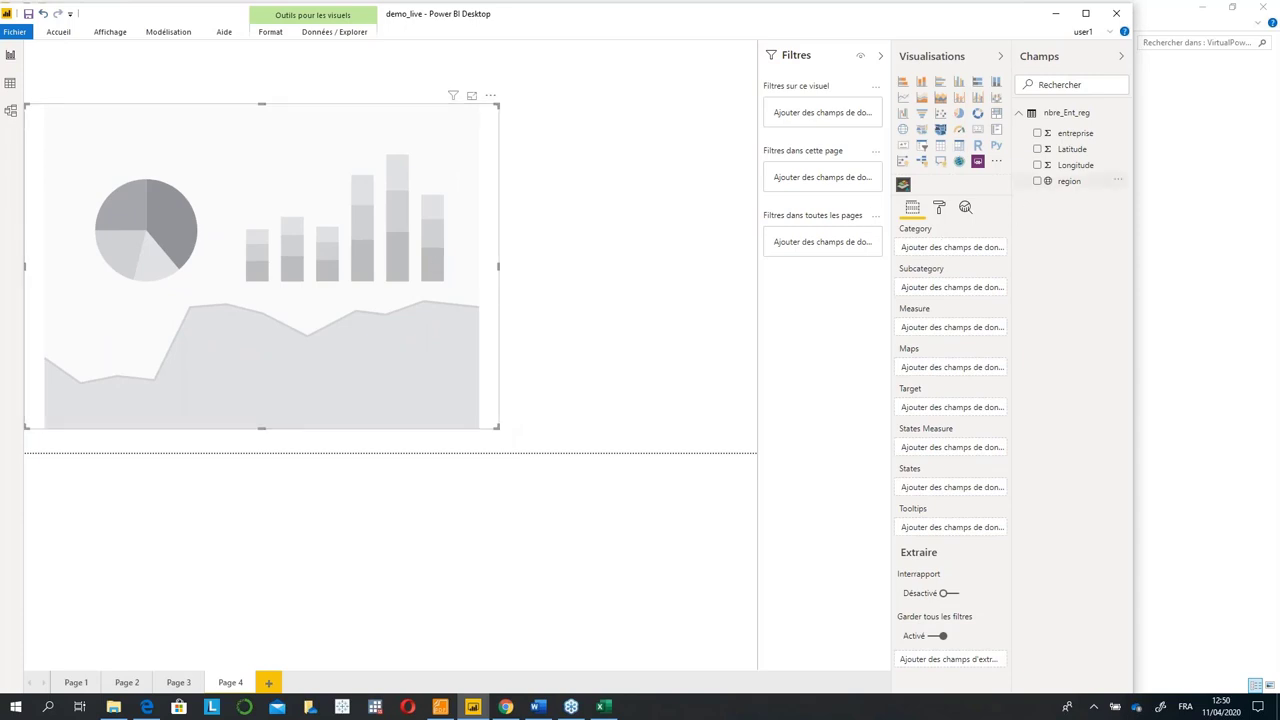
Assign region as the Synoptic Panel's Category and entreprise as its Measure.
{"action": "left_click_drag", "start_coordinate": [1068, 181], "coordinate": [910, 250]}
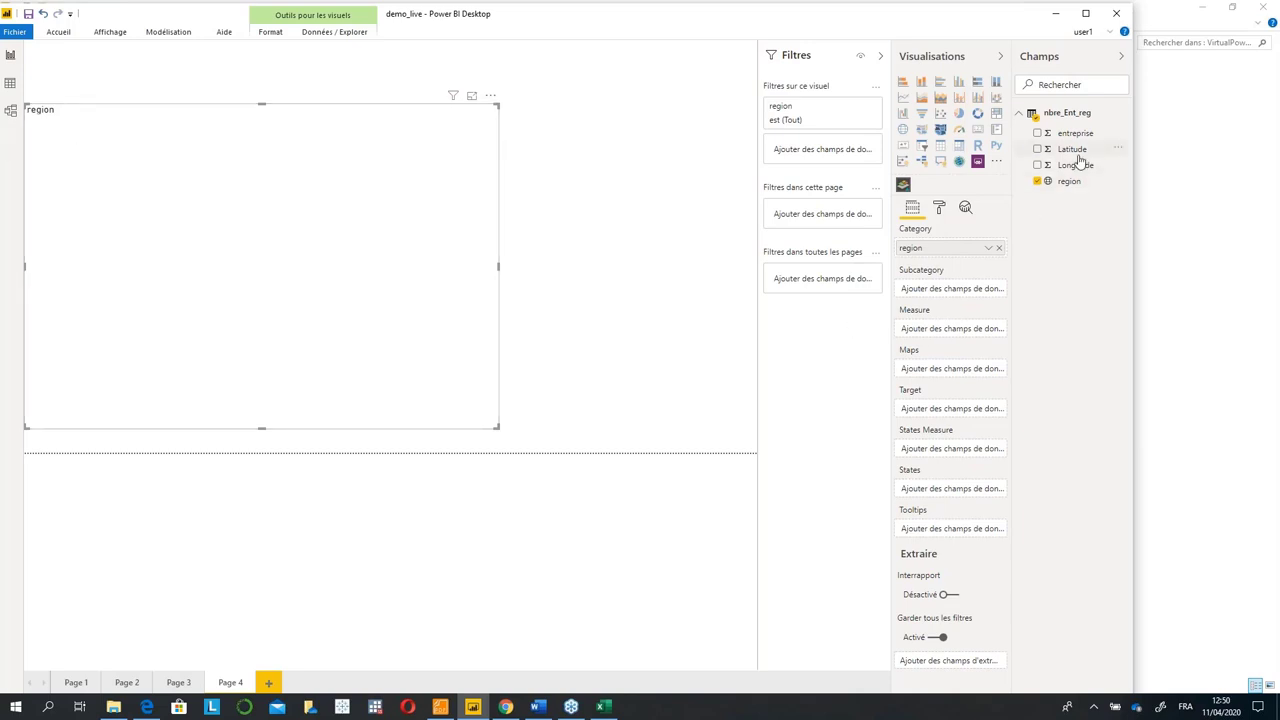
{"action": "left_click_drag", "start_coordinate": [1065, 137], "coordinate": [948, 329]}
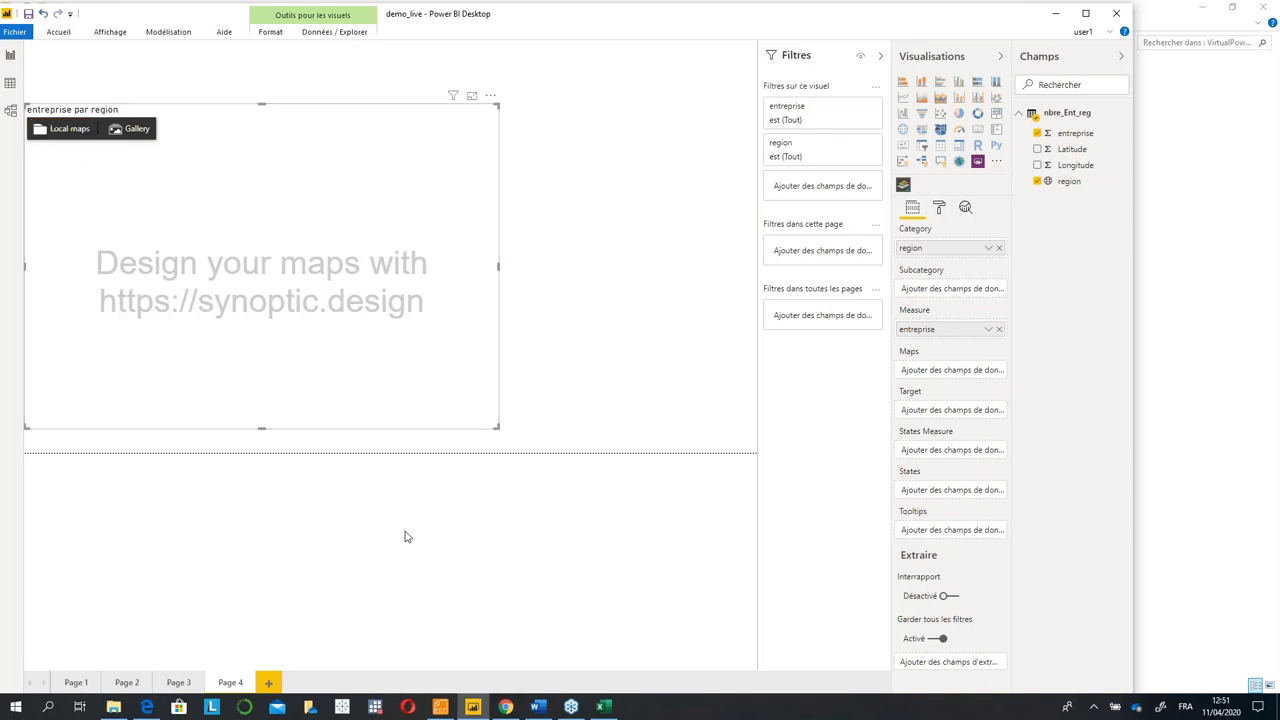
Switch to Chrome to check the senegal_svg.svg file on the SharePoint site, and return to Power BI Desktop.
{"action": "mouse_move", "coordinate": [506, 706]}
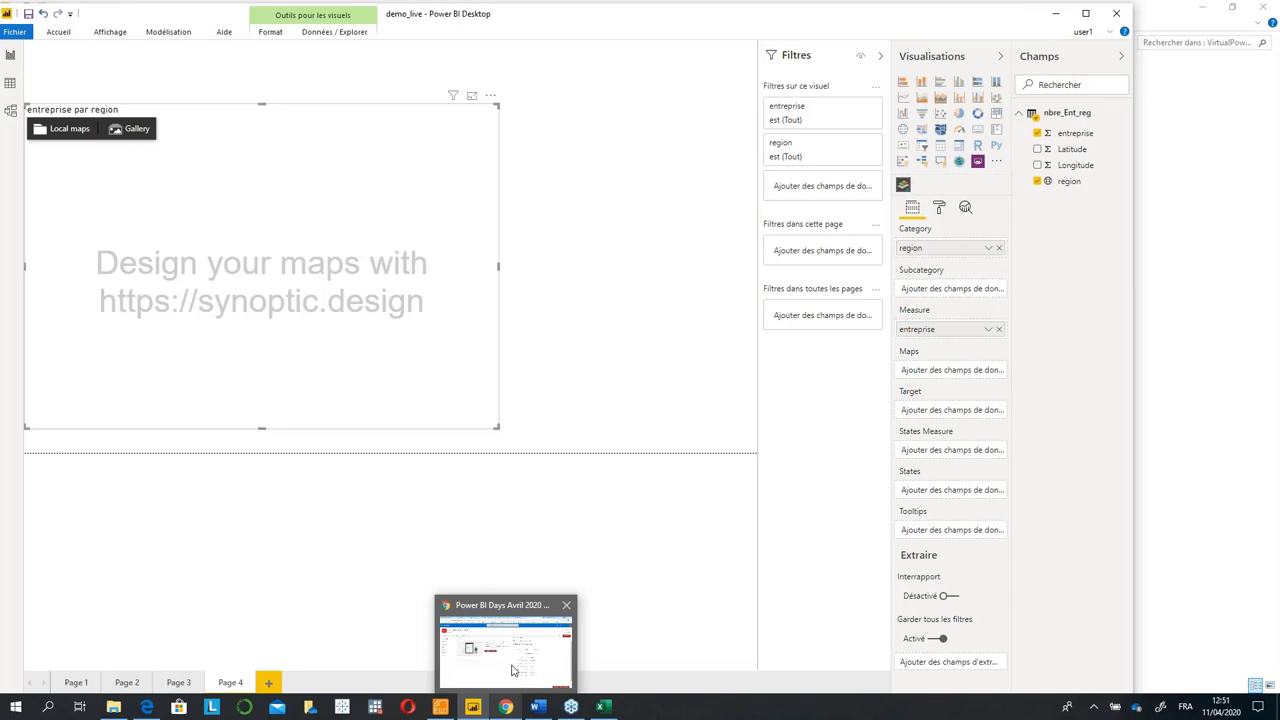
{"action": "left_click", "coordinate": [511, 670]}
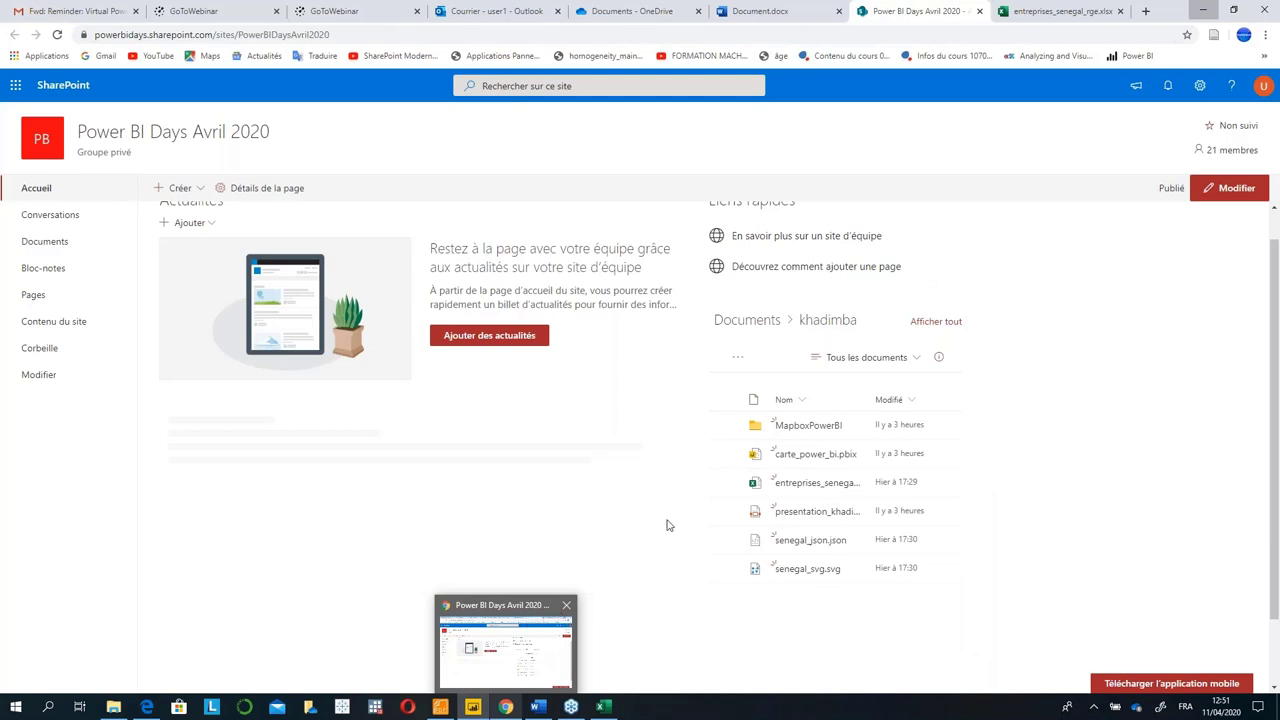
{"action": "key", "text": "alt+Tab"}
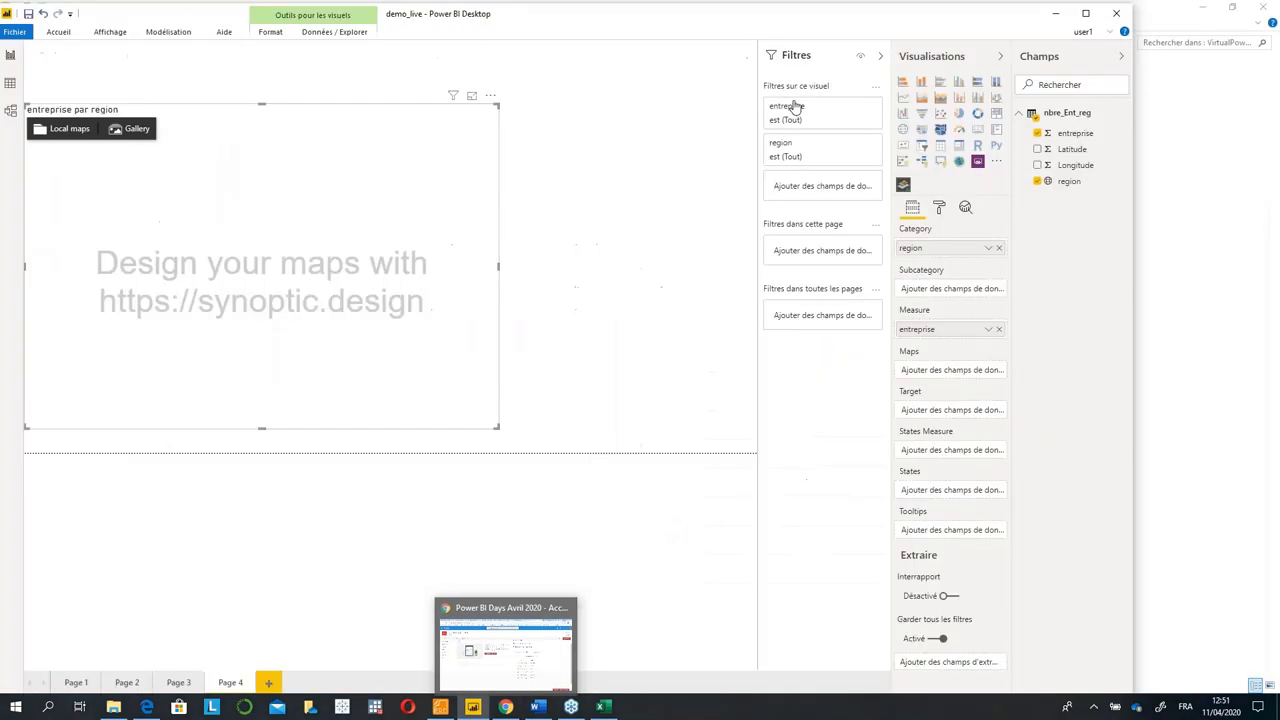
Load the senegal_svg file from the VirtualPowerBiDaySenegal_KhadimBa folder as the Synoptic Panel's local map, rechecking its SharePoint copy in Chrome.
{"action": "left_click", "coordinate": [60, 133]}
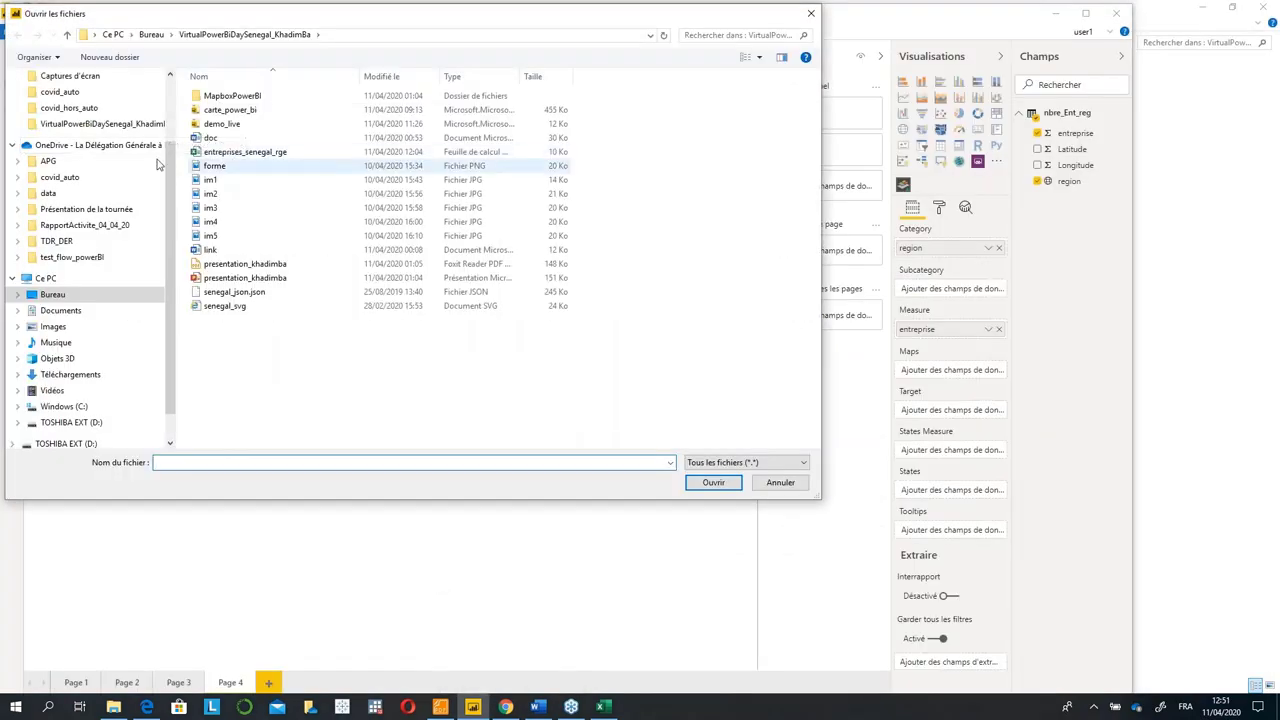
{"action": "left_click", "coordinate": [810, 13]}
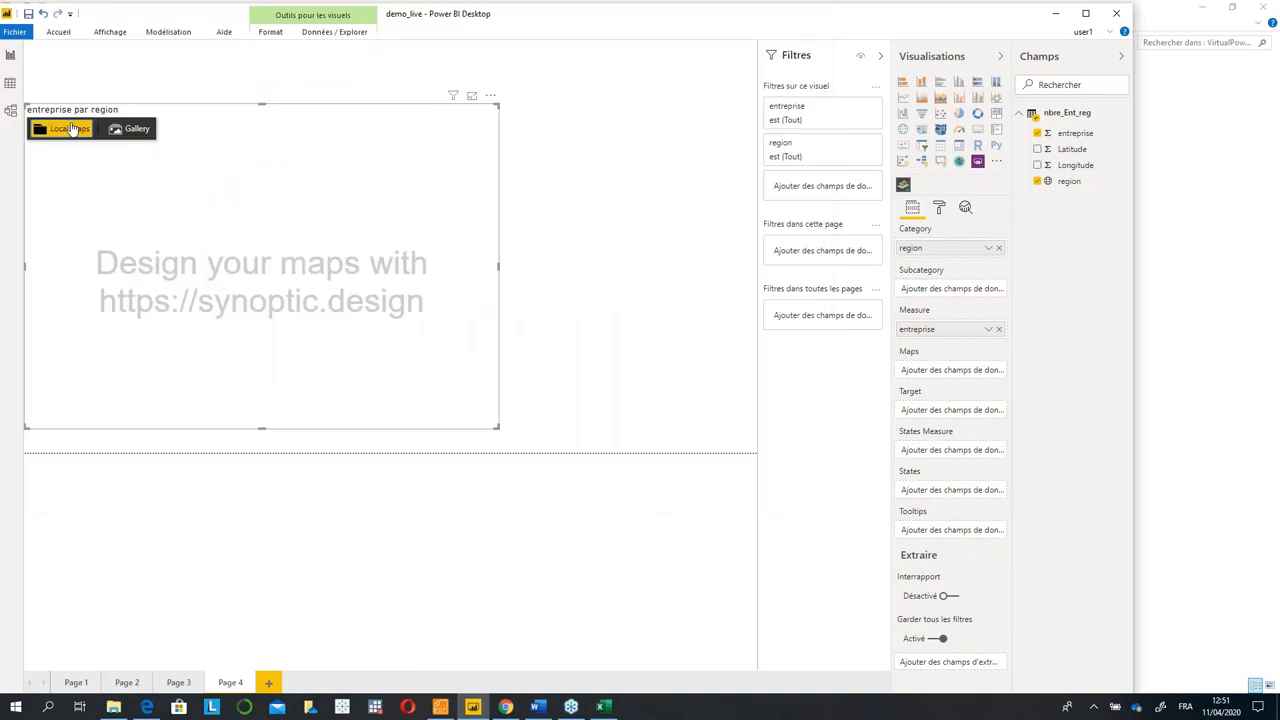
{"action": "left_click", "coordinate": [60, 129]}
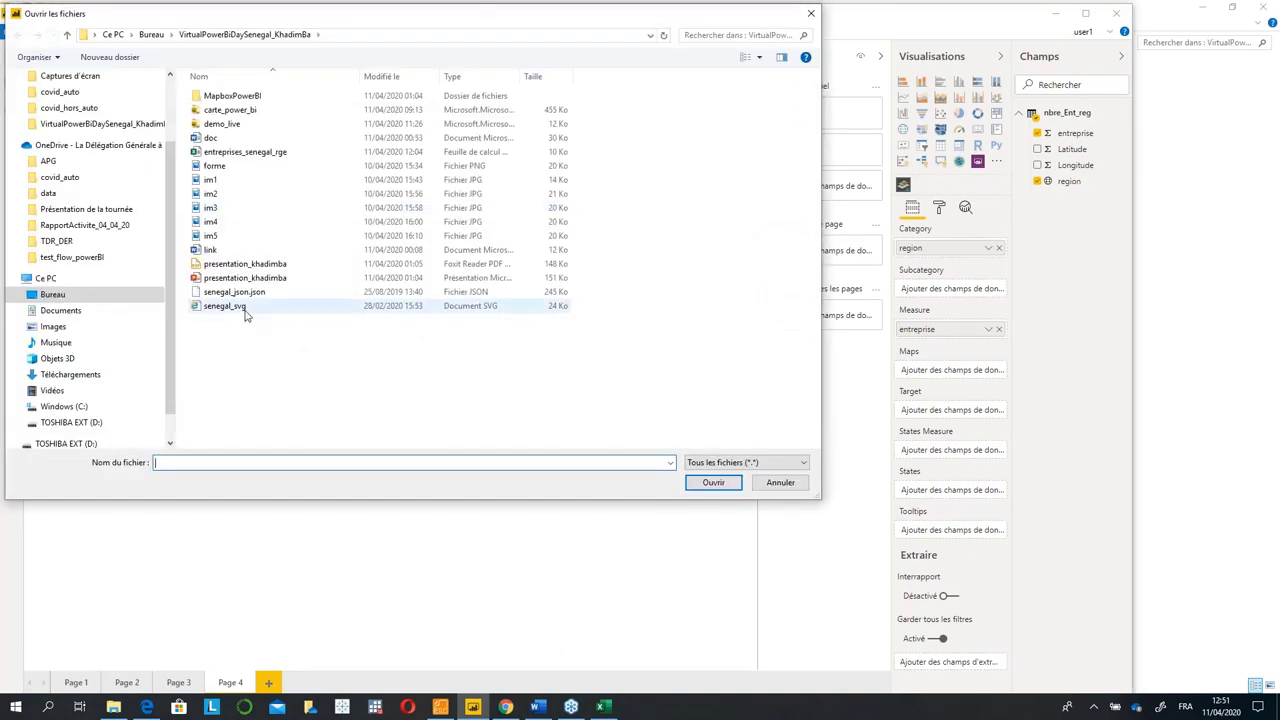
{"action": "left_click", "coordinate": [244, 310]}
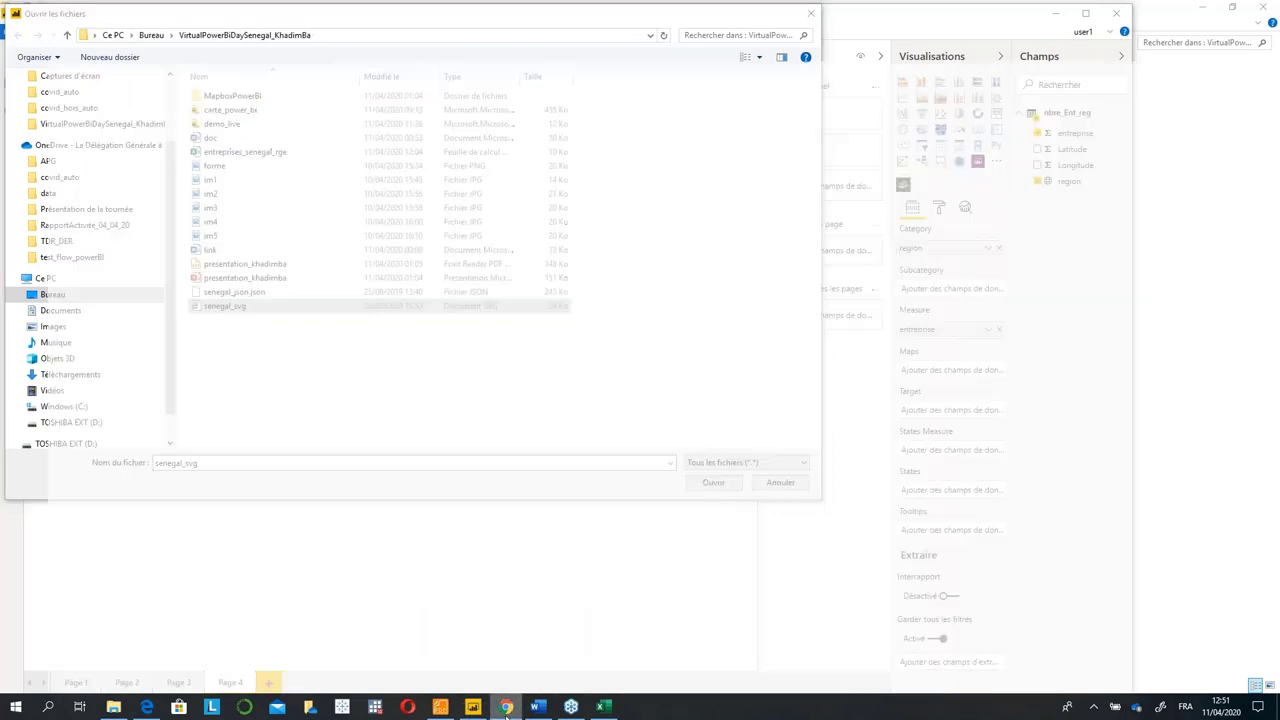
{"action": "left_click", "coordinate": [505, 707]}
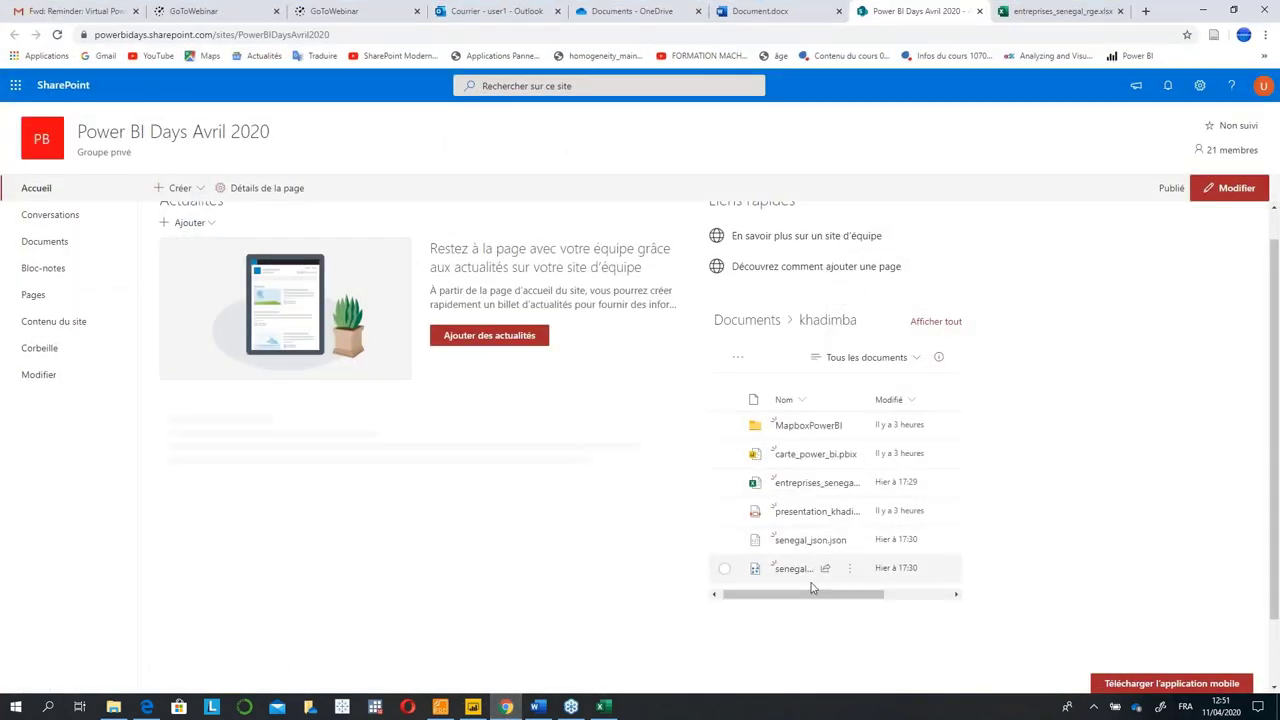
{"action": "left_click", "coordinate": [1205, 8]}
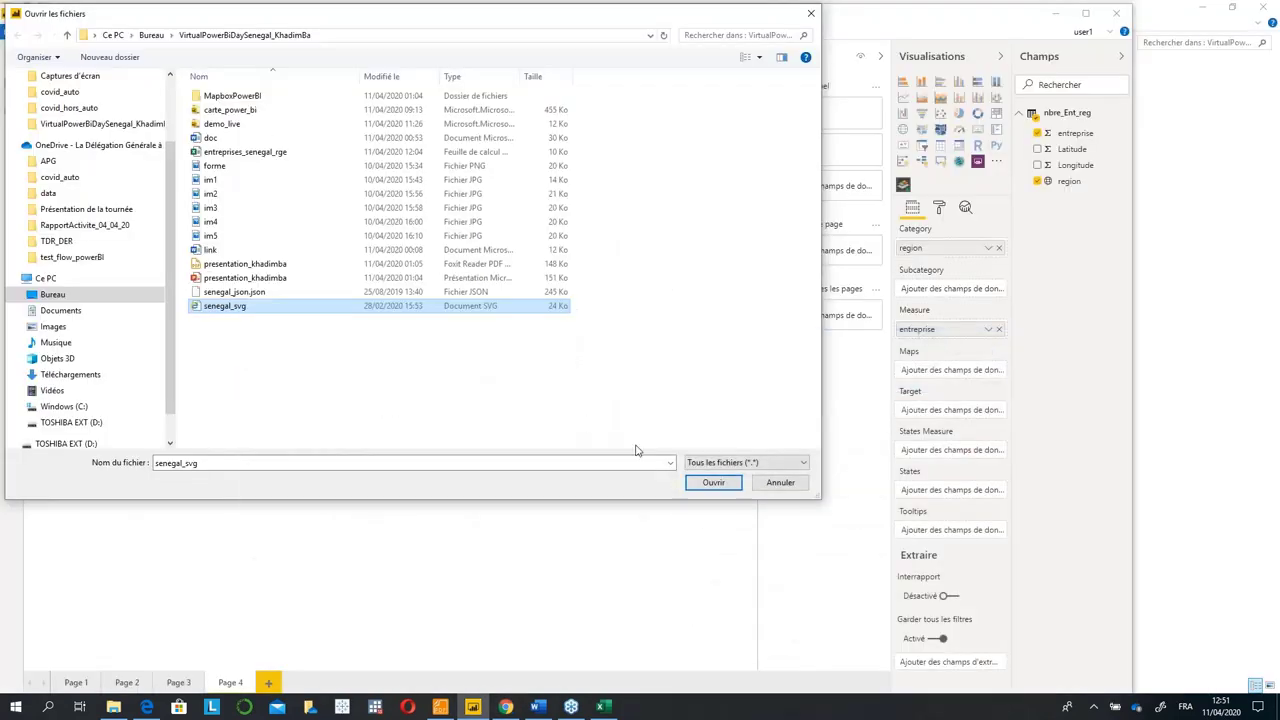
{"action": "left_click", "coordinate": [712, 483]}
{"action": "mouse_move", "coordinate": [395, 357]}
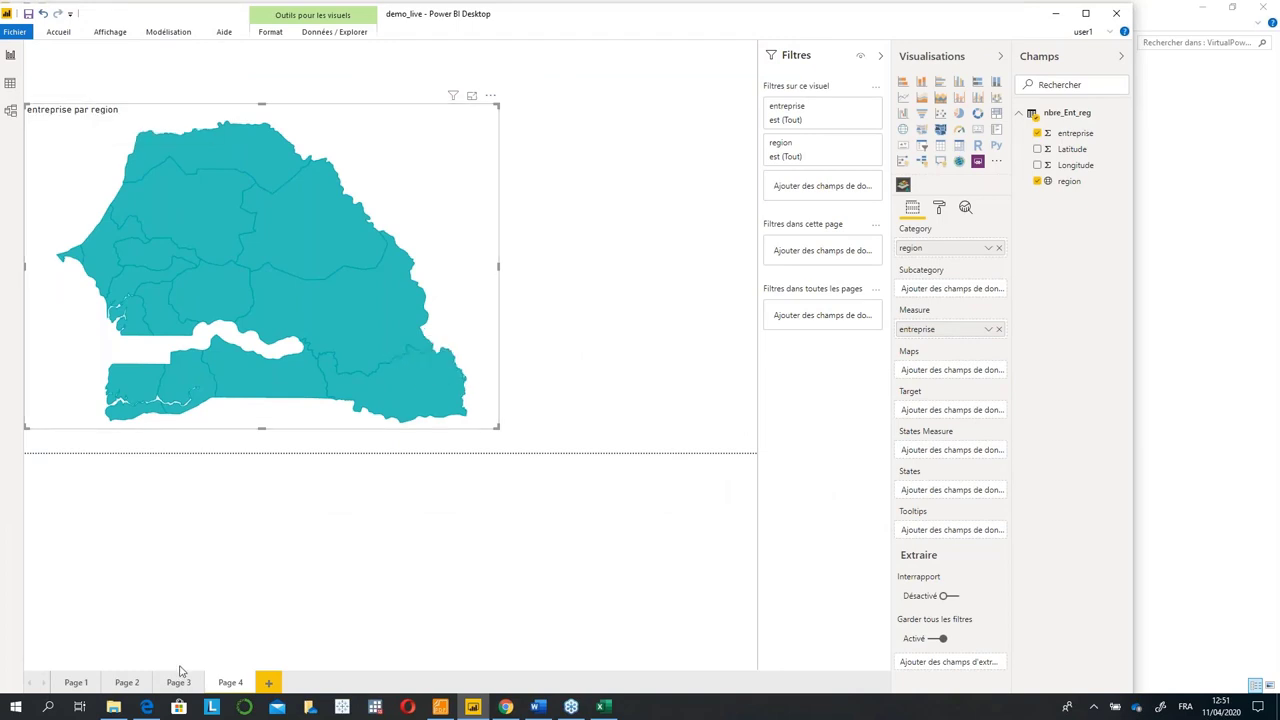
Review the shape map on Page 3 for comparison, return to Page 4, and select its Synoptic Panel map.
{"action": "left_click", "coordinate": [181, 681]}
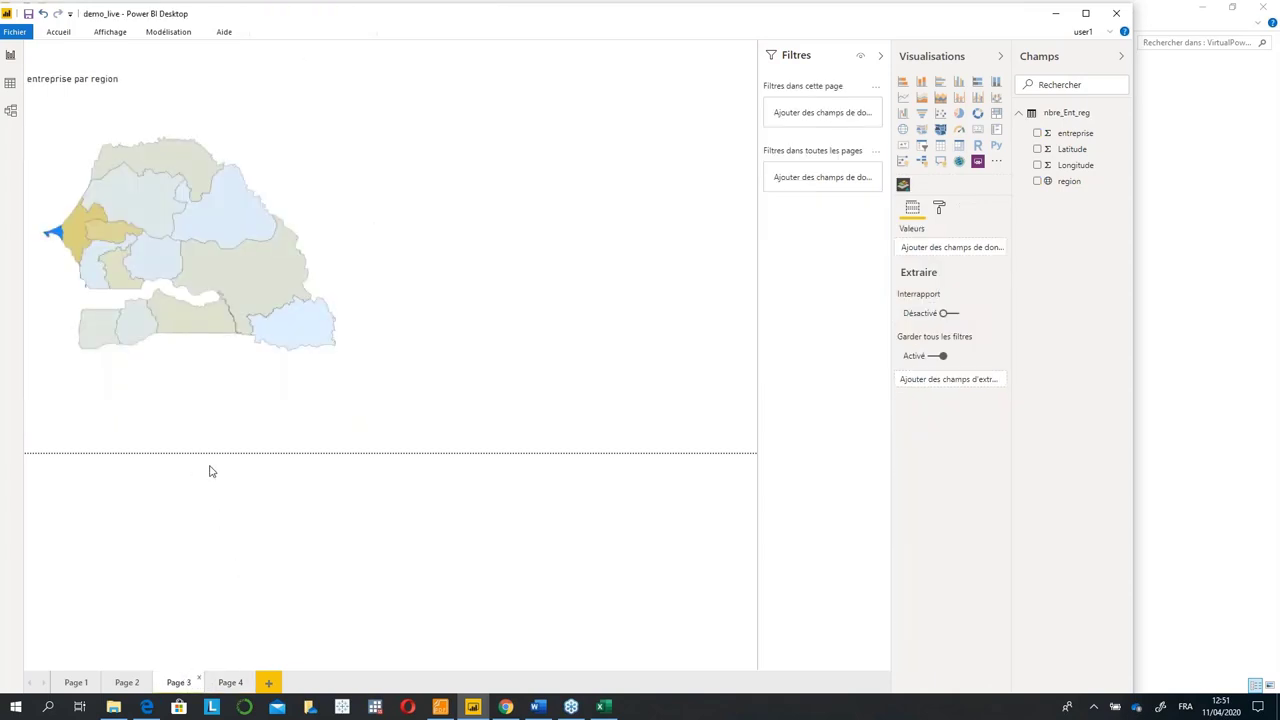
{"action": "left_click", "coordinate": [233, 681]}
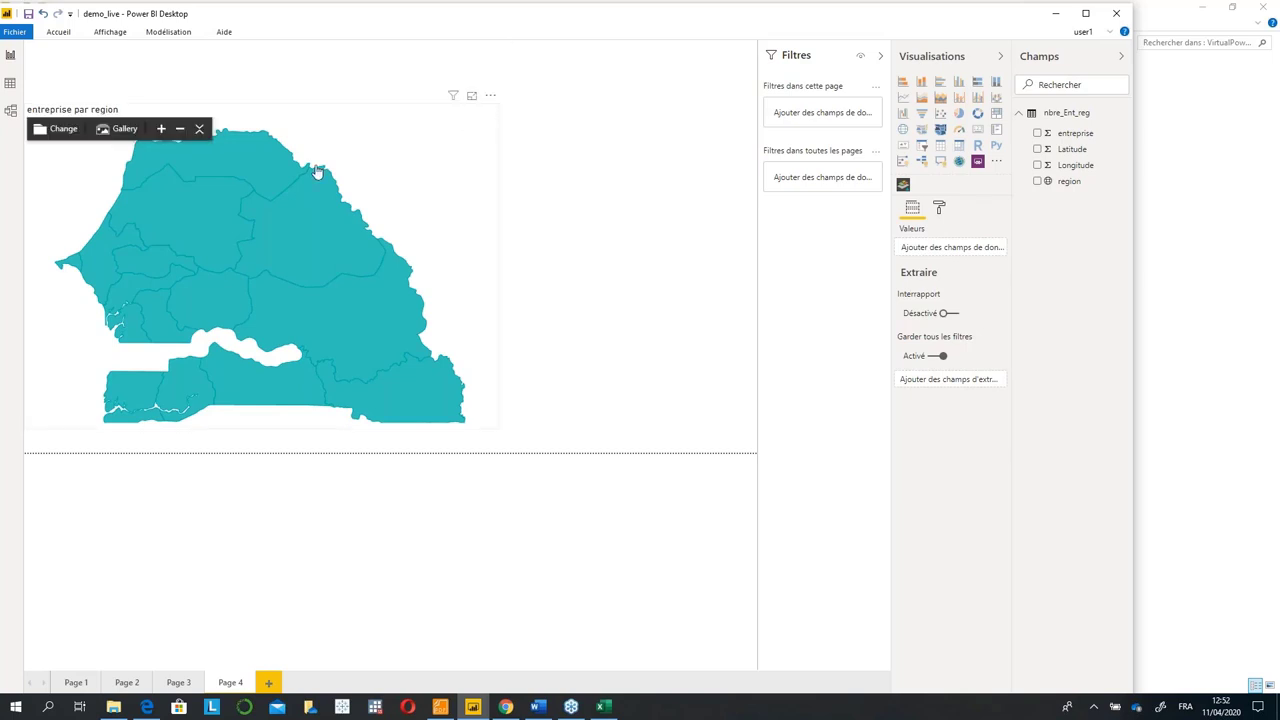
{"action": "left_click", "coordinate": [200, 131]}
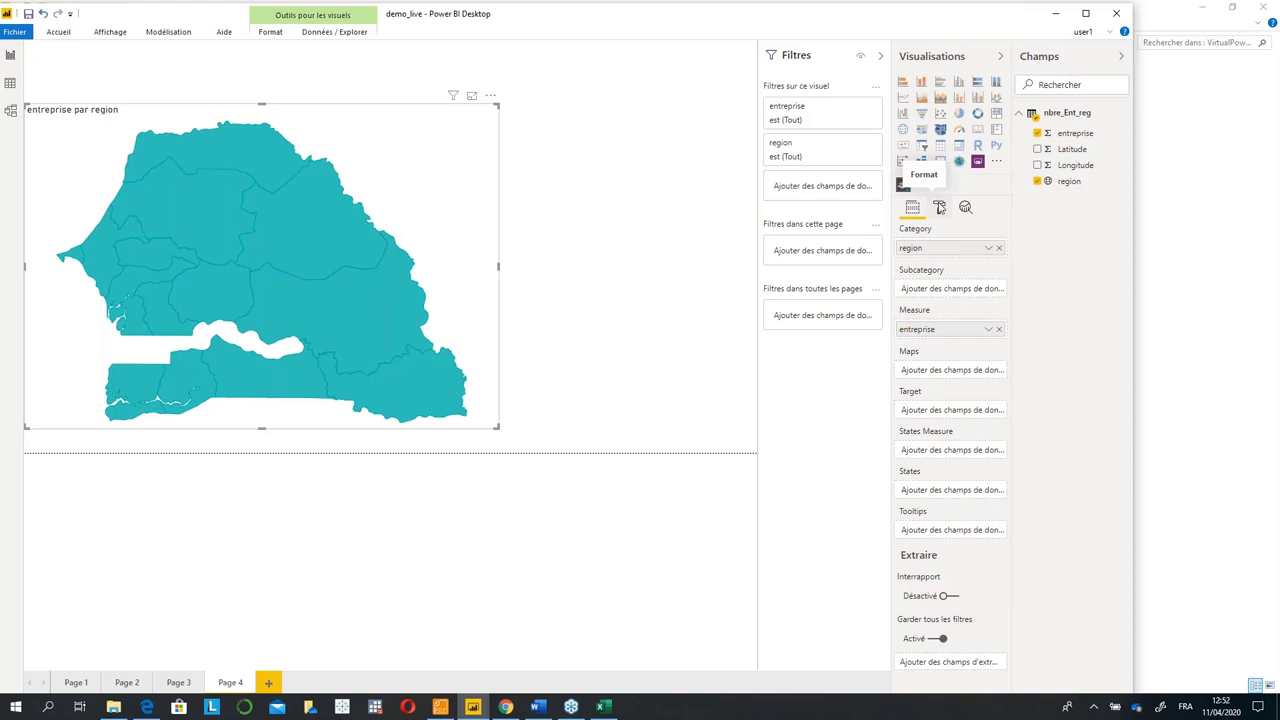
Turn on the Synoptic Panel's data labels, set their display to Area and value, and check the Tambacounda region's tooltip.
{"action": "left_click", "coordinate": [939, 207]}
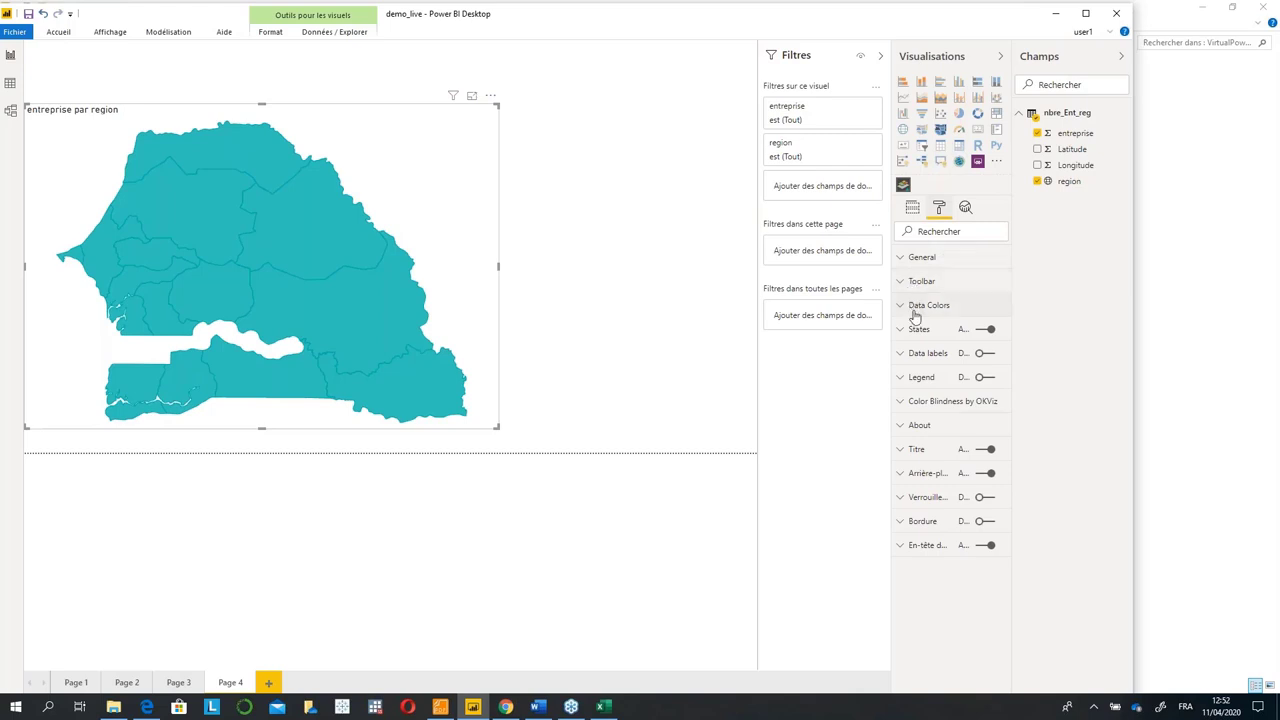
{"action": "left_click", "coordinate": [985, 356]}
{"action": "left_click", "coordinate": [933, 358]}
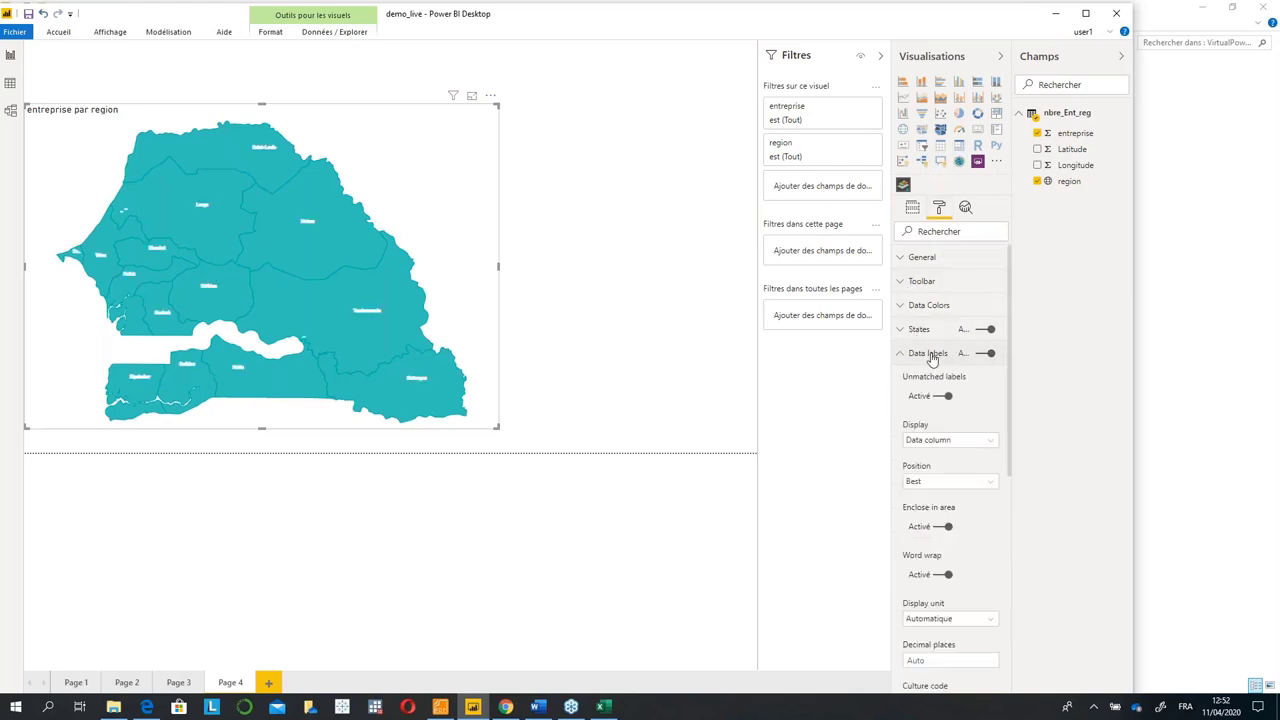
{"action": "left_click", "coordinate": [985, 355]}
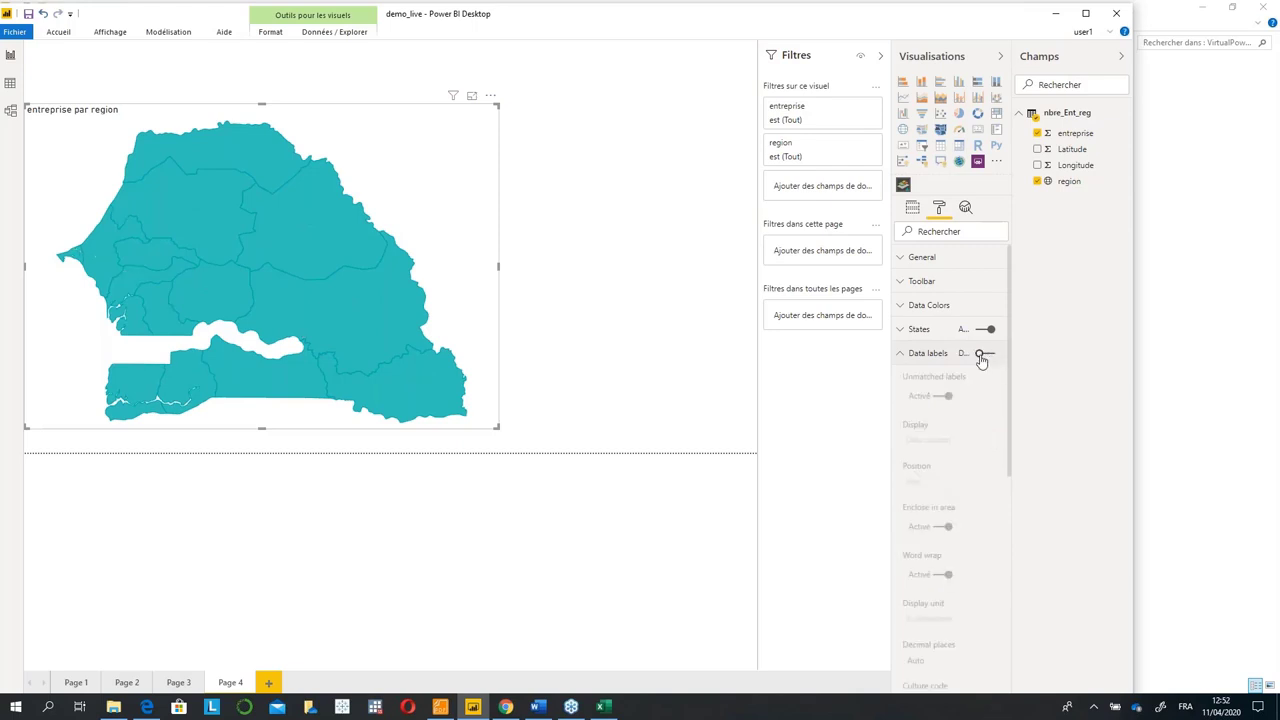
{"action": "left_click", "coordinate": [985, 355]}
{"action": "mouse_move", "coordinate": [369, 315]}
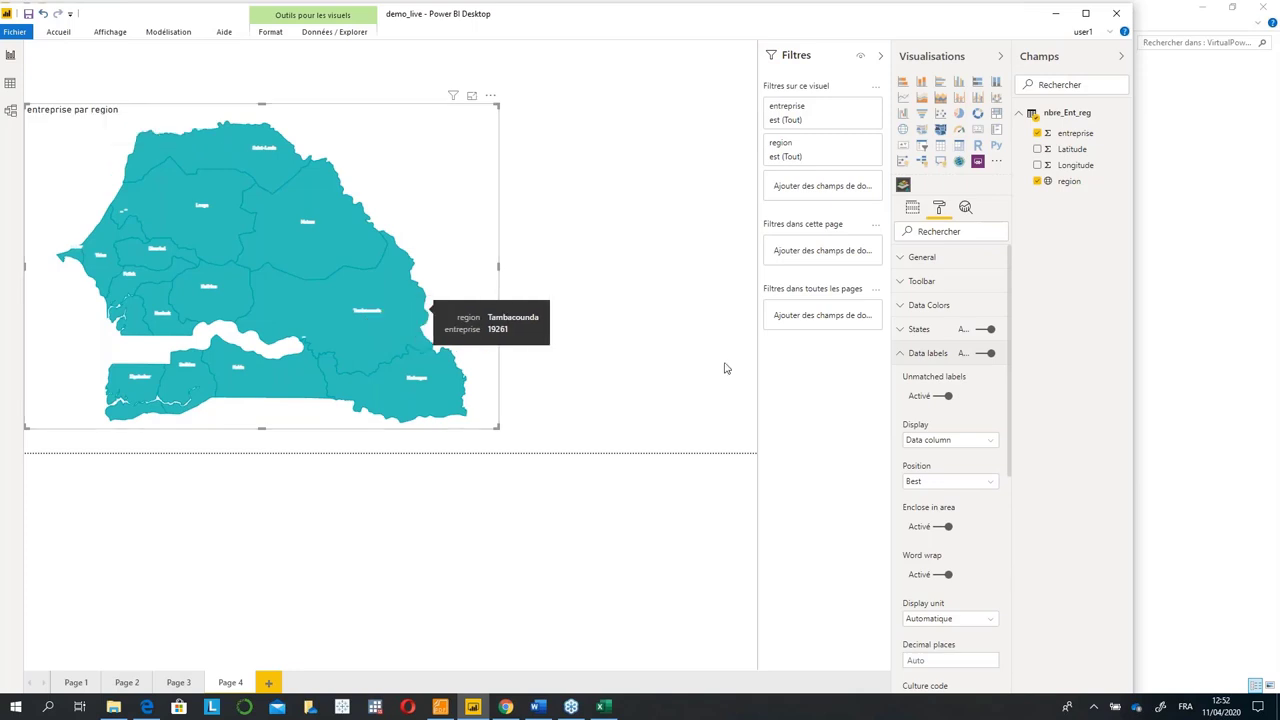
{"action": "left_click", "coordinate": [966, 441]}
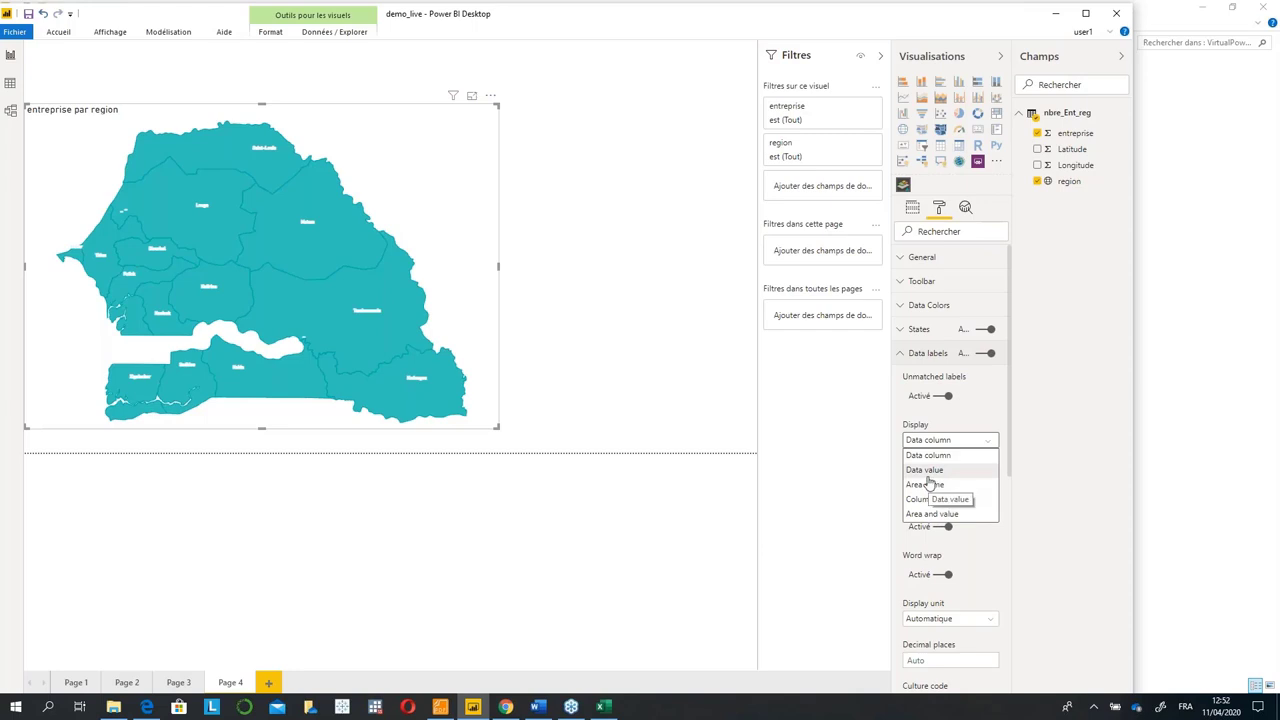
{"action": "left_click", "coordinate": [946, 514]}
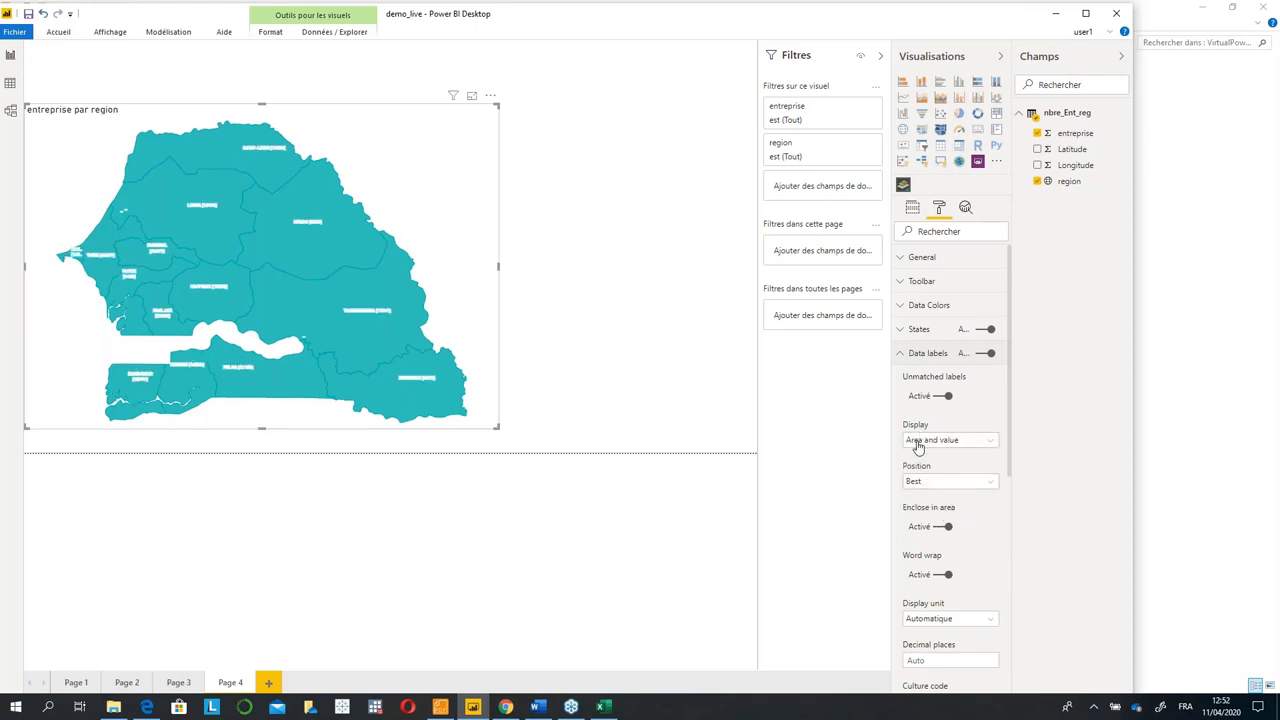
{"action": "mouse_move", "coordinate": [374, 314]}
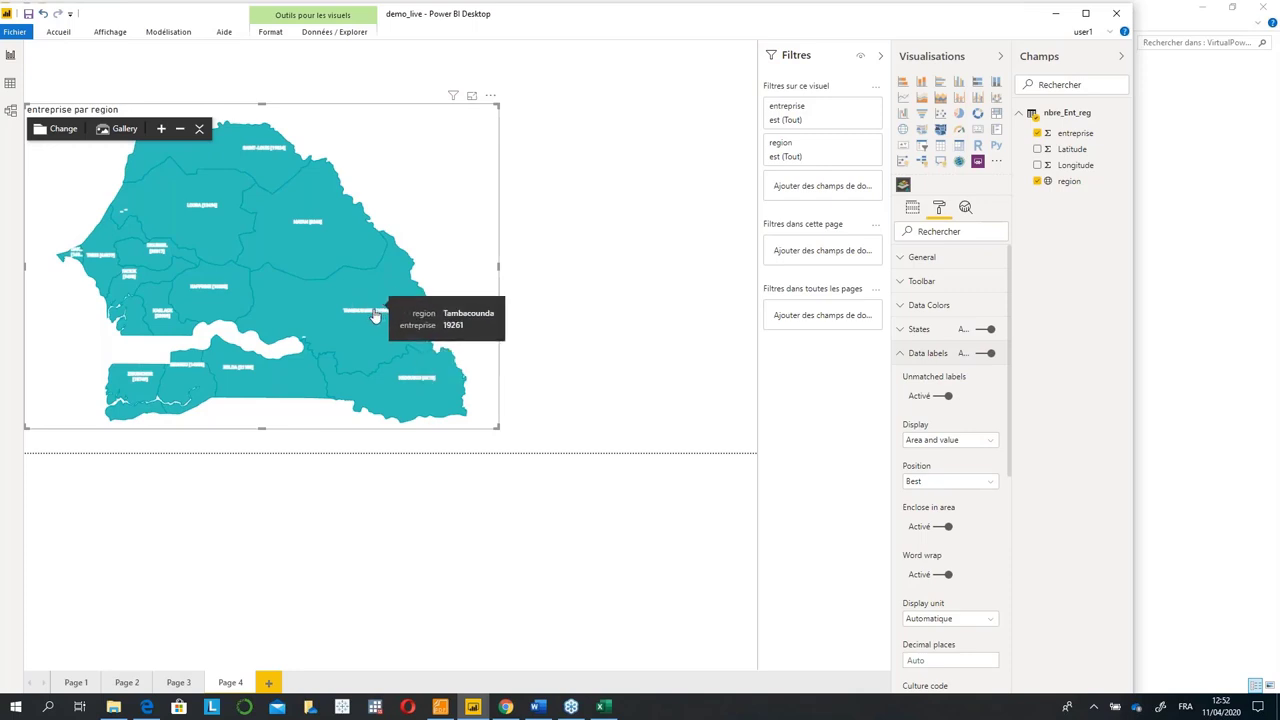
{"action": "left_click", "coordinate": [903, 352]}
Try the Show all data colors option to give each region its own color, switching it on and off.
{"action": "left_click", "coordinate": [906, 306]}
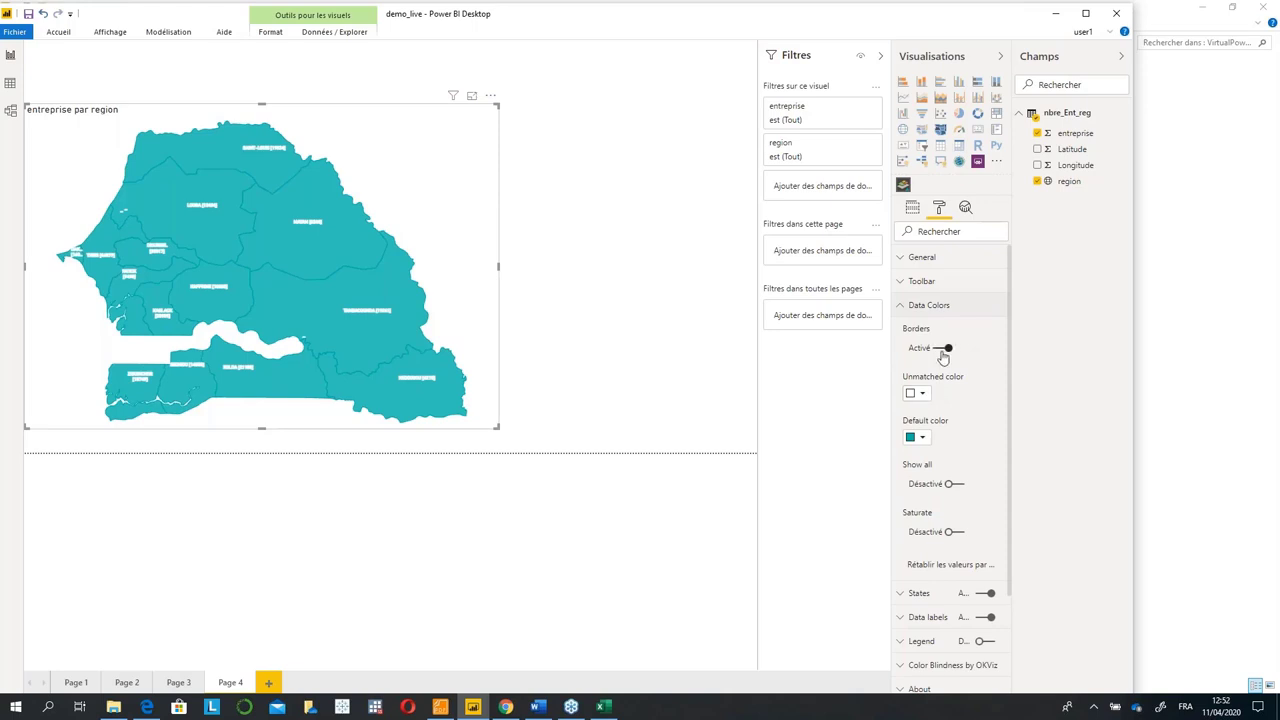
{"action": "left_click", "coordinate": [951, 484]}
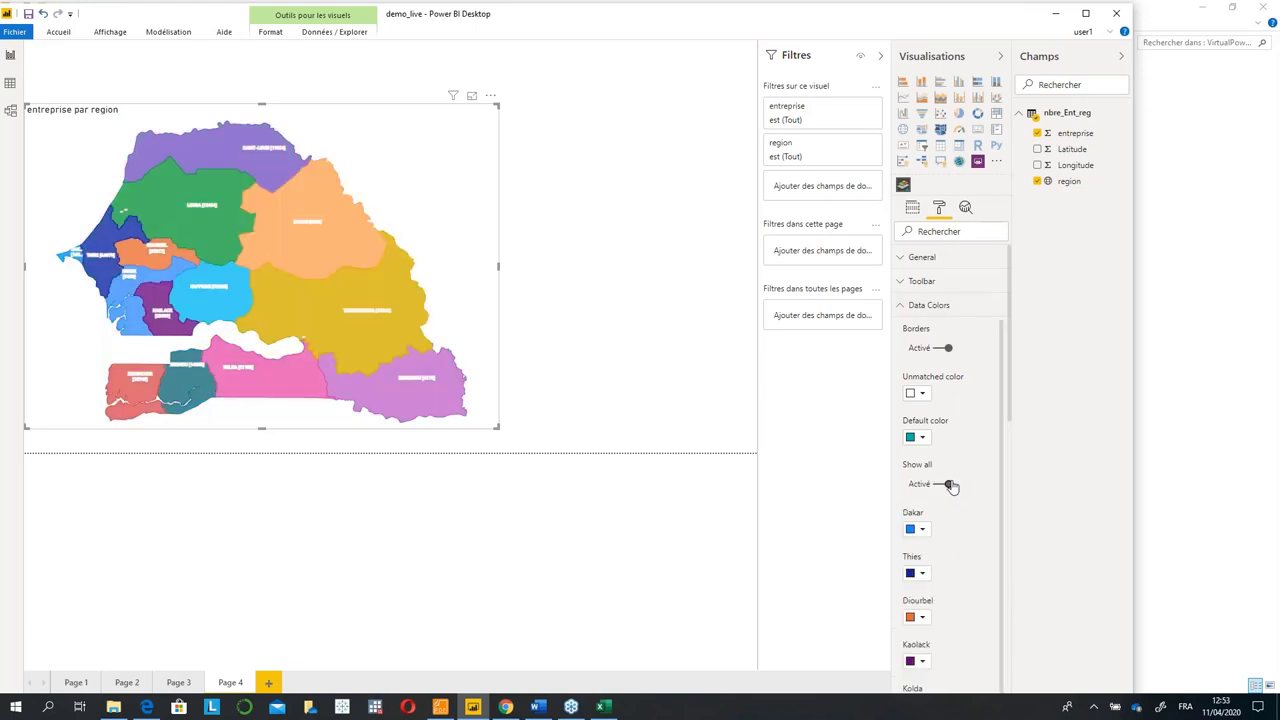
{"action": "left_click", "coordinate": [946, 485]}
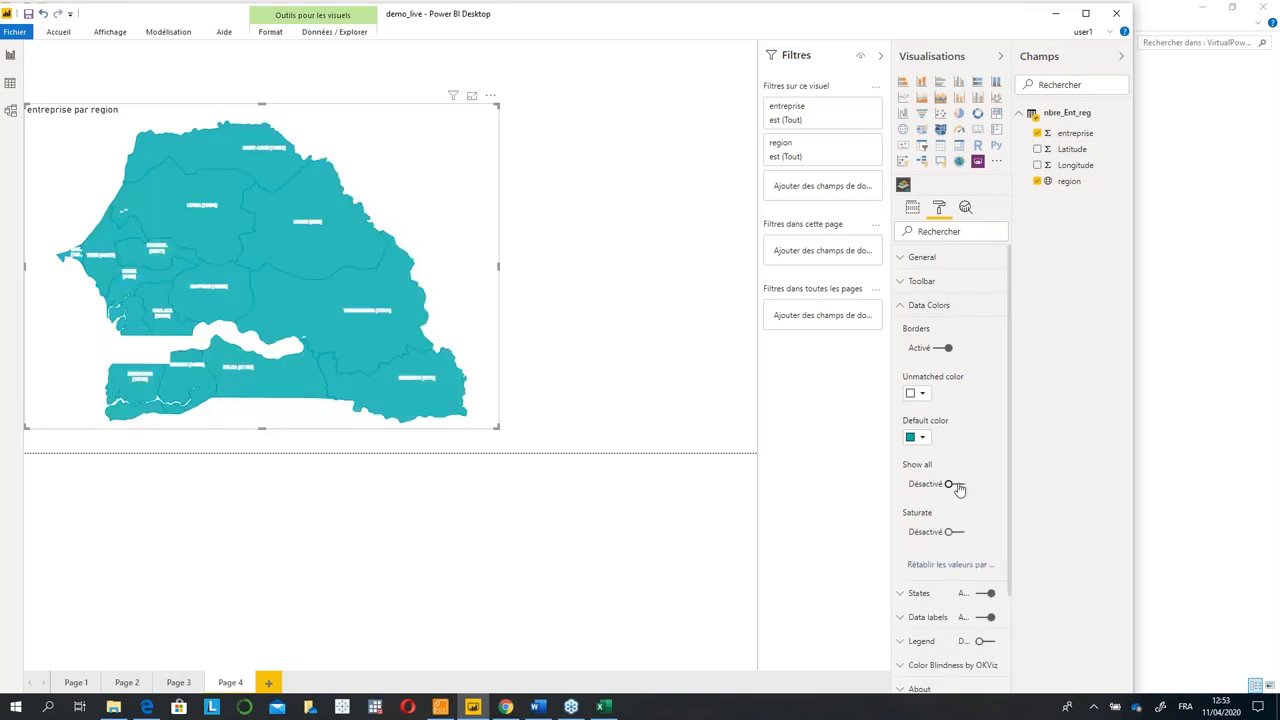
{"action": "left_click", "coordinate": [952, 485]}
{"action": "left_click", "coordinate": [950, 485]}
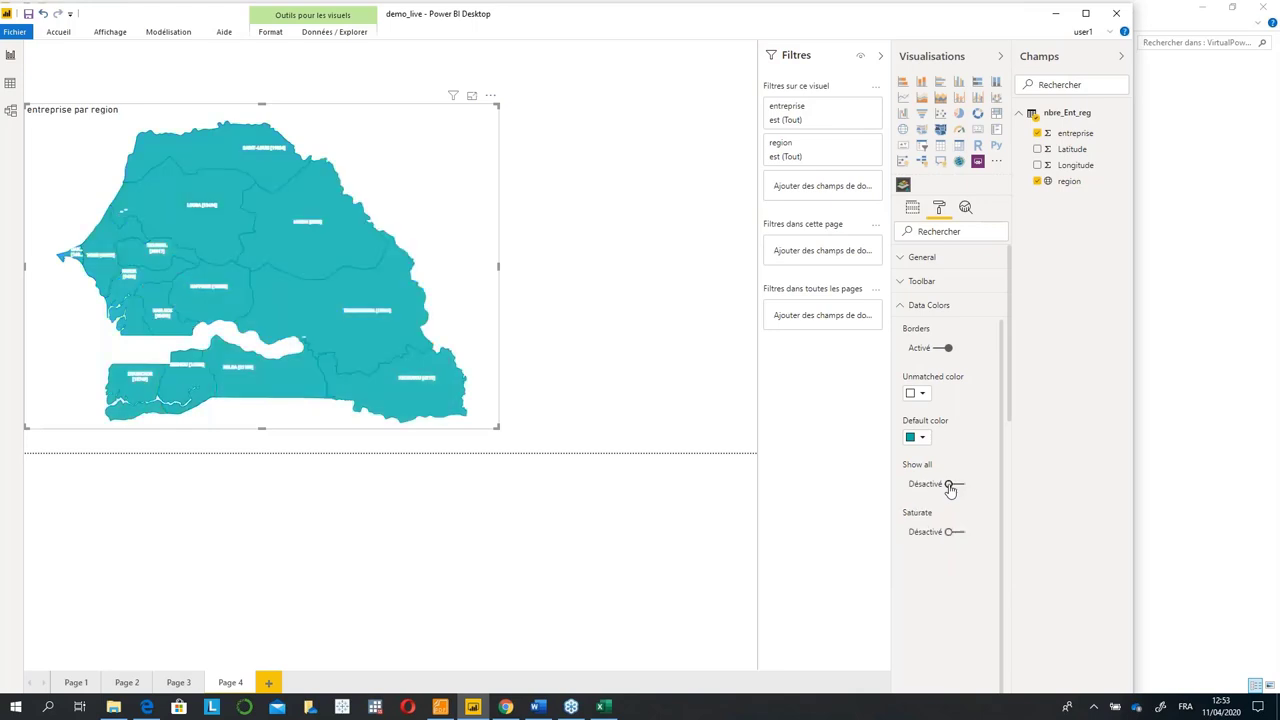
Enable Saturate for the data colors, and set the unmatched color to light orange and the default color to dark brown.
{"action": "left_click", "coordinate": [950, 533]}
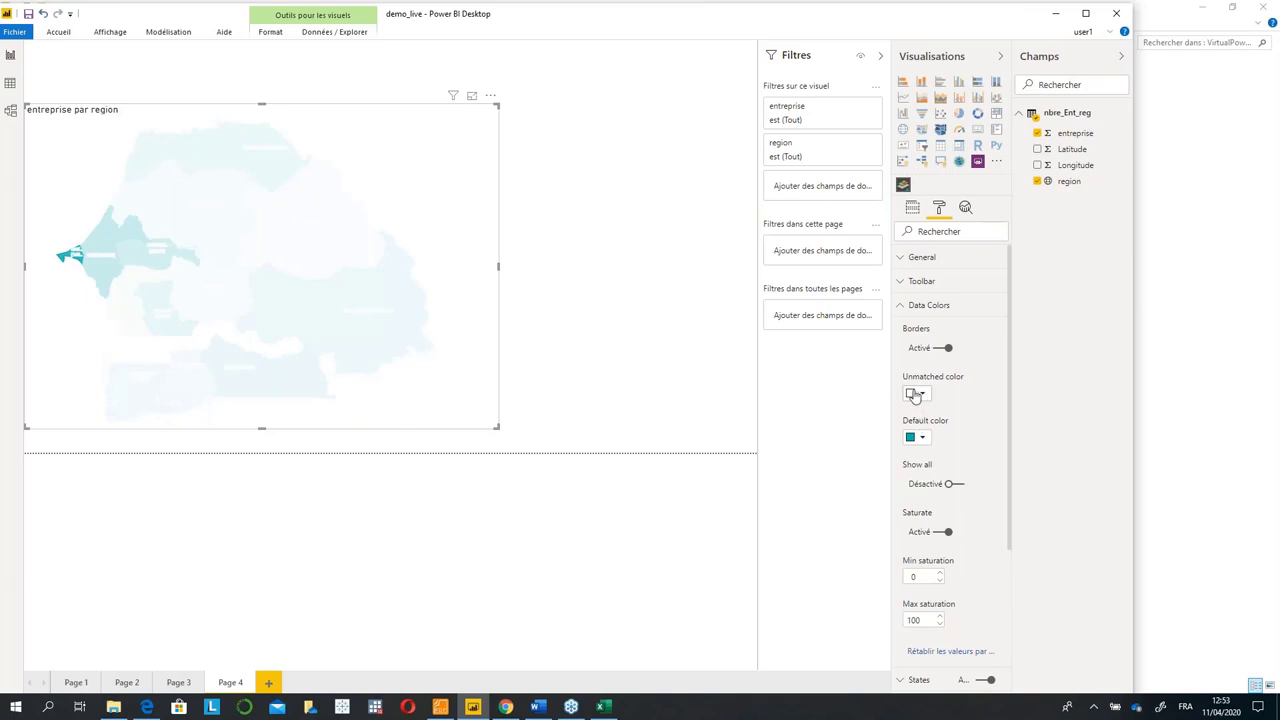
{"action": "left_click", "coordinate": [921, 394]}
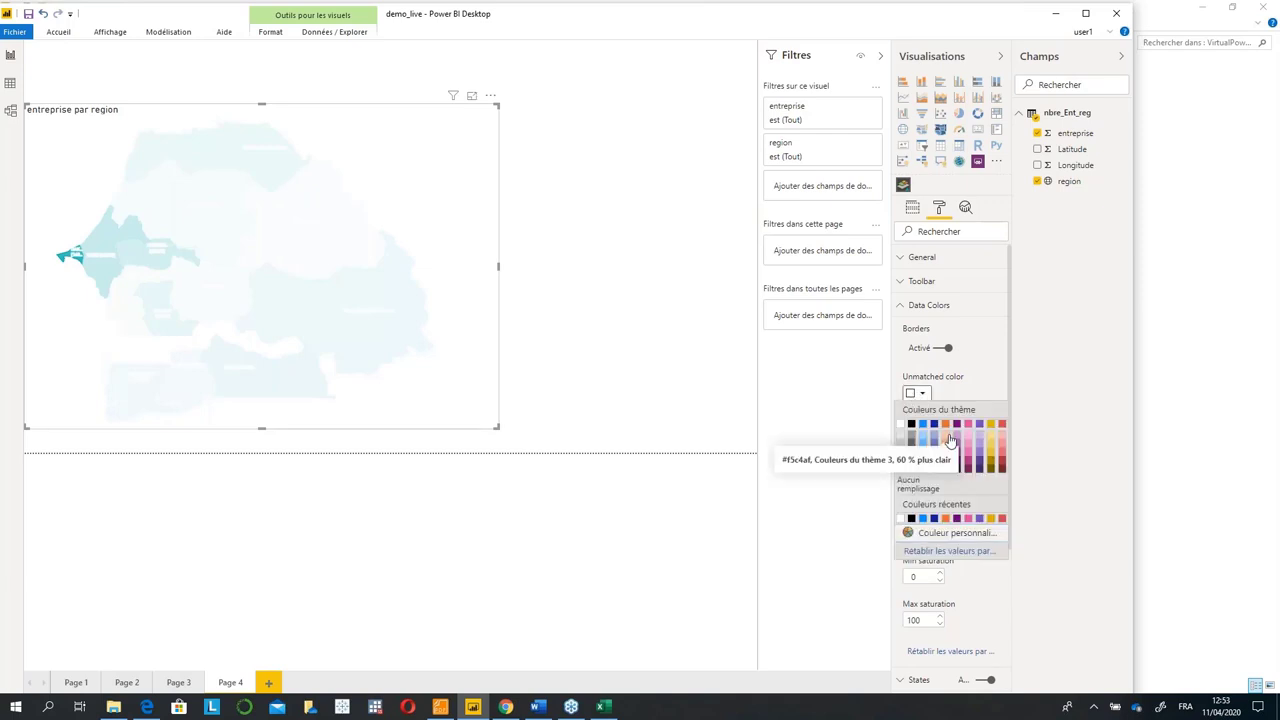
{"action": "left_click", "coordinate": [945, 433]}
{"action": "left_click", "coordinate": [916, 437]}
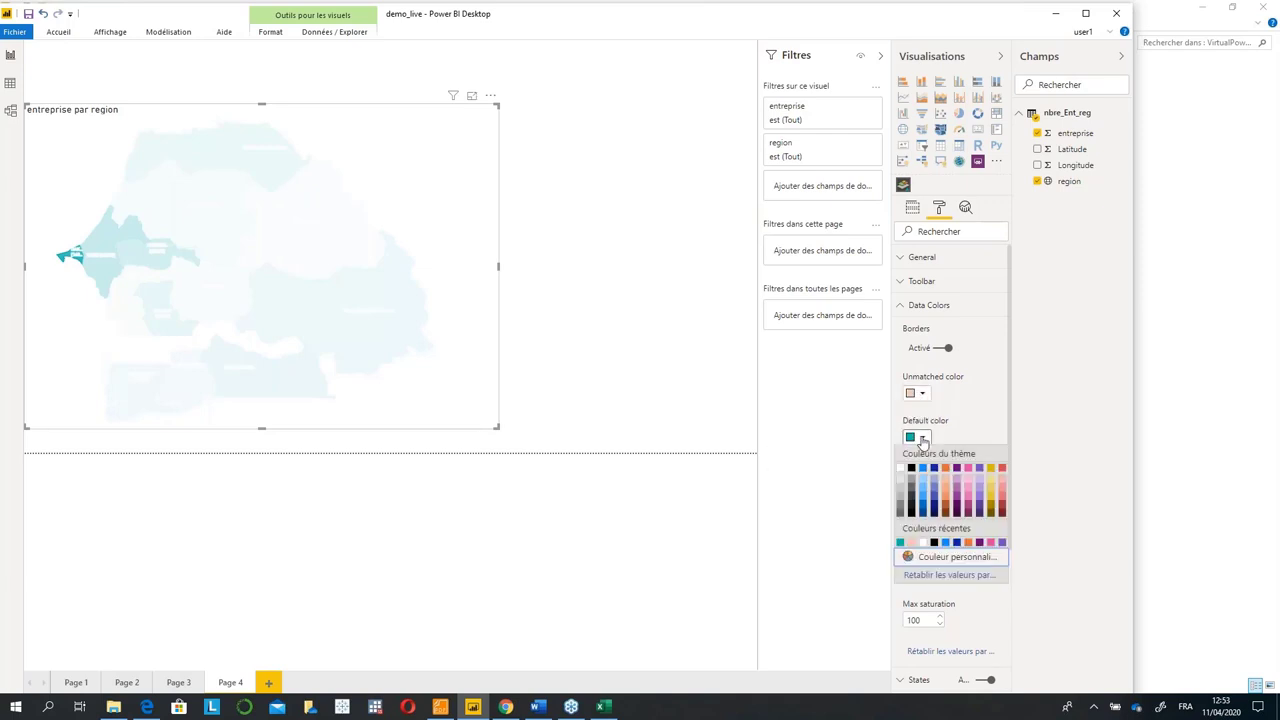
{"action": "left_click", "coordinate": [945, 511]}
{"action": "mouse_move", "coordinate": [414, 329]}
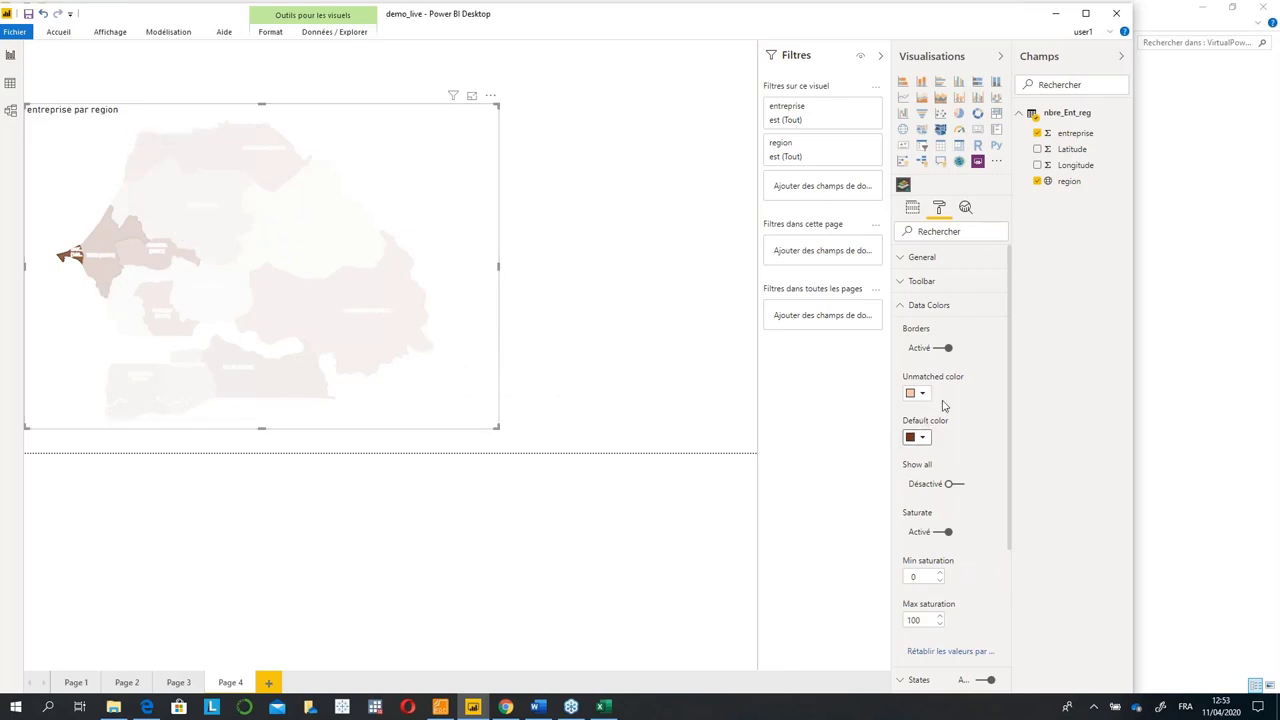
Turn off the region borders and try Show all together with color saturation.
{"action": "left_click", "coordinate": [941, 349]}
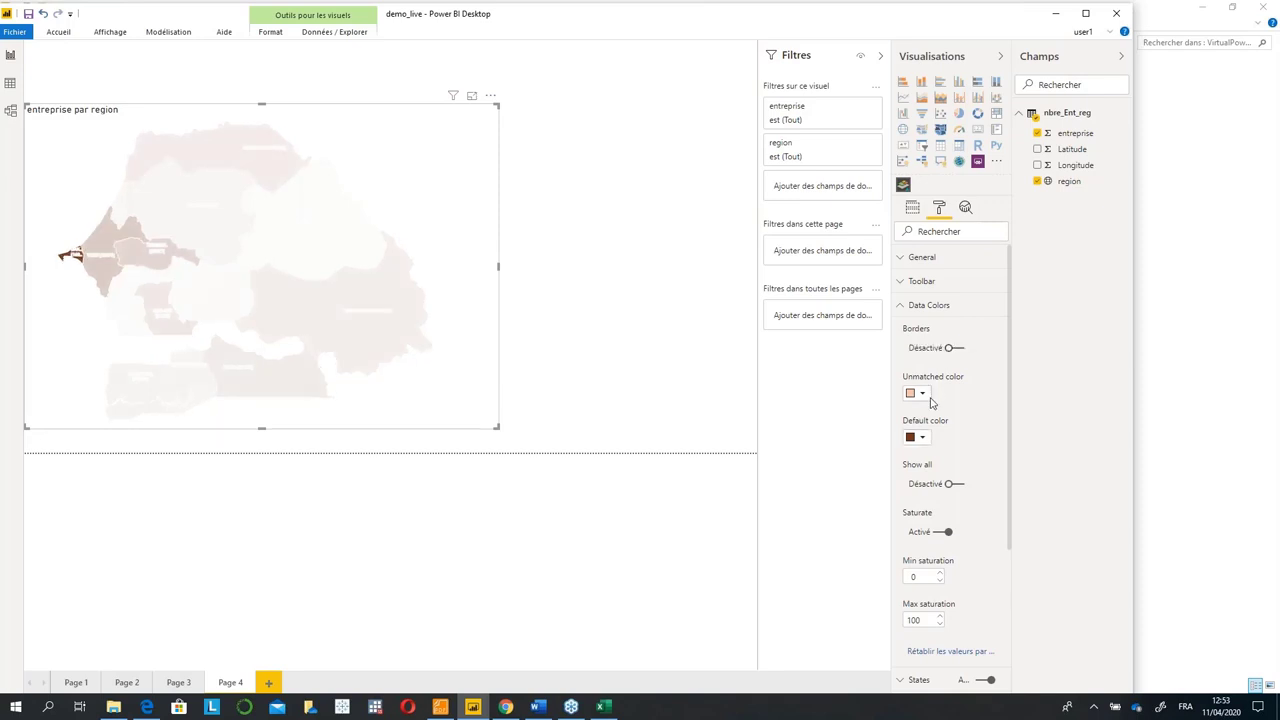
{"action": "left_click", "coordinate": [955, 485]}
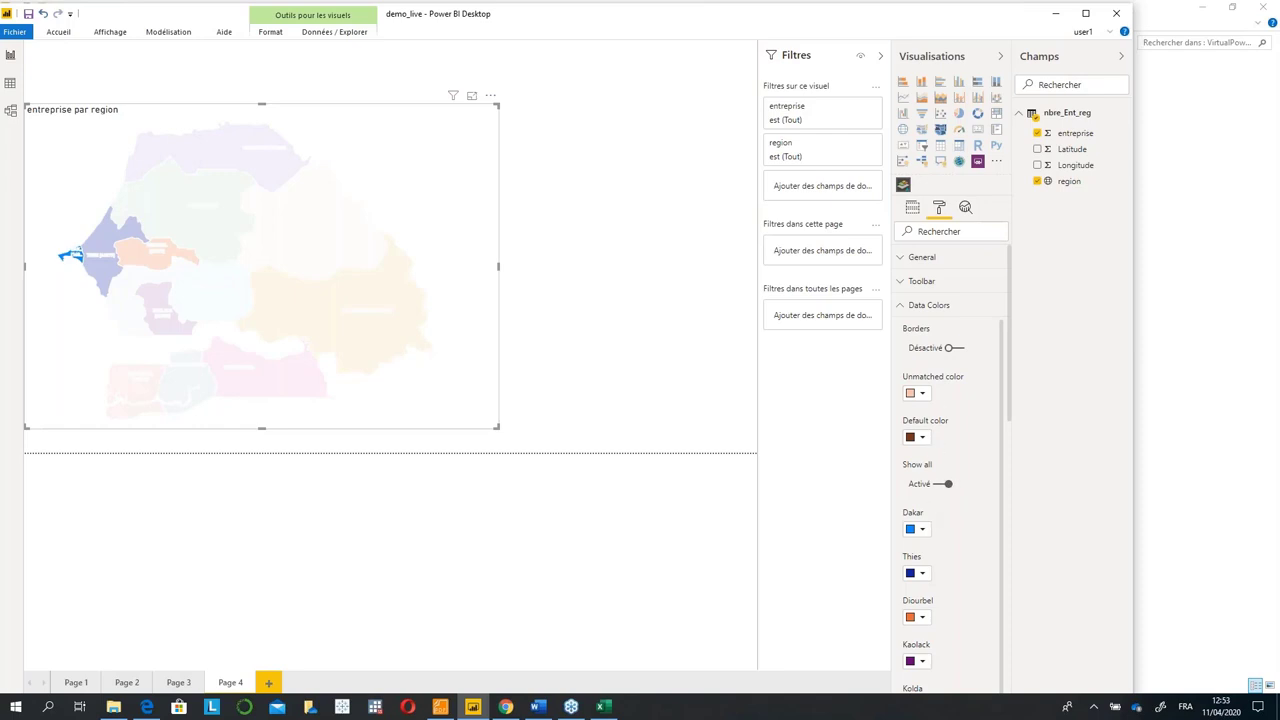
{"action": "scroll", "coordinate": [950, 500], "scroll_direction": "down", "scroll_amount": 2}
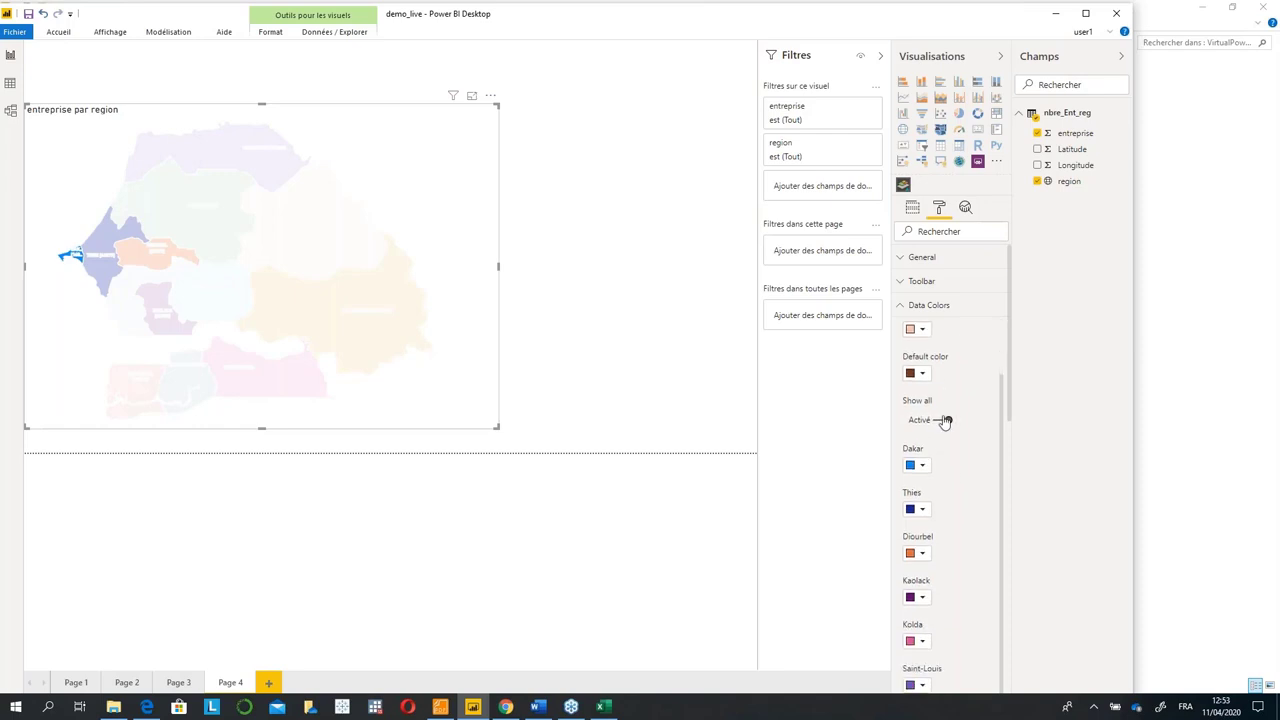
{"action": "left_click", "coordinate": [945, 421]}
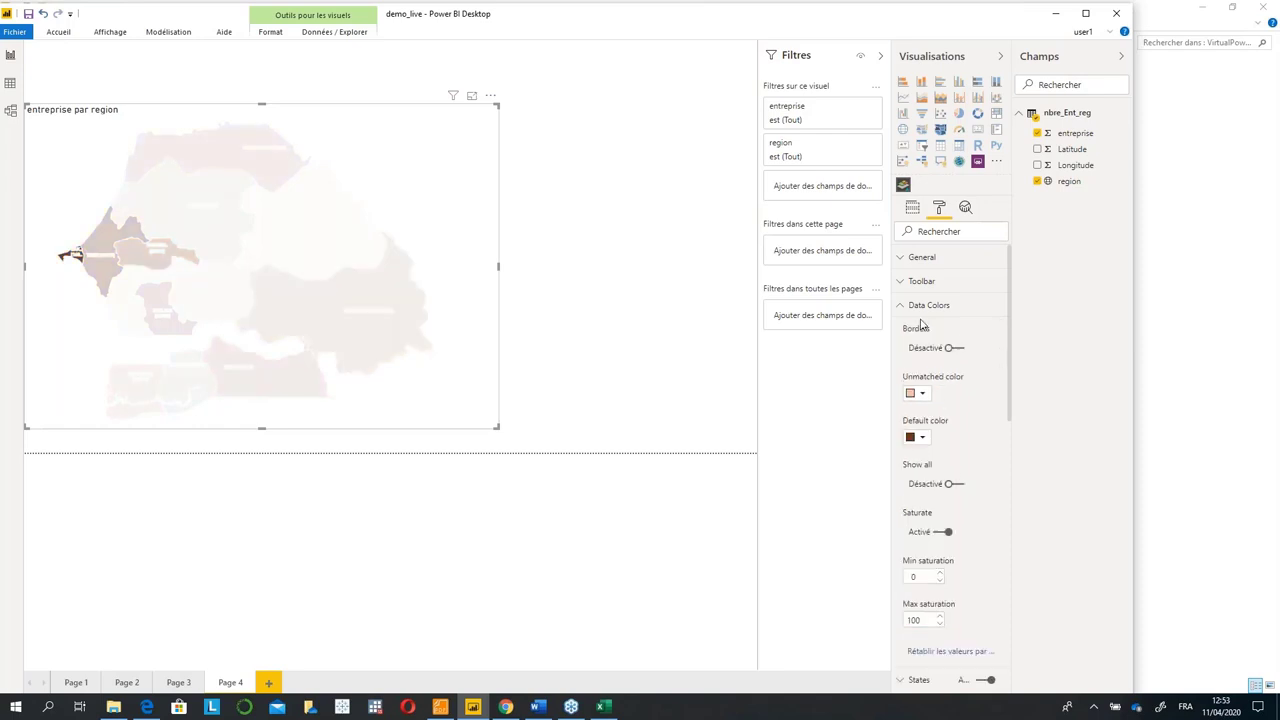
Restore the Synoptic Panel's data colors to their default values and collapse their settings.
{"action": "scroll", "coordinate": [933, 503], "scroll_direction": "down", "scroll_amount": 3}
{"action": "left_click", "coordinate": [937, 523]}
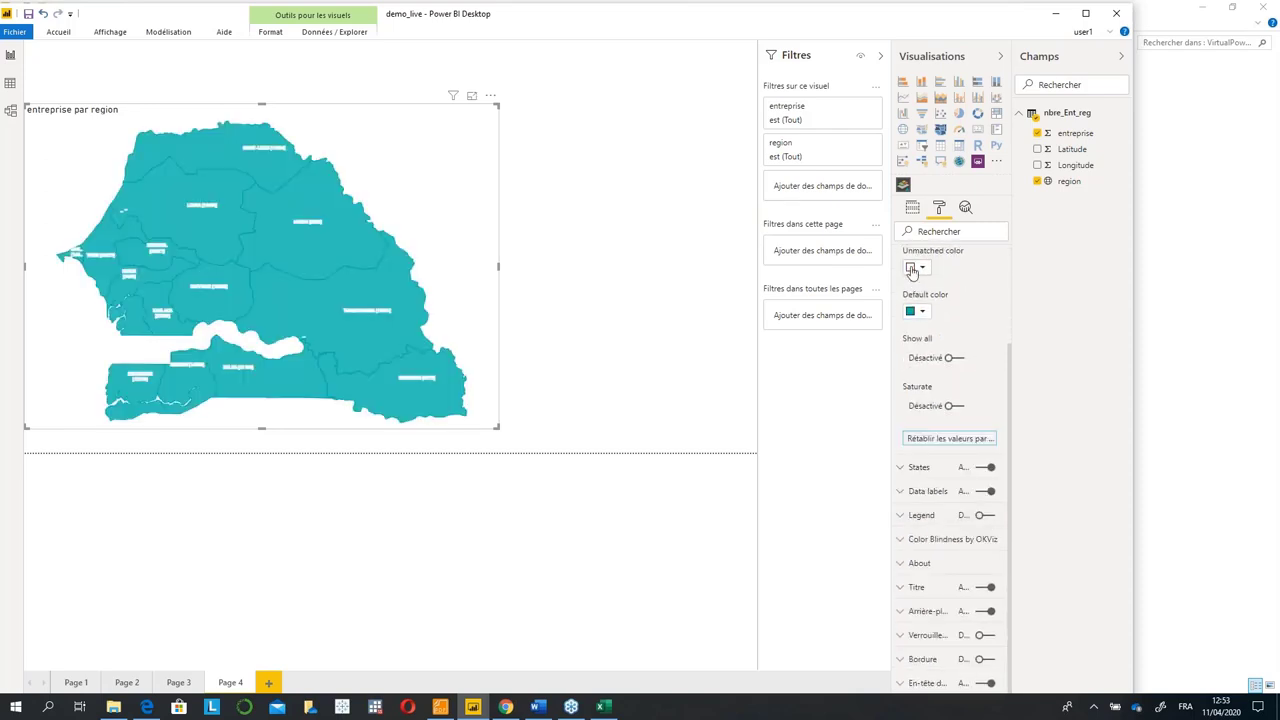
{"action": "scroll", "coordinate": [912, 277], "scroll_direction": "up", "scroll_amount": 3}
{"action": "left_click", "coordinate": [903, 308]}
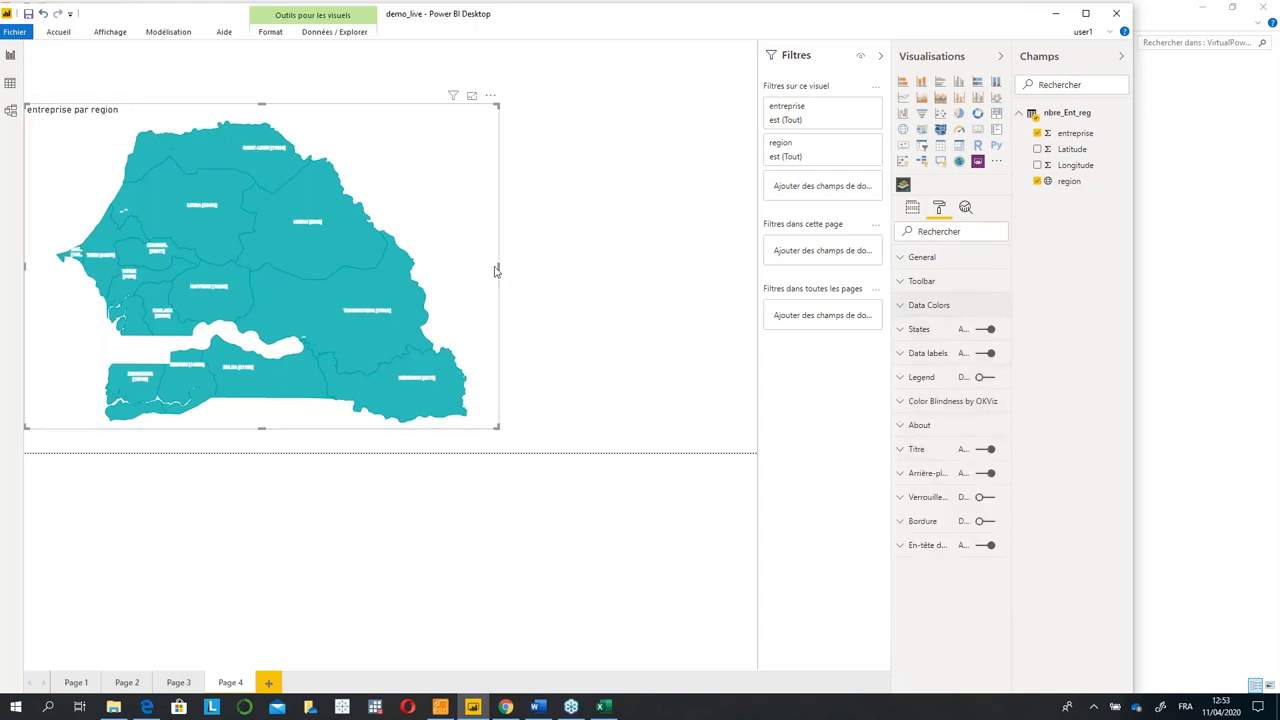
Narrow the Synoptic Panel visual by about 30 percent from its right edge and deselect it.
{"action": "mouse_move", "coordinate": [500, 270]}
{"action": "mouse_move", "coordinate": [456, 276]}
{"action": "left_click_drag", "start_coordinate": [493, 265], "coordinate": [363, 263]}
{"action": "left_click", "coordinate": [429, 383]}
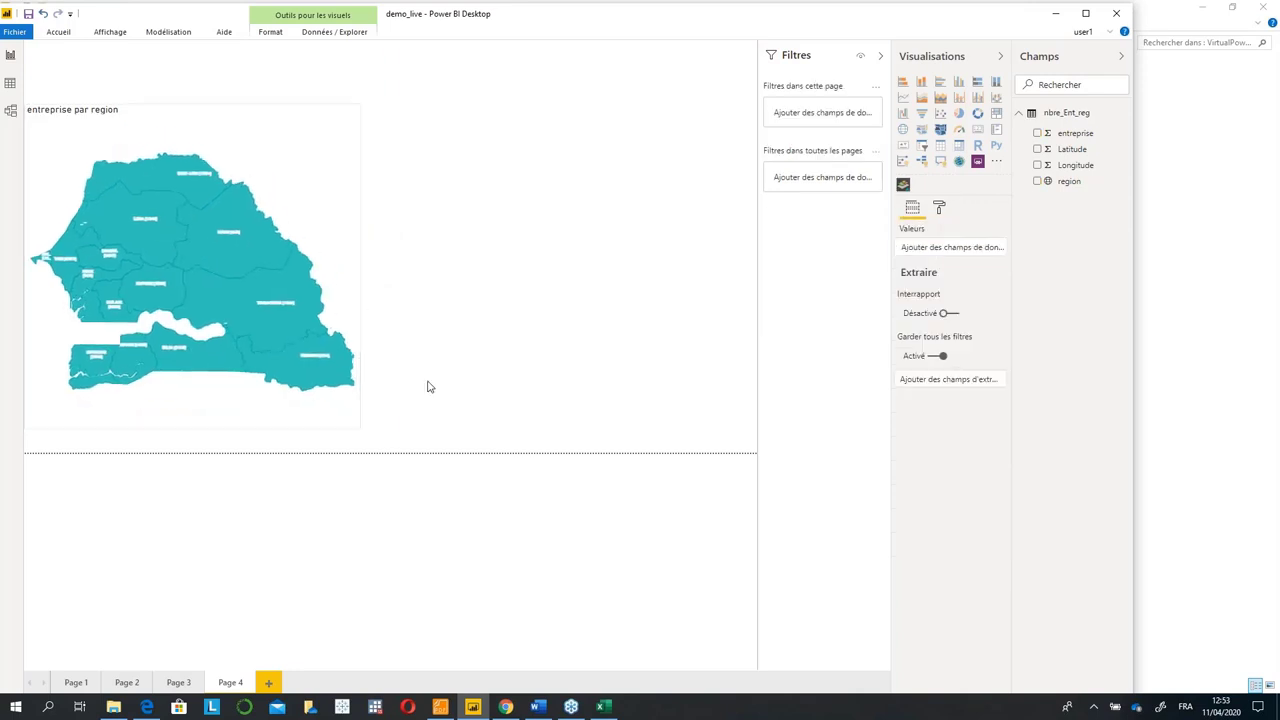
Switch to the presentation in Foxit Reader and select the text "Mapbox Power bi : Link".
{"action": "left_click", "coordinate": [441, 706]}
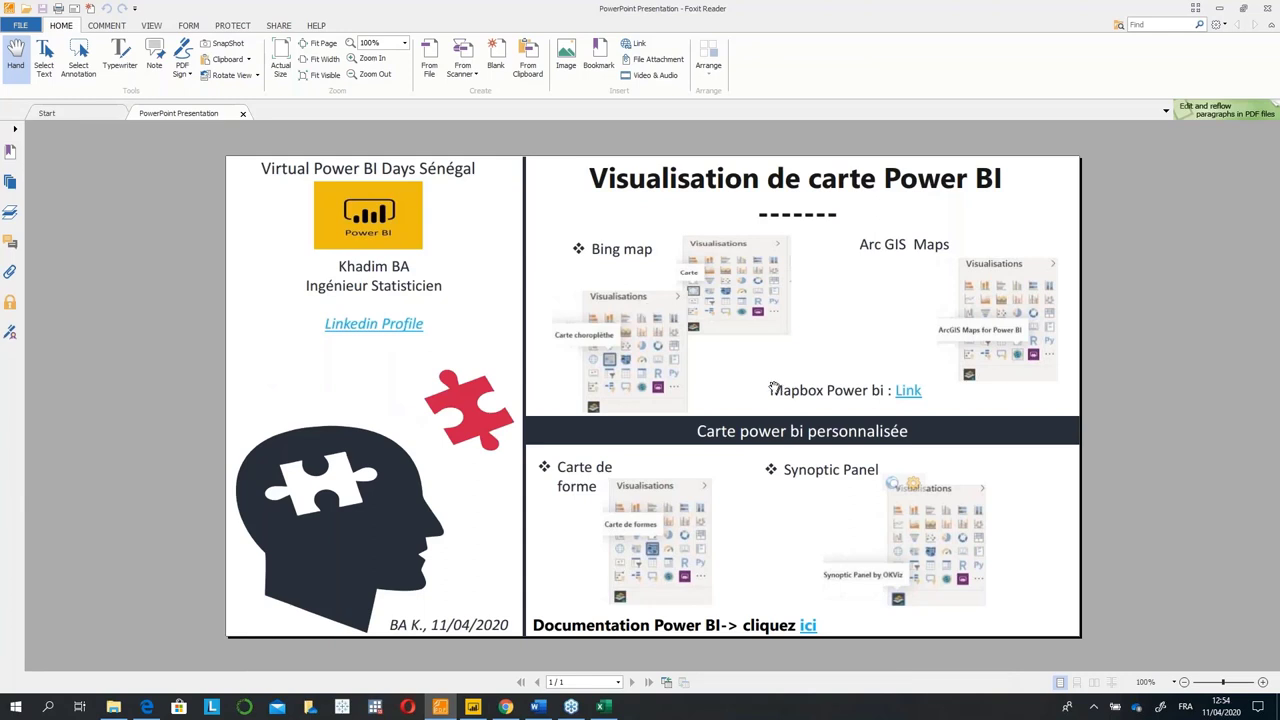
{"action": "left_click_drag", "start_coordinate": [762, 393], "coordinate": [926, 393]}
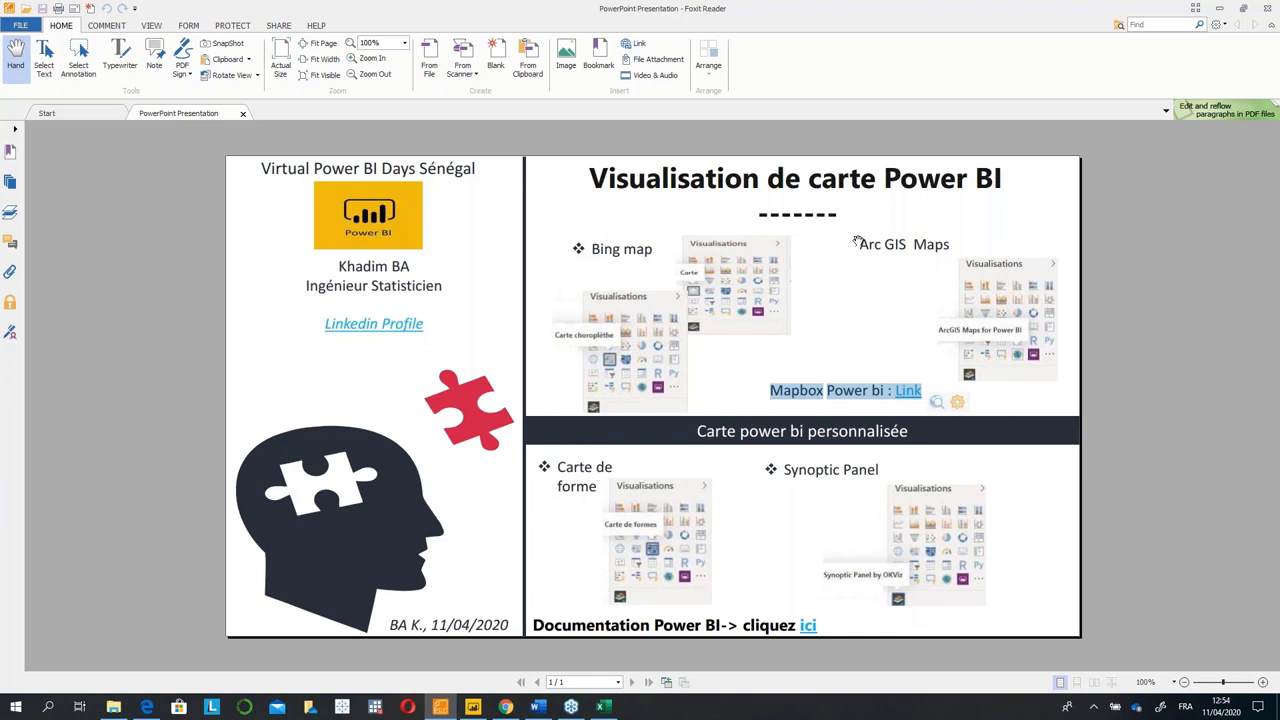
Switch to File Explorer and open the PowerBiDemo_MapBoxArcGis report from the MapboxPowerBI folder.
{"action": "left_click_drag", "start_coordinate": [856, 241], "coordinate": [1046, 356]}
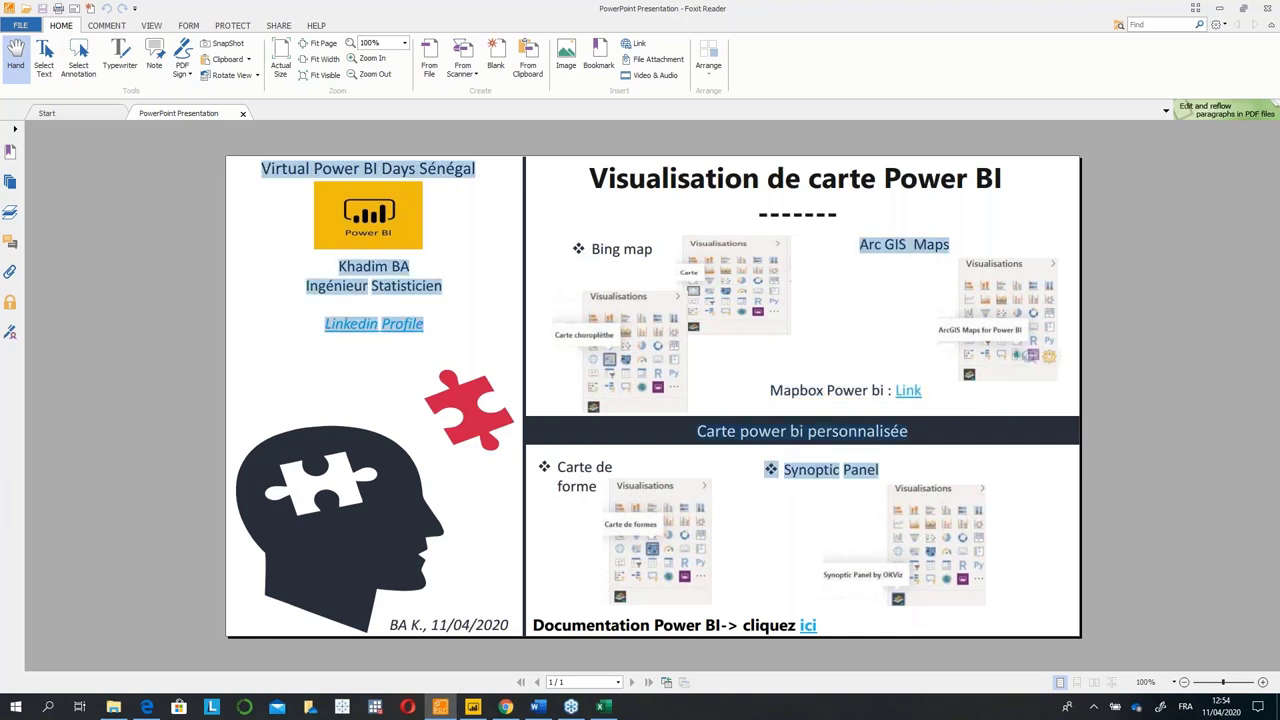
{"action": "left_click", "coordinate": [115, 708]}
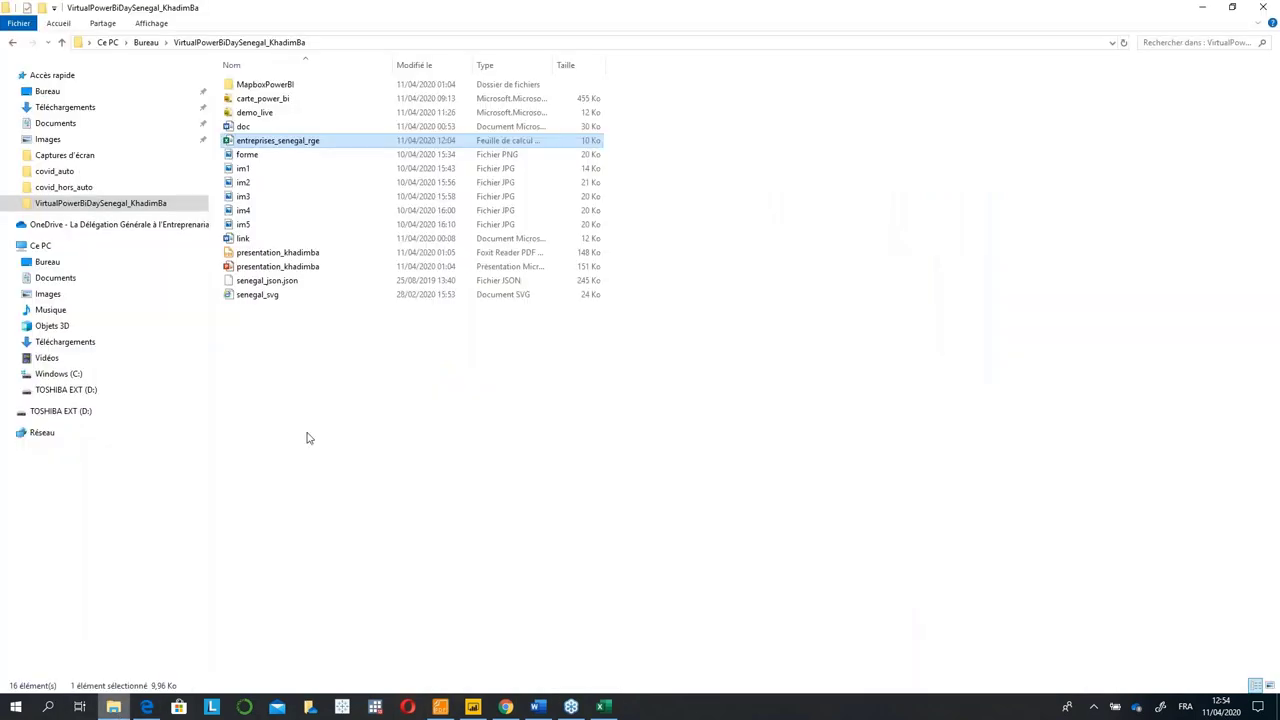
{"action": "double_click", "coordinate": [300, 88]}
{"action": "double_click", "coordinate": [300, 97]}
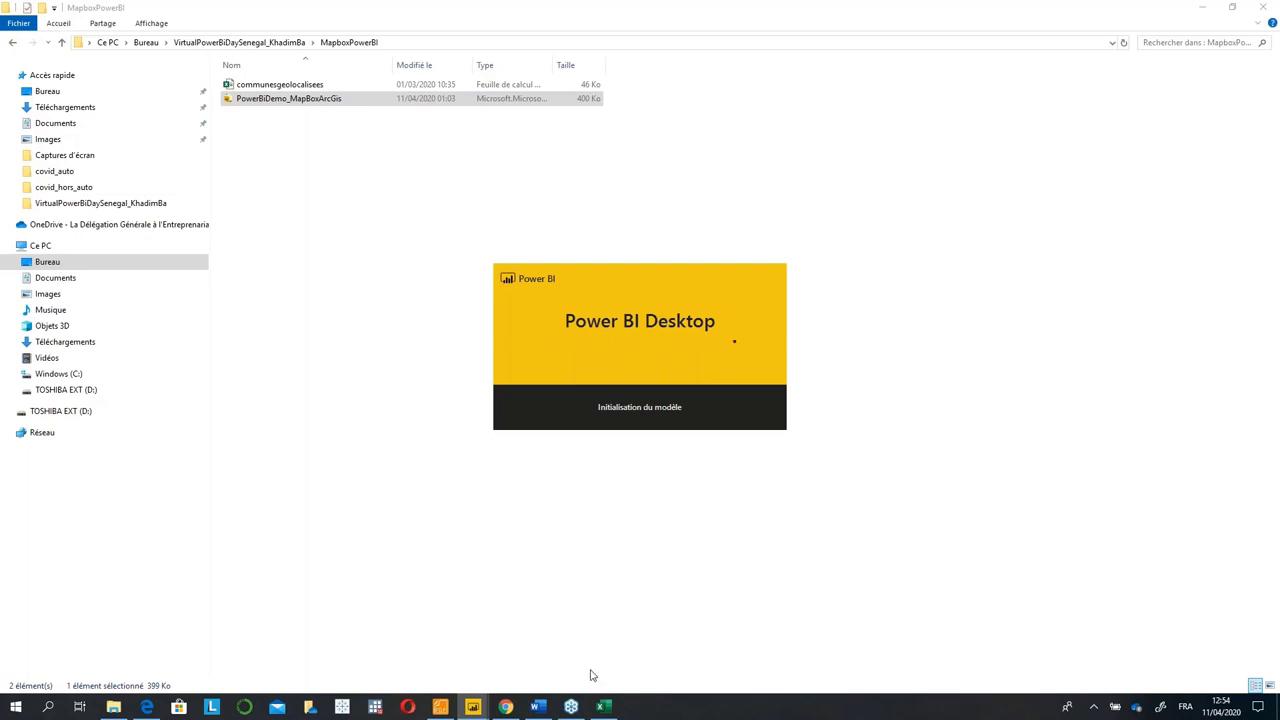
Consult the Power BI documentation link in the Foxit Reader presentation and return to the Power BI report.
{"action": "left_click", "coordinate": [440, 706]}
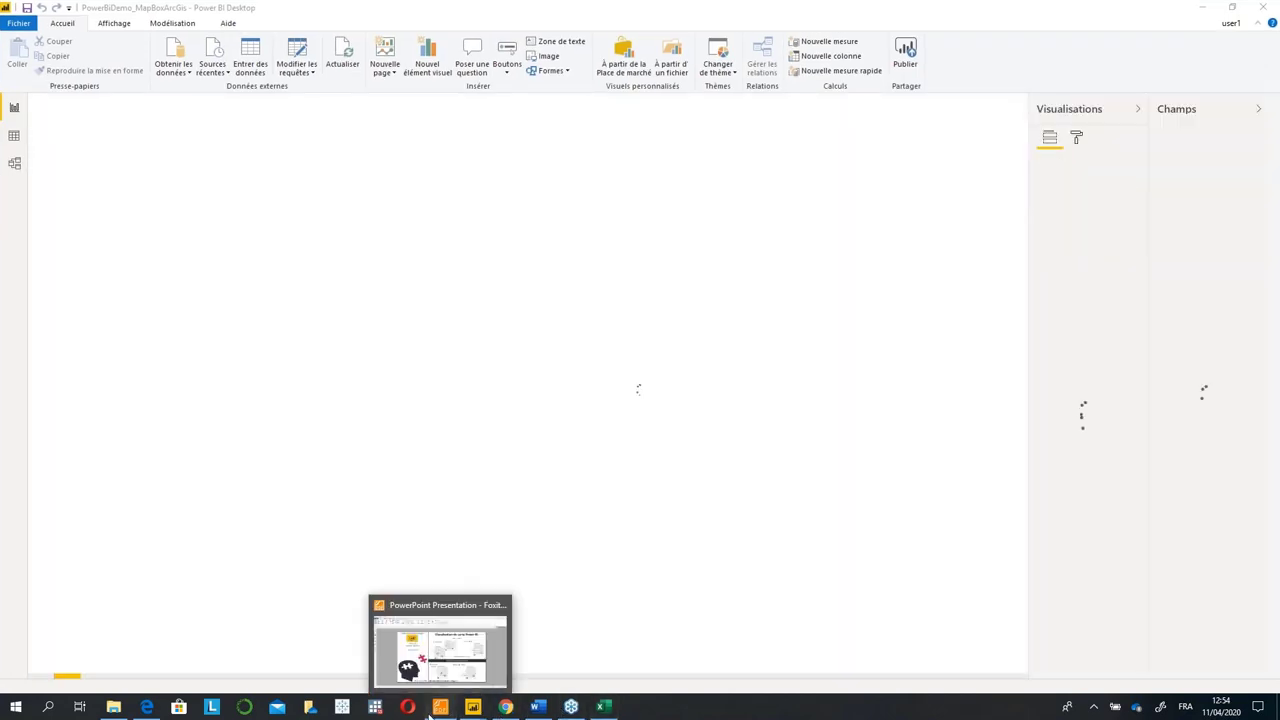
{"action": "left_click", "coordinate": [445, 706]}
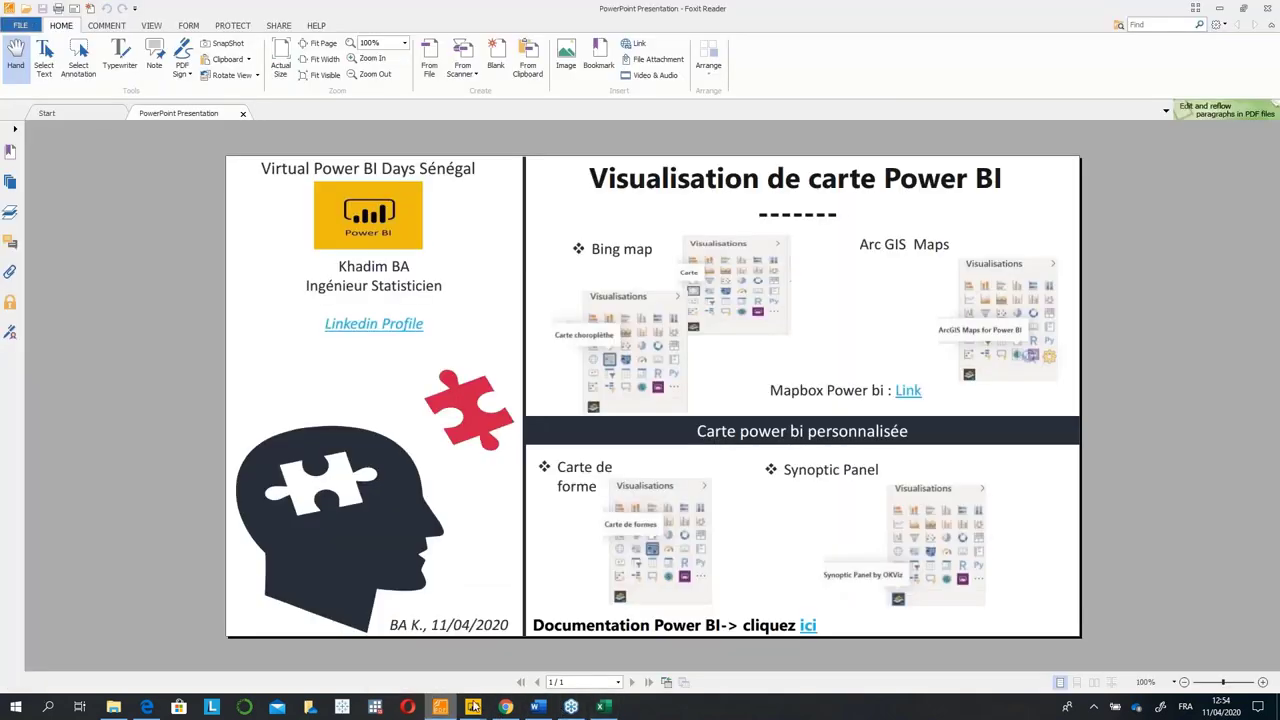
{"action": "left_click", "coordinate": [807, 627]}
{"action": "left_click", "coordinate": [1218, 9]}
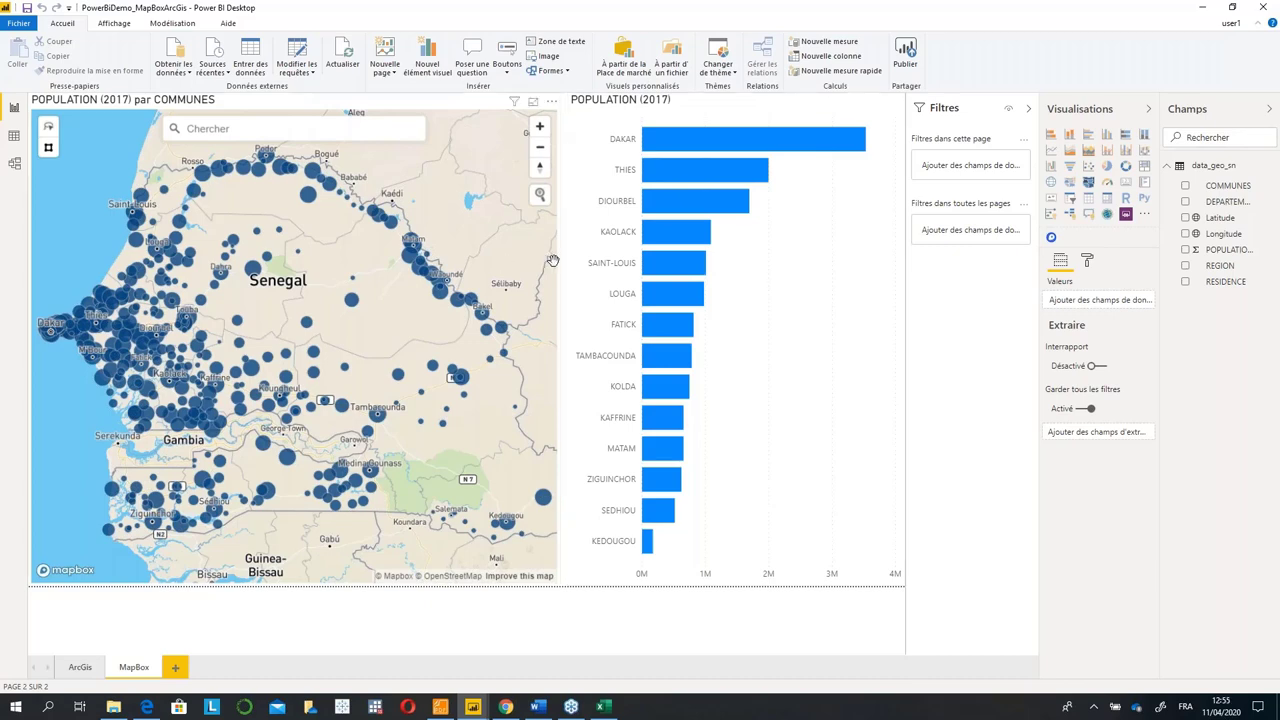
Select the Mapbox map of population by commune and check the Mapbox link in the Foxit Reader presentation.
{"action": "left_click", "coordinate": [520, 350]}
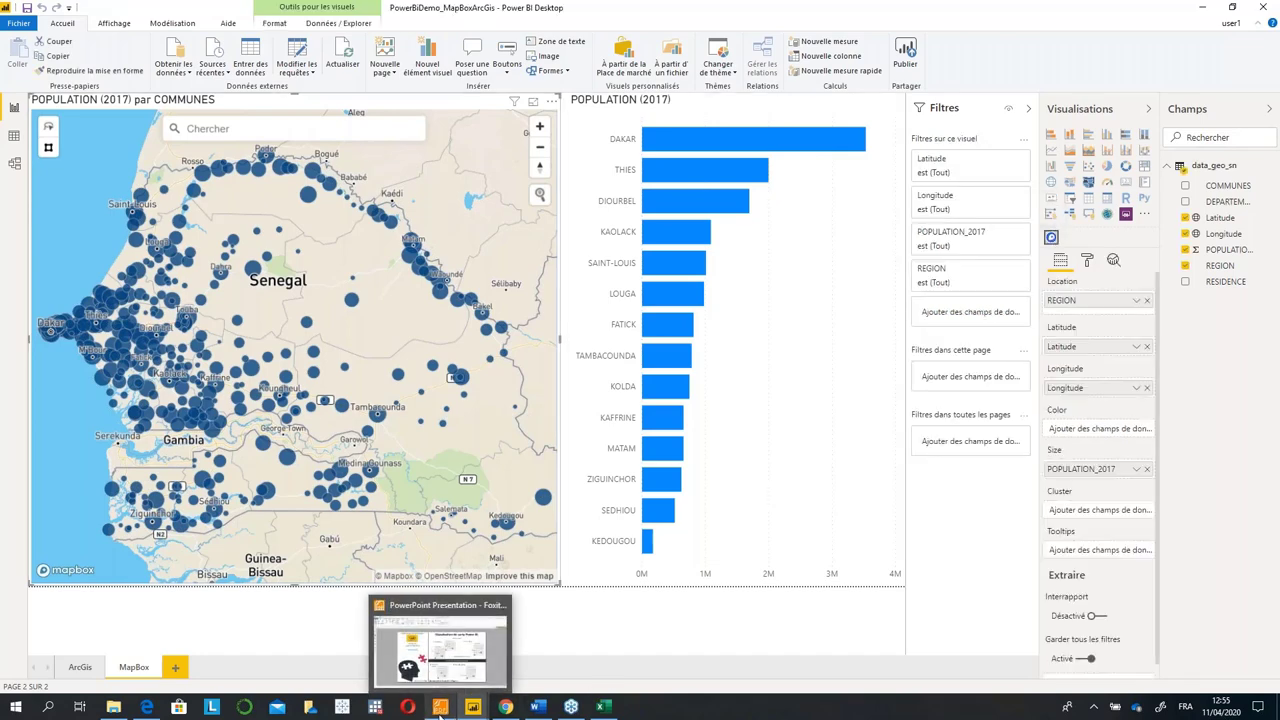
{"action": "left_click", "coordinate": [441, 709]}
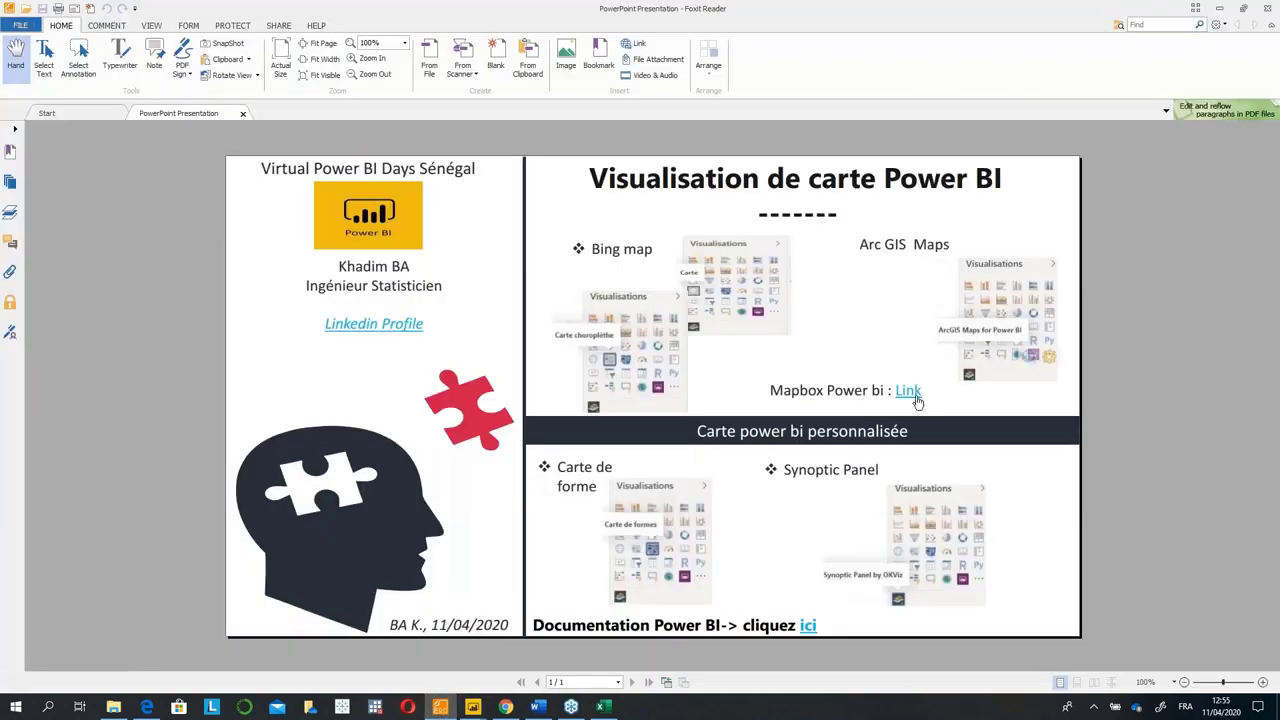
{"action": "left_click", "coordinate": [1220, 10]}
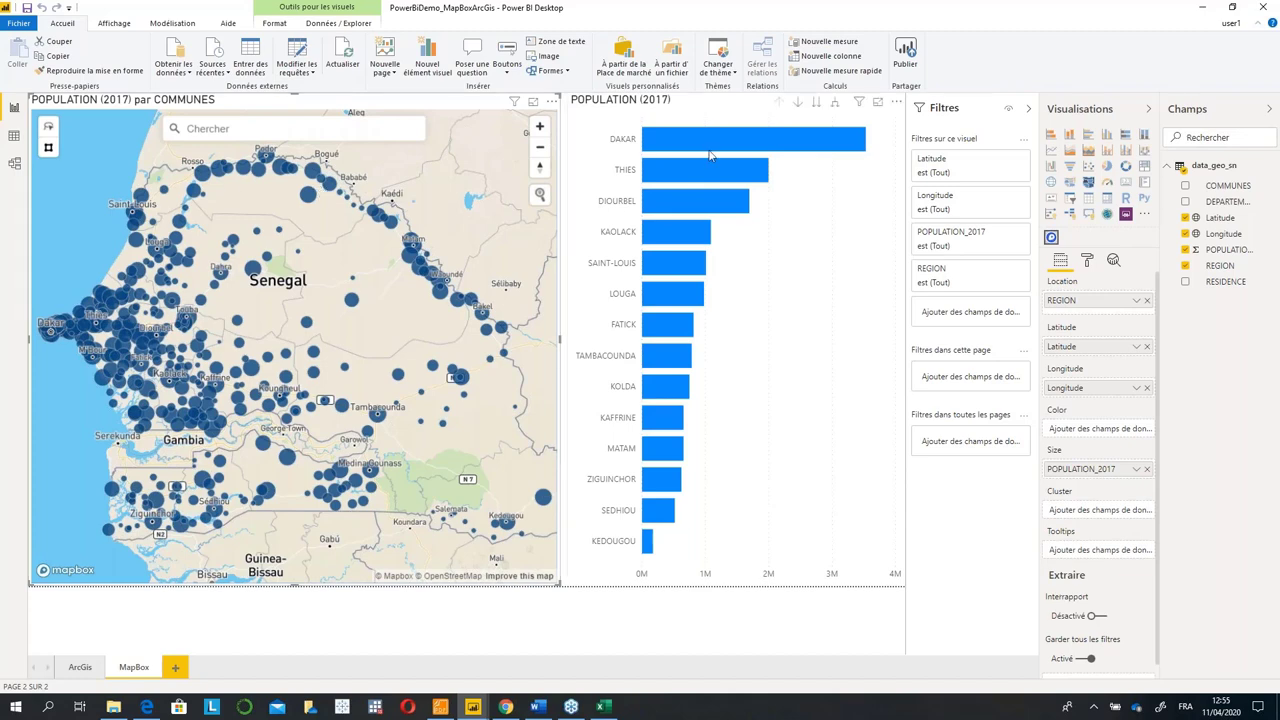
Cross-filter the Mapbox map by the DAKAR bar of the population chart and clear the selection.
{"action": "mouse_move", "coordinate": [709, 152]}
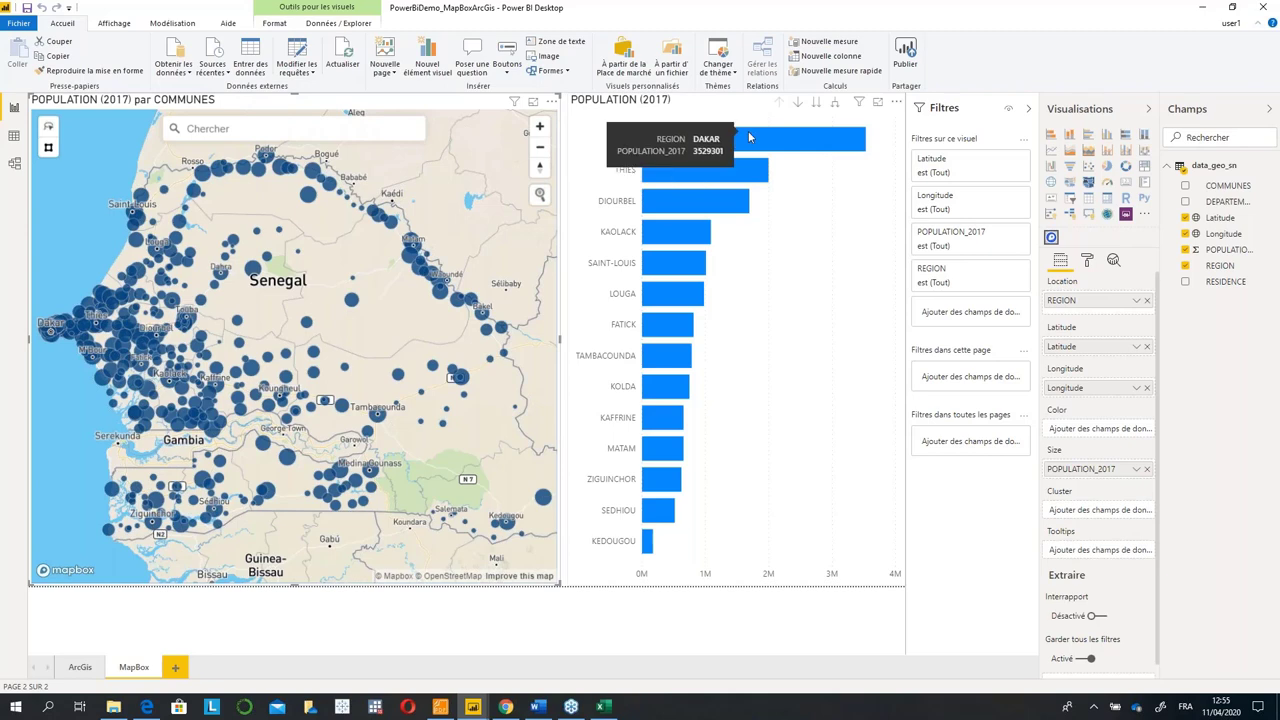
{"action": "left_click", "coordinate": [745, 137]}
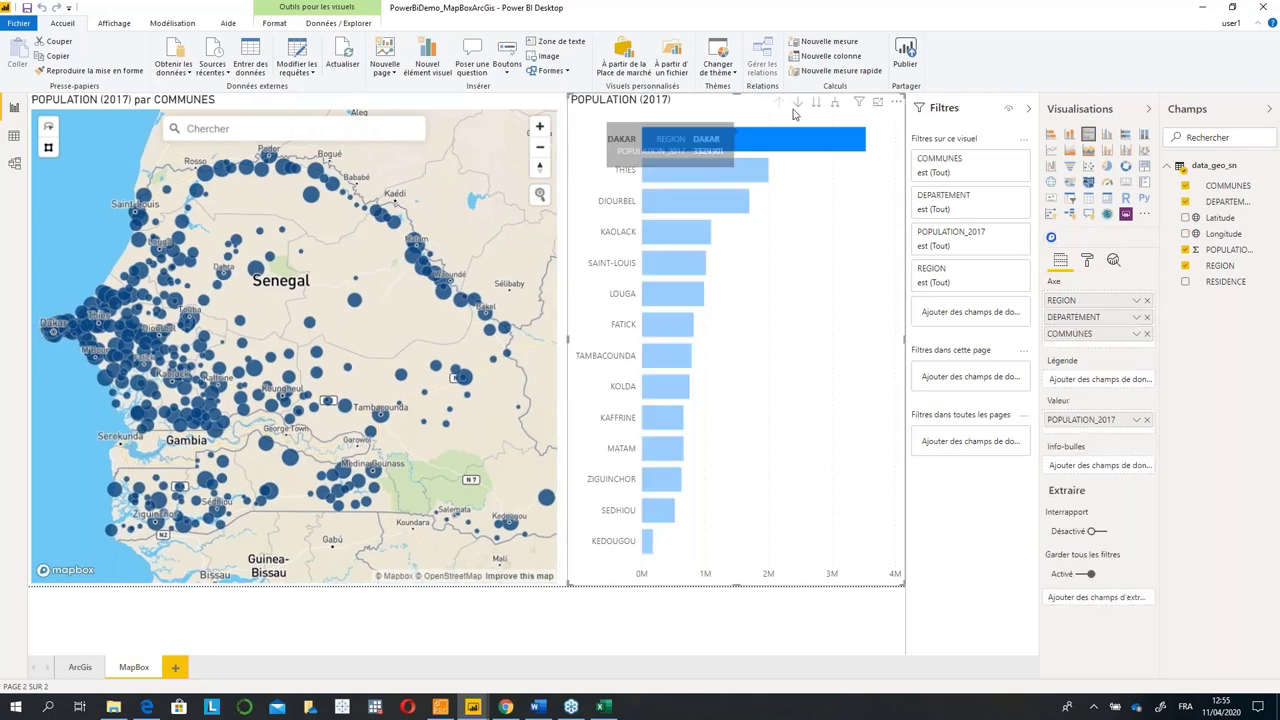
{"action": "left_click", "coordinate": [738, 146]}
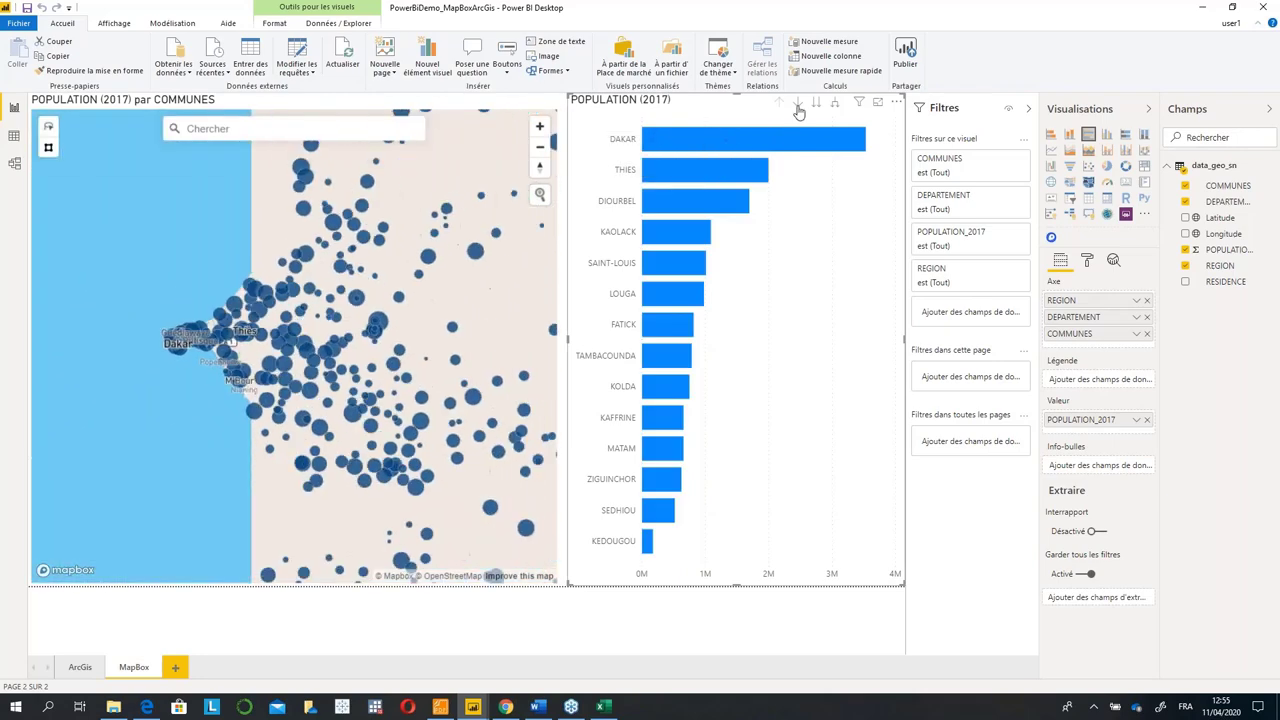
Turn on drill-down mode for the population bar chart, drill into THIES, and return to the region level.
{"action": "left_click", "coordinate": [798, 104]}
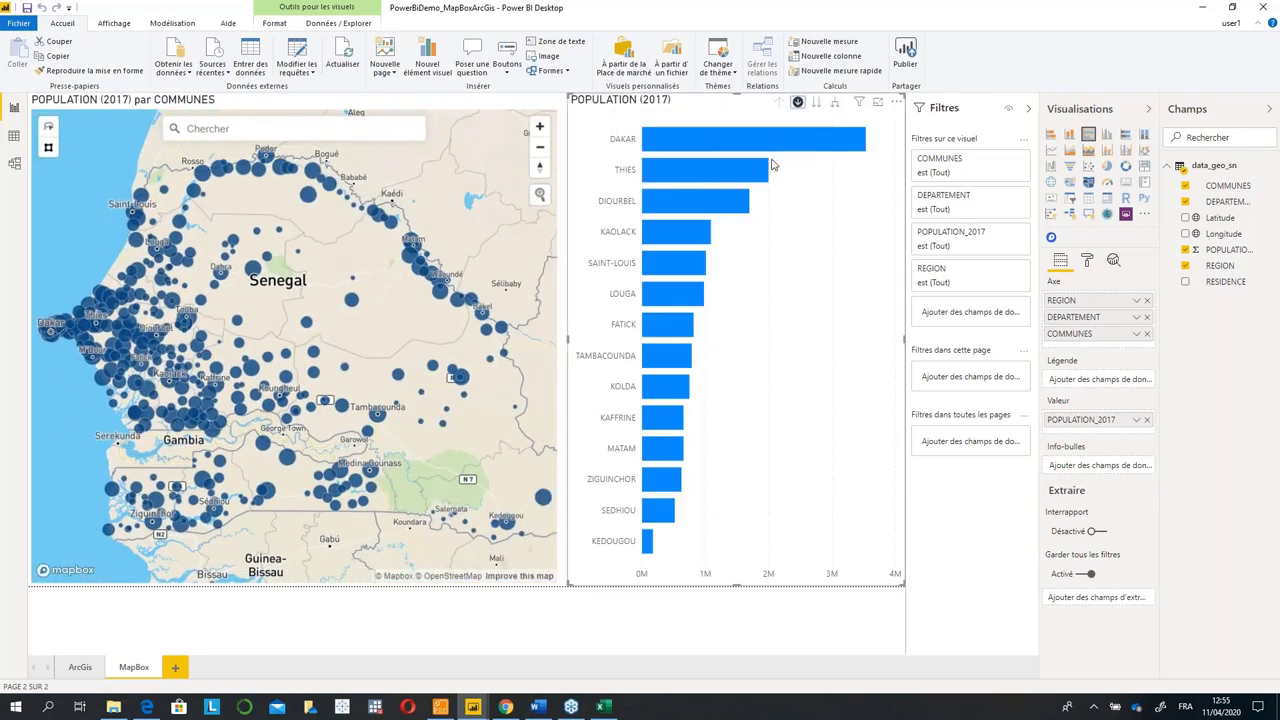
{"action": "left_click", "coordinate": [743, 172]}
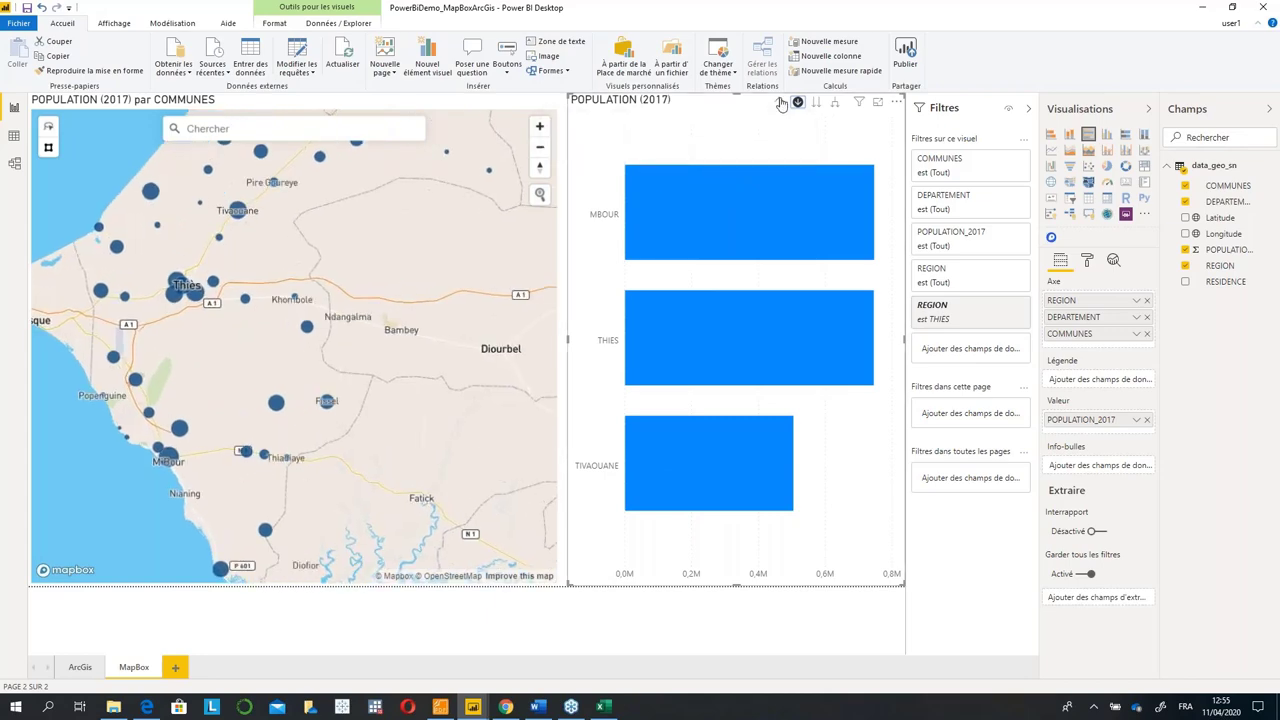
{"action": "left_click", "coordinate": [781, 104]}
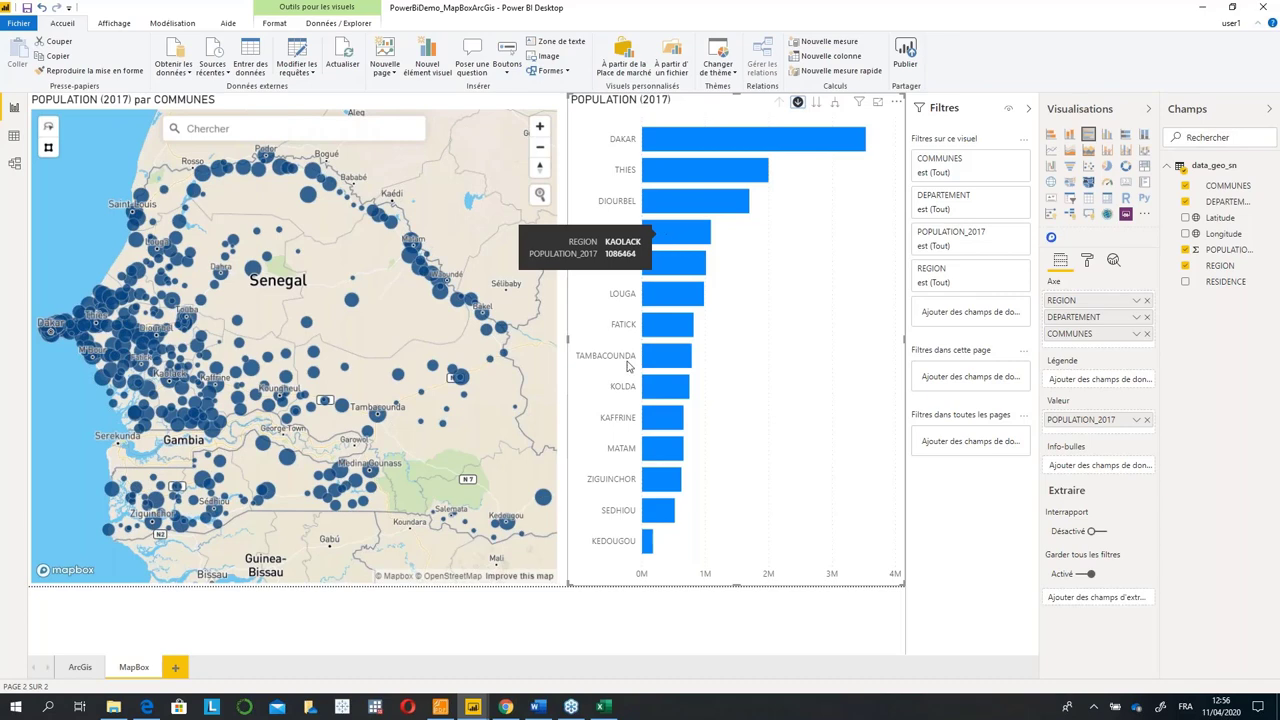
Show the presenter's shared folder on the Power BI Days Avril 2020 SharePoint site in Chrome and return to the Foxit Reader presentation.
{"action": "left_click", "coordinate": [571, 706]}
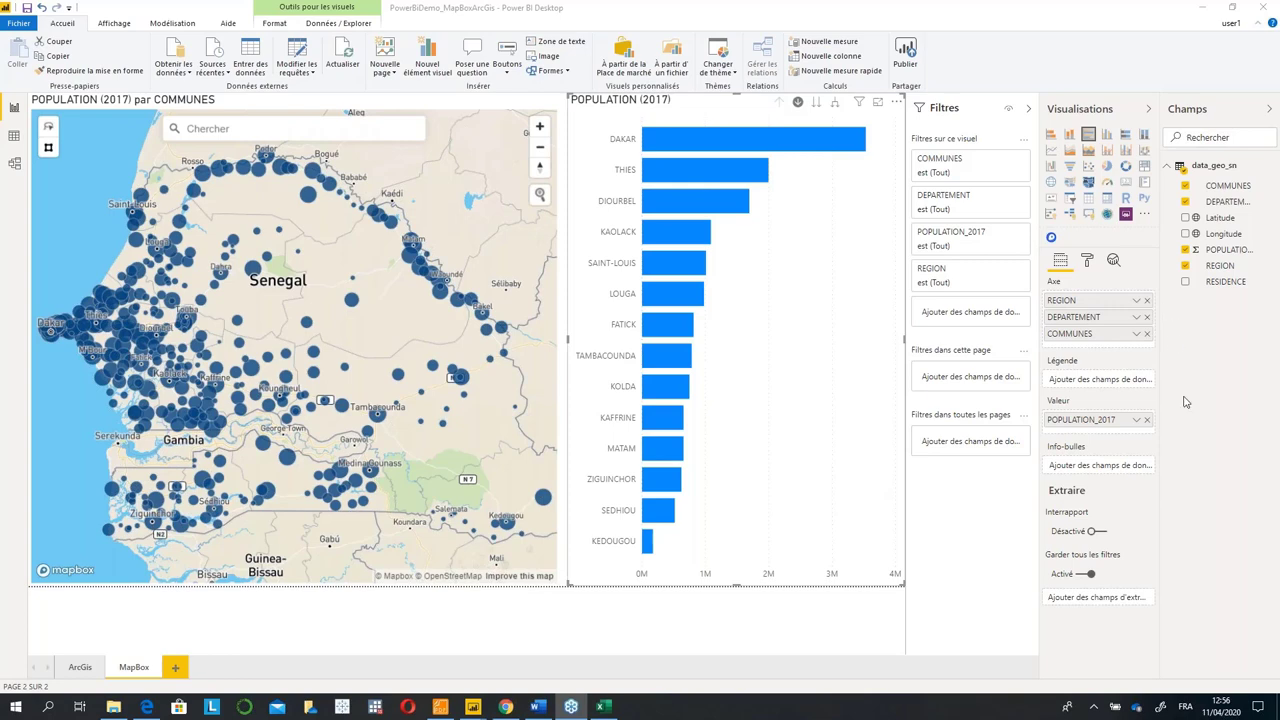
{"action": "left_click", "coordinate": [505, 708]}
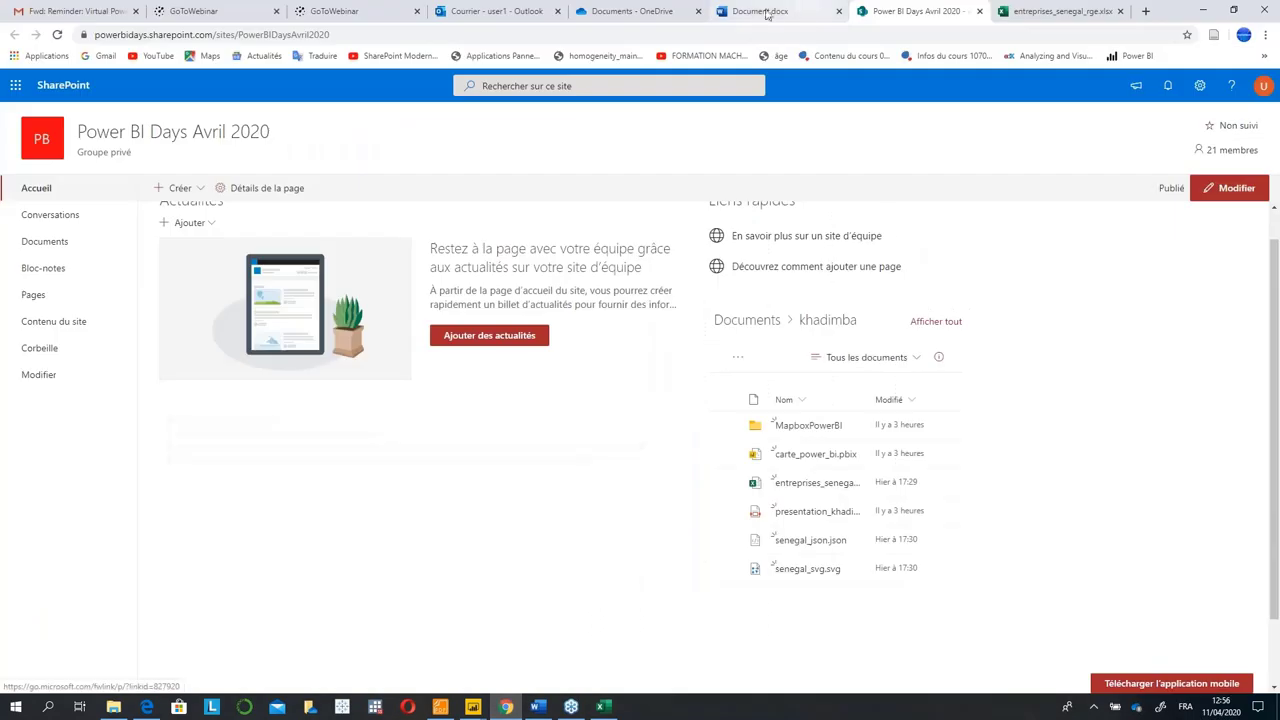
{"action": "left_click", "coordinate": [775, 321]}
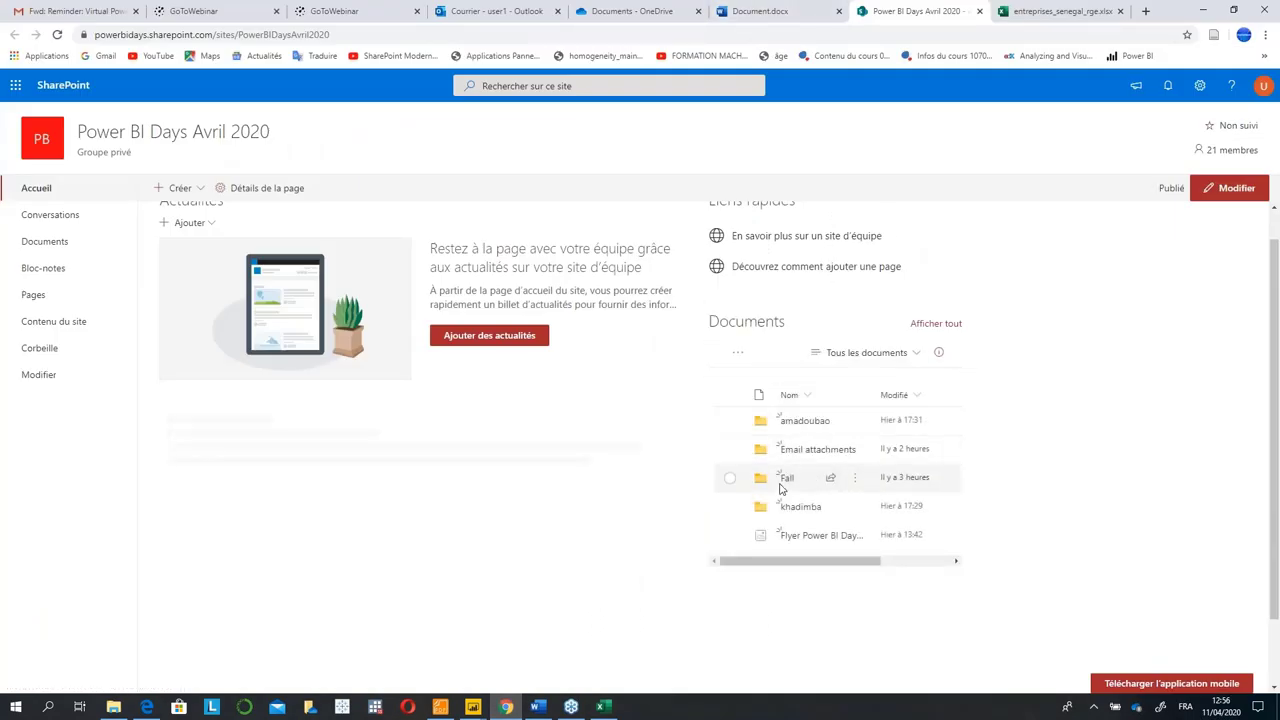
{"action": "left_click", "coordinate": [795, 510]}
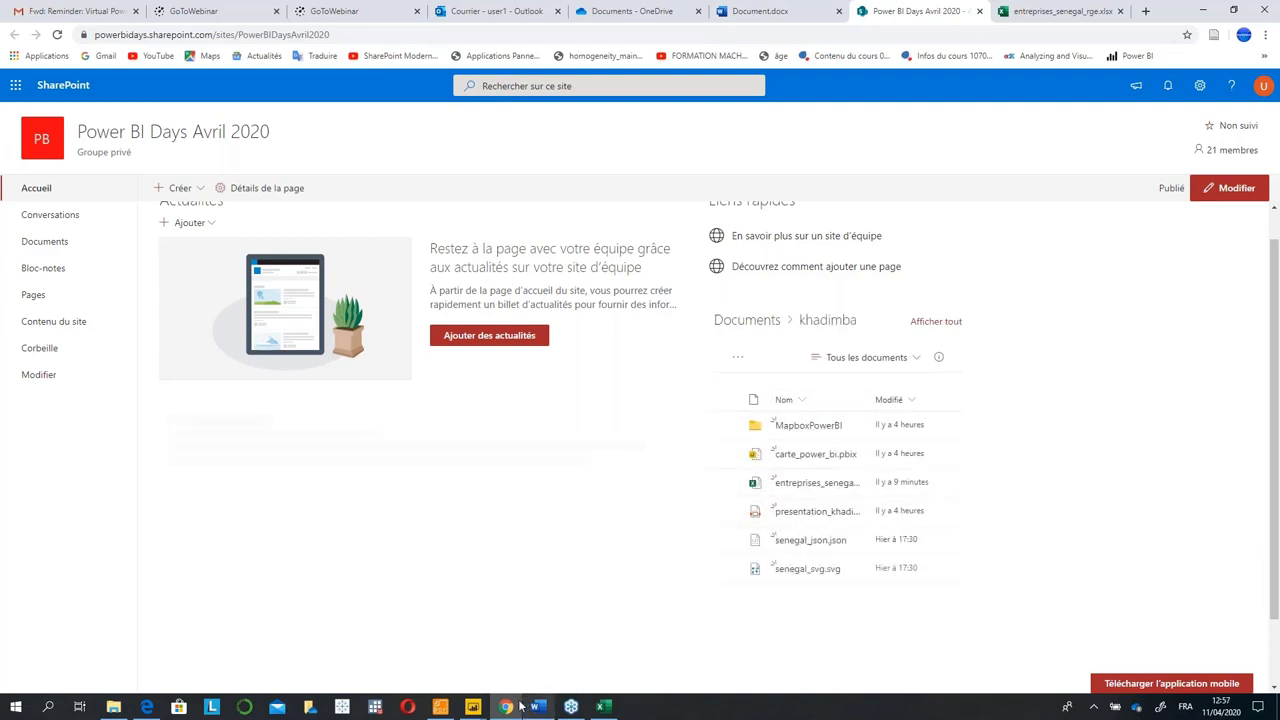
{"action": "left_click", "coordinate": [449, 712]}
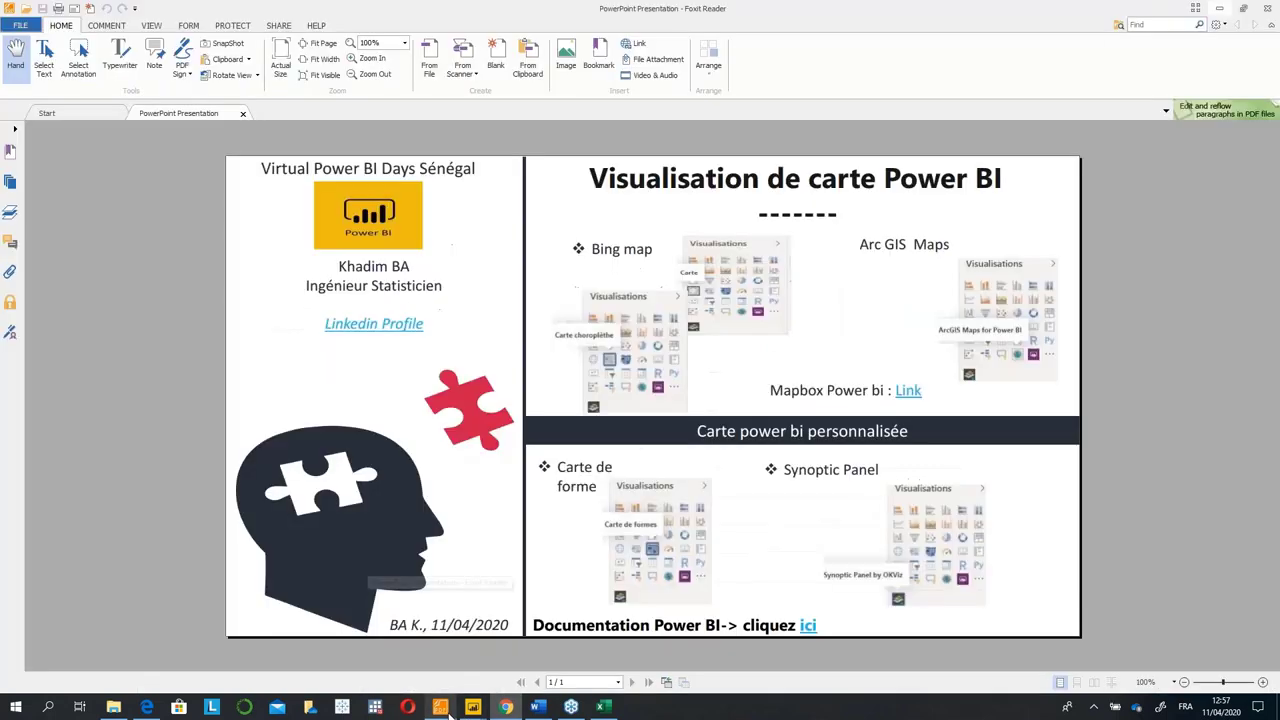
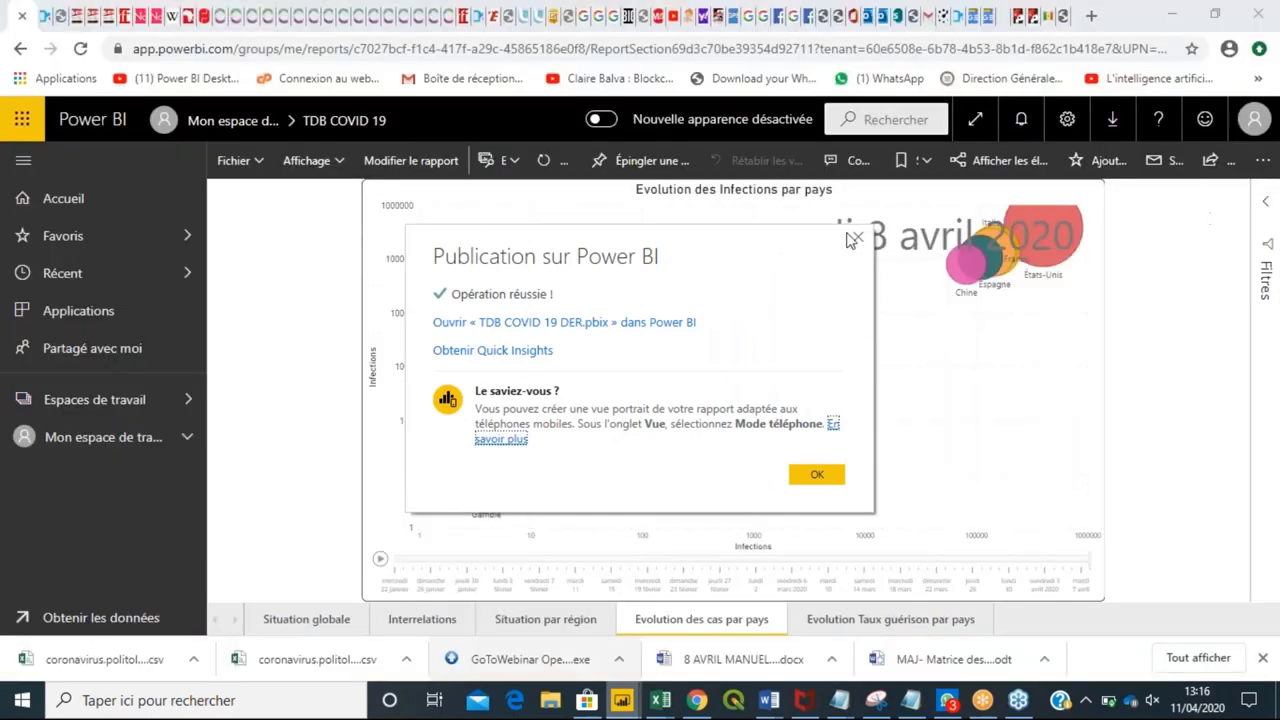
Dismiss the publishing confirmation and switch to the untitled Power BI Desktop report with the confirmed cases by country map.
{"action": "left_click", "coordinate": [810, 476]}
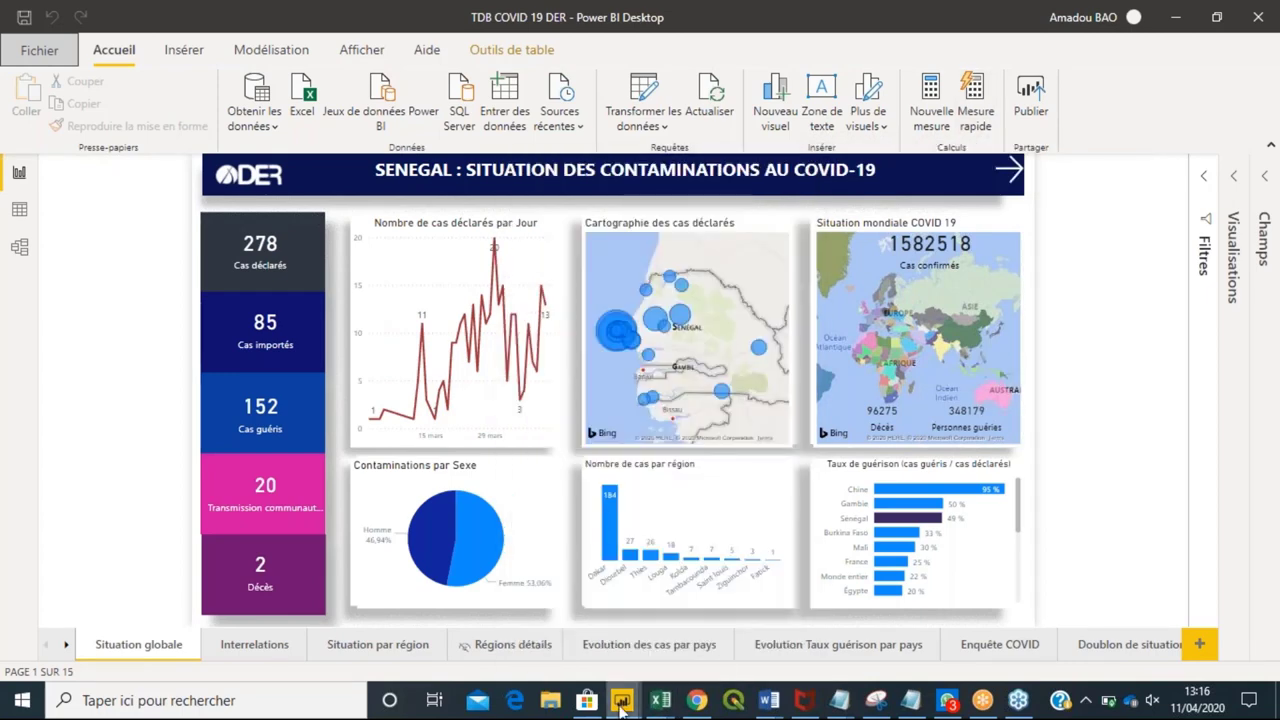
{"action": "mouse_move", "coordinate": [621, 705]}
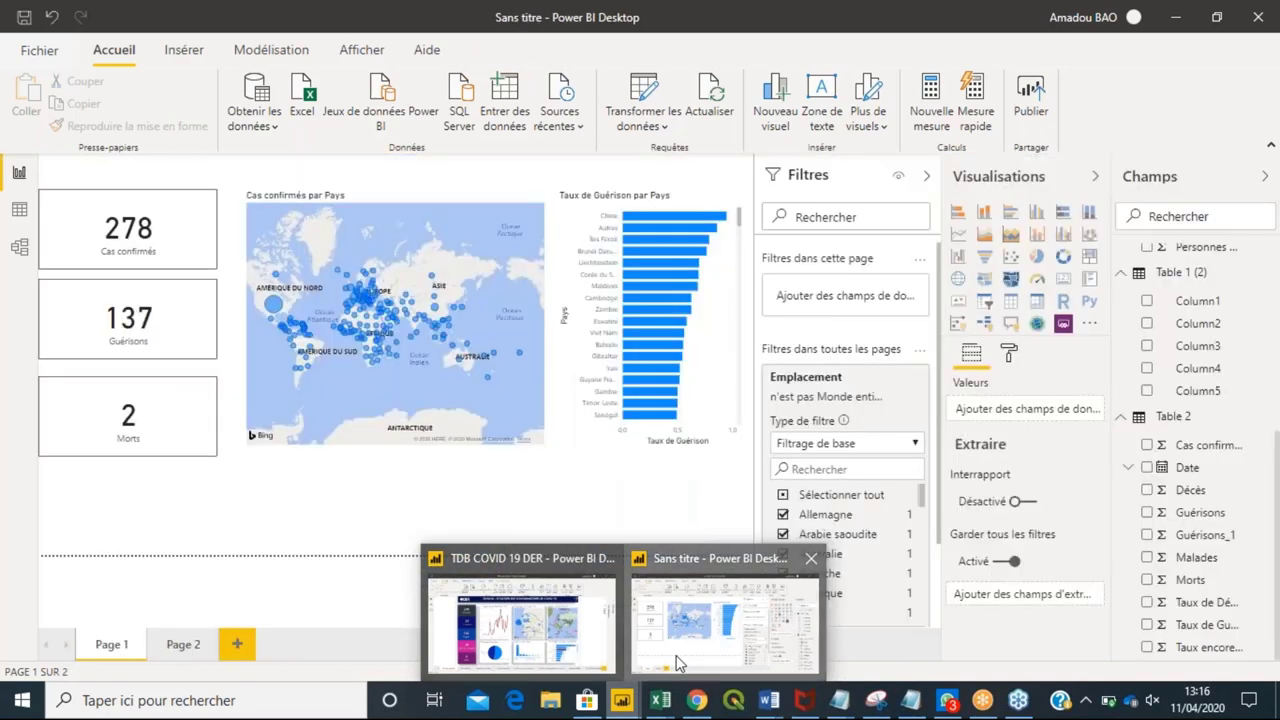
{"action": "left_click", "coordinate": [679, 663]}
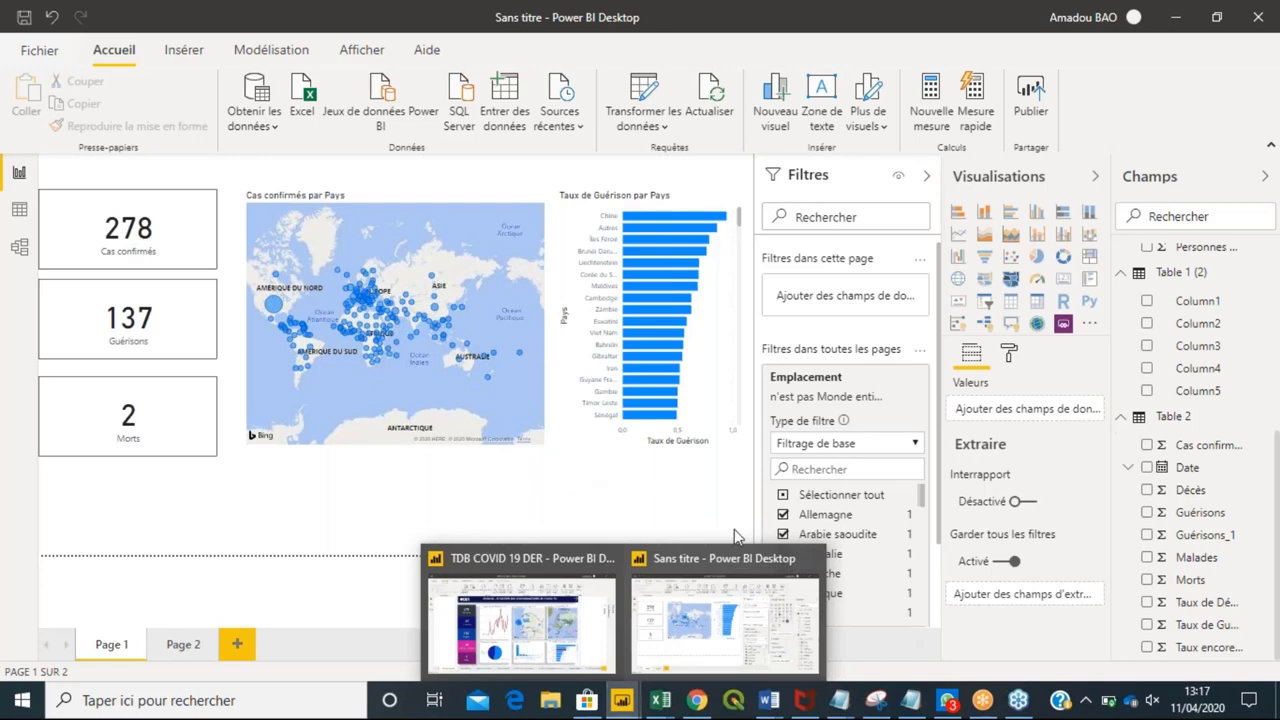
{"action": "mouse_move", "coordinate": [836, 702]}
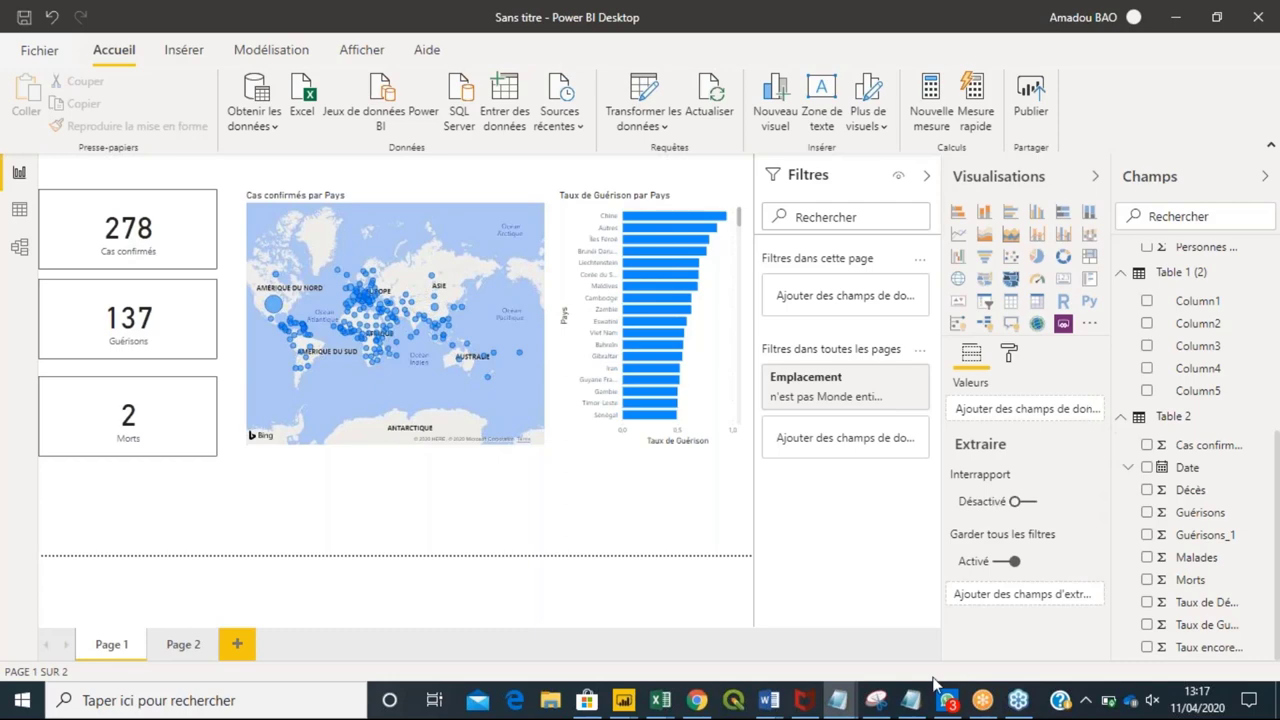
{"action": "mouse_move", "coordinate": [910, 700]}
{"action": "left_click", "coordinate": [898, 657]}
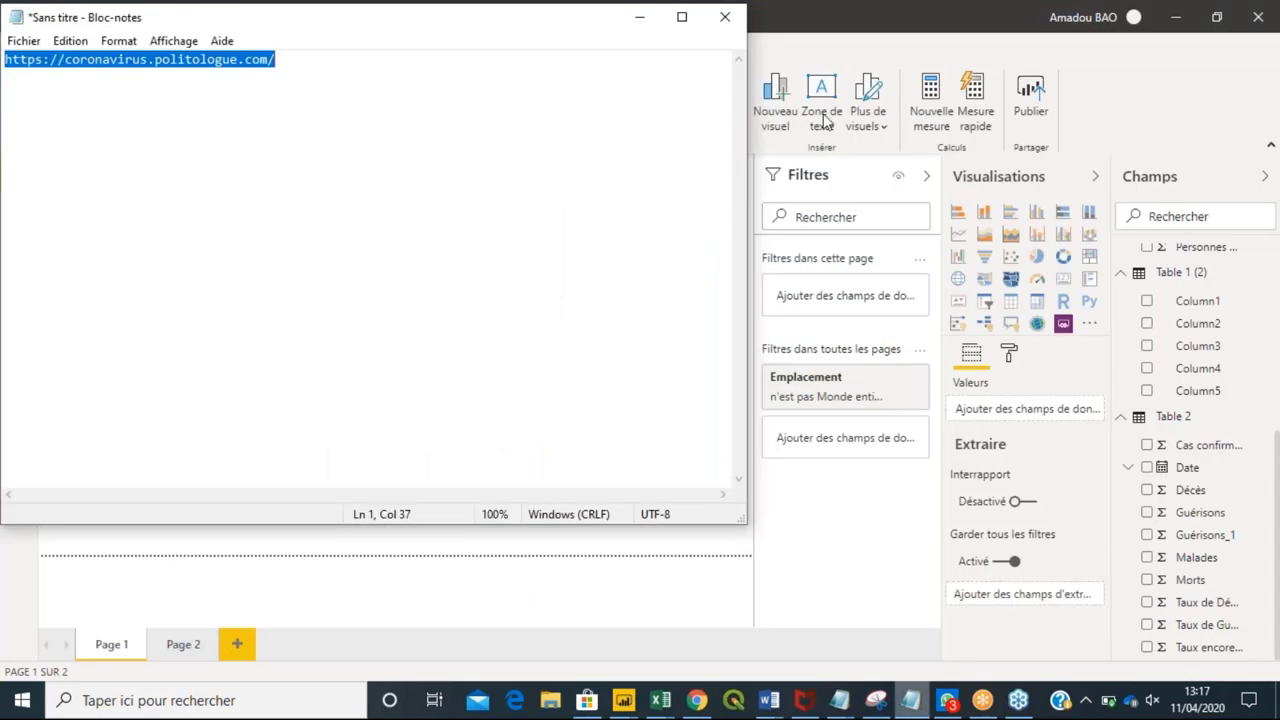
{"action": "left_click", "coordinate": [1090, 425]}
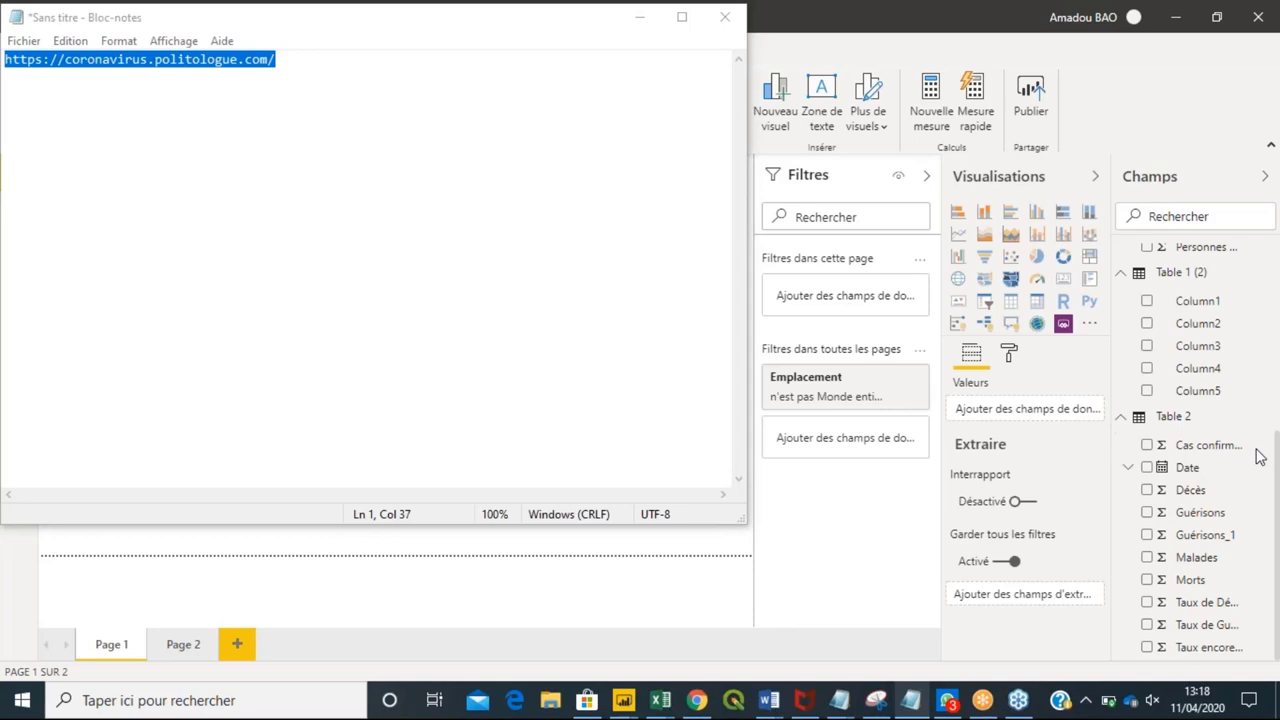
{"action": "left_click", "coordinate": [637, 20]}
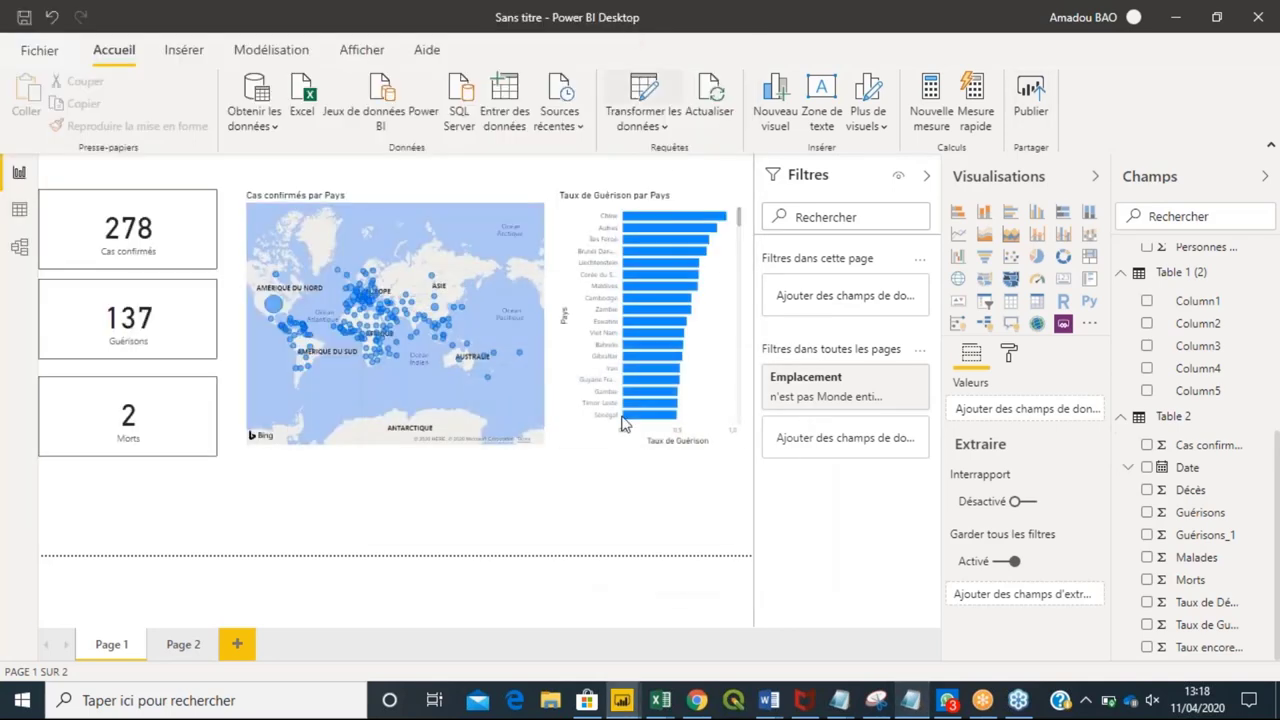
{"action": "left_click", "coordinate": [238, 645]}
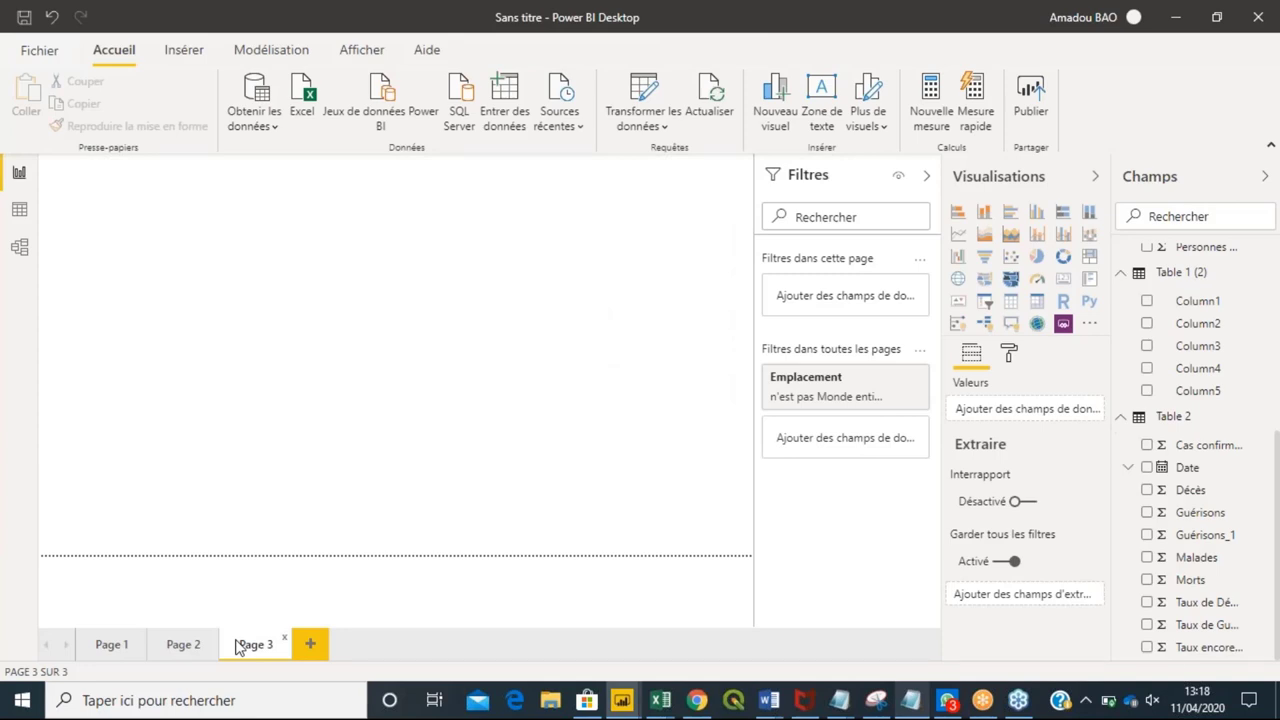
{"action": "left_click", "coordinate": [249, 132]}
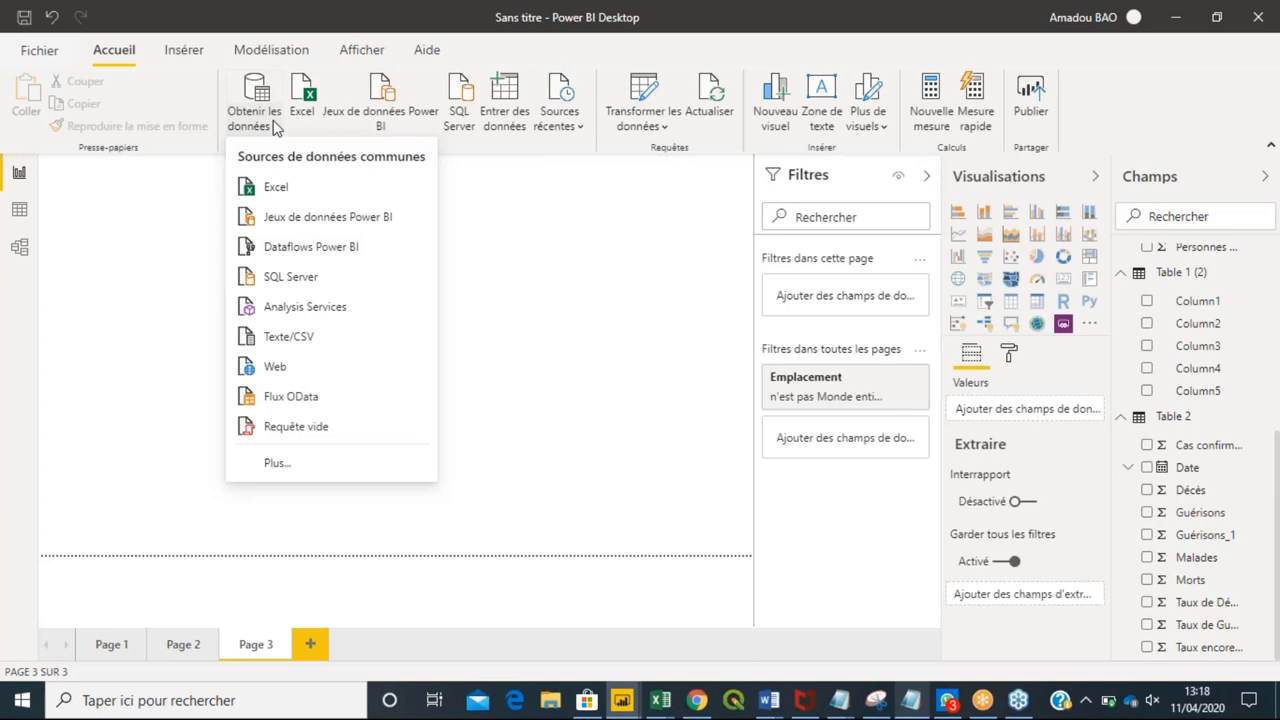
{"action": "left_click", "coordinate": [257, 367]}
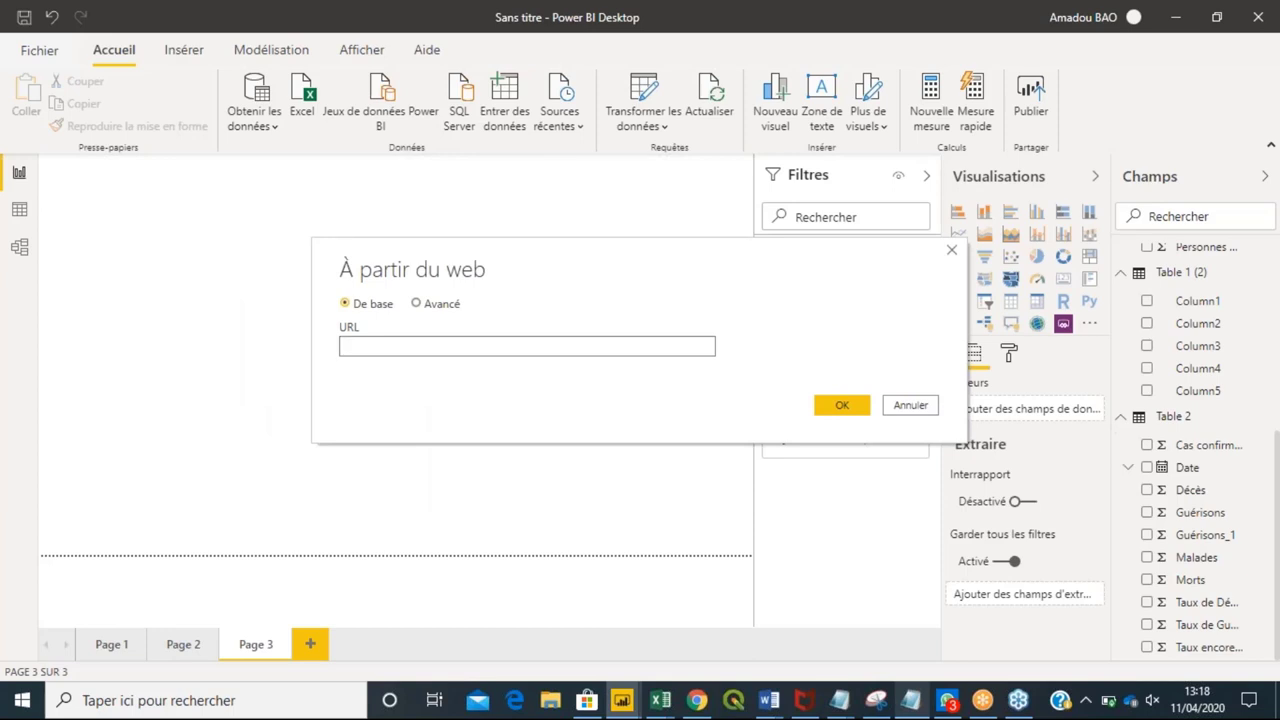
{"action": "type", "text": "https://coronavirus.politologue.com/"}
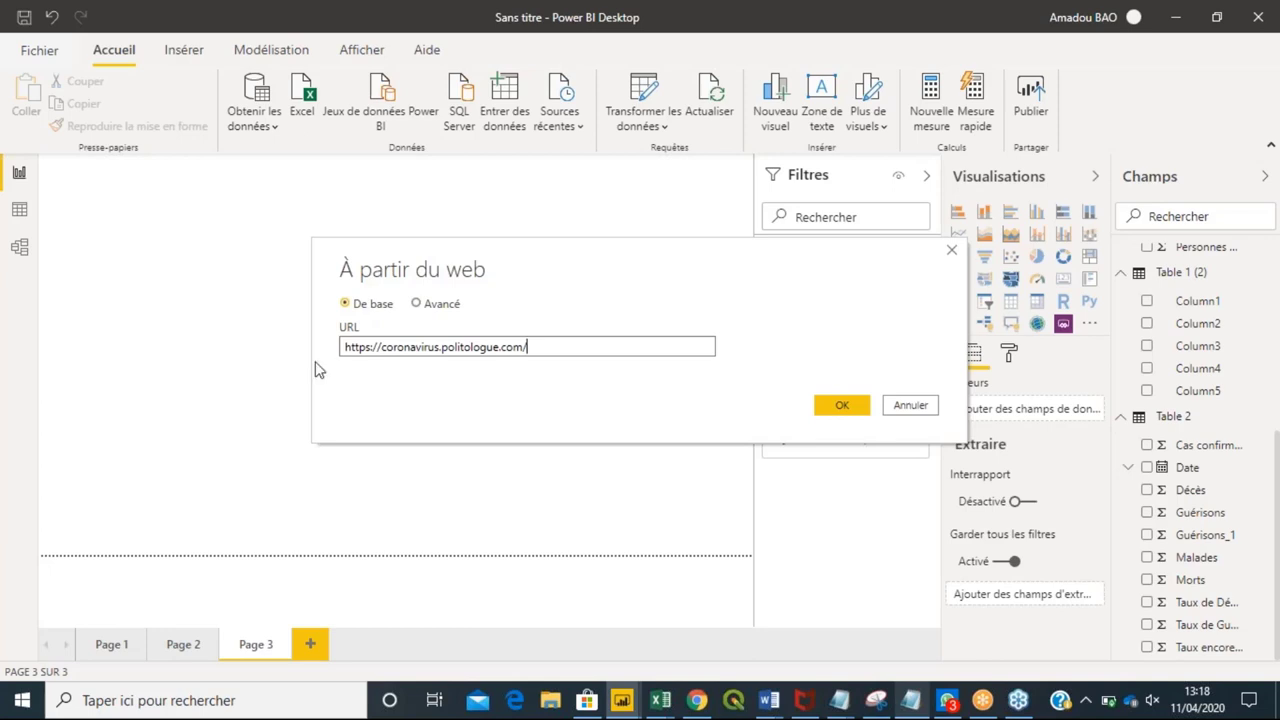
{"action": "left_click", "coordinate": [843, 405]}
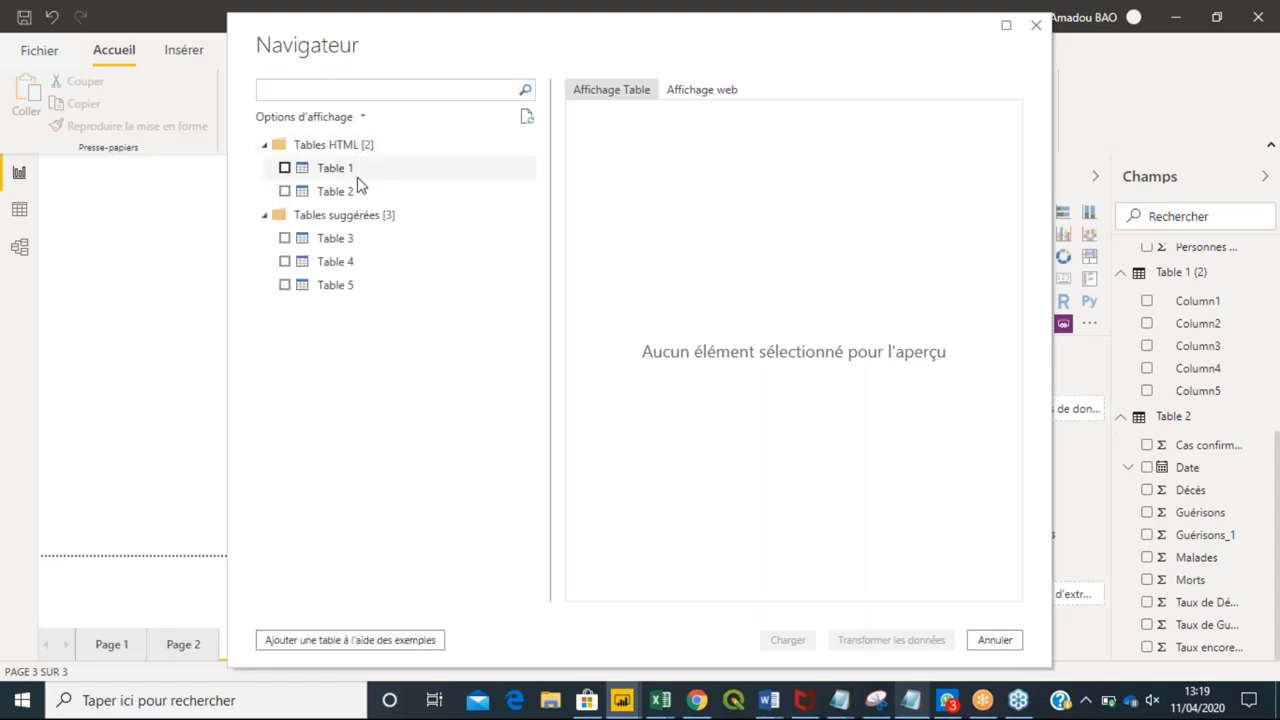
Preview the source page in the navigator's web view, examine the table of cases by country, and return to the table view.
{"action": "left_click", "coordinate": [690, 93]}
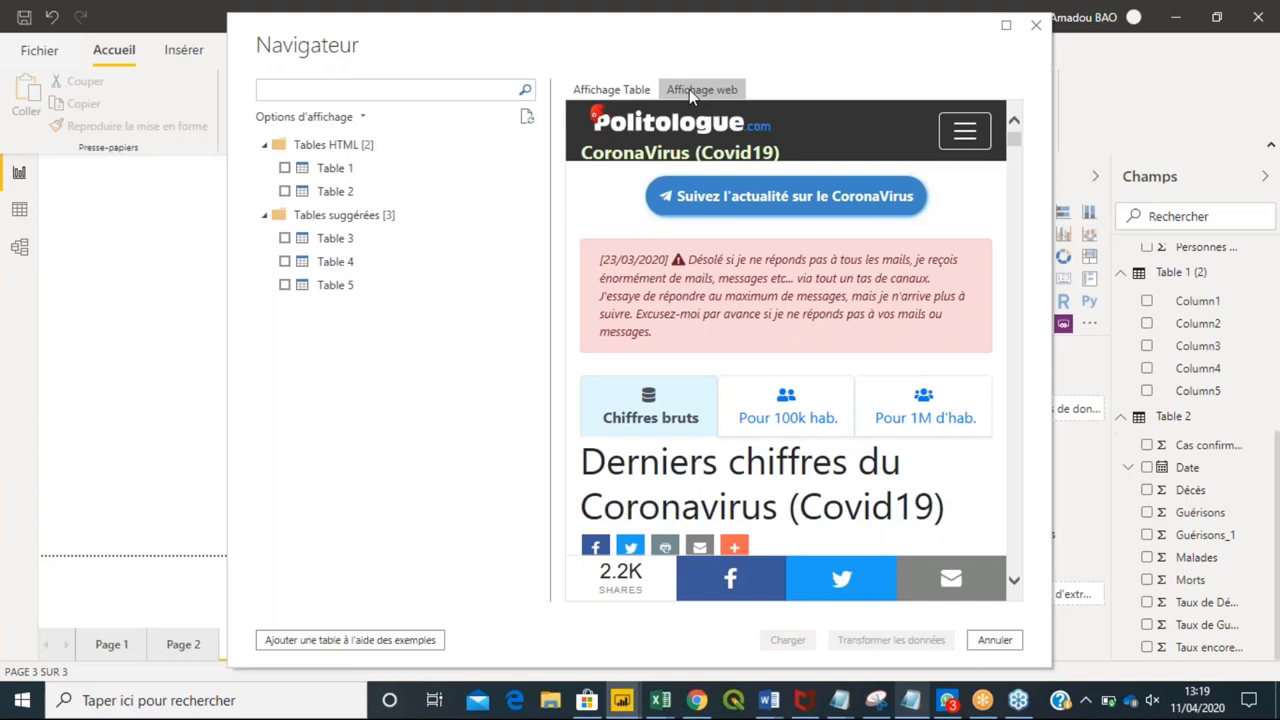
{"action": "scroll", "coordinate": [760, 265], "scroll_direction": "down", "scroll_amount": 5}
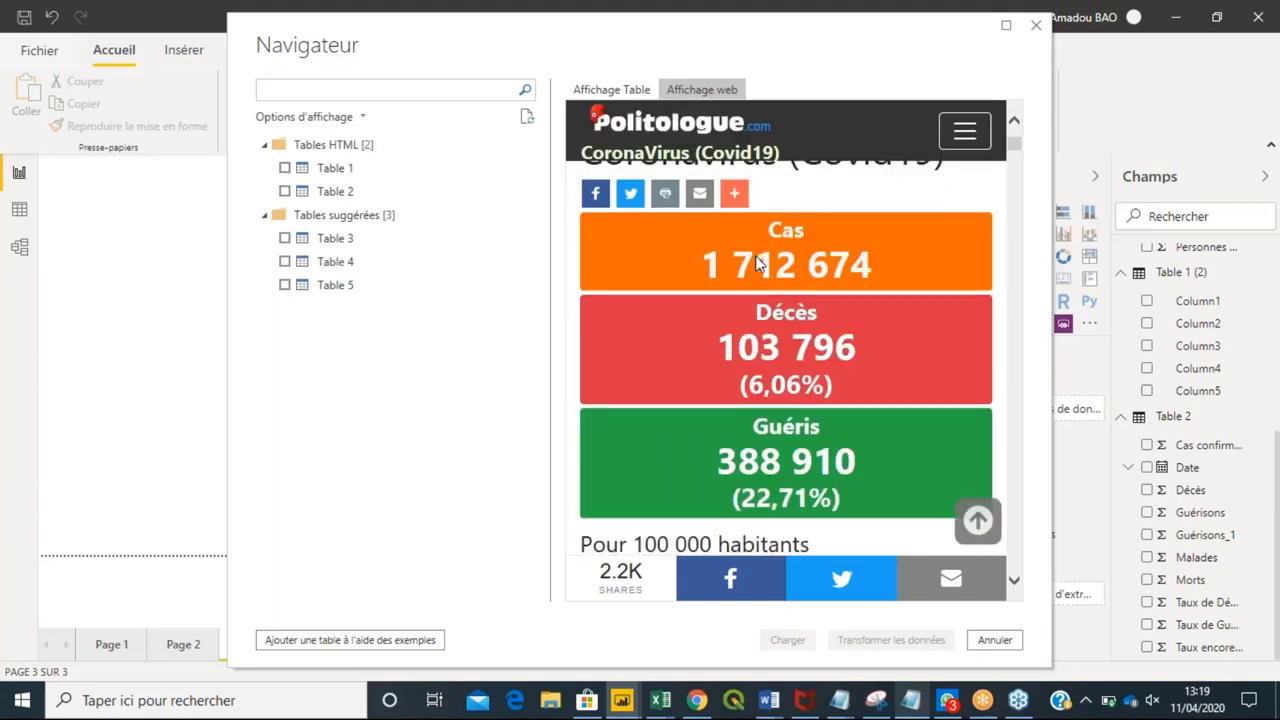
{"action": "scroll", "coordinate": [757, 263], "scroll_direction": "down", "scroll_amount": 15}
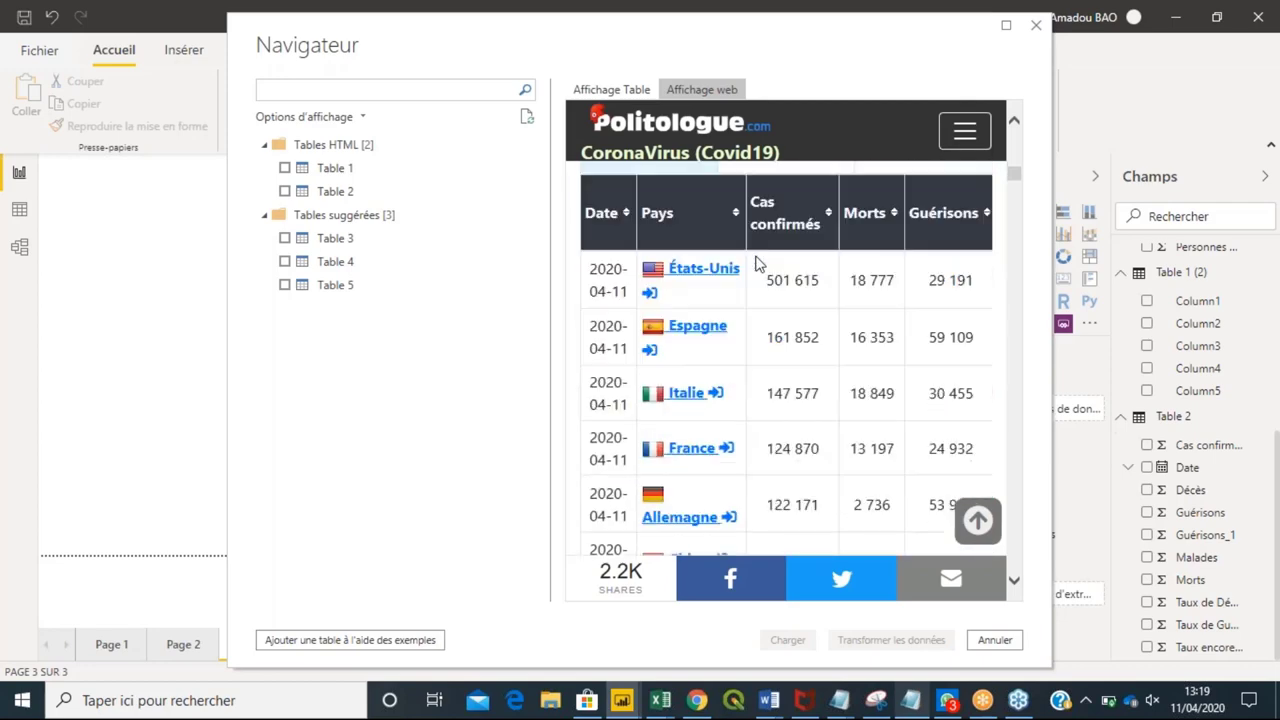
{"action": "scroll", "coordinate": [757, 263], "scroll_direction": "up", "scroll_amount": 3}
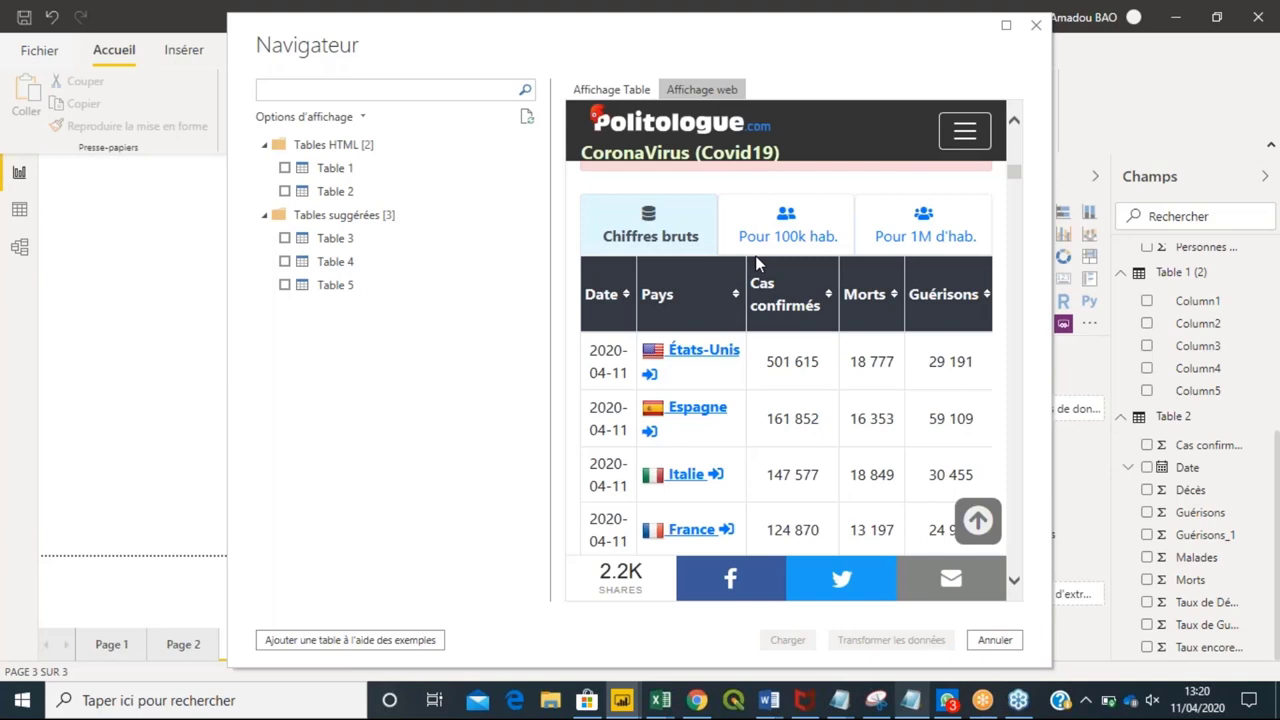
{"action": "left_click", "coordinate": [590, 92]}
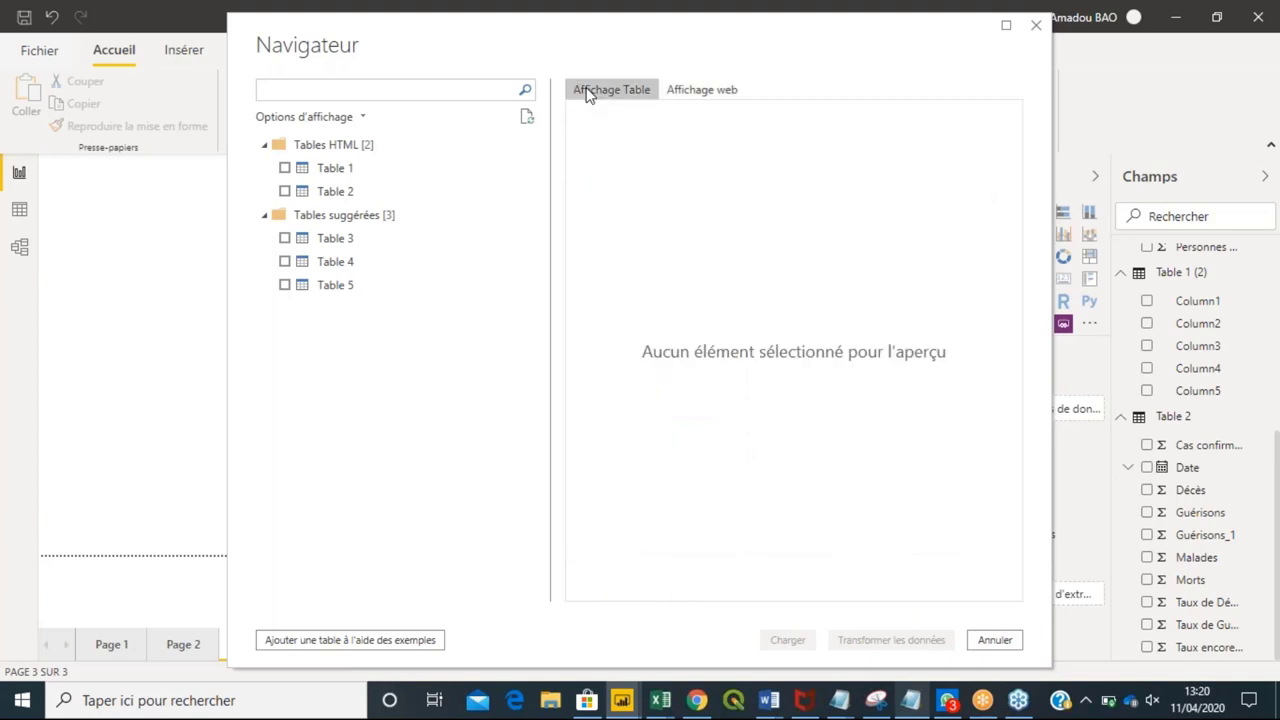
Preview the HTML table Table 1, select it, and load it into the report.
{"action": "left_click", "coordinate": [362, 172]}
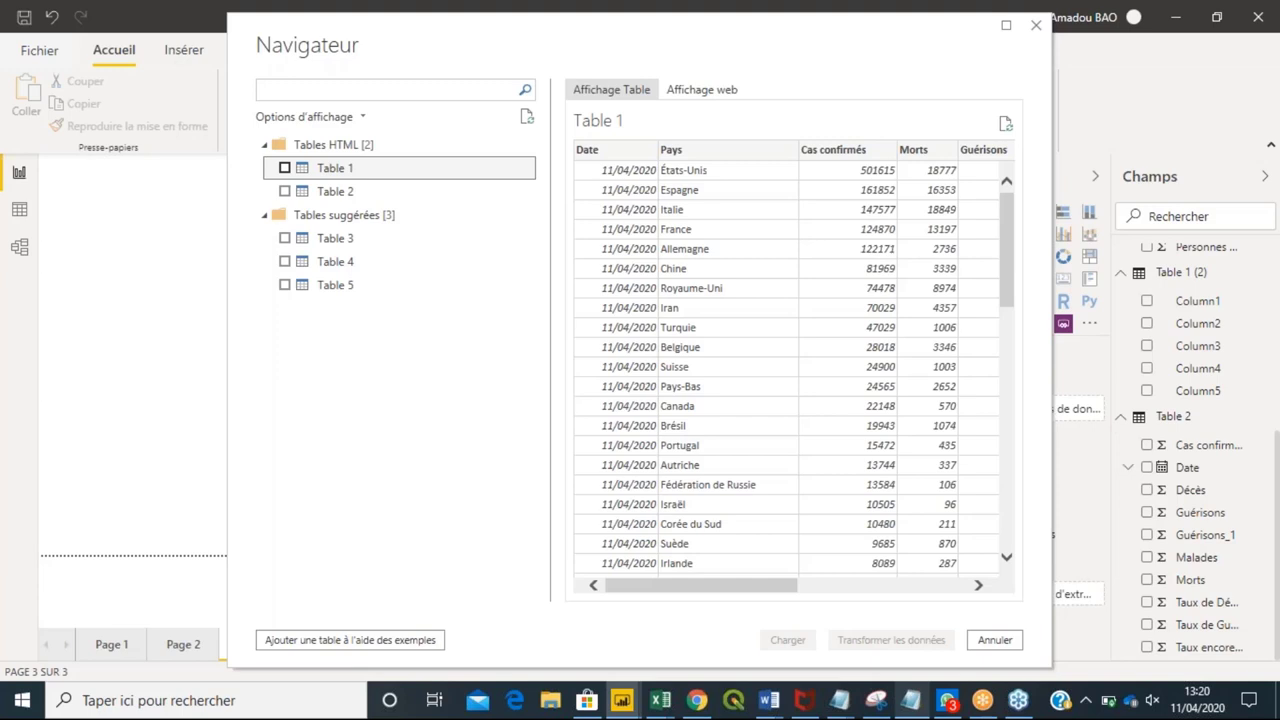
{"action": "left_click", "coordinate": [285, 168]}
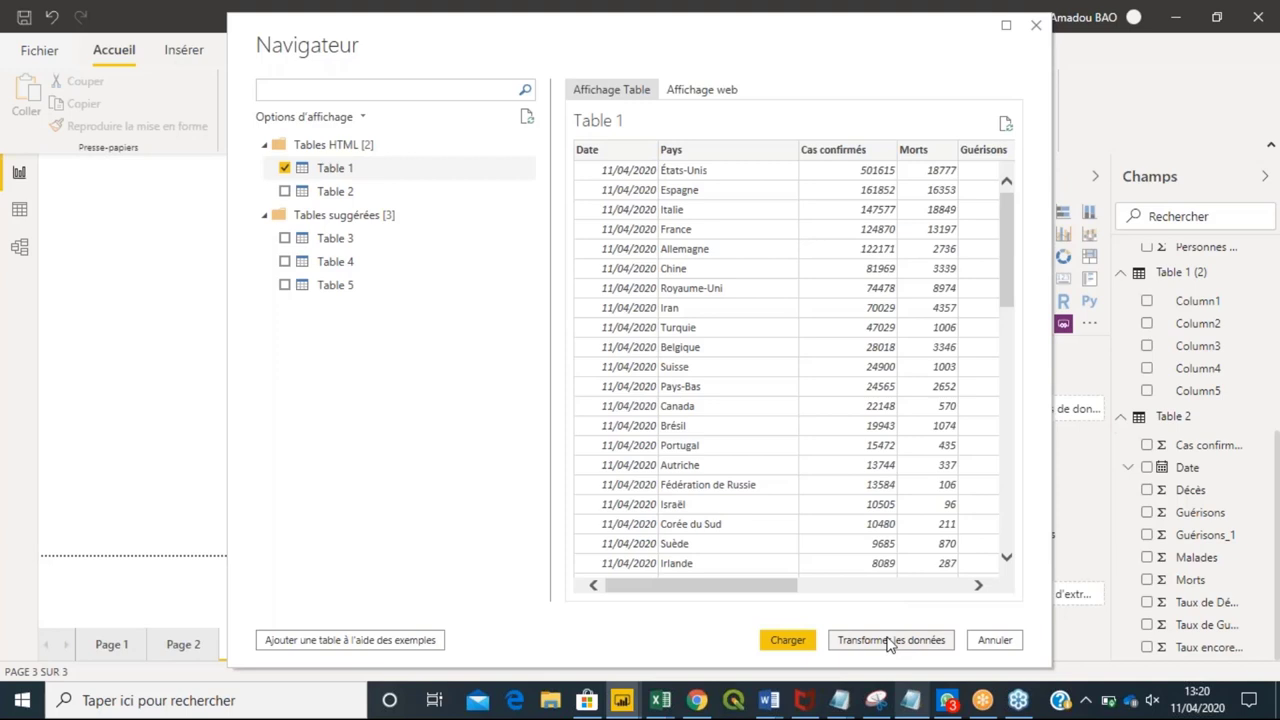
{"action": "left_click", "coordinate": [790, 642]}
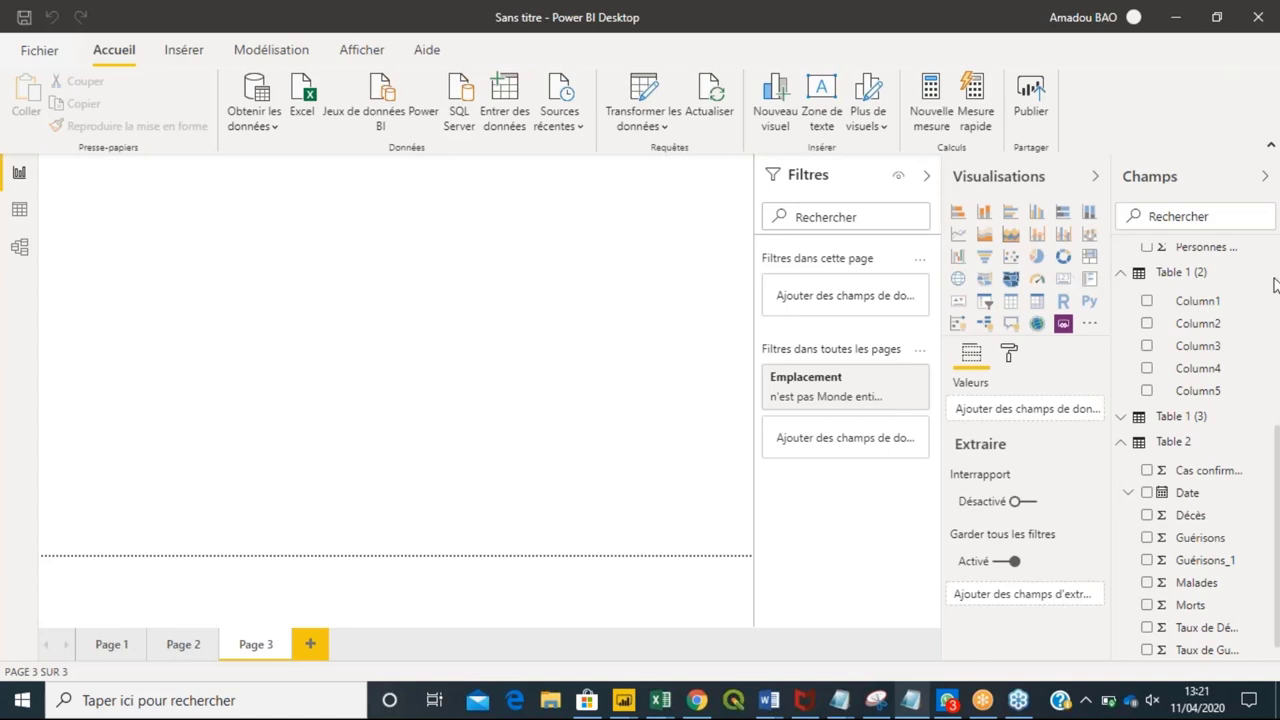
Set the data category of the Pays column in Table 1 (3) to Pays.
{"action": "left_click", "coordinate": [1122, 418]}
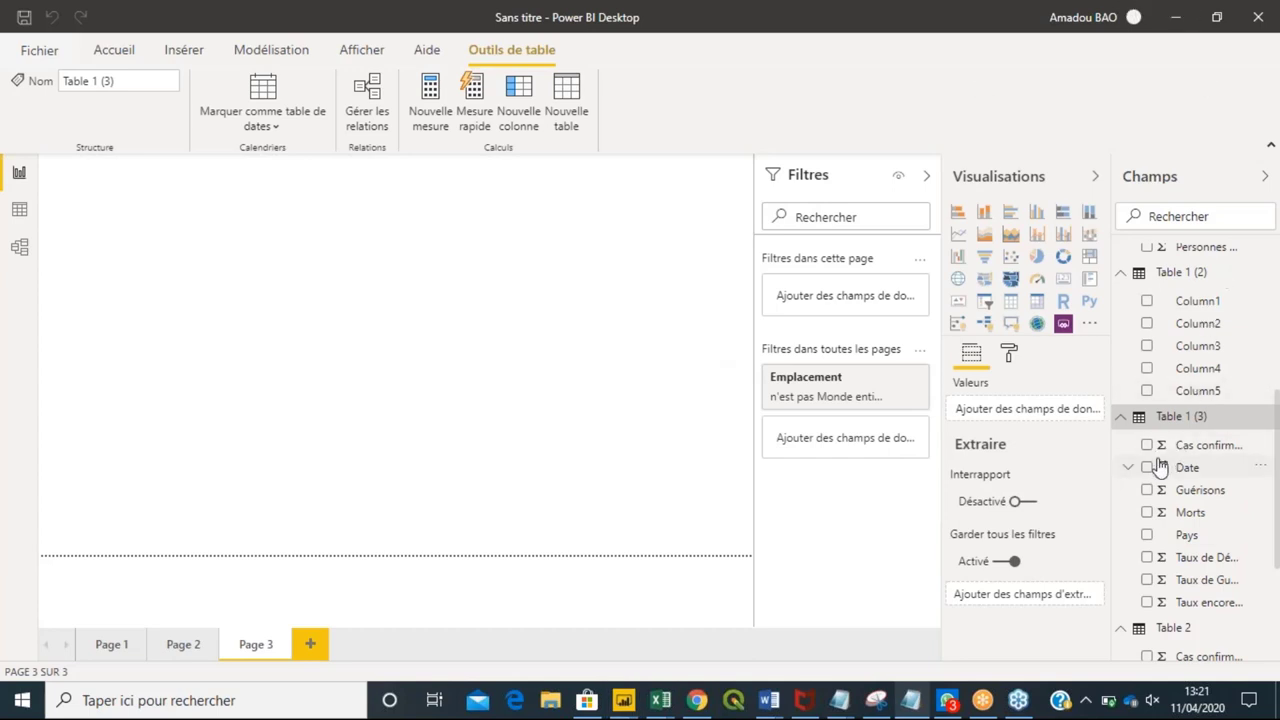
{"action": "left_click", "coordinate": [1188, 536]}
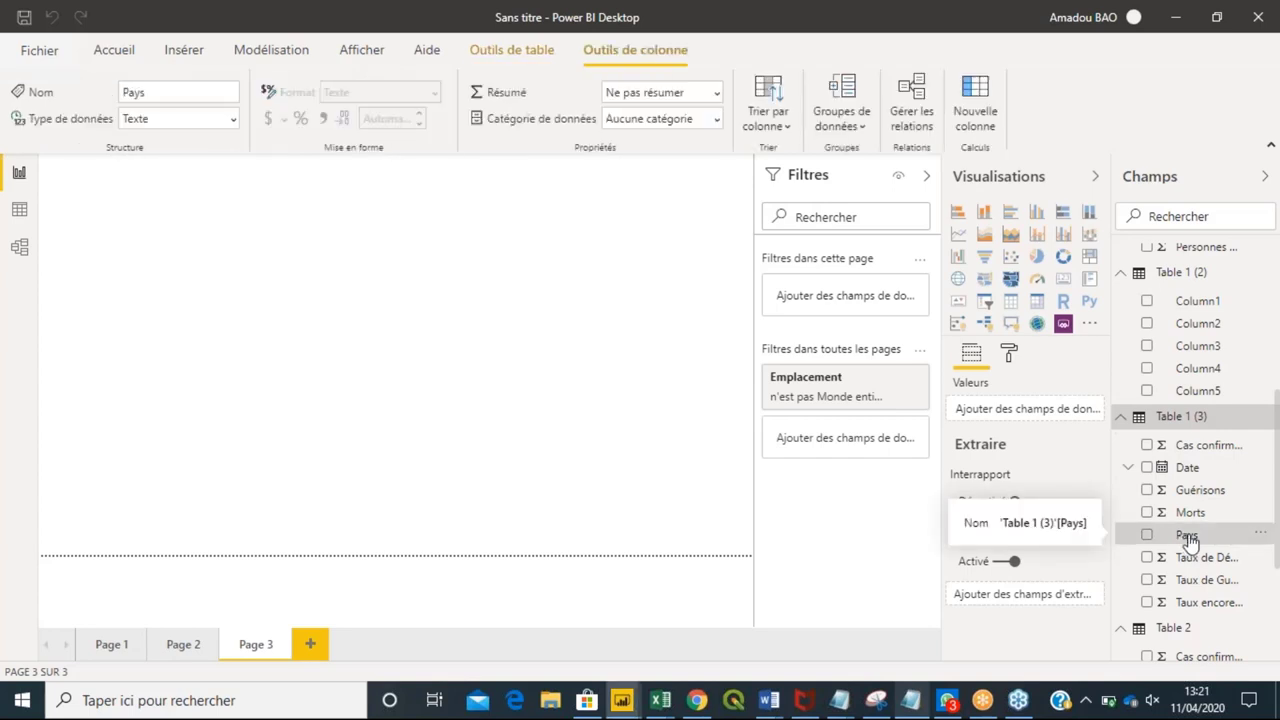
{"action": "left_click", "coordinate": [716, 119]}
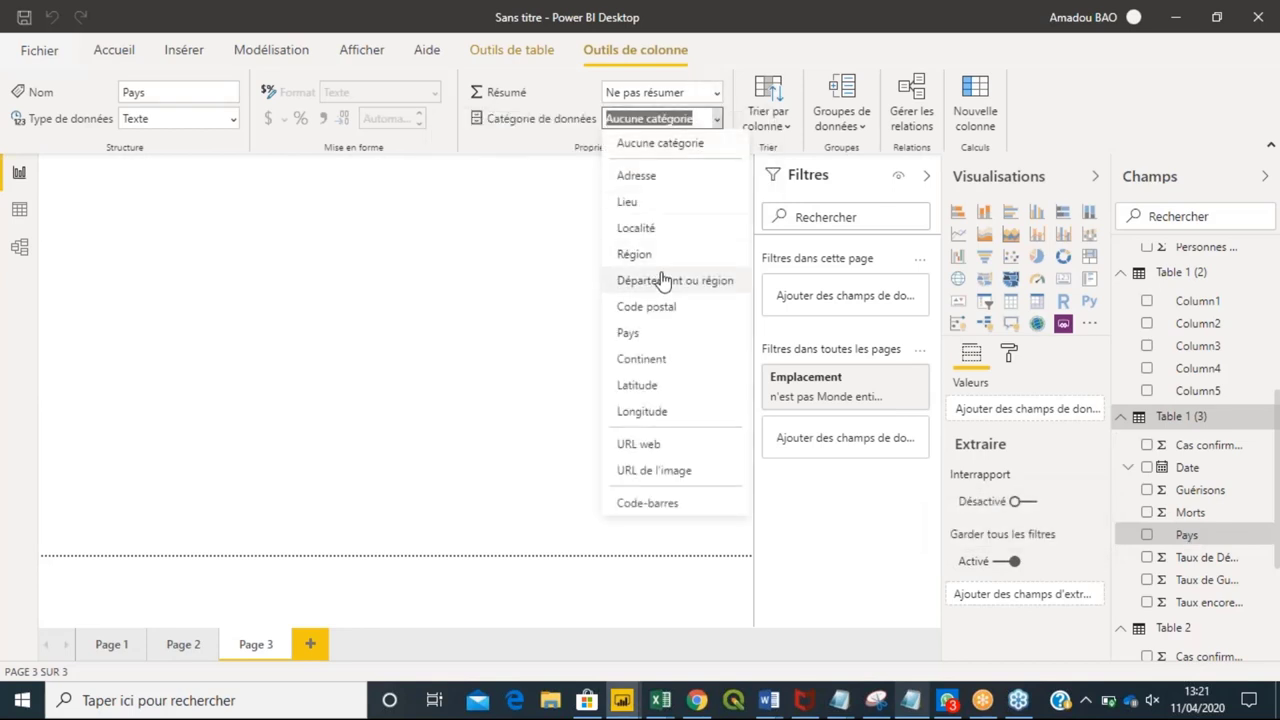
{"action": "key", "text": "Escape"}
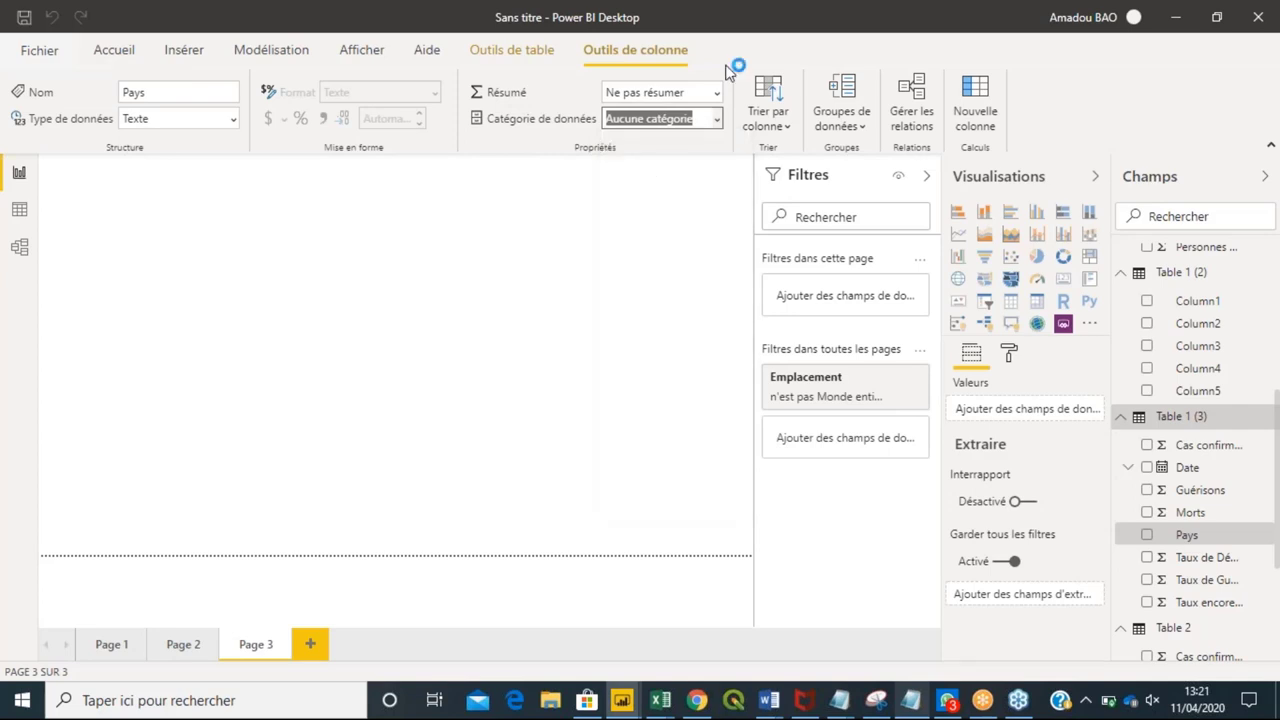
{"action": "scroll", "coordinate": [716, 125], "scroll_direction": "down", "scroll_amount": 5}
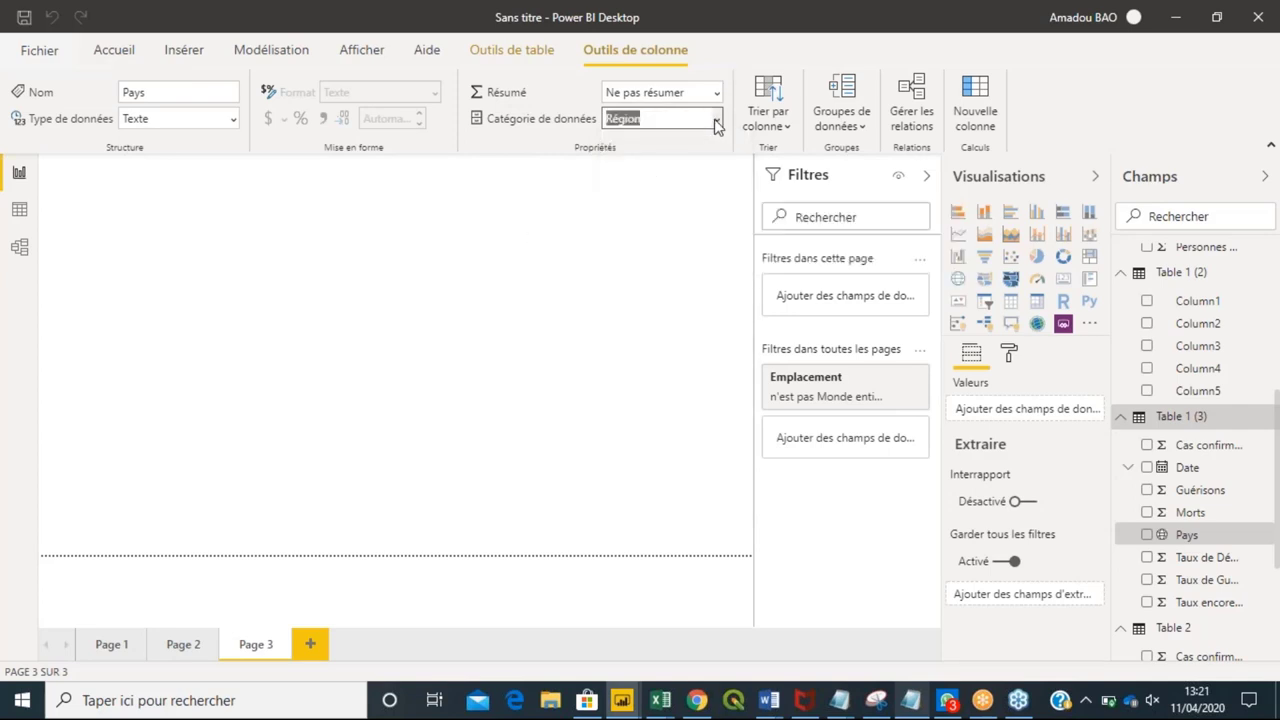
{"action": "left_click", "coordinate": [716, 119]}
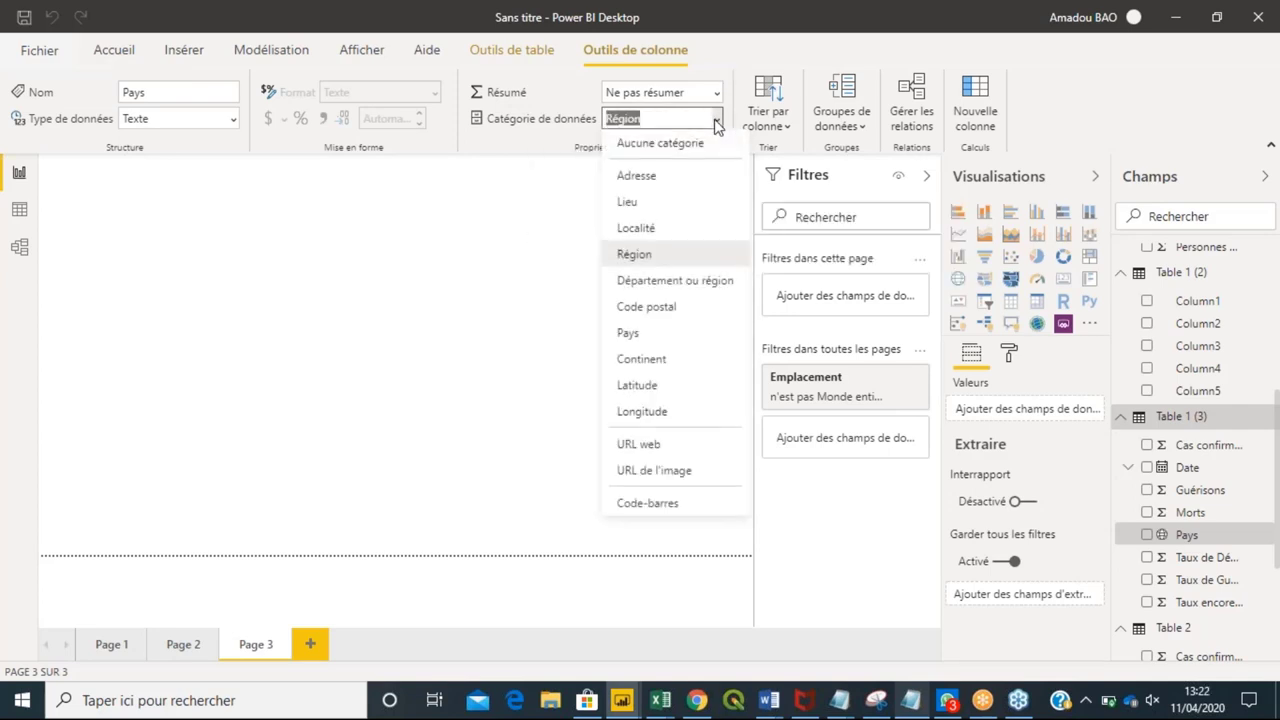
{"action": "left_click", "coordinate": [638, 333]}
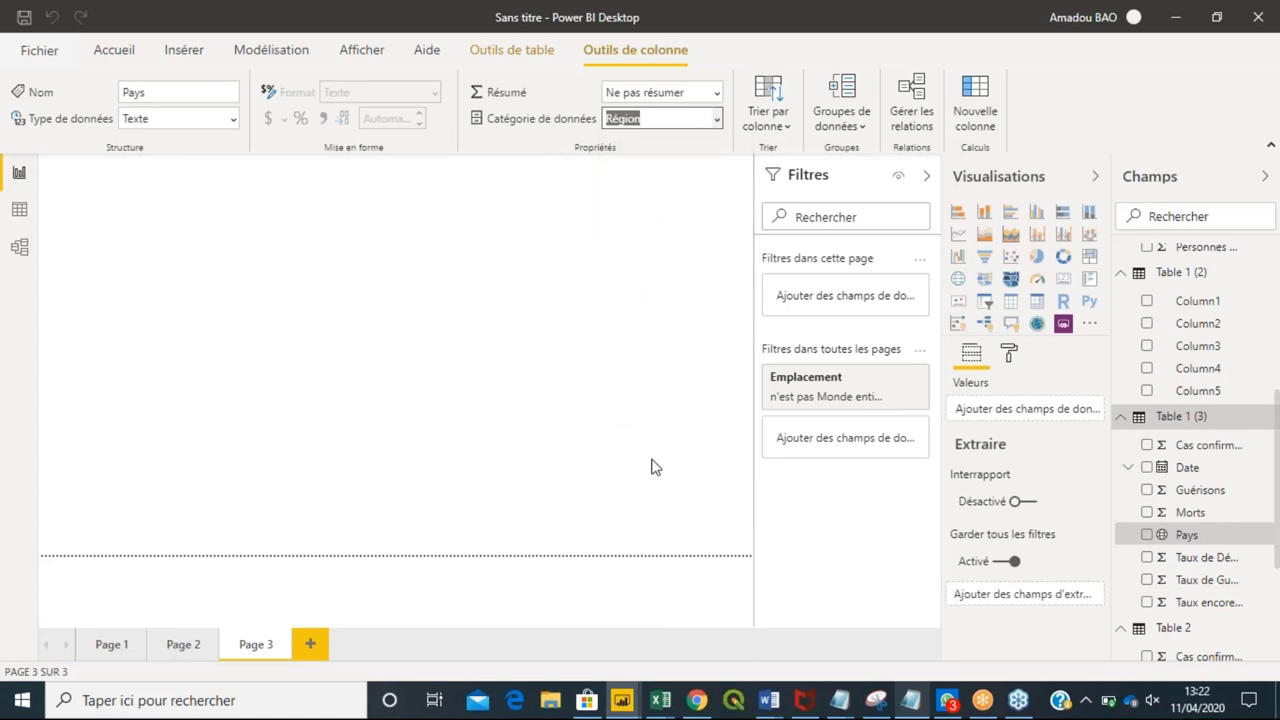
Create an enlarged map on Page 3 from Table 1 (3), with Pays as location and Cas confirmés as bubble size.
{"action": "left_click", "coordinate": [1147, 536]}
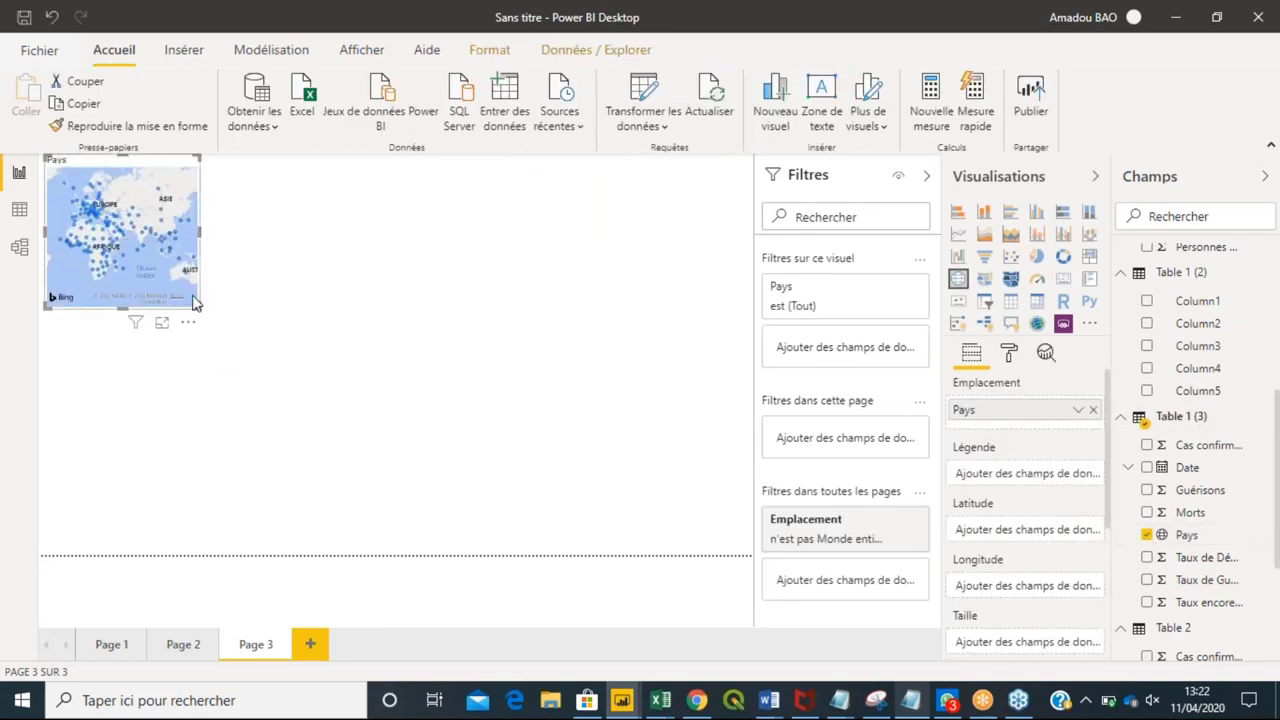
{"action": "left_click_drag", "start_coordinate": [198, 310], "coordinate": [384, 482]}
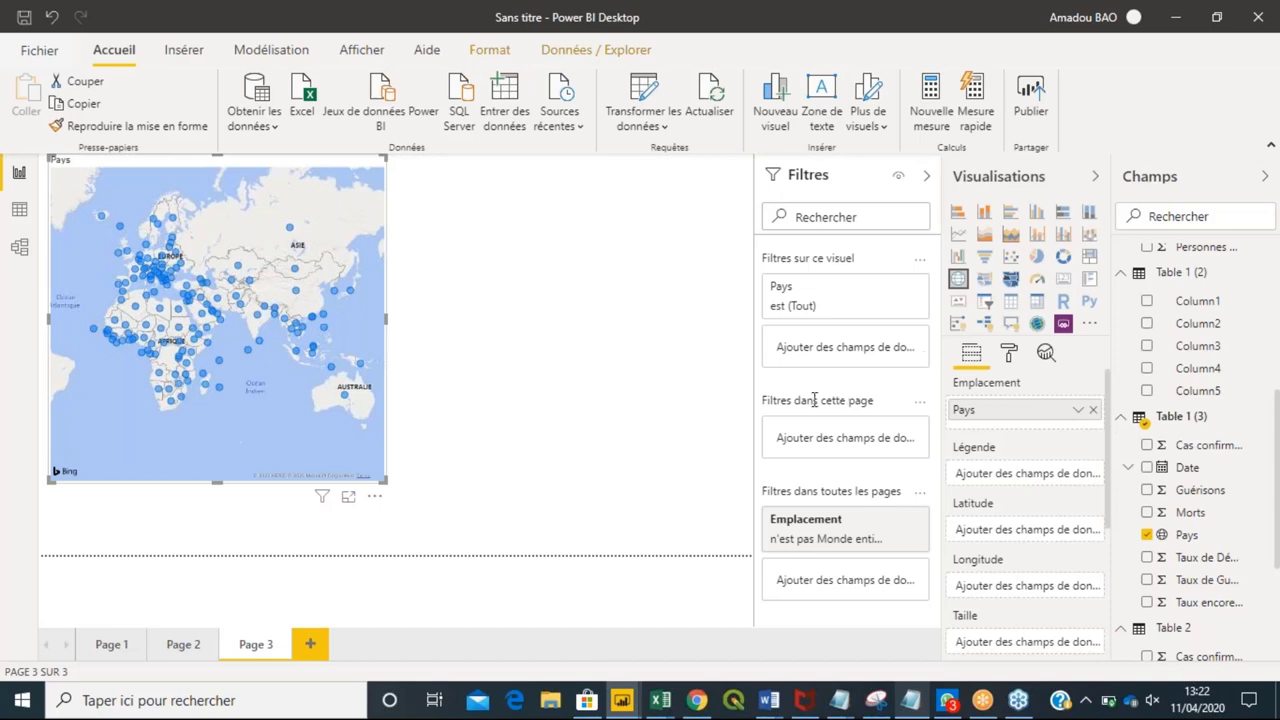
{"action": "scroll", "coordinate": [1000, 540], "scroll_direction": "down", "scroll_amount": 1}
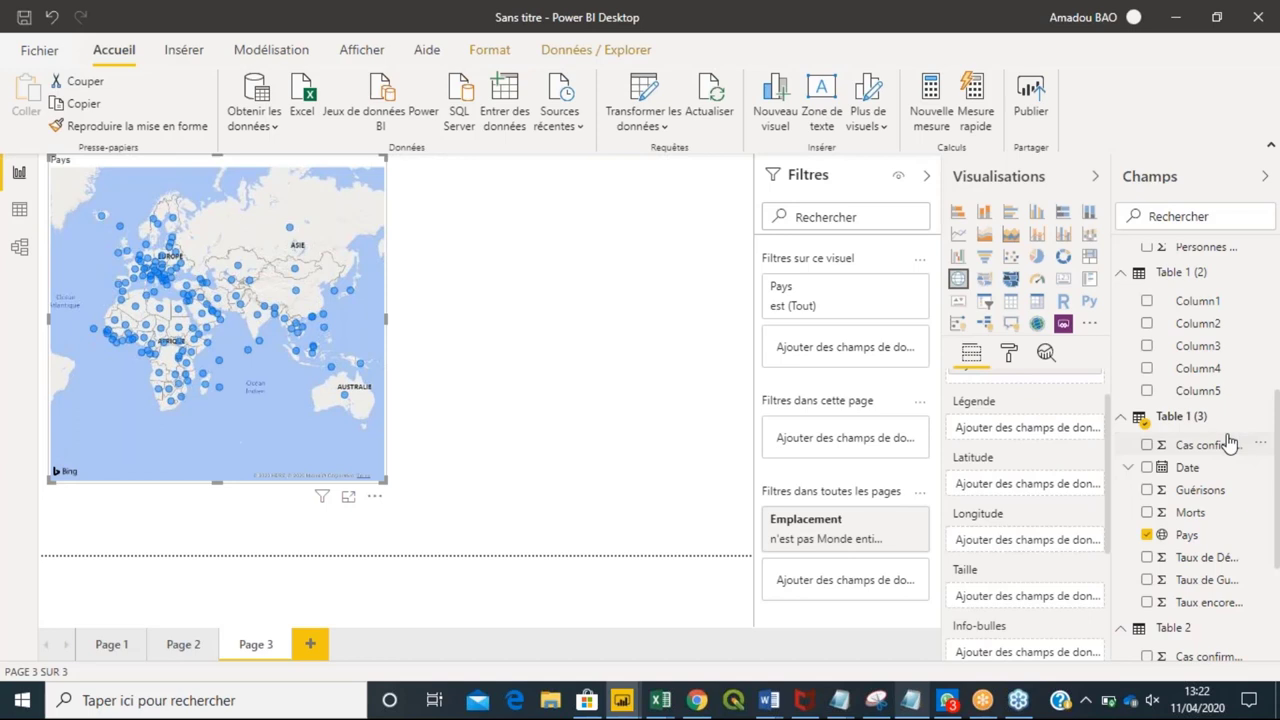
{"action": "left_click_drag", "start_coordinate": [1228, 444], "coordinate": [1050, 594]}
{"action": "left_click_drag", "start_coordinate": [1200, 445], "coordinate": [1022, 598]}
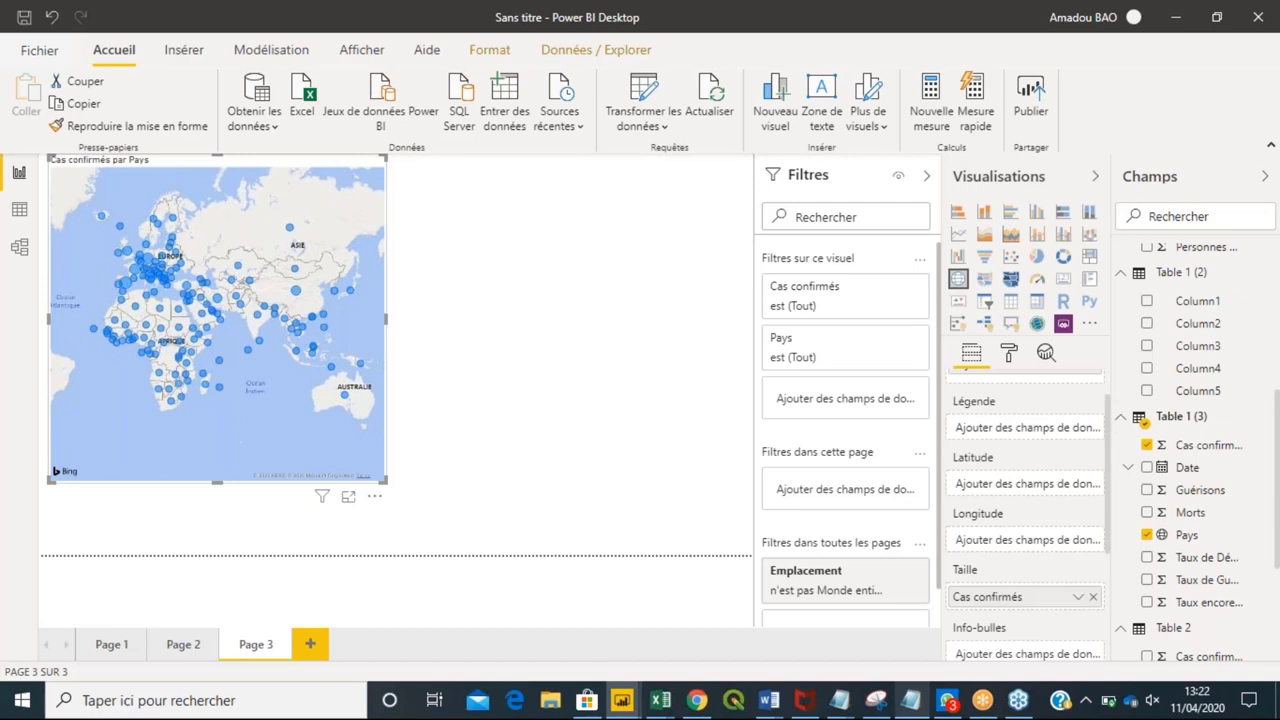
{"action": "left_click", "coordinate": [318, 642]}
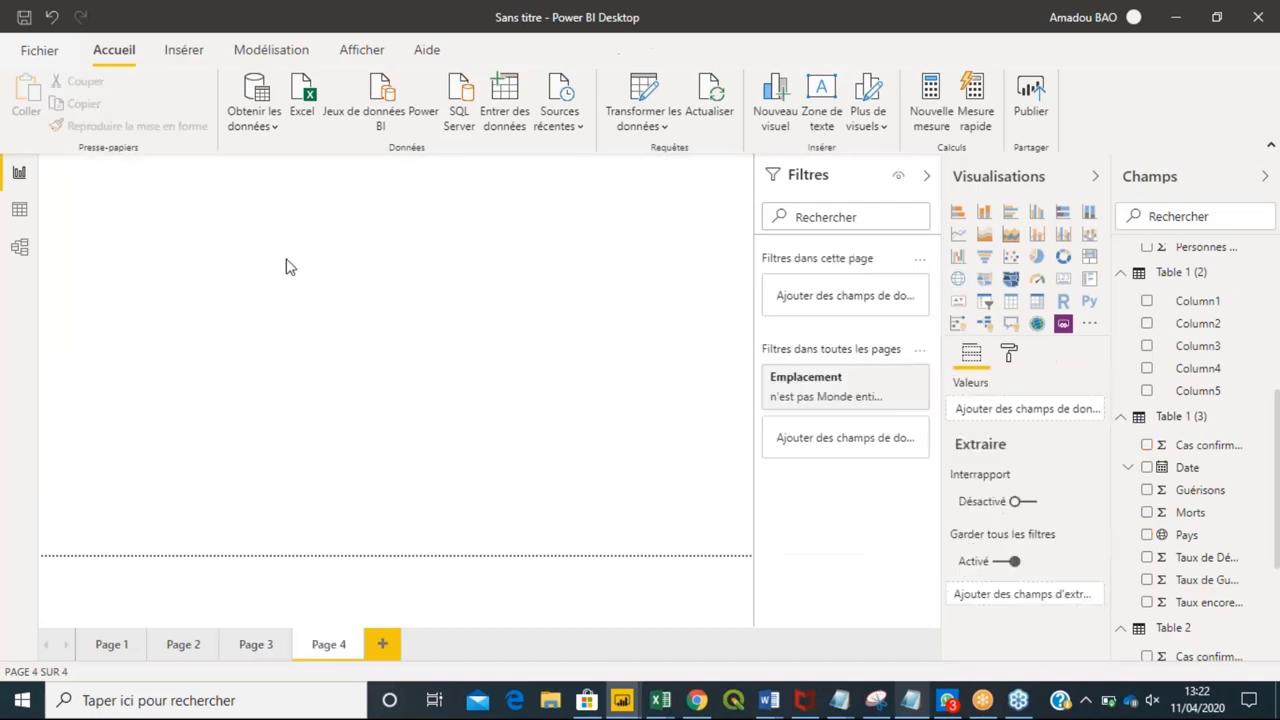
{"action": "left_click", "coordinate": [246, 125]}
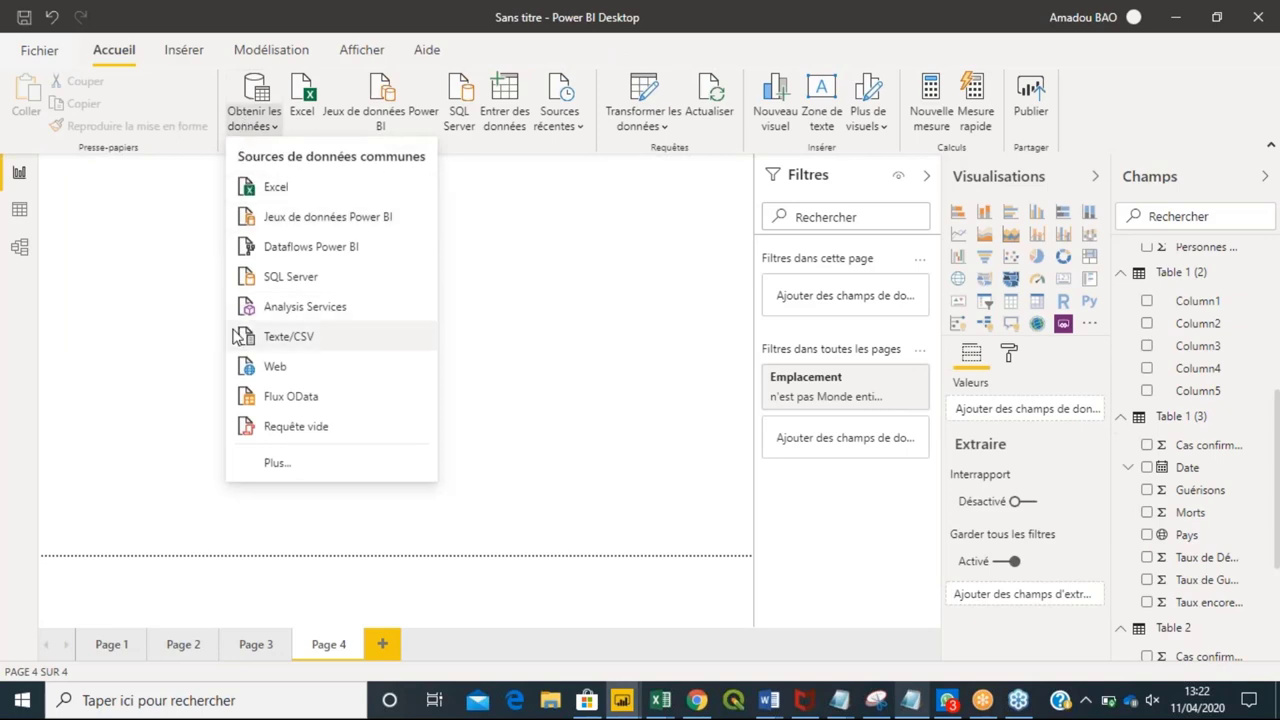
{"action": "left_click", "coordinate": [250, 368]}
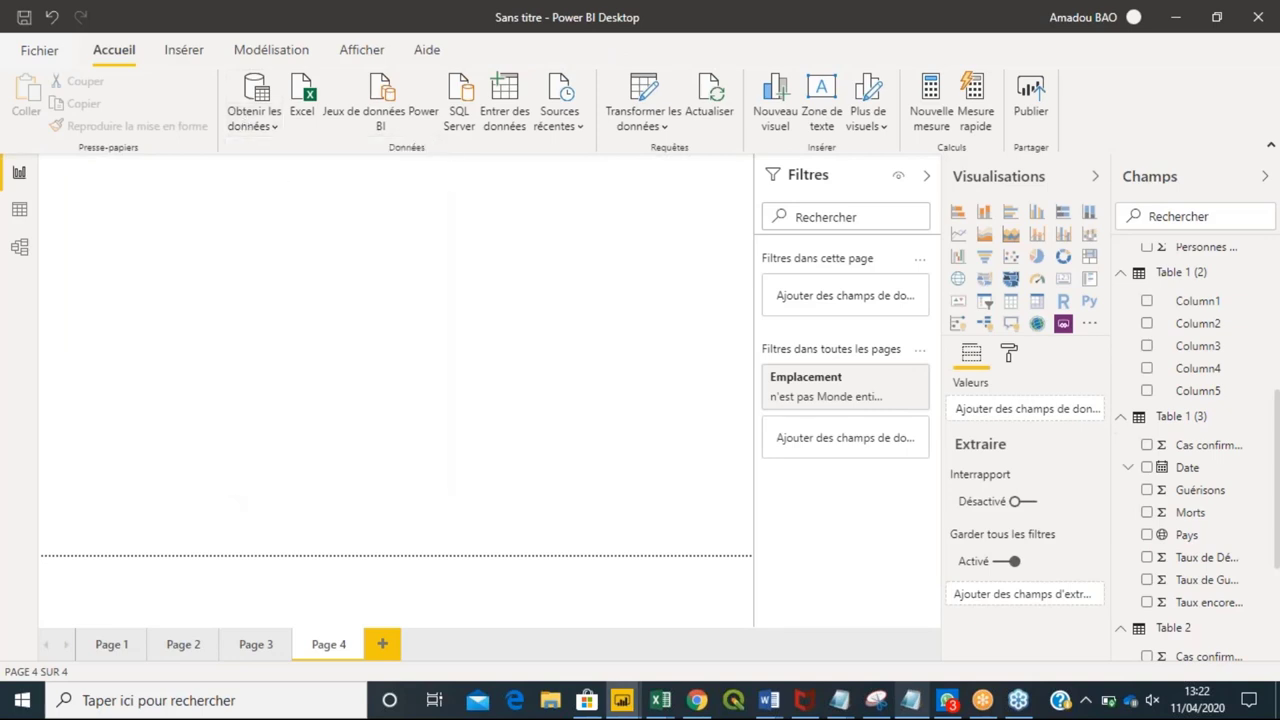
{"action": "type", "text": "https://coronavirus.politologue.com/"}
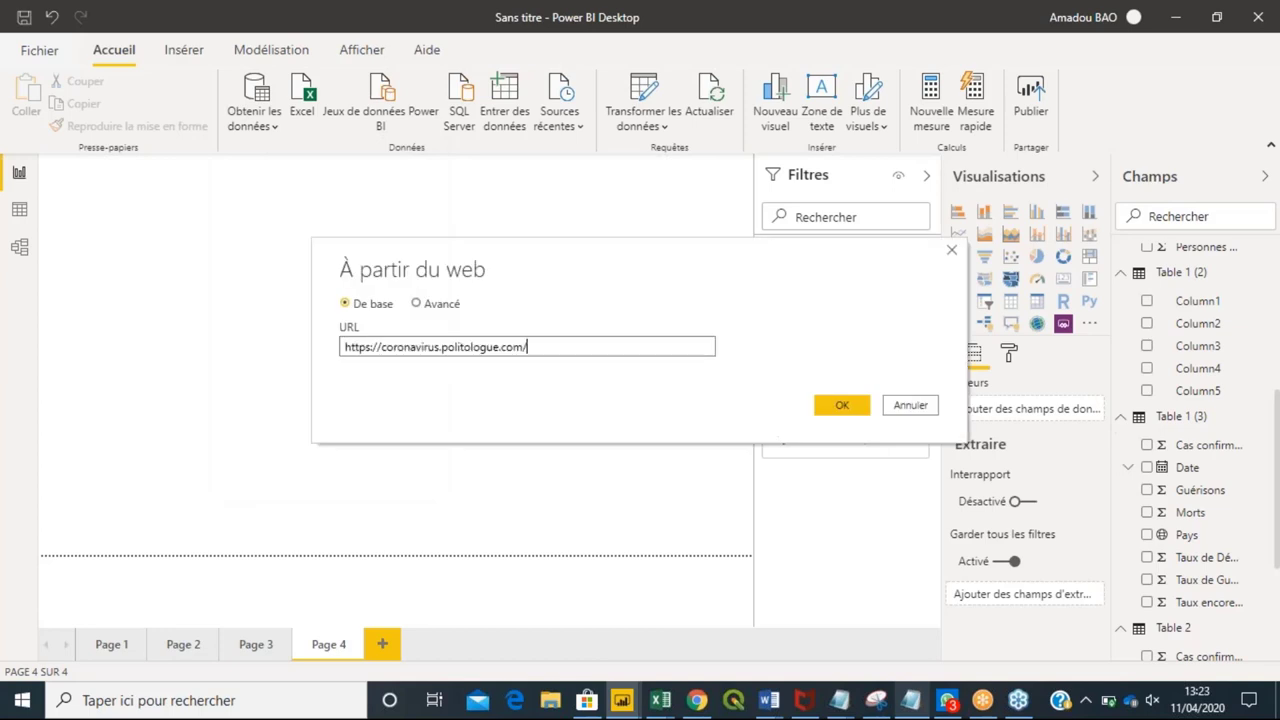
{"action": "left_click", "coordinate": [860, 410]}
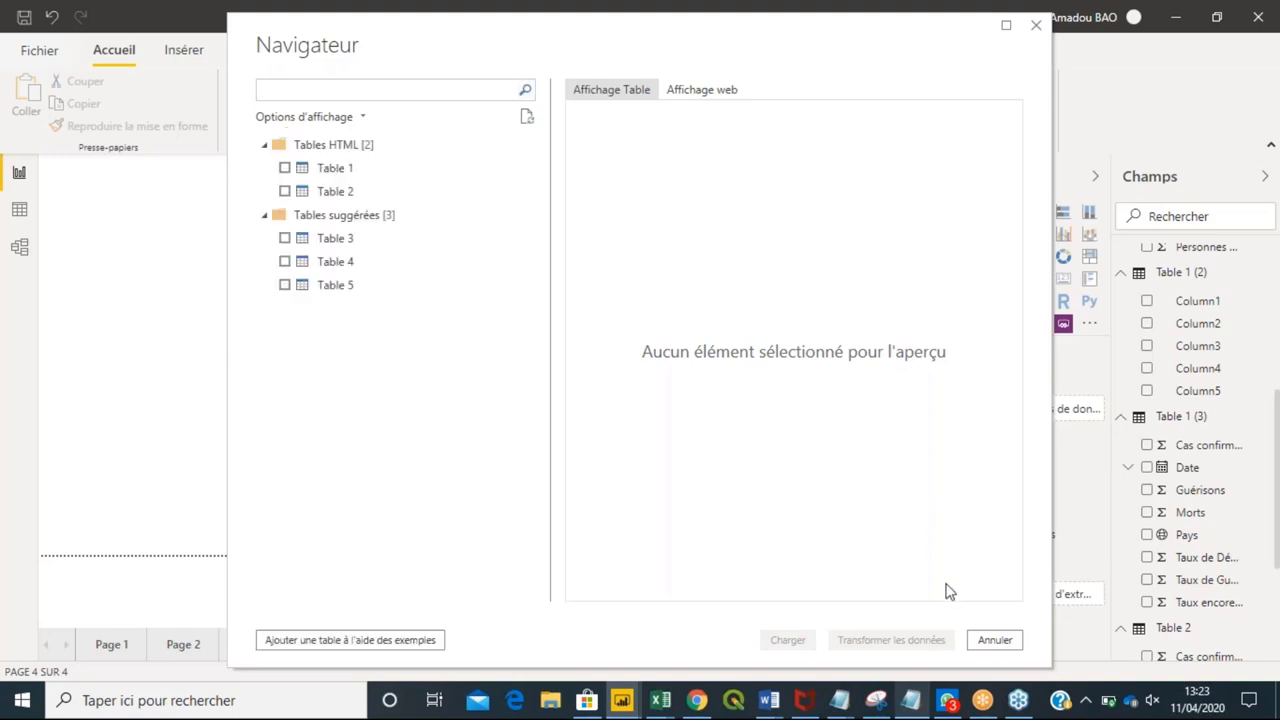
{"action": "left_click", "coordinate": [993, 641]}
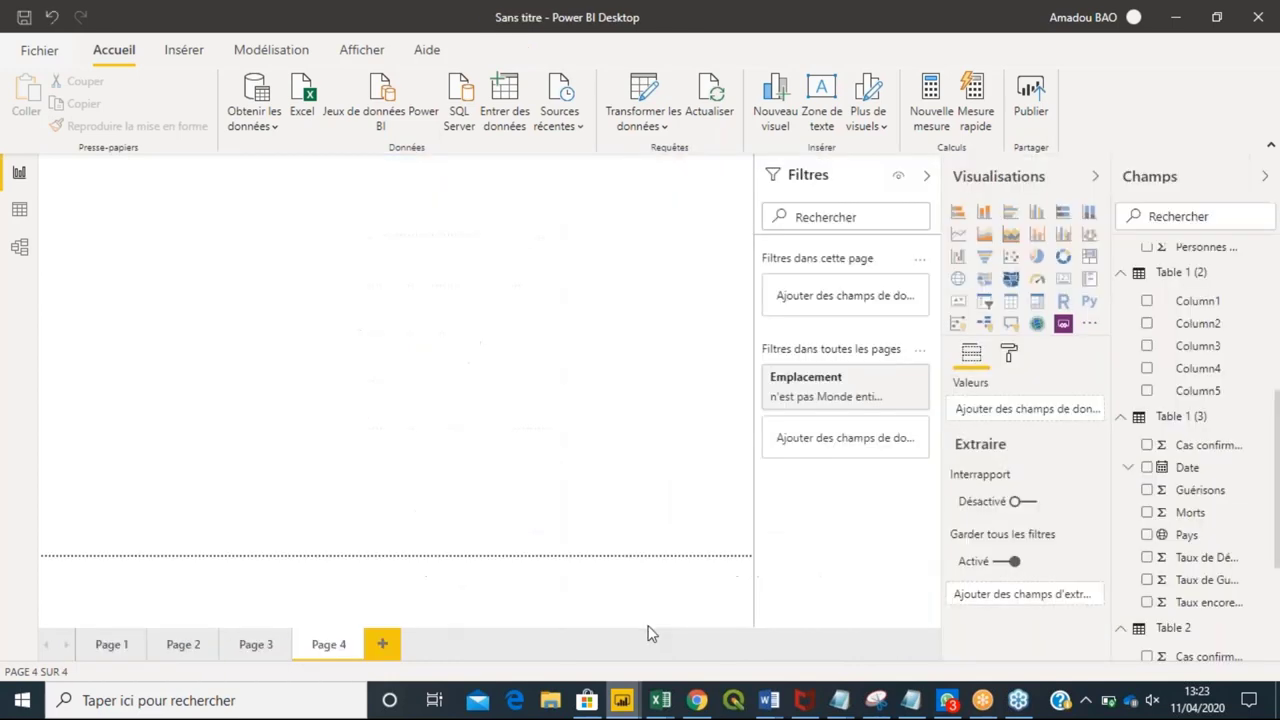
Examine the American countries on the Page 3 map of confirmed cases and consult the finished report on Page 1.
{"action": "left_click", "coordinate": [256, 645]}
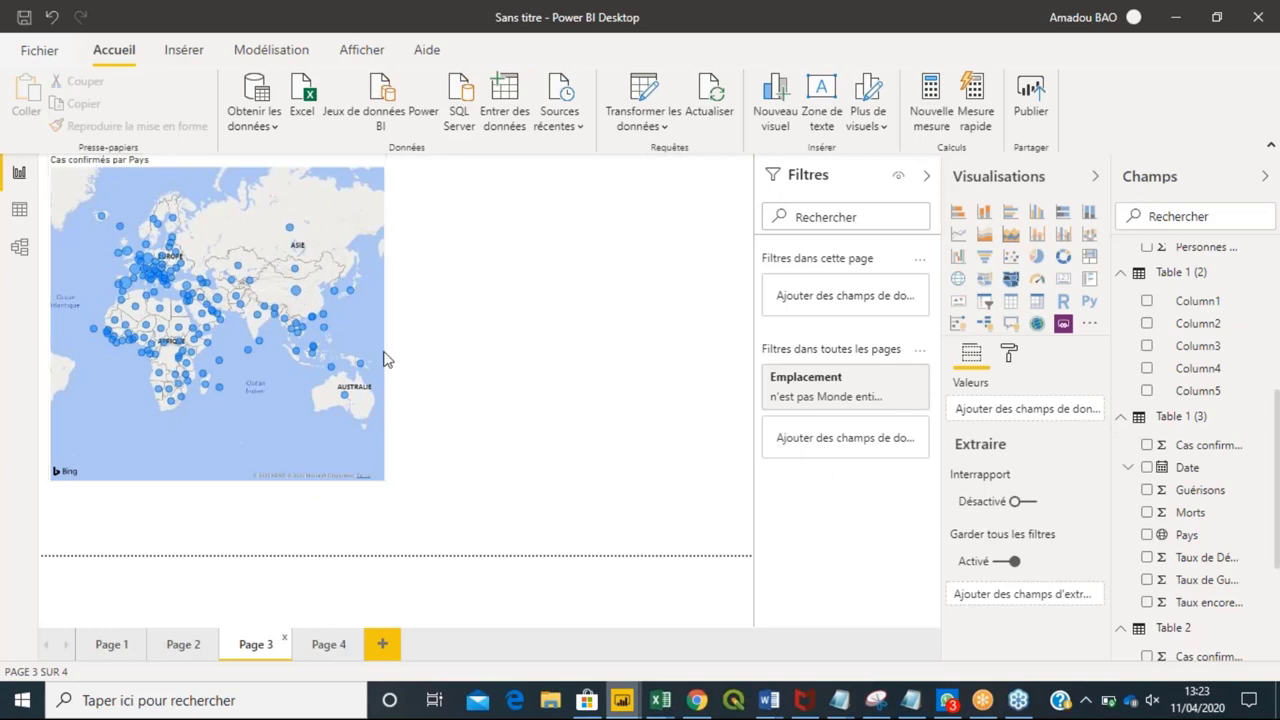
{"action": "left_click", "coordinate": [374, 312]}
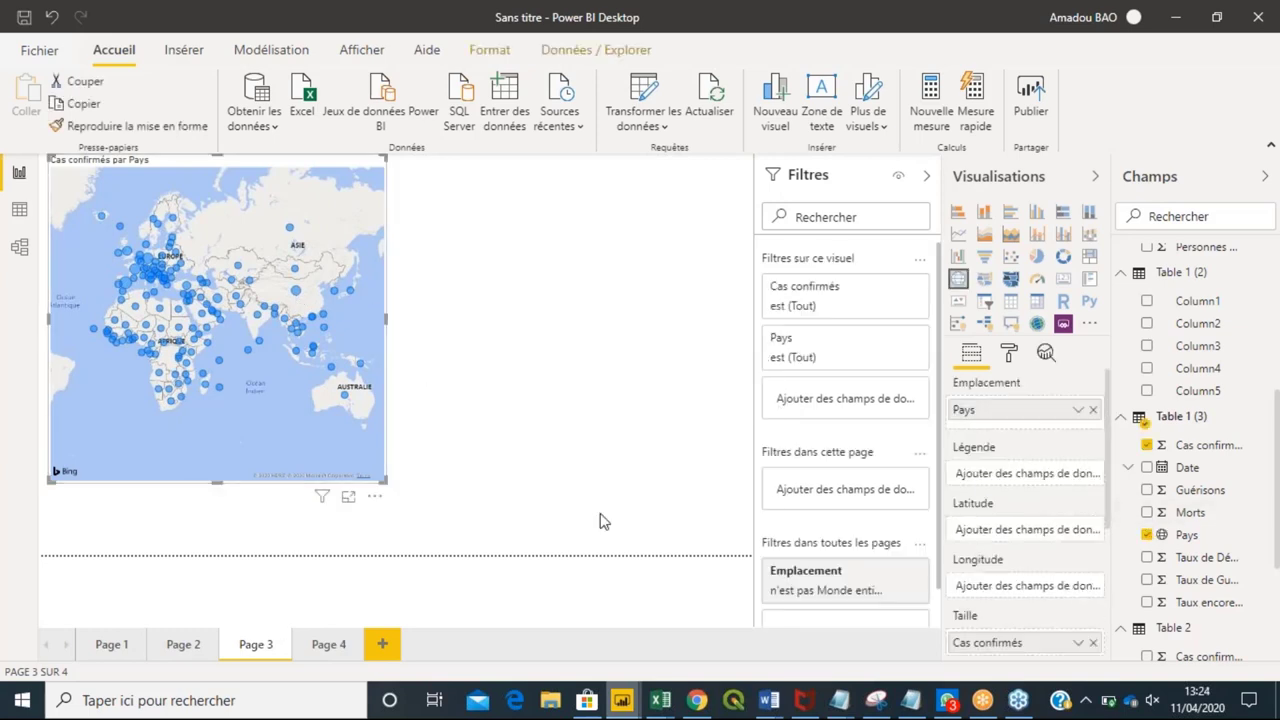
{"action": "left_click_drag", "start_coordinate": [147, 285], "coordinate": [259, 294]}
{"action": "mouse_move", "coordinate": [90, 302]}
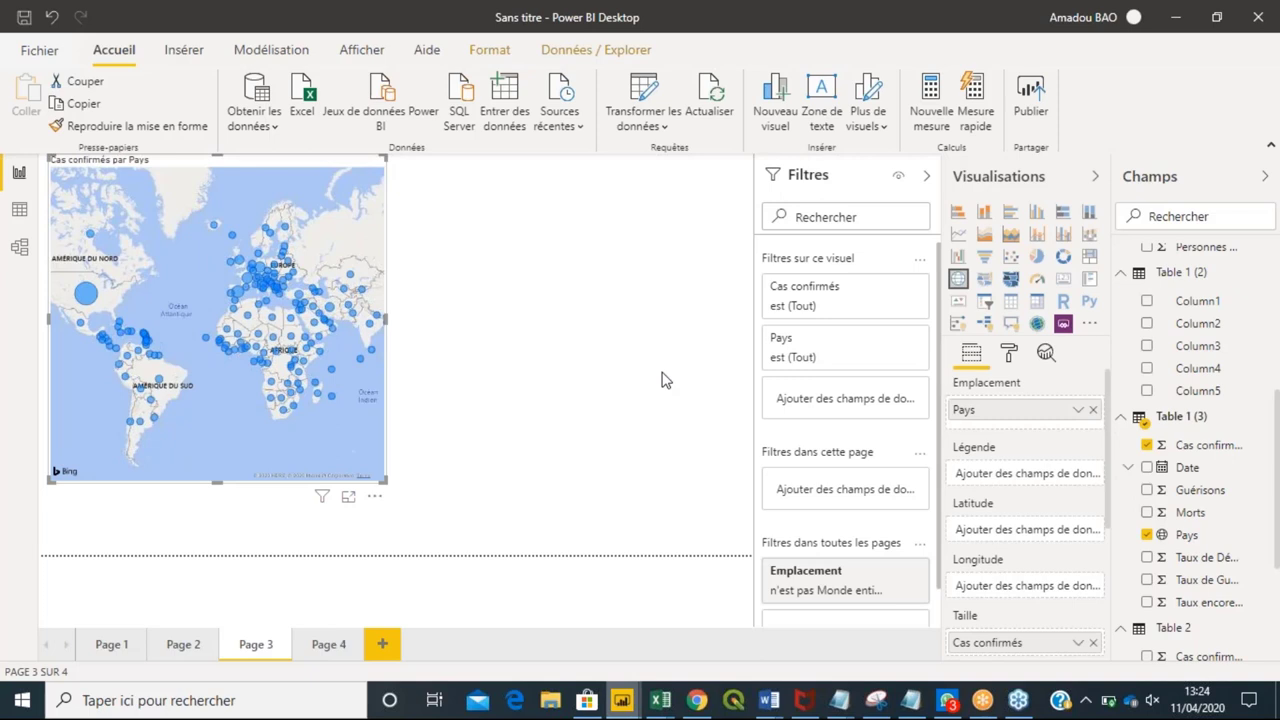
{"action": "left_click", "coordinate": [100, 648]}
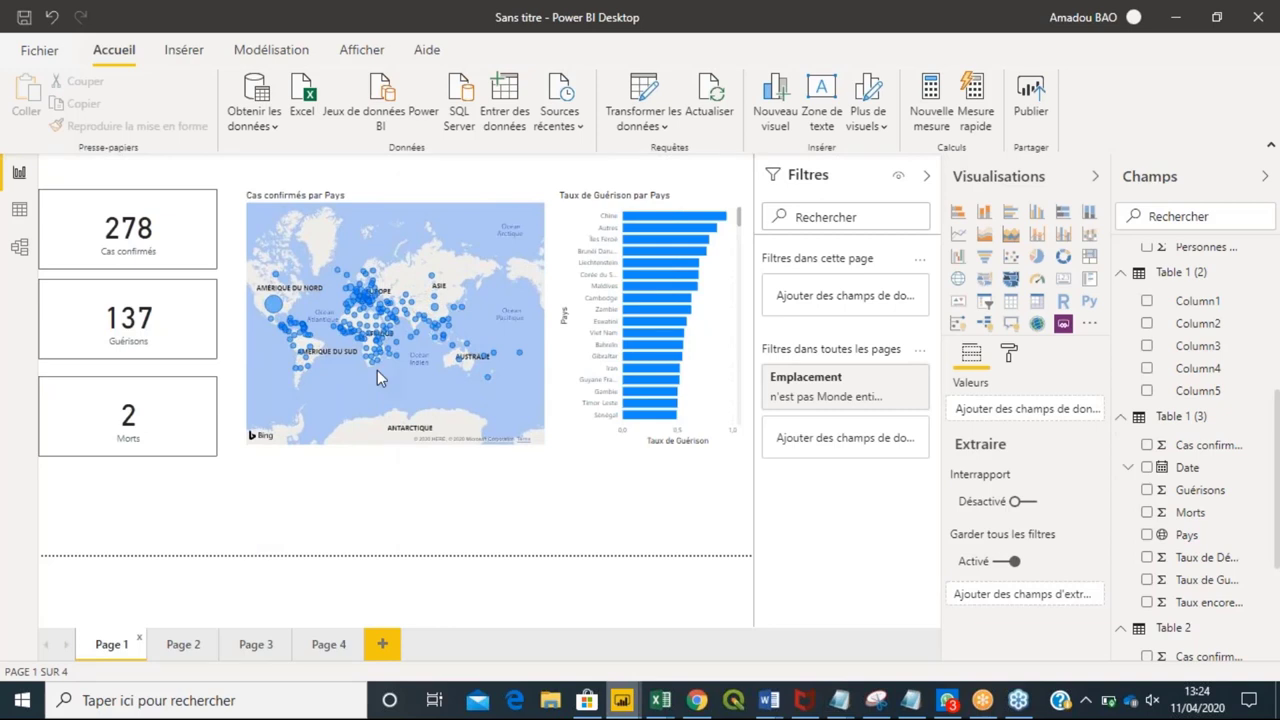
Go back to Page 3 and move the map of confirmed cases by country to the middle of the page.
{"action": "left_click", "coordinate": [252, 644]}
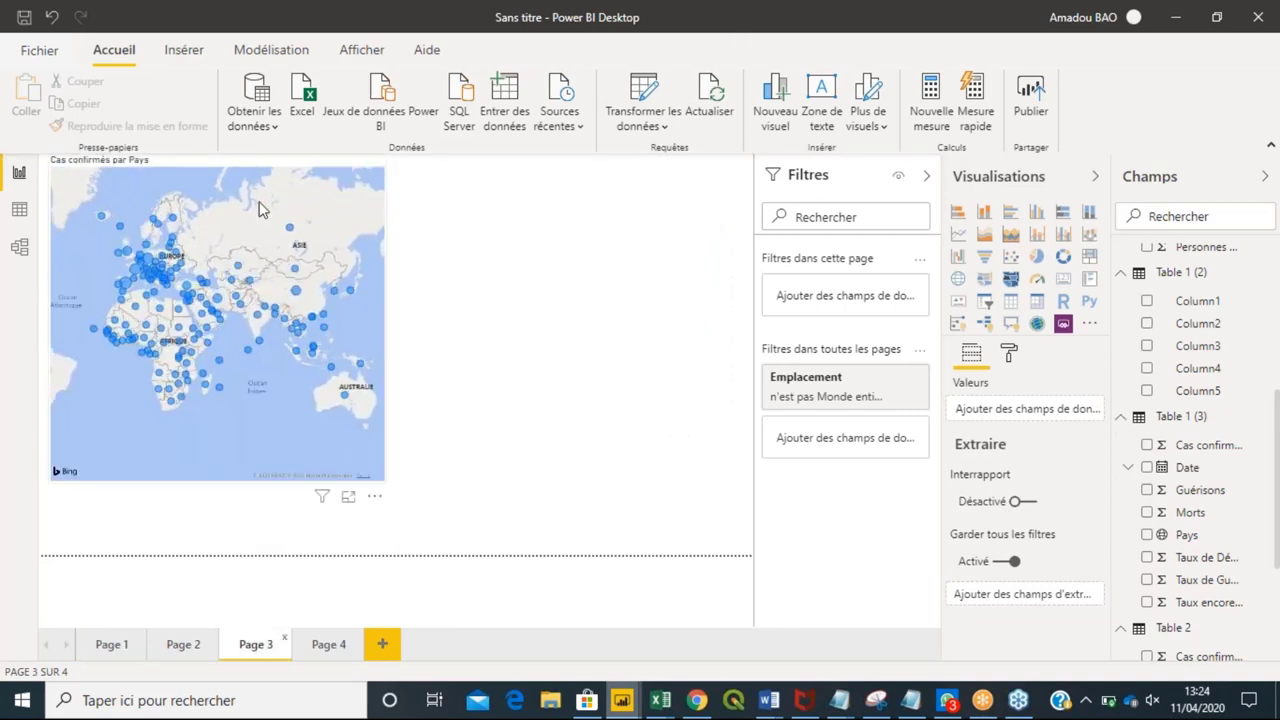
{"action": "left_click", "coordinate": [203, 170]}
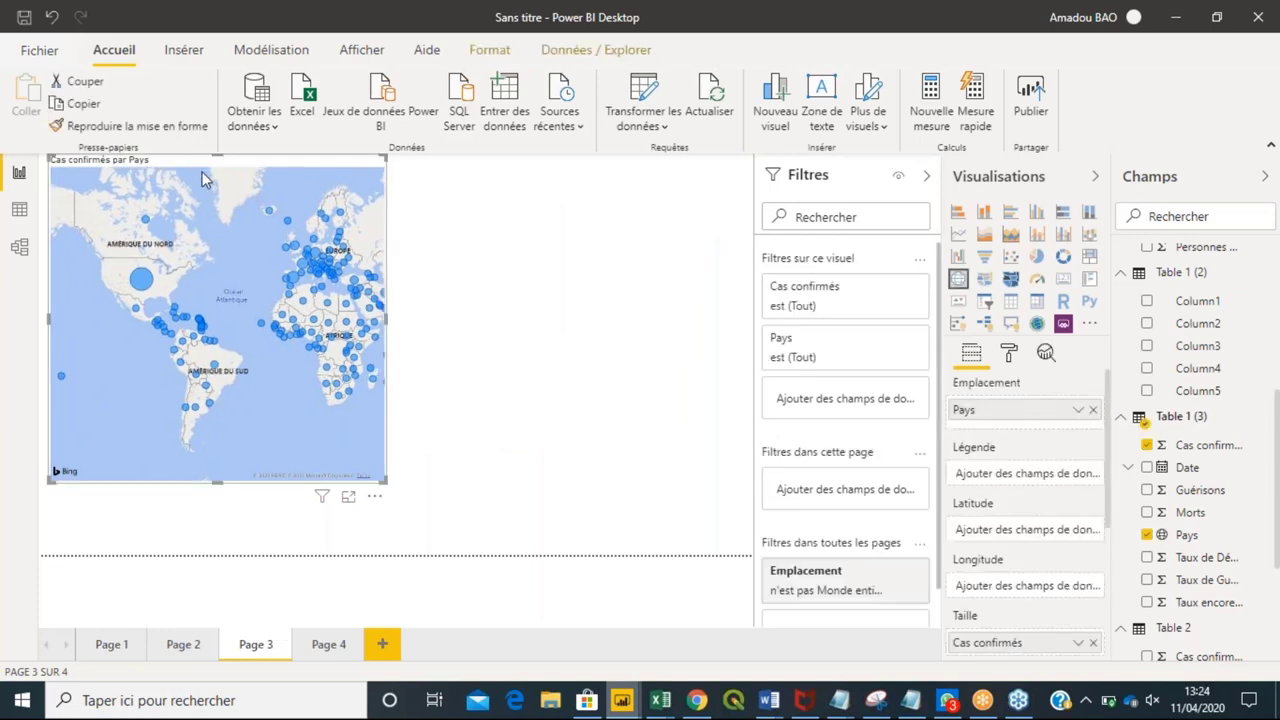
{"action": "left_click_drag", "start_coordinate": [213, 161], "coordinate": [422, 199]}
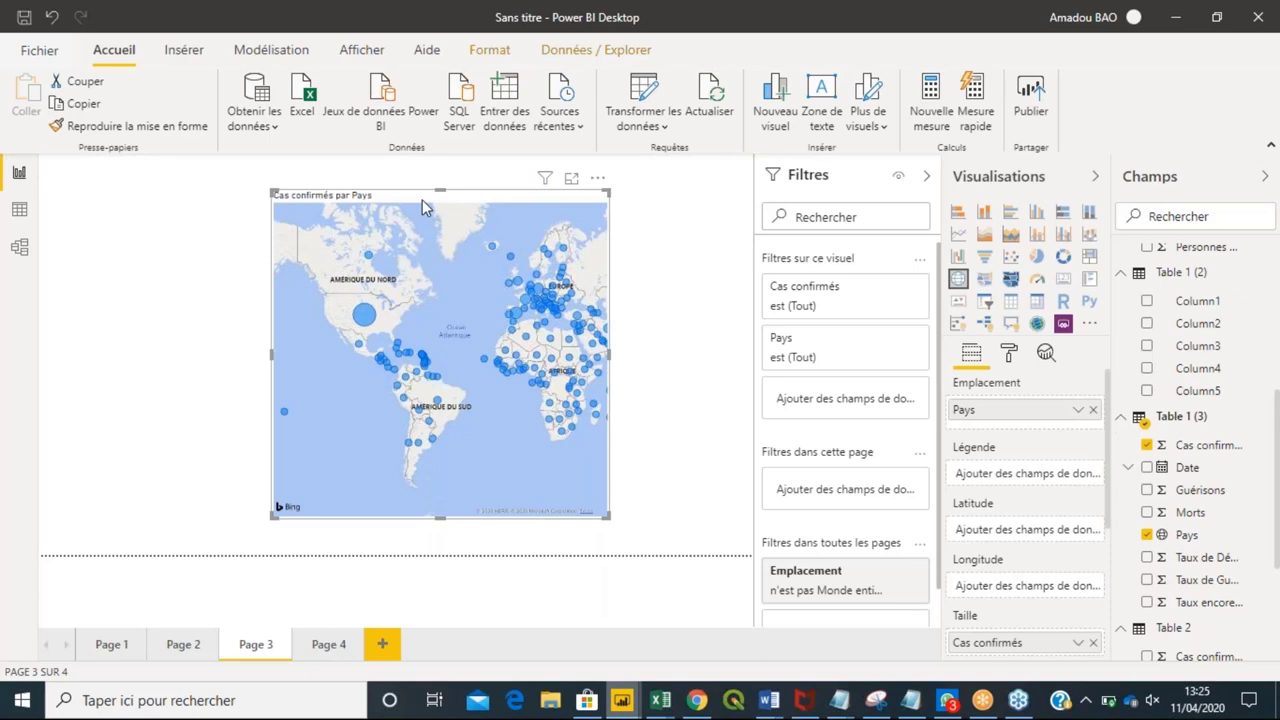
Duplicate the map of confirmed cases at the page's left edge and convert the copy into a card showing Cas confirmés.
{"action": "left_click", "coordinate": [113, 230]}
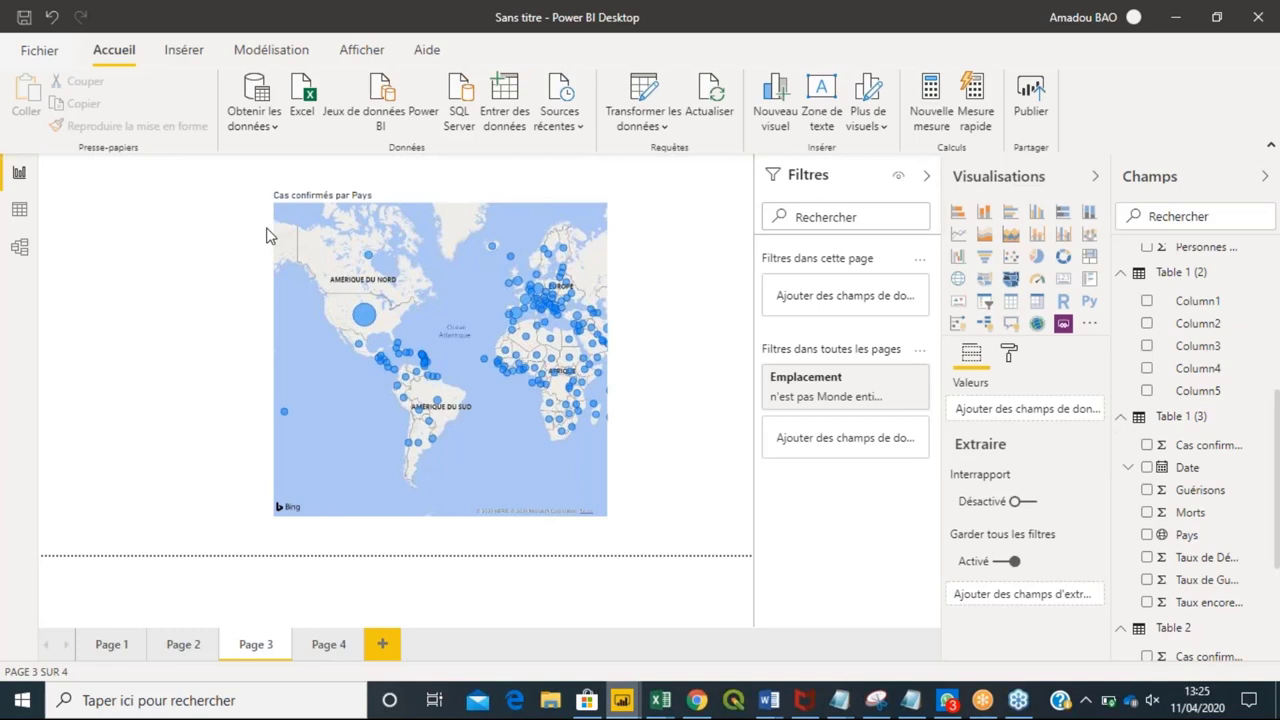
{"action": "left_click", "coordinate": [340, 201]}
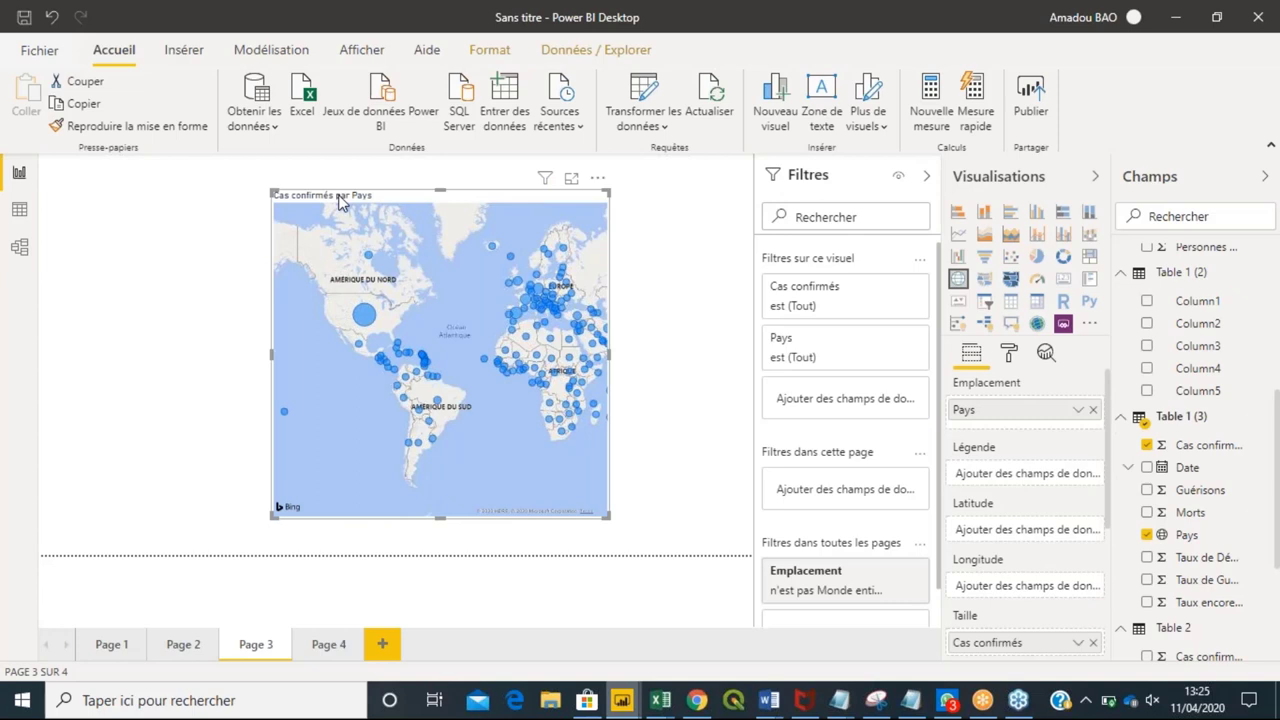
{"action": "key", "text": "ctrl+c"}
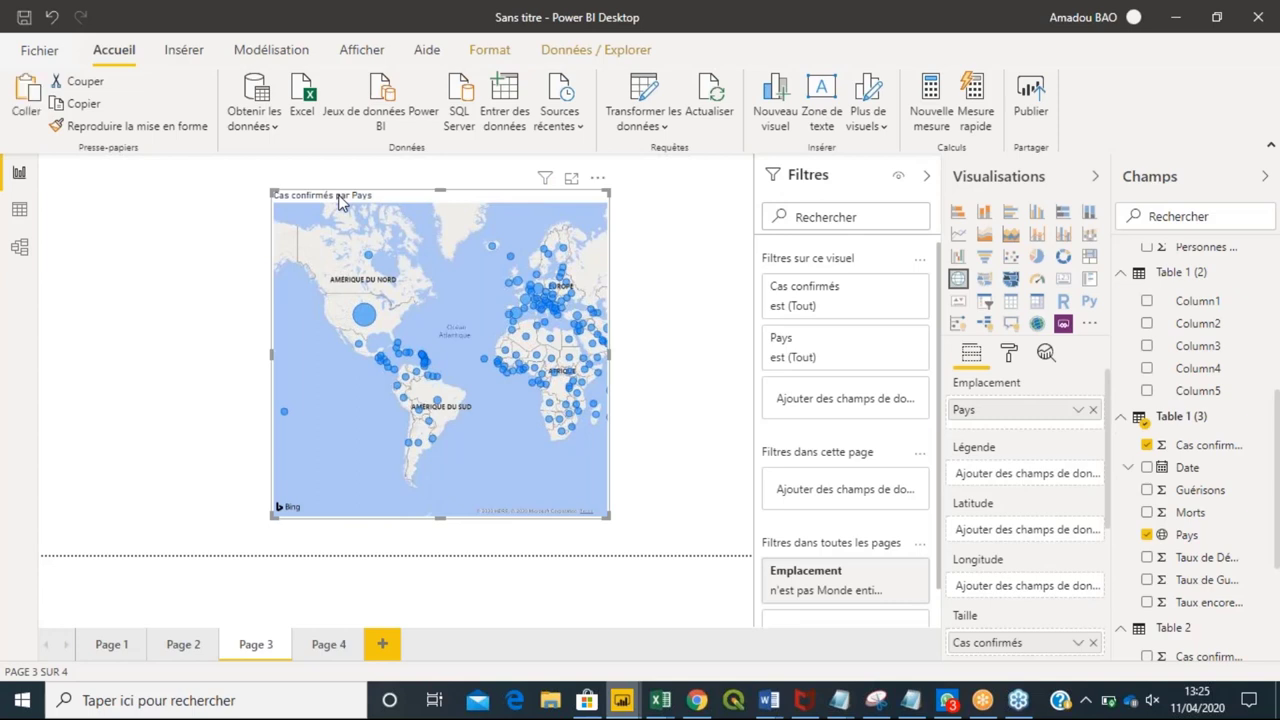
{"action": "left_click", "coordinate": [137, 261]}
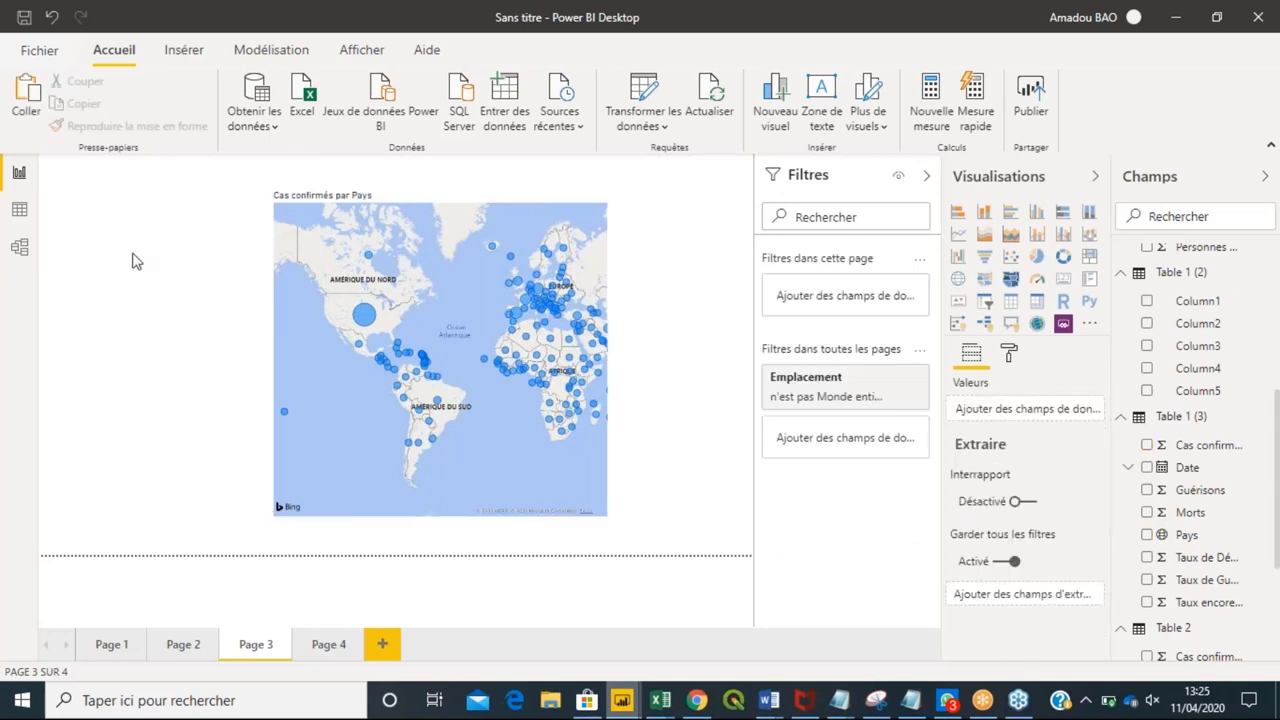
{"action": "key", "text": "ctrl+v"}
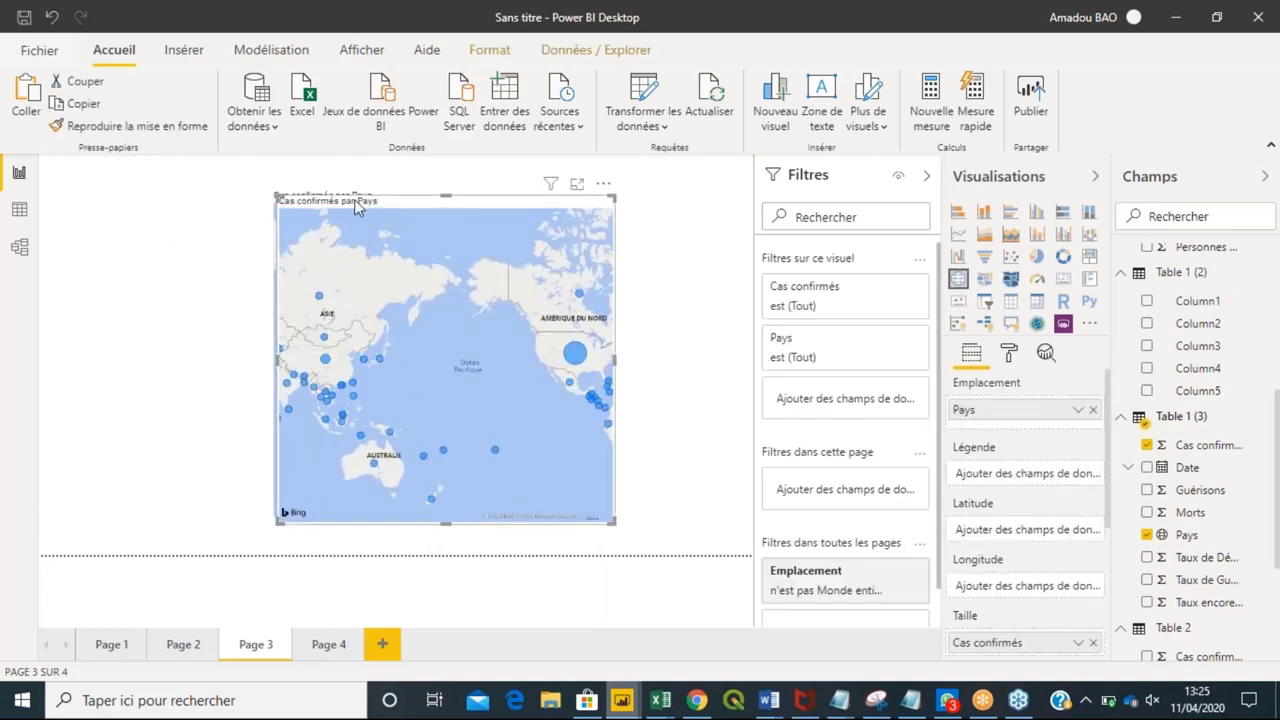
{"action": "left_click_drag", "start_coordinate": [192, 224], "coordinate": [107, 195]}
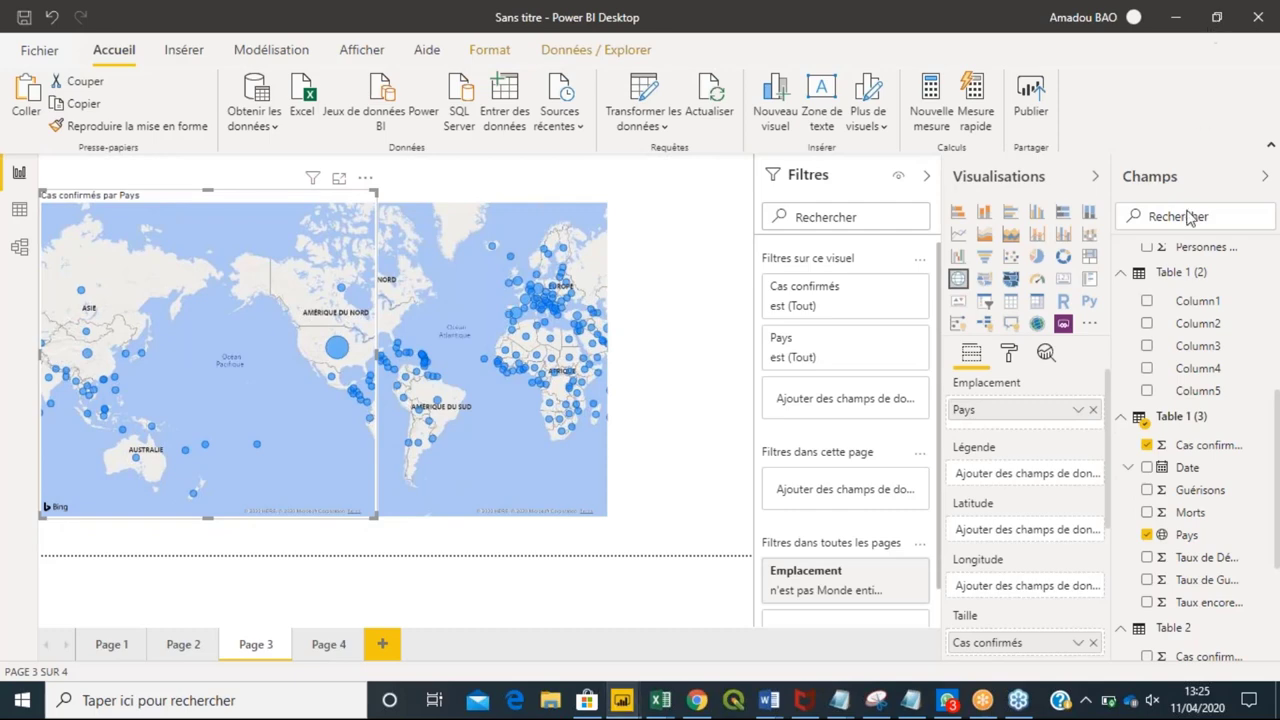
{"action": "left_click", "coordinate": [1066, 282]}
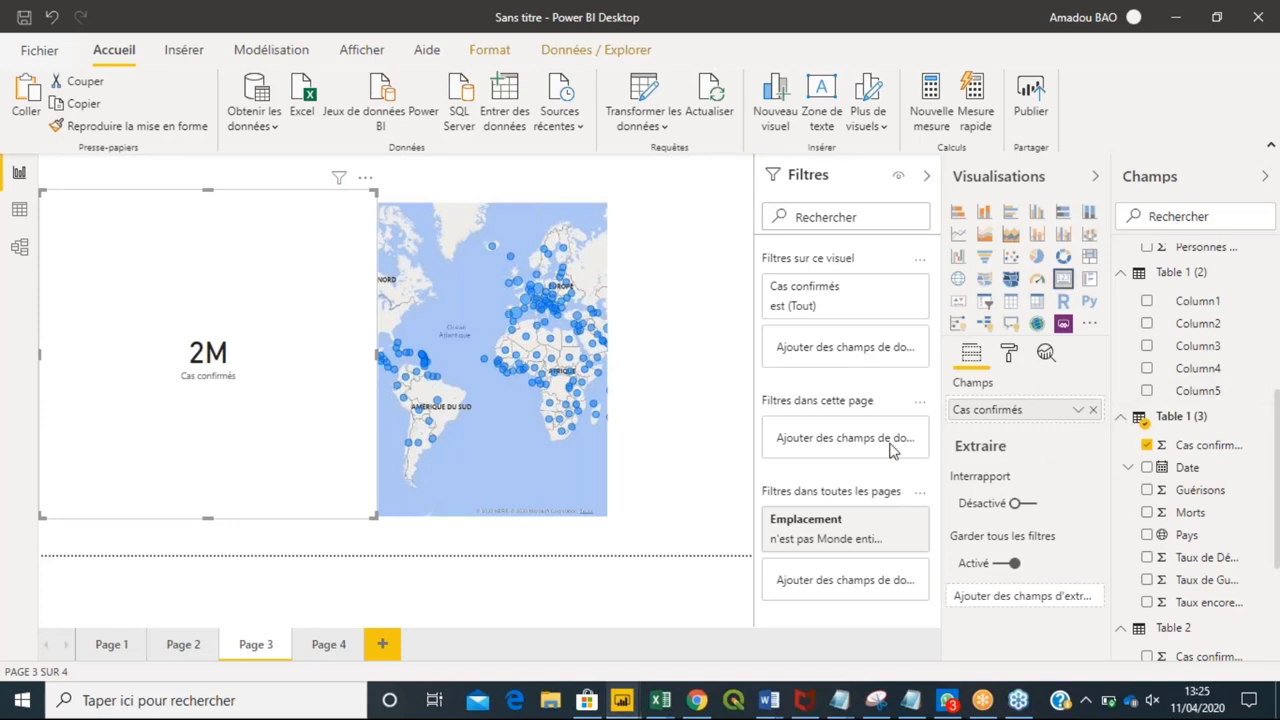
Set the display units of the card's data label to Aucun and shrink the card to a small box beside the map.
{"action": "left_click", "coordinate": [1006, 360]}
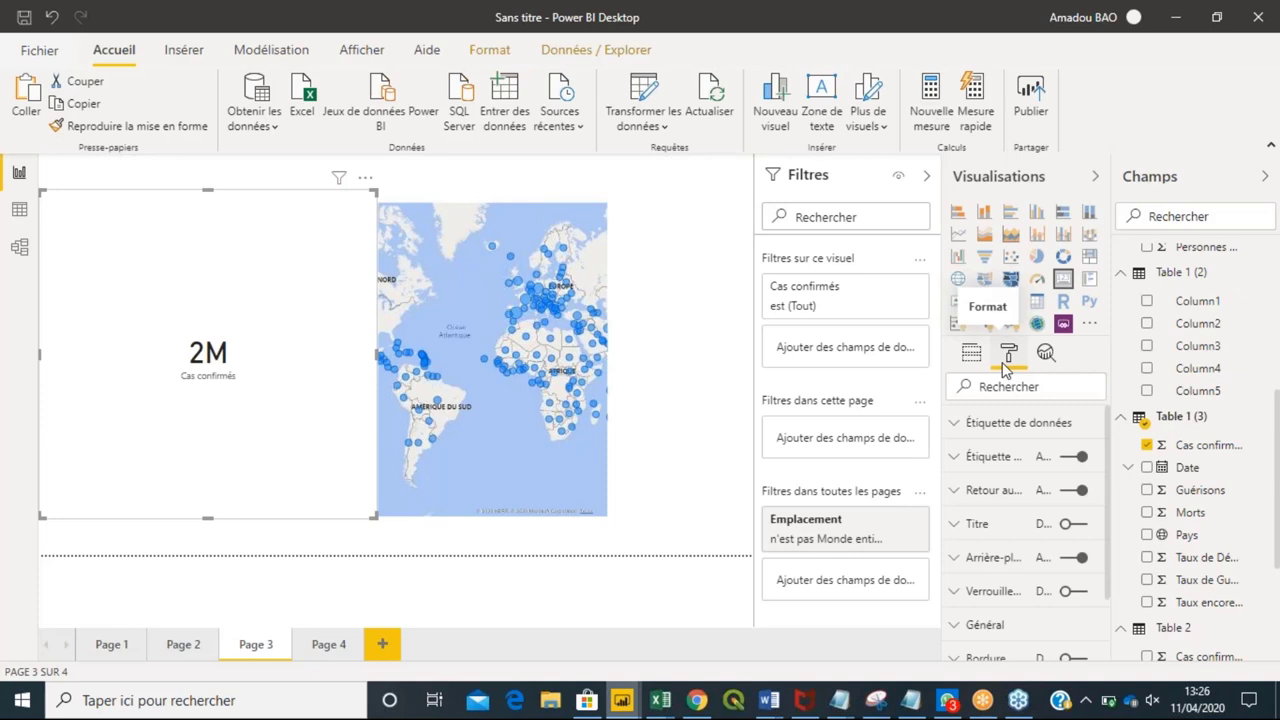
{"action": "left_click", "coordinate": [953, 424]}
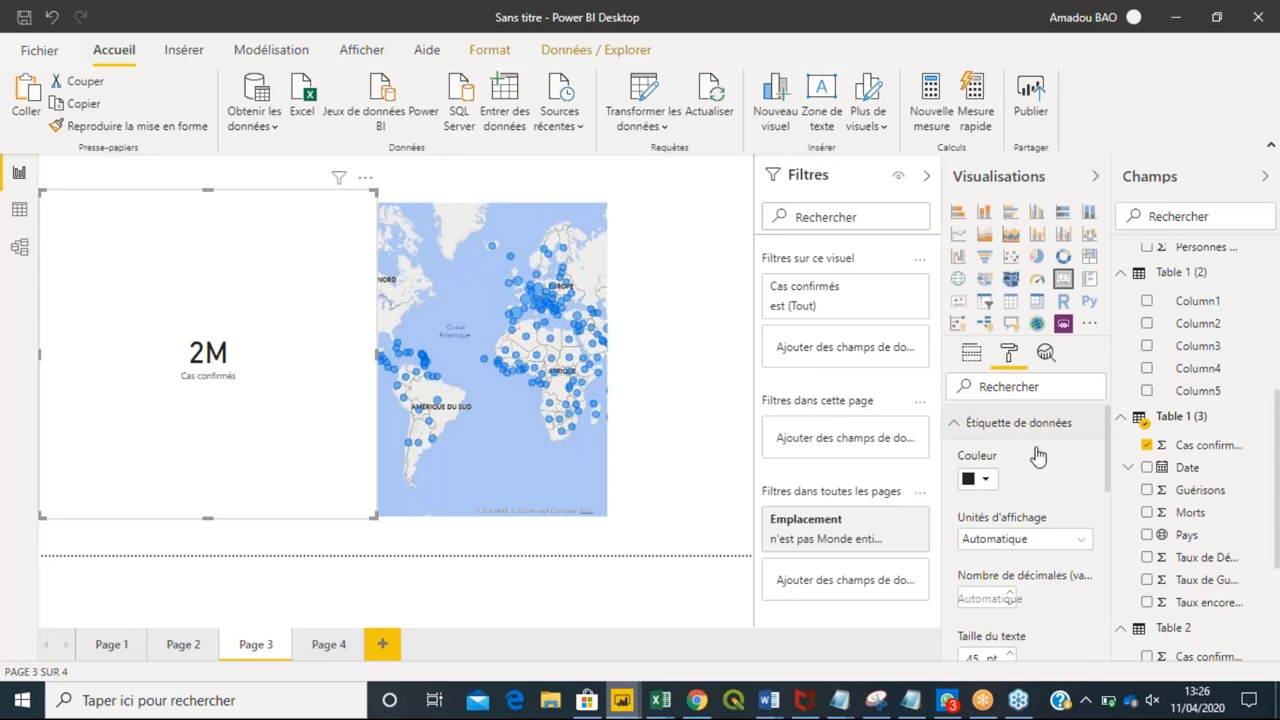
{"action": "left_click", "coordinate": [1080, 541]}
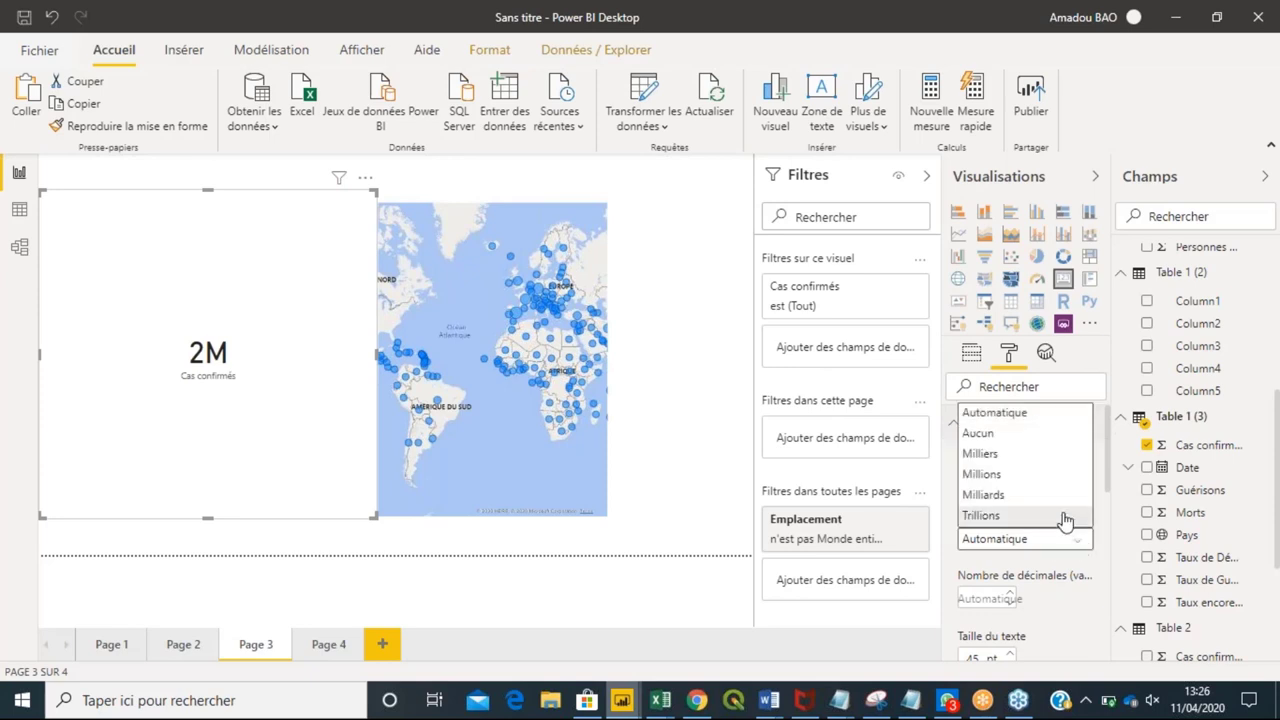
{"action": "left_click", "coordinate": [1004, 437]}
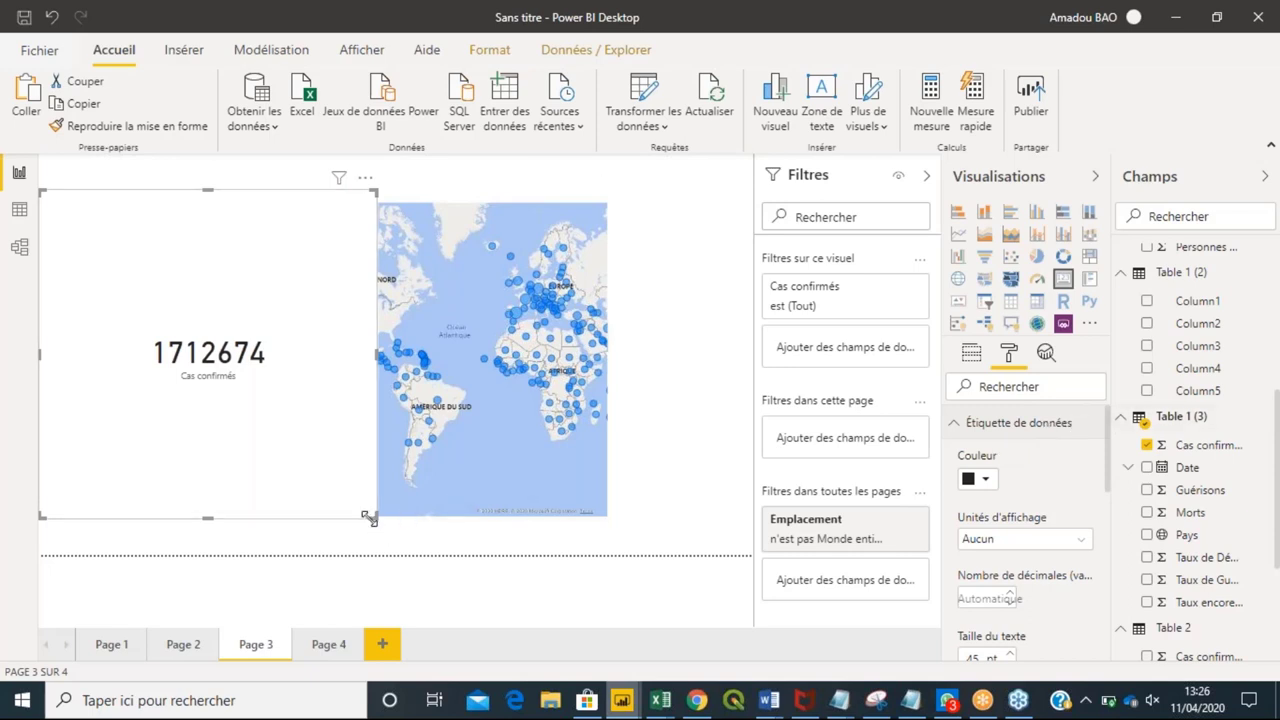
{"action": "left_click_drag", "start_coordinate": [369, 517], "coordinate": [212, 297]}
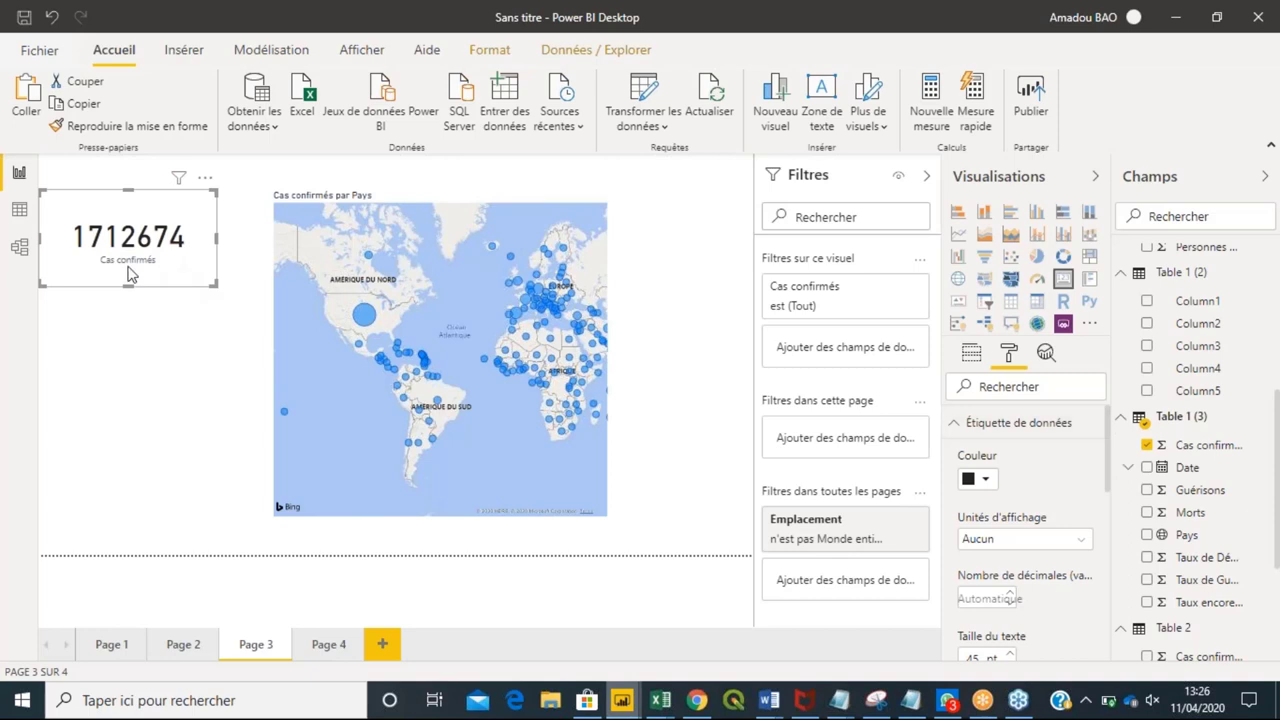
{"action": "left_click", "coordinate": [99, 359]}
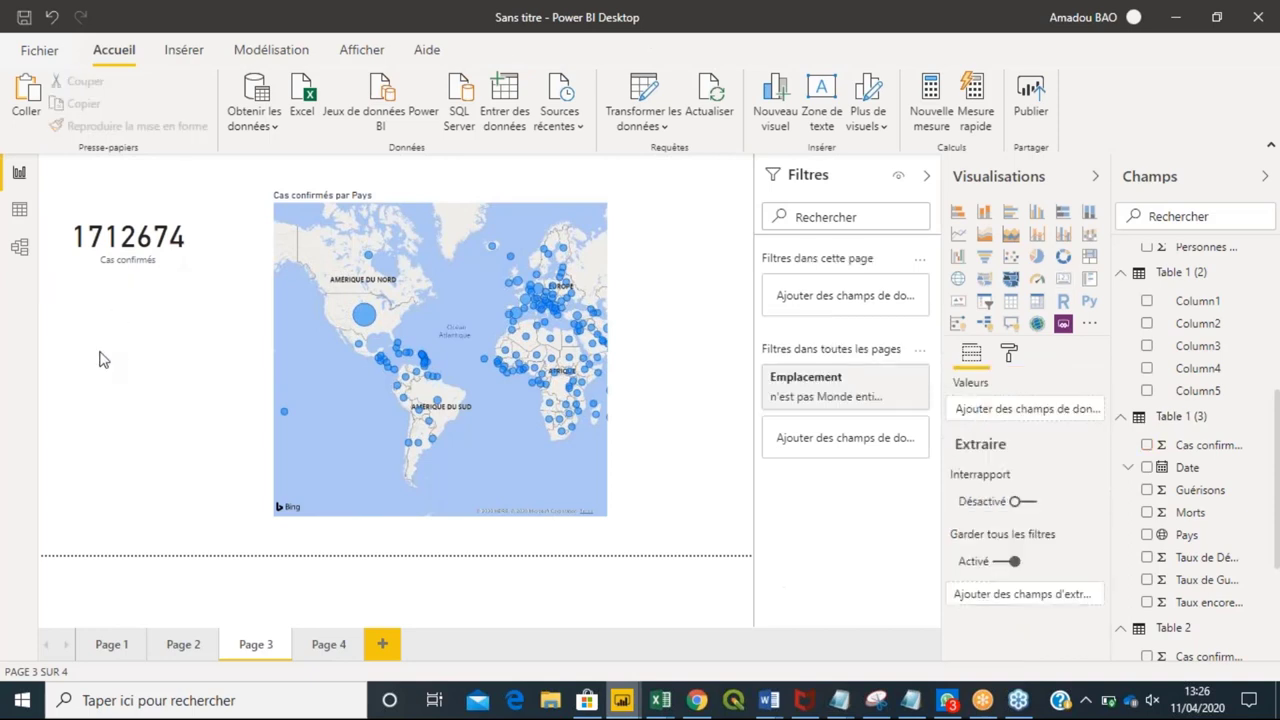
Duplicate the Cas confirmés card and place the copy directly below the original.
{"action": "left_click", "coordinate": [140, 260]}
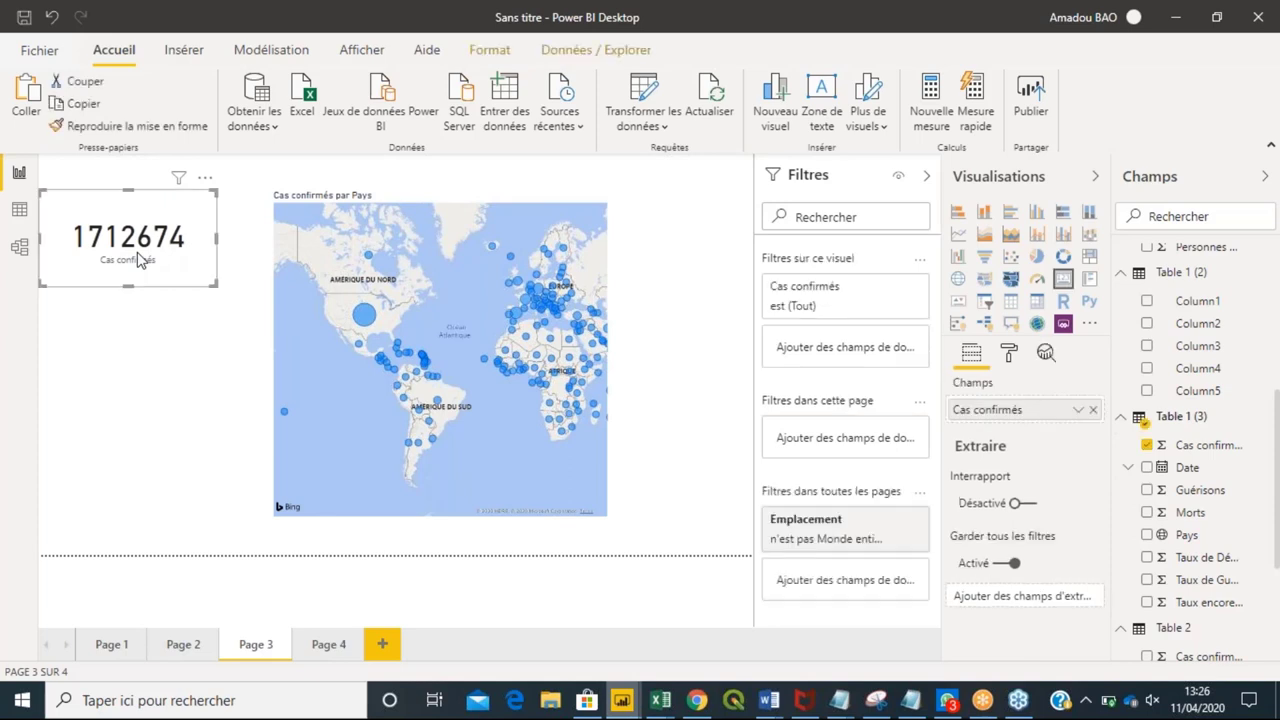
{"action": "left_click", "coordinate": [115, 333]}
{"action": "left_click", "coordinate": [145, 254]}
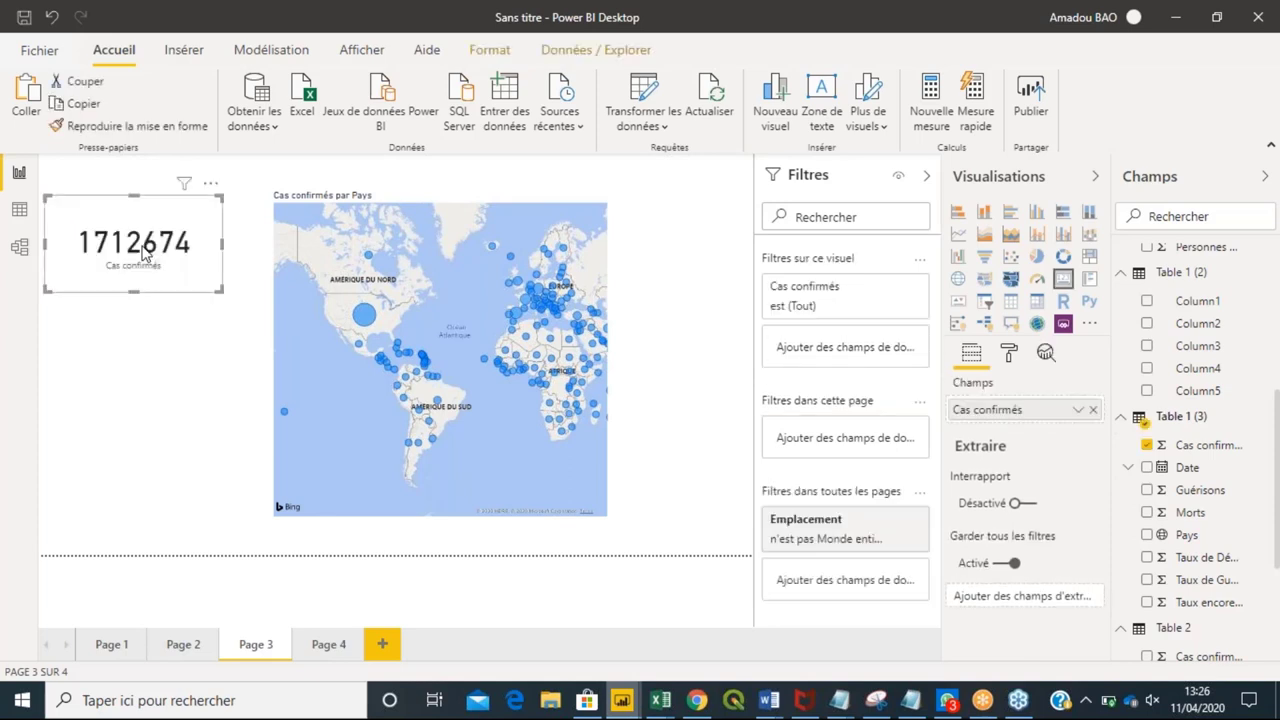
{"action": "key", "text": "ctrl+c"}
{"action": "key", "text": "ctrl+v"}
{"action": "left_click_drag", "start_coordinate": [145, 254], "coordinate": [121, 348]}
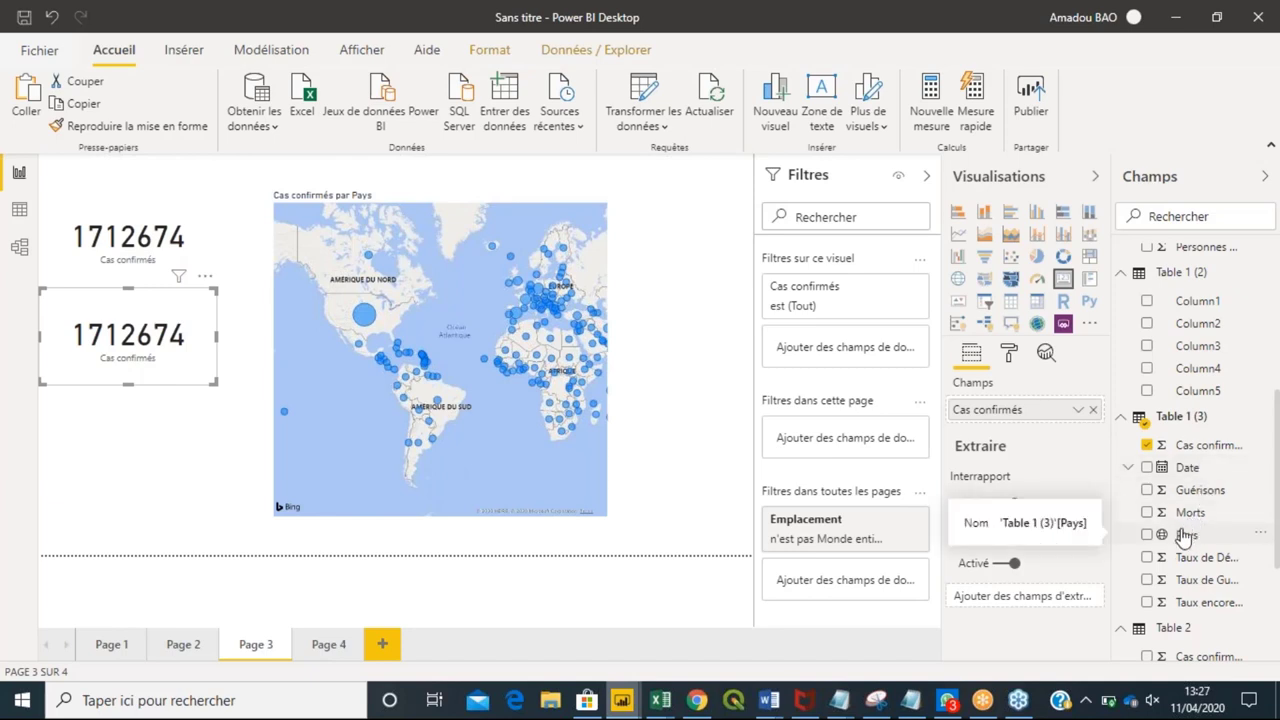
Add Pays from Table 1 (3) as a visual-level filter on the lower card and restrict it to Sénégal.
{"action": "left_click_drag", "start_coordinate": [1183, 537], "coordinate": [840, 344]}
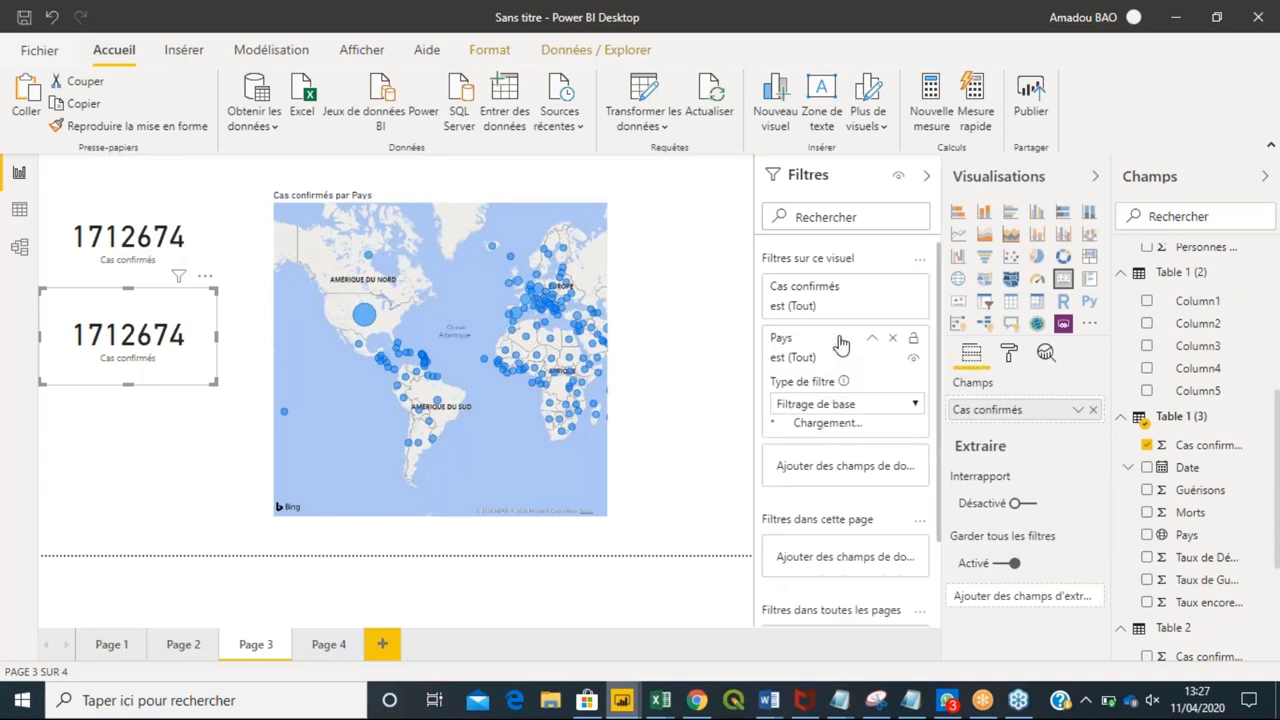
{"action": "left_click", "coordinate": [832, 430]}
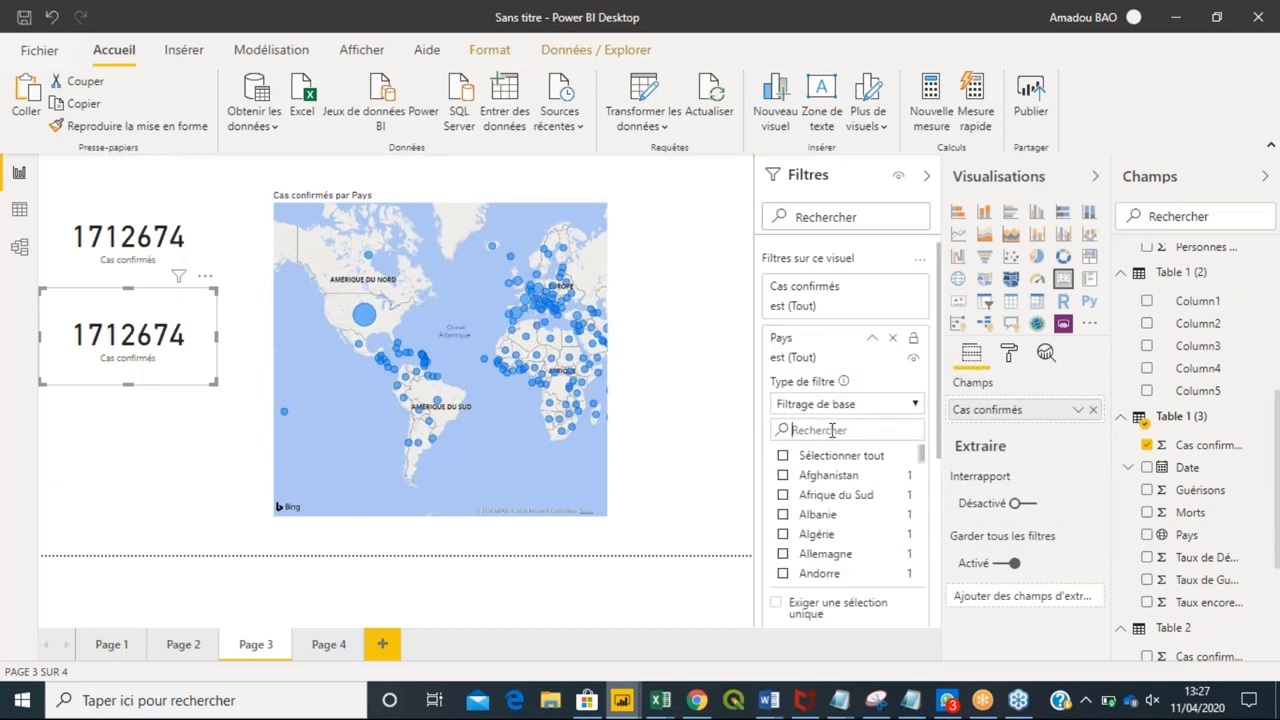
{"action": "type", "text": "SEB"}
{"action": "key", "text": "BackSpace"}
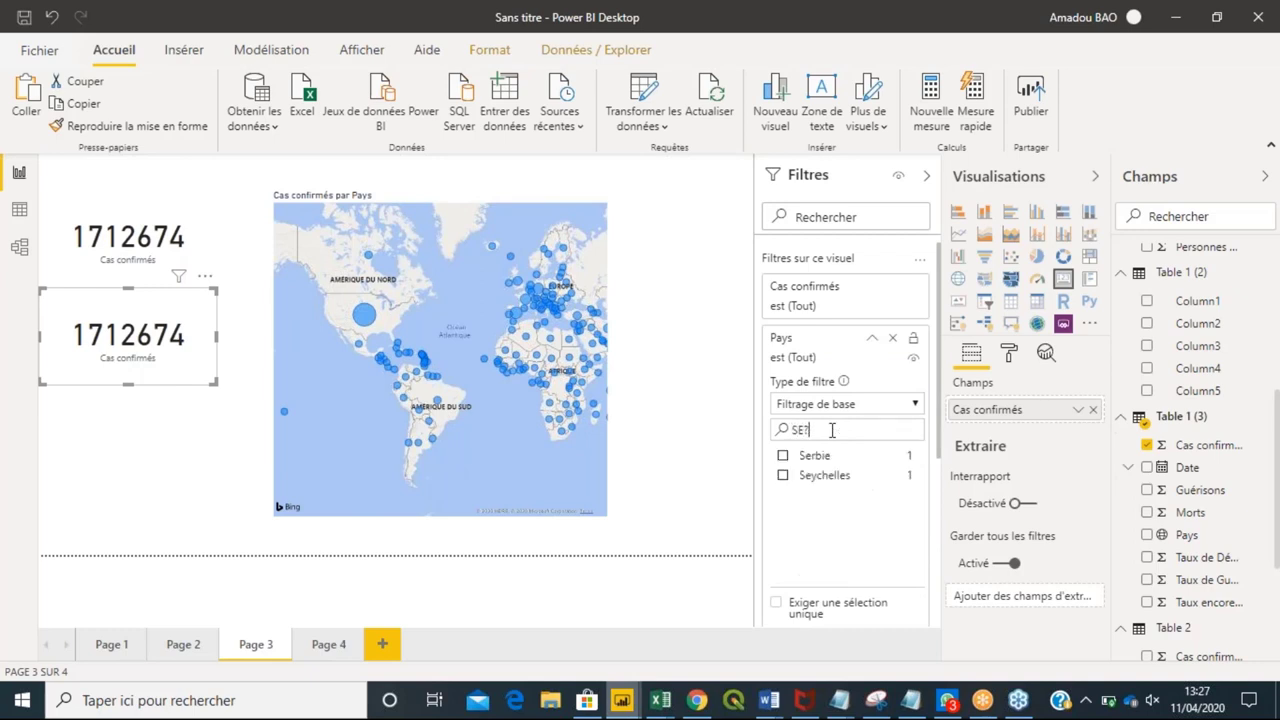
{"action": "type", "text": "NE"}
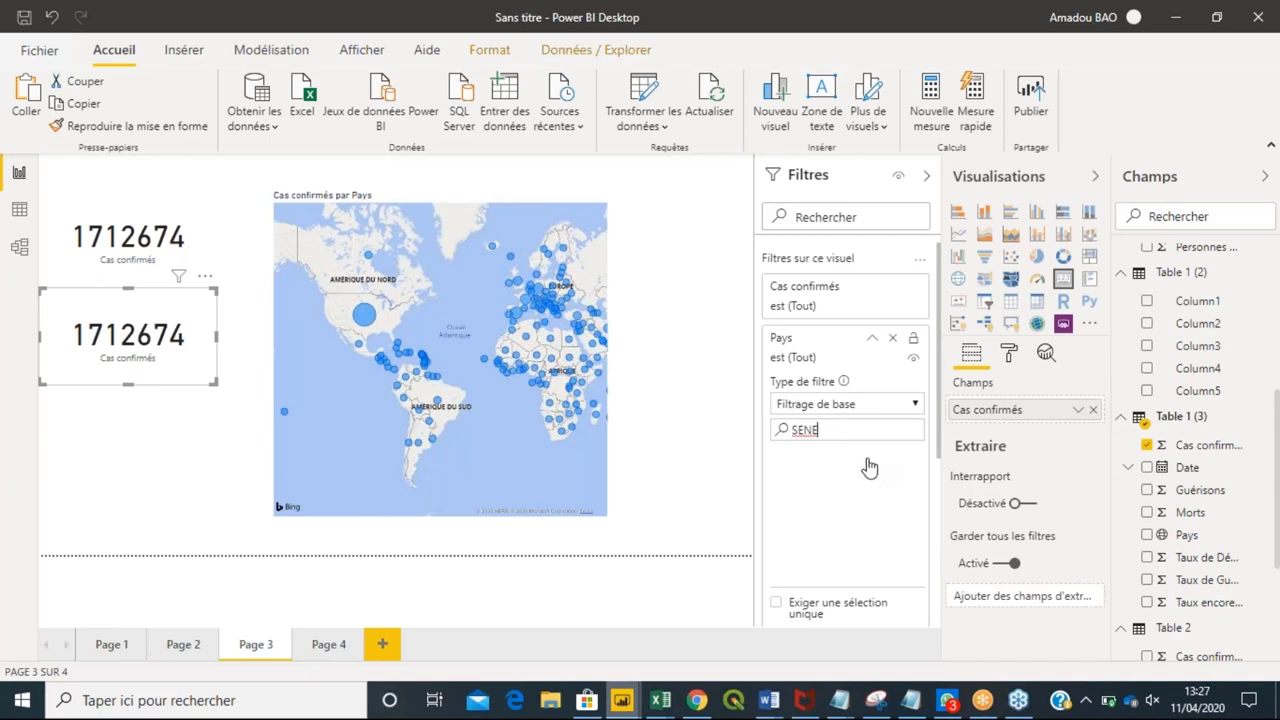
{"action": "key", "text": "BackSpace"}
{"action": "key", "text": "BackSpace"}
{"action": "key", "text": "BackSpace"}
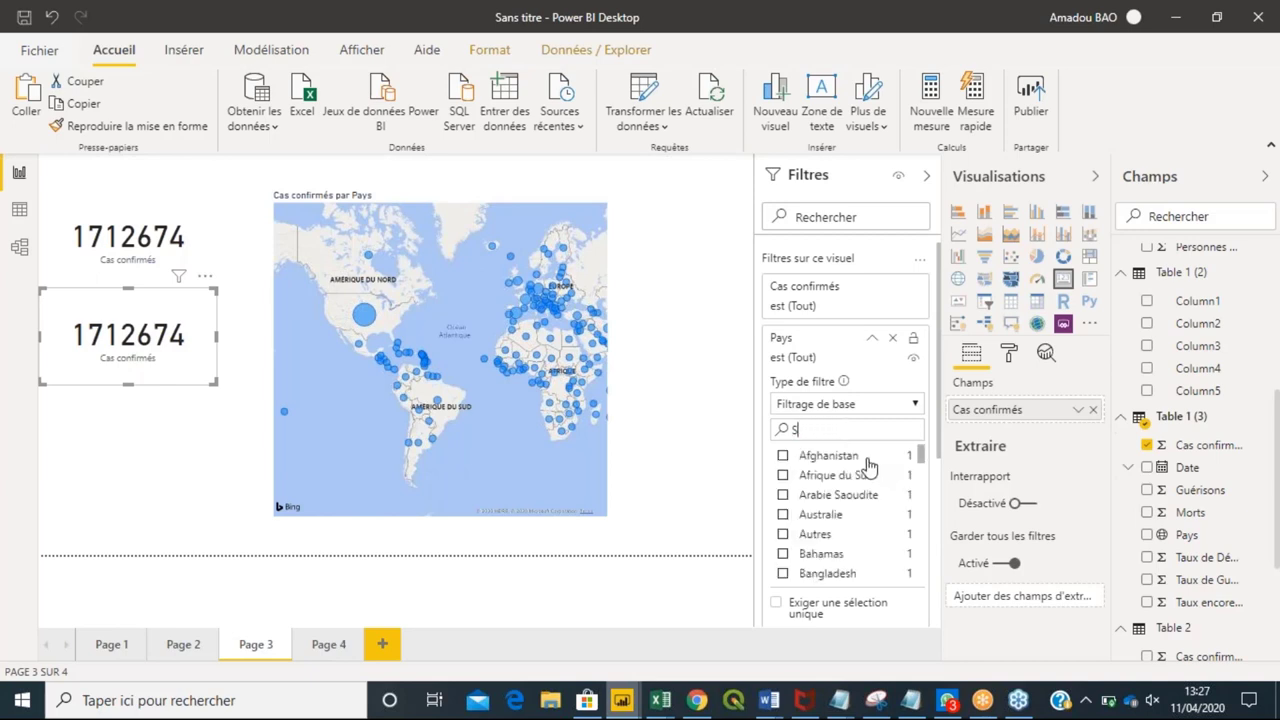
{"action": "type", "text": "EN"}
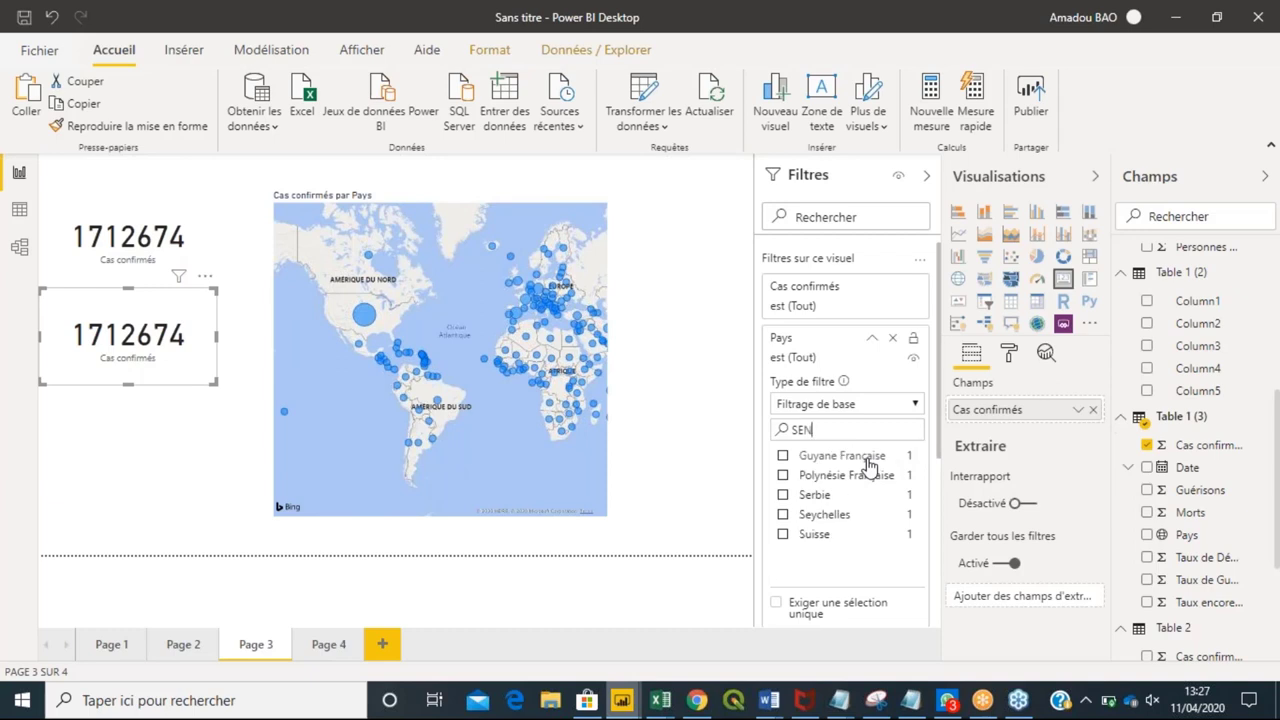
{"action": "key", "text": "BackSpace"}
{"action": "key", "text": "BackSpace"}
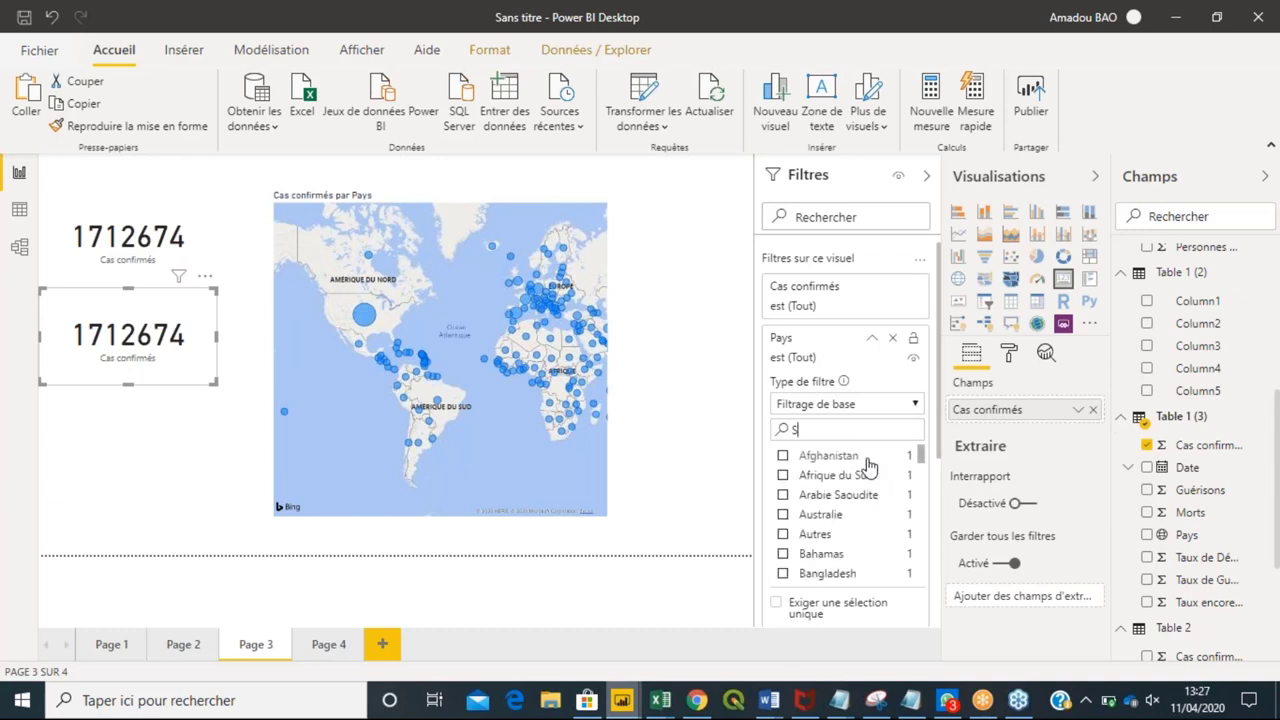
{"action": "type", "text": "é"}
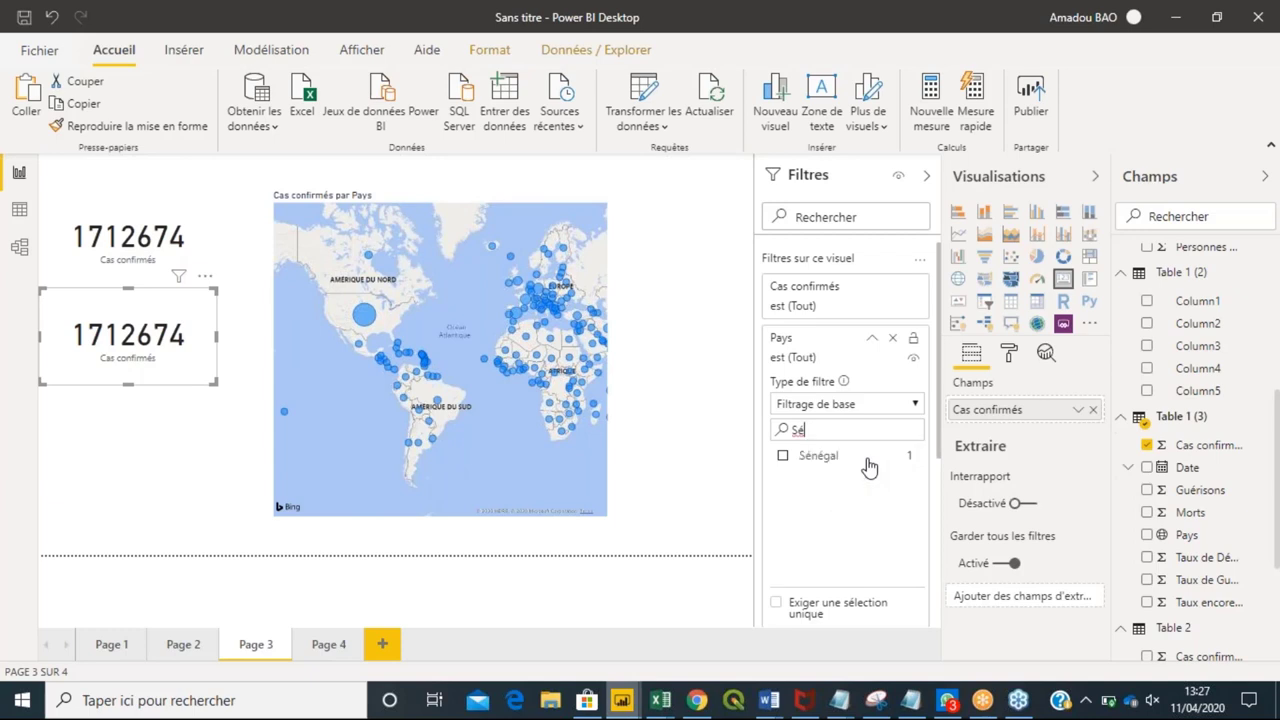
{"action": "type", "text": "n"}
{"action": "left_click", "coordinate": [818, 457]}
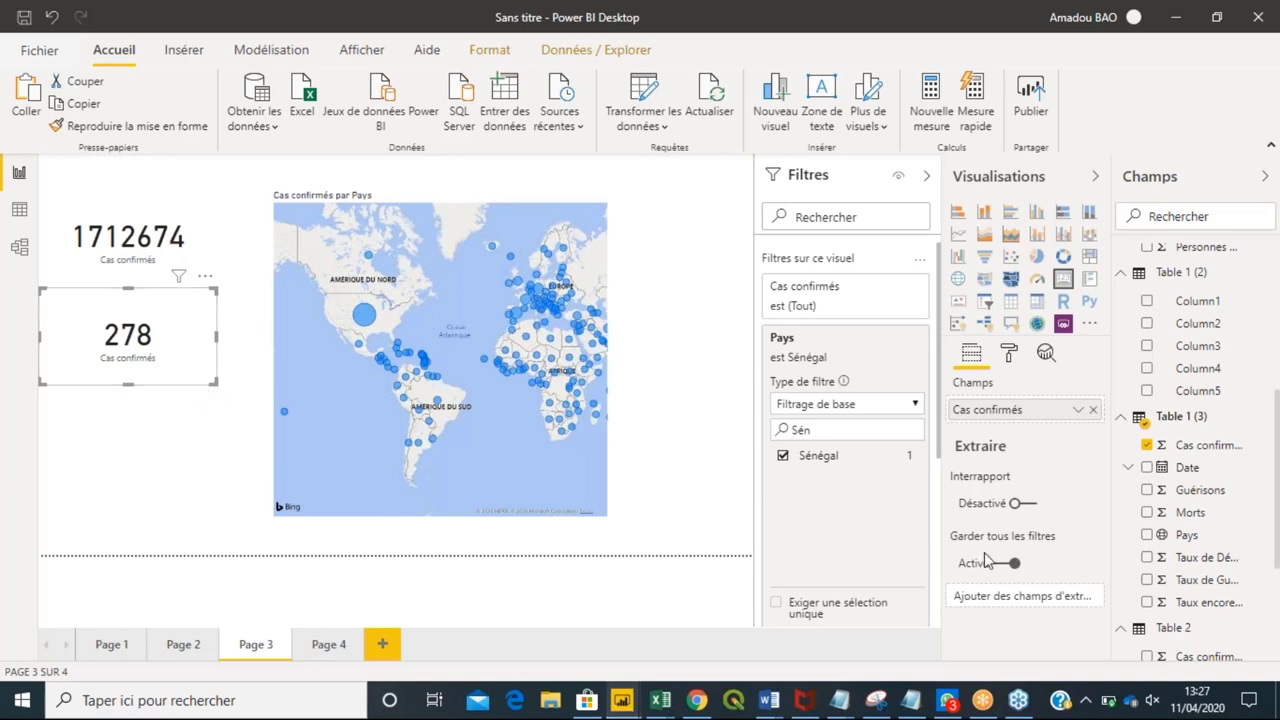
Consult the Situation globale page of the published TDB COVID 19 report in Chrome and return to Power BI Desktop.
{"action": "left_click", "coordinate": [697, 700]}
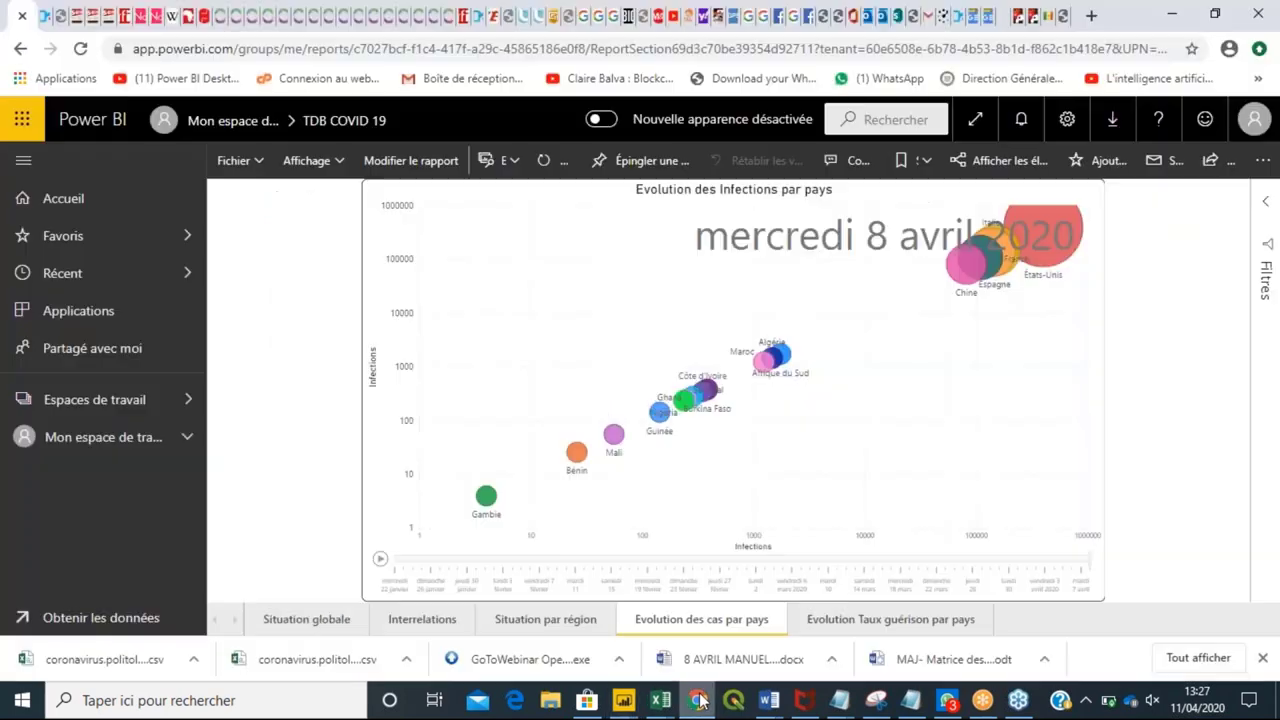
{"action": "left_click", "coordinate": [281, 623]}
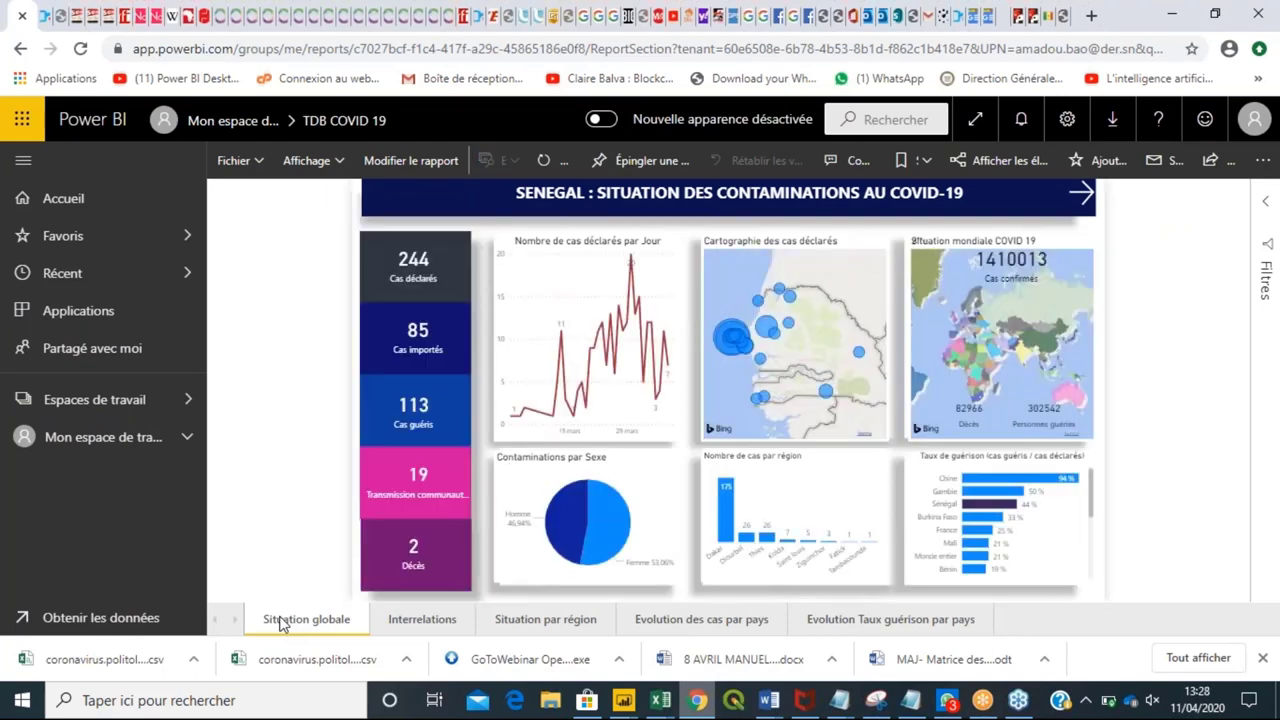
{"action": "left_click", "coordinate": [1181, 15]}
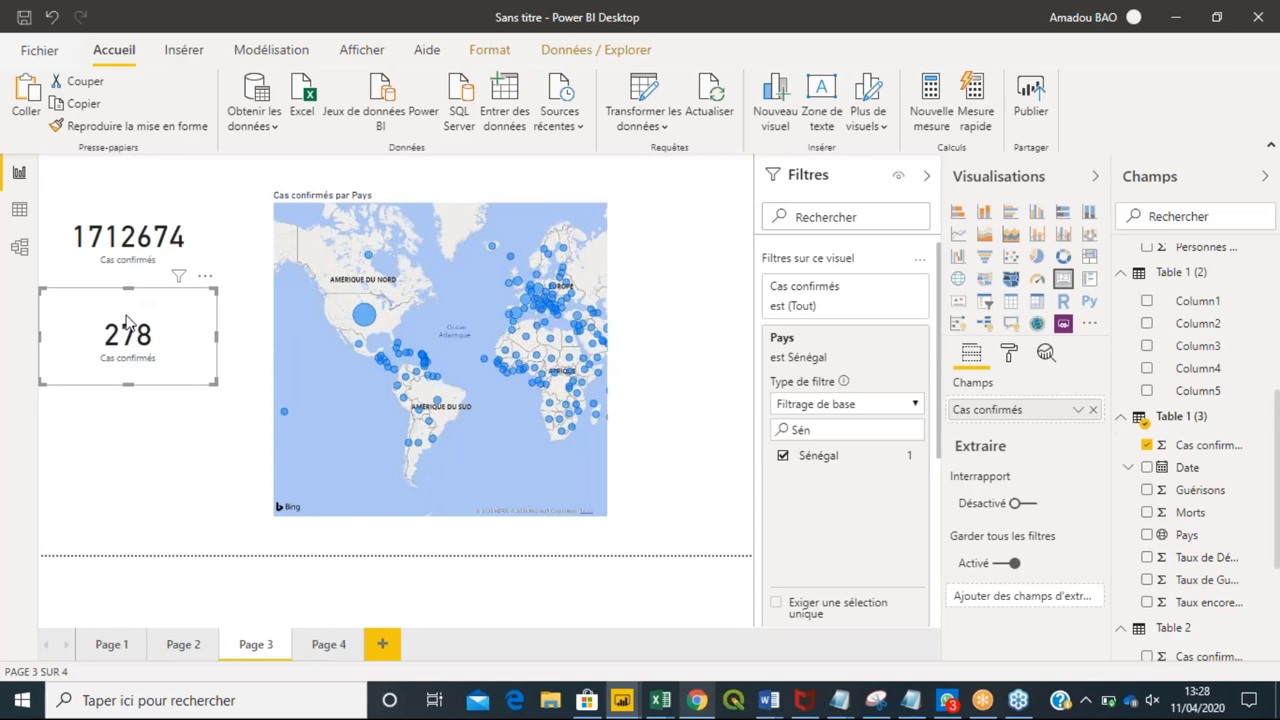
Narrow the map of confirmed cases from its right edge to free space beside it on Page 3.
{"action": "left_click", "coordinate": [610, 363]}
{"action": "left_click_drag", "start_coordinate": [609, 356], "coordinate": [522, 350]}
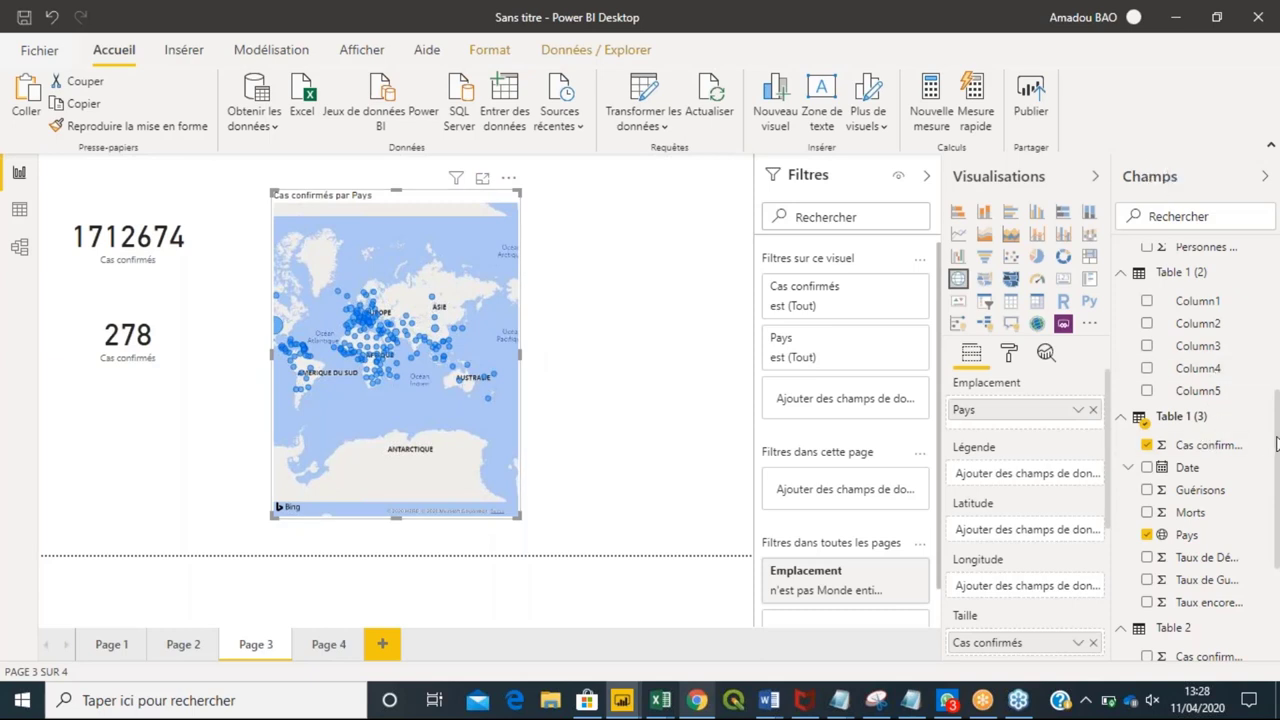
Create a clustered bar chart of Taux de Guérison by Pays from Table 1 (3), placed to the right of the map.
{"action": "left_click_drag", "start_coordinate": [1278, 447], "coordinate": [1278, 484]}
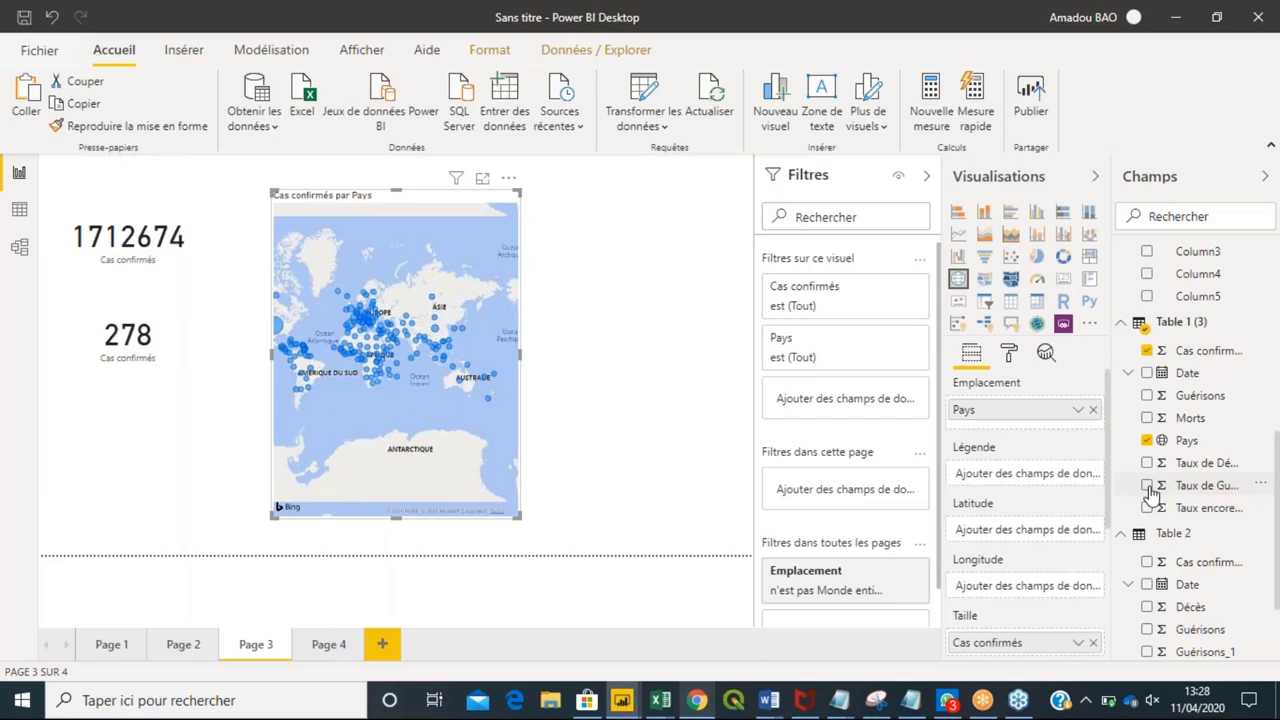
{"action": "left_click", "coordinate": [700, 310]}
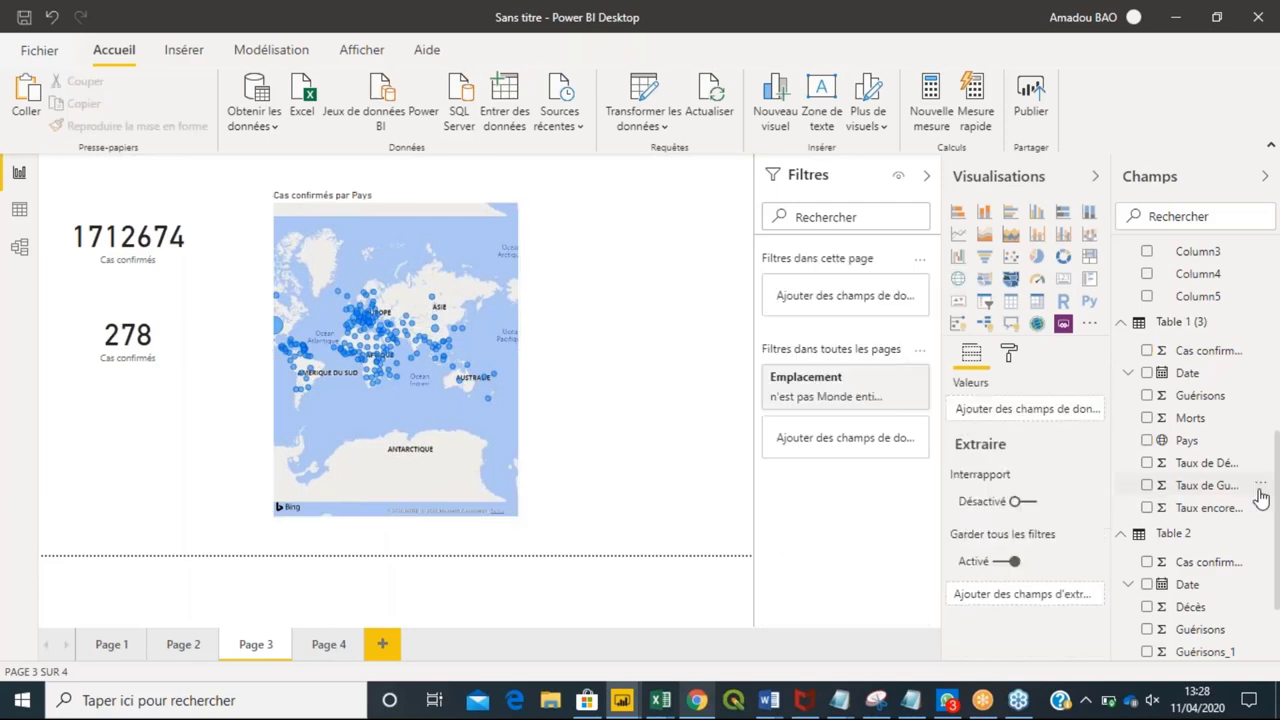
{"action": "left_click", "coordinate": [1147, 486]}
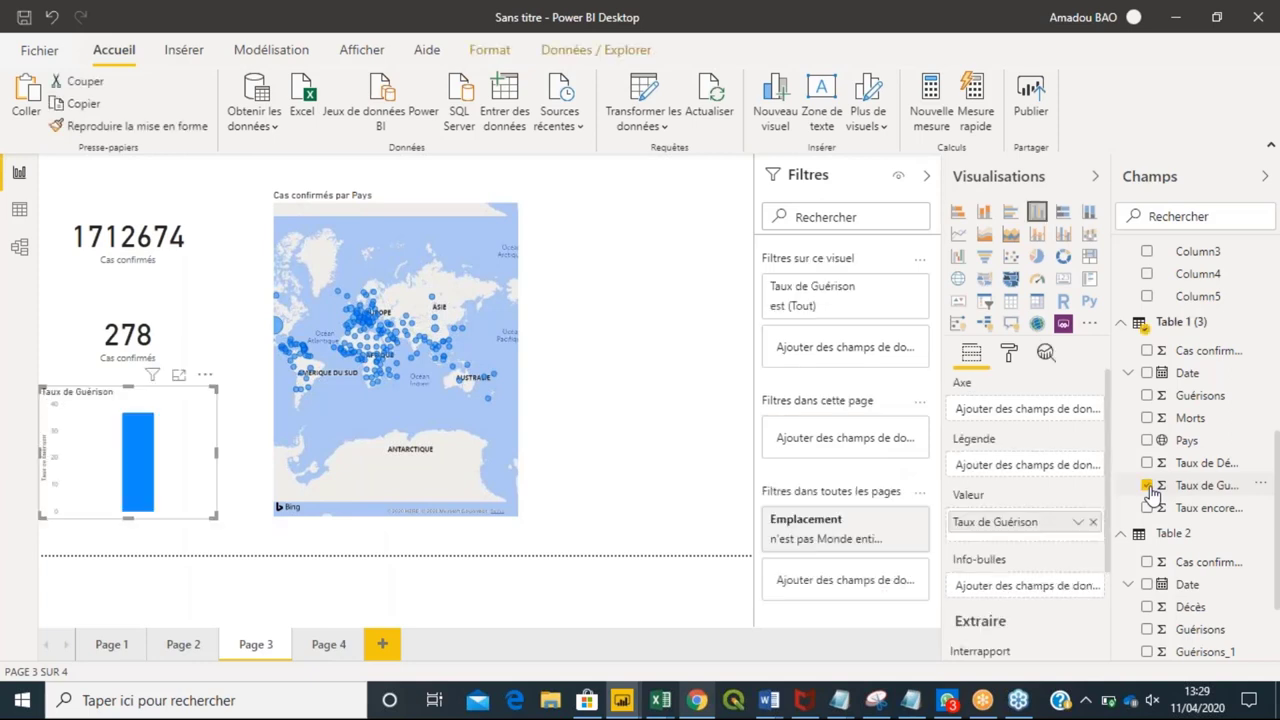
{"action": "left_click_drag", "start_coordinate": [170, 398], "coordinate": [697, 272]}
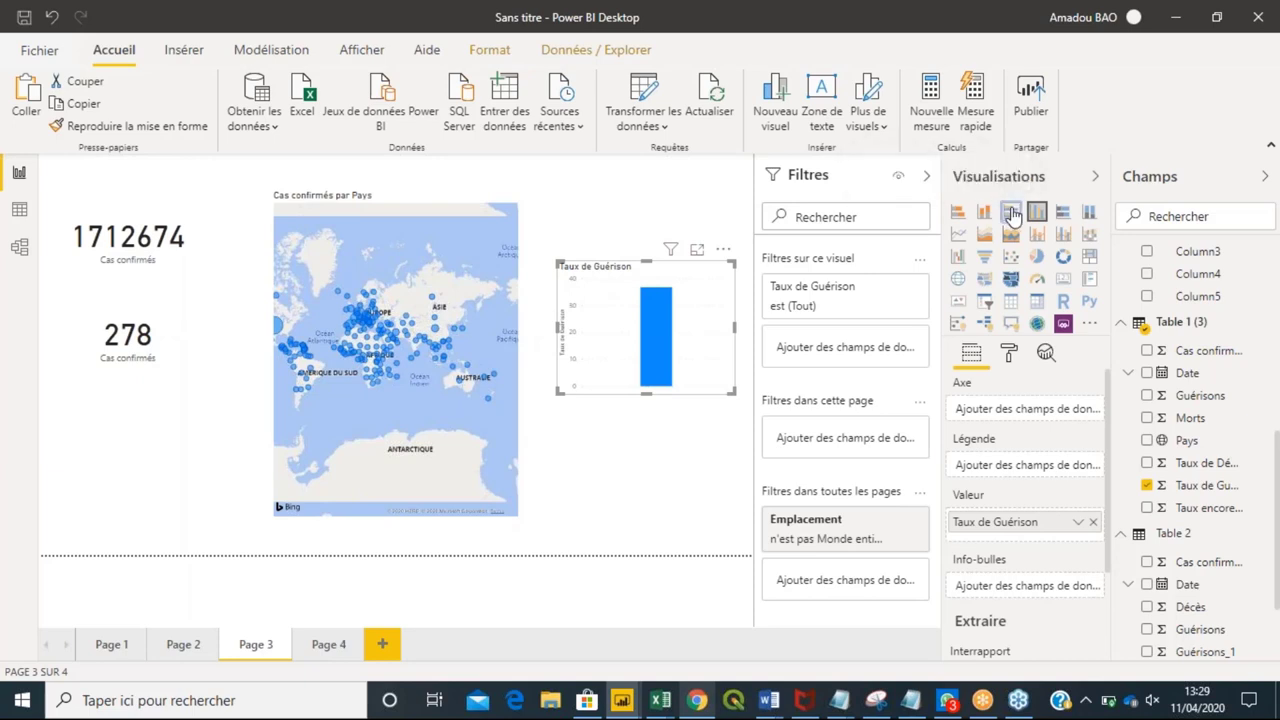
{"action": "left_click", "coordinate": [1012, 213]}
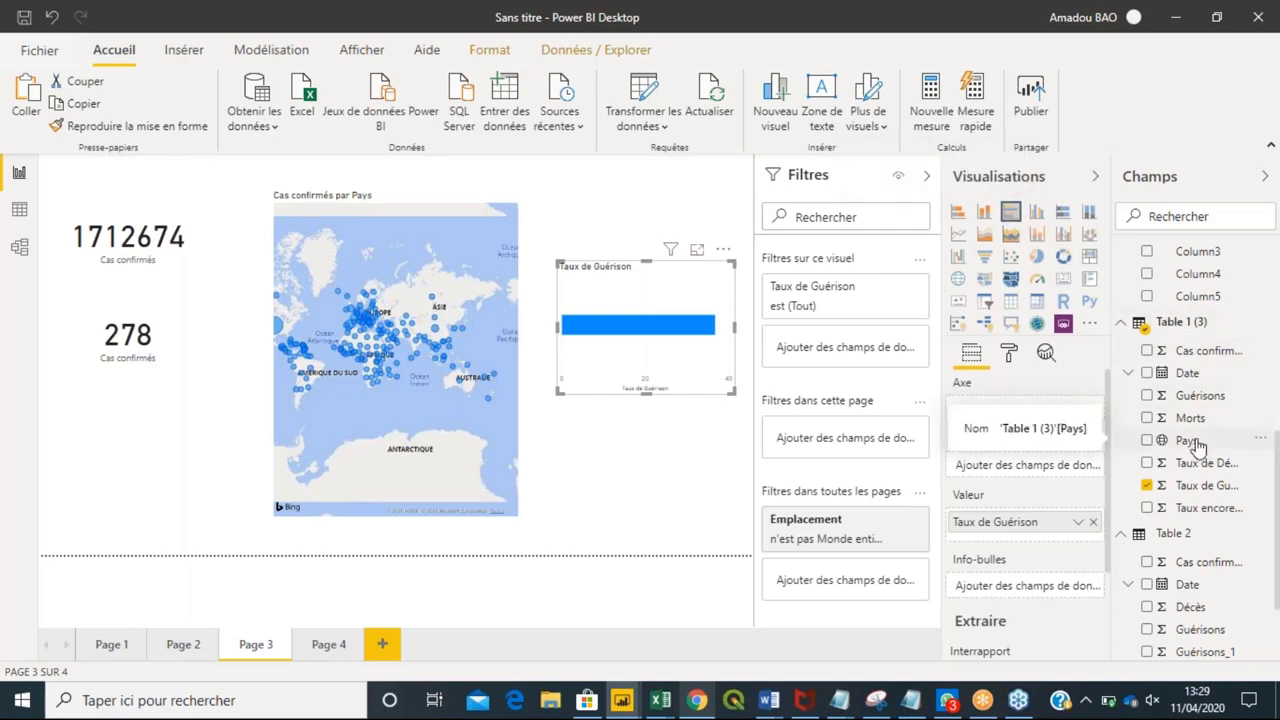
{"action": "left_click_drag", "start_coordinate": [1196, 444], "coordinate": [1040, 408]}
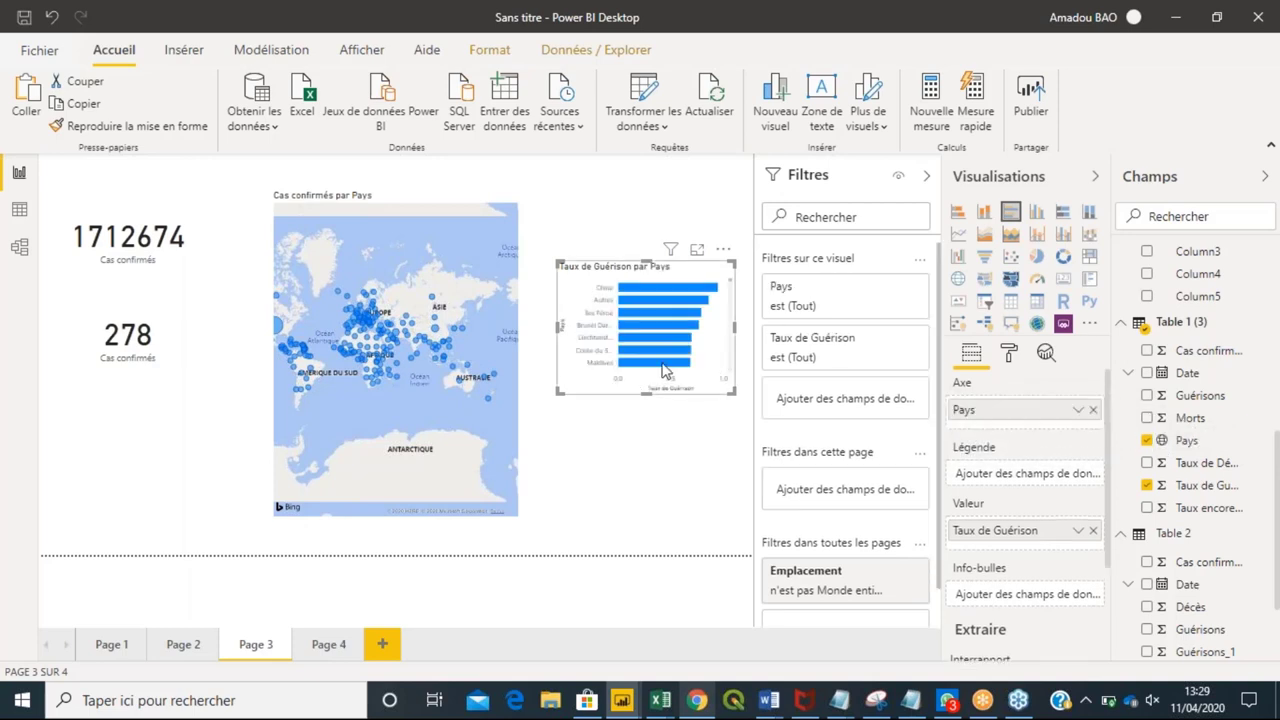
Enlarge the Taux de Guérison par Pays bar chart in height and width to fill the space beside the map.
{"action": "left_click_drag", "start_coordinate": [645, 394], "coordinate": [645, 538]}
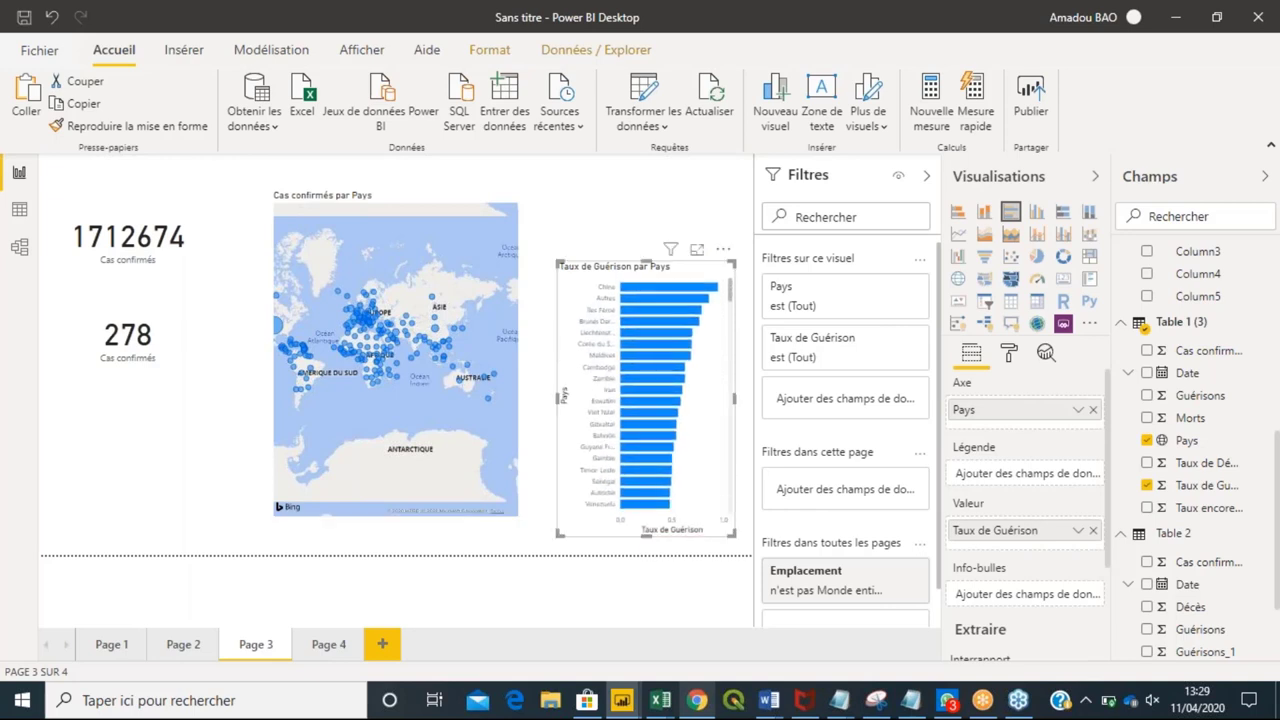
{"action": "left_click_drag", "start_coordinate": [647, 262], "coordinate": [636, 207]}
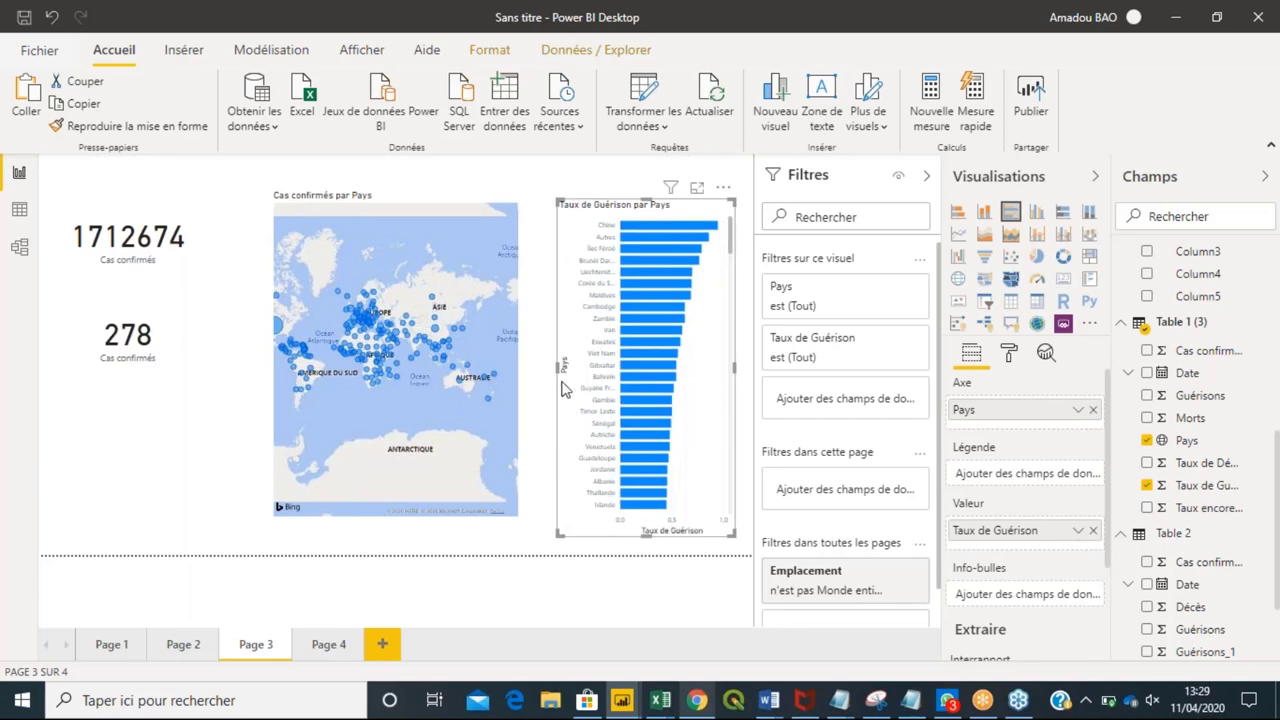
{"action": "left_click_drag", "start_coordinate": [556, 368], "coordinate": [524, 367]}
{"action": "mouse_move", "coordinate": [623, 424]}
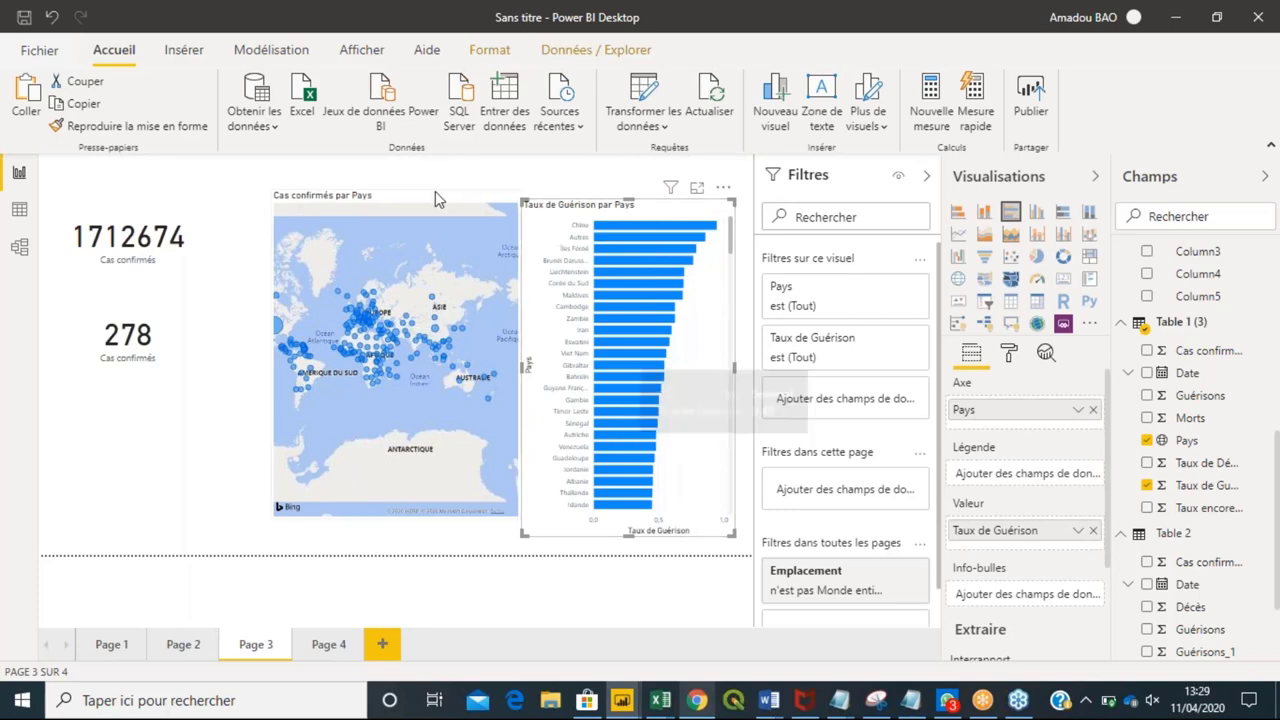
Move the Cas confirmés map closer to the two cards and widen the bar chart toward it.
{"action": "left_click_drag", "start_coordinate": [418, 199], "coordinate": [392, 192]}
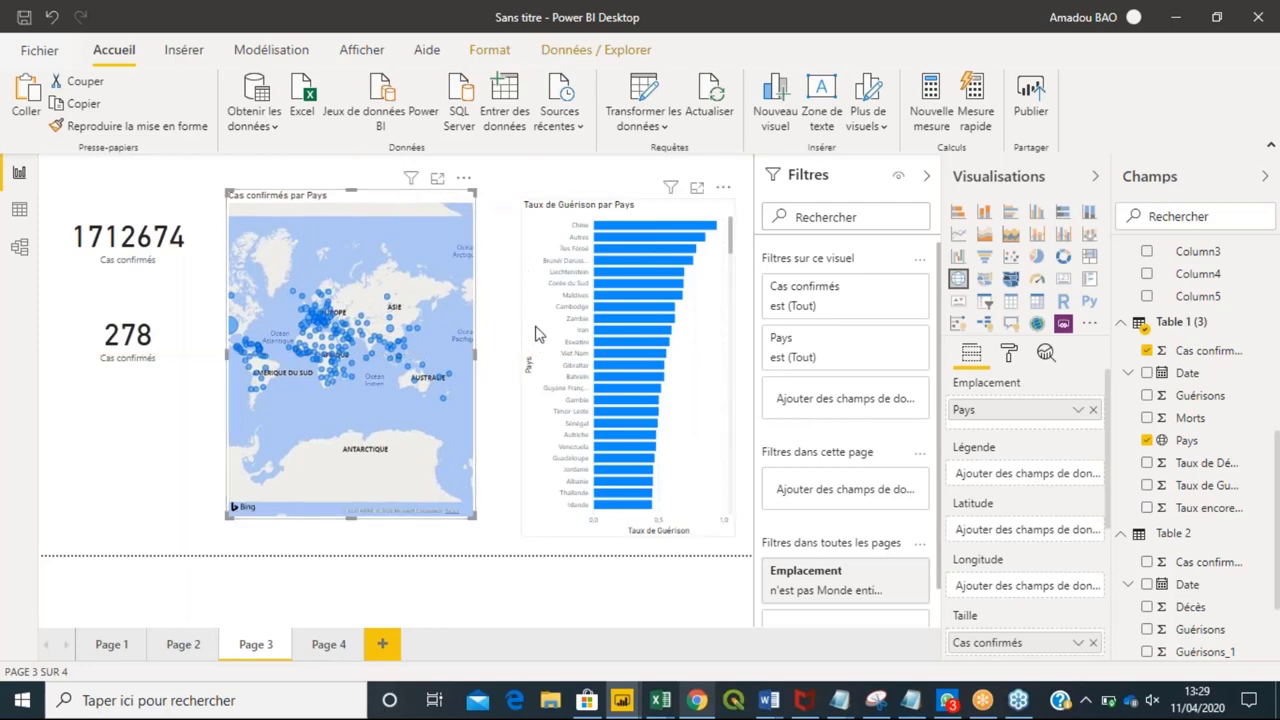
{"action": "left_click", "coordinate": [524, 355]}
{"action": "left_click_drag", "start_coordinate": [520, 368], "coordinate": [503, 372]}
{"action": "left_click", "coordinate": [773, 445]}
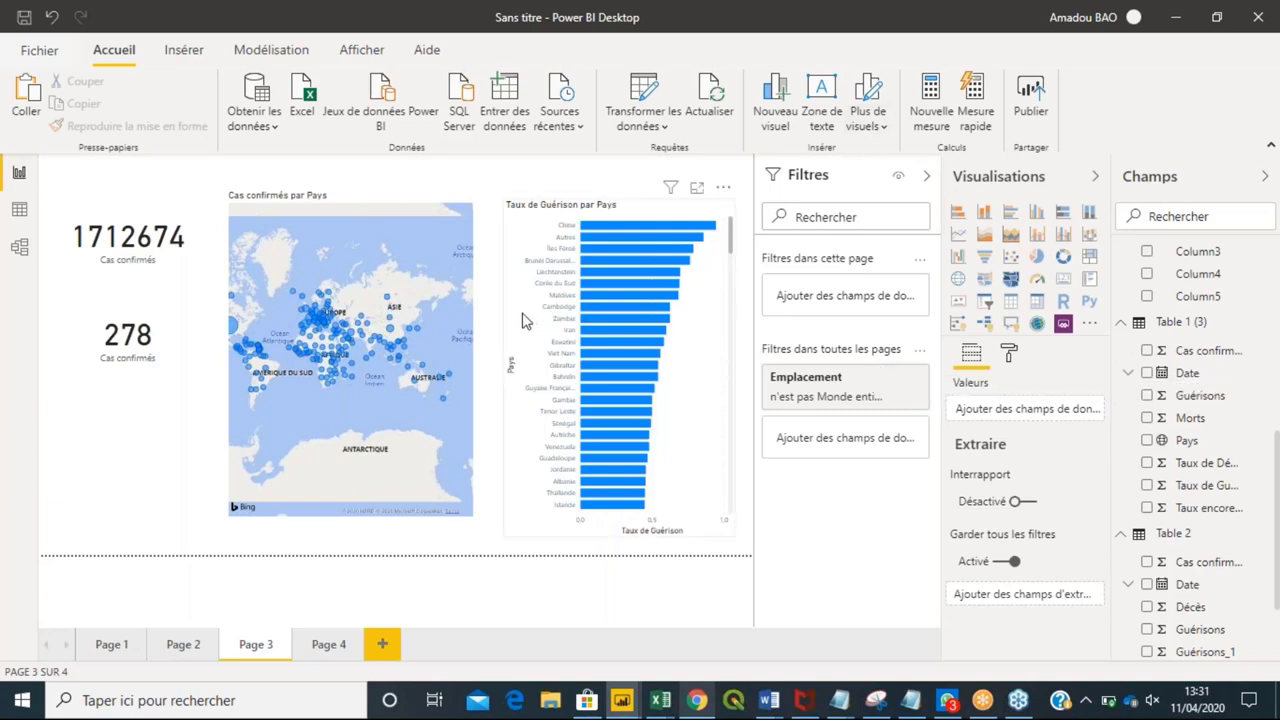
Extend the bar chart closer to the map's edge and raise its top edge level with the map's top.
{"action": "left_click", "coordinate": [512, 350]}
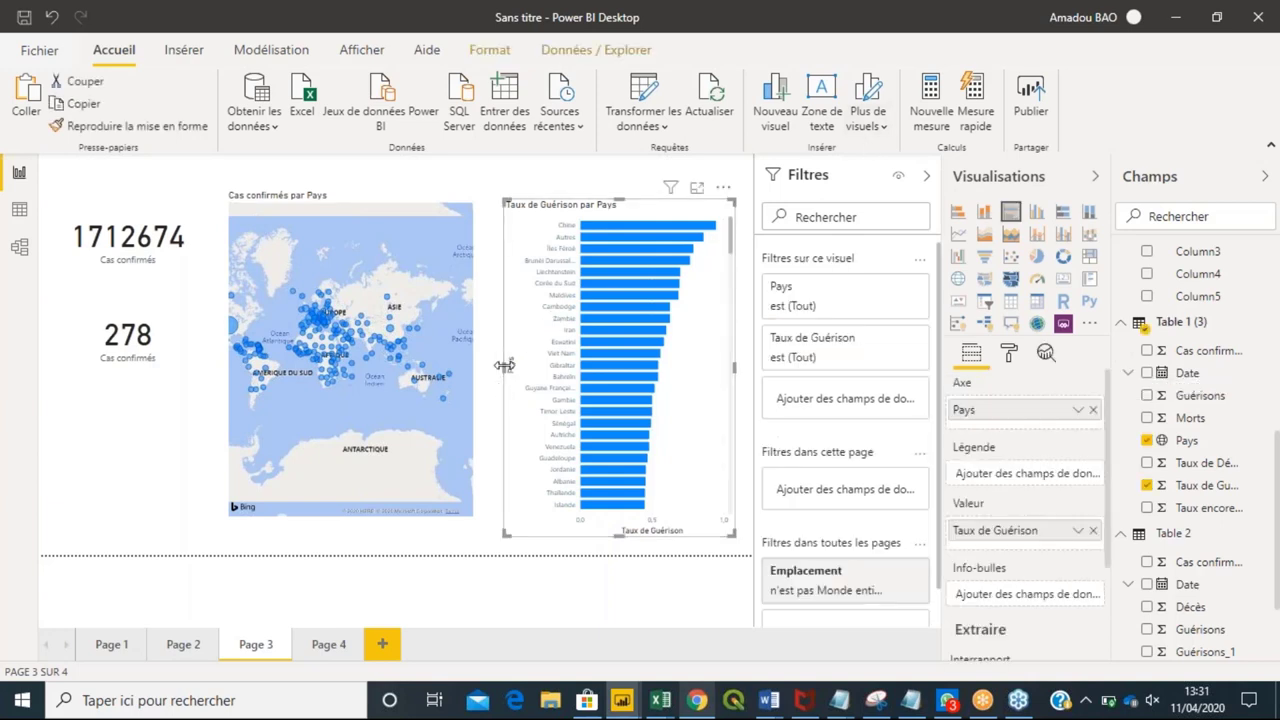
{"action": "mouse_move", "coordinate": [504, 366]}
{"action": "left_mouse_down"}
{"action": "mouse_move", "coordinate": [474, 366]}
{"action": "mouse_move", "coordinate": [486, 374]}
{"action": "left_mouse_up"}
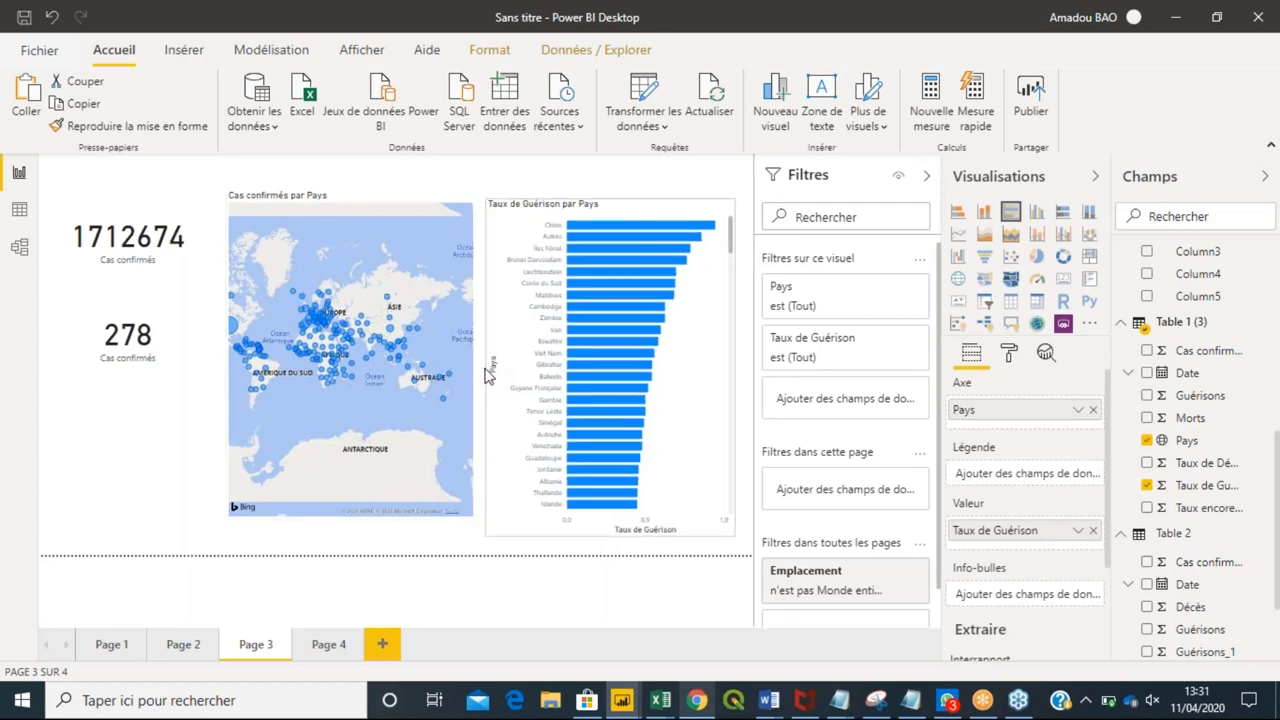
{"action": "key", "text": "Escape"}
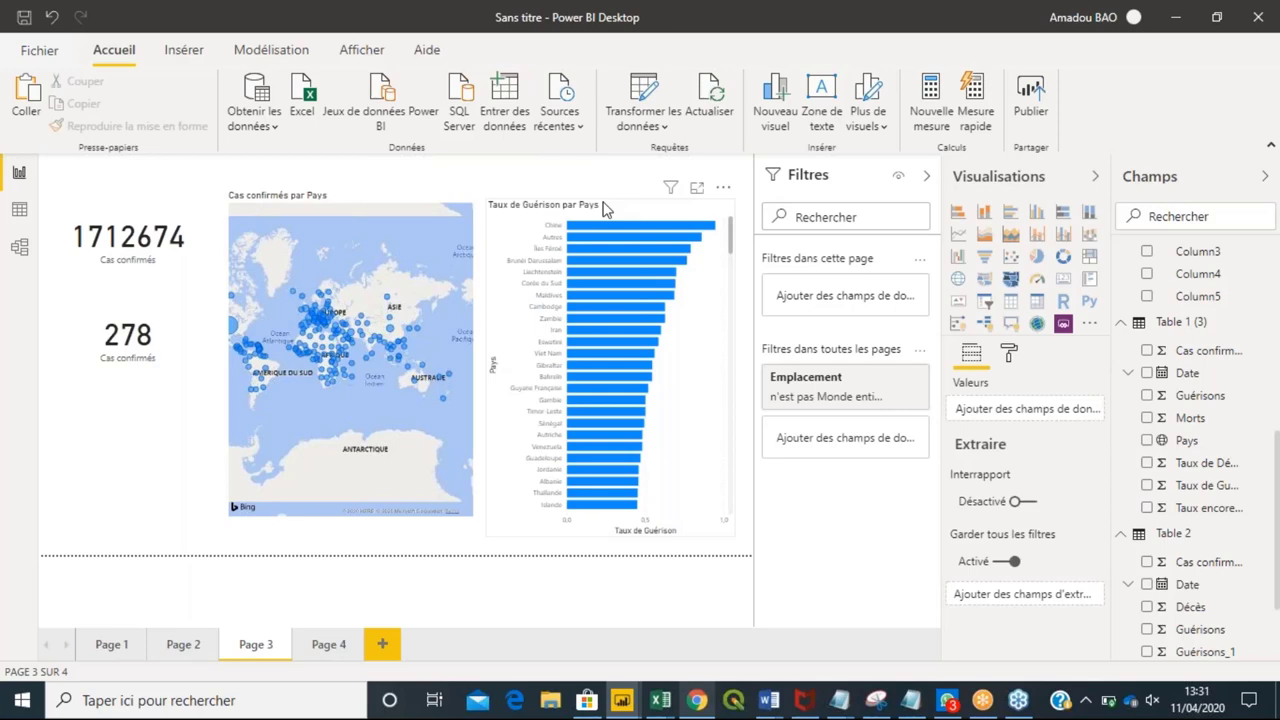
{"action": "left_click", "coordinate": [604, 208]}
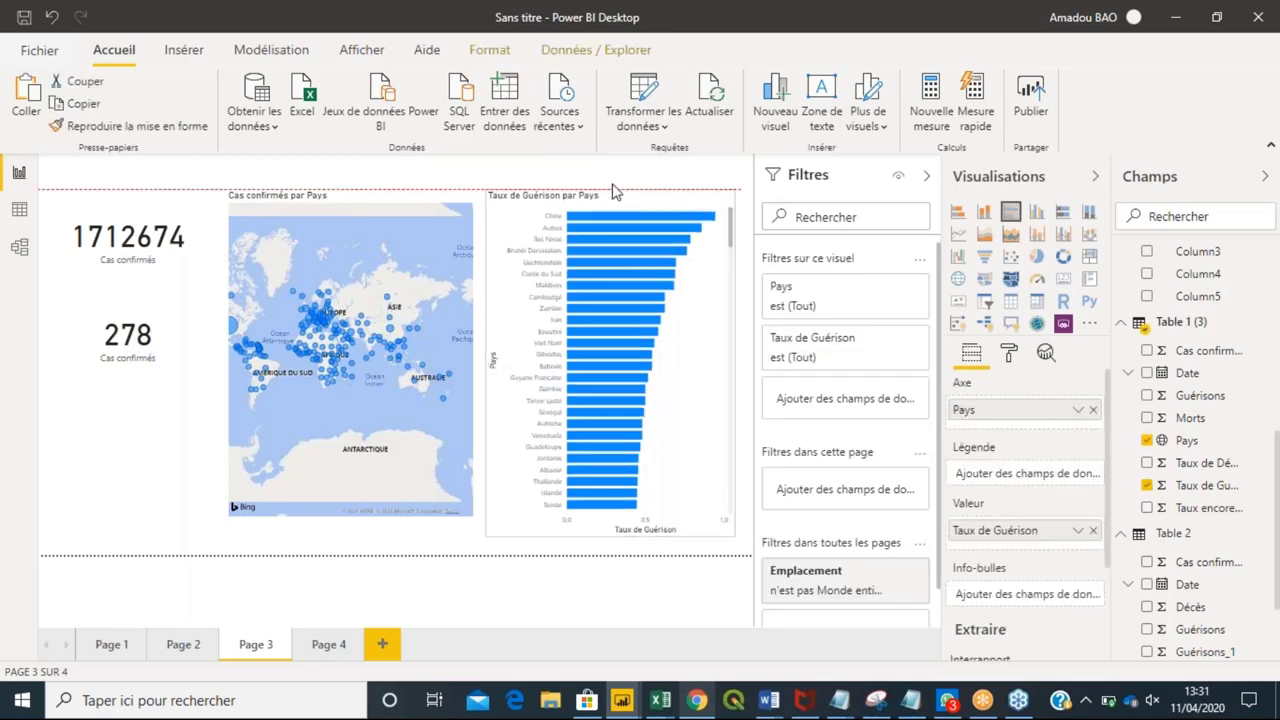
{"action": "key", "text": "Escape"}
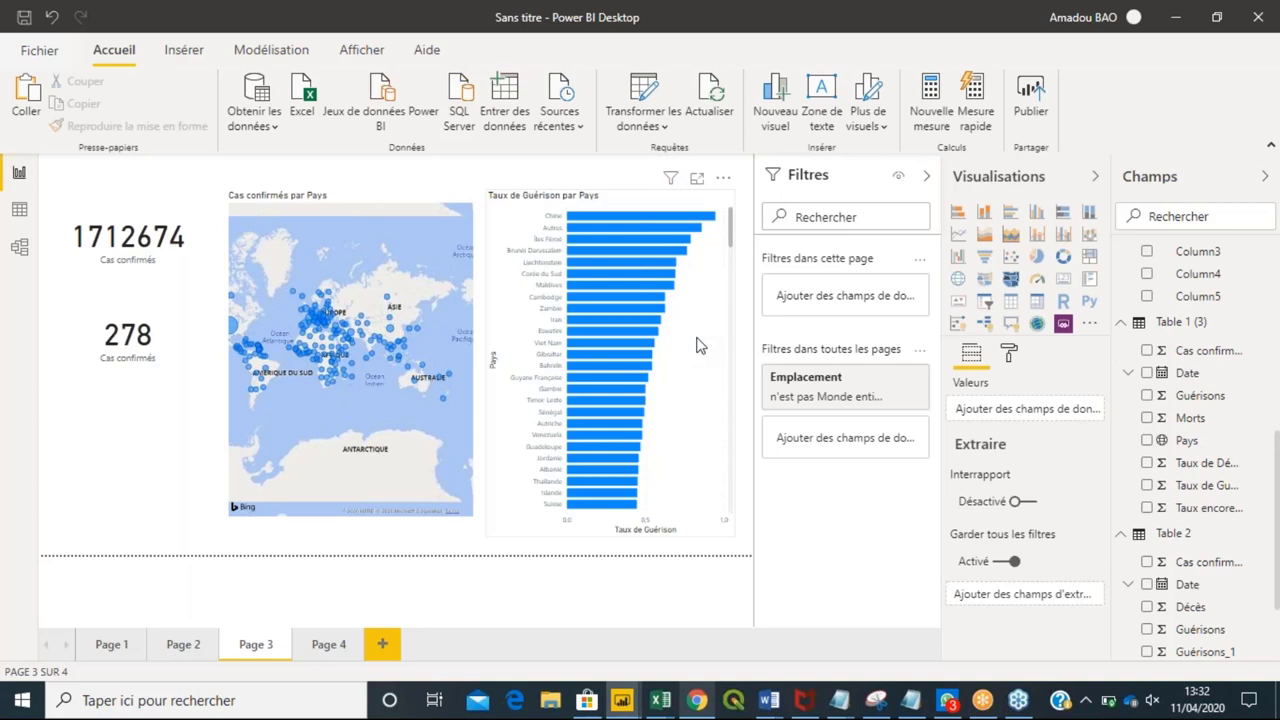
Turn on data labels for the Taux de Guérison par Pays bar chart.
{"action": "left_click", "coordinate": [1011, 260]}
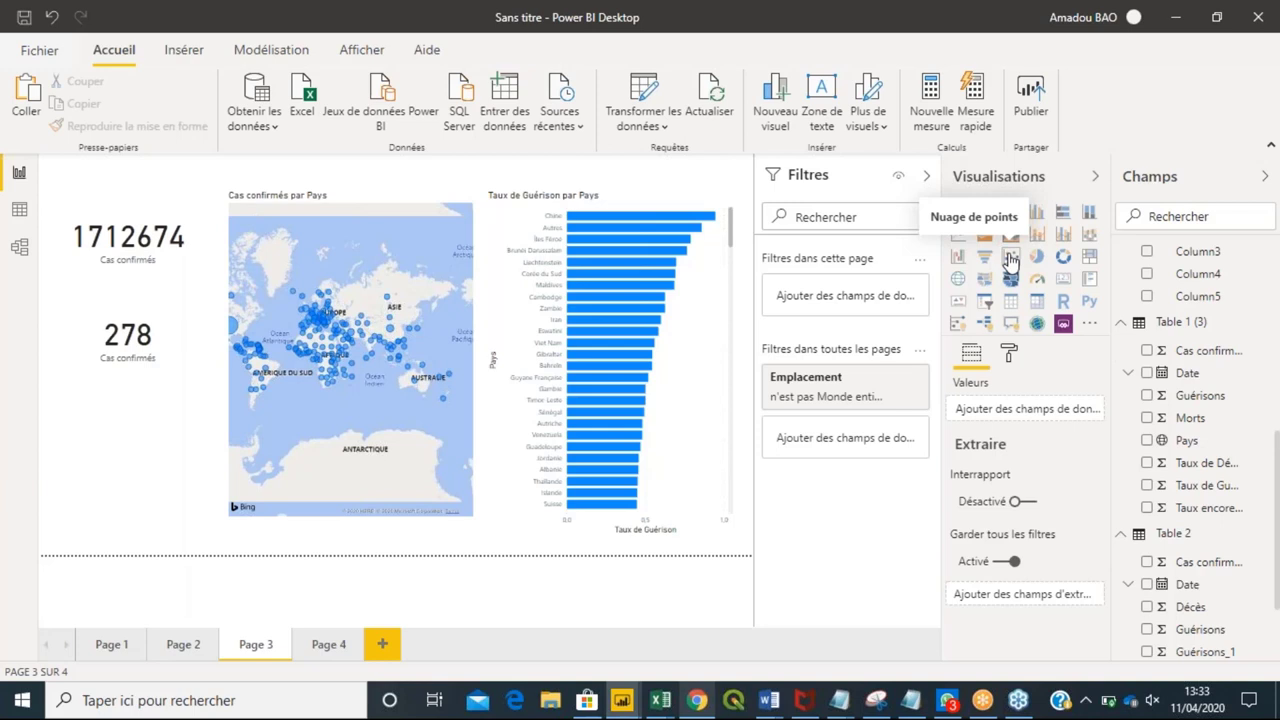
{"action": "left_click", "coordinate": [724, 284]}
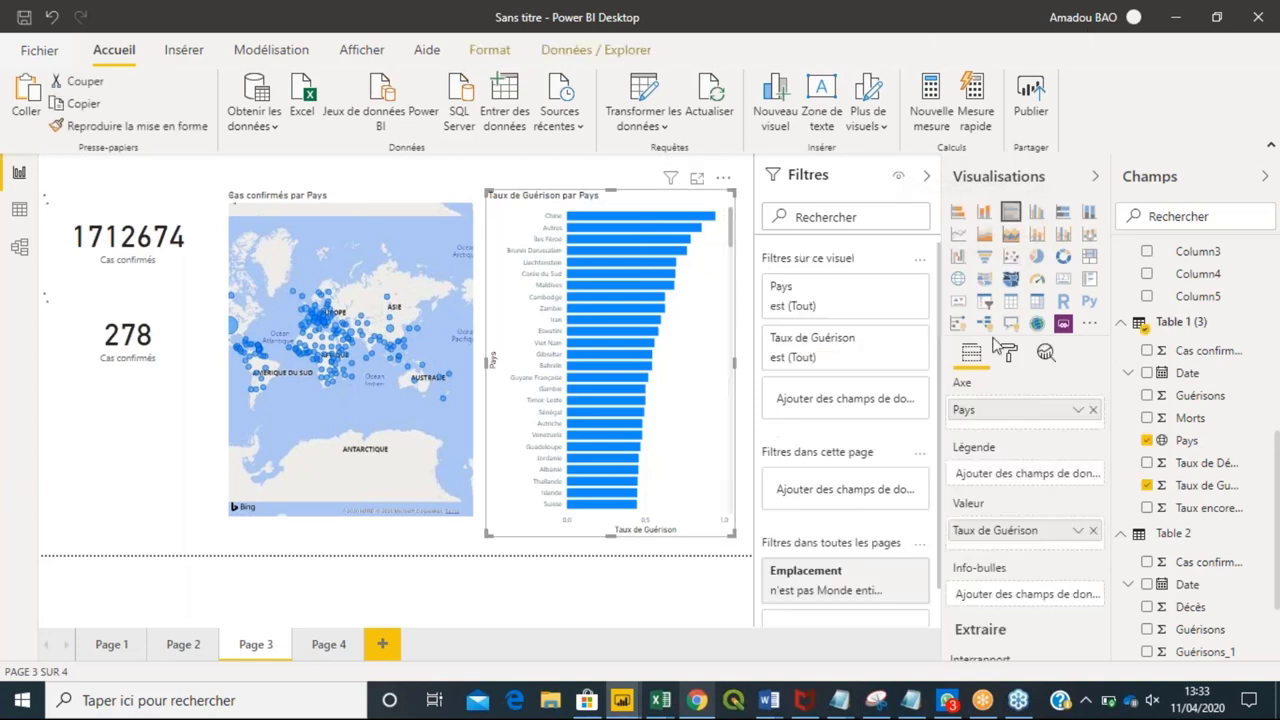
{"action": "left_click", "coordinate": [1010, 356]}
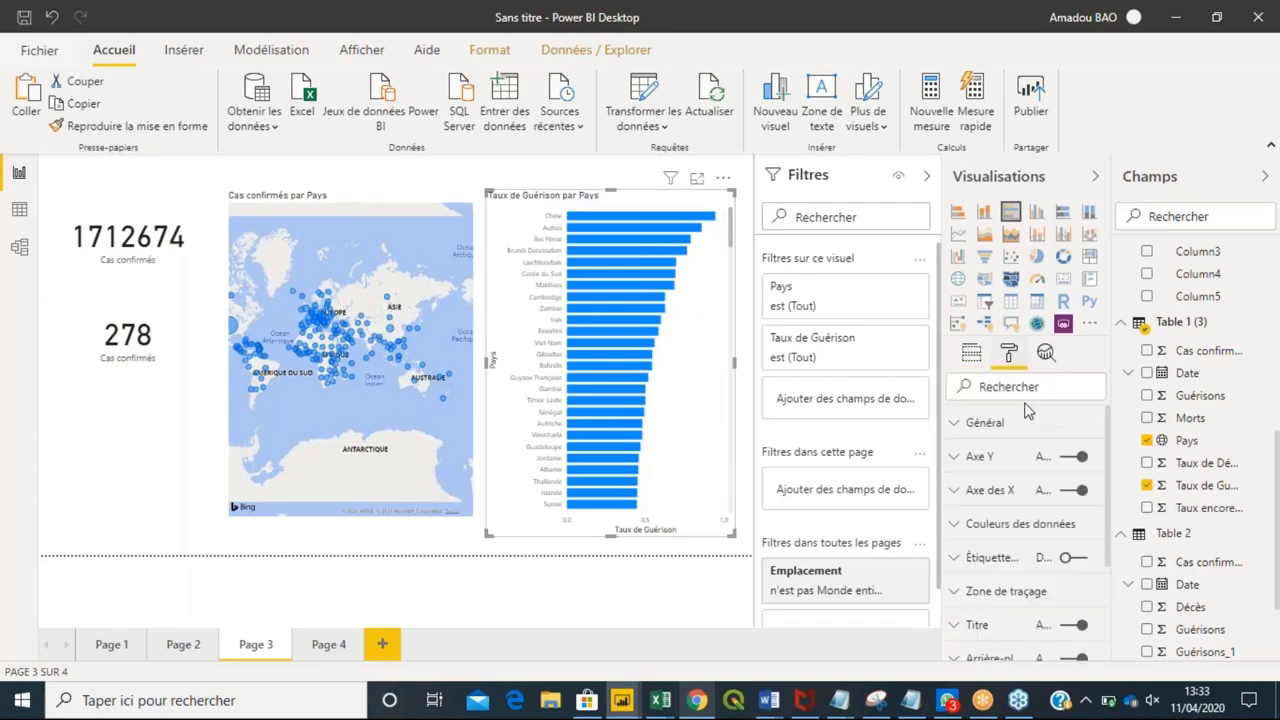
{"action": "scroll", "coordinate": [990, 450], "scroll_direction": "down", "scroll_amount": 1}
{"action": "scroll", "coordinate": [990, 450], "scroll_direction": "down", "scroll_amount": 1}
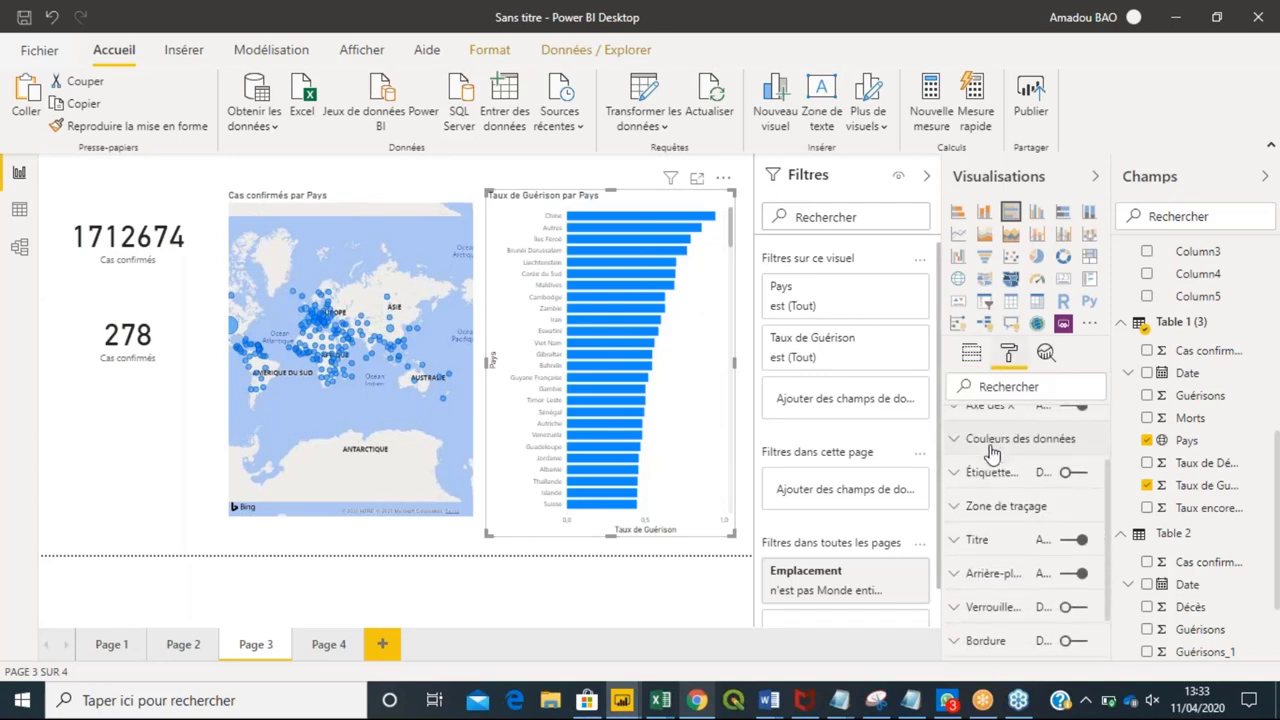
{"action": "left_click", "coordinate": [1068, 476]}
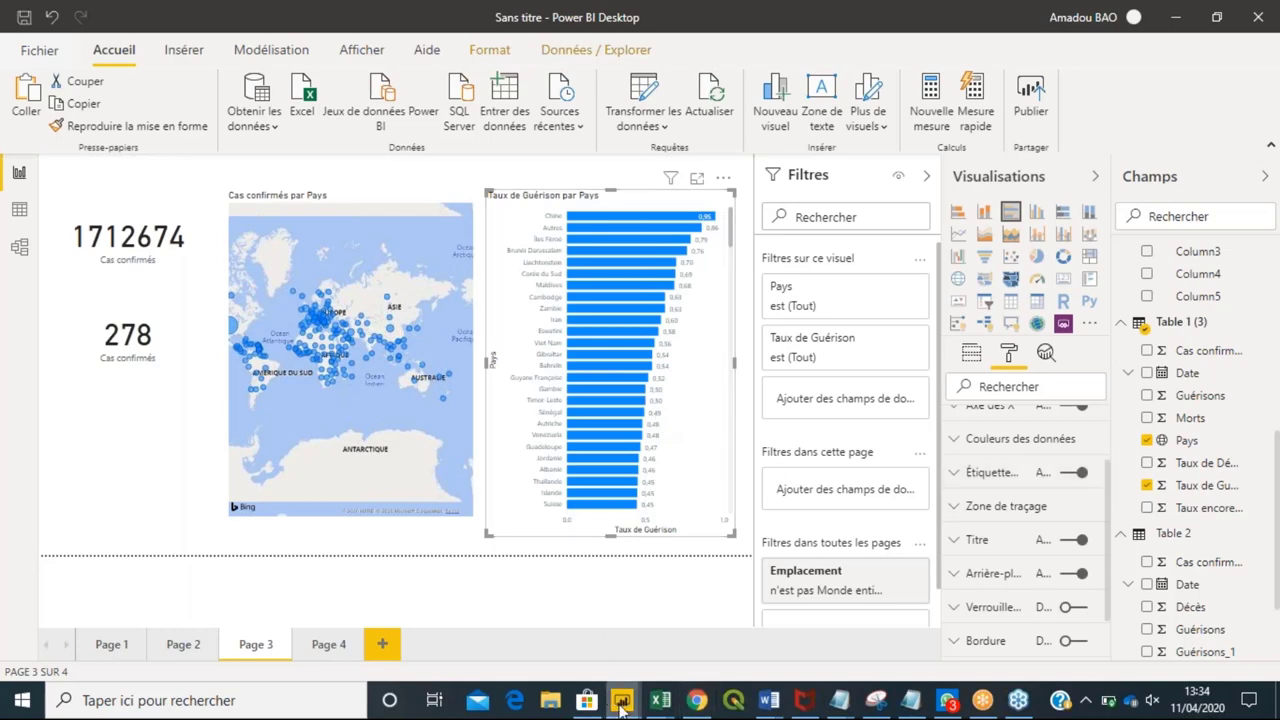
Examine the enlarged chart of declared cases per day in the TDB COVID 19 DER report, and return to the untitled report.
{"action": "mouse_move", "coordinate": [618, 702]}
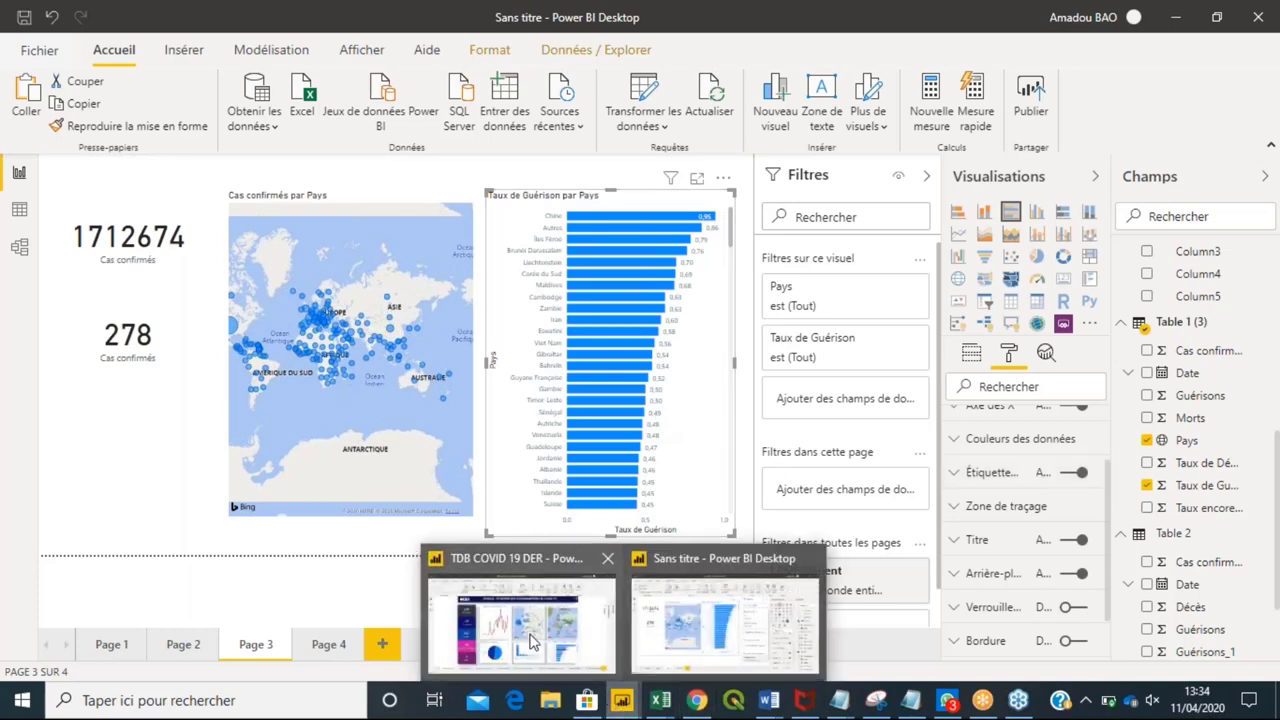
{"action": "left_click", "coordinate": [532, 638]}
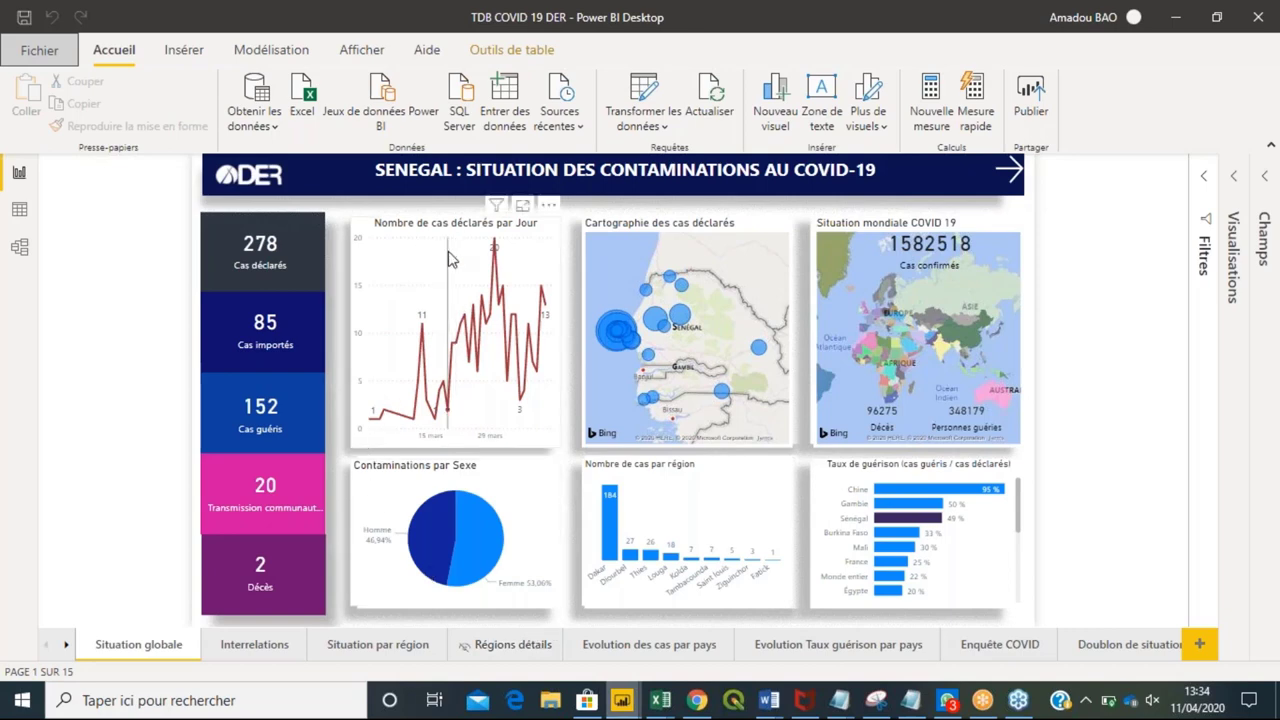
{"action": "left_click", "coordinate": [524, 207]}
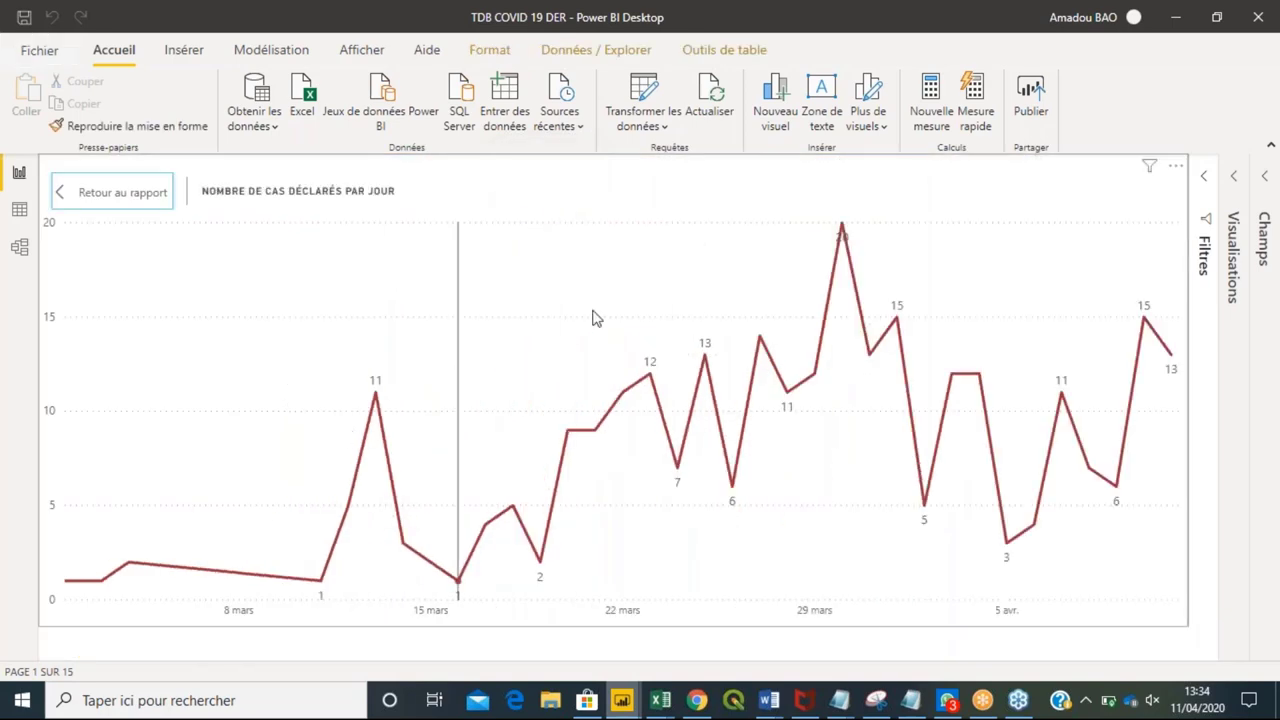
{"action": "mouse_move", "coordinate": [842, 265]}
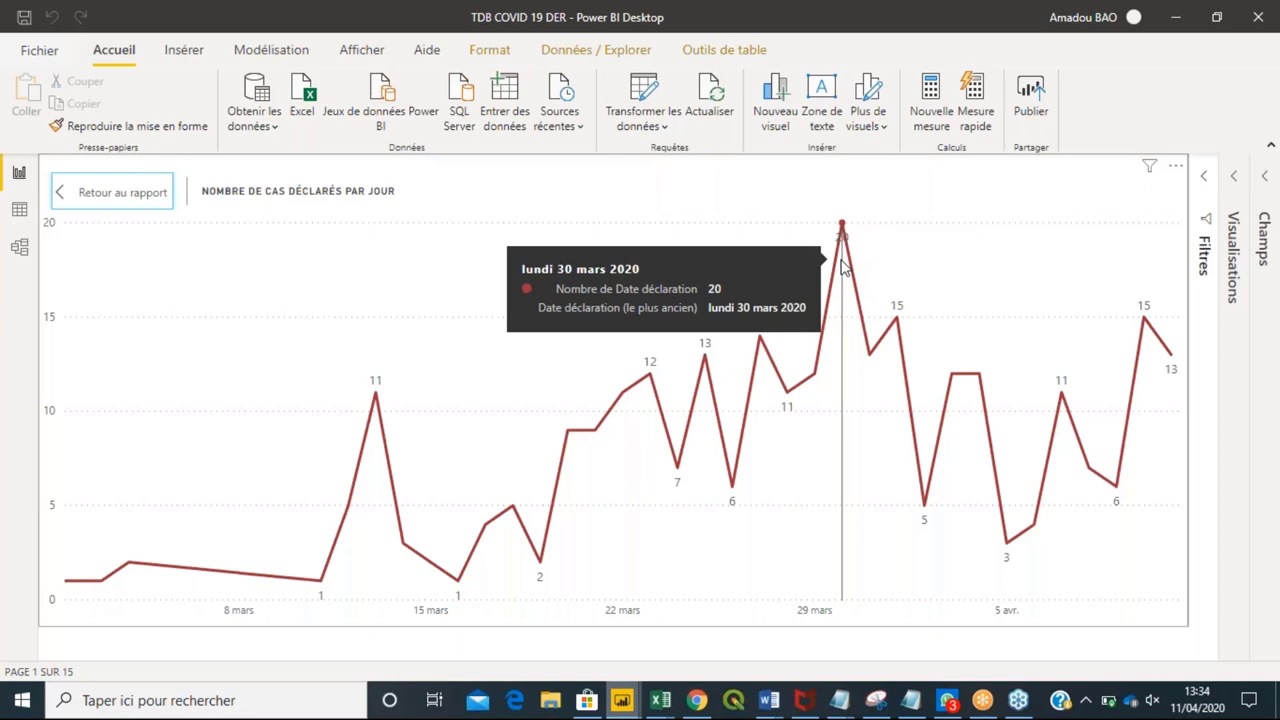
{"action": "left_click", "coordinate": [120, 197]}
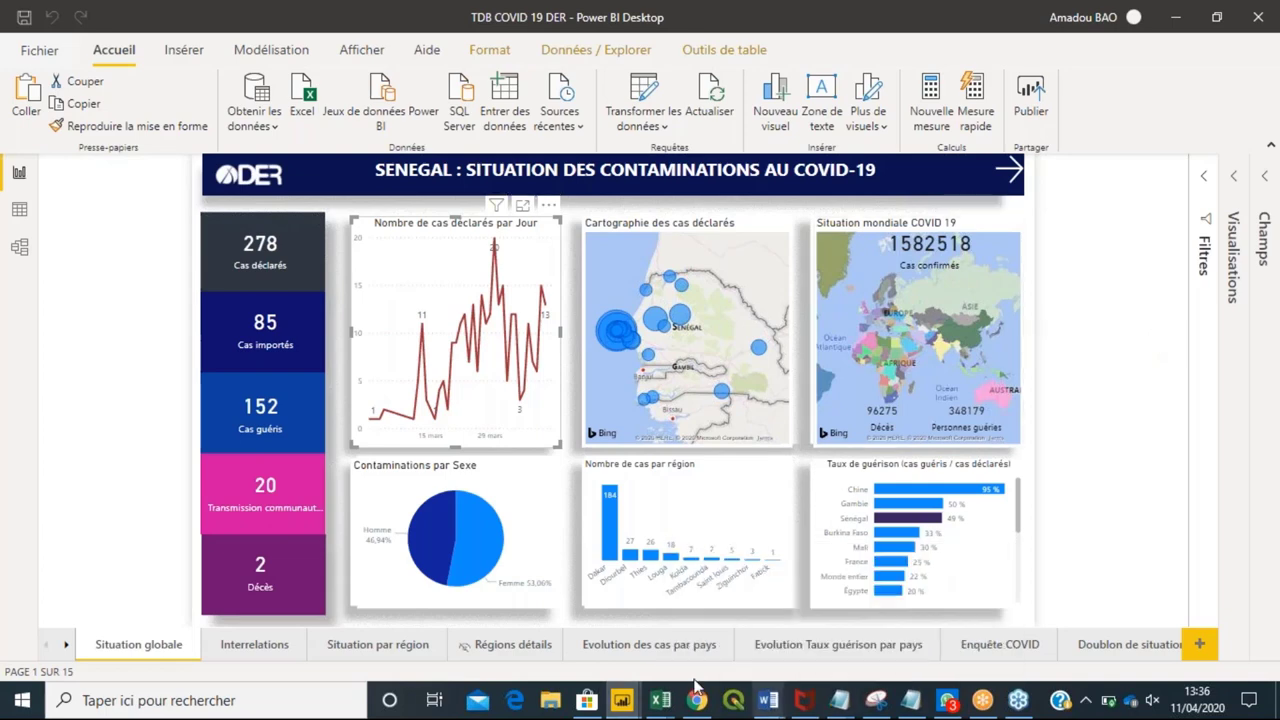
{"action": "mouse_move", "coordinate": [633, 703]}
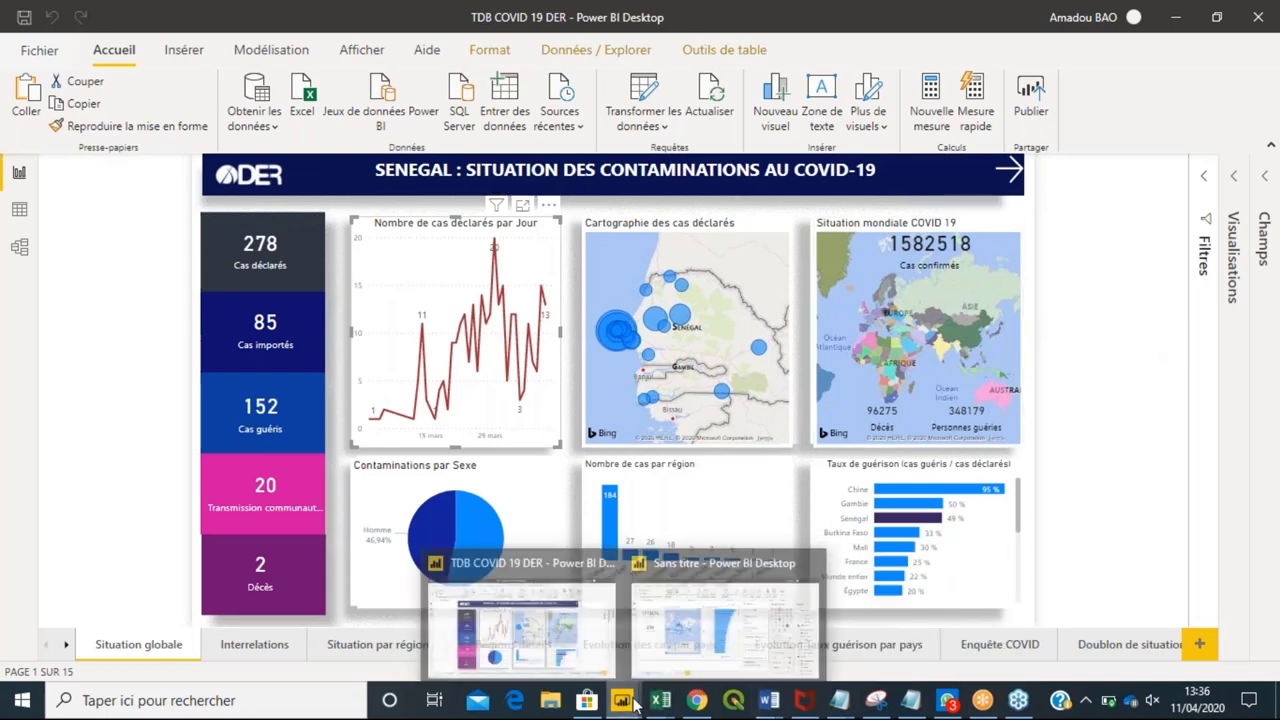
{"action": "left_click", "coordinate": [707, 624]}
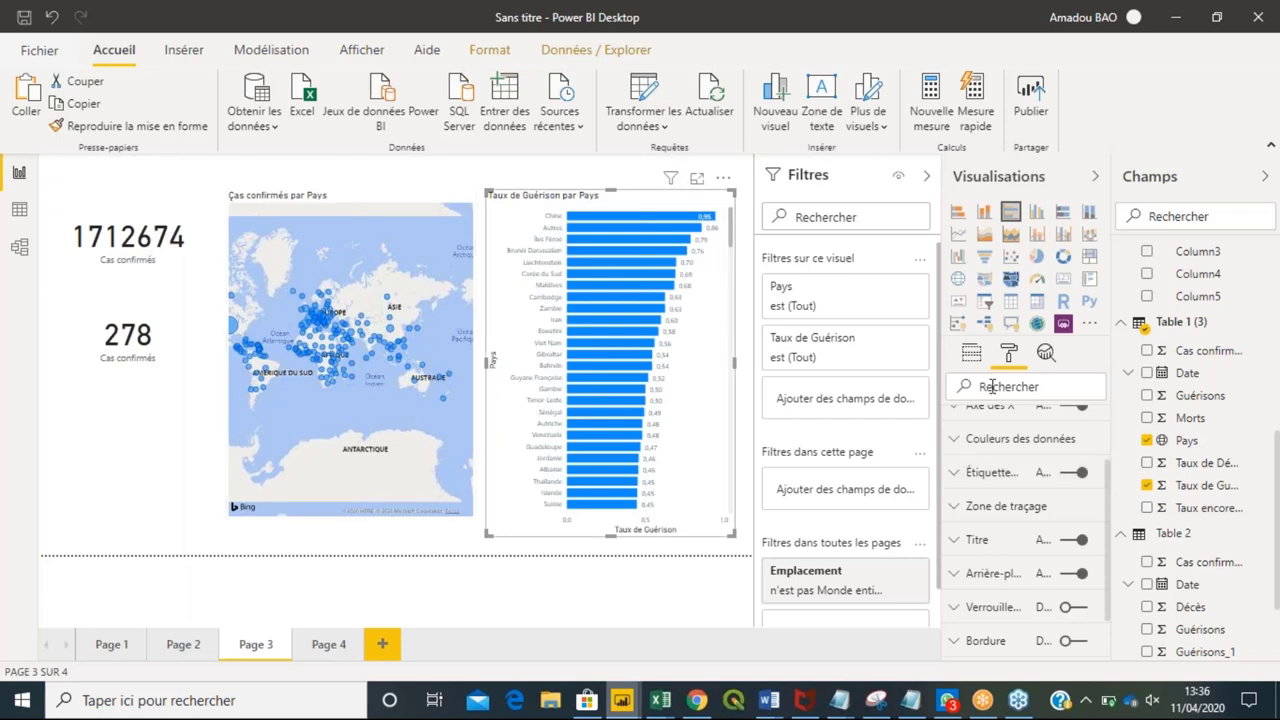
Try the Automatique display unit on the total confirmed cases card's data label, and set it back to Aucun.
{"action": "scroll", "coordinate": [996, 456], "scroll_direction": "up", "scroll_amount": 2}
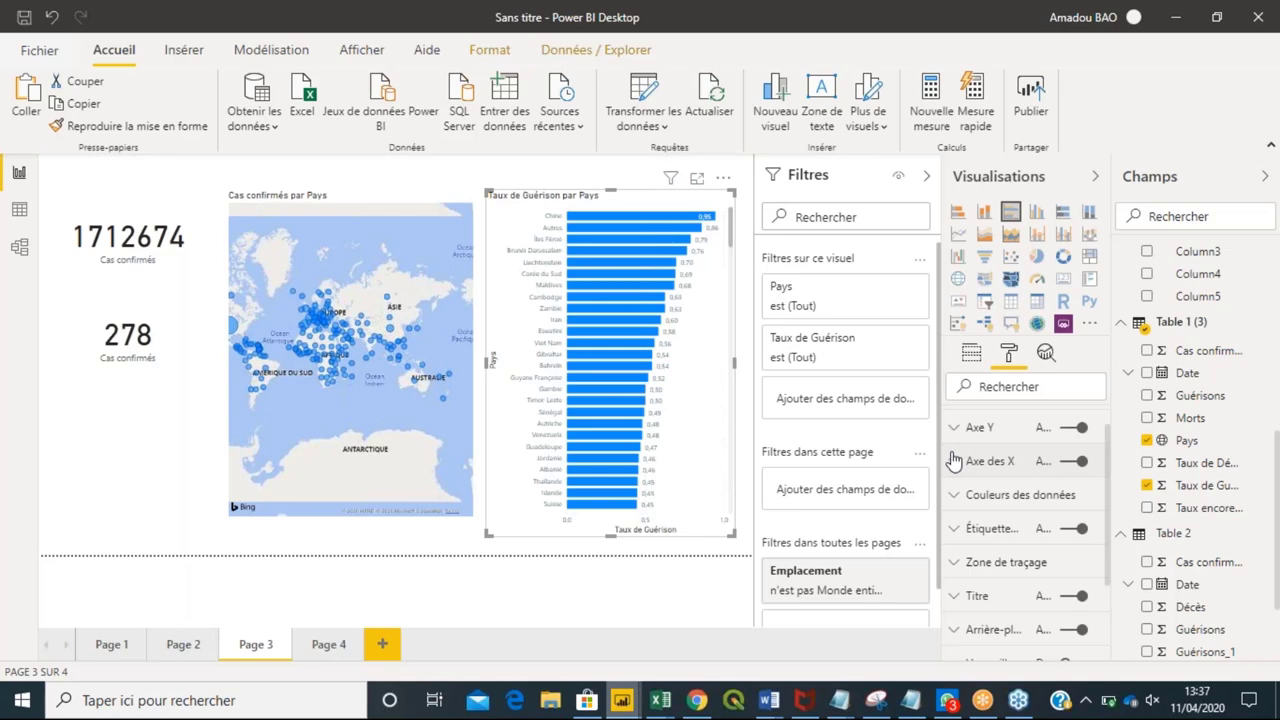
{"action": "left_click", "coordinate": [143, 233]}
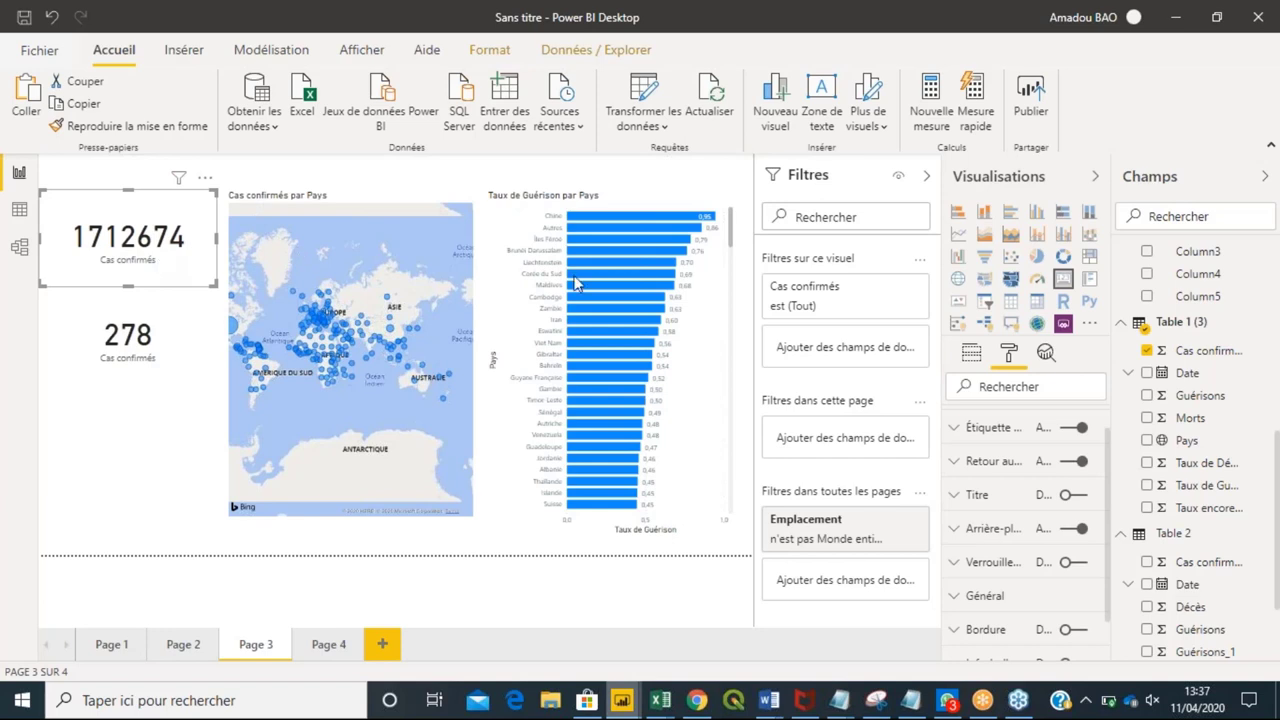
{"action": "scroll", "coordinate": [1000, 435], "scroll_direction": "up", "scroll_amount": 1}
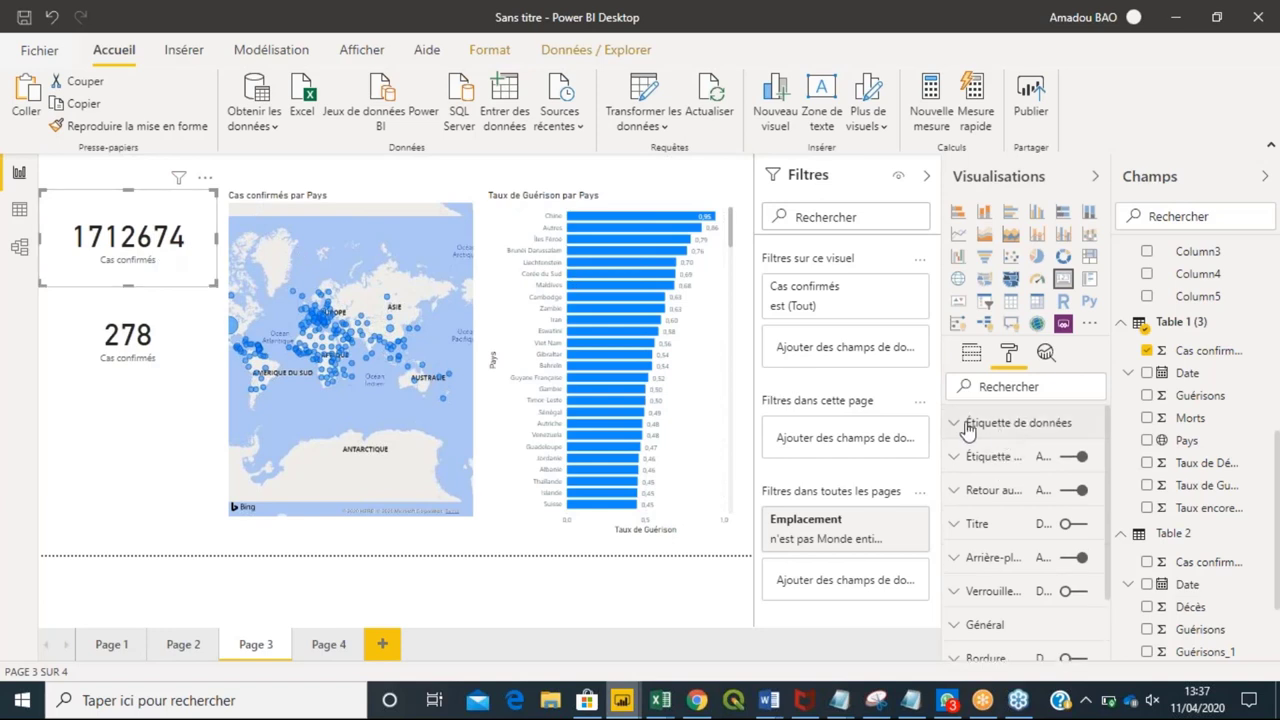
{"action": "left_click", "coordinate": [958, 427]}
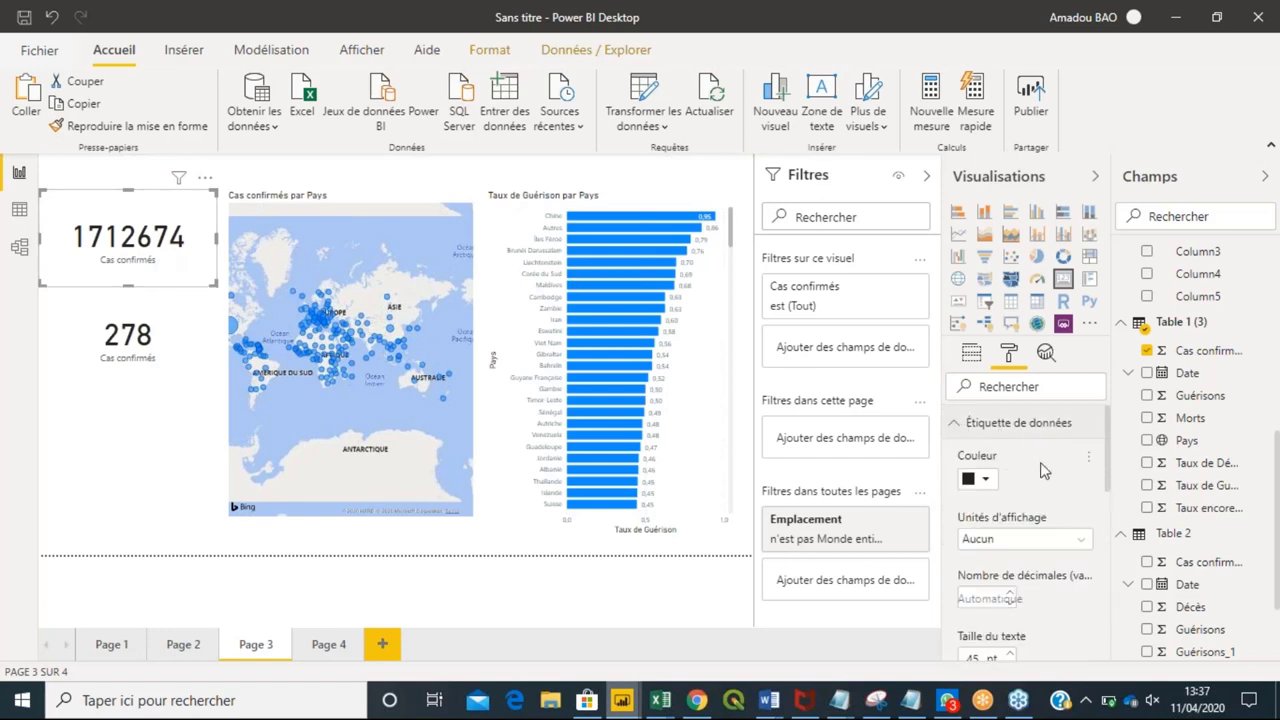
{"action": "scroll", "coordinate": [1043, 462], "scroll_direction": "down", "scroll_amount": 2}
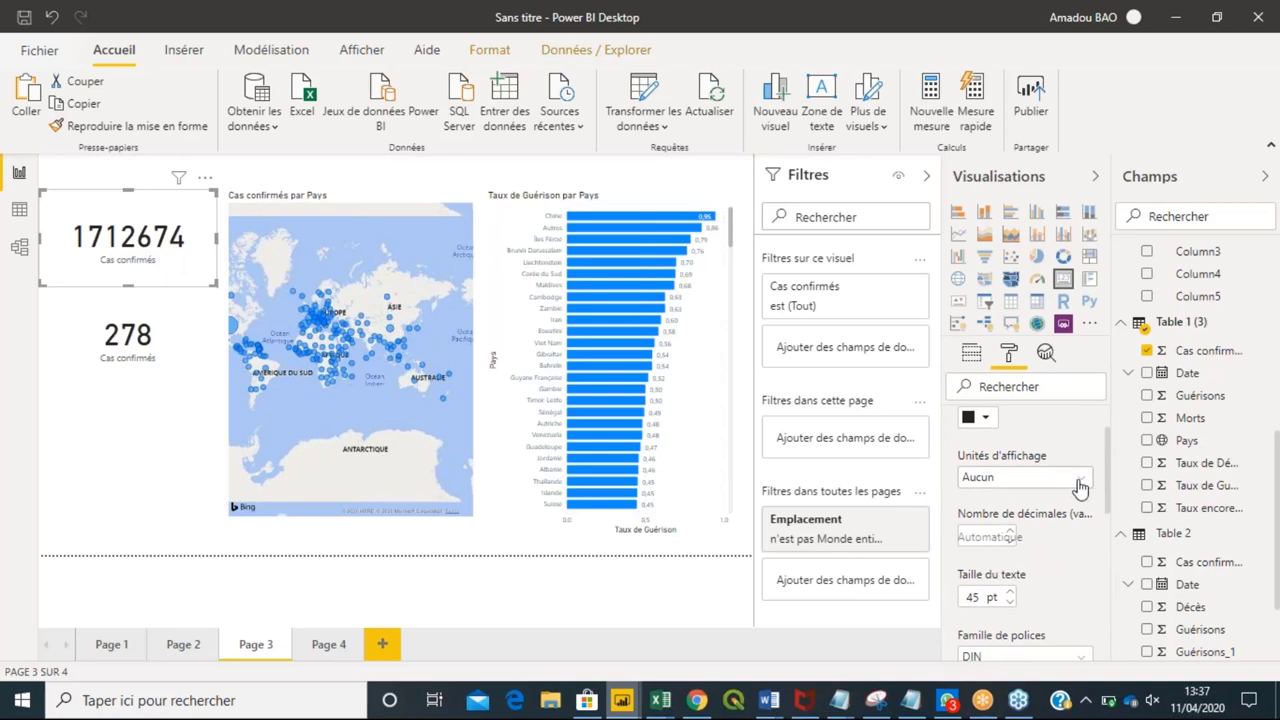
{"action": "left_click", "coordinate": [1080, 487]}
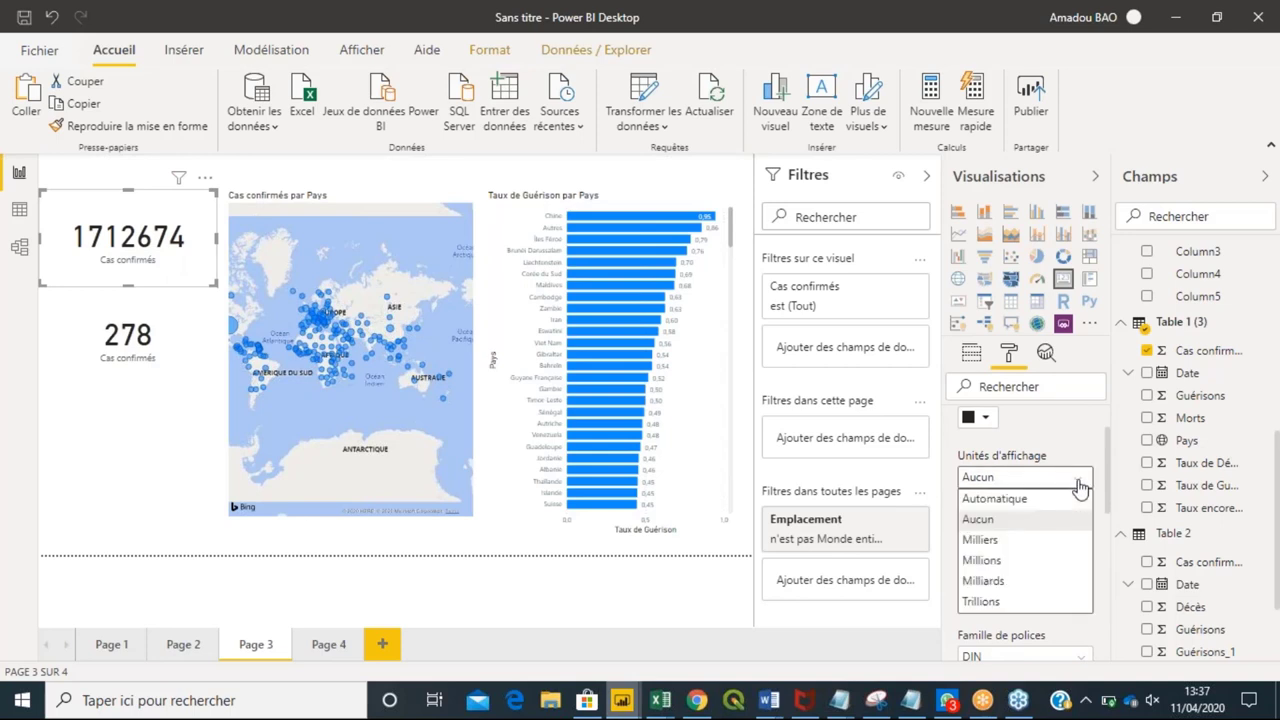
{"action": "left_click", "coordinate": [1068, 499]}
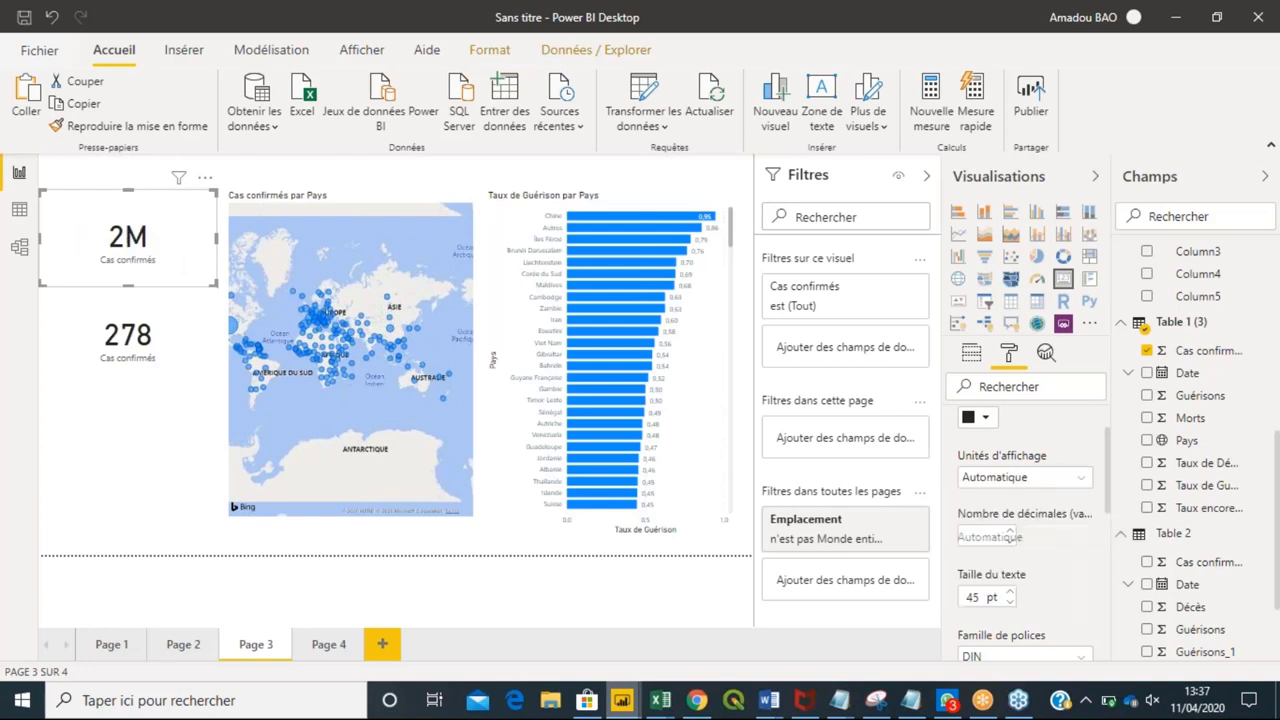
{"action": "left_click", "coordinate": [1087, 484]}
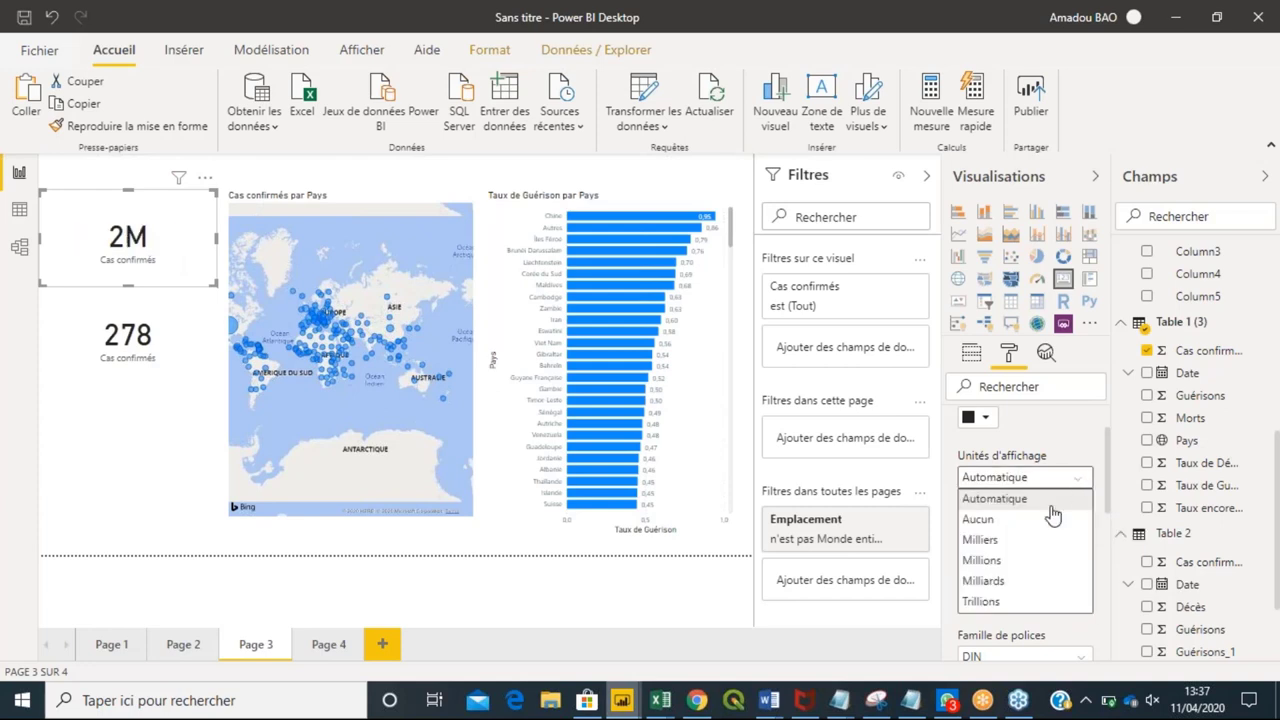
{"action": "left_click", "coordinate": [1037, 520]}
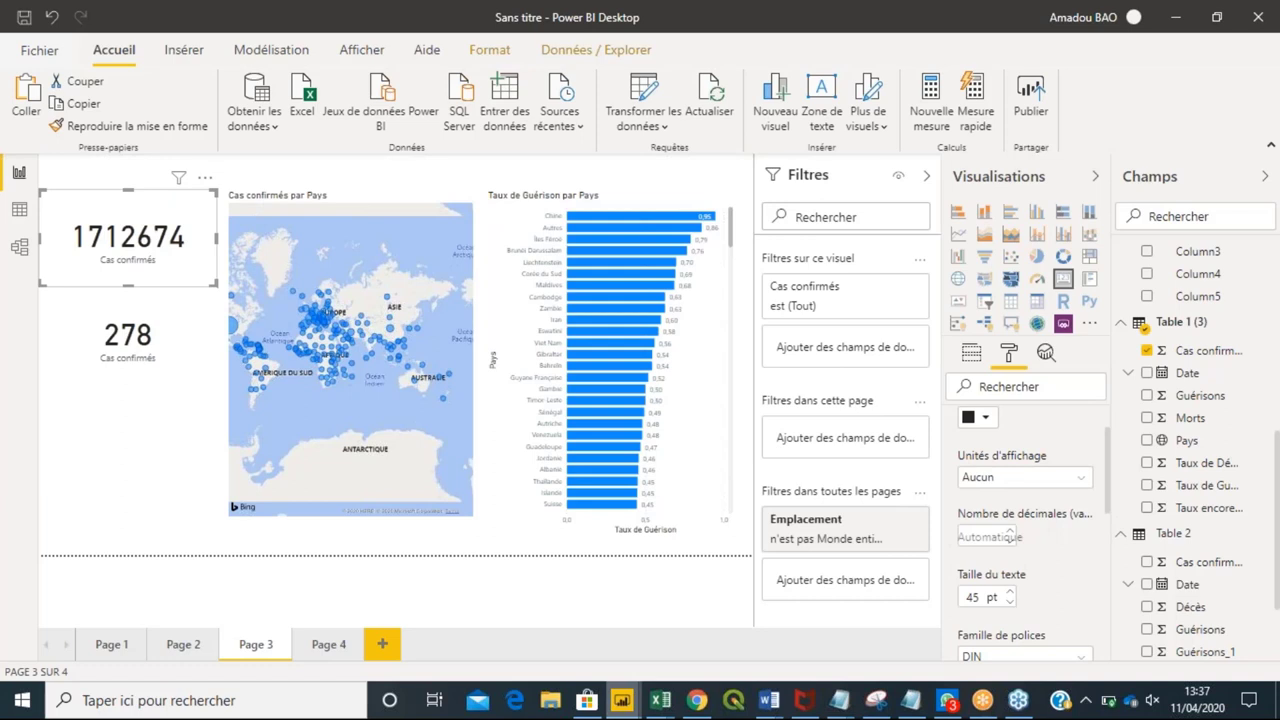
Try the Milliers display unit on the total confirmed cases card and restore Aucun.
{"action": "left_click", "coordinate": [1087, 484]}
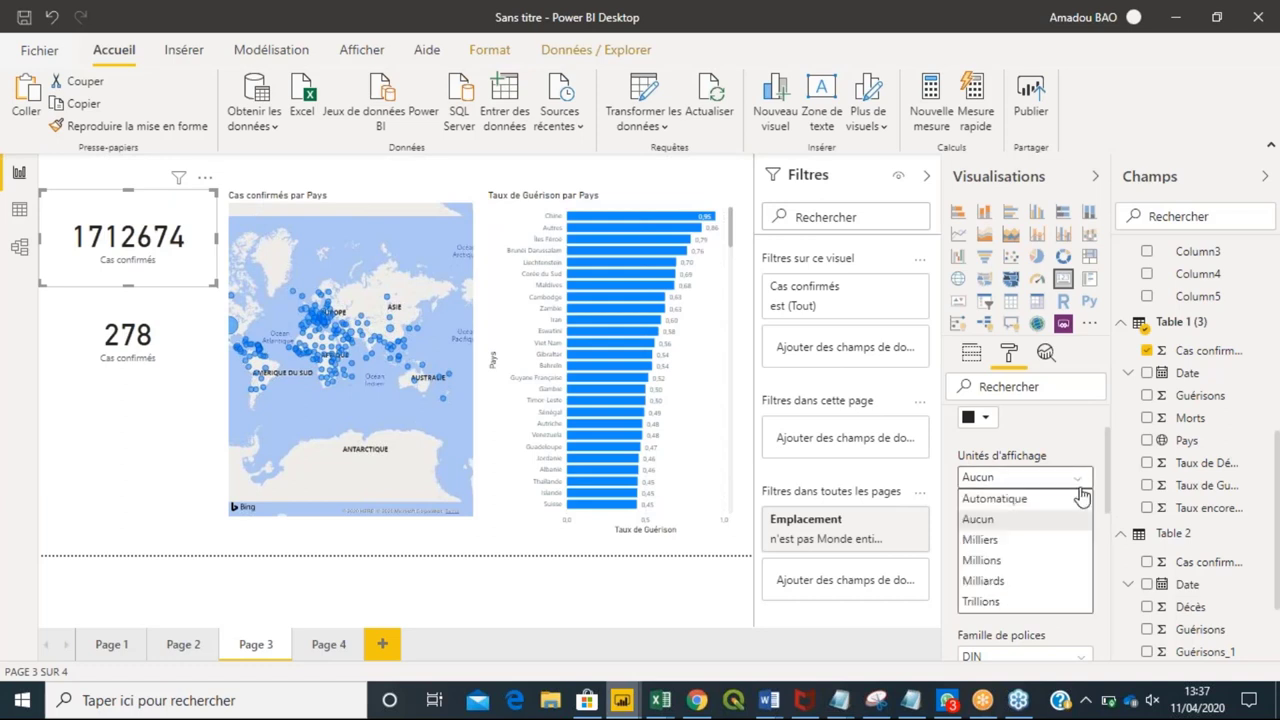
{"action": "left_click", "coordinate": [1027, 541]}
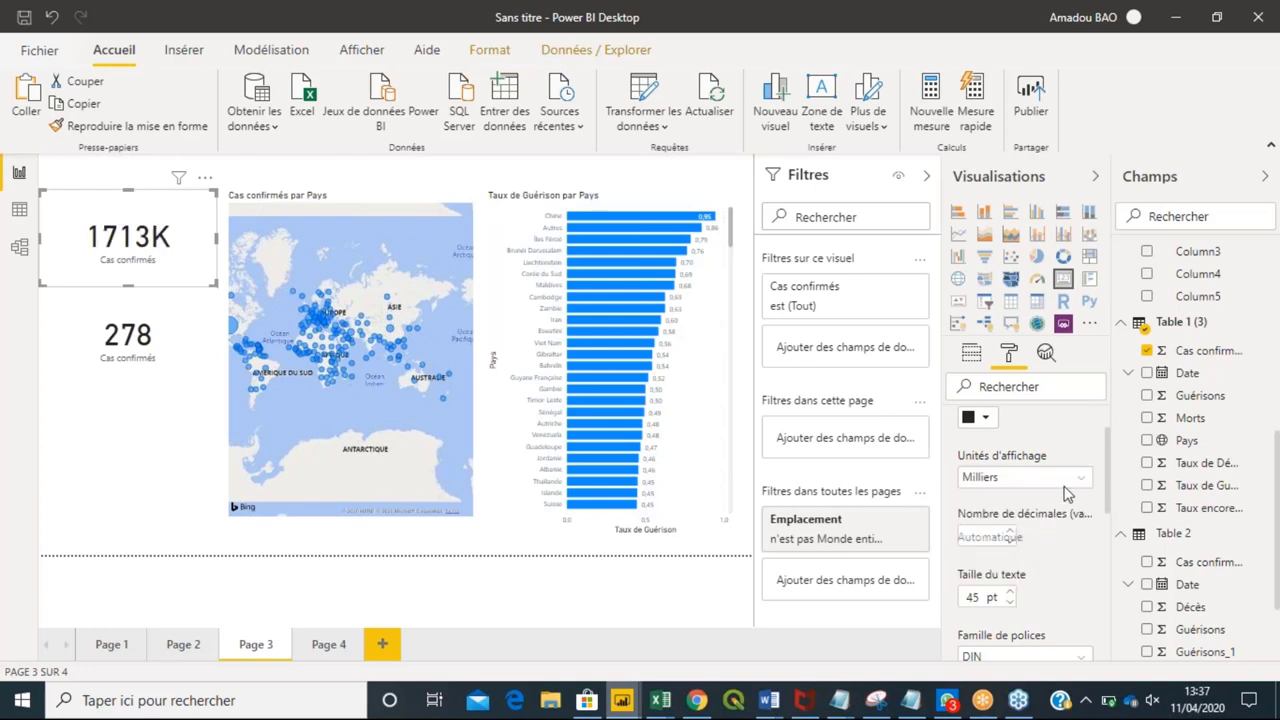
{"action": "left_click", "coordinate": [1078, 480]}
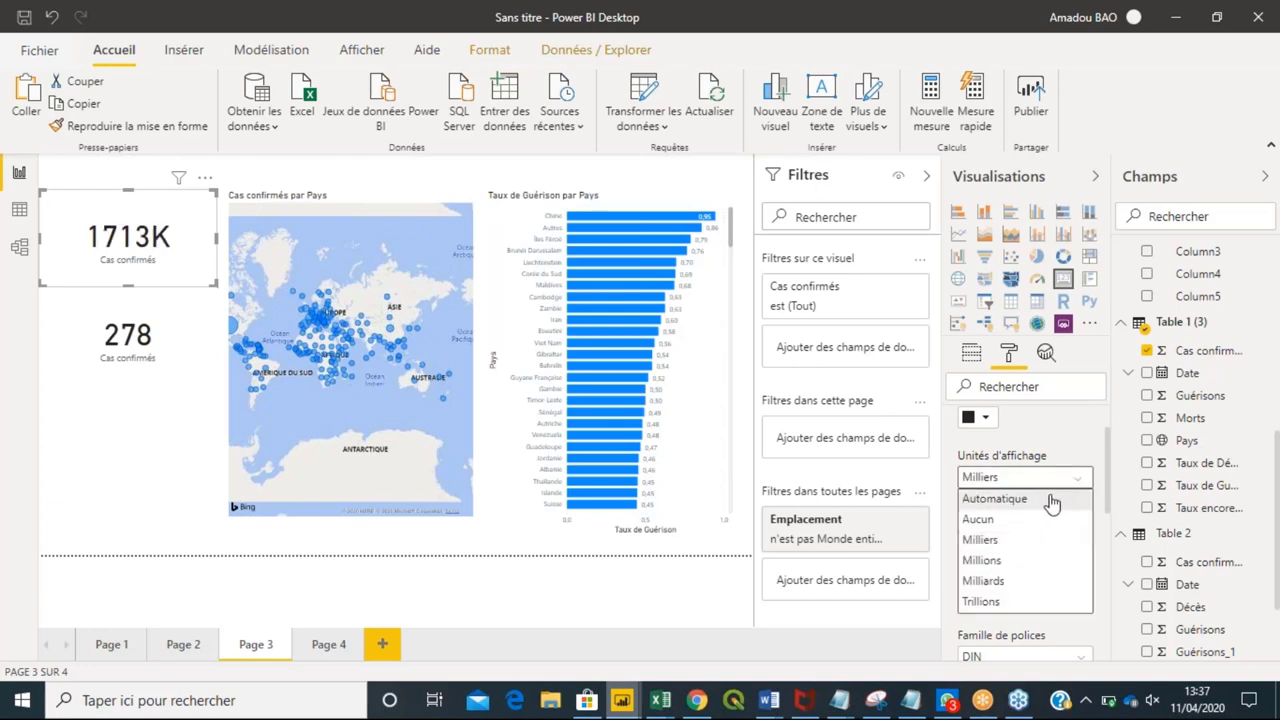
{"action": "left_click", "coordinate": [1031, 521]}
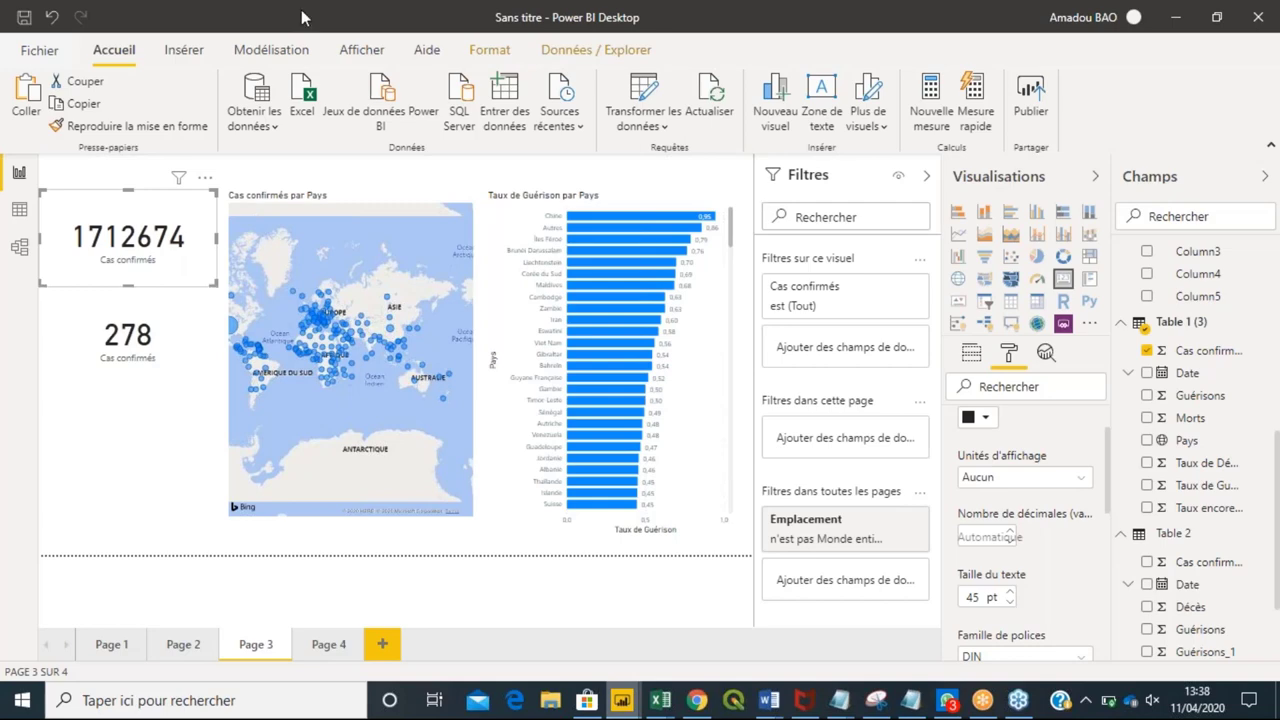
Switch to the TDB COVID 19 DER report and view its recovery rate evolution, case evolution and Situation globale pages.
{"action": "left_click", "coordinate": [40, 50]}
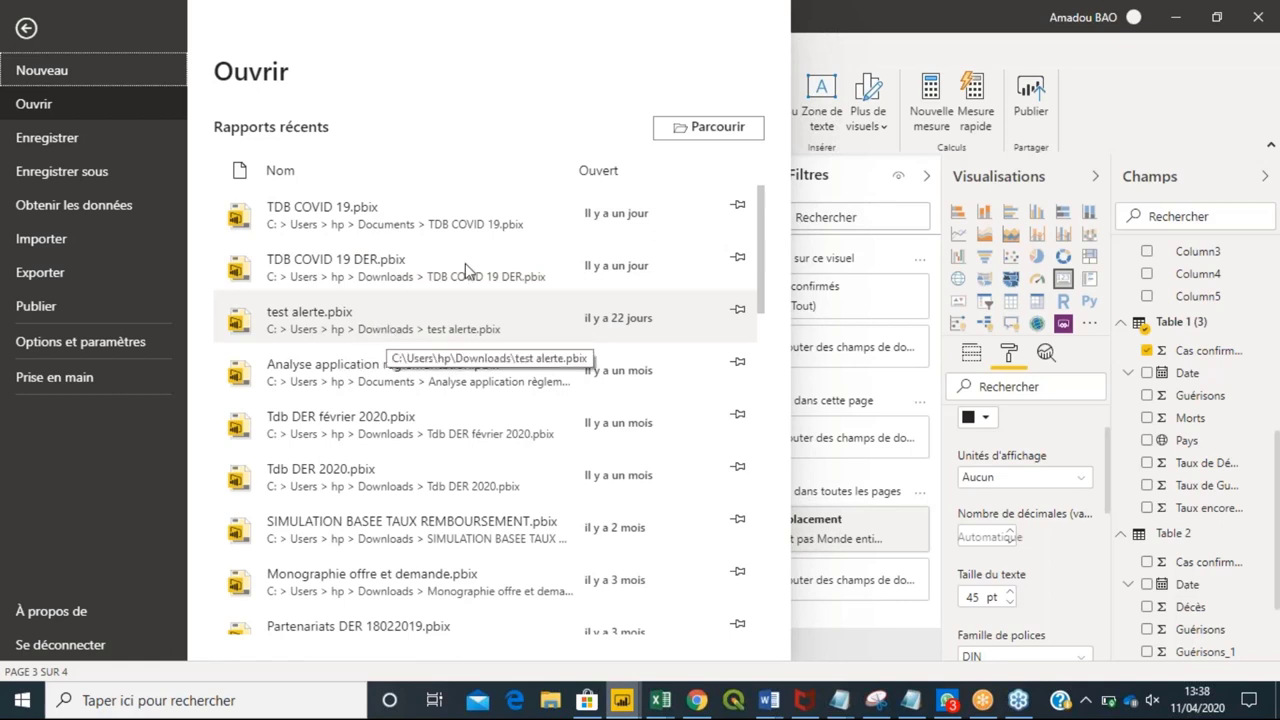
{"action": "key", "text": "Escape"}
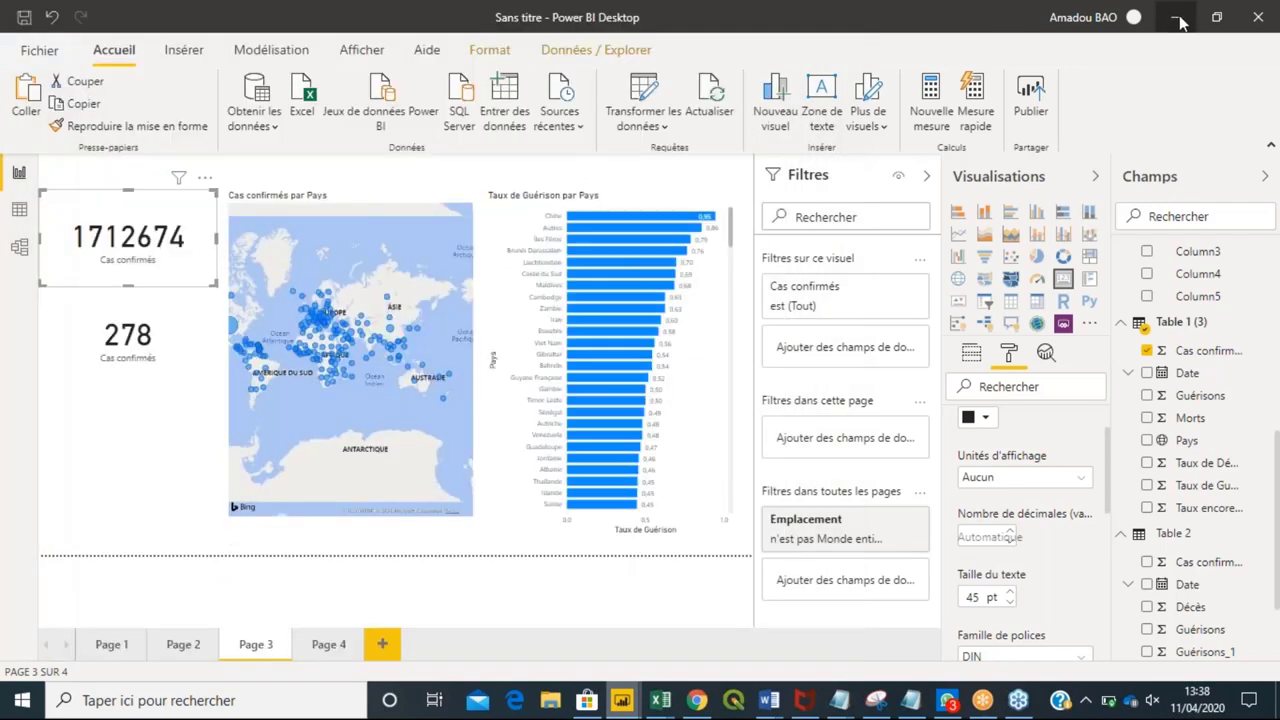
{"action": "left_click", "coordinate": [1178, 19]}
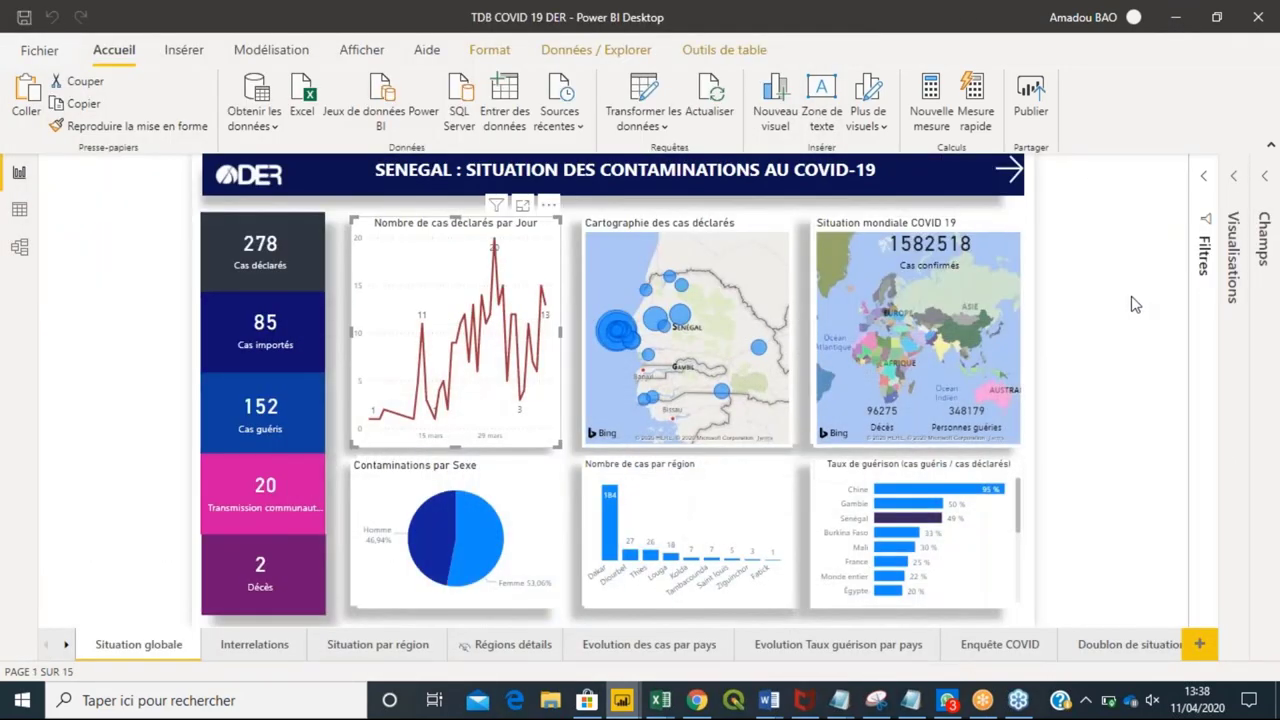
{"action": "left_click", "coordinate": [769, 646]}
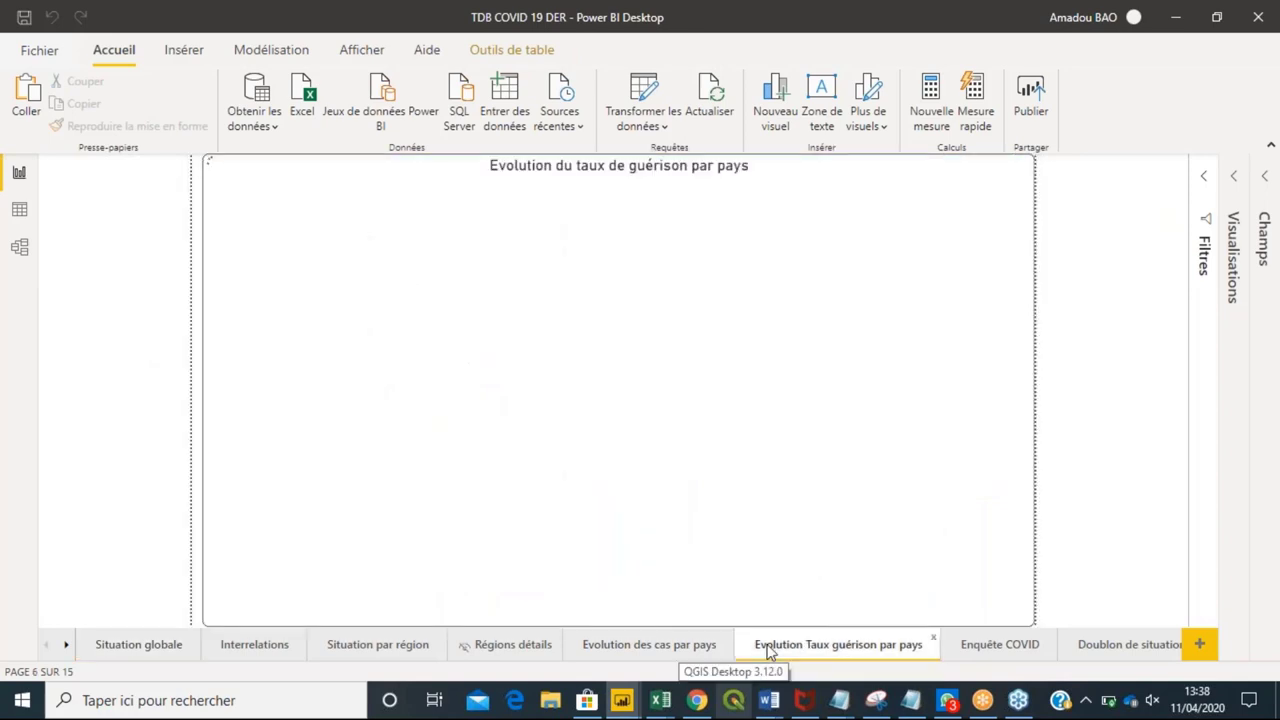
{"action": "left_click", "coordinate": [620, 645]}
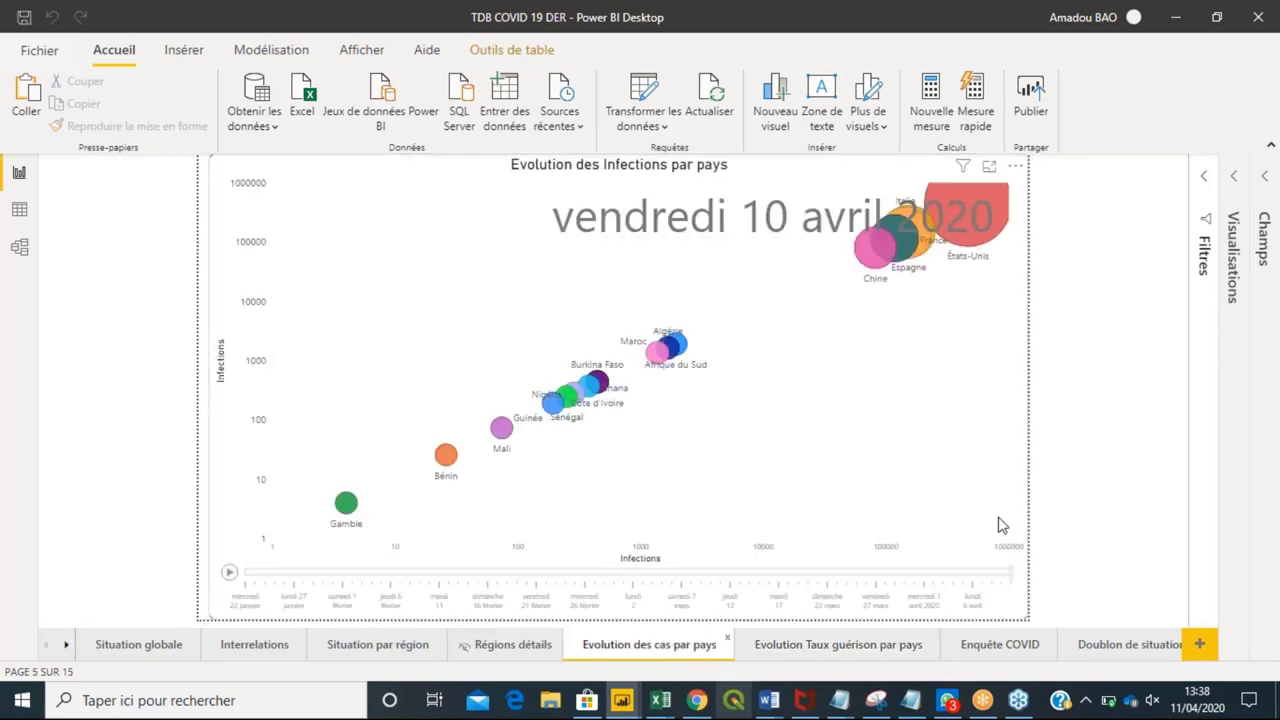
{"action": "left_click", "coordinate": [115, 645]}
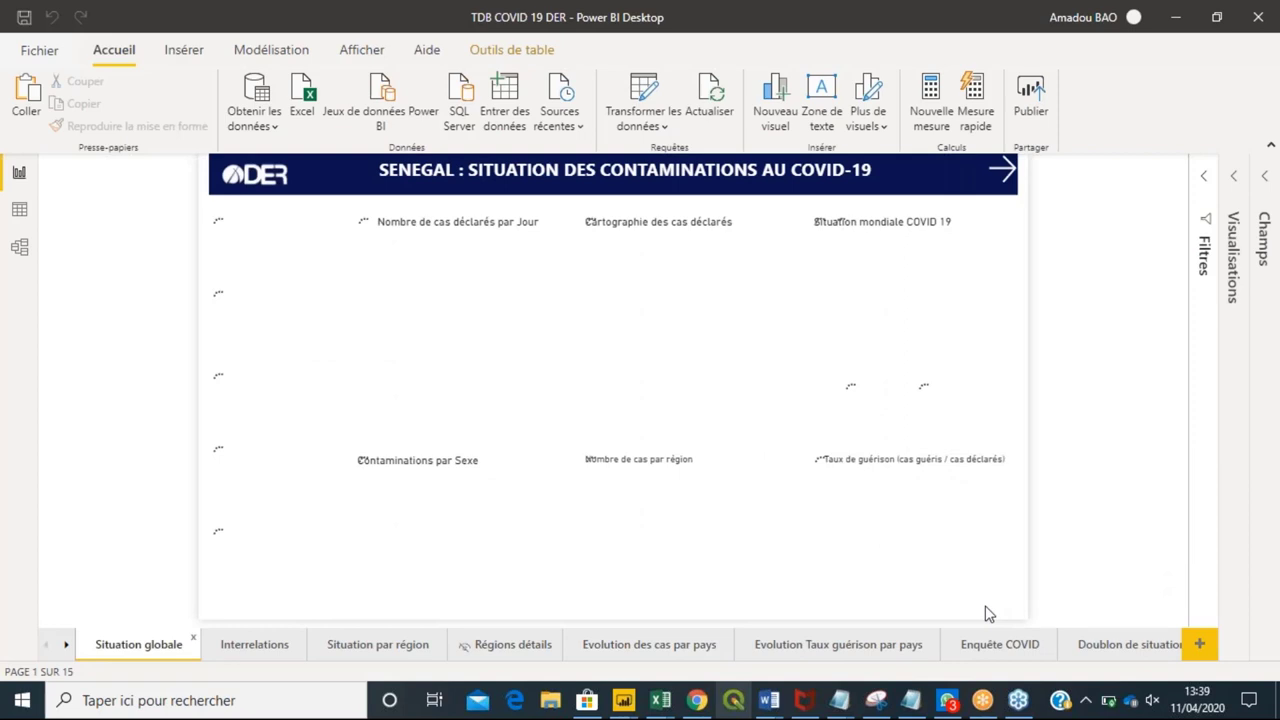
Add a new report page and insert a text box reading "Sitution covid Senegal".
{"action": "left_click", "coordinate": [1203, 645]}
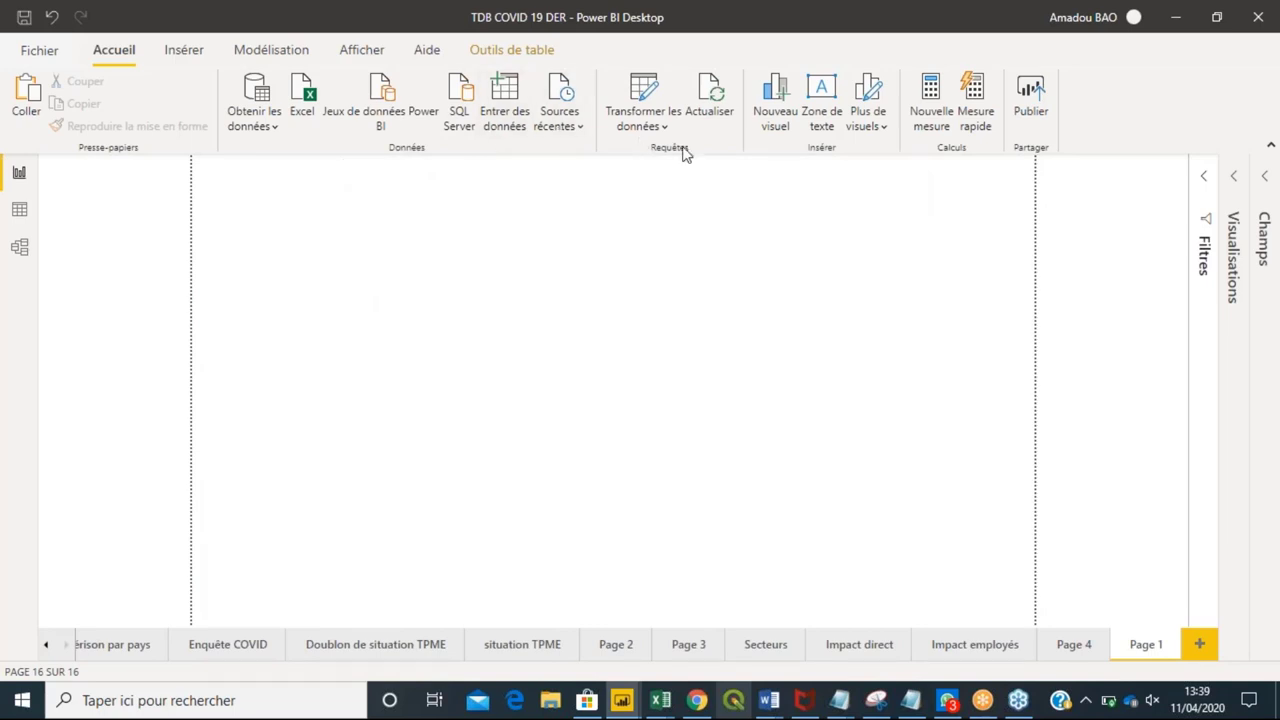
{"action": "left_click", "coordinate": [820, 135]}
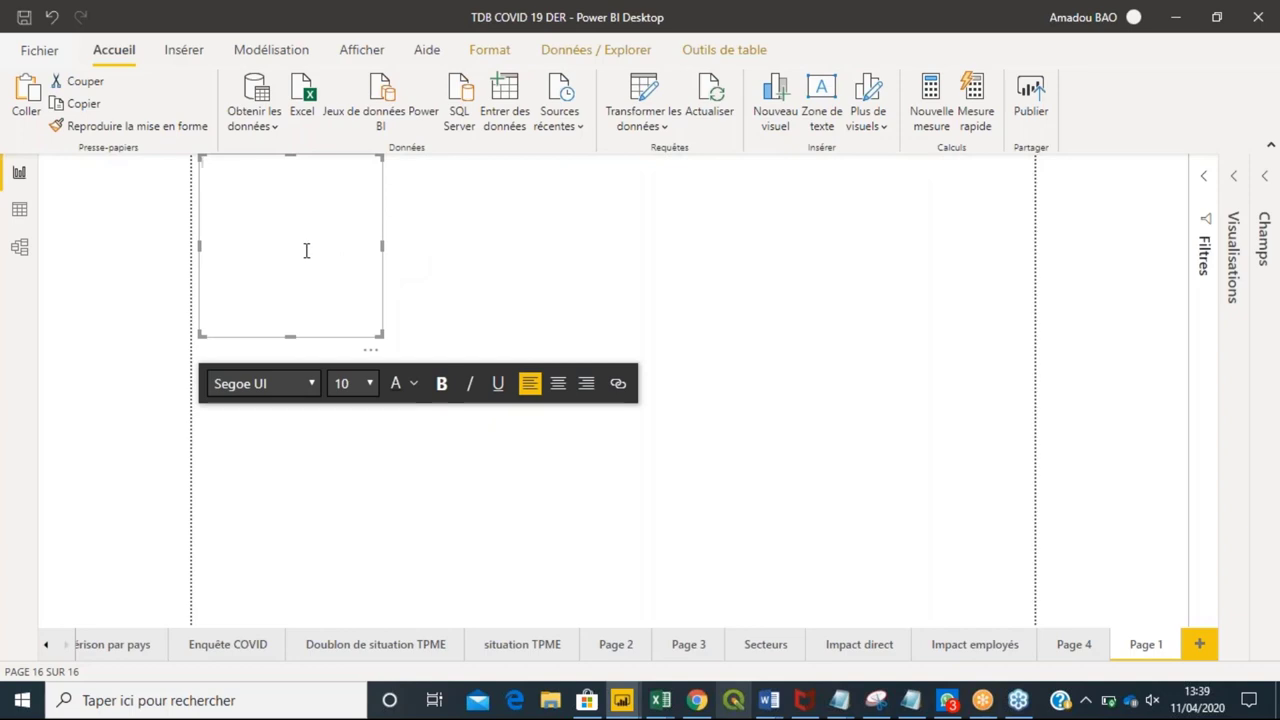
{"action": "type", "text": "Sitution d"}
{"action": "type", "text": "ovid S"}
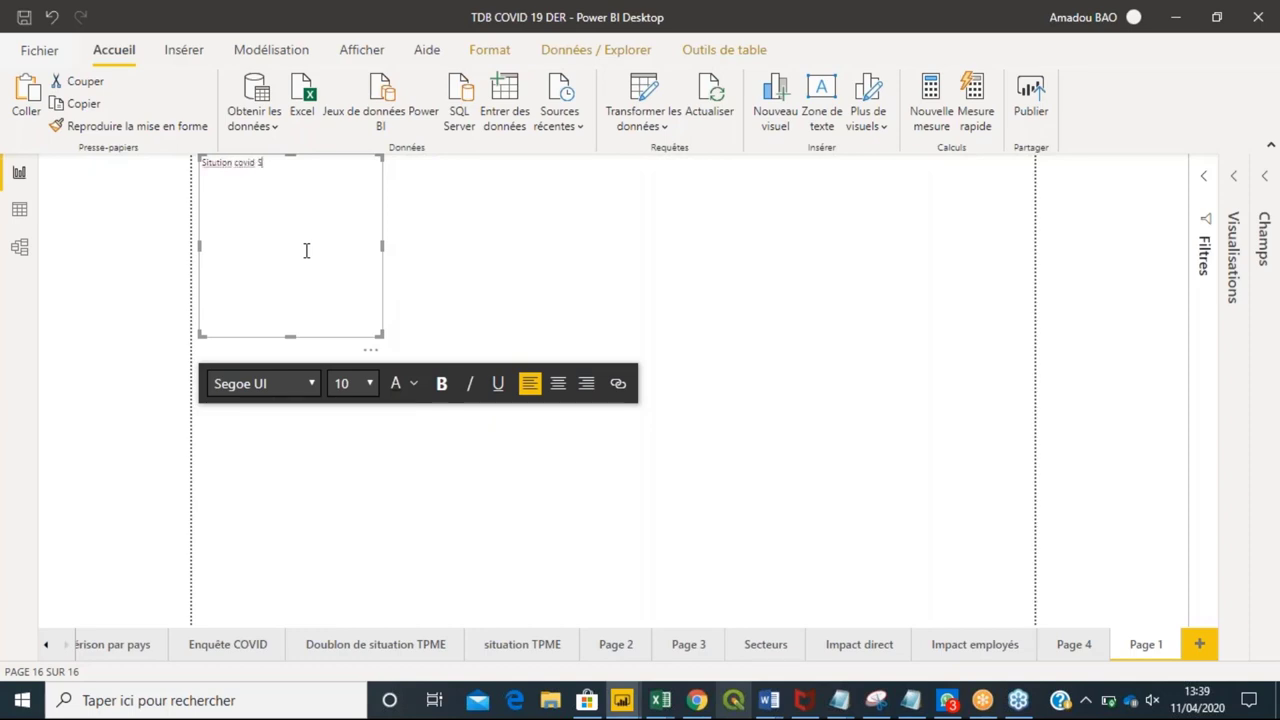
{"action": "type", "text": "enegal"}
{"action": "left_click", "coordinate": [497, 266]}
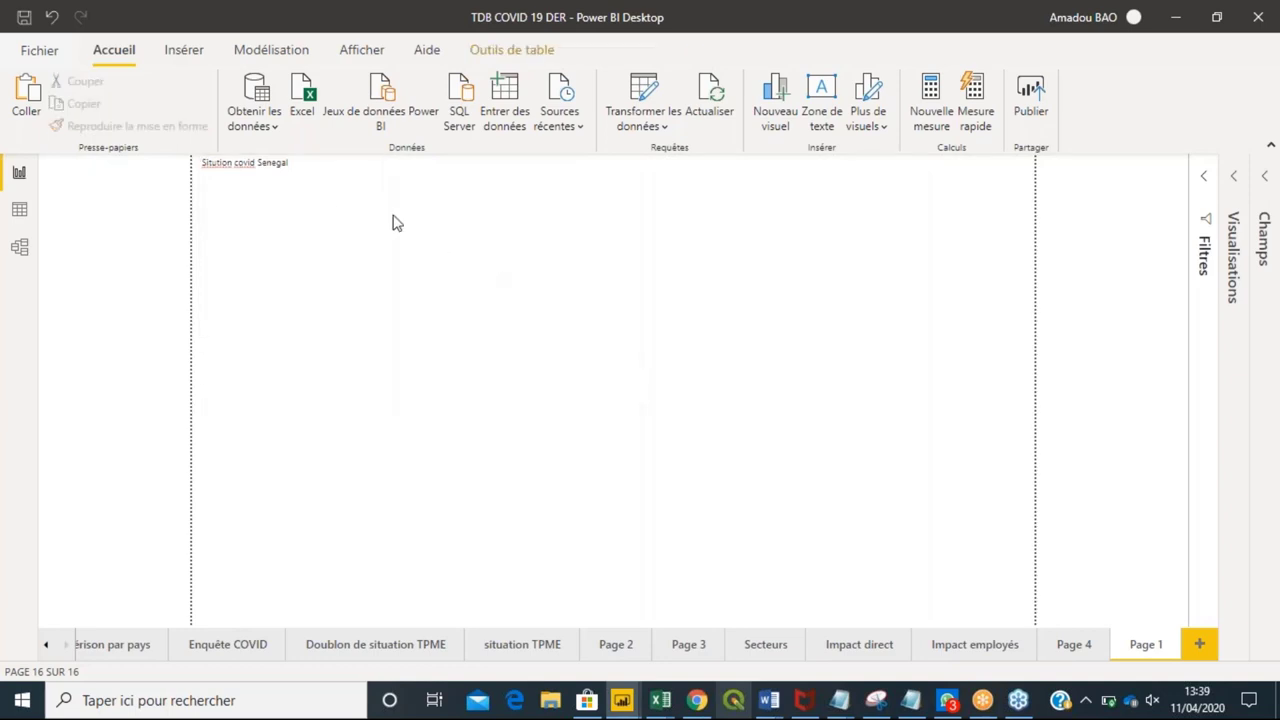
{"action": "left_click", "coordinate": [294, 211]}
{"action": "left_click", "coordinate": [506, 283]}
{"action": "left_click", "coordinate": [376, 234]}
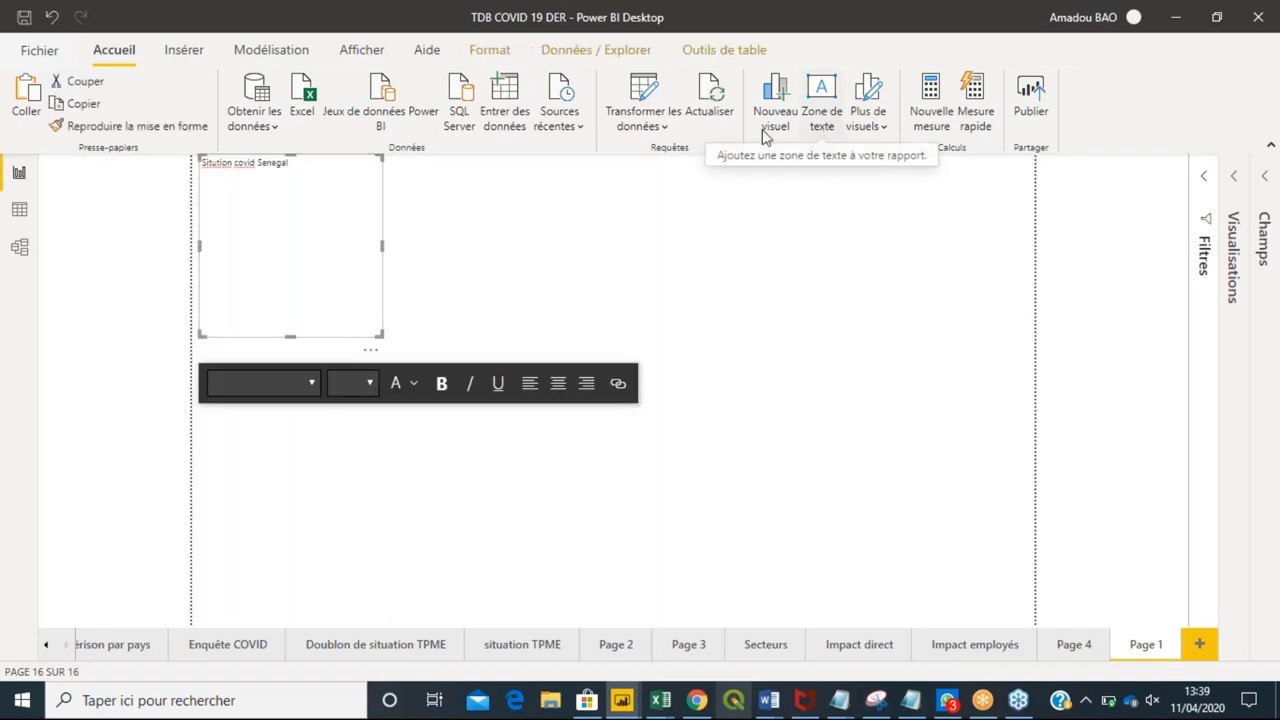
Insert a rectangle shape and move it over the title text box.
{"action": "left_click", "coordinate": [195, 50]}
{"action": "left_click", "coordinate": [295, 128]}
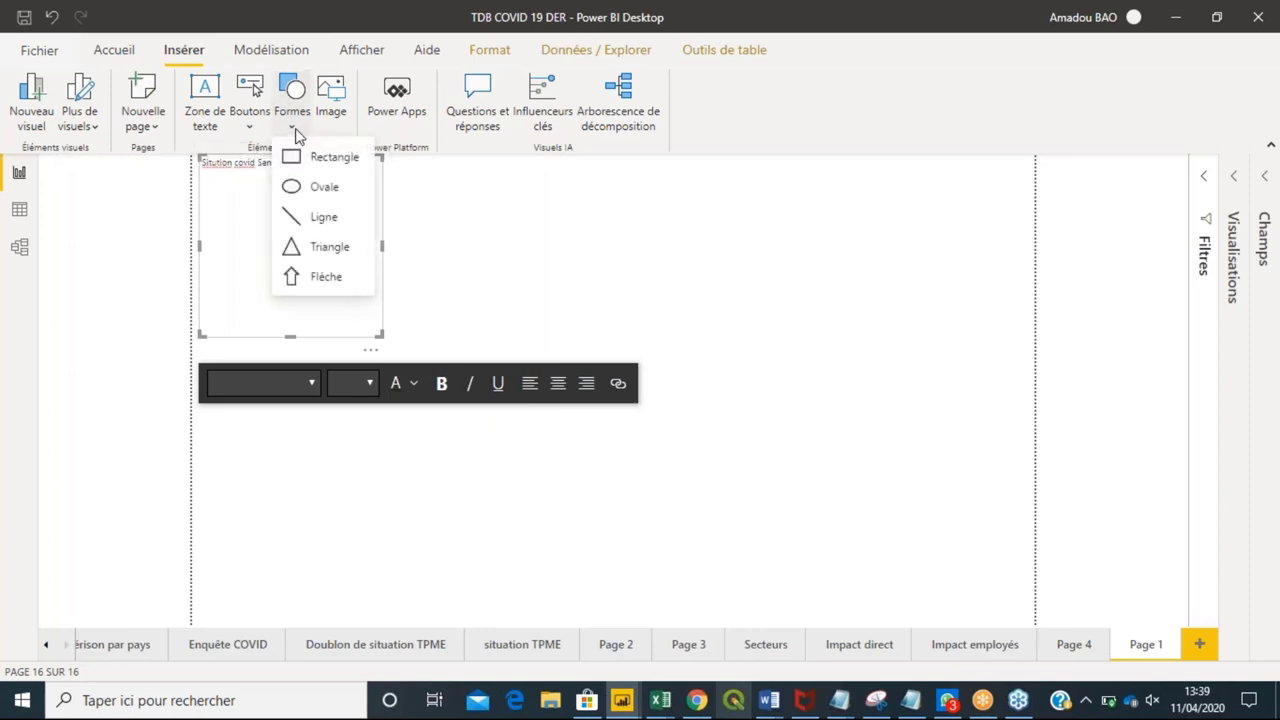
{"action": "left_click", "coordinate": [293, 155]}
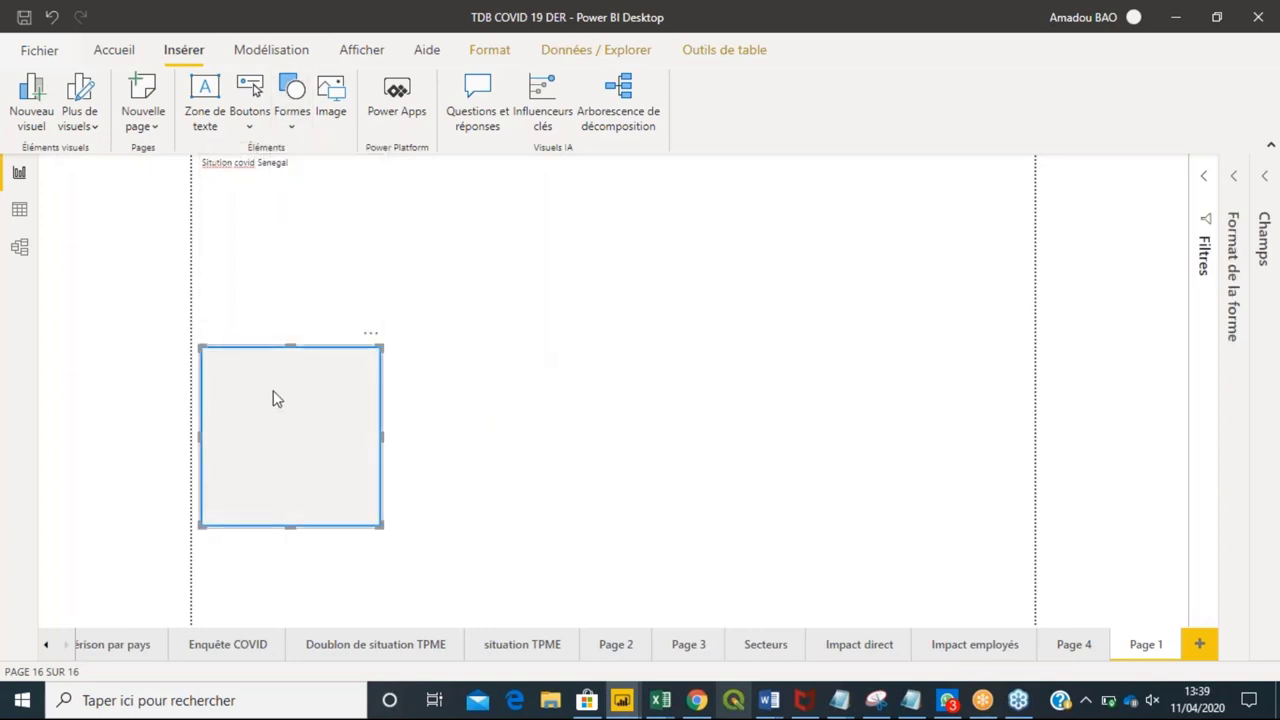
{"action": "left_click_drag", "start_coordinate": [274, 397], "coordinate": [263, 194]}
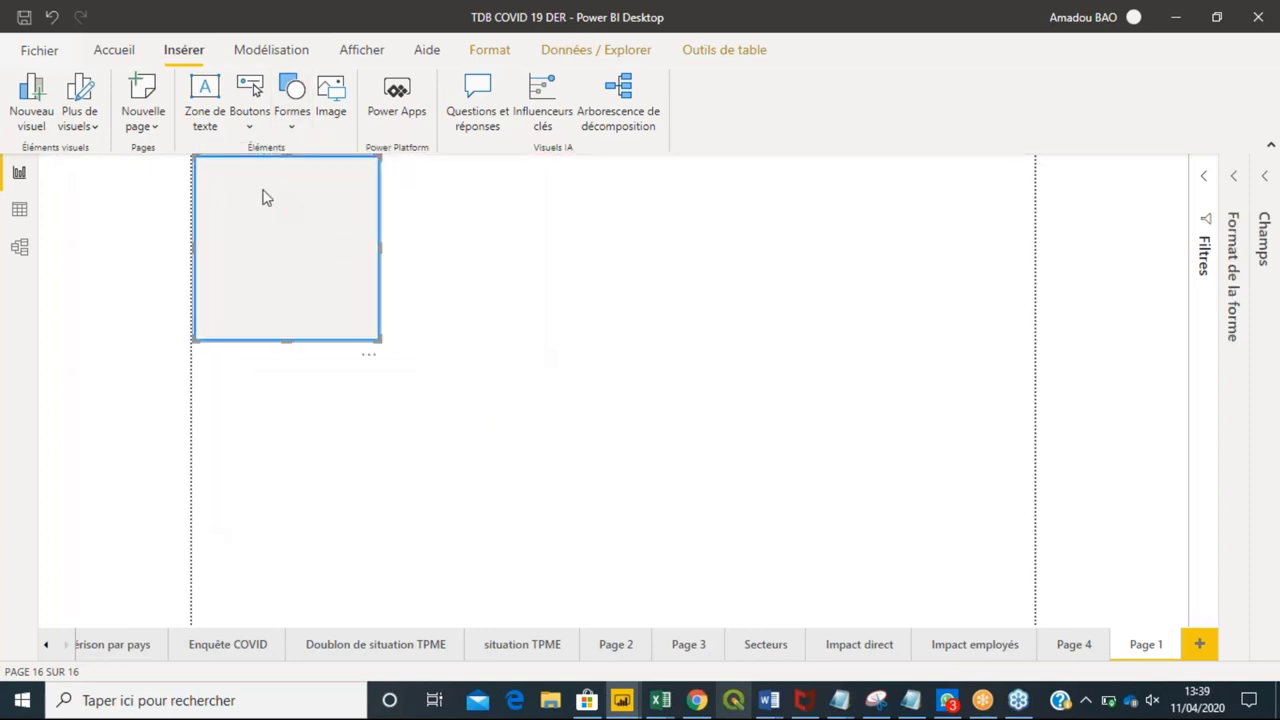
Turn off the rectangle's fill and move the shape down below the title text.
{"action": "left_click", "coordinate": [1229, 185]}
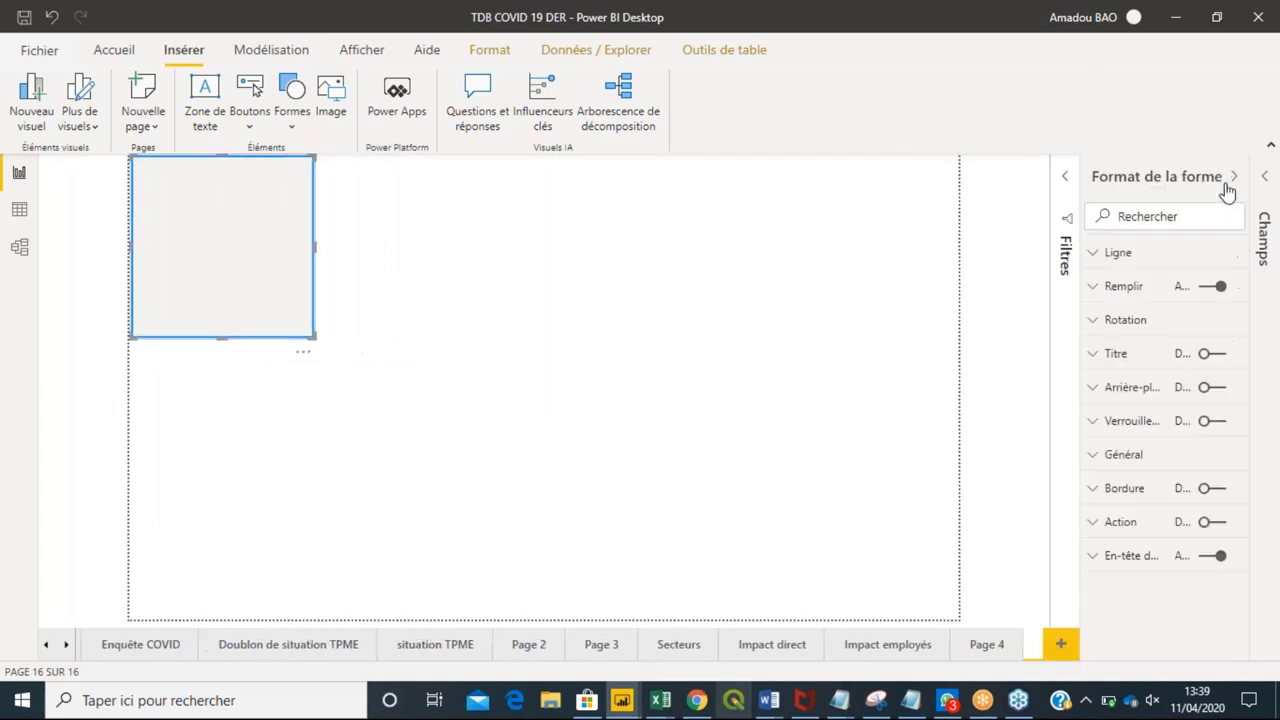
{"action": "left_click", "coordinate": [1211, 287]}
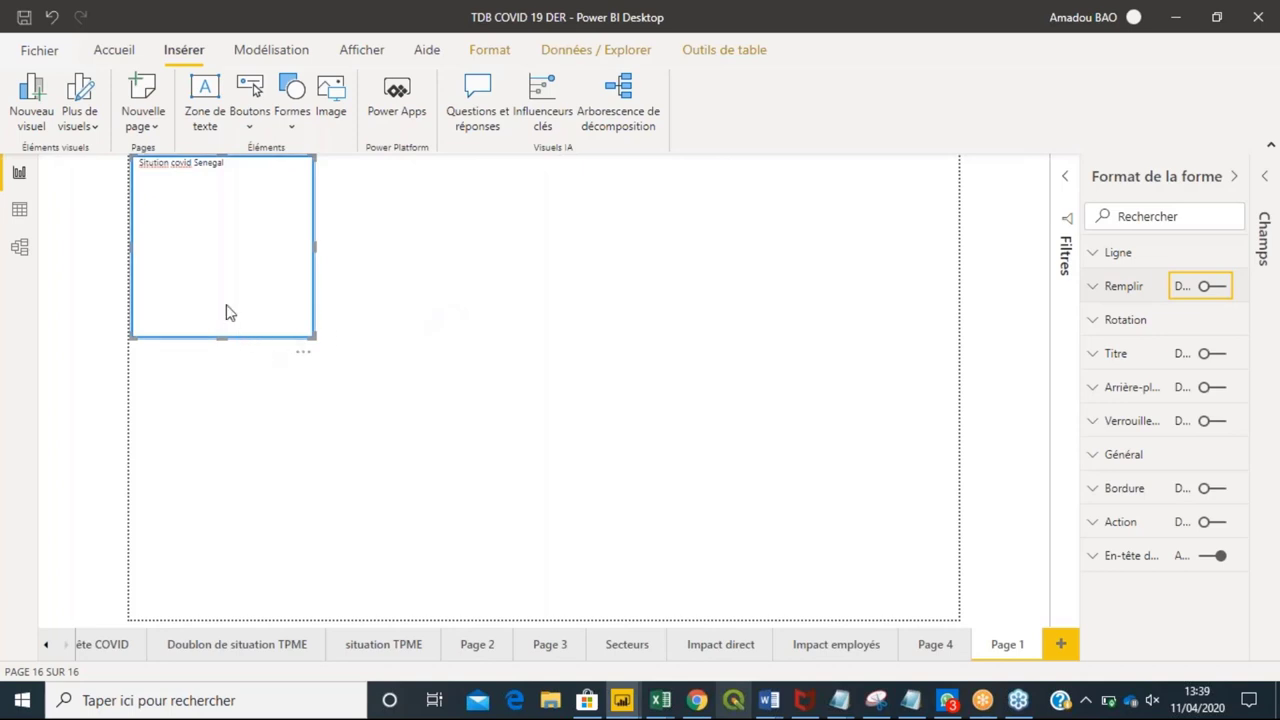
{"action": "left_click_drag", "start_coordinate": [222, 205], "coordinate": [221, 332]}
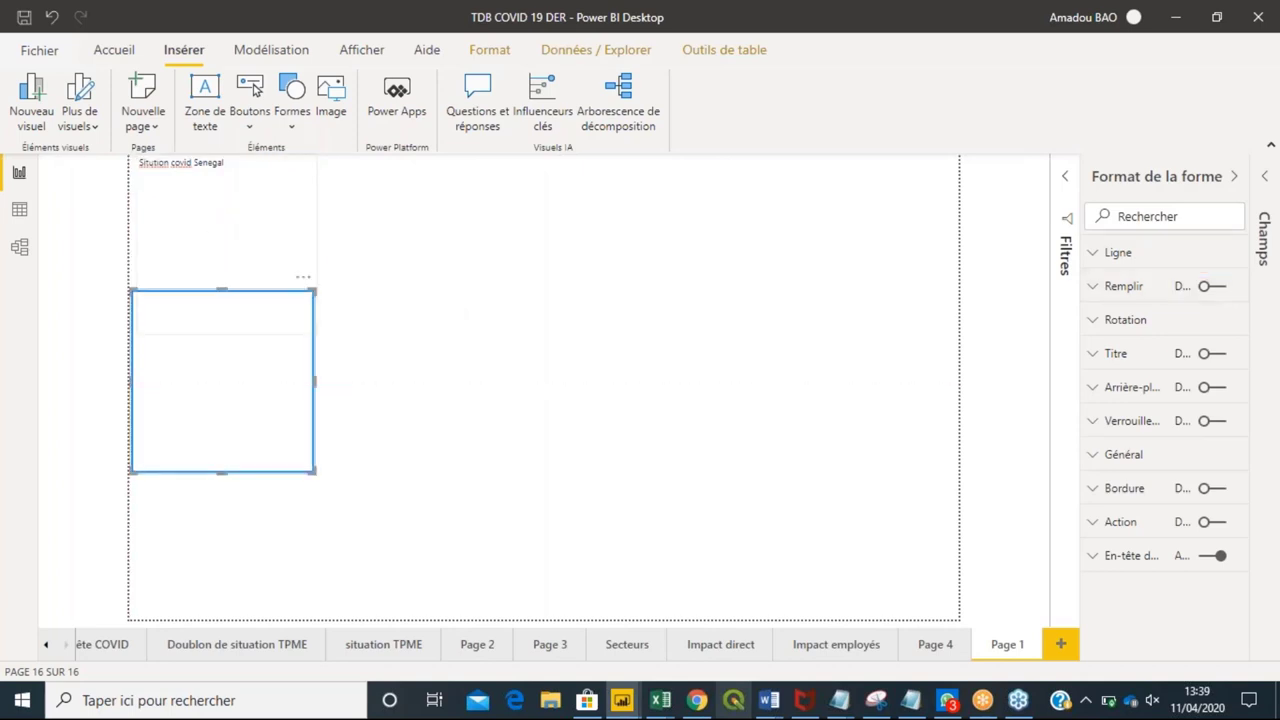
Format the whole title text as bold at size 36.
{"action": "triple_click", "coordinate": [192, 164]}
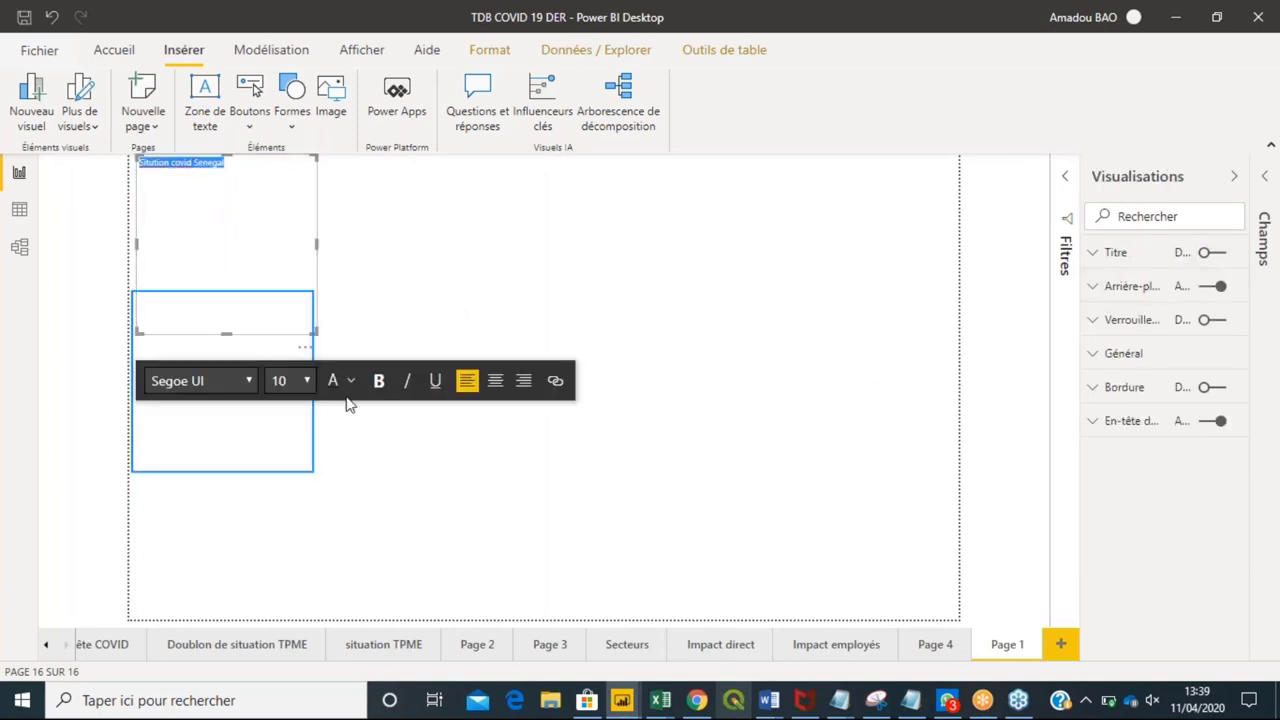
{"action": "left_click", "coordinate": [378, 381]}
{"action": "left_click", "coordinate": [309, 380]}
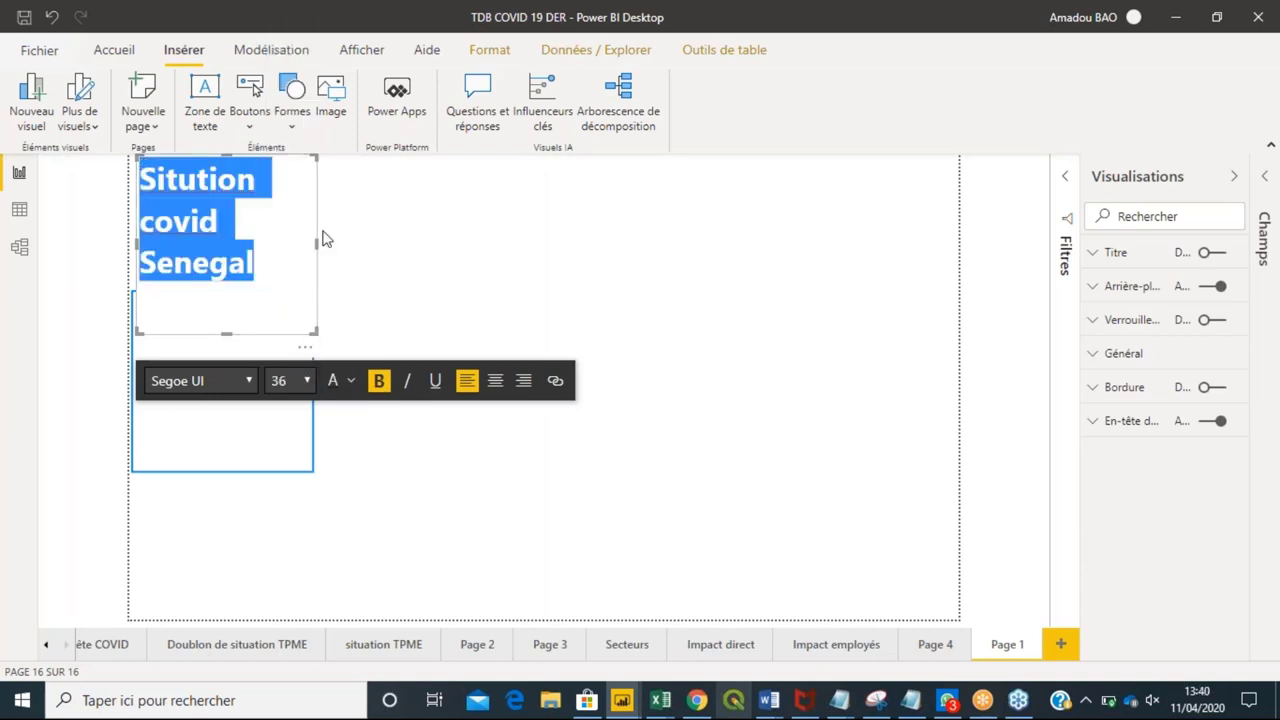
Widen the title text box so "covid" fits on the first line, and move the rectangle back over the title.
{"action": "left_click_drag", "start_coordinate": [319, 248], "coordinate": [346, 231]}
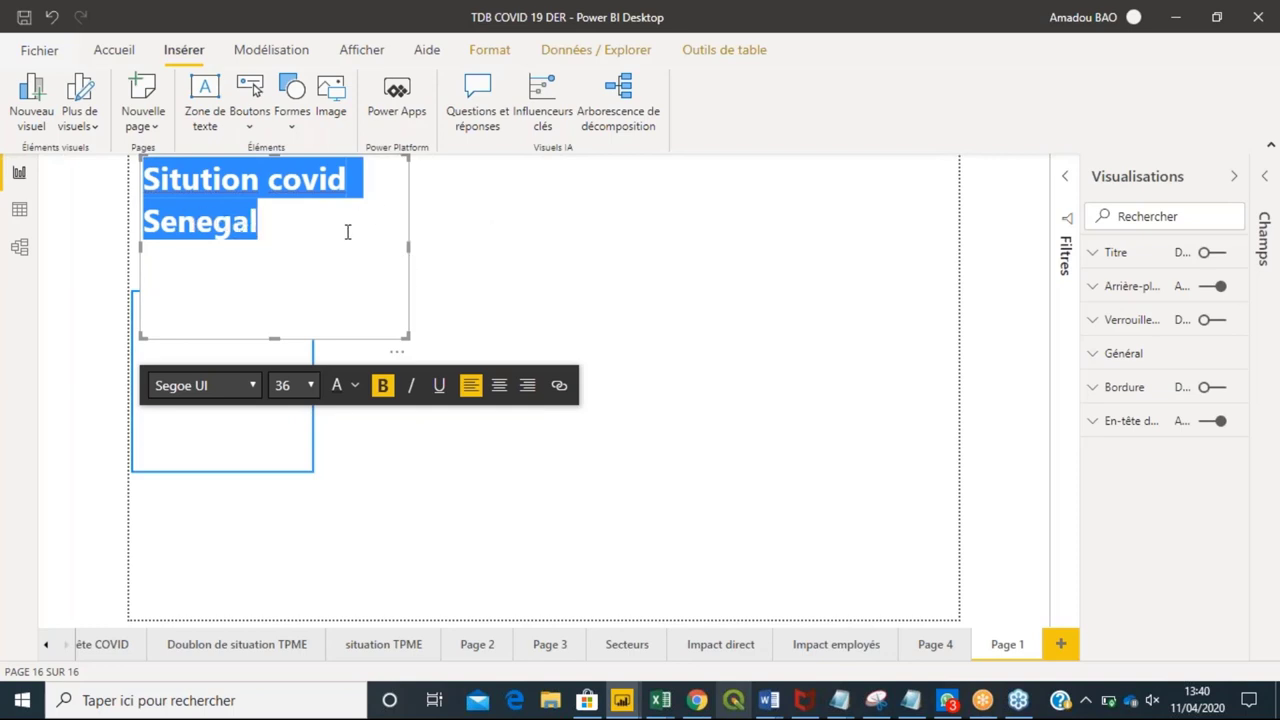
{"action": "left_click", "coordinate": [409, 206]}
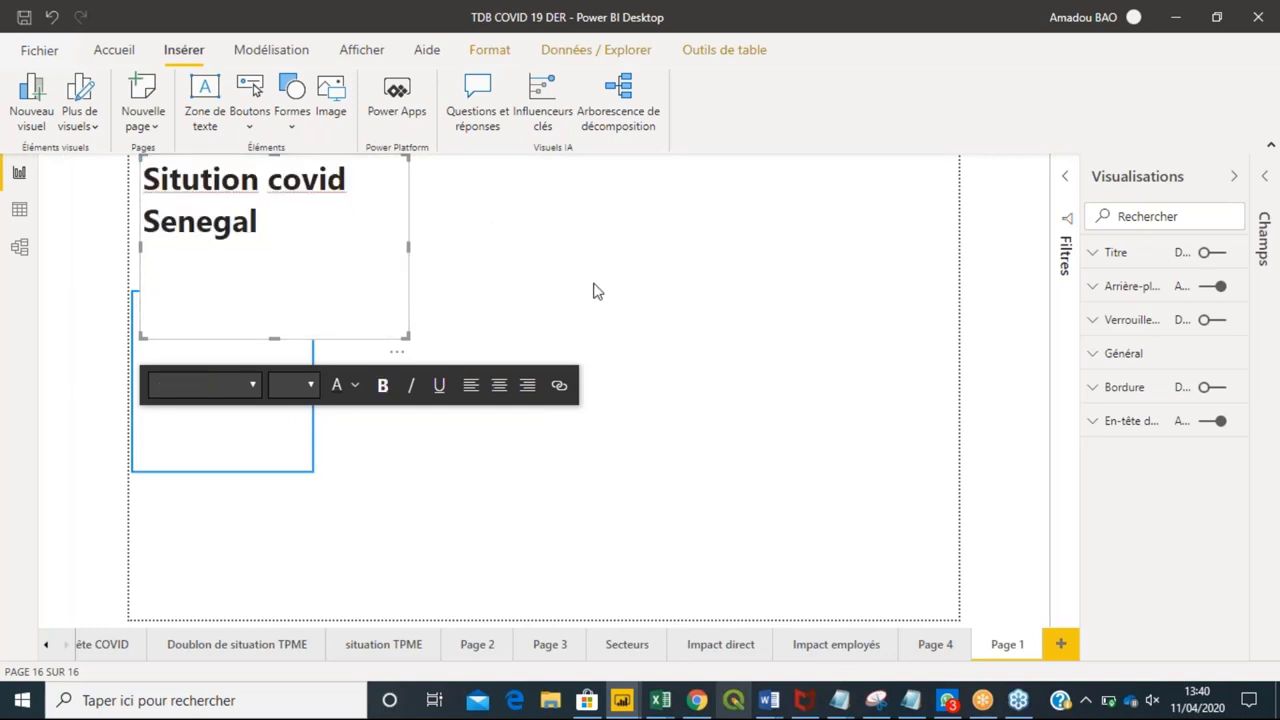
{"action": "left_click", "coordinate": [412, 222]}
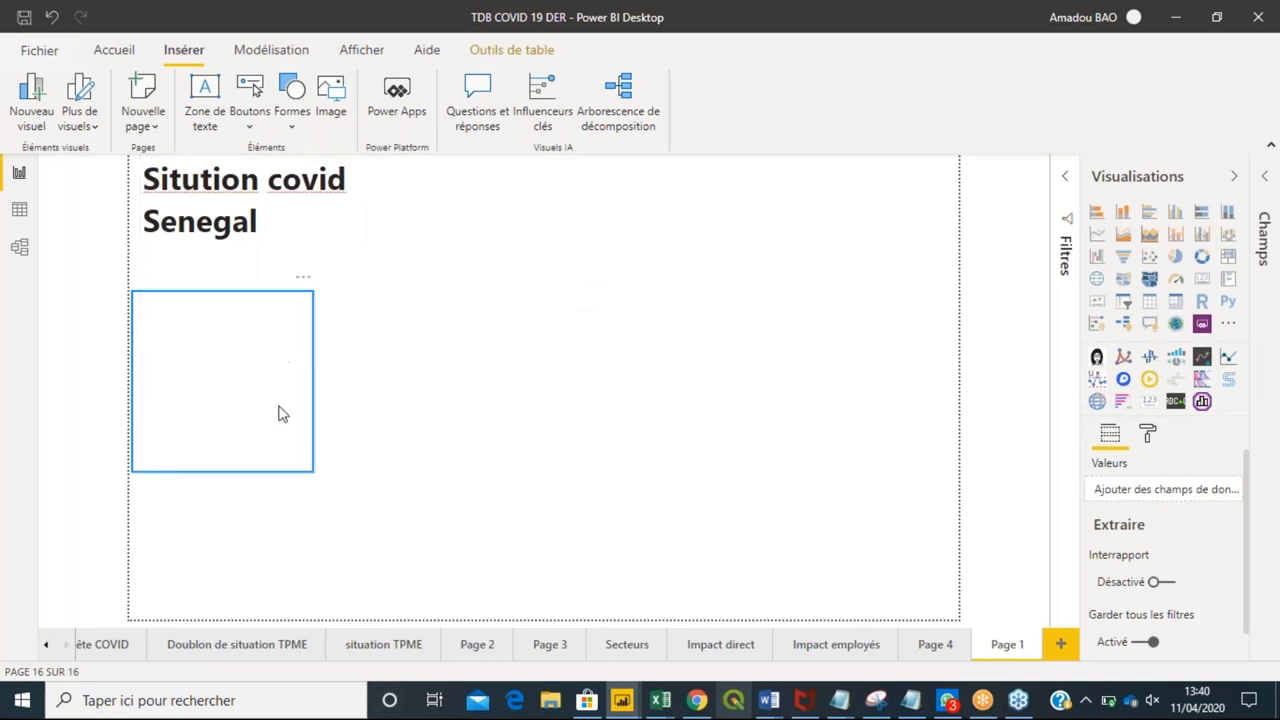
{"action": "left_click_drag", "start_coordinate": [274, 371], "coordinate": [280, 229]}
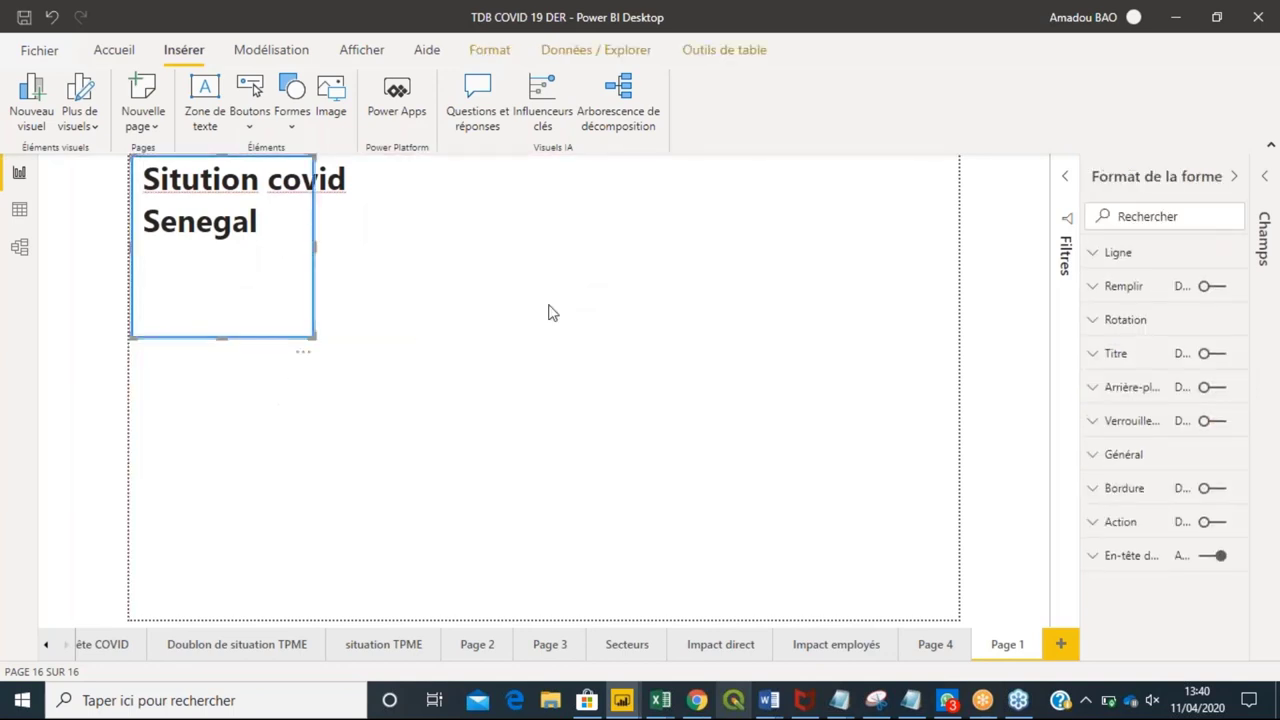
{"action": "left_click", "coordinate": [431, 210]}
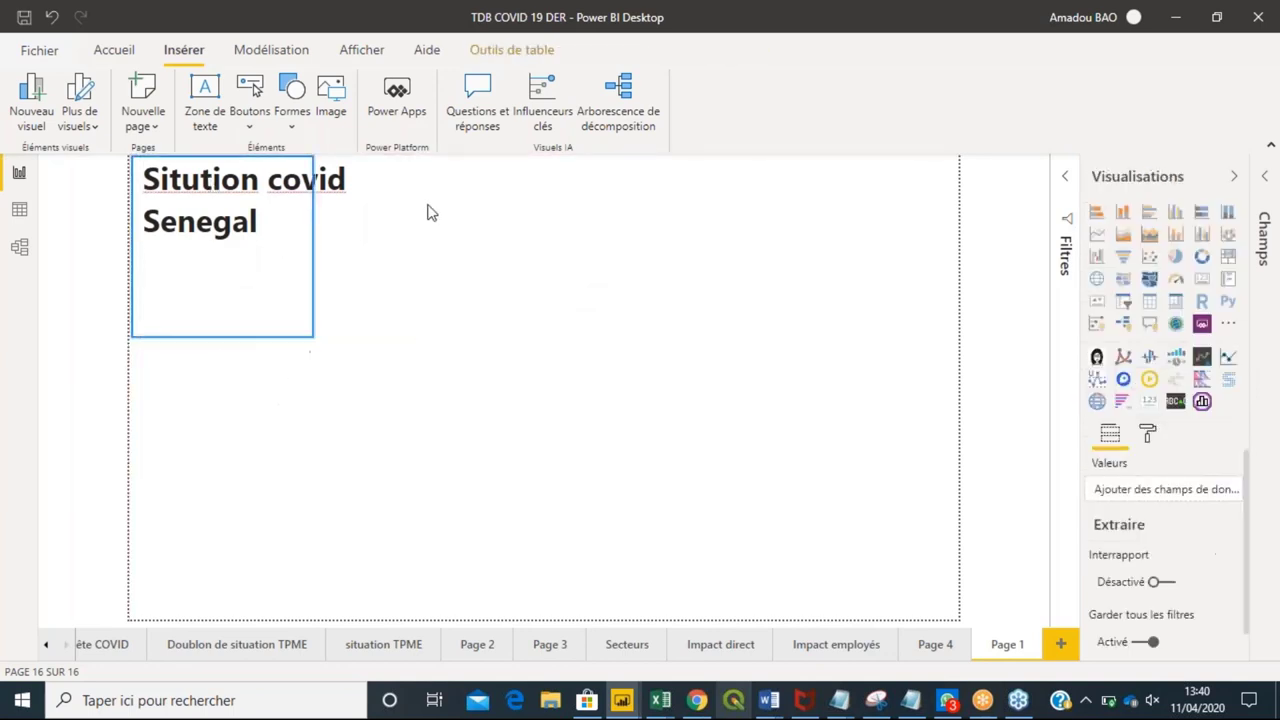
Correct the title's first word to "Situation".
{"action": "left_click", "coordinate": [344, 184]}
{"action": "key", "text": "Left"}
{"action": "key", "text": "Left"}
{"action": "key", "text": "Left"}
{"action": "key", "text": "Left"}
{"action": "key", "text": "Left"}
{"action": "key", "text": "Left"}
{"action": "key", "text": "Left"}
{"action": "key", "text": "Left"}
{"action": "key", "text": "Left"}
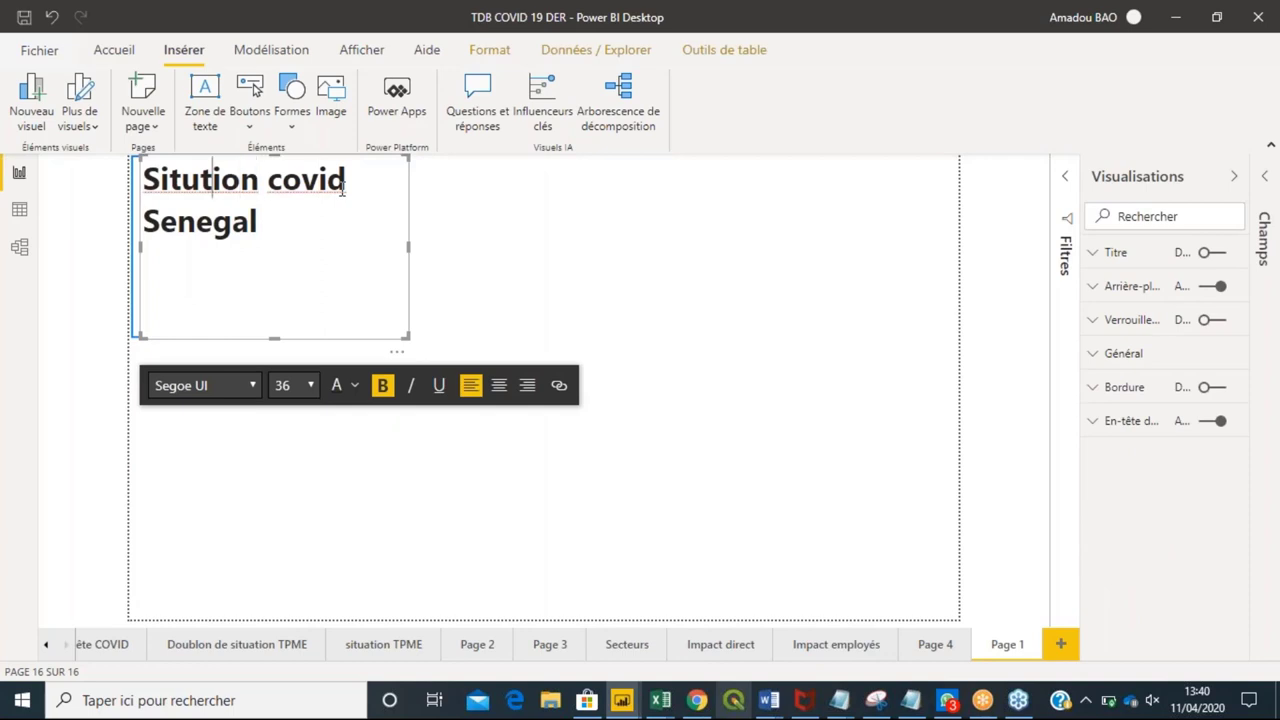
{"action": "key", "text": "Left"}
{"action": "type", "text": "a"}
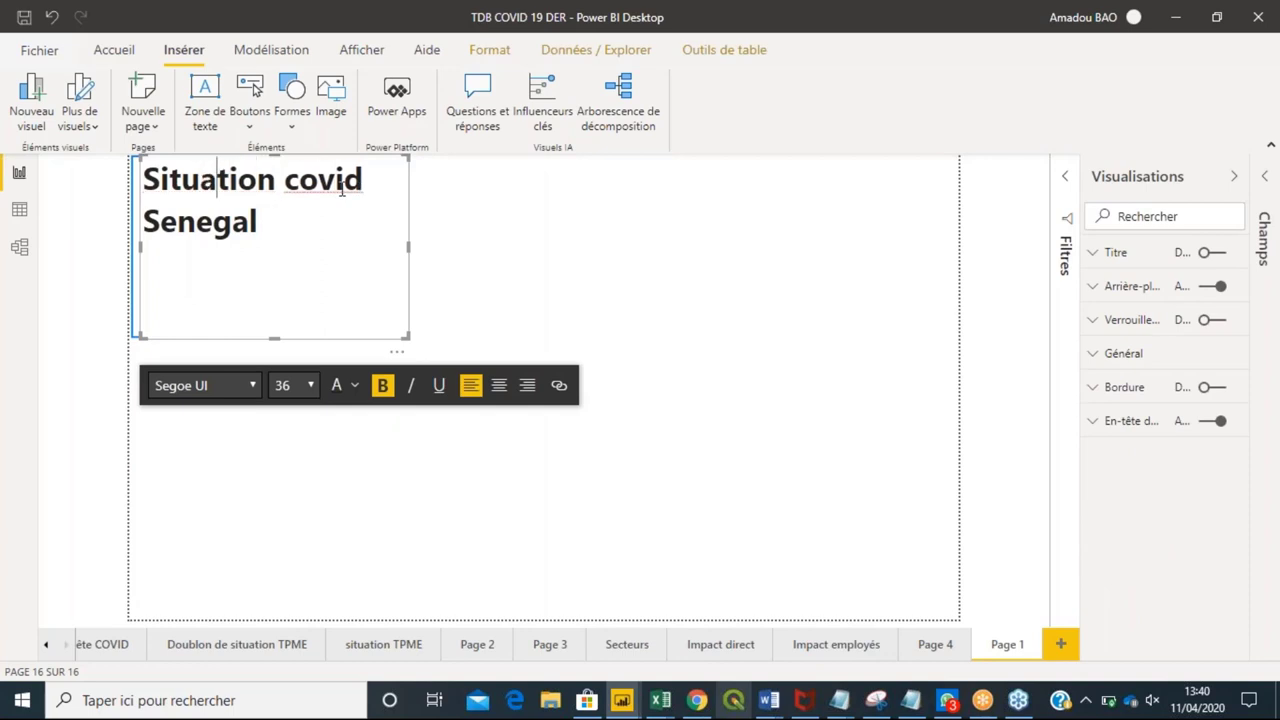
{"action": "left_click", "coordinate": [729, 360]}
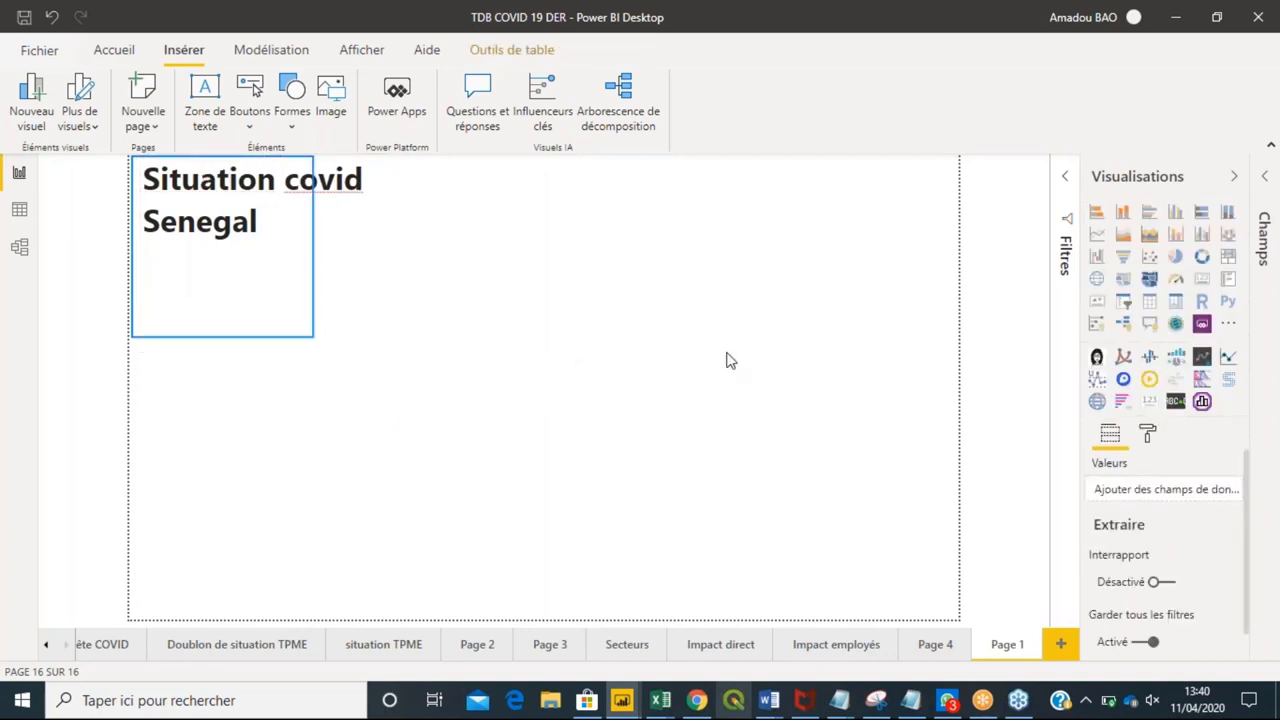
Widen the rectangle so it frames the whole title.
{"action": "left_click", "coordinate": [314, 300]}
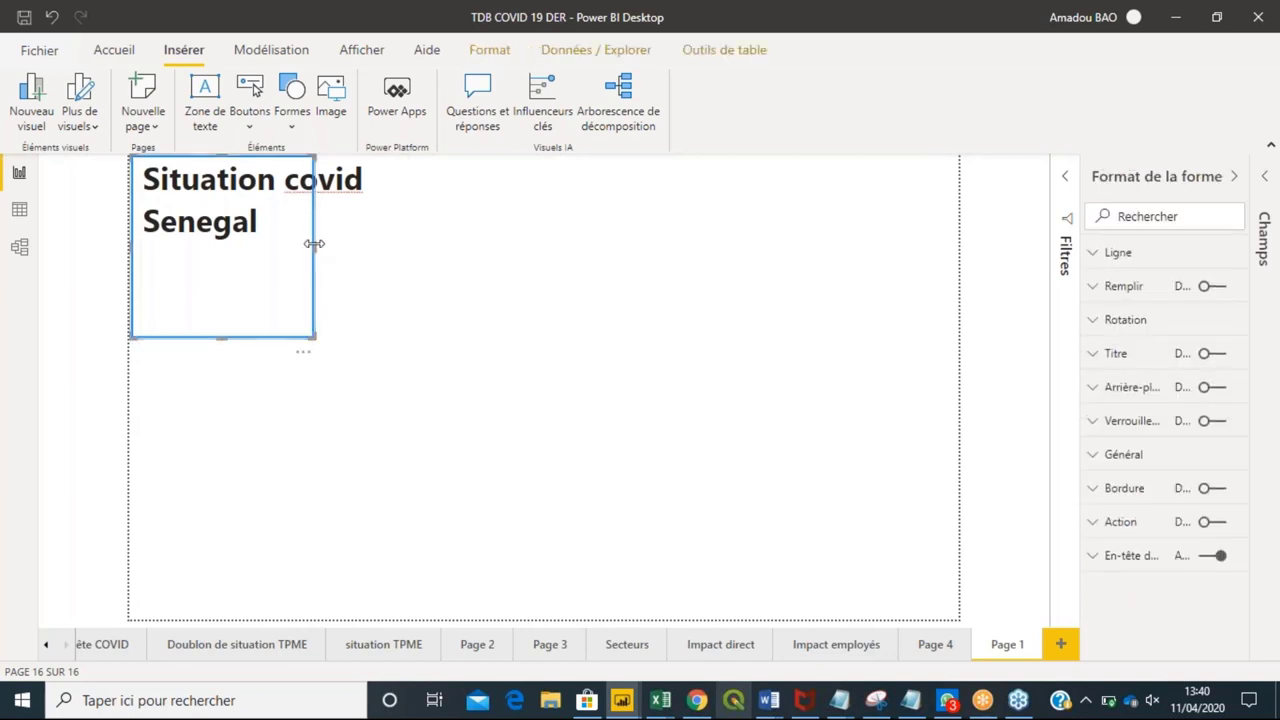
{"action": "left_click_drag", "start_coordinate": [314, 243], "coordinate": [420, 251]}
{"action": "left_click", "coordinate": [265, 581]}
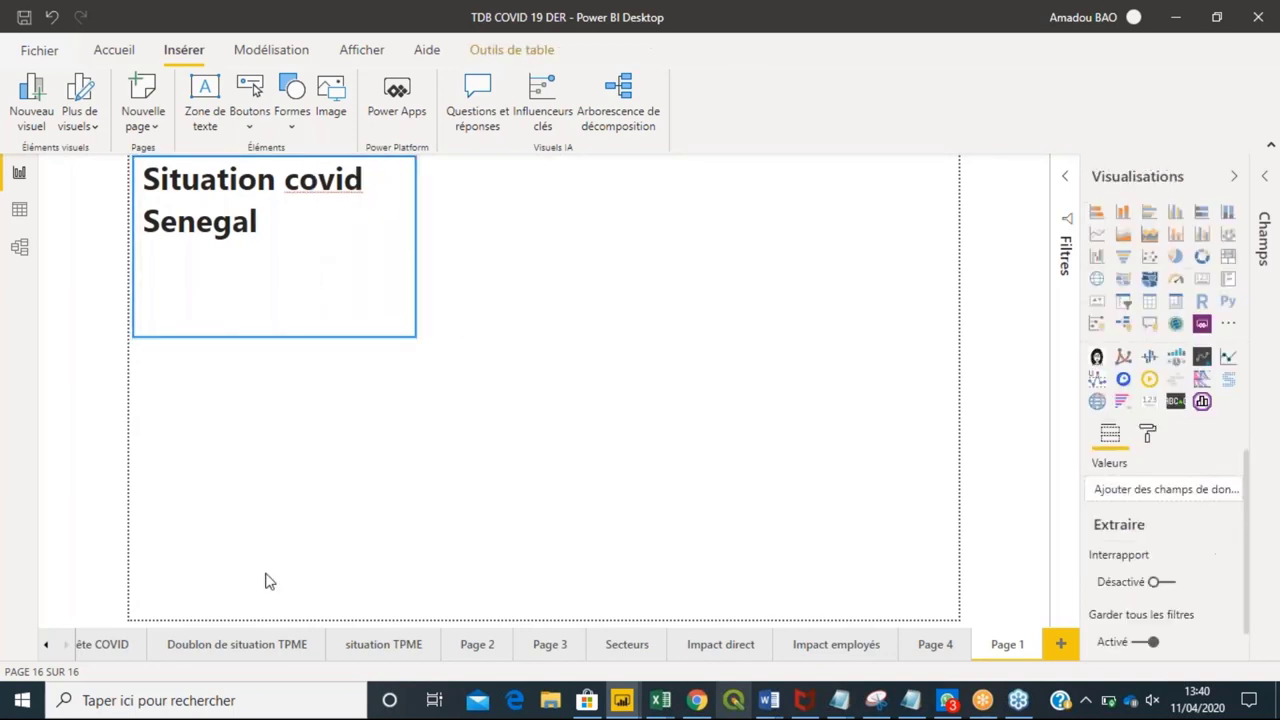
Go to the Situation globale page and show the report's bookmarks.
{"action": "left_click", "coordinate": [46, 644]}
{"action": "left_click", "coordinate": [46, 644]}
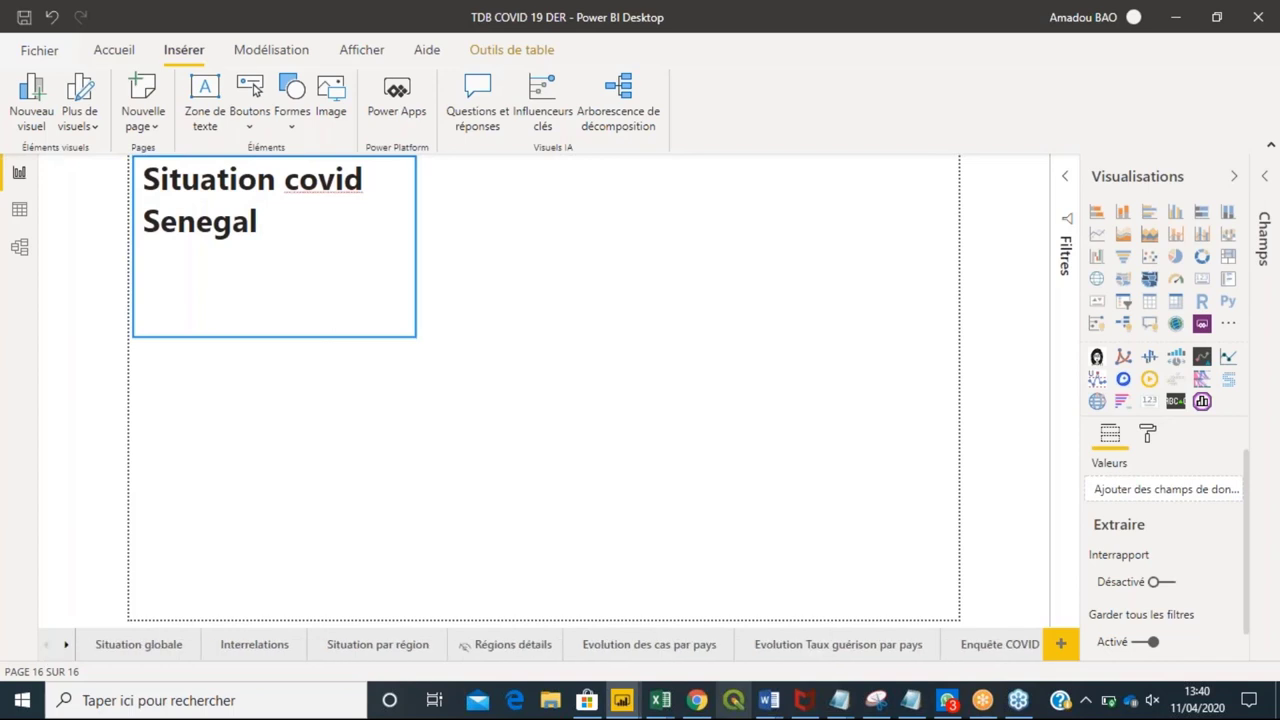
{"action": "left_click", "coordinate": [104, 646]}
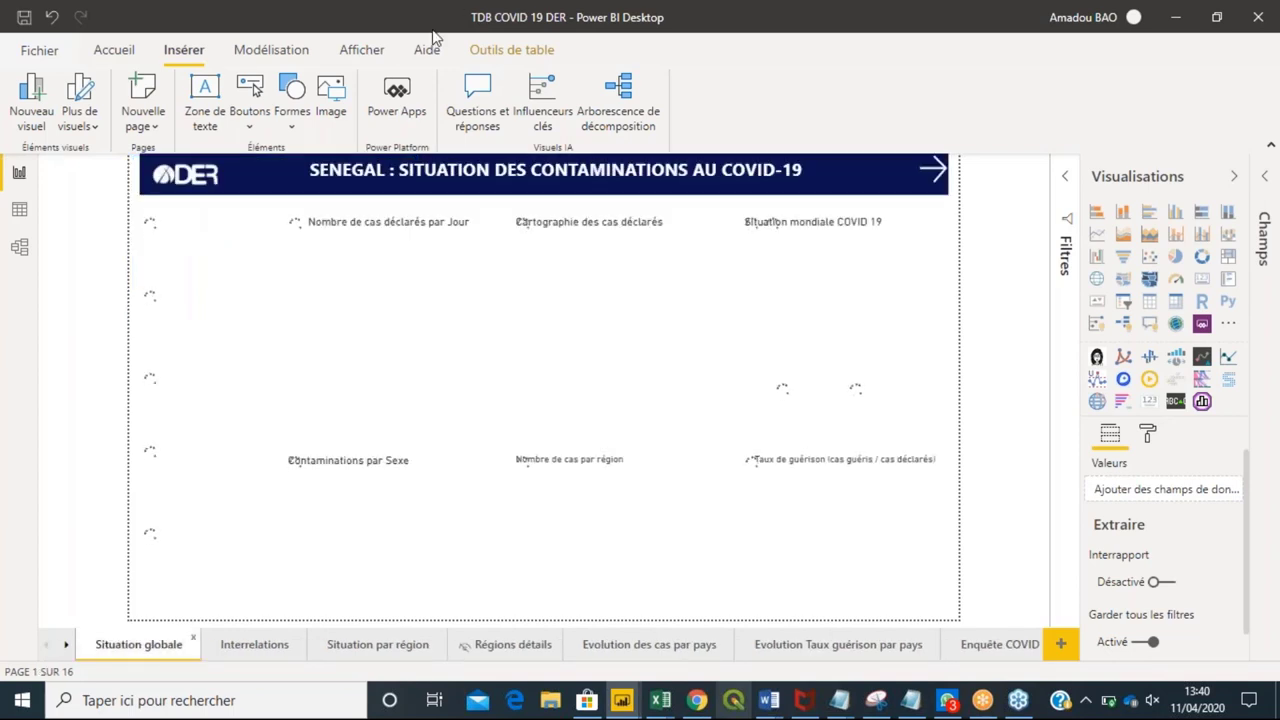
{"action": "left_click", "coordinate": [362, 50]}
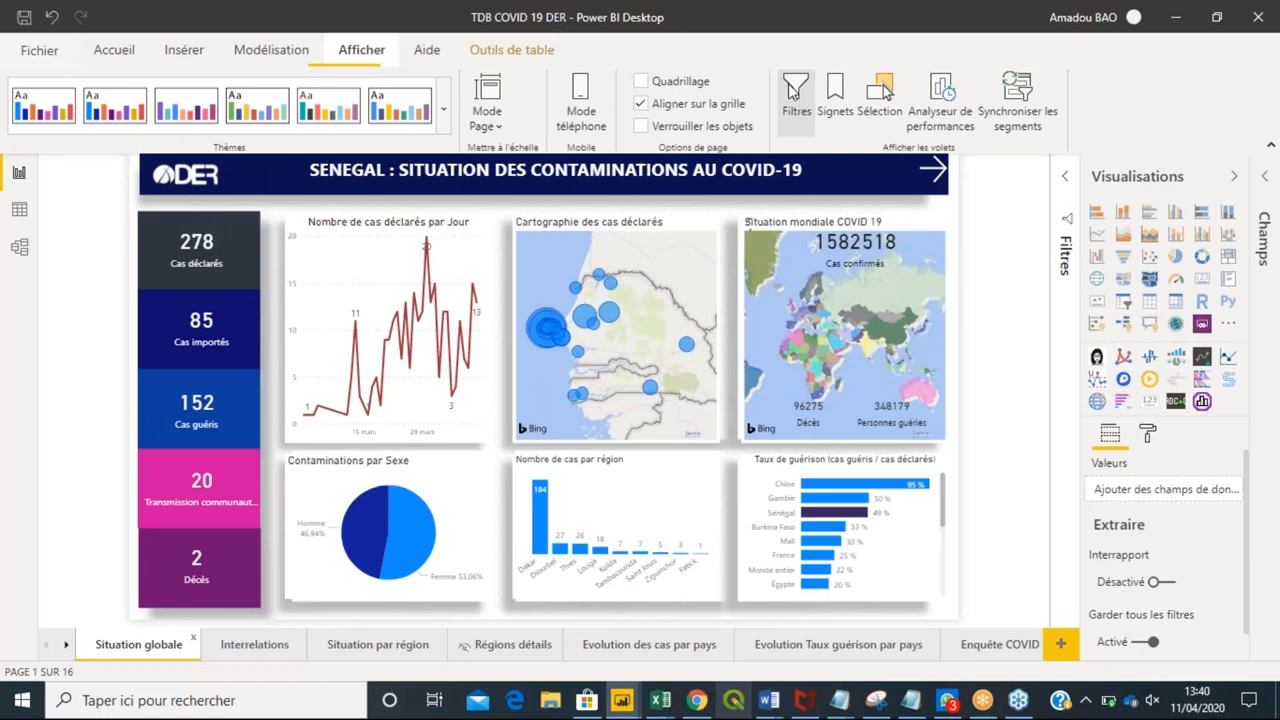
{"action": "left_click", "coordinate": [836, 100]}
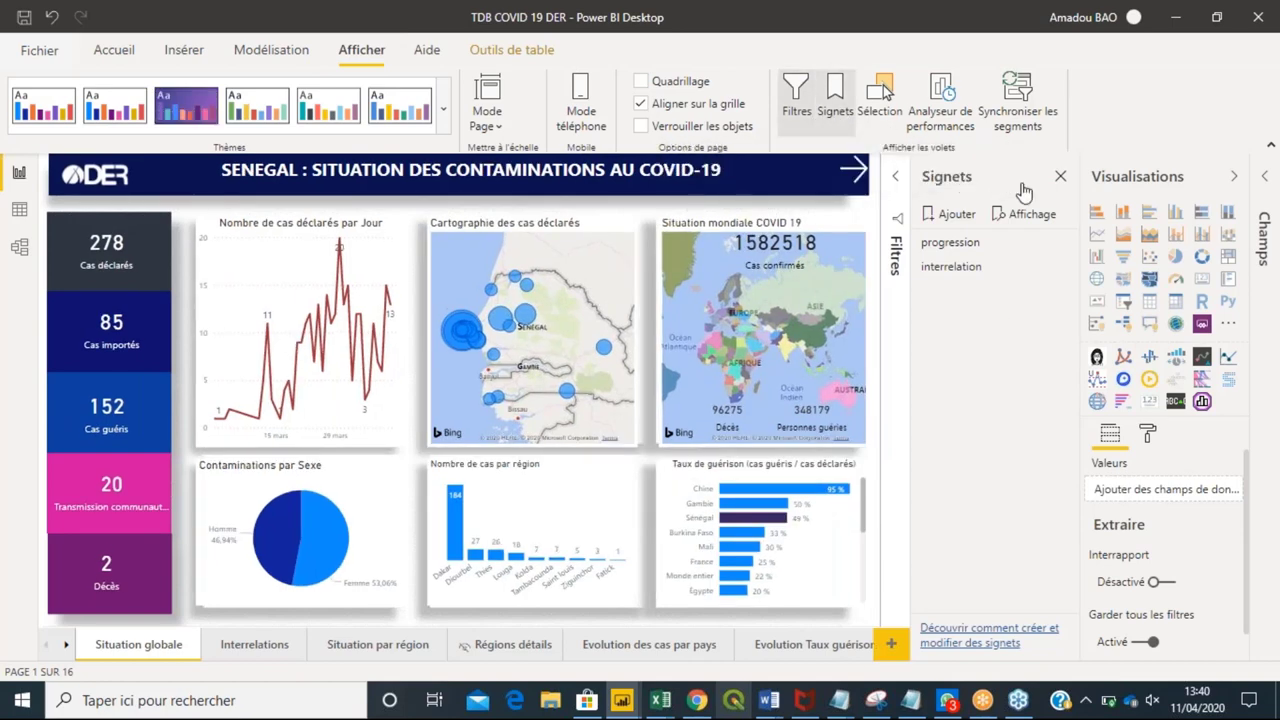
Add a bookmark for the Situation globale page and name it "senegal".
{"action": "left_click", "coordinate": [953, 217]}
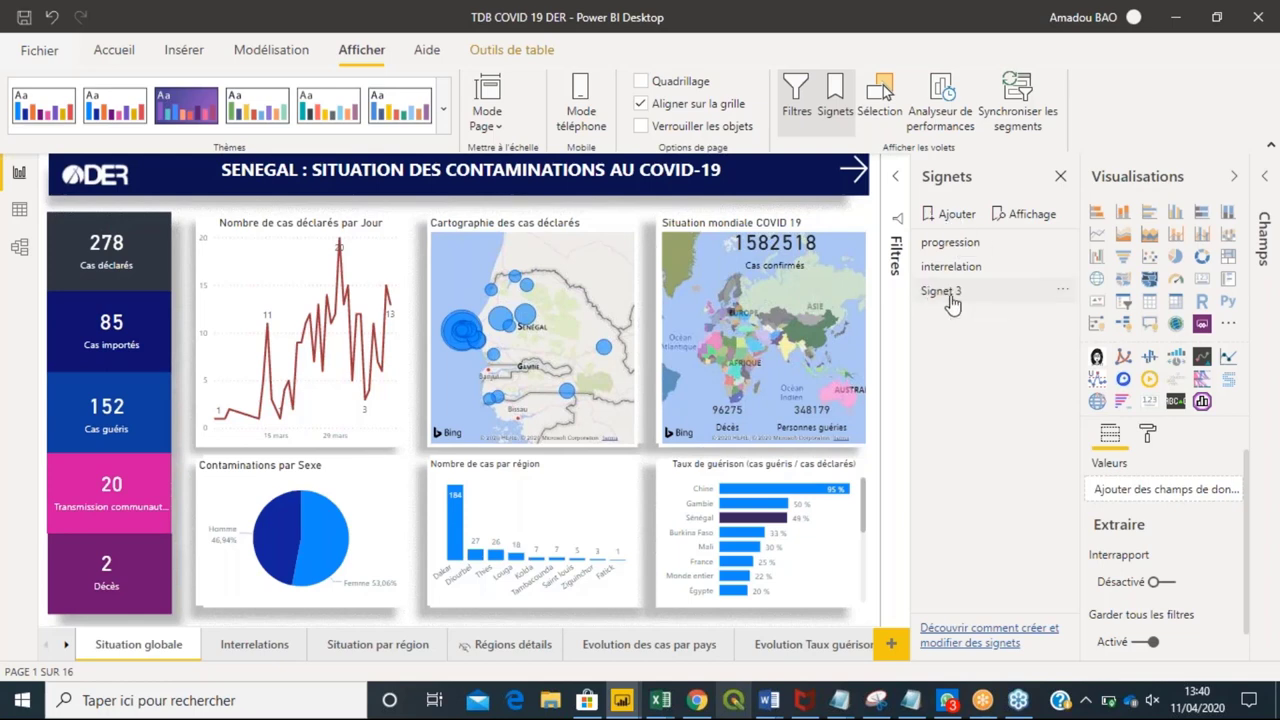
{"action": "double_click", "coordinate": [950, 298]}
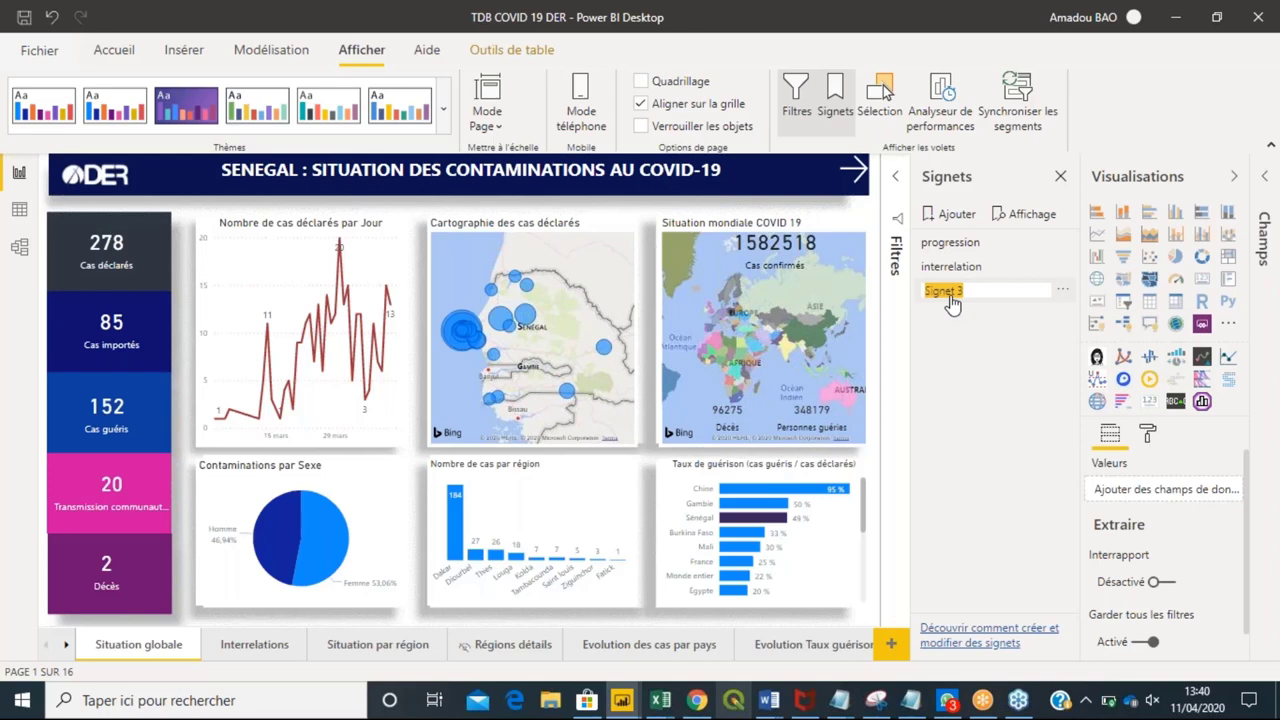
{"action": "type", "text": "ser"}
{"action": "type", "text": "eg"}
{"action": "key", "text": "BackSpace"}
{"action": "type", "text": "gal"}
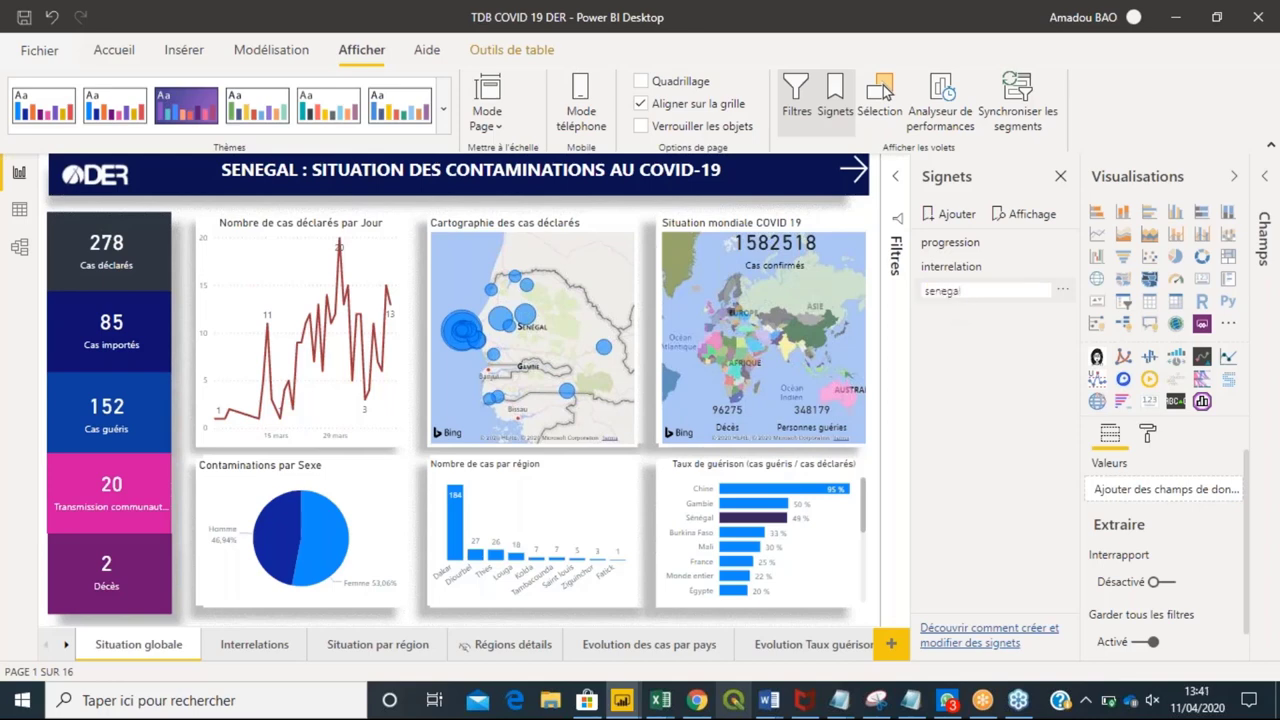
{"action": "key", "text": "Return"}
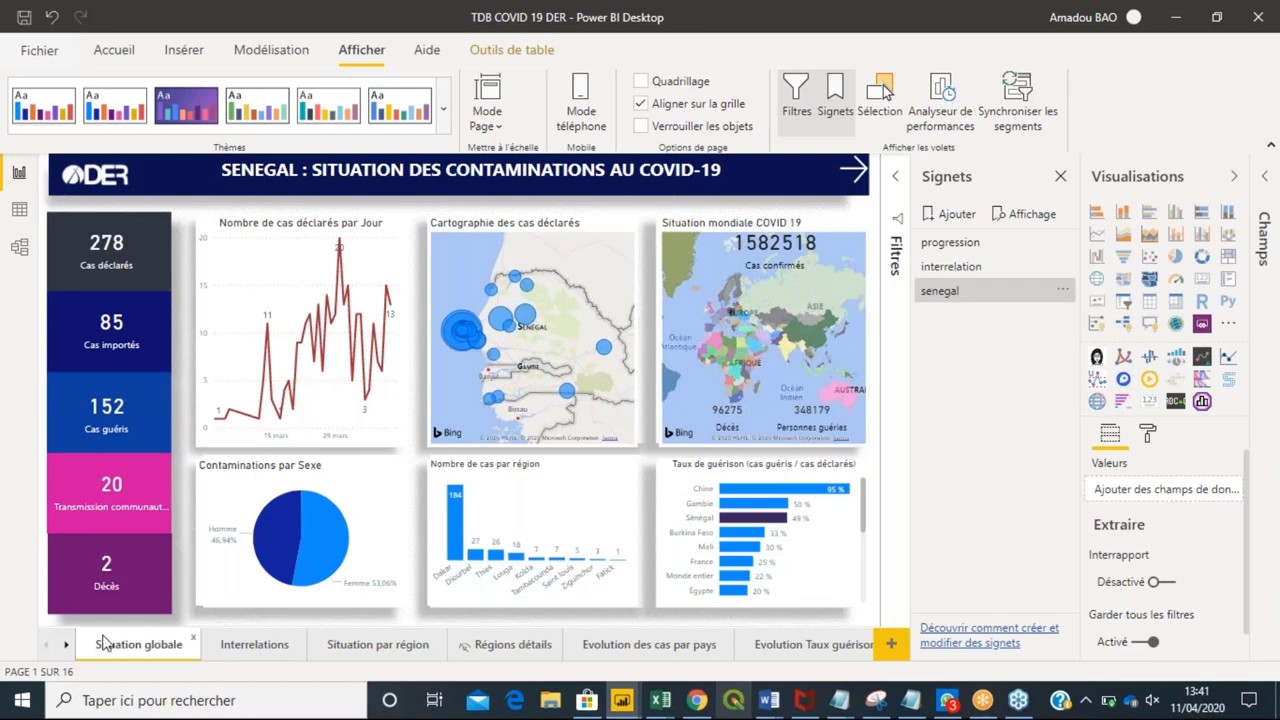
Return to Page 1, select the rectangle around the title and hide the bookmarks list.
{"action": "left_click", "coordinate": [68, 651]}
{"action": "left_click", "coordinate": [68, 651]}
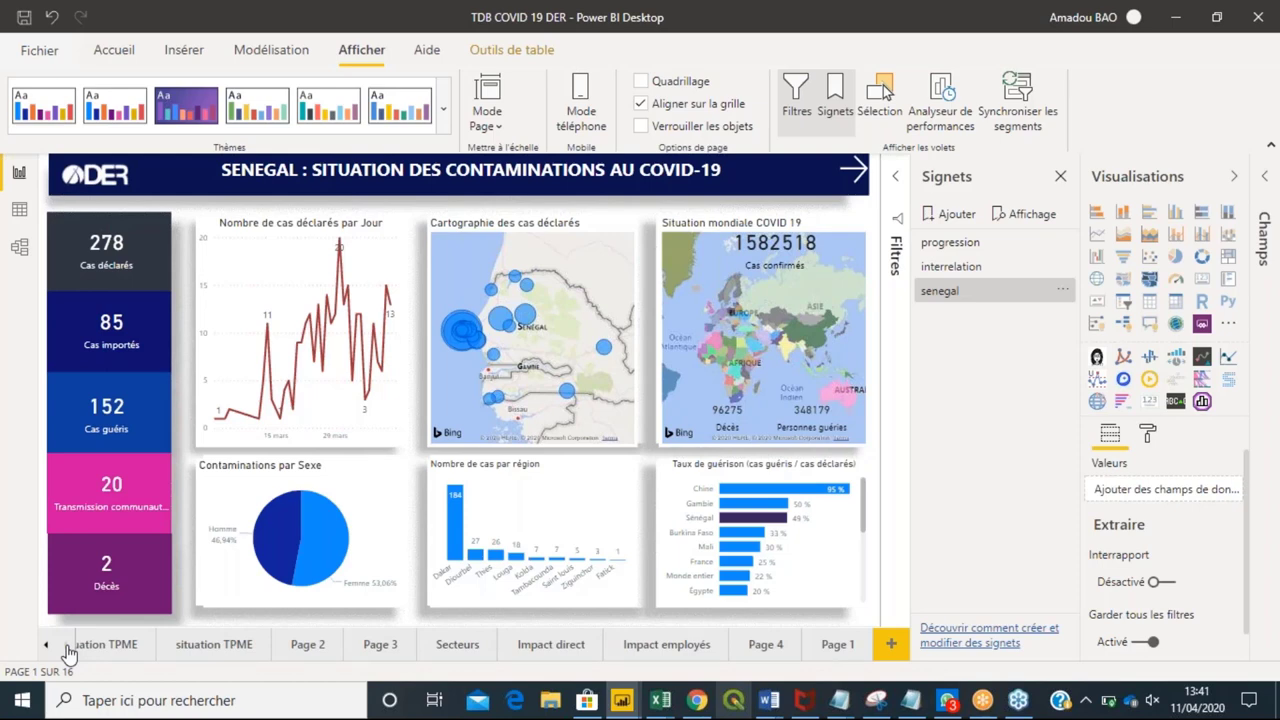
{"action": "left_click", "coordinate": [766, 646]}
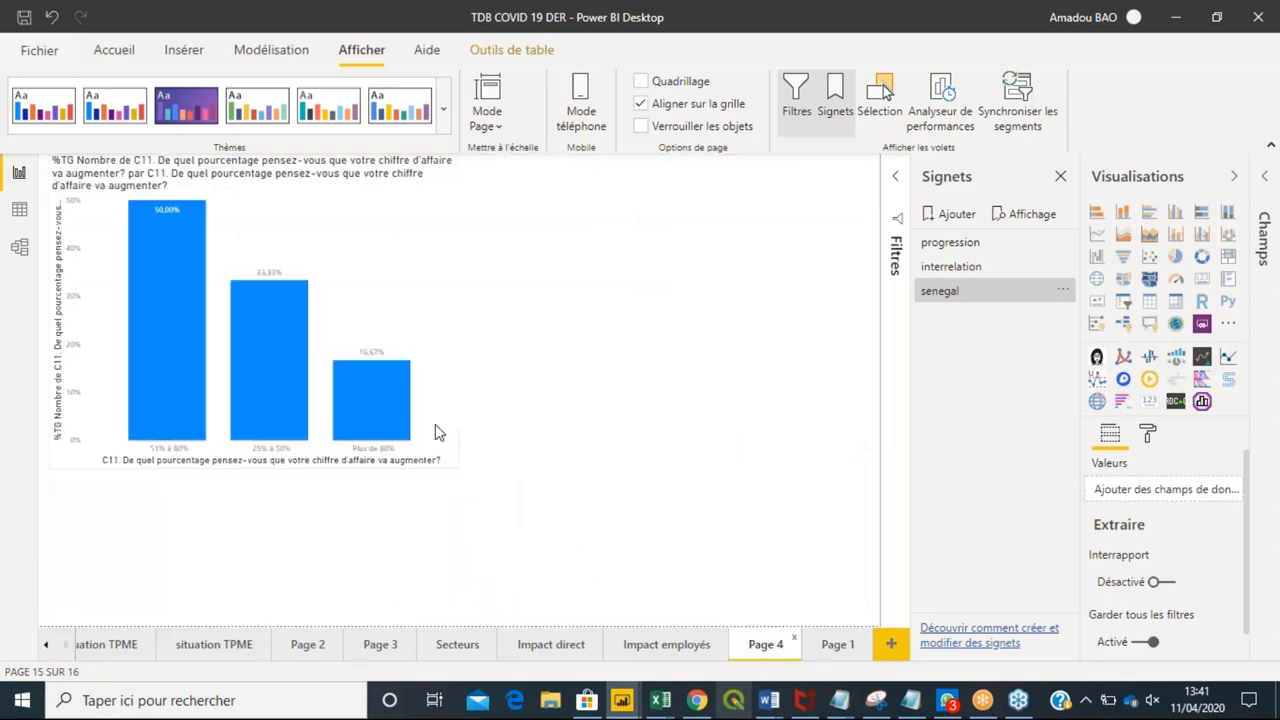
{"action": "left_click", "coordinate": [845, 646]}
{"action": "left_click", "coordinate": [287, 305]}
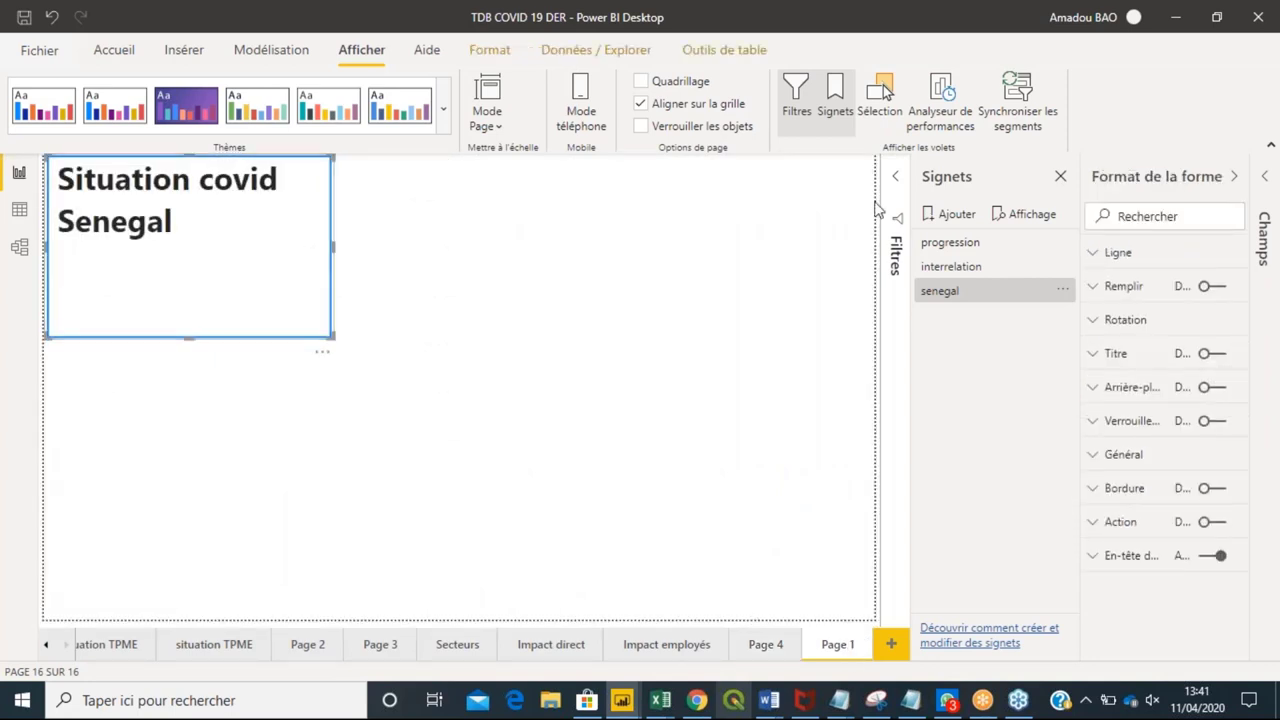
{"action": "left_click", "coordinate": [1062, 177]}
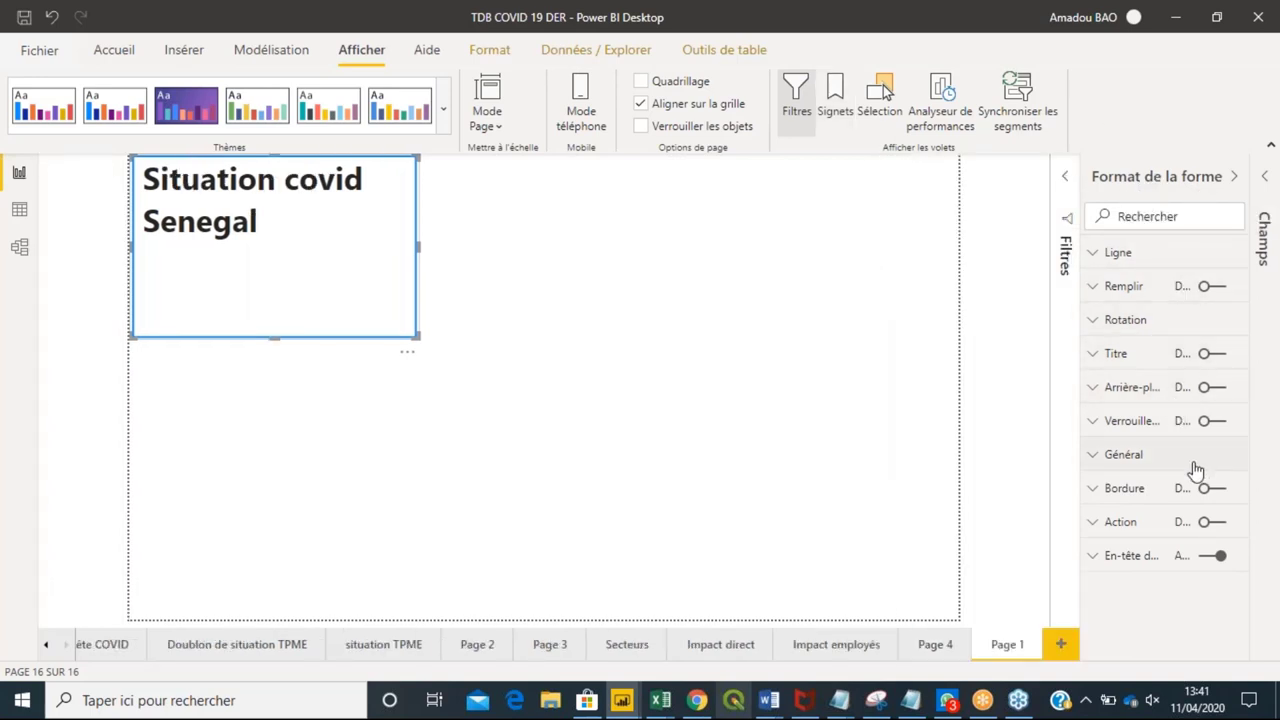
Enable the rectangle's action with type Signet, targeting the senegal bookmark.
{"action": "left_click", "coordinate": [1207, 525]}
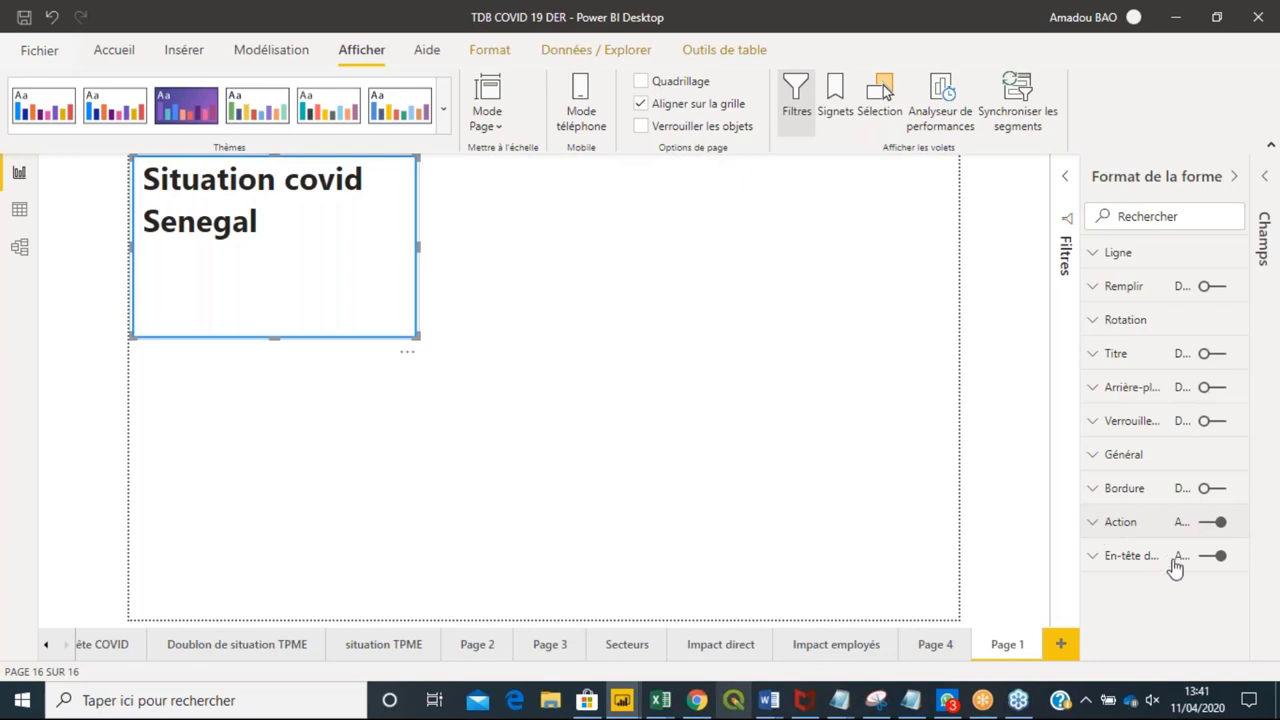
{"action": "left_click", "coordinate": [1160, 522]}
{"action": "scroll", "coordinate": [1200, 540], "scroll_direction": "down", "scroll_amount": 1}
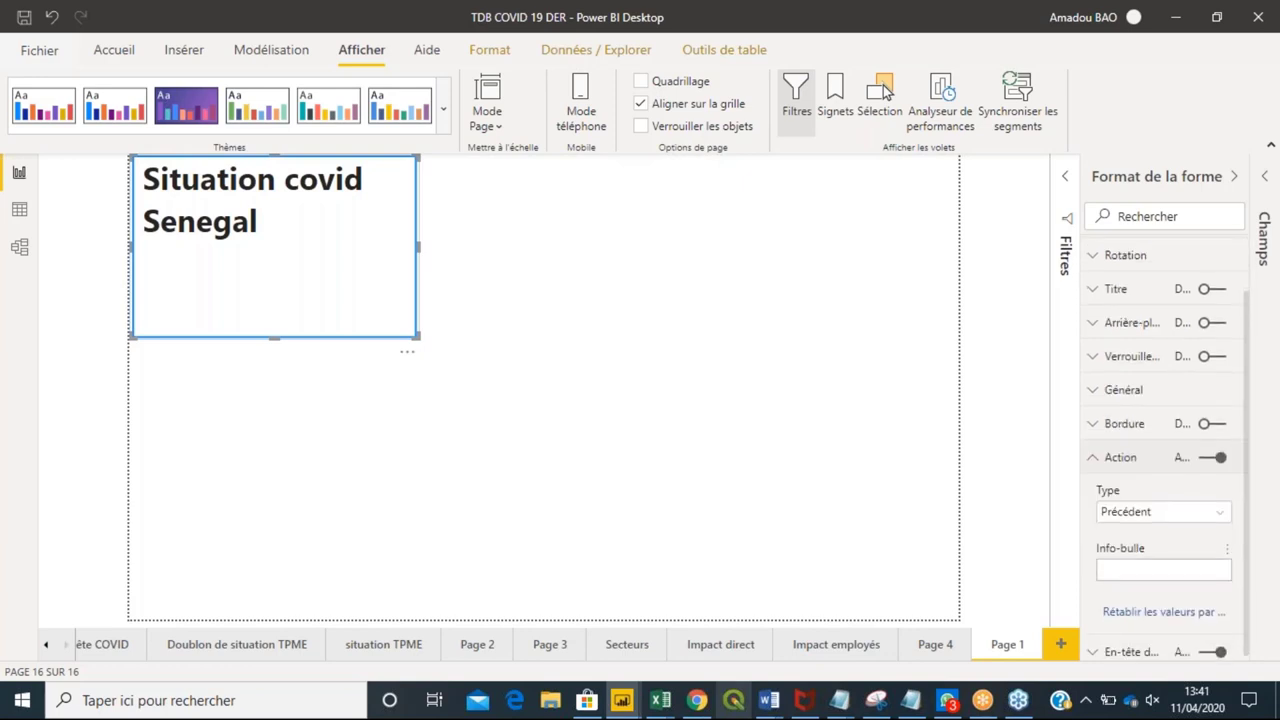
{"action": "left_click", "coordinate": [1224, 514]}
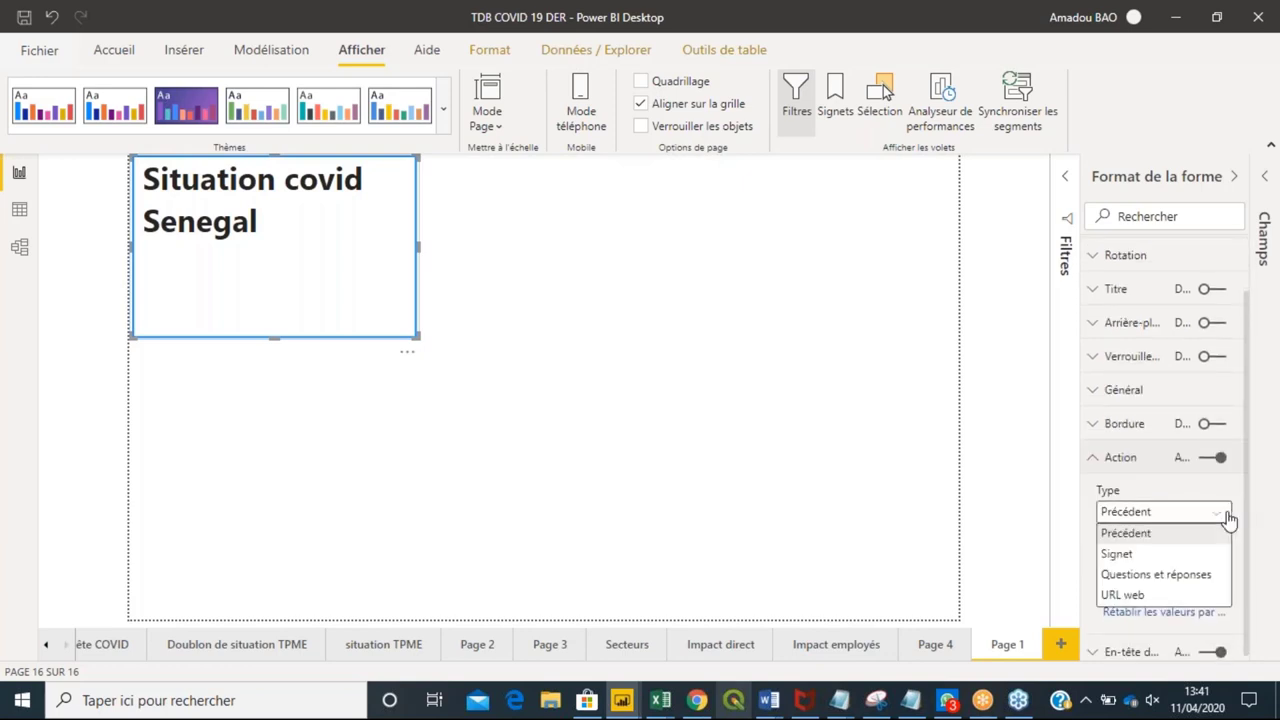
{"action": "left_click", "coordinate": [1160, 555]}
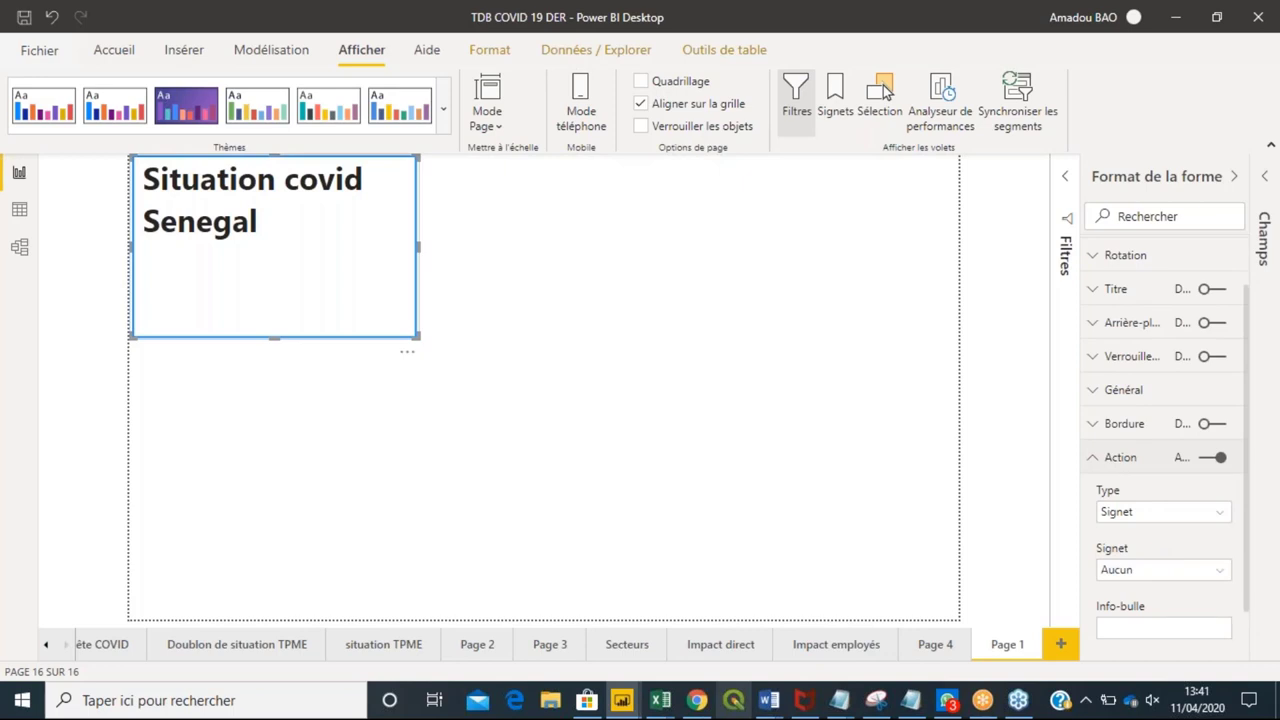
{"action": "left_click", "coordinate": [1224, 574]}
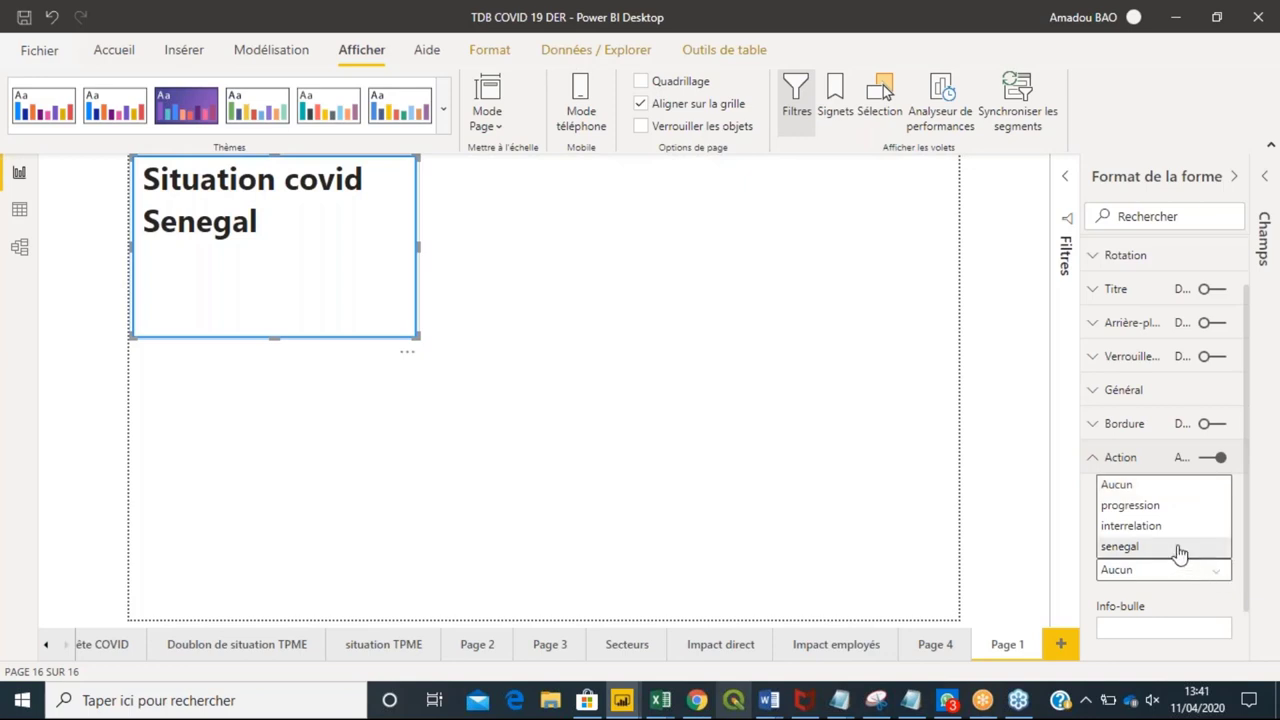
{"action": "left_click", "coordinate": [1180, 548]}
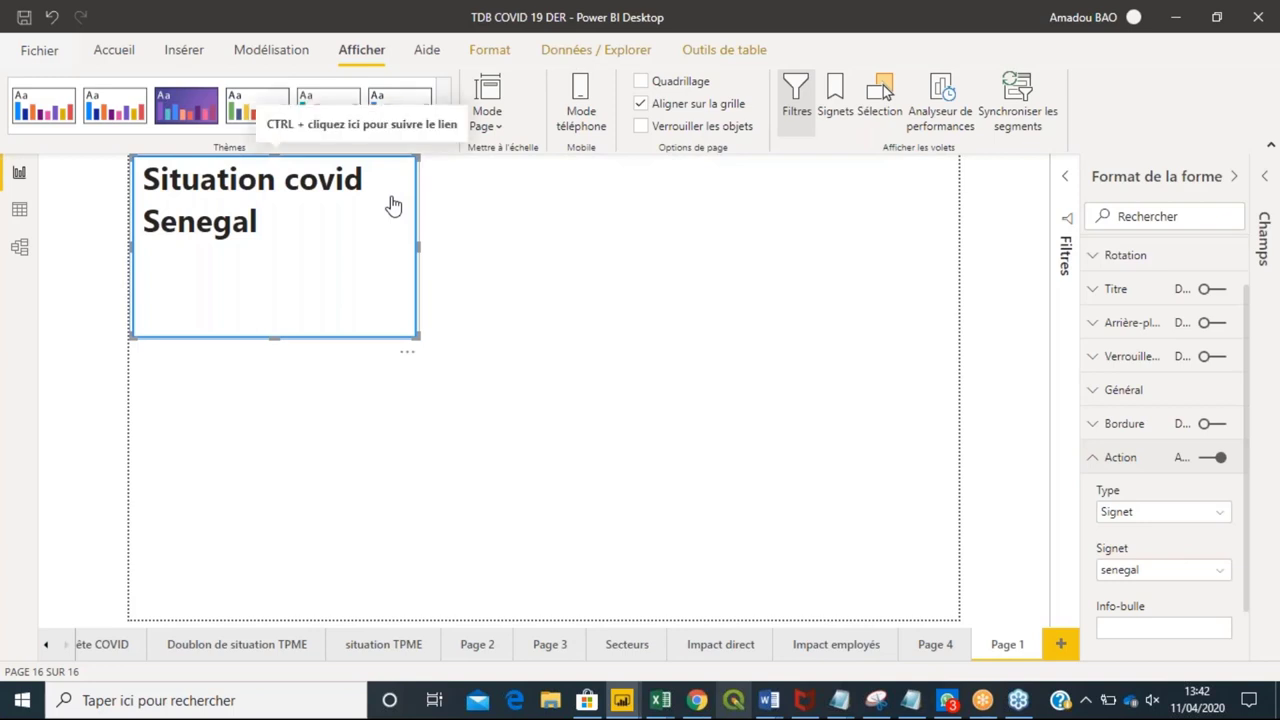
Test the navigation by following the title rectangle's link, and follow the arrow link in the Situation globale header.
{"action": "left_click", "coordinate": [530, 218]}
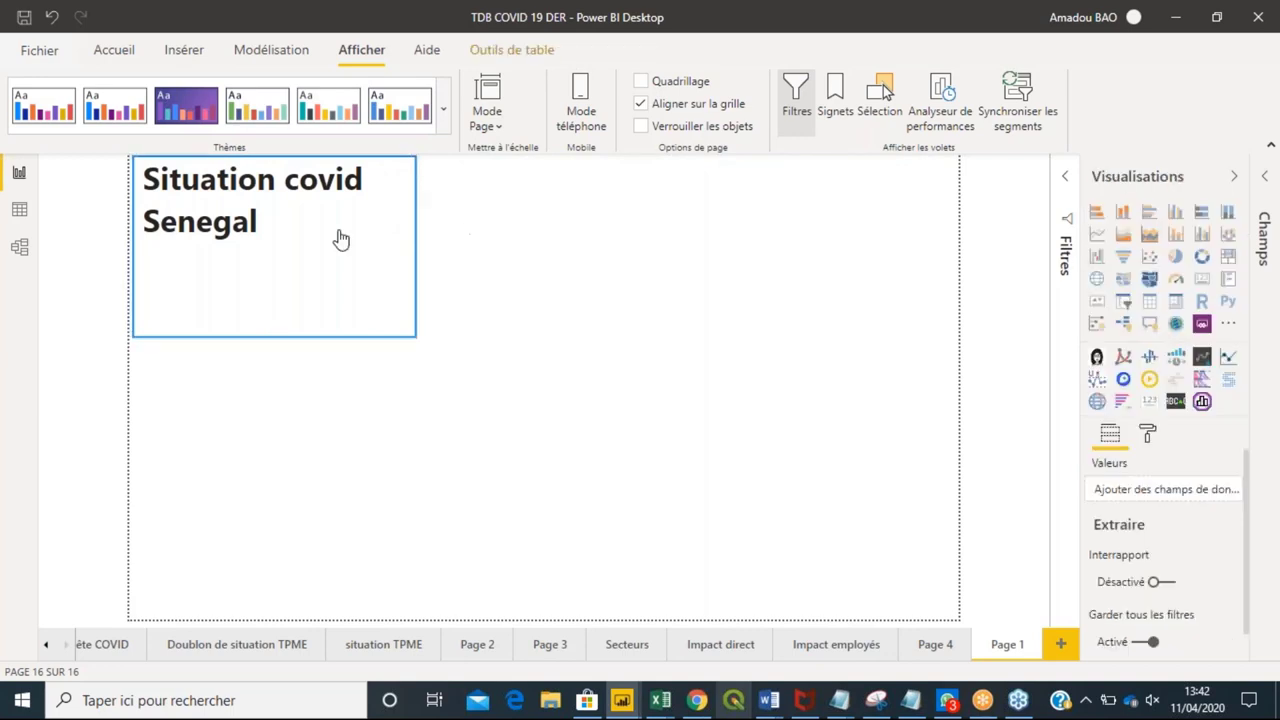
{"action": "left_click", "coordinate": [278, 240]}
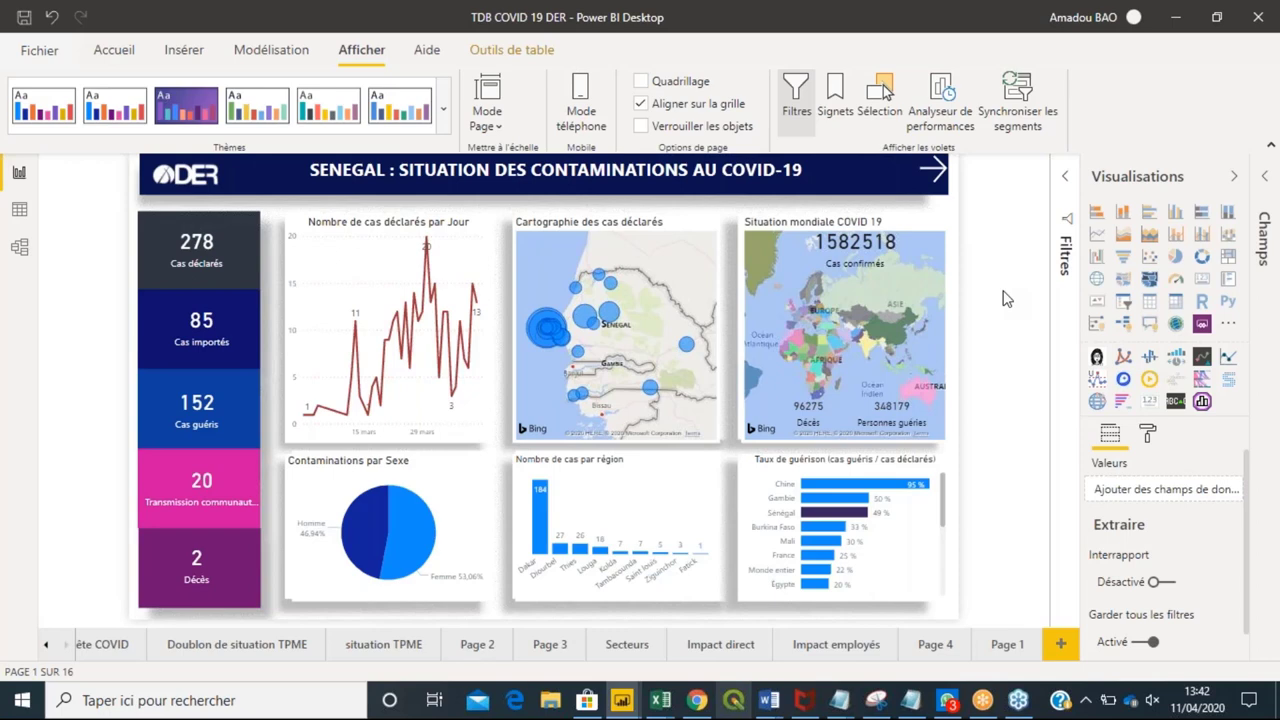
{"action": "left_click", "coordinate": [938, 178]}
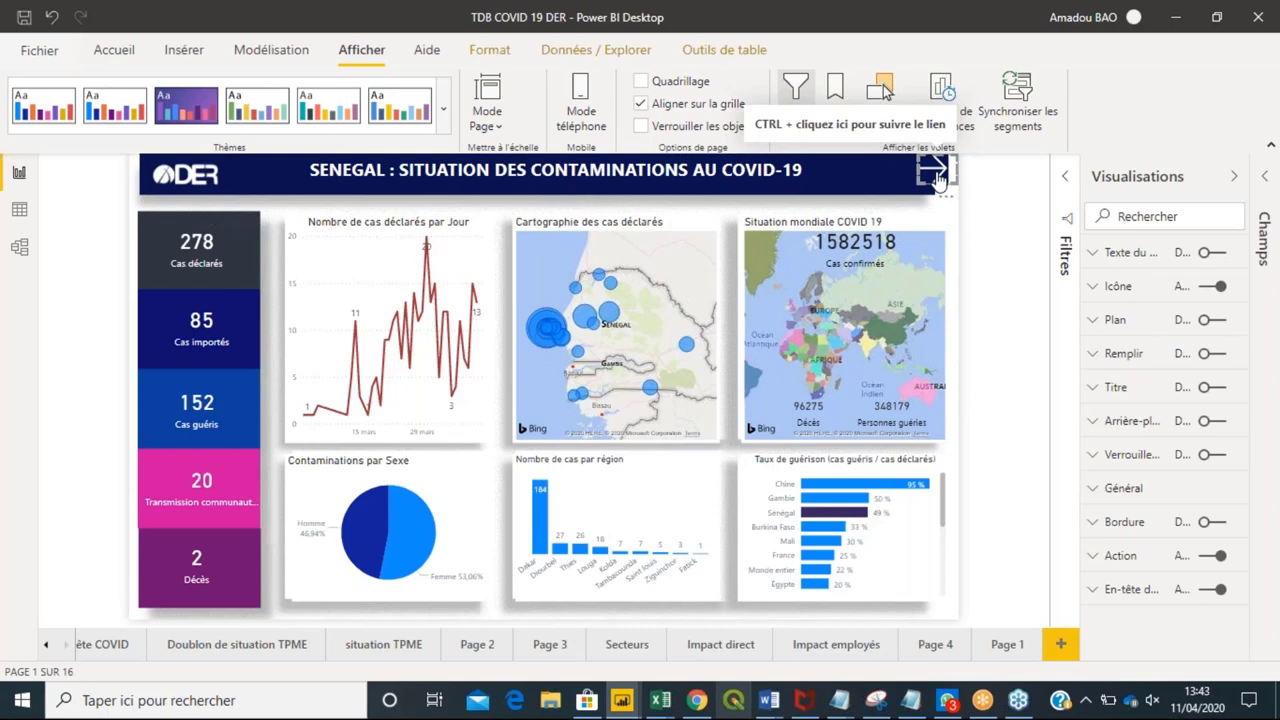
{"action": "left_click", "coordinate": [938, 178], "text": "ctrl"}
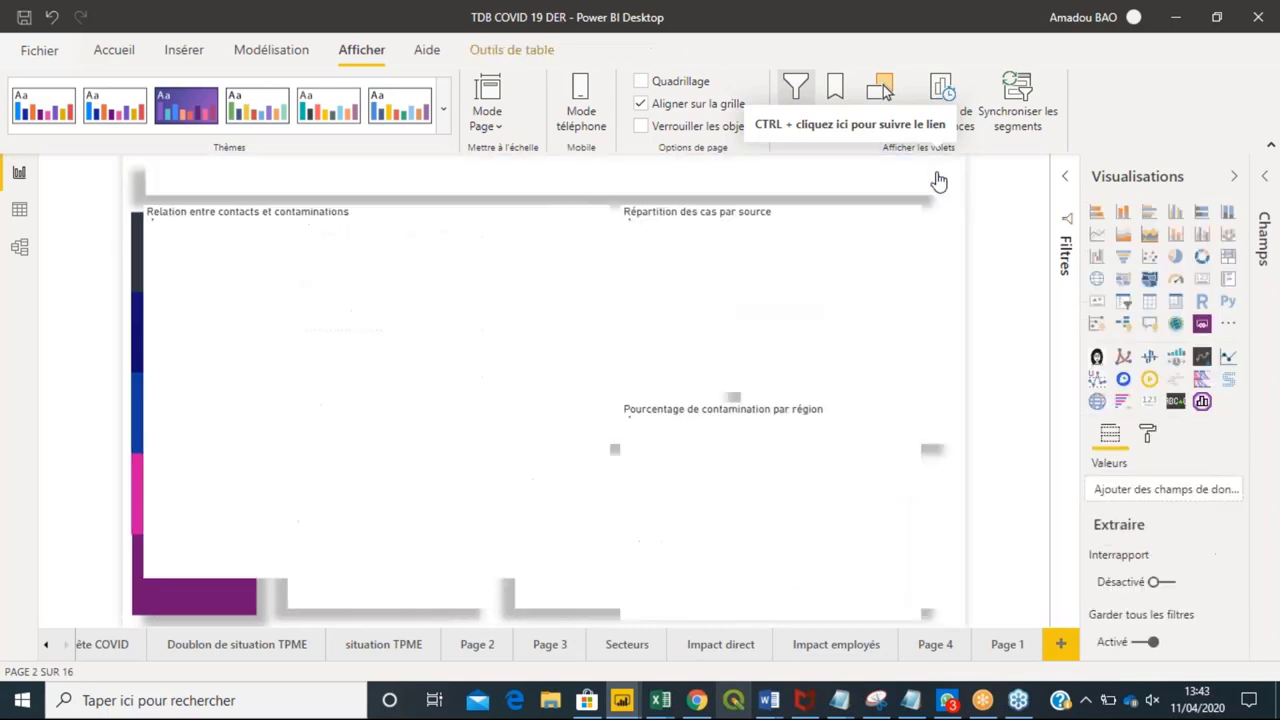
Add a new report page and insert a Précédent button on it.
{"action": "left_click", "coordinate": [1062, 646]}
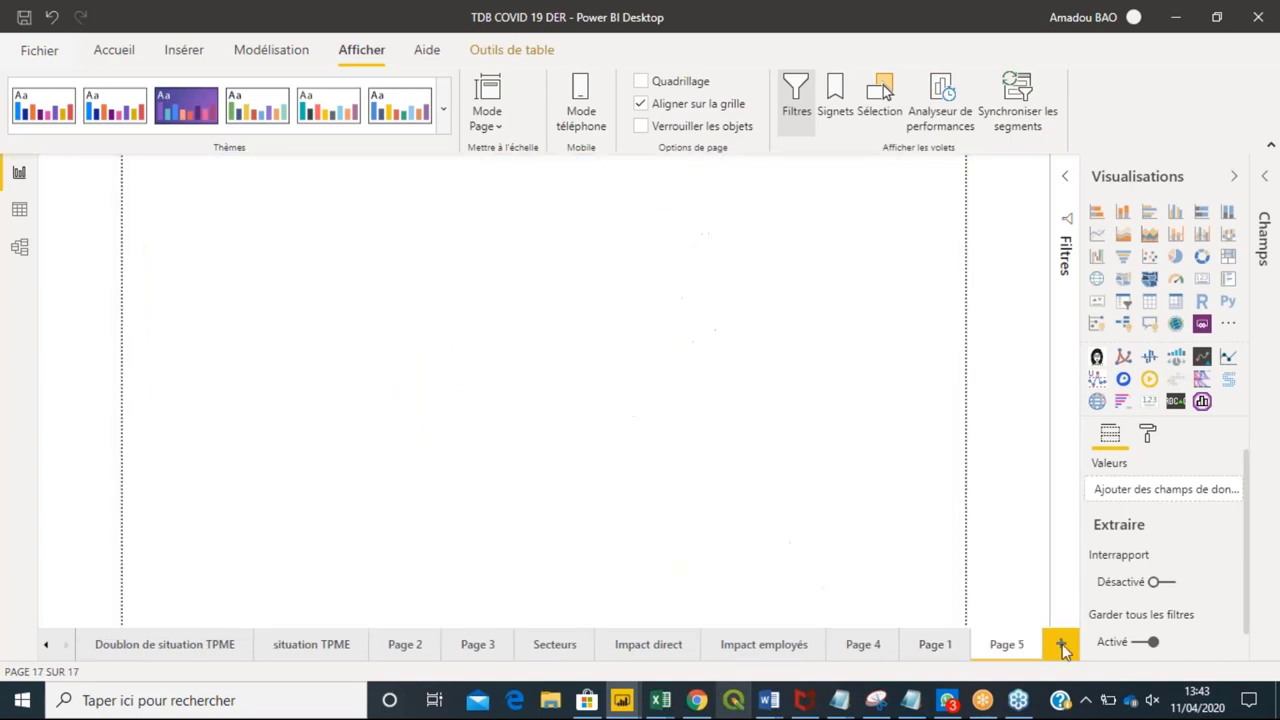
{"action": "left_click", "coordinate": [838, 115]}
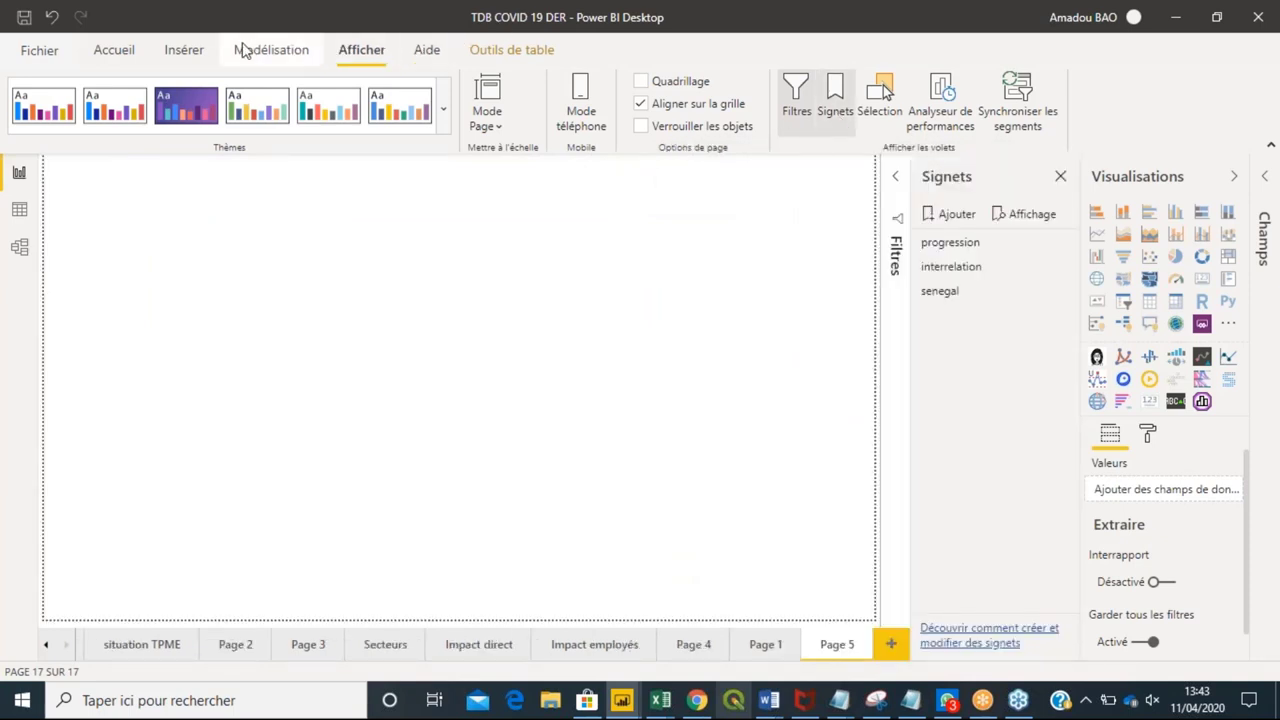
{"action": "left_click", "coordinate": [198, 53]}
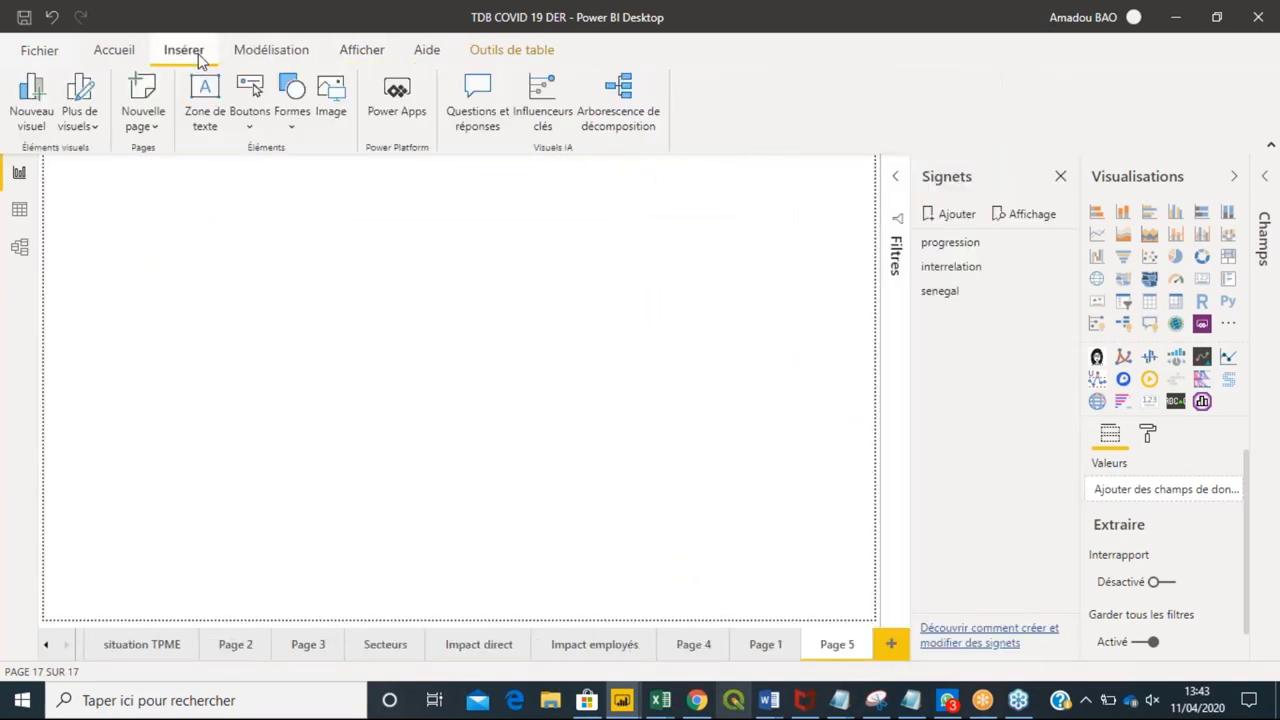
{"action": "left_click", "coordinate": [250, 112]}
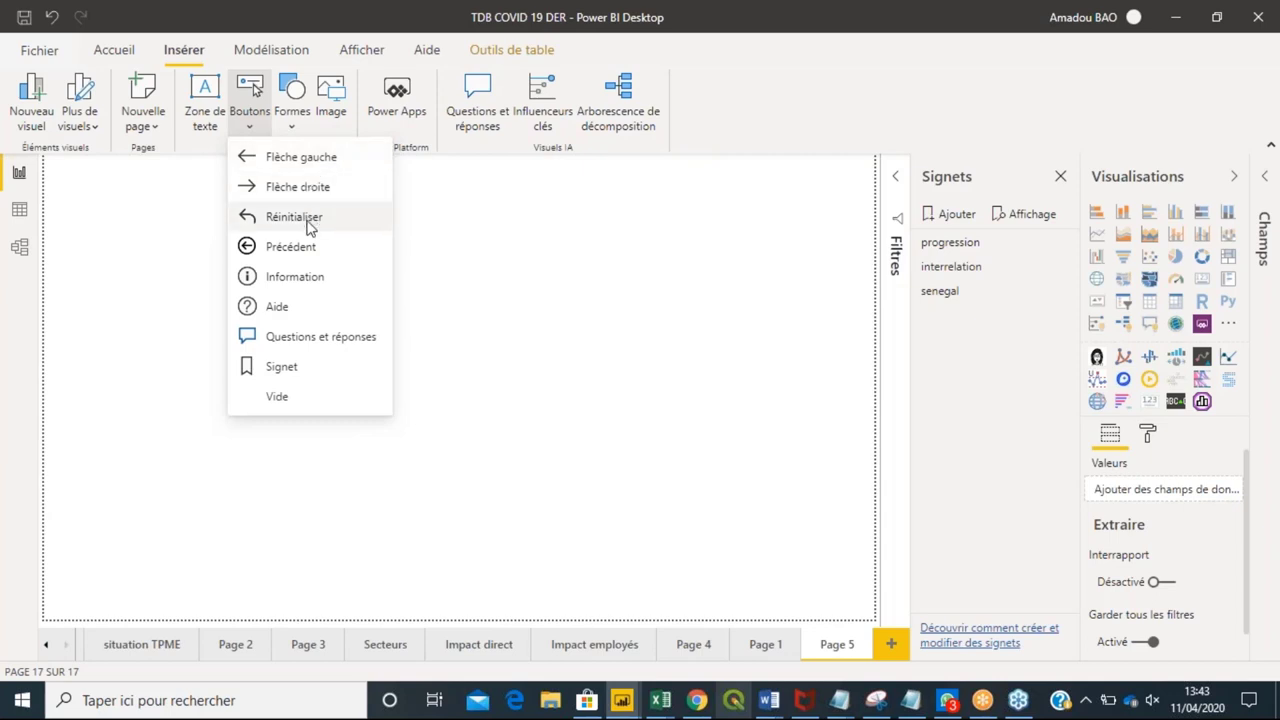
{"action": "left_click", "coordinate": [290, 247]}
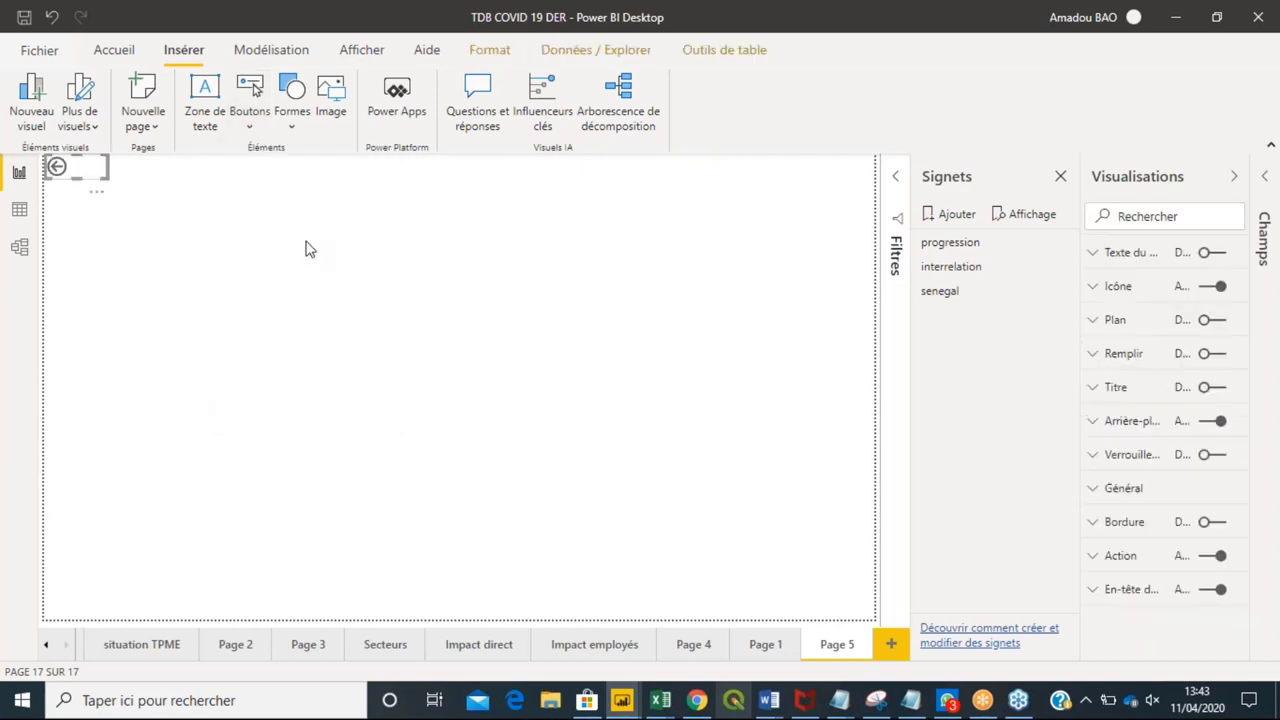
Test the new back button on Page 5, and follow the back arrow on the contacts and contaminations page.
{"action": "left_click", "coordinate": [85, 195]}
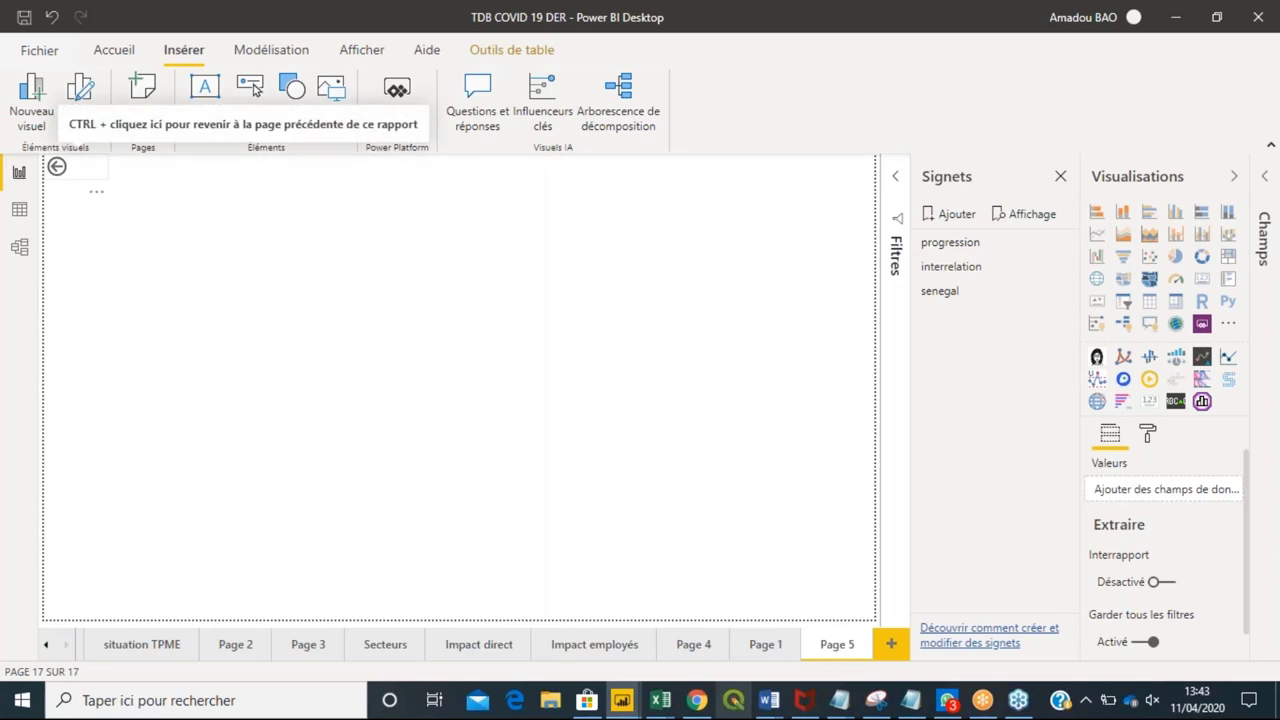
{"action": "left_click", "coordinate": [82, 185], "text": "ctrl"}
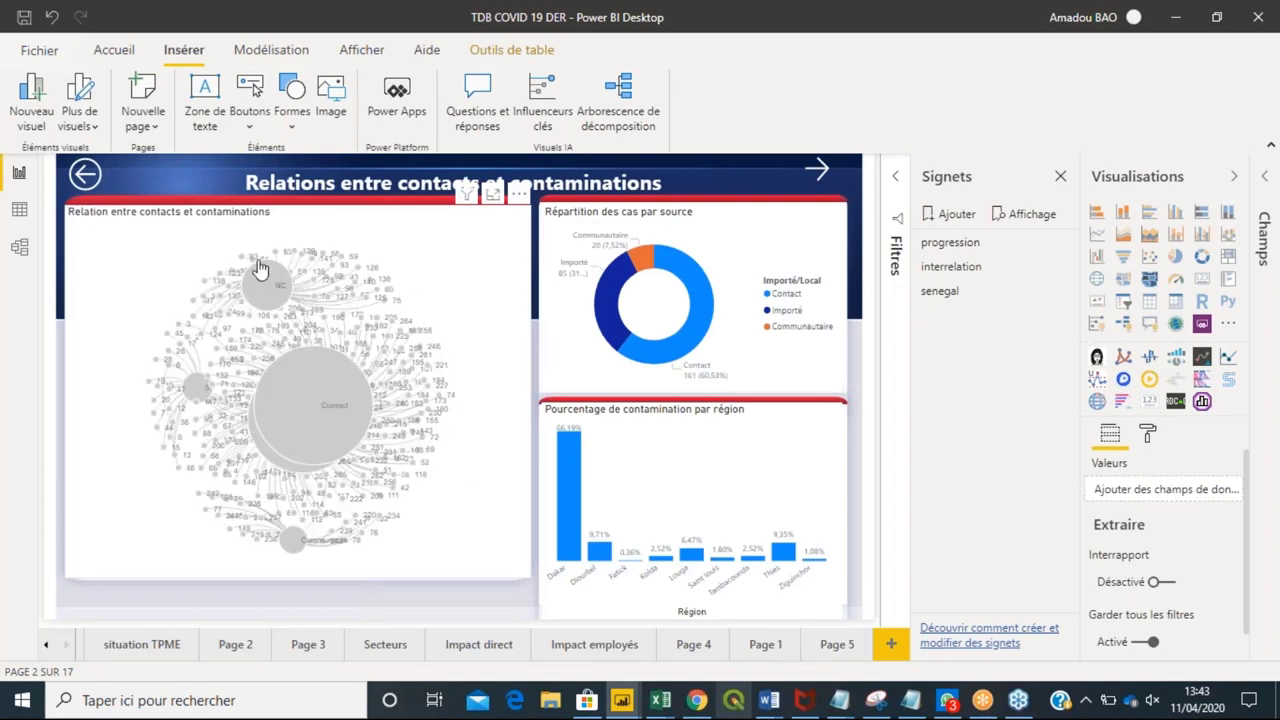
{"action": "left_click", "coordinate": [85, 176], "text": "ctrl"}
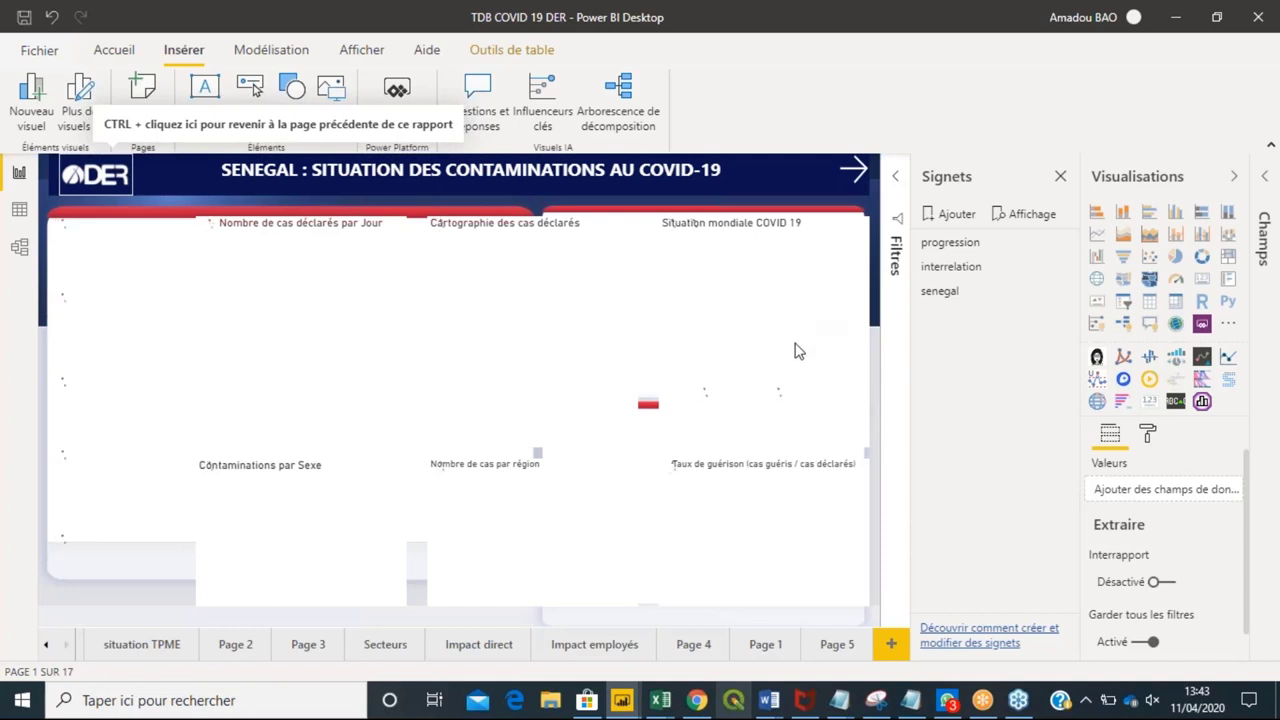
Return to Page 5, search the Power BI visuals marketplace for "force" and browse the matching visuals.
{"action": "left_click", "coordinate": [836, 644]}
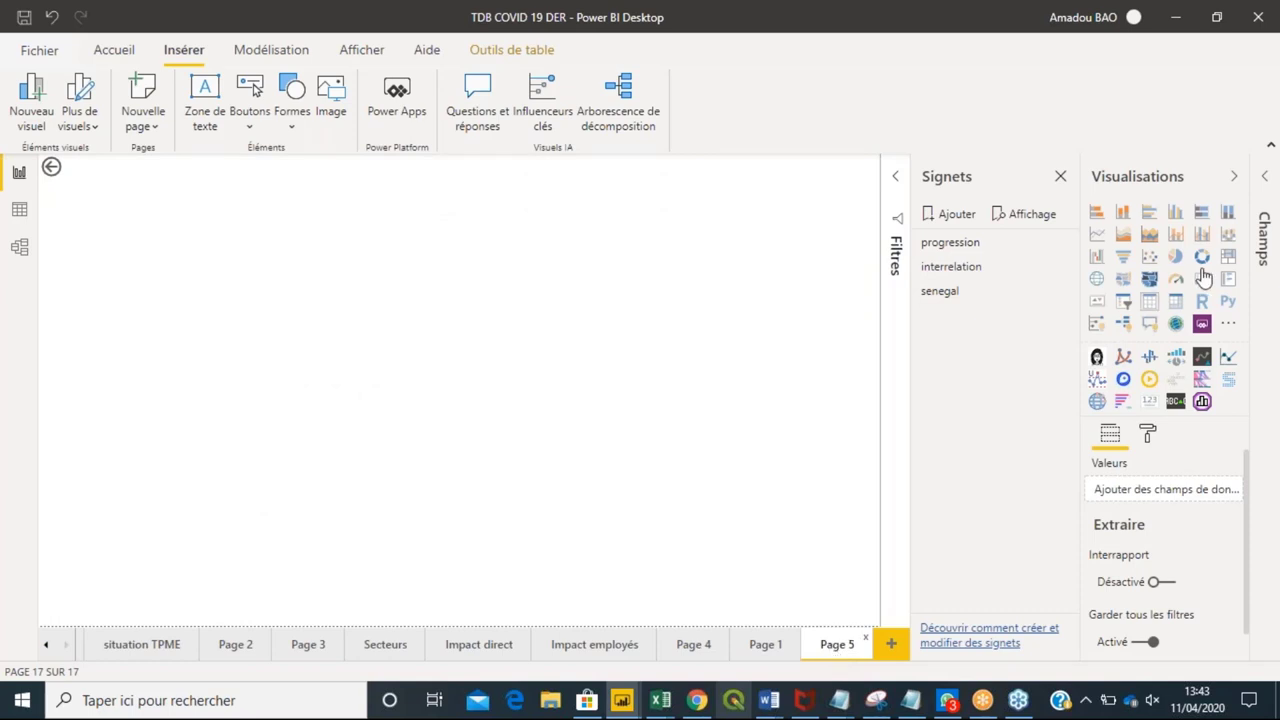
{"action": "left_click", "coordinate": [1229, 325]}
{"action": "left_click", "coordinate": [1142, 350]}
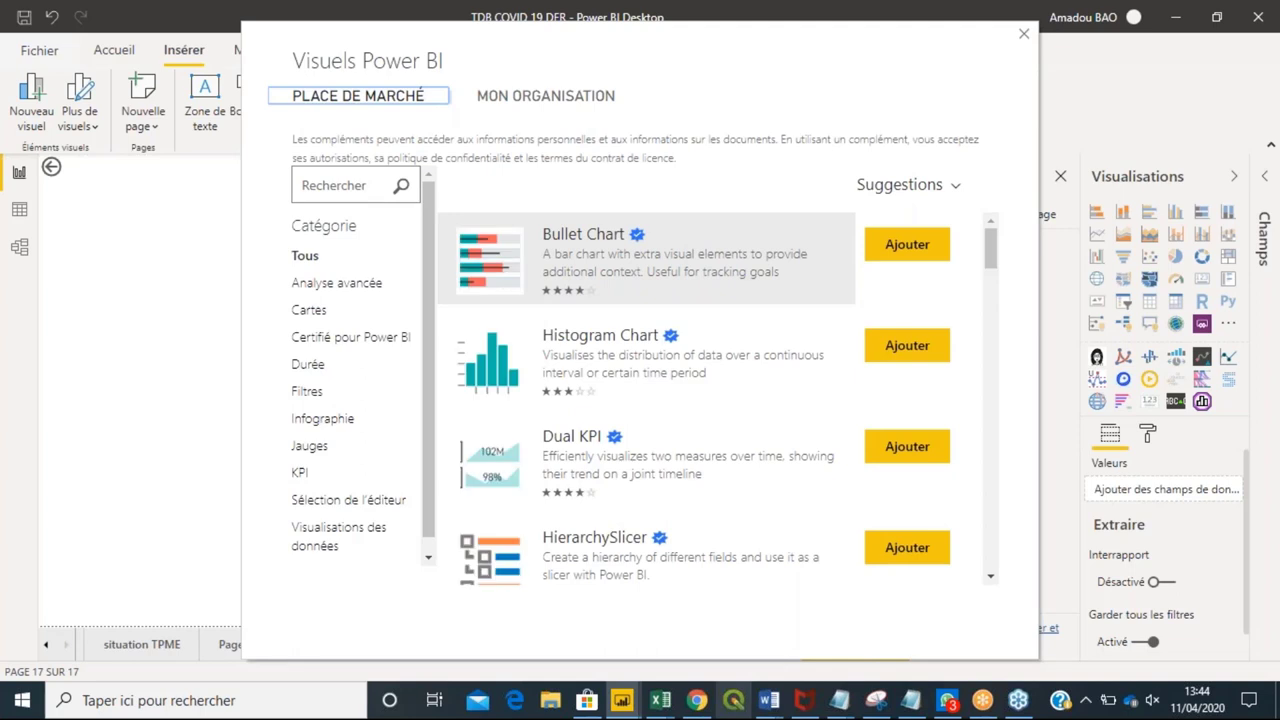
{"action": "left_click", "coordinate": [376, 194]}
{"action": "type", "text": "foc"}
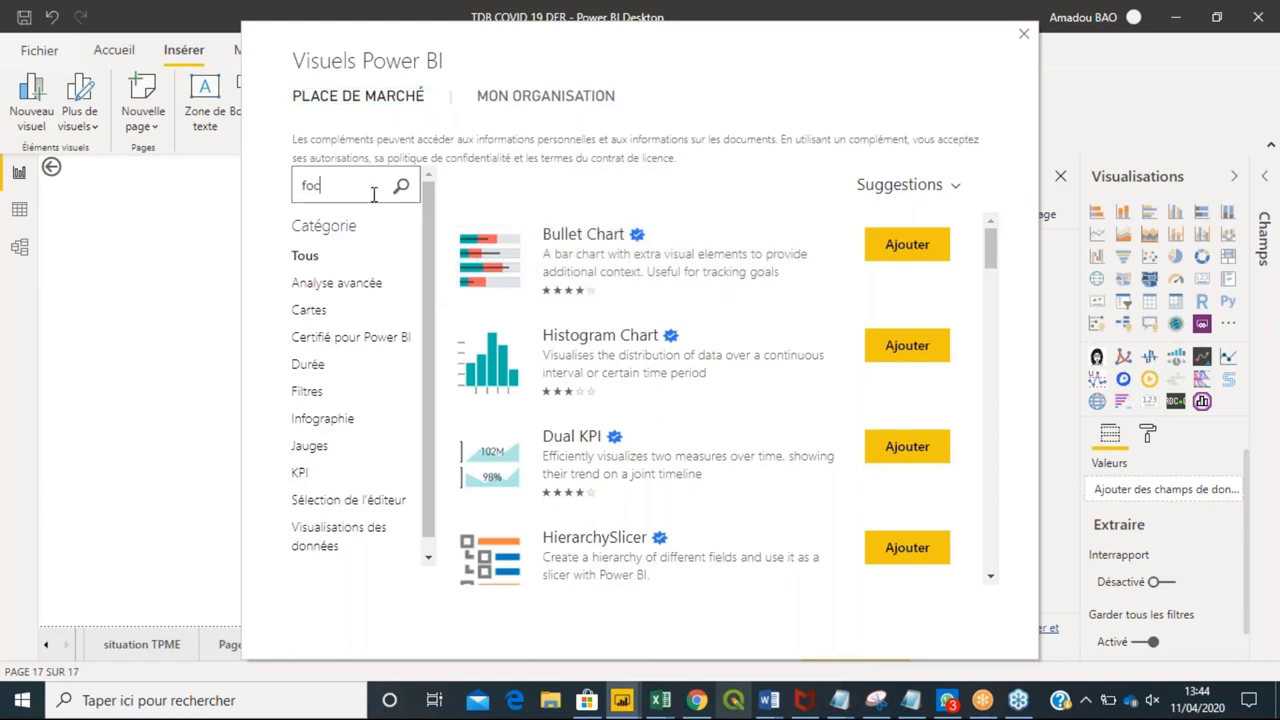
{"action": "key", "text": "BackSpace"}
{"action": "type", "text": "rce"}
{"action": "key", "text": "Return"}
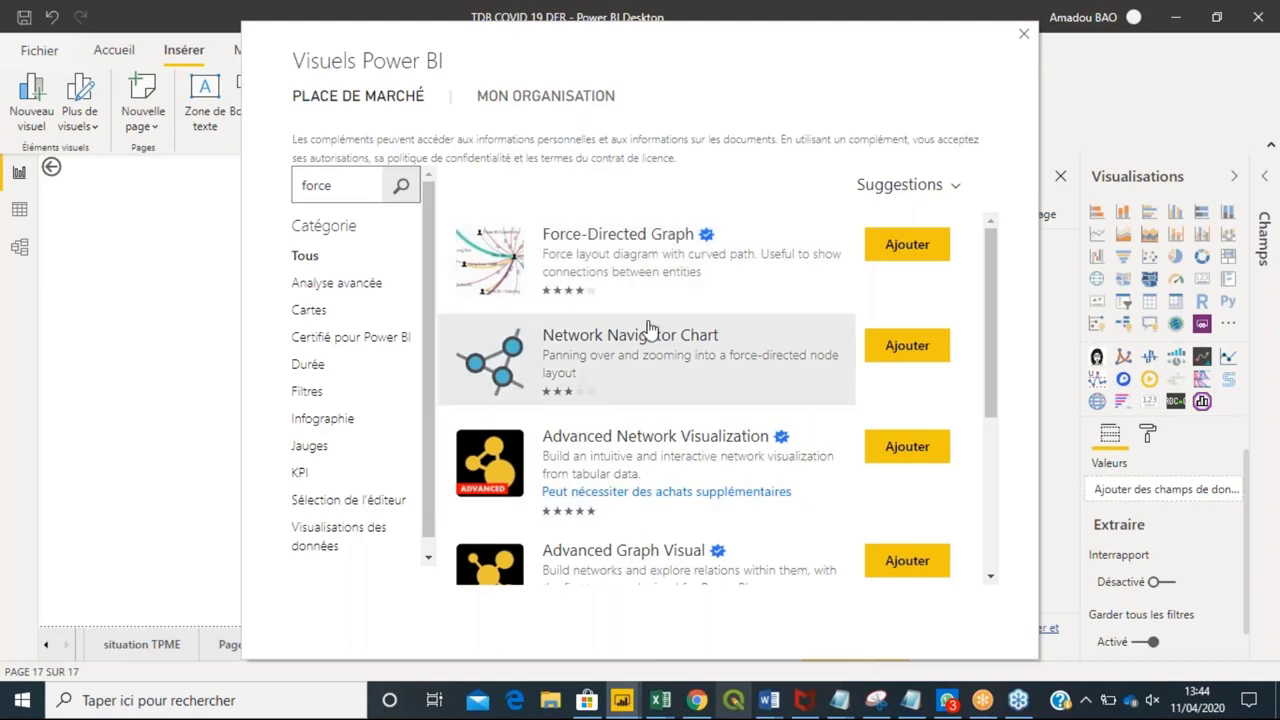
{"action": "scroll", "coordinate": [655, 403], "scroll_direction": "down", "scroll_amount": 1}
{"action": "scroll", "coordinate": [657, 404], "scroll_direction": "down", "scroll_amount": 2}
{"action": "scroll", "coordinate": [657, 404], "scroll_direction": "up", "scroll_amount": 3}
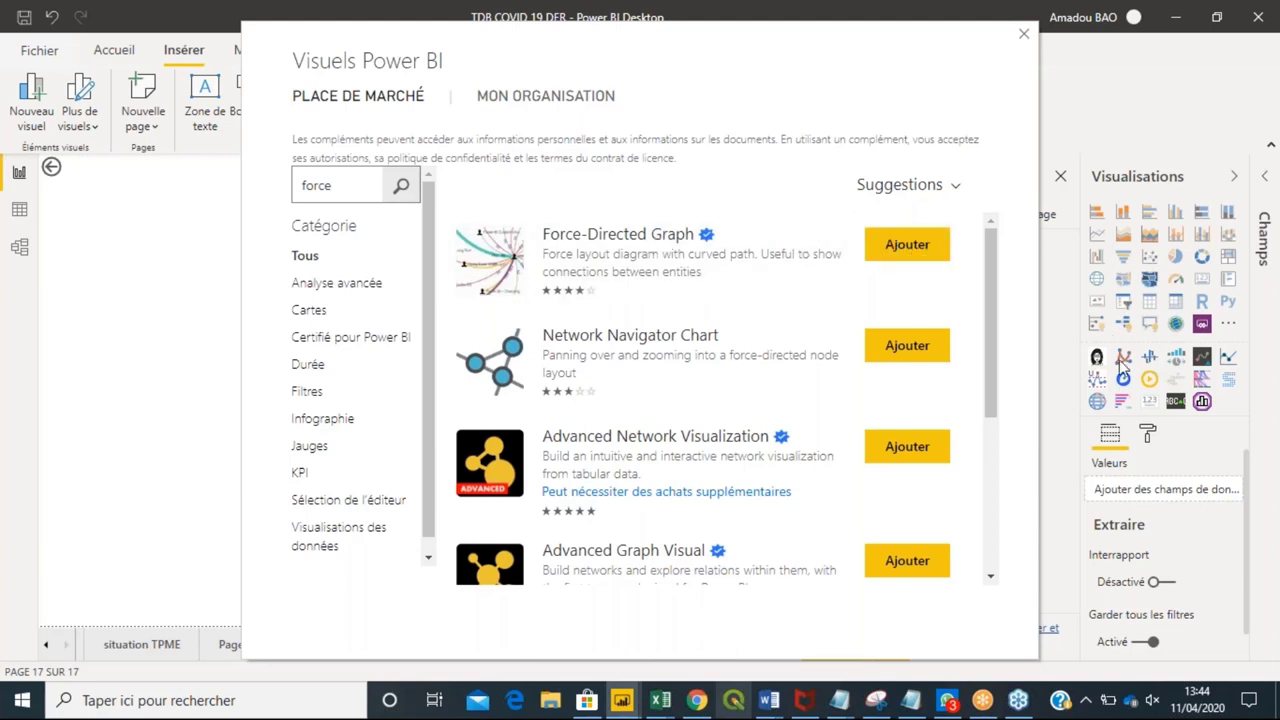
Close the visuals marketplace and check the columns of the Feuil1 sheet in the ETUDE CORONNA workbook in Excel.
{"action": "left_click", "coordinate": [1024, 35]}
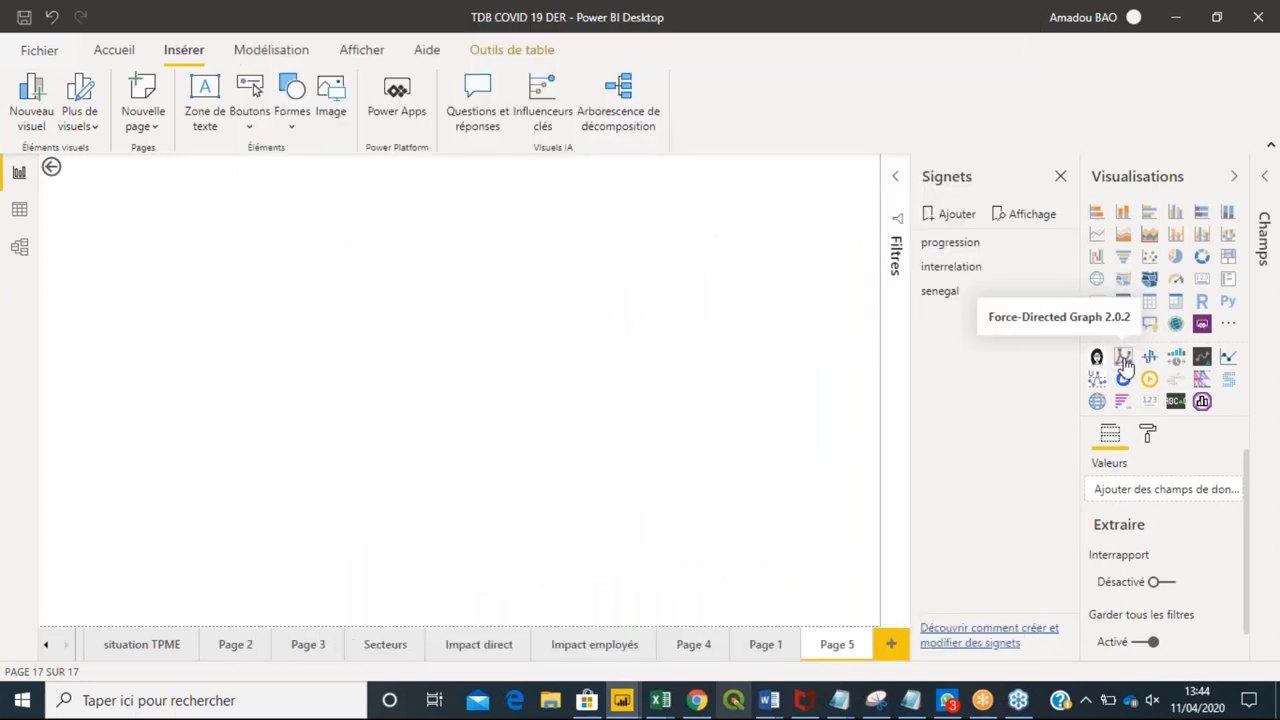
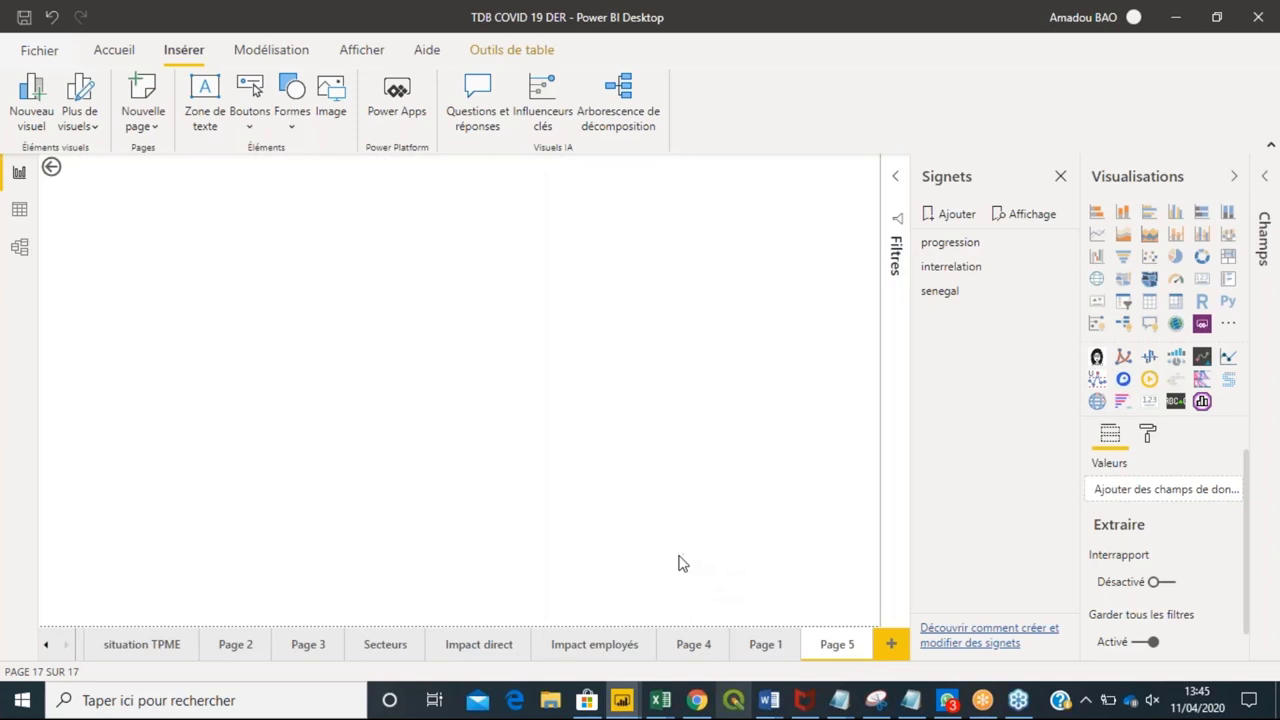
{"action": "left_click", "coordinate": [659, 703]}
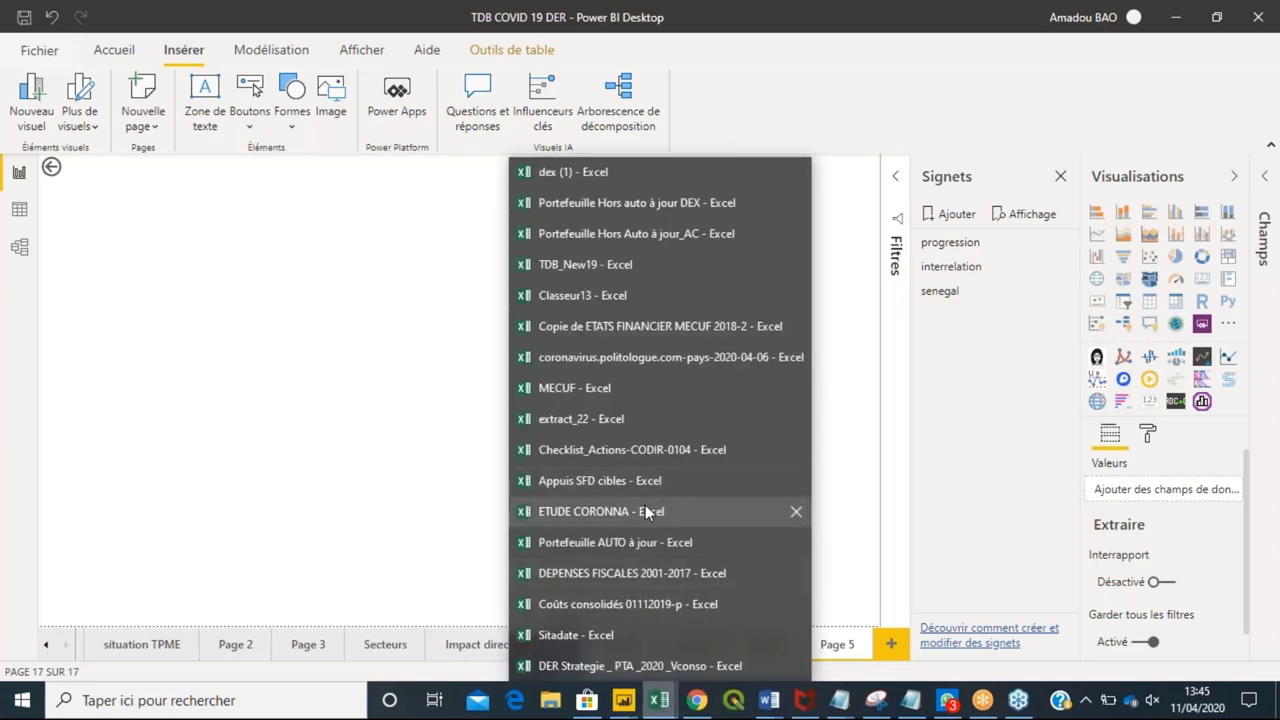
{"action": "left_click", "coordinate": [645, 505]}
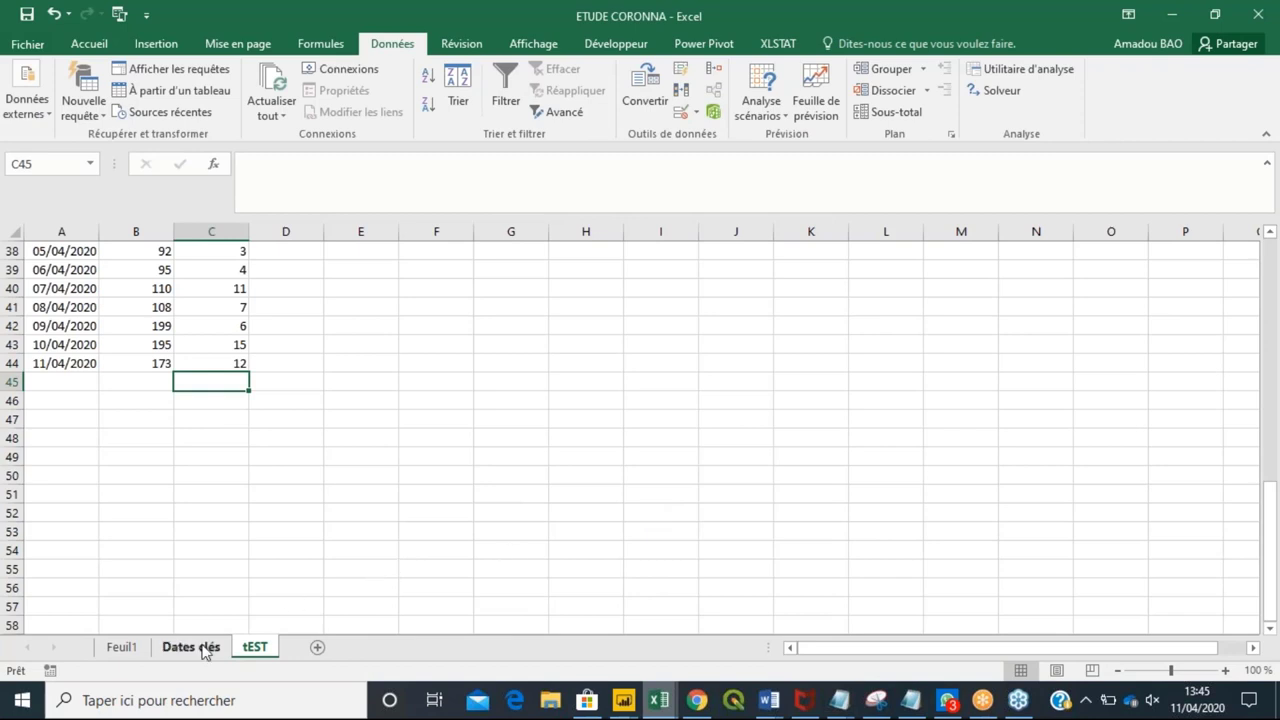
{"action": "left_click", "coordinate": [121, 647]}
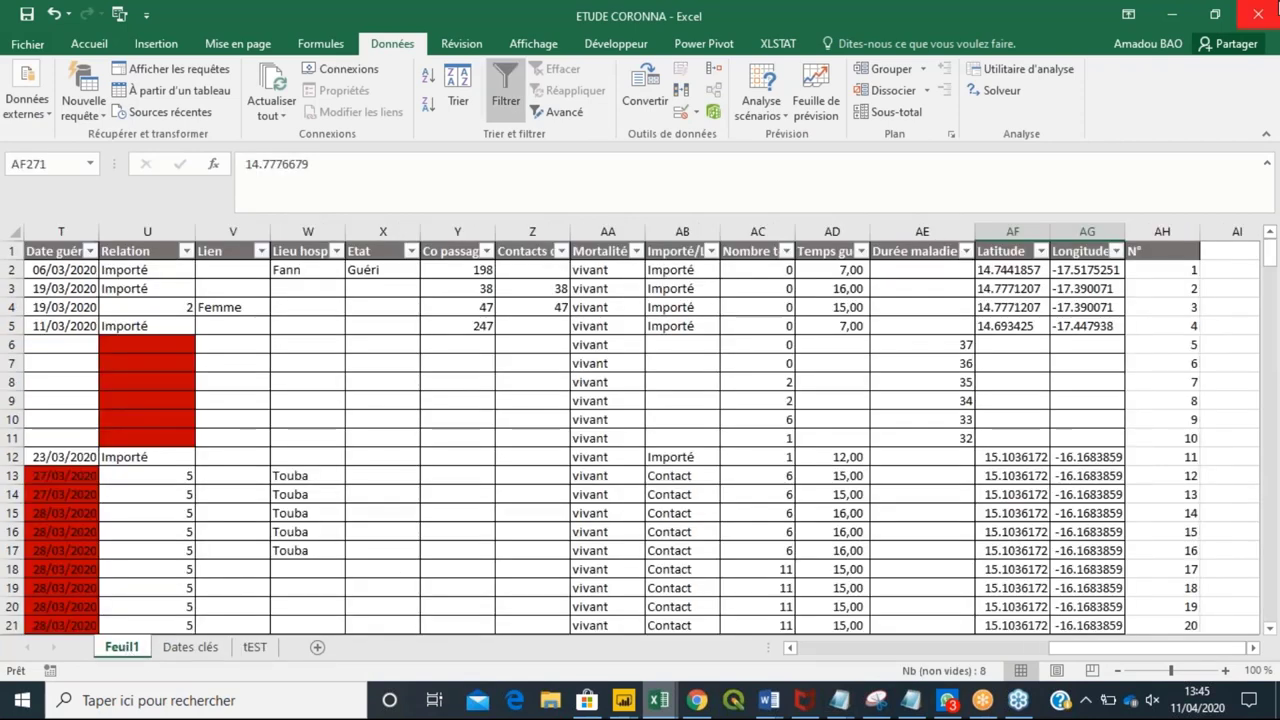
{"action": "left_click", "coordinate": [1175, 11]}
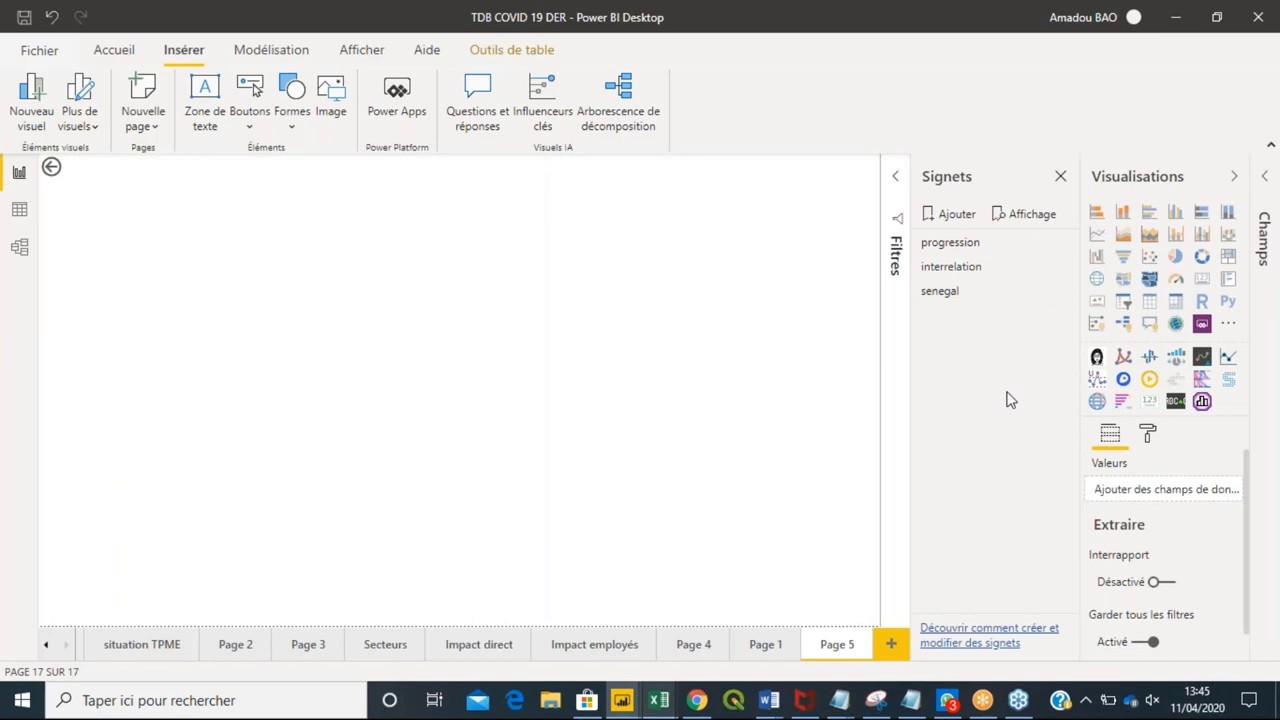
Add an enlarged GlobeMap visual to Page 5 and use the Pays field of coronacsv as its Emplacement.
{"action": "left_click", "coordinate": [1096, 404]}
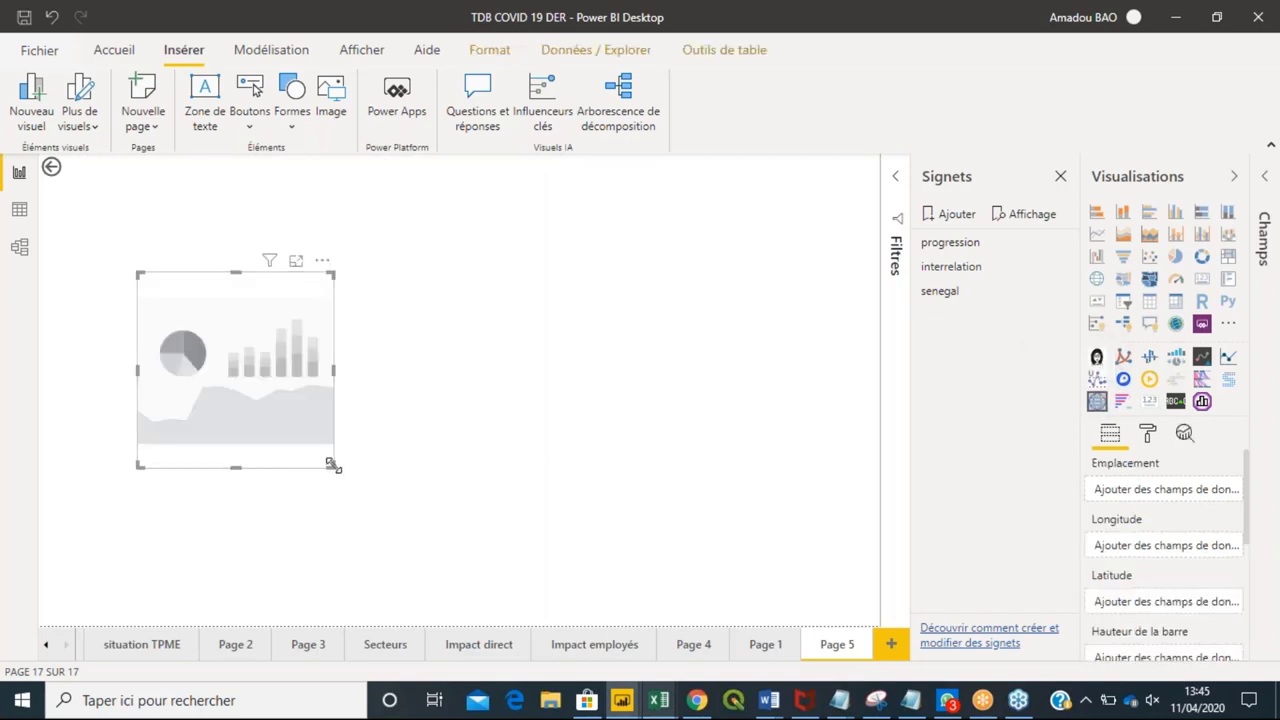
{"action": "left_click_drag", "start_coordinate": [332, 464], "coordinate": [460, 585]}
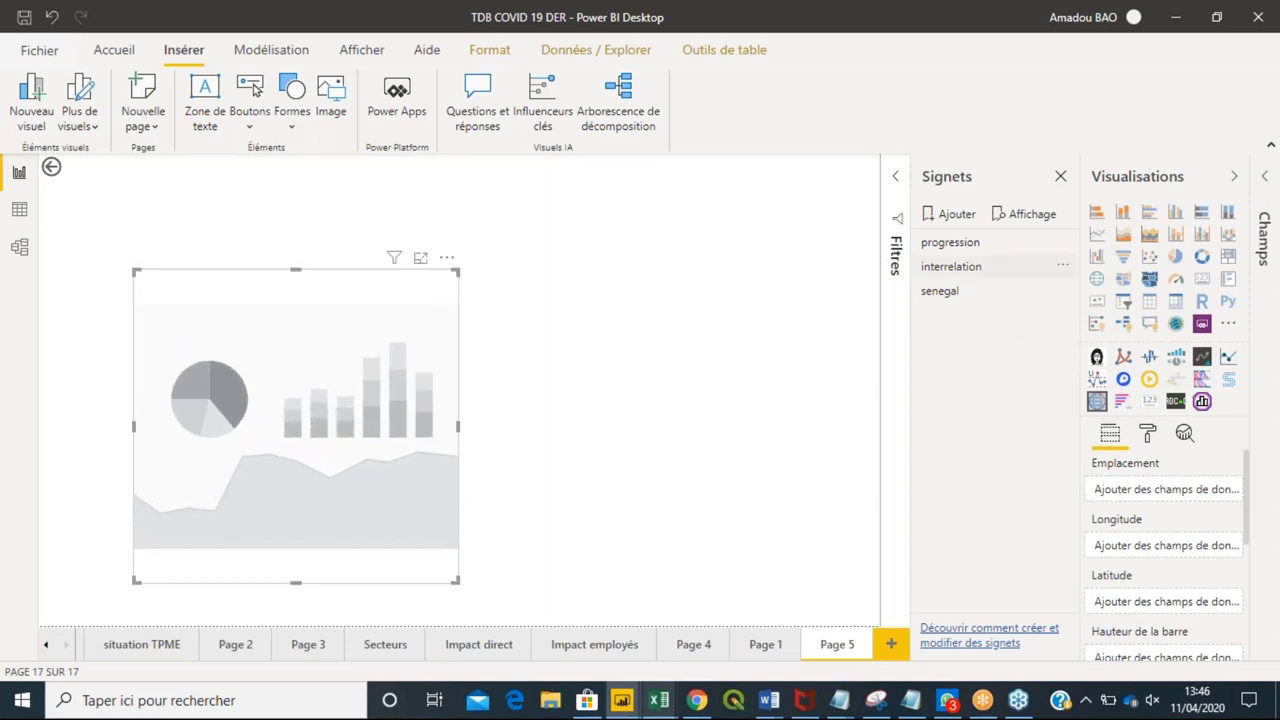
{"action": "left_click", "coordinate": [1268, 177]}
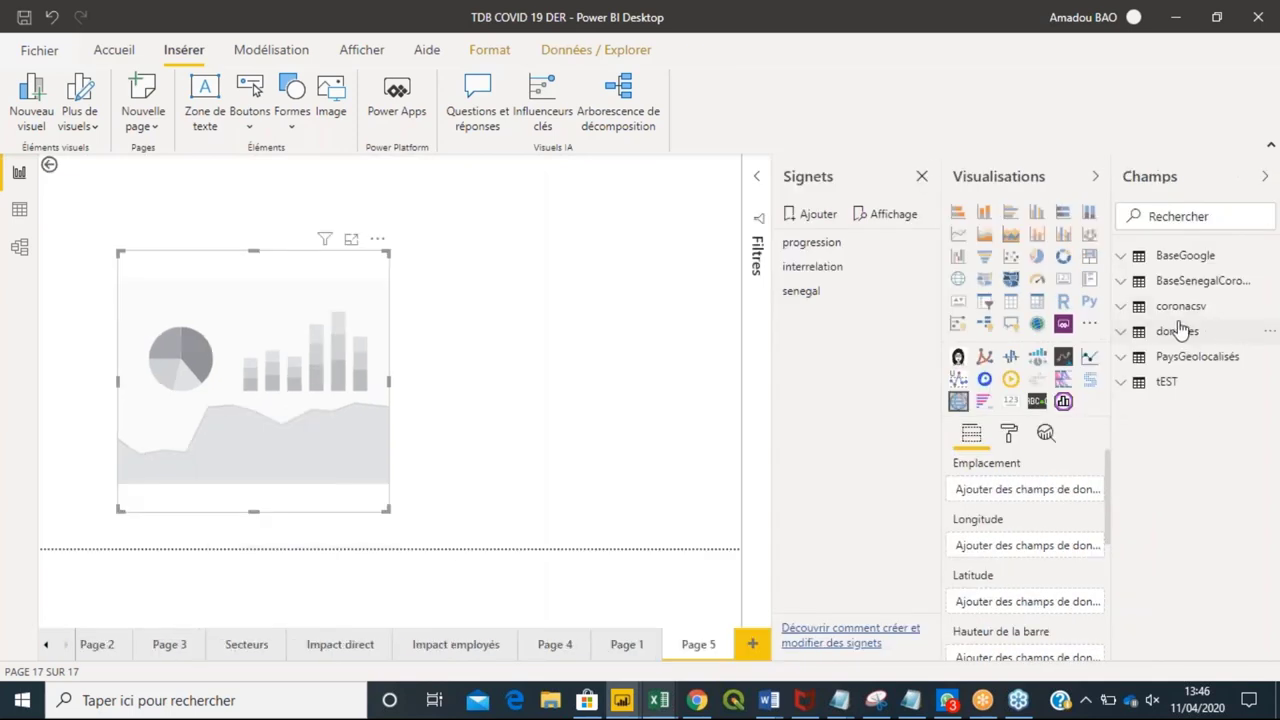
{"action": "left_click", "coordinate": [1125, 316]}
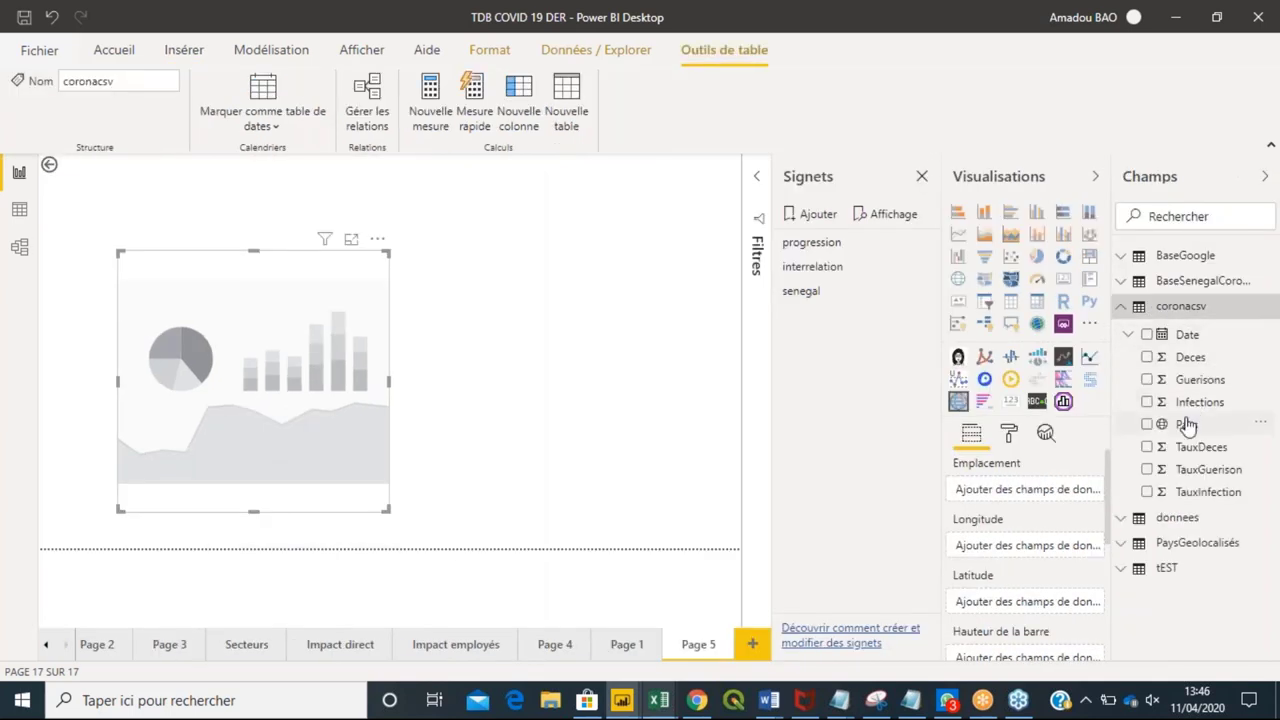
{"action": "left_click_drag", "start_coordinate": [1187, 426], "coordinate": [1029, 490]}
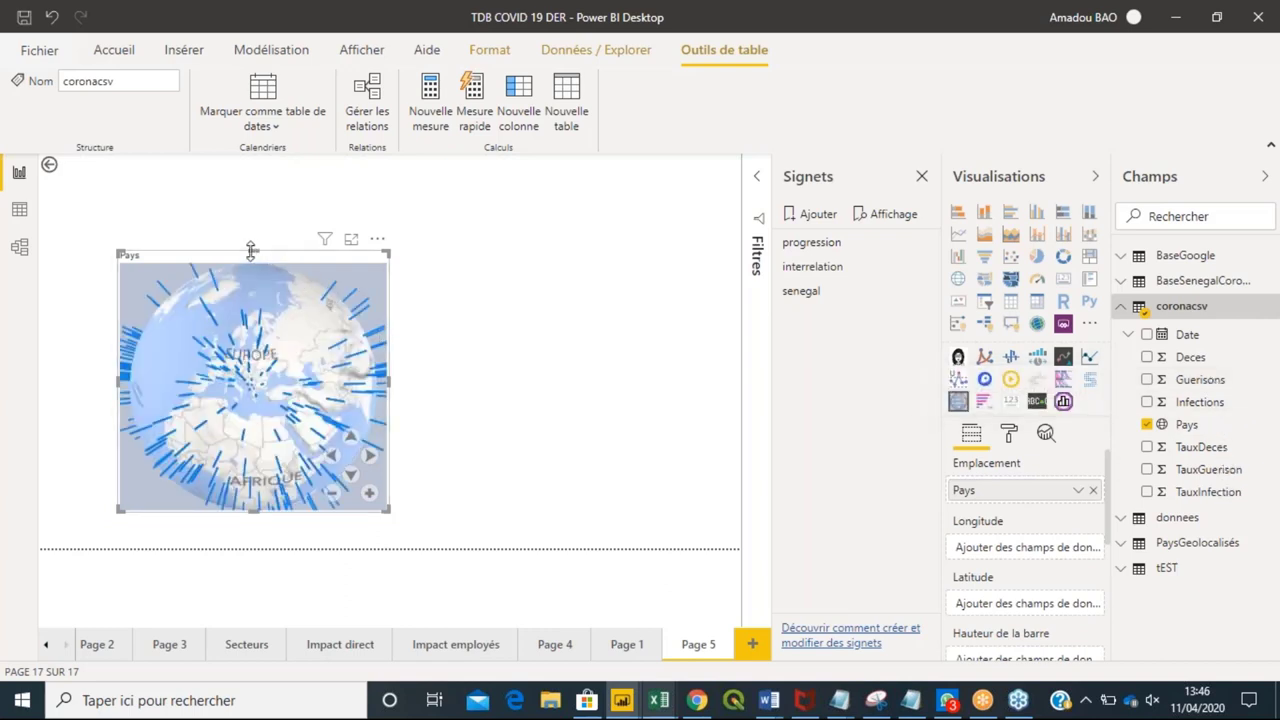
Increase the globe visual's height and width and rotate the globe to centre on Africa.
{"action": "left_click_drag", "start_coordinate": [251, 251], "coordinate": [251, 201]}
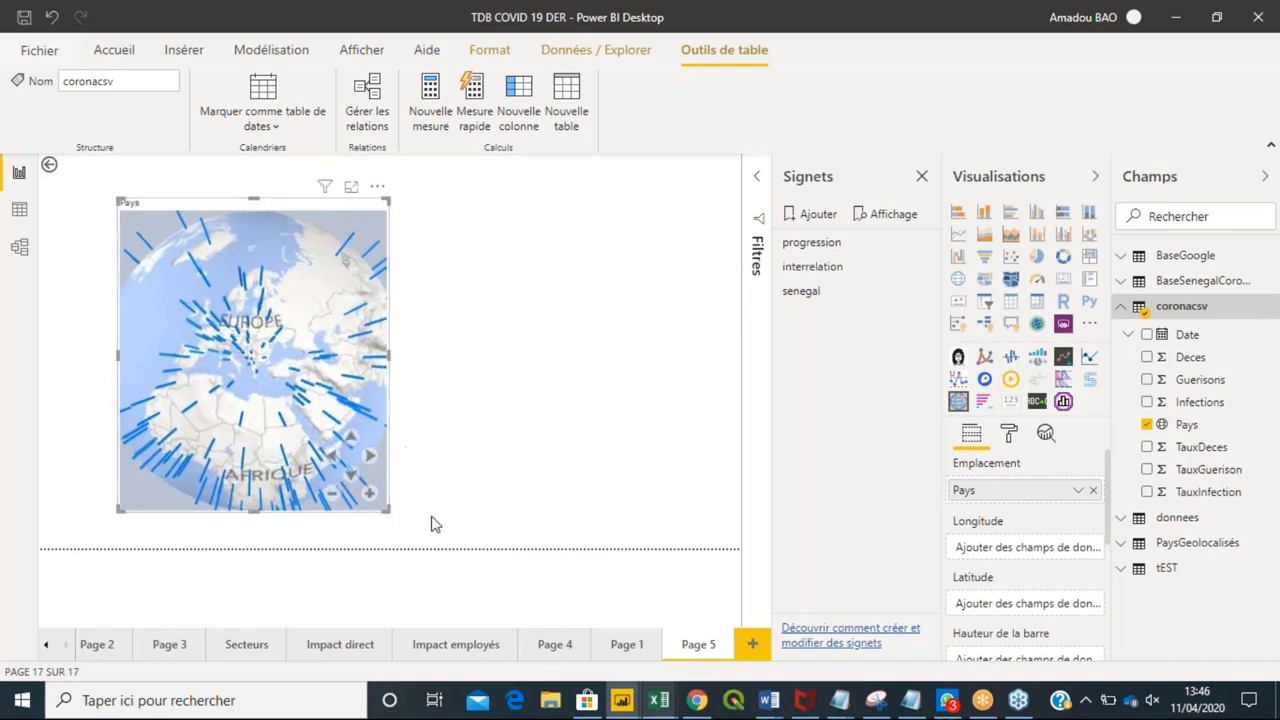
{"action": "left_click_drag", "start_coordinate": [391, 512], "coordinate": [547, 528]}
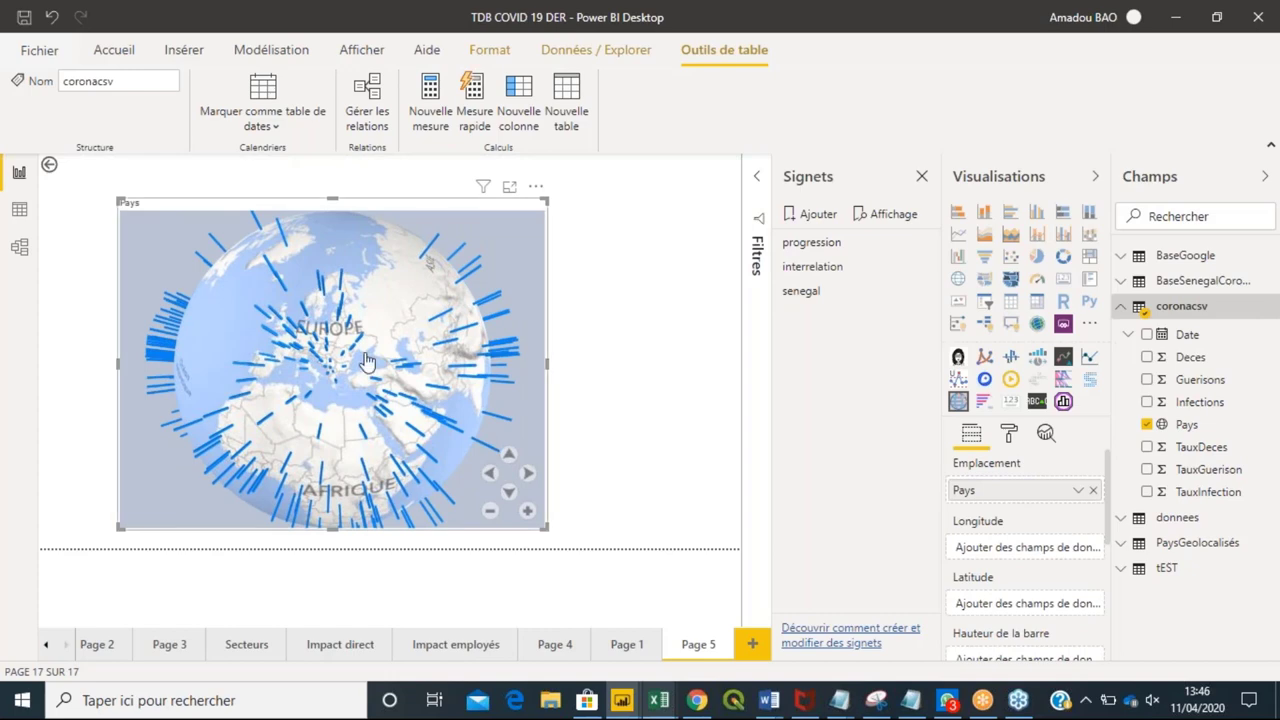
{"action": "left_click_drag", "start_coordinate": [366, 349], "coordinate": [366, 308]}
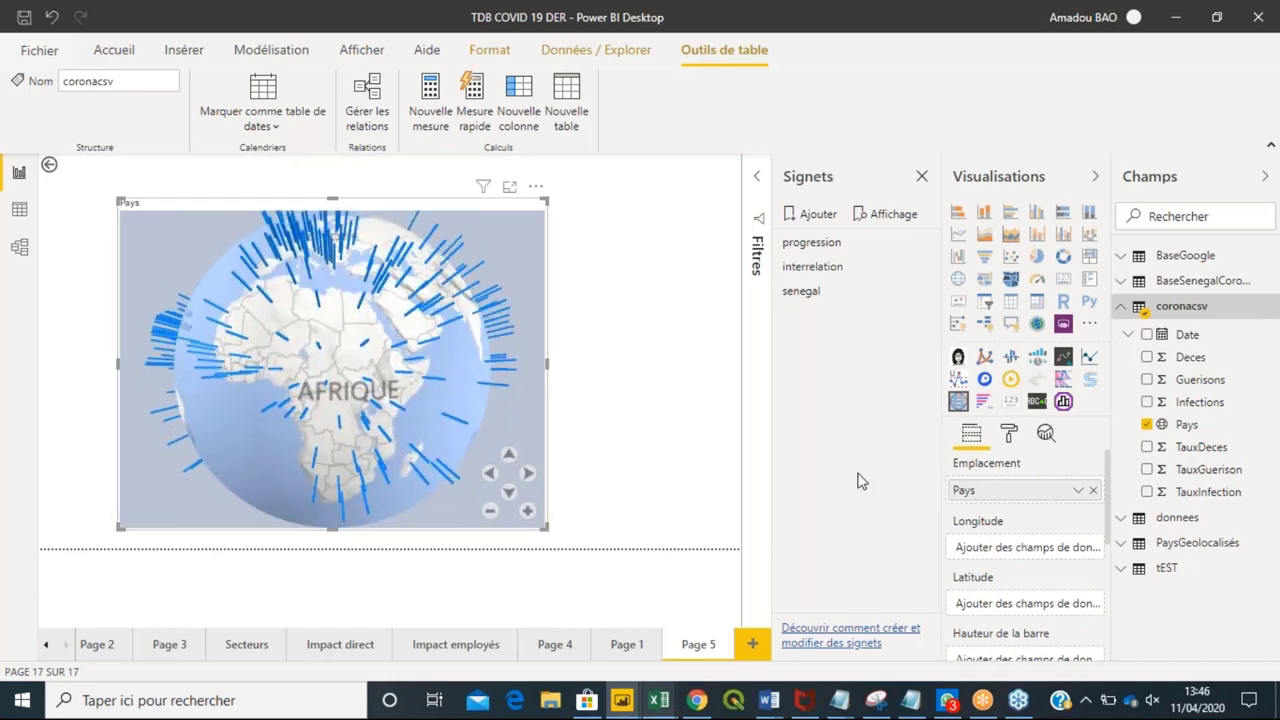
Use the Infections field of coronacsv as the globe's Intensité de chaleur, and add another custom visual beside the globe.
{"action": "scroll", "coordinate": [1005, 597], "scroll_direction": "down", "scroll_amount": 2}
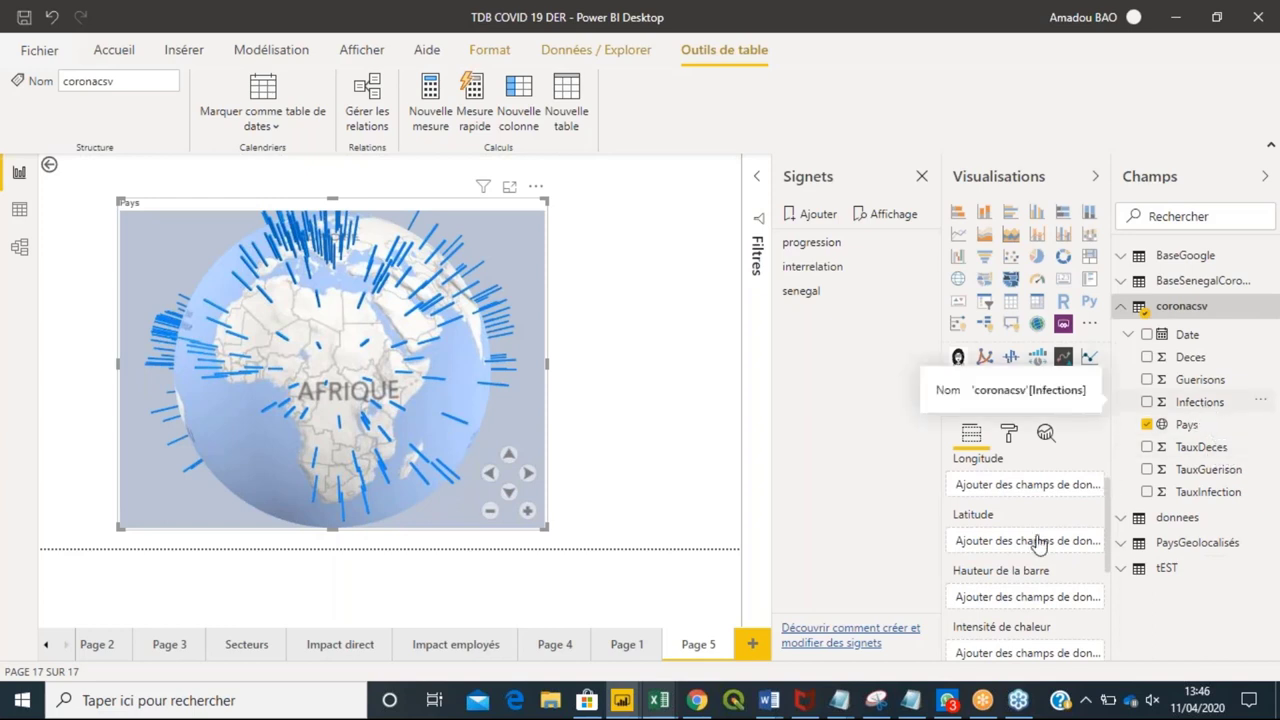
{"action": "left_click", "coordinate": [1200, 402]}
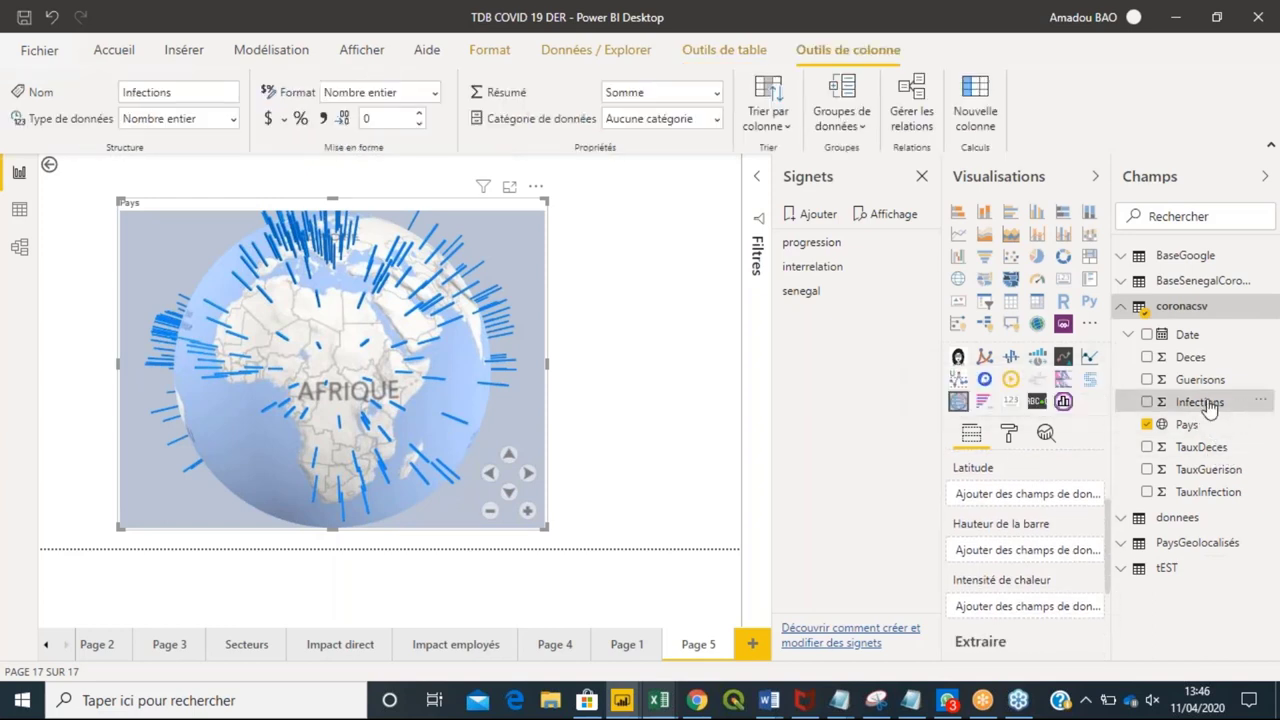
{"action": "left_click_drag", "start_coordinate": [1209, 404], "coordinate": [1064, 610]}
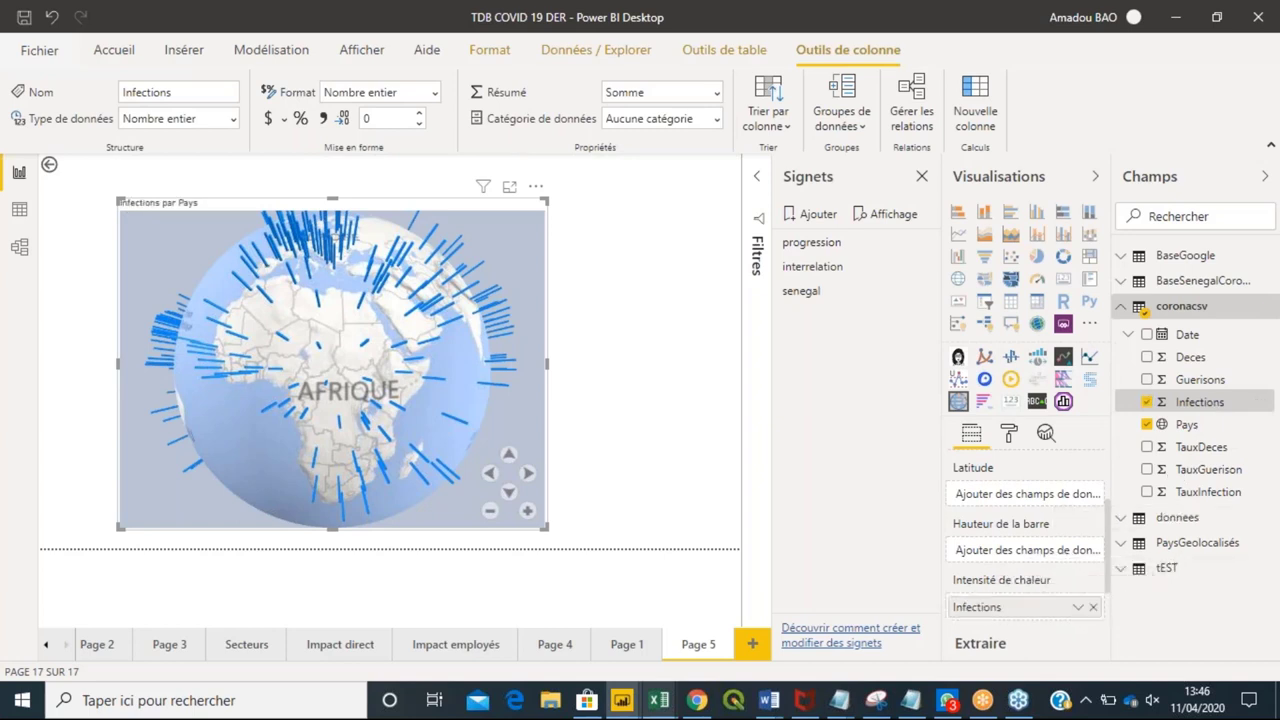
{"action": "left_click", "coordinate": [1077, 608]}
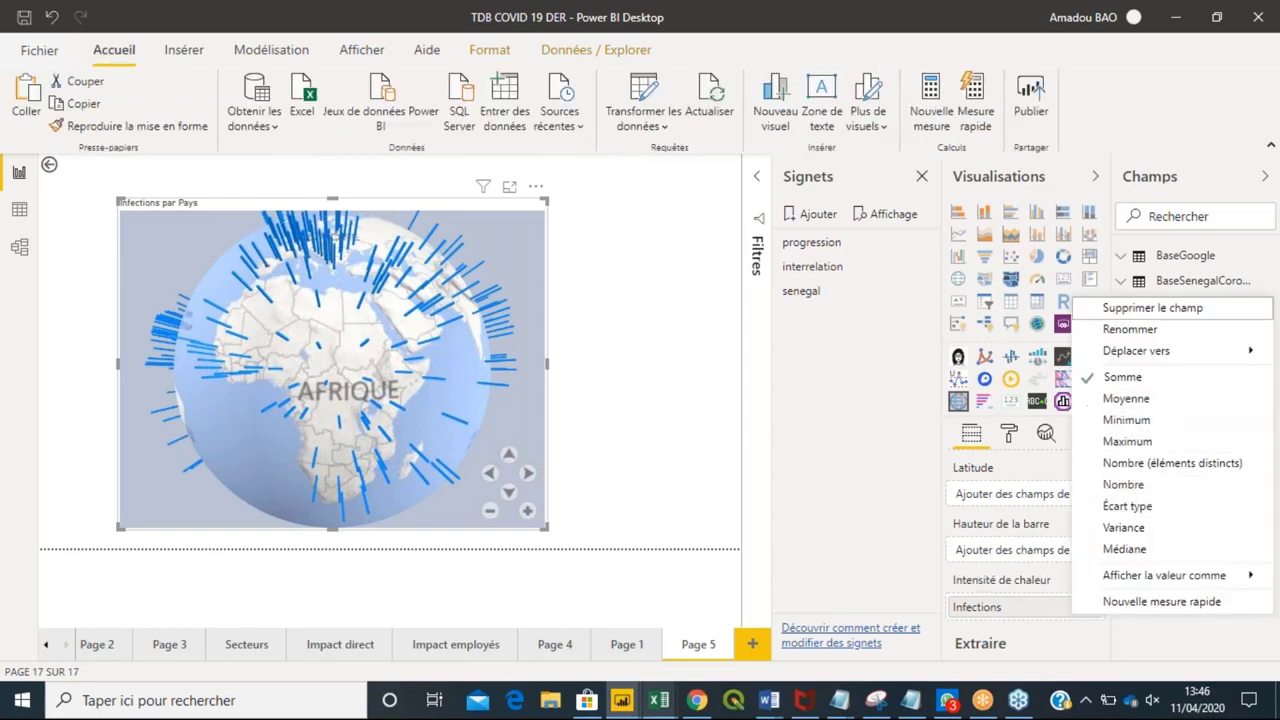
{"action": "left_click", "coordinate": [659, 362]}
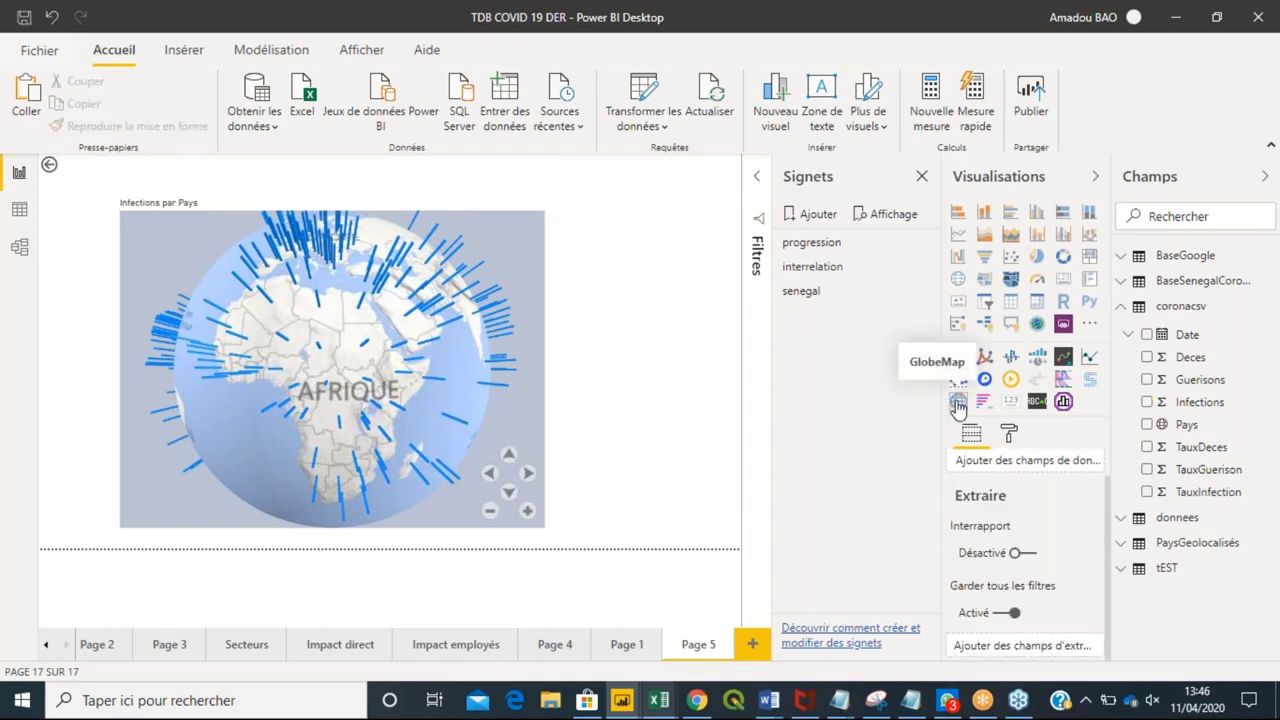
{"action": "left_click", "coordinate": [1062, 404]}
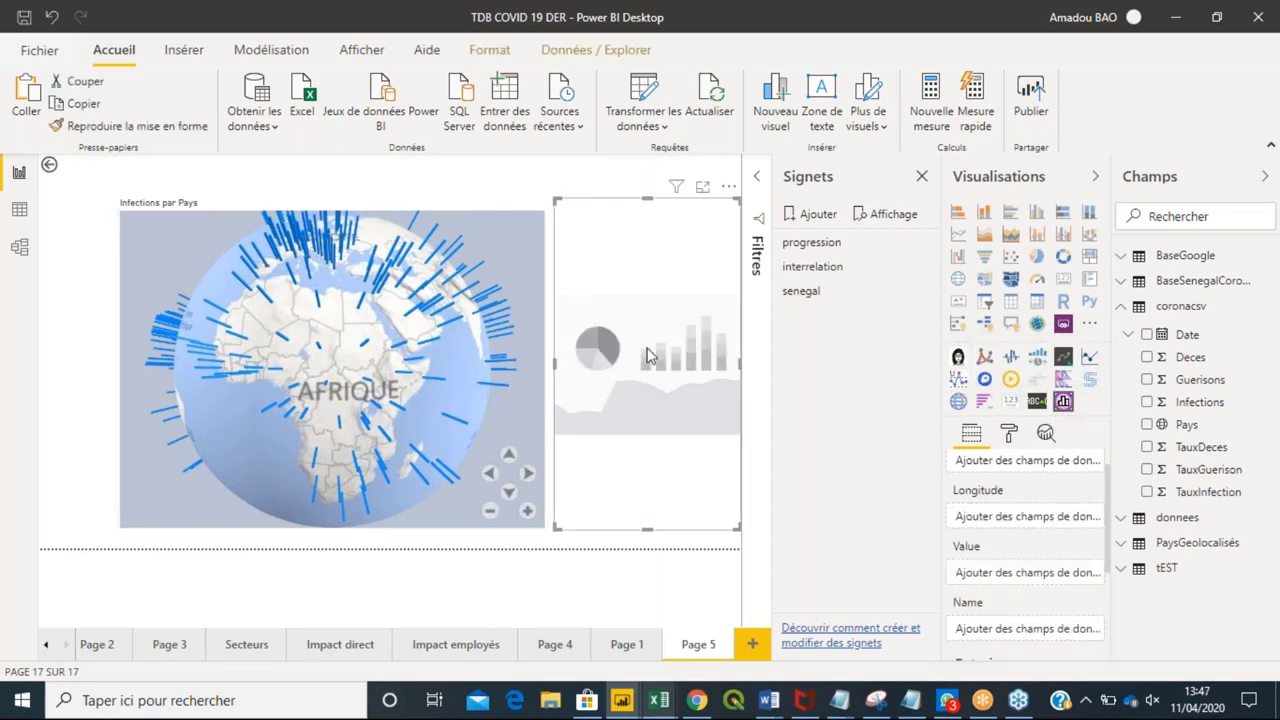
Explore the Infections par Pays globe by rotating it and zooming in on Senegal and West Africa.
{"action": "left_click", "coordinate": [485, 234]}
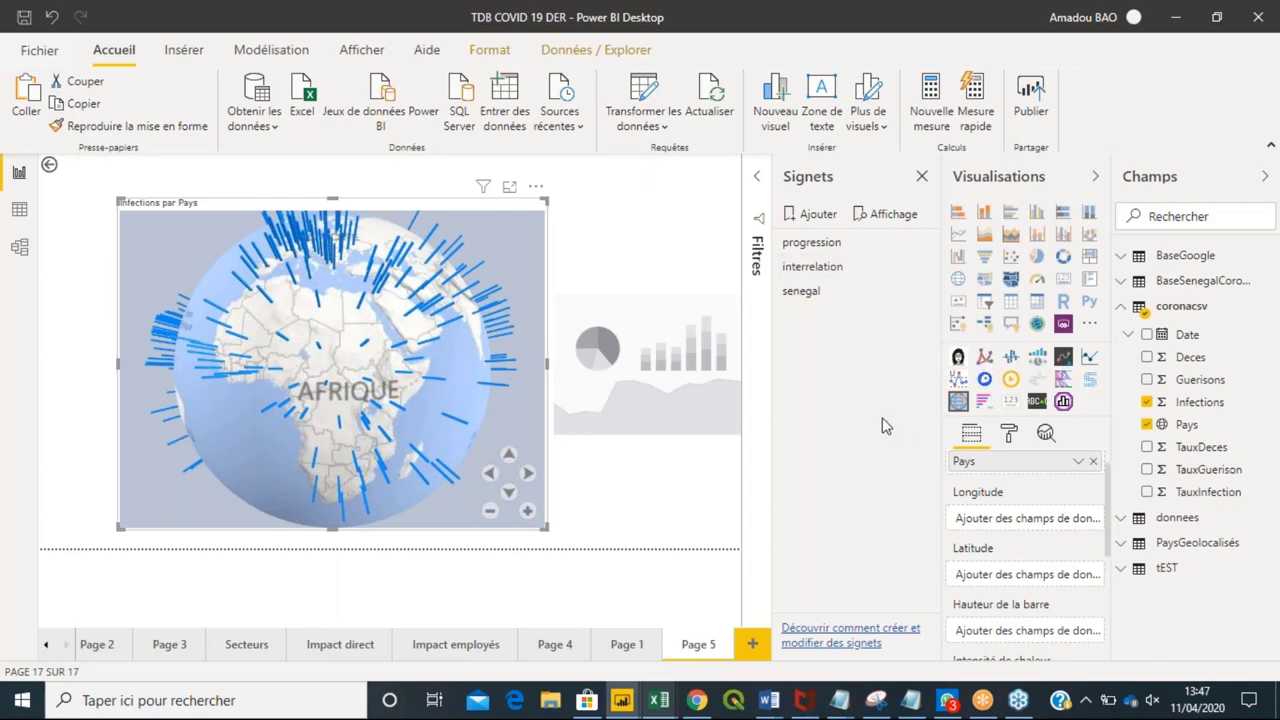
{"action": "left_click", "coordinate": [529, 476]}
{"action": "left_click", "coordinate": [529, 476]}
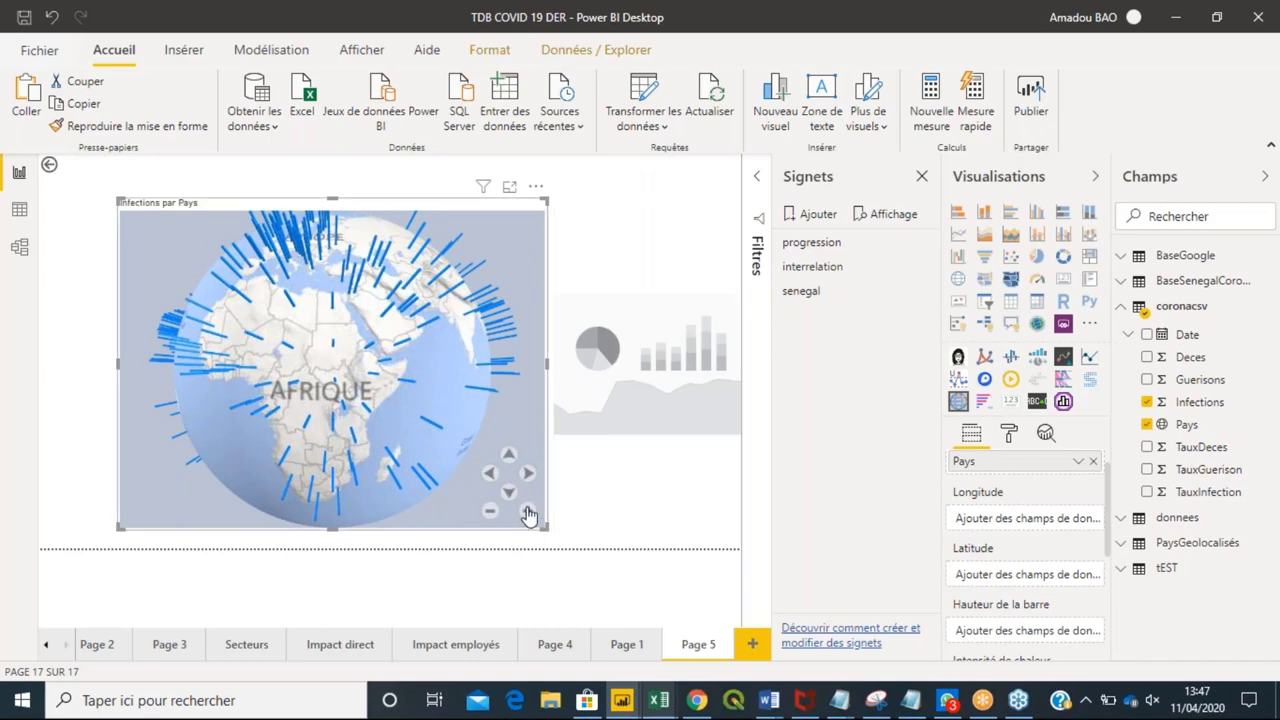
{"action": "left_click", "coordinate": [528, 513]}
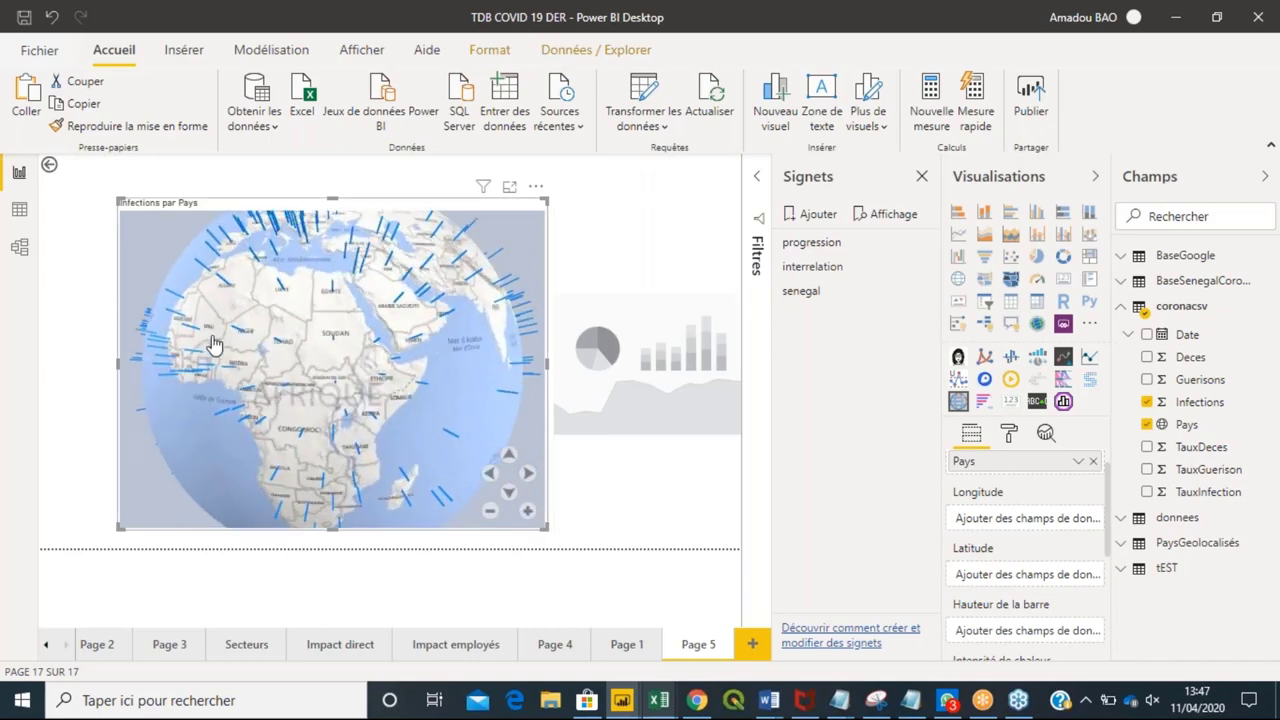
{"action": "left_click_drag", "start_coordinate": [214, 344], "coordinate": [375, 362]}
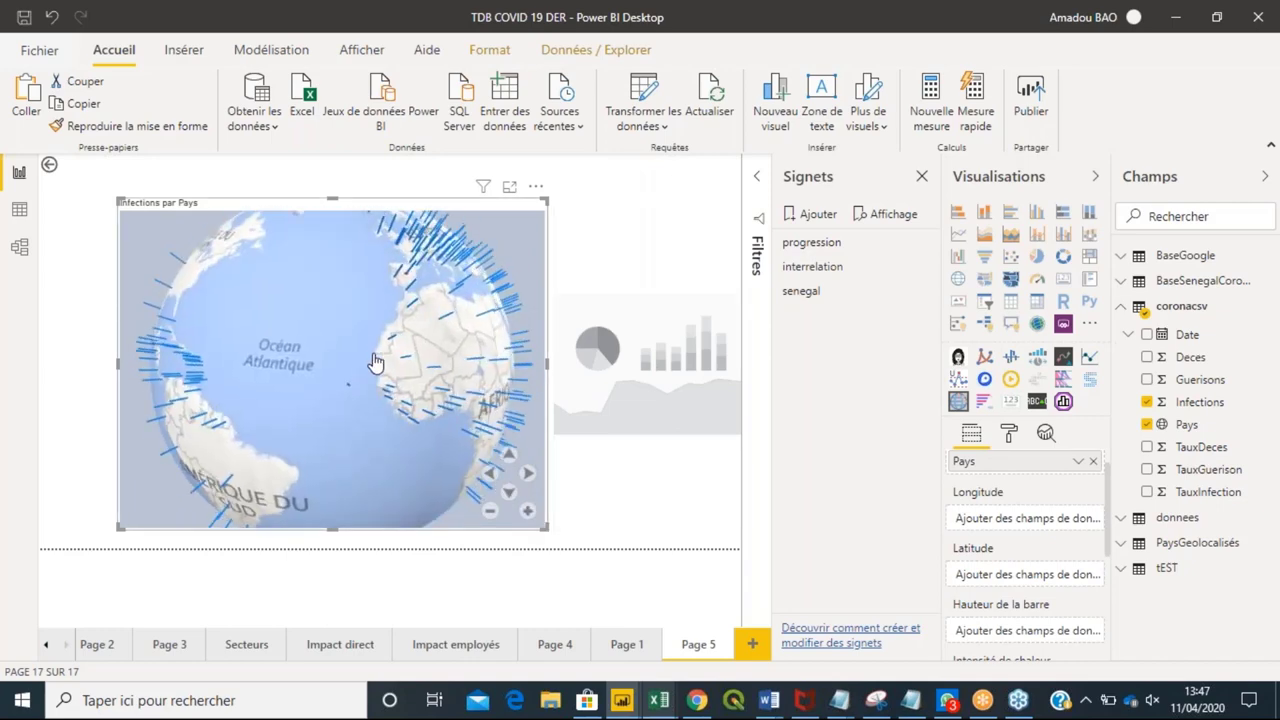
{"action": "left_click", "coordinate": [529, 514]}
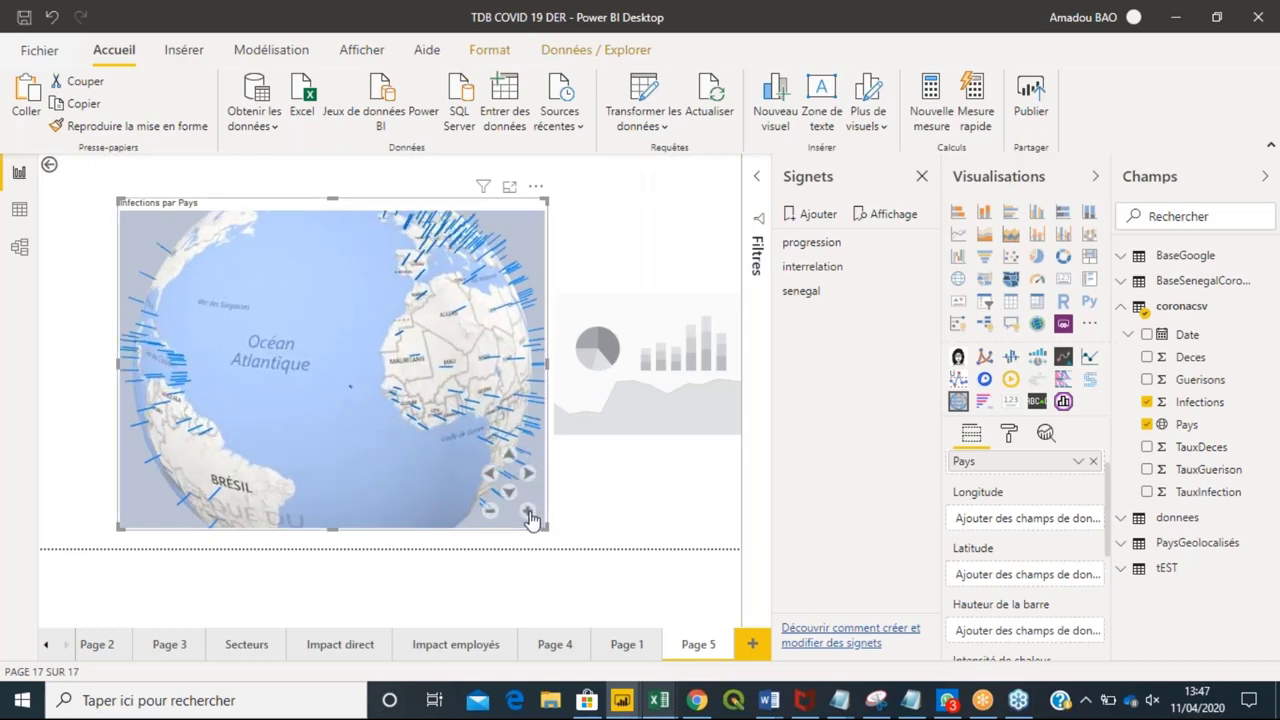
{"action": "left_click", "coordinate": [529, 514]}
{"action": "left_click", "coordinate": [529, 514]}
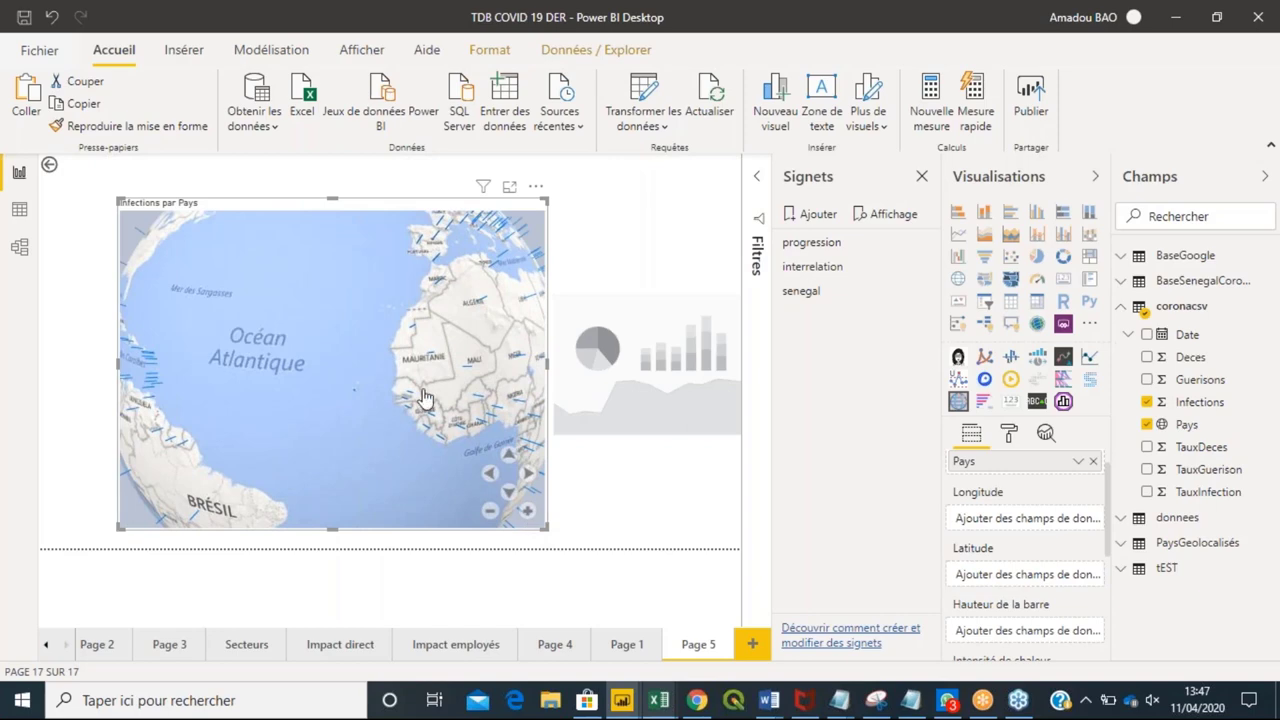
{"action": "scroll", "coordinate": [400, 402], "scroll_direction": "up", "scroll_amount": 1}
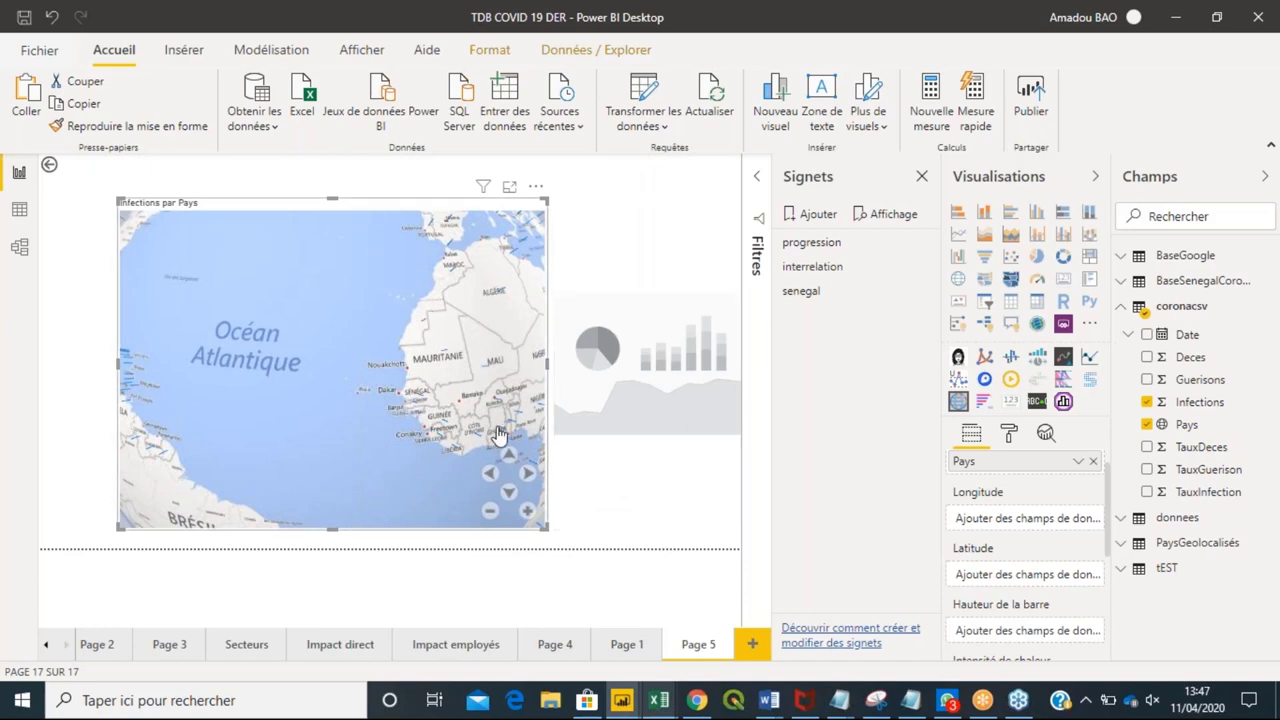
{"action": "left_click", "coordinate": [527, 476]}
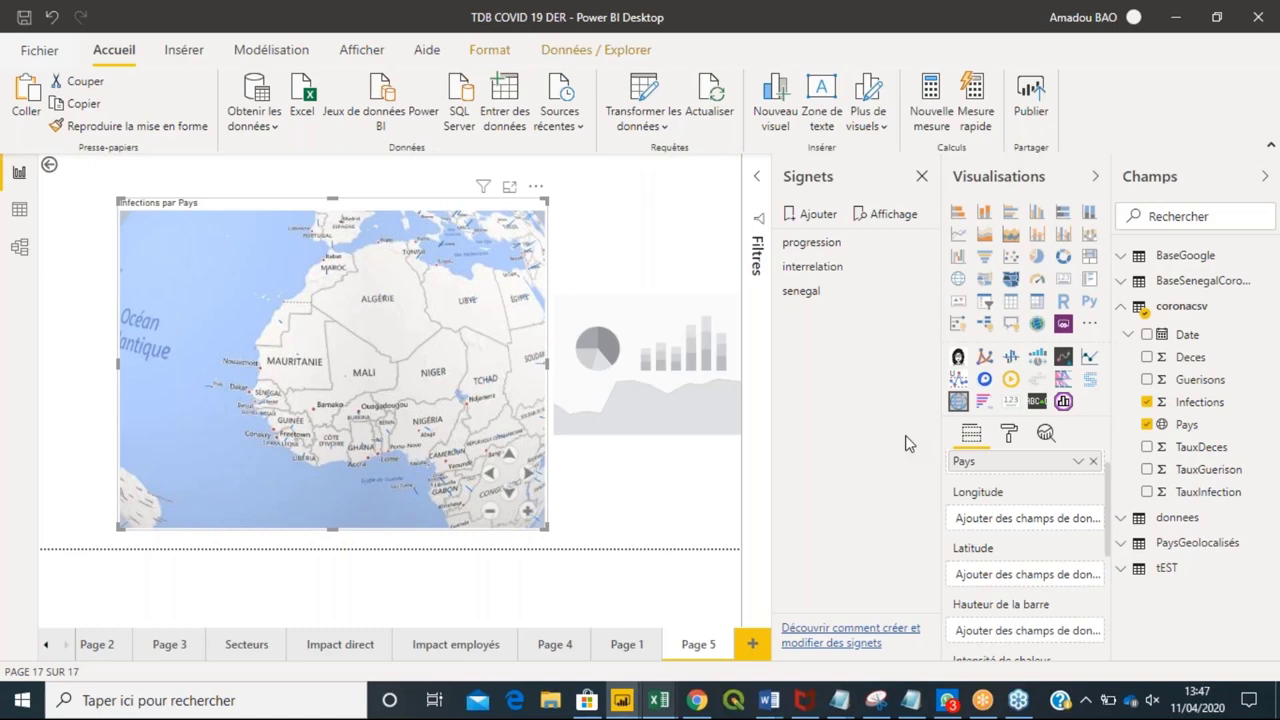
Return to the Situation globale page and examine the complete list of data sources that can be connected.
{"action": "left_click", "coordinate": [46, 646]}
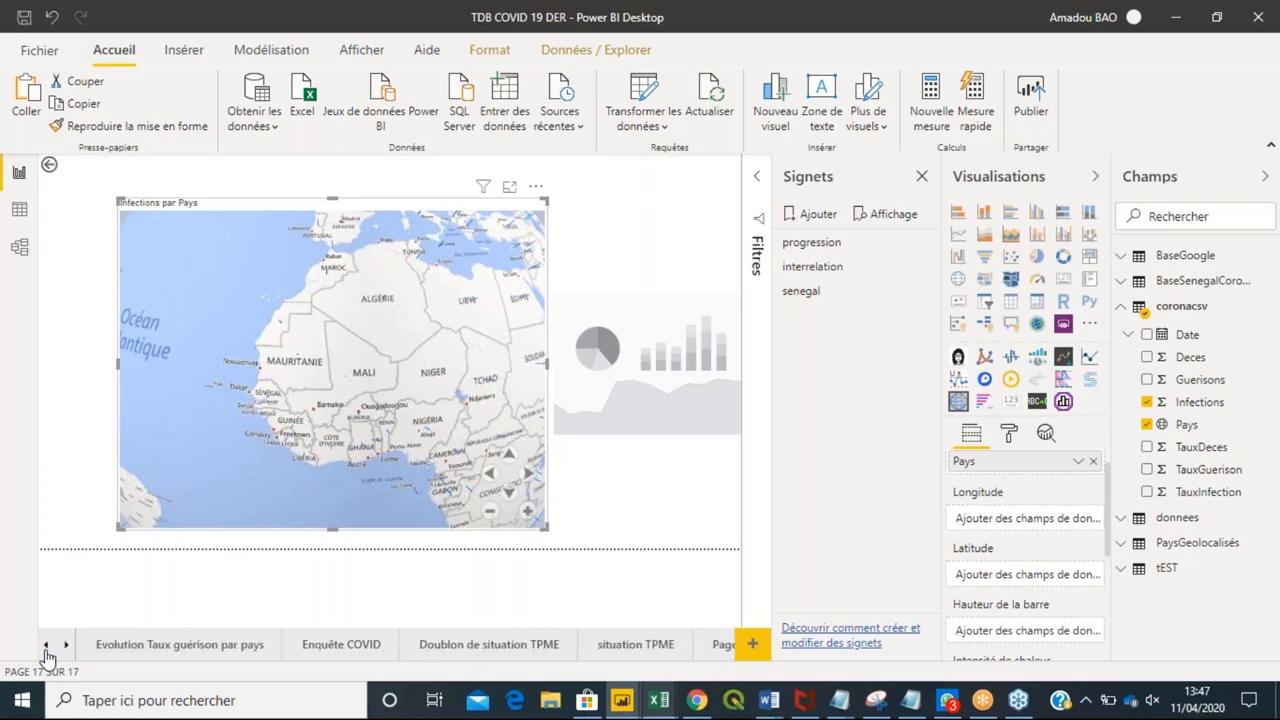
{"action": "left_click", "coordinate": [46, 646]}
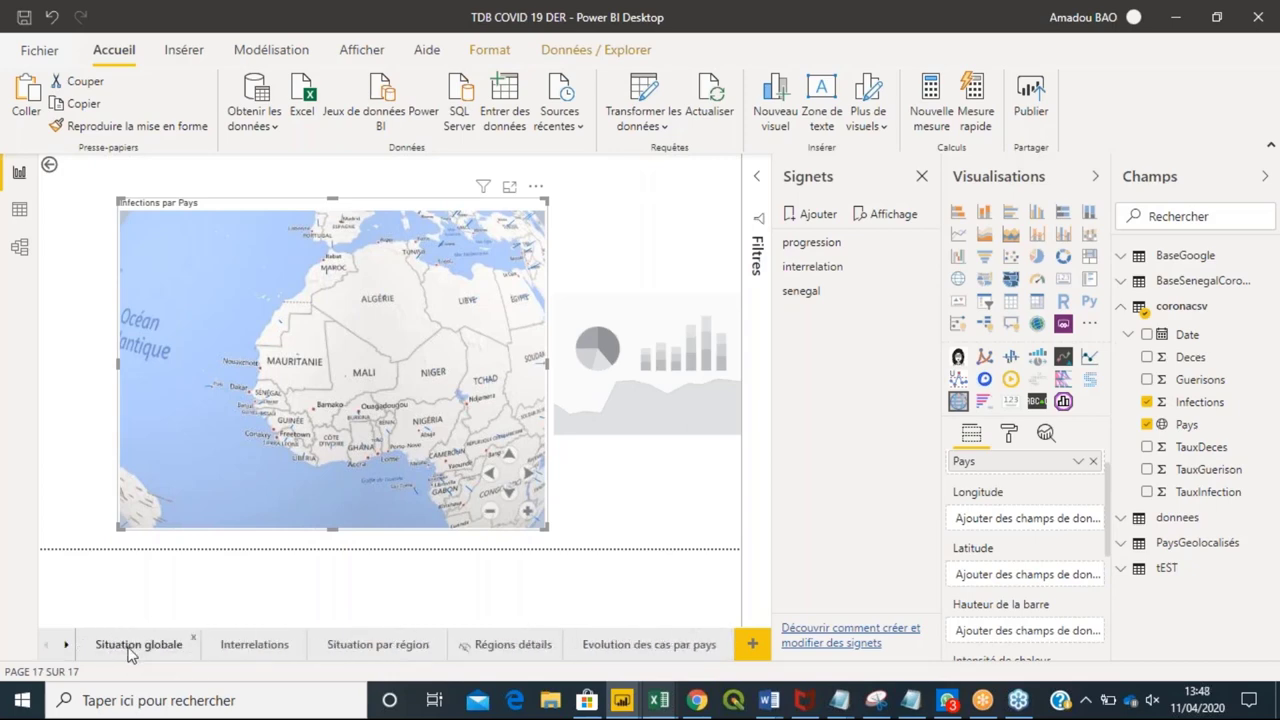
{"action": "left_click", "coordinate": [129, 650]}
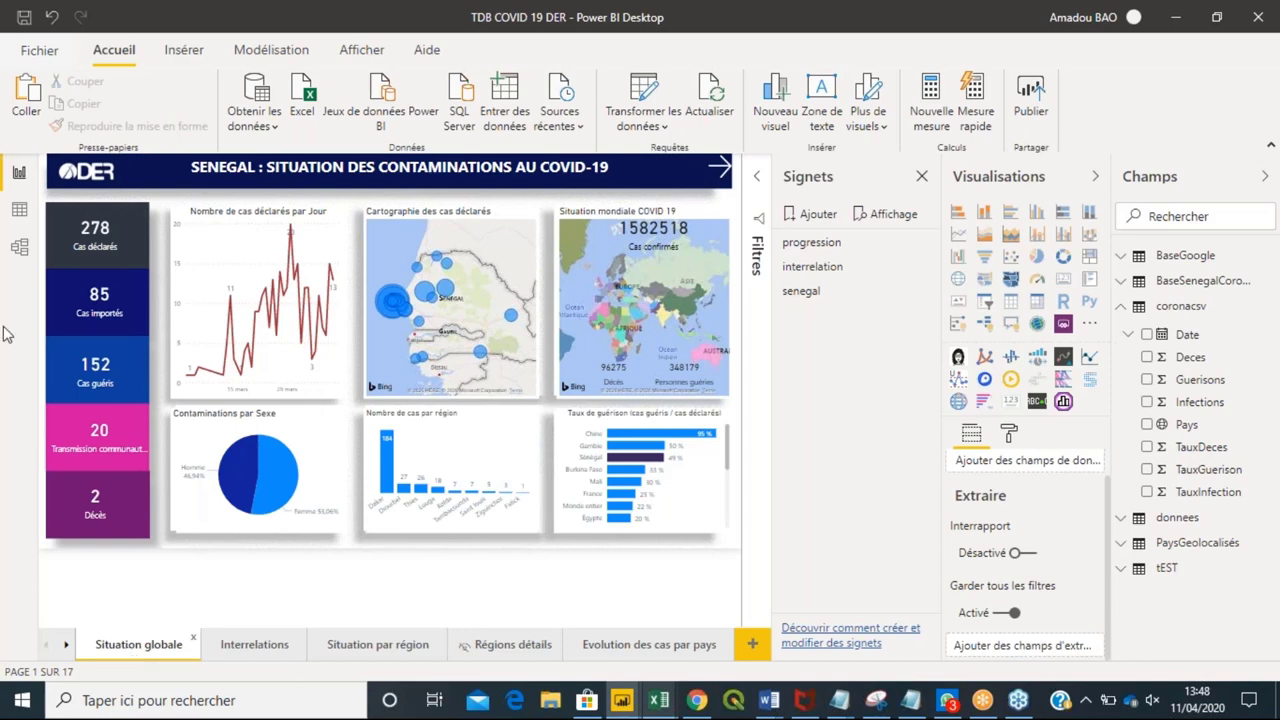
{"action": "left_click", "coordinate": [277, 127]}
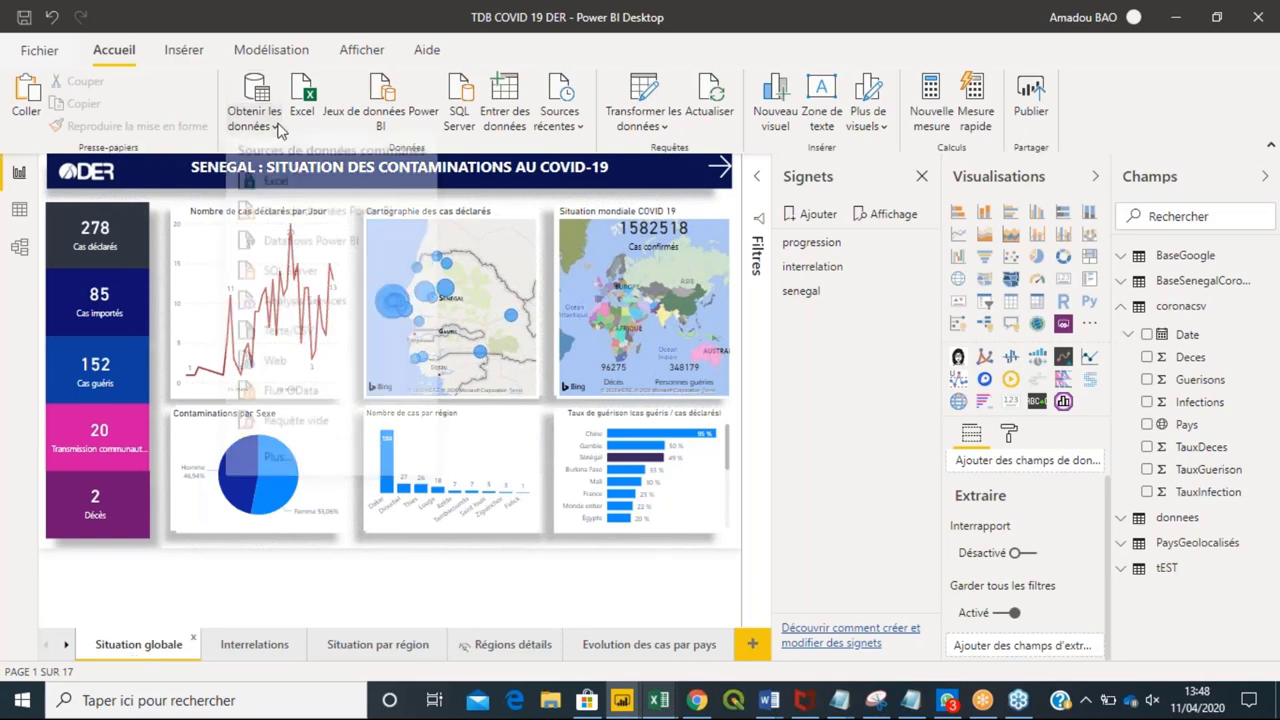
{"action": "left_click", "coordinate": [298, 468]}
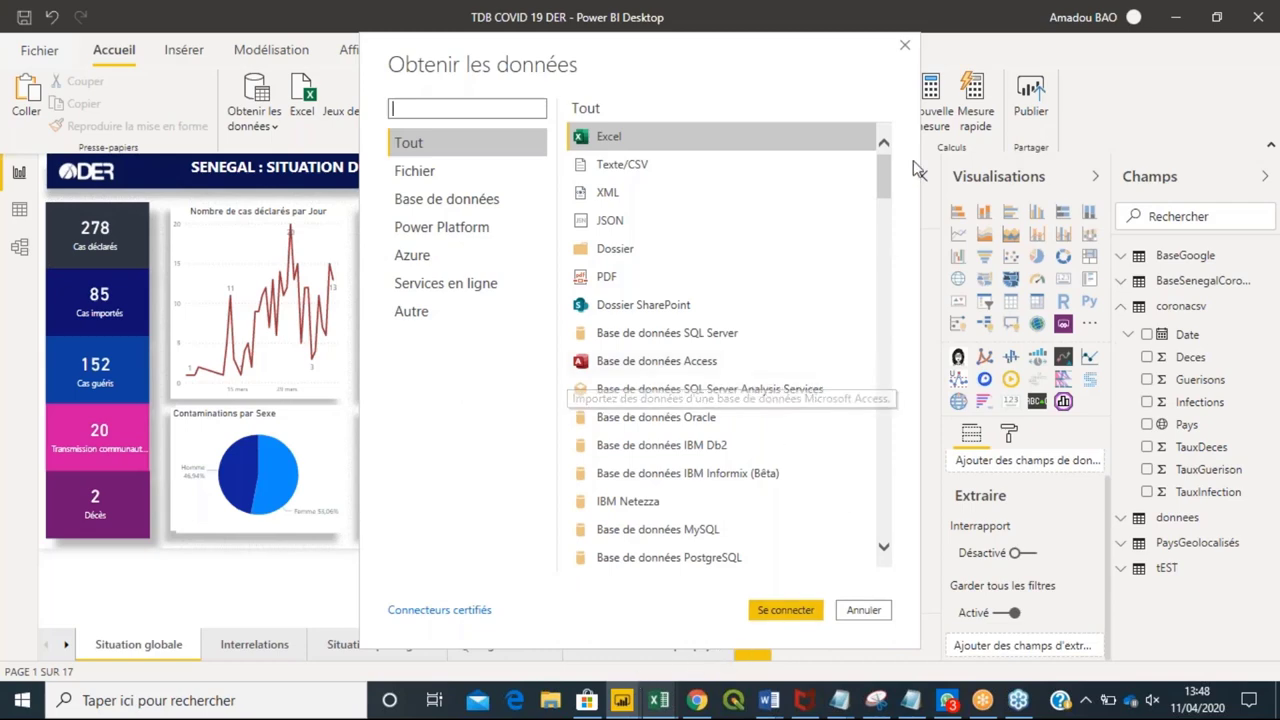
{"action": "left_click_drag", "start_coordinate": [881, 168], "coordinate": [907, 143]}
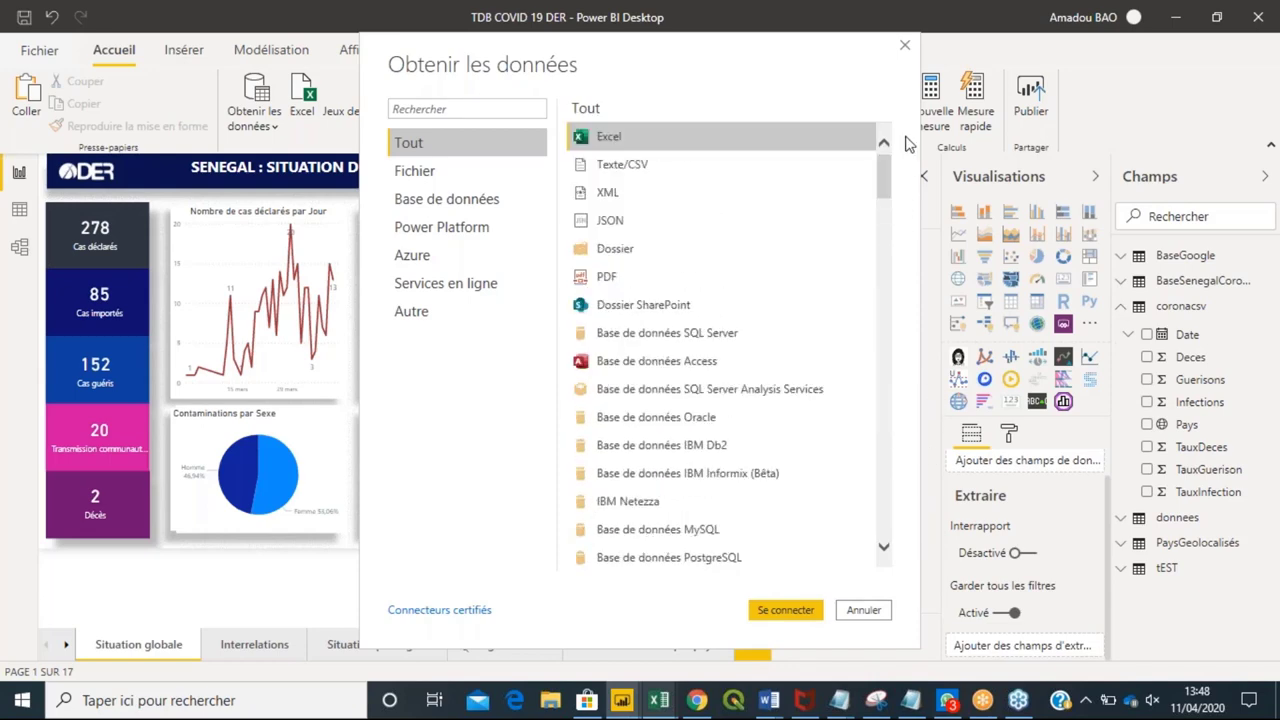
Switch to Chrome to view the published TDB COVID 19 report in the Power BI service.
{"action": "left_click", "coordinate": [696, 703]}
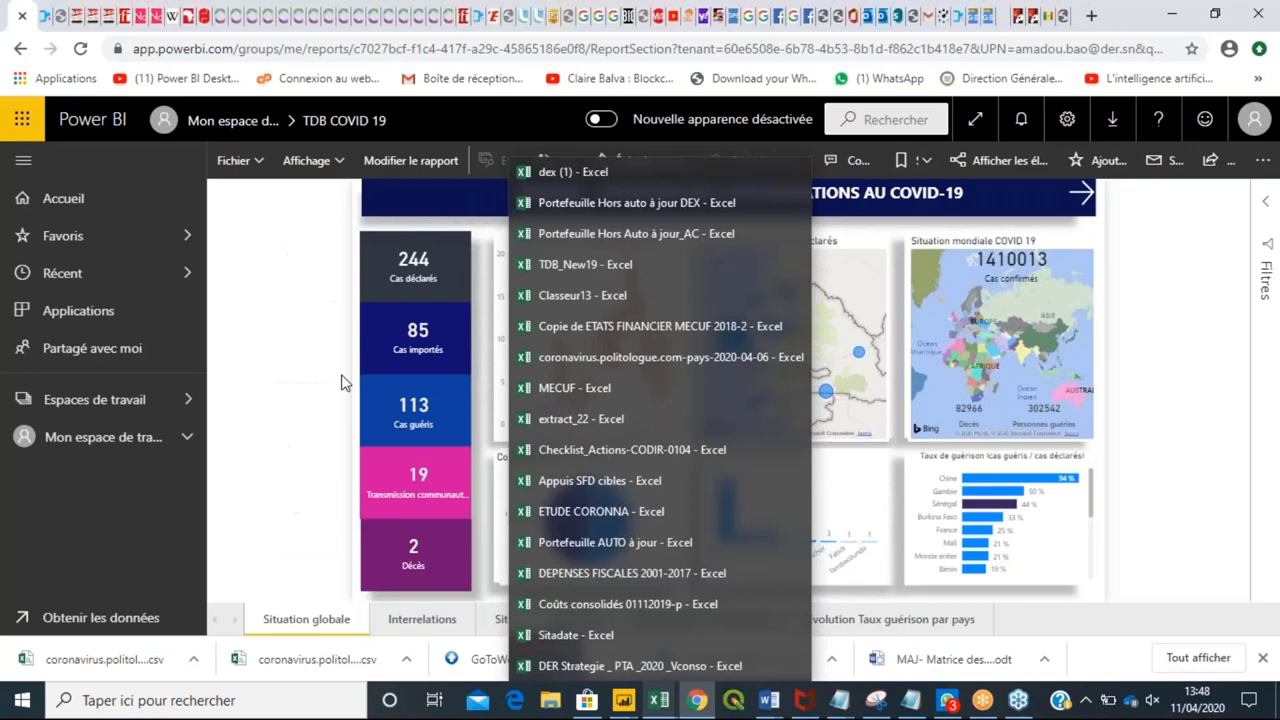
Open the "Ménages futurs bénéficiaires aide alimentaire covid" report from the reports in Mon espace de travail.
{"action": "left_click", "coordinate": [182, 400]}
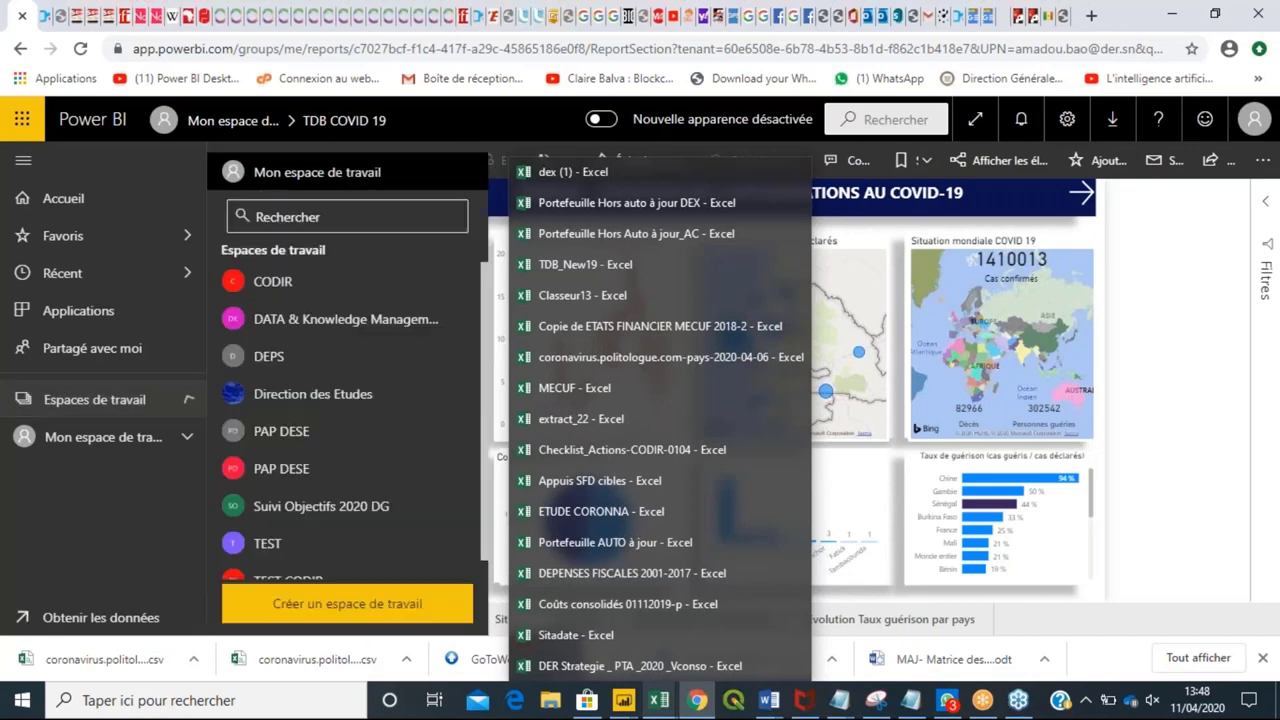
{"action": "left_click", "coordinate": [300, 178]}
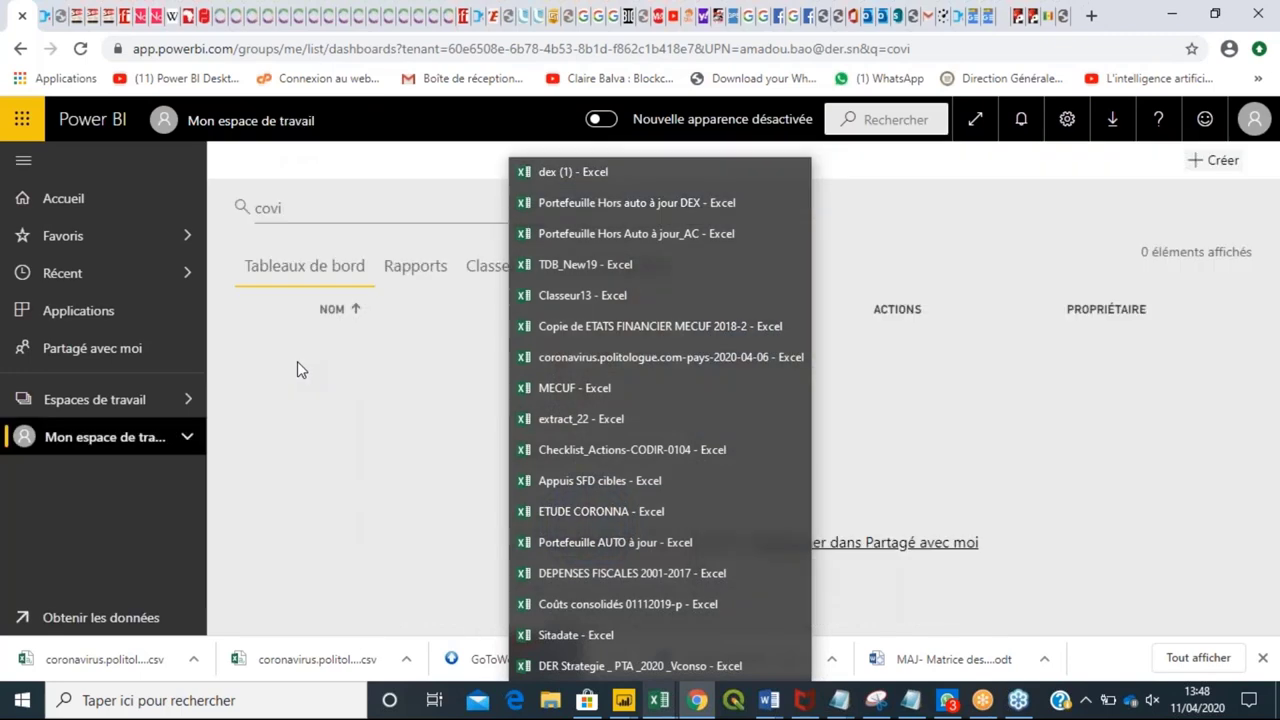
{"action": "left_click", "coordinate": [418, 265]}
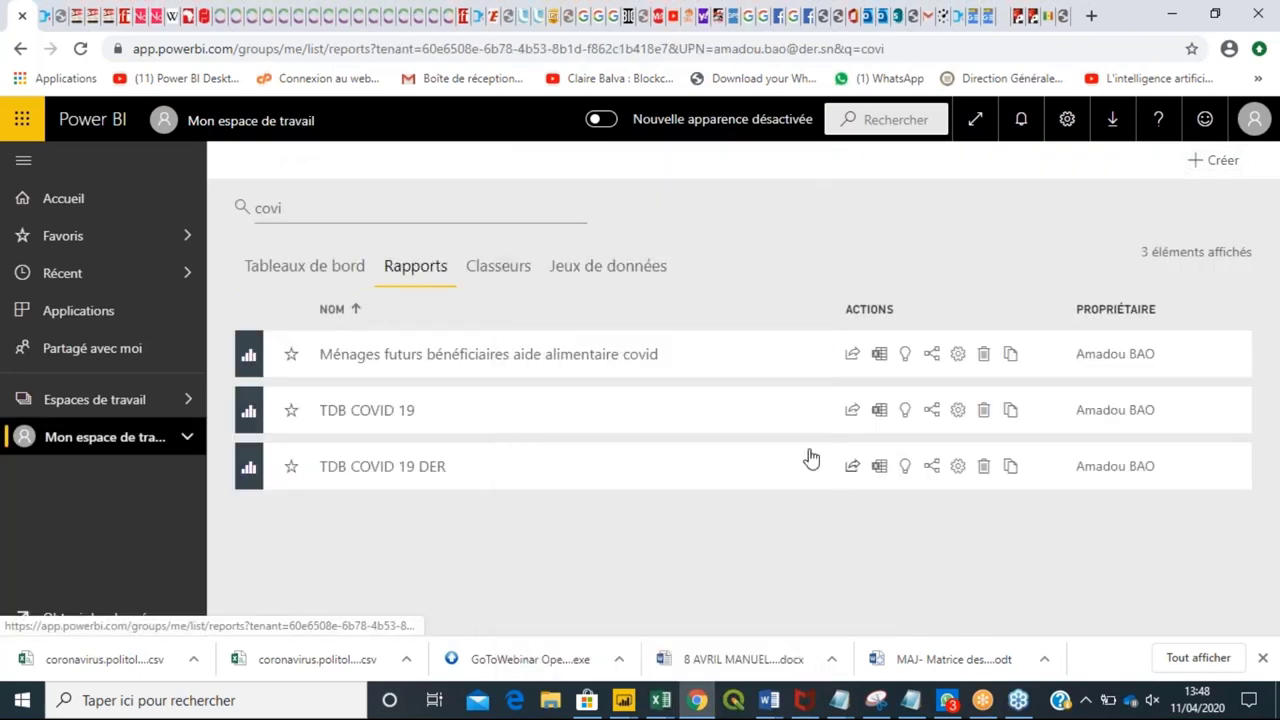
{"action": "left_click", "coordinate": [517, 363]}
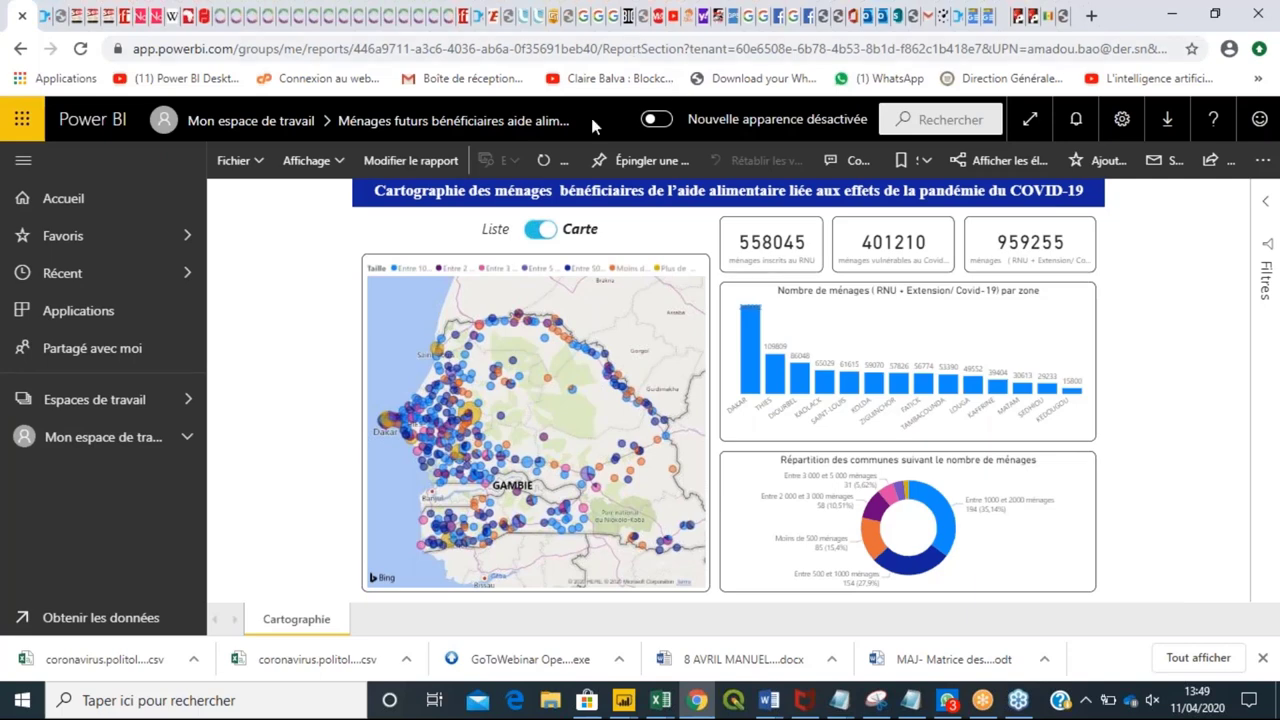
View the household mapping report in full screen, switch it from Carte to Liste and back, and leave full screen.
{"action": "left_click", "coordinate": [1030, 119]}
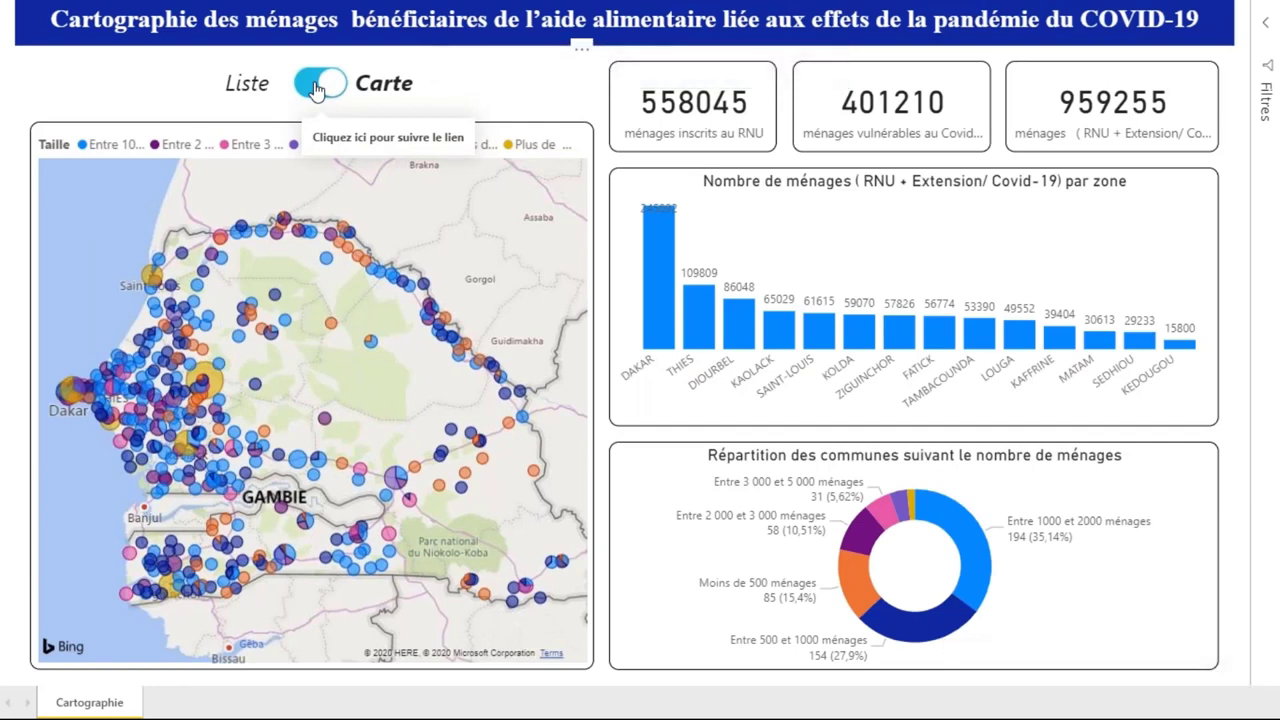
{"action": "left_click", "coordinate": [314, 88]}
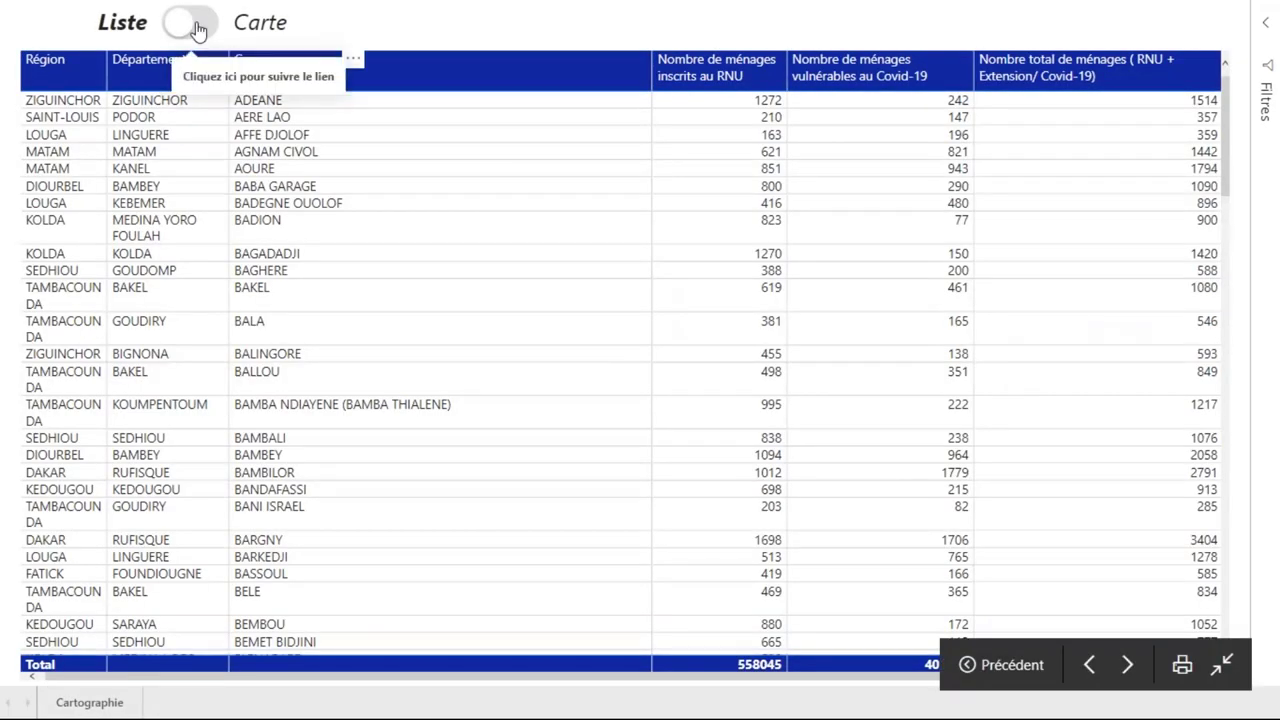
{"action": "left_click", "coordinate": [200, 28]}
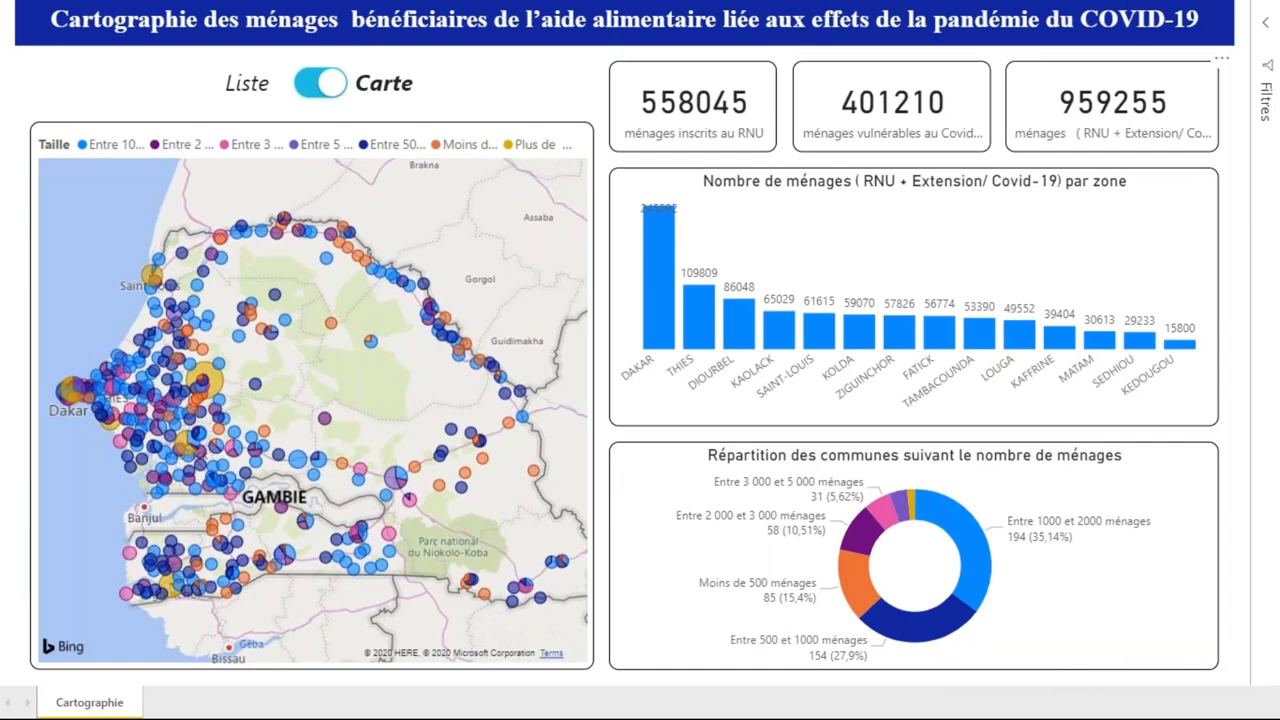
{"action": "key", "text": "Escape"}
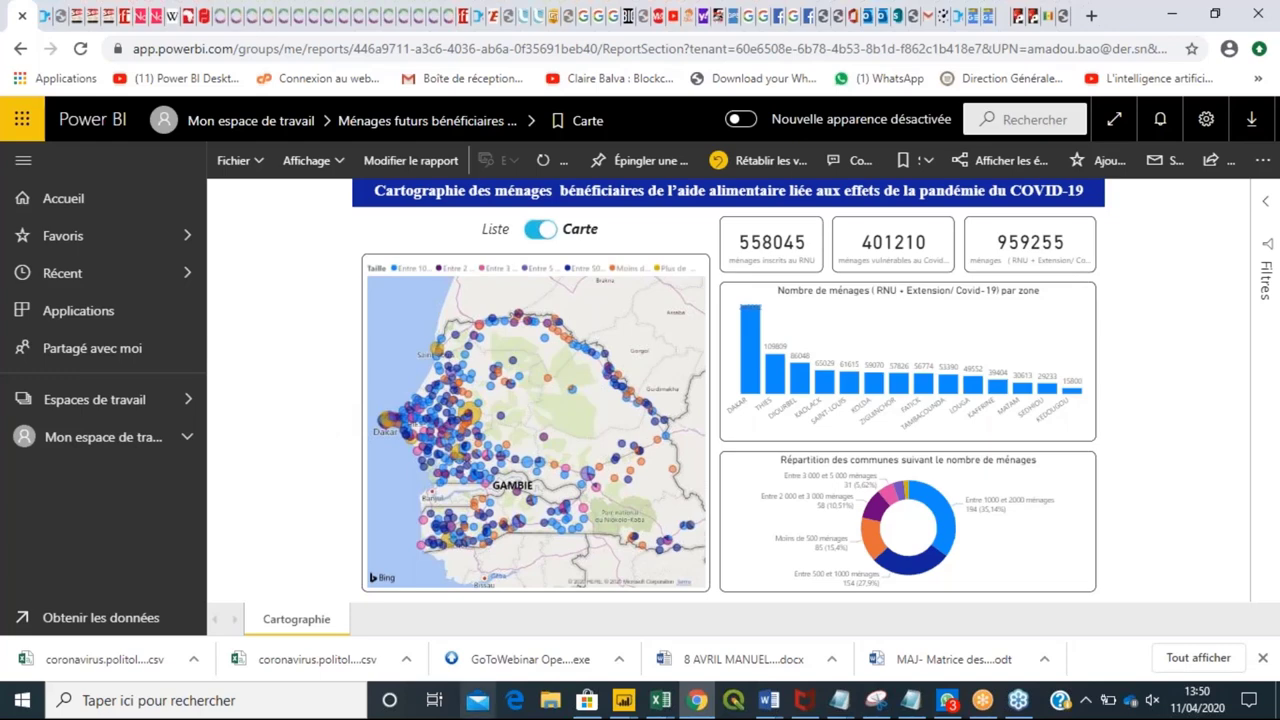
Switch to the TDB COVID 19 DER report in Power BI Desktop, dismiss the data source list and add a blank page.
{"action": "mouse_move", "coordinate": [612, 703]}
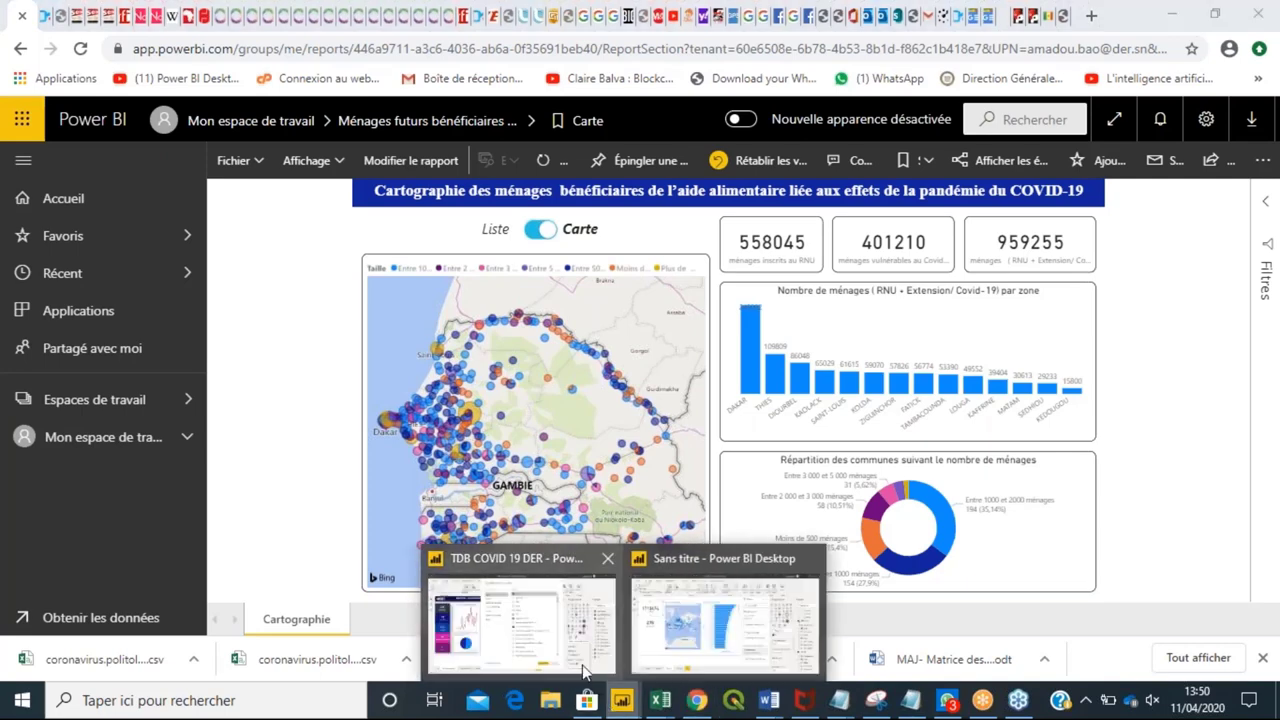
{"action": "left_click", "coordinate": [555, 633]}
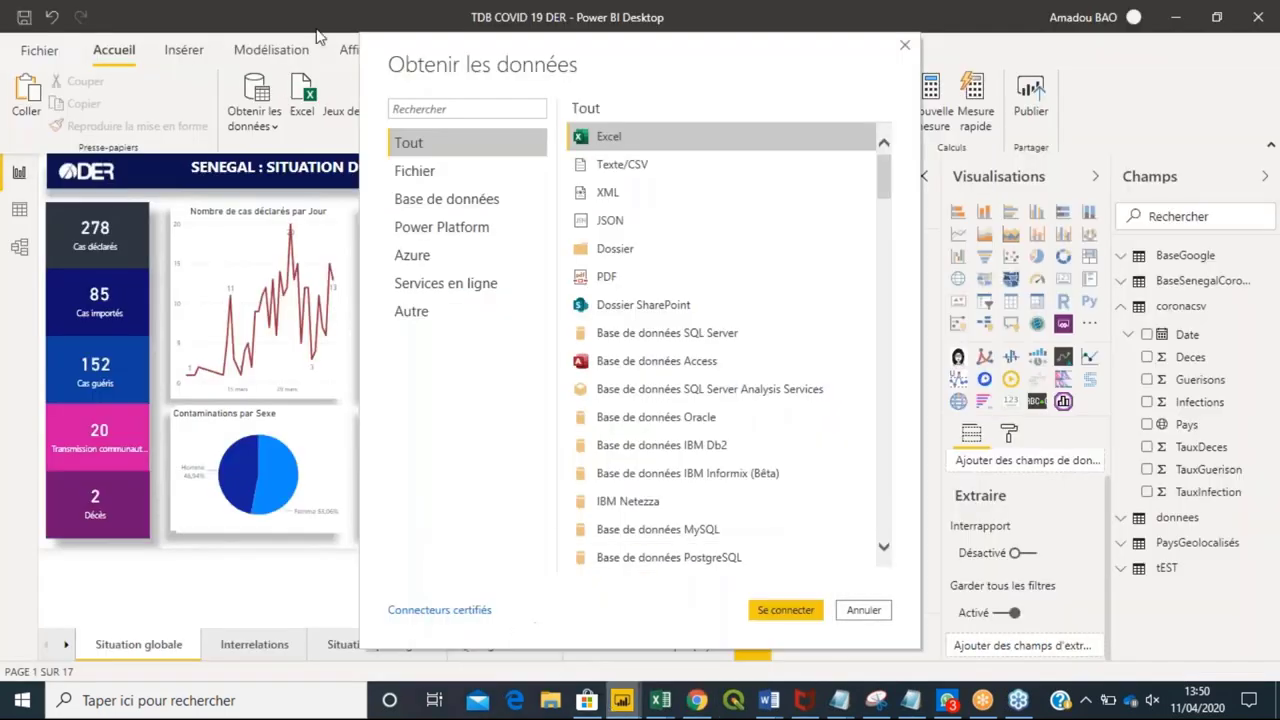
{"action": "left_click", "coordinate": [860, 612]}
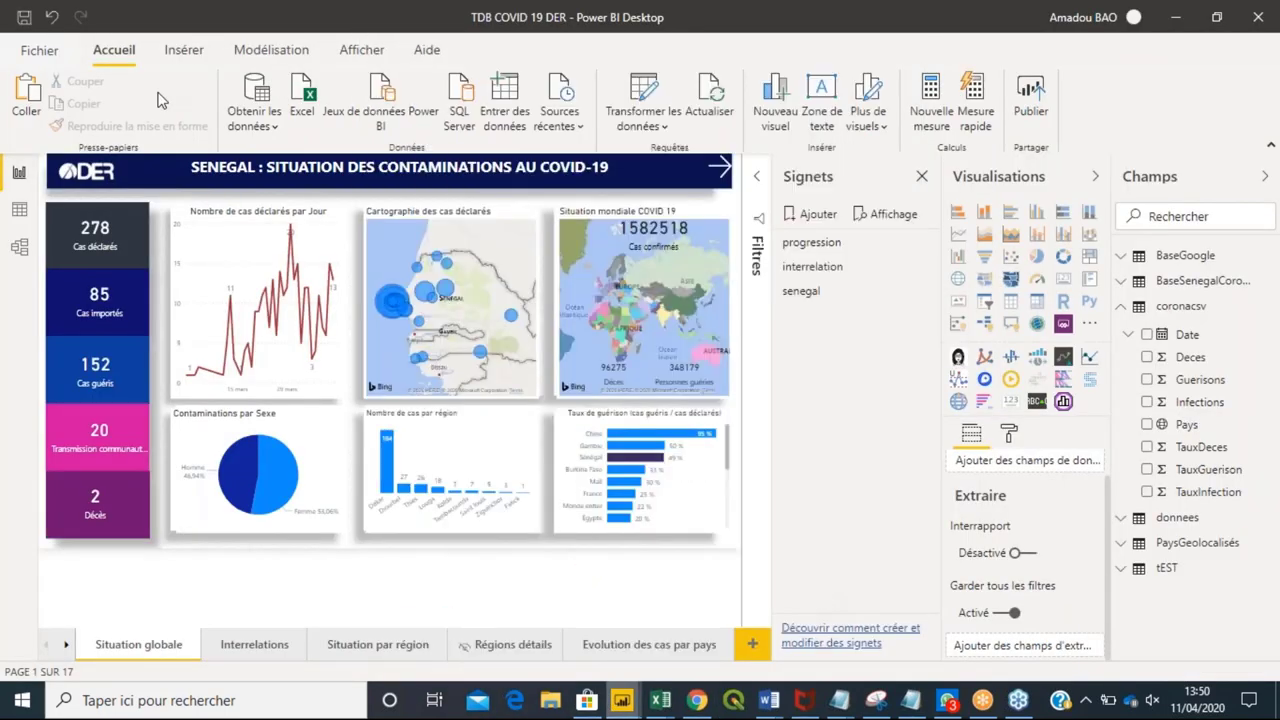
{"action": "left_click", "coordinate": [40, 51]}
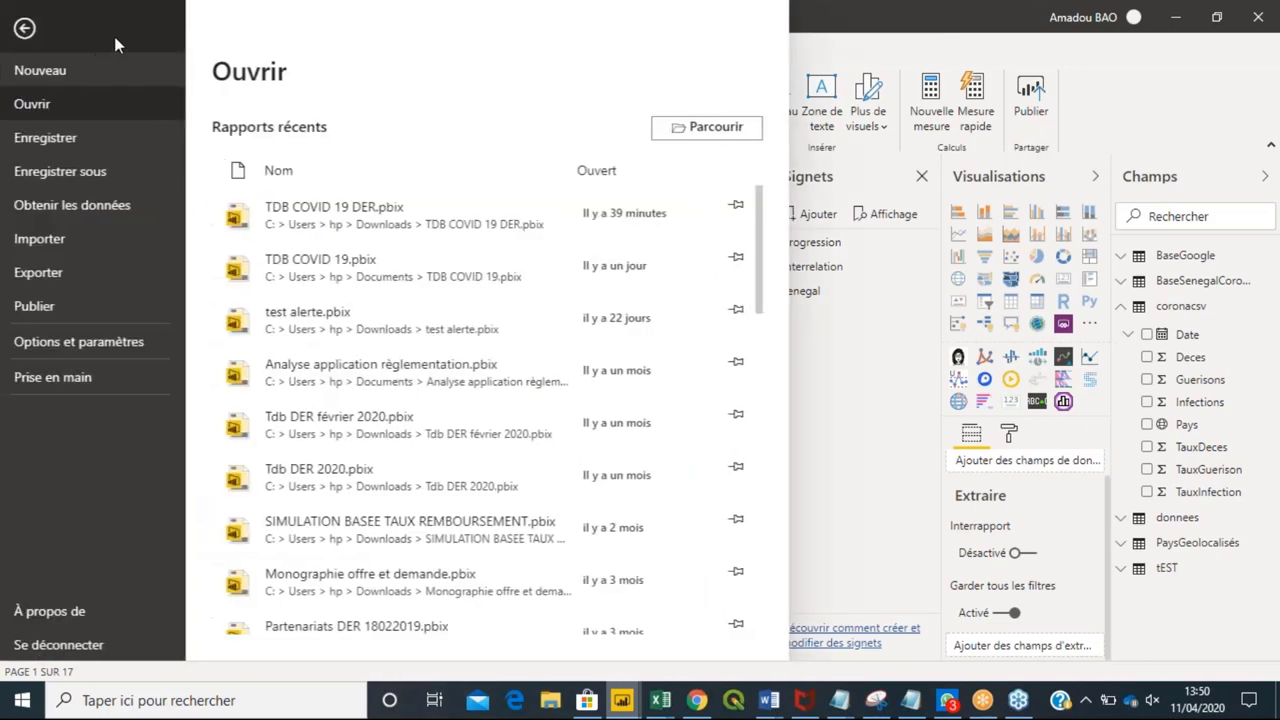
{"action": "key", "text": "Escape"}
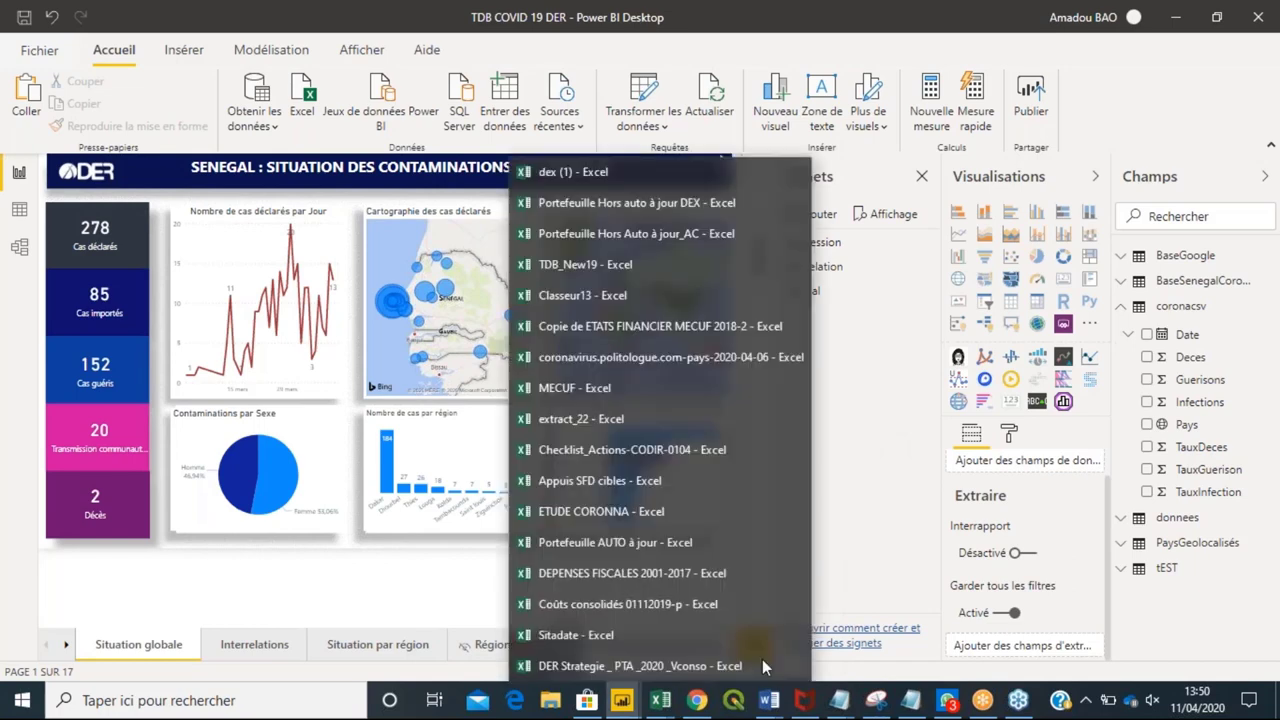
{"action": "left_click", "coordinate": [752, 645]}
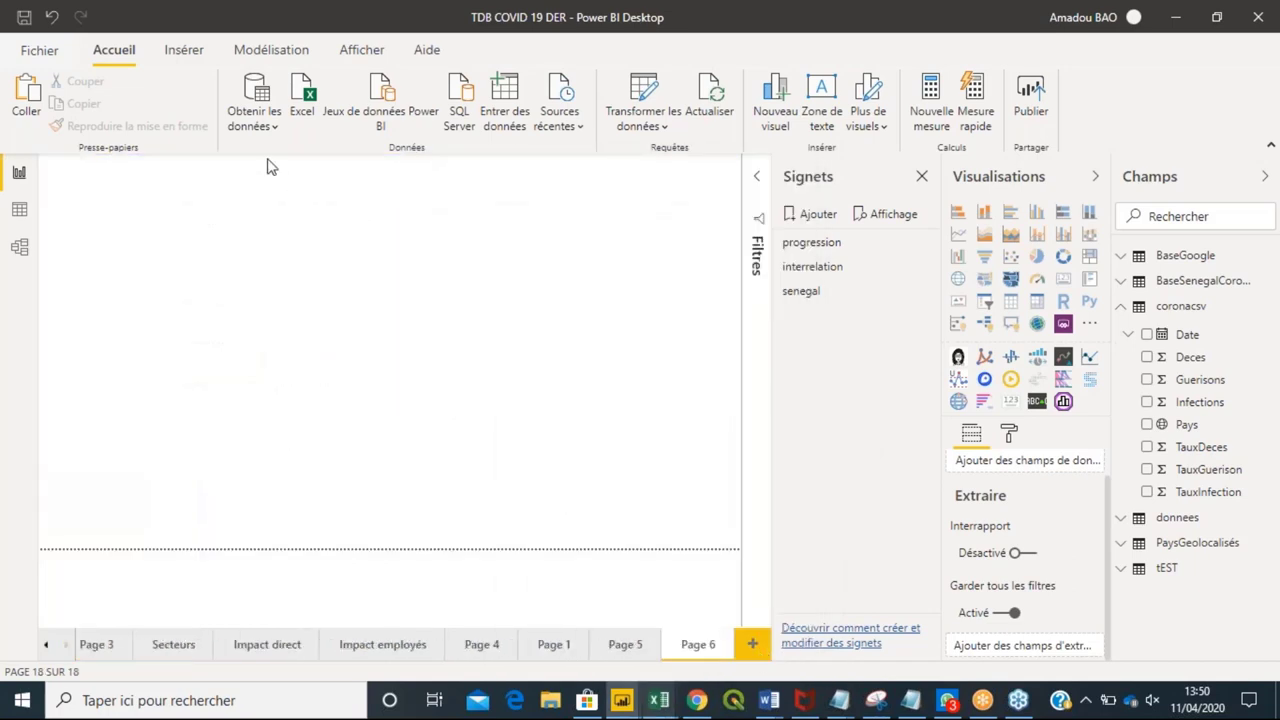
Insert the GAUCHE TOGGLE image from the Téléchargements folder on the new blank page.
{"action": "left_click", "coordinate": [182, 49]}
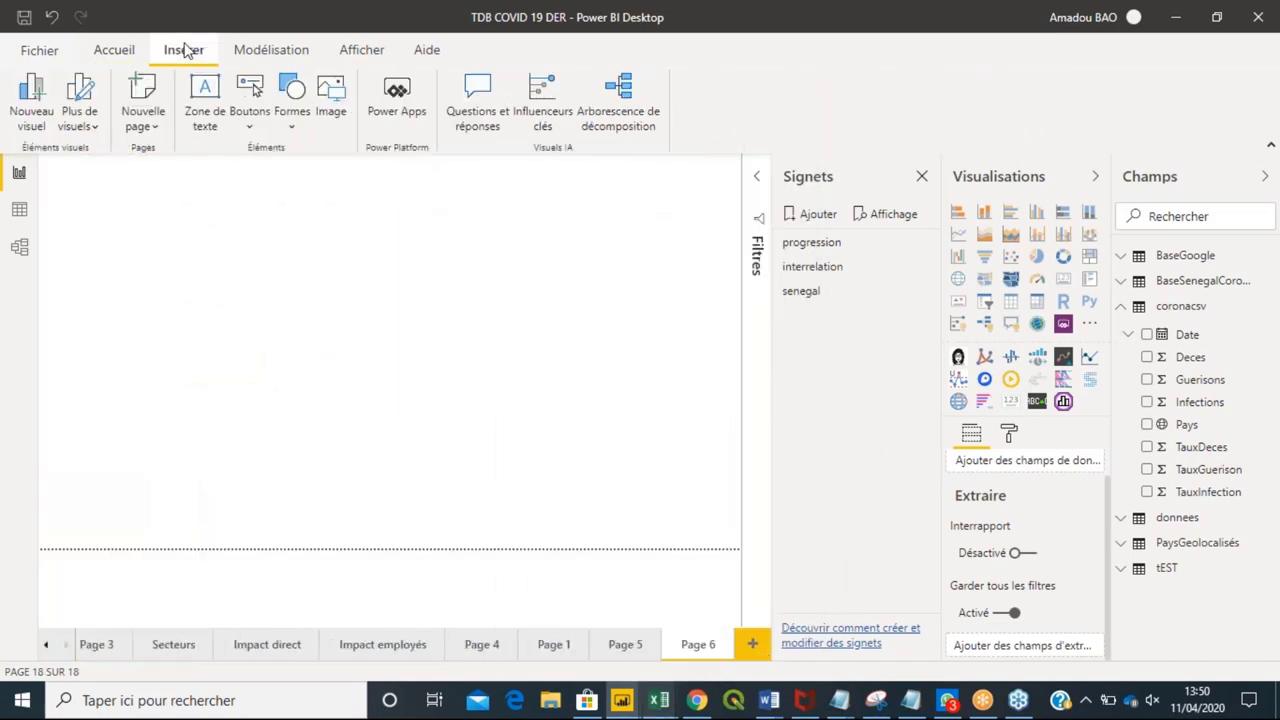
{"action": "left_click", "coordinate": [333, 112]}
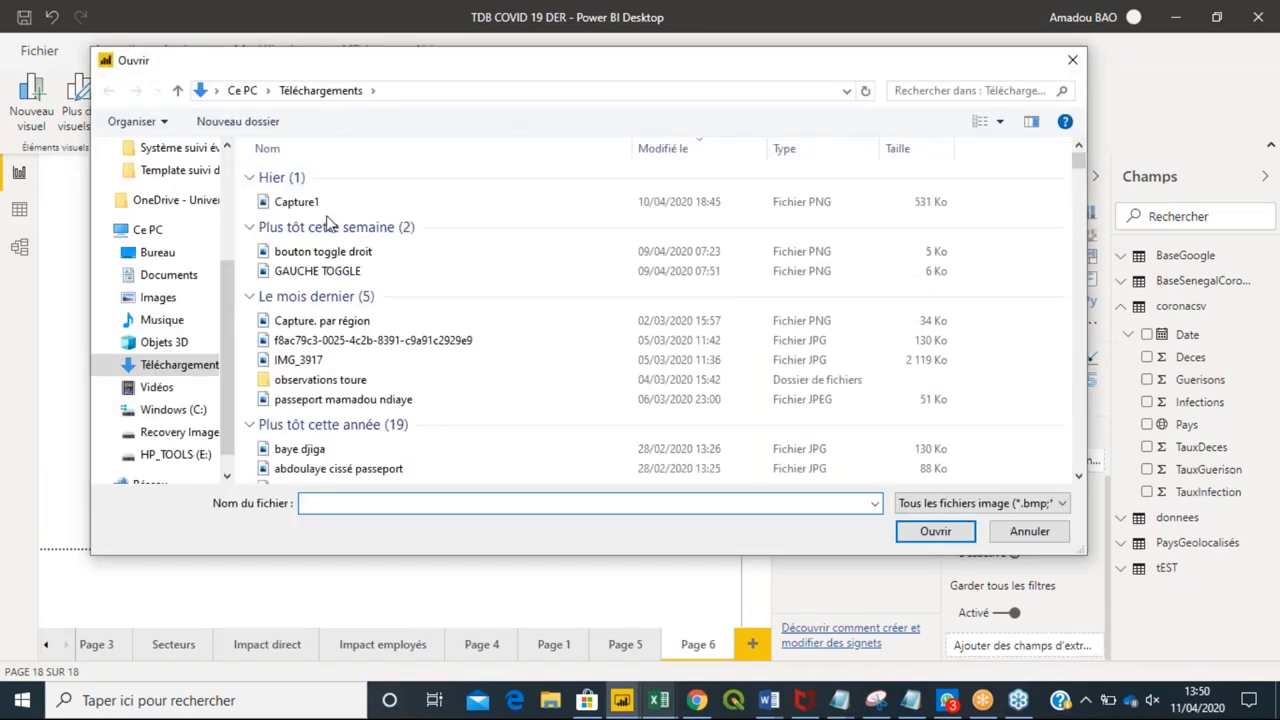
{"action": "left_click", "coordinate": [321, 257]}
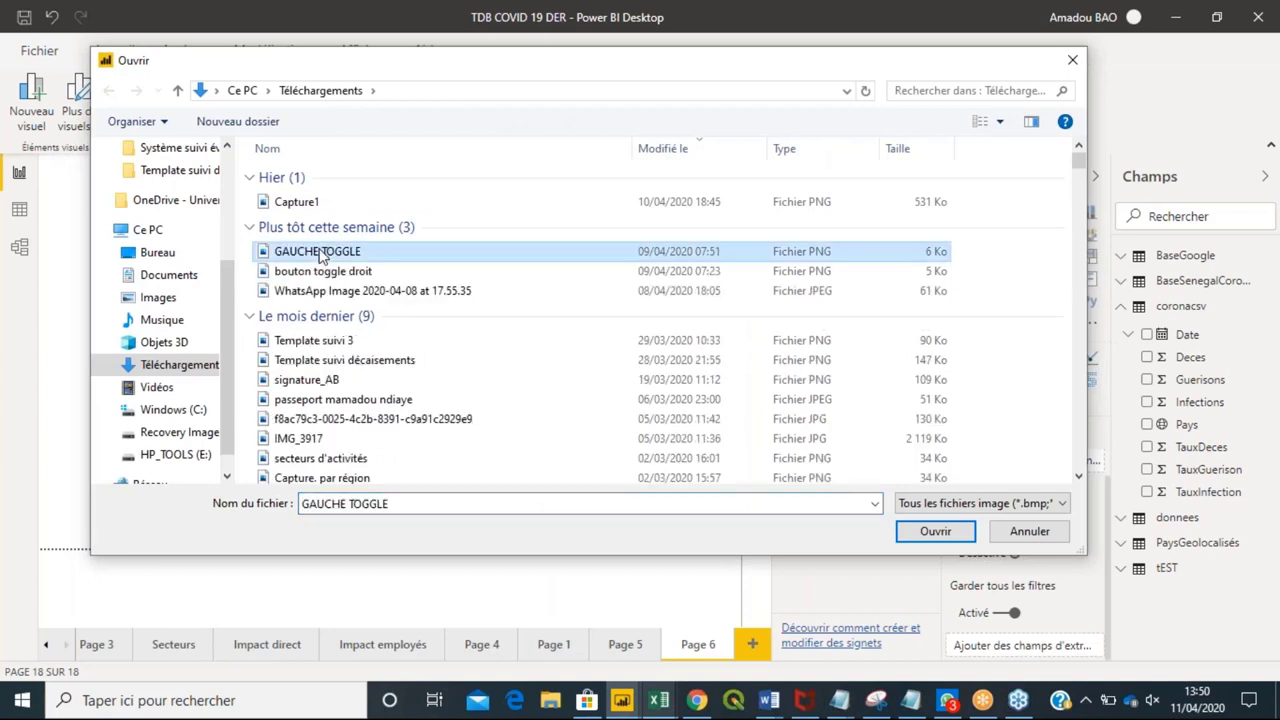
{"action": "double_click", "coordinate": [321, 257]}
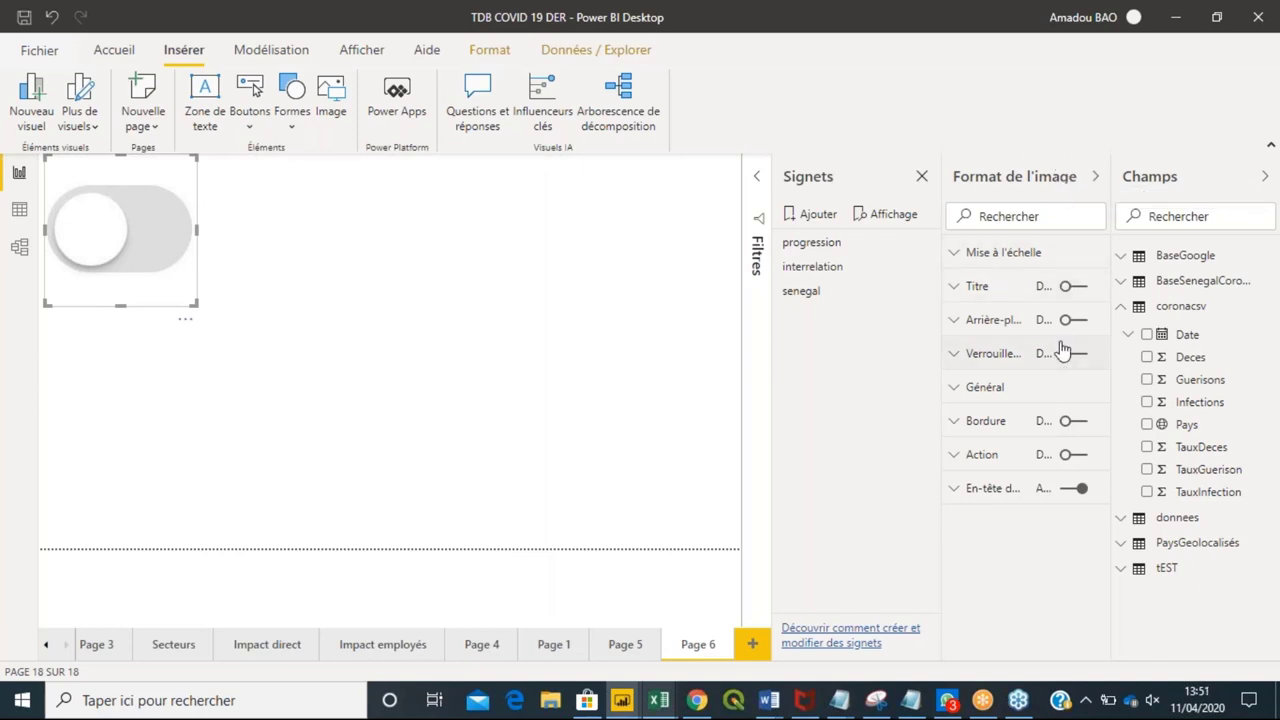
Enable the toggle image's action with type Signet and link it to the interrelation bookmark.
{"action": "left_click", "coordinate": [1069, 463]}
{"action": "left_click", "coordinate": [958, 456]}
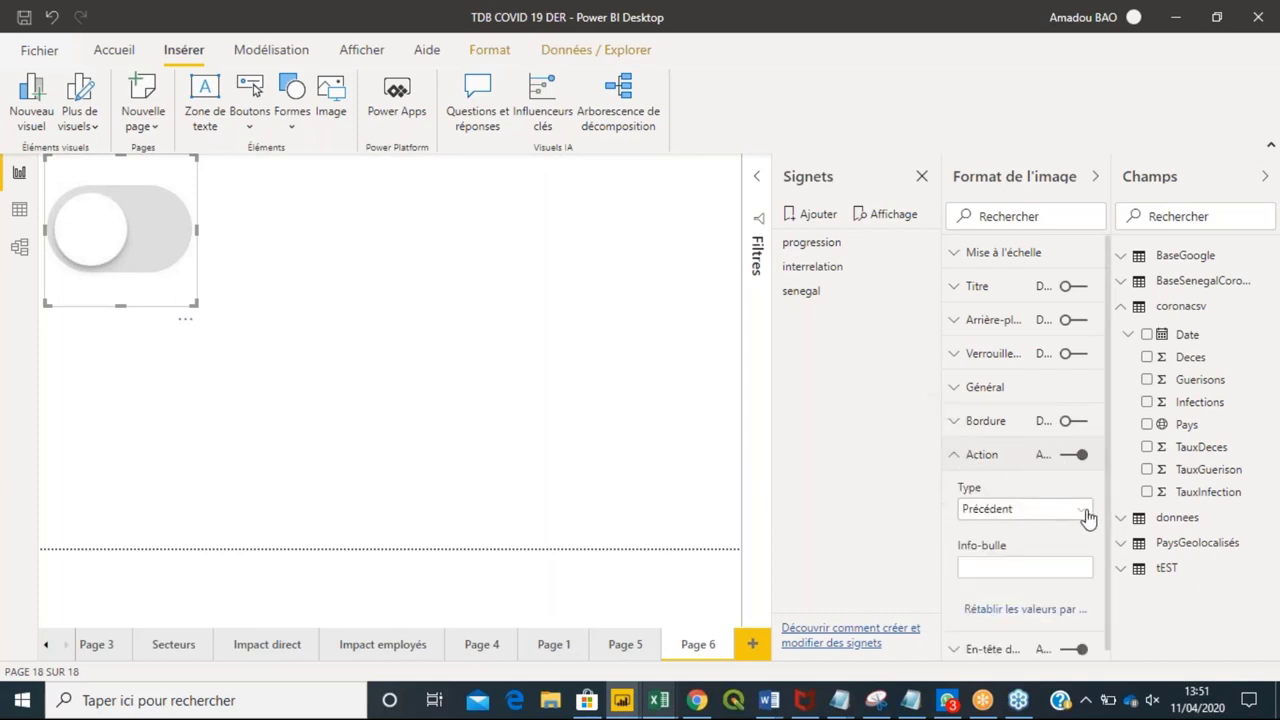
{"action": "left_click", "coordinate": [1087, 515]}
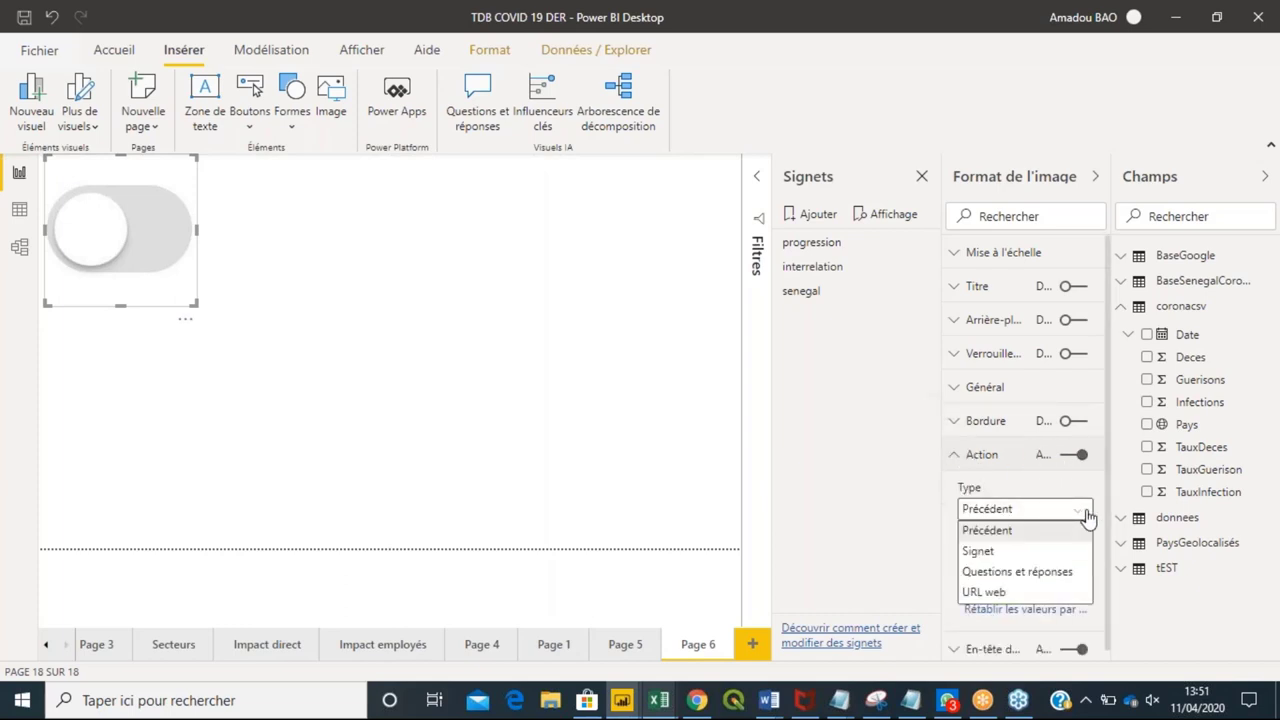
{"action": "left_click", "coordinate": [1050, 552]}
{"action": "left_click", "coordinate": [1077, 576]}
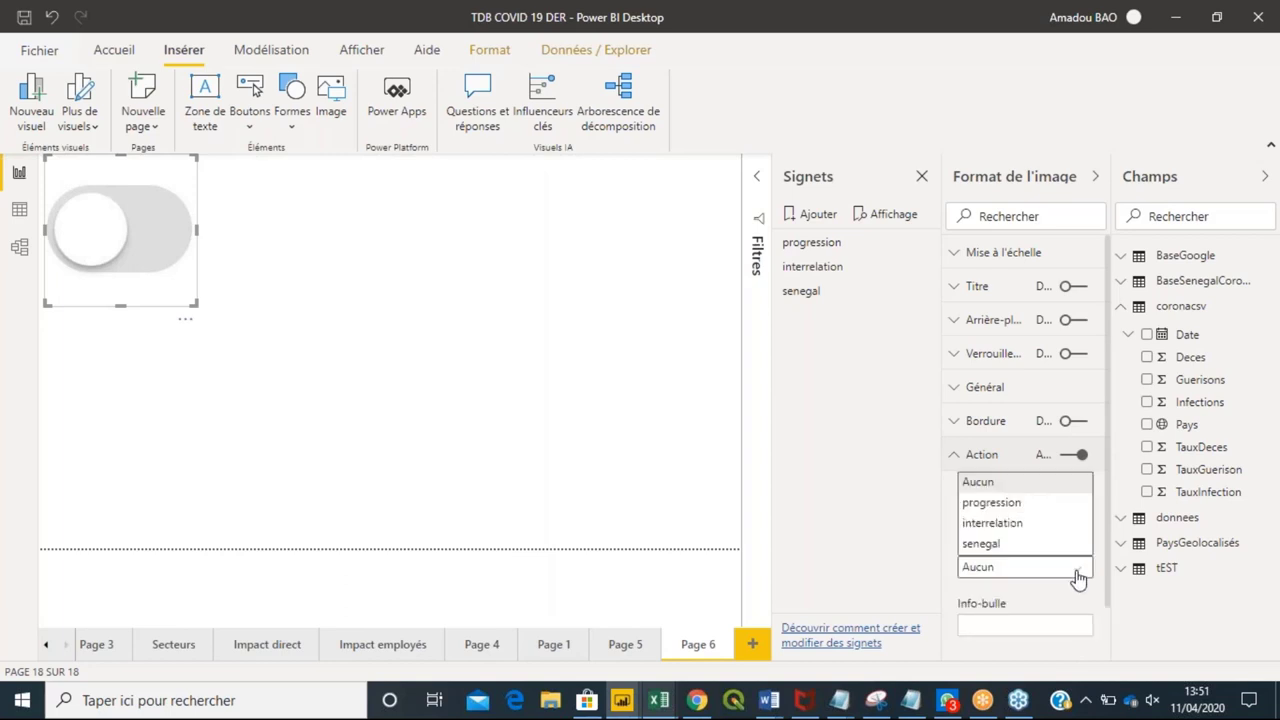
{"action": "left_click", "coordinate": [1026, 531]}
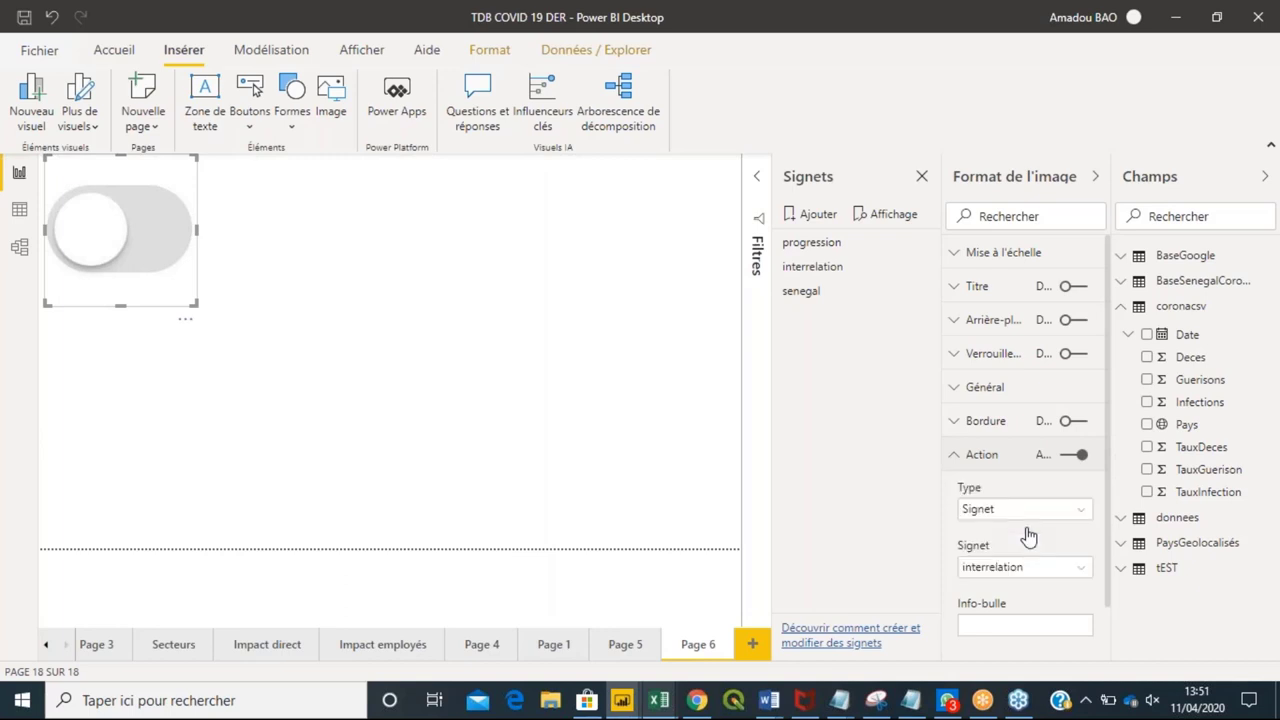
Test the toggle image by following its link to the interrelation bookmark, and return to Page 6.
{"action": "left_click", "coordinate": [265, 242]}
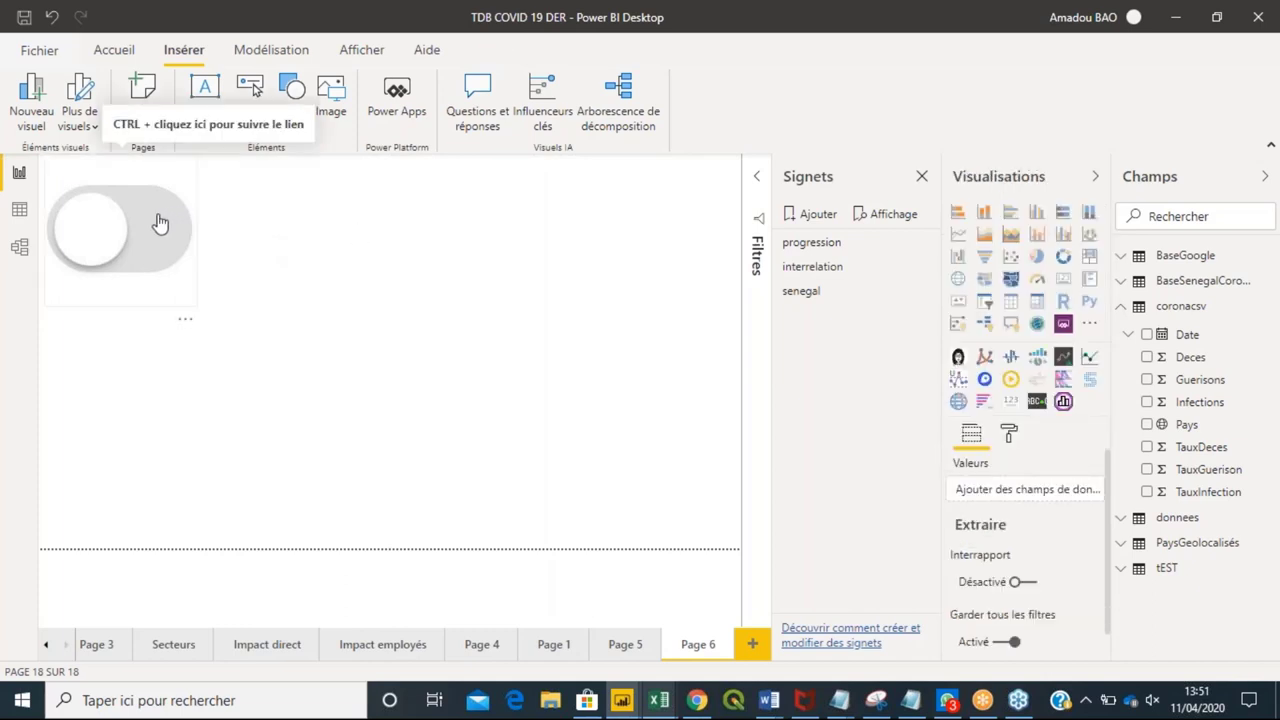
{"action": "left_click", "coordinate": [160, 224], "text": "ctrl"}
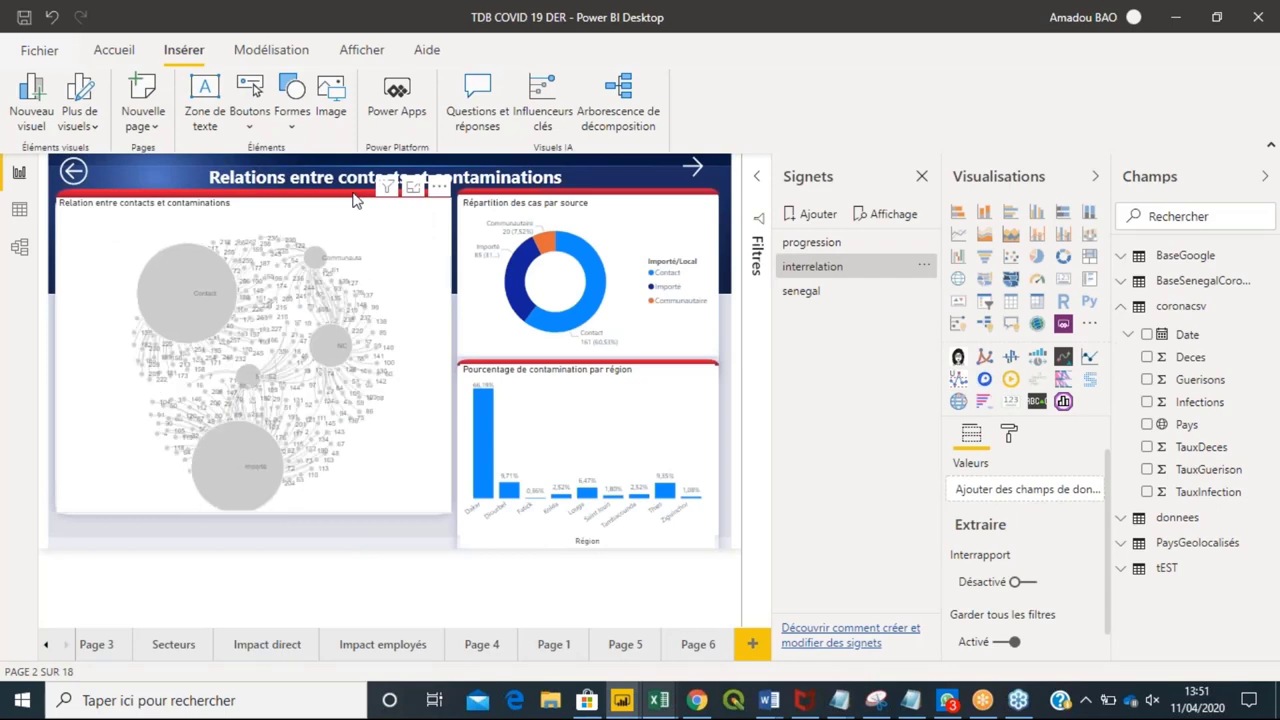
{"action": "left_click", "coordinate": [76, 172], "text": "ctrl"}
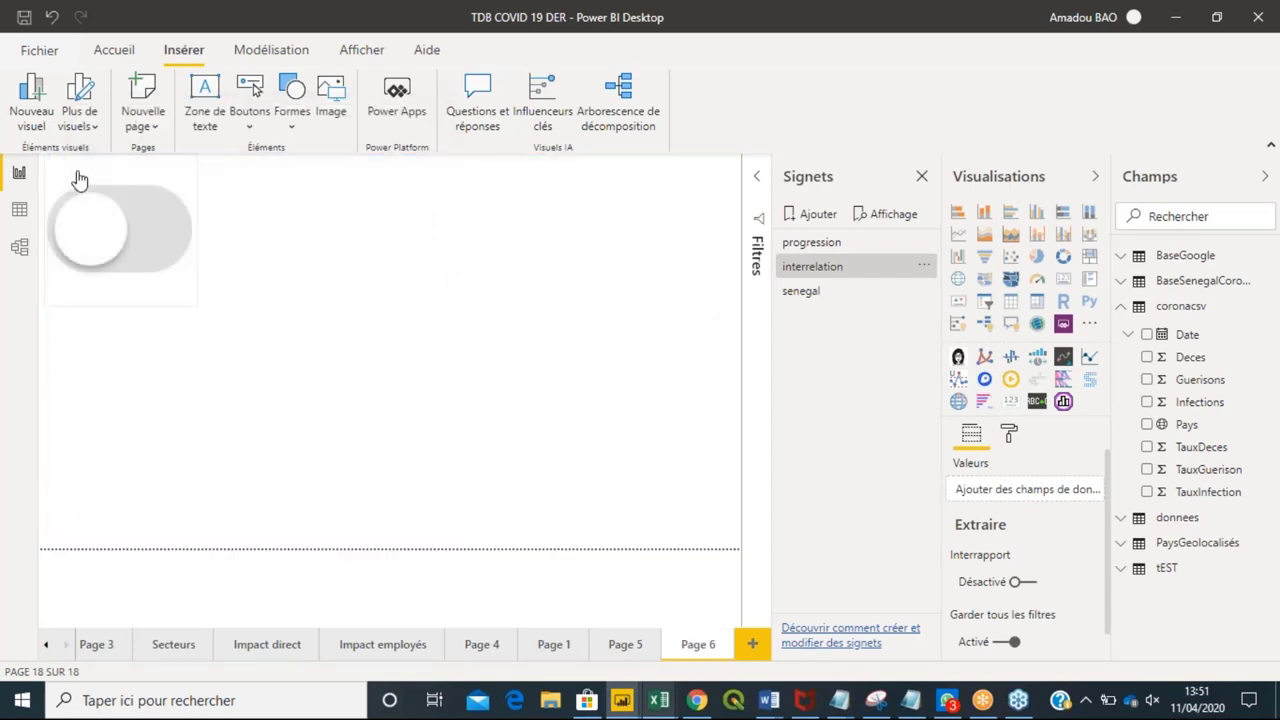
Check the scaling option of the toggle image on Page 6.
{"action": "left_click", "coordinate": [196, 268]}
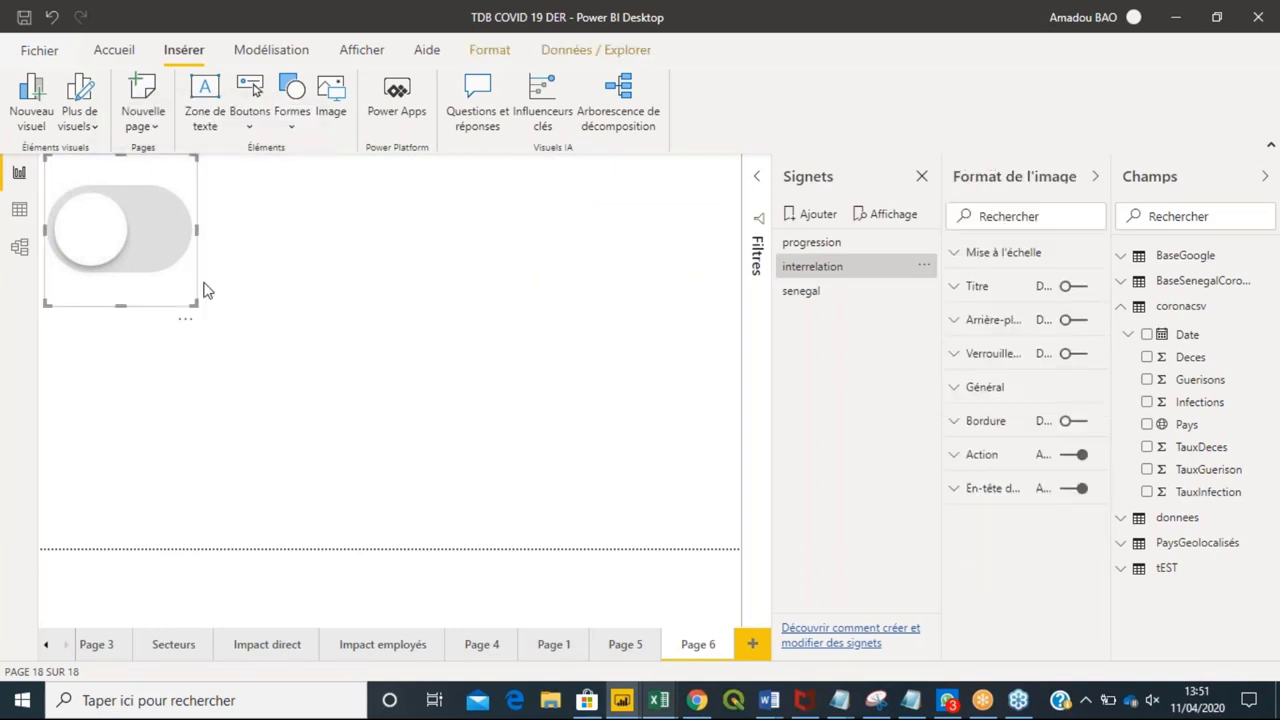
{"action": "left_click", "coordinate": [1025, 257]}
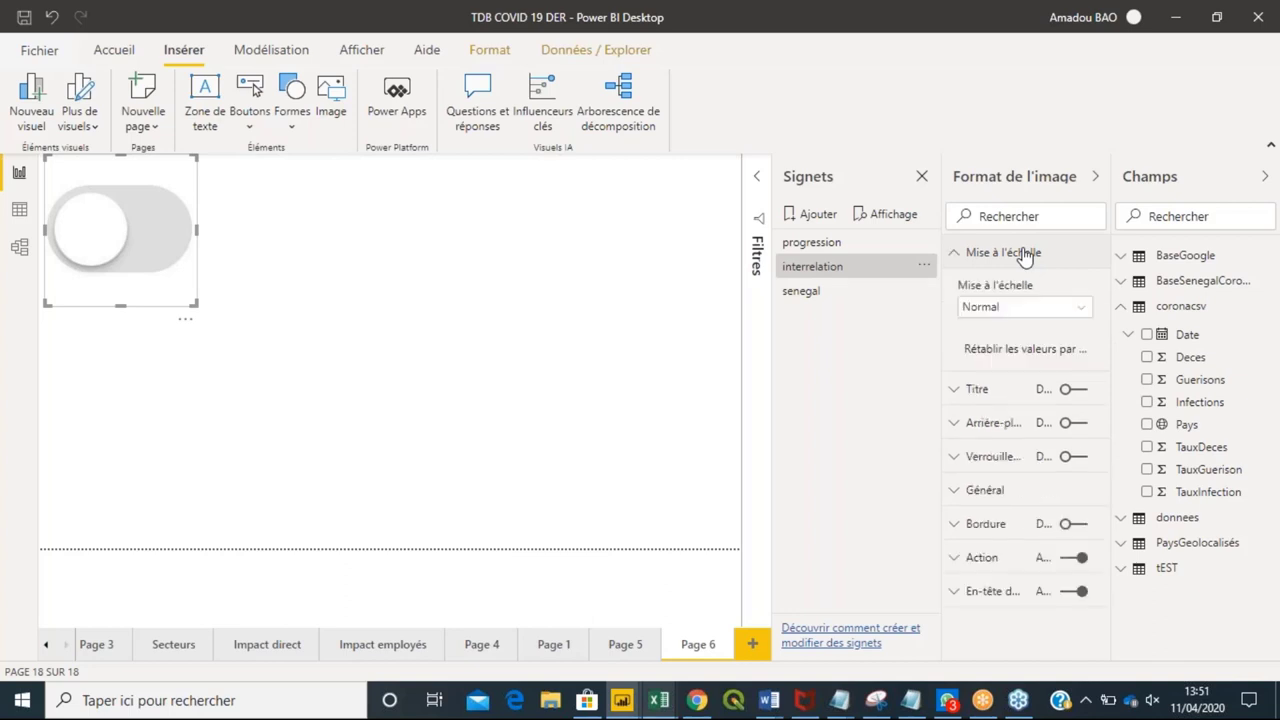
{"action": "left_click", "coordinate": [615, 307]}
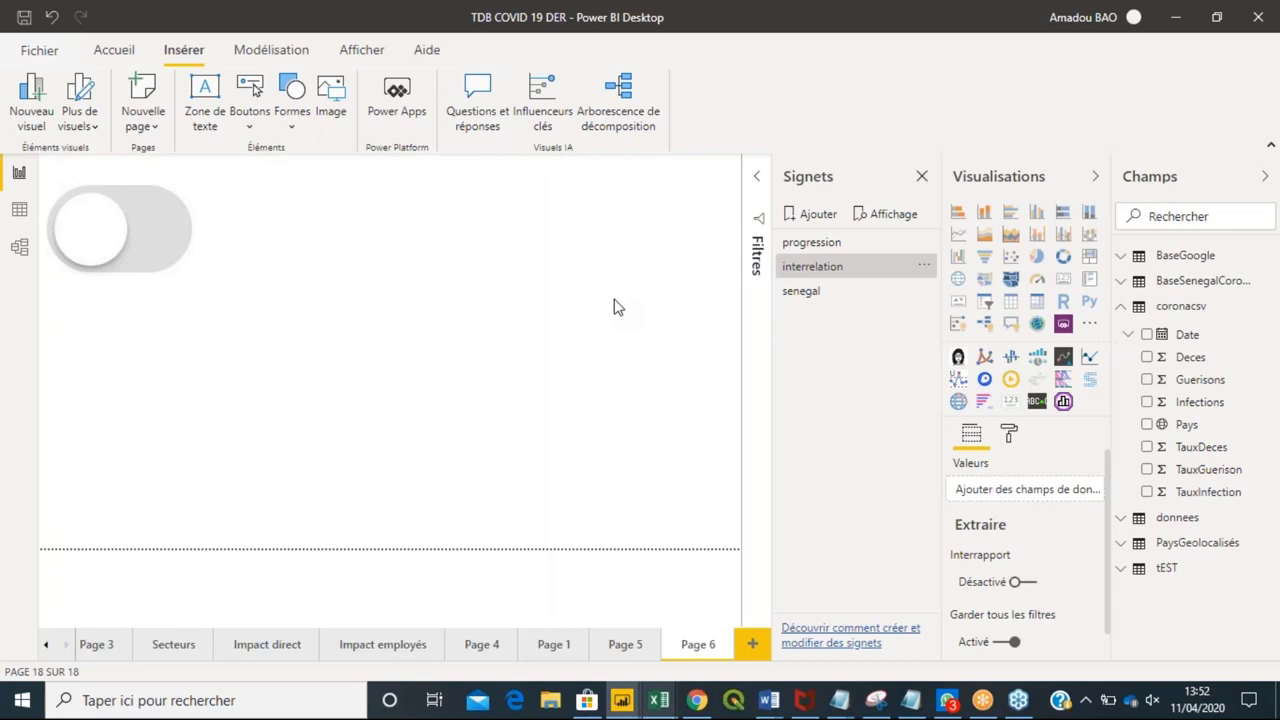
Return to the Situation globale page at the start of the report.
{"action": "left_click", "coordinate": [45, 647]}
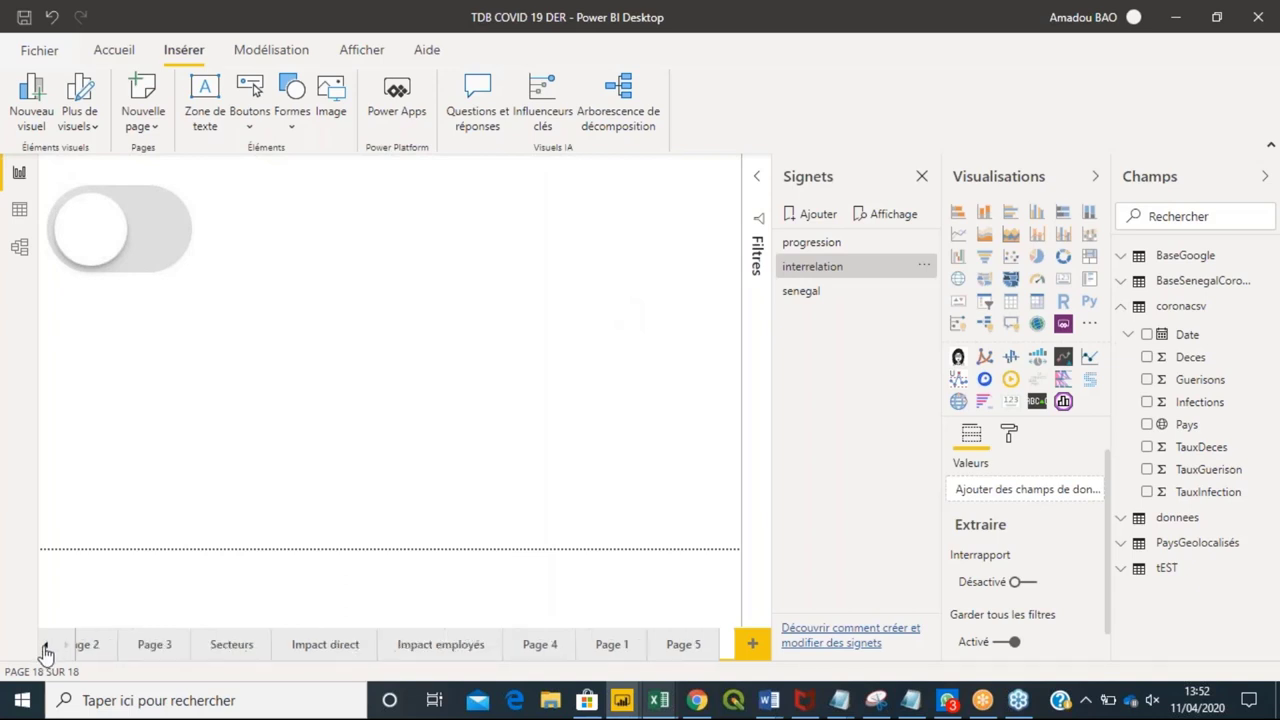
{"action": "left_click", "coordinate": [45, 647]}
{"action": "left_click", "coordinate": [45, 647]}
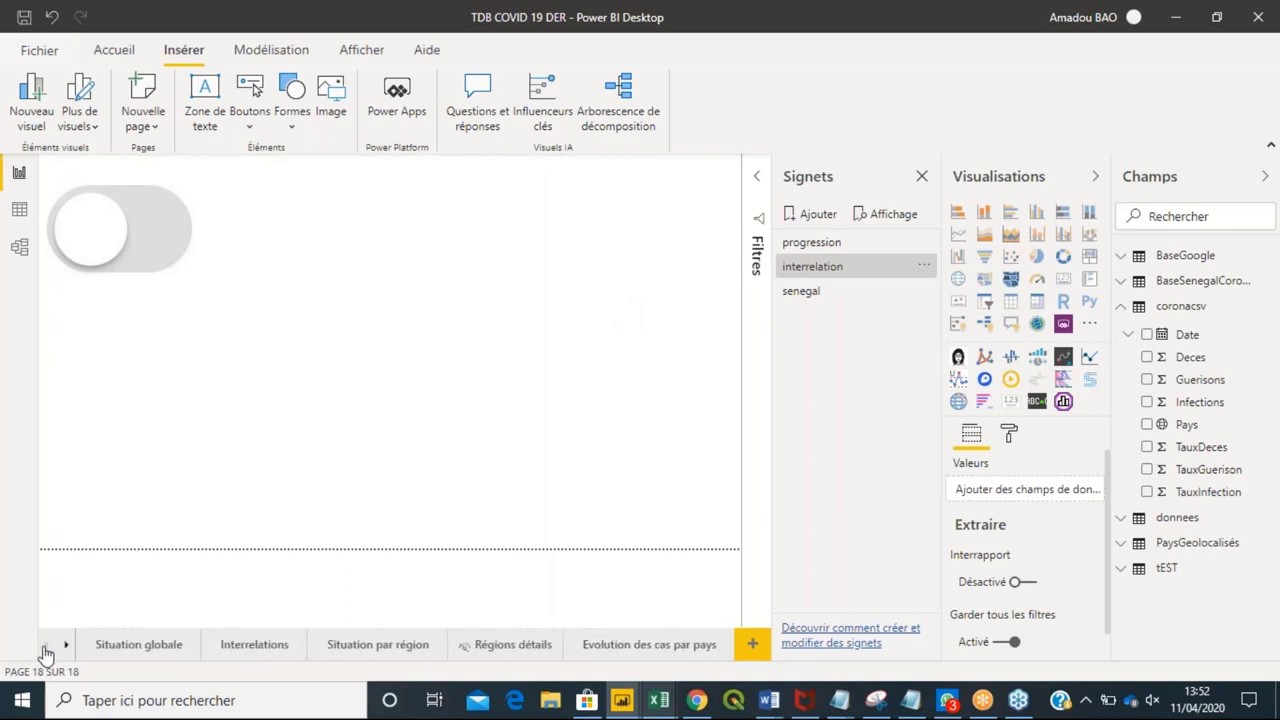
{"action": "left_click", "coordinate": [130, 648]}
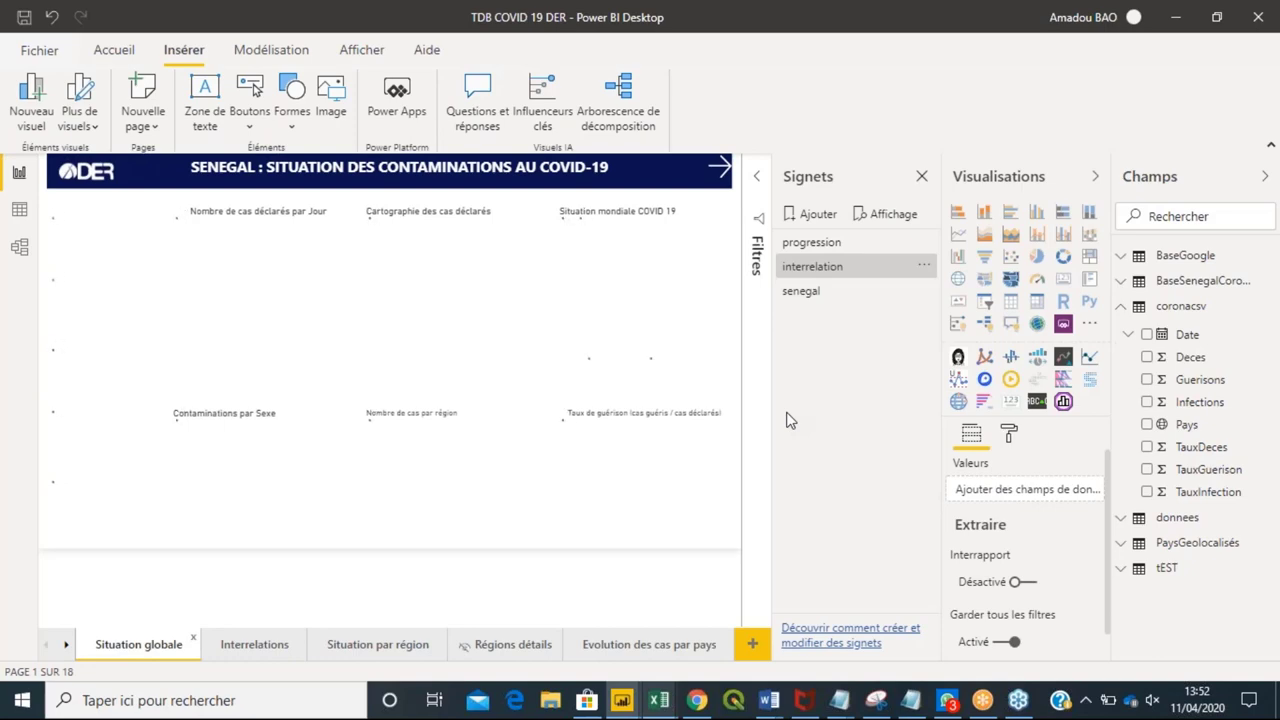
Switch to Chrome and show the Power BI Days Avril 2020 SharePoint site.
{"action": "mouse_move", "coordinate": [697, 700]}
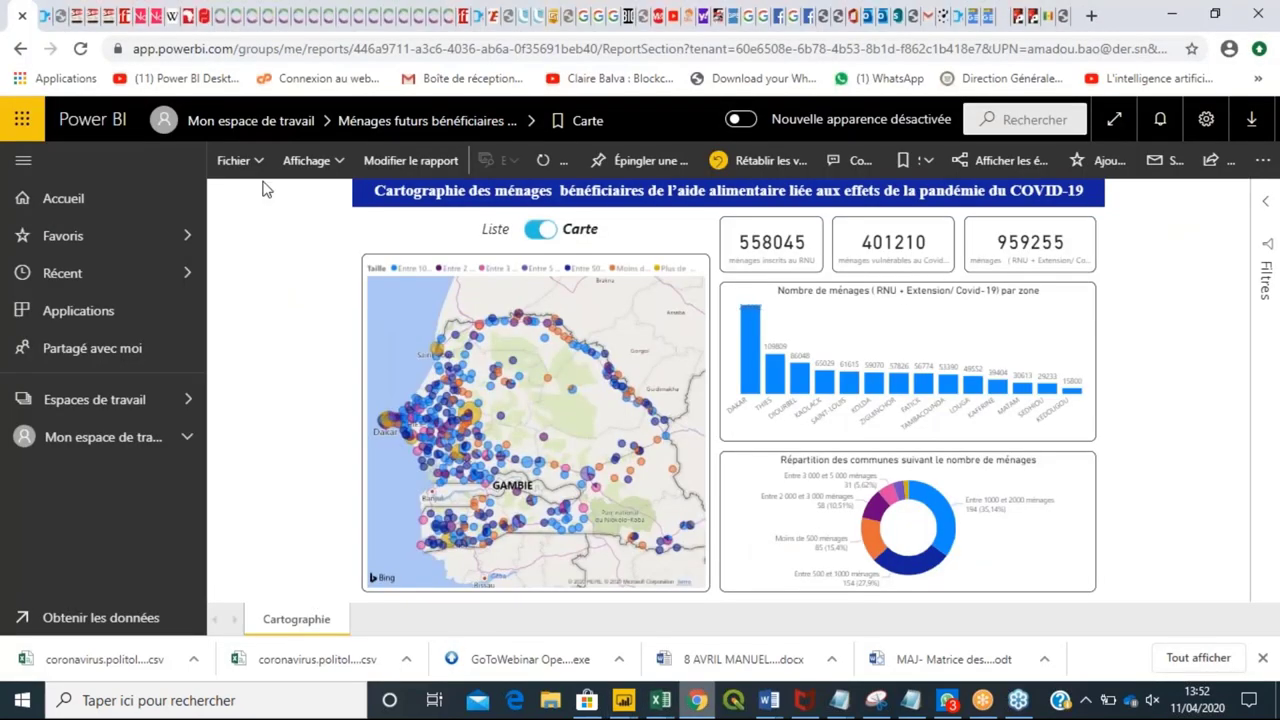
{"action": "left_click", "coordinate": [725, 645]}
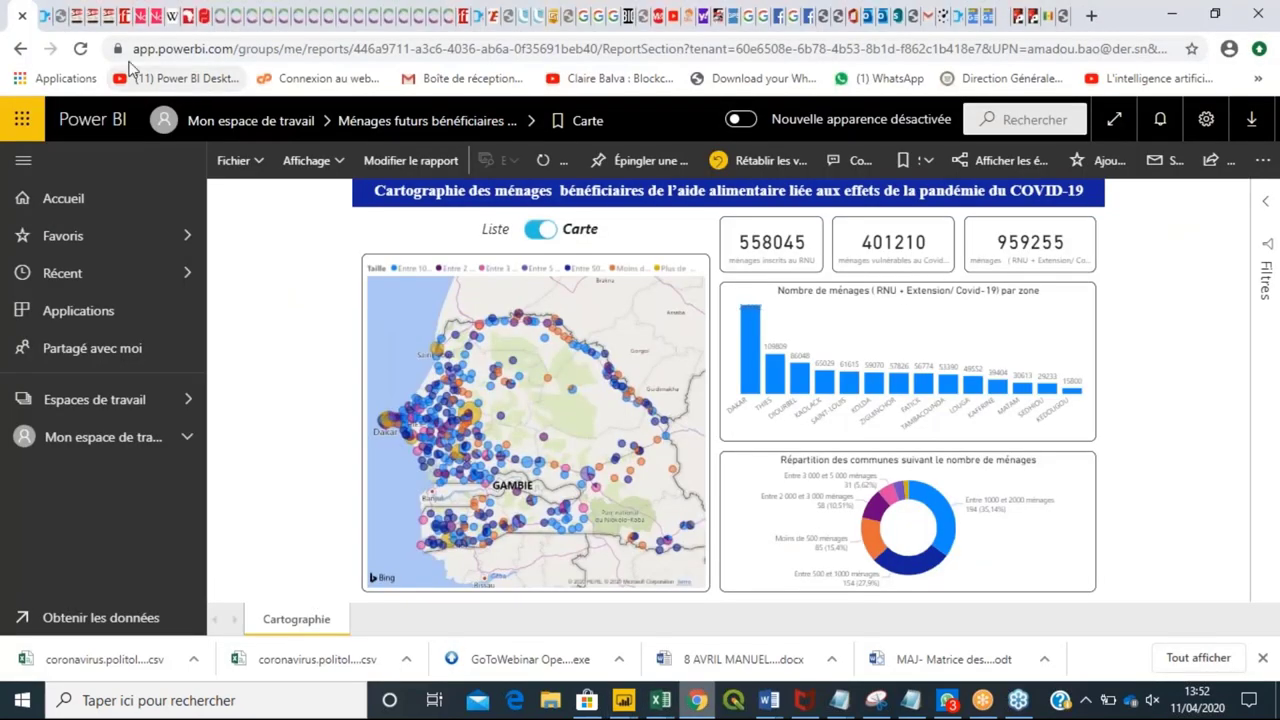
{"action": "left_click", "coordinate": [20, 121]}
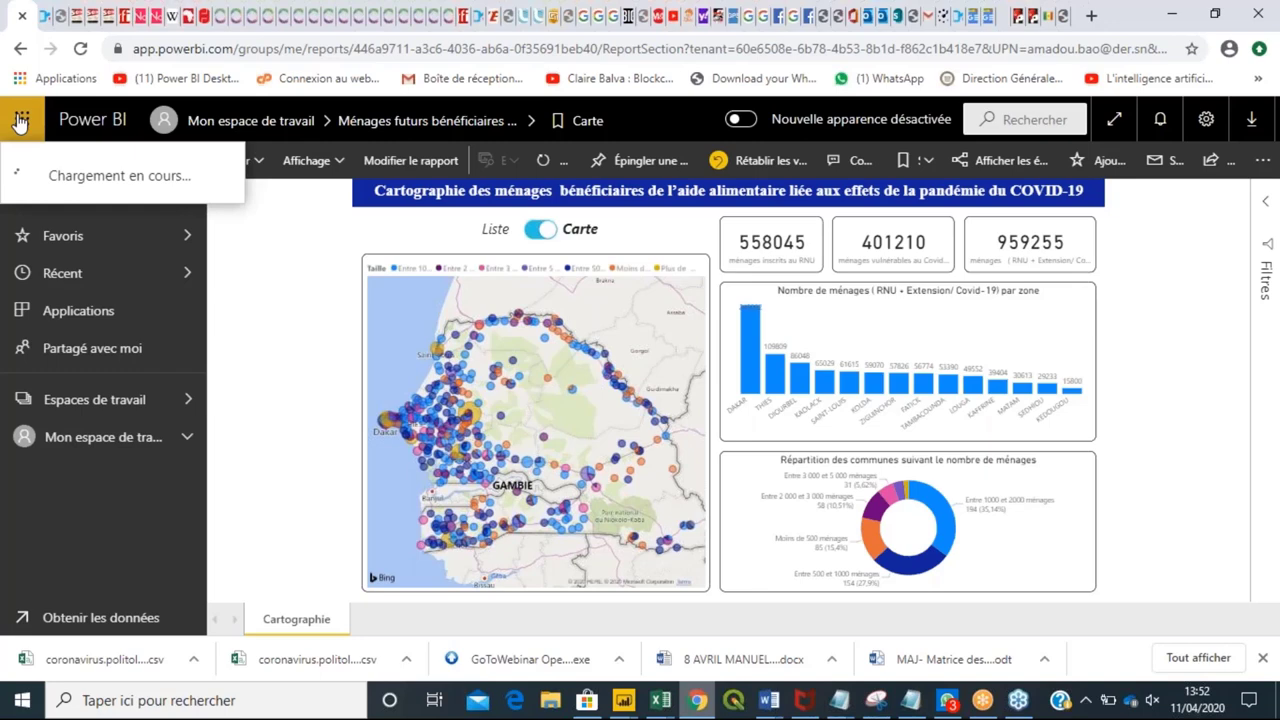
{"action": "left_click", "coordinate": [895, 20]}
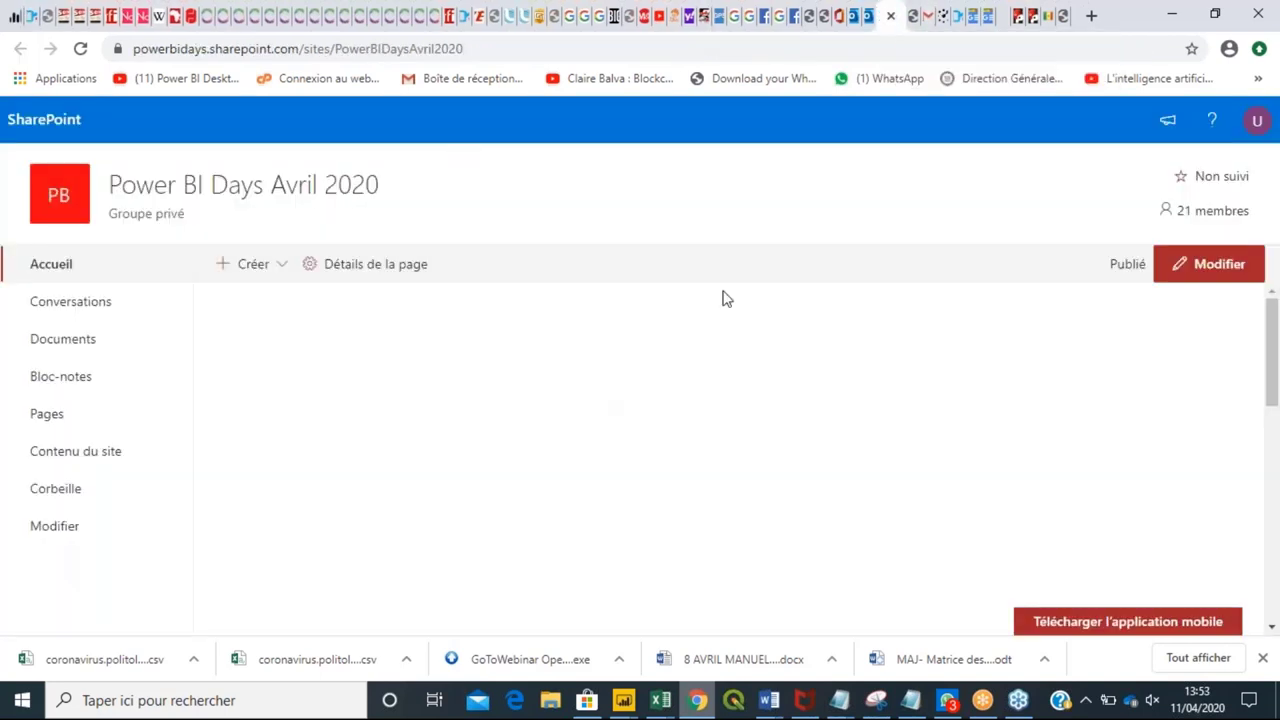
Show the Power BI Days Avril 2020 group messages in the Outlook mailbox.
{"action": "left_click", "coordinate": [856, 20]}
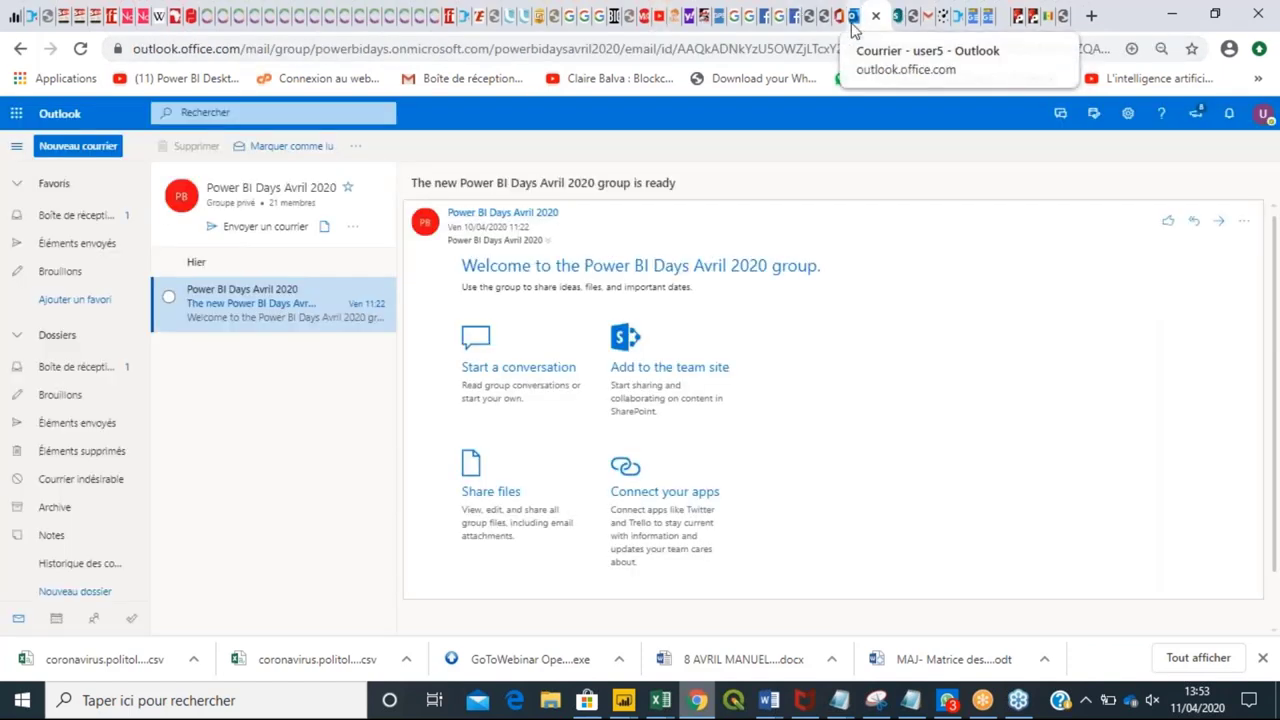
{"action": "left_click", "coordinate": [842, 18]}
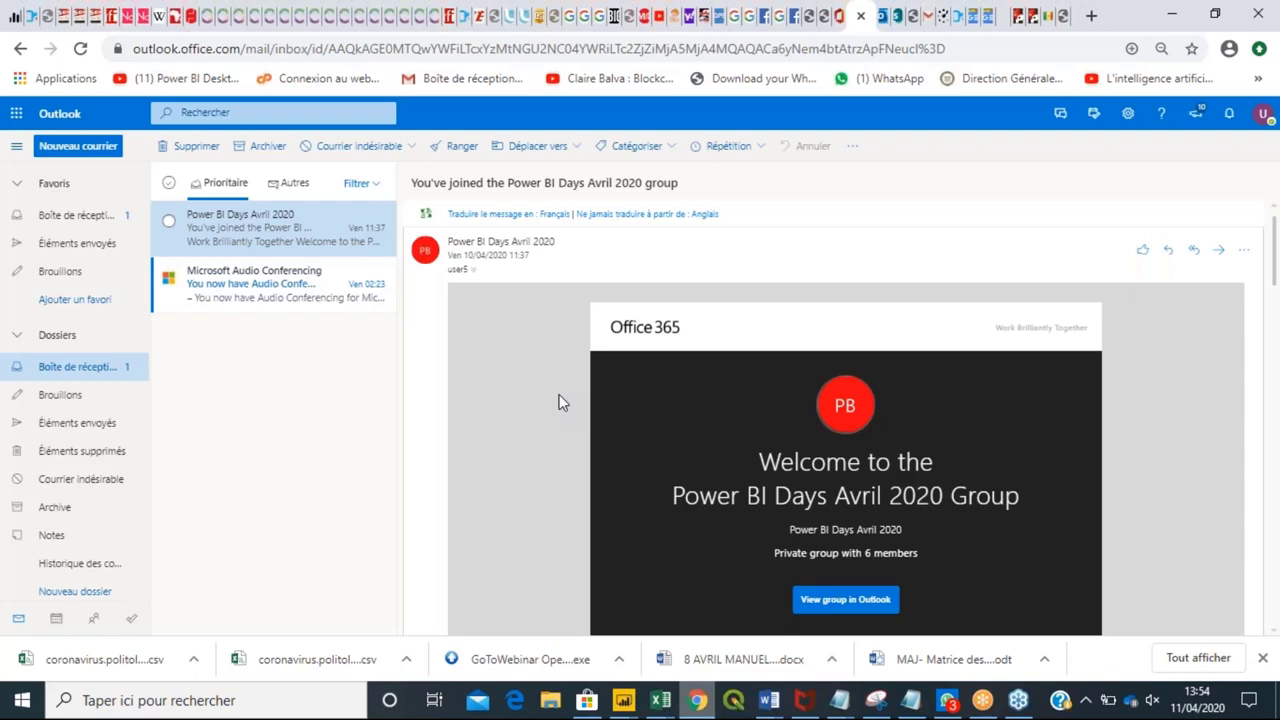
Switch to Edge, search the web for "appsource microsoft" and open the Microsoft AppSource site.
{"action": "left_click", "coordinate": [516, 700]}
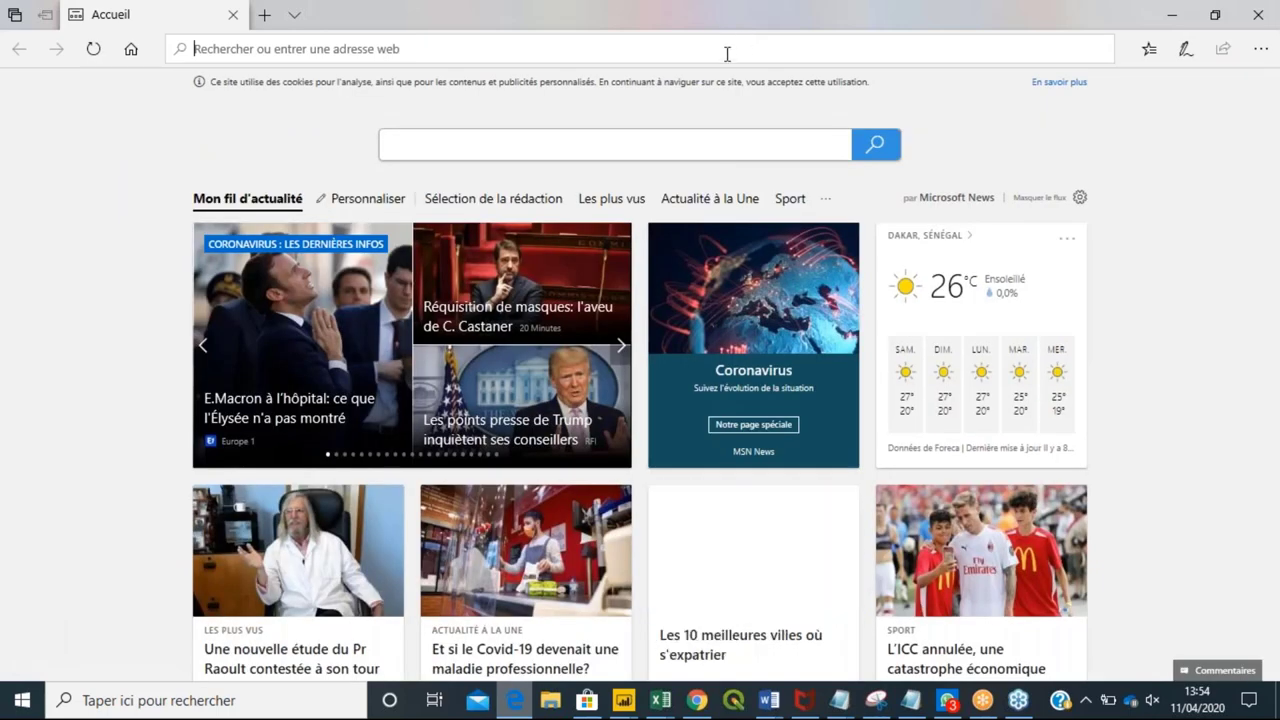
{"action": "type", "text": "sh"}
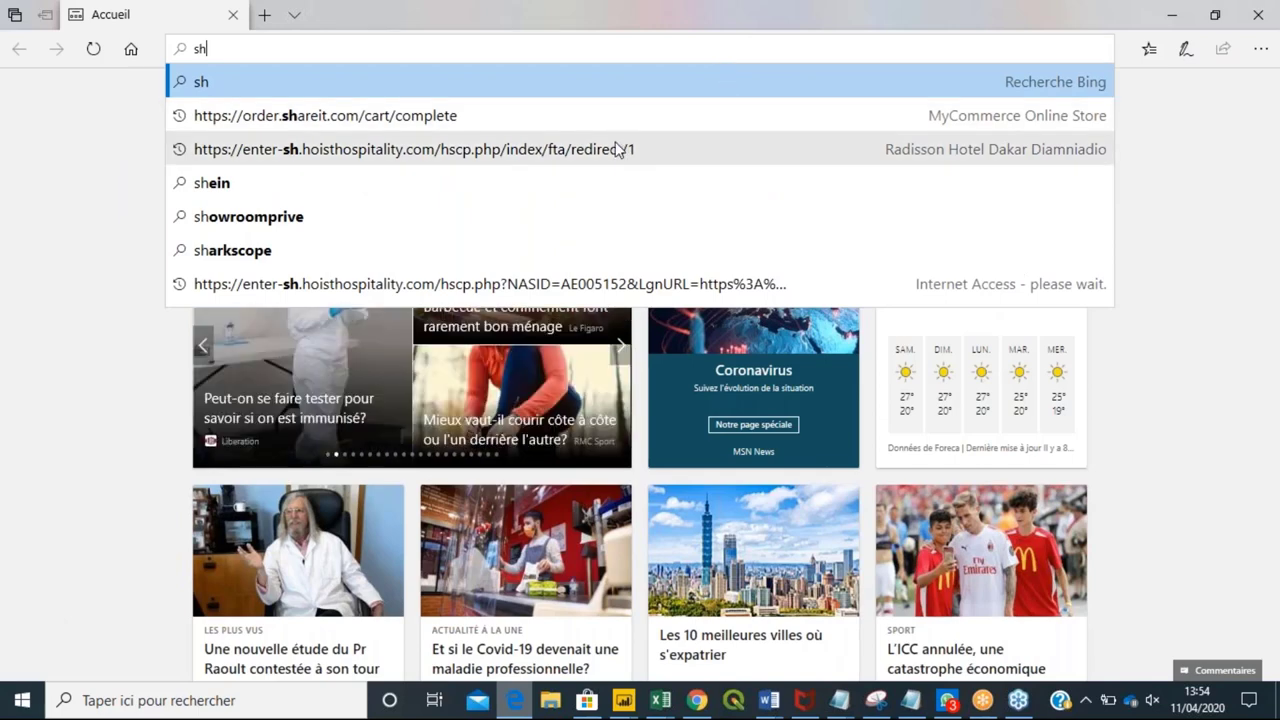
{"action": "key", "text": "BackSpace"}
{"action": "key", "text": "BackSpace"}
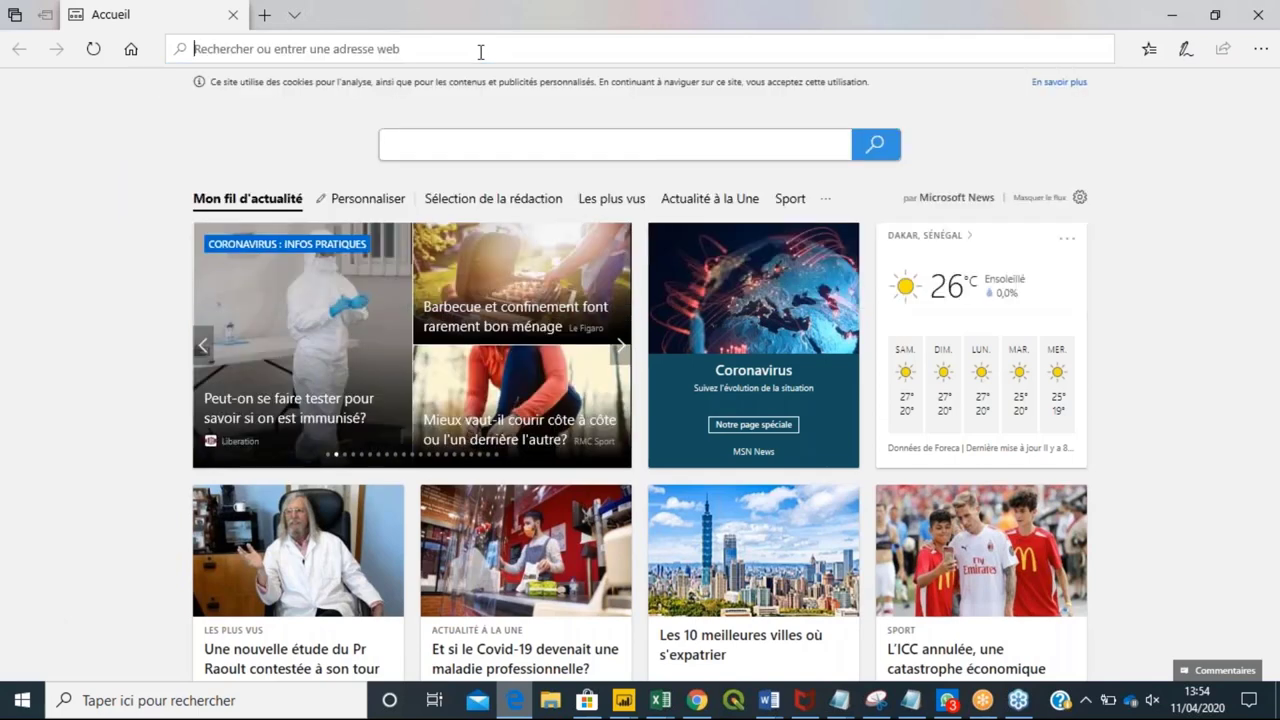
{"action": "type", "text": "app"}
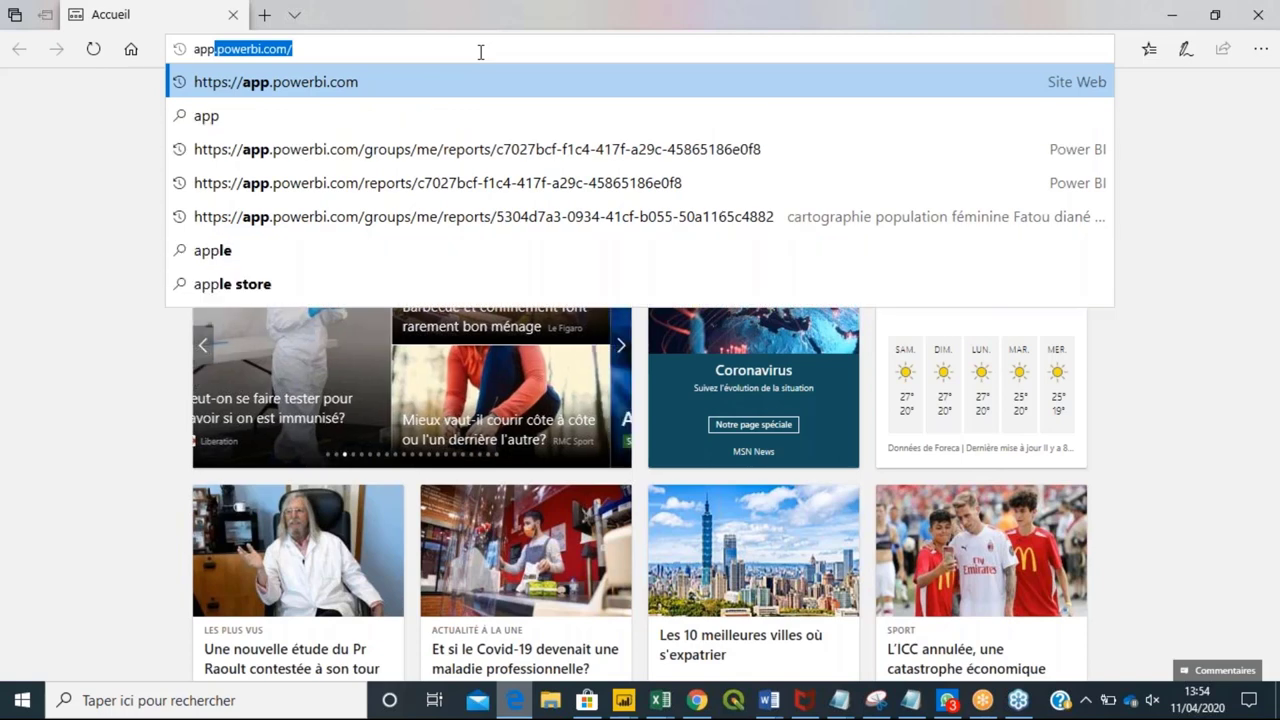
{"action": "type", "text": "sour"}
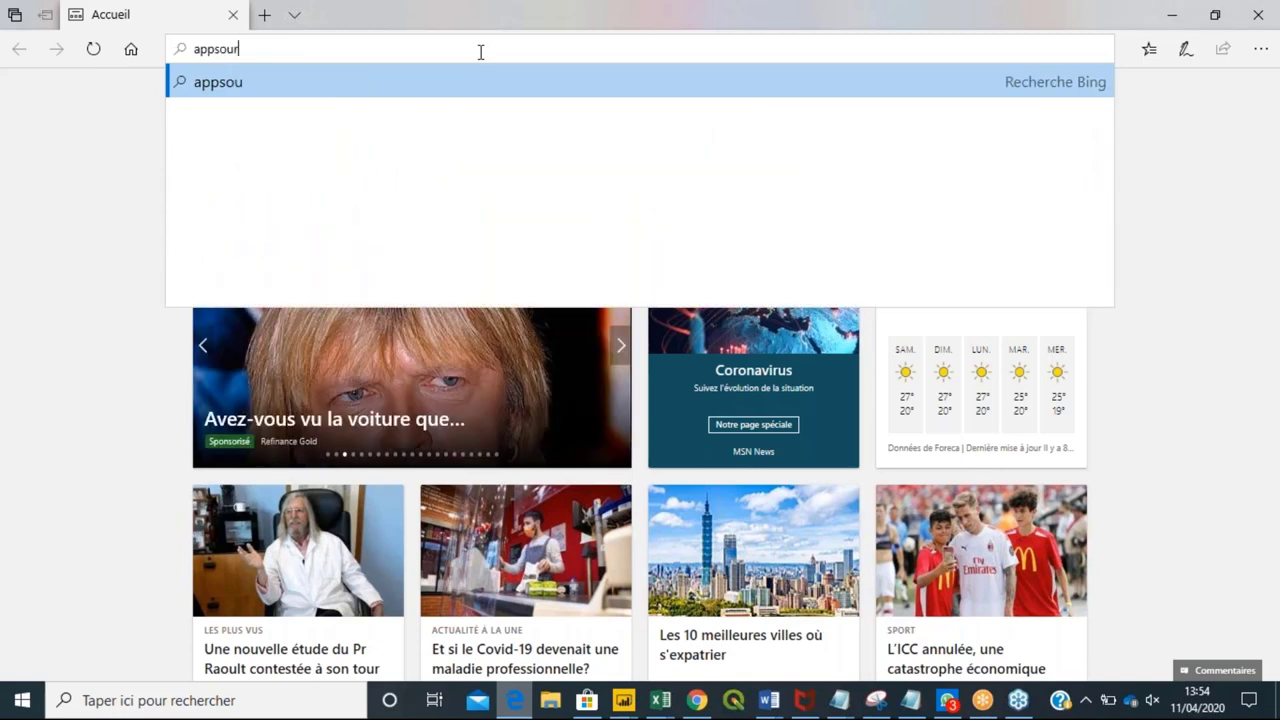
{"action": "type", "text": "ce"}
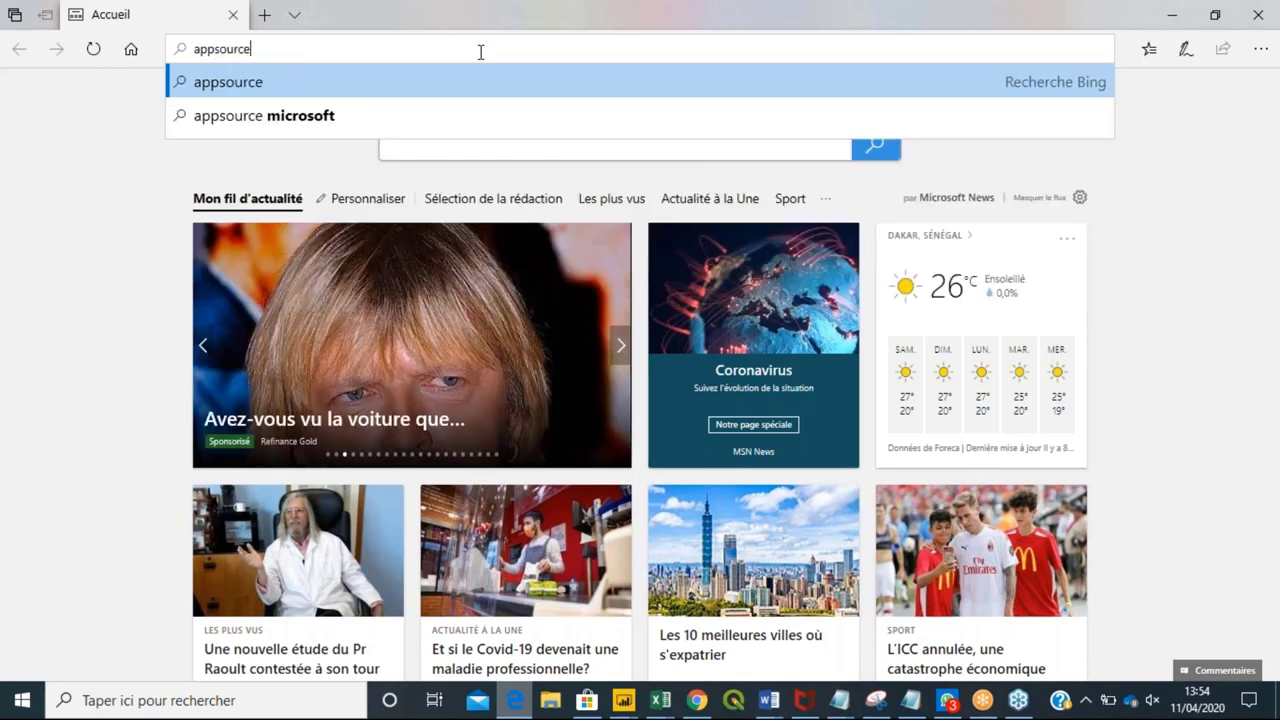
{"action": "left_click", "coordinate": [355, 124]}
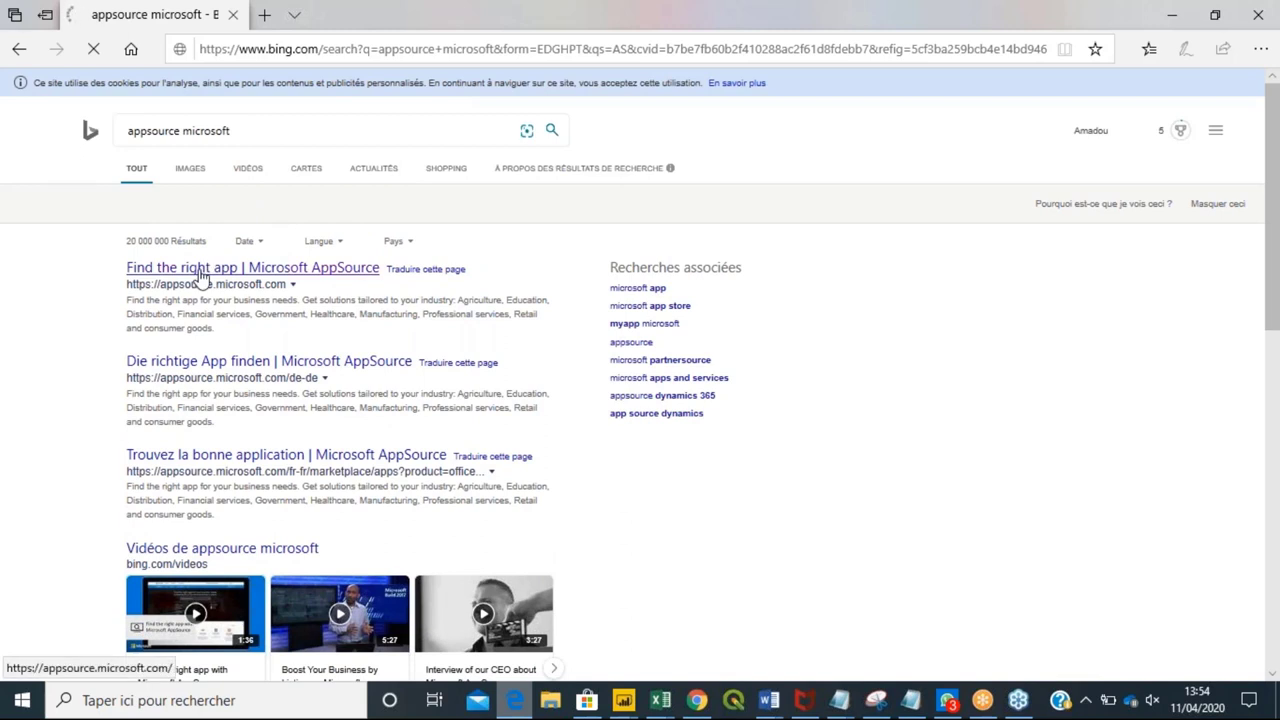
{"action": "left_click", "coordinate": [200, 268]}
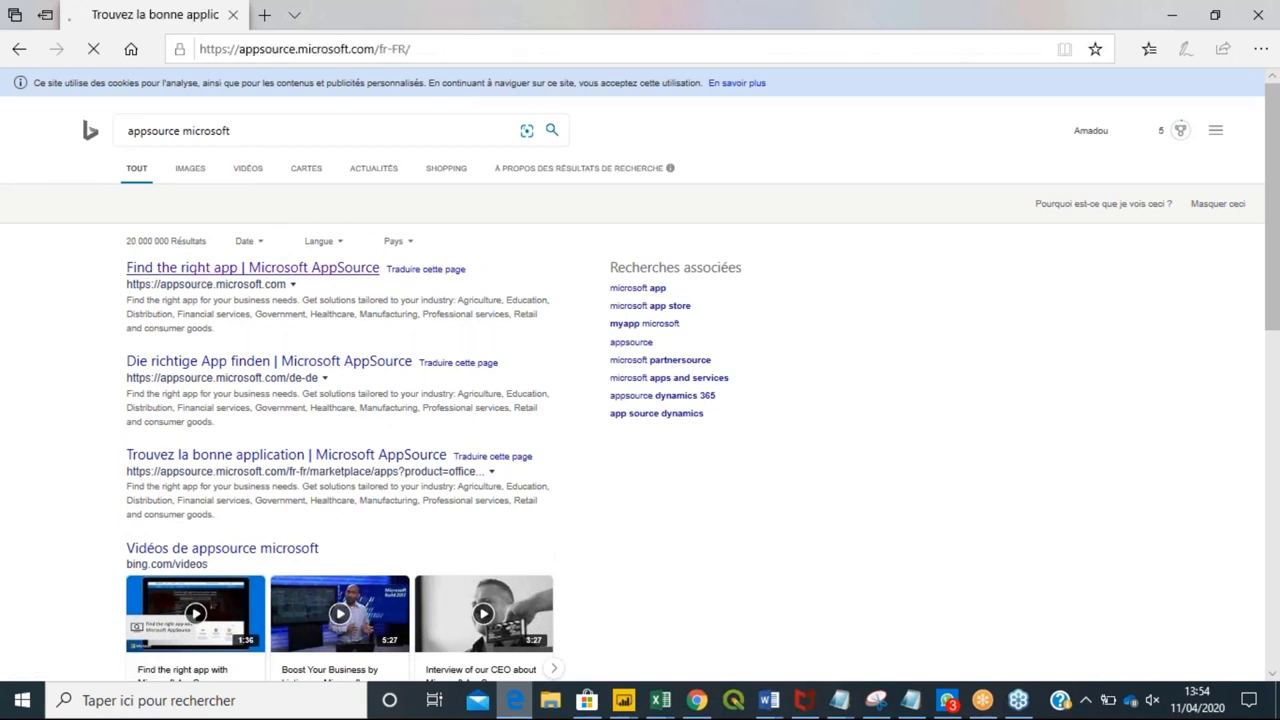
Refine the AppSource catalogue by the Power BI apps product and look through the matching applications and consulting services.
{"action": "scroll", "coordinate": [202, 281], "scroll_direction": "down", "scroll_amount": 3}
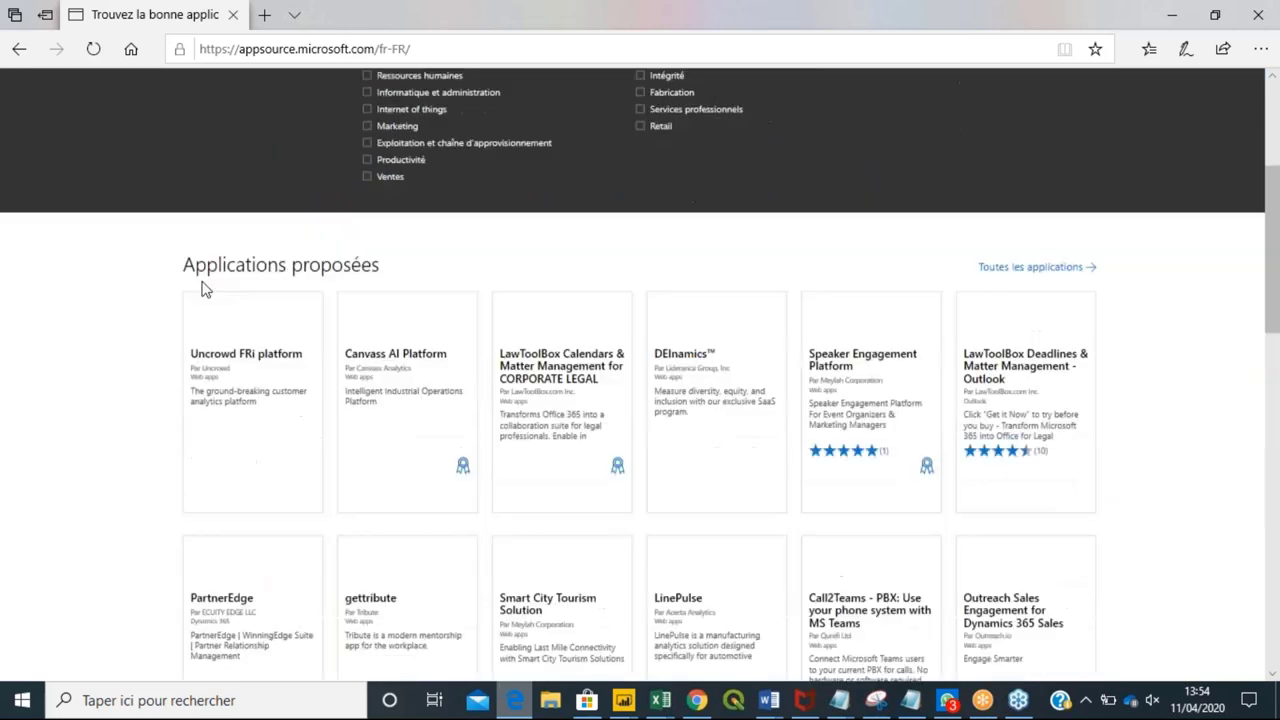
{"action": "scroll", "coordinate": [1005, 160], "scroll_direction": "up", "scroll_amount": 2}
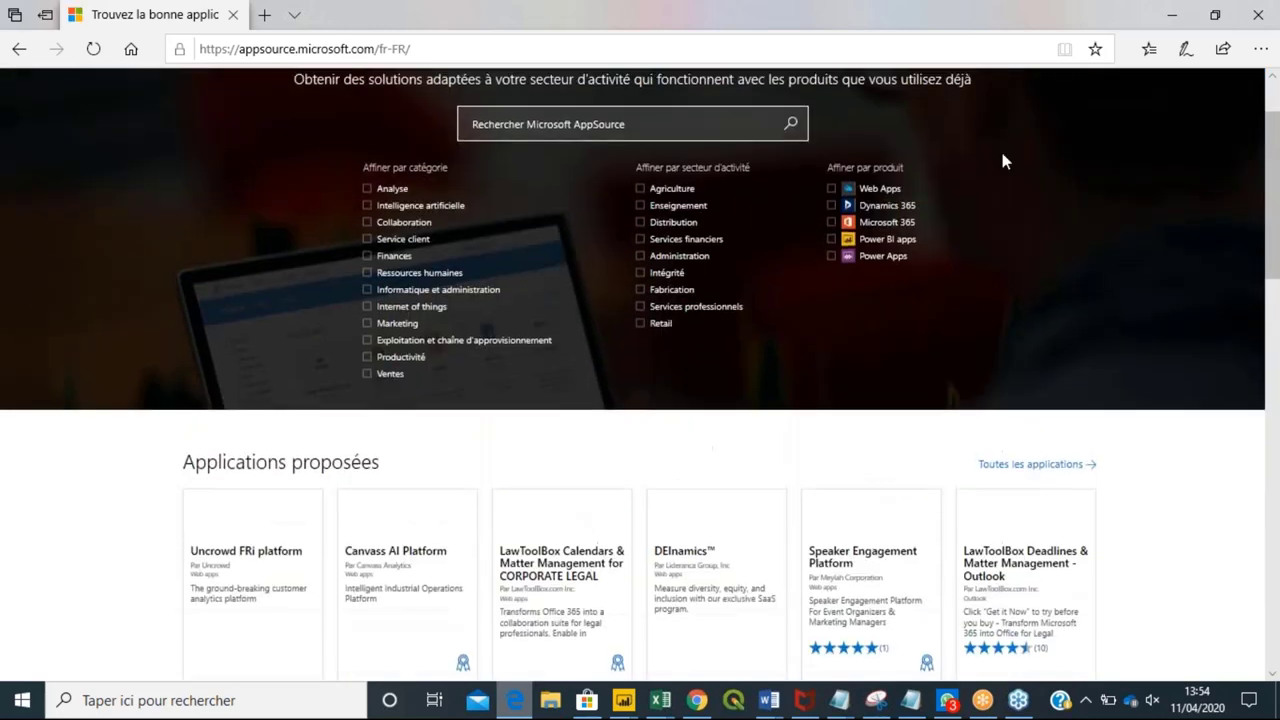
{"action": "left_click", "coordinate": [904, 244]}
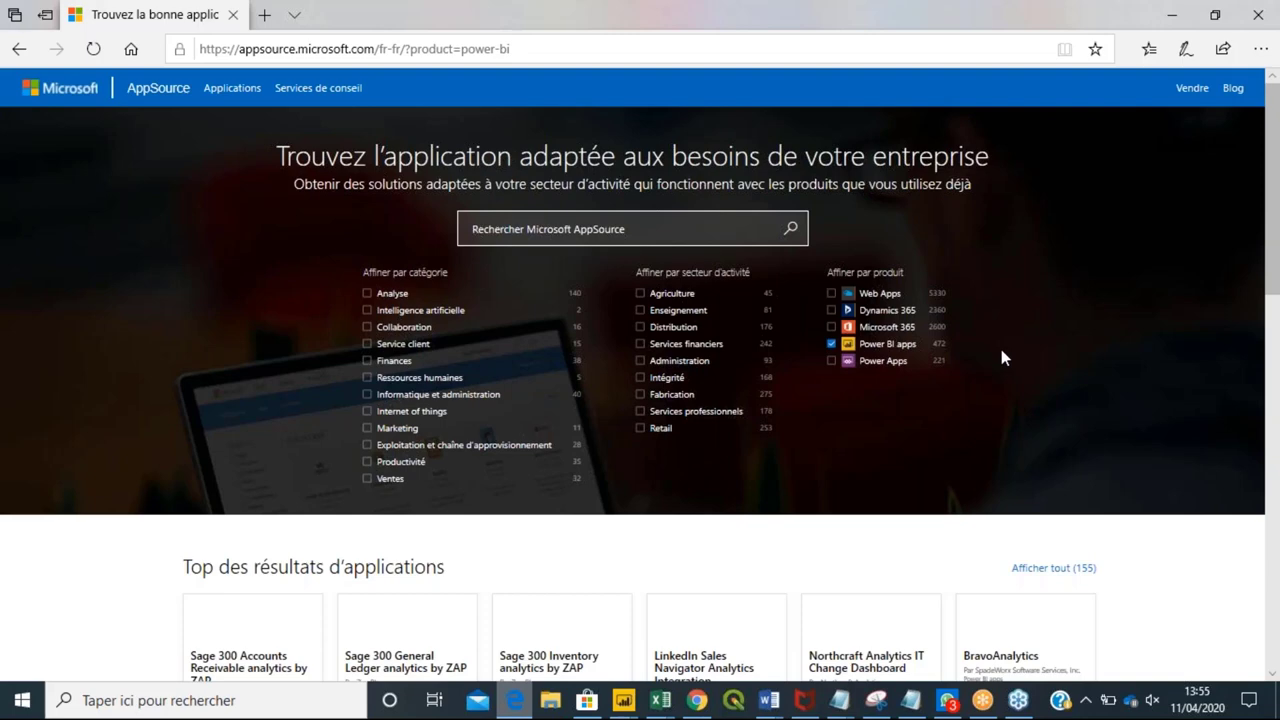
{"action": "scroll", "coordinate": [772, 631], "scroll_direction": "down", "scroll_amount": 5}
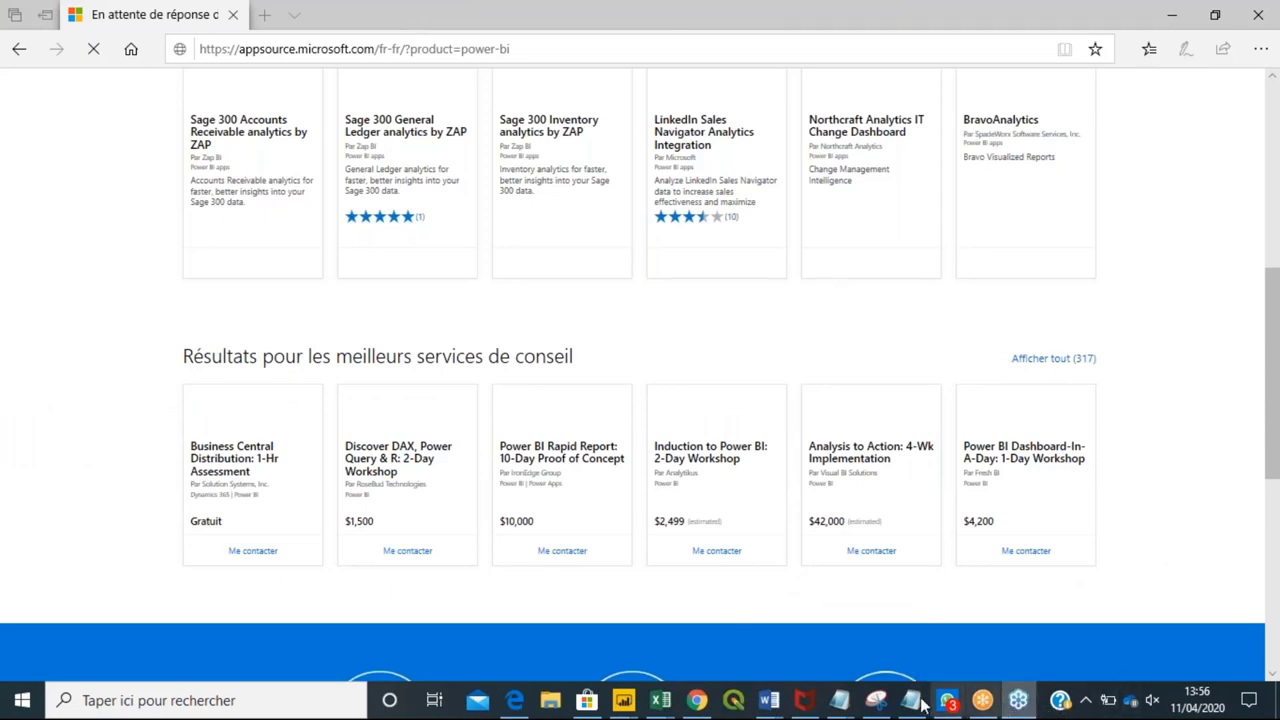
{"action": "left_click", "coordinate": [697, 700]}
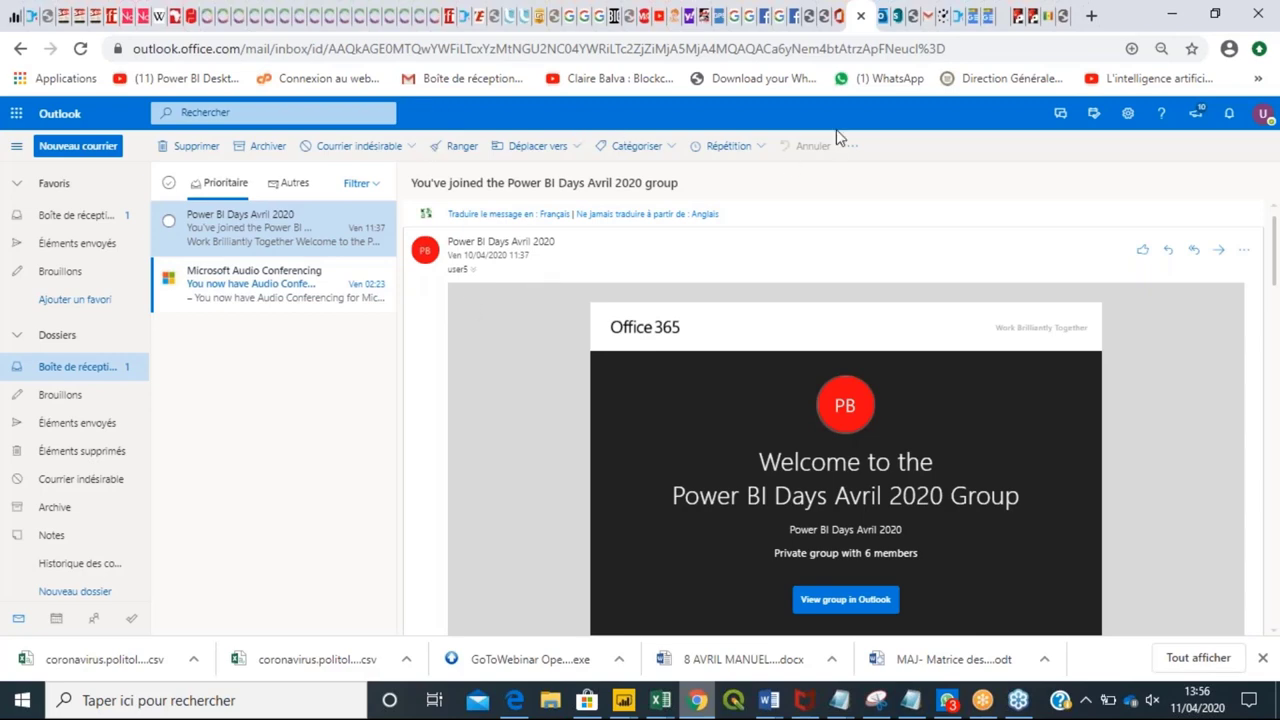
{"action": "left_click", "coordinate": [1167, 12]}
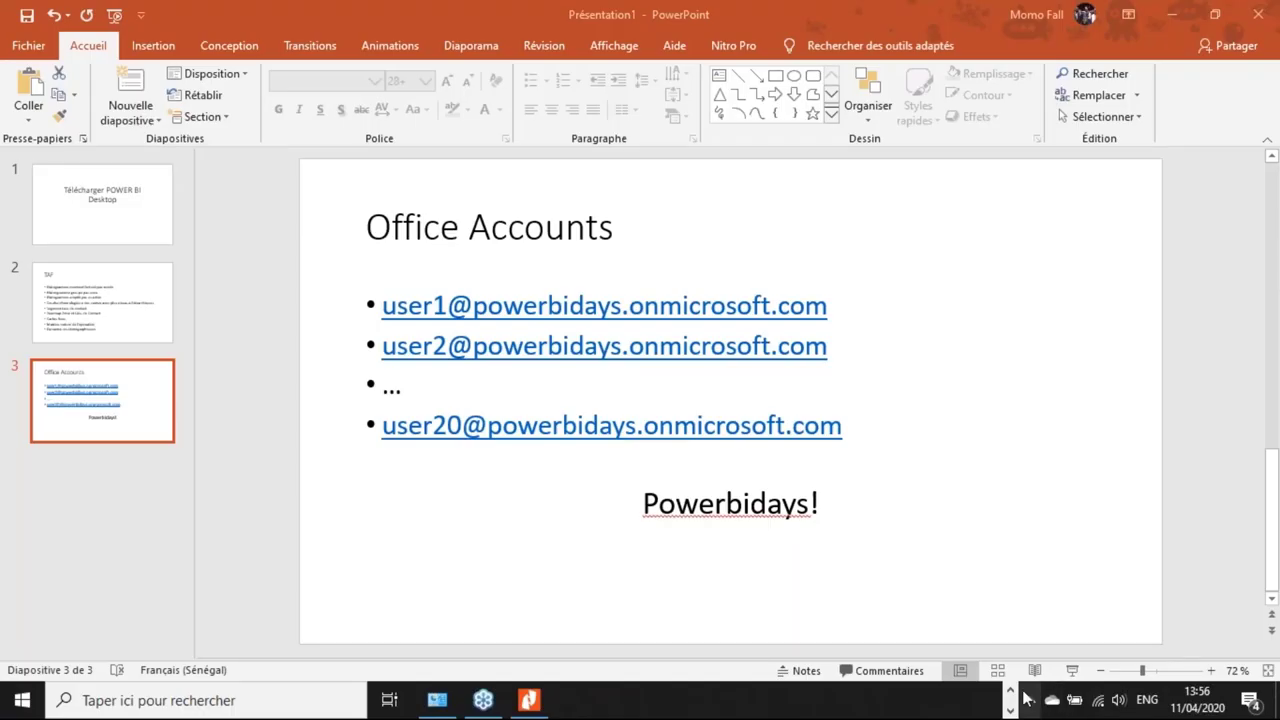
Switch to Edge and find Microsoft AppSource in a new tab with the "appsource microsoft" search, opening its home page.
{"action": "left_click", "coordinate": [944, 701]}
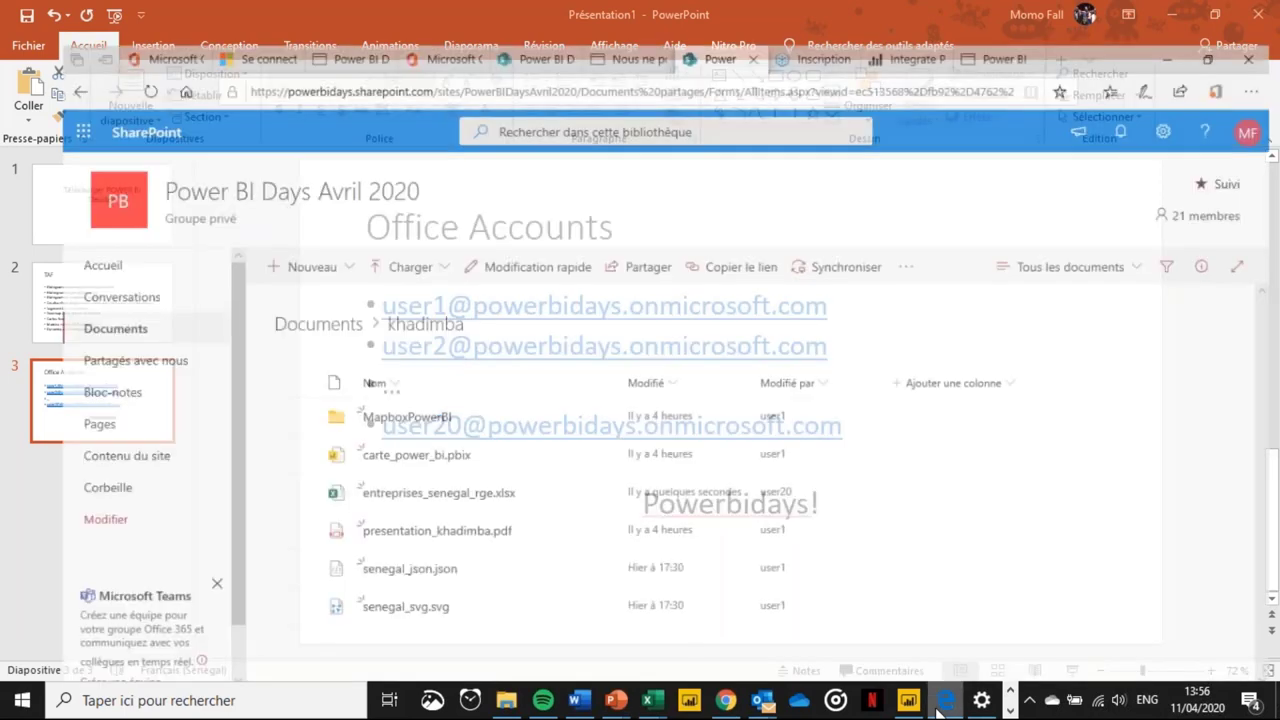
{"action": "left_click", "coordinate": [1055, 14]}
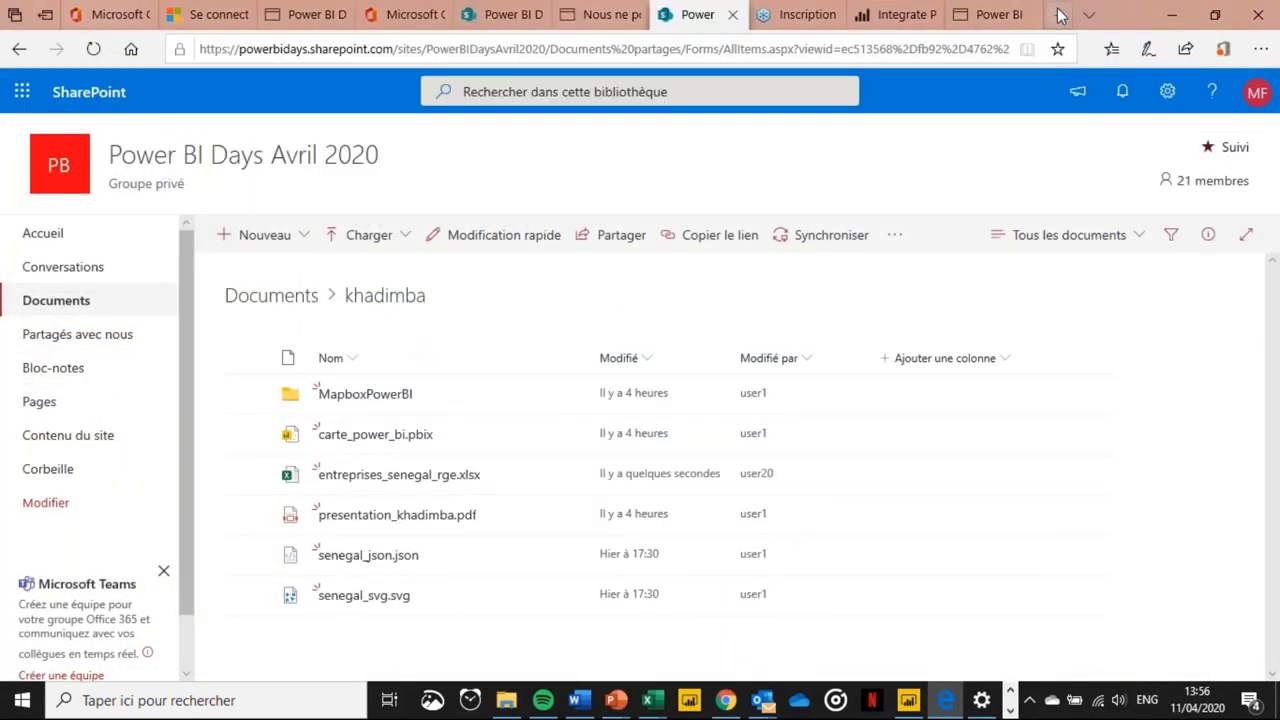
{"action": "type", "text": "app"}
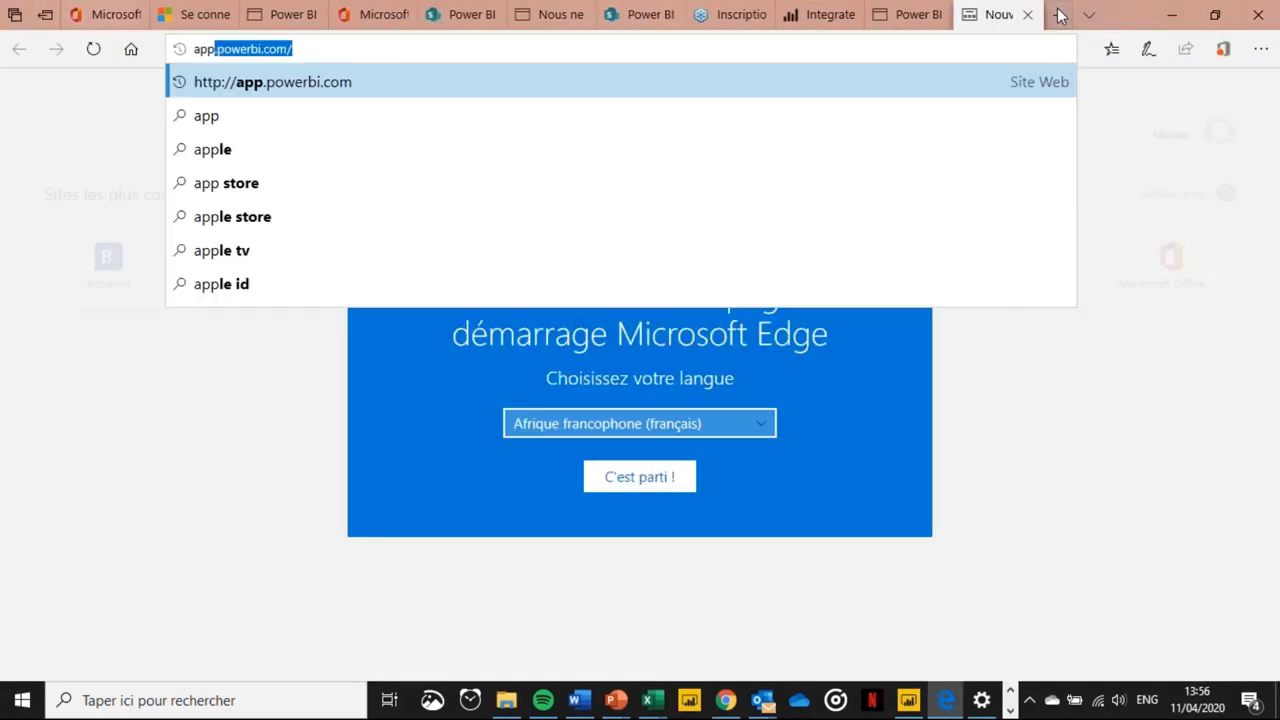
{"action": "type", "text": "sou"}
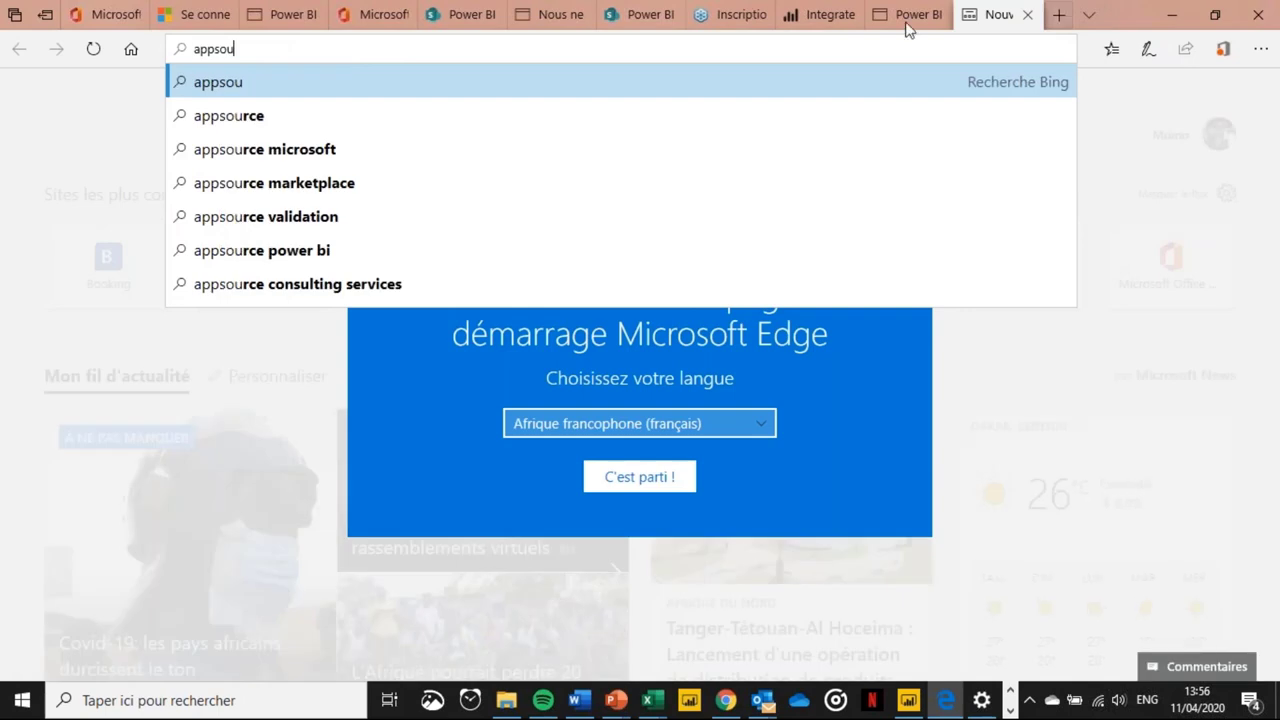
{"action": "left_click", "coordinate": [528, 148]}
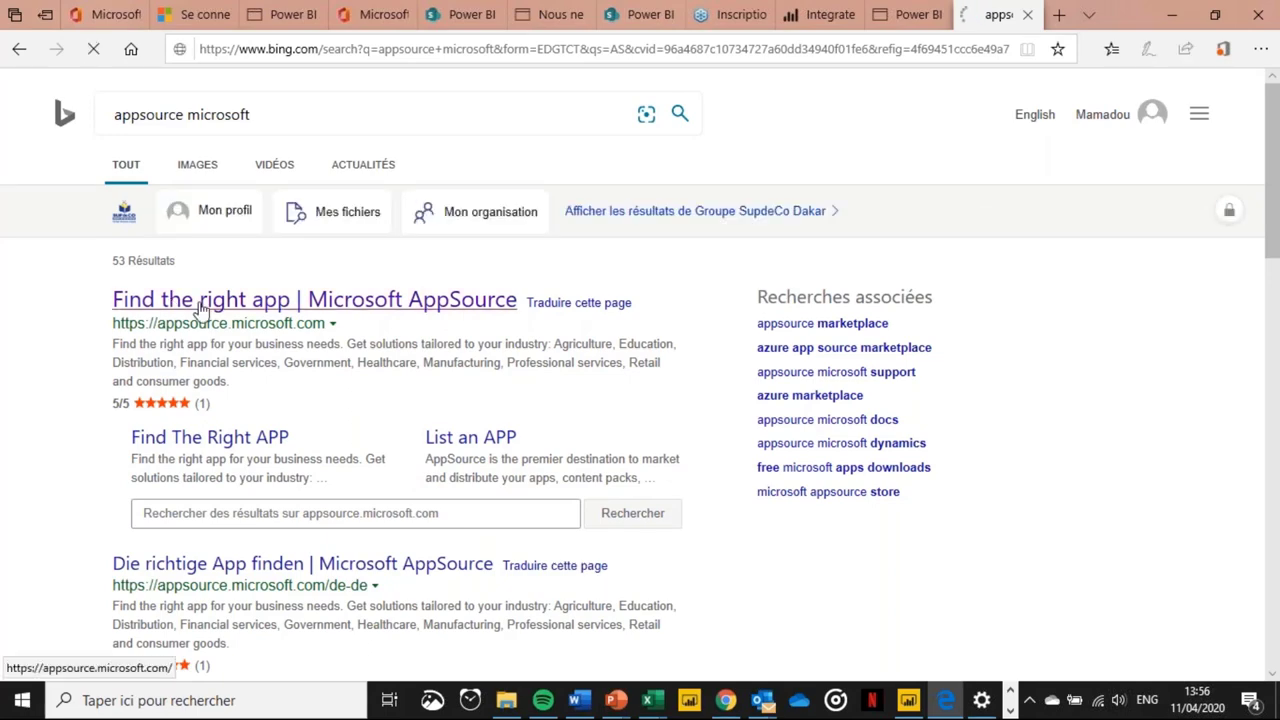
{"action": "left_click", "coordinate": [170, 303]}
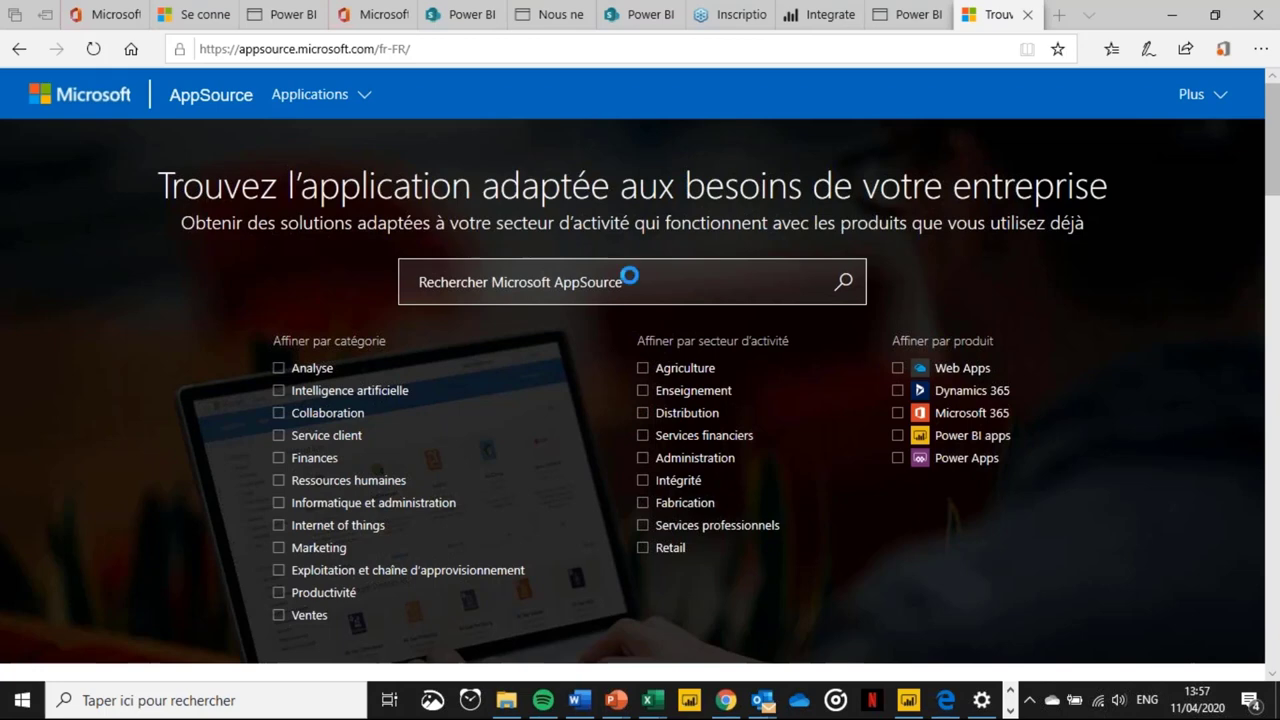
Show all applications on AppSource and narrow the list to the Power BI visuals add-ins.
{"action": "scroll", "coordinate": [629, 275], "scroll_direction": "down", "scroll_amount": 3}
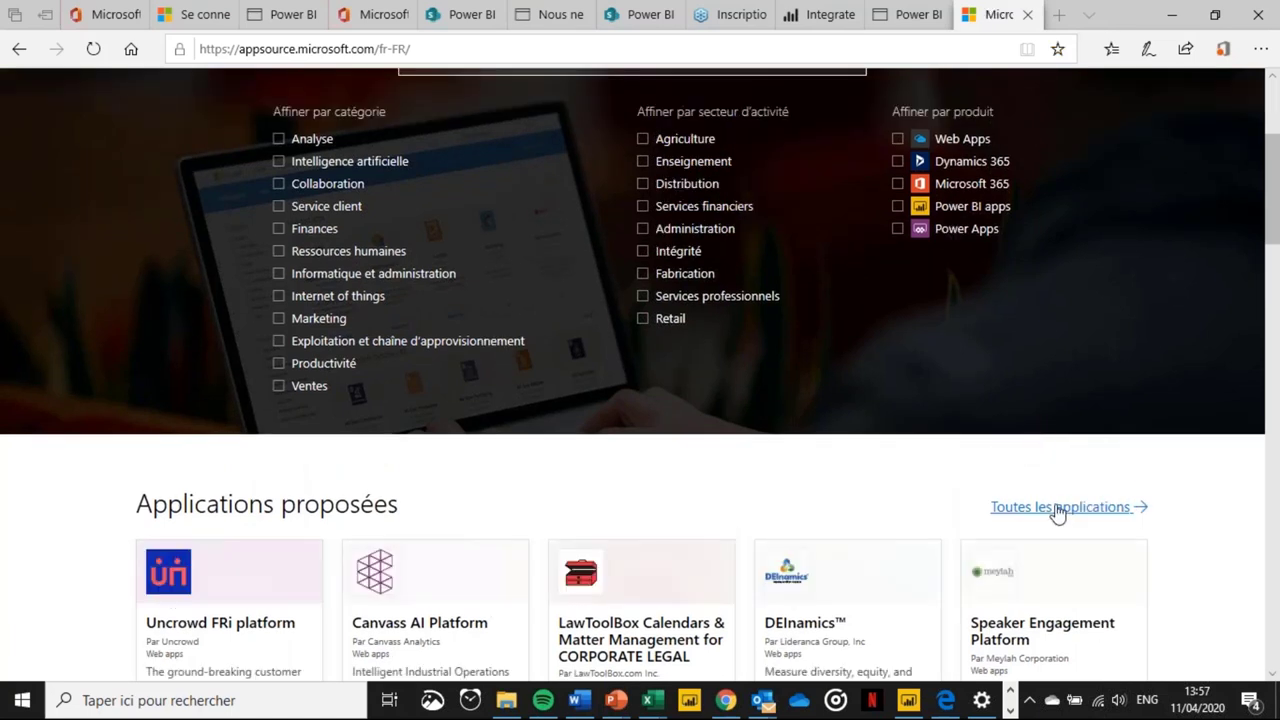
{"action": "left_click", "coordinate": [1058, 509]}
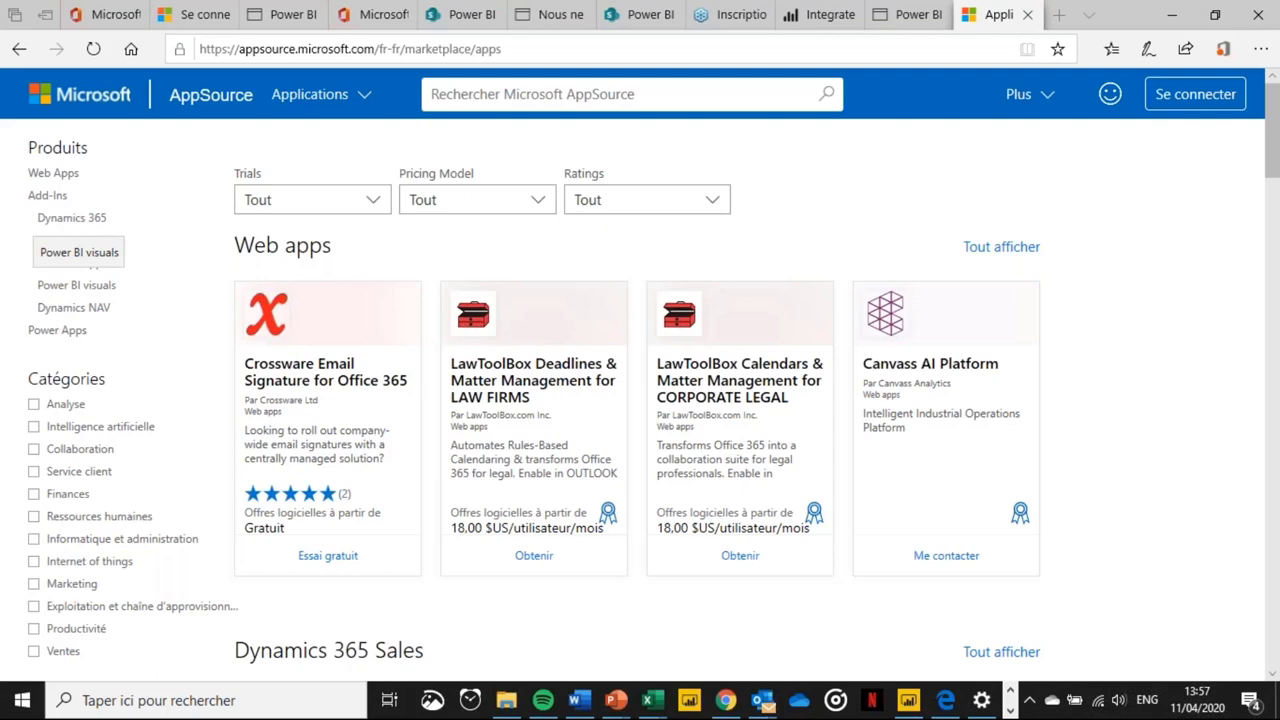
{"action": "left_click", "coordinate": [76, 285]}
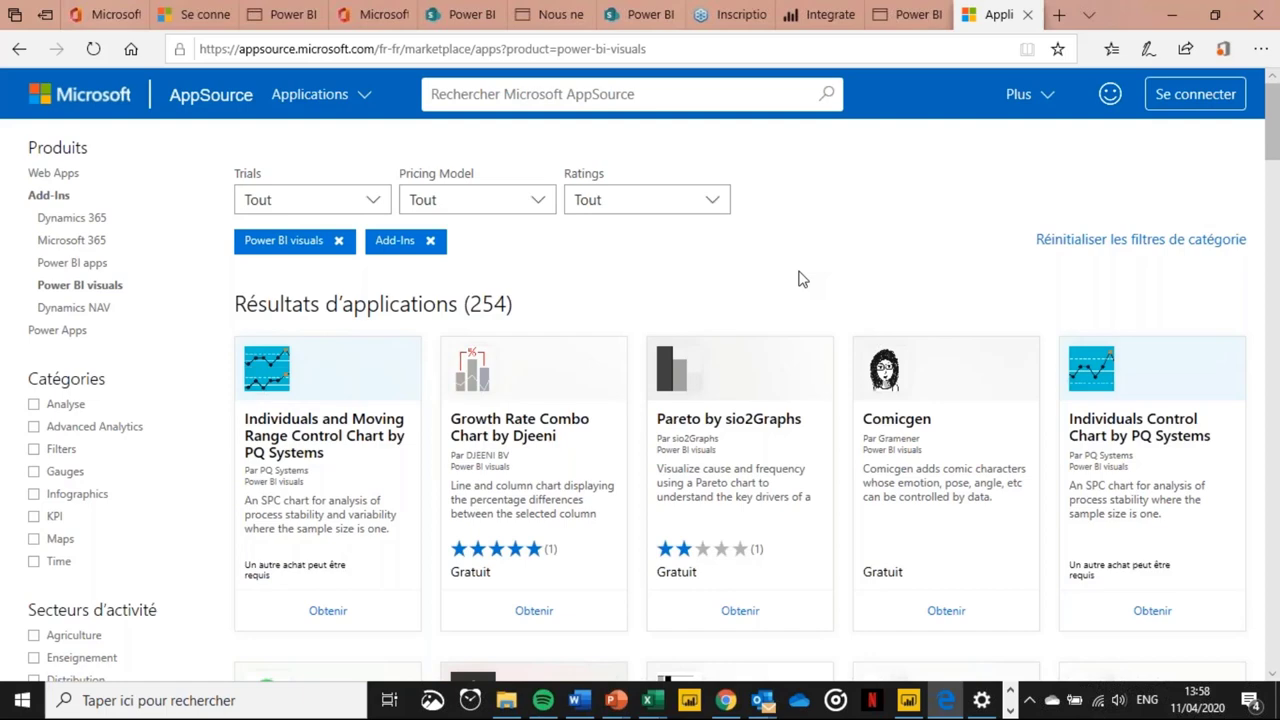
Switch to Power BI Desktop, save the changes to the Covid 19 PBI report while closing it, and minimize the browser.
{"action": "left_click", "coordinate": [912, 701]}
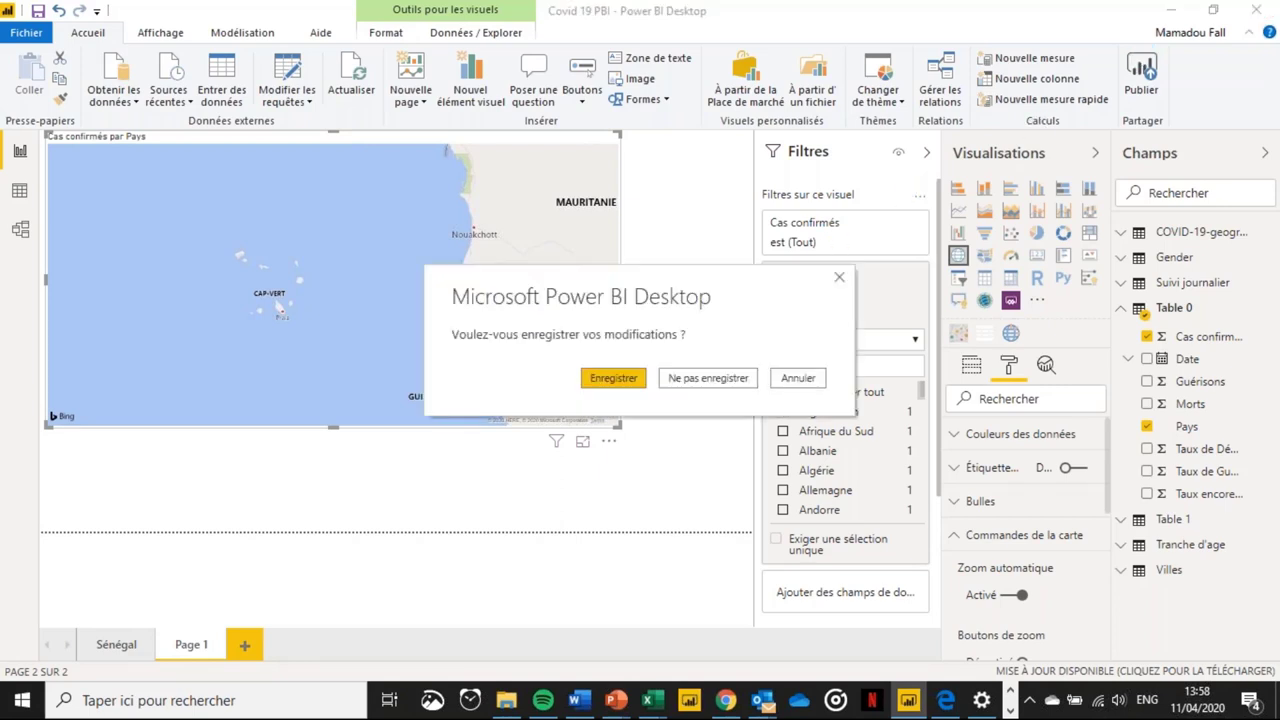
{"action": "left_click", "coordinate": [620, 379]}
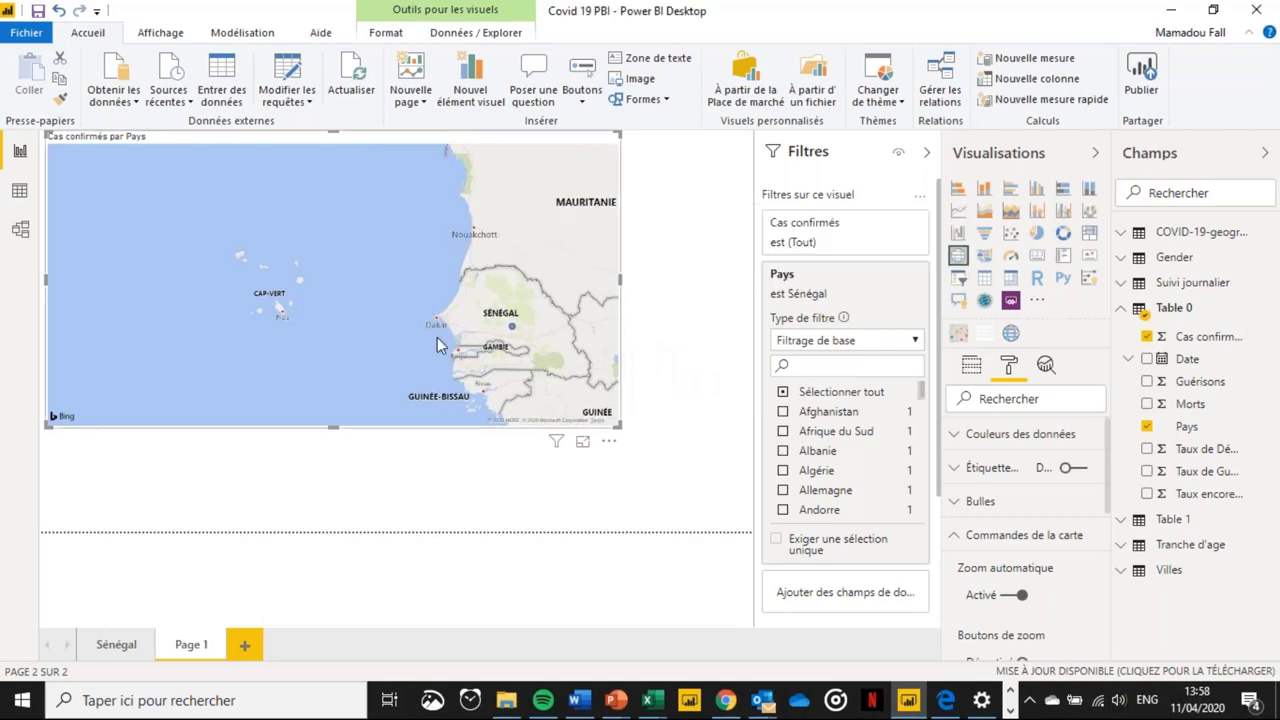
{"action": "key", "text": "alt+Tab"}
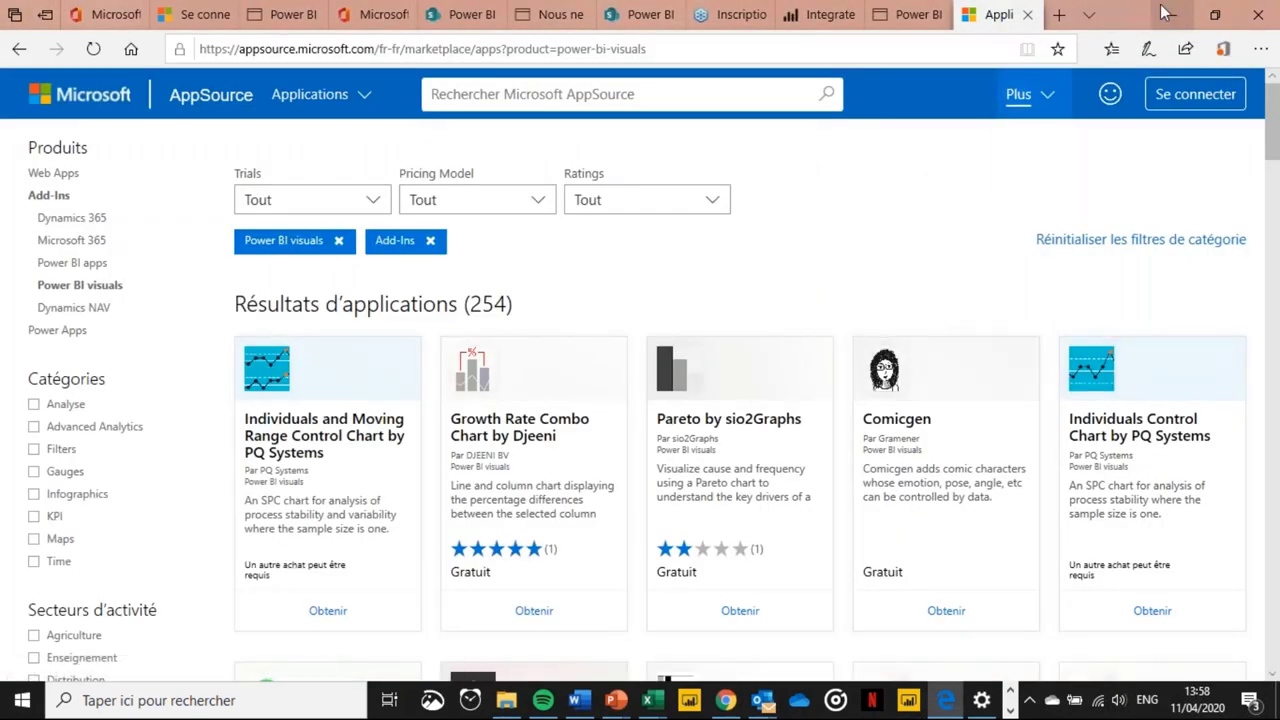
{"action": "left_click", "coordinate": [1171, 14]}
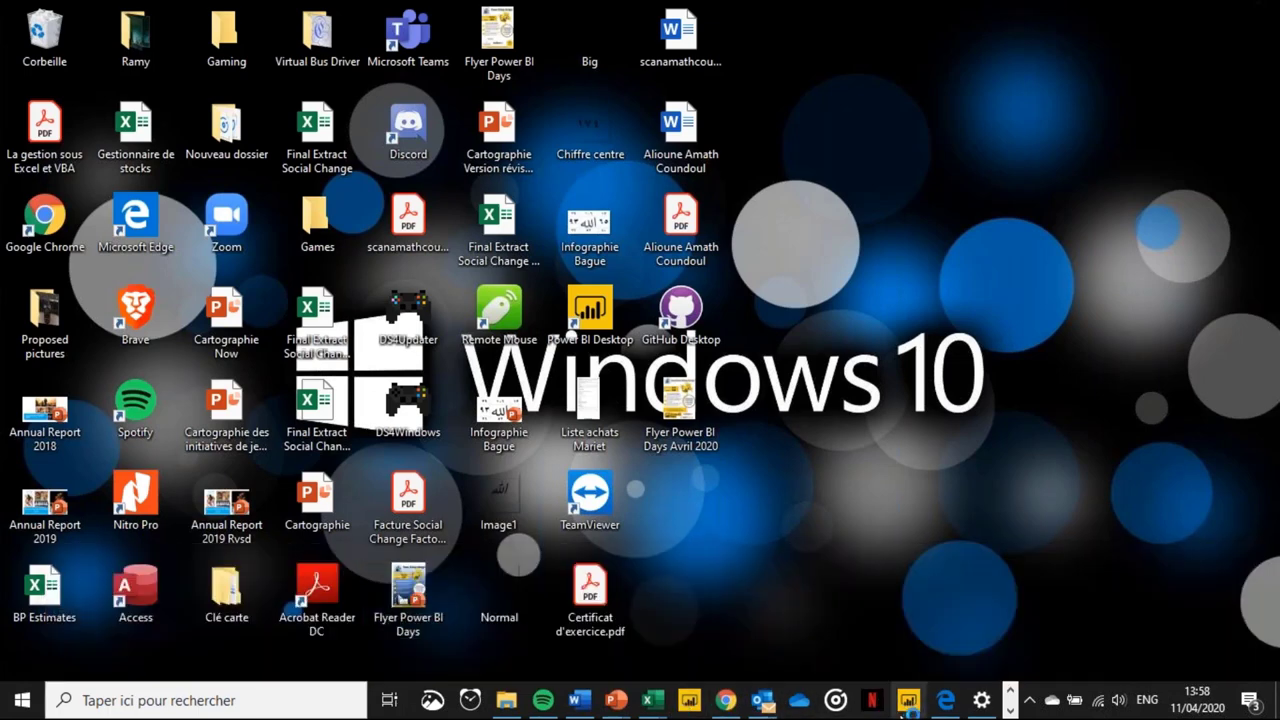
Return to Power BI Desktop, dismiss the start screen and bring up the Power BI Days Avril 2020 report.
{"action": "left_click", "coordinate": [908, 700]}
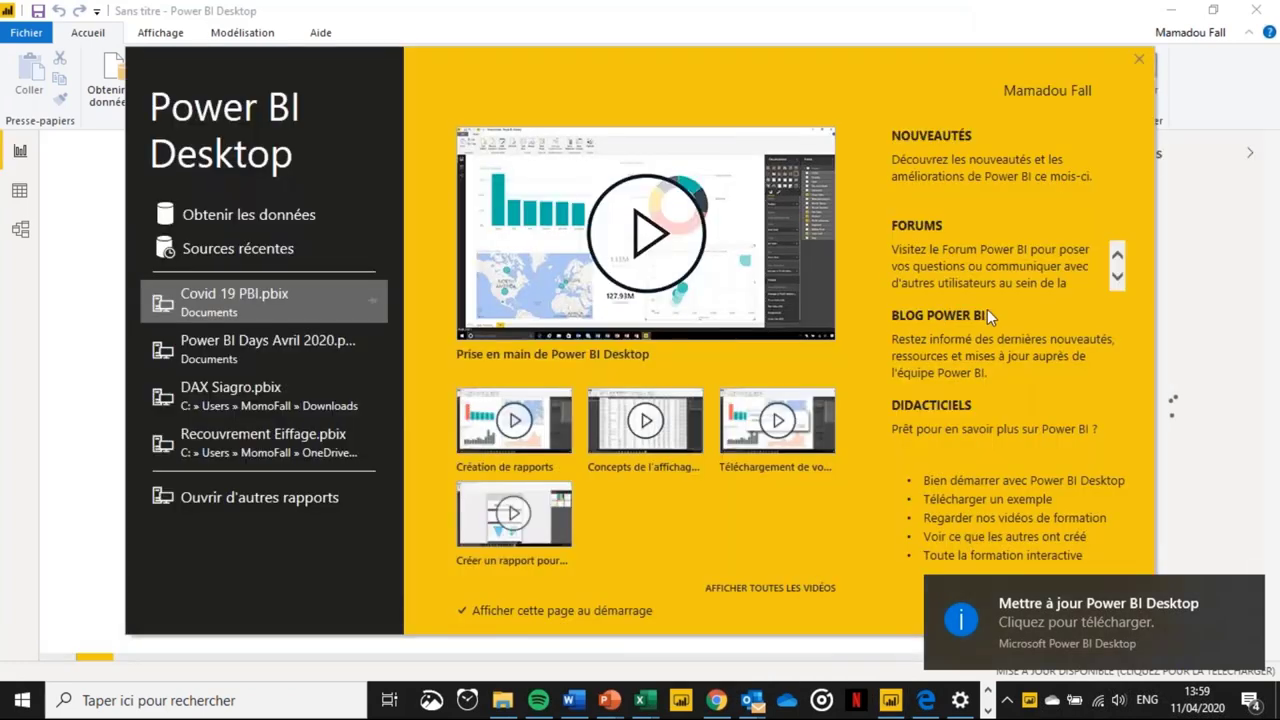
{"action": "key", "text": "Escape"}
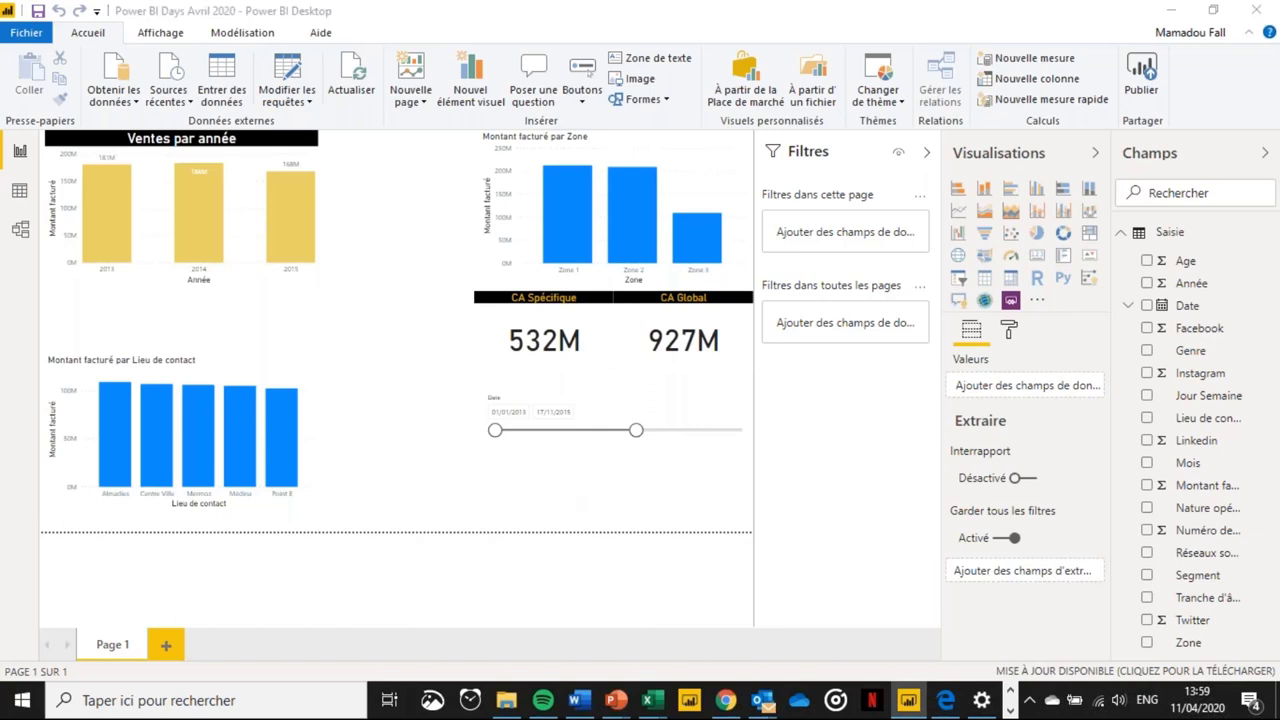
Publish the report to the Power BI Days Avril 2020 workspace and move the publication dialog aside.
{"action": "left_click", "coordinate": [1141, 72]}
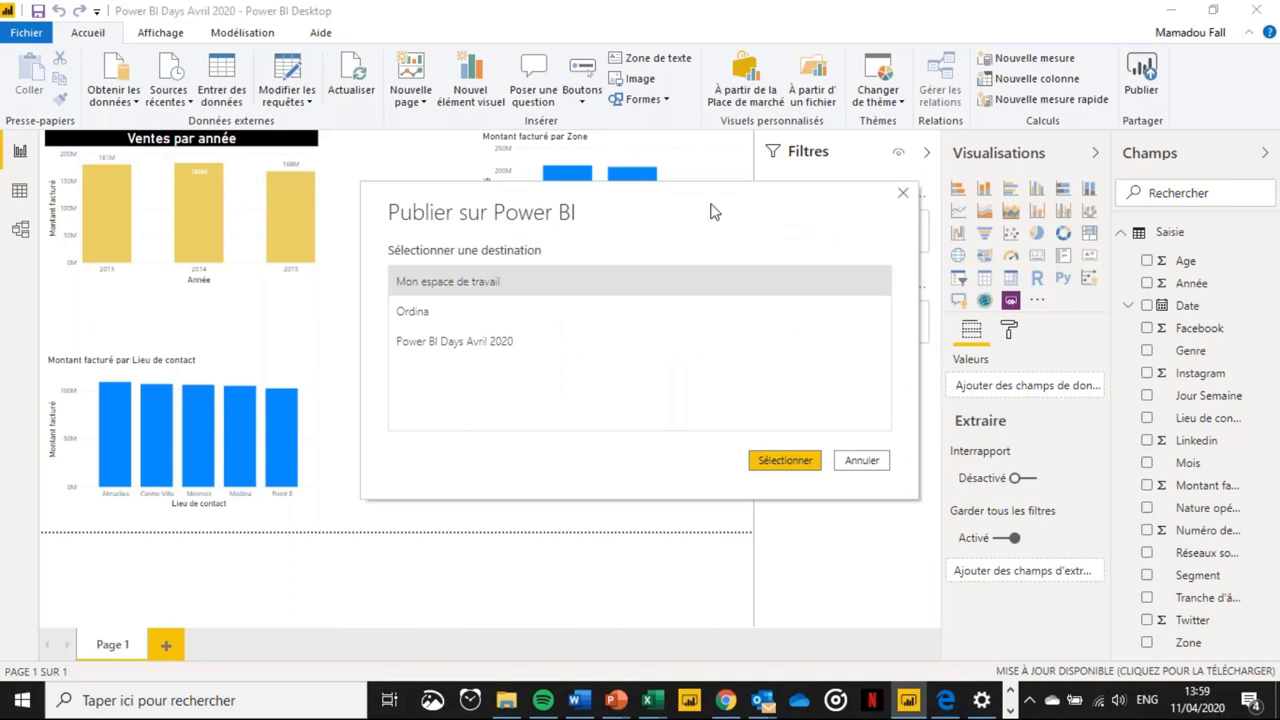
{"action": "left_click_drag", "start_coordinate": [711, 209], "coordinate": [525, 235]}
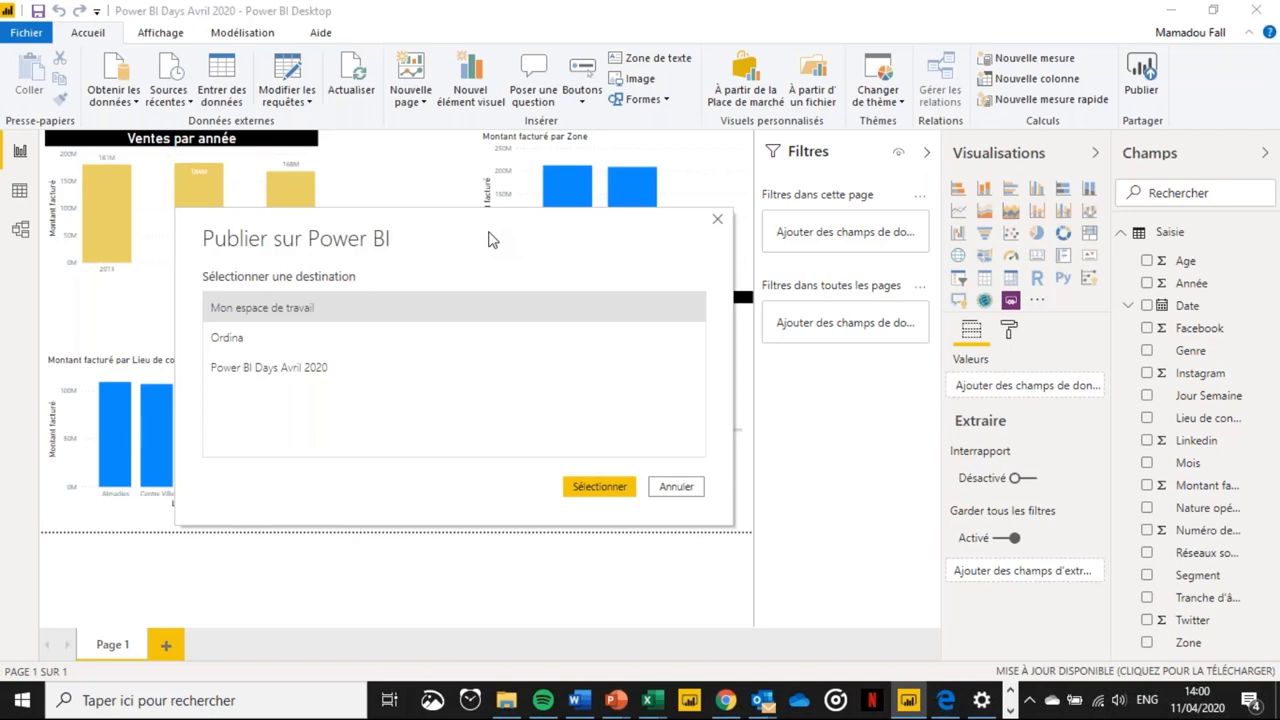
{"action": "left_click", "coordinate": [296, 339]}
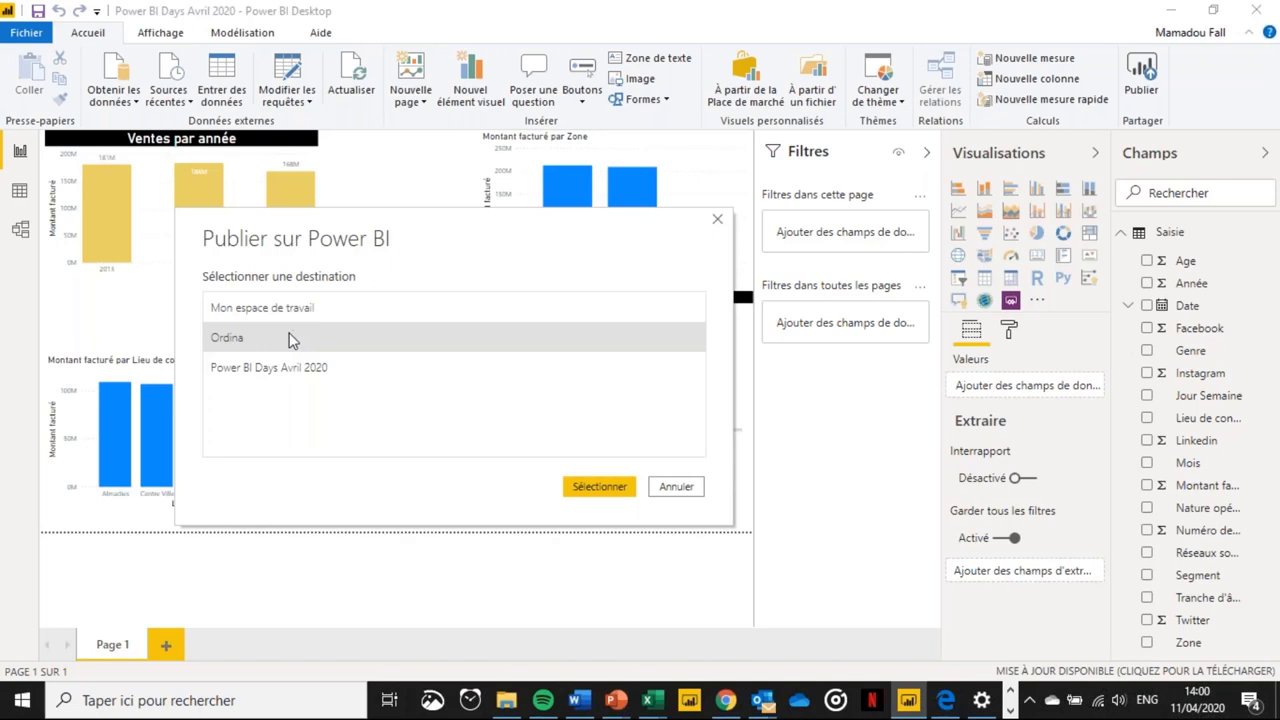
{"action": "left_click", "coordinate": [258, 378]}
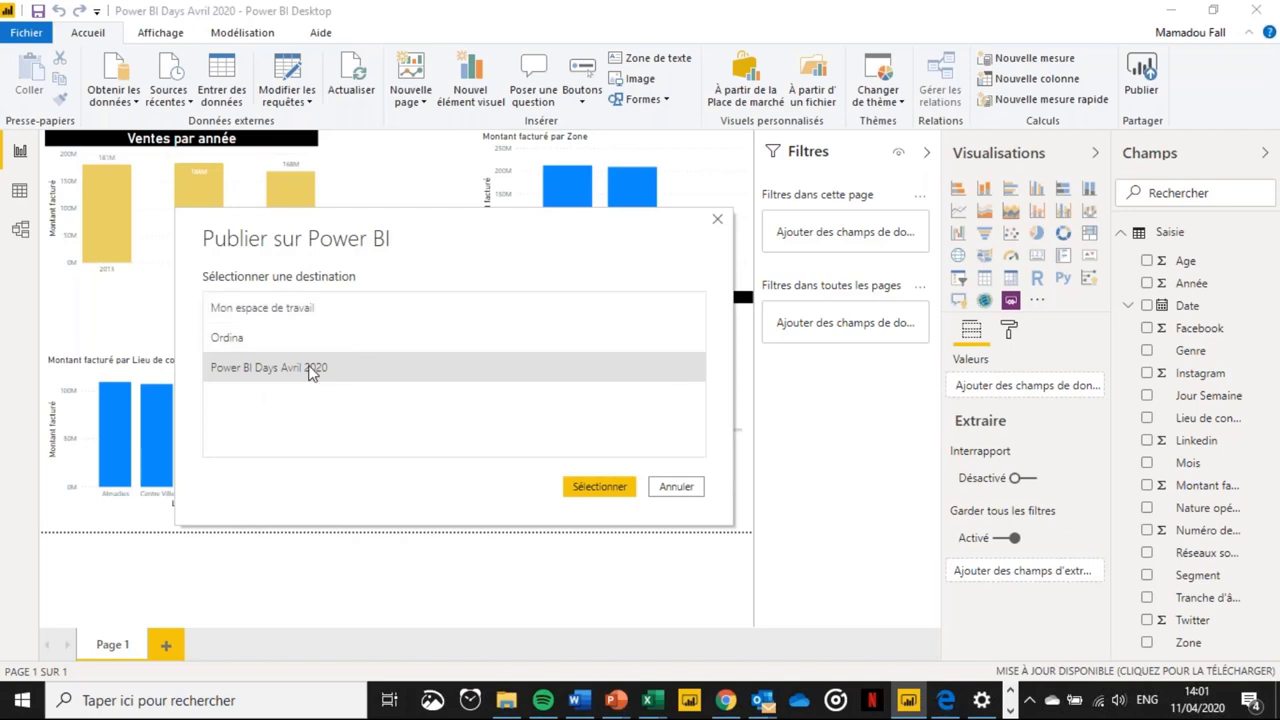
{"action": "left_click", "coordinate": [598, 487]}
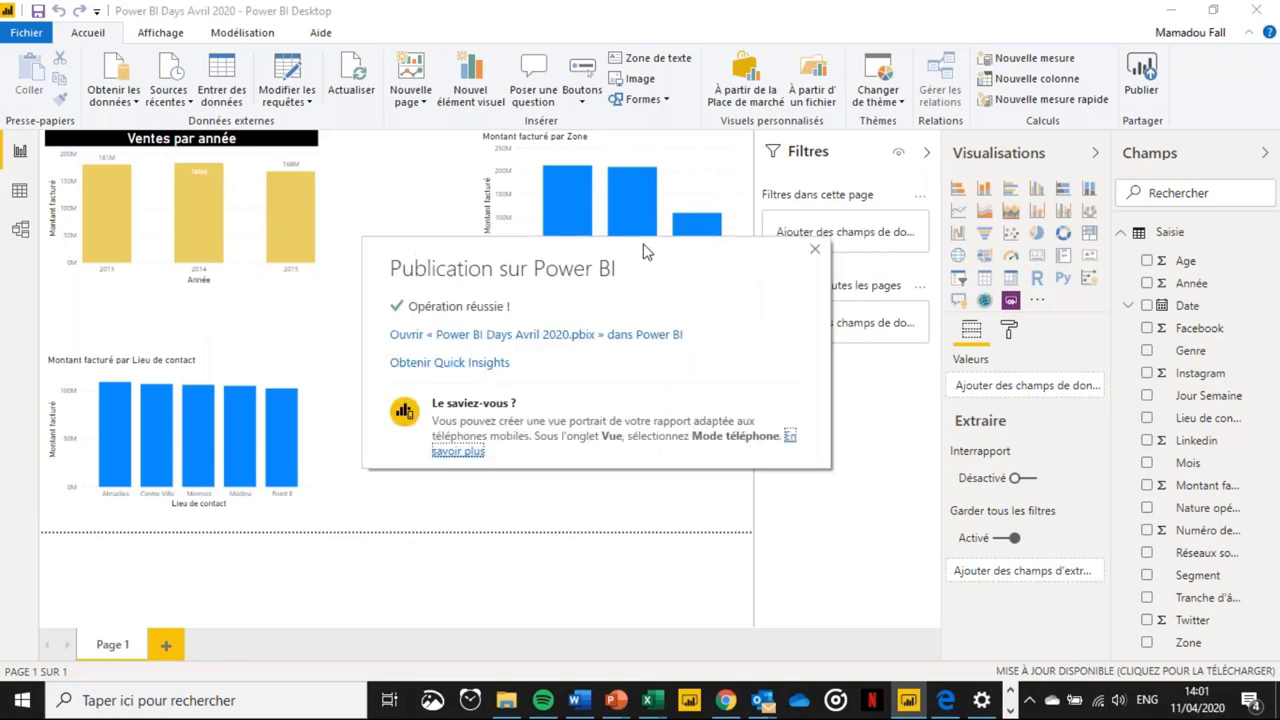
{"action": "left_click_drag", "start_coordinate": [645, 250], "coordinate": [482, 200]}
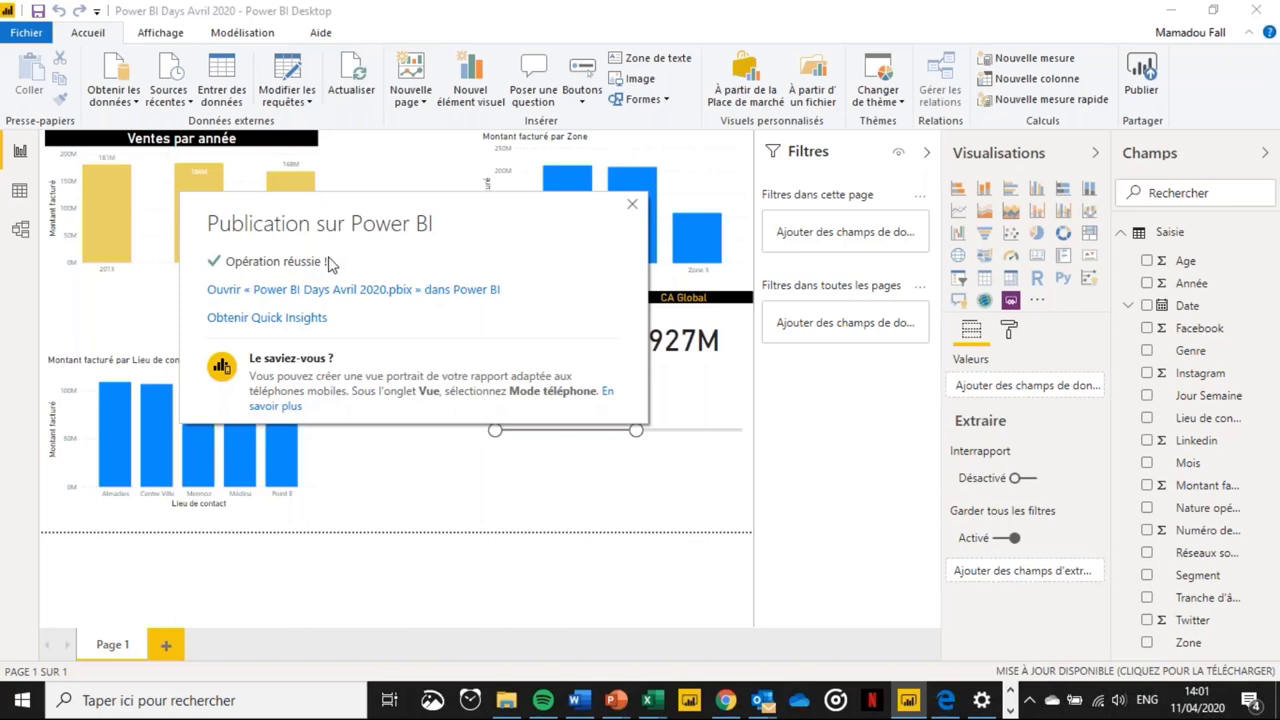
Try to open the published report from its link, close that Chrome page, and load app.powerbi.com in a new Edge tab.
{"action": "left_click", "coordinate": [232, 293]}
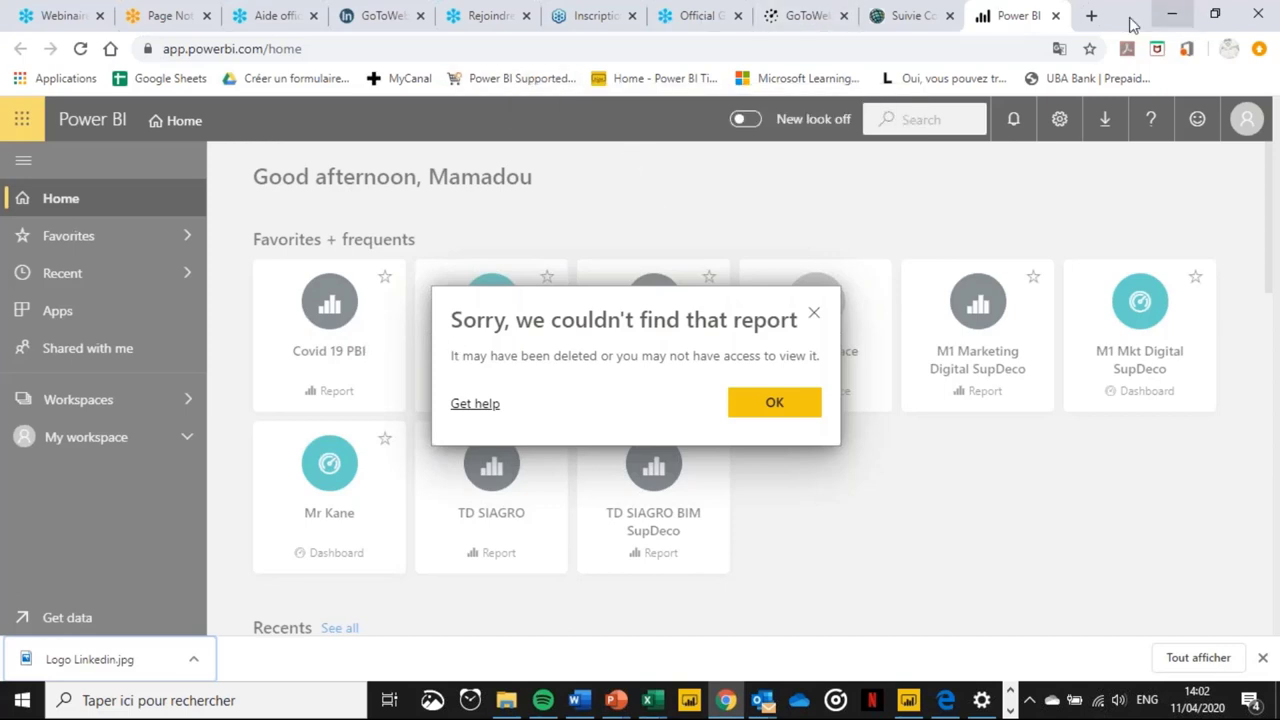
{"action": "left_click", "coordinate": [1056, 16]}
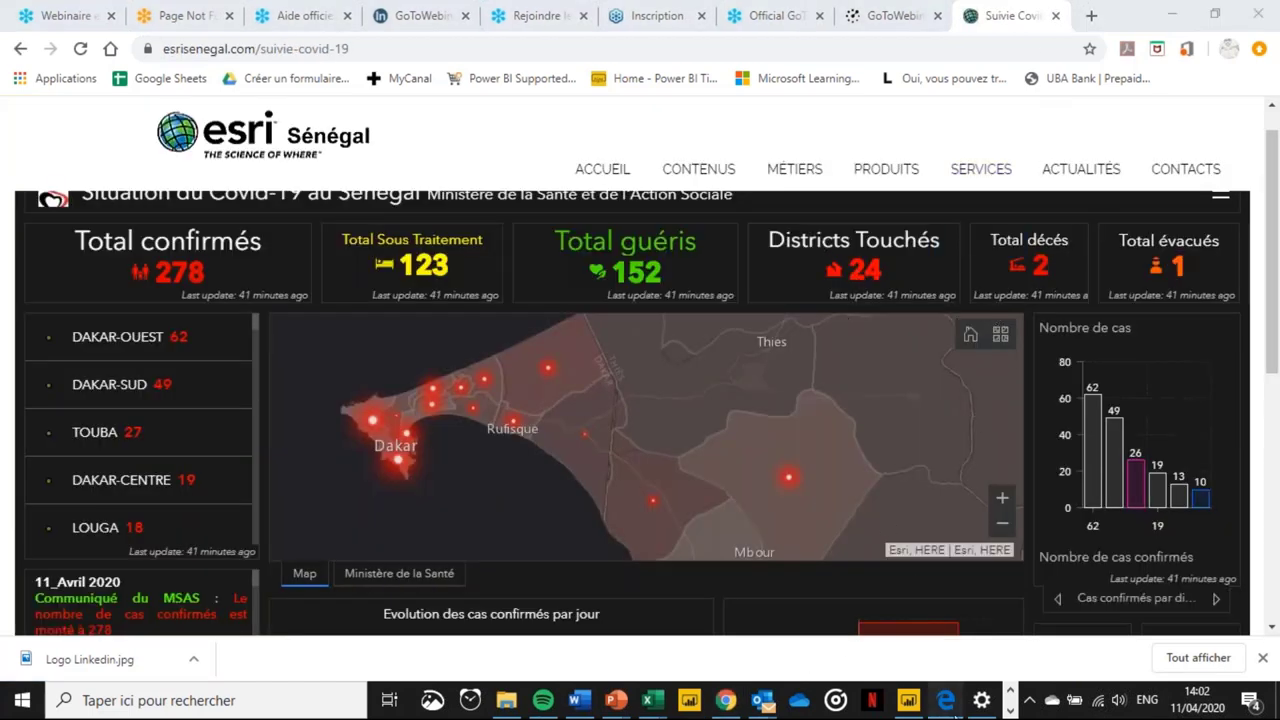
{"action": "left_click", "coordinate": [945, 700]}
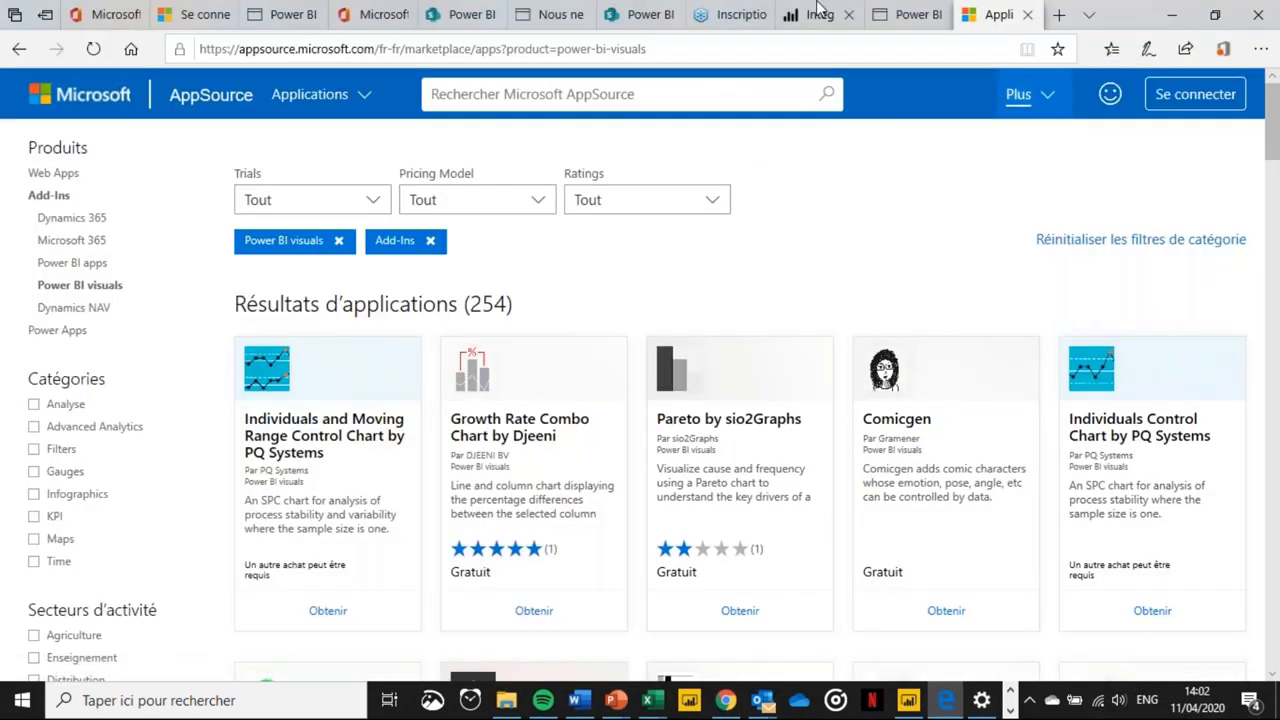
{"action": "left_click", "coordinate": [1058, 16]}
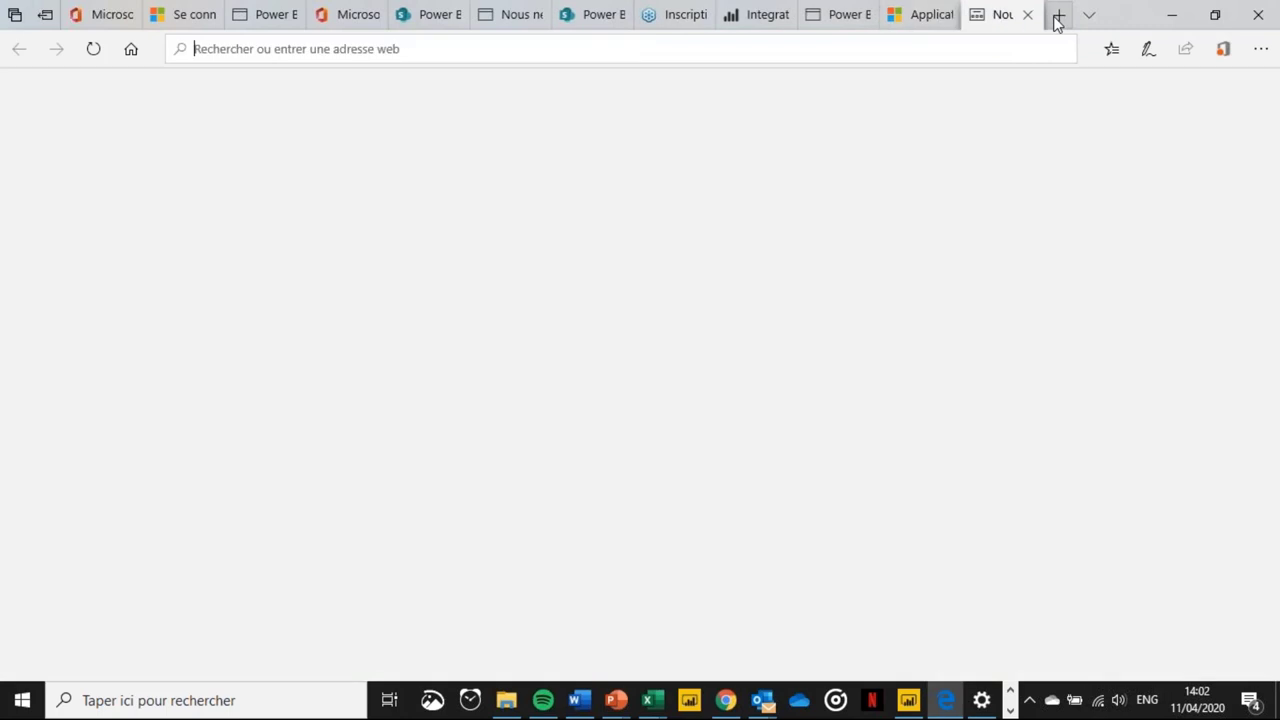
{"action": "type", "text": "app.po"}
{"action": "key", "text": "Return"}
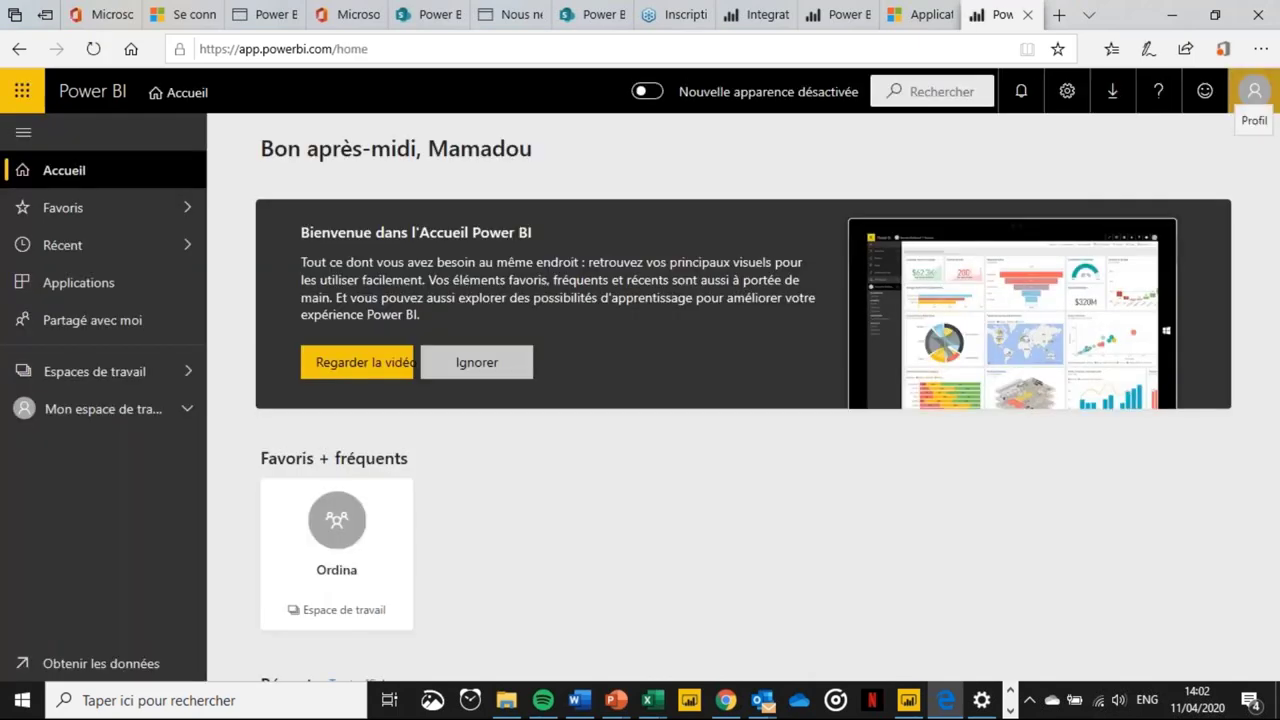
Check the signed-in account, enter the Power BI Days Avril 2020 workspace and open its report of the same name.
{"action": "left_click", "coordinate": [1254, 91]}
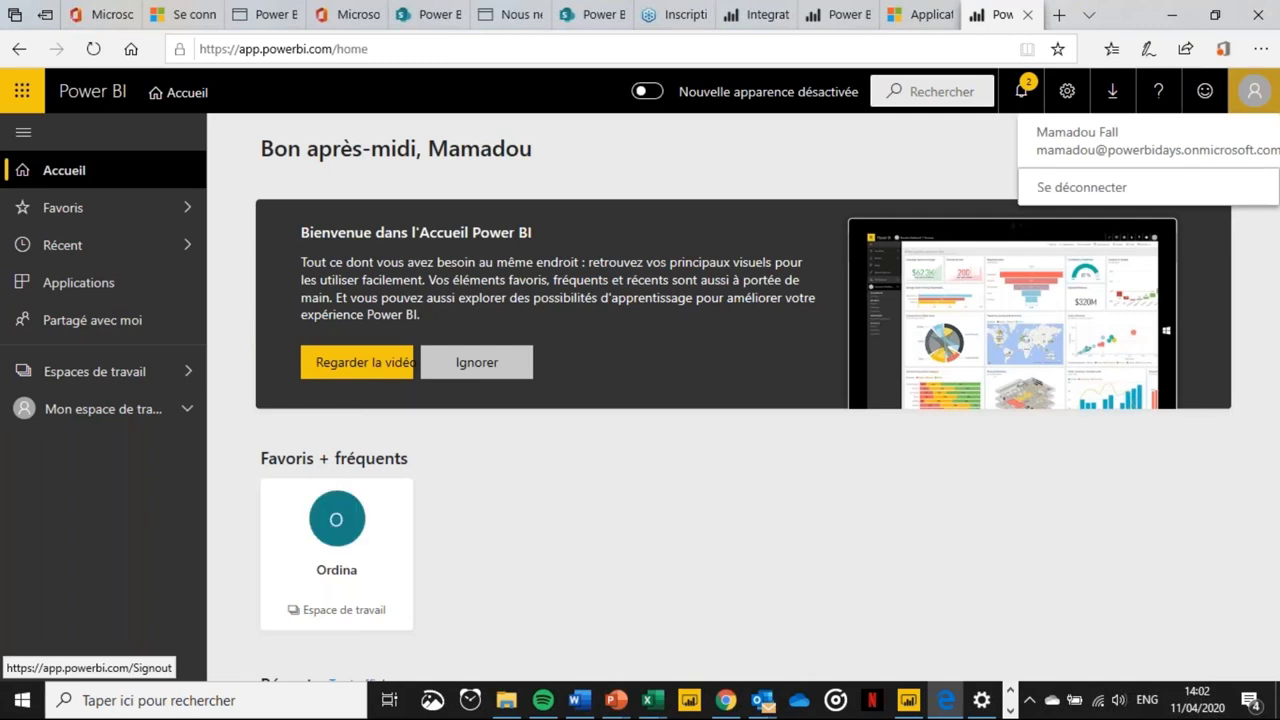
{"action": "left_click", "coordinate": [1075, 439]}
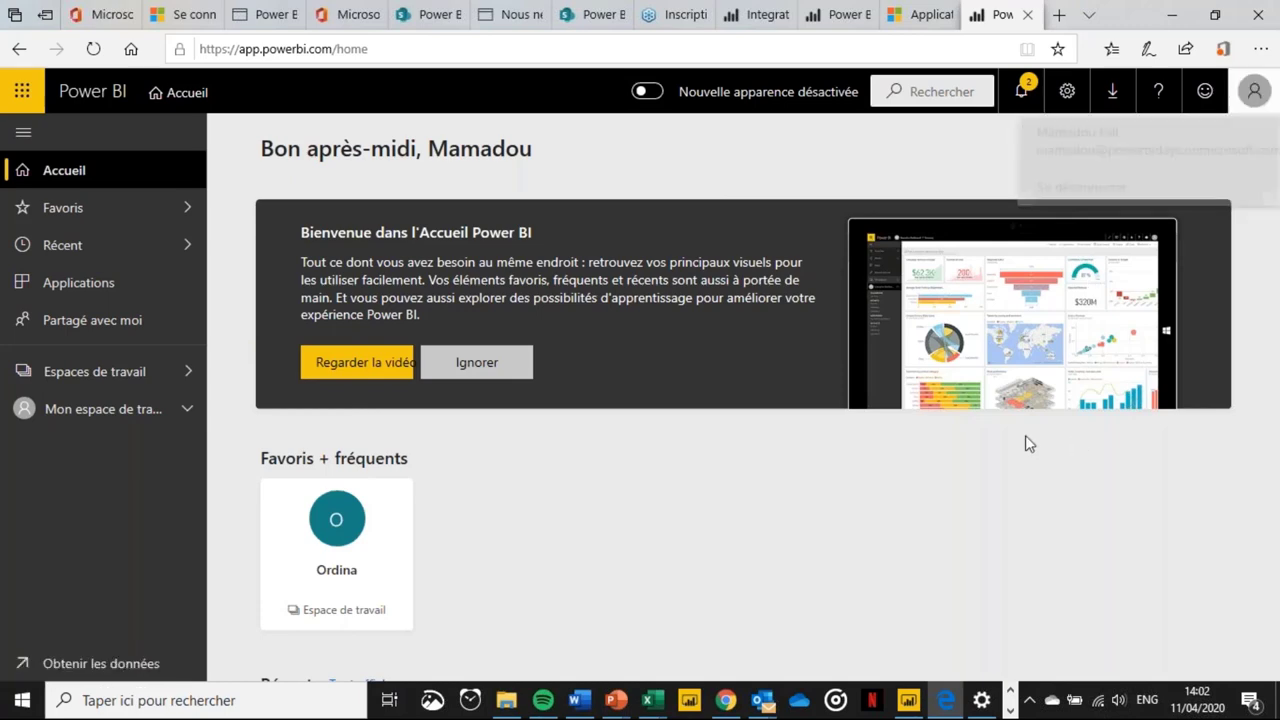
{"action": "scroll", "coordinate": [616, 455], "scroll_direction": "down", "scroll_amount": 6}
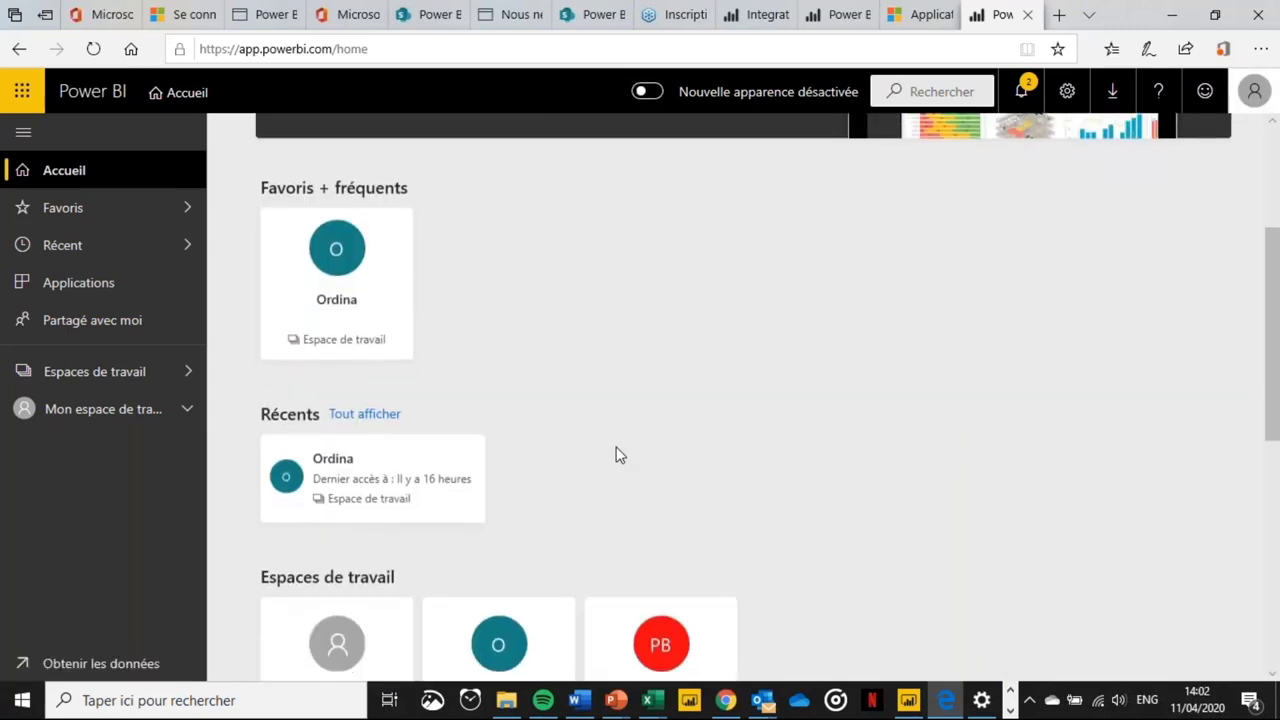
{"action": "scroll", "coordinate": [616, 455], "scroll_direction": "down", "scroll_amount": 1}
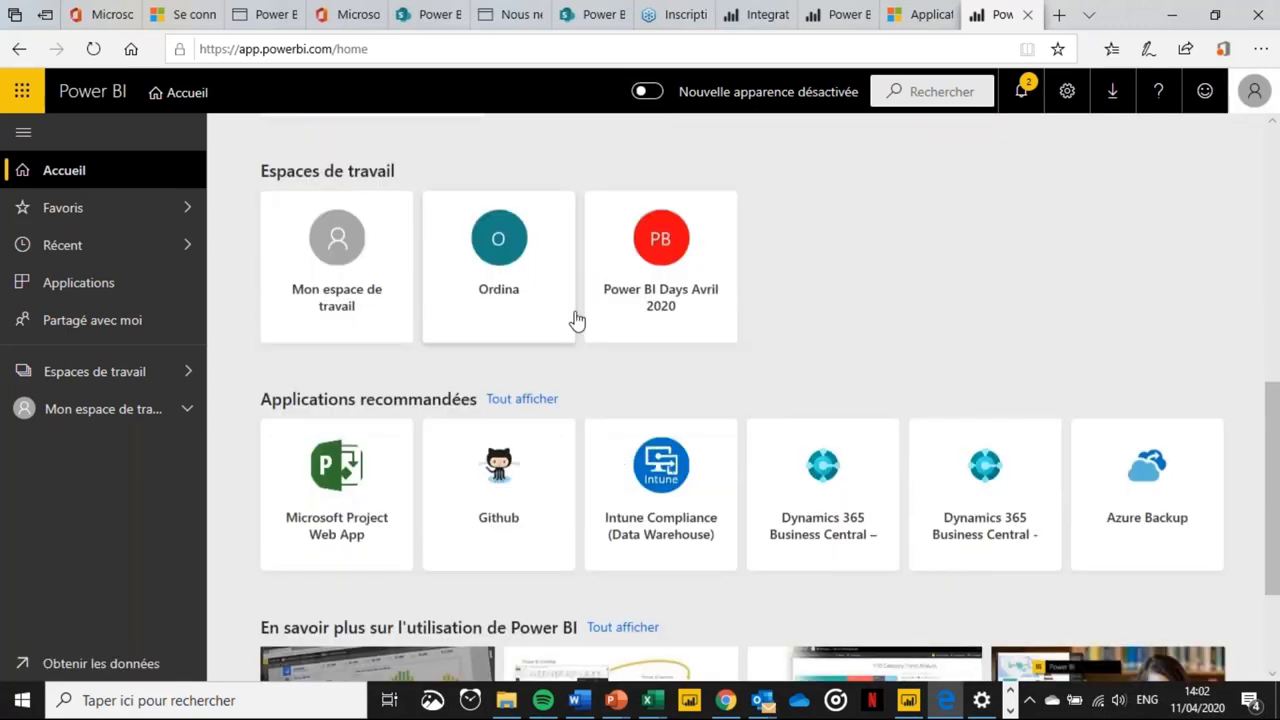
{"action": "left_click", "coordinate": [632, 285]}
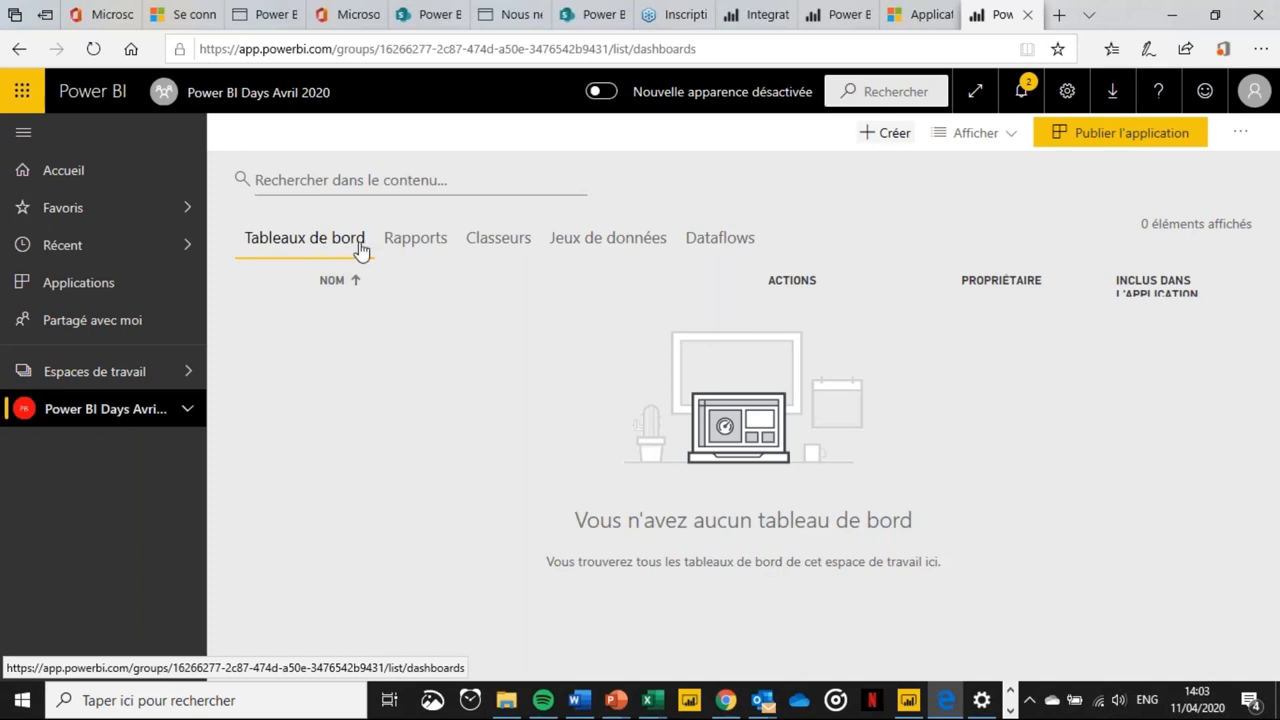
{"action": "left_click", "coordinate": [408, 246]}
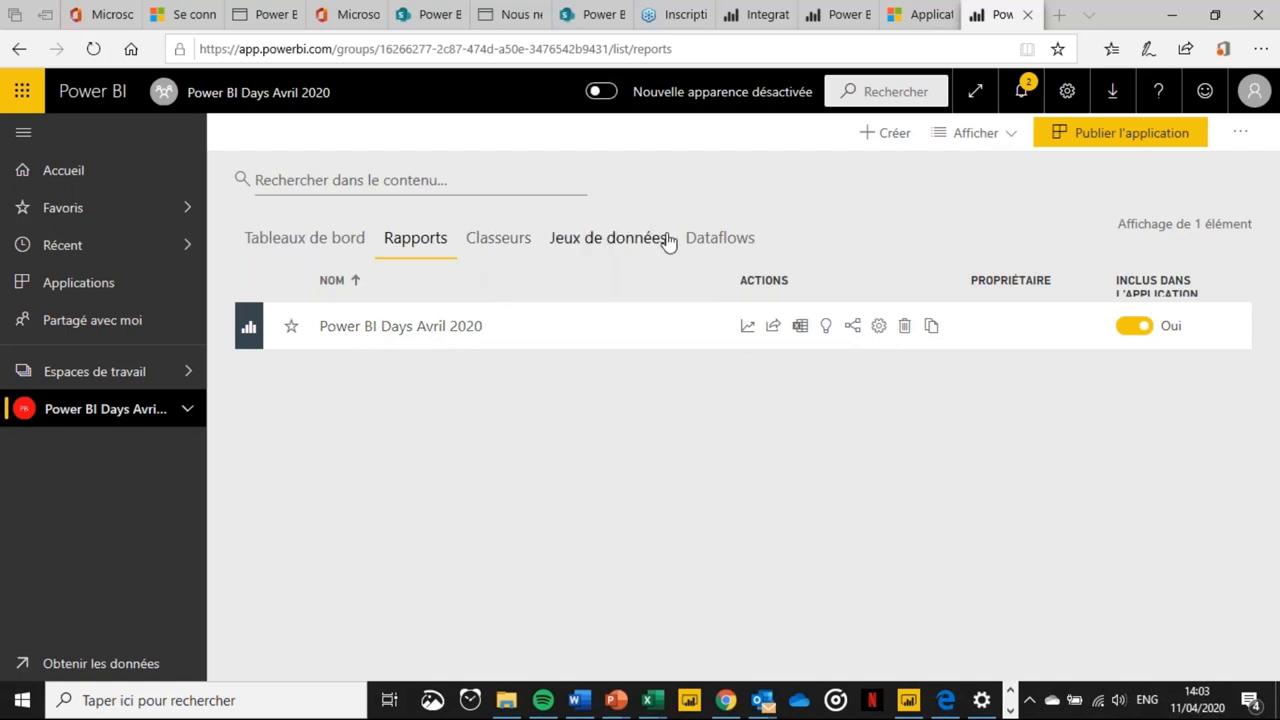
{"action": "left_click", "coordinate": [361, 337]}
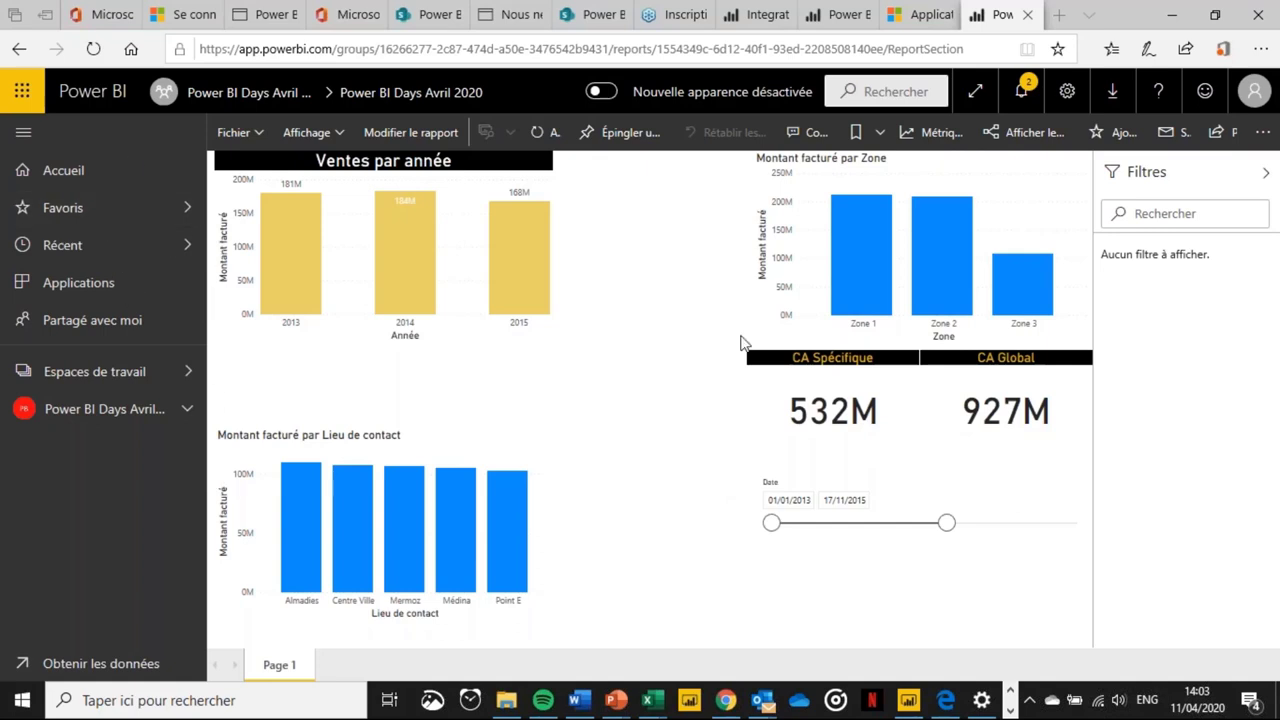
Switch the report to editing mode and collapse the Champs and Visualisations panes to enlarge the canvas.
{"action": "left_click", "coordinate": [987, 200]}
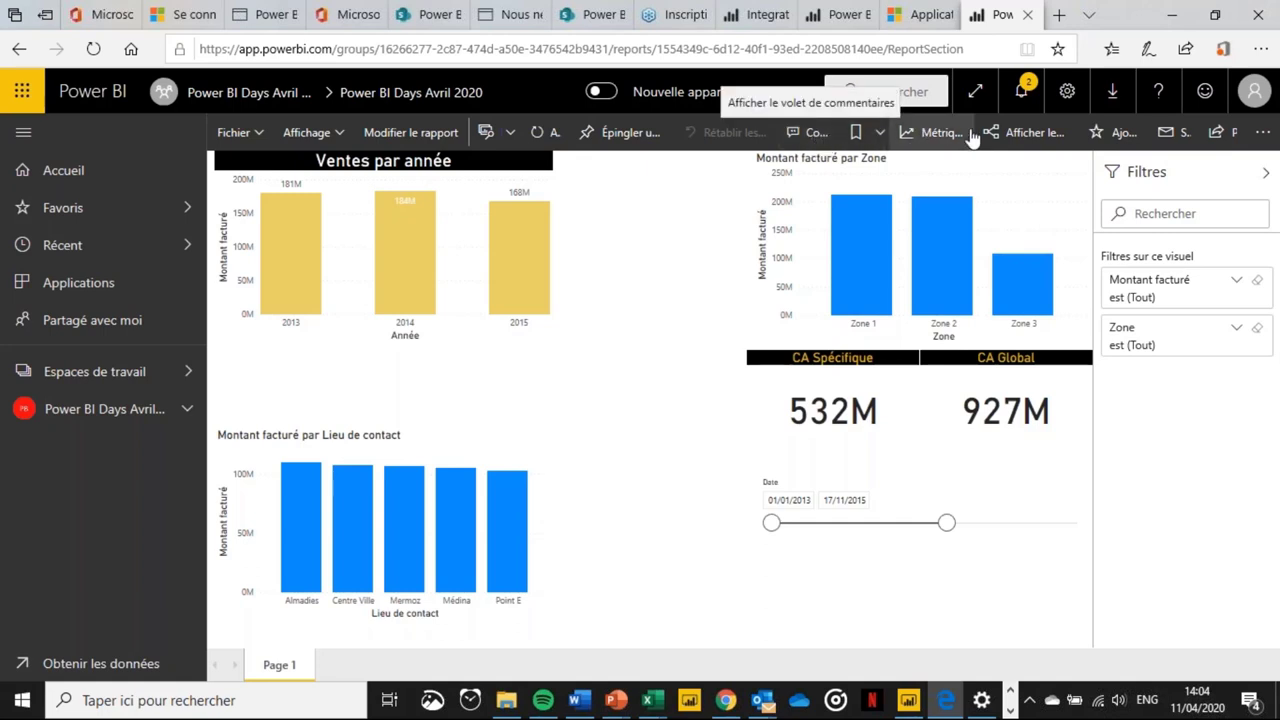
{"action": "left_click", "coordinate": [433, 134]}
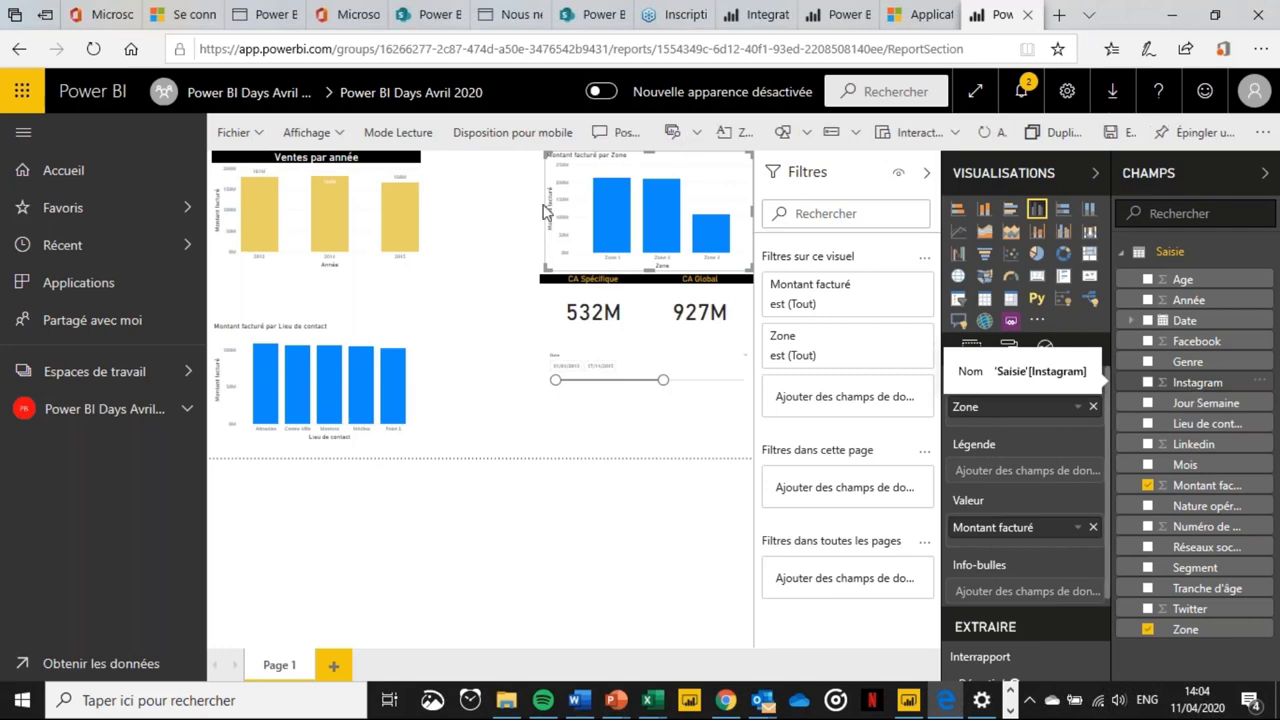
{"action": "left_click", "coordinate": [1267, 175]}
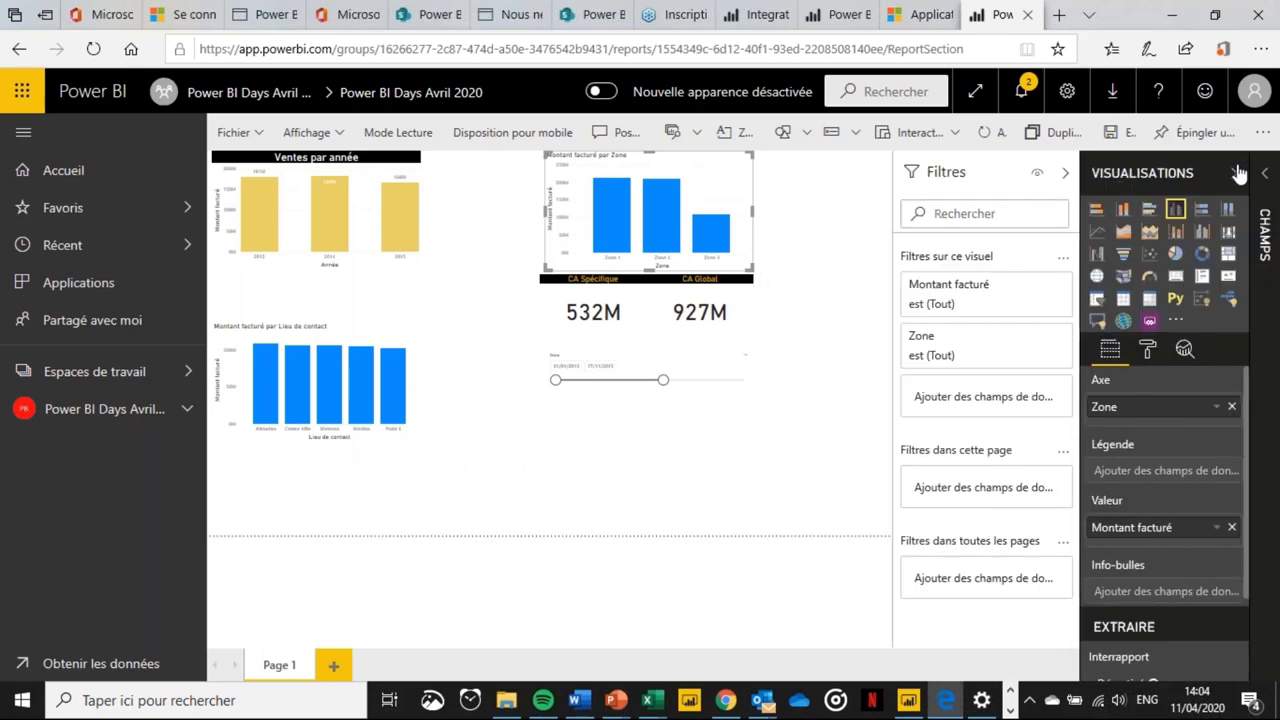
{"action": "left_click", "coordinate": [1238, 175]}
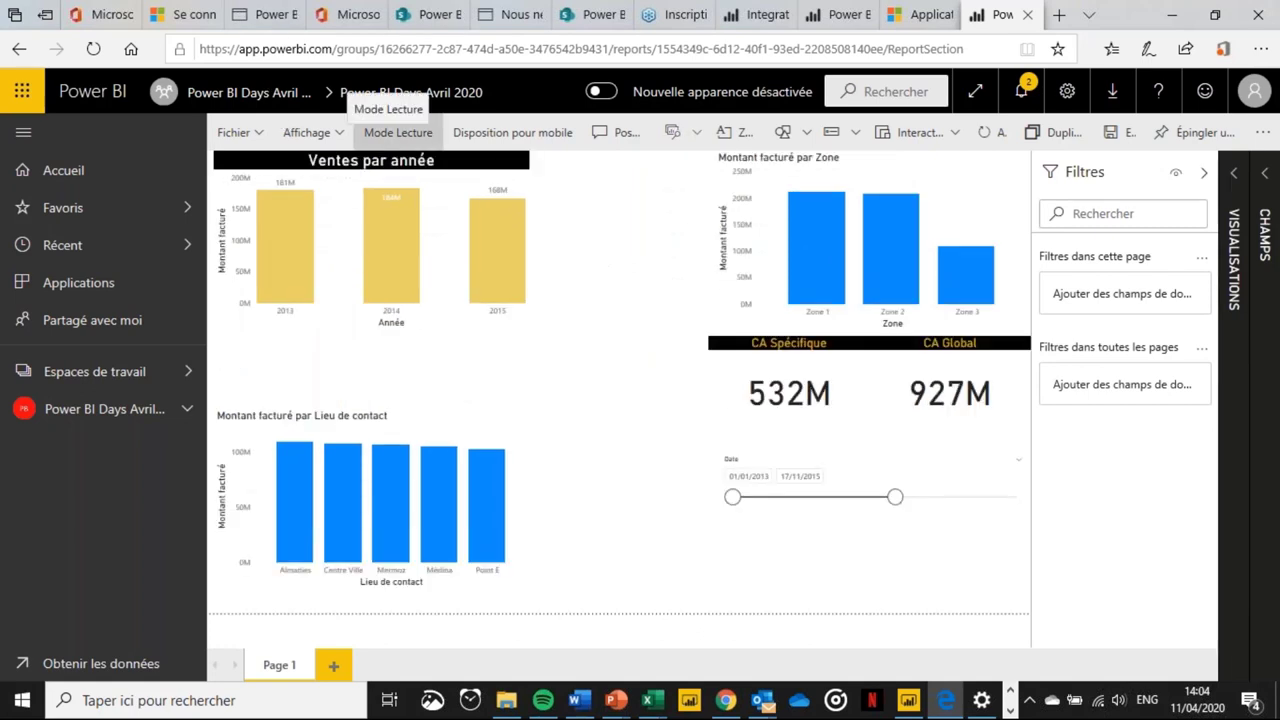
Select the Ventes par année chart, deselect it, and test cross-filtering with the Zone 1 bar before clearing that selection.
{"action": "left_click", "coordinate": [476, 167]}
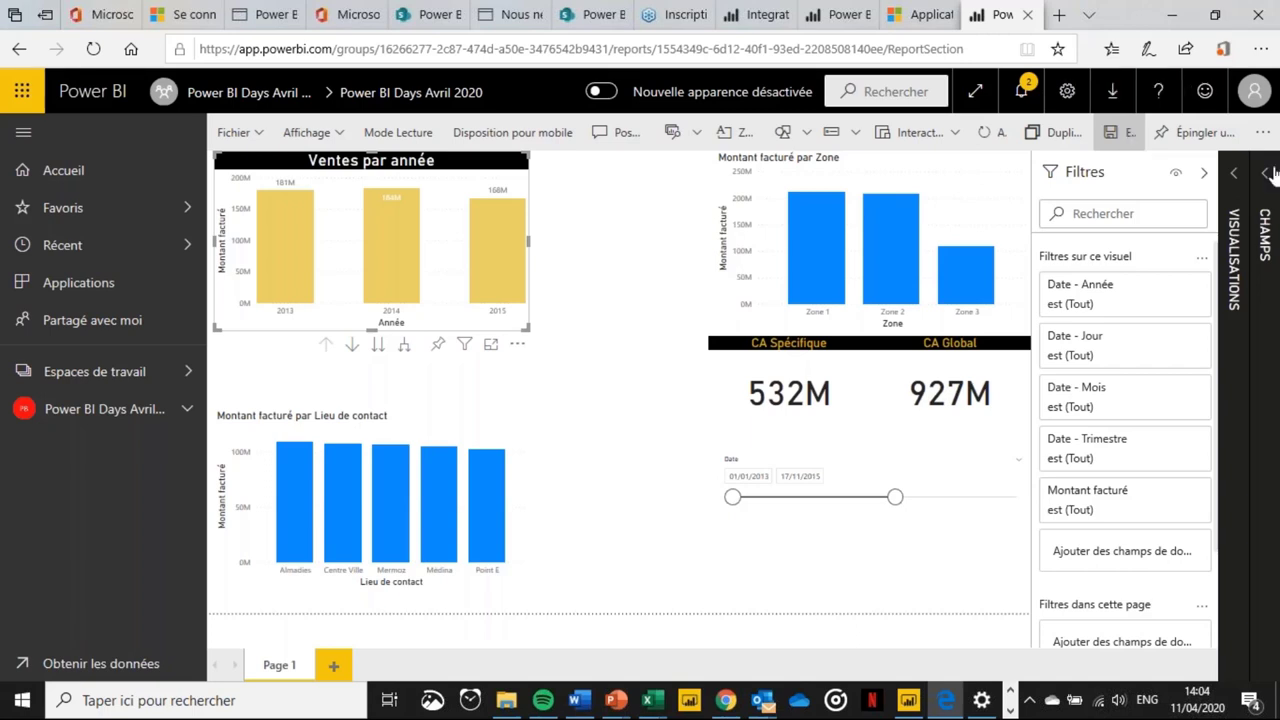
{"action": "left_click", "coordinate": [624, 424]}
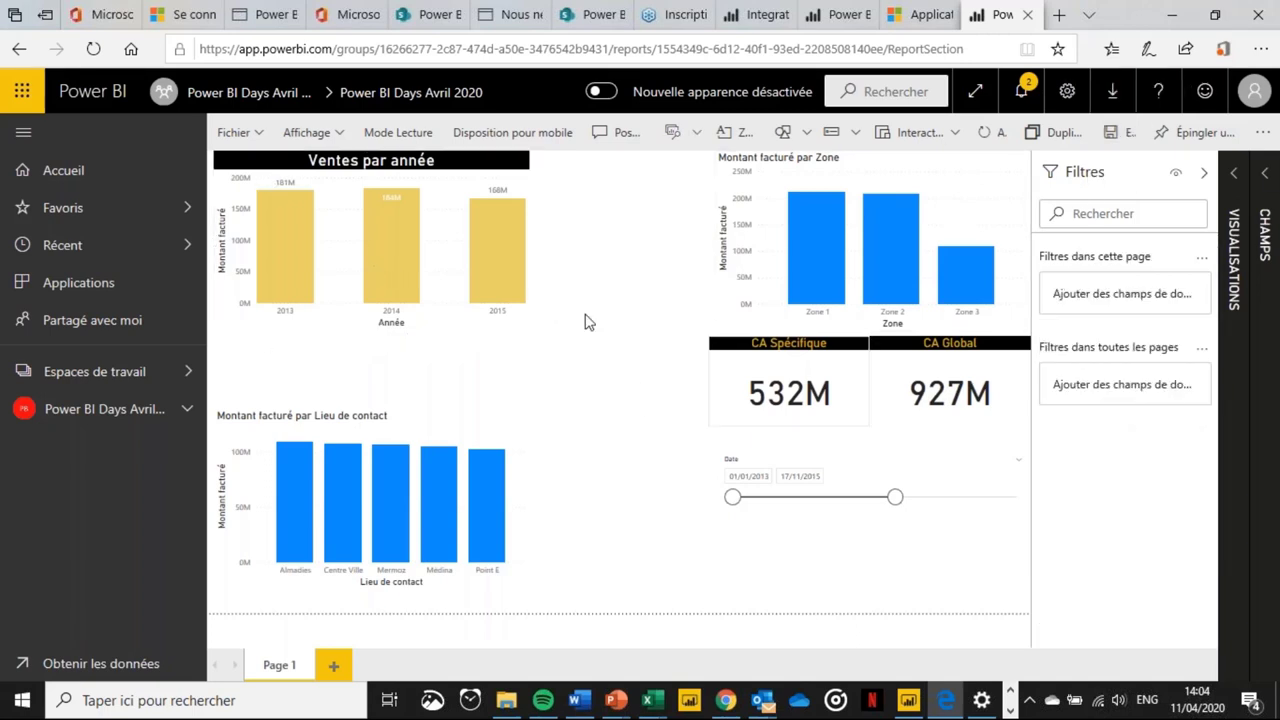
{"action": "left_click", "coordinate": [830, 256]}
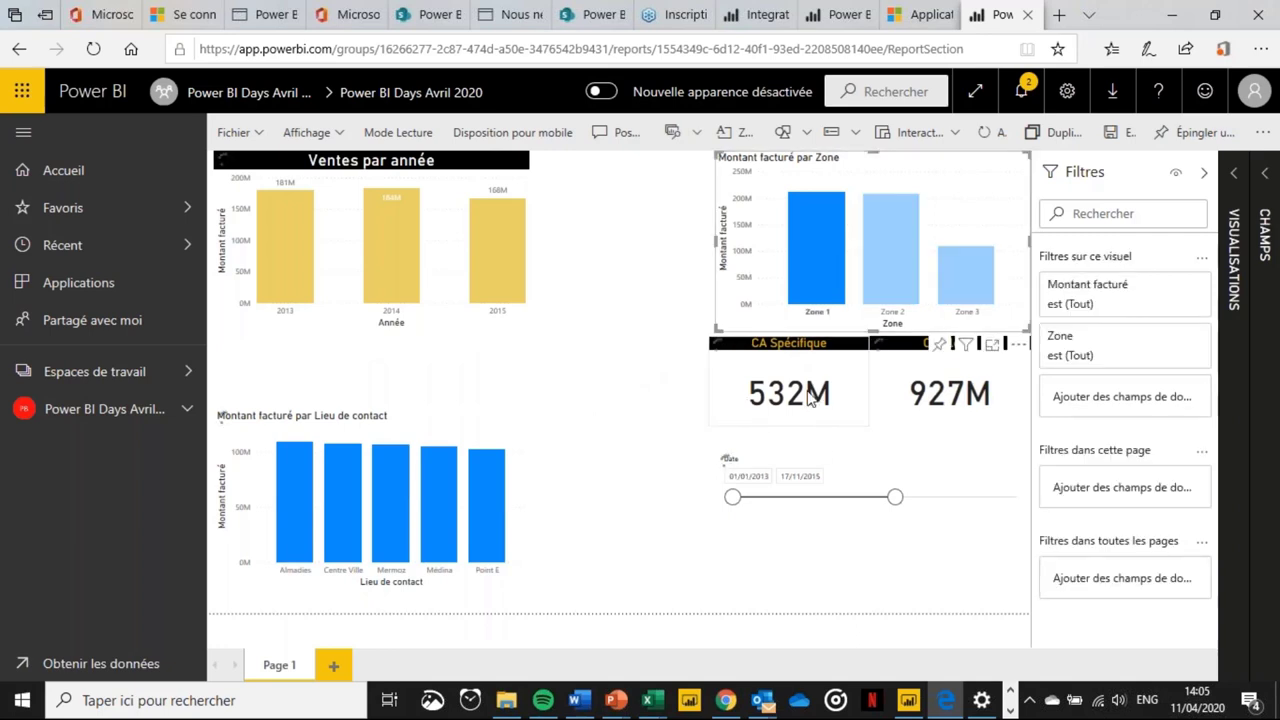
{"action": "left_click", "coordinate": [795, 283]}
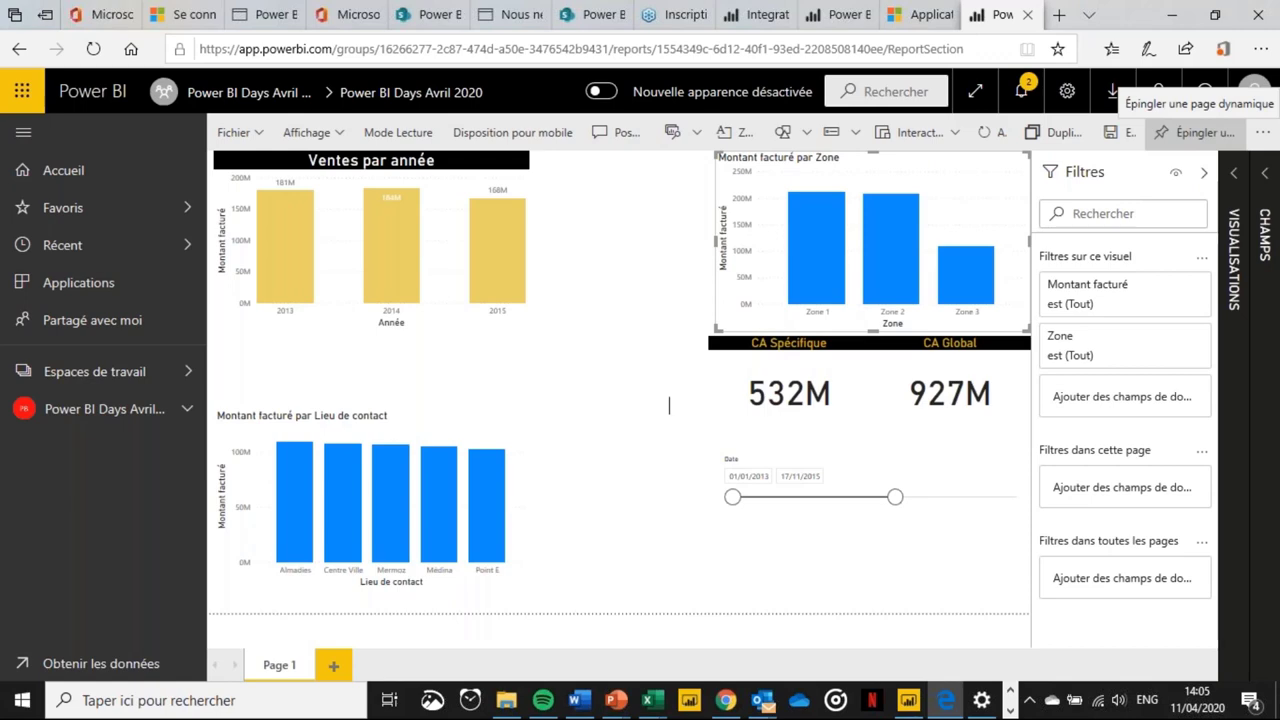
Pin the report page as a live element to a new dashboard named PBI Days Avril 2020.
{"action": "left_click", "coordinate": [1196, 132]}
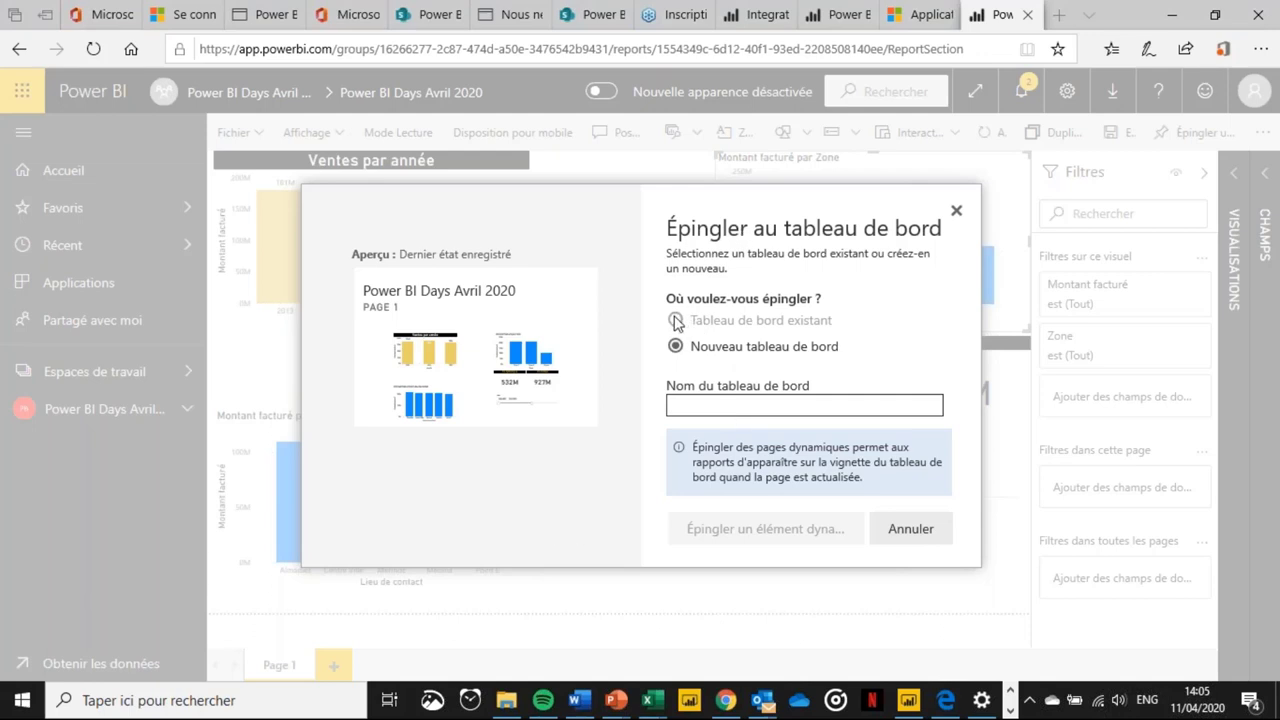
{"action": "left_click", "coordinate": [728, 407]}
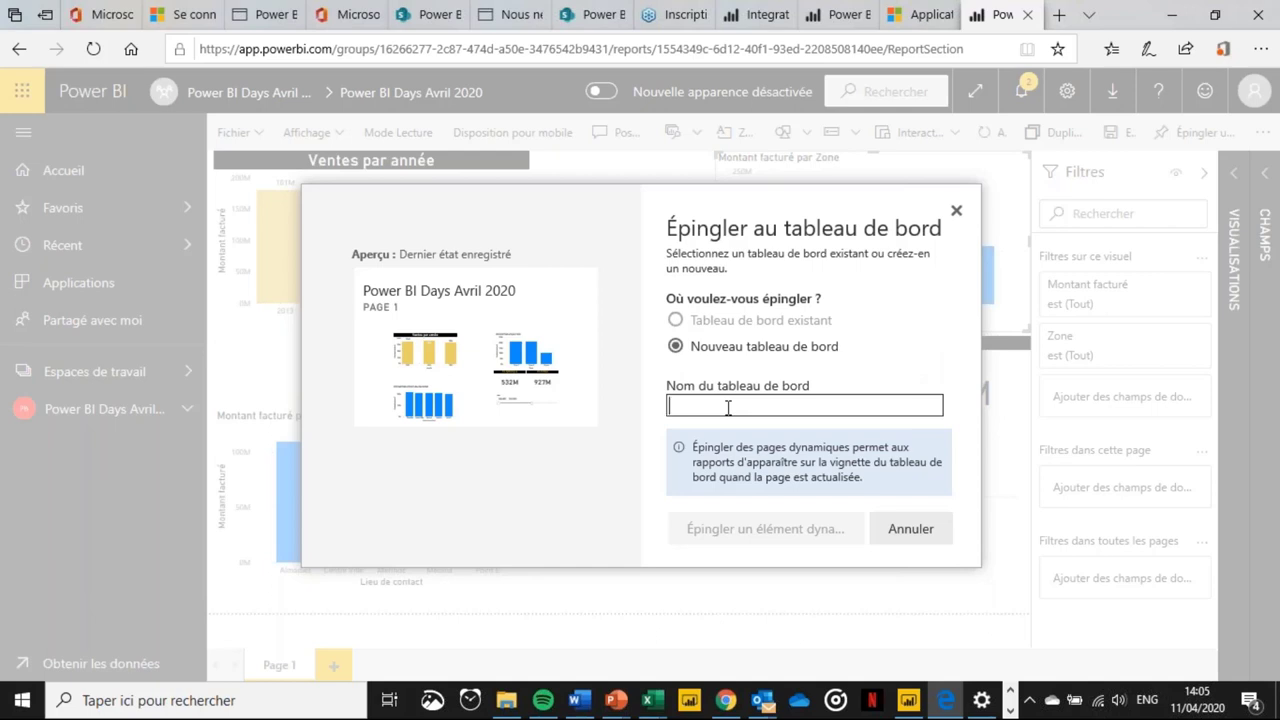
{"action": "type", "text": "PBI"}
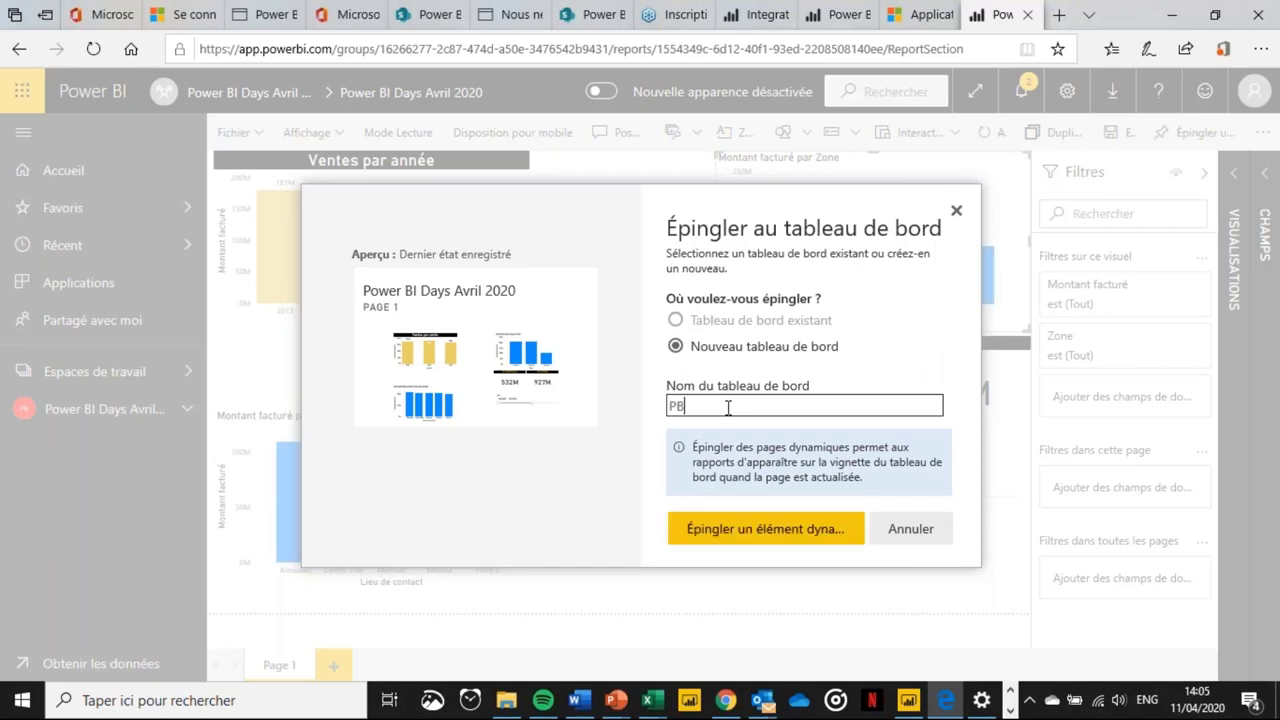
{"action": "type", "text": " Days Avril 2020"}
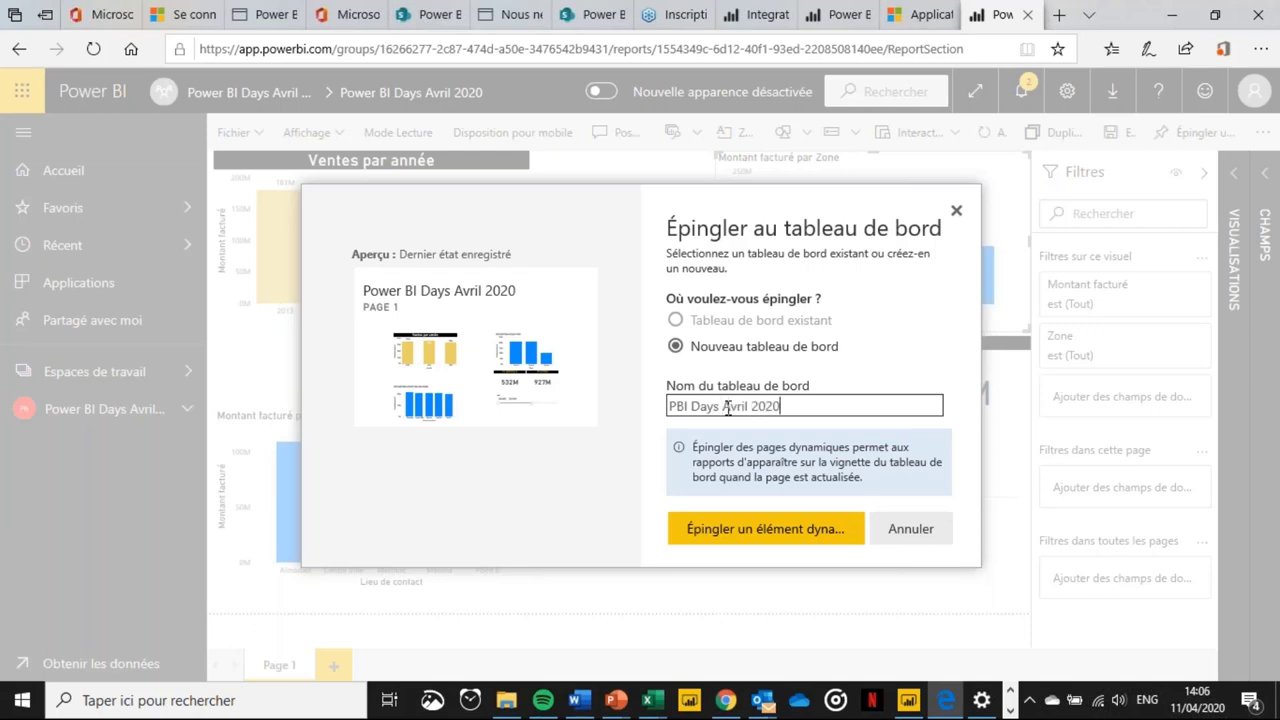
{"action": "left_click", "coordinate": [818, 530]}
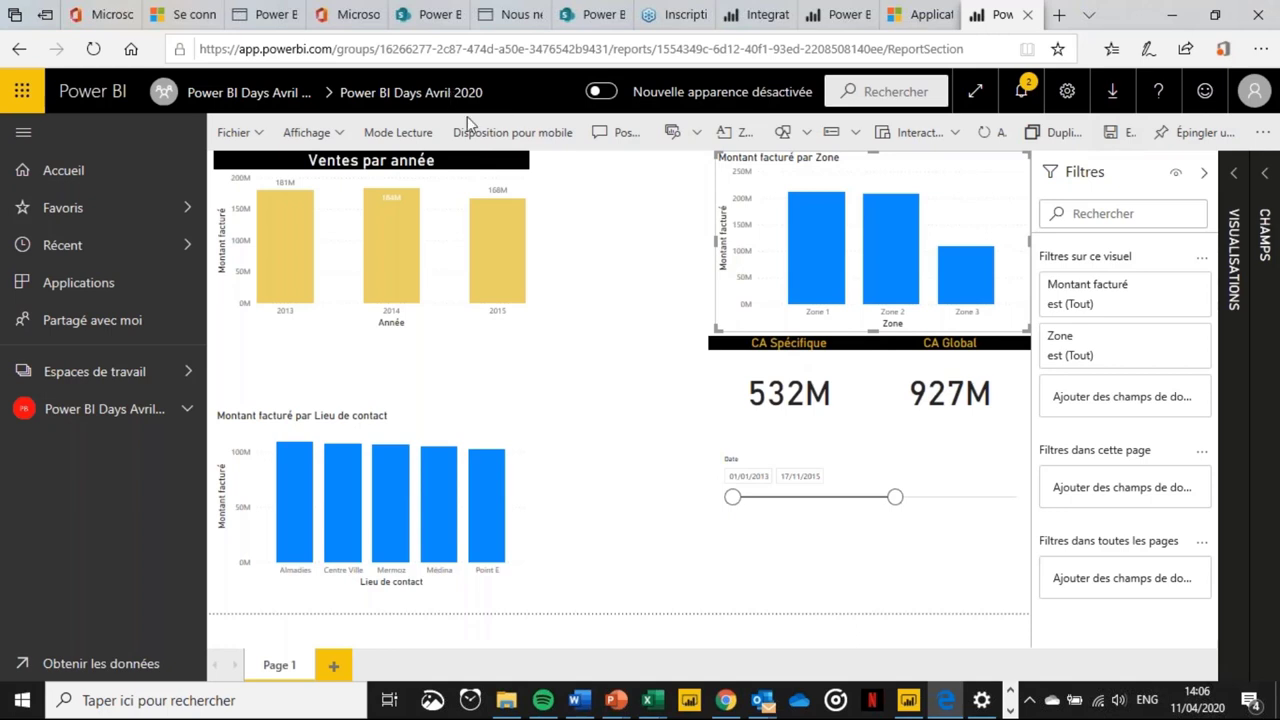
{"action": "left_click", "coordinate": [256, 133]}
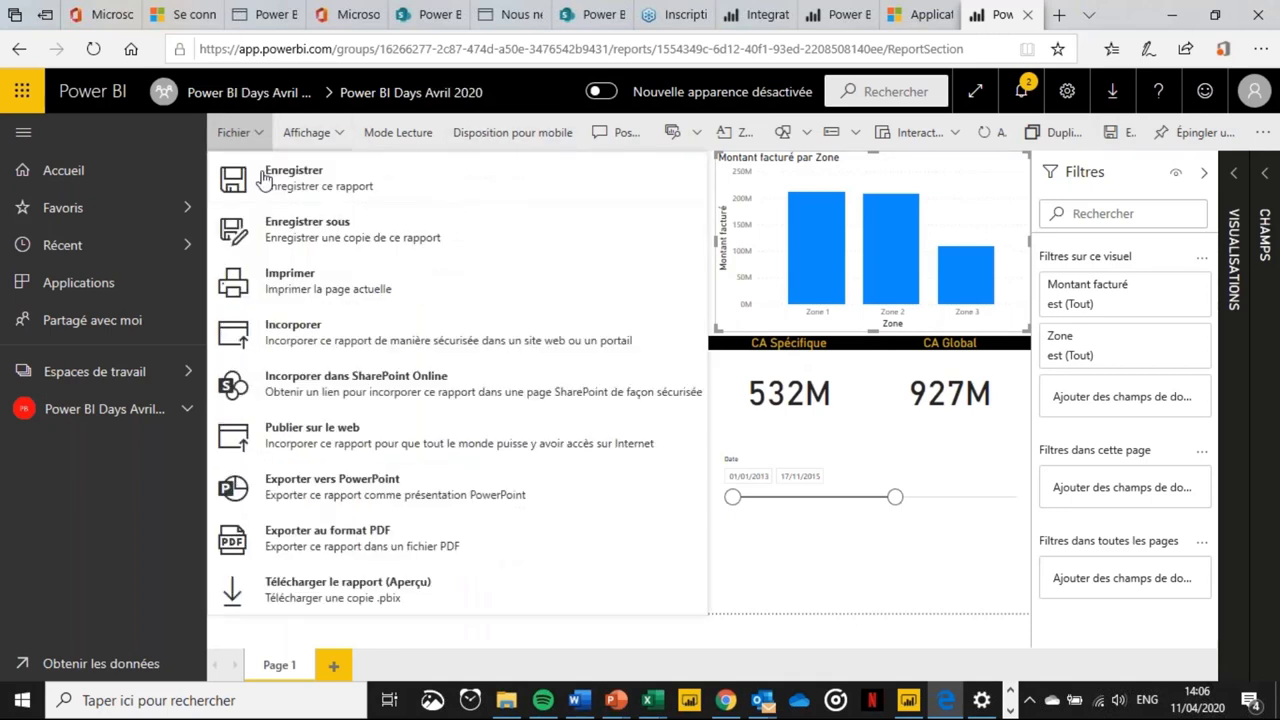
{"action": "left_click", "coordinate": [268, 134]}
{"action": "left_click", "coordinate": [268, 134]}
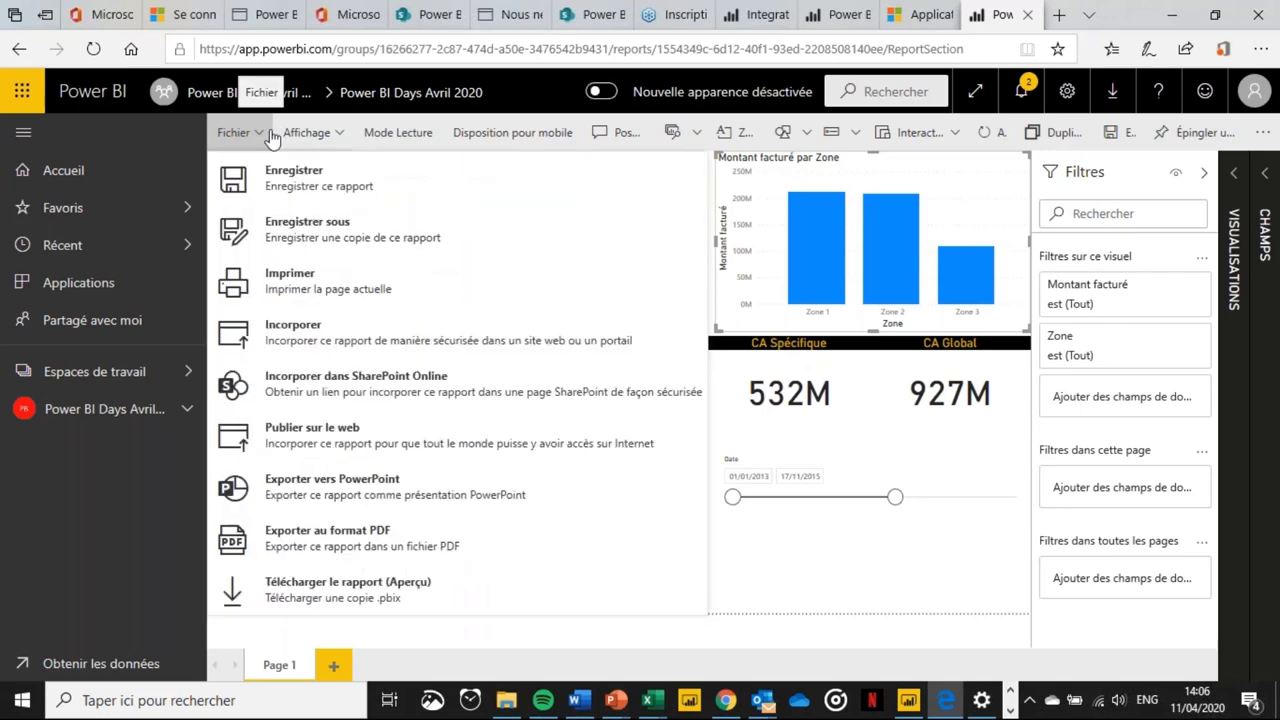
{"action": "left_click", "coordinate": [335, 135]}
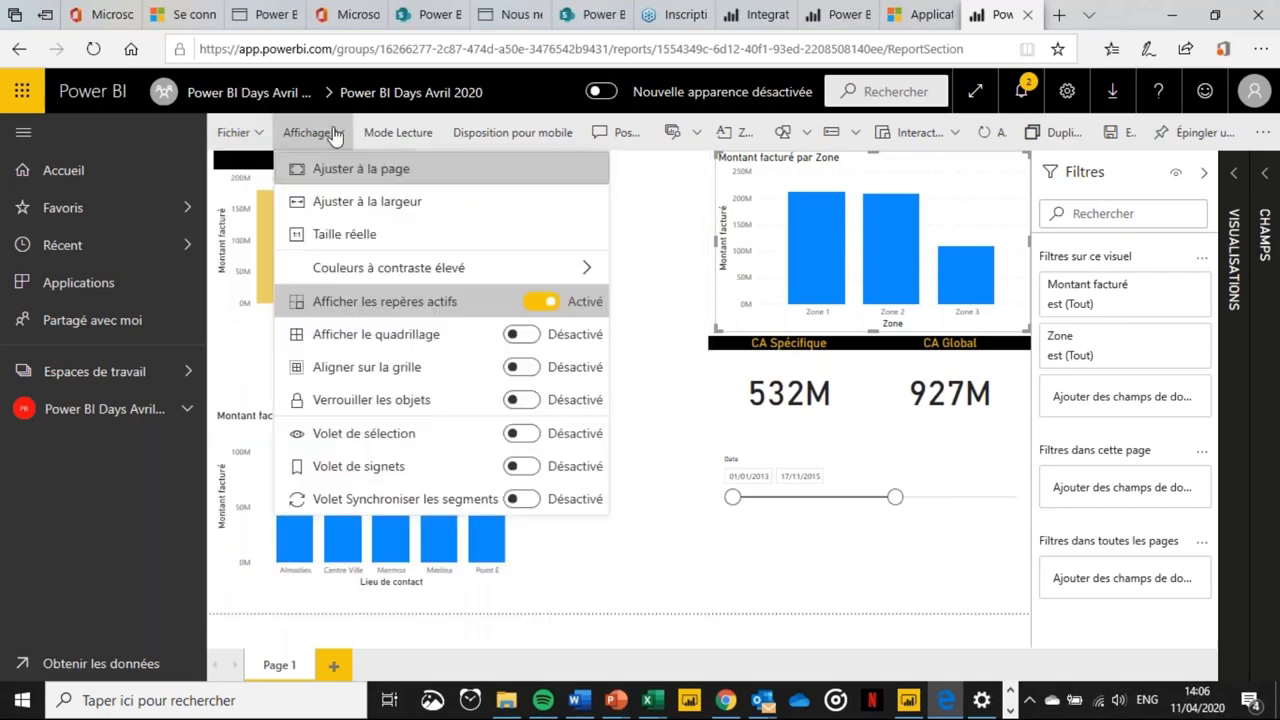
{"action": "left_click", "coordinate": [337, 133]}
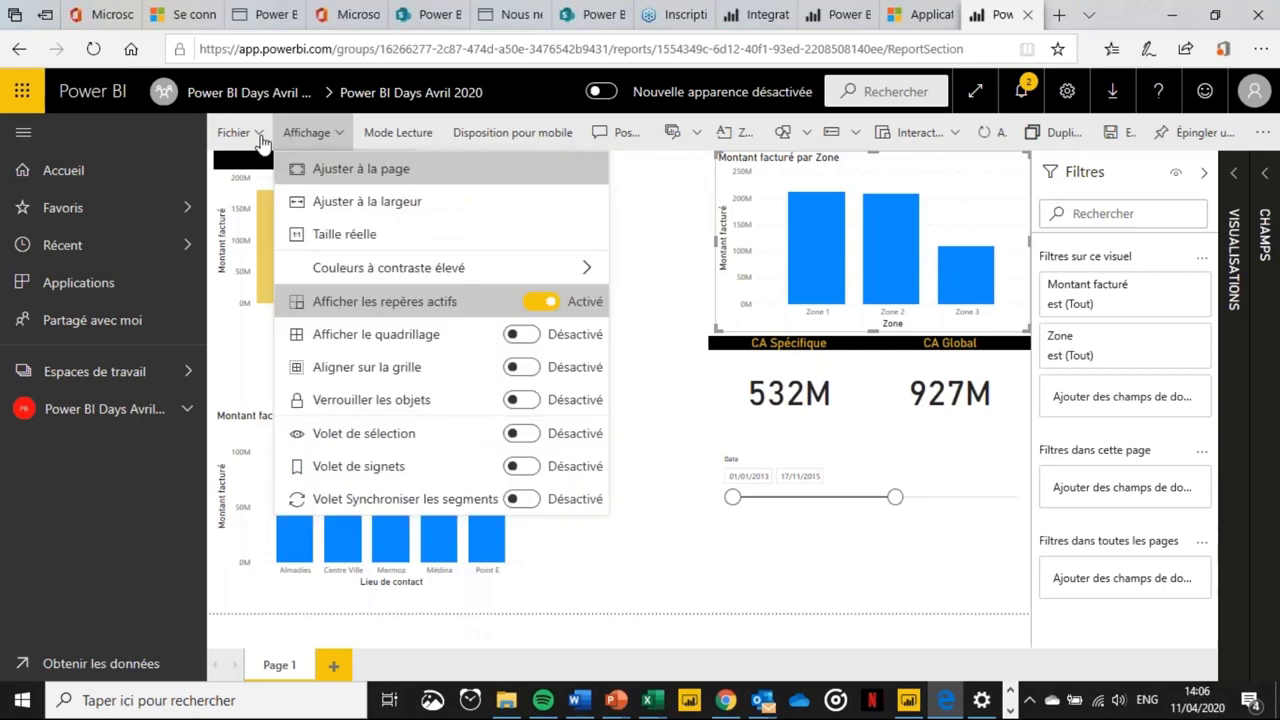
{"action": "left_click", "coordinate": [258, 134]}
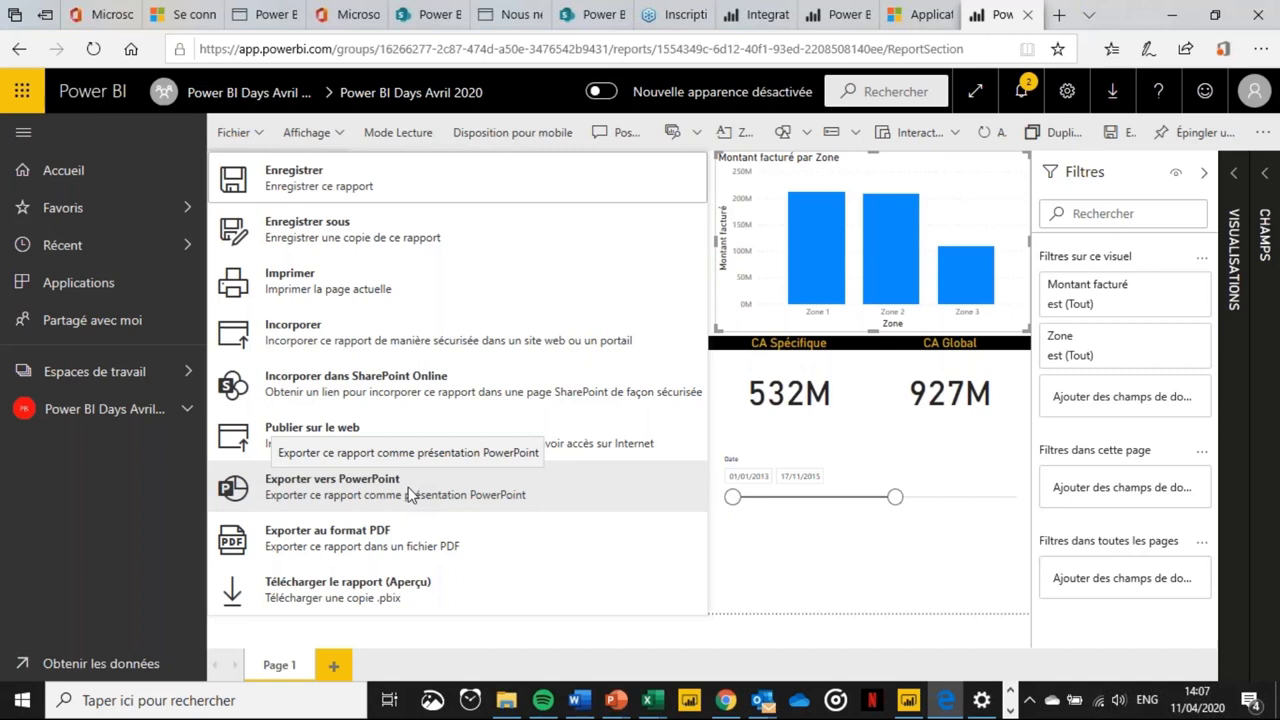
{"action": "left_click", "coordinate": [323, 138]}
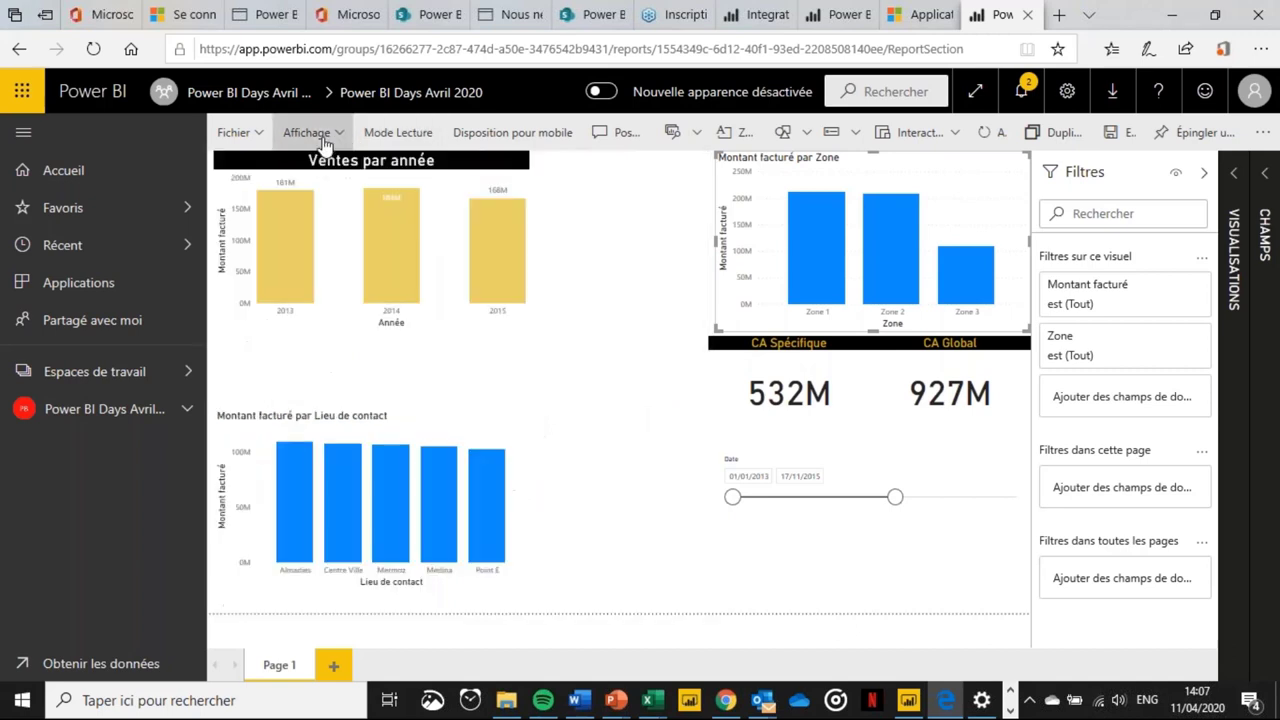
{"action": "left_click", "coordinate": [325, 140]}
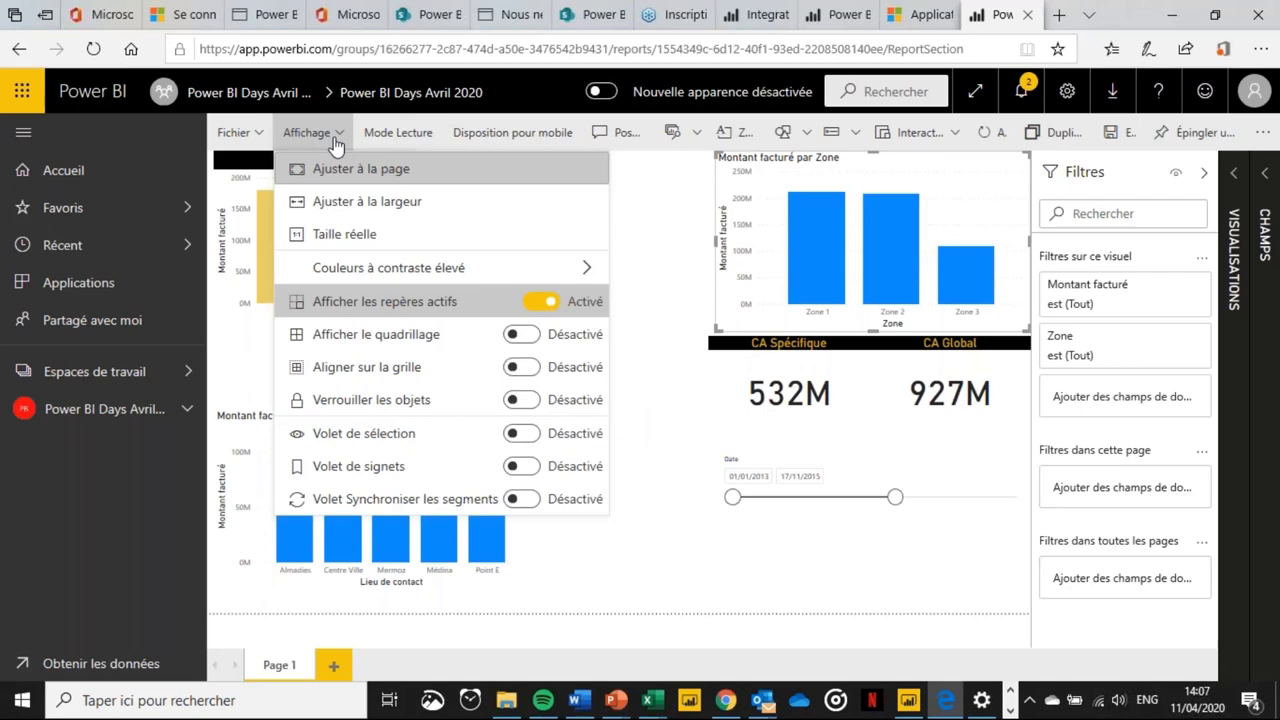
{"action": "left_click", "coordinate": [335, 142]}
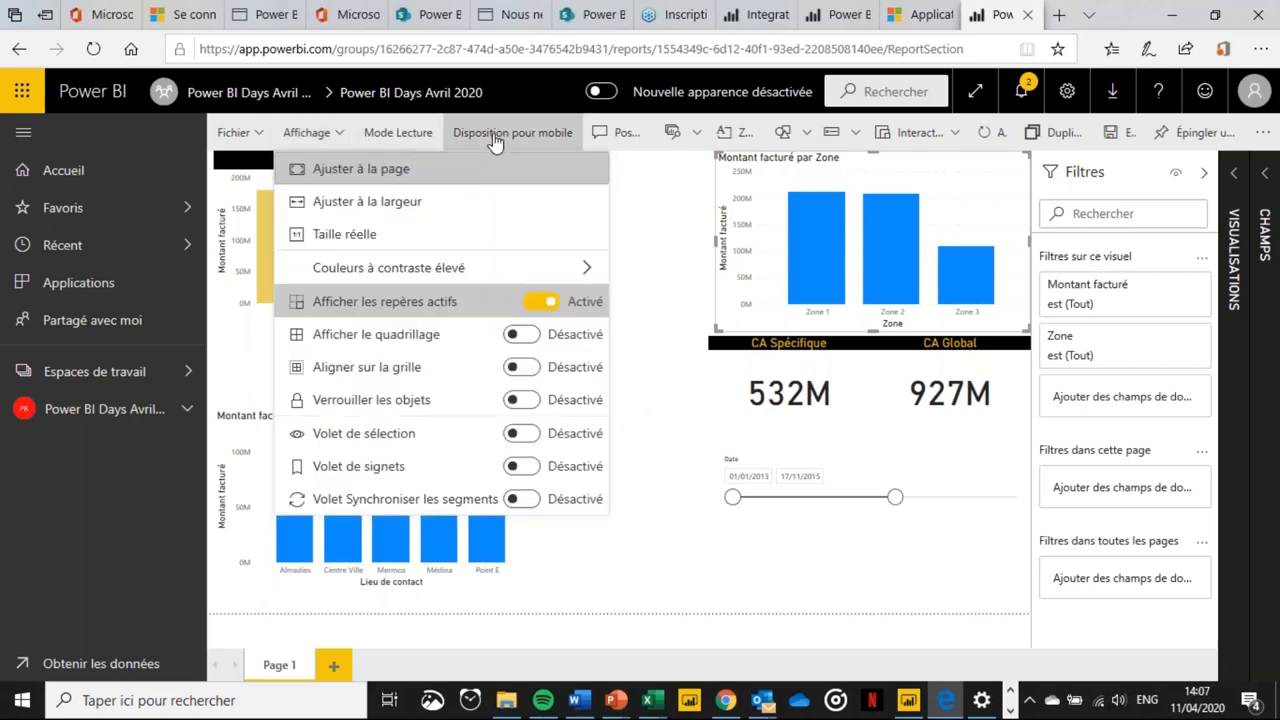
Switch to the mobile layout and place the Ventes par année chart in the phone canvas's upper-left corner, enlarged to about four columns by five rows.
{"action": "left_click", "coordinate": [494, 141]}
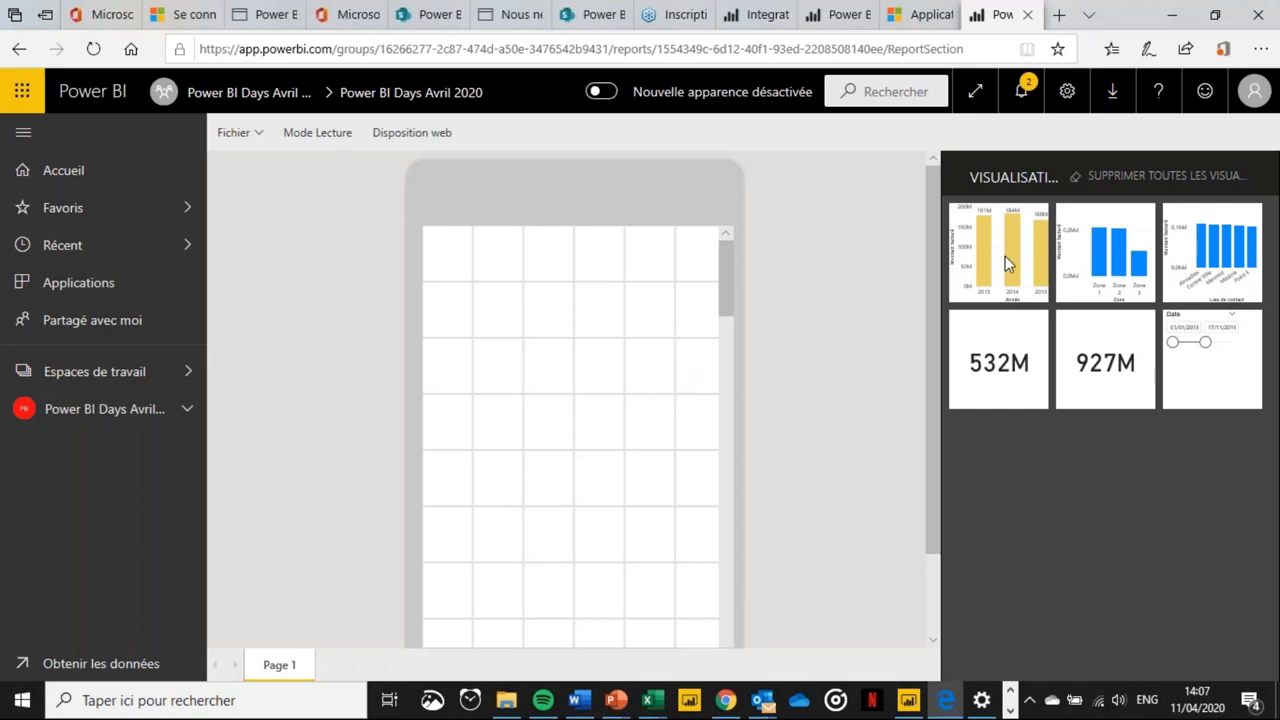
{"action": "left_click_drag", "start_coordinate": [1005, 258], "coordinate": [500, 291]}
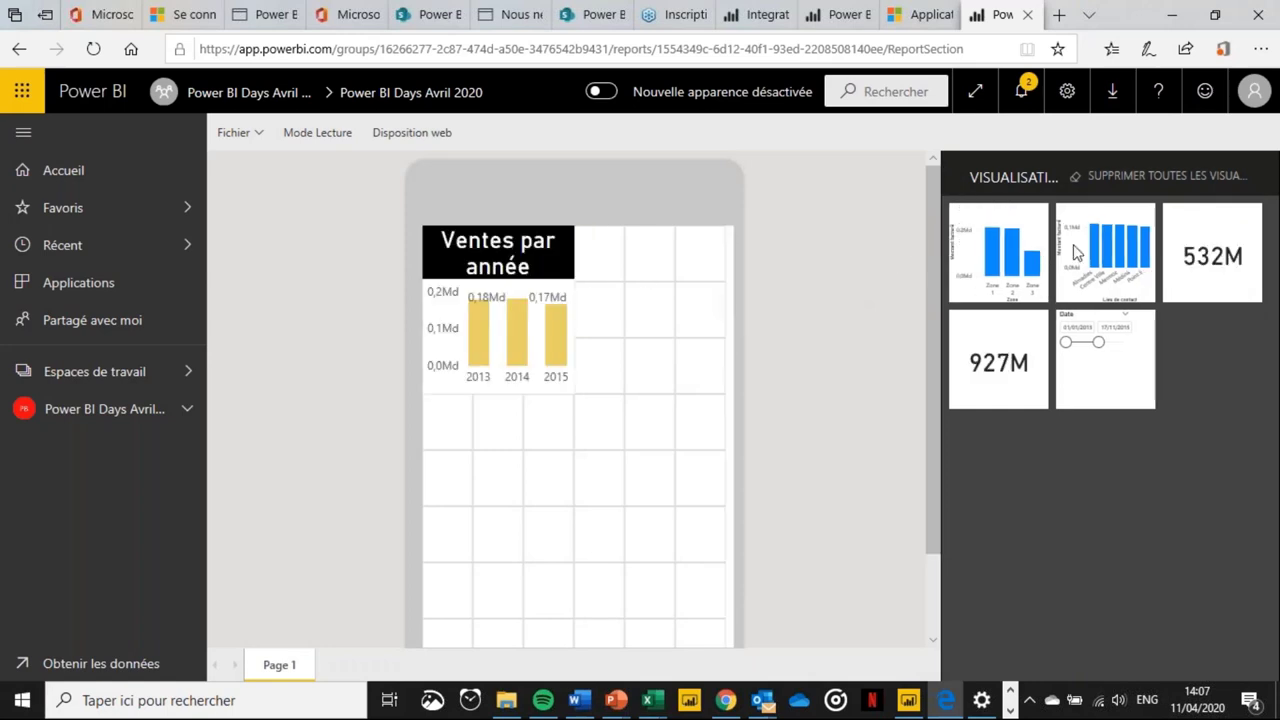
{"action": "left_click", "coordinate": [531, 333]}
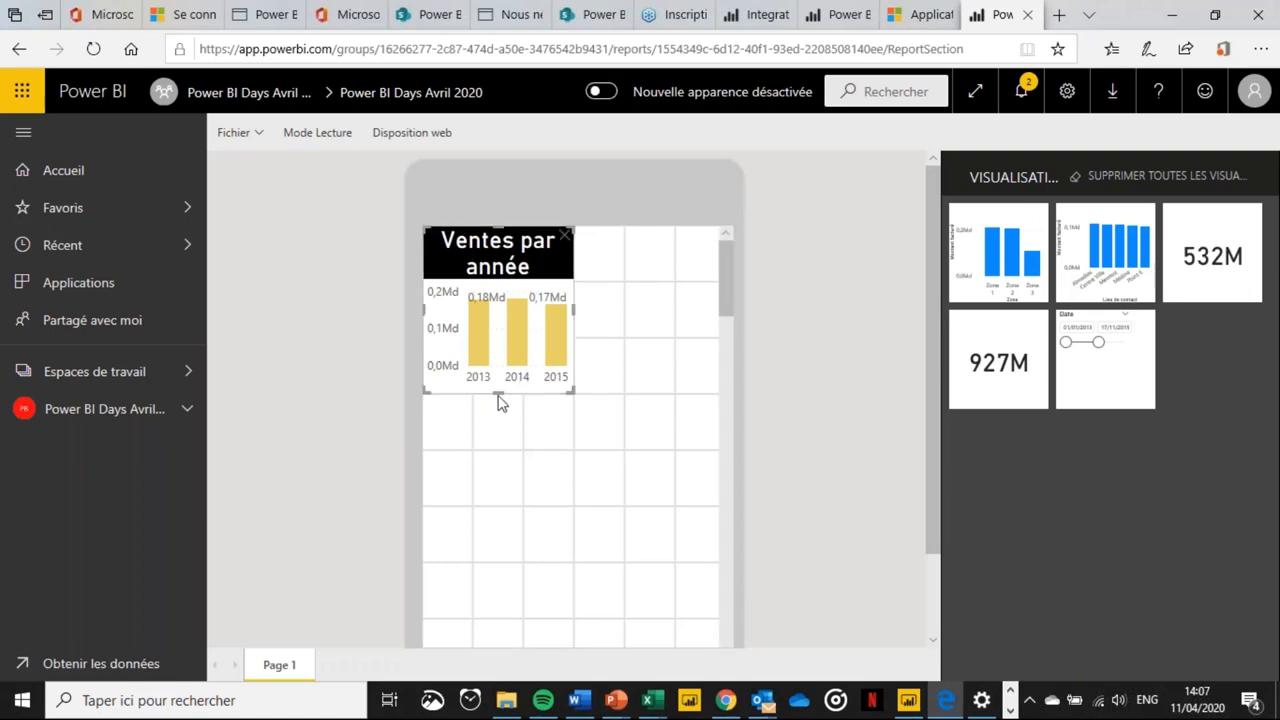
{"action": "left_click_drag", "start_coordinate": [497, 394], "coordinate": [514, 505]}
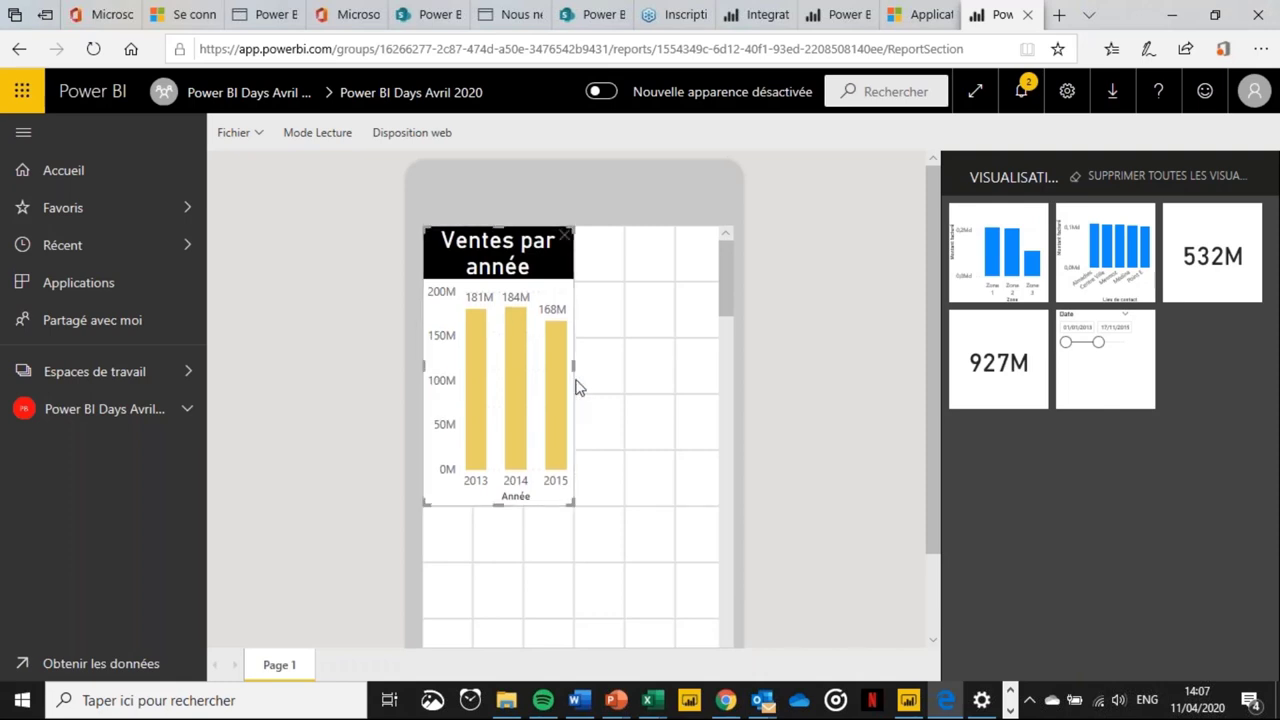
{"action": "left_click_drag", "start_coordinate": [573, 366], "coordinate": [621, 367]}
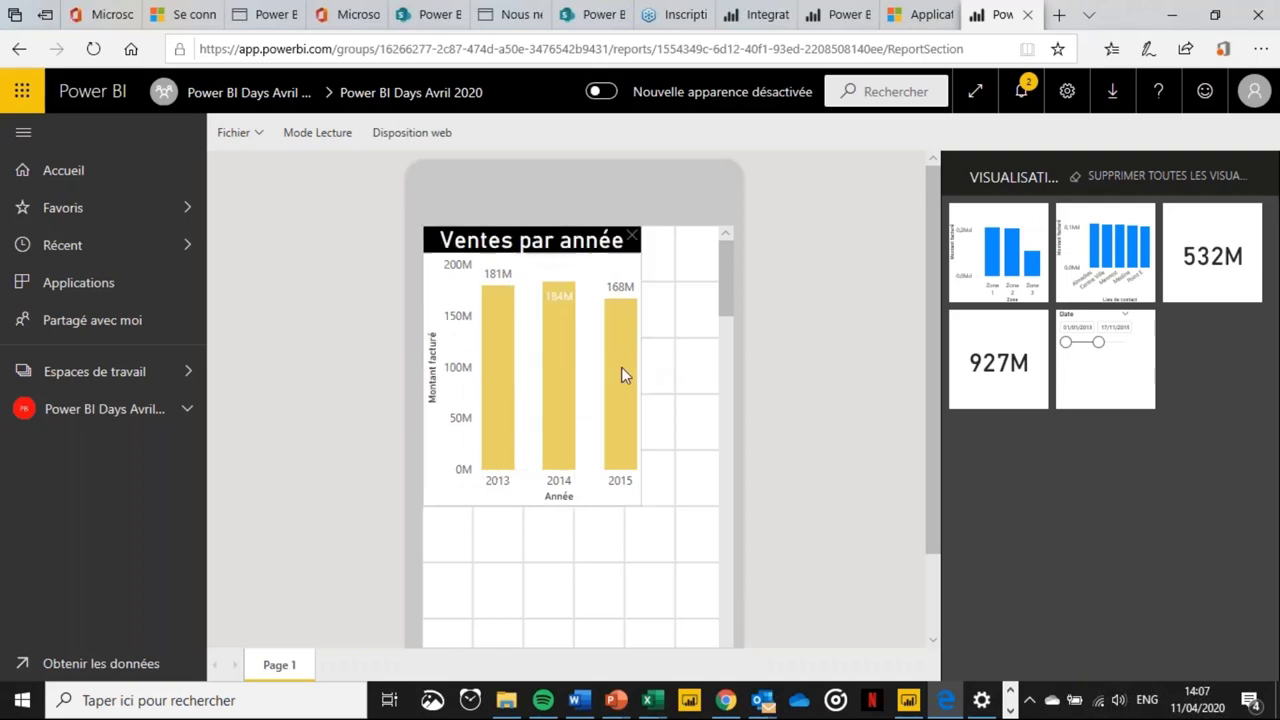
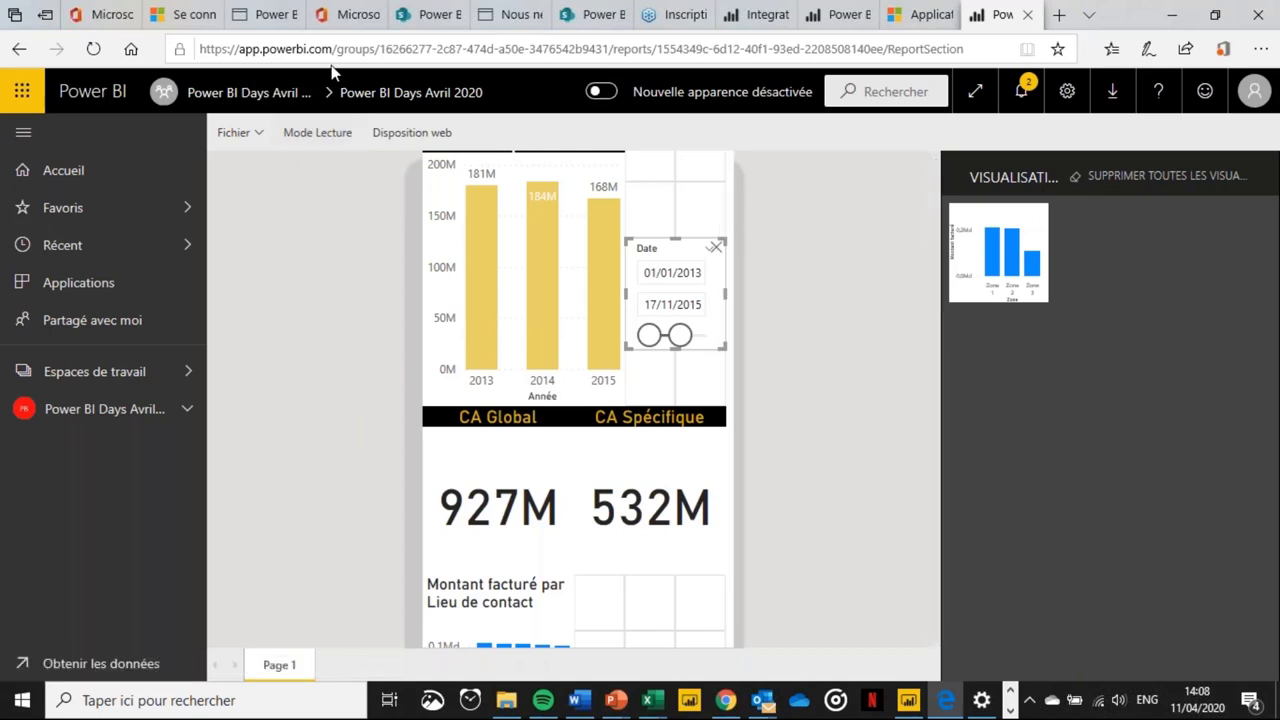
Return to the web layout and go back to the Power BI Days Avril 2020 workspace, saving the report changes.
{"action": "left_click", "coordinate": [400, 132]}
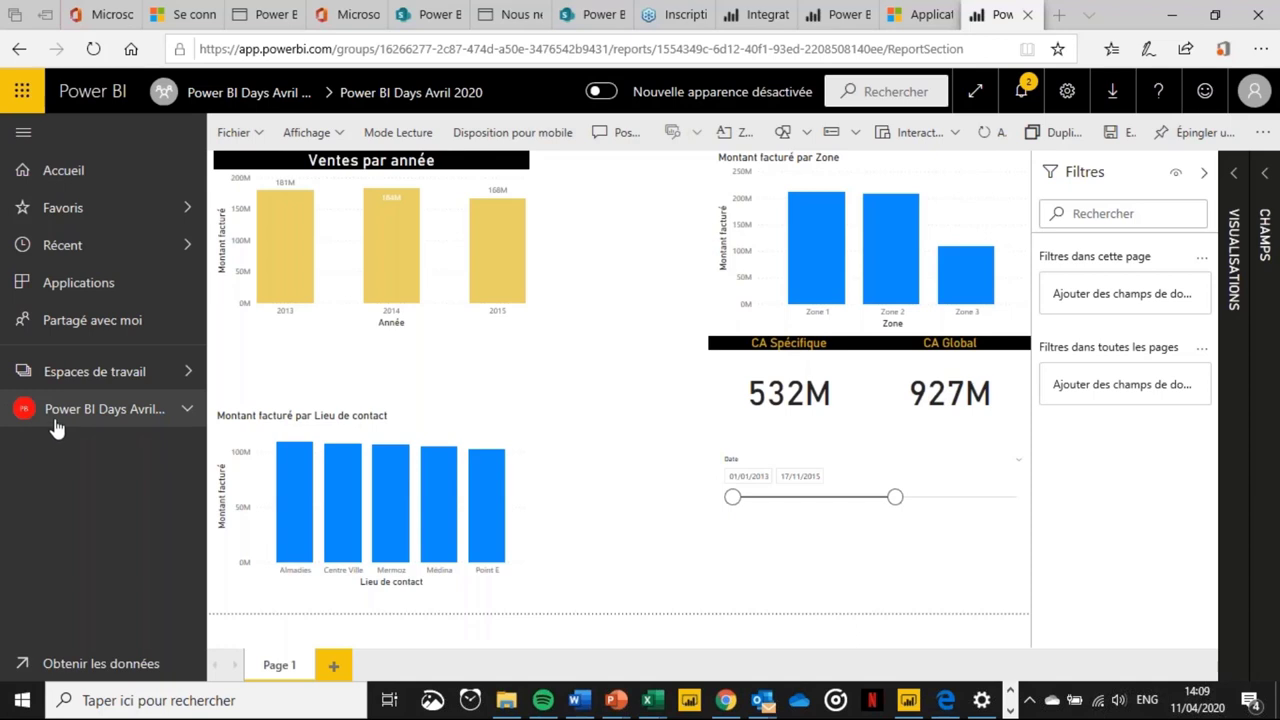
{"action": "left_click", "coordinate": [100, 409]}
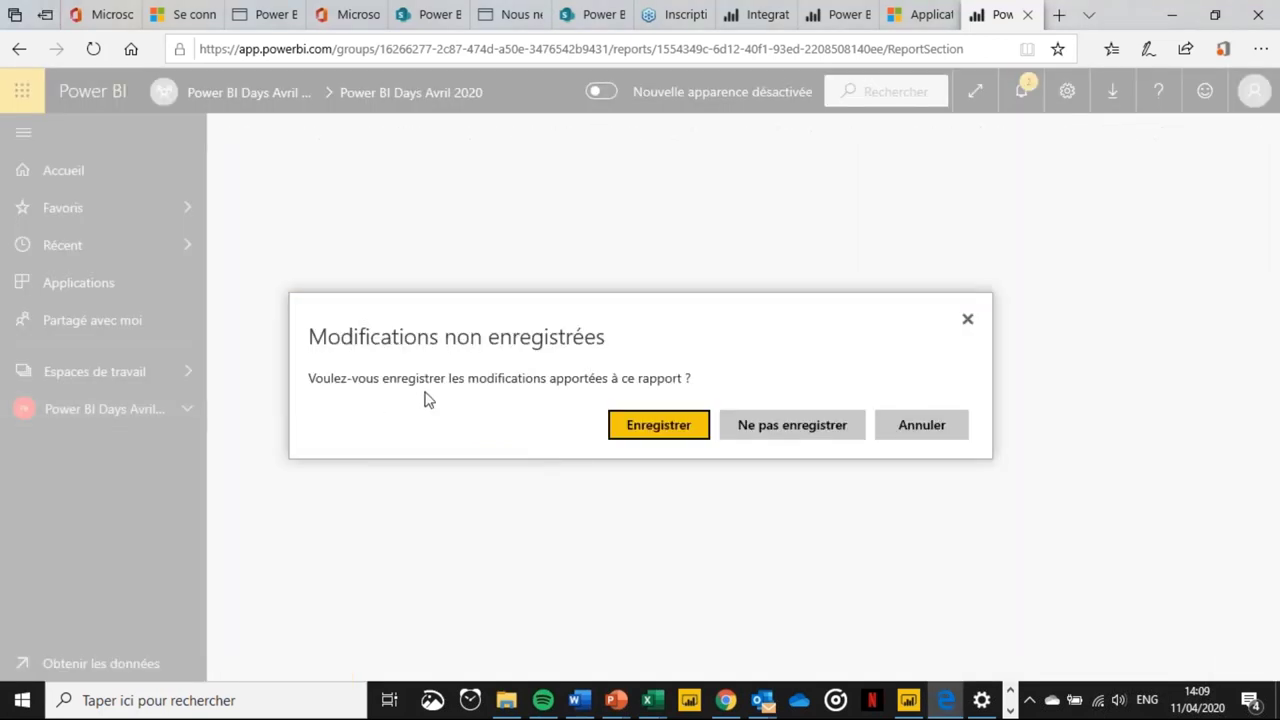
{"action": "left_click", "coordinate": [622, 434]}
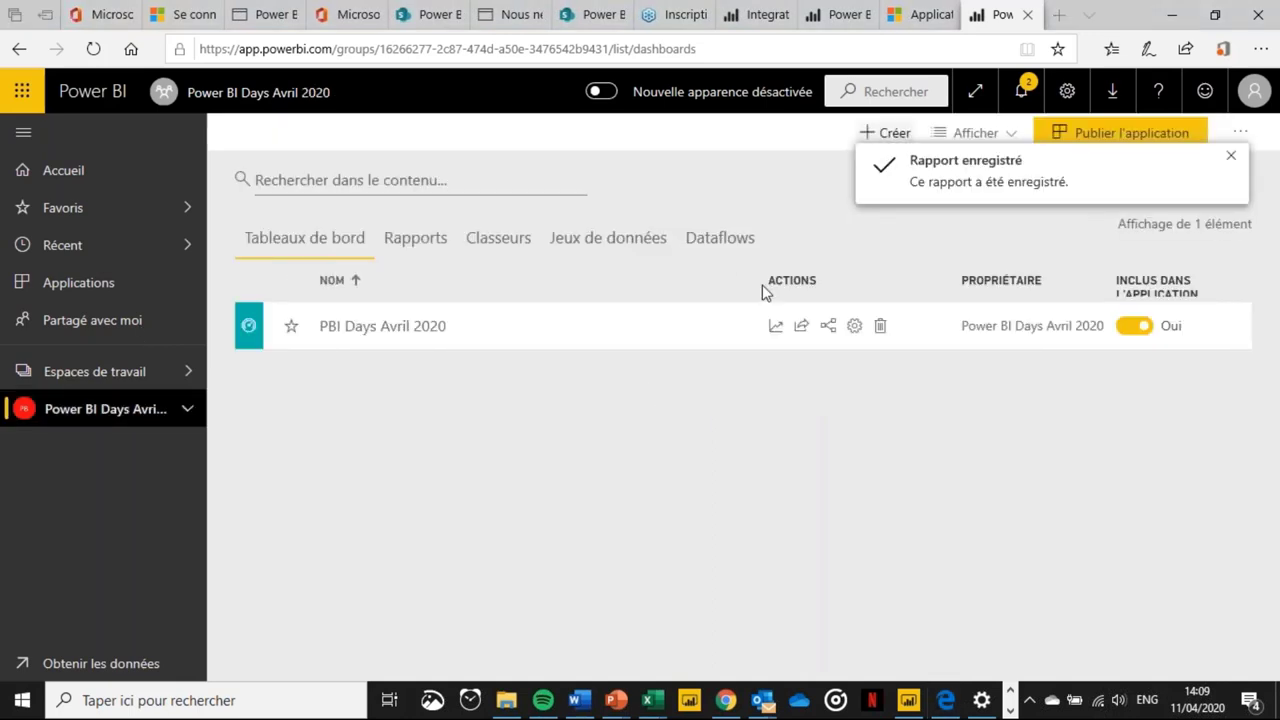
Start sharing the PBI Days Avril 2020 dashboard, dismiss the save notification and add user1 as a recipient.
{"action": "left_click", "coordinate": [802, 328]}
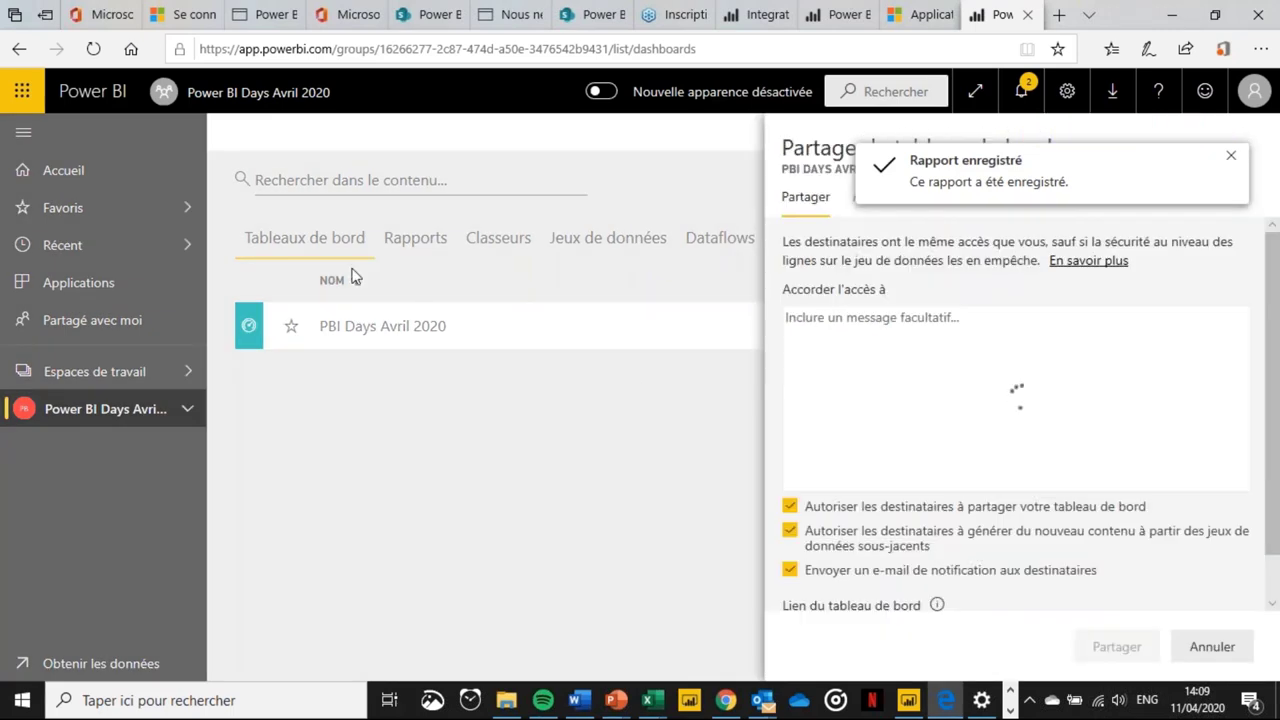
{"action": "left_click", "coordinate": [1230, 156]}
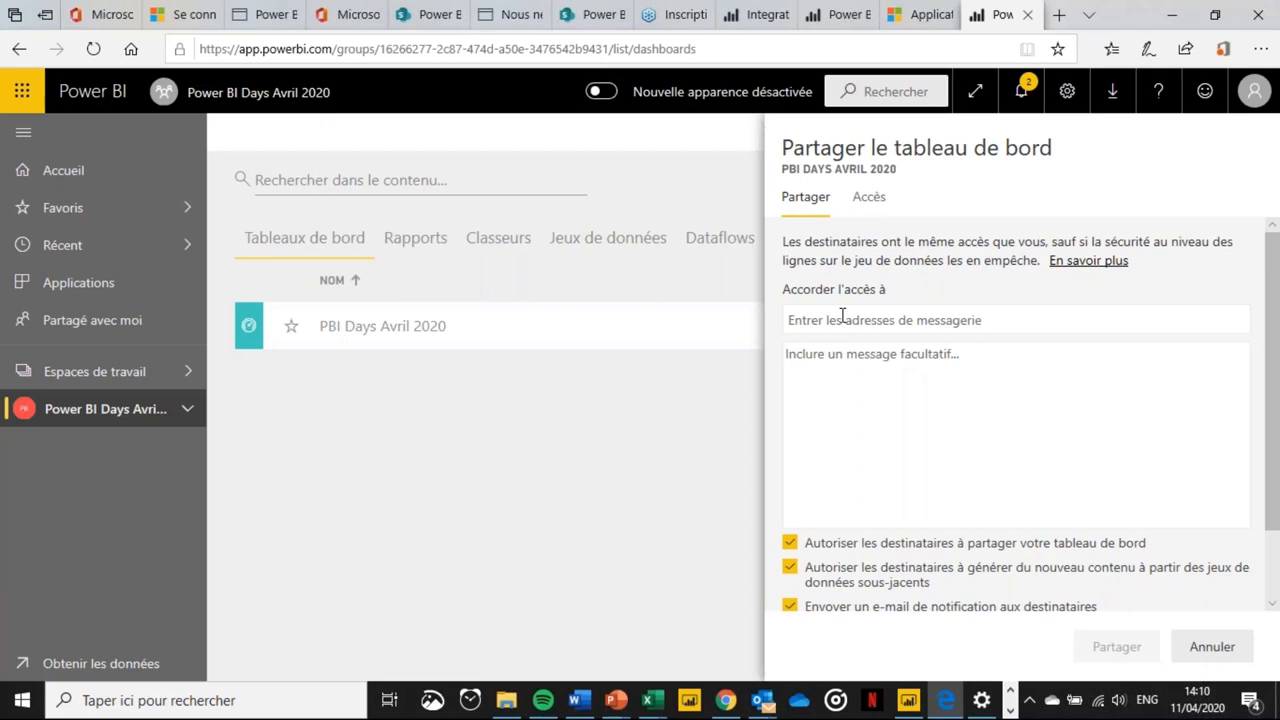
{"action": "type", "text": "user1"}
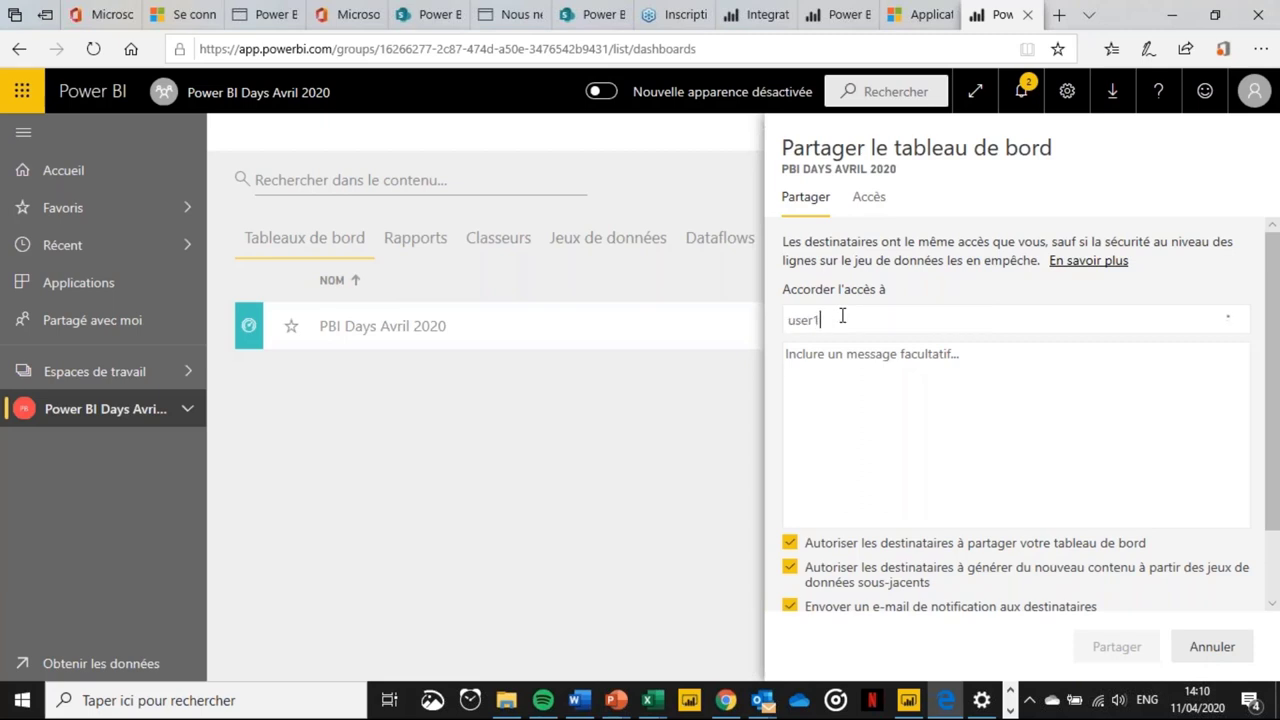
{"action": "type", "text": "@"}
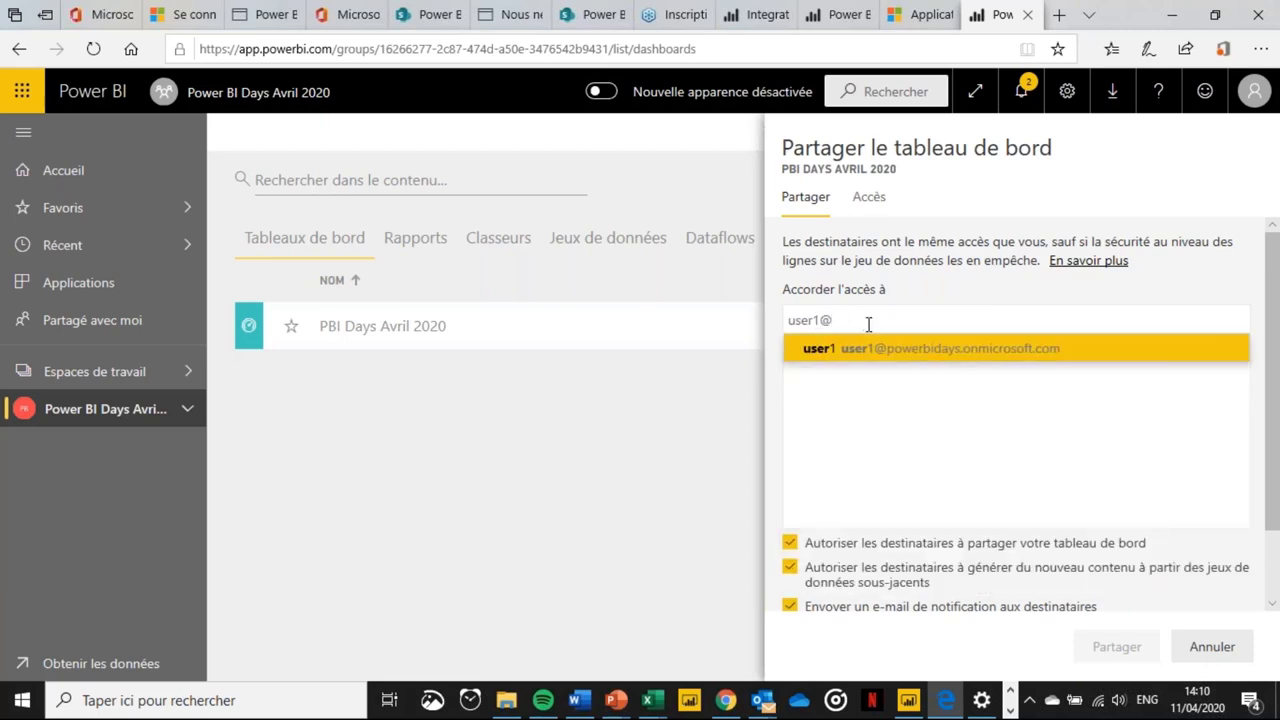
{"action": "left_click", "coordinate": [893, 350]}
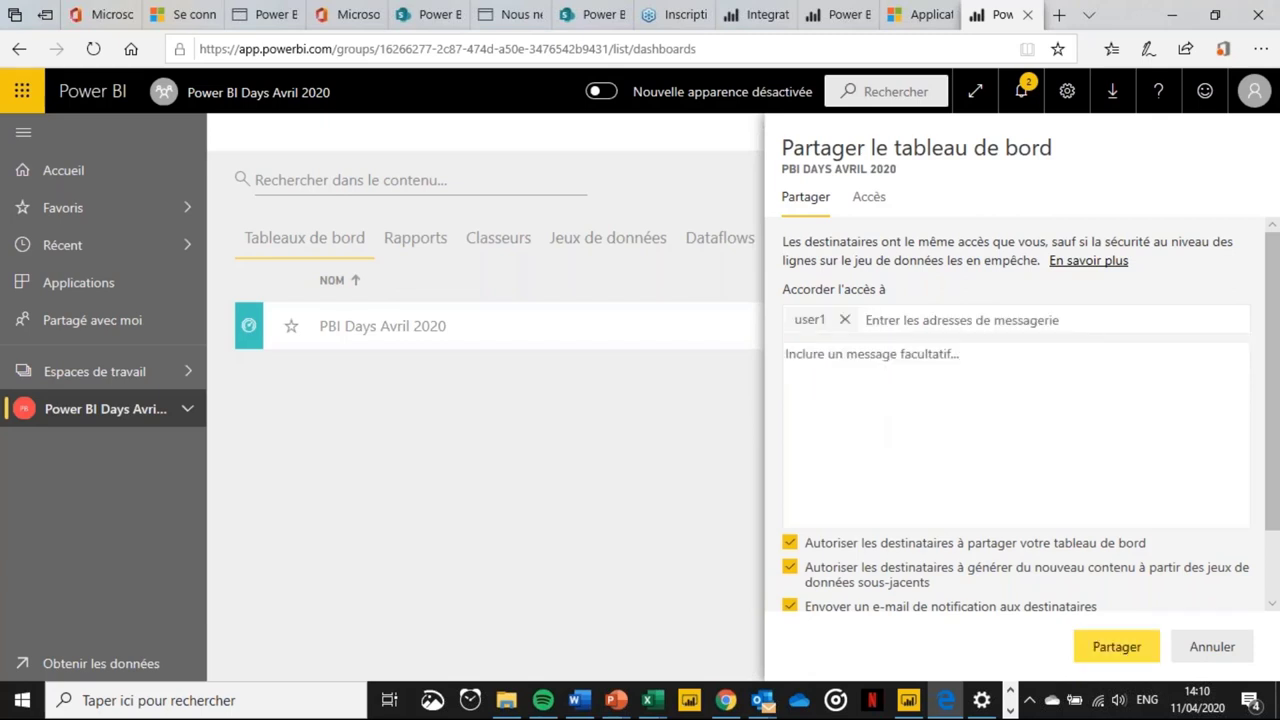
Add user10, user11, user12 and user13 to the dashboard's sharing recipients.
{"action": "type", "text": "user"}
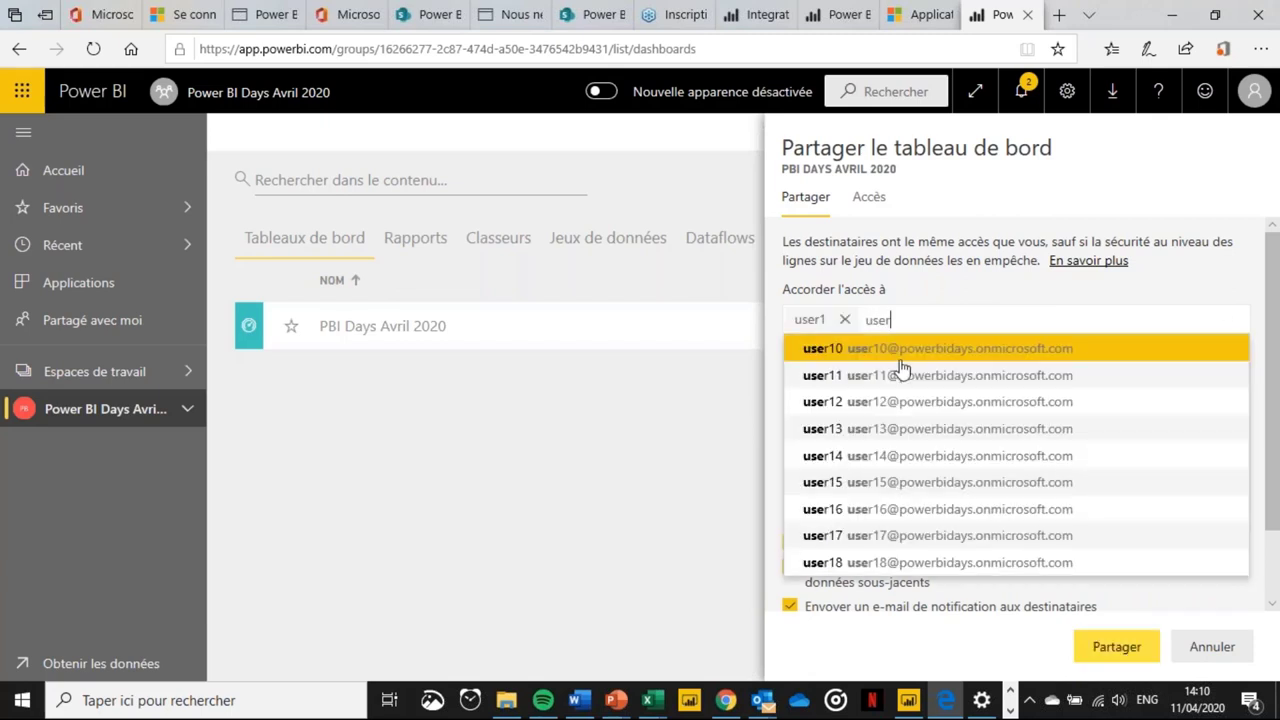
{"action": "left_click", "coordinate": [889, 360]}
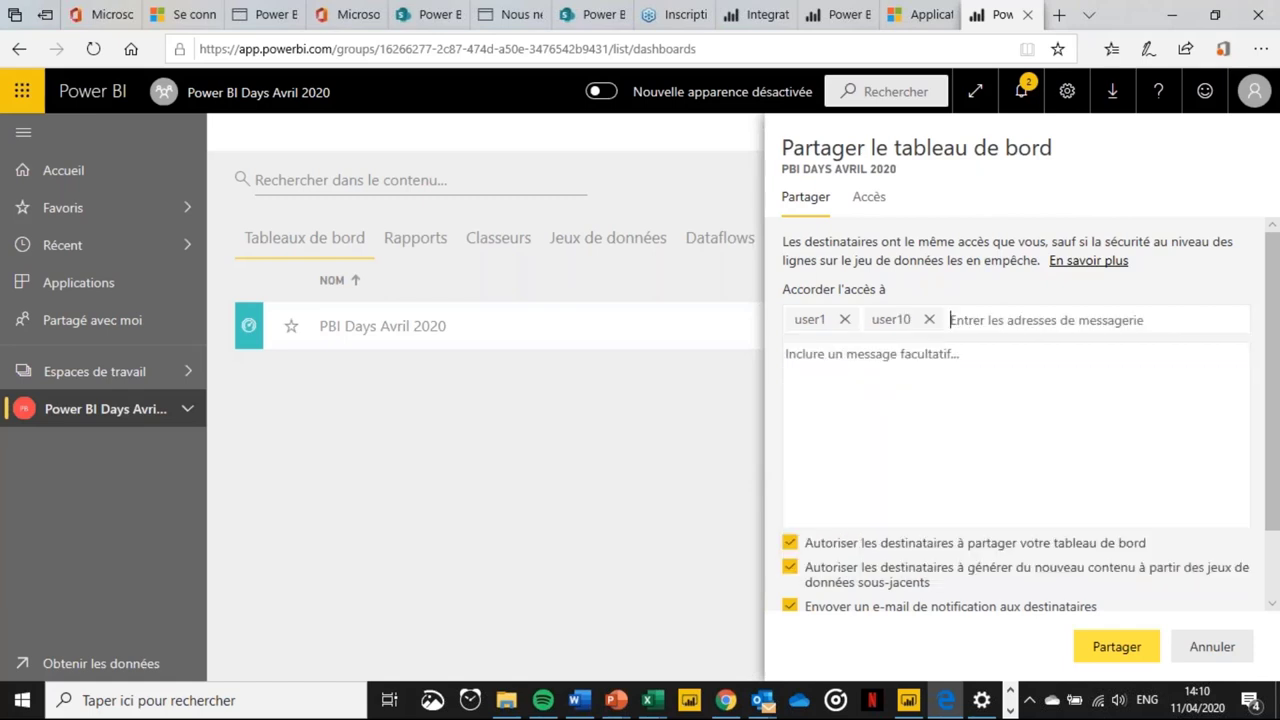
{"action": "type", "text": "user&&"}
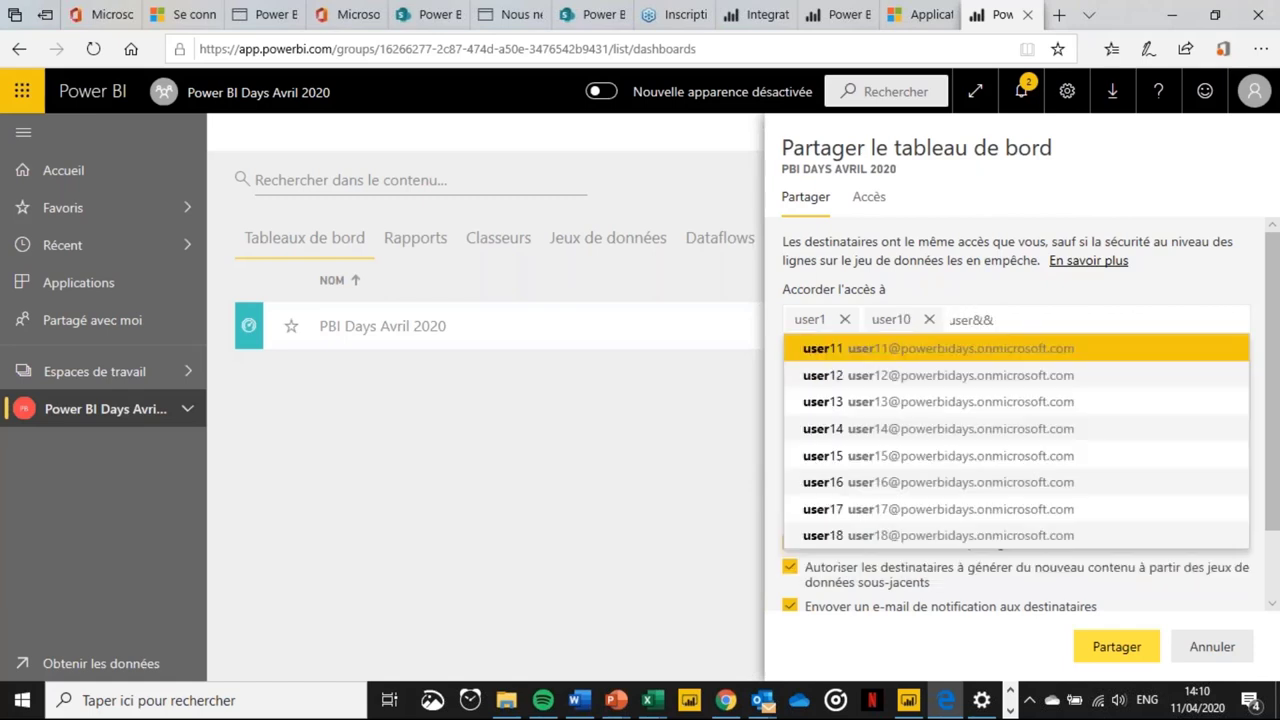
{"action": "key", "text": "BackSpace"}
{"action": "key", "text": "BackSpace"}
{"action": "left_click", "coordinate": [889, 360]}
{"action": "type", "text": "user"}
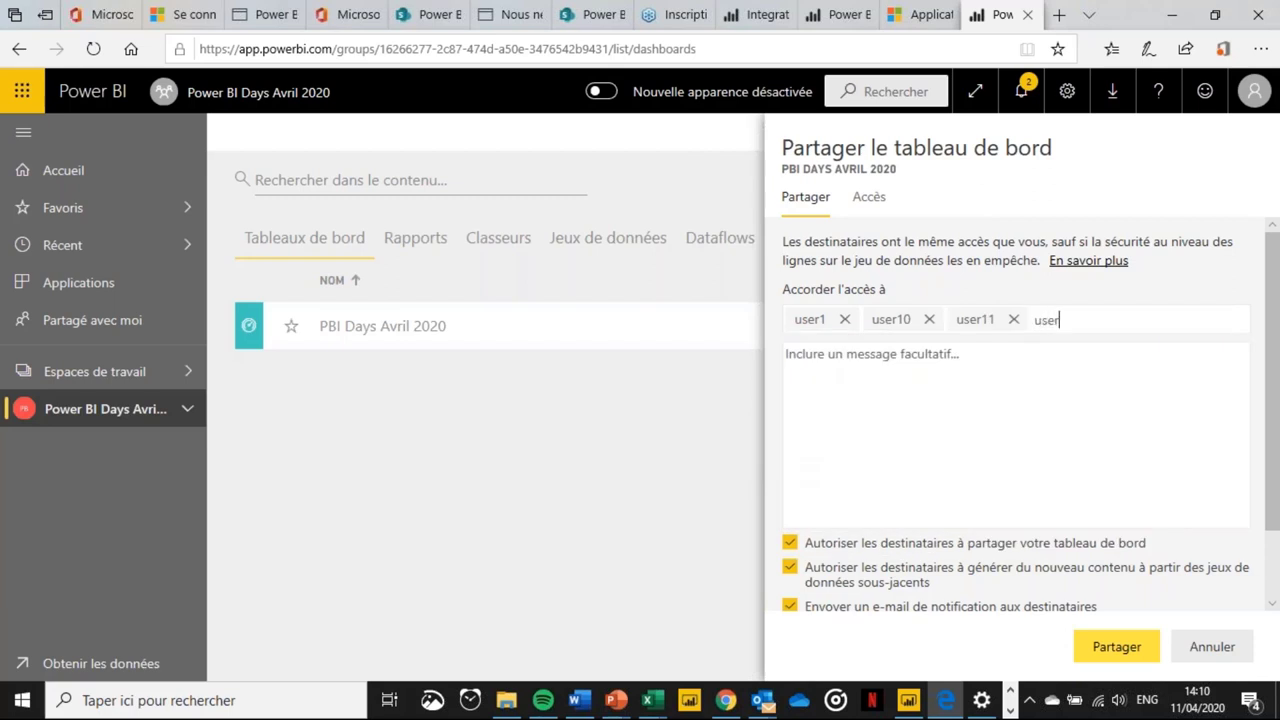
{"action": "key", "text": "Return"}
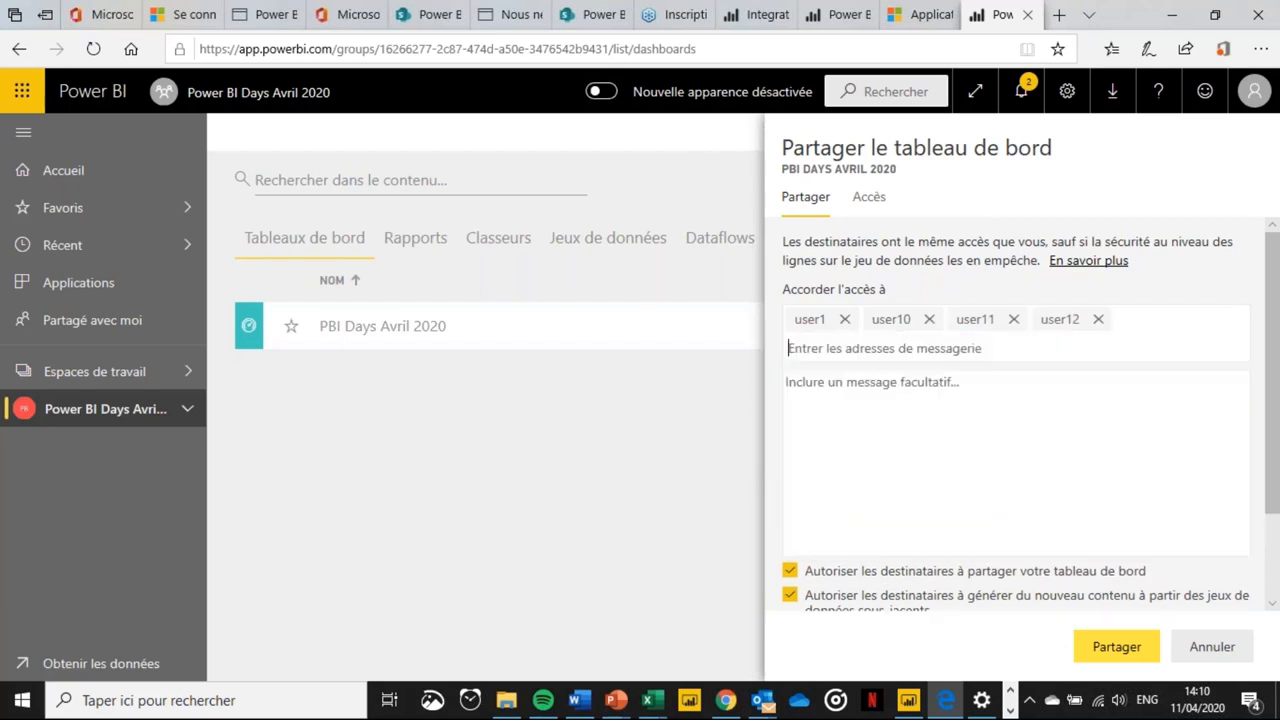
{"action": "type", "text": "user"}
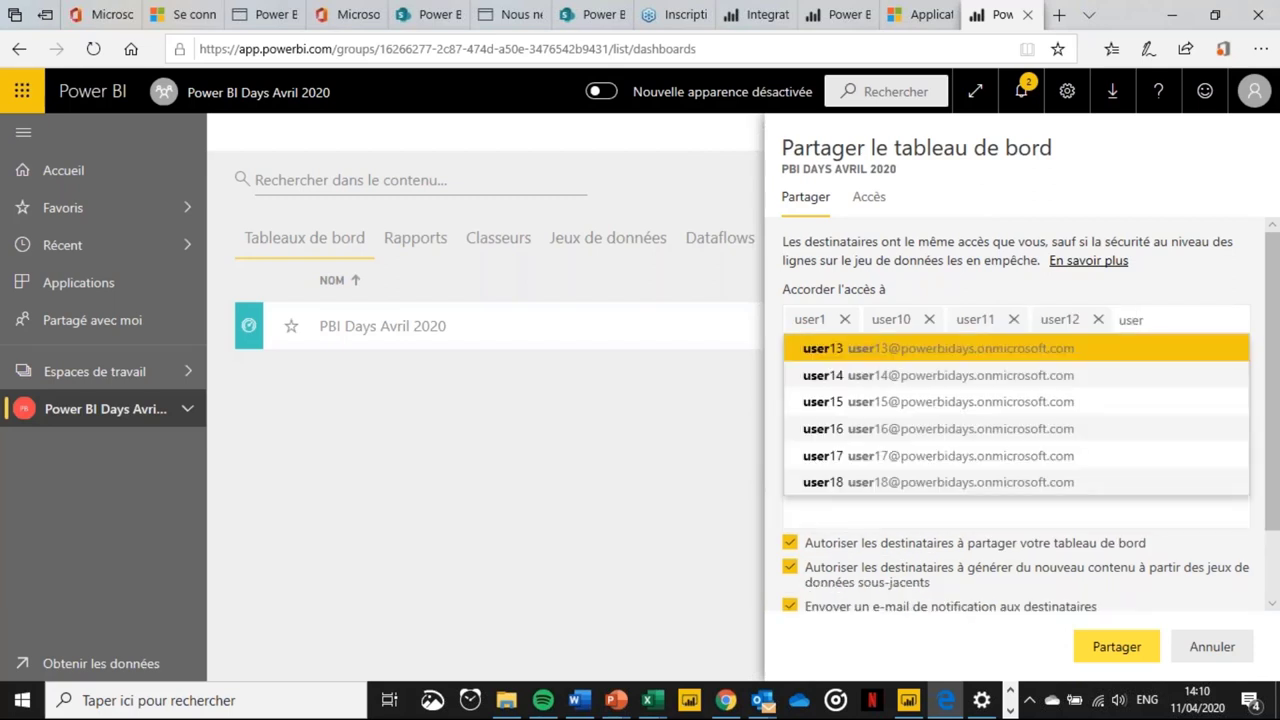
{"action": "key", "text": "Return"}
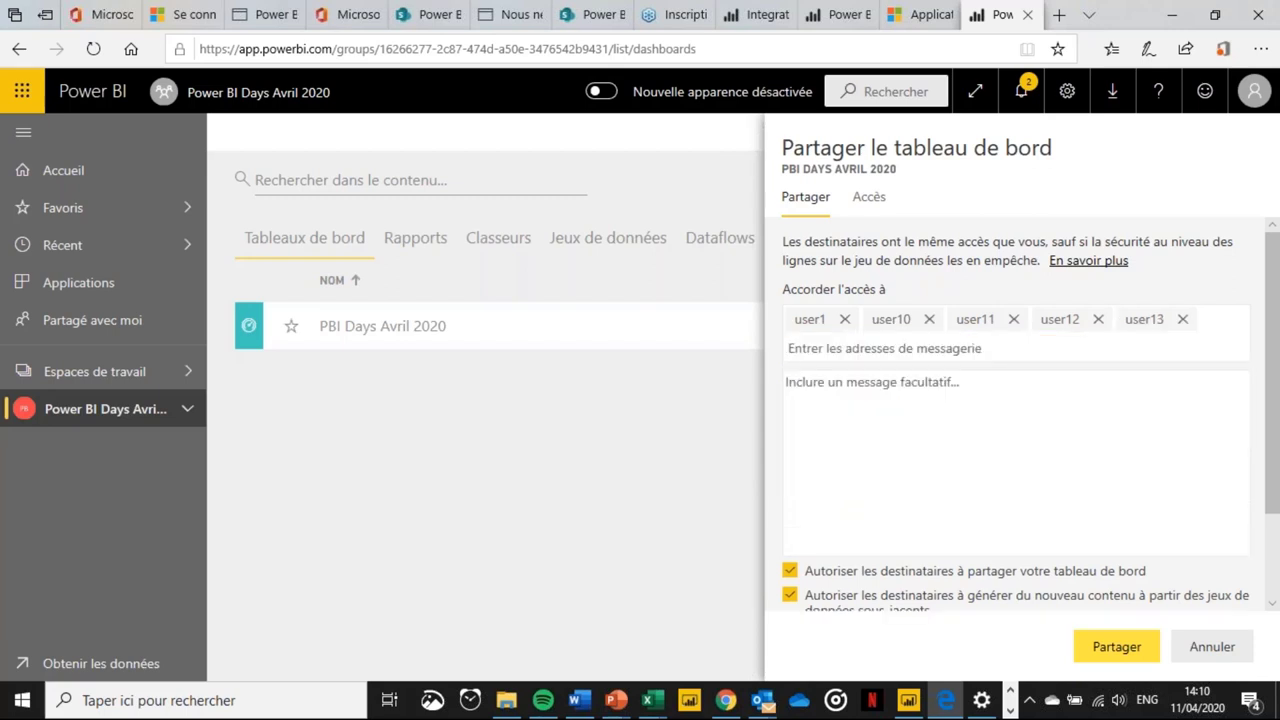
Add user14, user15, user16, user17 and user18 to the accounts granted access to the dashboard.
{"action": "type", "text": "user"}
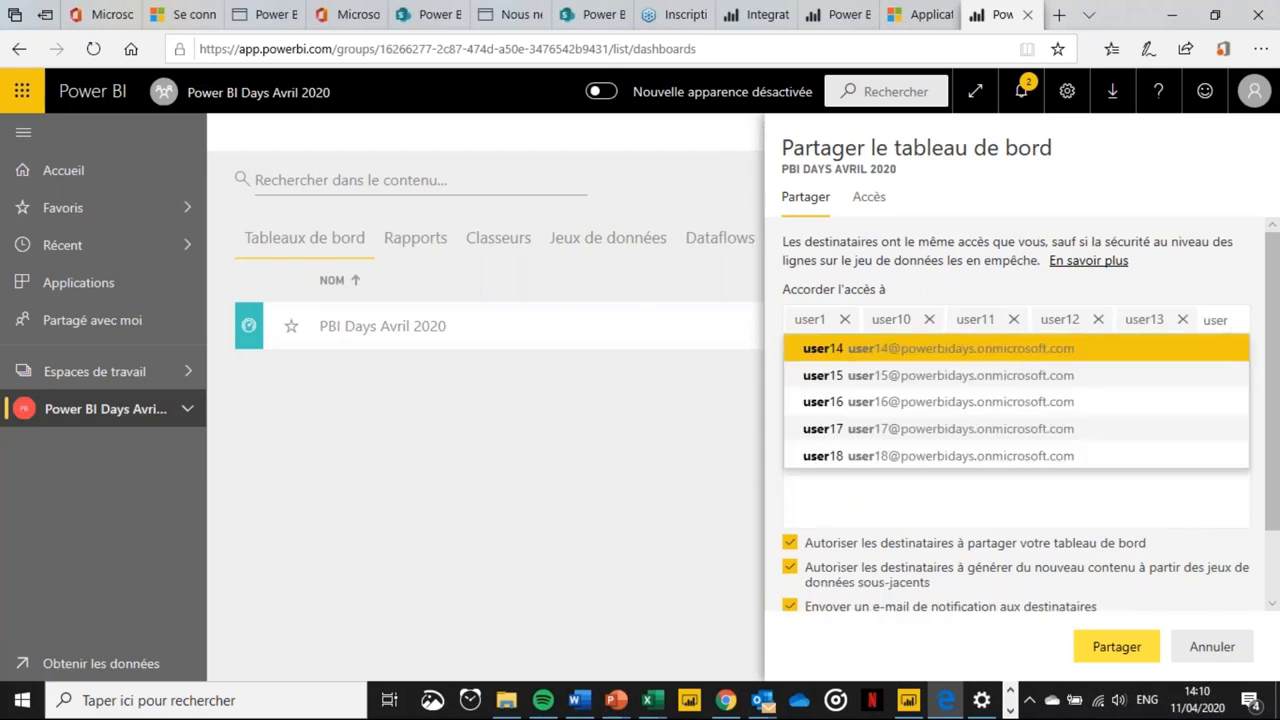
{"action": "key", "text": "Return"}
{"action": "type", "text": "user"}
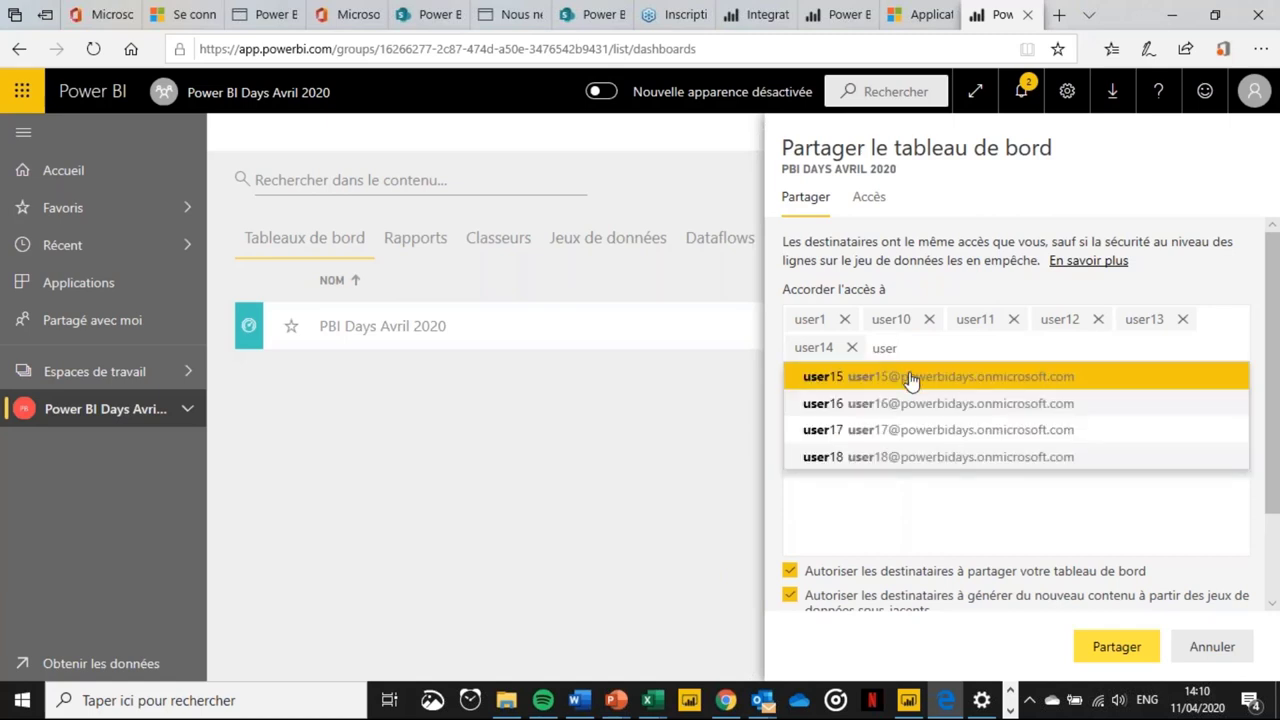
{"action": "left_click", "coordinate": [910, 378]}
{"action": "type", "text": "user"}
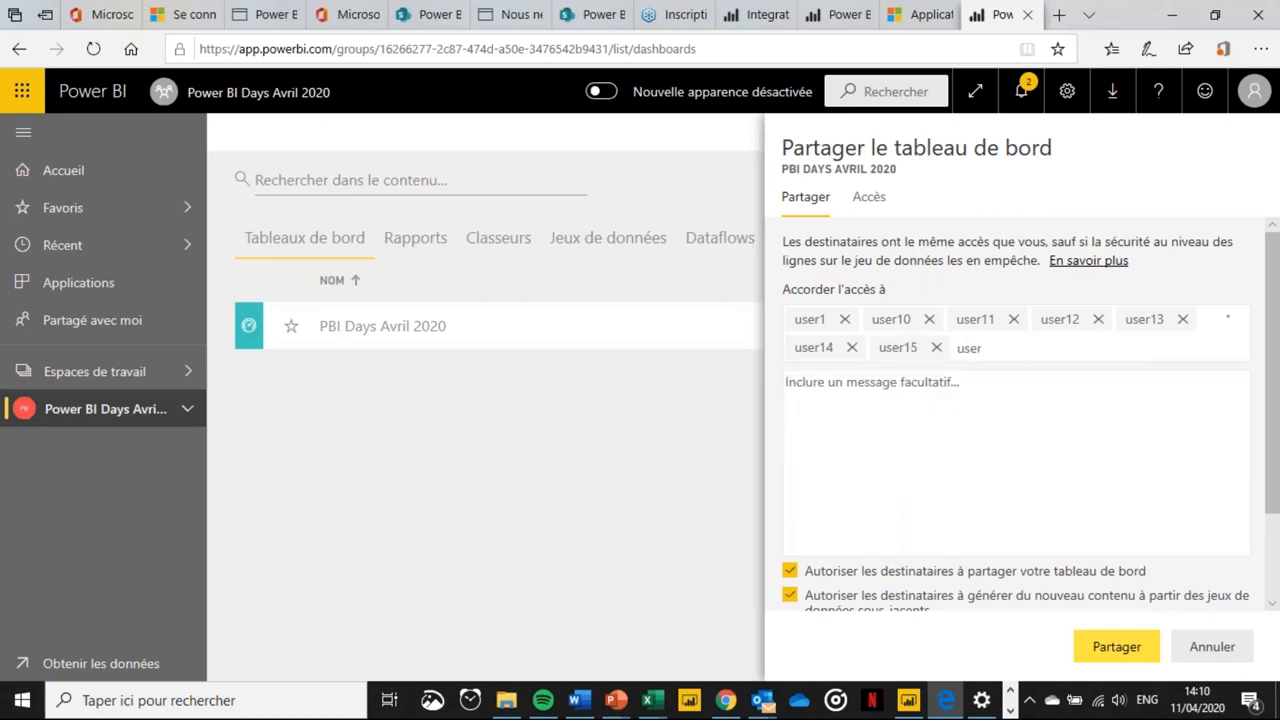
{"action": "left_click", "coordinate": [912, 382]}
{"action": "type", "text": "us"}
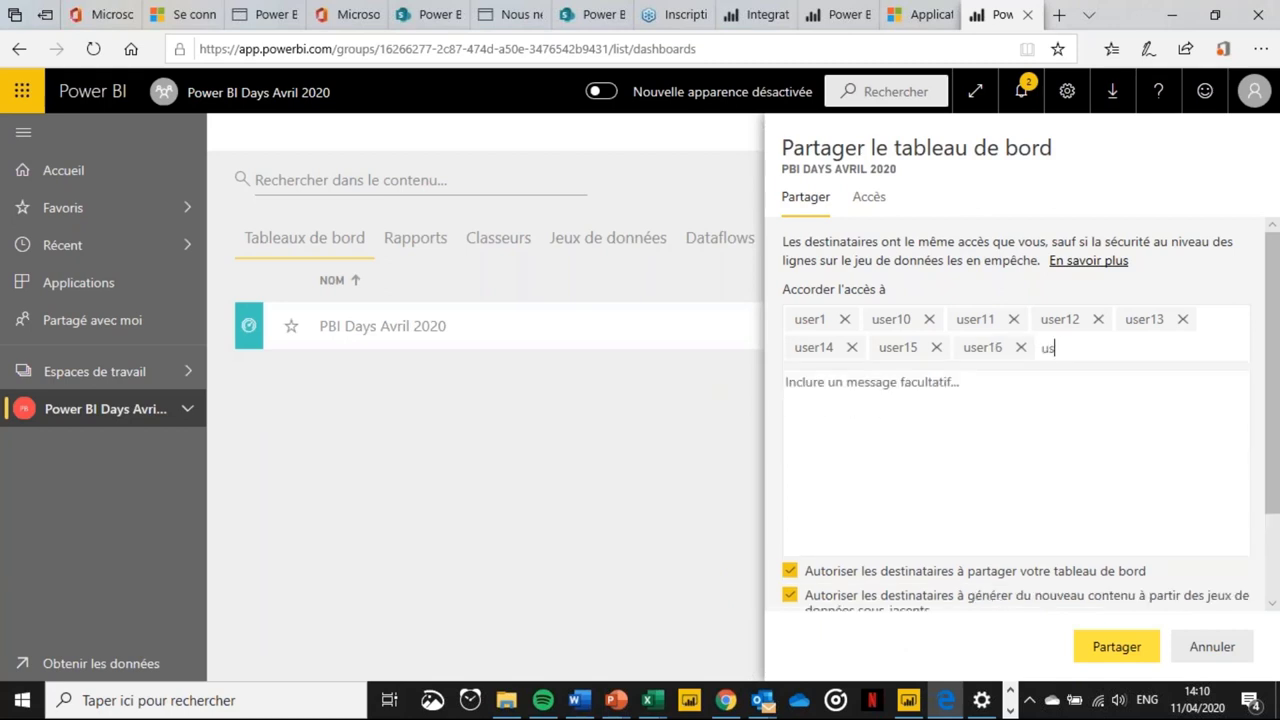
{"action": "type", "text": "er"}
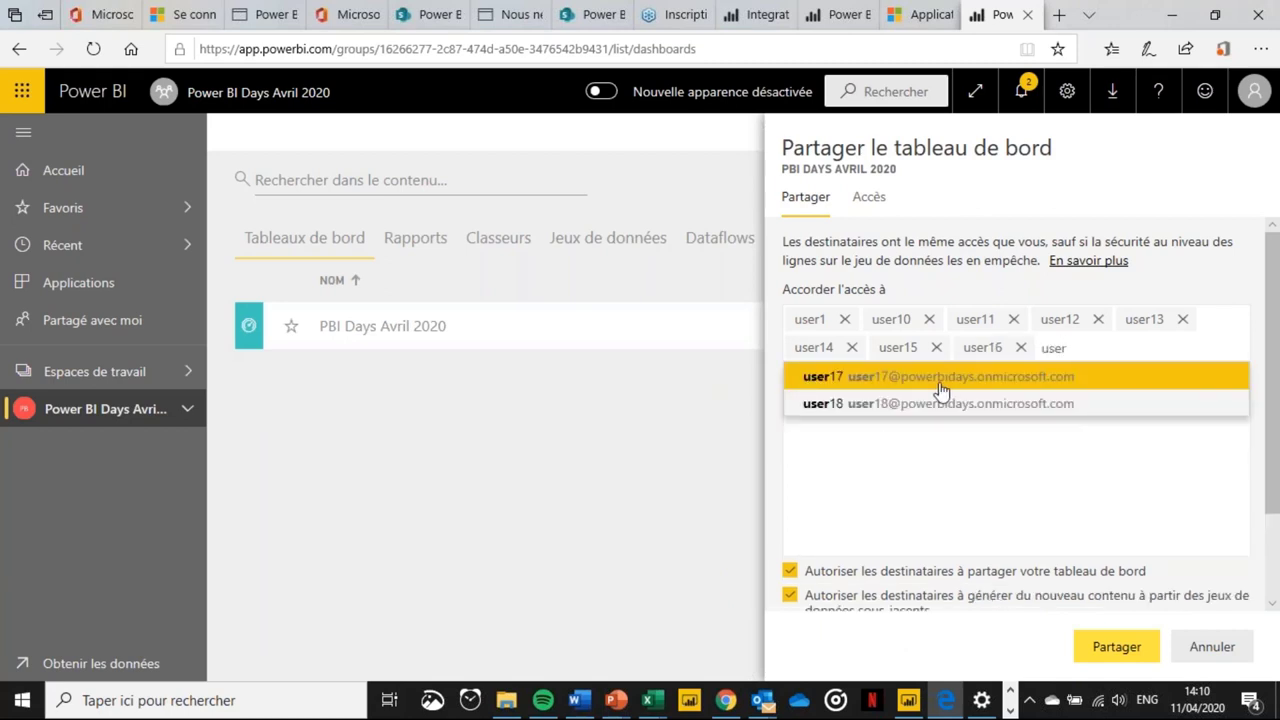
{"action": "left_click", "coordinate": [940, 387]}
{"action": "type", "text": "user"}
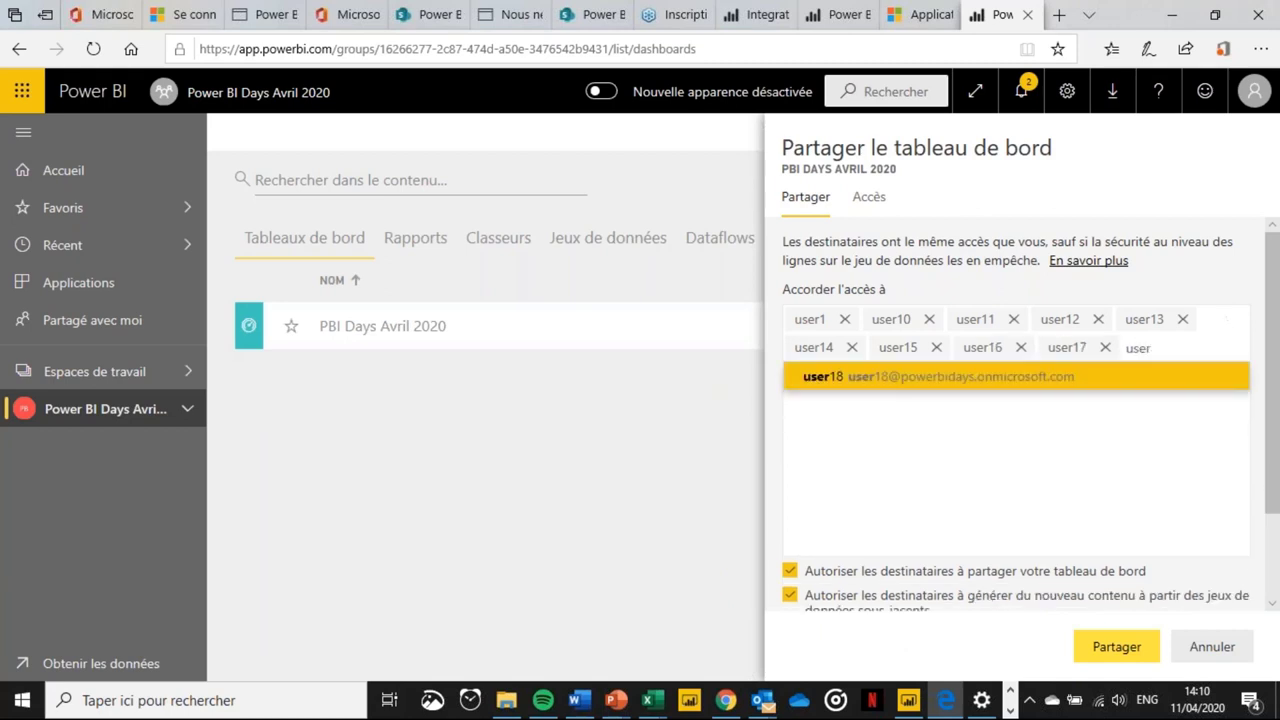
{"action": "key", "text": "Return"}
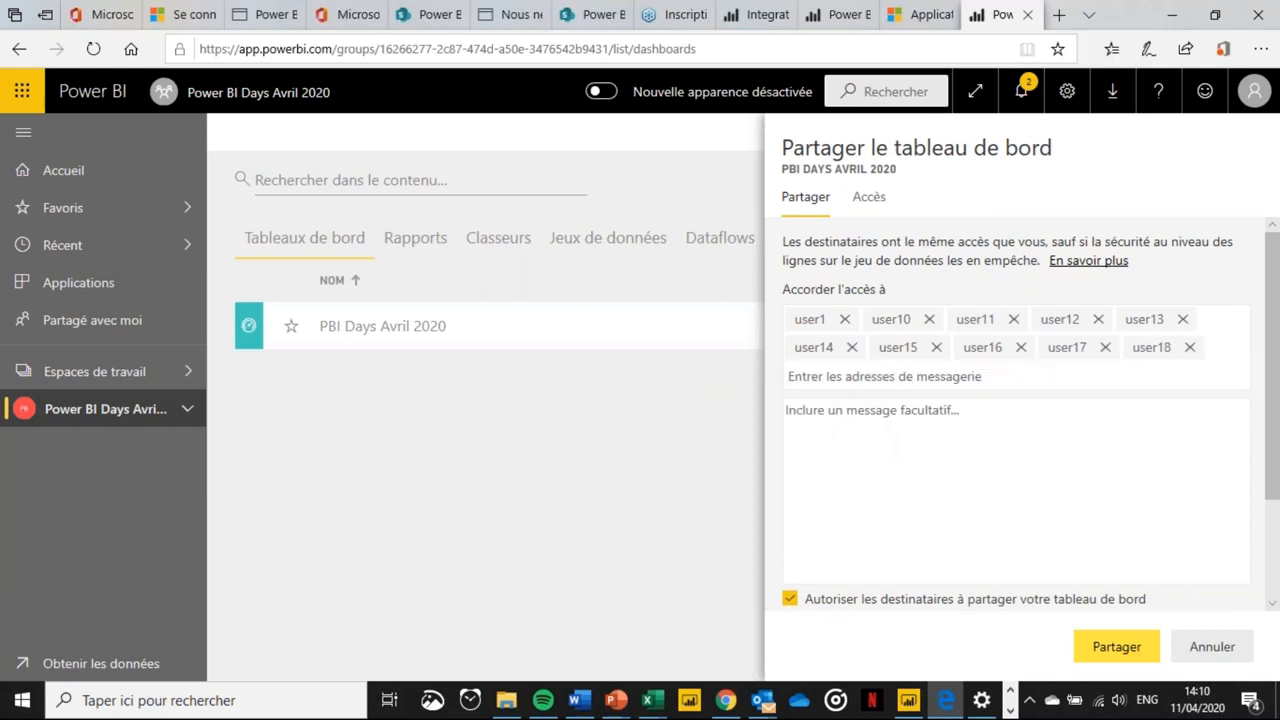
Add user2, user3, user4 and user5 to the dashboard's sharing recipients.
{"action": "type", "text": "user2"}
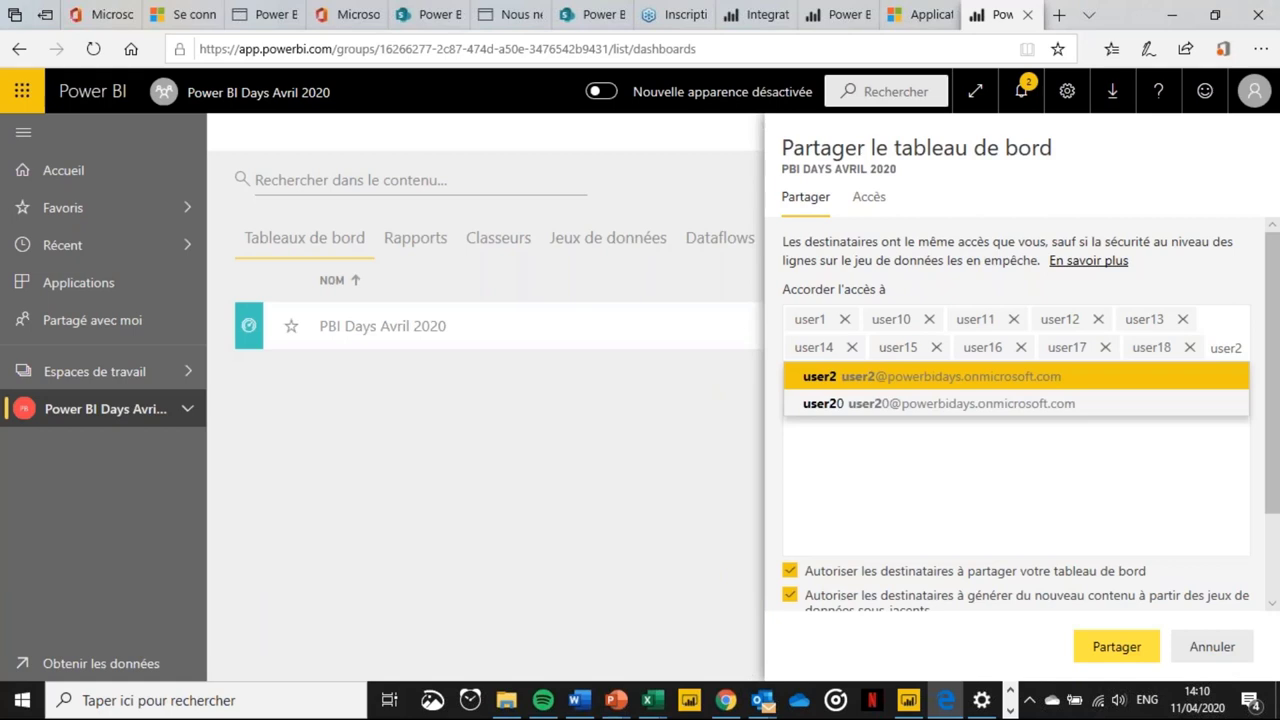
{"action": "key", "text": "Return"}
{"action": "type", "text": "user"}
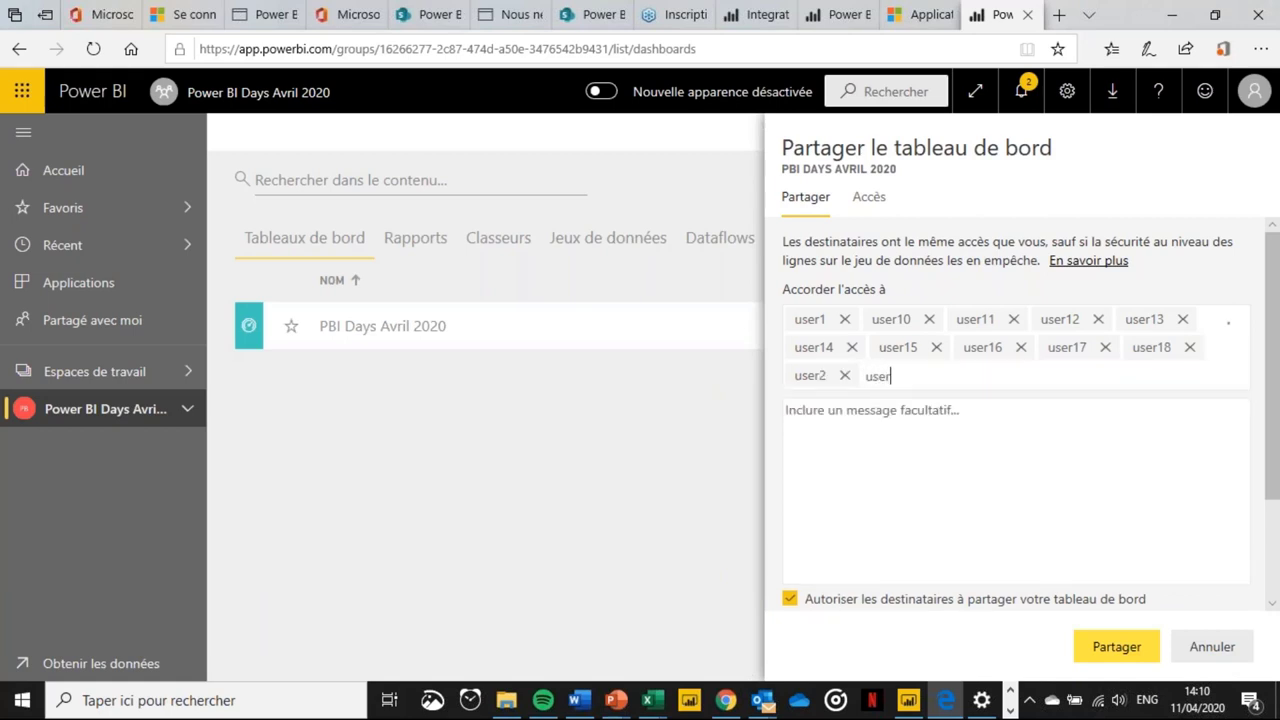
{"action": "type", "text": "3"}
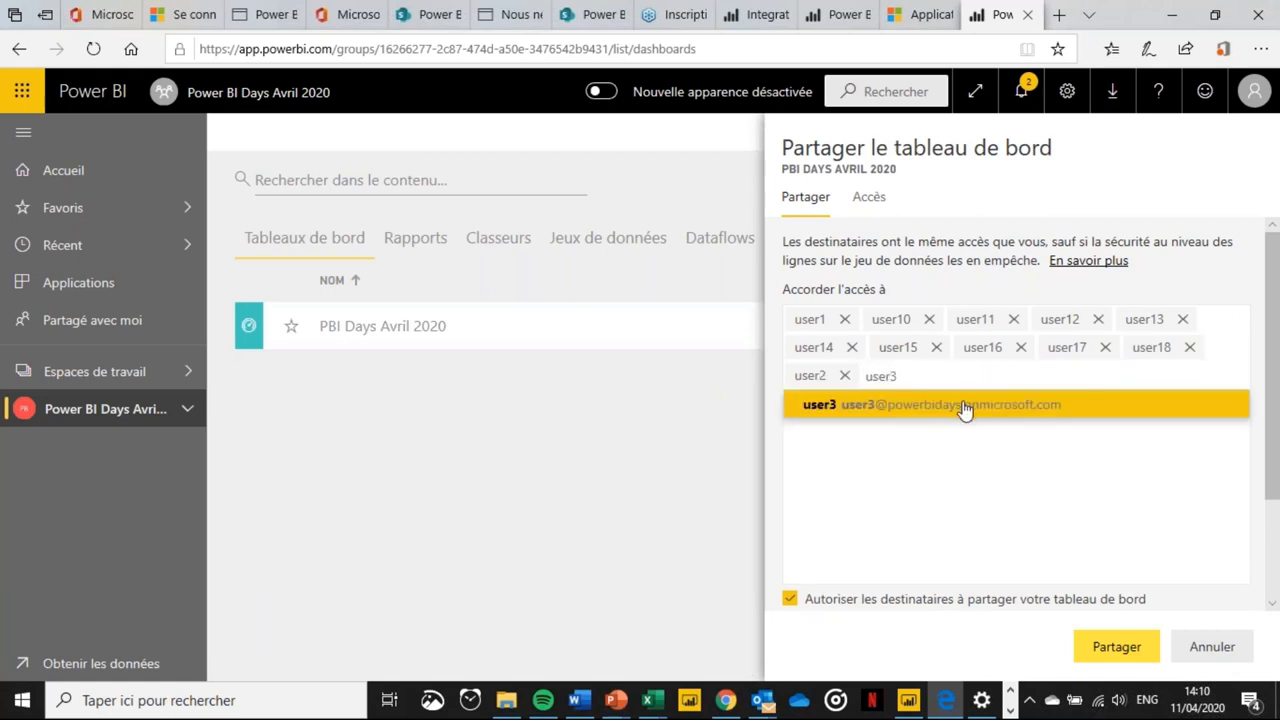
{"action": "left_click", "coordinate": [963, 404]}
{"action": "type", "text": "user4"}
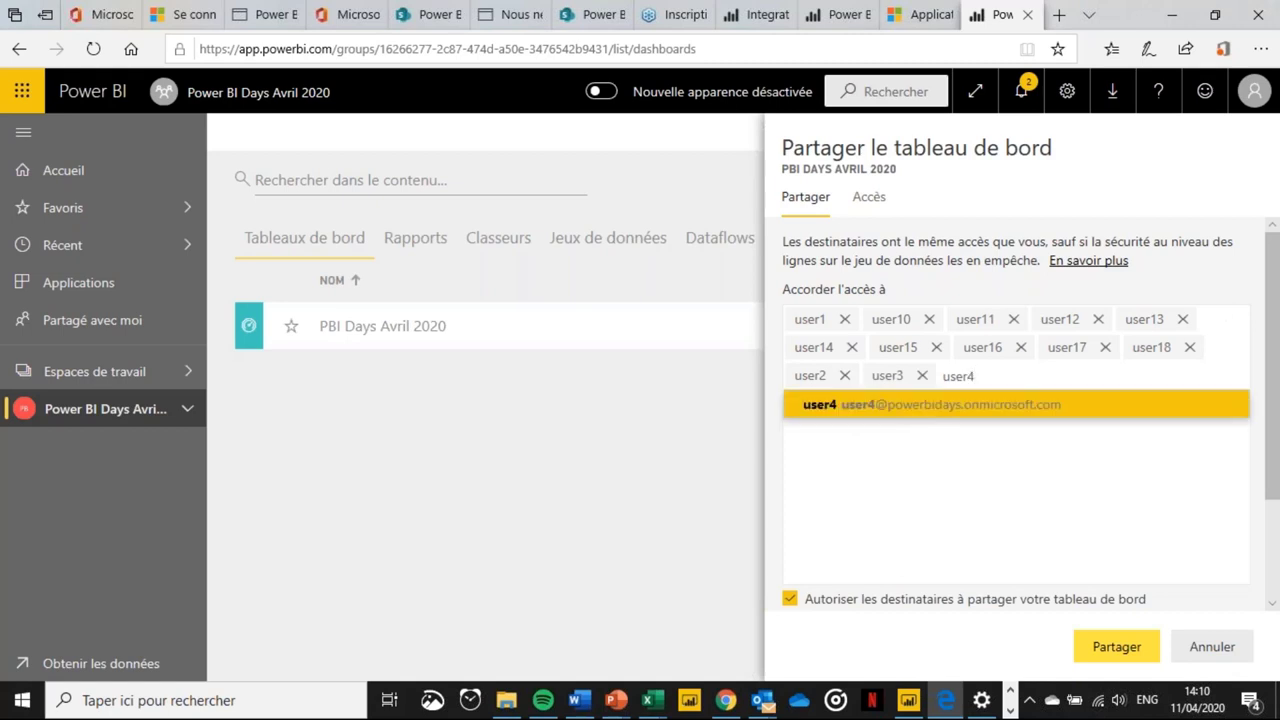
{"action": "left_click", "coordinate": [989, 412]}
{"action": "type", "text": "user"}
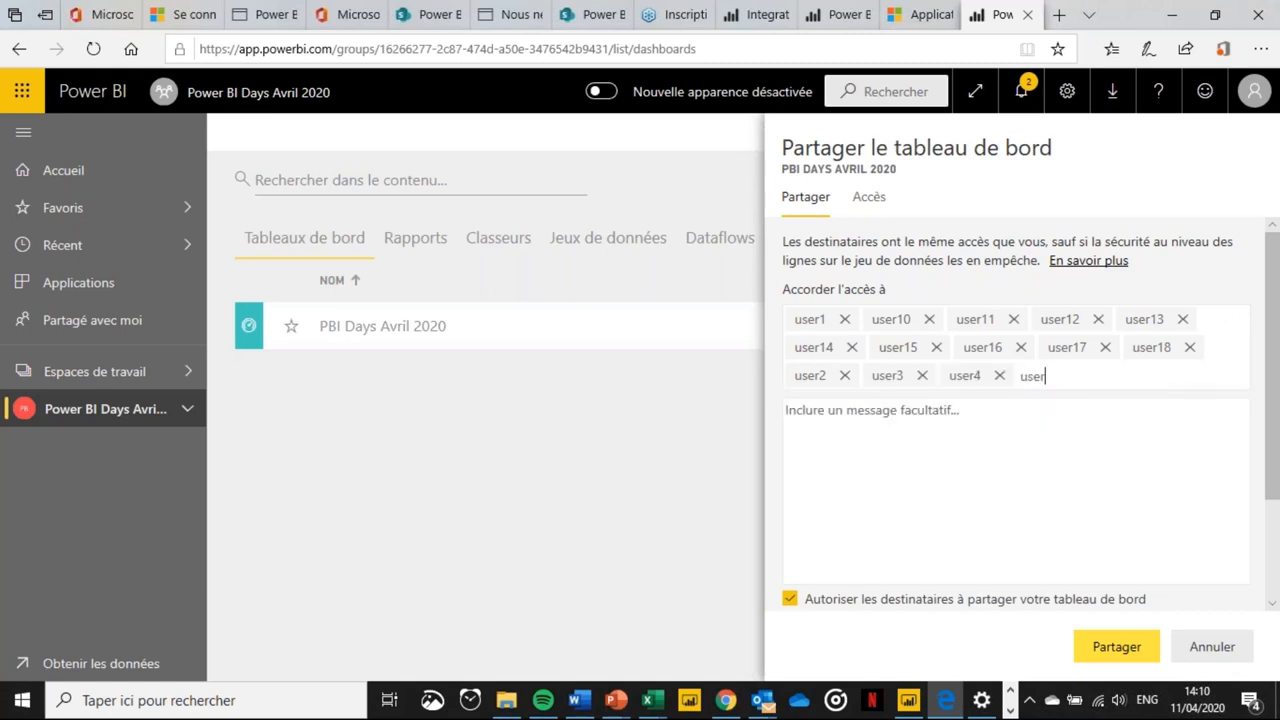
{"action": "type", "text": "5"}
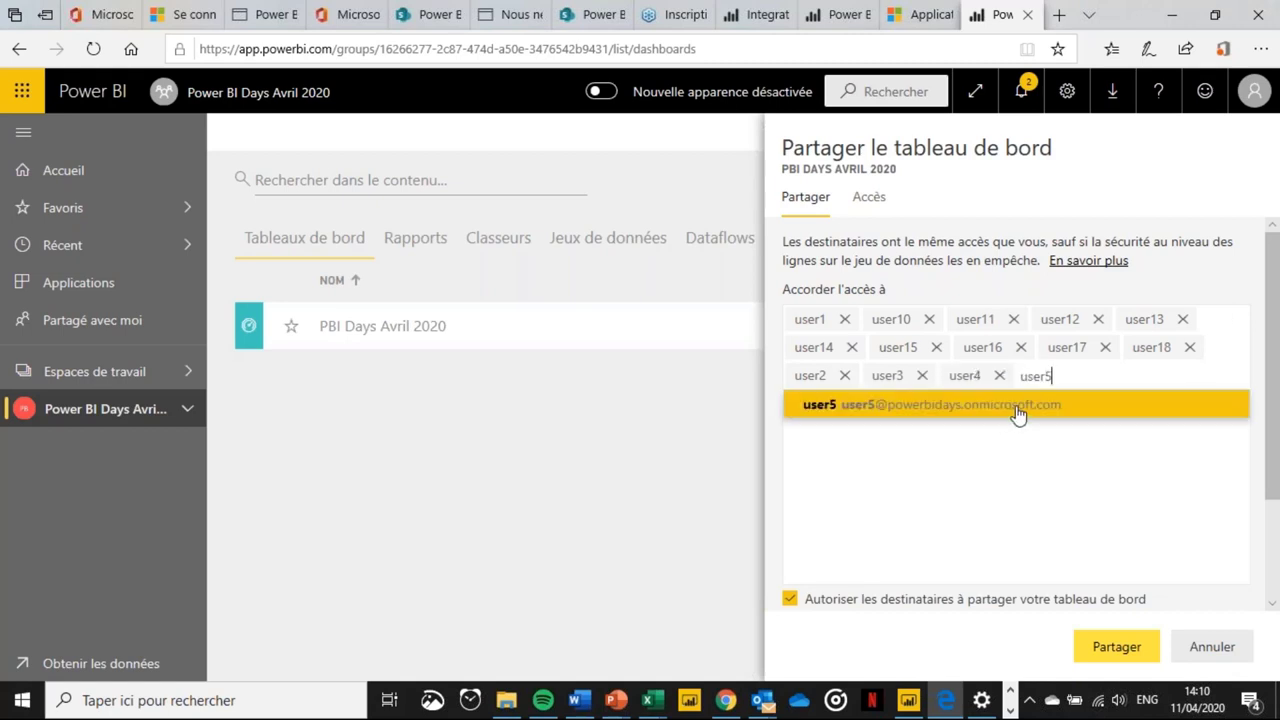
{"action": "left_click", "coordinate": [1017, 412]}
Add user6, user7, user8 and user9 to the accounts granted access to the dashboard.
{"action": "type", "text": "user6"}
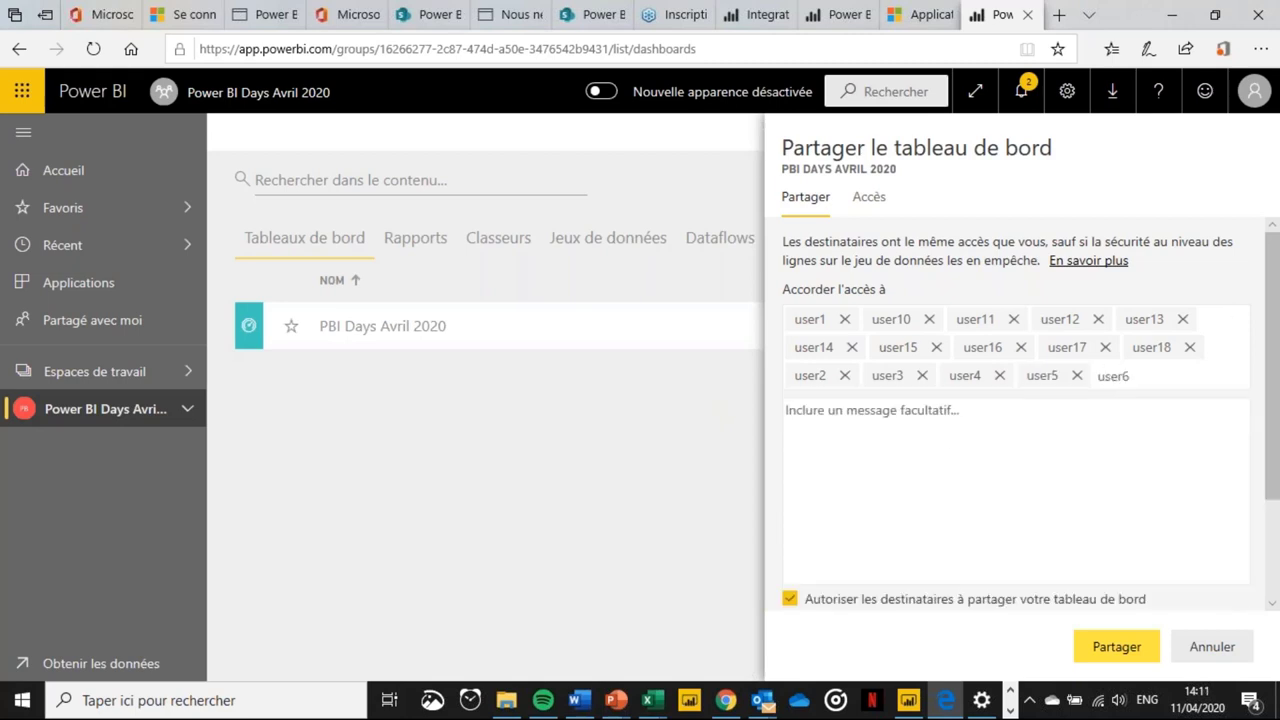
{"action": "key", "text": "Return"}
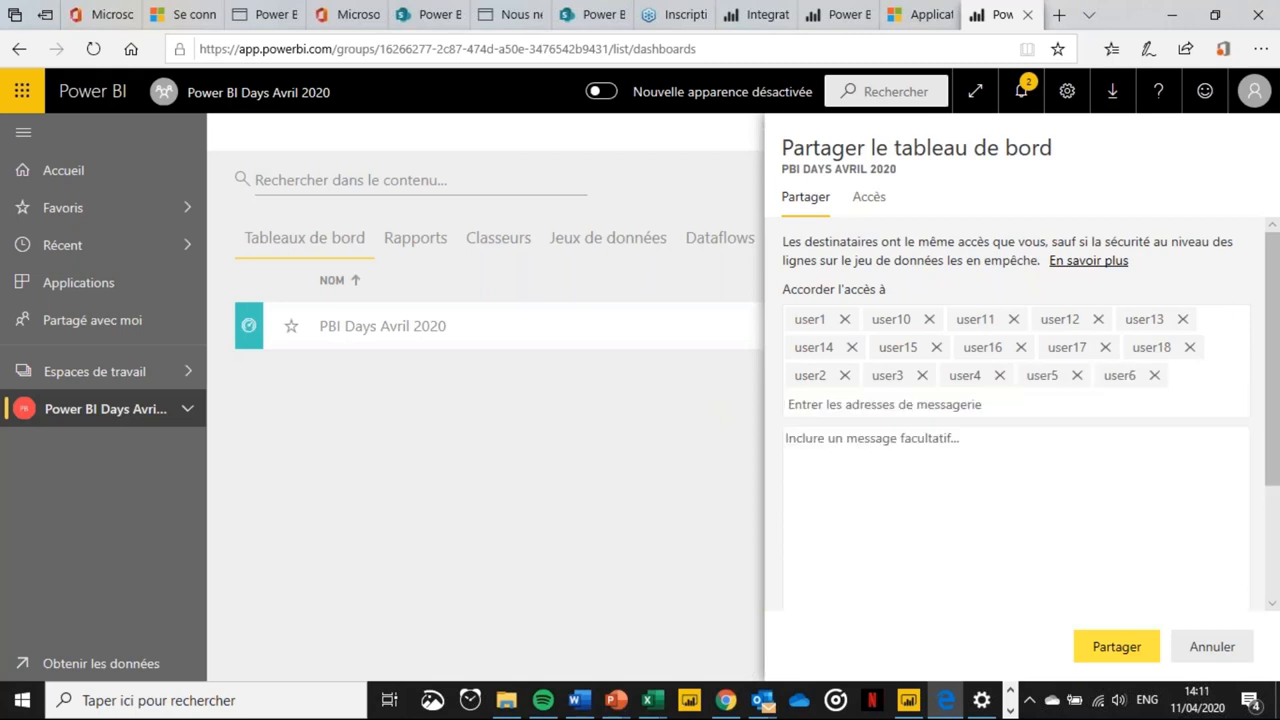
{"action": "type", "text": "user7"}
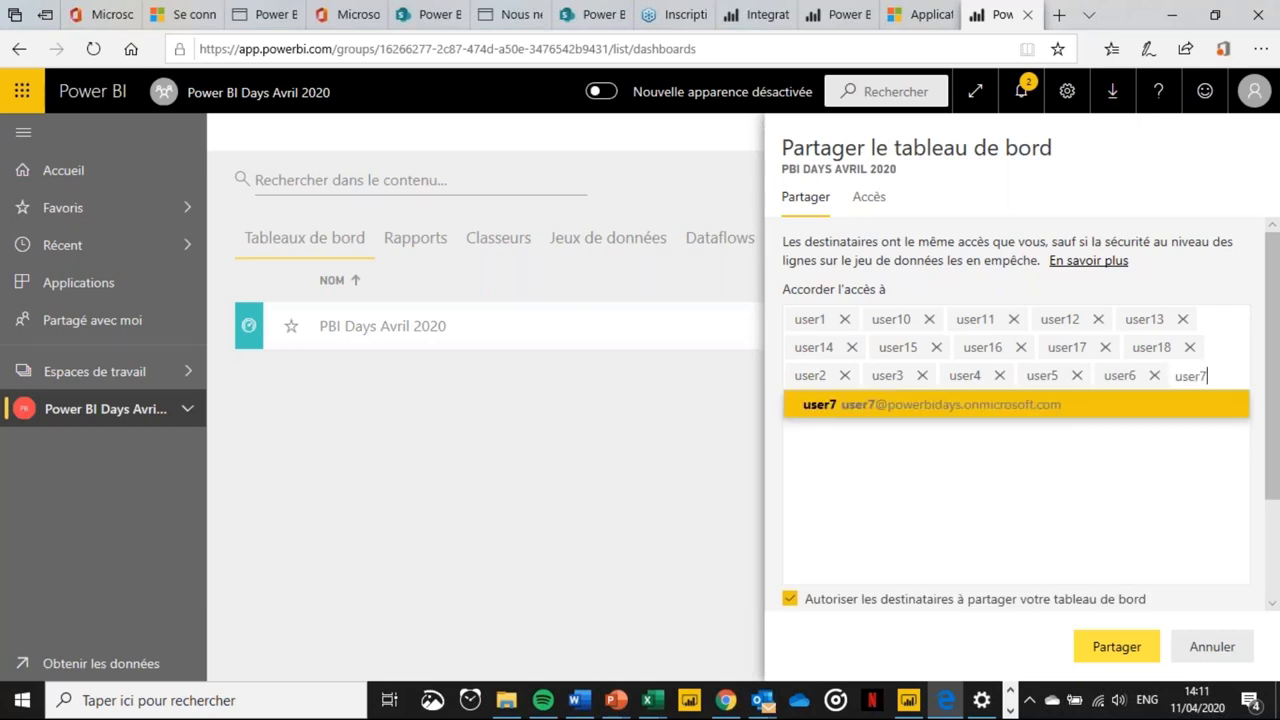
{"action": "key", "text": "Return"}
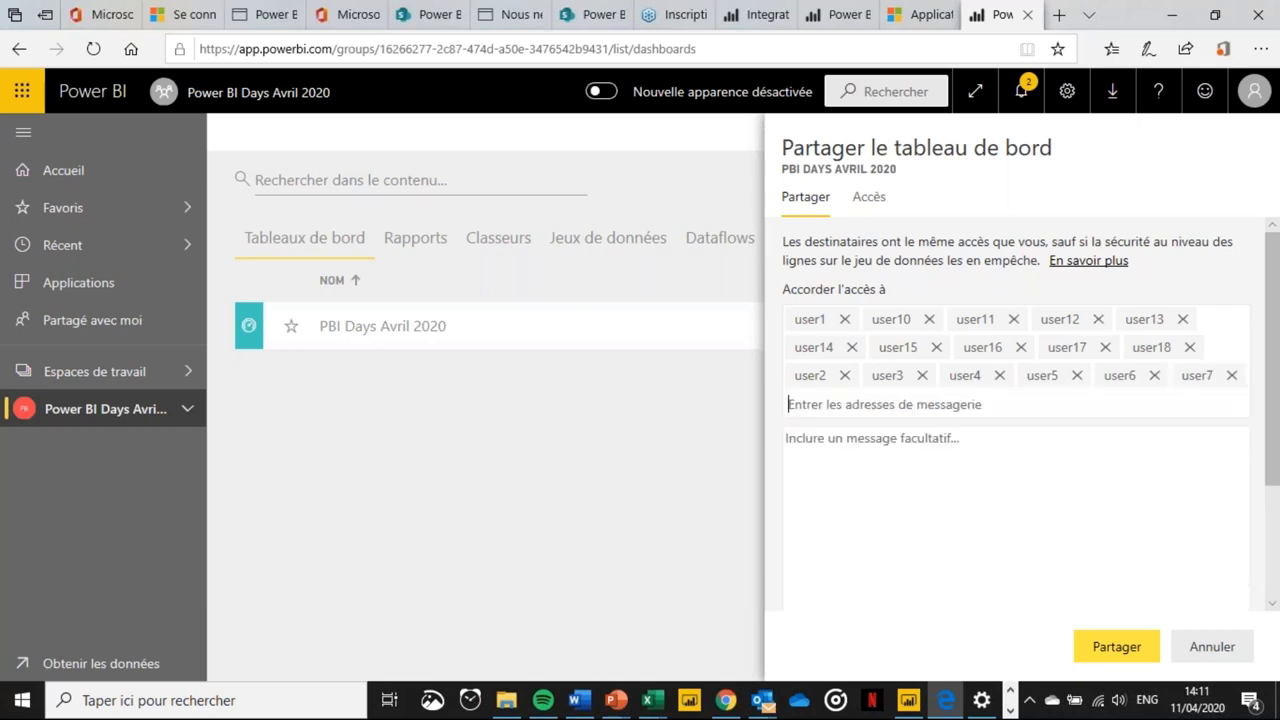
{"action": "type", "text": "user8"}
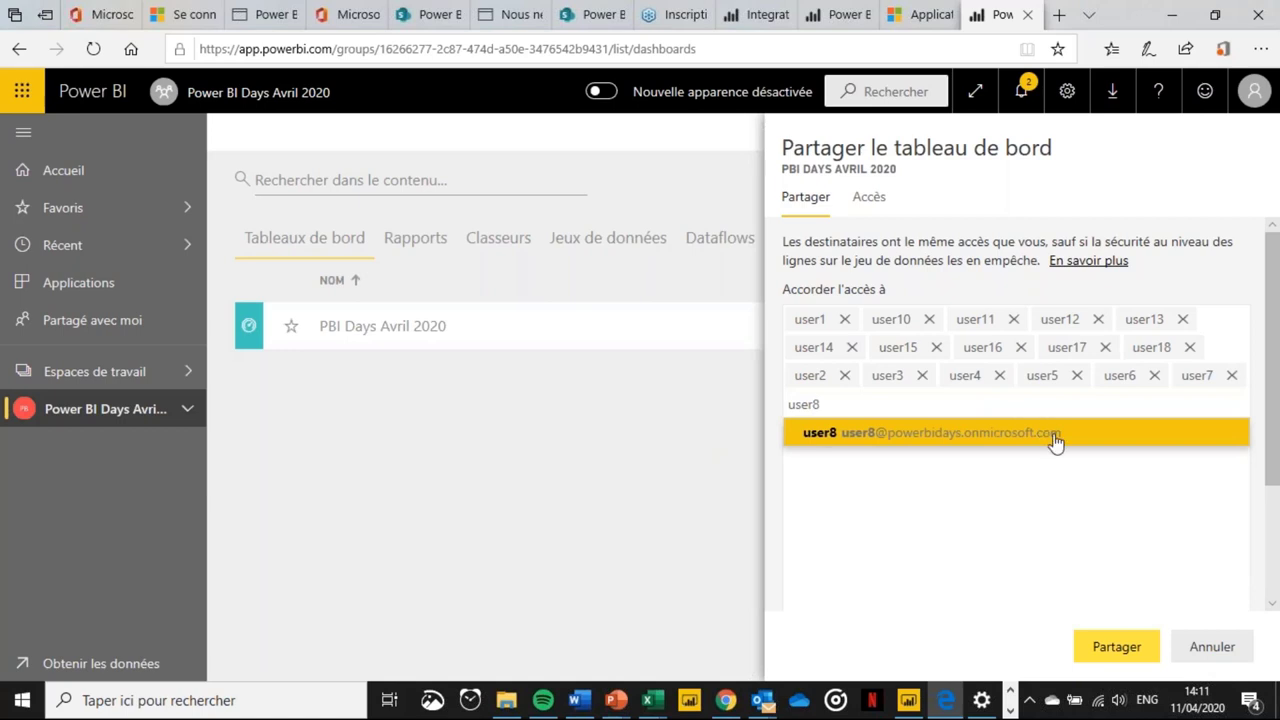
{"action": "left_click", "coordinate": [1055, 443]}
{"action": "type", "text": "user"}
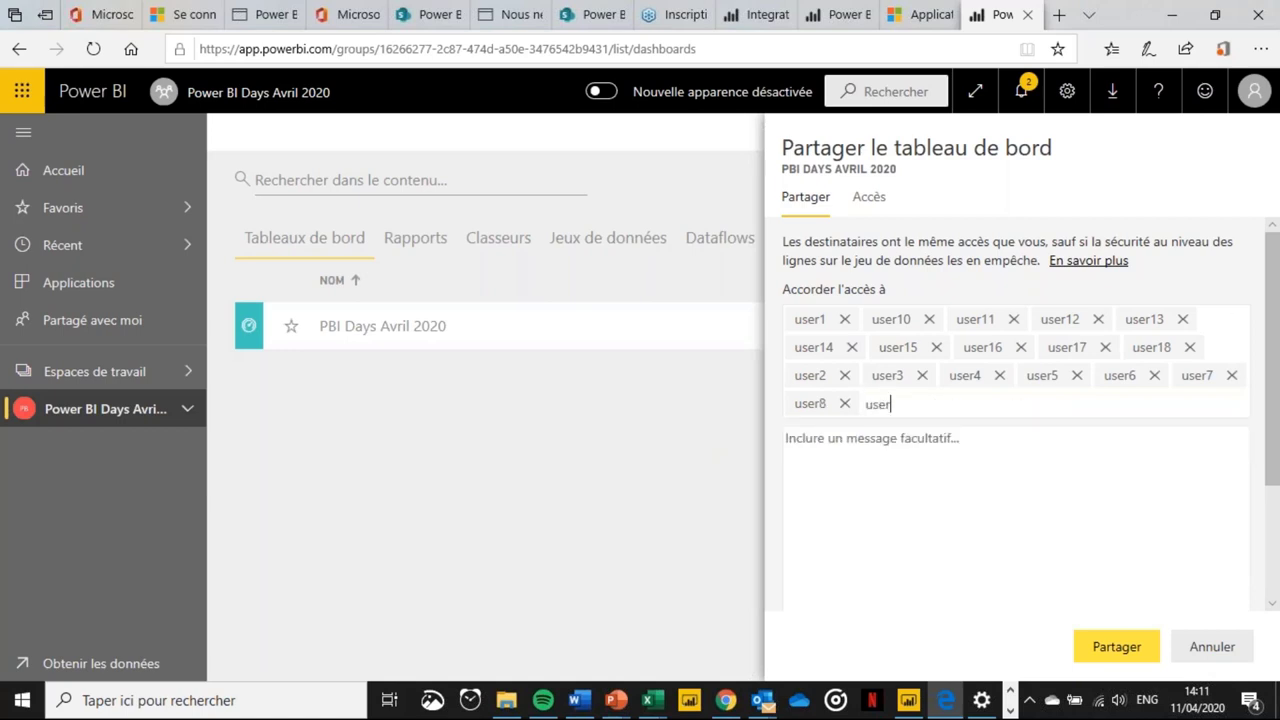
{"action": "type", "text": "9"}
{"action": "key", "text": "Return"}
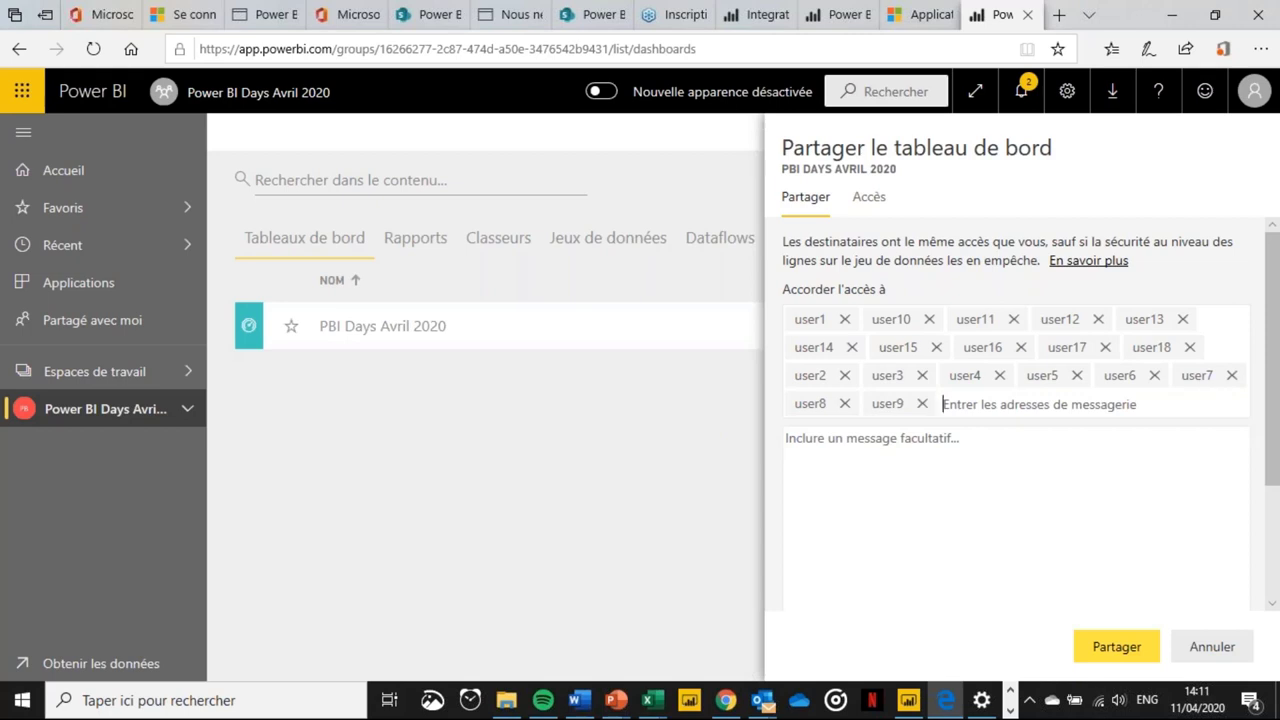
Add user19 and user20 as the last recipients and share the dashboard with the message "FYI".
{"action": "type", "text": "user19"}
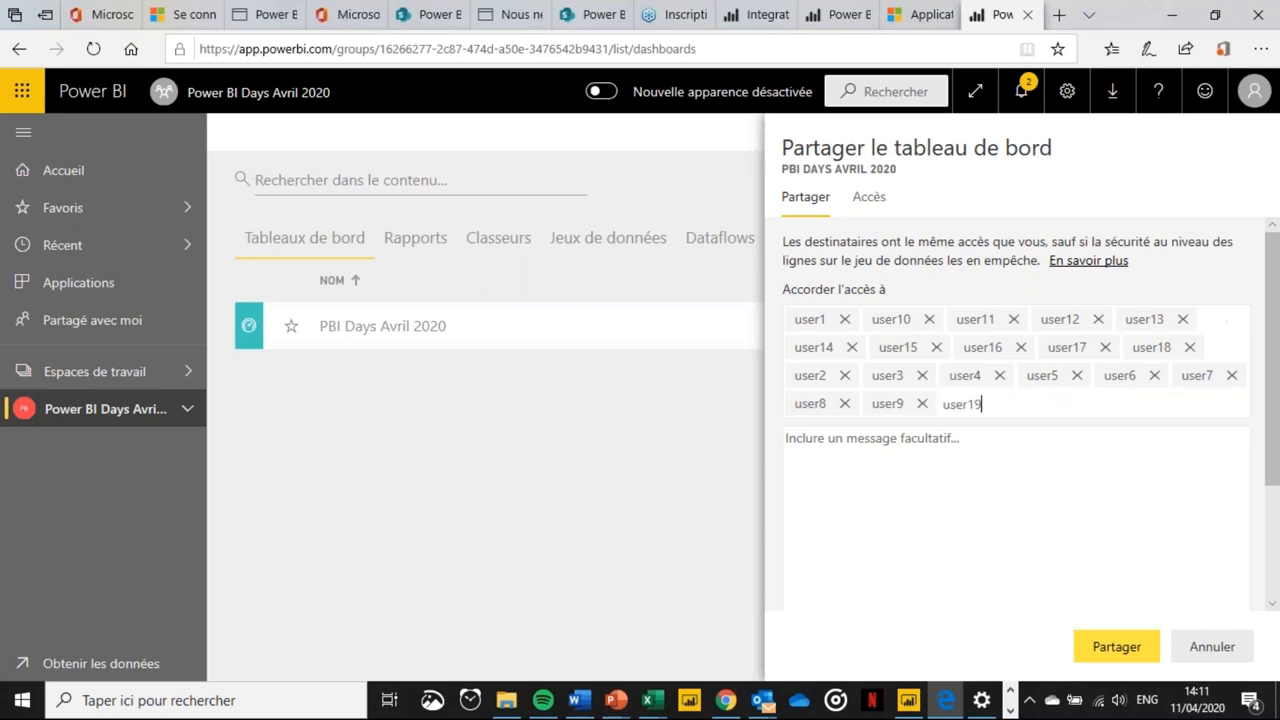
{"action": "left_click", "coordinate": [1020, 438]}
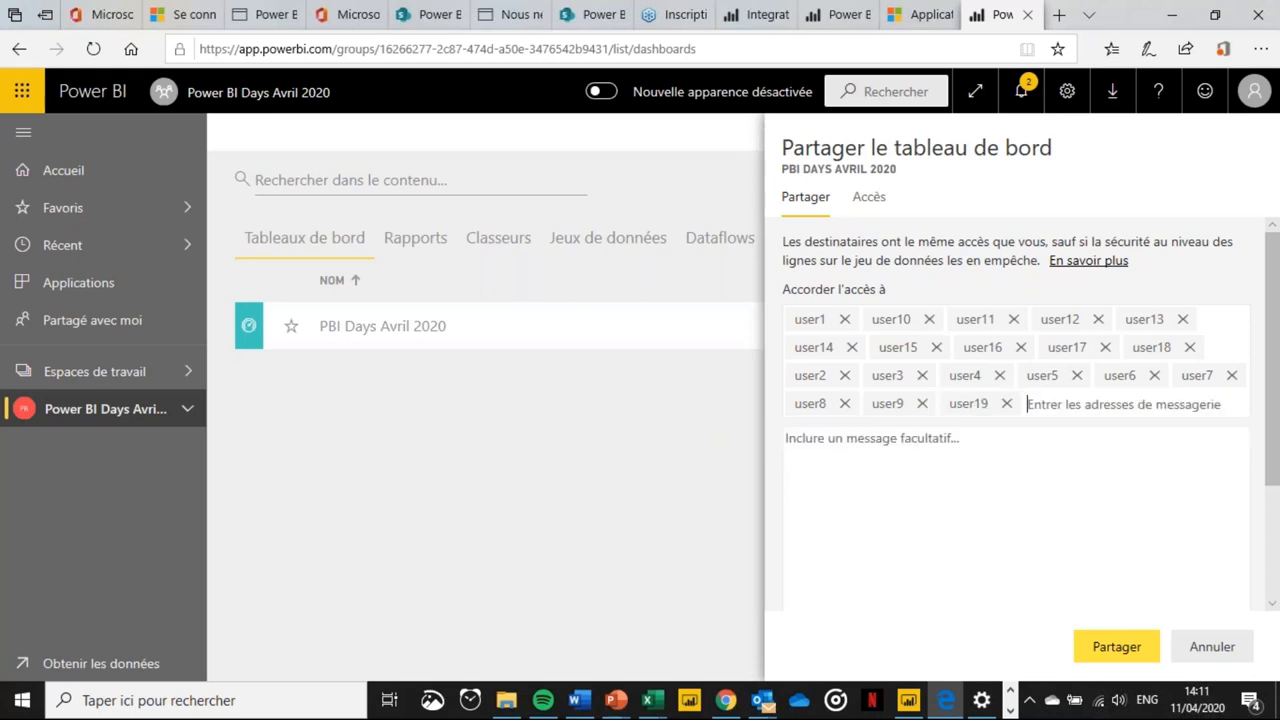
{"action": "type", "text": "user2"}
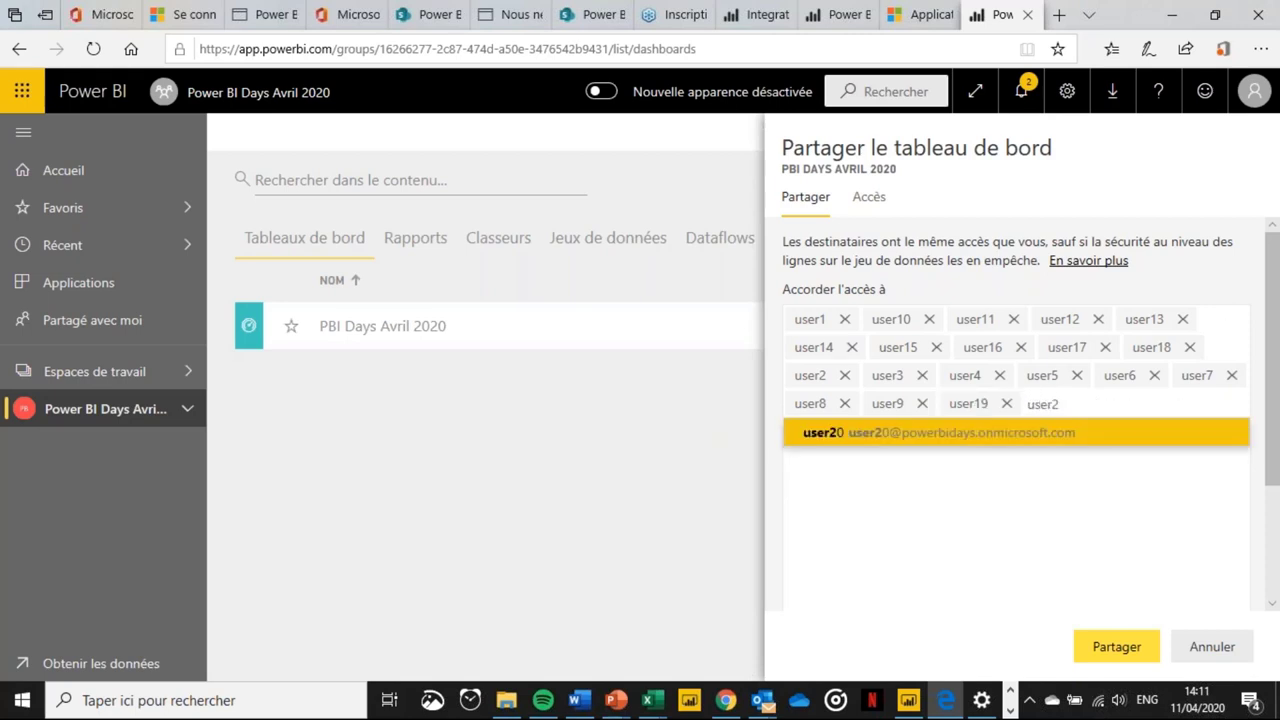
{"action": "left_click", "coordinate": [1046, 441]}
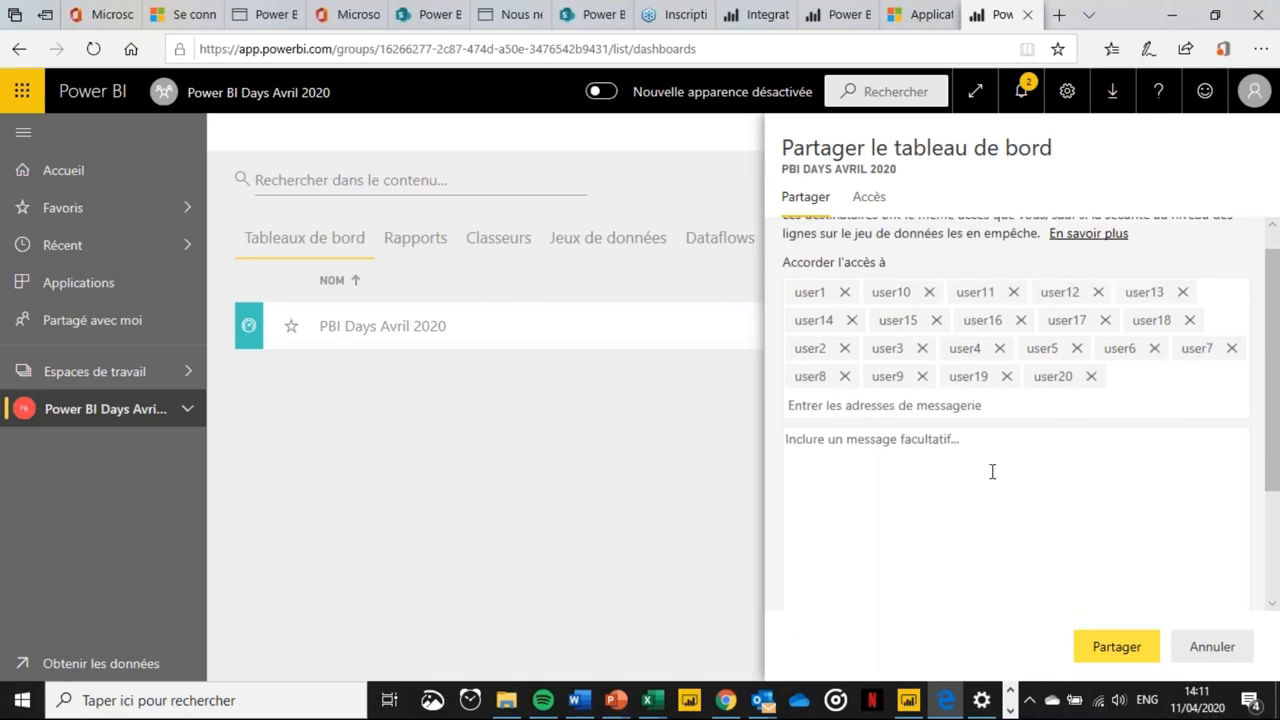
{"action": "type", "text": "FYI"}
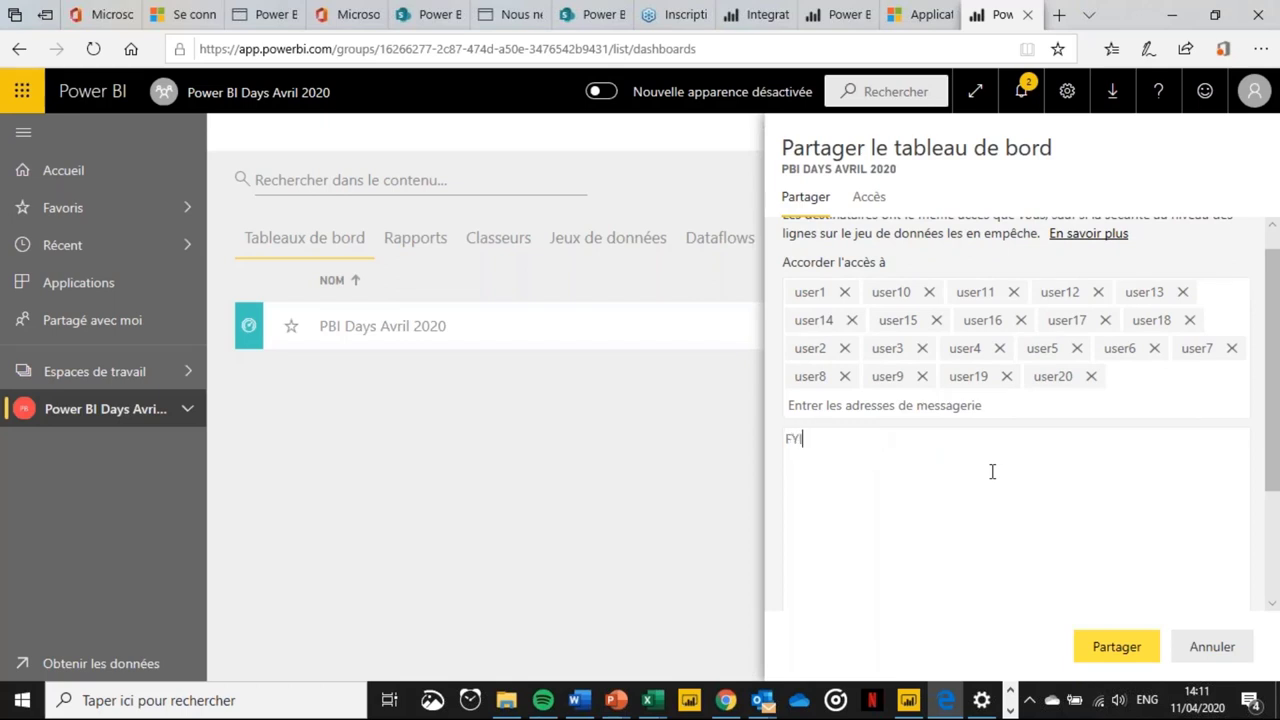
{"action": "left_click", "coordinate": [1136, 646]}
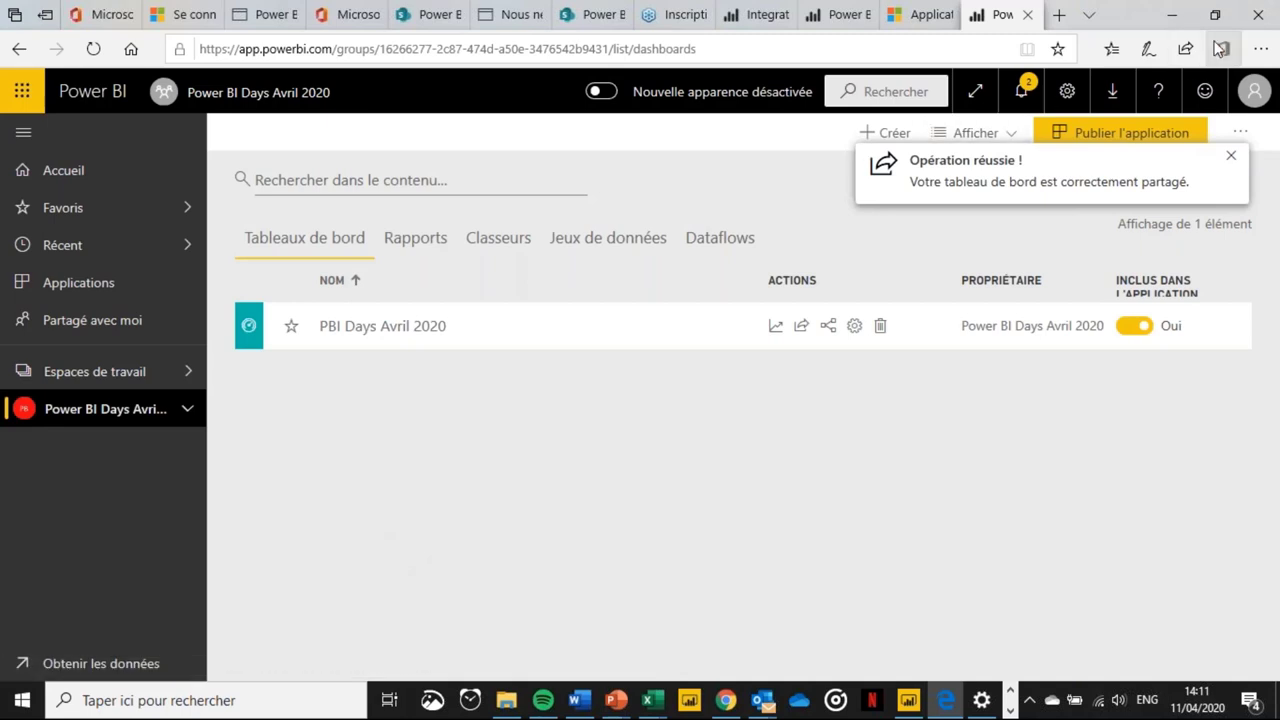
Examine the reports and datasets related to the PBI Days Avril 2020 dashboard, then close the related content.
{"action": "left_click", "coordinate": [827, 330]}
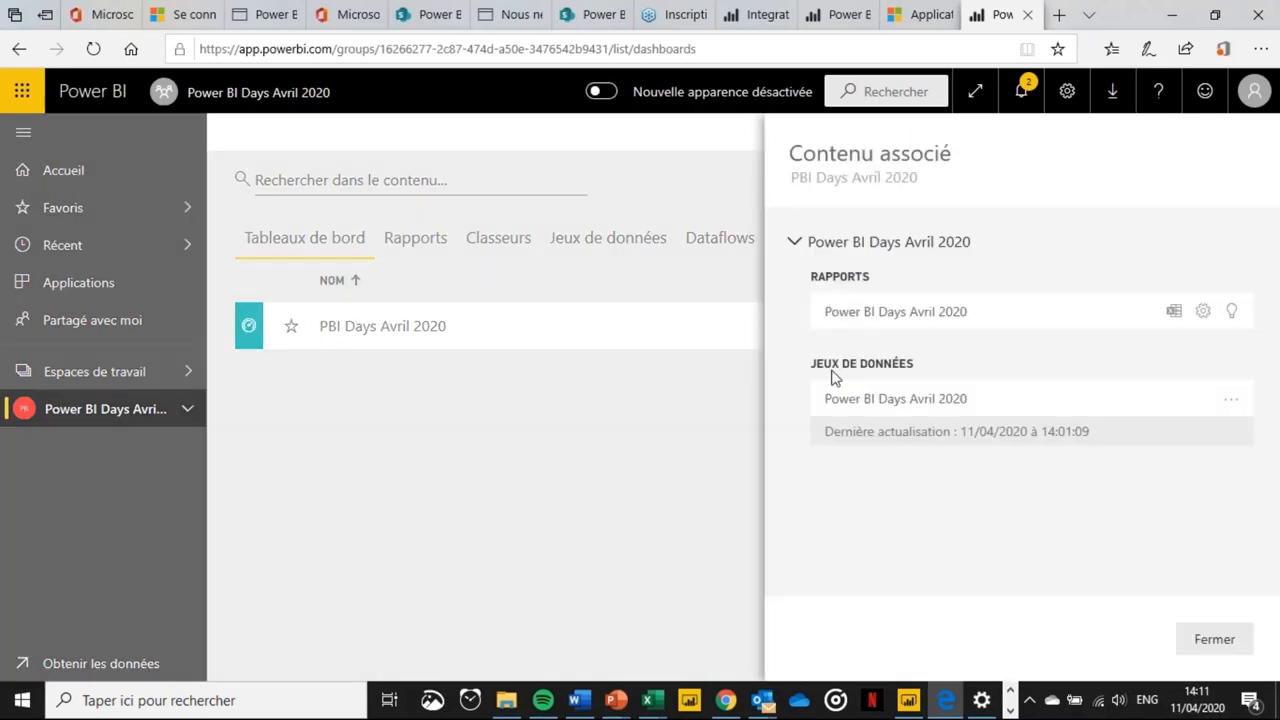
{"action": "left_click", "coordinate": [796, 243]}
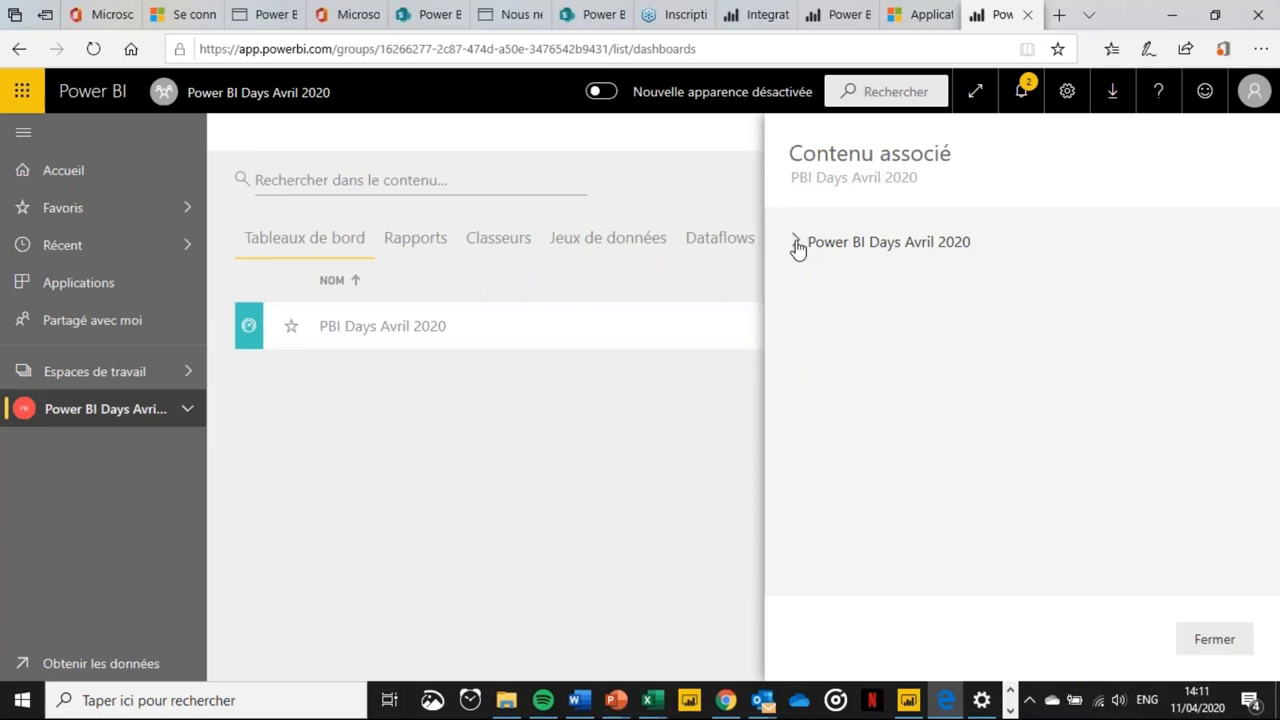
{"action": "left_click", "coordinate": [797, 243]}
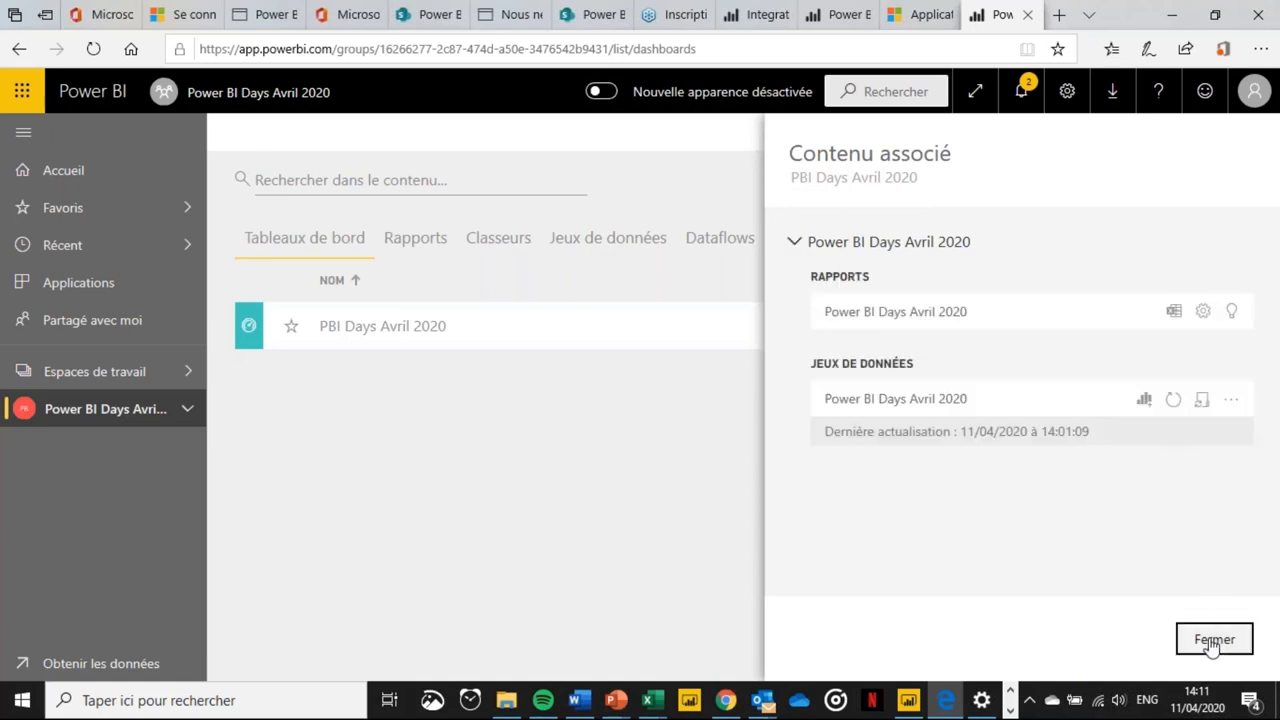
{"action": "left_click", "coordinate": [1212, 640]}
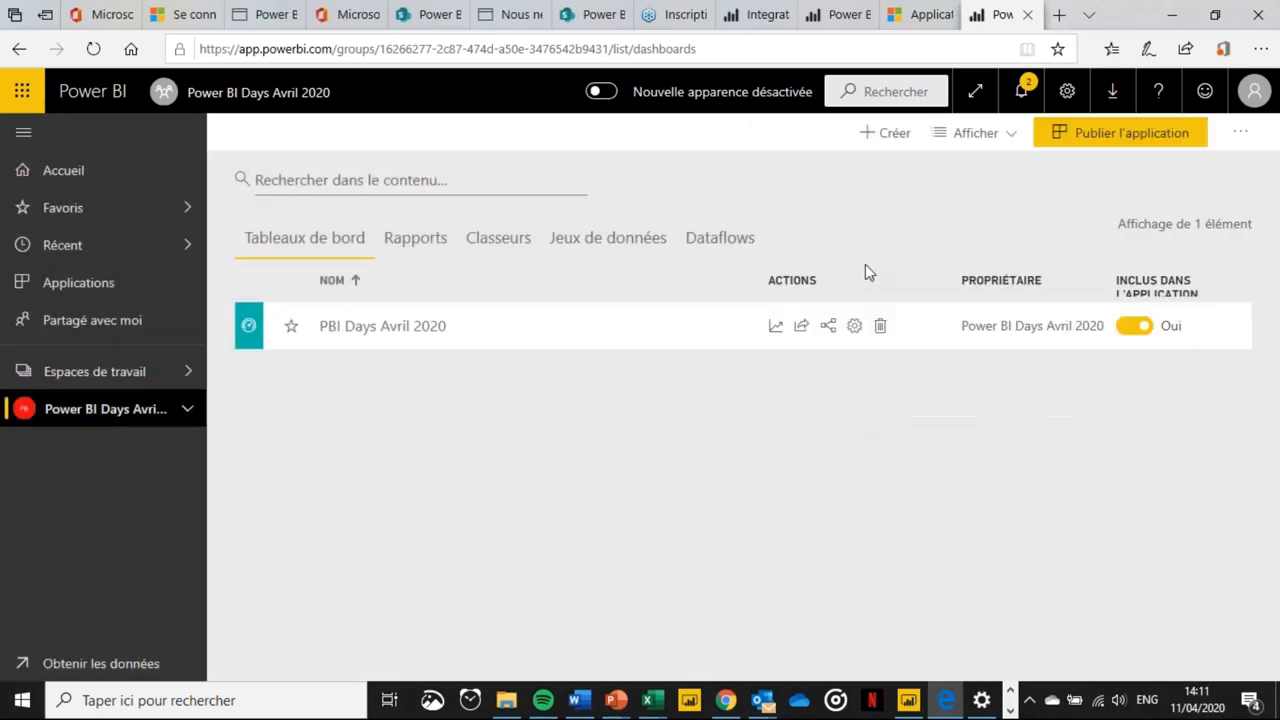
Review who has access to the PBI Days Avril 2020 dashboard and the permission options for user20, leaving access unmodified.
{"action": "left_click", "coordinate": [800, 327]}
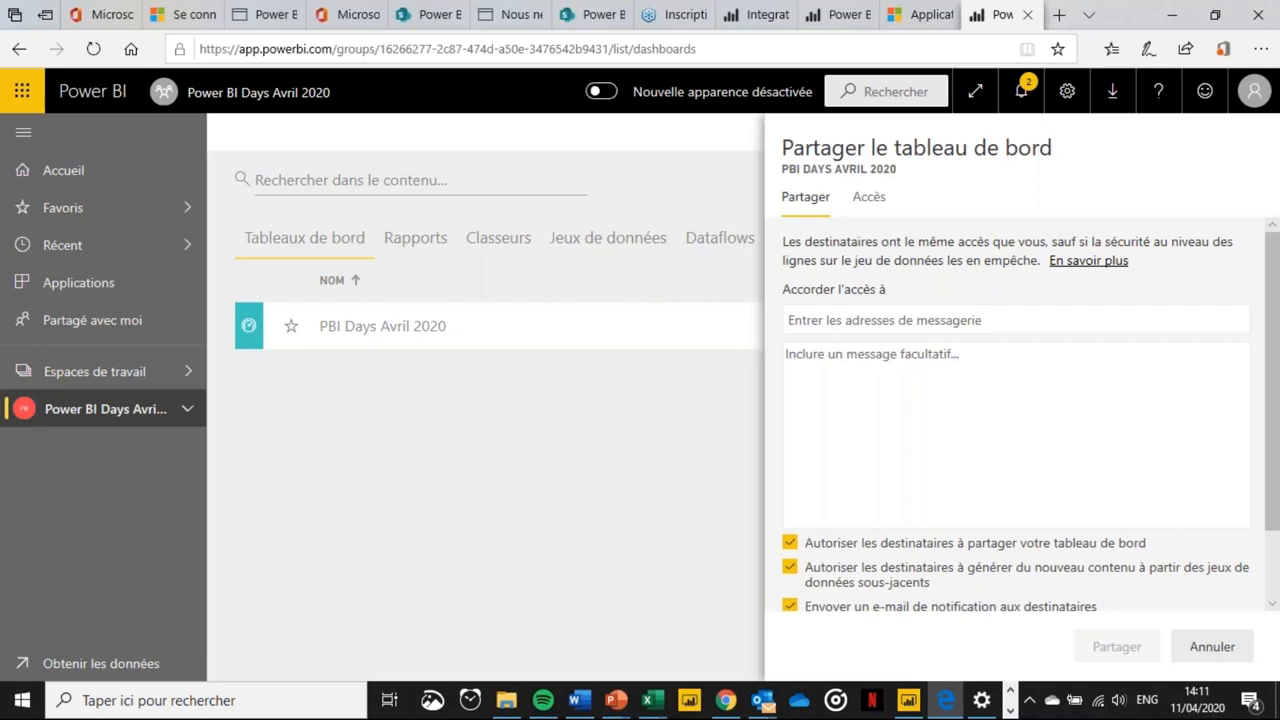
{"action": "left_click", "coordinate": [870, 197]}
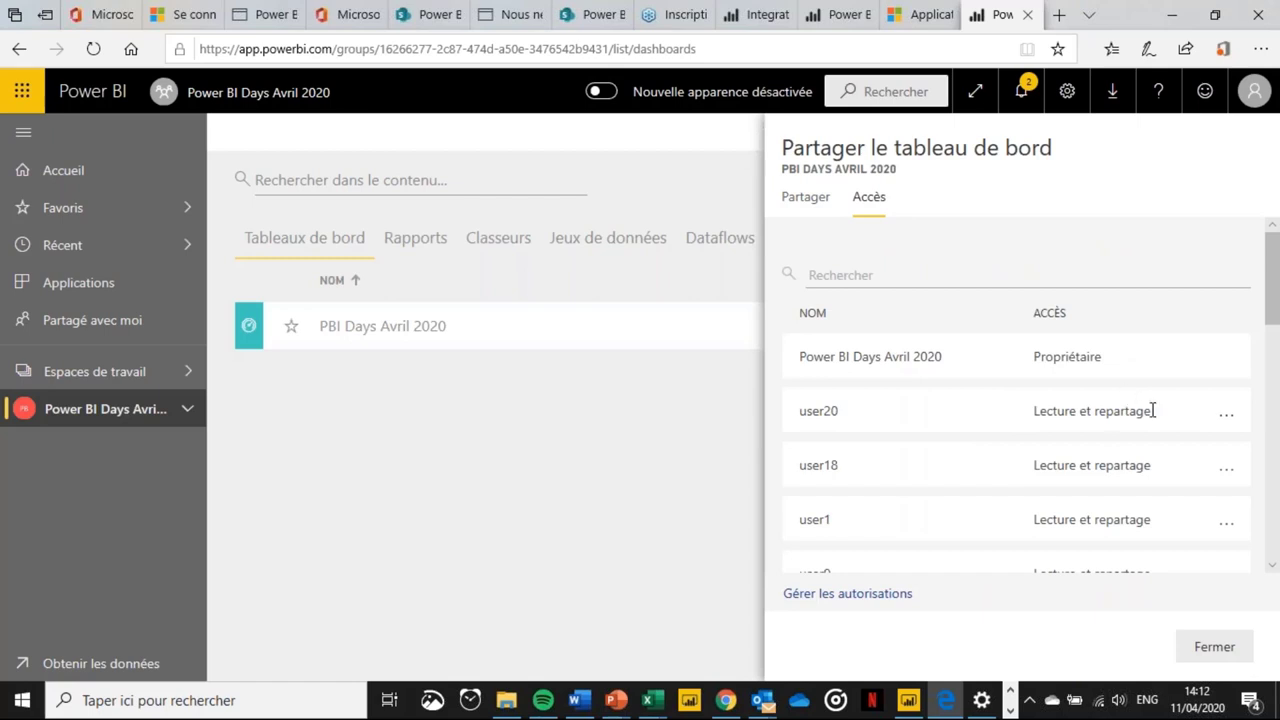
{"action": "left_click", "coordinate": [1228, 416]}
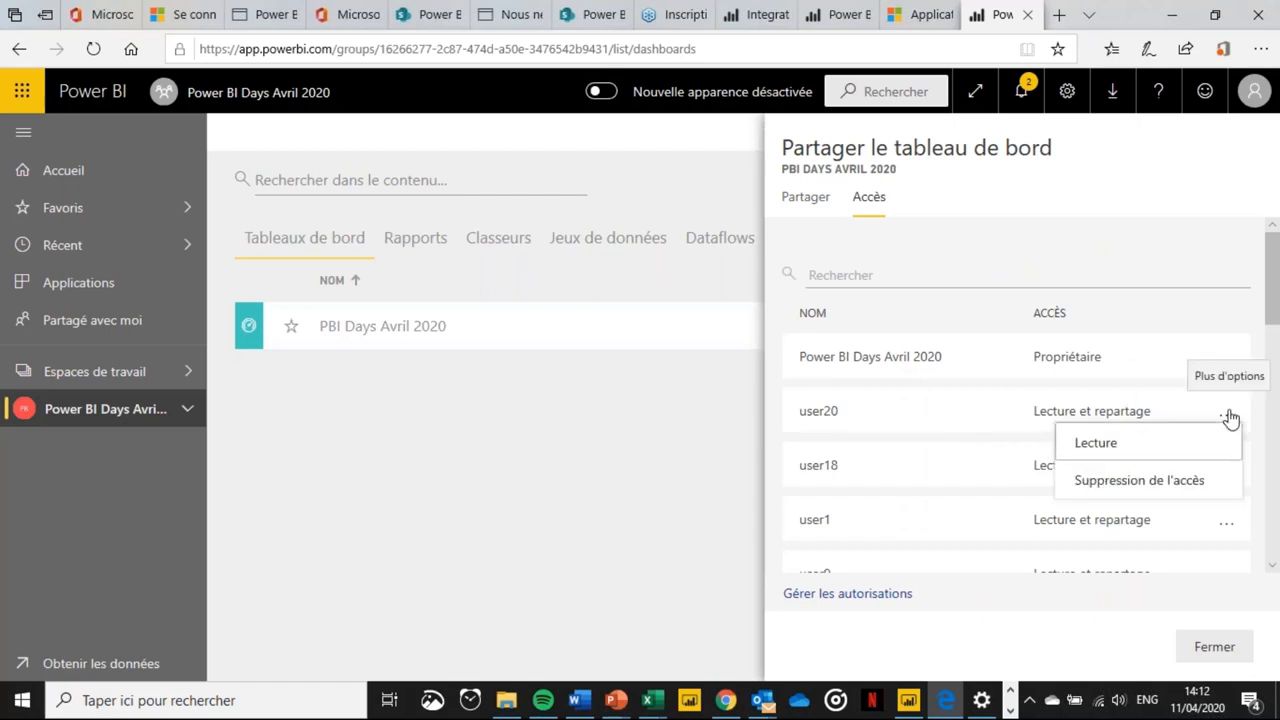
{"action": "left_click", "coordinate": [1136, 406]}
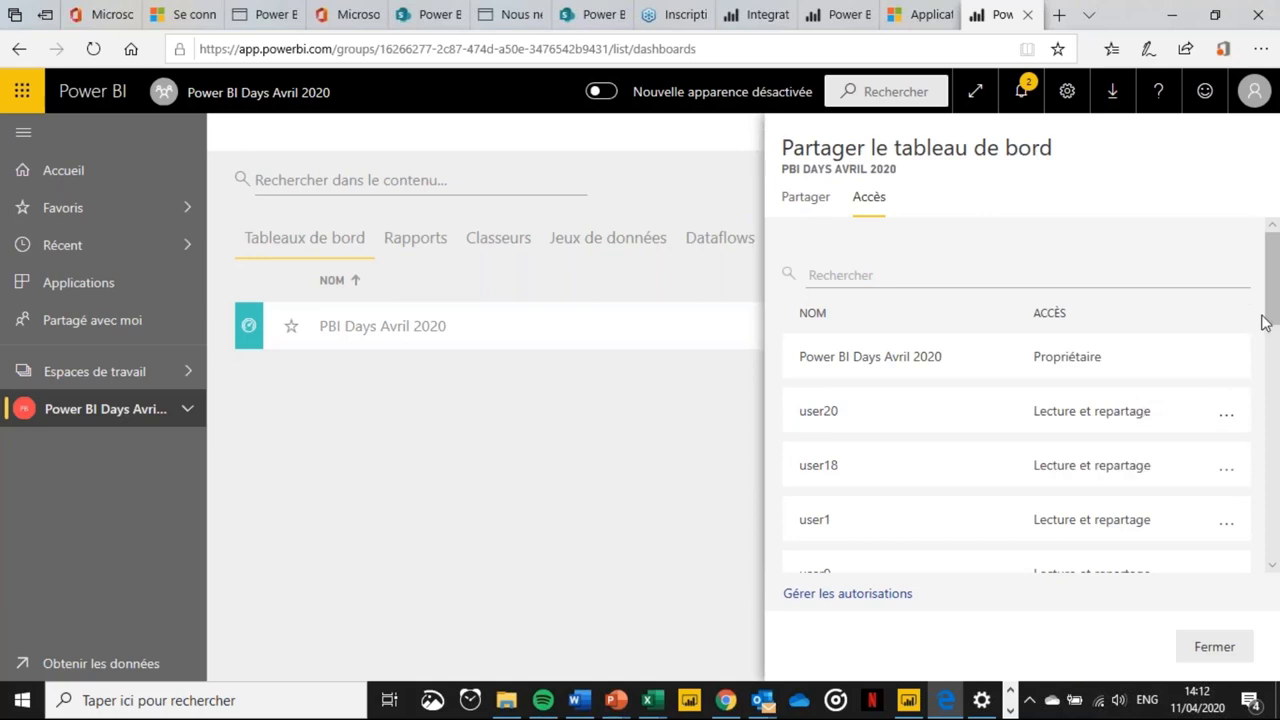
{"action": "left_click_drag", "start_coordinate": [1270, 302], "coordinate": [1271, 334]}
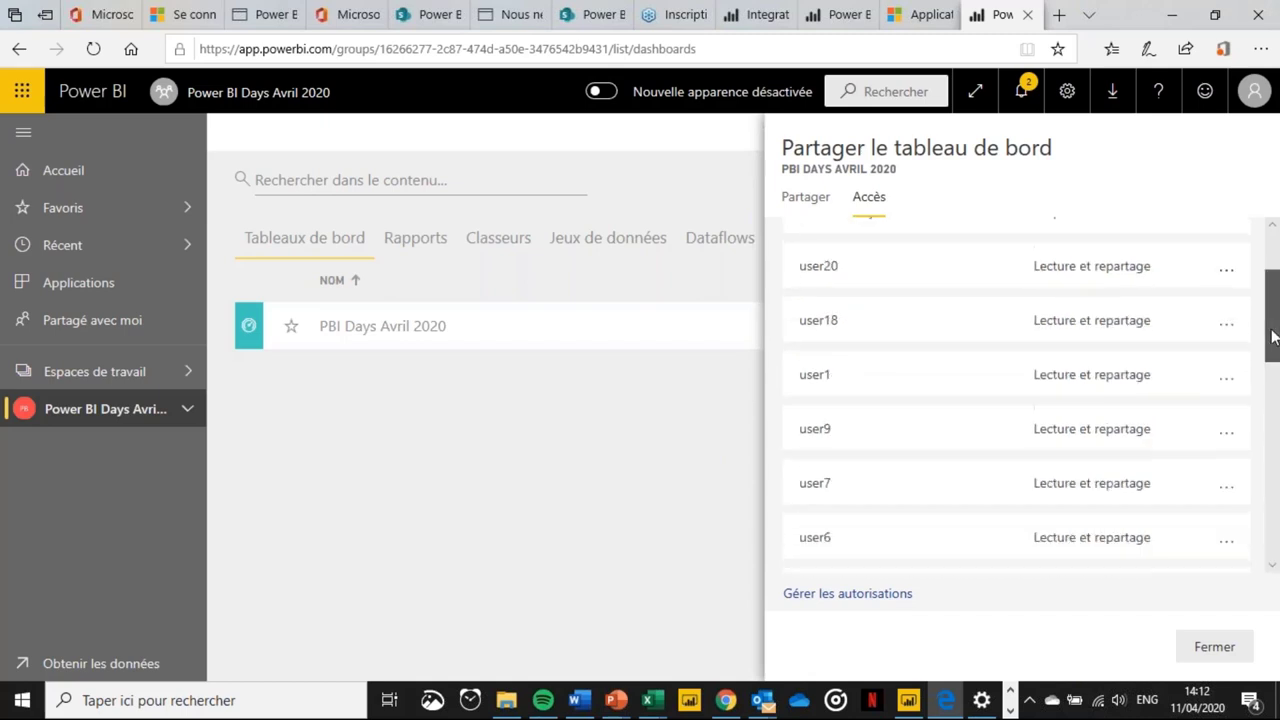
{"action": "left_click", "coordinate": [1214, 646]}
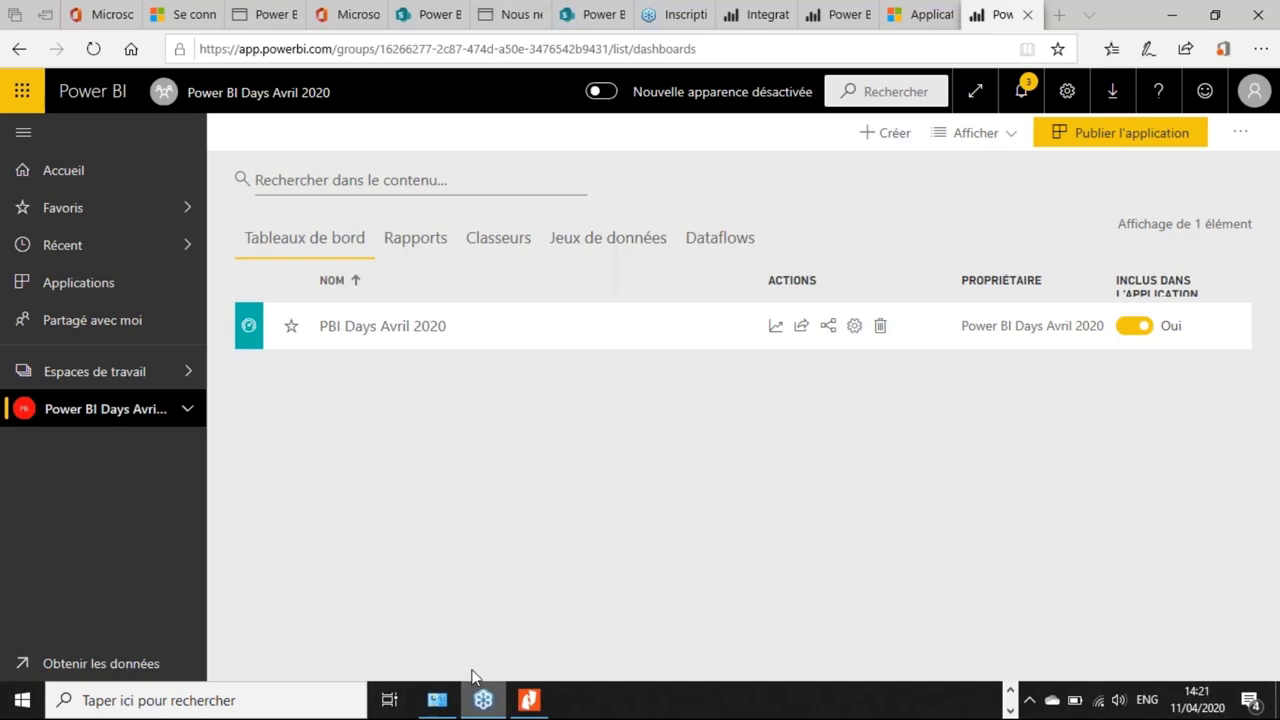
Open the window options for the running GoToMeeting application.
{"action": "right_click", "coordinate": [482, 702]}
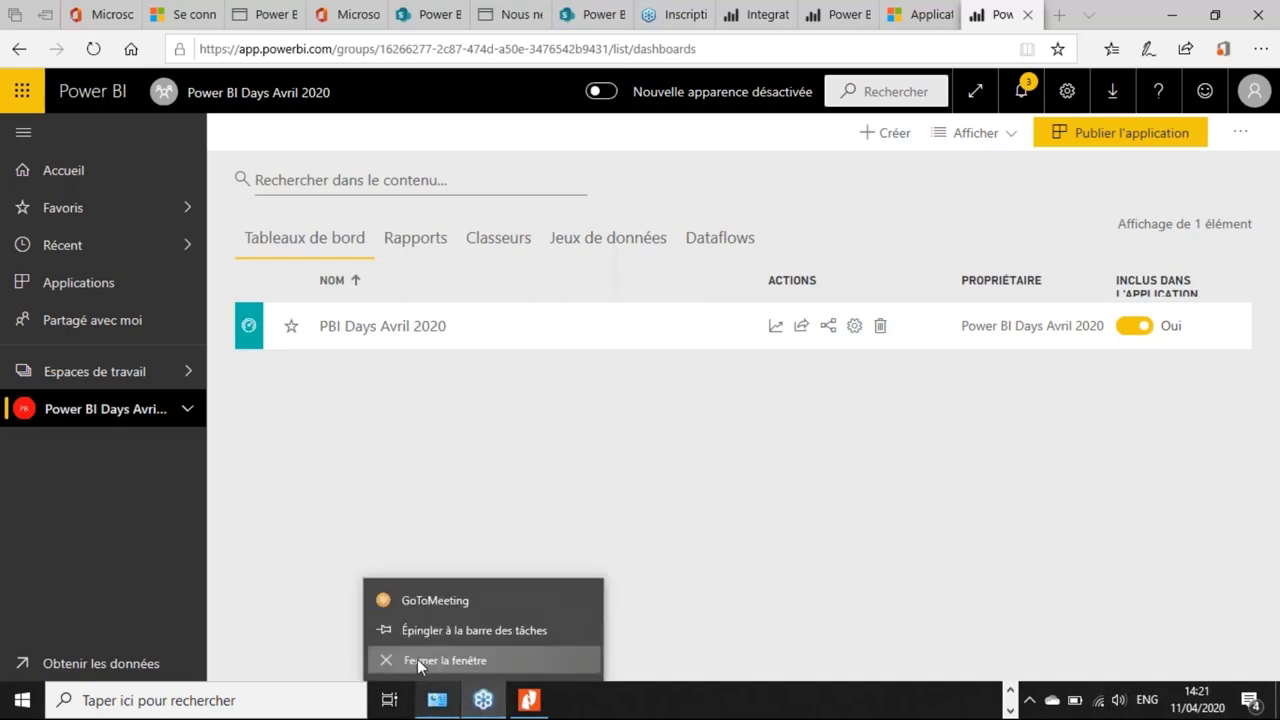